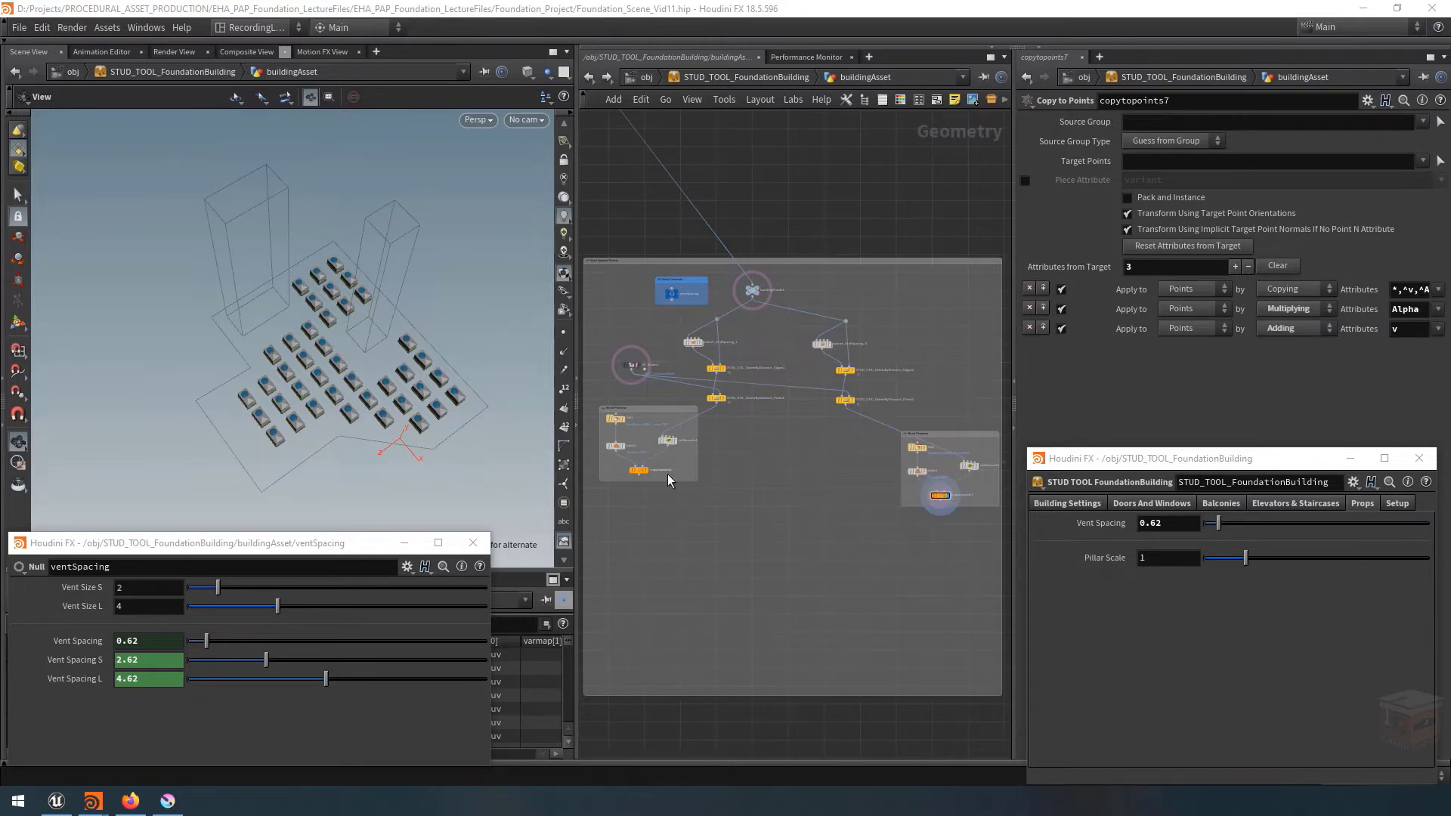
# Compare the large and small vent layouts by displaying each mesh preview's copy-to-points result in turn.
pyautogui.click(648, 470)
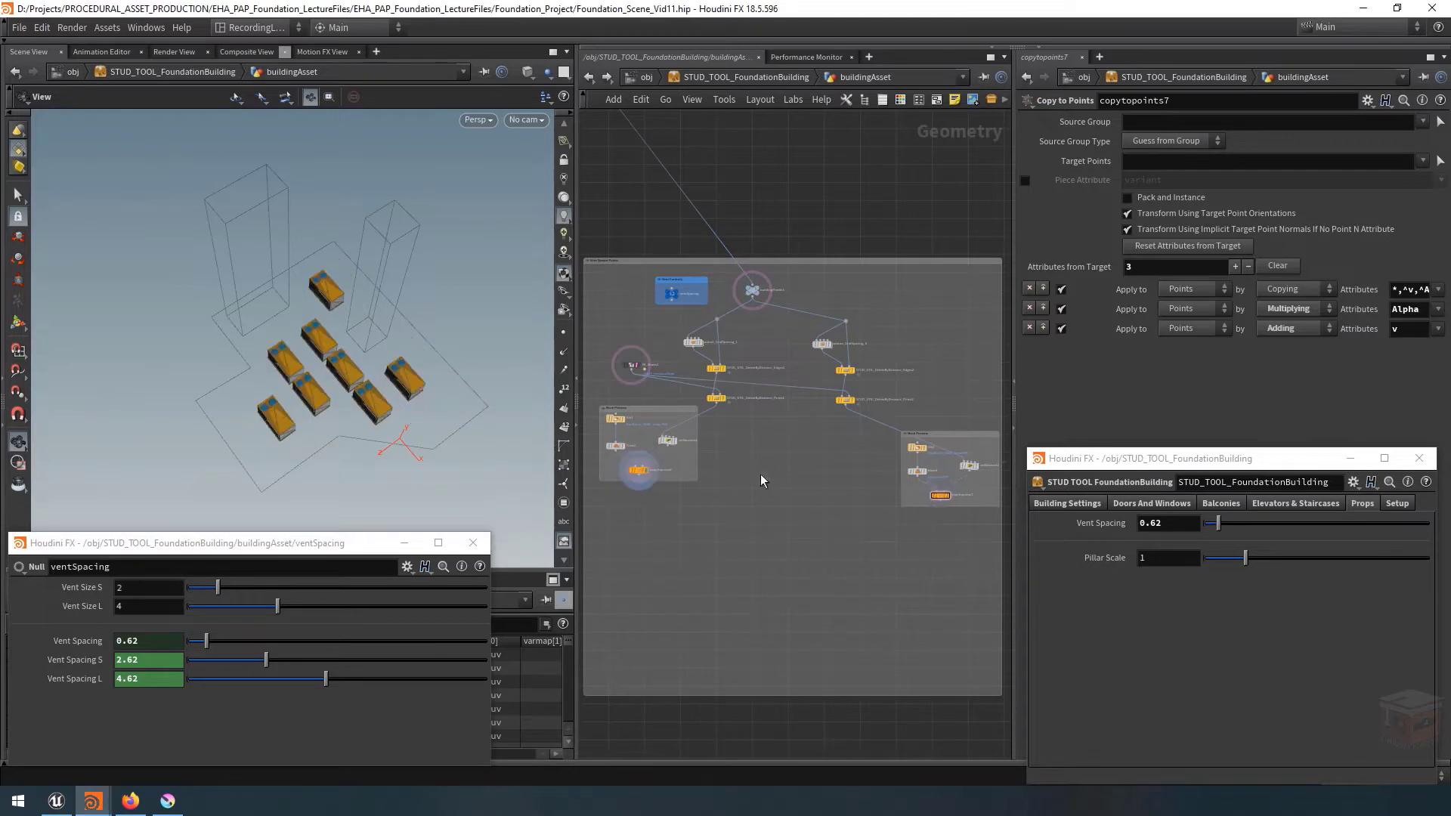
pyautogui.click(946, 495)
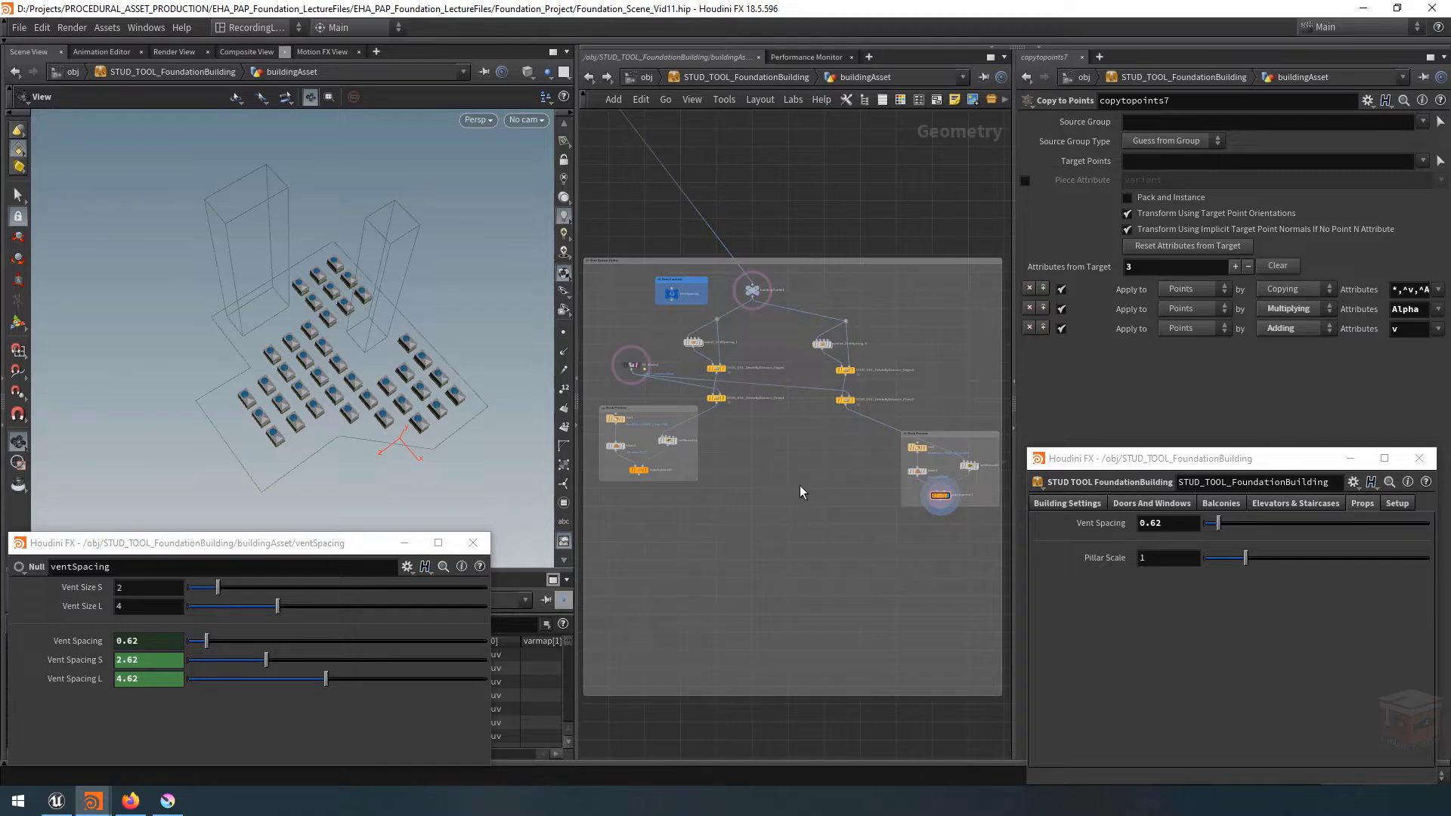
# Open the foundation building asset's type properties and add an integer parameter below Vent Spacing in the Props folder.
pyautogui.click(1037, 480)
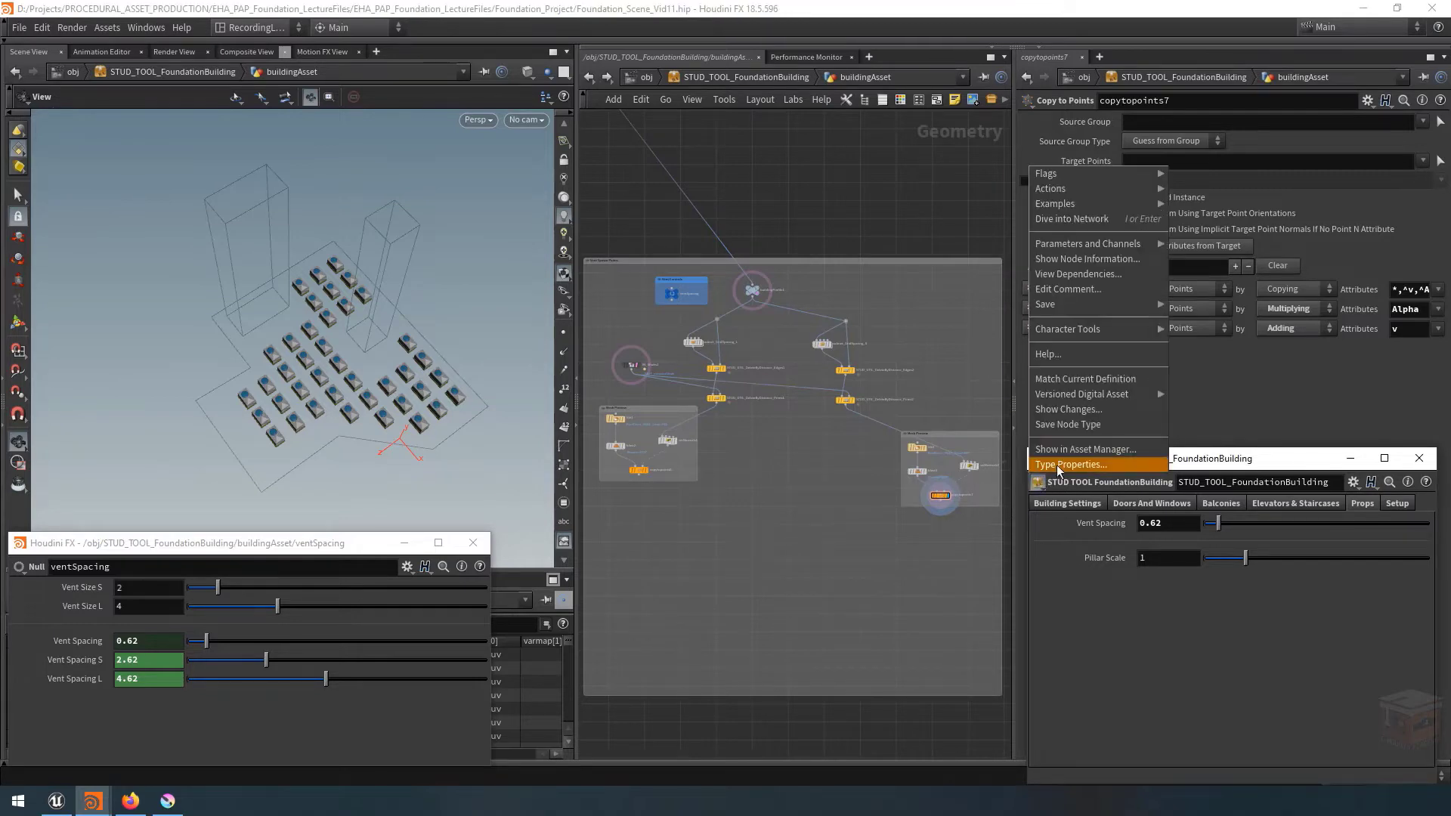
pyautogui.click(1057, 465)
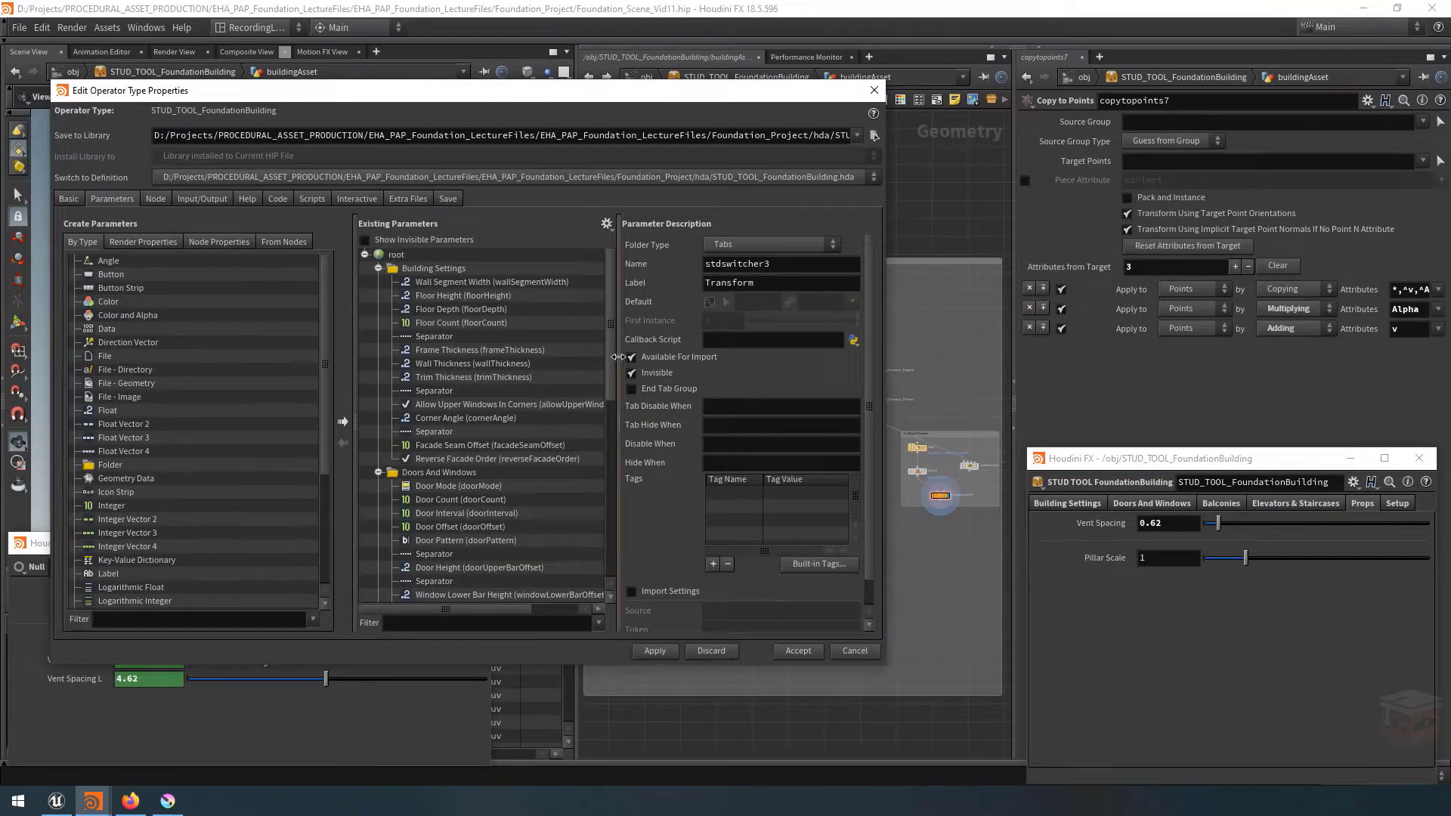
pyautogui.moveTo(609, 352); pyautogui.dragTo(599, 567)
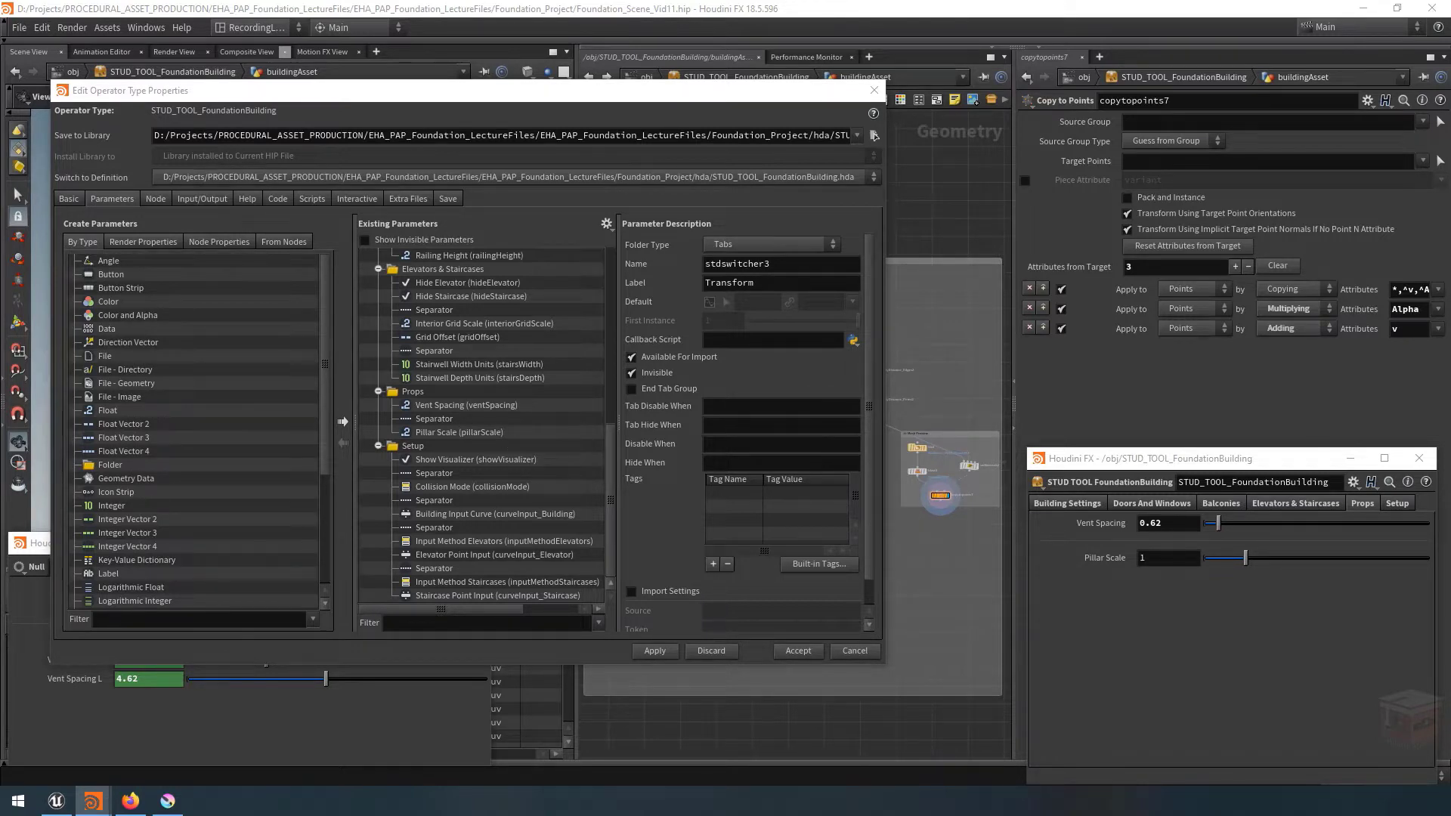
pyautogui.moveTo(104, 506); pyautogui.dragTo(433, 410)
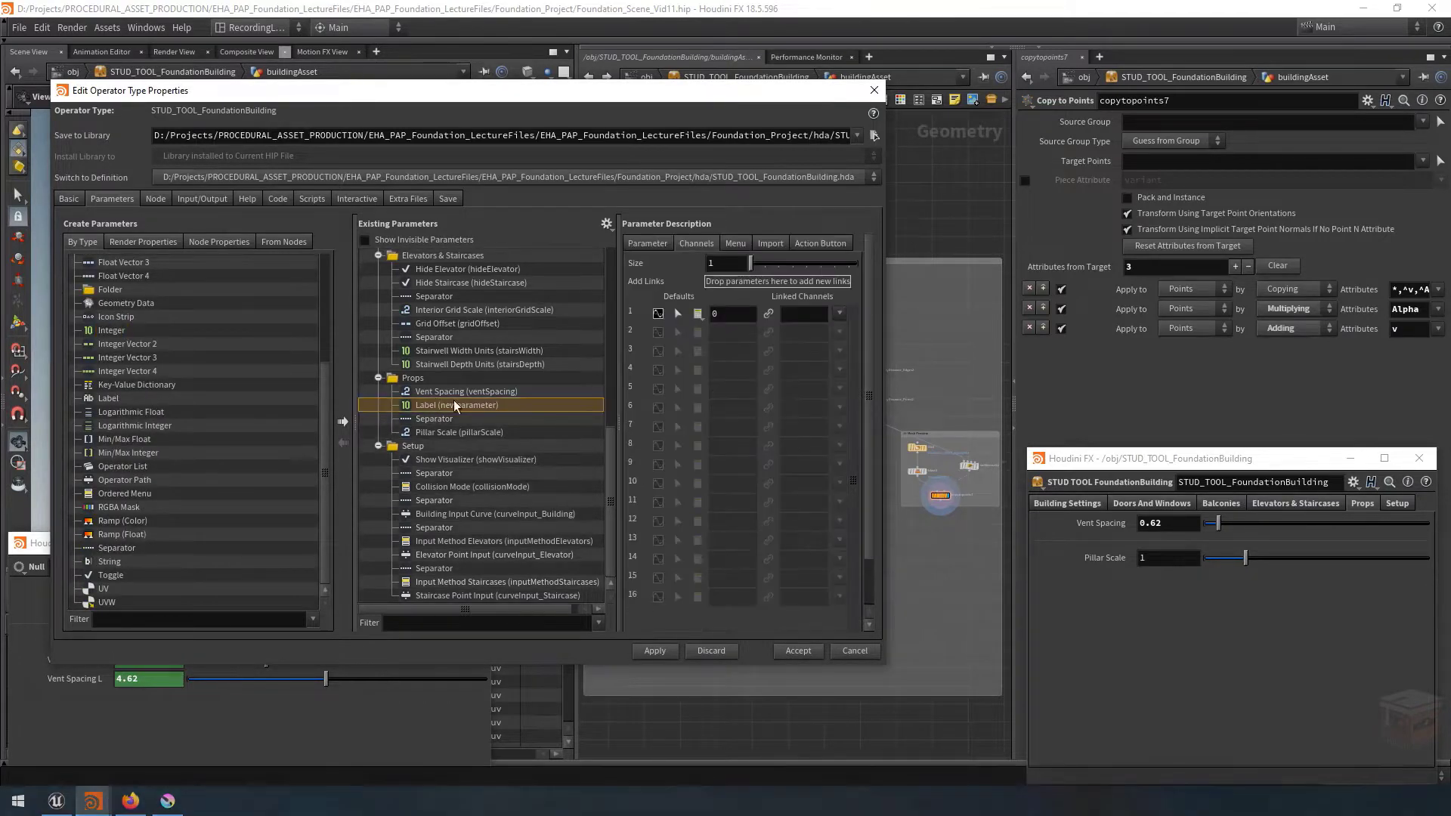
# Name the new integer parameter ventCount and label it Vent Count.
pyautogui.click(646, 243)
pyautogui.doubleClick(756, 262)
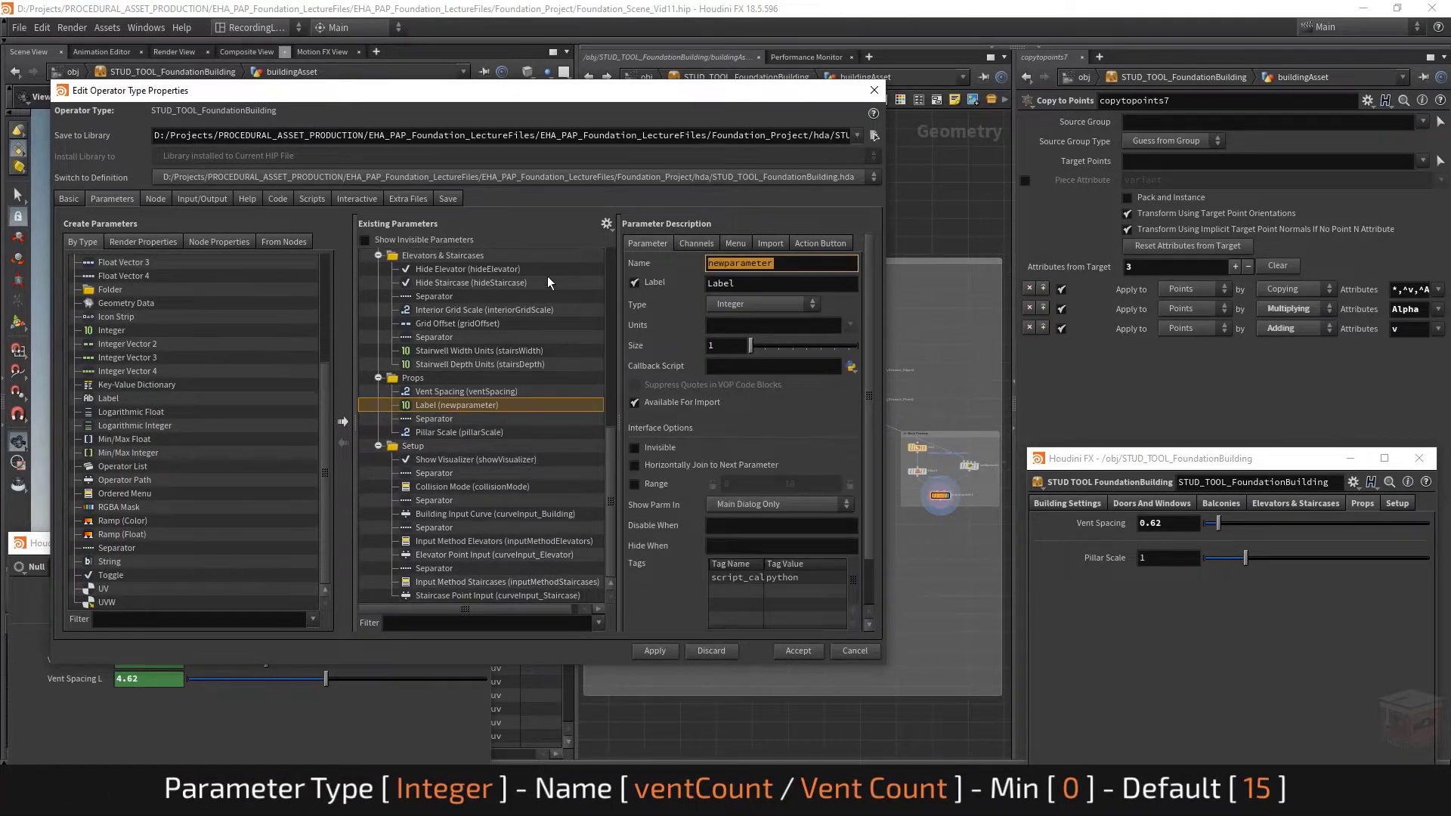
pyautogui.write('ventCount')
pyautogui.press('Tab')
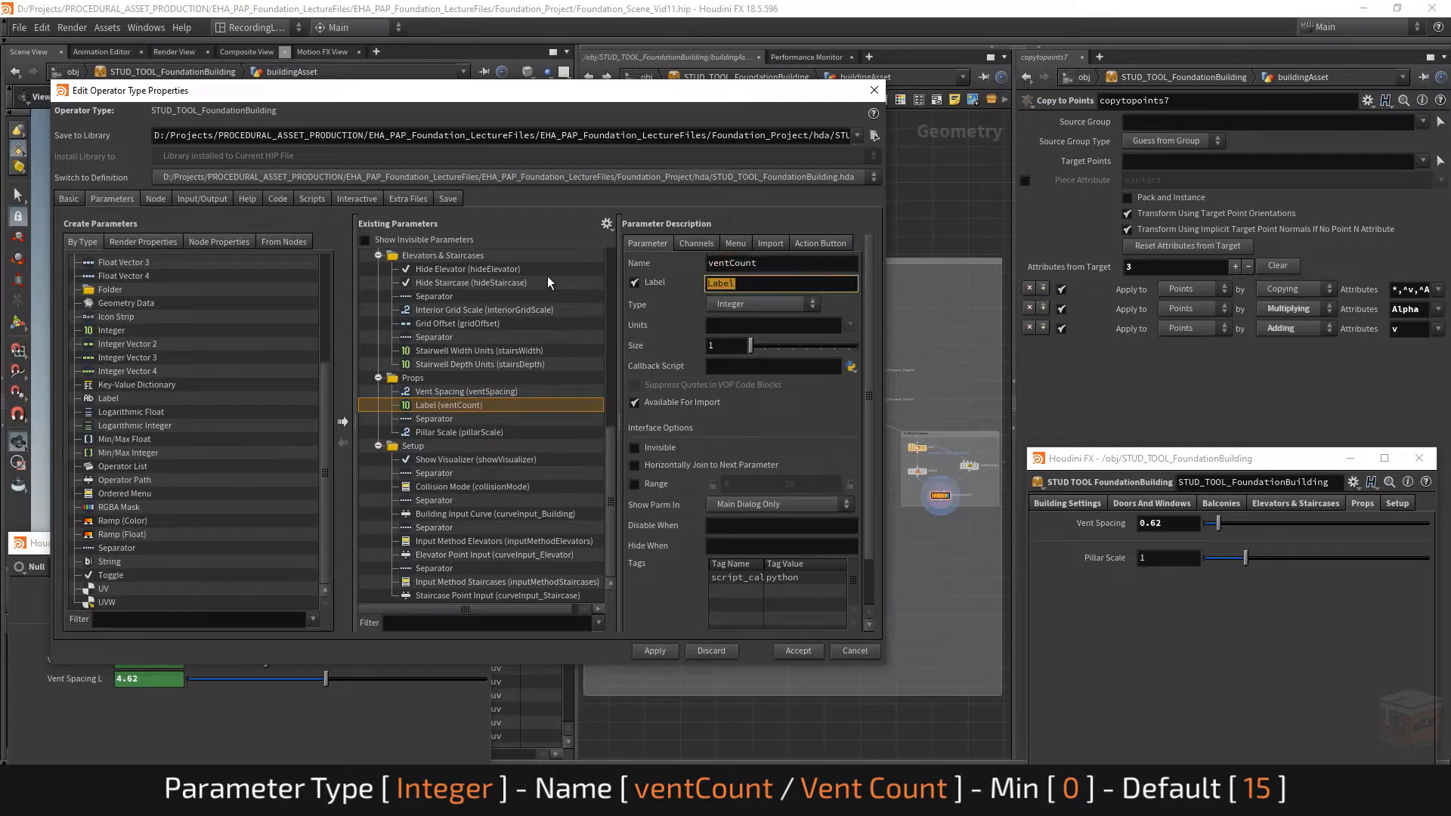
pyautogui.write('Vent Count')
pyautogui.press('Return')
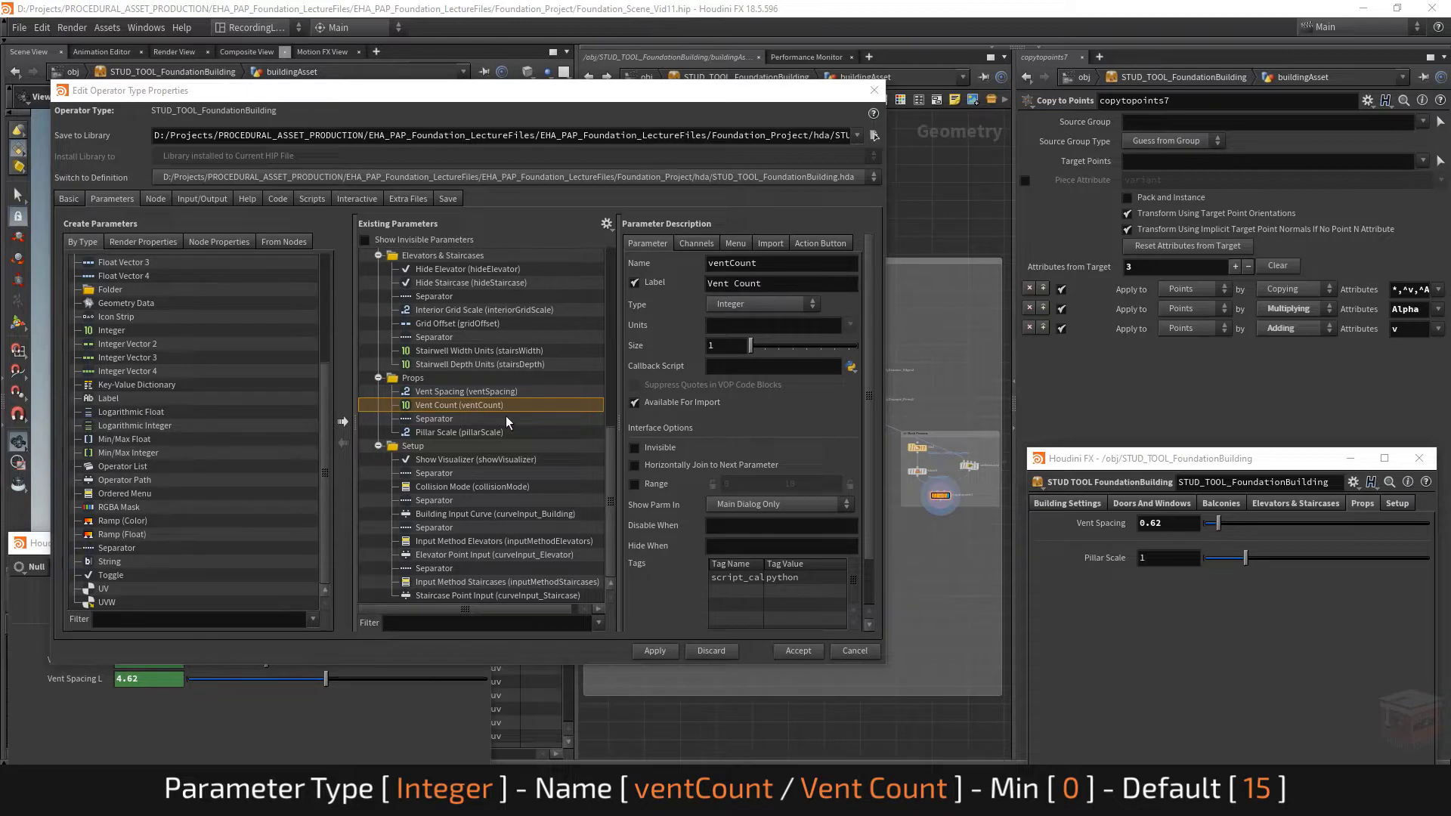
# Enable a range of 0 to 25 for Vent Count and lock its minimum.
pyautogui.click(647, 483)
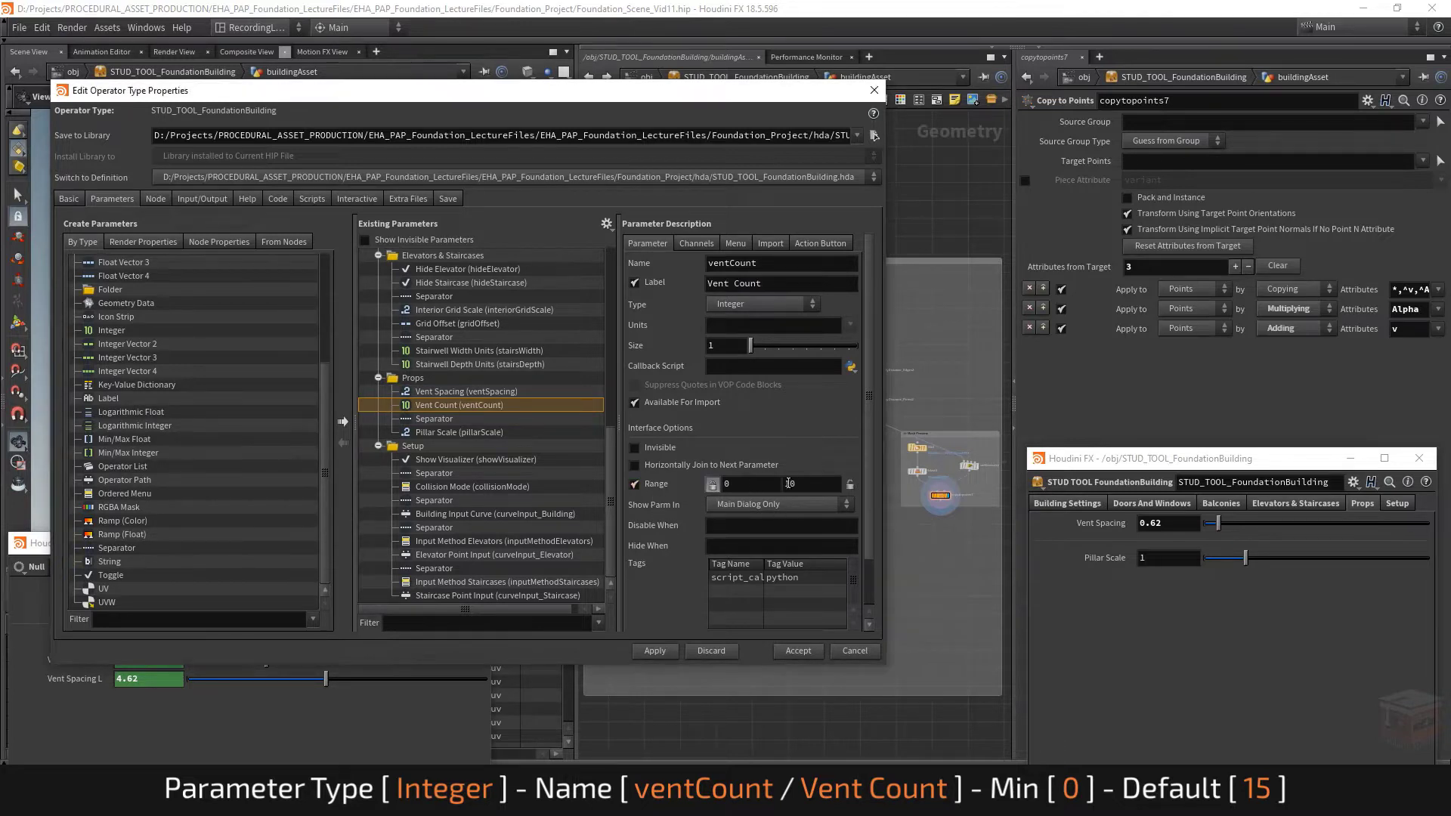
pyautogui.doubleClick(812, 484)
pyautogui.write('25')
pyautogui.press('Return')
pyautogui.click(711, 484)
# Set the default value of Vent Count to 15.
pyautogui.click(696, 243)
pyautogui.doubleClick(731, 314)
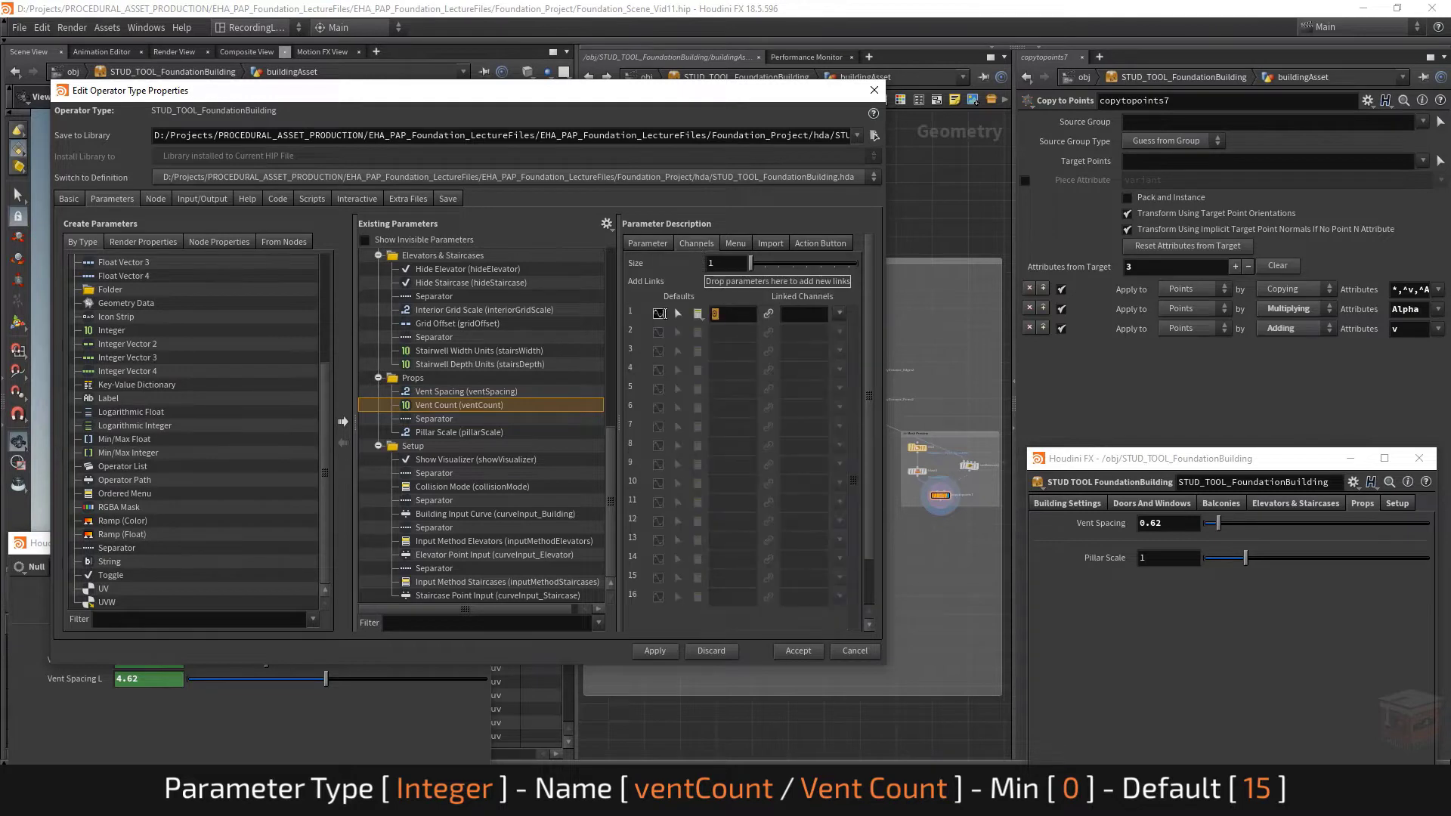
pyautogui.write('15')
pyautogui.press('Return')
pyautogui.click(650, 245)
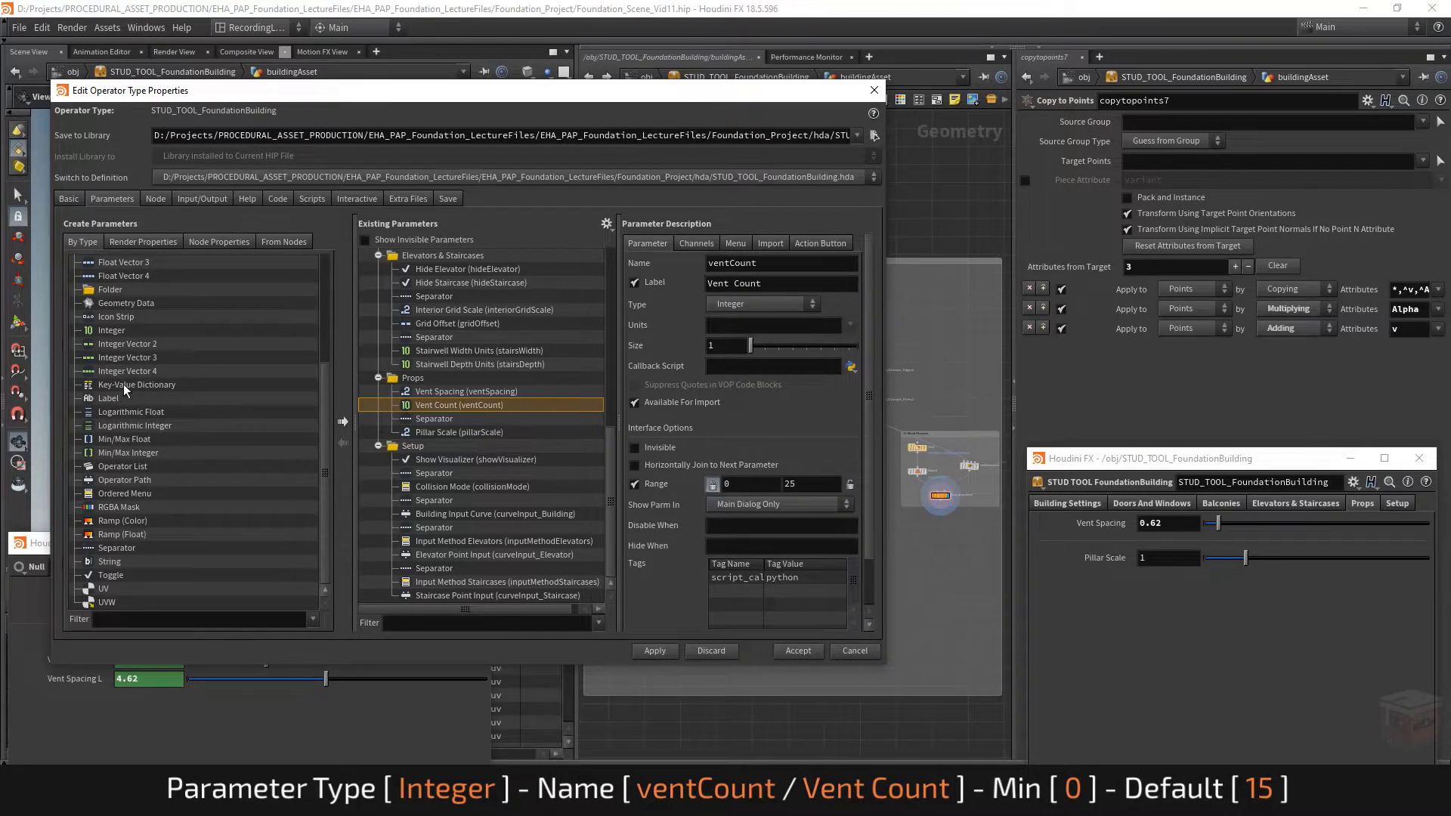
# Add a float parameter below Vent Count, named ventRatio and labelled Vent Large/Small Ratio.
pyautogui.scroll(2, 160, 446)
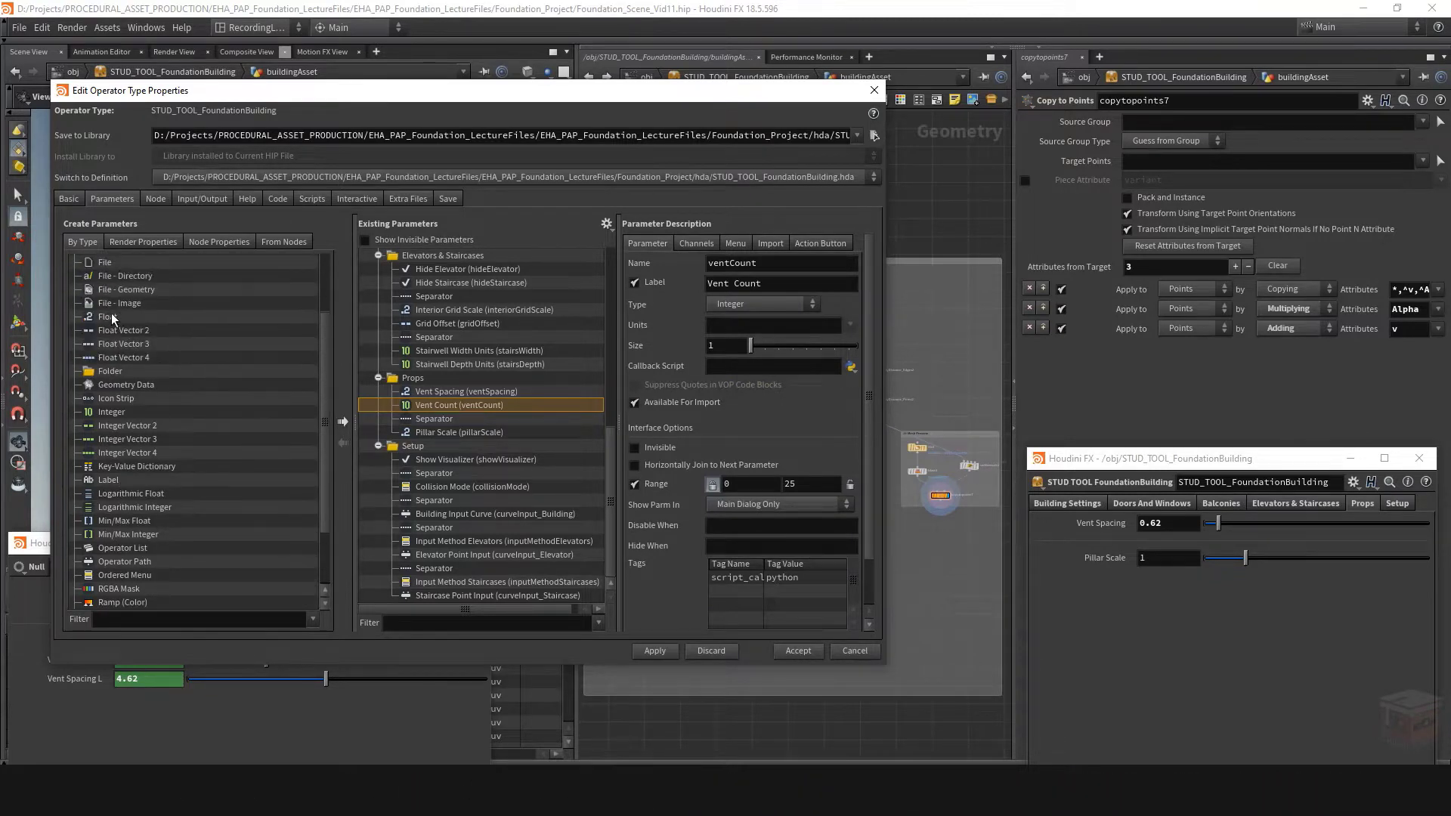
pyautogui.moveTo(111, 318)
pyautogui.mouseDown()
pyautogui.moveTo(314, 310)
pyautogui.moveTo(474, 417)
pyautogui.moveTo(455, 411)
pyautogui.mouseUp()
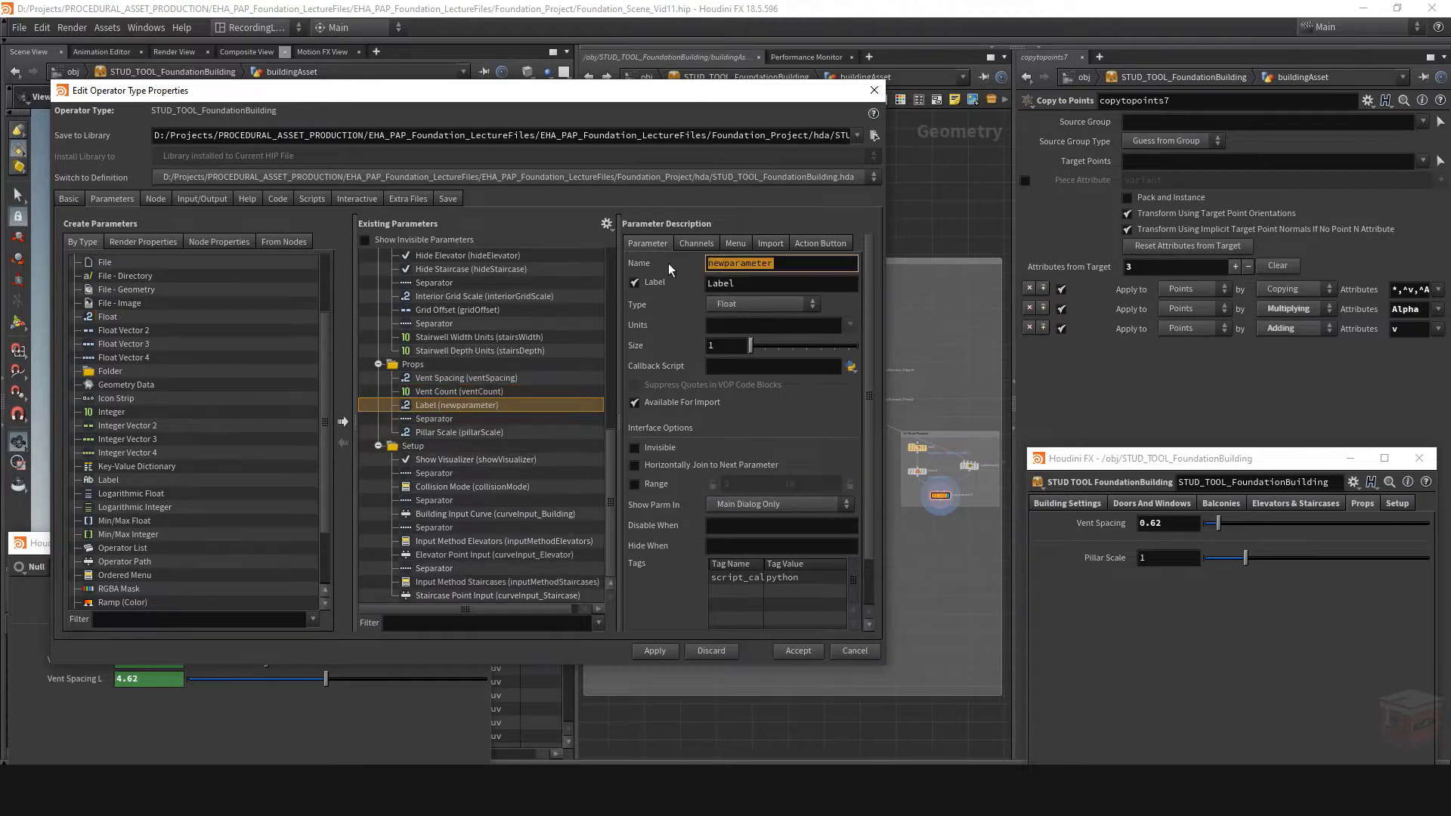
pyautogui.write('ventRatio')
pyautogui.press('Return')
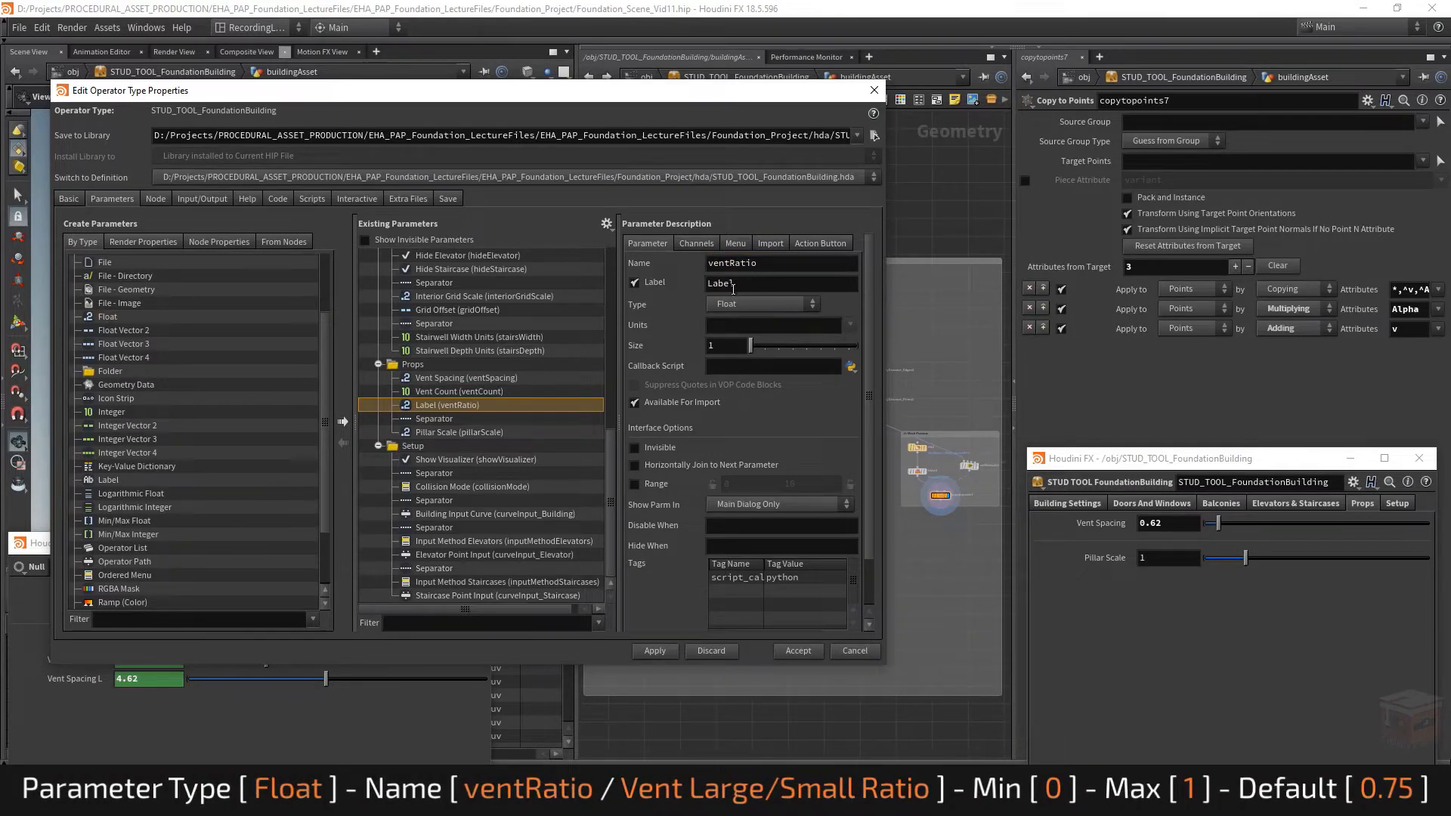
pyautogui.doubleClick(784, 287)
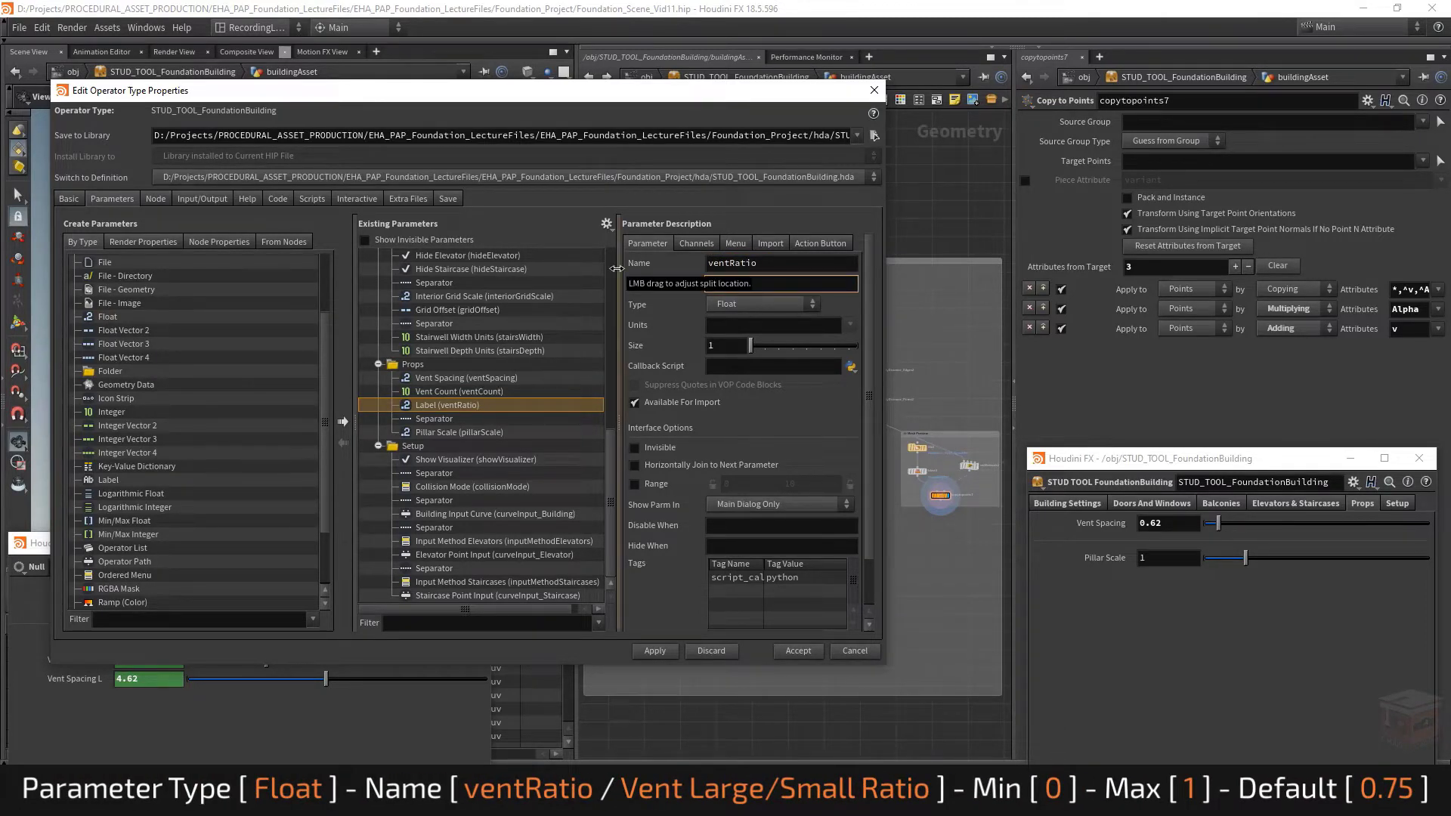
pyautogui.write('Vent ')
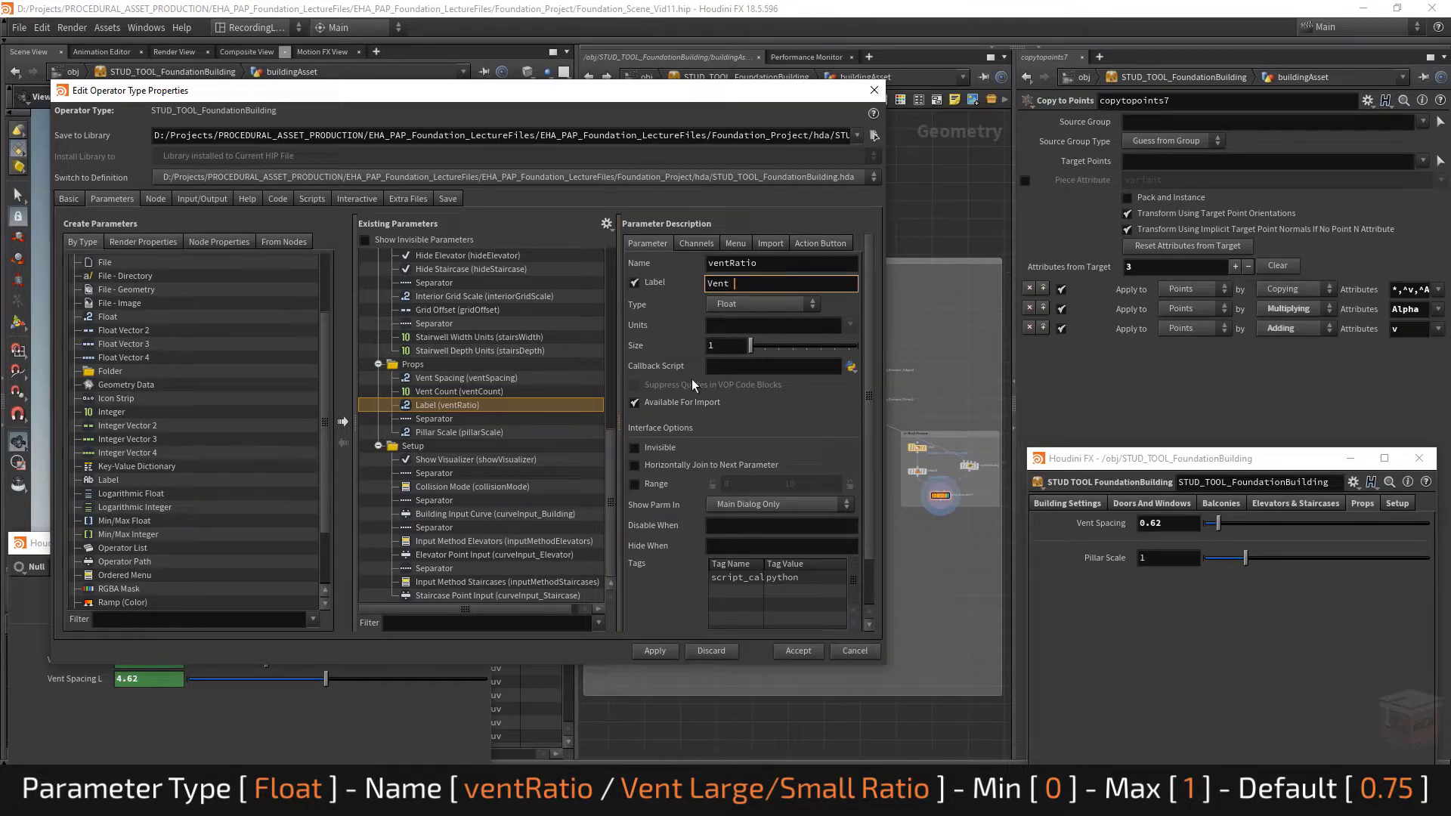
pyautogui.write('Large/Small V')
pyautogui.write('atio')
pyautogui.press('Return')
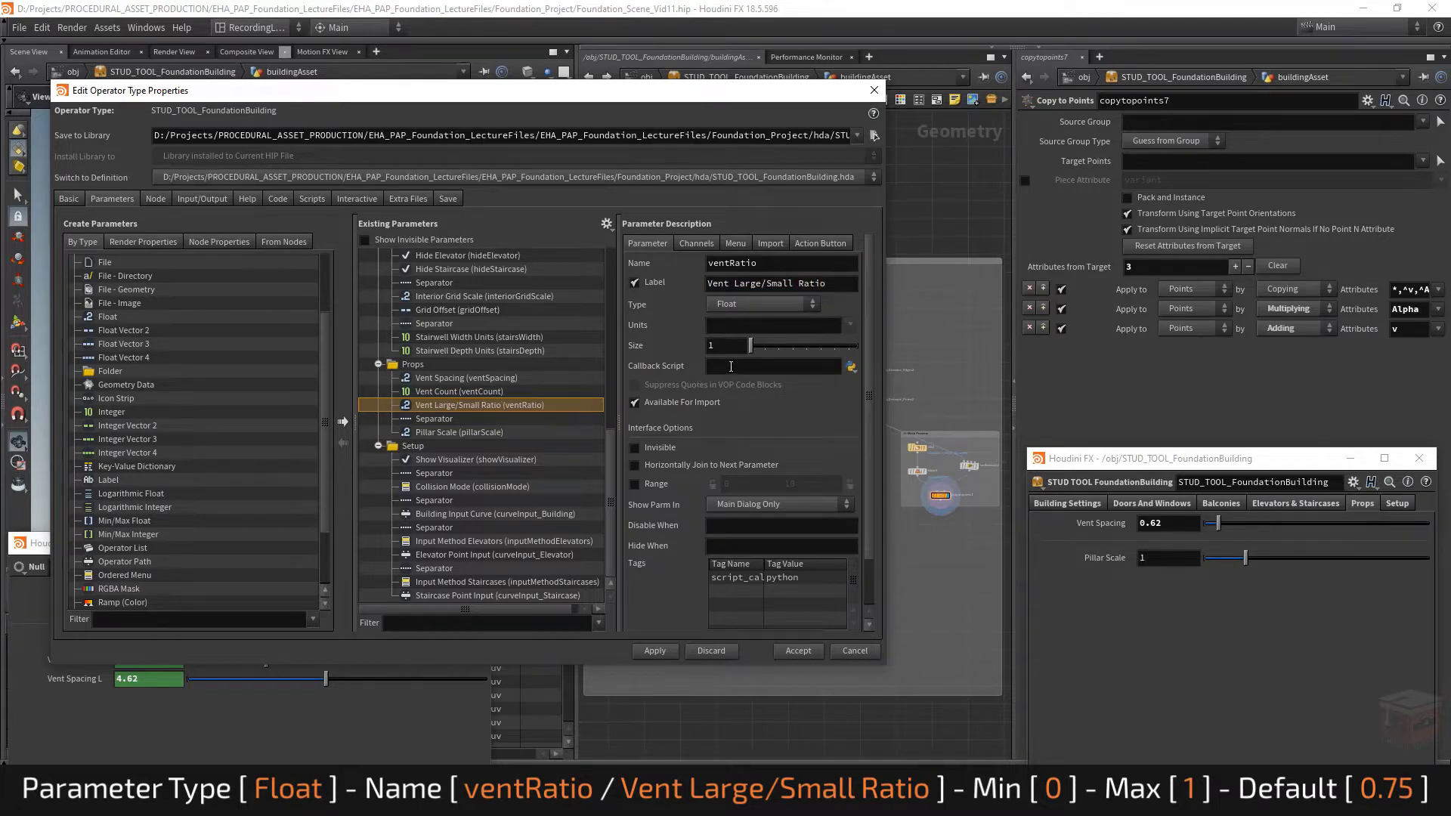
# Enable a range of 0 to 1 for the Vent Large/Small Ratio parameter.
pyautogui.click(652, 487)
pyautogui.doubleClick(789, 483)
pyautogui.write('1')
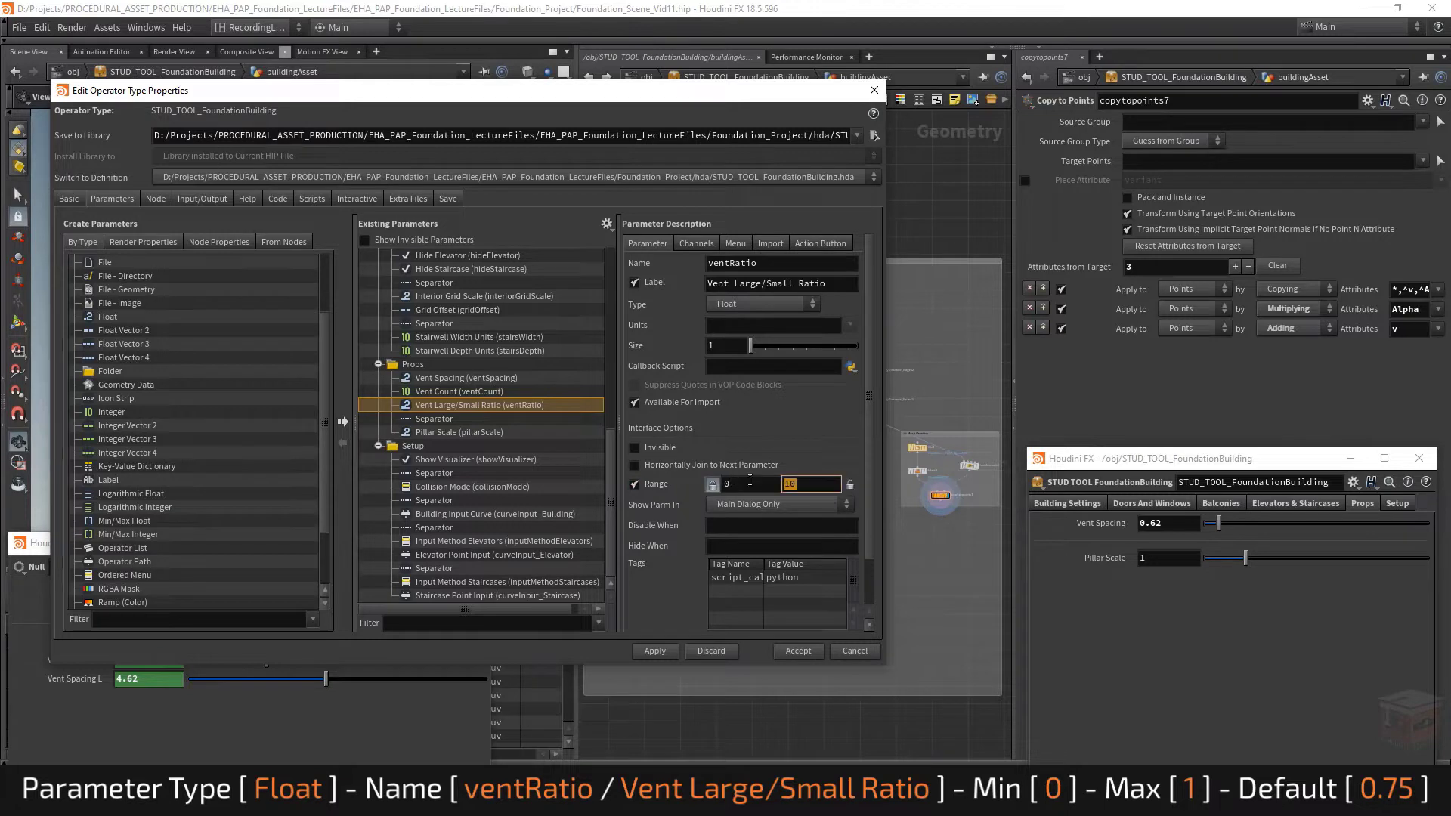
pyautogui.press('Return')
# Set the default value of Vent Large/Small Ratio to 0.75.
pyautogui.click(696, 243)
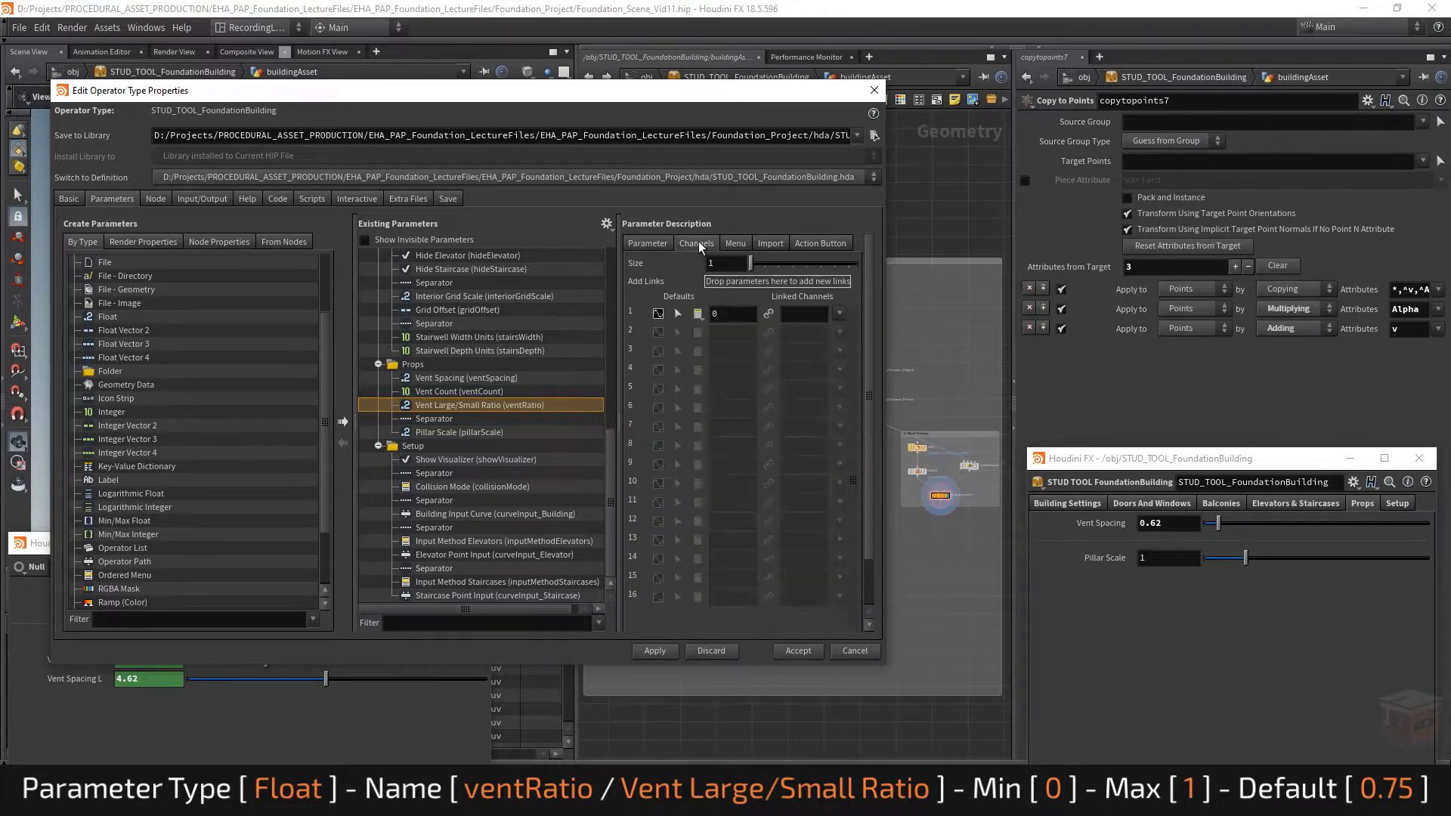
pyautogui.click(737, 315)
pyautogui.write('0.75')
pyautogui.press('Return')
pyautogui.click(646, 244)
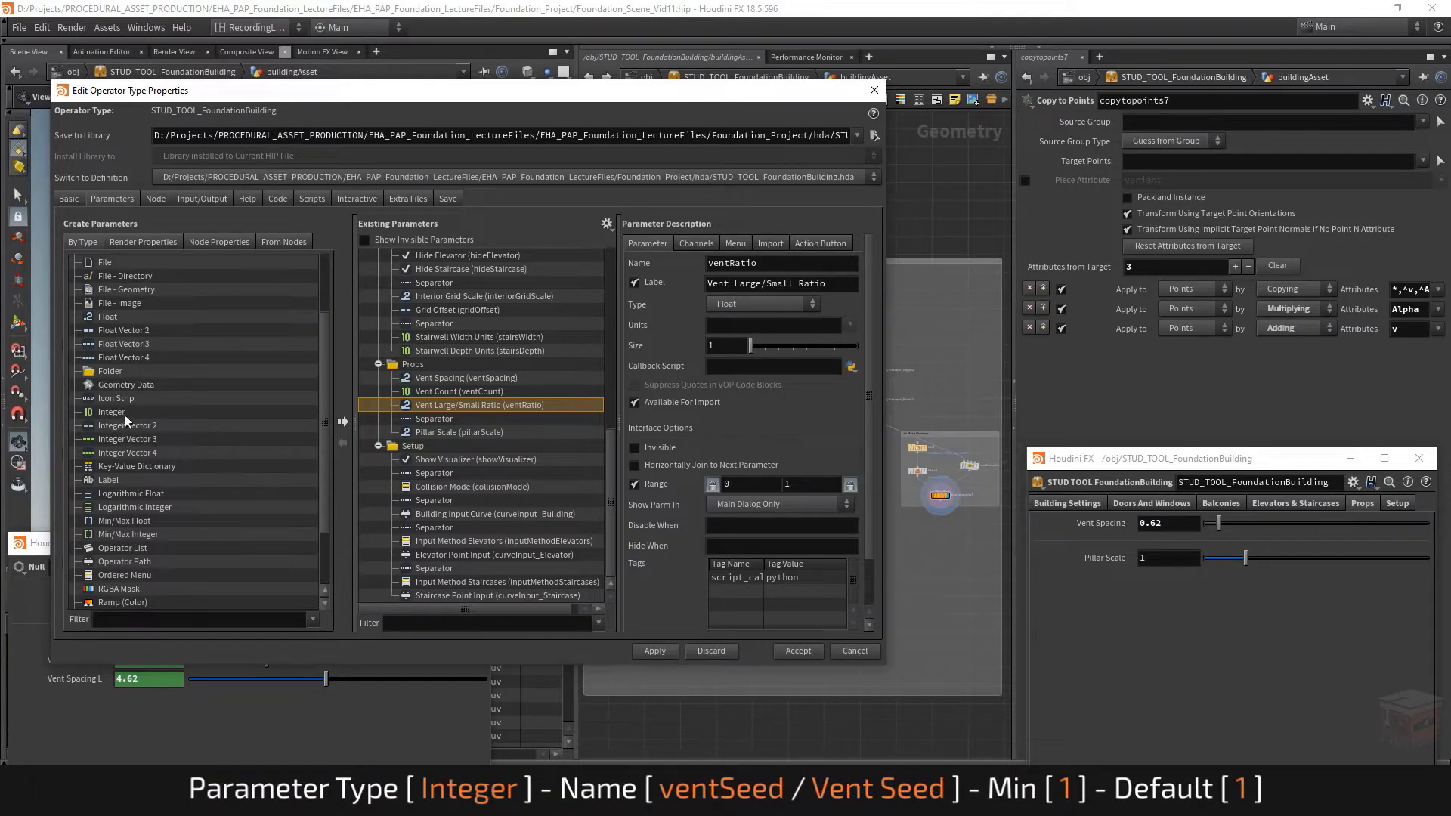
# Add an integer parameter below Vent Large/Small Ratio, named ventSeed and labelled Vent Seed.
pyautogui.scroll(1, 125, 415)
pyautogui.click(170, 456)
pyautogui.moveTo(144, 451); pyautogui.dragTo(451, 411)
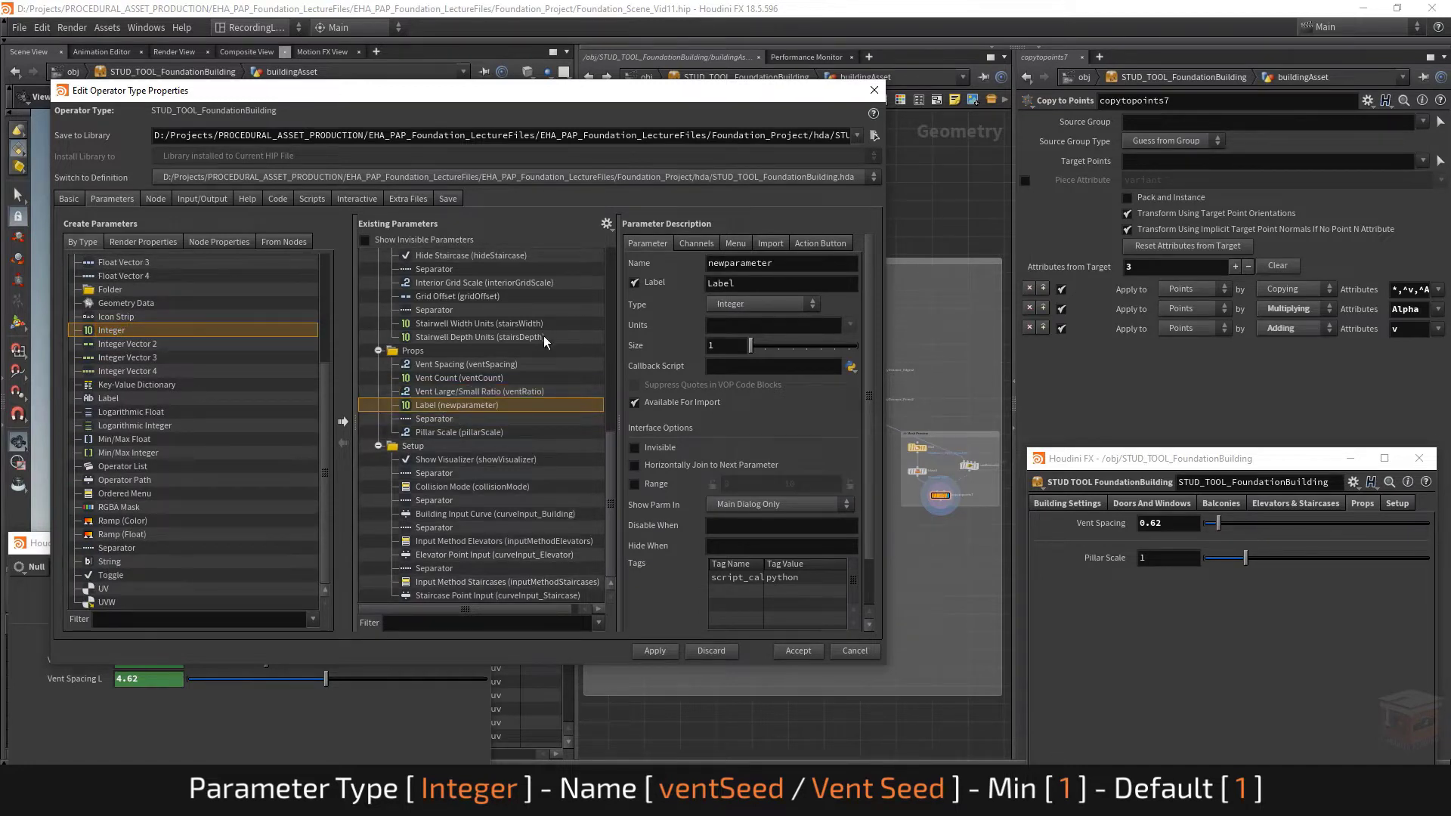
pyautogui.doubleClick(773, 266)
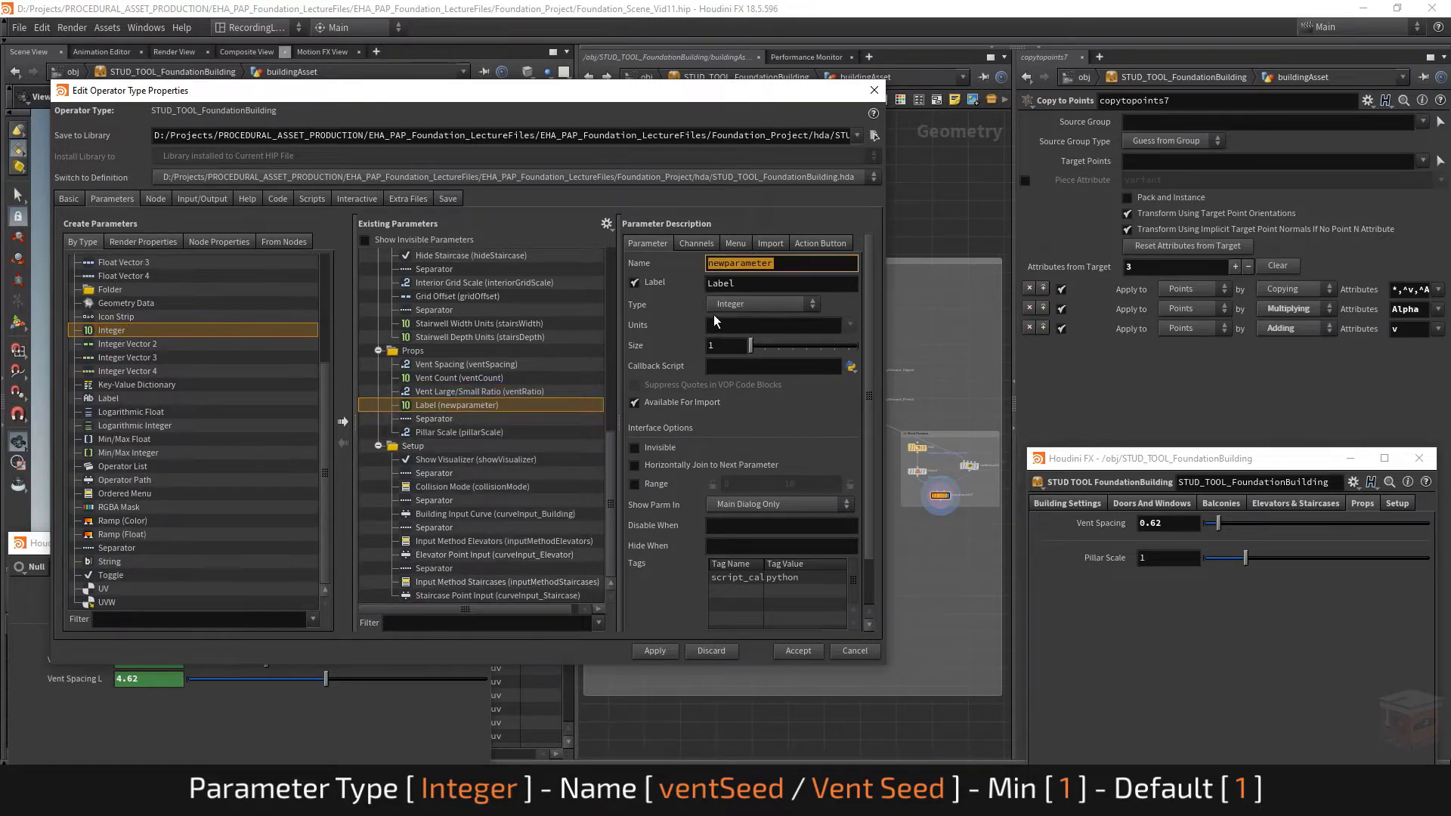
pyautogui.write('ventSeed')
pyautogui.press('Tab')
pyautogui.write('Vent Se')
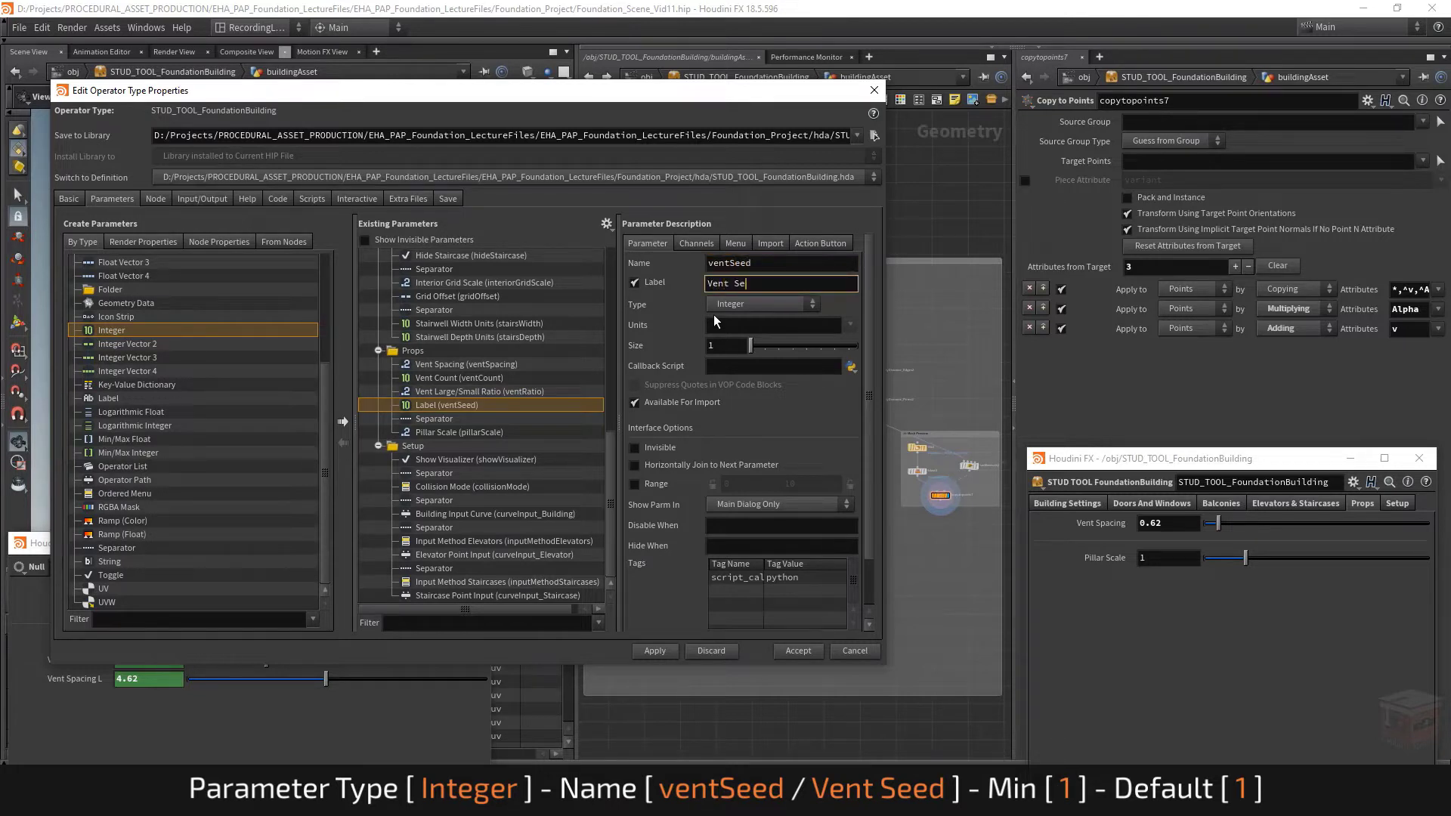
pyautogui.write('ed')
pyautogui.press('Return')
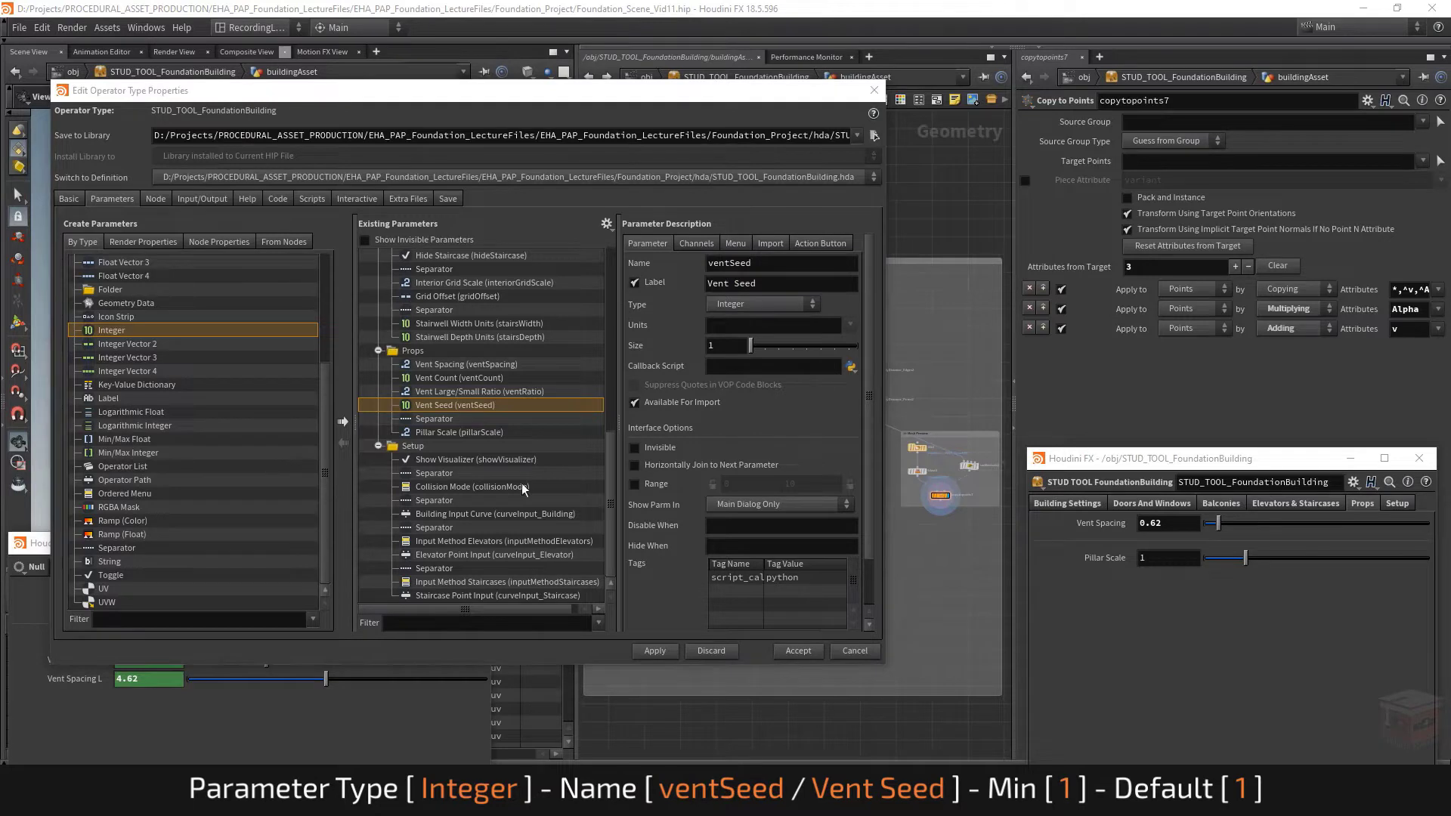
# Enable a range of 1 to 100 for the Vent Seed parameter.
pyautogui.click(634, 485)
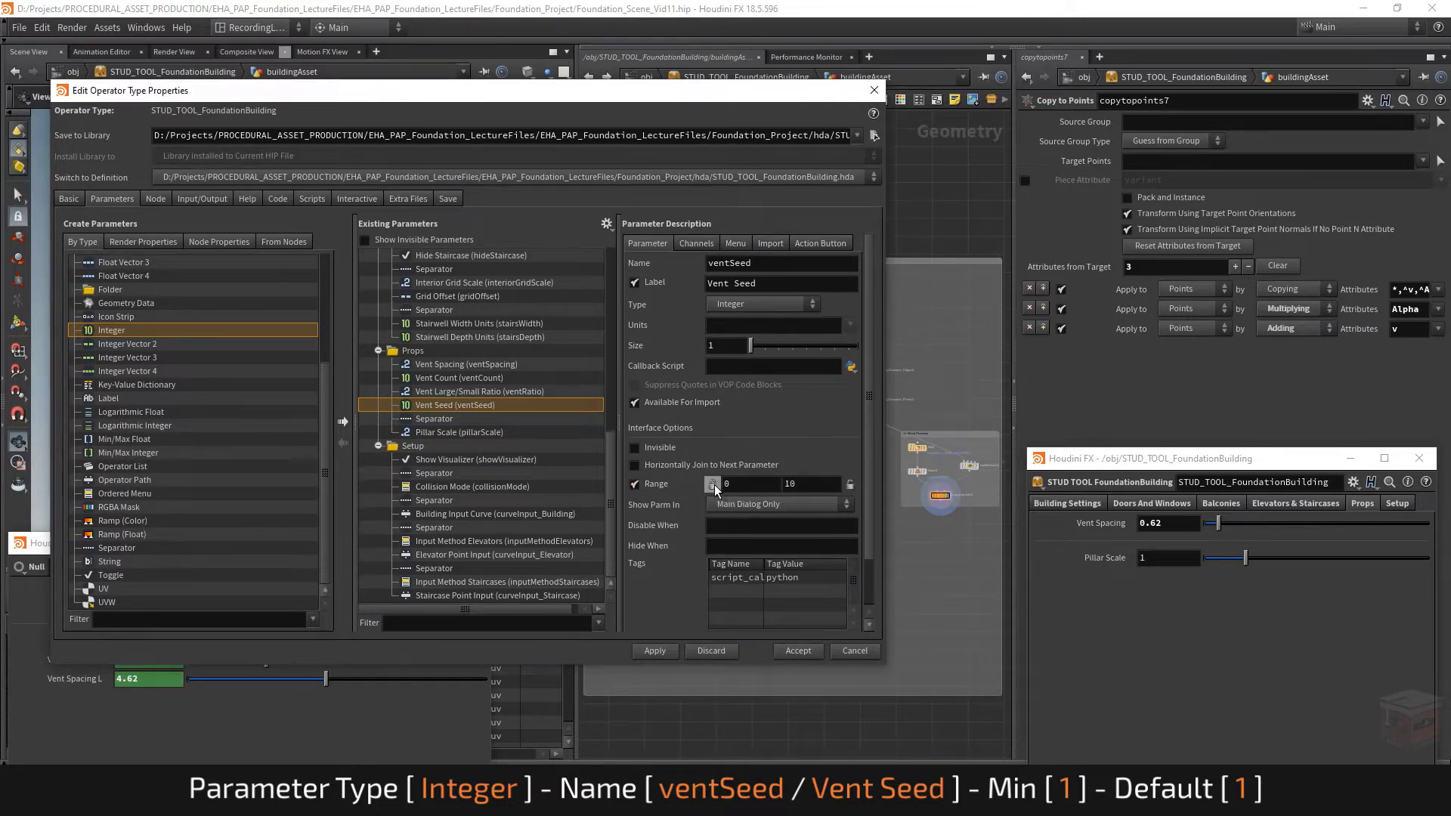
pyautogui.click(733, 484)
pyautogui.write('1')
pyautogui.press('Return')
pyautogui.click(836, 484)
pyautogui.write('0')
pyautogui.press('Return')
# Set the default value of Vent Seed to 1, then apply the asset's parameter changes and close its type properties.
pyautogui.click(689, 243)
pyautogui.click(730, 313)
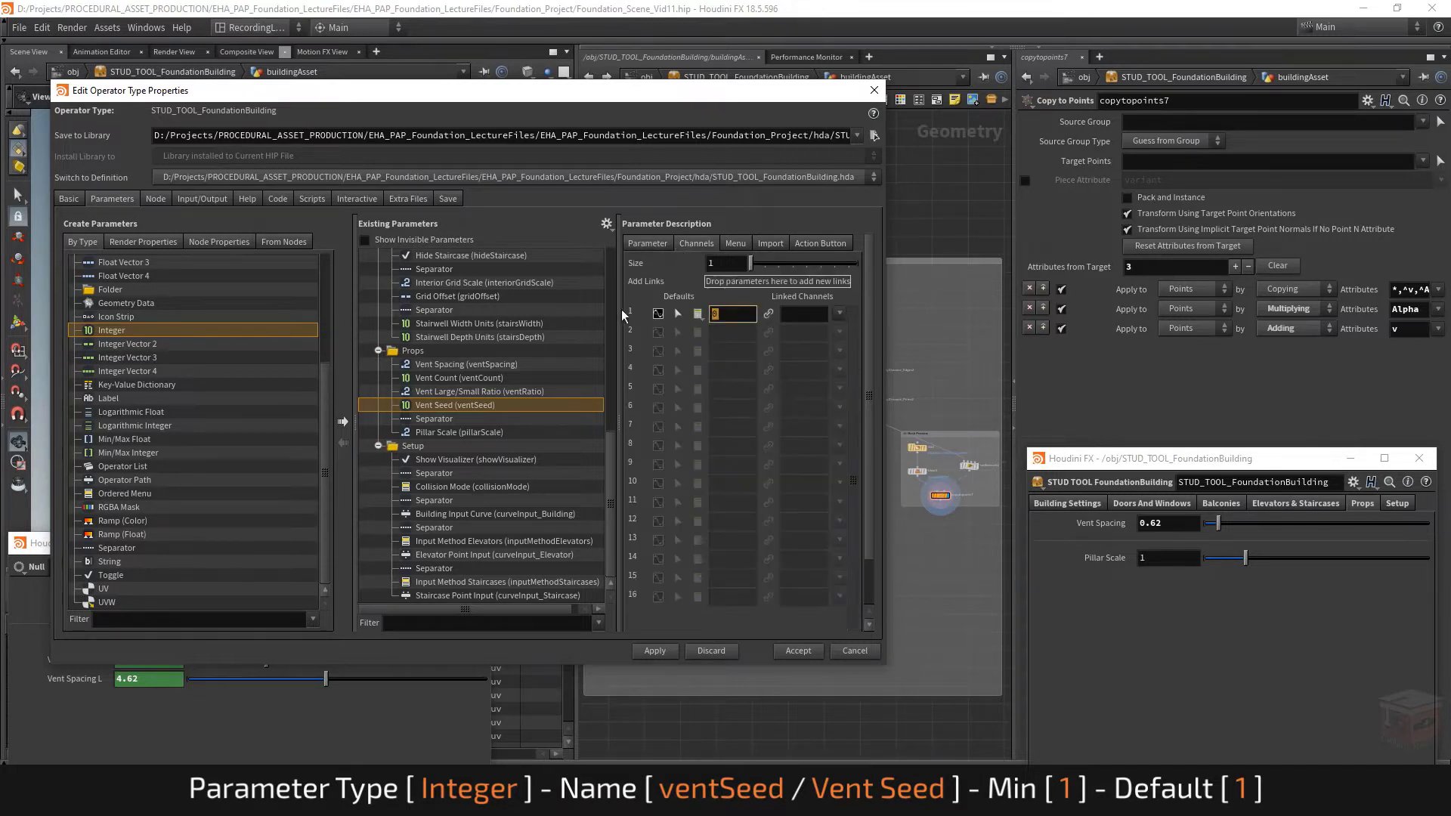
pyautogui.write('1')
pyautogui.press('Return')
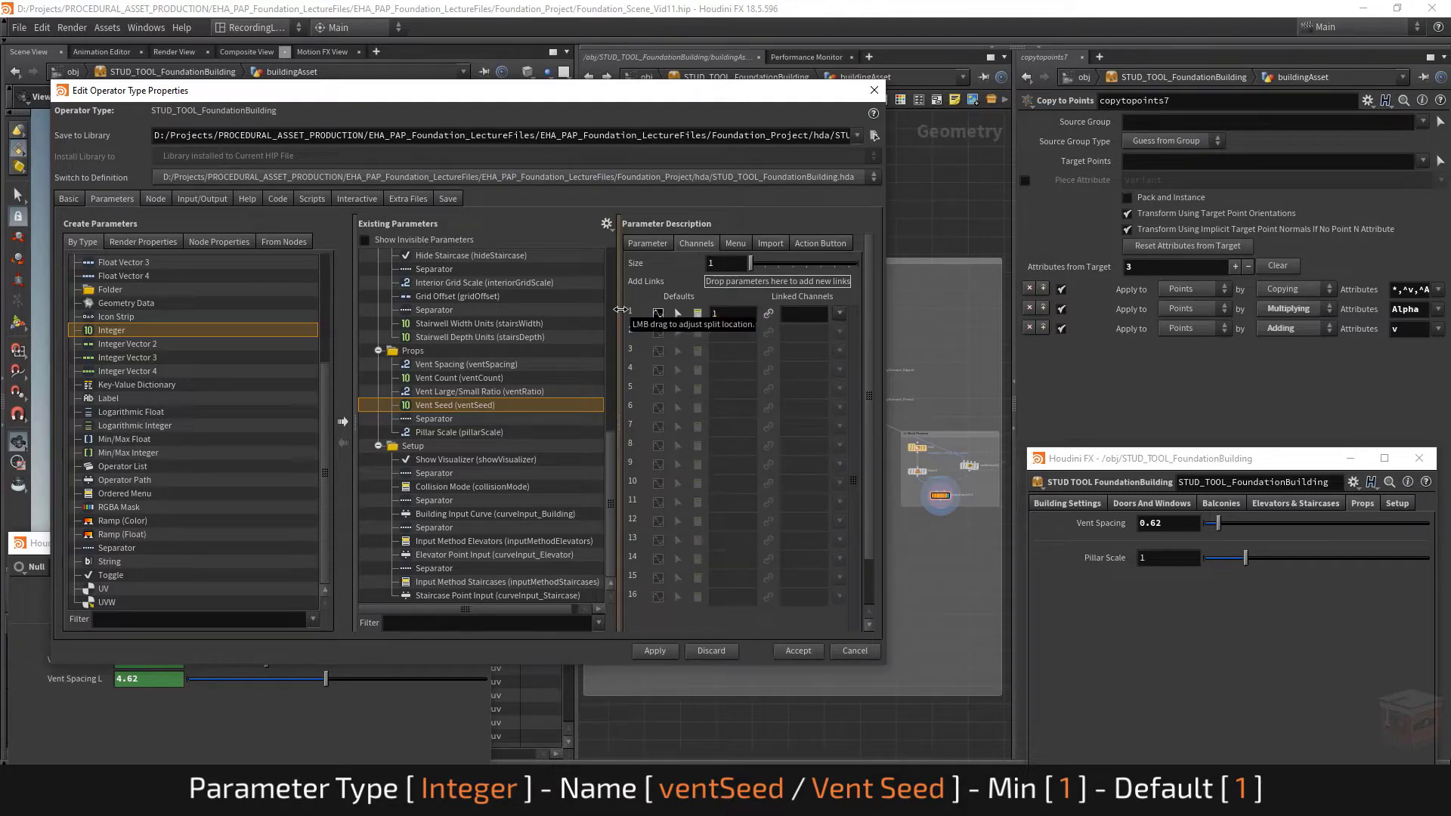
pyautogui.click(649, 243)
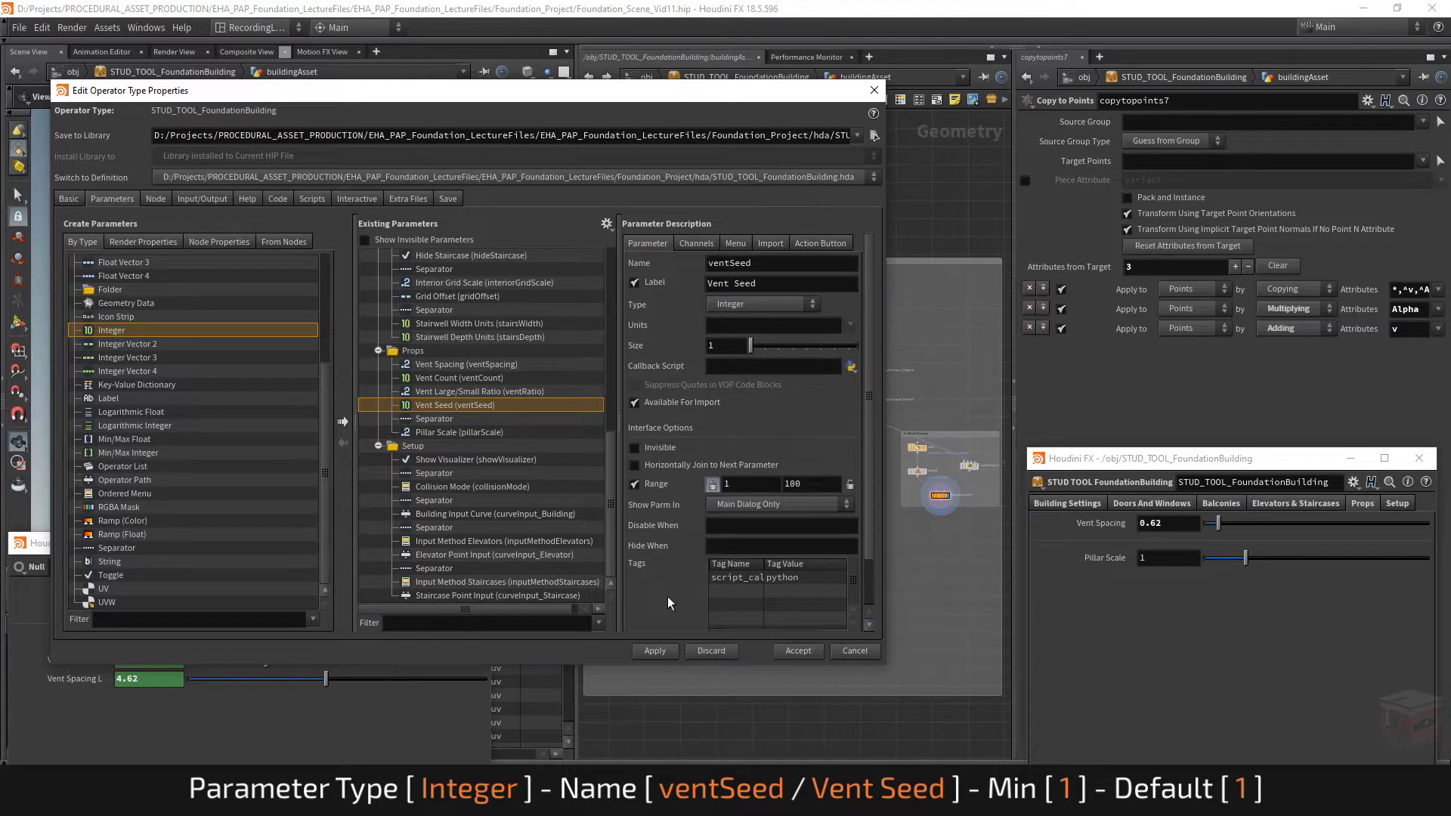
pyautogui.click(656, 651)
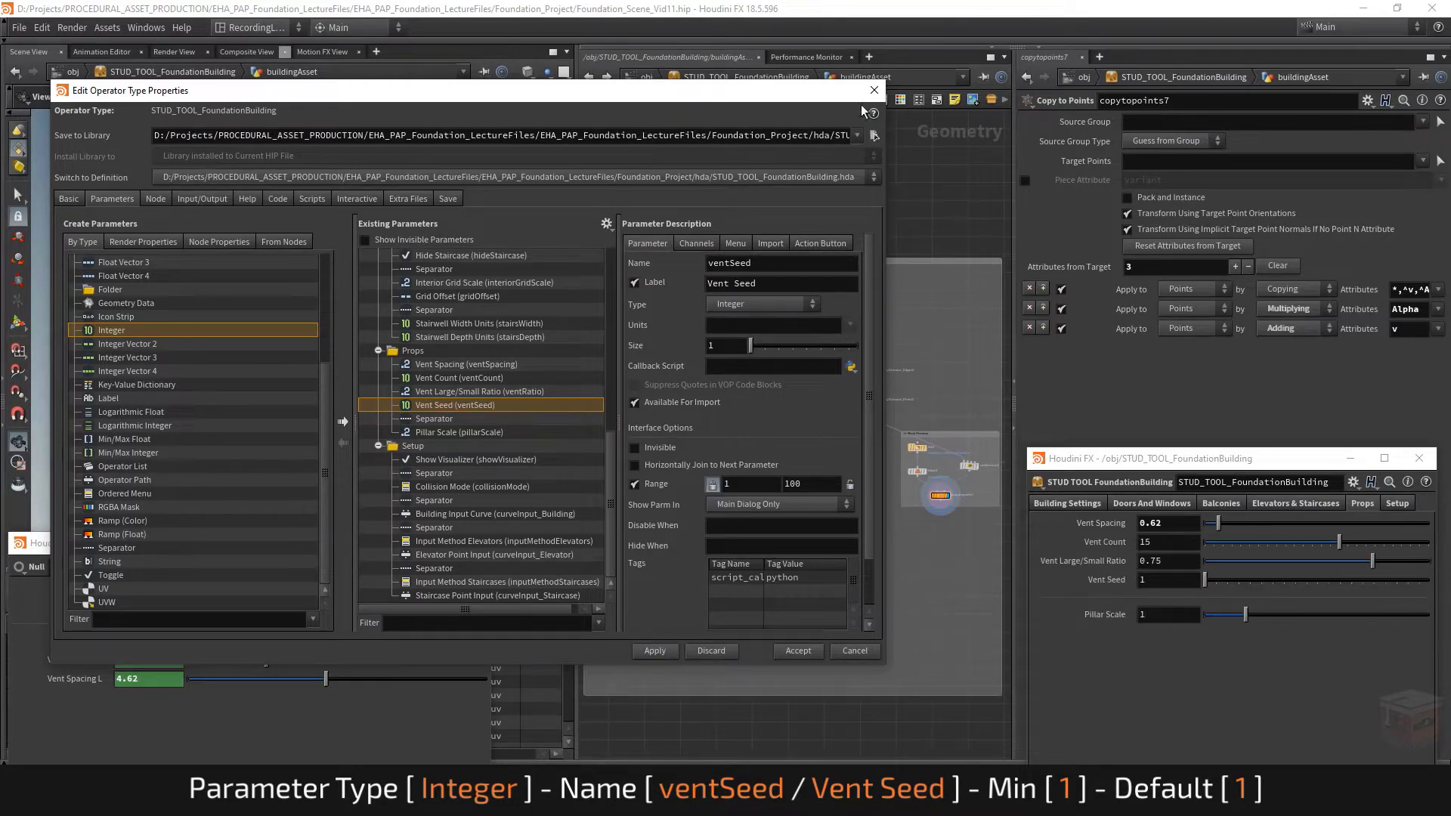
pyautogui.click(870, 97)
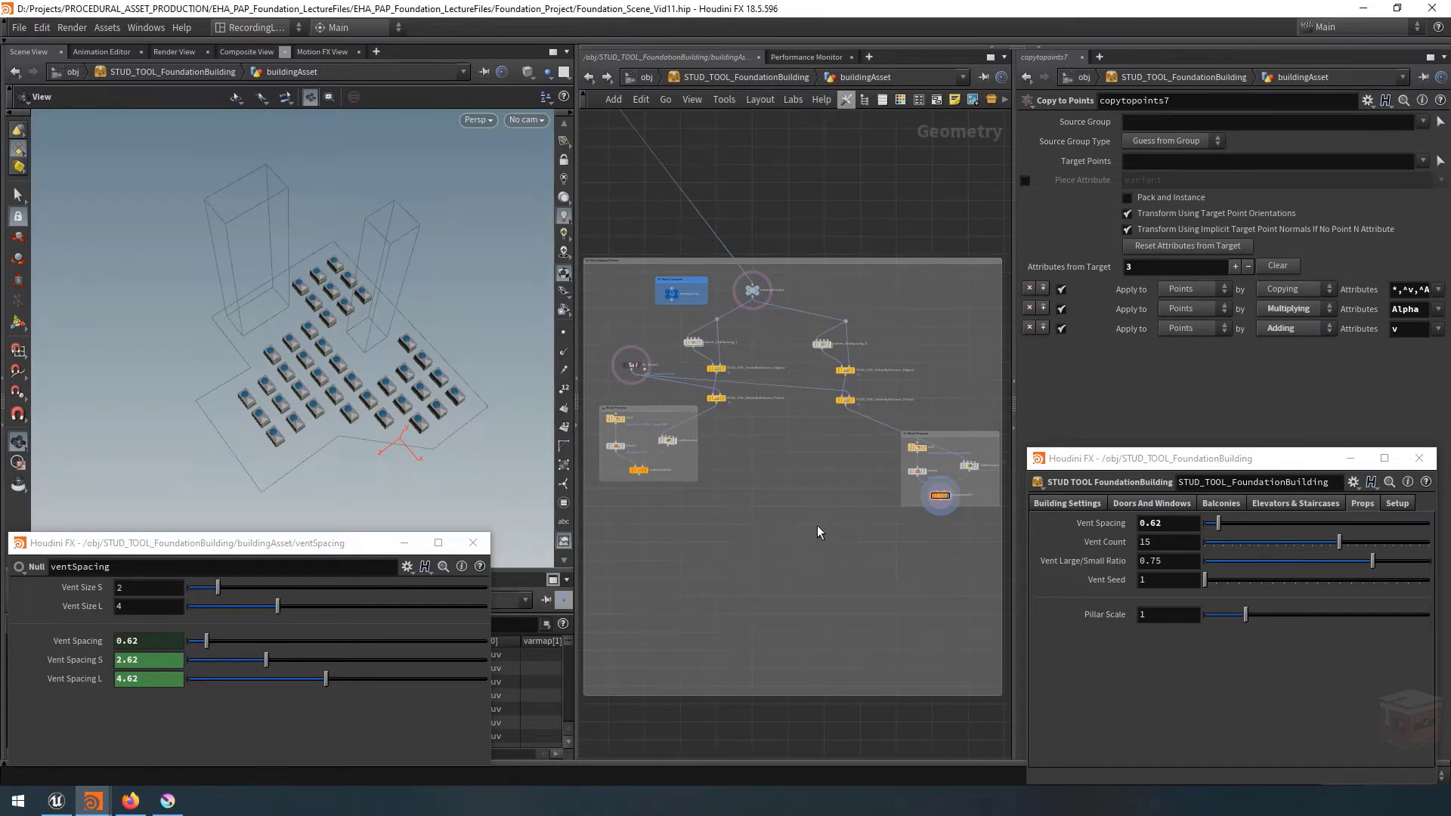
# Display the output of STUD_UTIL_DeleteByDistance_Prims2 in the viewport with its points shown.
pyautogui.scroll(5, 869, 404)
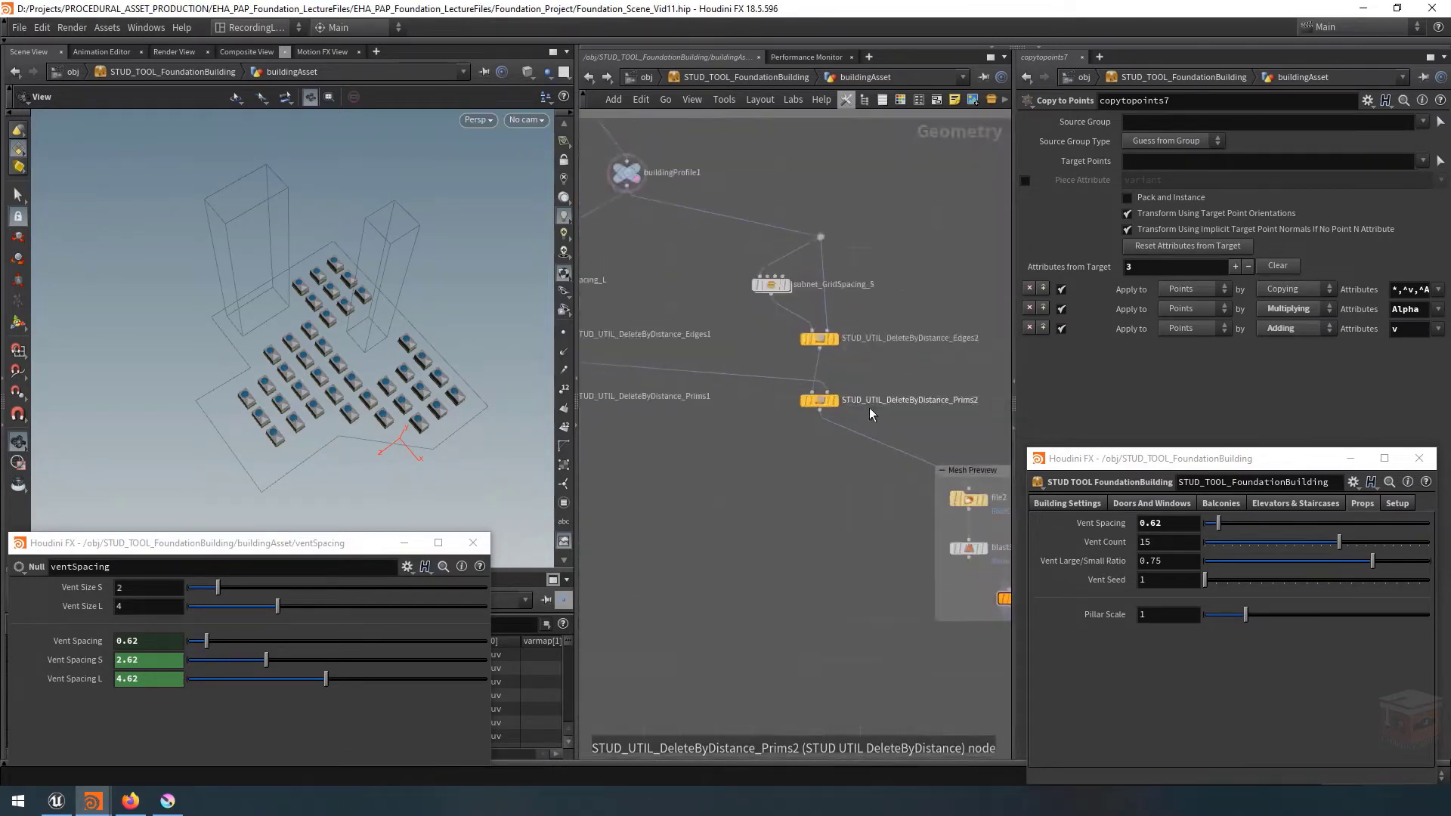
pyautogui.click(828, 401)
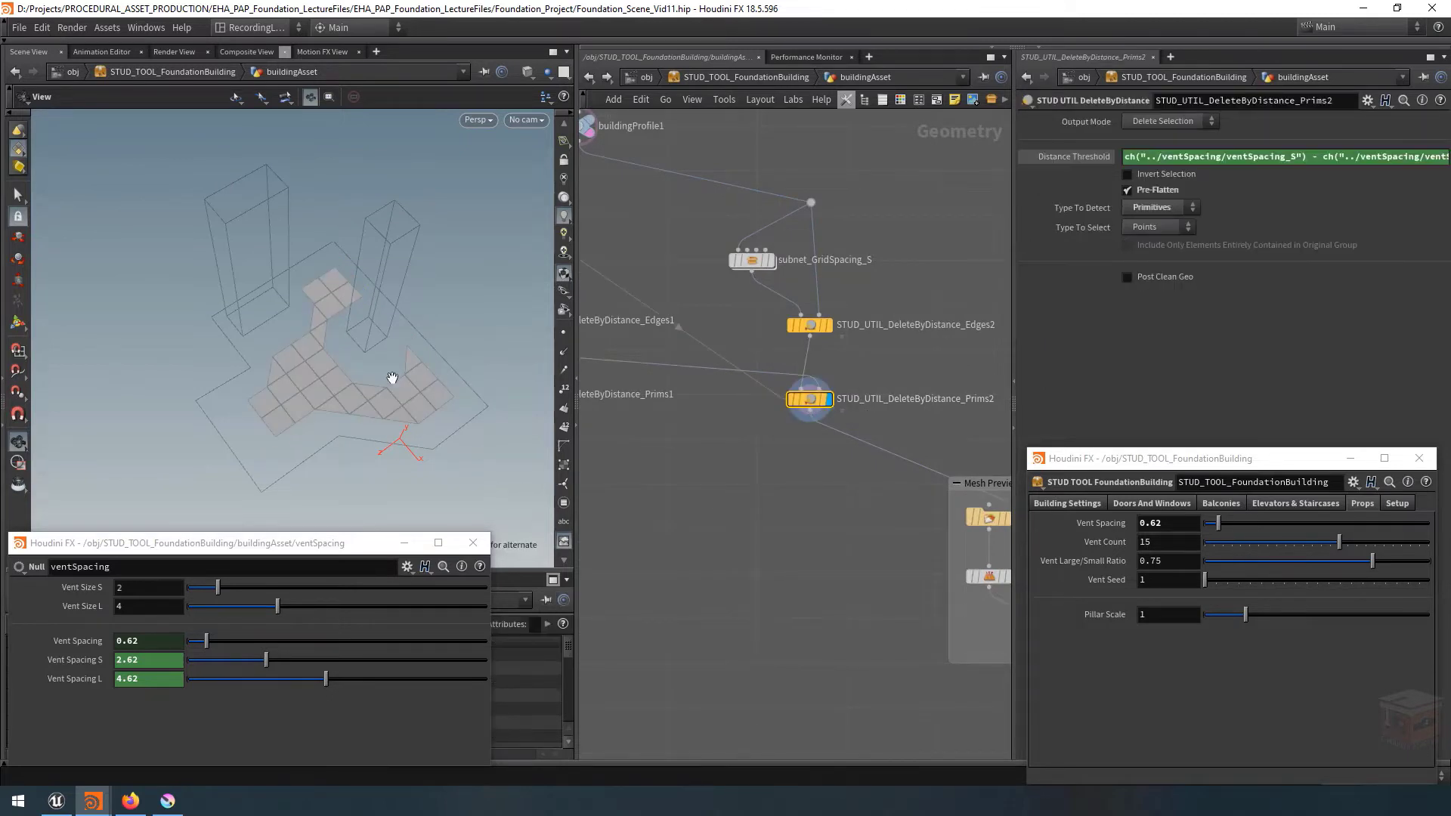
pyautogui.click(563, 333)
# Add an Extract All Points node fed by STUD_UTIL_DeleteByDistance_Prims2 and display its points with their point numbers.
pyautogui.moveTo(810, 412); pyautogui.dragTo(772, 557)
pyautogui.scroll(-4, 819, 529)
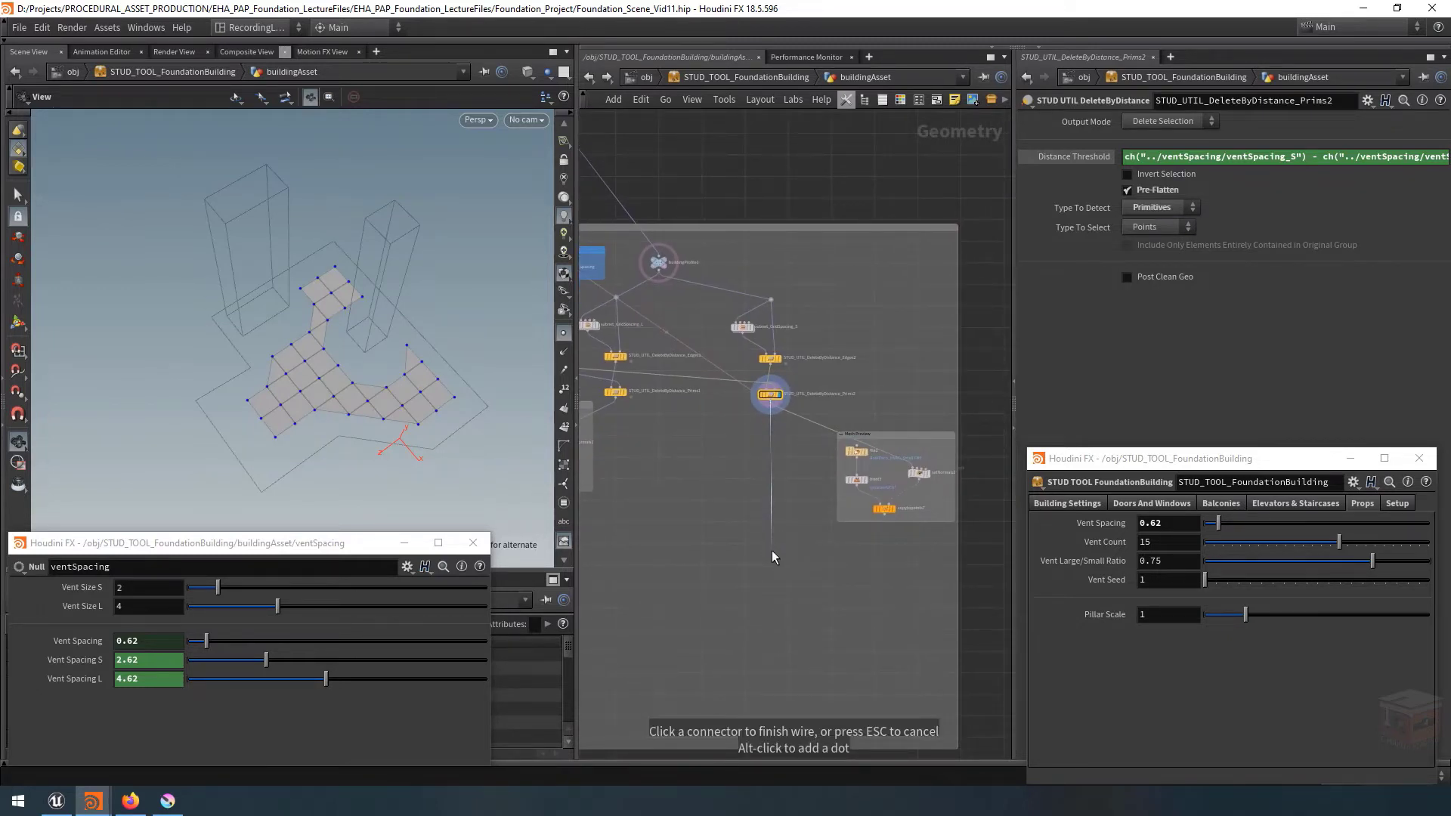
pyautogui.press('Tab')
pyautogui.write('extrans')
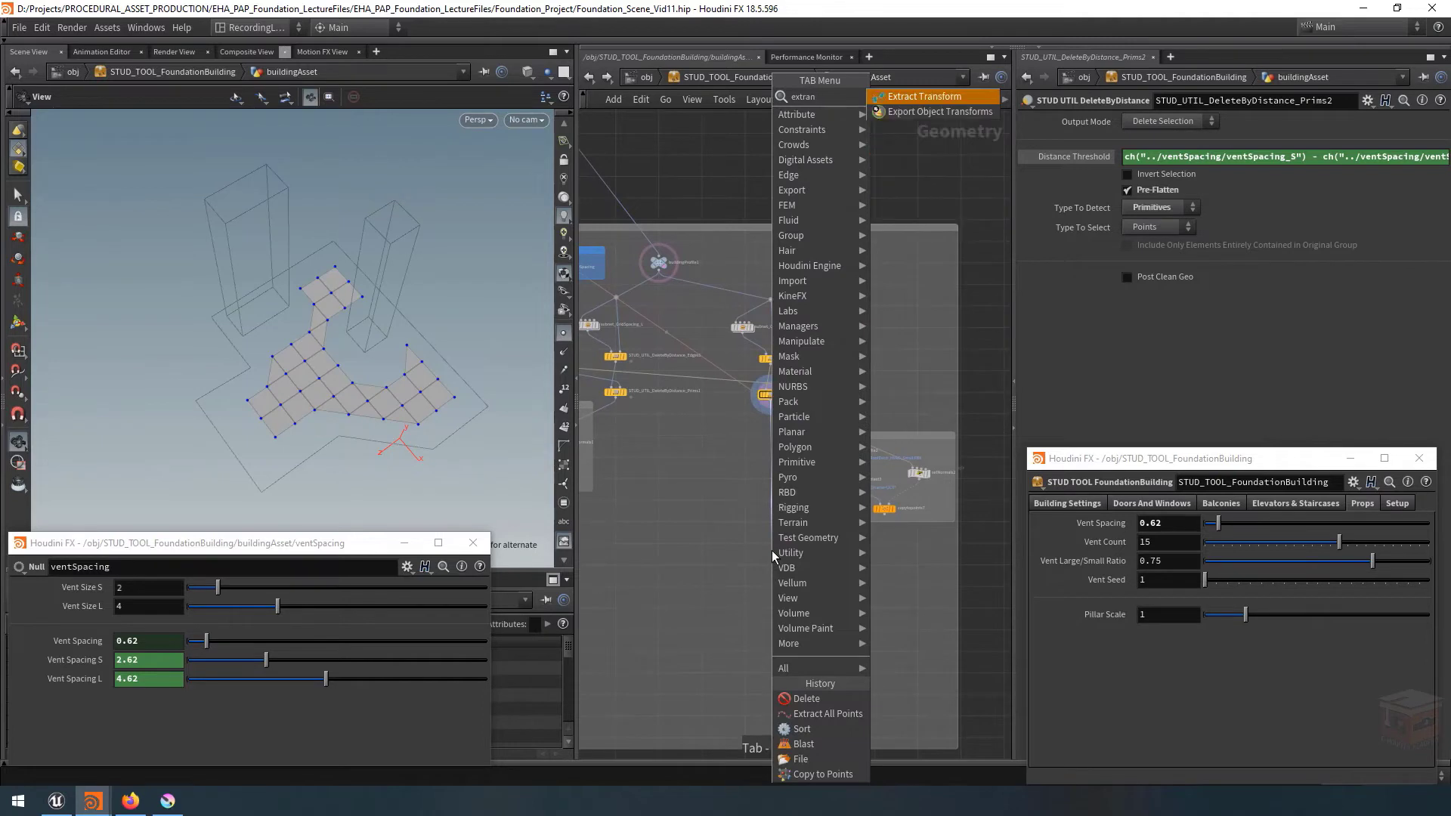
pyautogui.press('BackSpace')
pyautogui.press('Return')
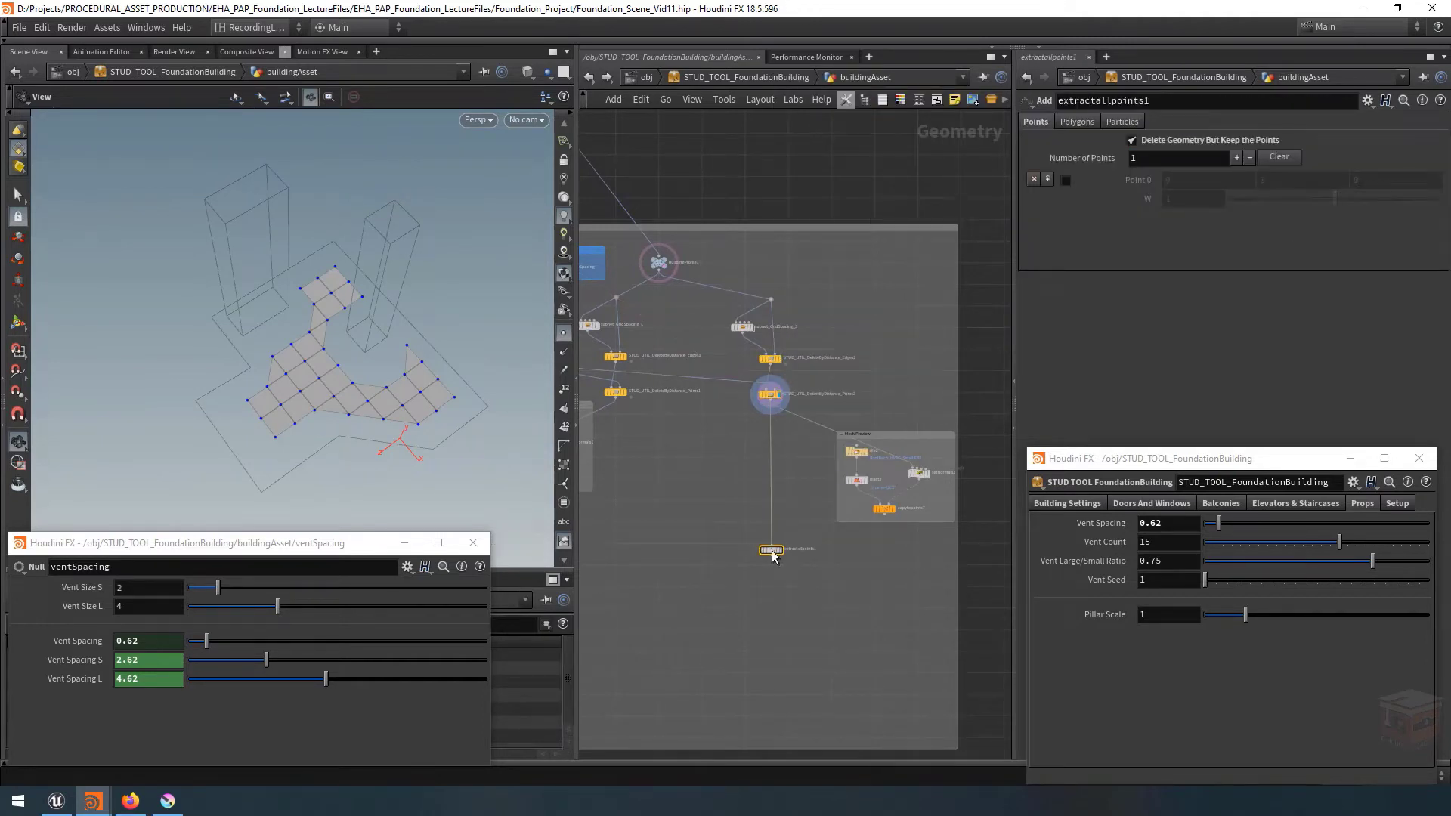
pyautogui.scroll(4, 765, 552)
pyautogui.click(794, 552)
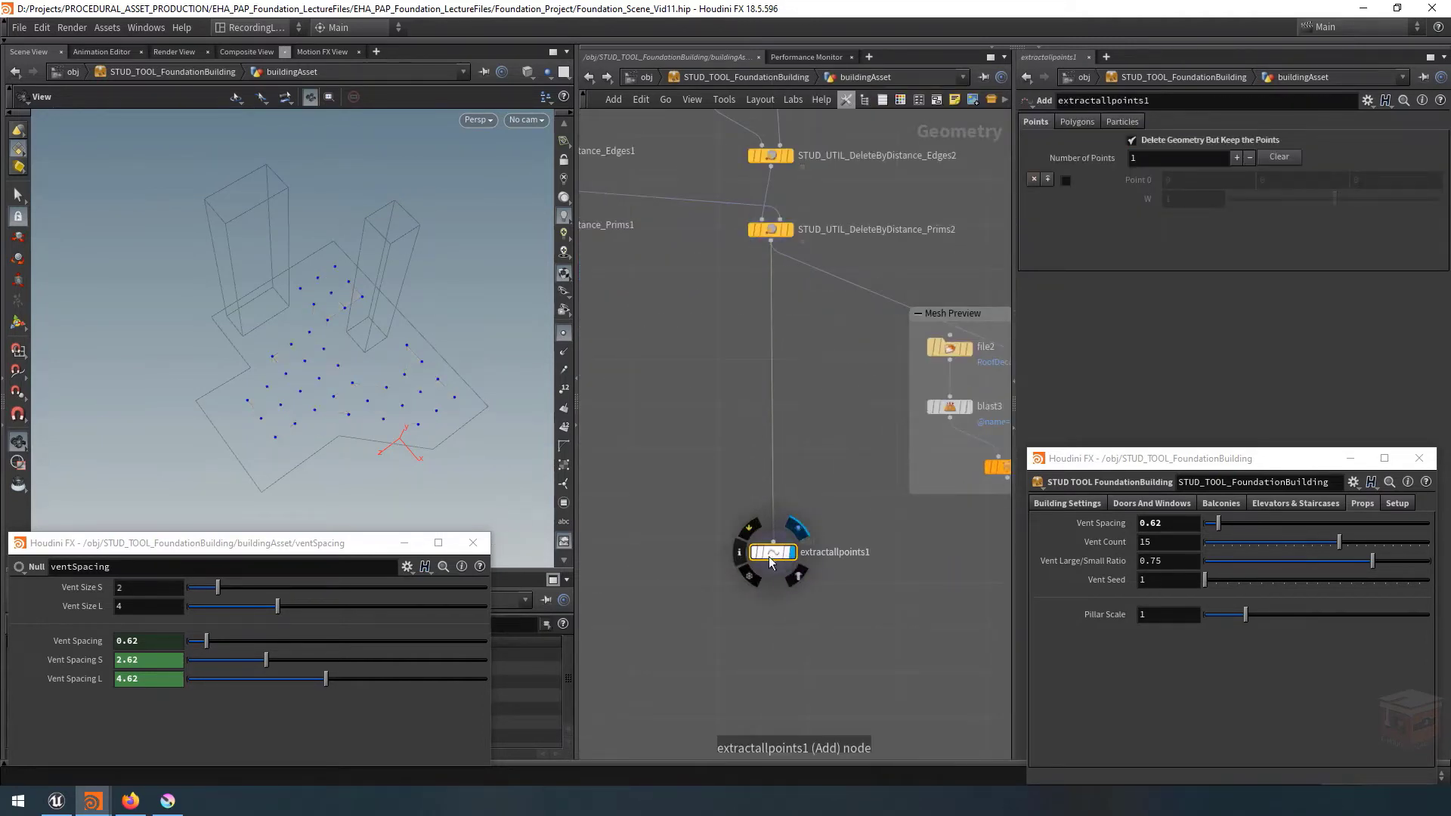
pyautogui.click(564, 390)
# Add a Delete node below extractallpoints1, connect it to that node's output and display its result.
pyautogui.scroll(-4, 801, 582)
pyautogui.scroll(2, 807, 579)
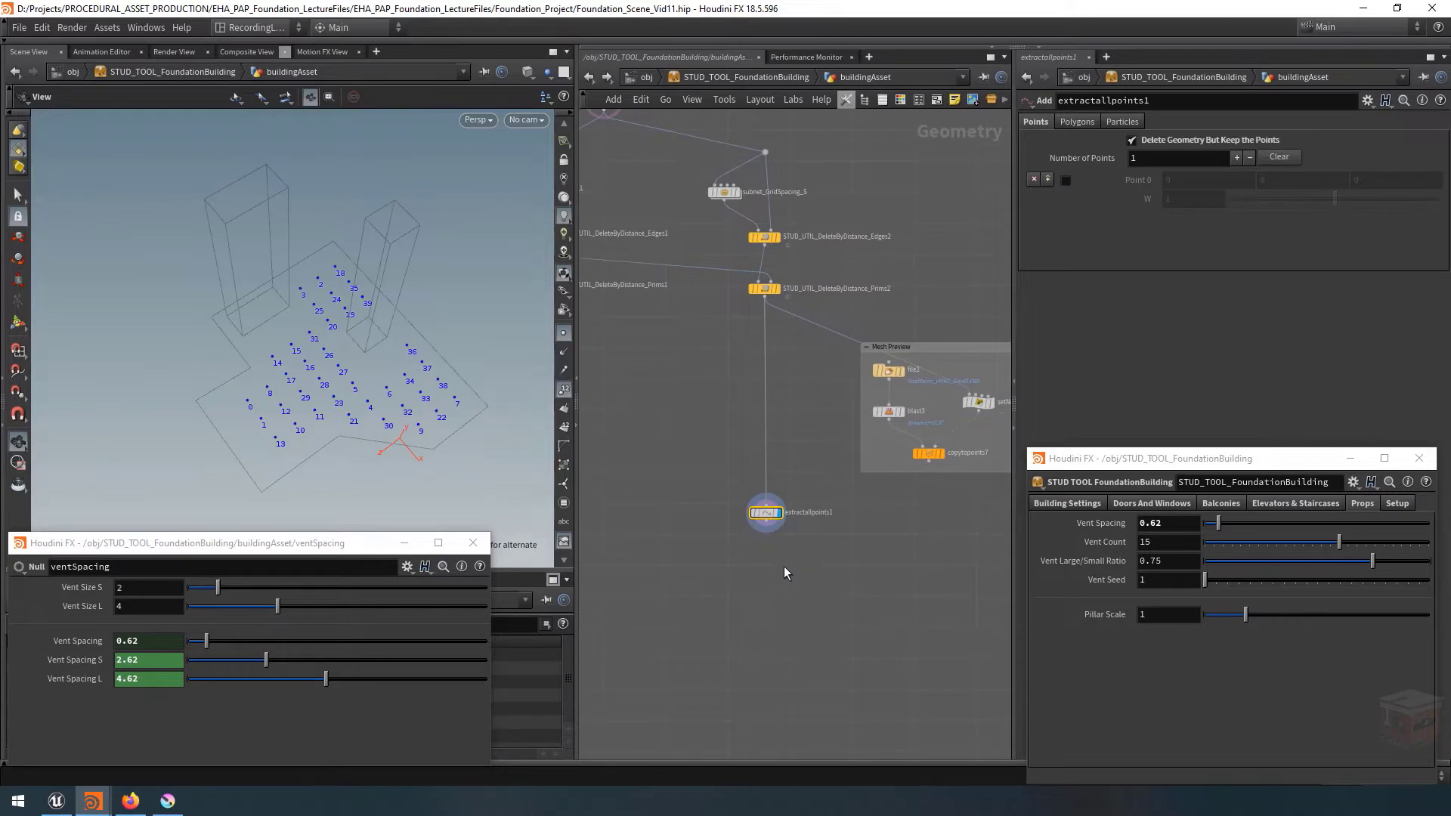
pyautogui.scroll(2, 785, 572)
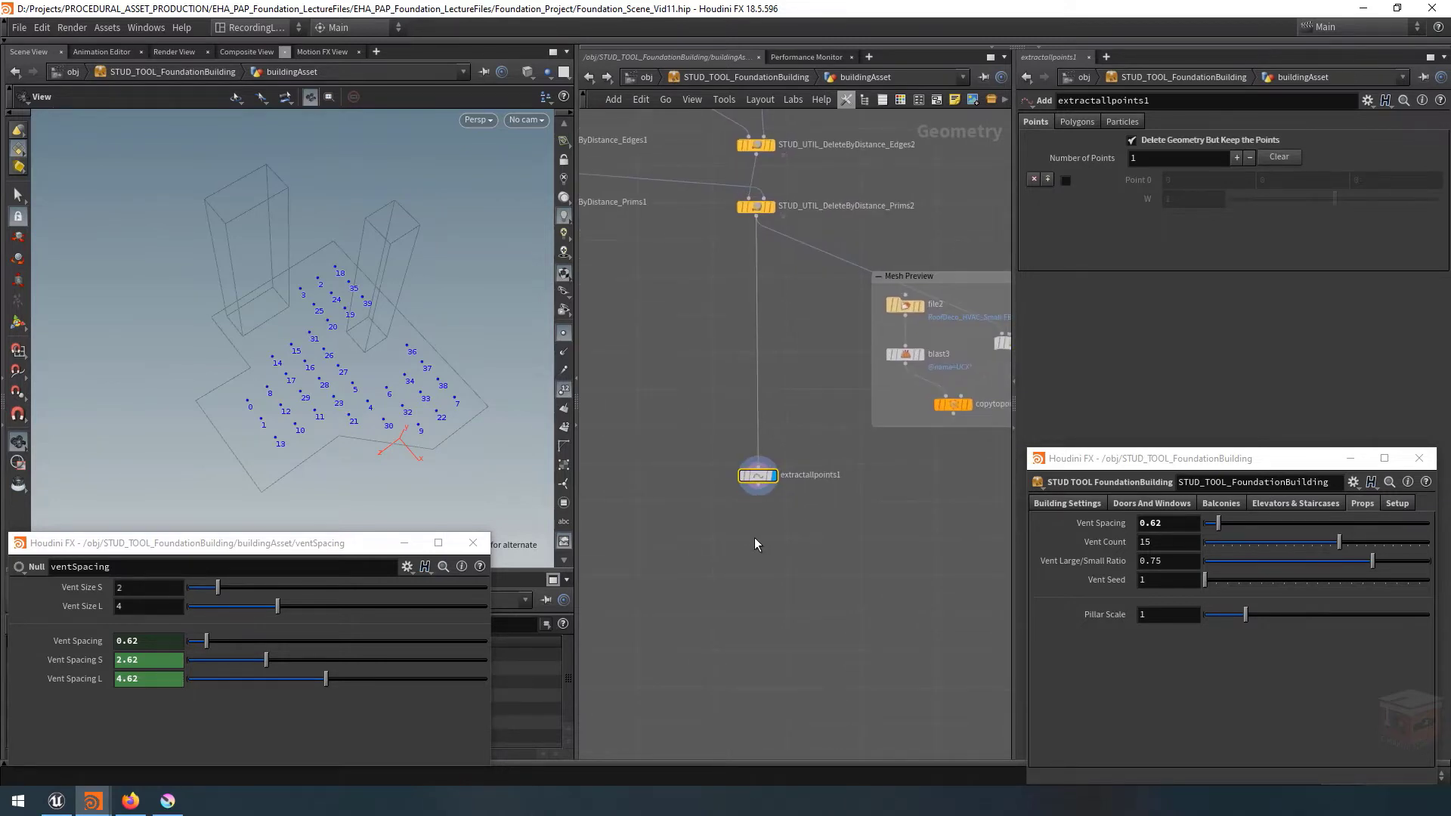
pyautogui.press('Tab')
pyautogui.write('delete')
pyautogui.press('Return')
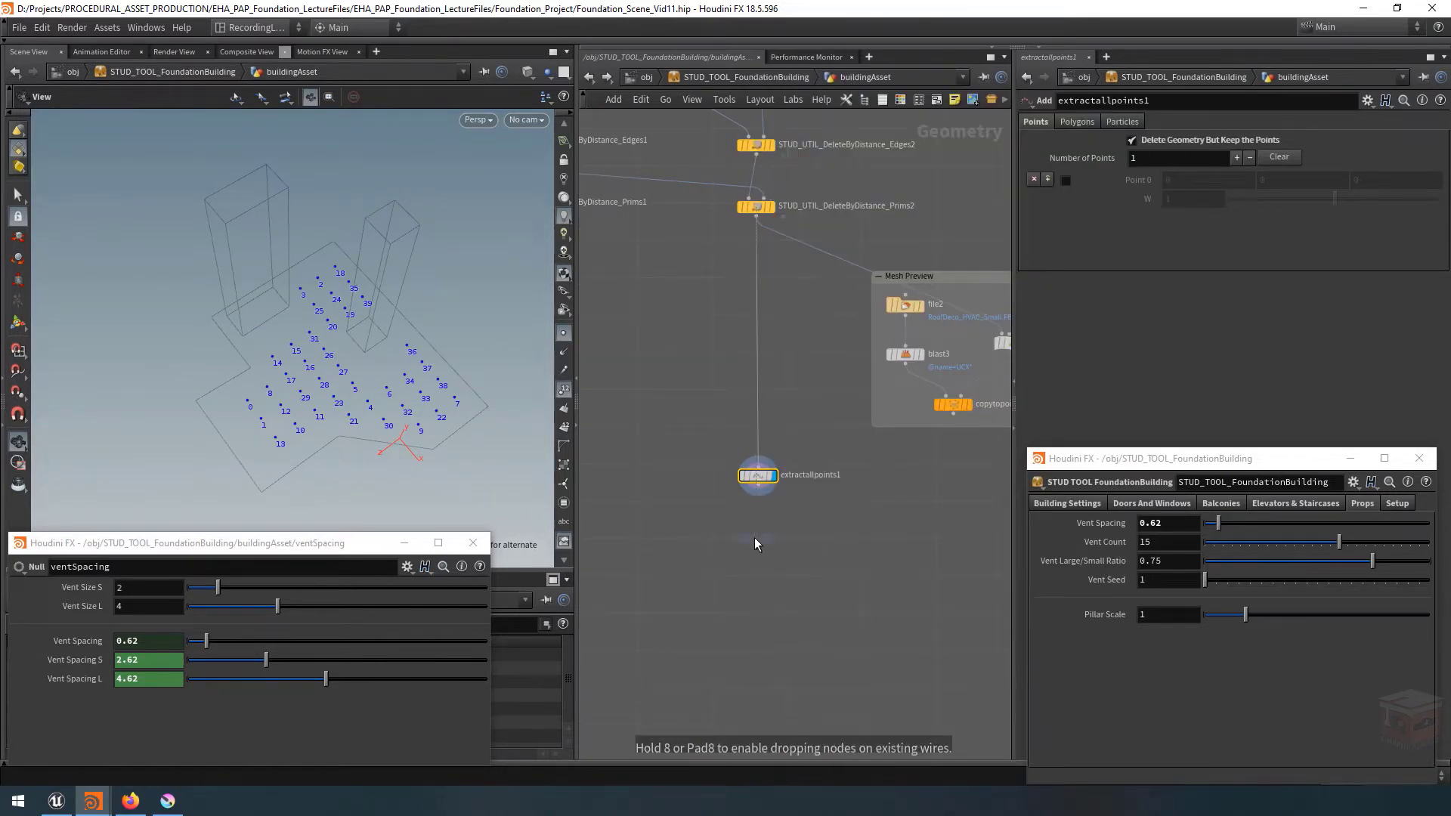
pyautogui.click(754, 537)
pyautogui.click(766, 492)
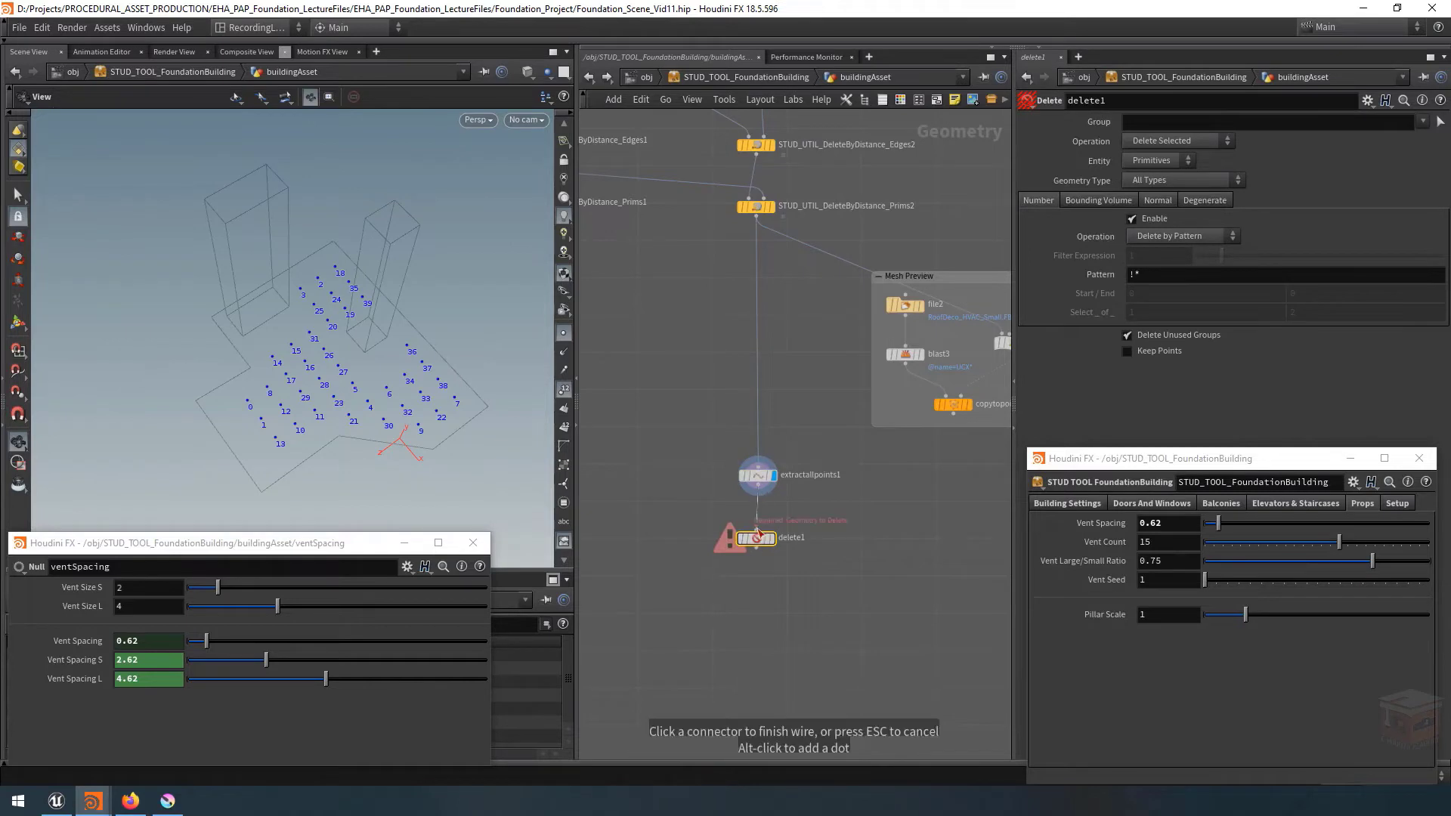
pyautogui.click(757, 528)
# Colour the new Delete node red and rename it isolateNumberOfVents_S.
pyautogui.click(901, 101)
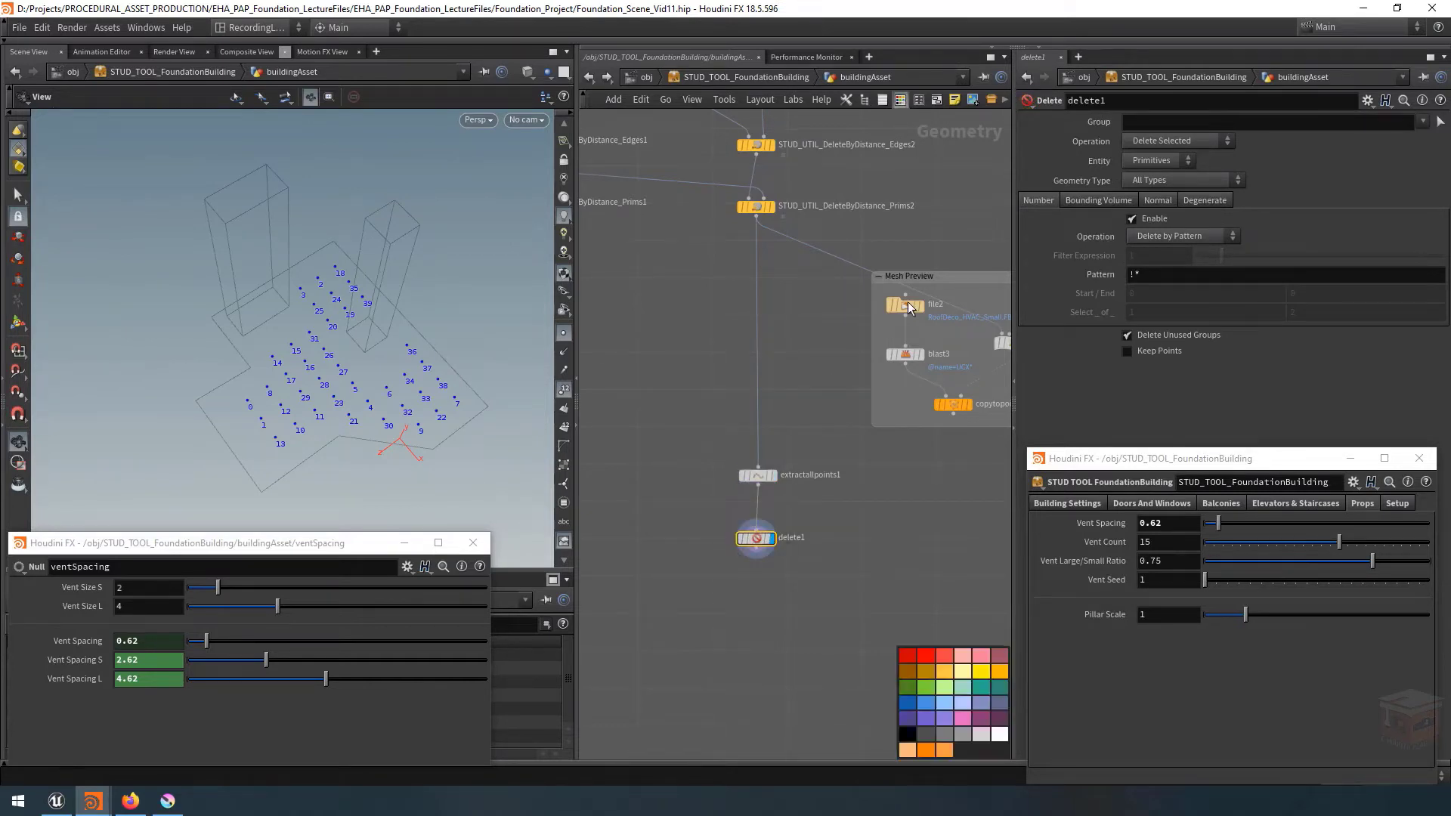
pyautogui.click(946, 657)
pyautogui.scroll(2, 804, 538)
pyautogui.doubleClick(803, 527)
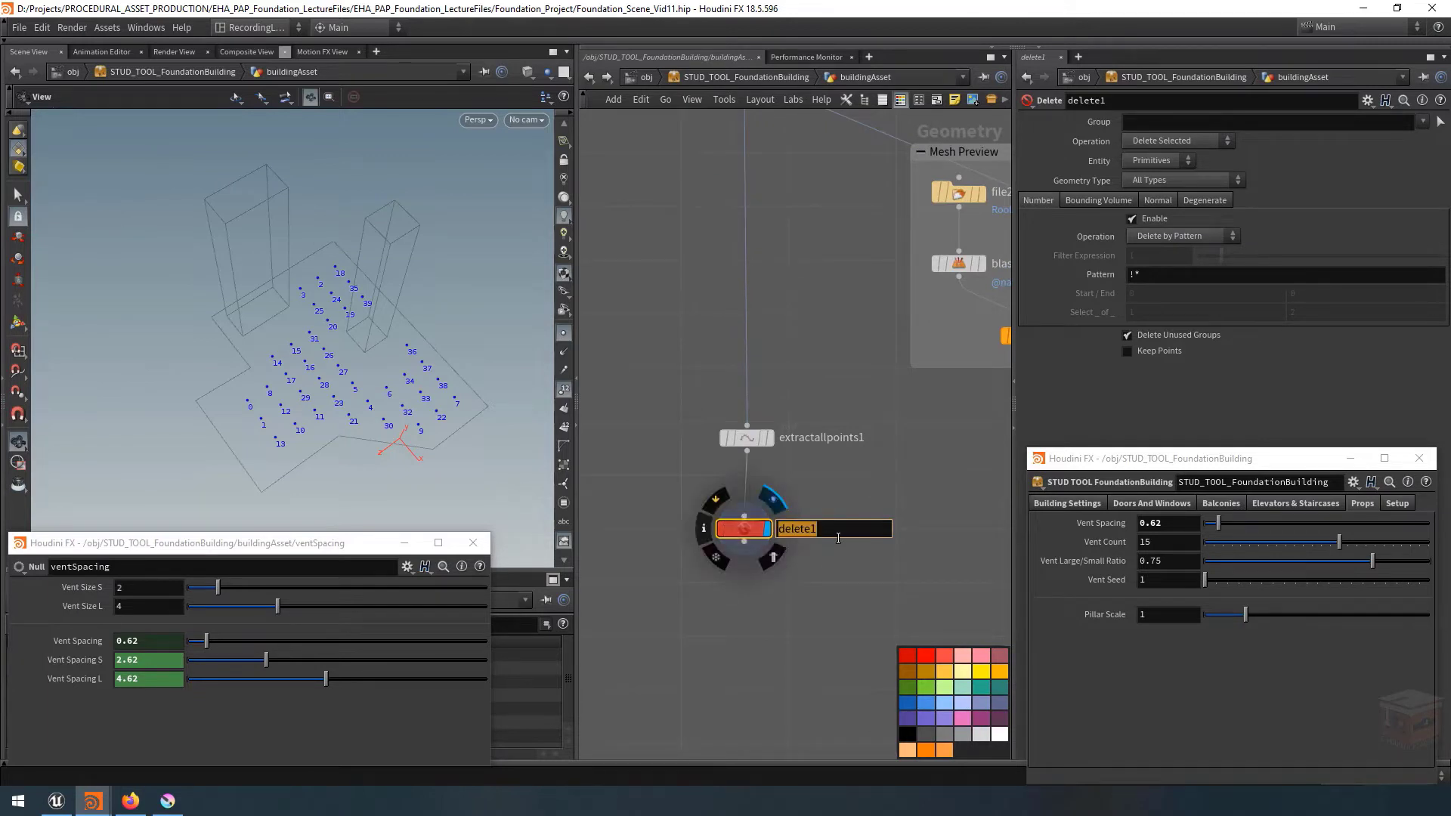
pyautogui.write('is')
pyautogui.write('olateNumb')
pyautogui.write('erOfVents_S')
pyautogui.press('Return')
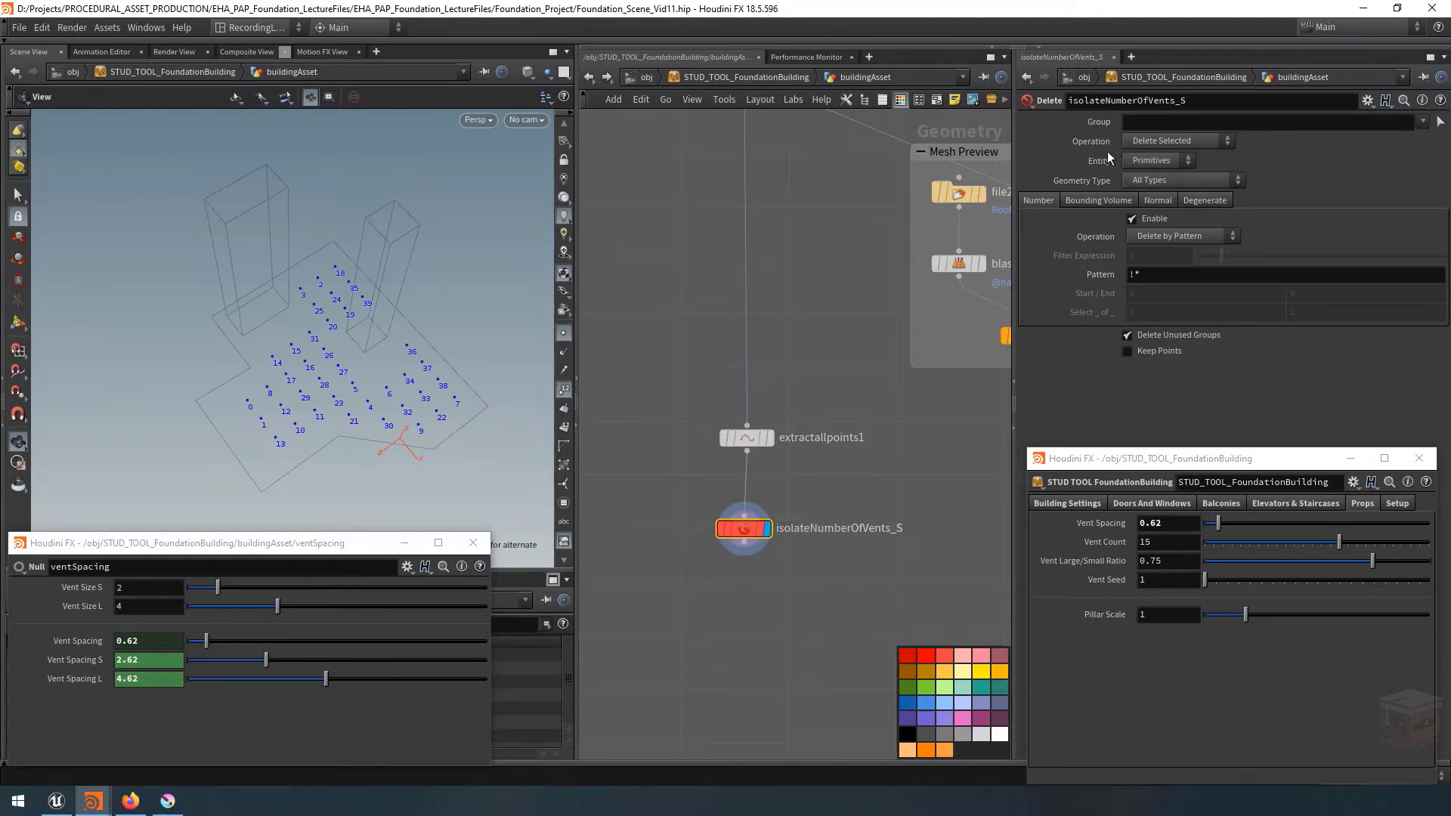
# Configure isolateNumberOfVents_S to Delete Non-Selected with Entity set to Points, using Delete by Range.
pyautogui.click(1183, 144)
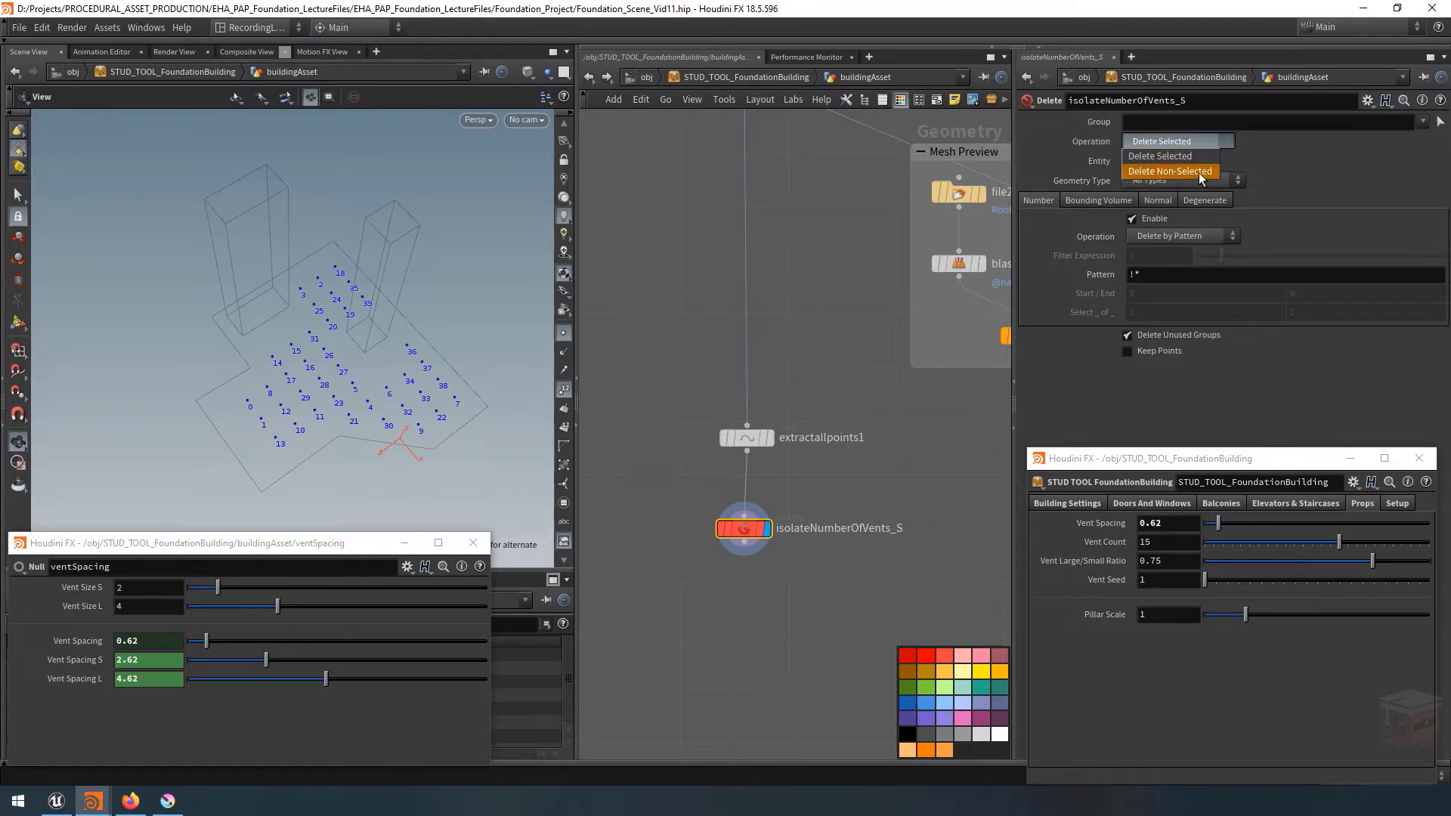
pyautogui.click(1200, 172)
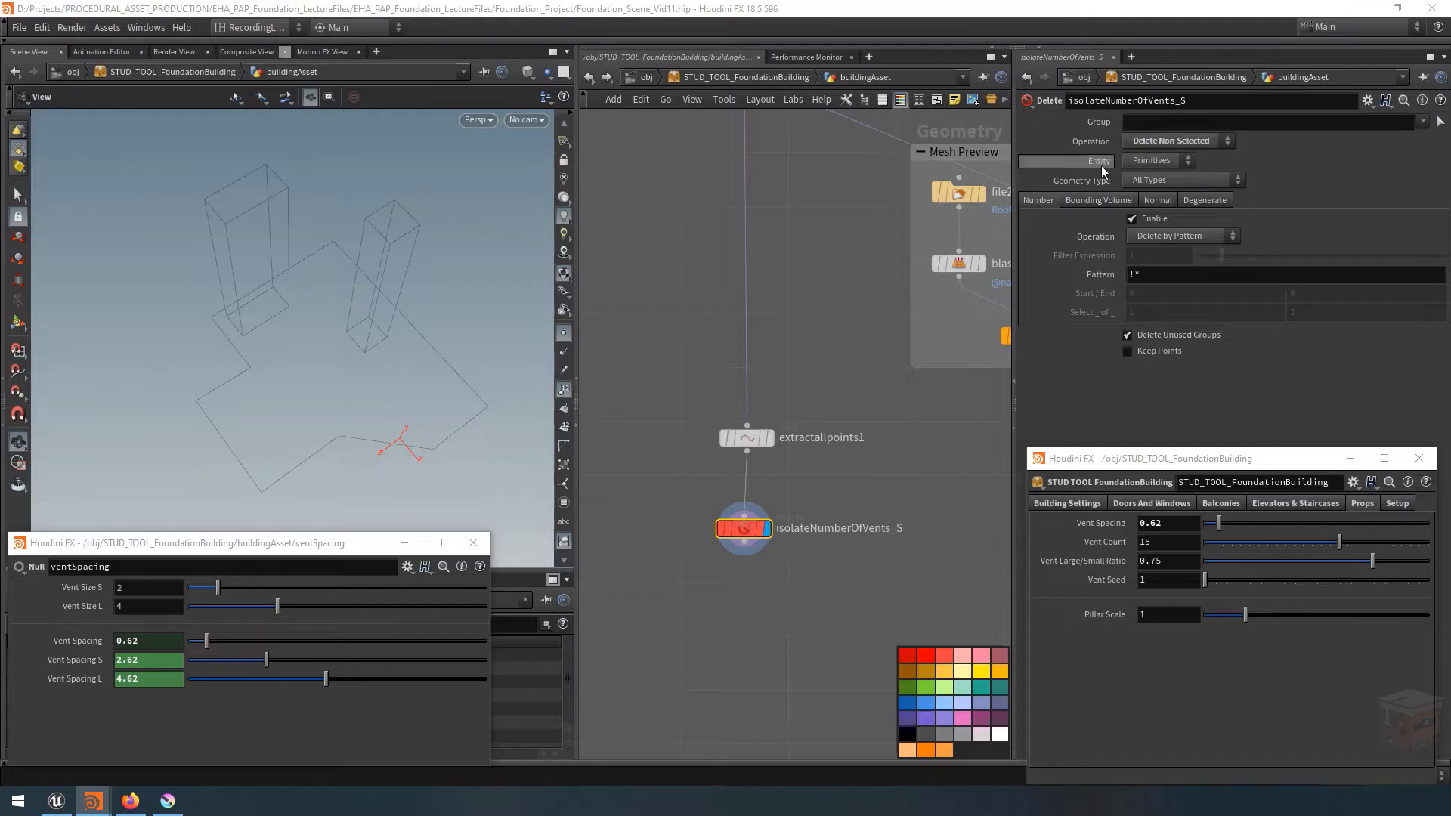
pyautogui.click(1163, 163)
pyautogui.click(1150, 188)
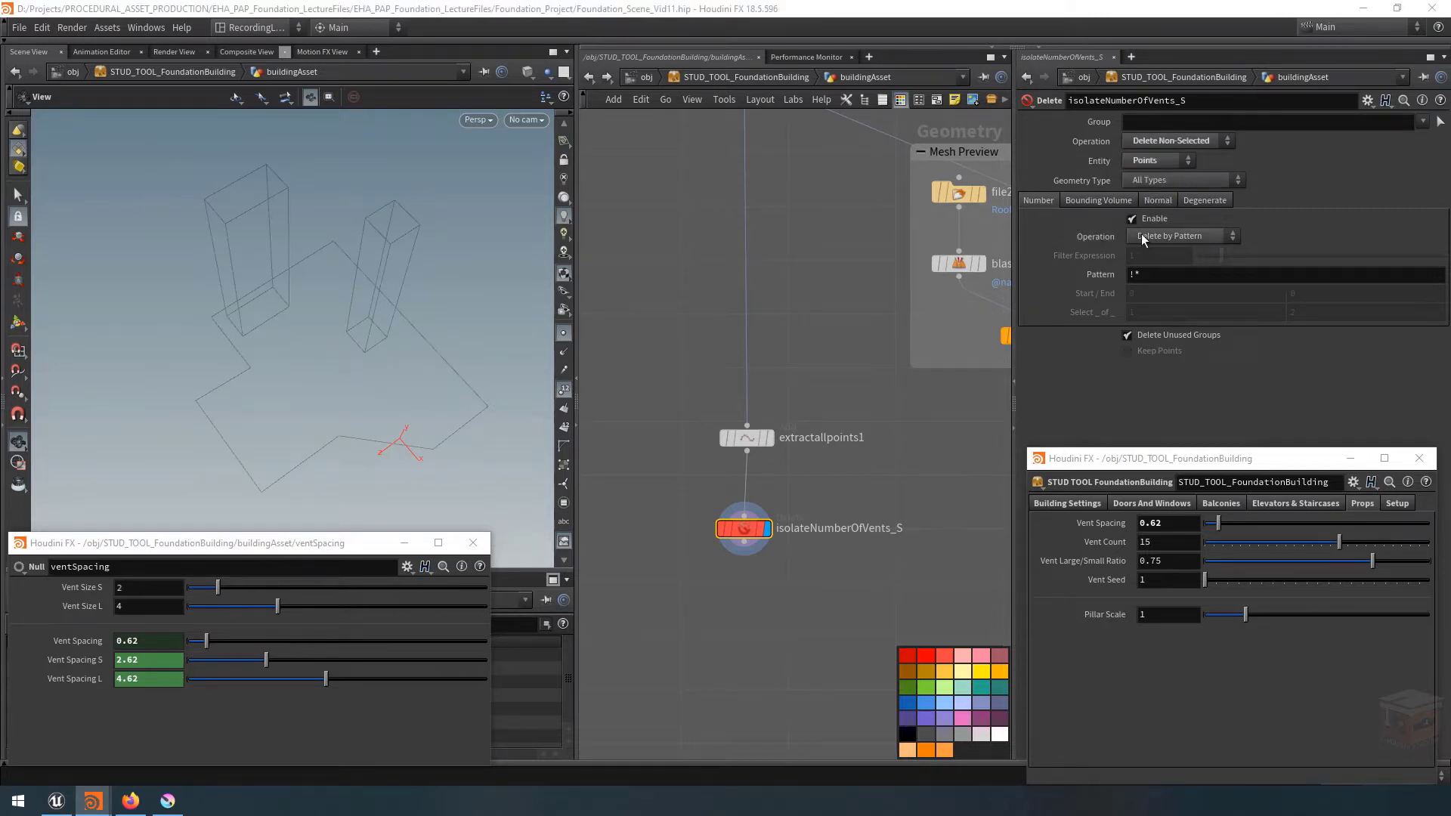
pyautogui.click(1184, 237)
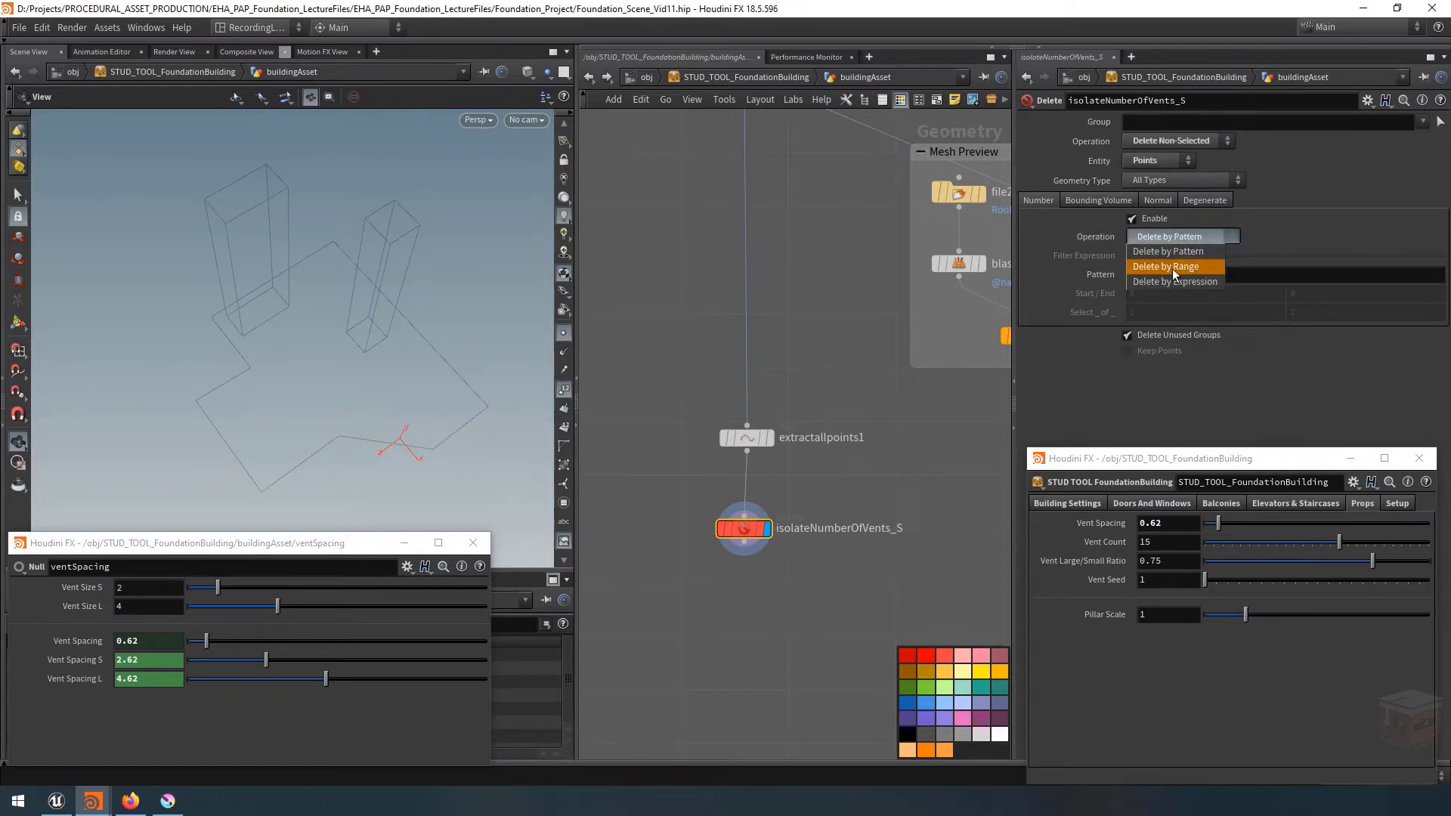
pyautogui.click(1172, 268)
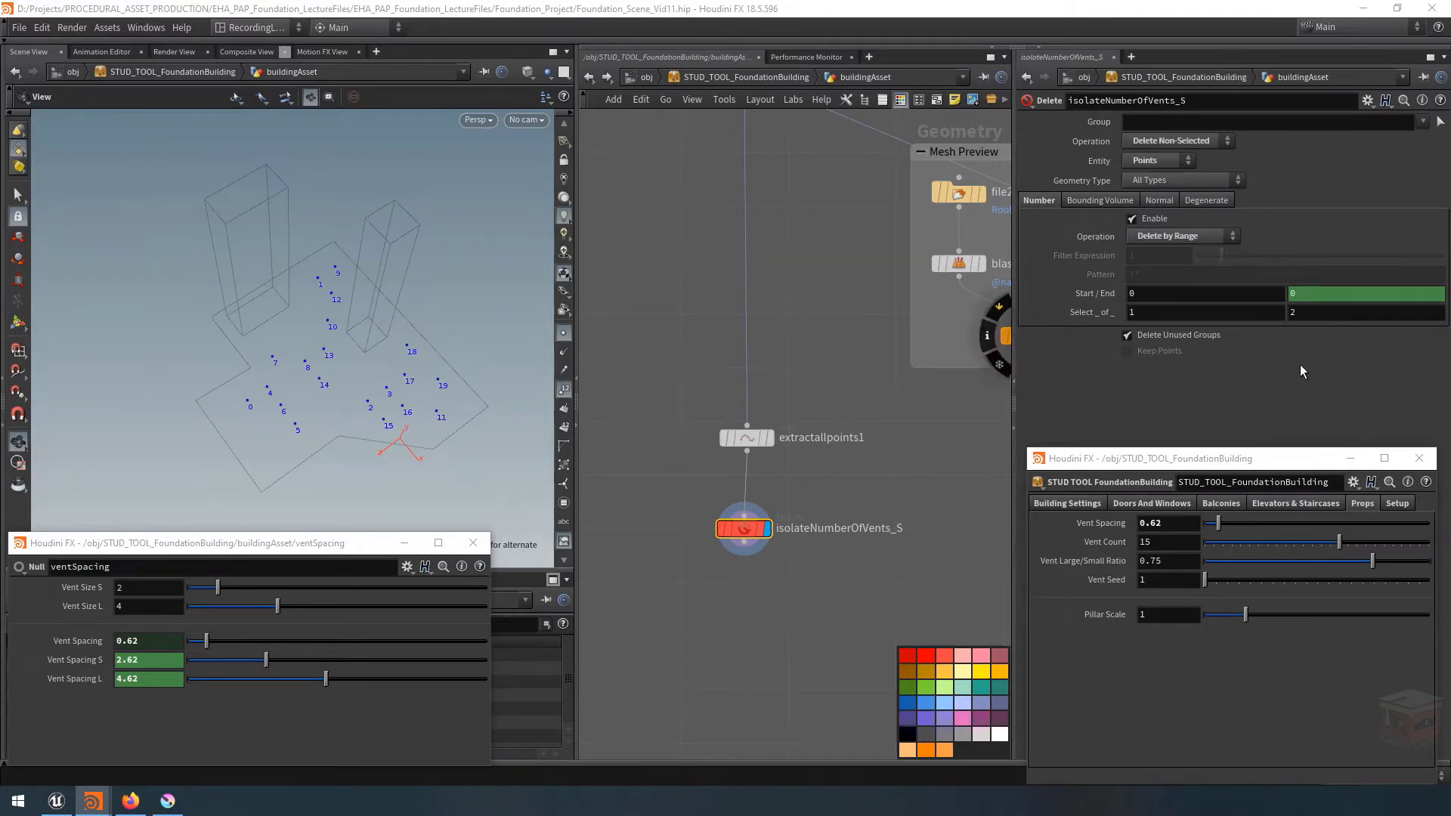
# Set the range selection of isolateNumberOfVents_S to 1 of 1, so every point in the range is selected.
pyautogui.click(1280, 293)
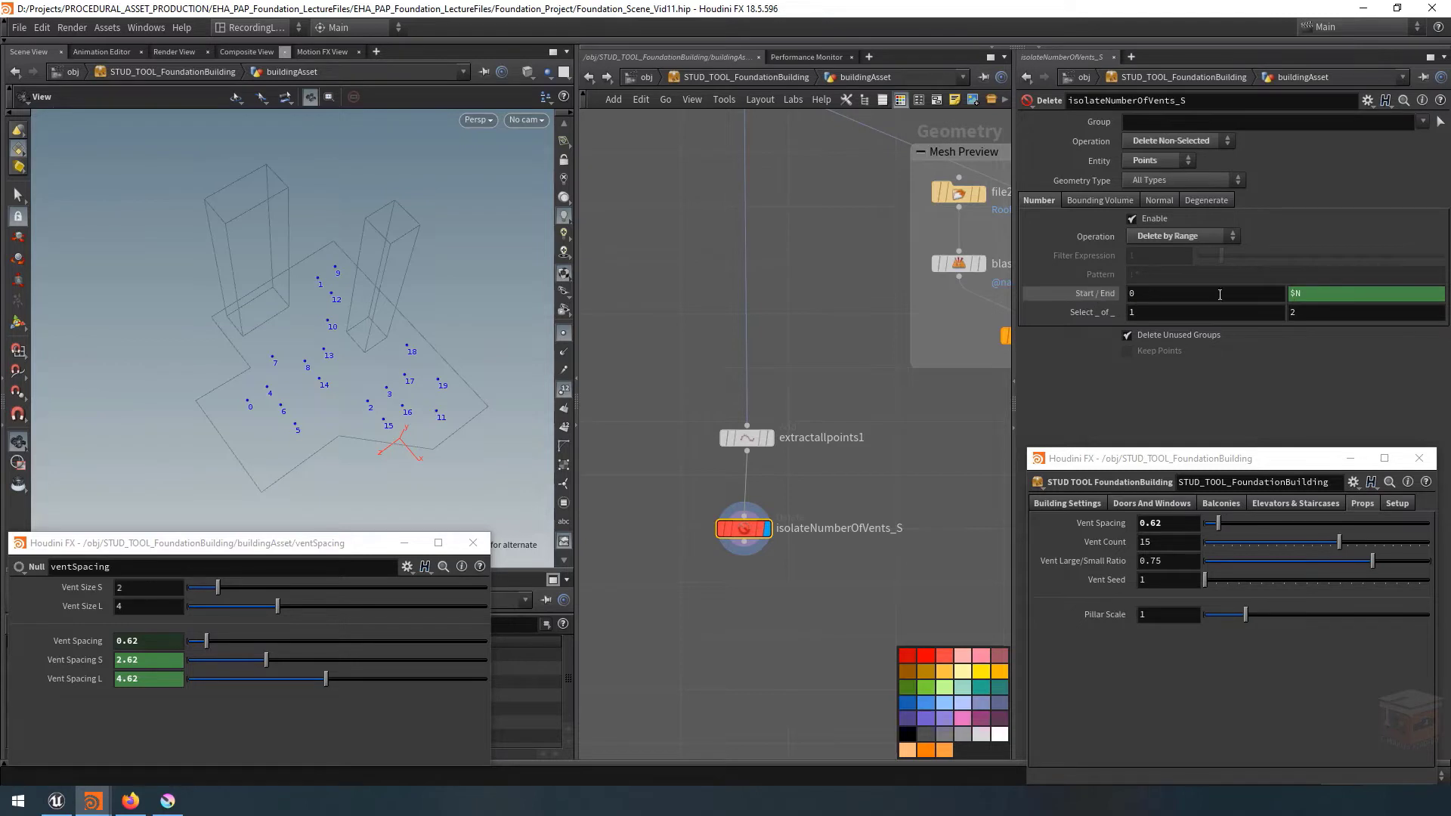
pyautogui.click(1341, 297)
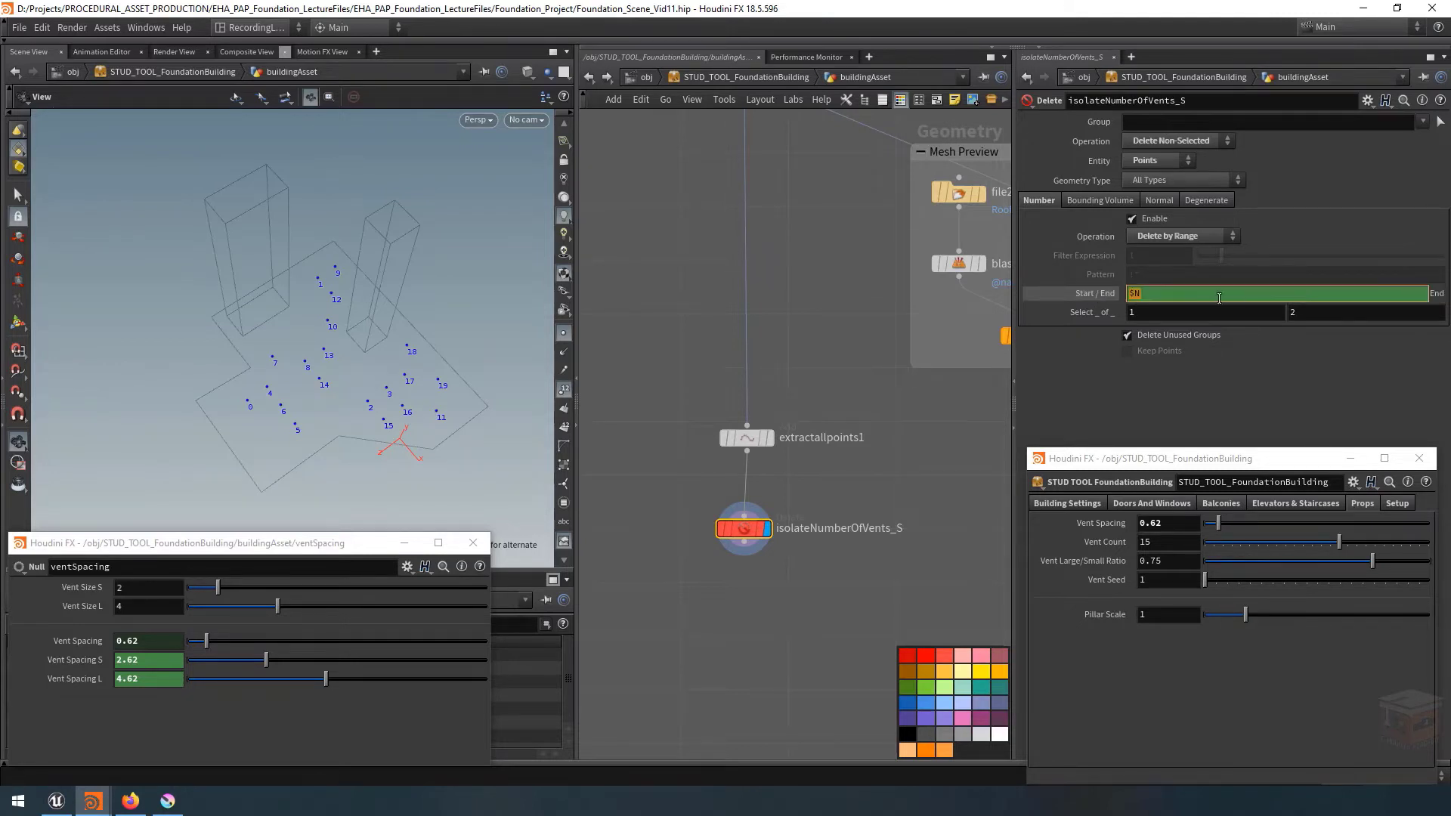
pyautogui.click(1207, 402)
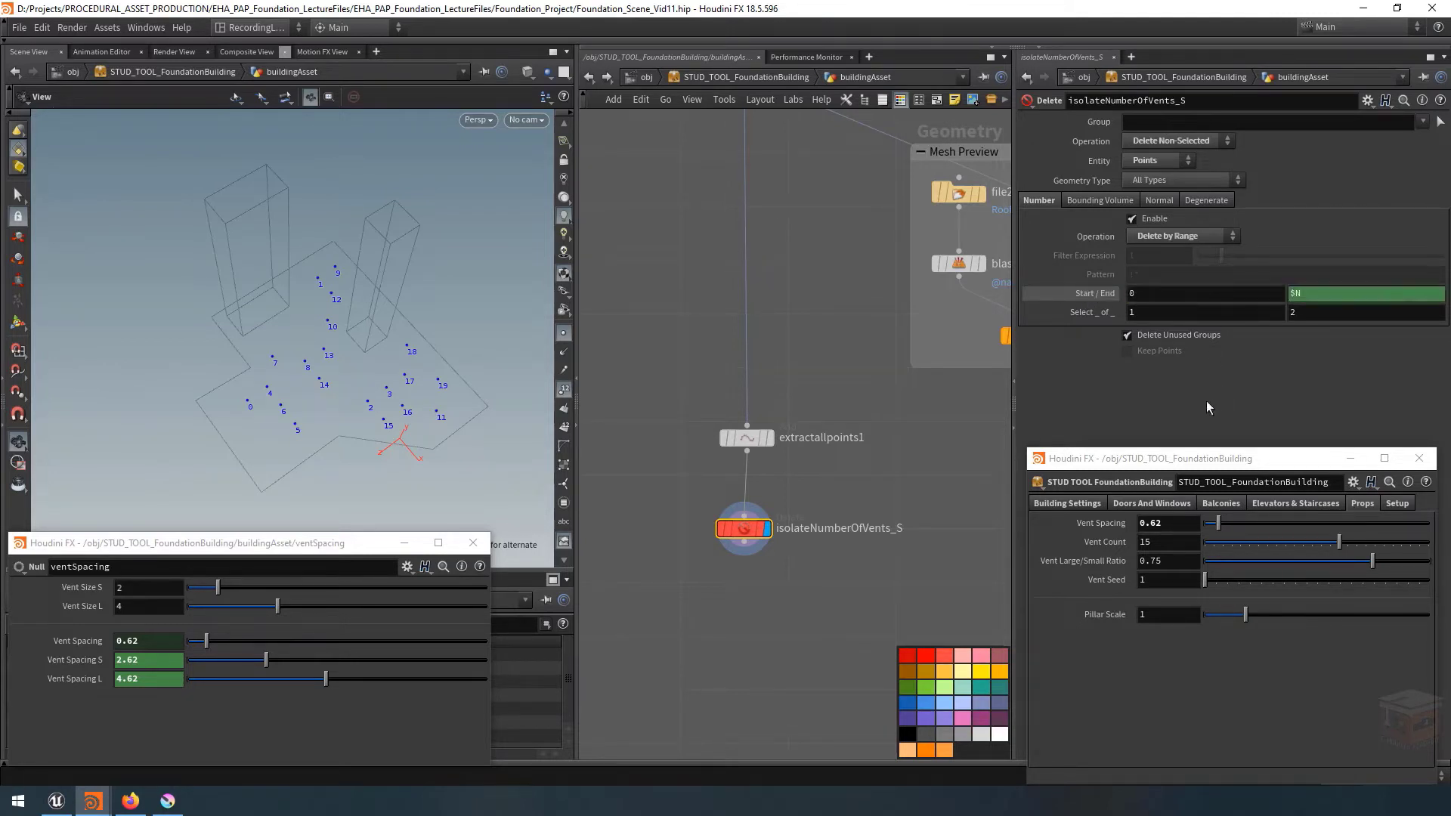
pyautogui.click(1342, 314)
pyautogui.write('1')
pyautogui.press('Return')
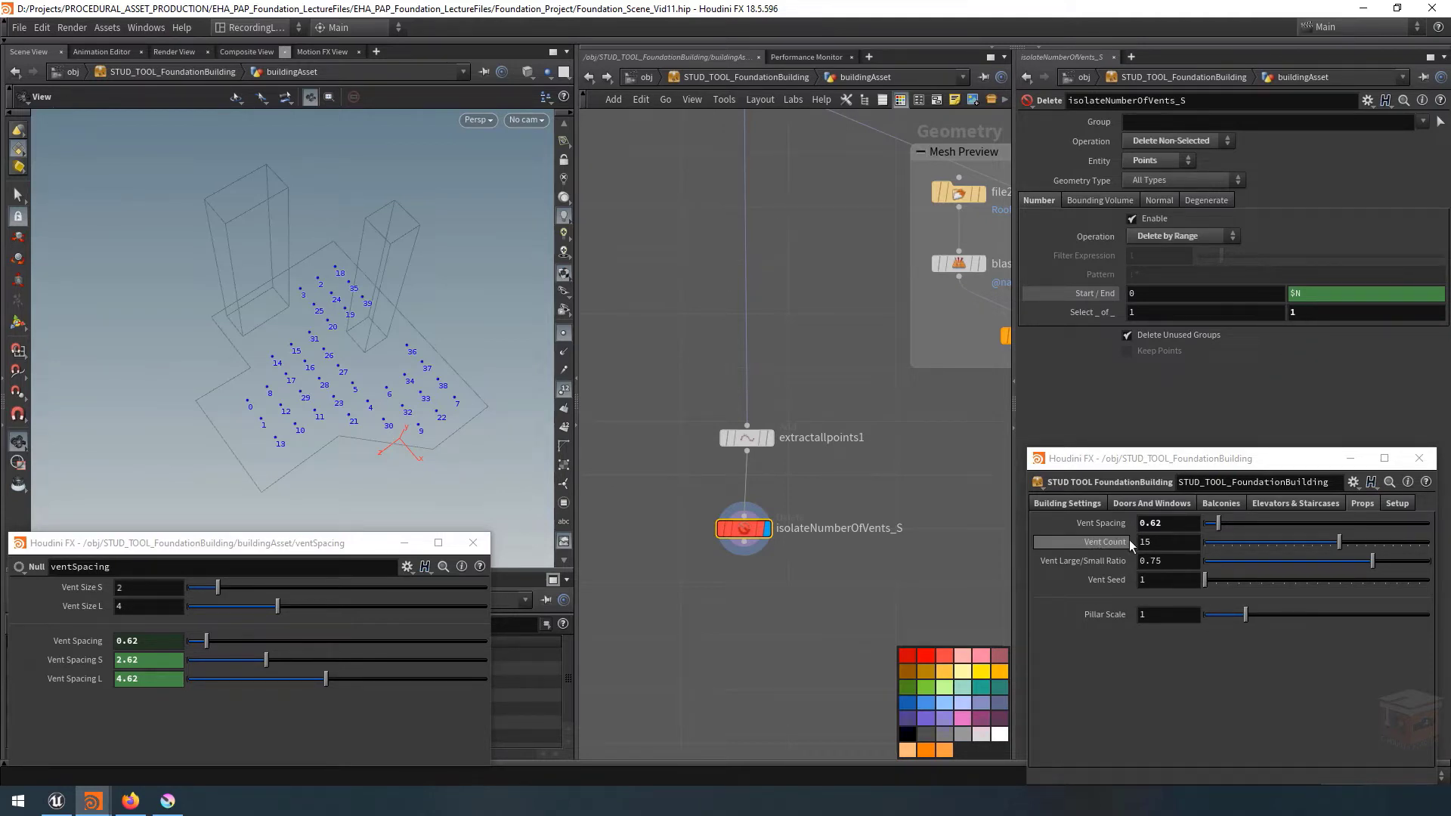
# Link the range's End value to the asset's Vent Count with a relative reference, then set Vent Count to 14.
pyautogui.rightClick(1107, 542)
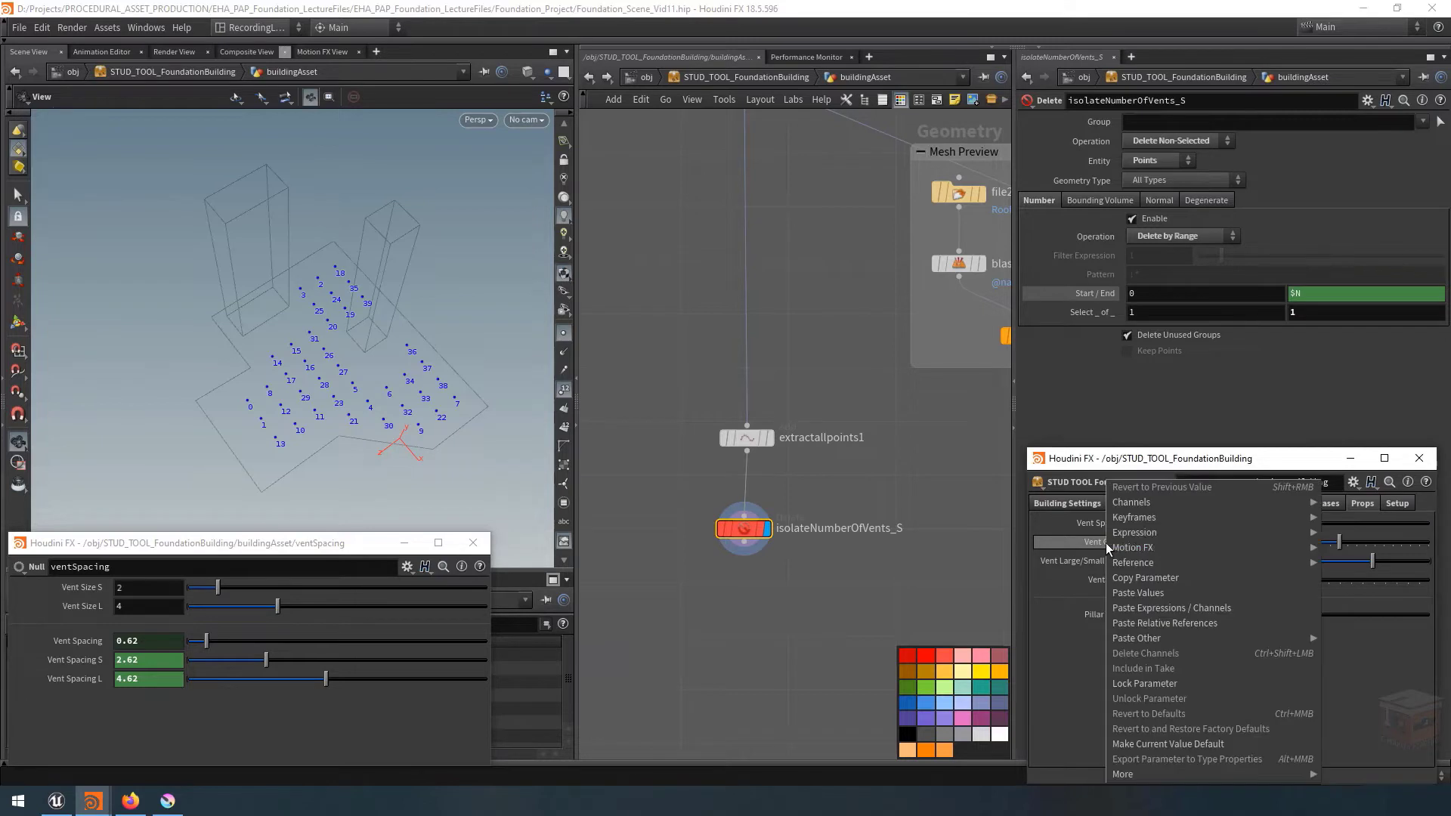
pyautogui.click(1133, 573)
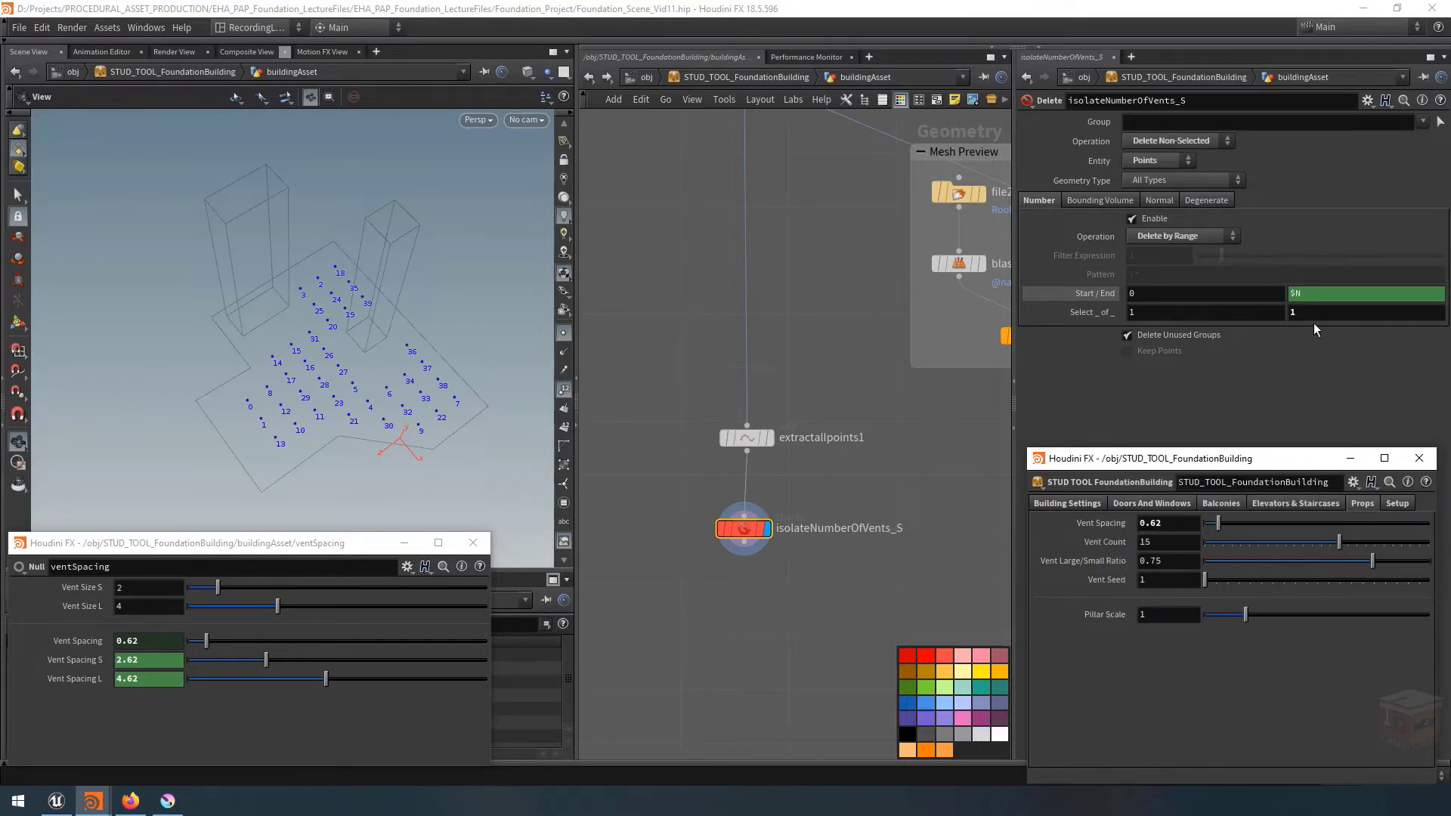
pyautogui.rightClick(1342, 295)
pyautogui.click(1326, 439)
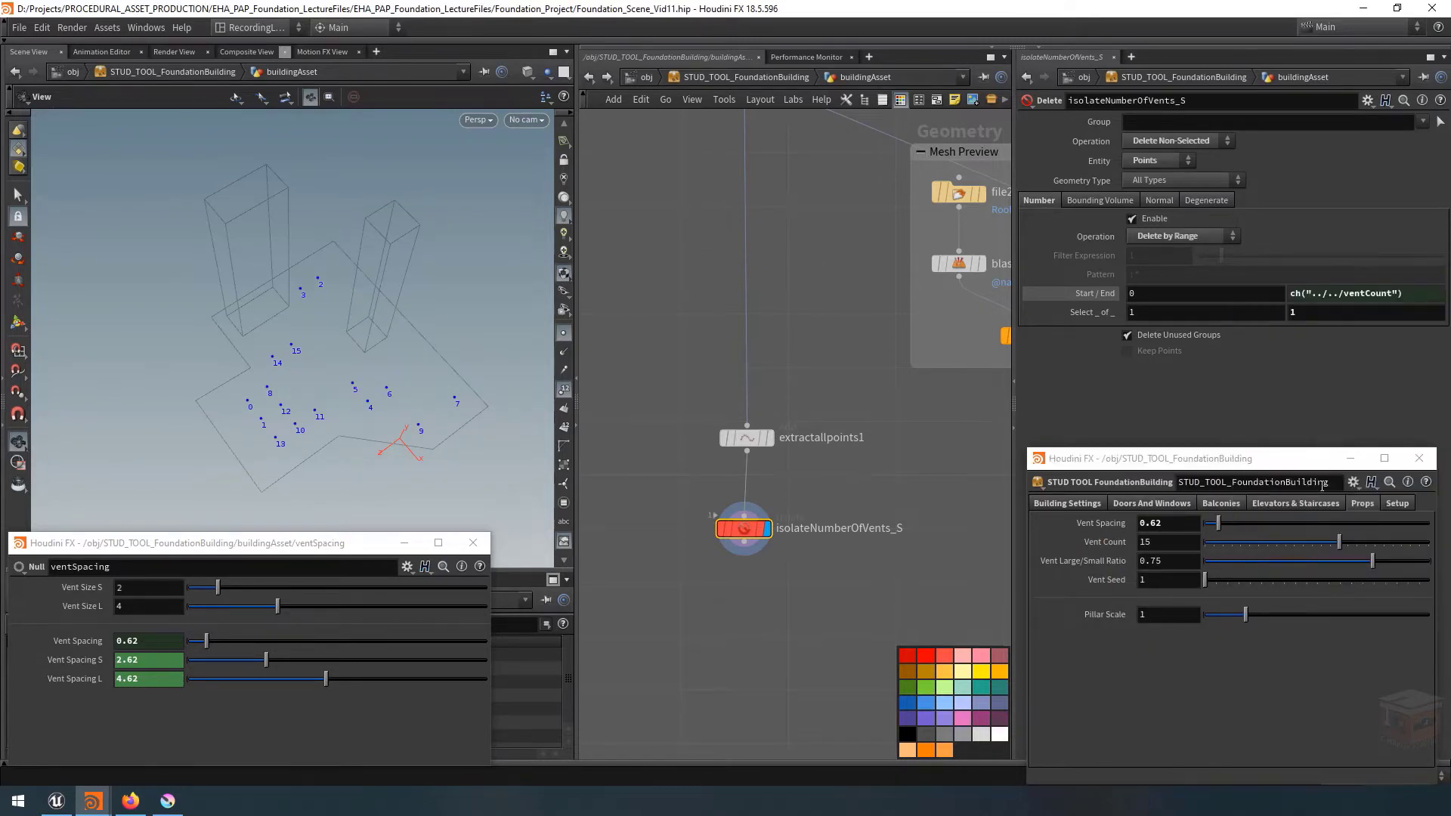
pyautogui.moveTo(1337, 544)
pyautogui.mouseDown()
pyautogui.moveTo(1258, 542)
pyautogui.moveTo(1407, 531)
pyautogui.moveTo(1262, 533)
pyautogui.moveTo(1330, 542)
pyautogui.mouseUp()
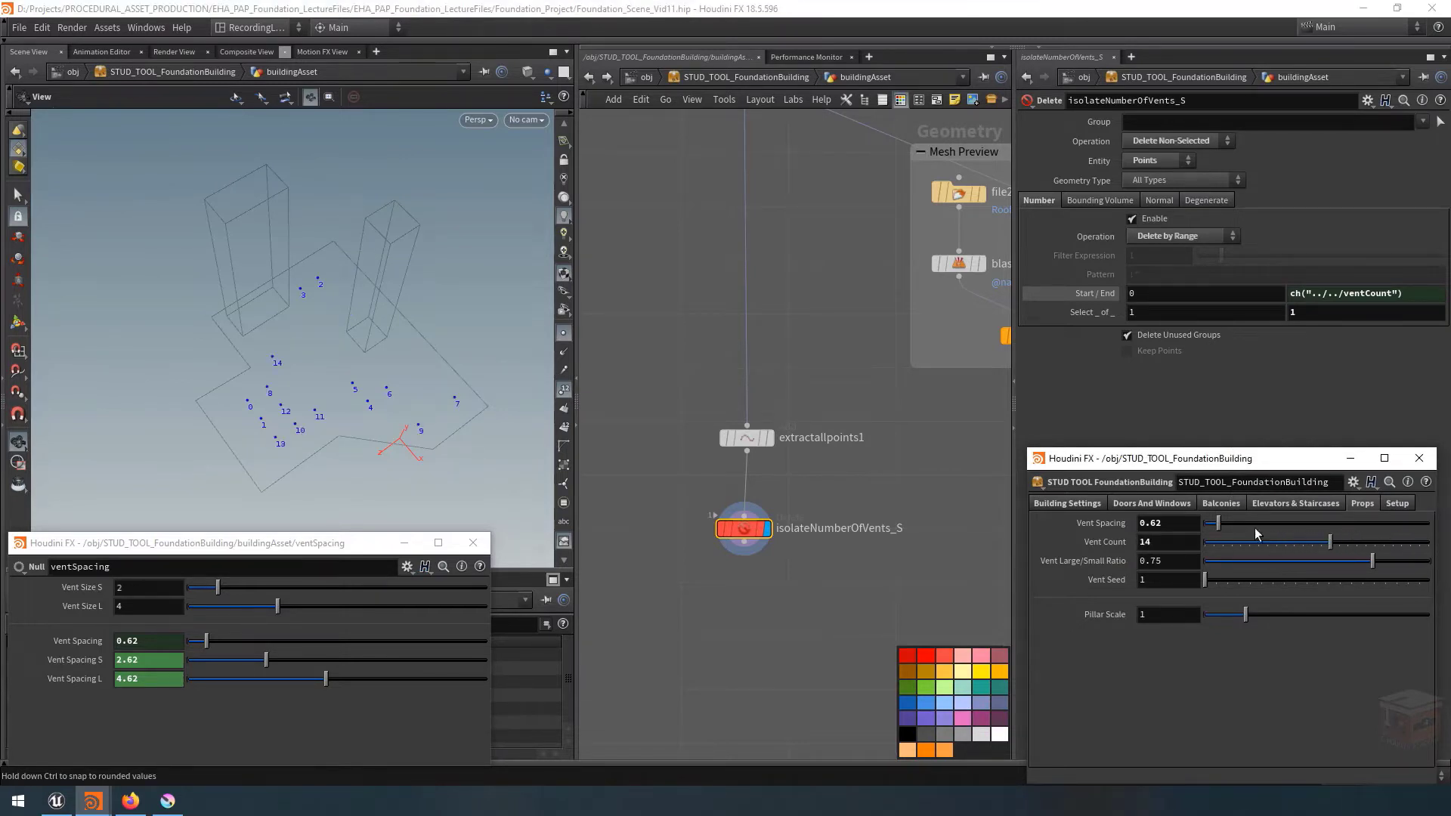
# Move the Mesh Preview box below isolateNumberOfVents_S, feed it from that node and display copytopoints7.
pyautogui.scroll(-4, 864, 360)
pyautogui.scroll(2, 943, 280)
pyautogui.moveTo(943, 280); pyautogui.dragTo(930, 426)
pyautogui.moveTo(774, 437); pyautogui.dragTo(930, 554)
pyautogui.click(946, 546)
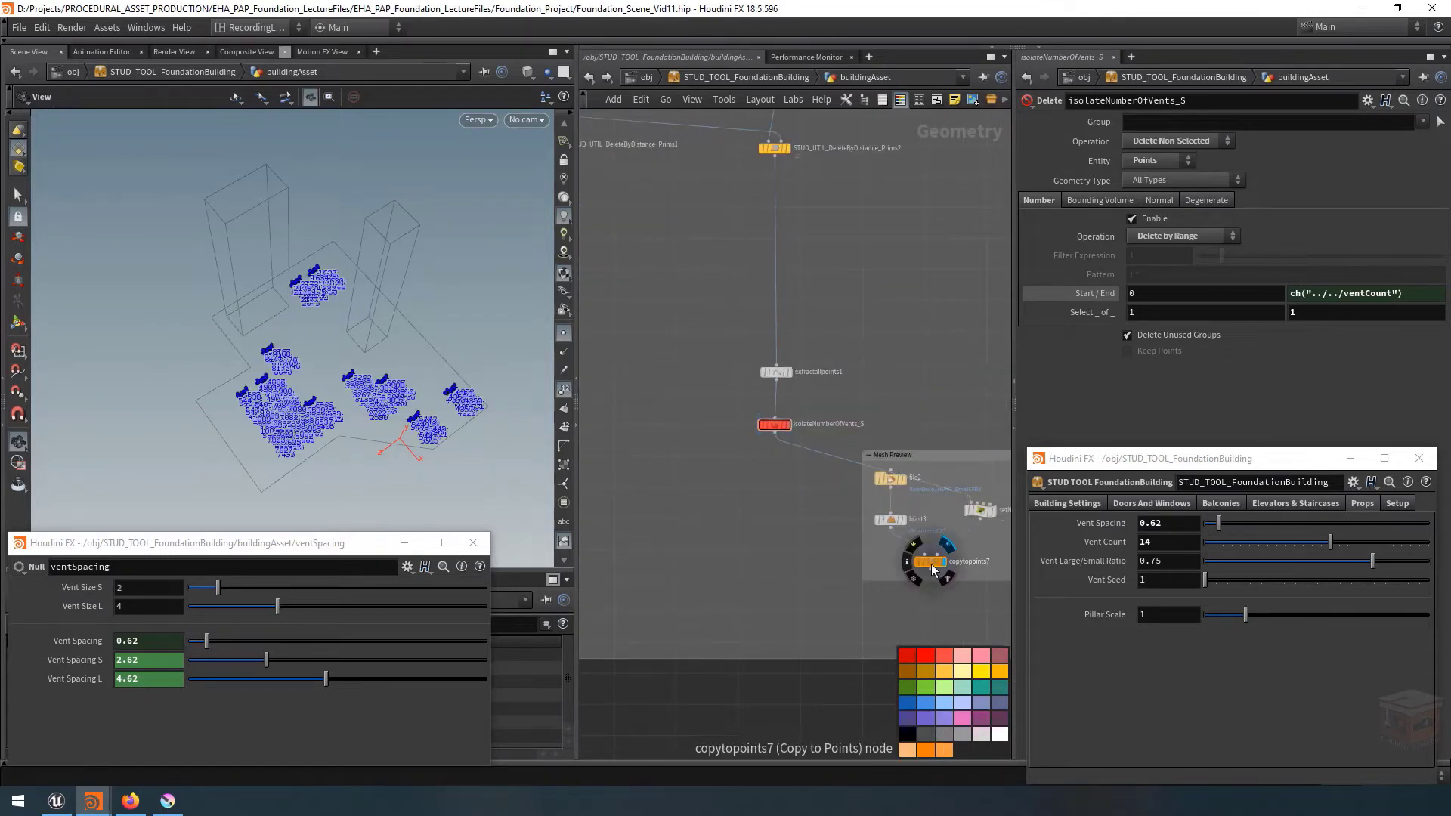
# Hide the points and point numbers in the viewport, then set Vent Count to 13 to test the vent meshes.
pyautogui.click(930, 562)
pyautogui.click(563, 390)
pyautogui.click(563, 332)
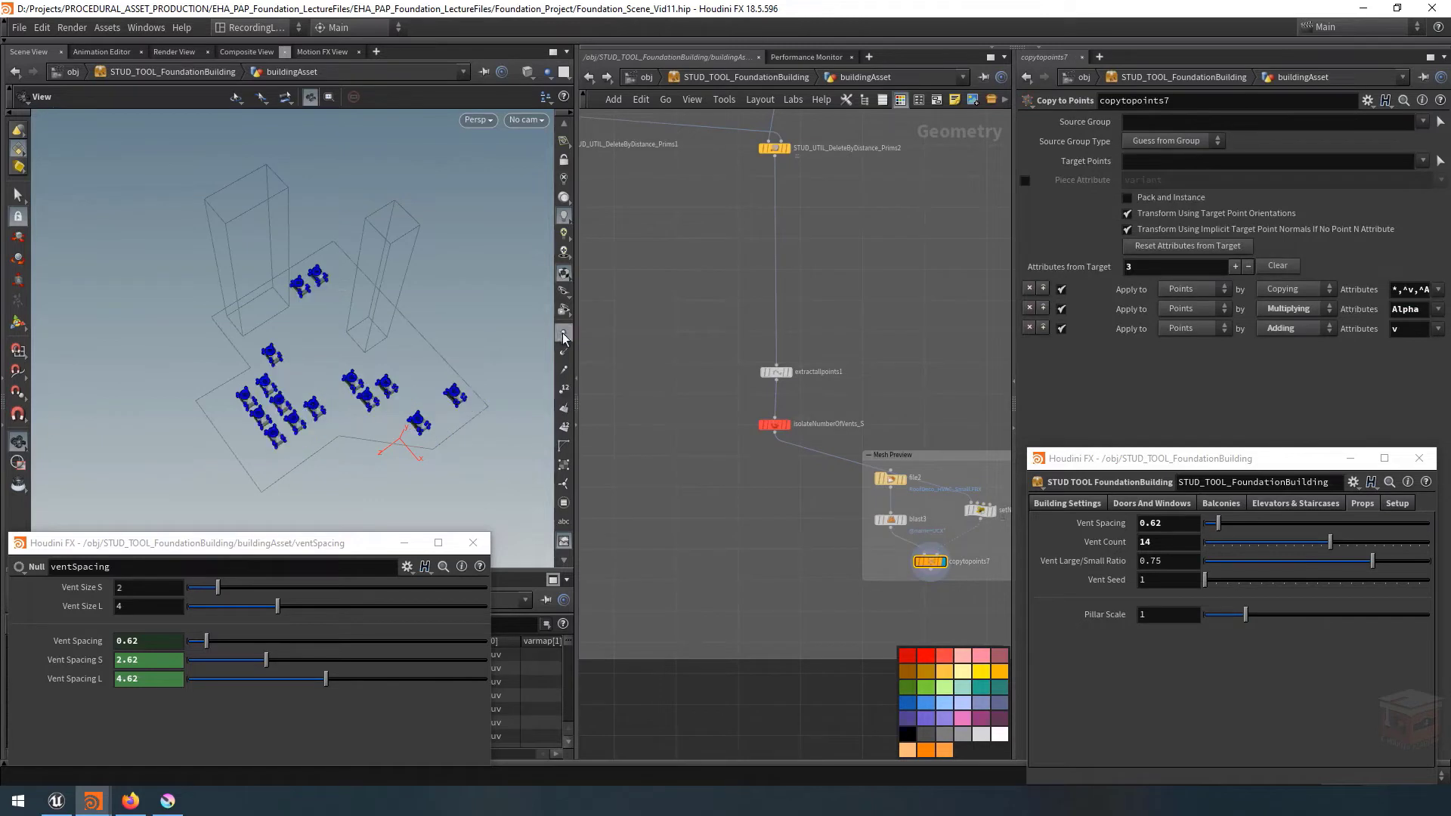
pyautogui.moveTo(340, 412); pyautogui.dragTo(360, 406)
pyautogui.moveTo(1330, 542)
pyautogui.mouseDown()
pyautogui.moveTo(1310, 549)
pyautogui.moveTo(1321, 544)
pyautogui.mouseUp()
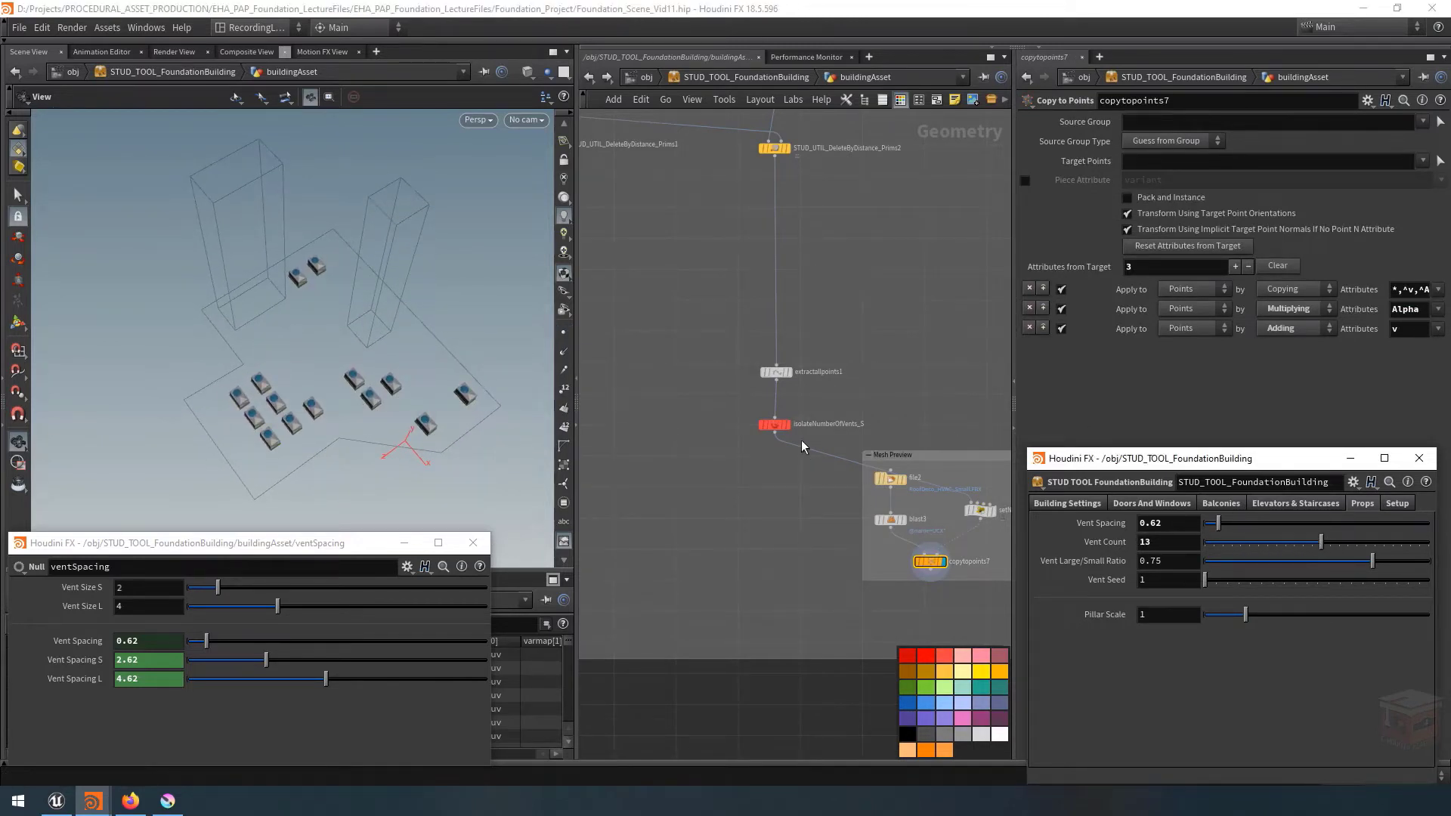
# Multiply the End expression of isolateNumberOfVents_S by a relative reference to Vent Large/Small Ratio, then test that ratio at 0.
pyautogui.click(774, 427)
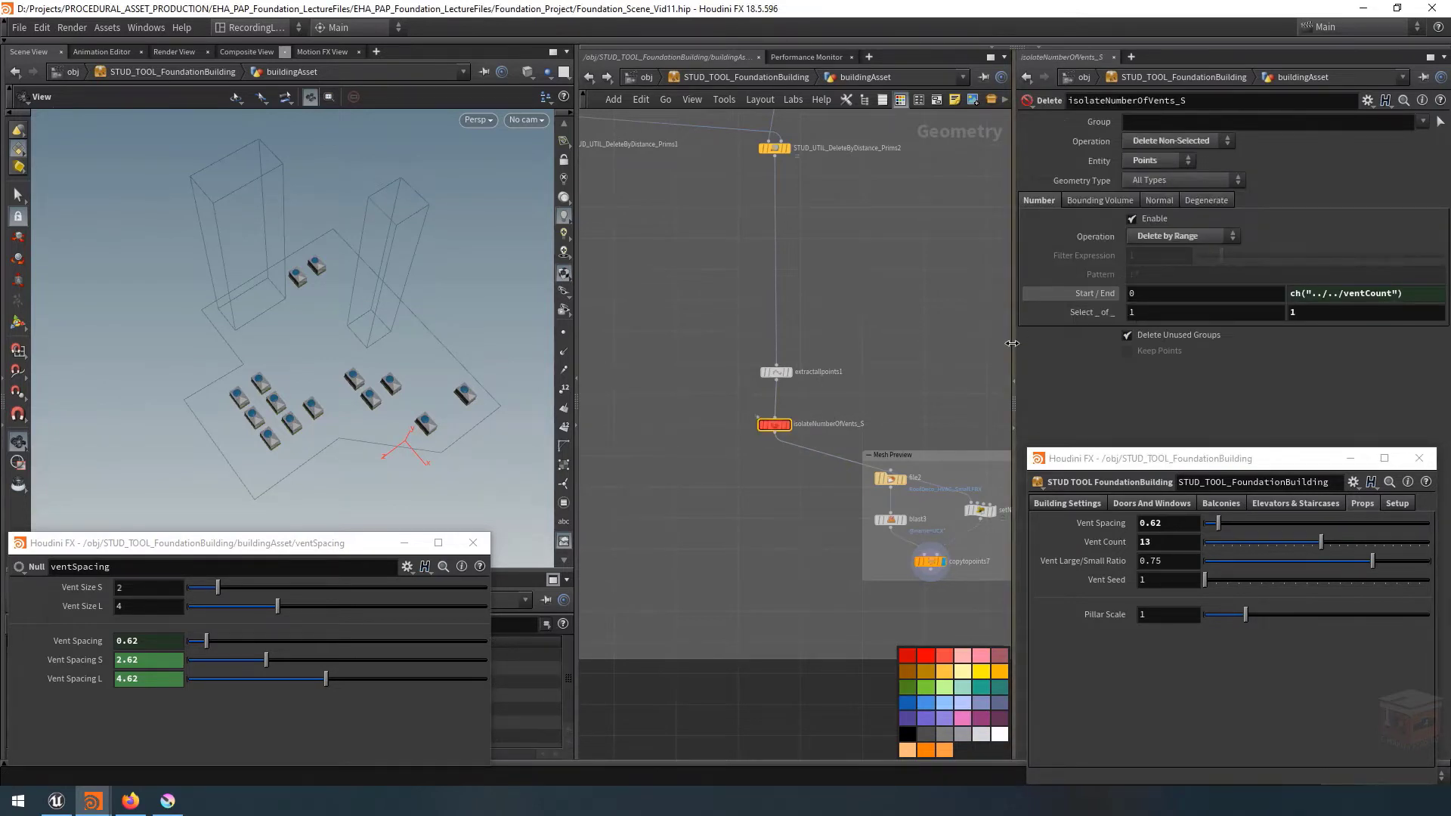
pyautogui.moveTo(1013, 337); pyautogui.dragTo(910, 351)
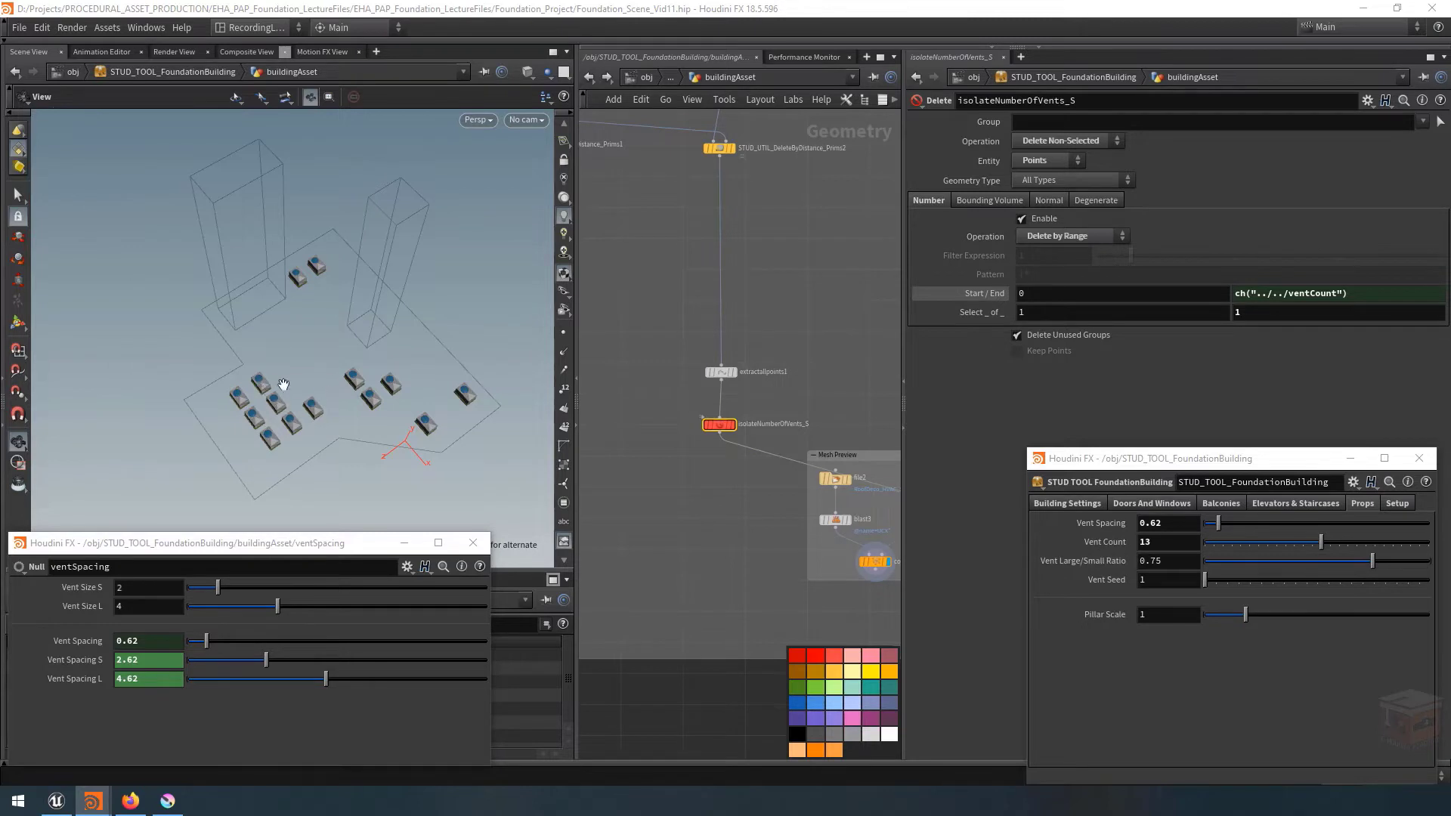
pyautogui.moveTo(641, 459); pyautogui.dragTo(762, 516, button='middle')
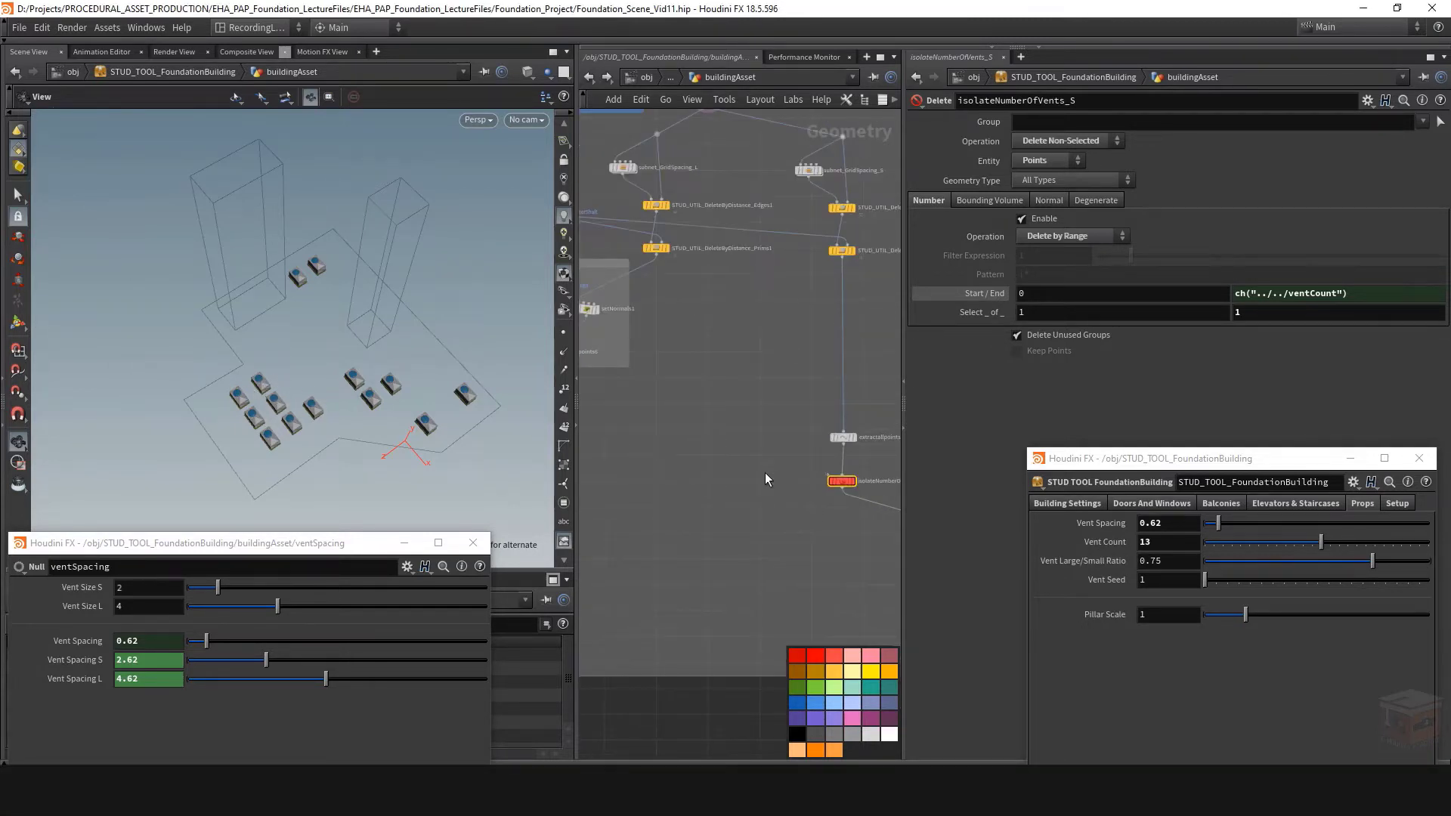
pyautogui.rightClick(1107, 560)
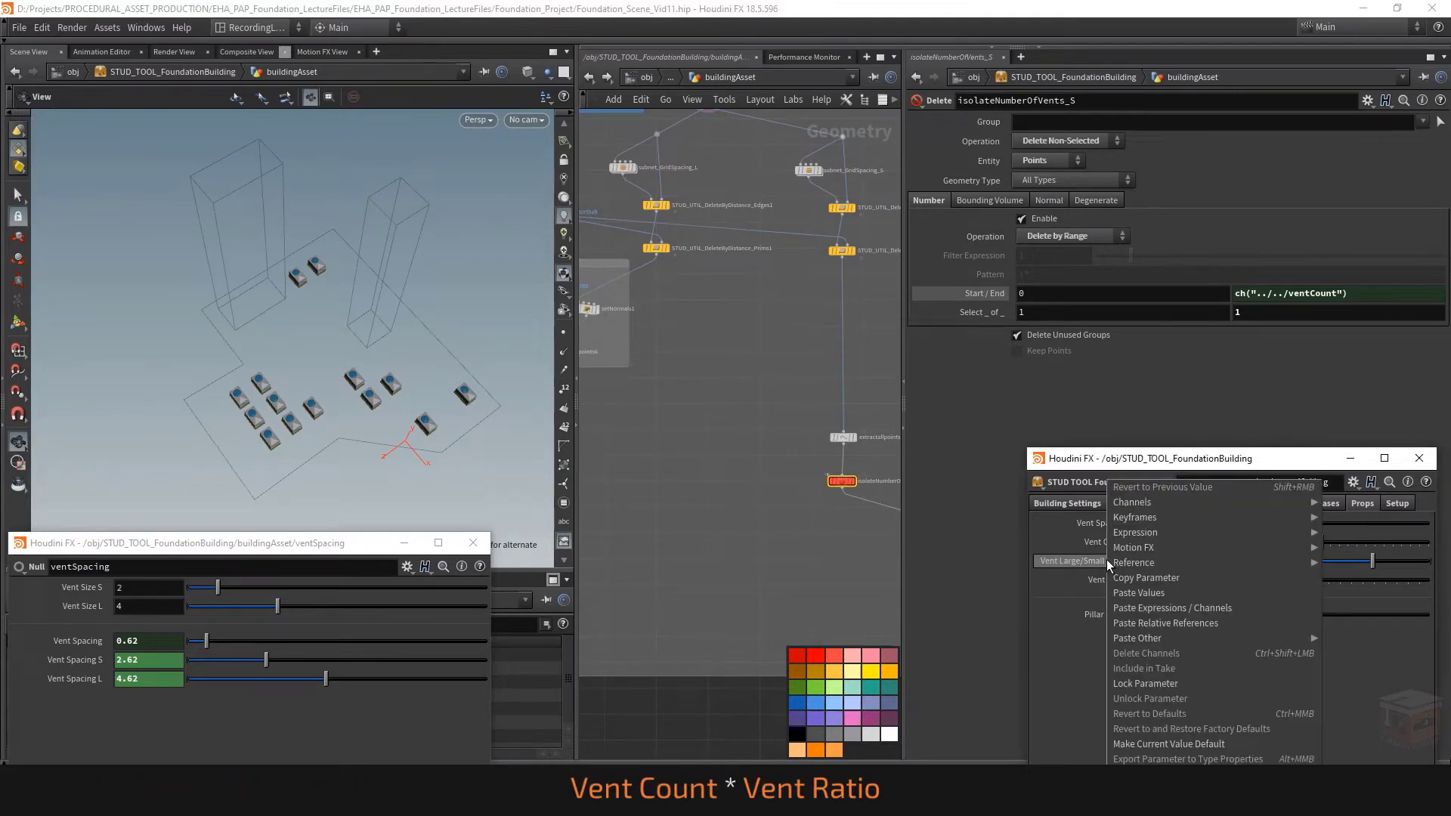
pyautogui.click(1179, 577)
pyautogui.click(1379, 303)
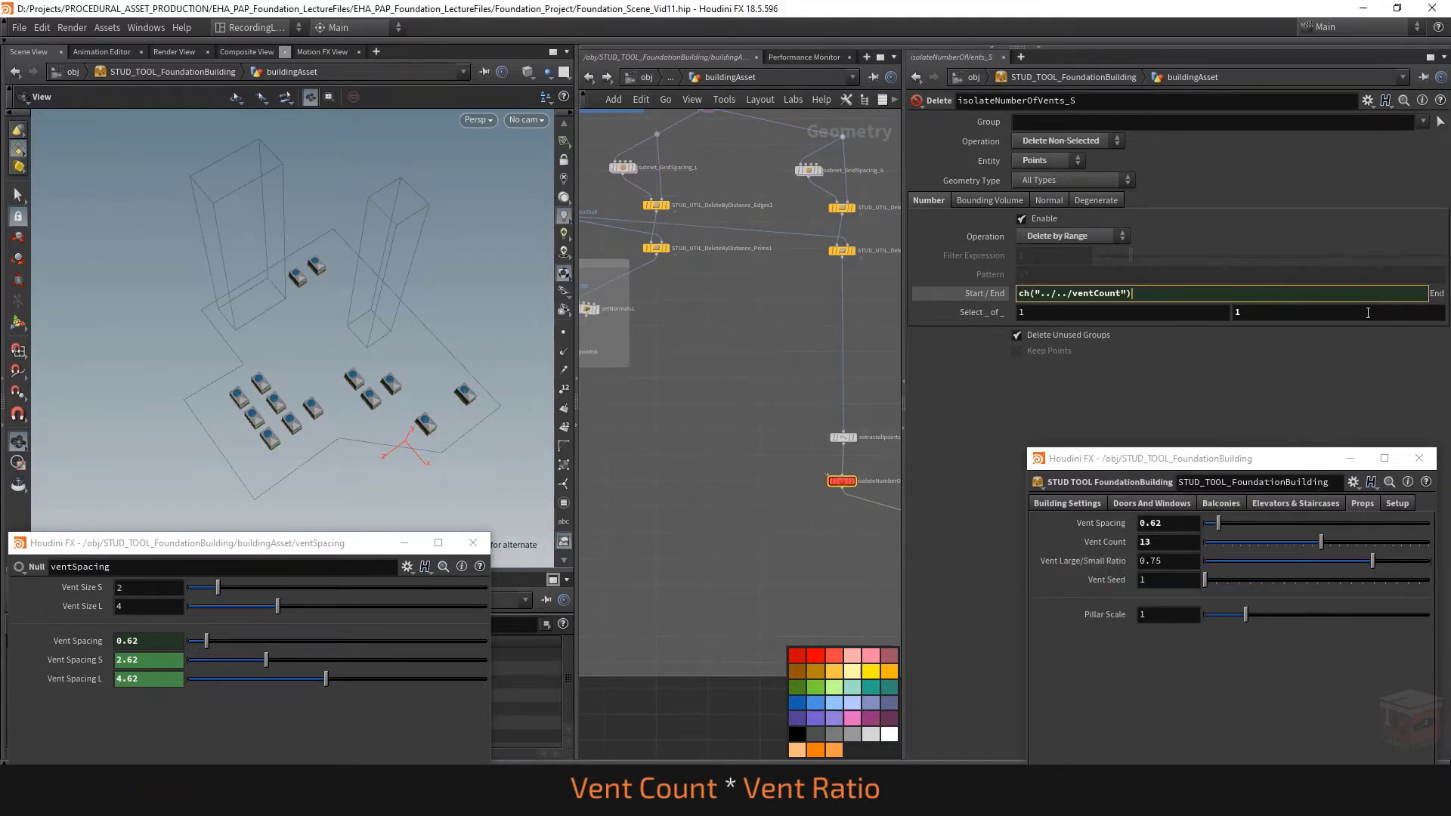
pyautogui.write('*')
pyautogui.rightClick(1155, 296)
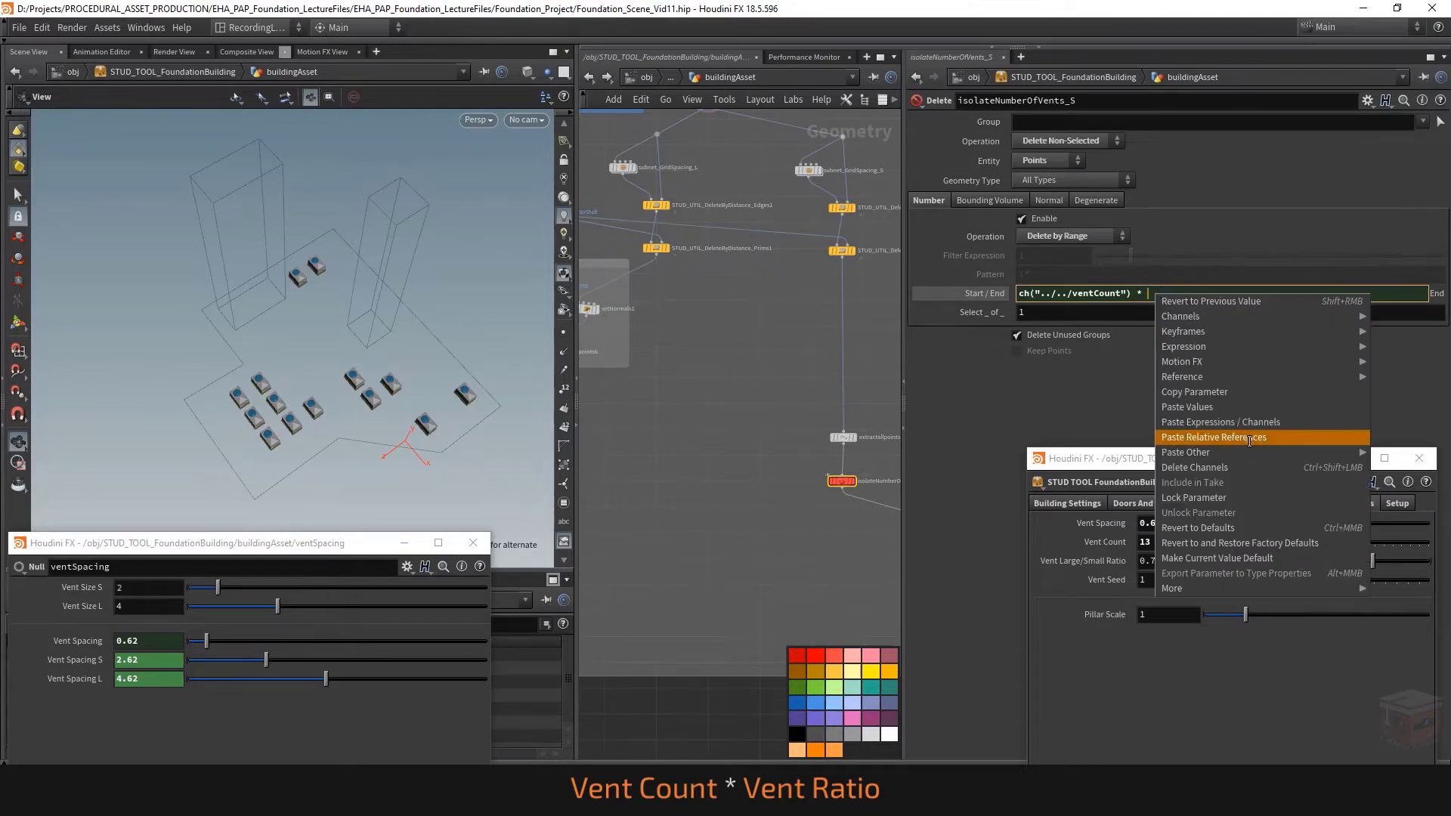
pyautogui.click(1184, 445)
pyautogui.click(742, 533)
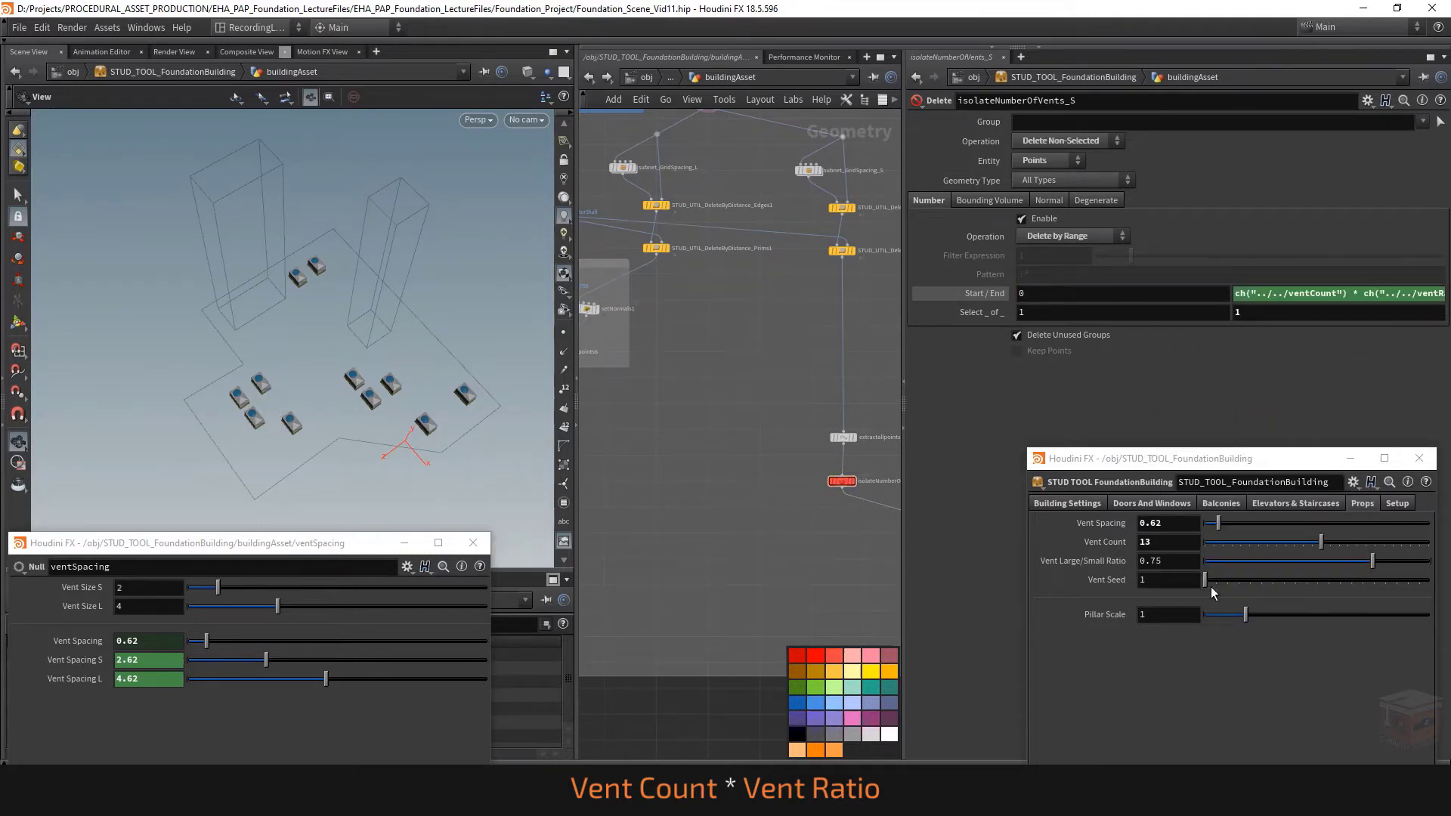
pyautogui.moveTo(1370, 563); pyautogui.dragTo(1197, 582)
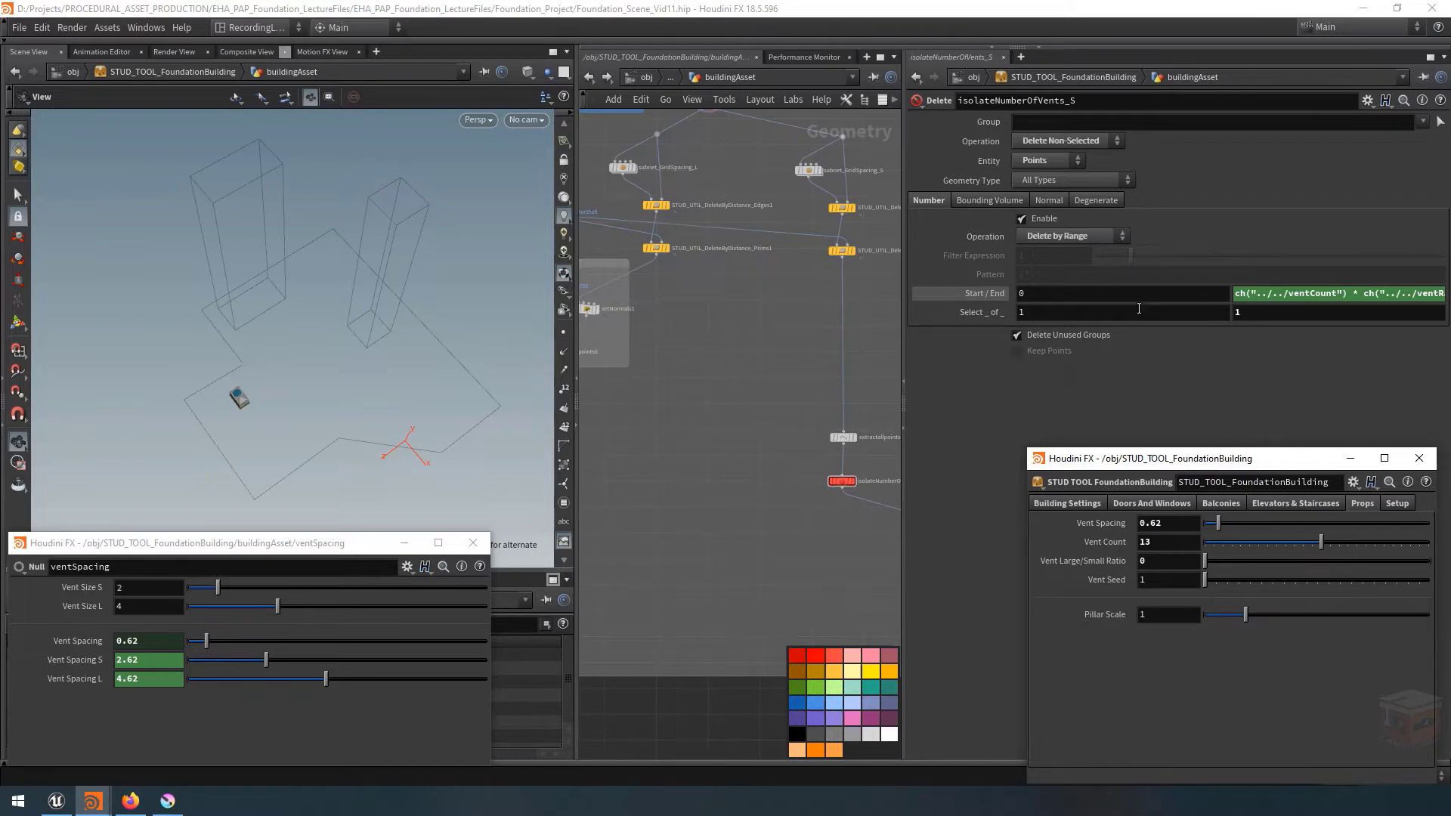
# Test larger Vent Large/Small Ratio values on the vent meshes, ending with the ratio set to 0.75.
pyautogui.moveTo(1208, 560); pyautogui.dragTo(1303, 568)
pyautogui.click(1180, 559)
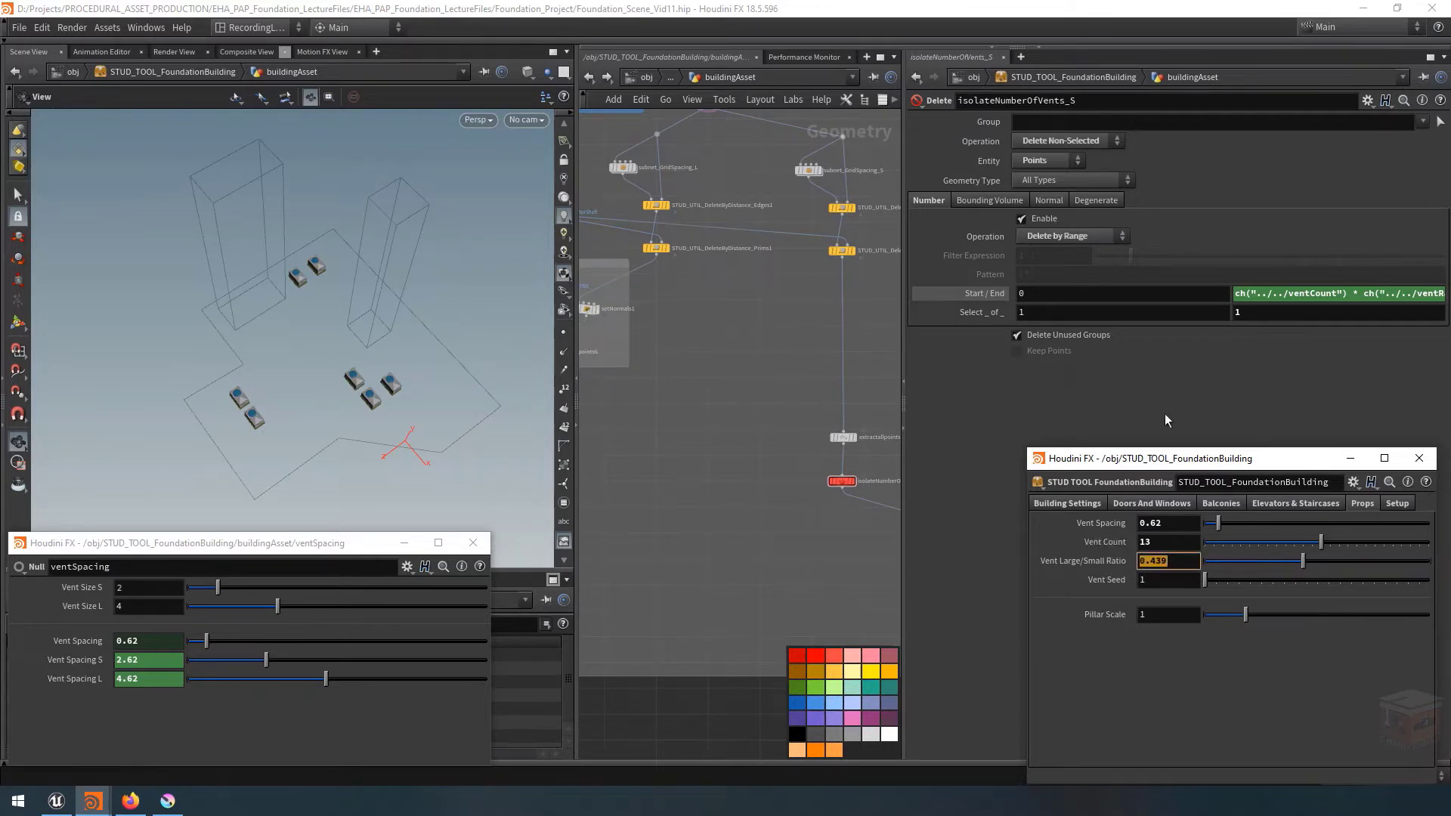
pyautogui.write('0.75')
pyautogui.press('Return')
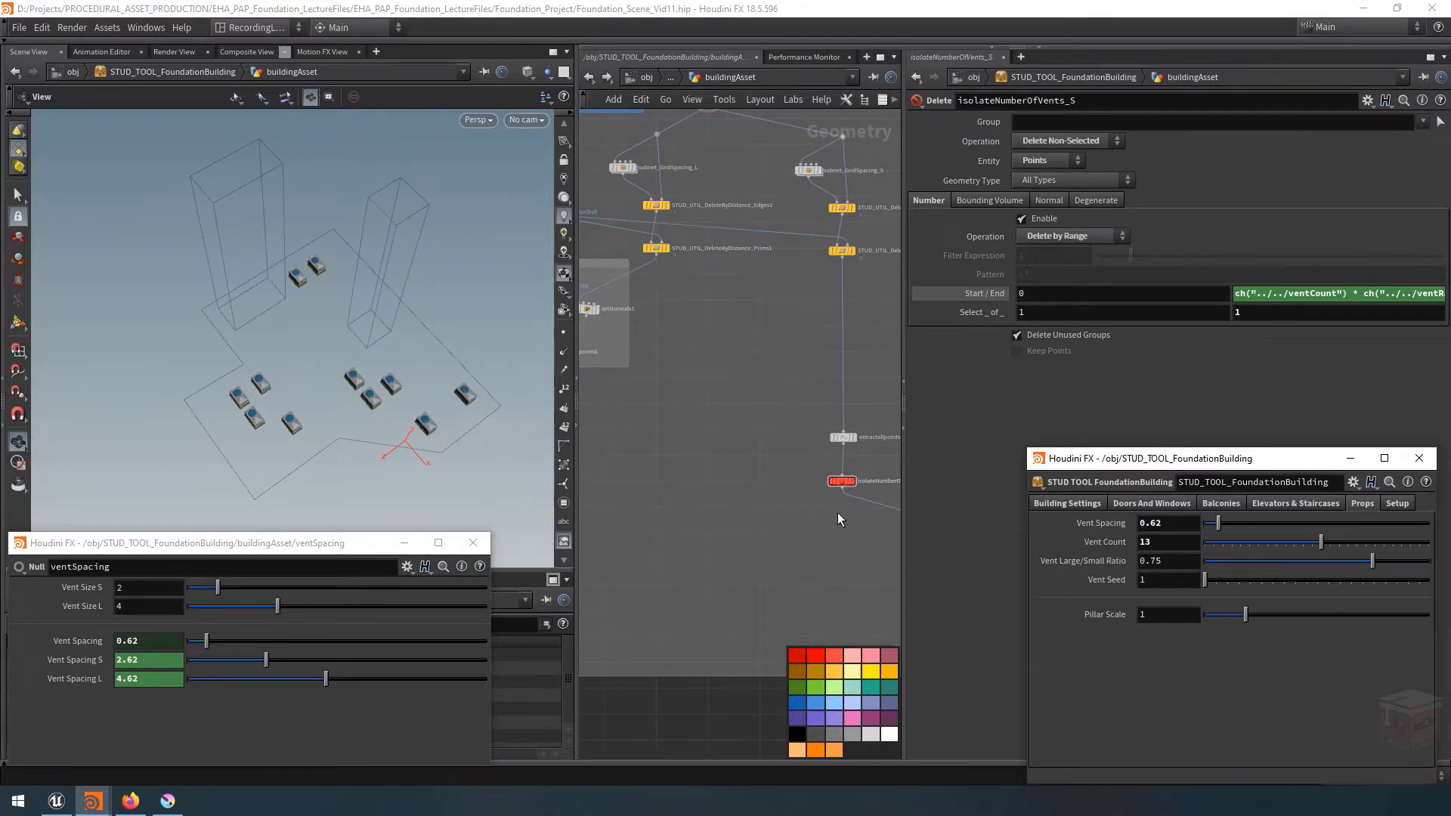
# Move extractallpoints1 up to free space above isolateNumberOfVents_S, then display its points with point numbers turned on.
pyautogui.click(849, 451)
pyautogui.press('l')
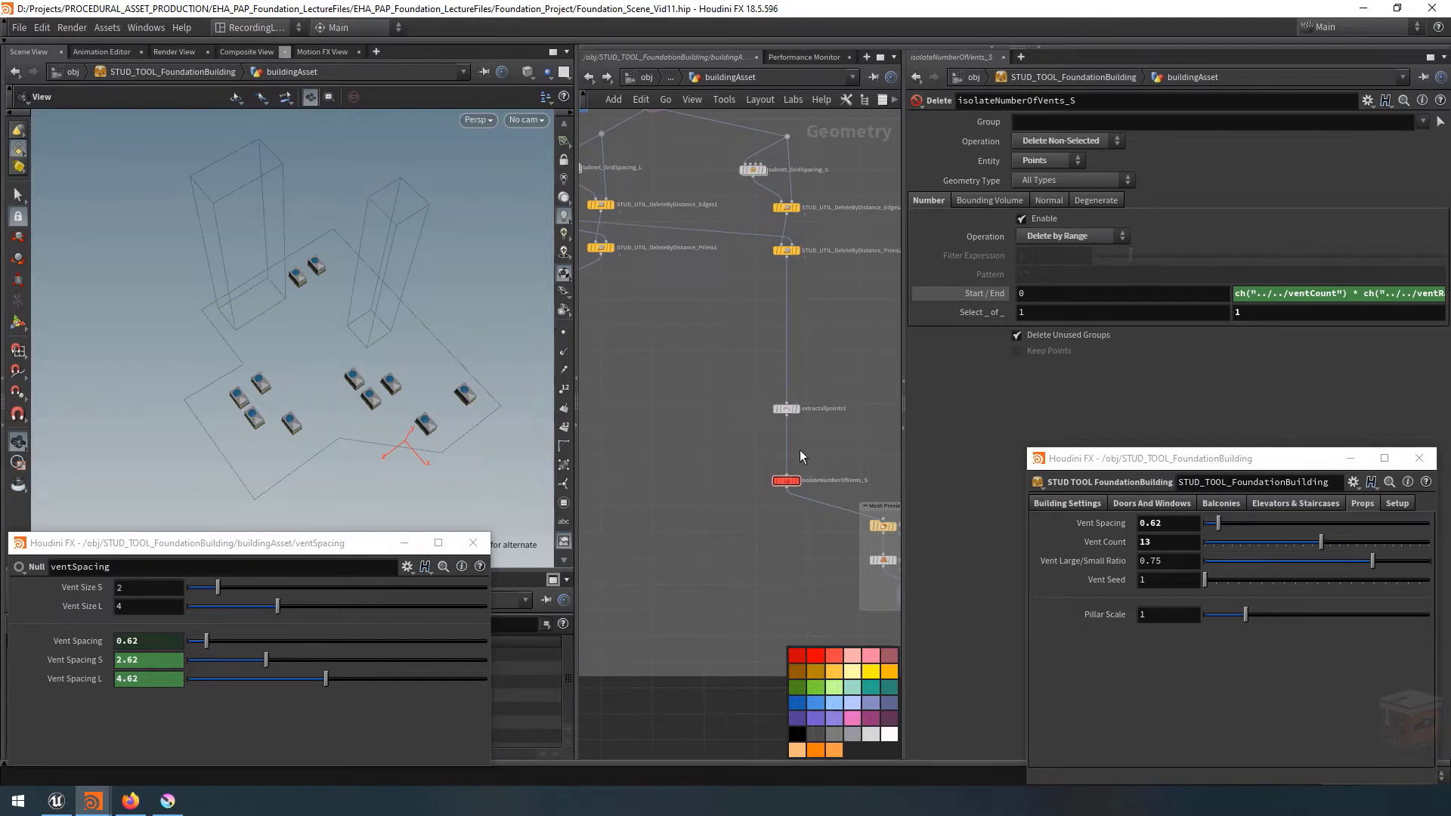
pyautogui.scroll(2, 800, 453)
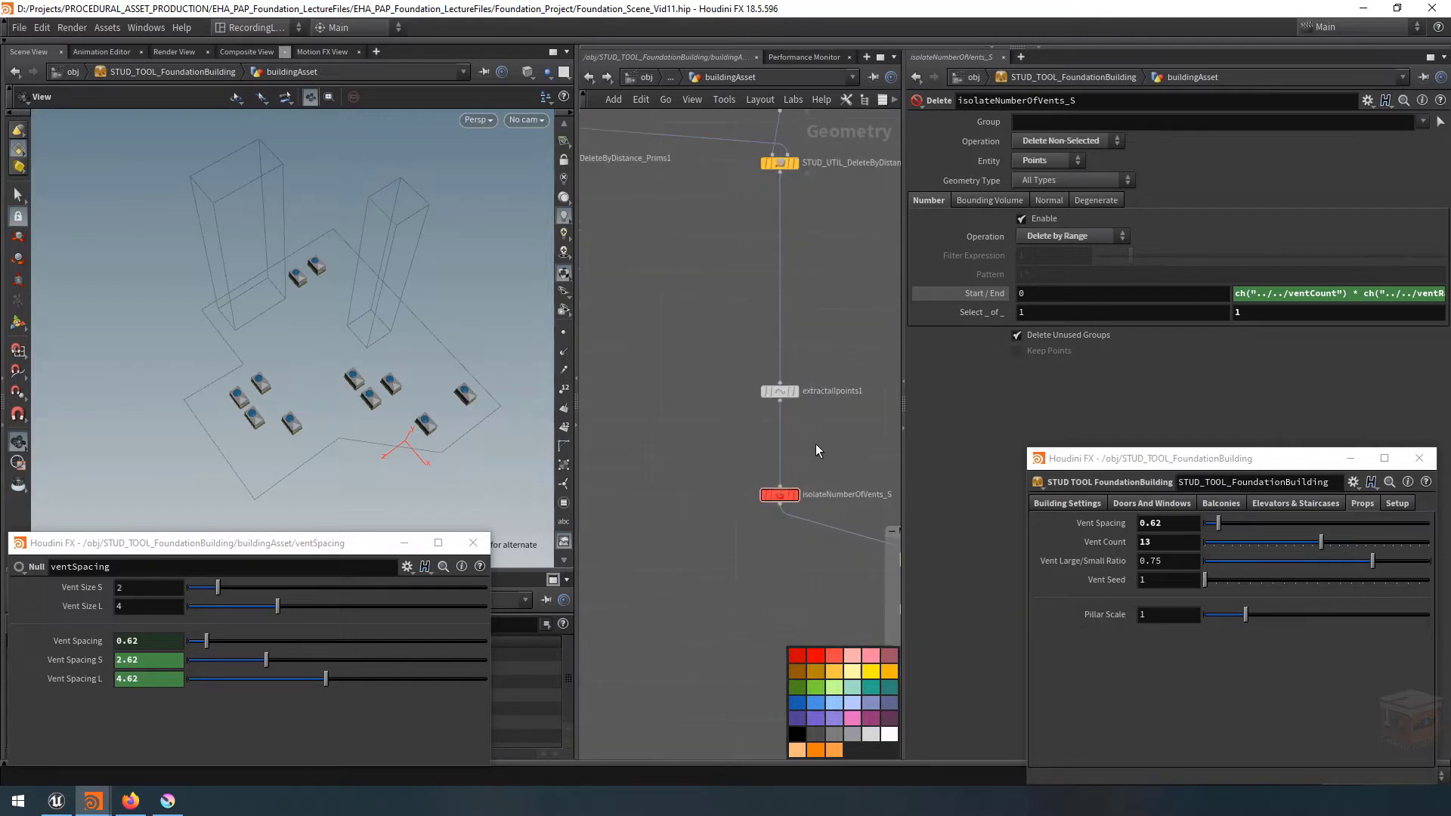
pyautogui.click(782, 398)
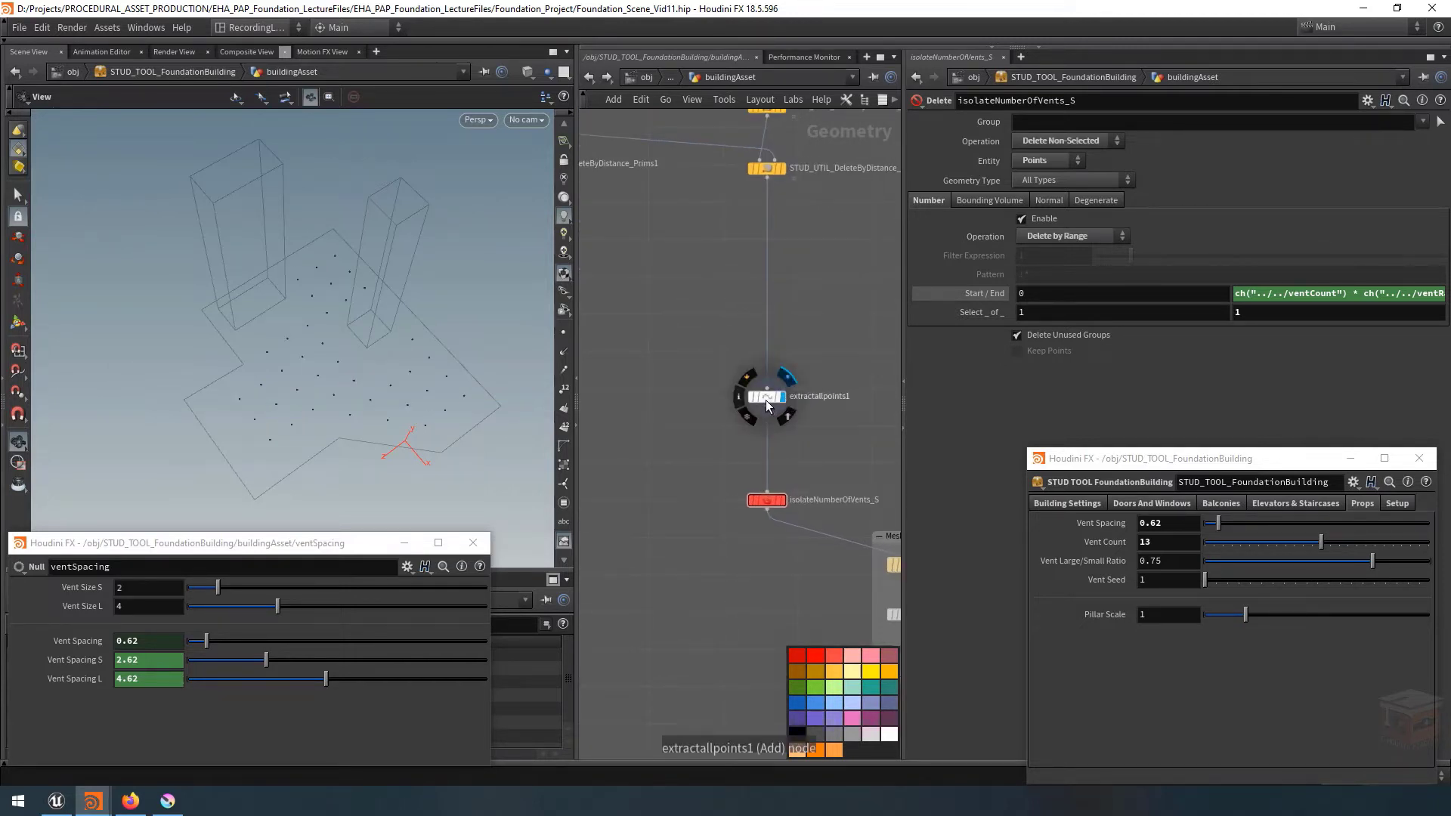
pyautogui.click(765, 400)
pyautogui.click(563, 389)
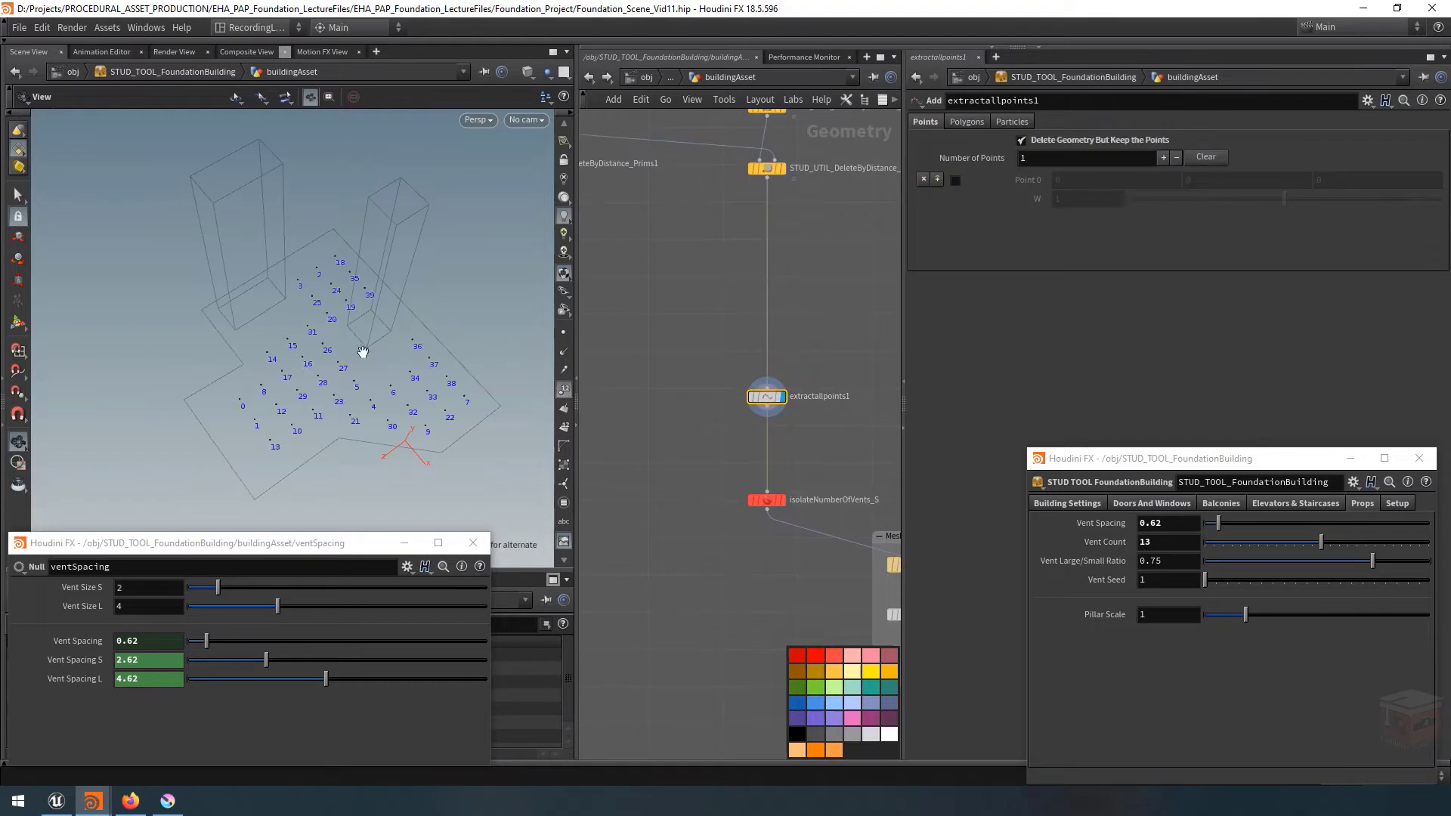
# Display isolateNumberOfVents_S and show the evaluated value of its End expression.
pyautogui.moveTo(795, 511)
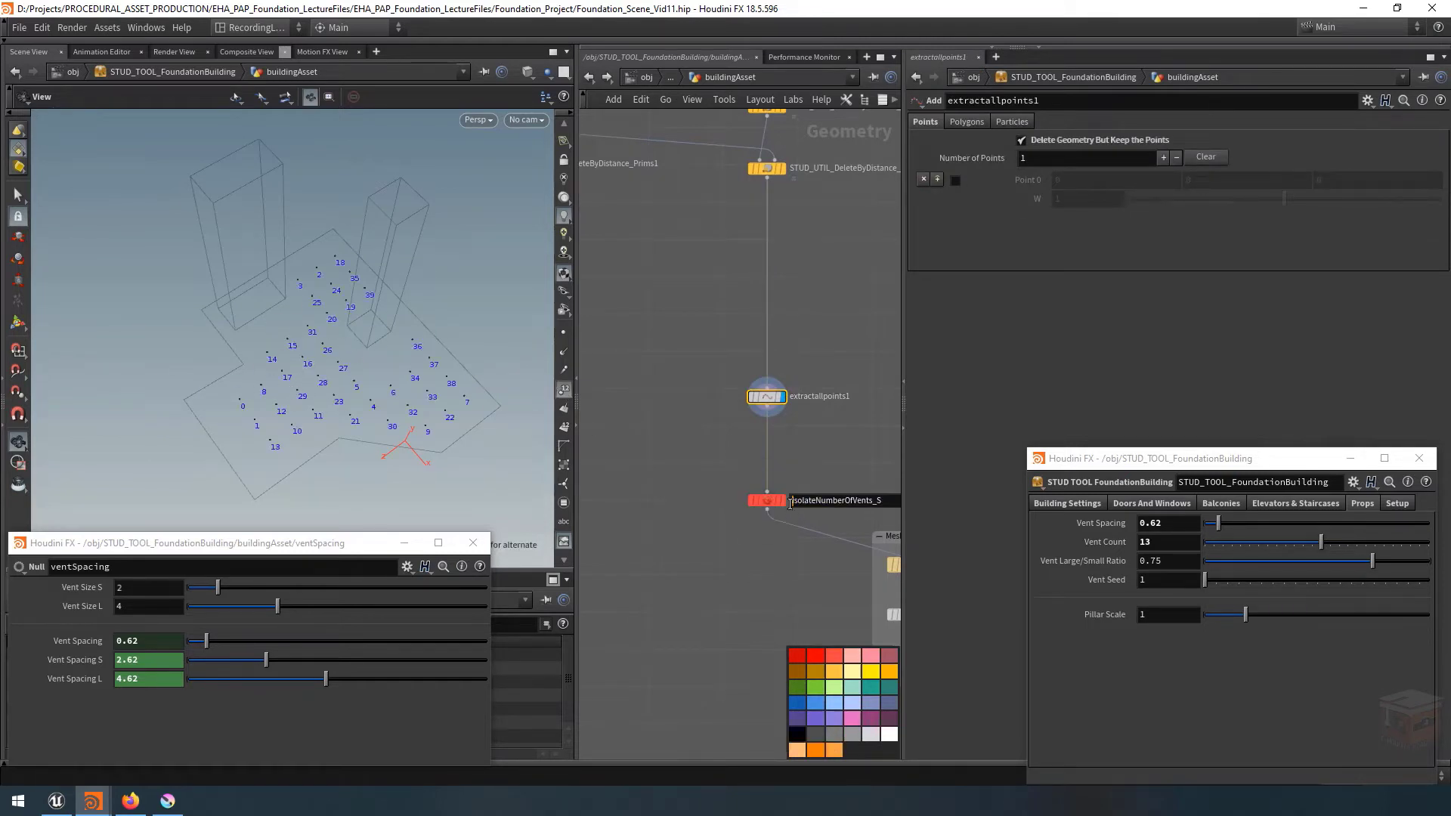
pyautogui.click(782, 502)
pyautogui.click(764, 501)
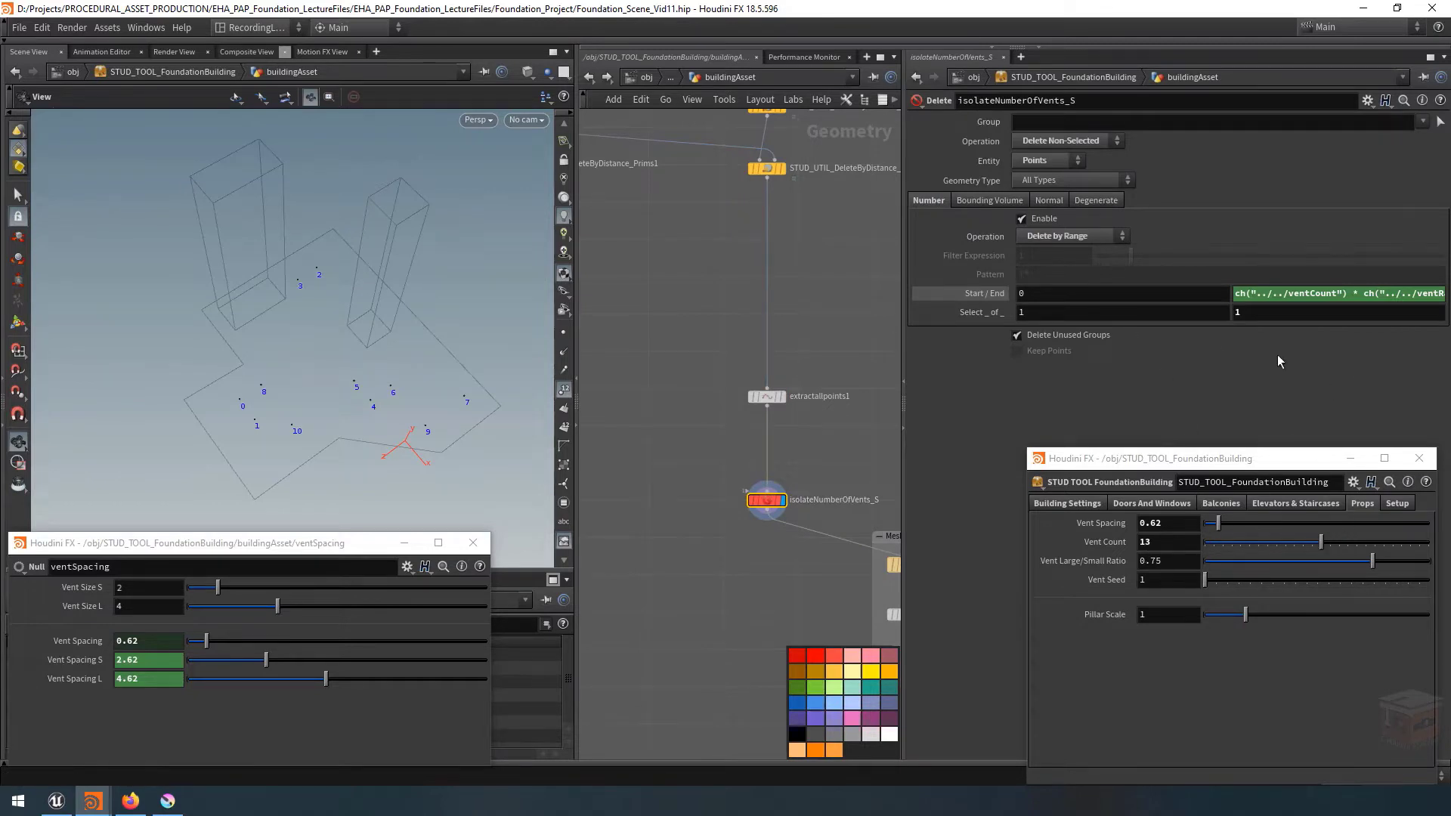
pyautogui.click(978, 295)
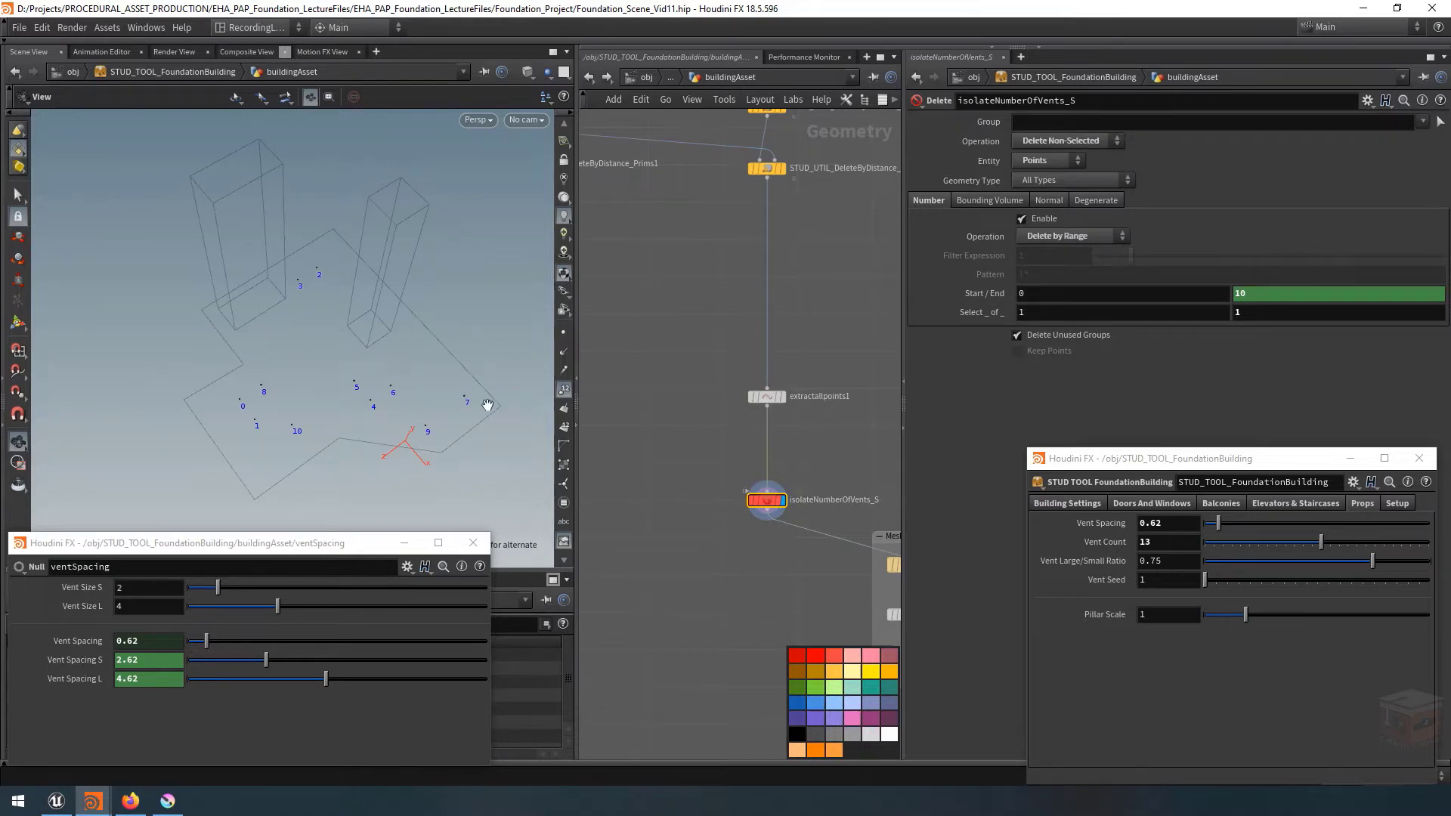
# Insert a Sort node on the connection between extractallpoints1 and isolateNumberOfVents_S.
pyautogui.press('Tab')
pyautogui.write('s')
pyautogui.press('BackSpace')
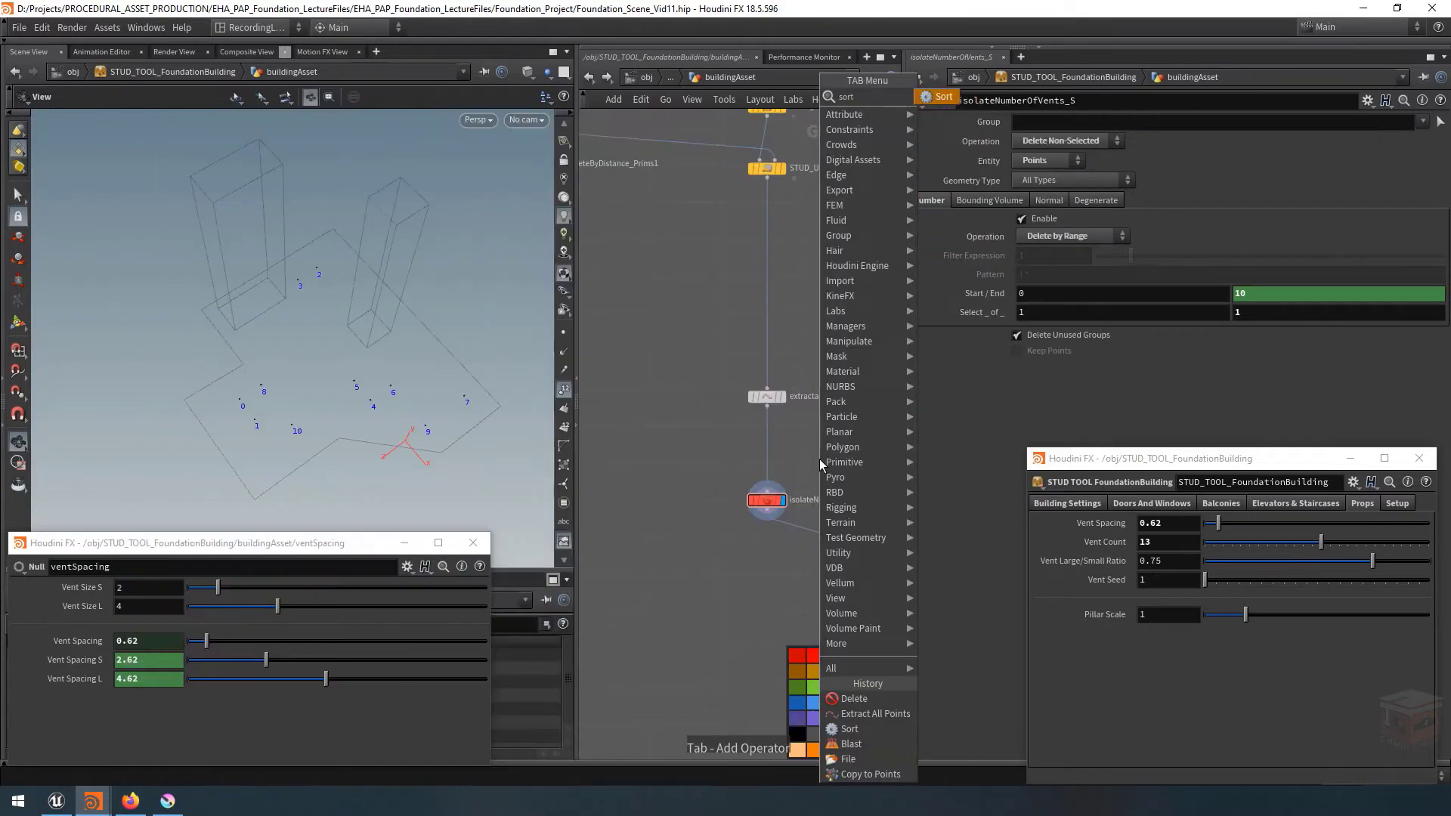
pyautogui.press('Escape')
pyautogui.press('c')
pyautogui.click(756, 458)
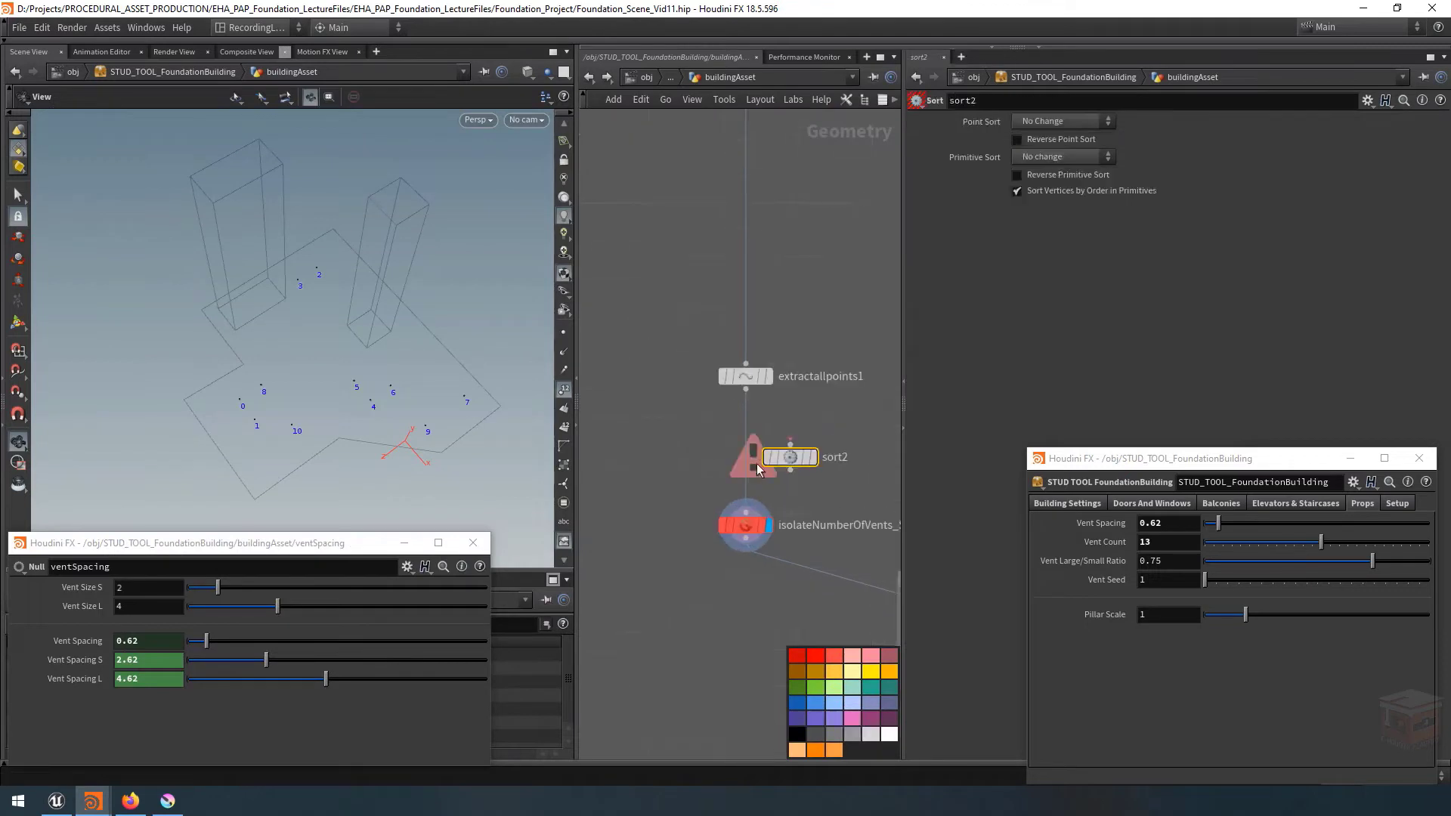
pyautogui.moveTo(745, 432); pyautogui.dragTo(740, 473)
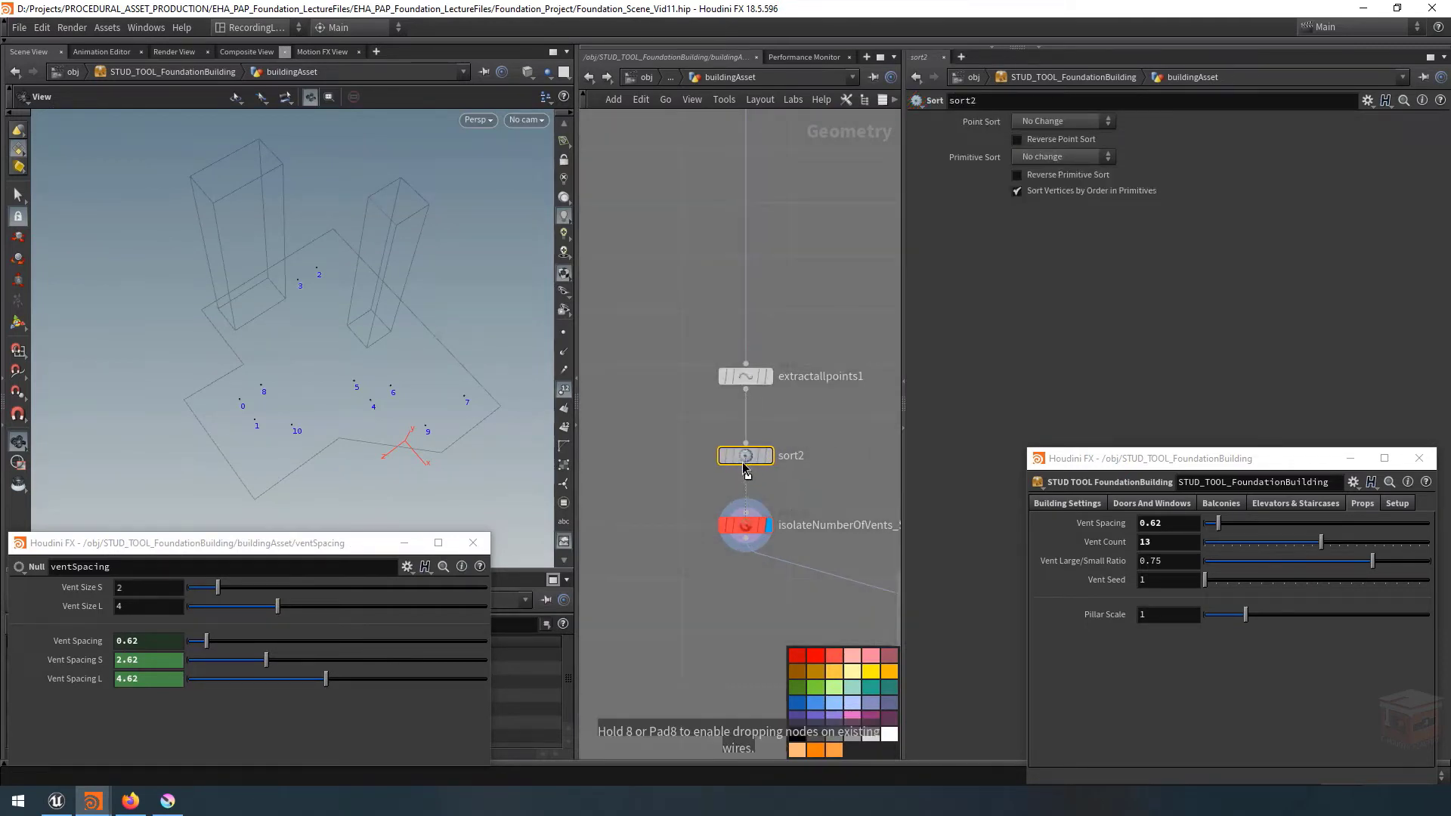
# Rename the new Sort node as randomizeVentPositions and set its Point Sort to Random.
pyautogui.doubleClick(804, 456)
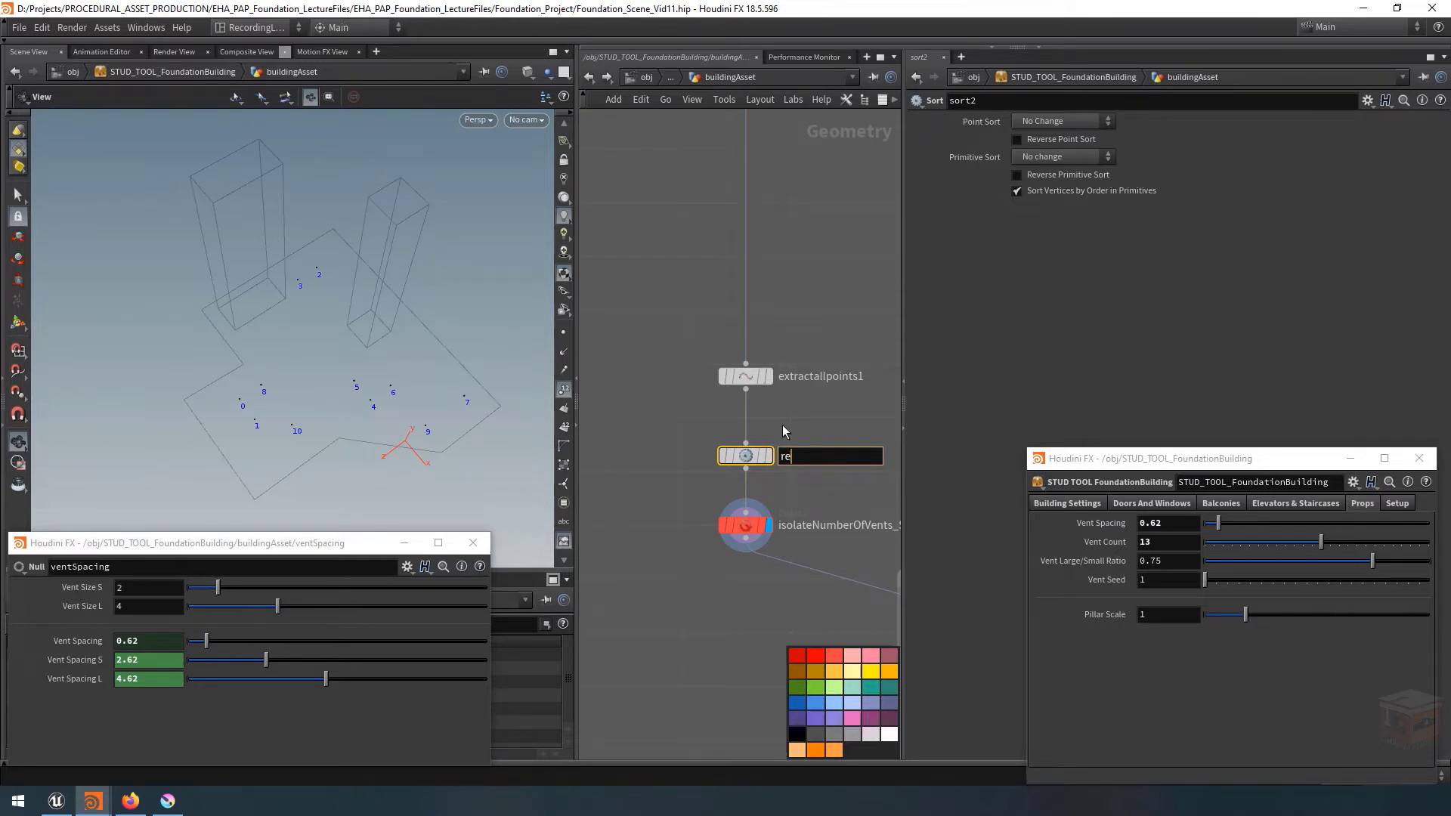
pyautogui.write('randomizeVentPositions')
pyautogui.press('Return')
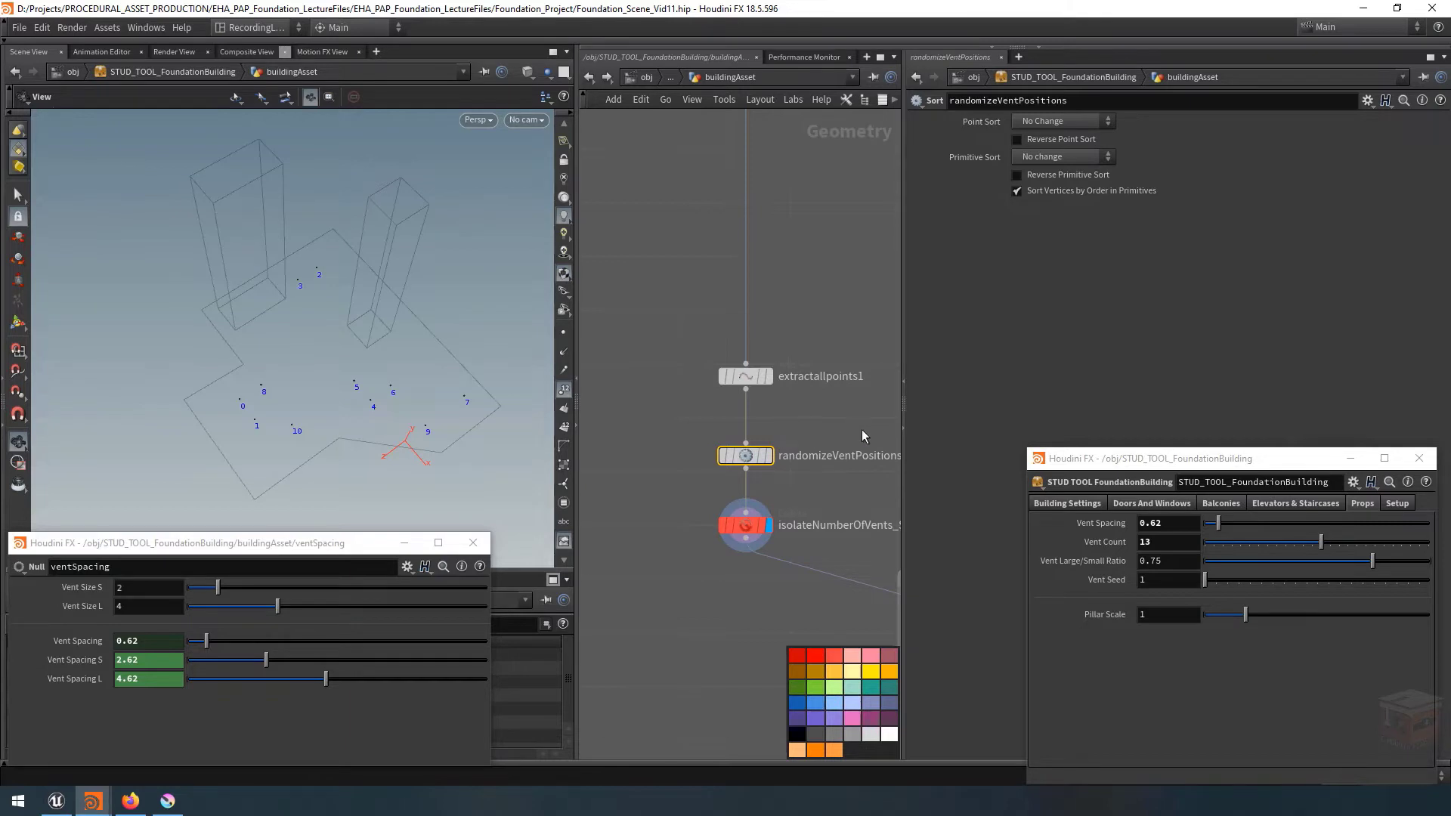
pyautogui.moveTo(861, 429); pyautogui.dragTo(802, 432, button='middle')
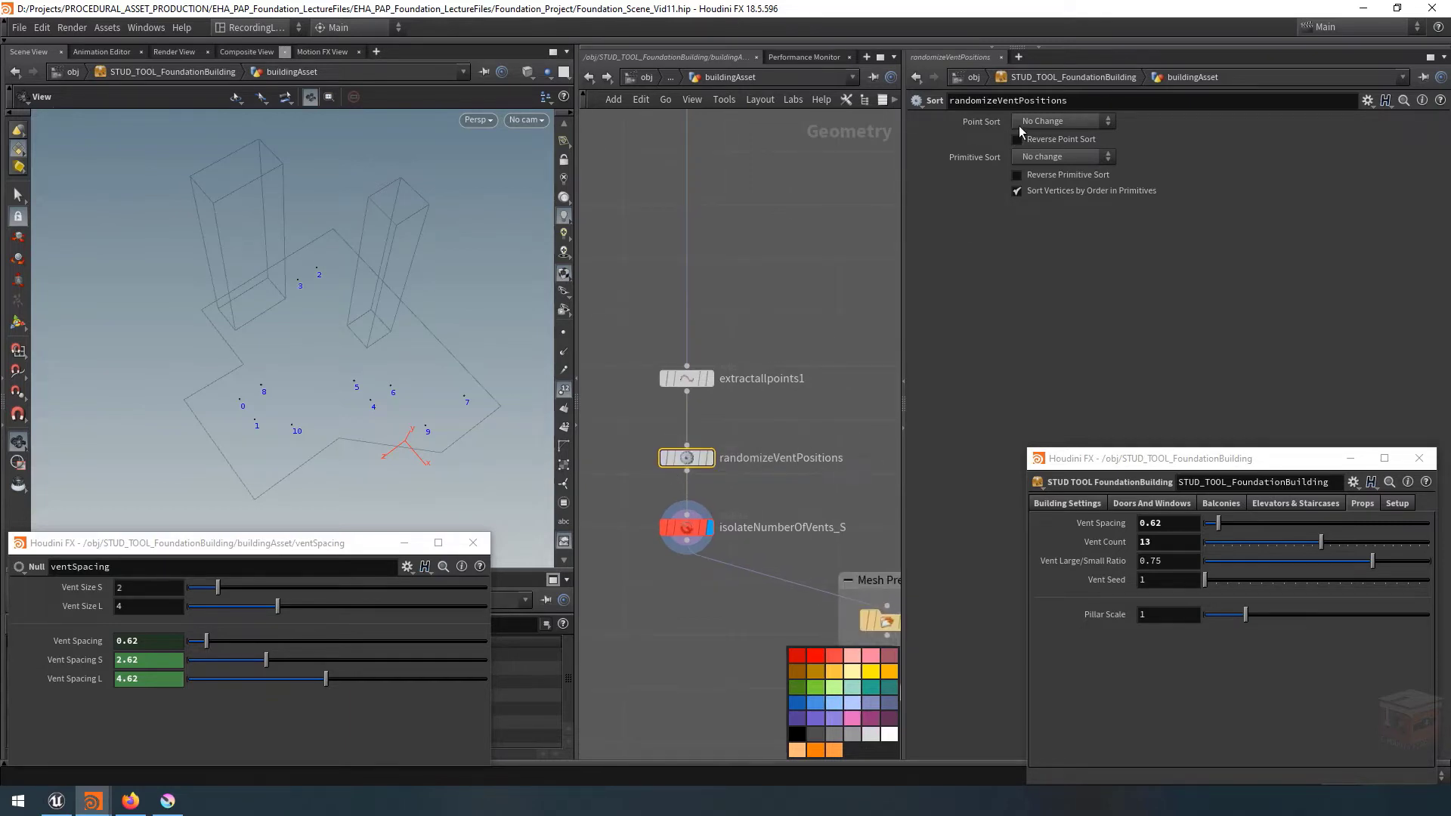
pyautogui.click(1050, 120)
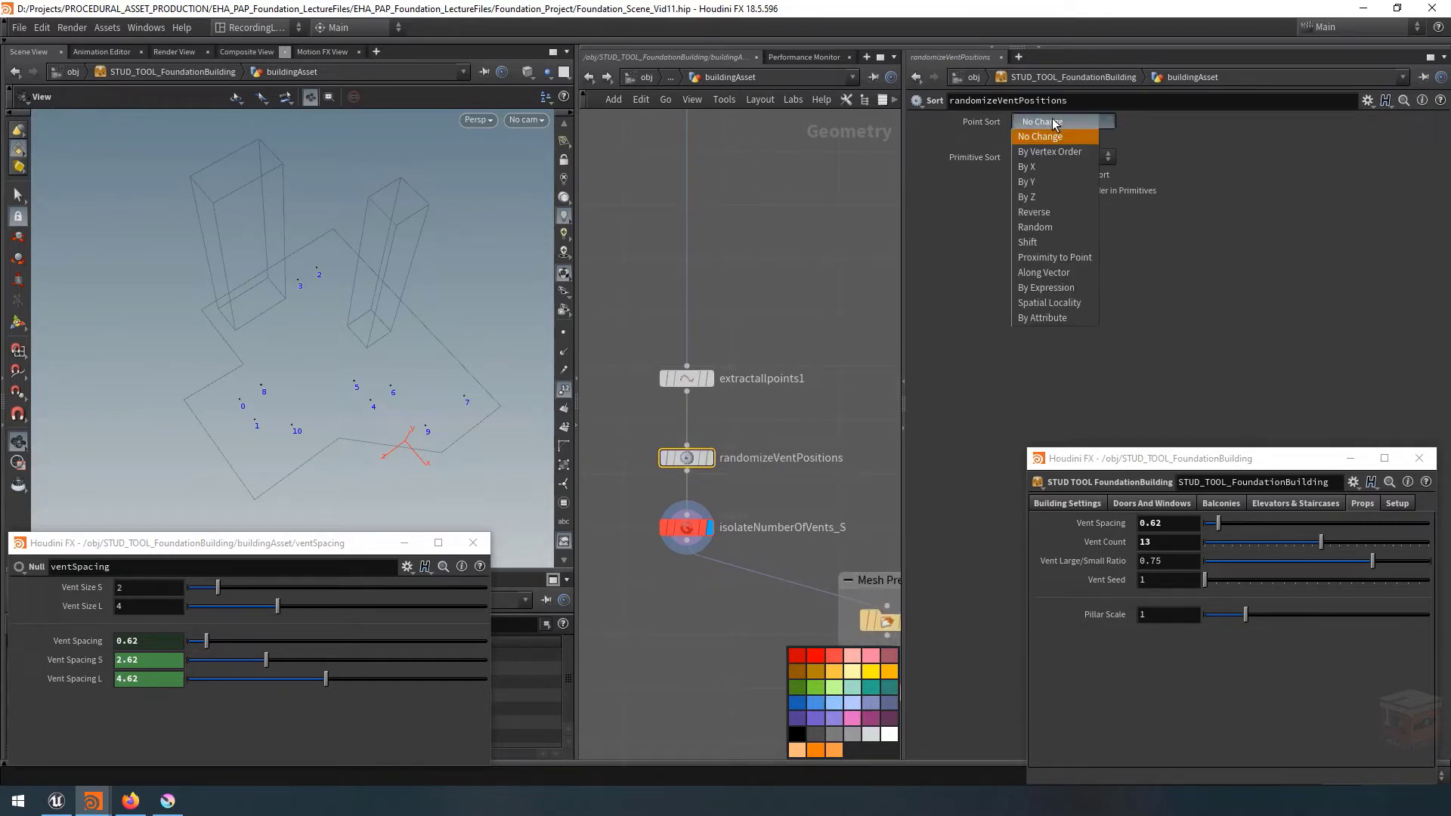
pyautogui.click(1055, 228)
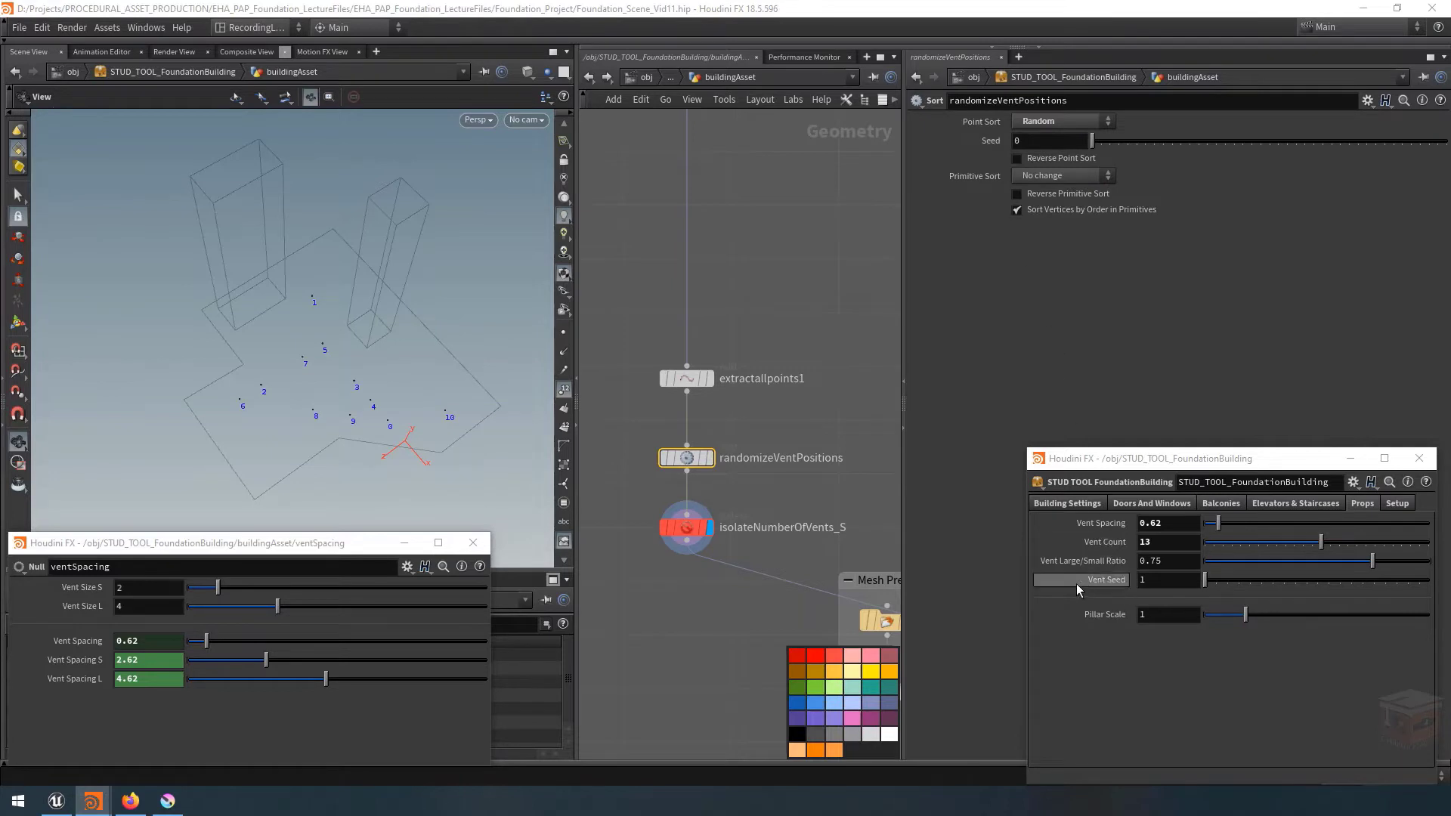
# Link the Seed of randomizeVentPositions to the asset's Vent Seed with a relative reference.
pyautogui.rightClick(1100, 579)
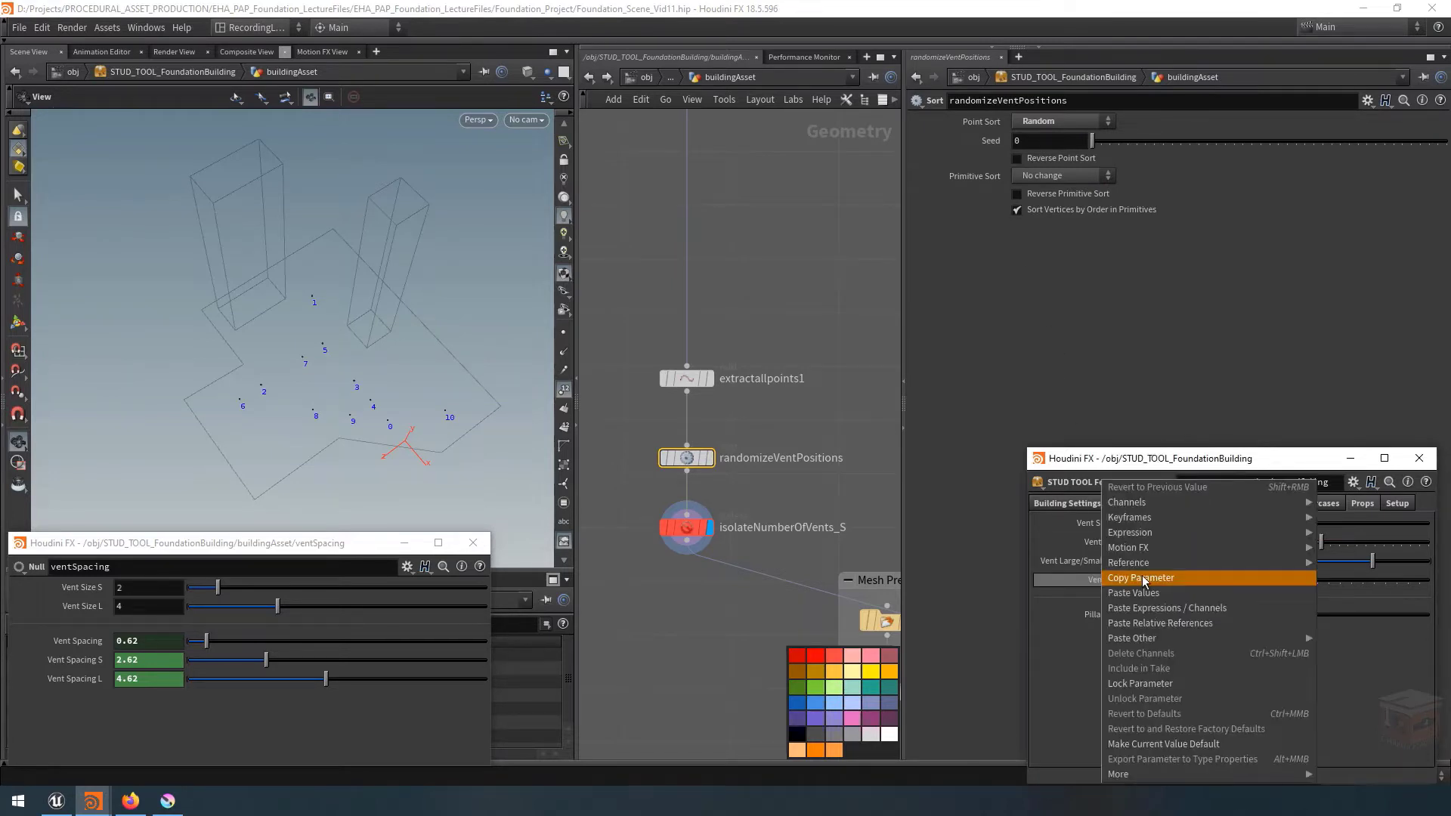
pyautogui.click(1100, 579)
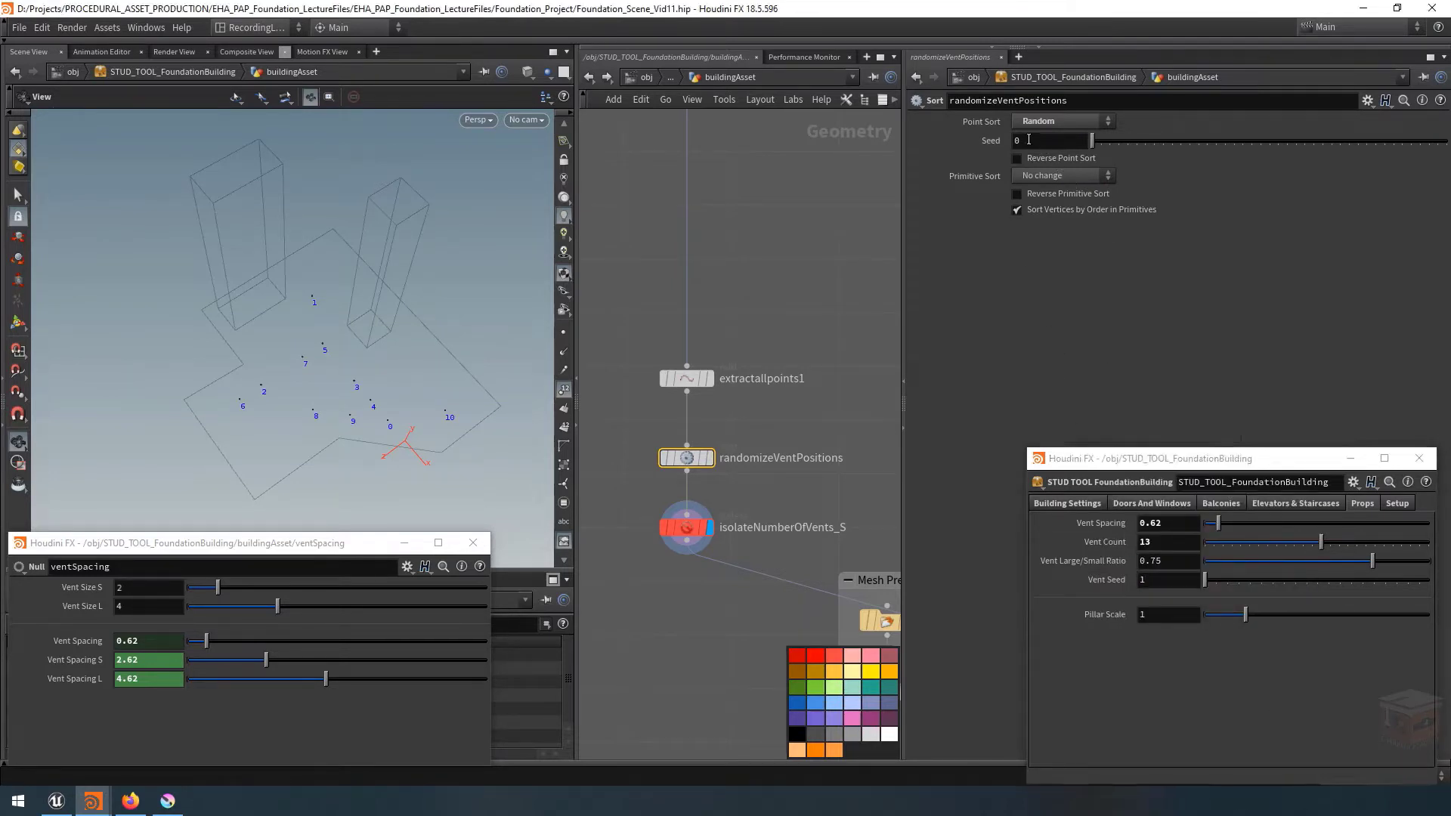
pyautogui.rightClick(1025, 141)
pyautogui.click(1091, 286)
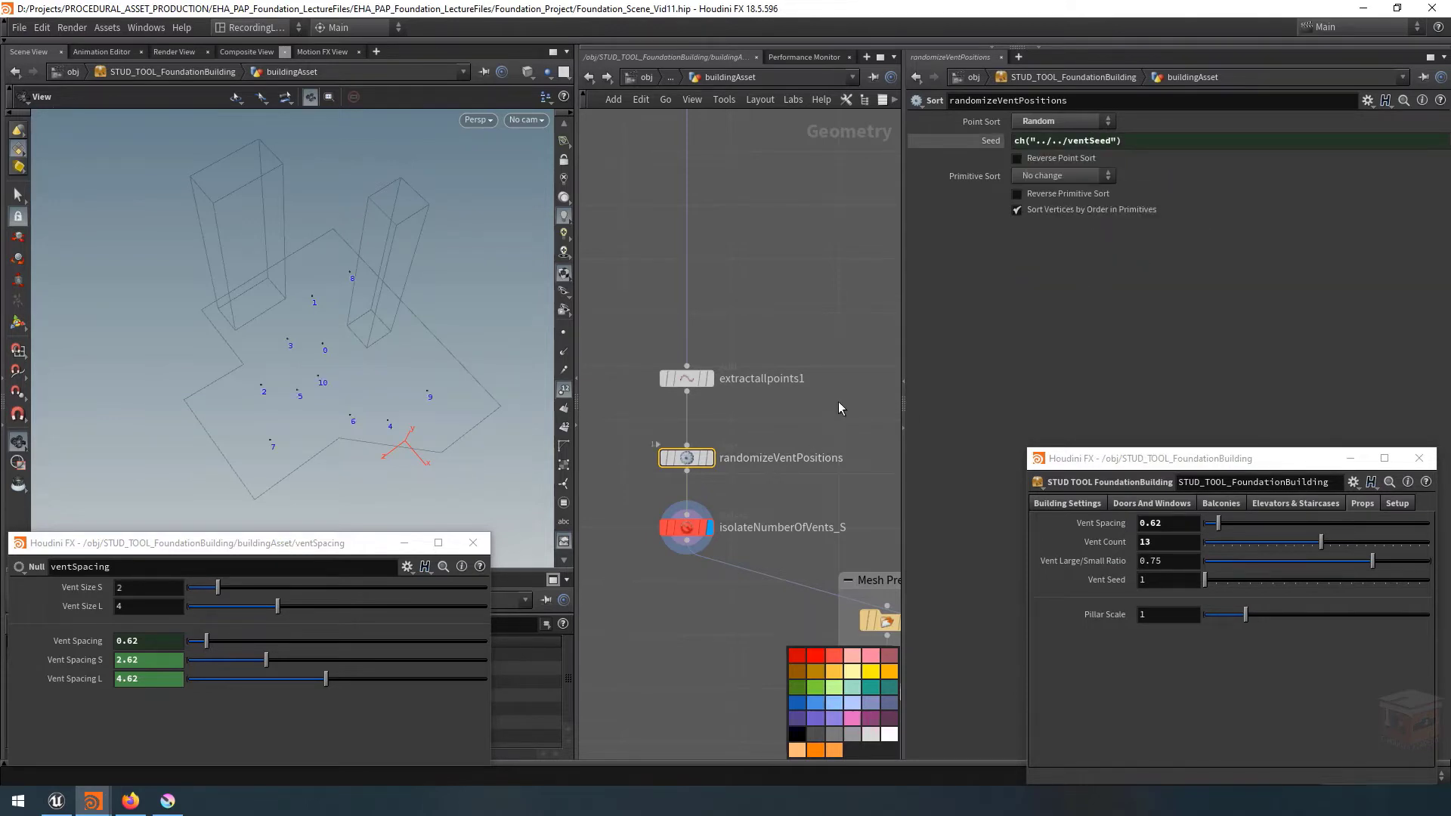
# Display copytopoints7 in the Mesh Preview box and hide the point numbers in the viewport.
pyautogui.moveTo(386, 373); pyautogui.dragTo(355, 423)
pyautogui.scroll(-3, 755, 529)
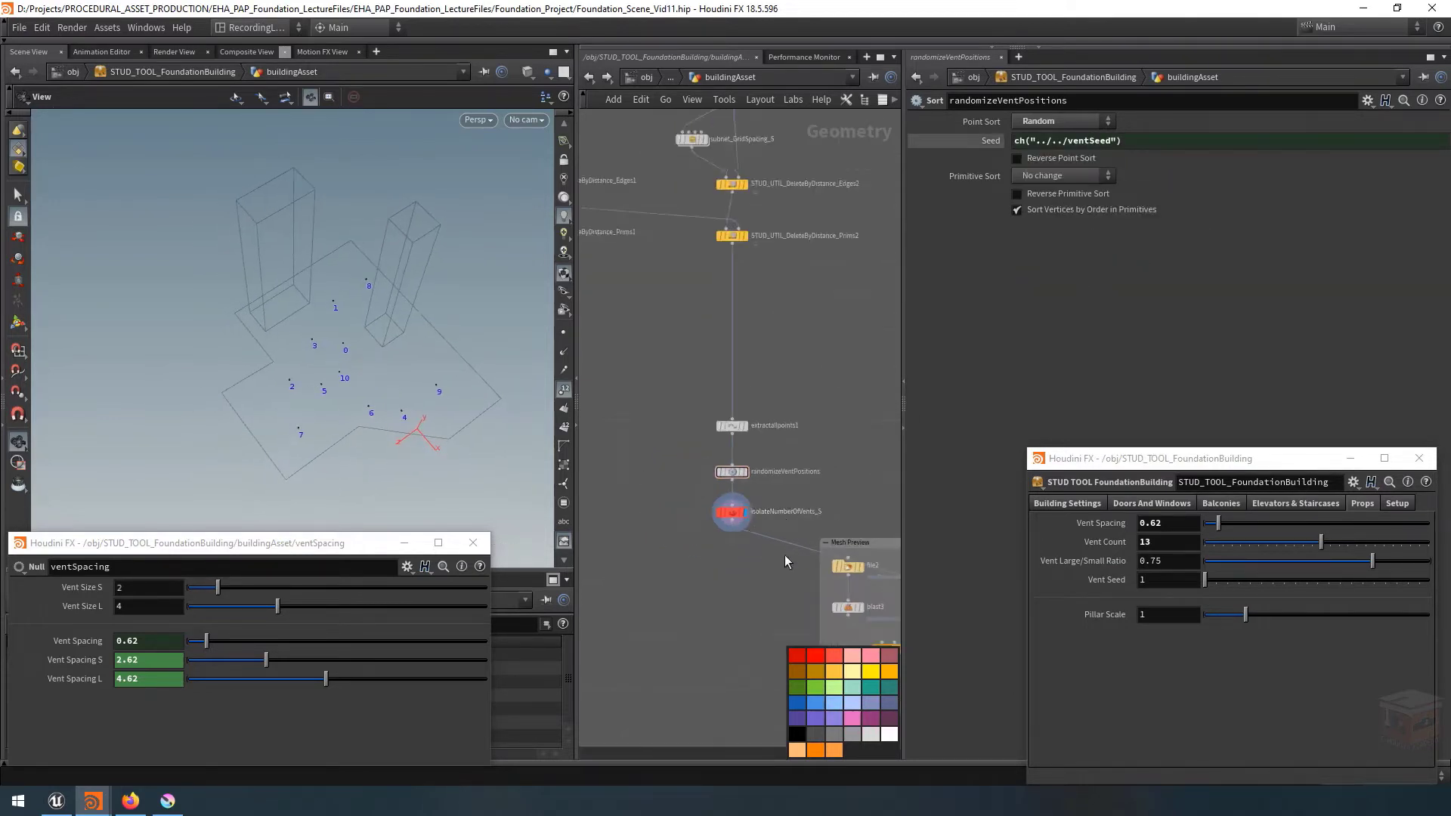
pyautogui.scroll(3, 782, 548)
pyautogui.click(781, 541)
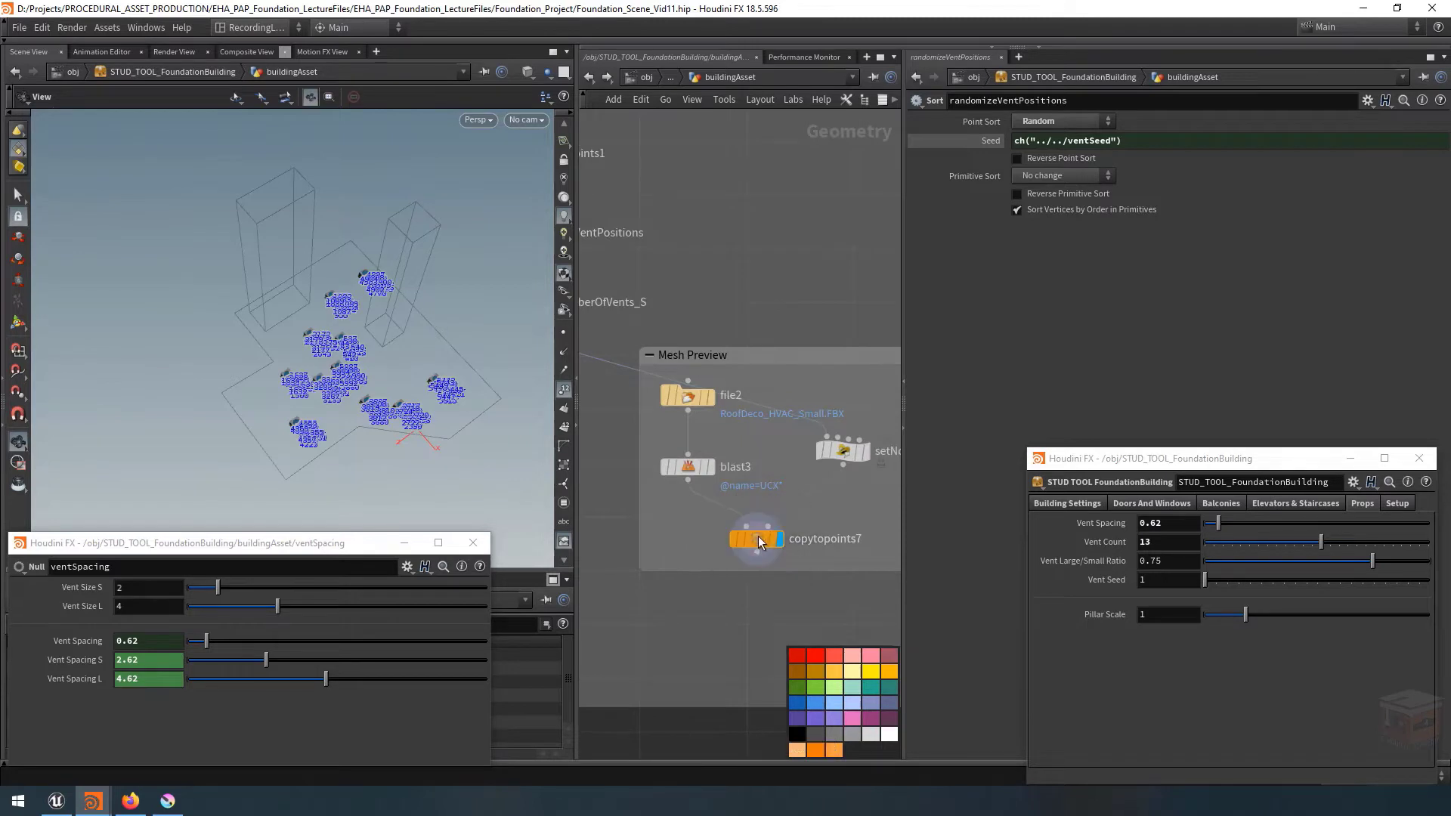
pyautogui.click(758, 538)
pyautogui.scroll(-4, 689, 465)
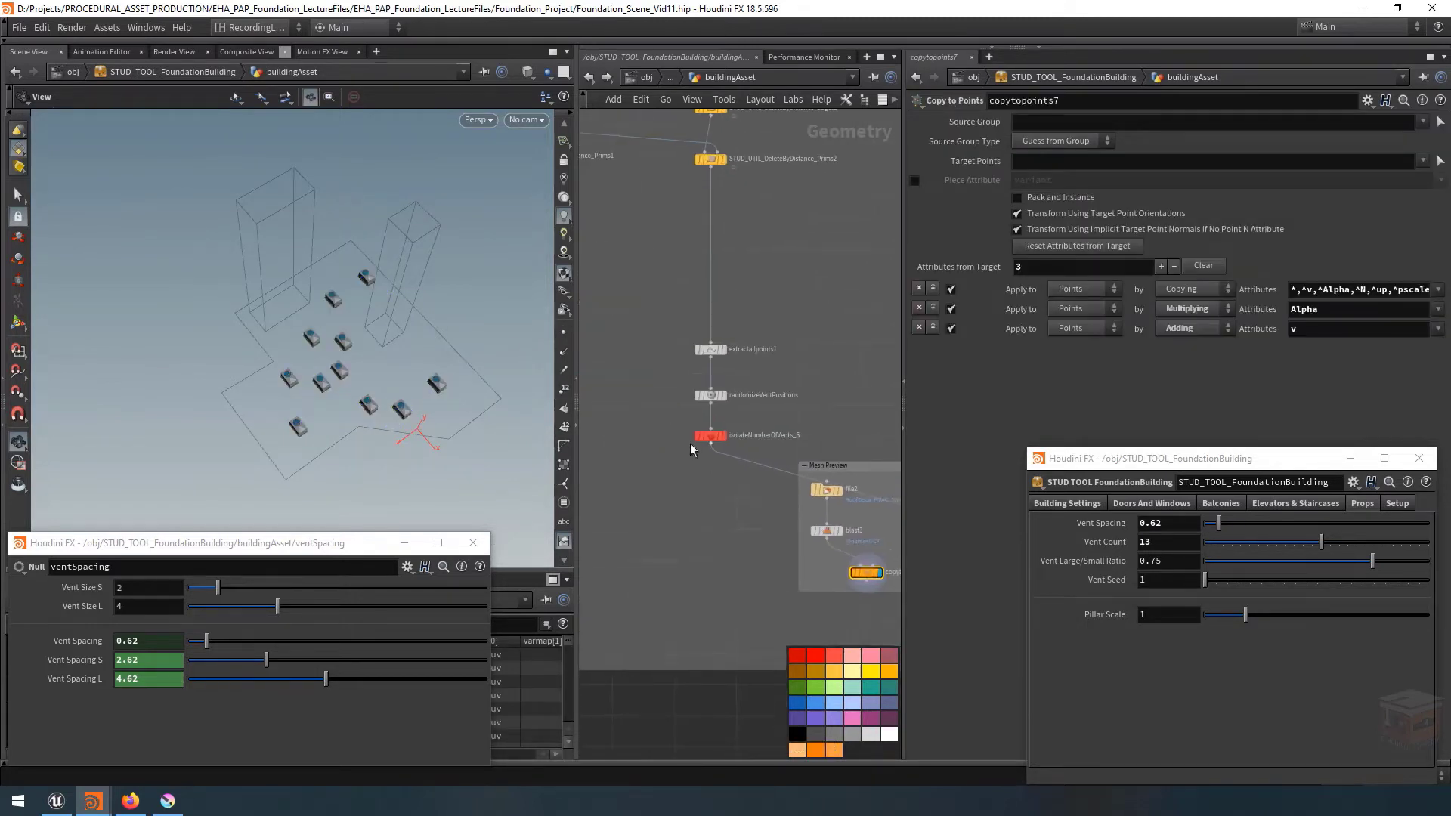
# Test the vent scatter by lowering Vent Large/Small Ratio to 0, then raise the ratio to 0.284.
pyautogui.moveTo(1205, 579)
pyautogui.mouseDown()
pyautogui.moveTo(1286, 583)
pyautogui.moveTo(1195, 576)
pyautogui.mouseUp()
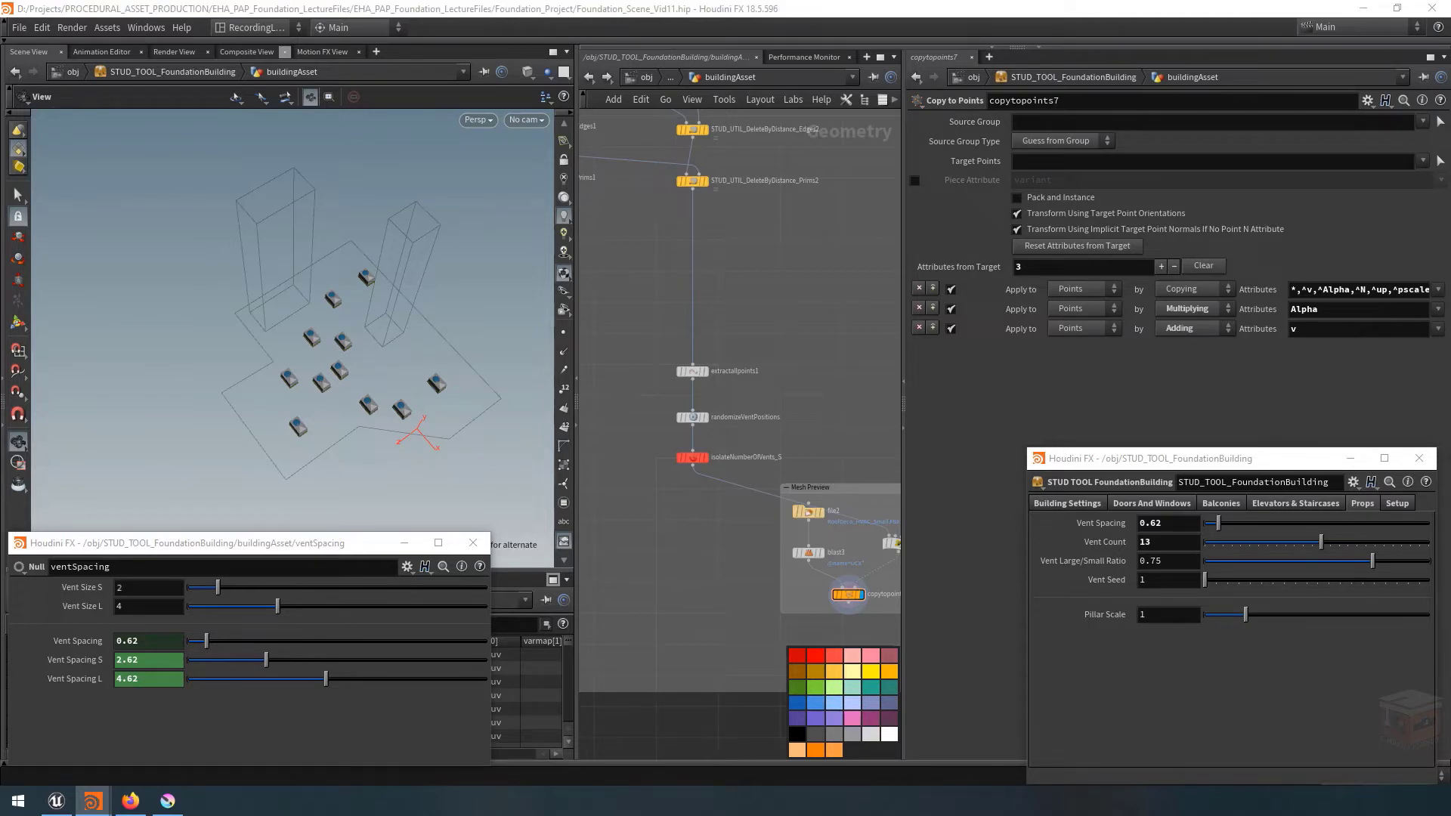
pyautogui.scroll(2, 710, 532)
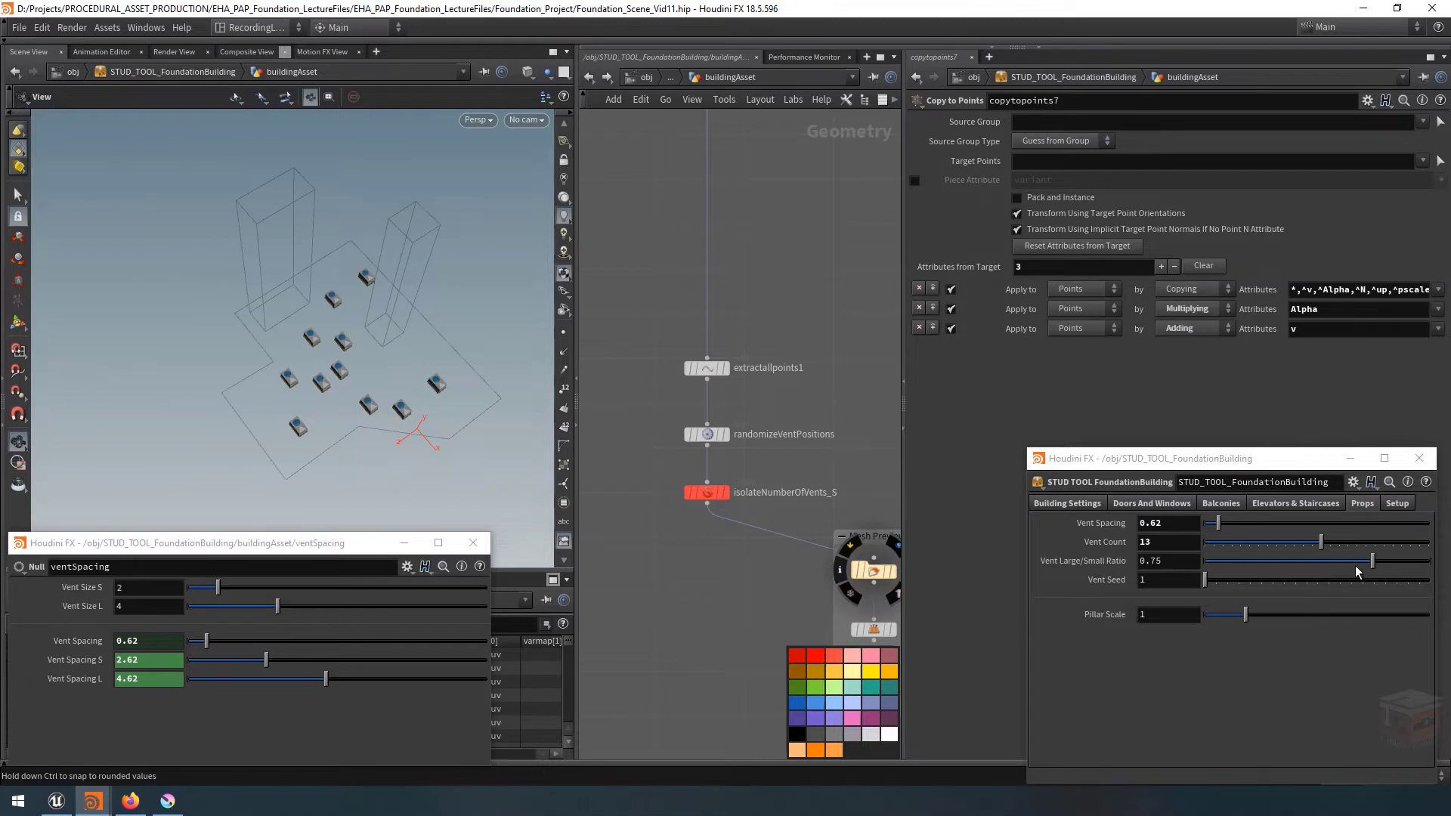
pyautogui.moveTo(1358, 572); pyautogui.dragTo(1187, 570)
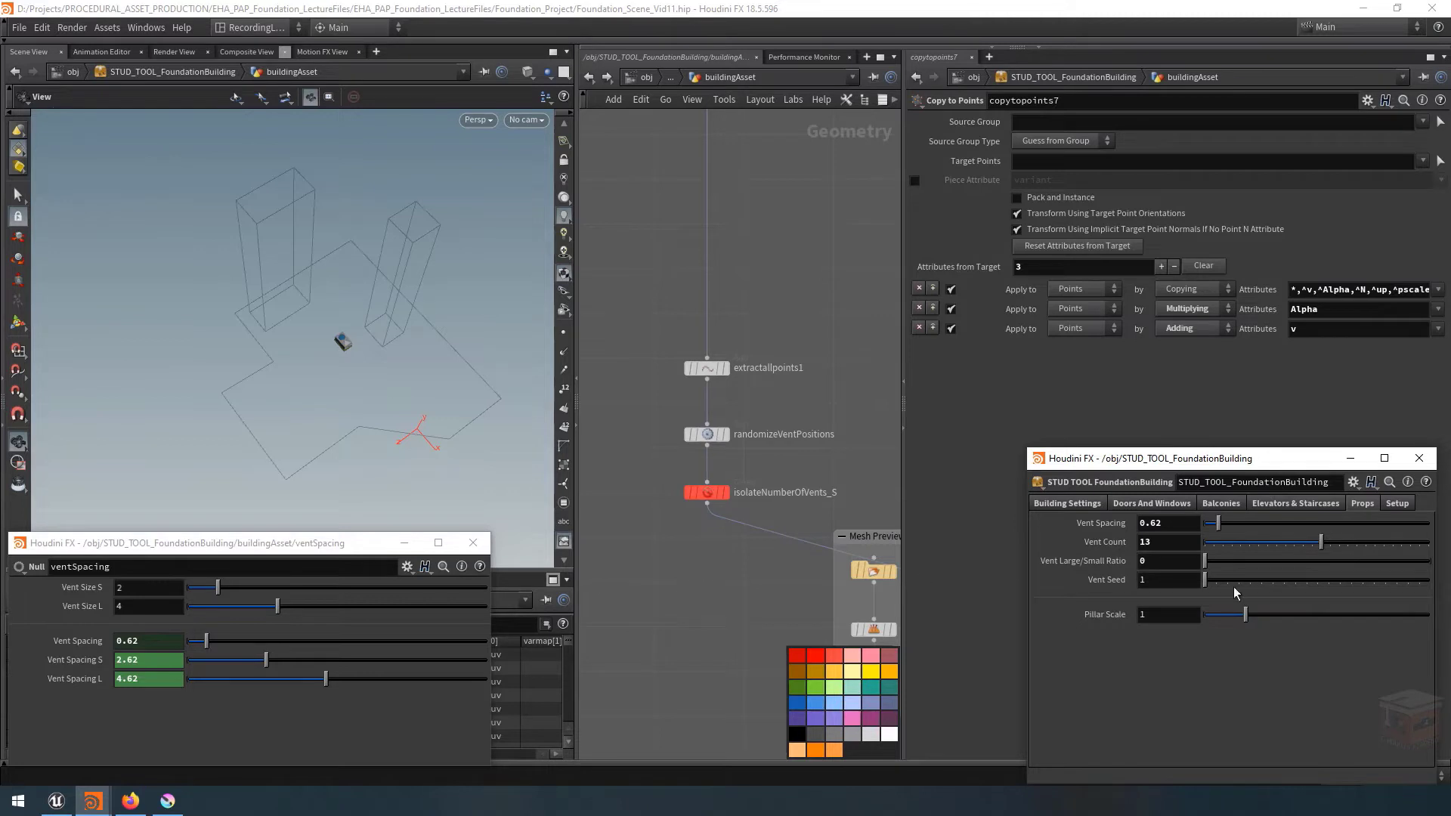
pyautogui.moveTo(1207, 562); pyautogui.dragTo(1268, 569)
pyautogui.scroll(-2, 698, 568)
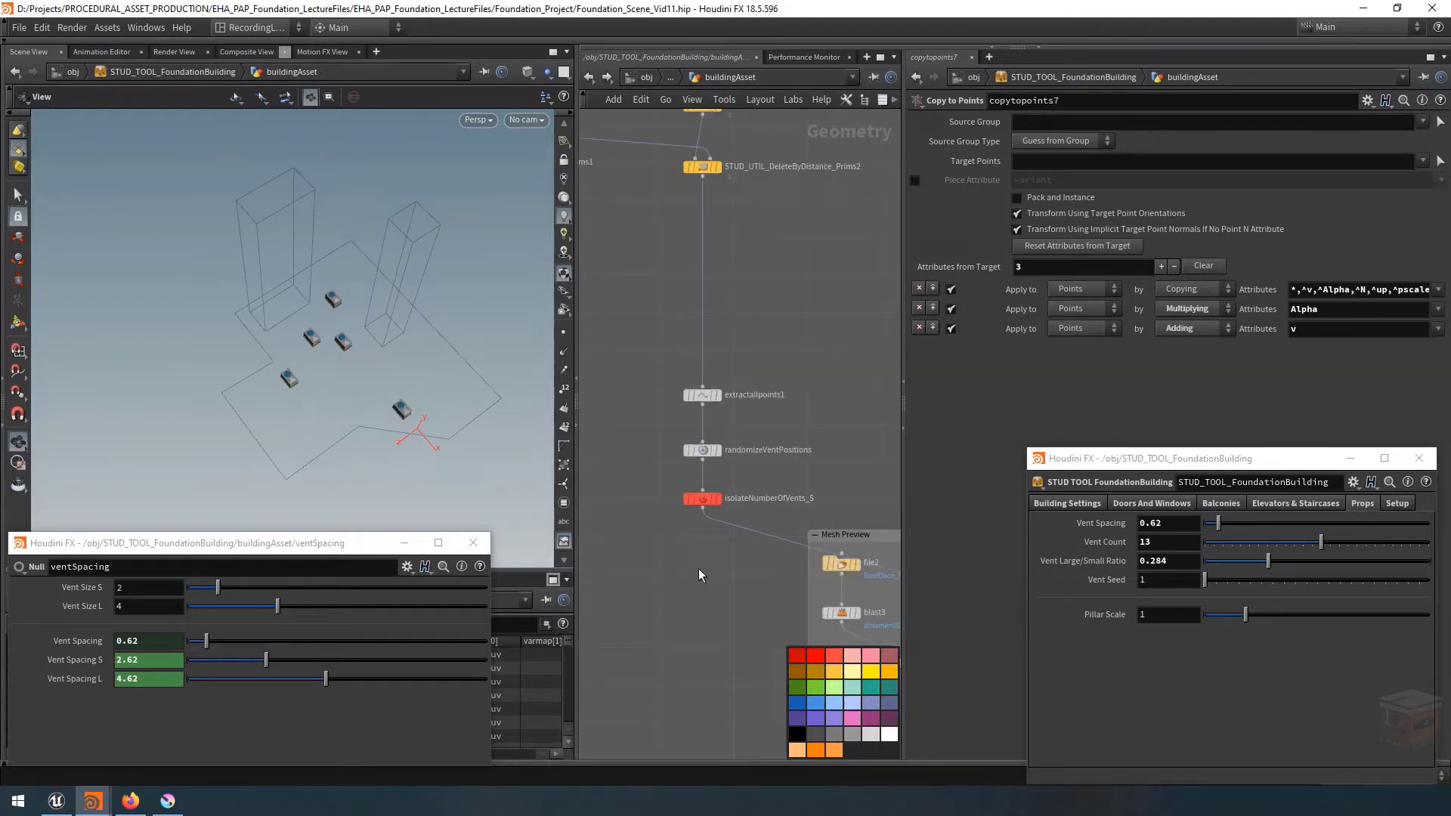
# Add a Delete node below isolateNumberOfVents_S, fed from that node, and display it.
pyautogui.press('Tab')
pyautogui.write('null')
pyautogui.press('Return')
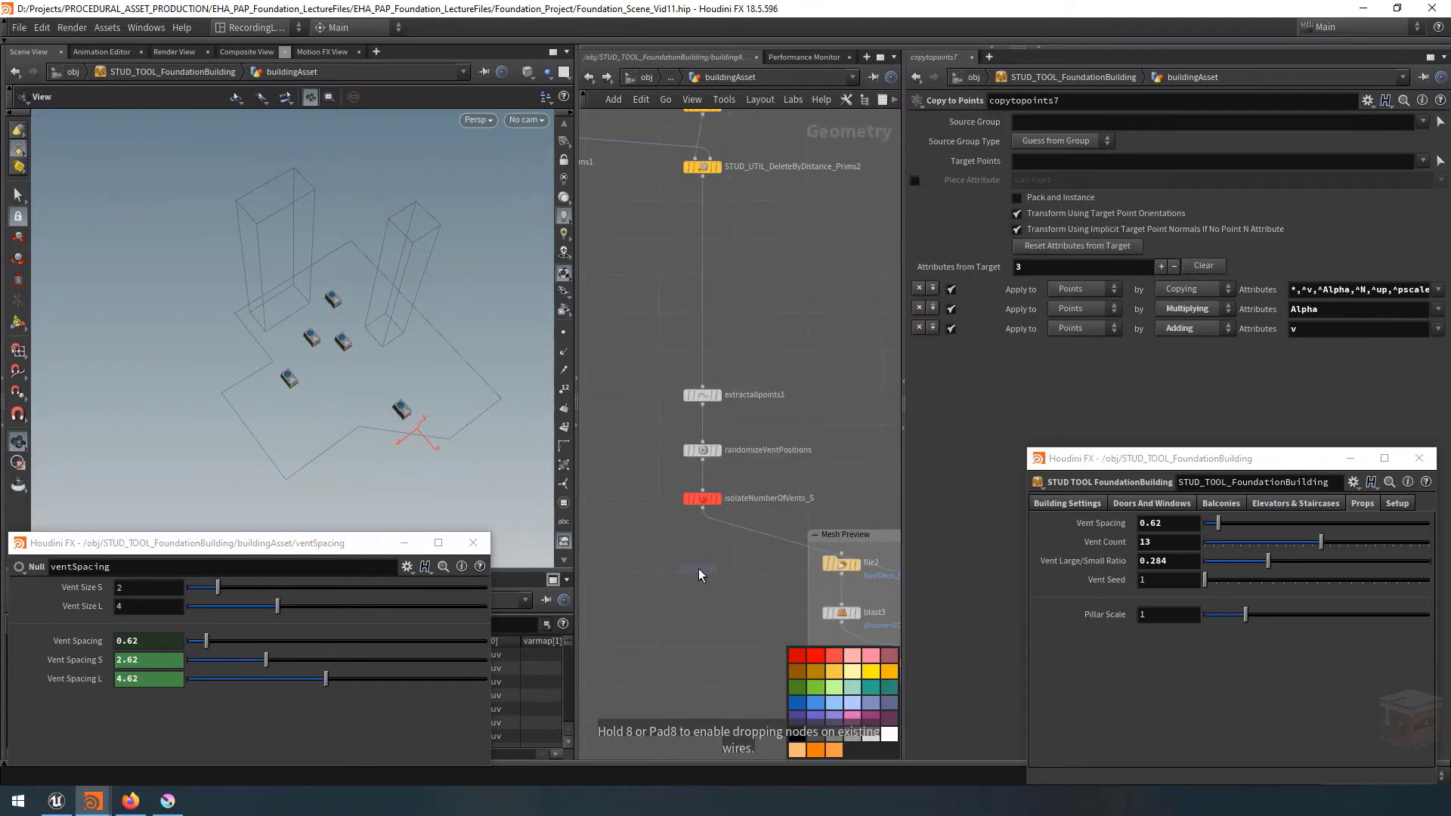
pyautogui.scroll(1, 698, 568)
pyautogui.click(702, 572)
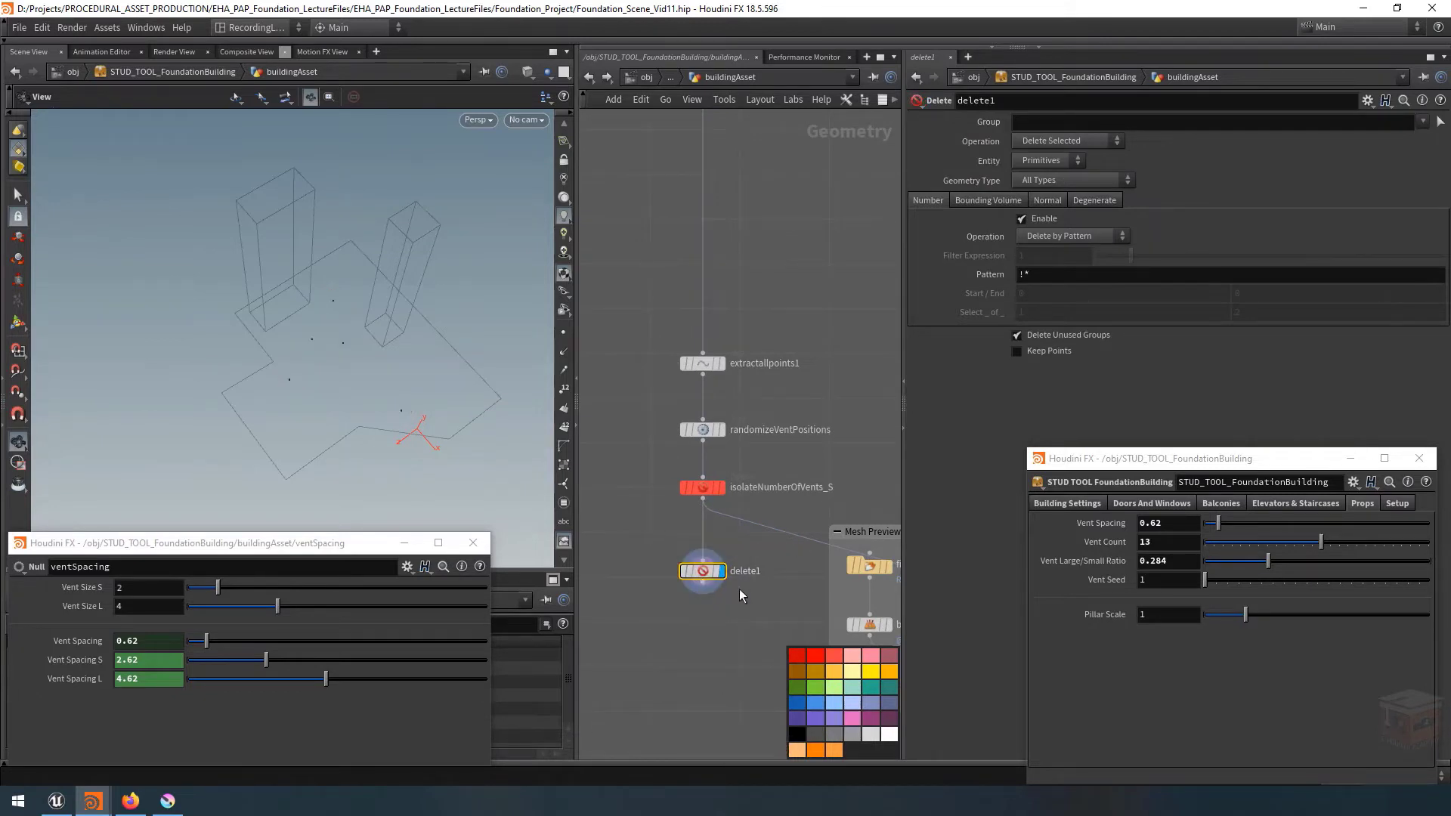
# Rename the new Delete node as remove_OnePoint_IfGoodRatio.
pyautogui.scroll(1, 739, 587)
pyautogui.doubleClick(751, 568)
pyautogui.write('re')
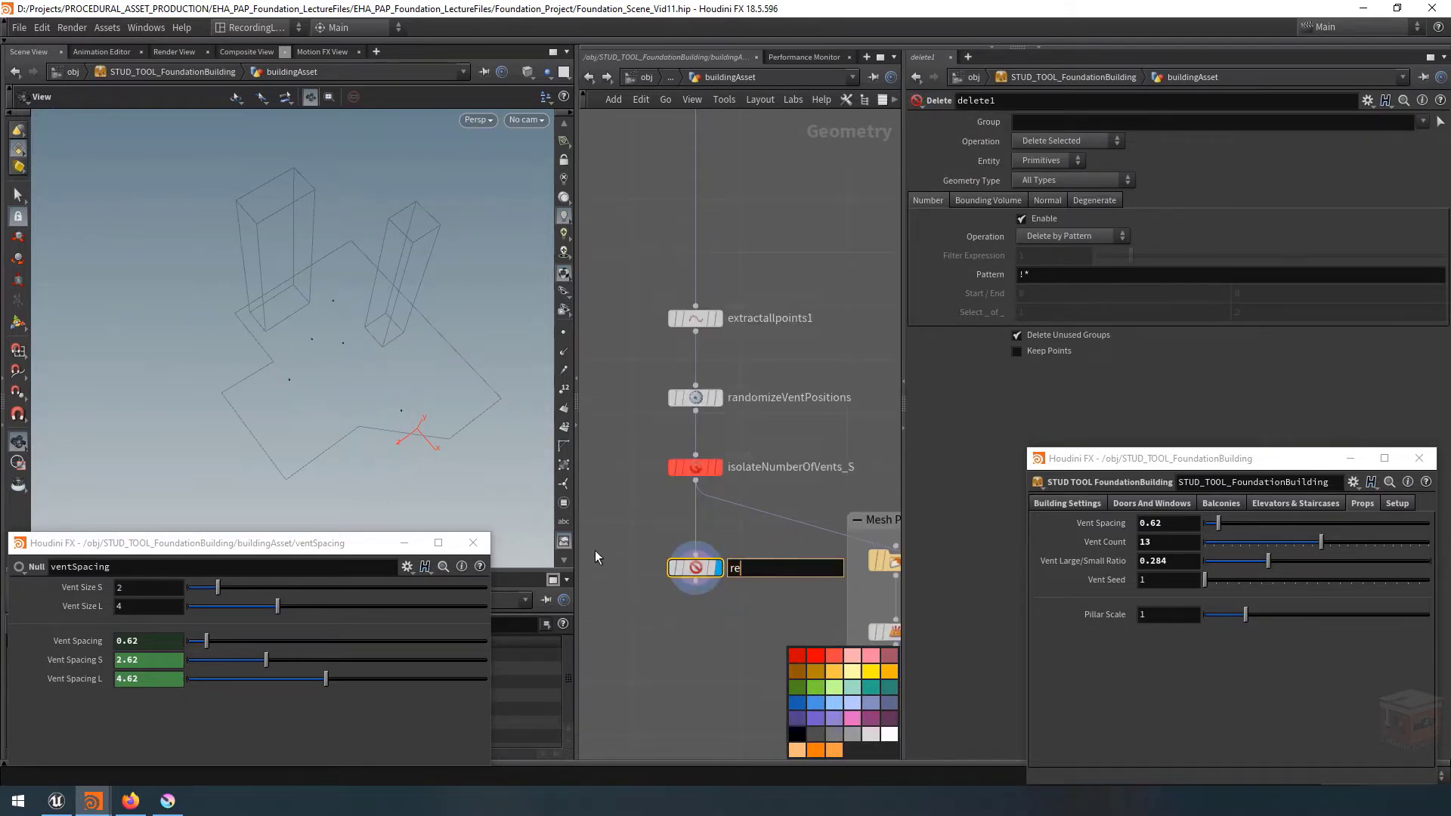
pyautogui.write('move_OnePoint_IfGoodRatio')
pyautogui.press('Return')
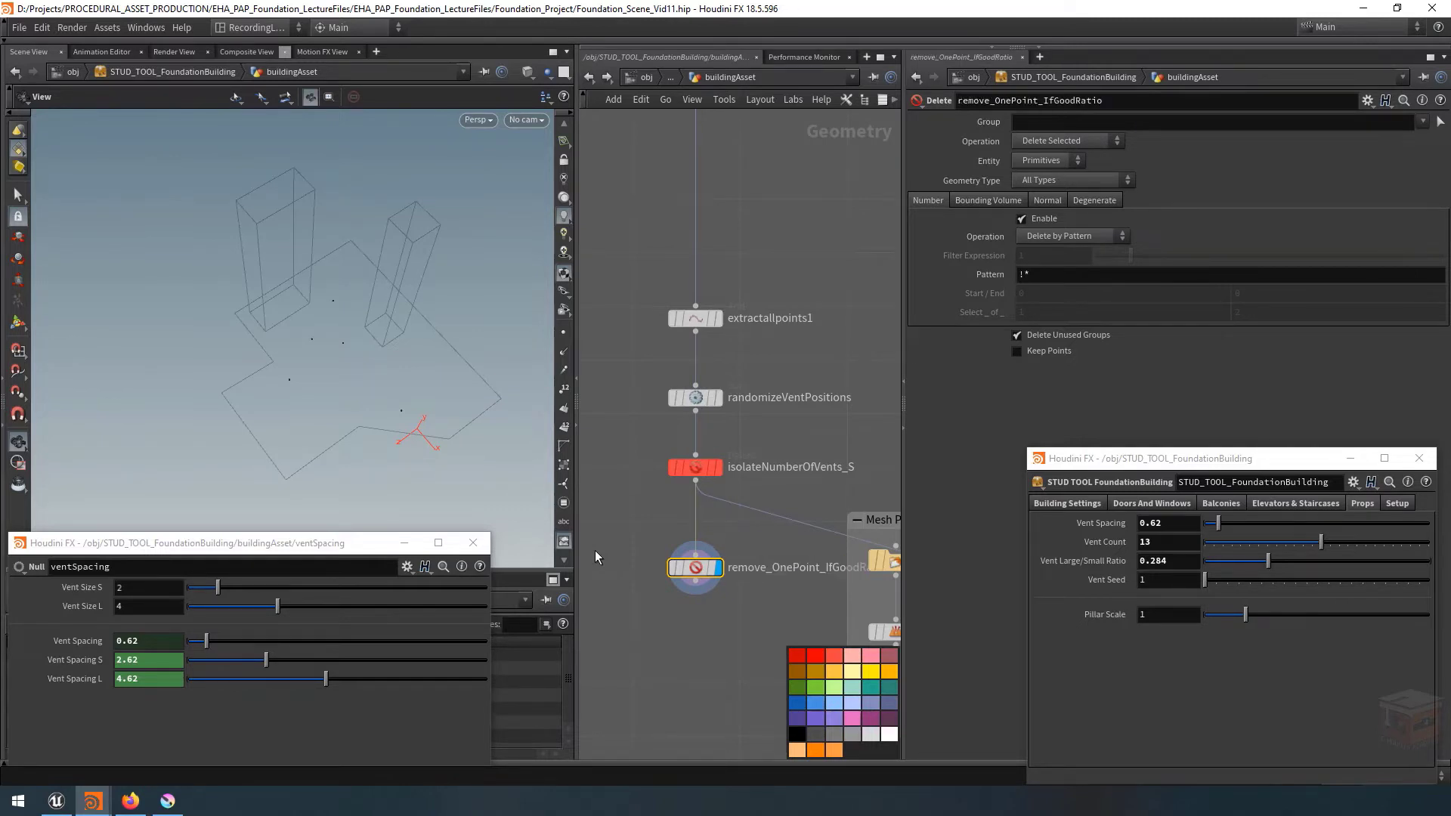
# Widen the network editor on both sides and move the Mesh Preview box away from remove_OnePoint_IfGoodRatio so its full name is readable.
pyautogui.scroll(-3, 732, 596)
pyautogui.moveTo(708, 640); pyautogui.dragTo(704, 566, button='middle')
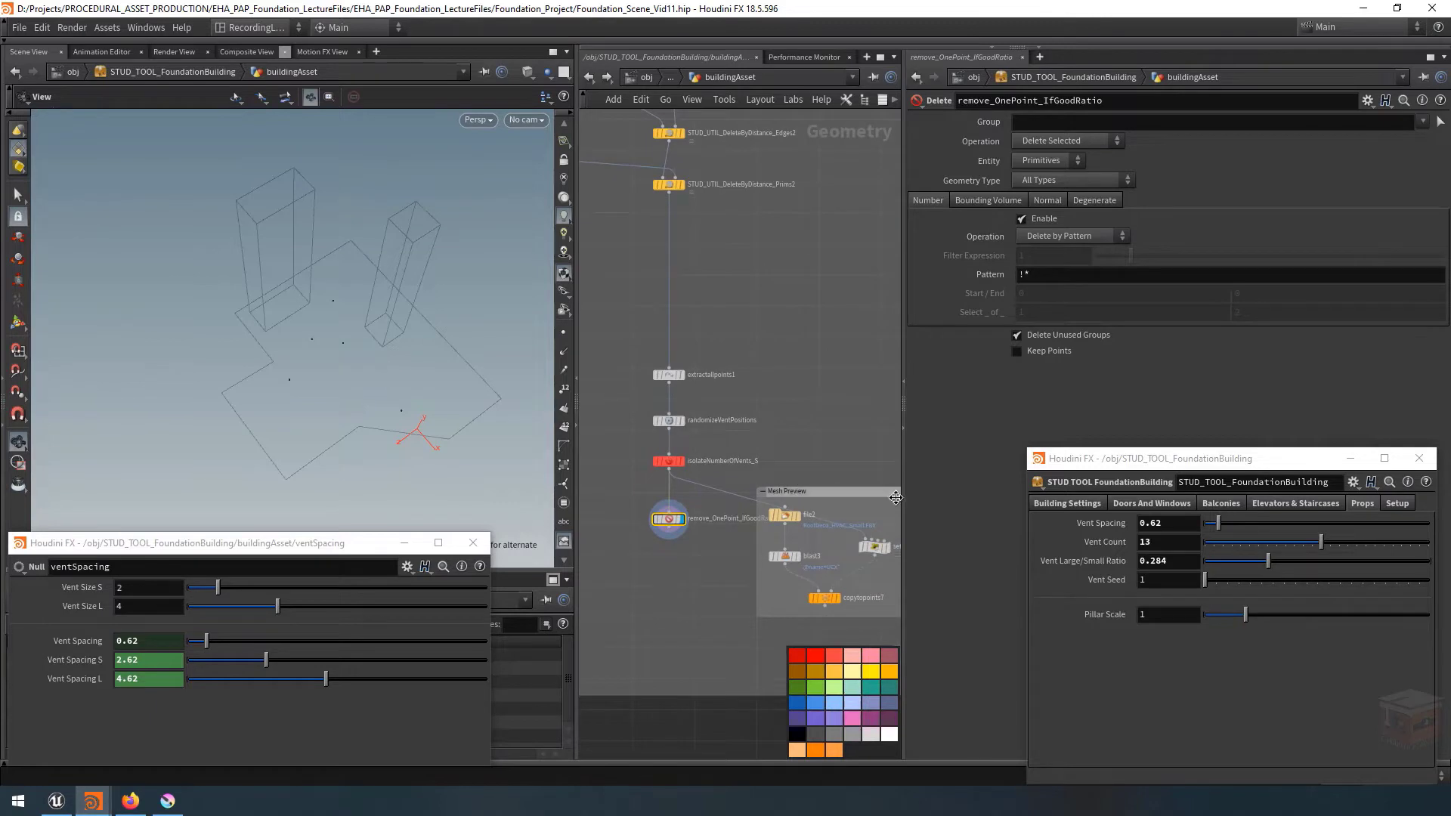
pyautogui.moveTo(909, 496); pyautogui.dragTo(994, 493)
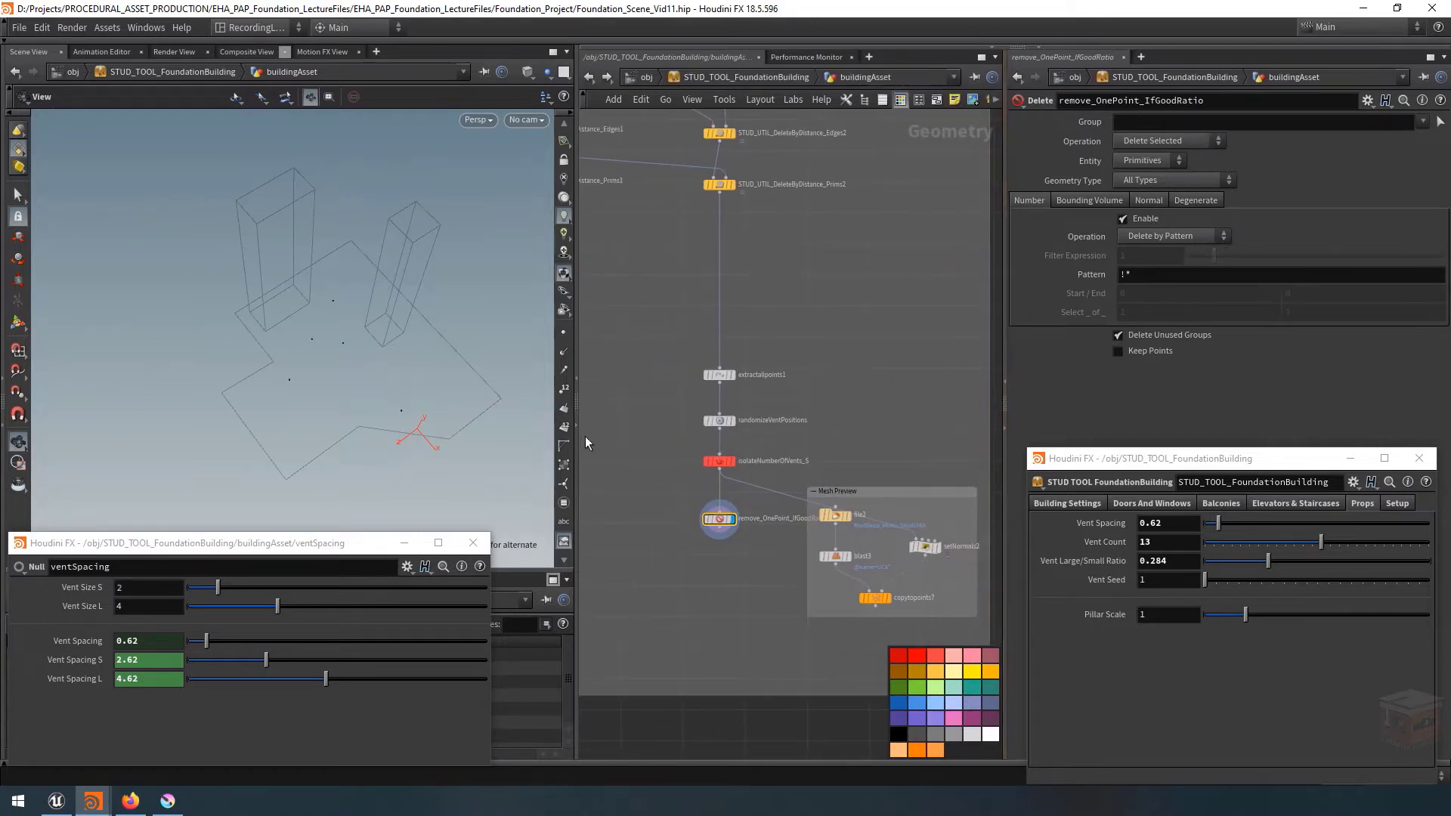
pyautogui.moveTo(576, 454); pyautogui.dragTo(522, 450)
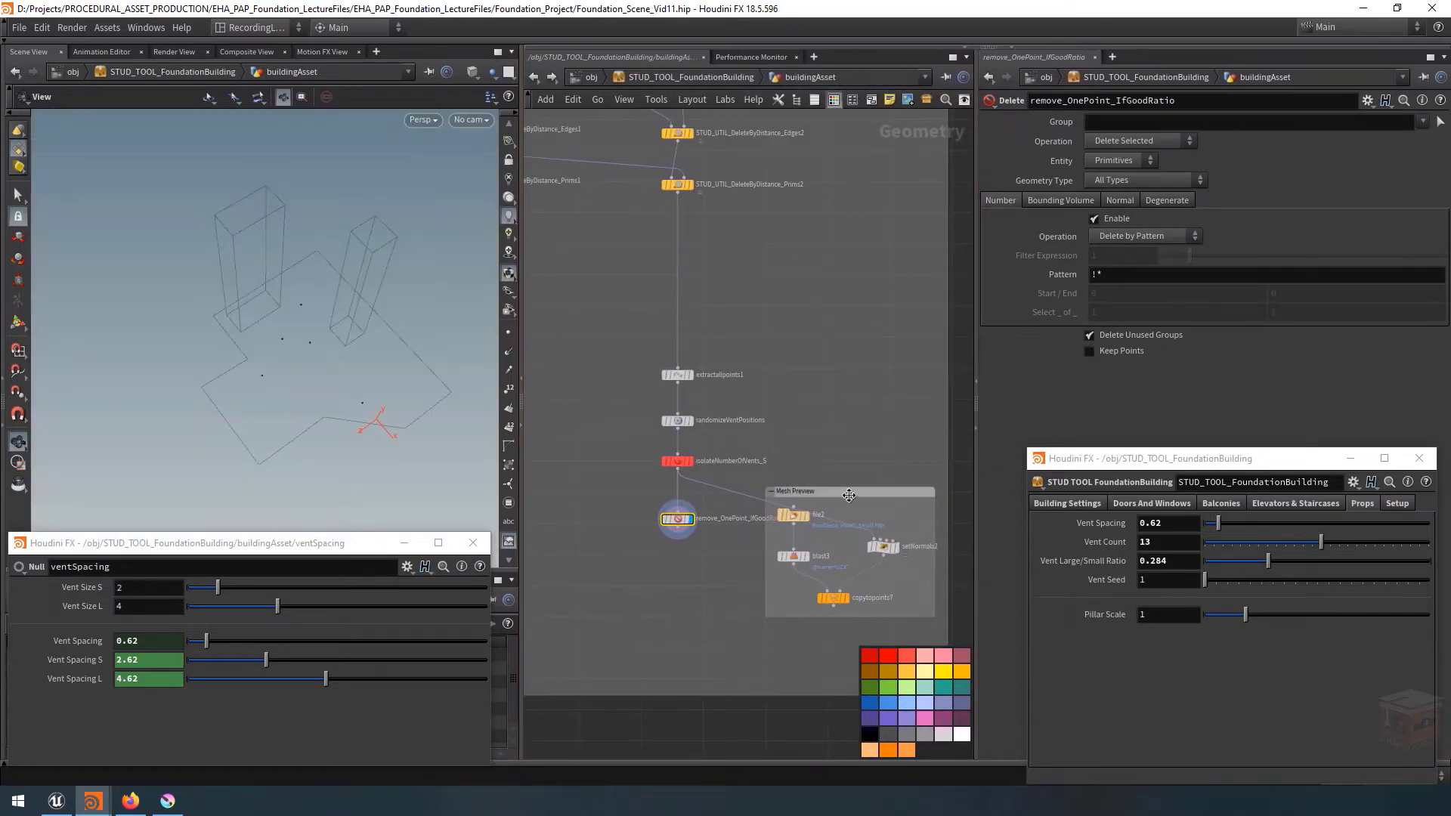
pyautogui.moveTo(840, 493); pyautogui.dragTo(889, 496)
pyautogui.scroll(3, 816, 567)
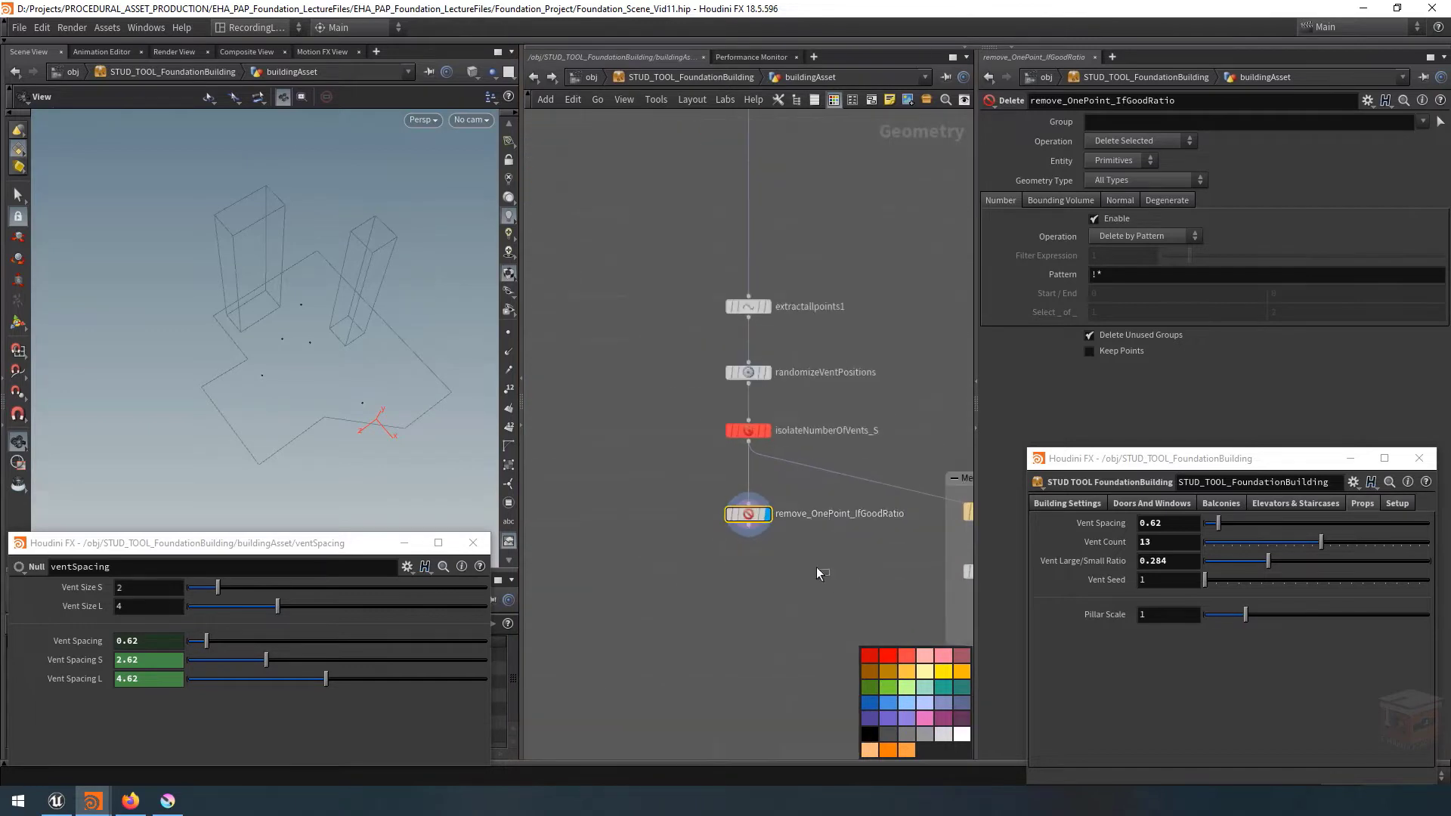
# Undo the last node shape change and give isolateNumberOfVents_S a shape that tapers to a point at both ends.
pyautogui.hotkey('ctrl', 'z')
pyautogui.hotkey('ctrl', 'z')
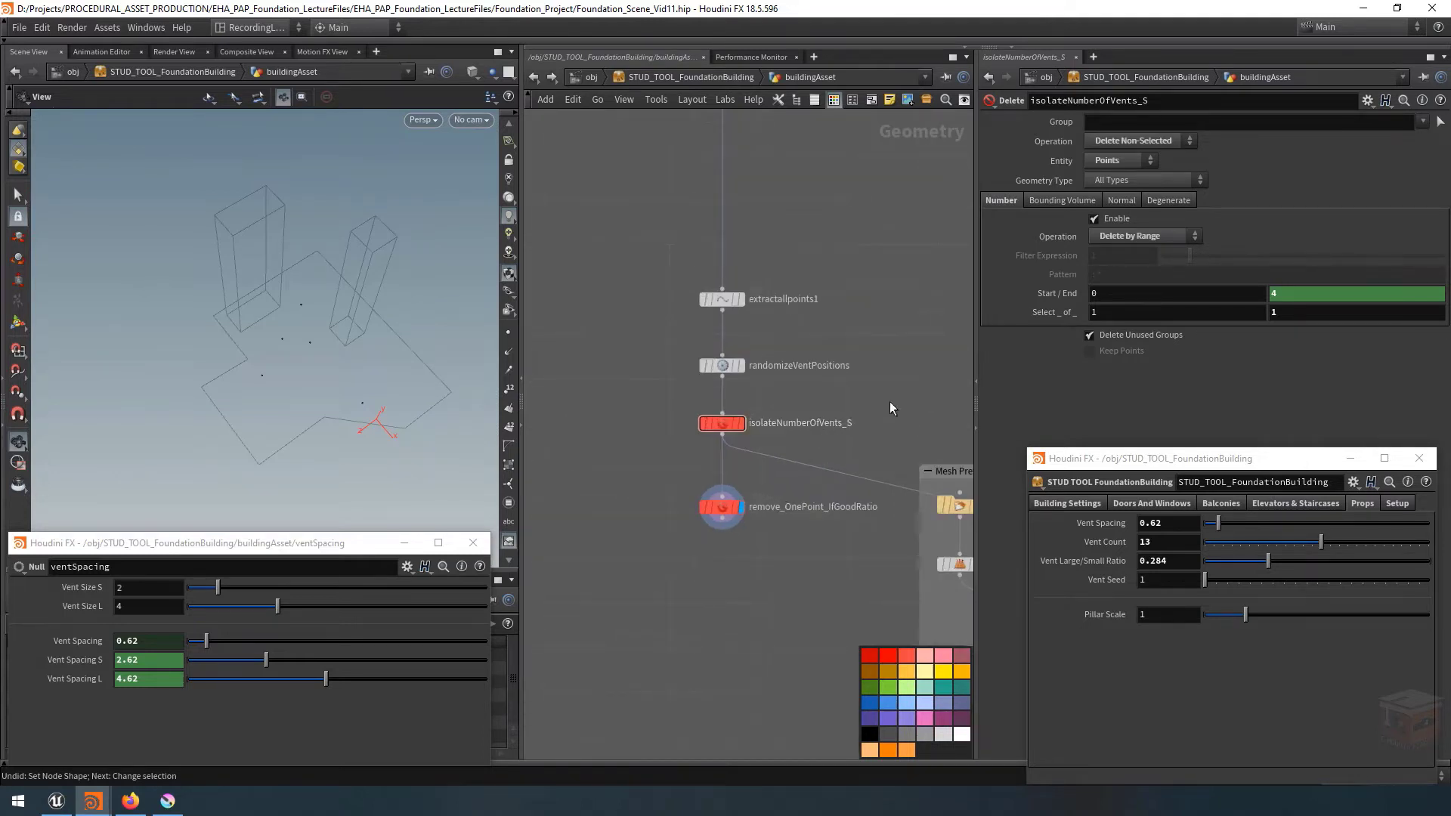
pyautogui.moveTo(875, 401); pyautogui.dragTo(671, 443)
pyautogui.moveTo(752, 440)
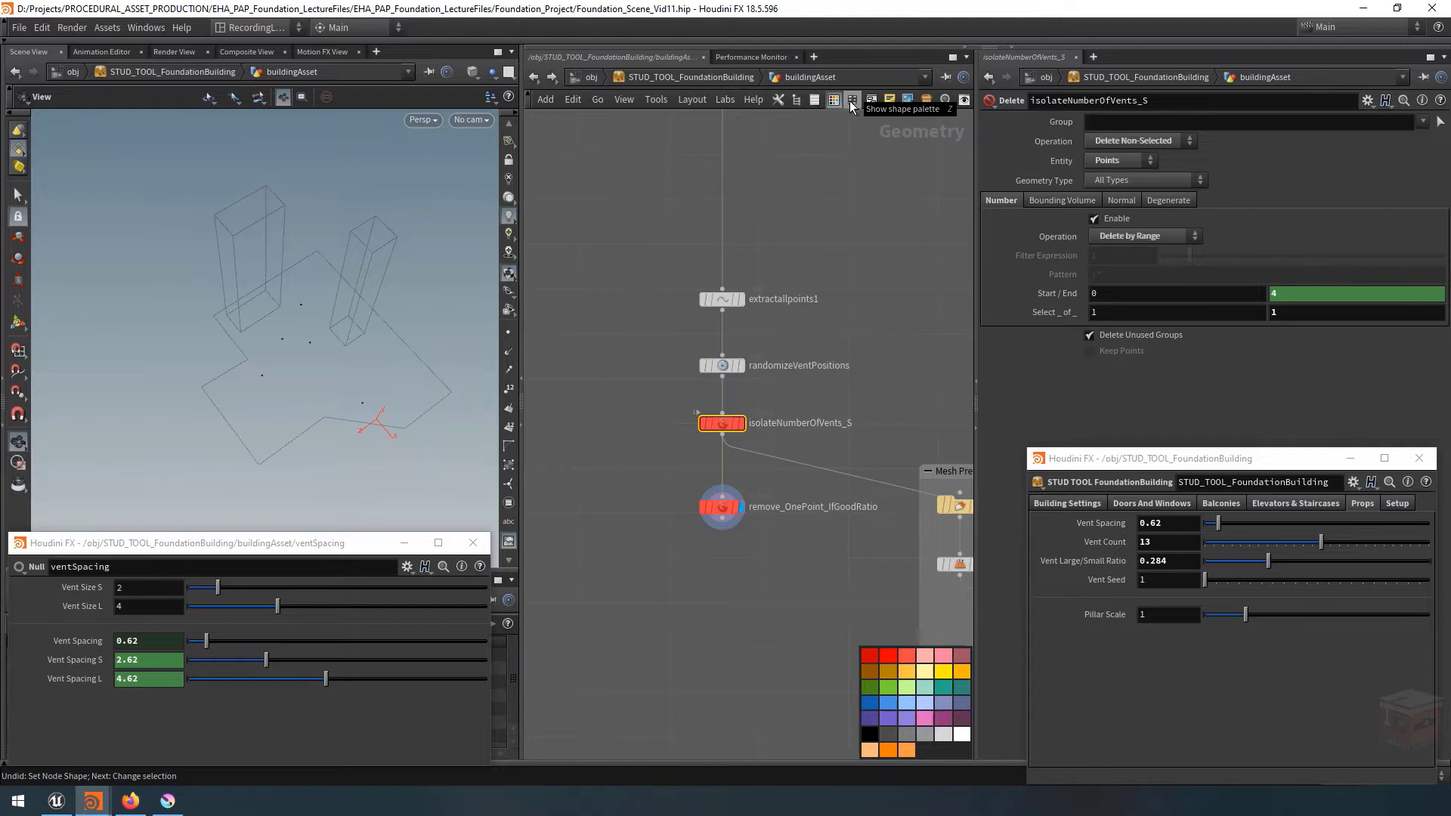
pyautogui.press('z')
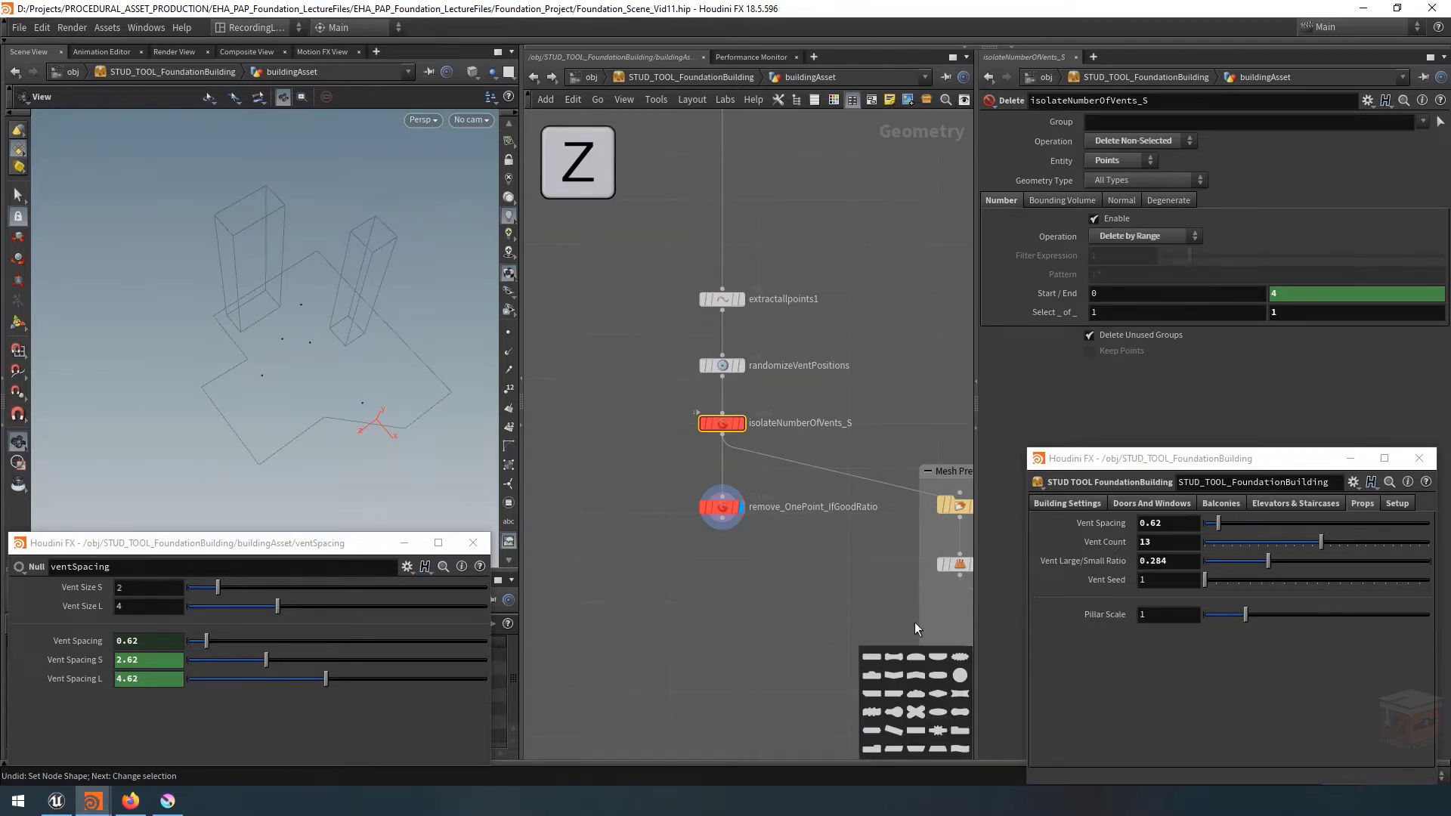
pyautogui.click(941, 700)
# Give remove_OnePoint_IfGoodRatio a downward-bent bar shape and switch from the shape palette back to the color palette.
pyautogui.moveTo(872, 579); pyautogui.dragTo(683, 482)
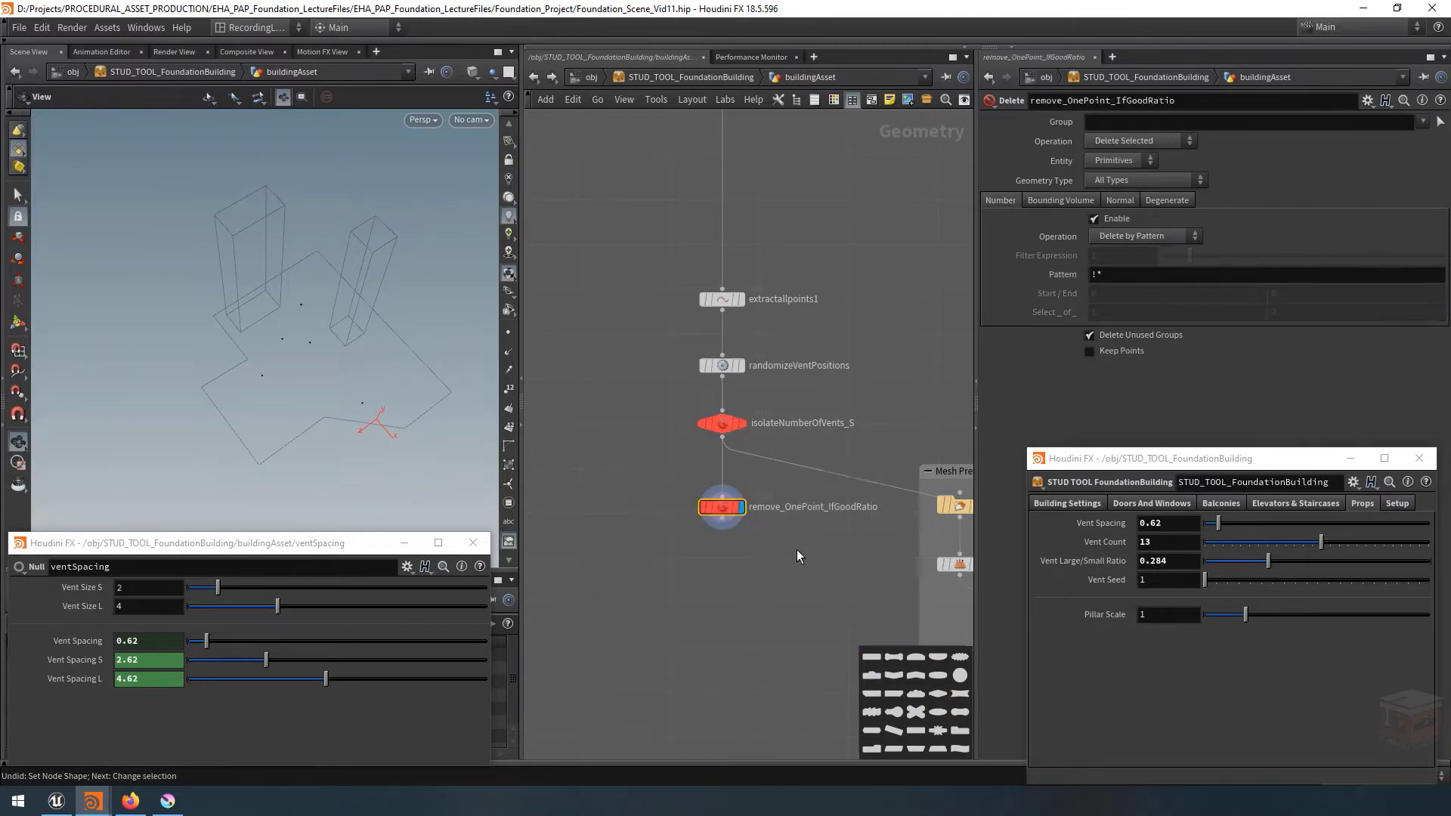
pyautogui.click(894, 676)
pyautogui.scroll(-4, 772, 584)
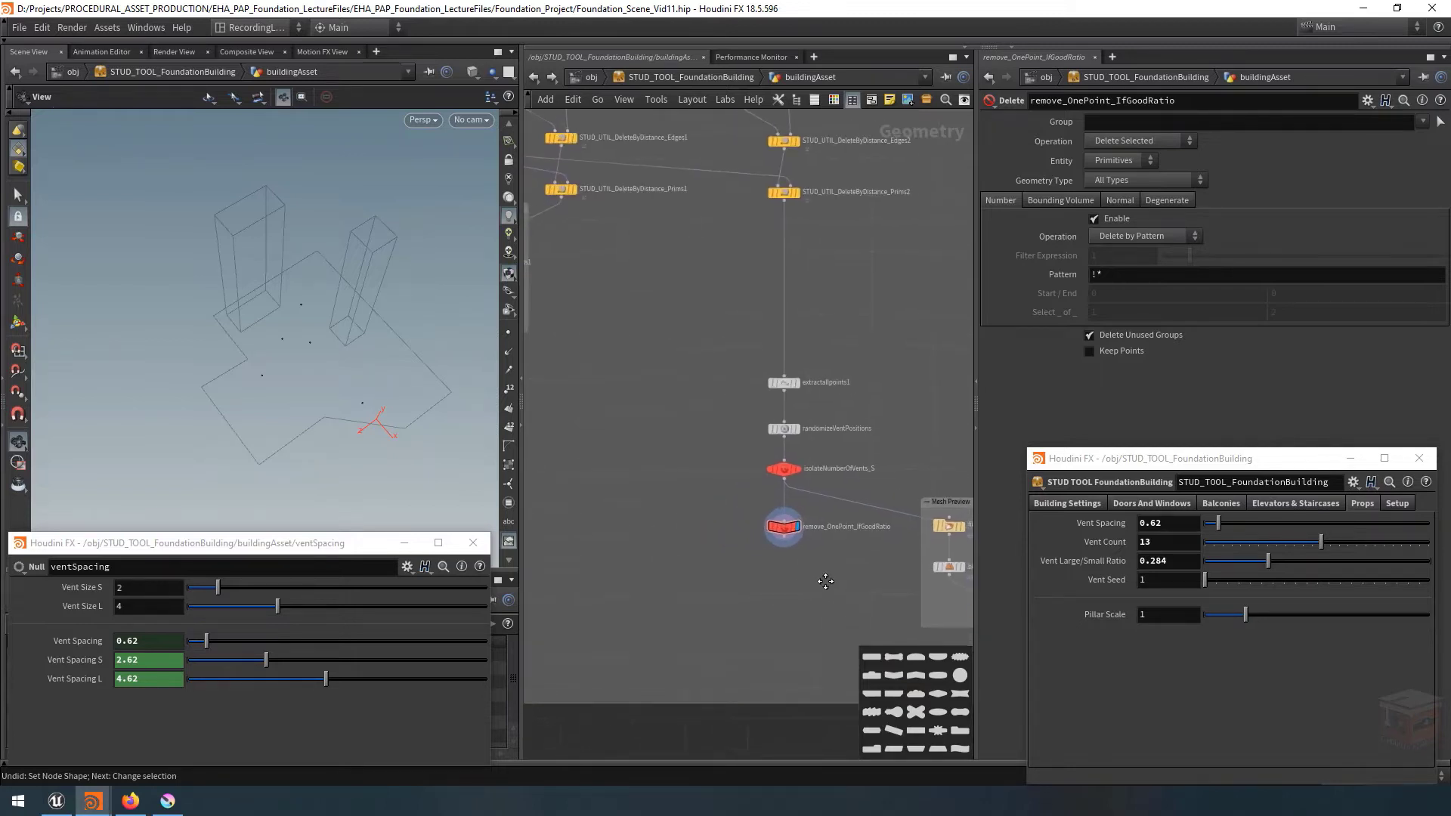
pyautogui.click(853, 99)
pyautogui.click(834, 99)
pyautogui.scroll(2, 804, 581)
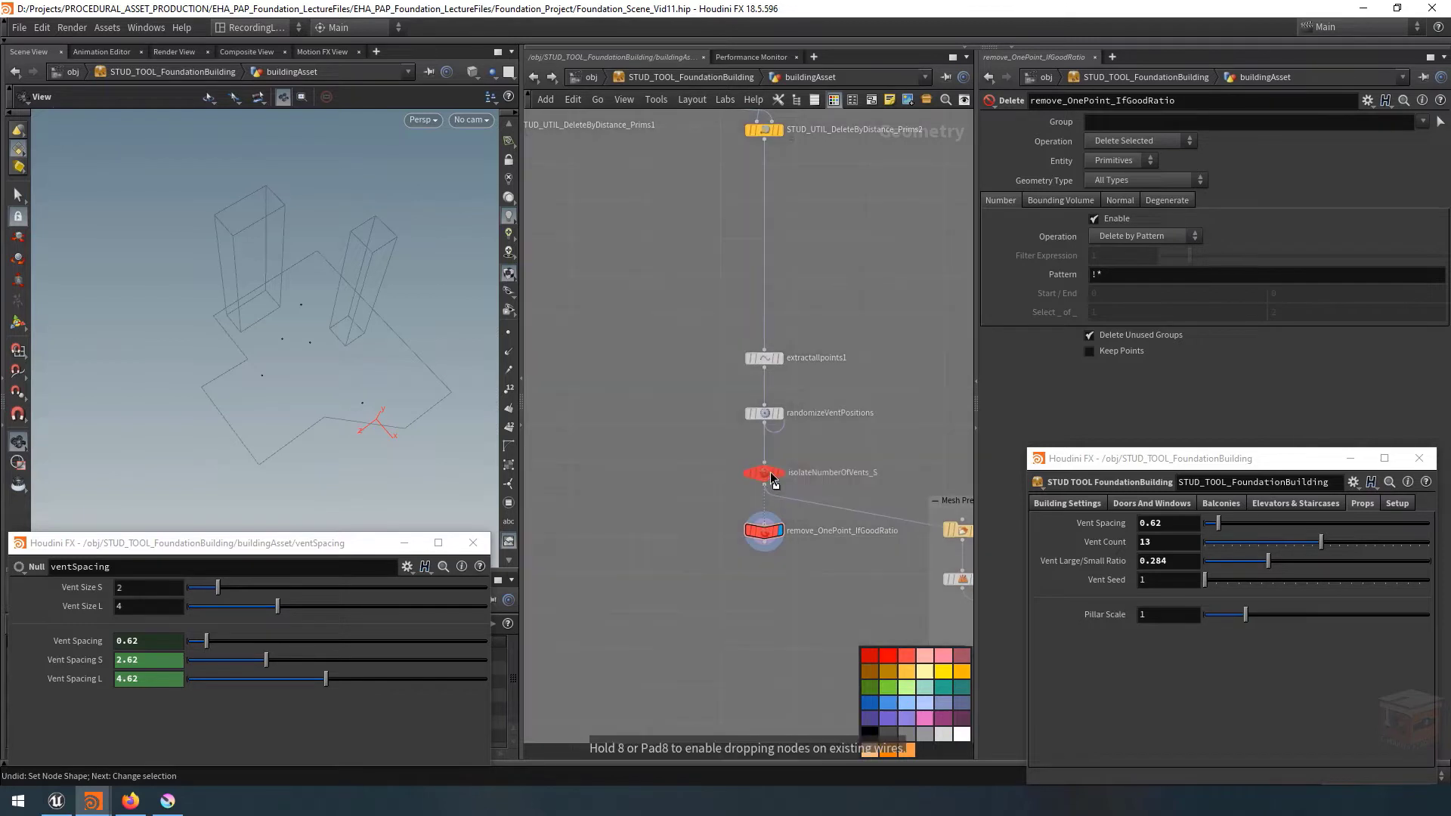
pyautogui.scroll(1, 770, 585)
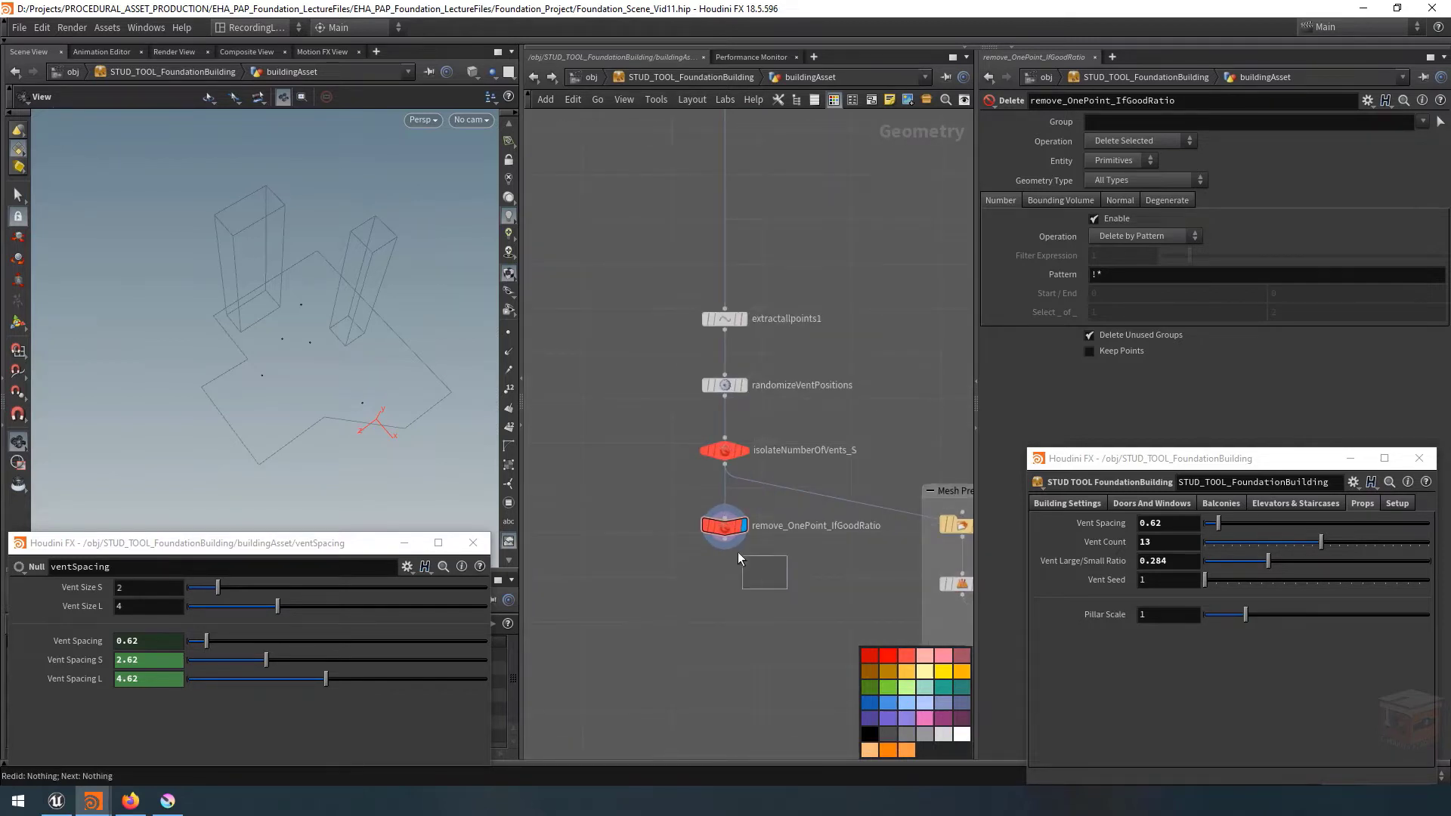
# Set remove_OnePoint_IfGoodRatio to Entity Points with Pattern 0, and compare its displayed result with isolateNumberOfVents_S.
pyautogui.click(736, 529)
pyautogui.scroll(-2, 759, 574)
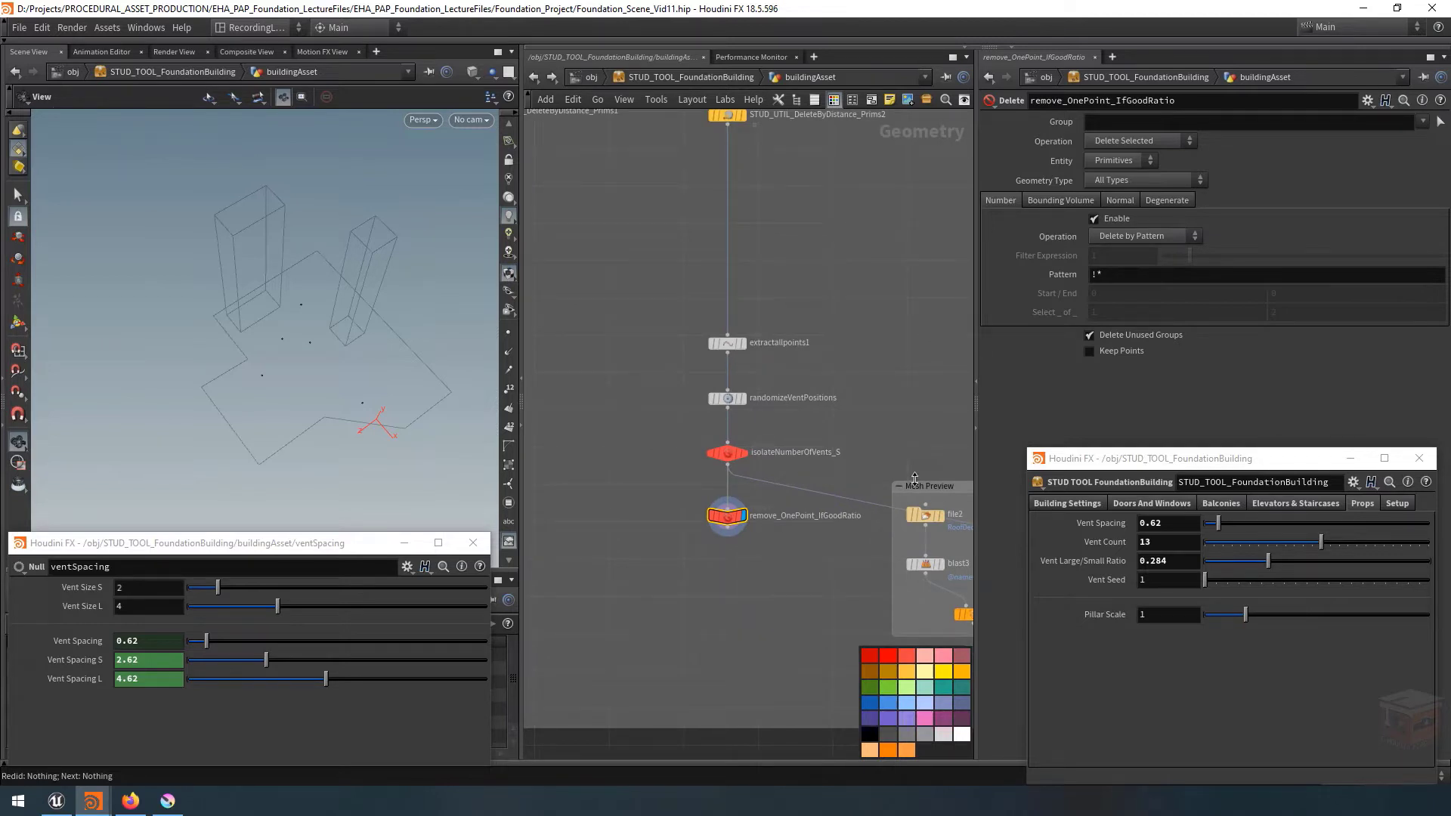
pyautogui.click(1115, 161)
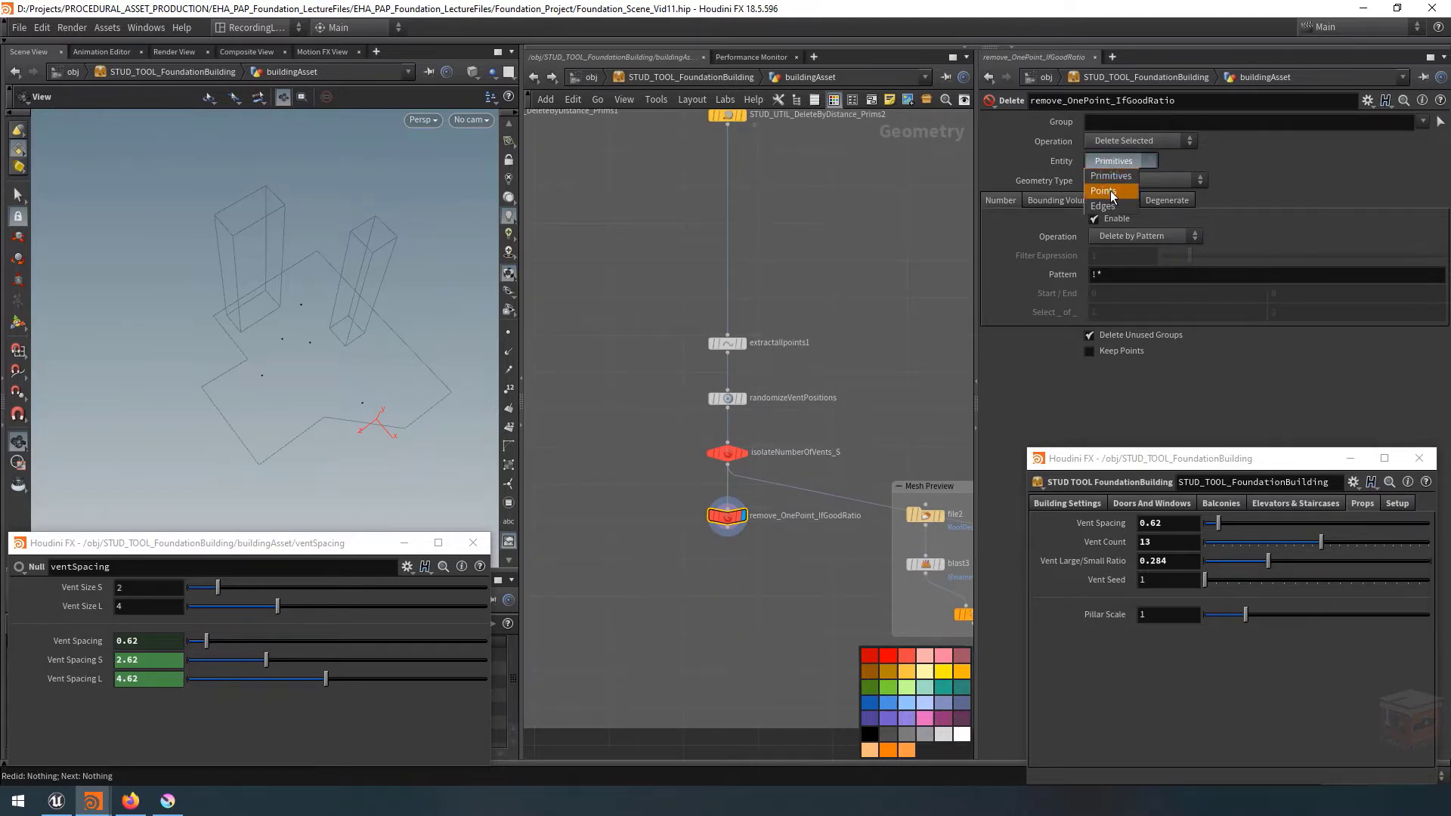
pyautogui.click(1109, 191)
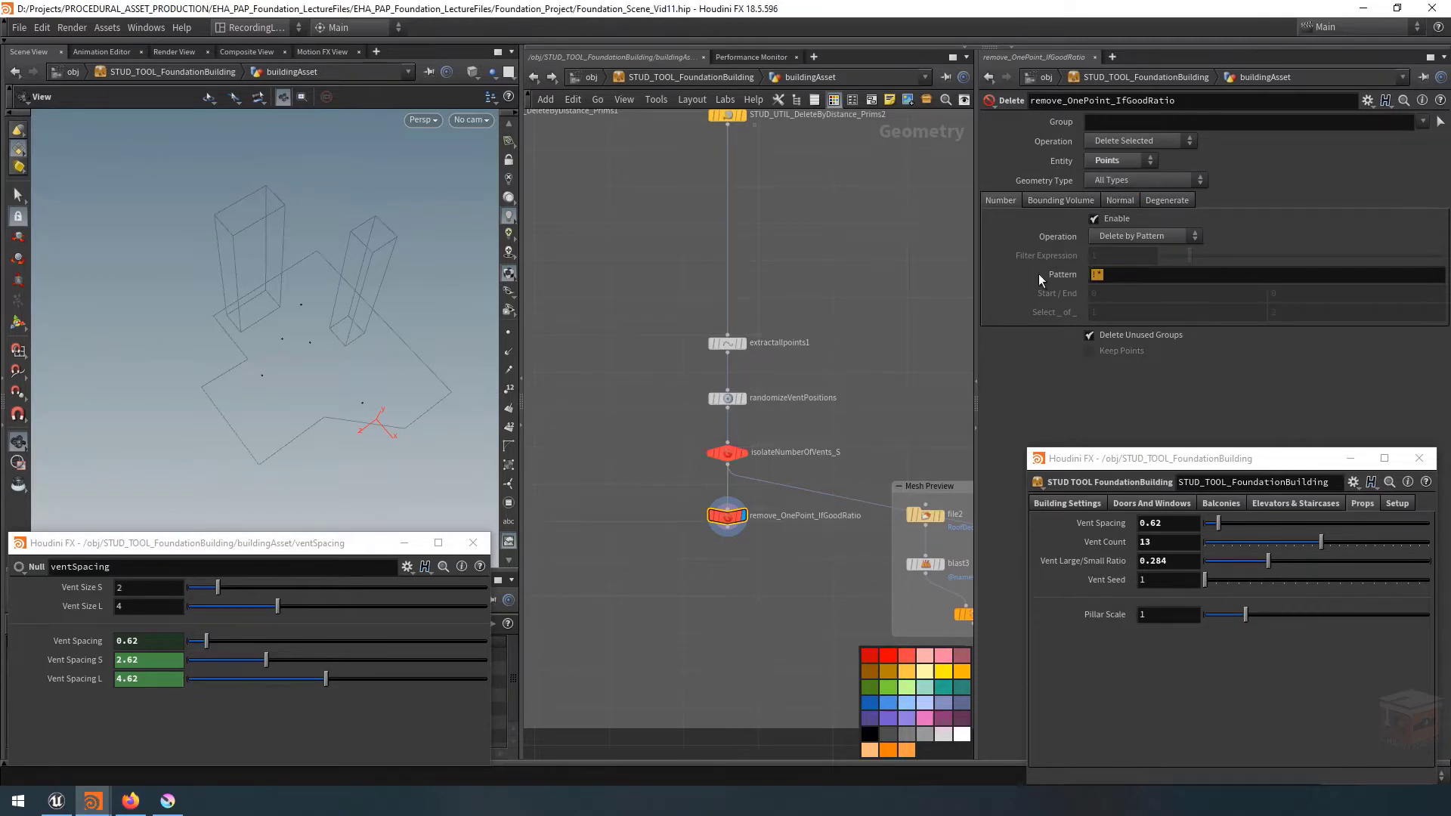
pyautogui.write('0')
pyautogui.press('Return')
pyautogui.click(746, 455)
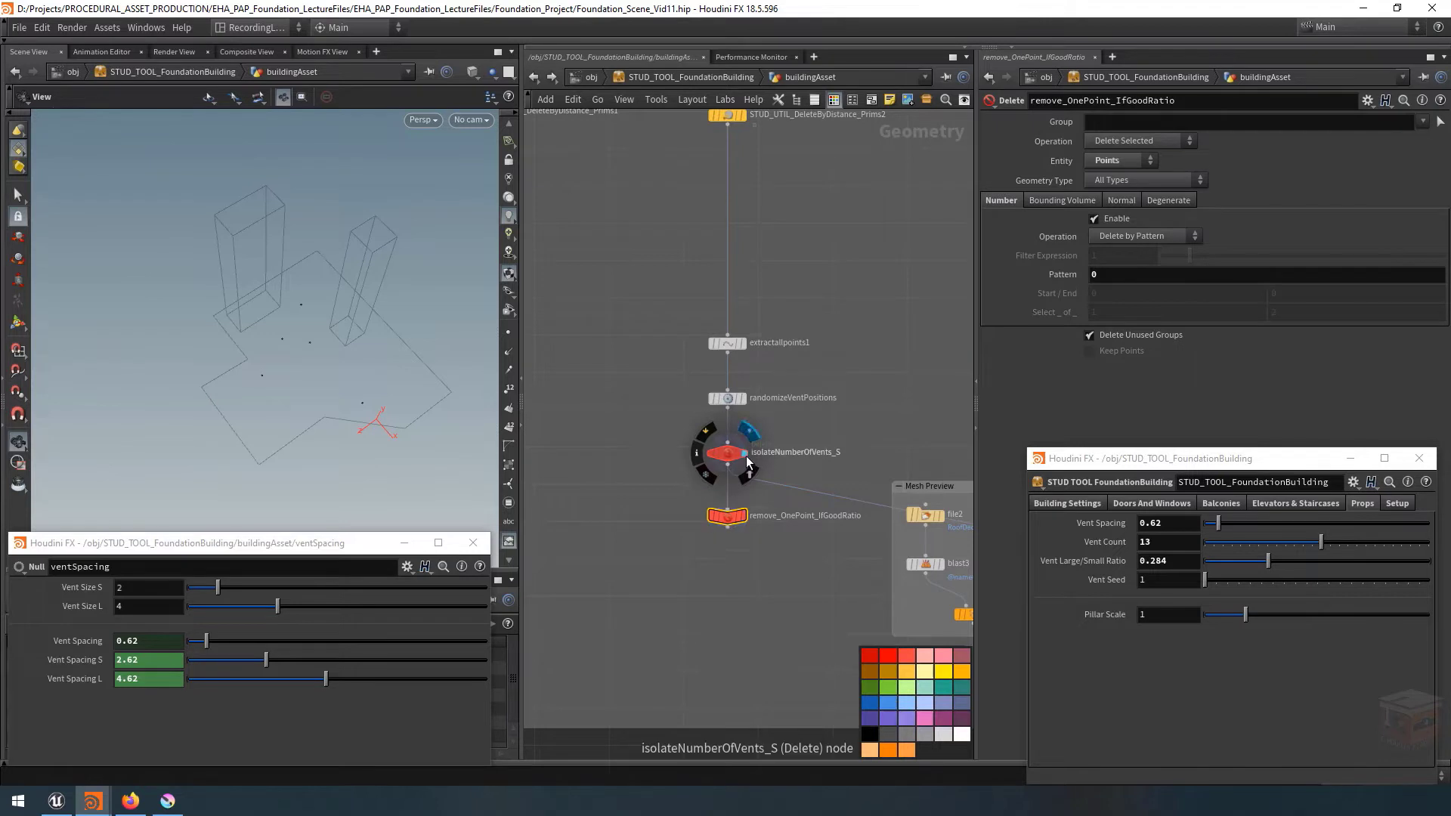
pyautogui.click(744, 515)
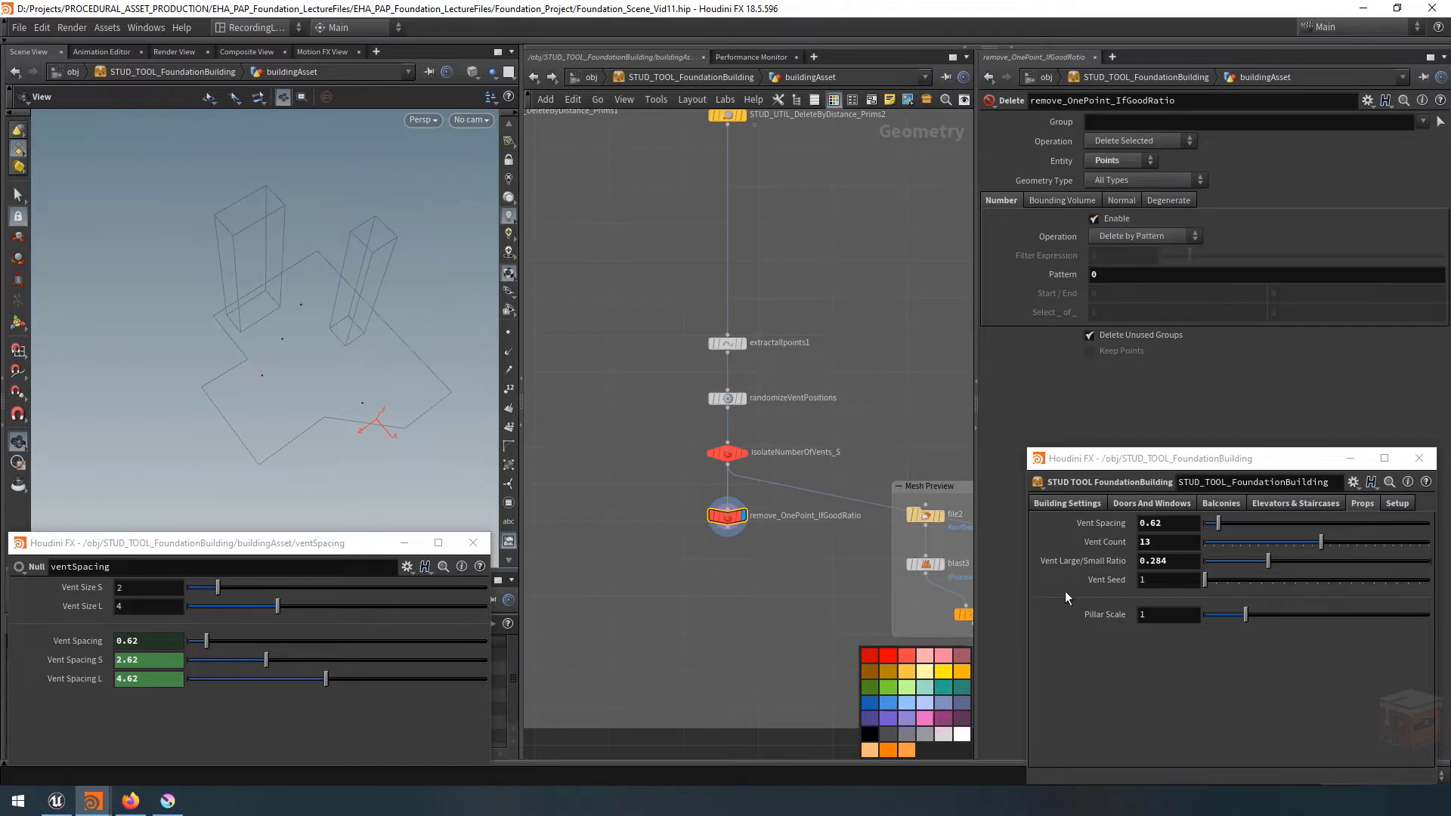
# Start an if expression on the Enable parameter of remove_OnePoint_IfGoodRatio, with ch("../../ventRatio") as its channel reference.
pyautogui.rightClick(1096, 219)
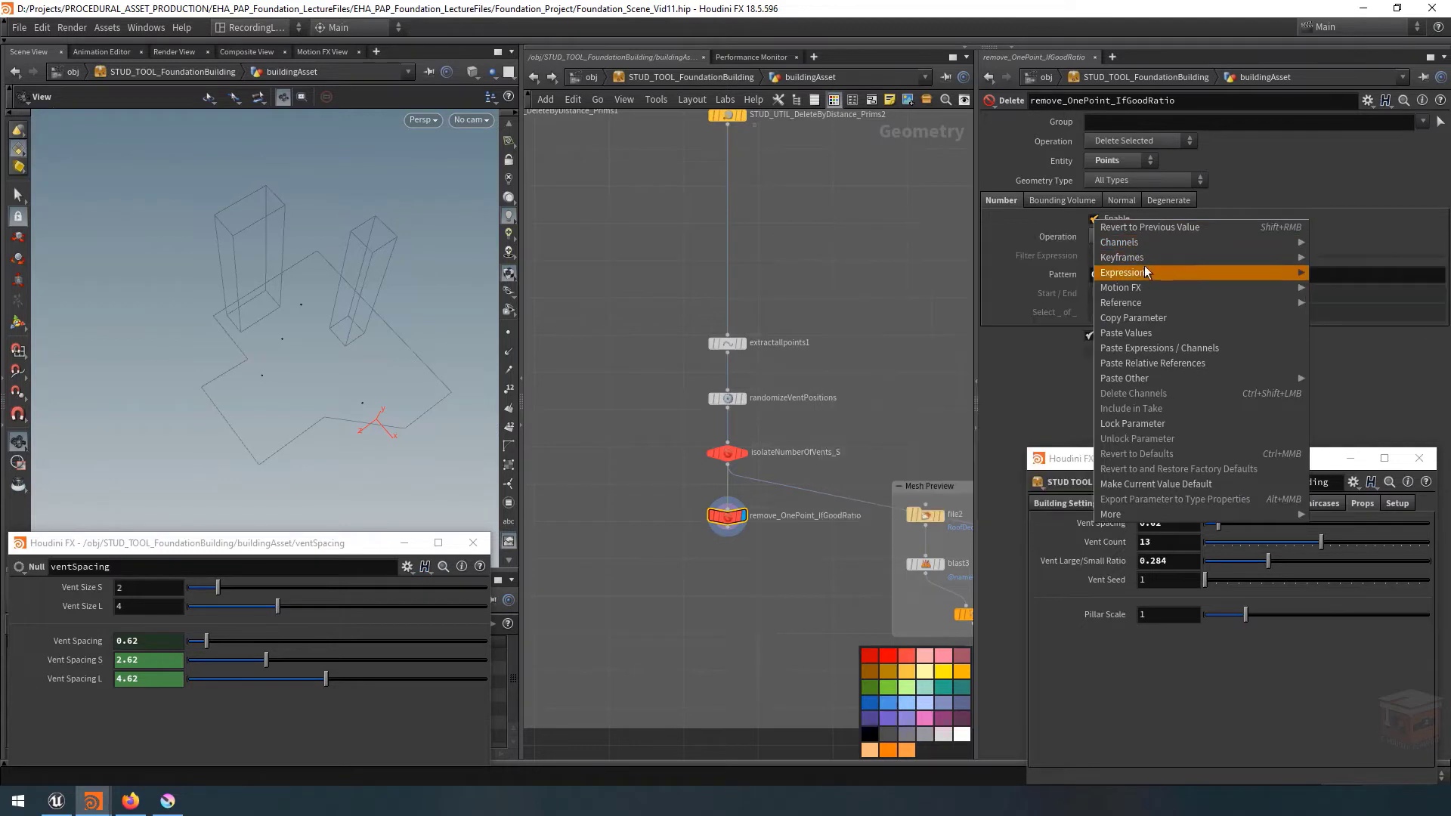
pyautogui.moveTo(1139, 274)
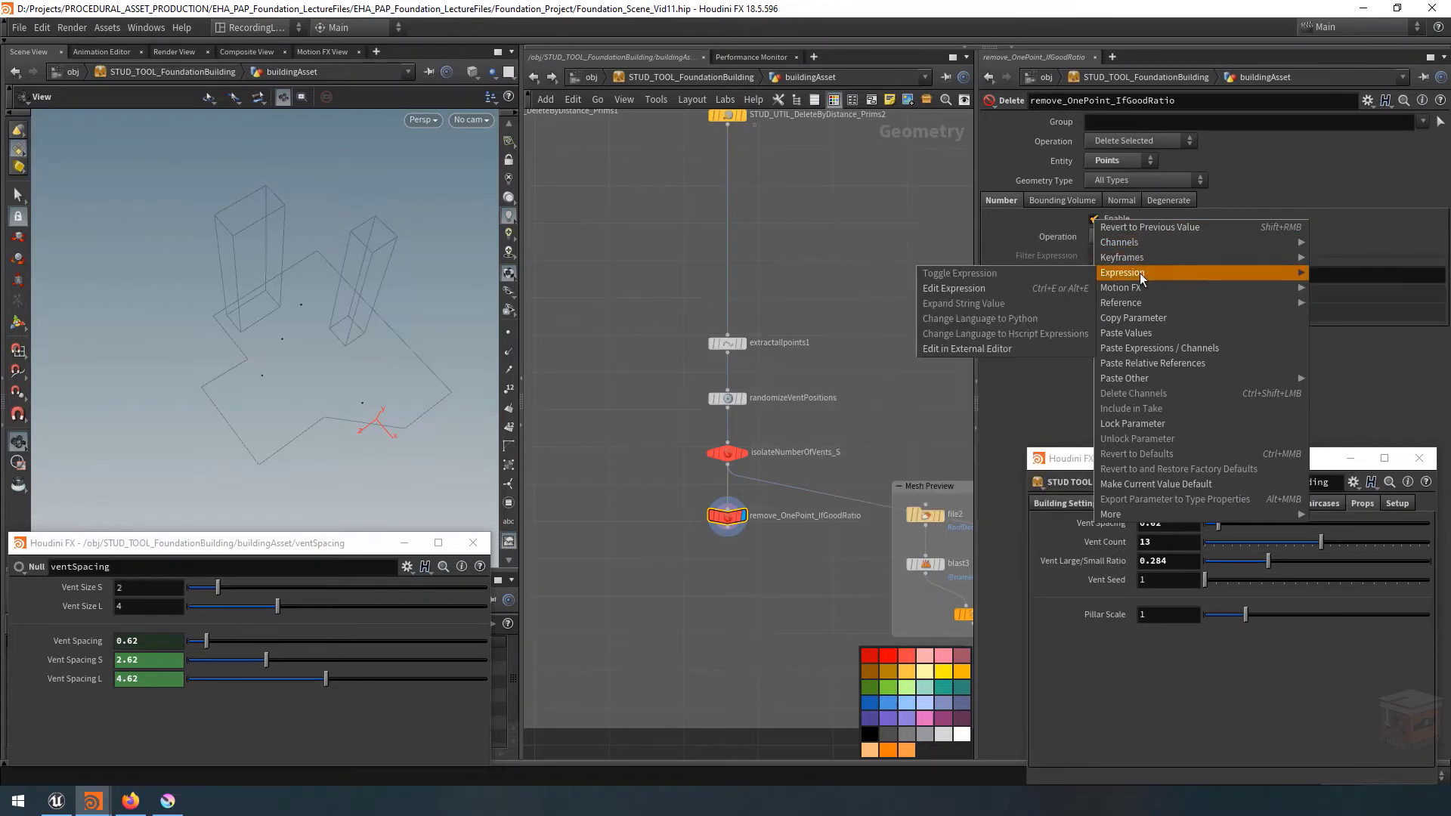
pyautogui.click(989, 291)
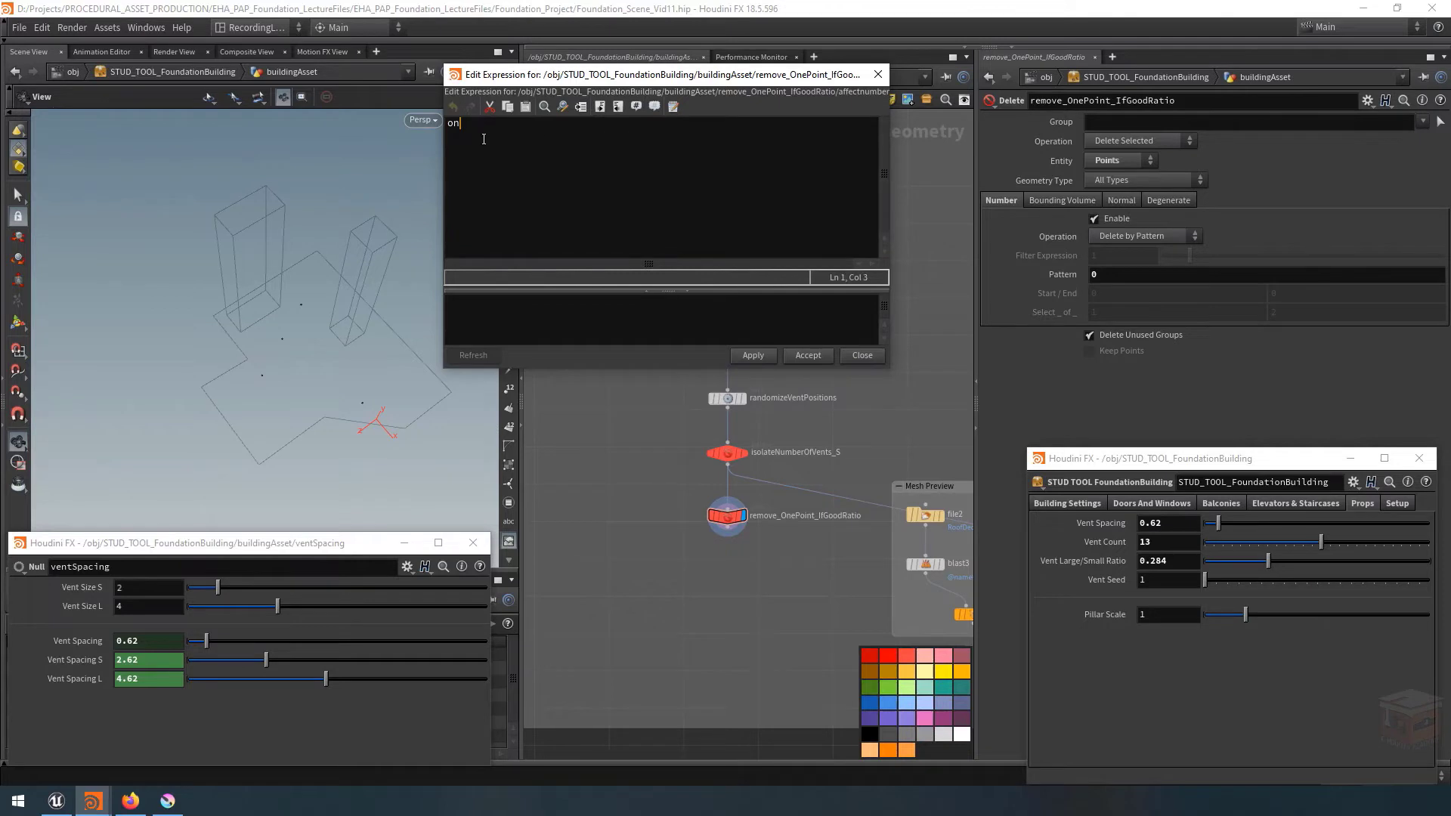
pyautogui.hotkey('ctrl', 'a')
pyautogui.write('if')
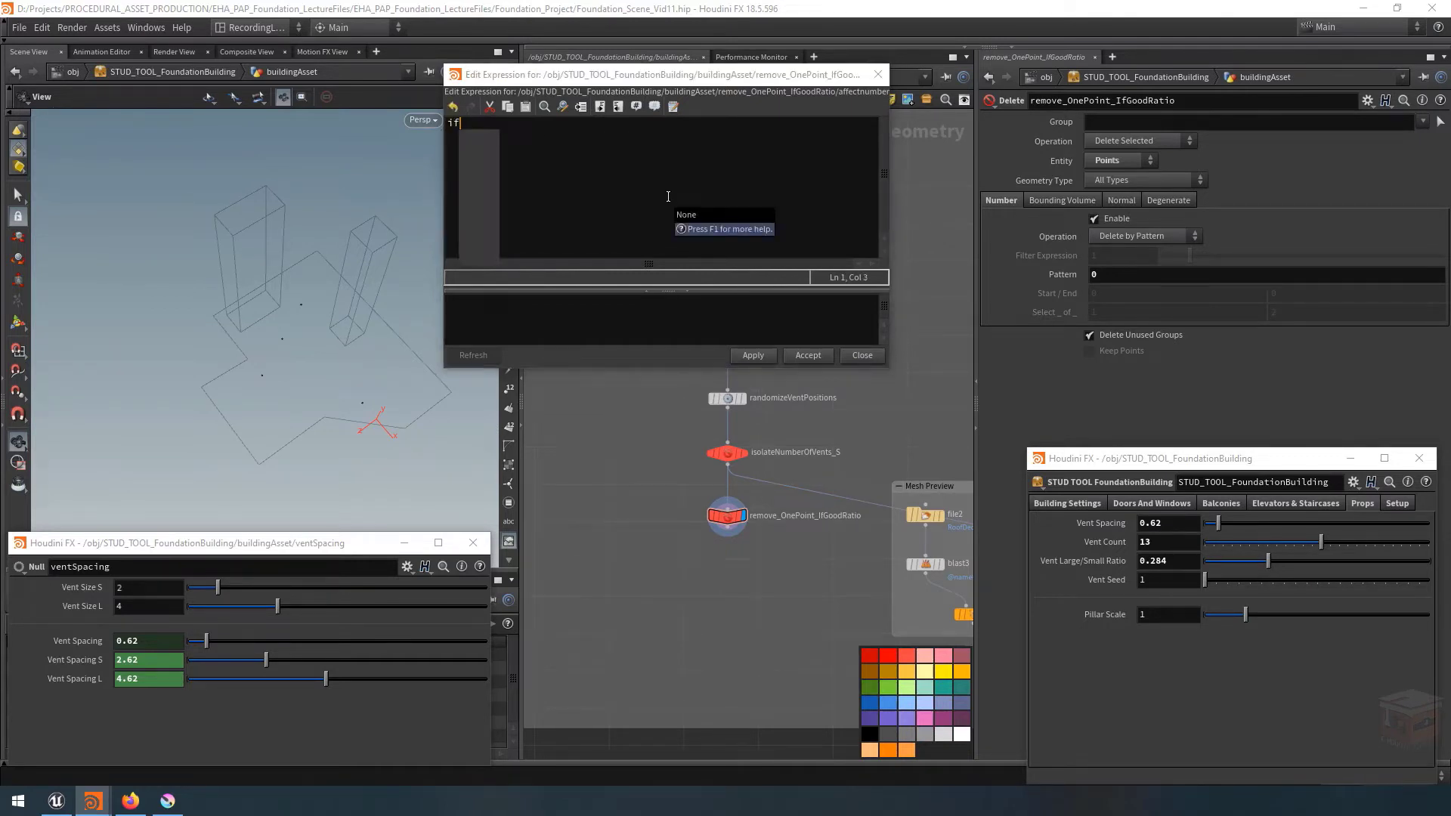
pyautogui.write('( ')
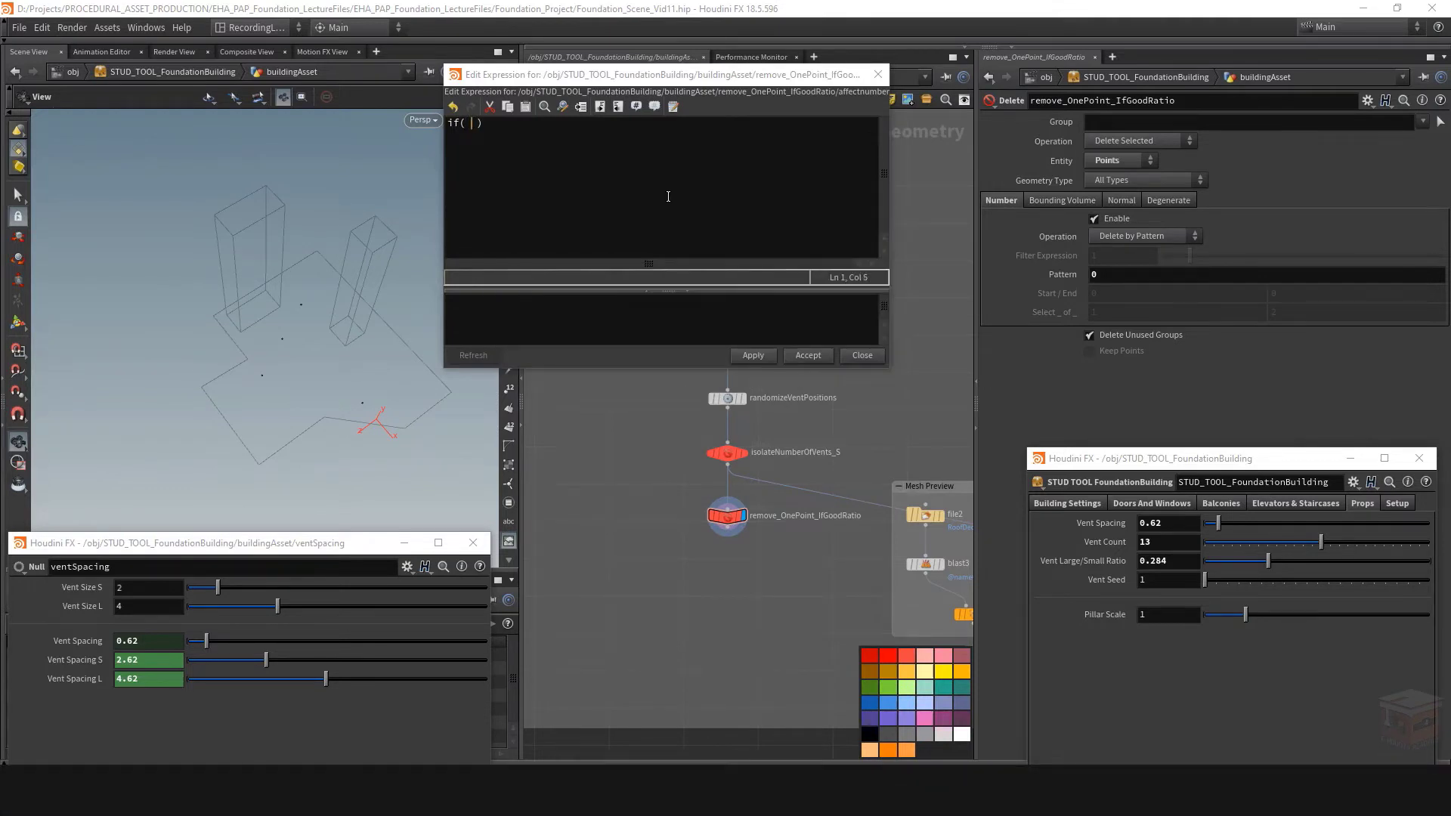
pyautogui.write('ch(')
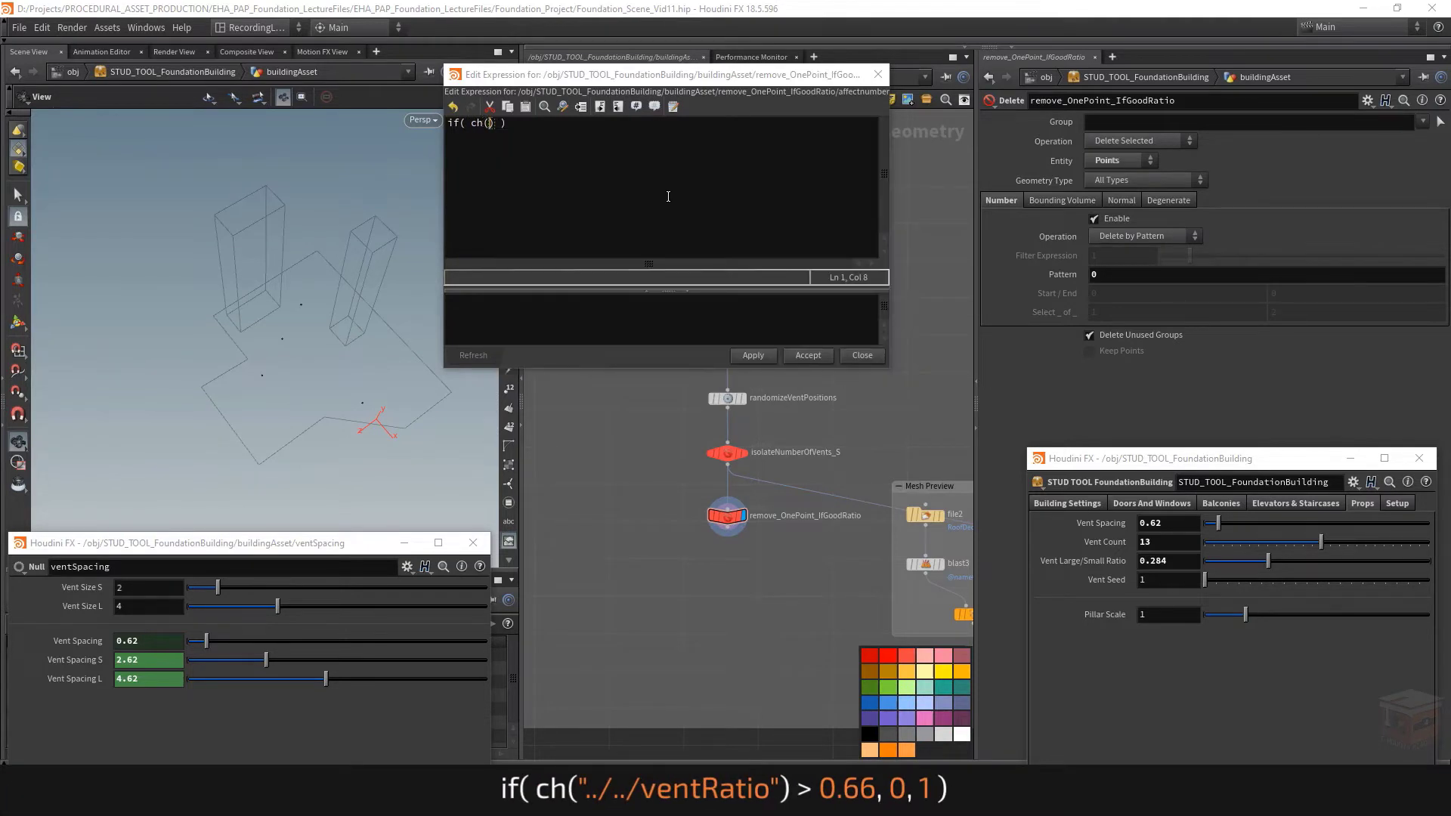
pyautogui.write('"../')
pyautogui.write('../ventRat')
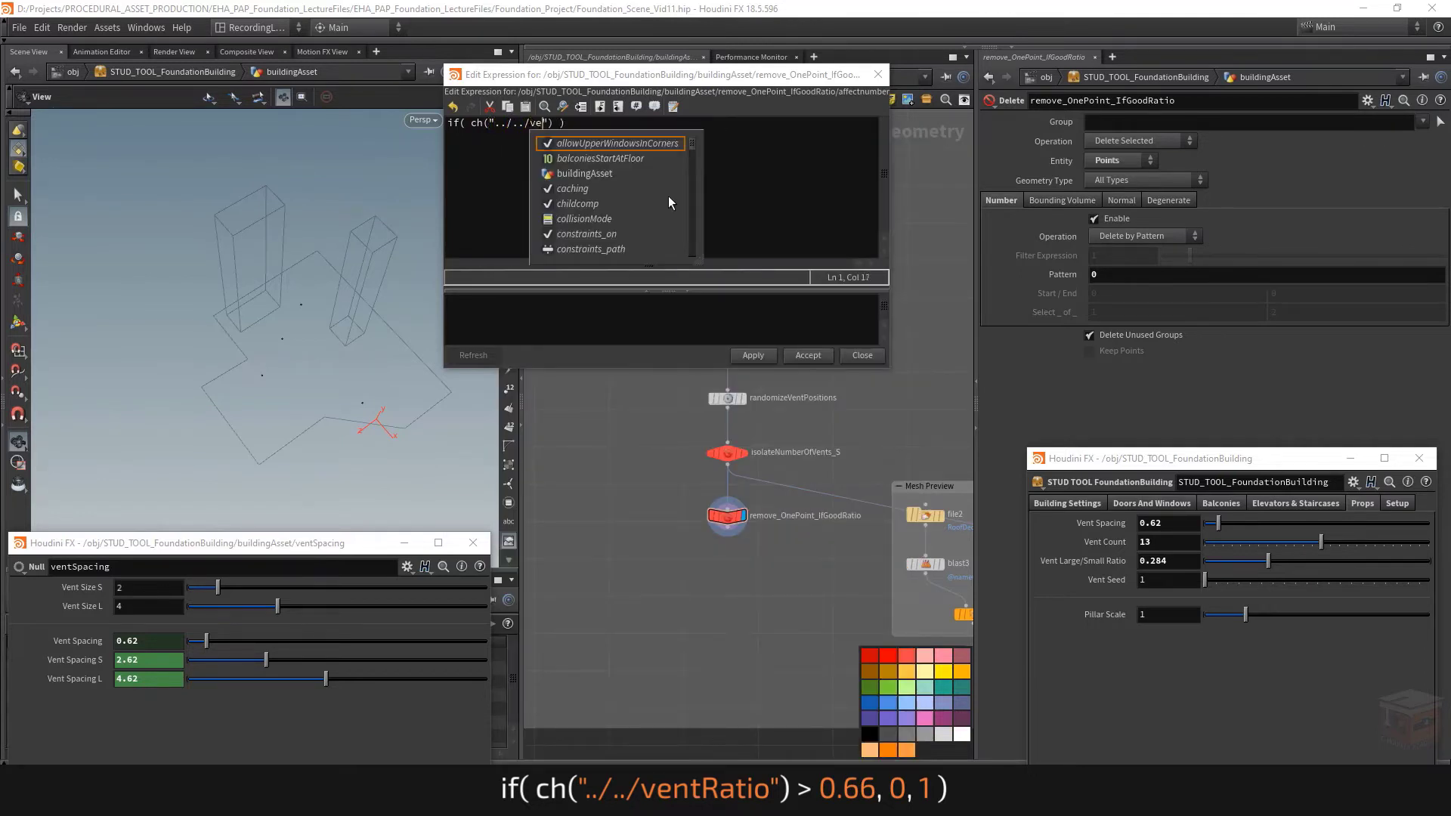
pyautogui.write('io')
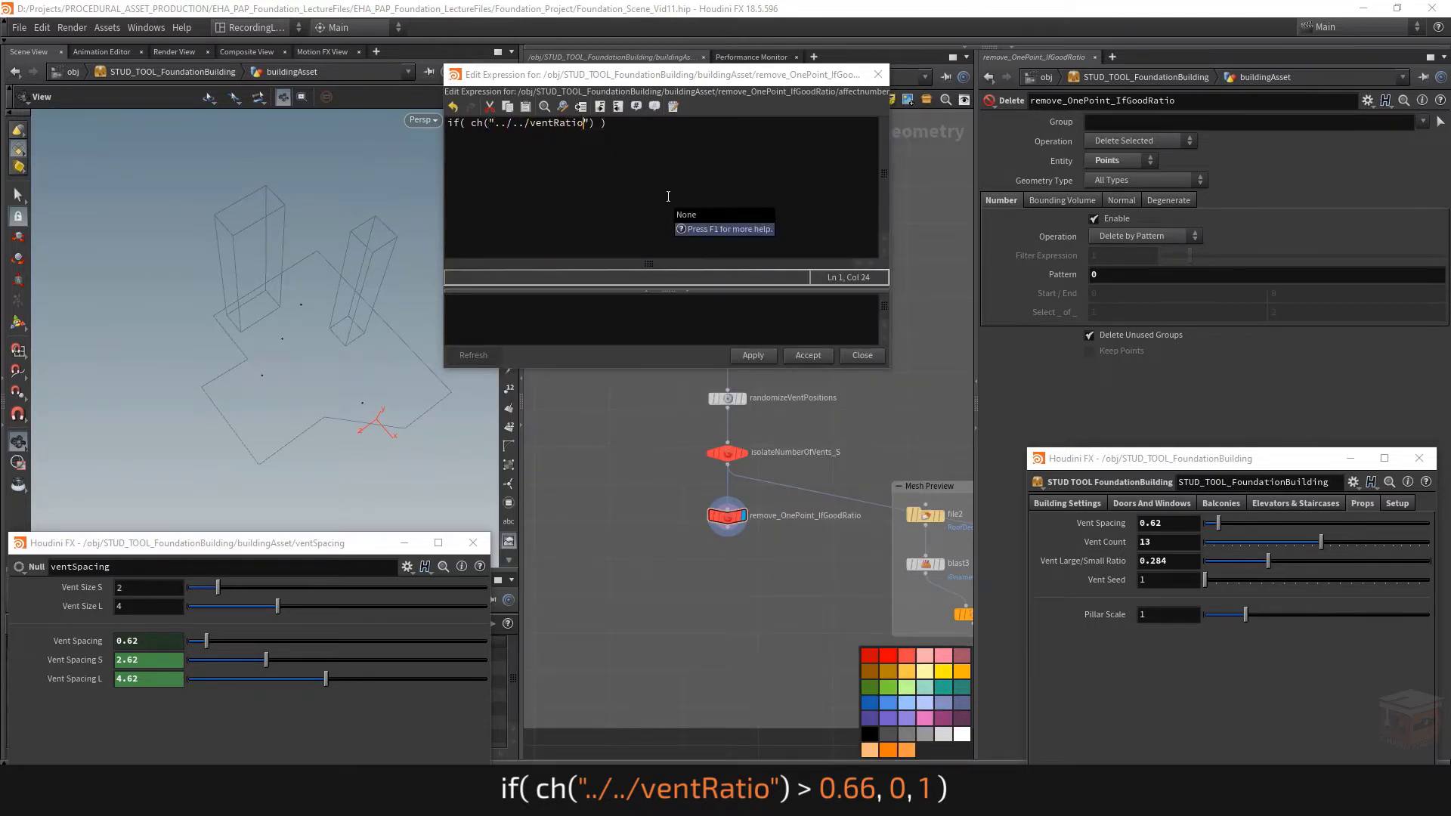
pyautogui.press('BackSpace')
pyautogui.press('BackSpace')
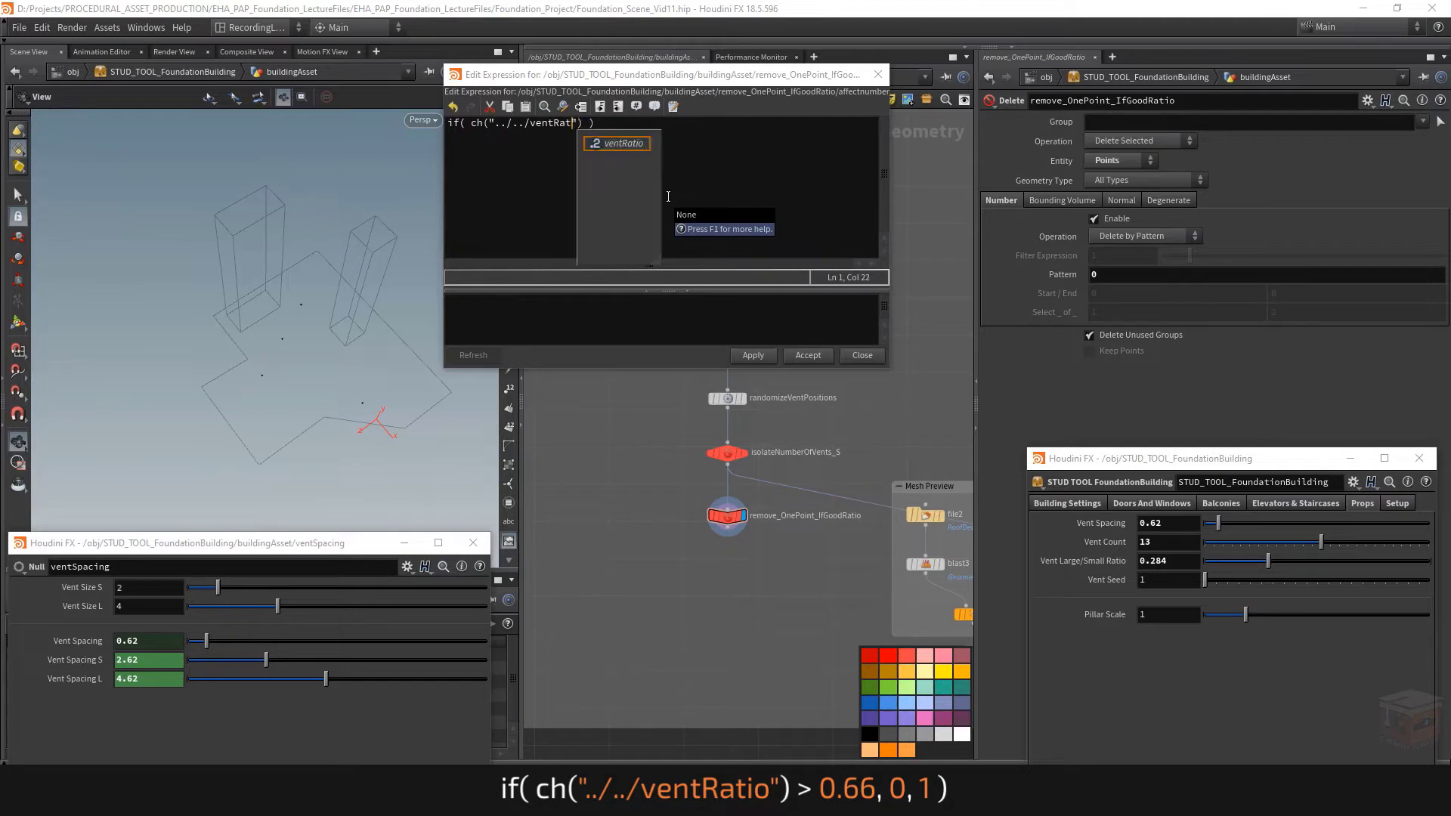
pyautogui.press('Down')
pyautogui.press('Return')
pyautogui.press('Right')
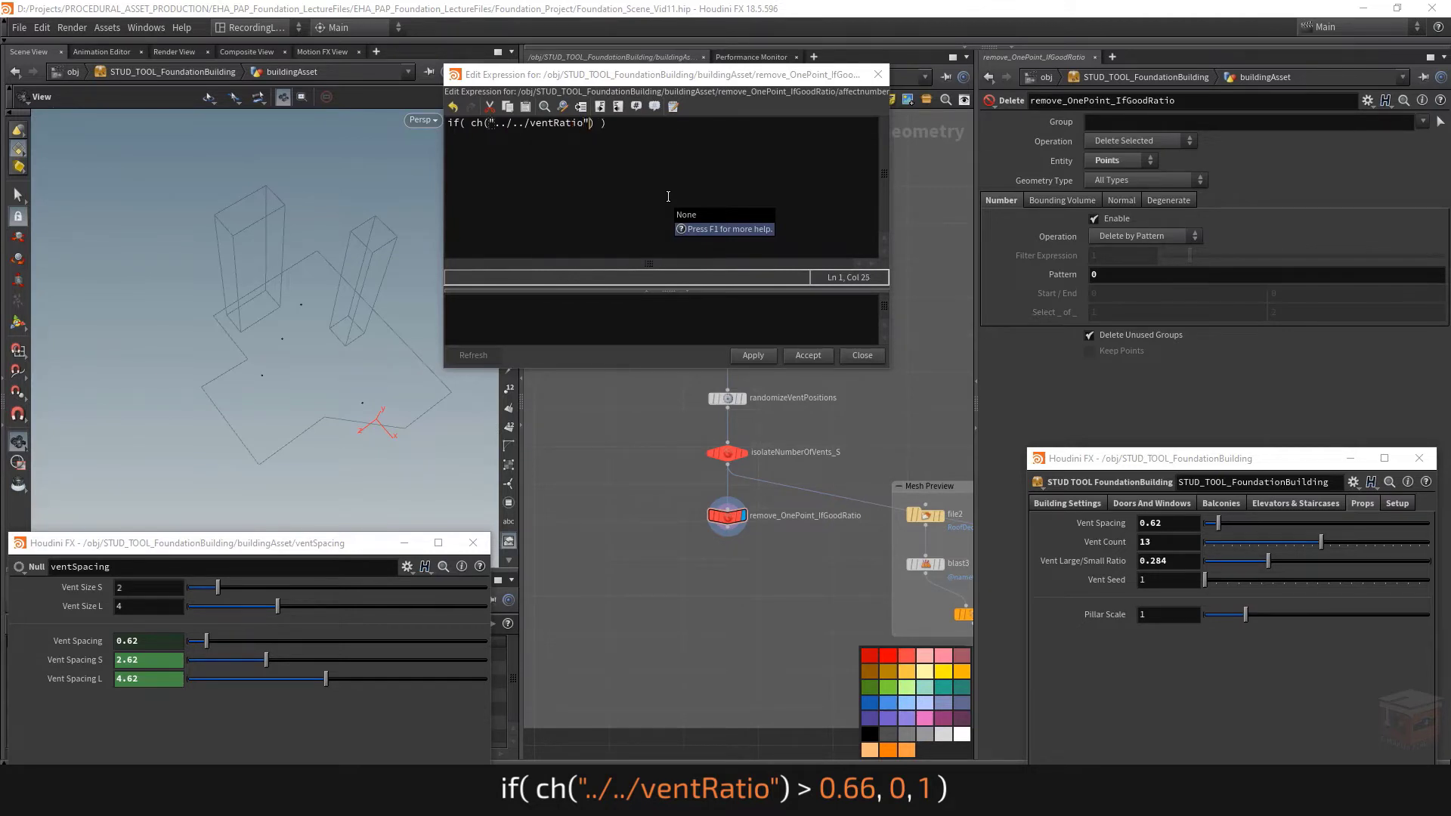
# Complete the Enable expression as if( ch("../../ventRatio") > 0.66, 0, 1 ), apply it and close the expression editor.
pyautogui.press('F1')
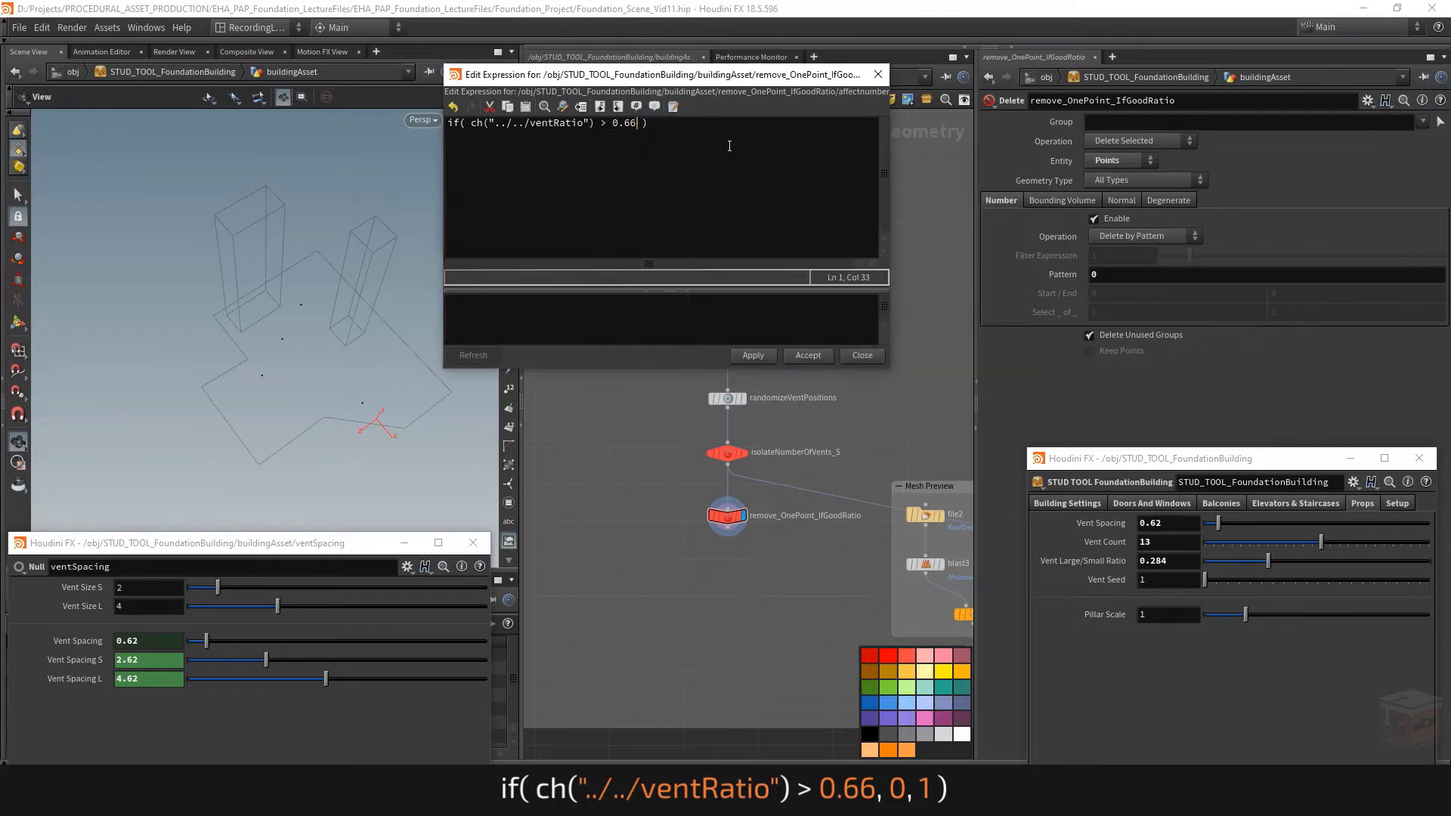
pyautogui.write(', 0')
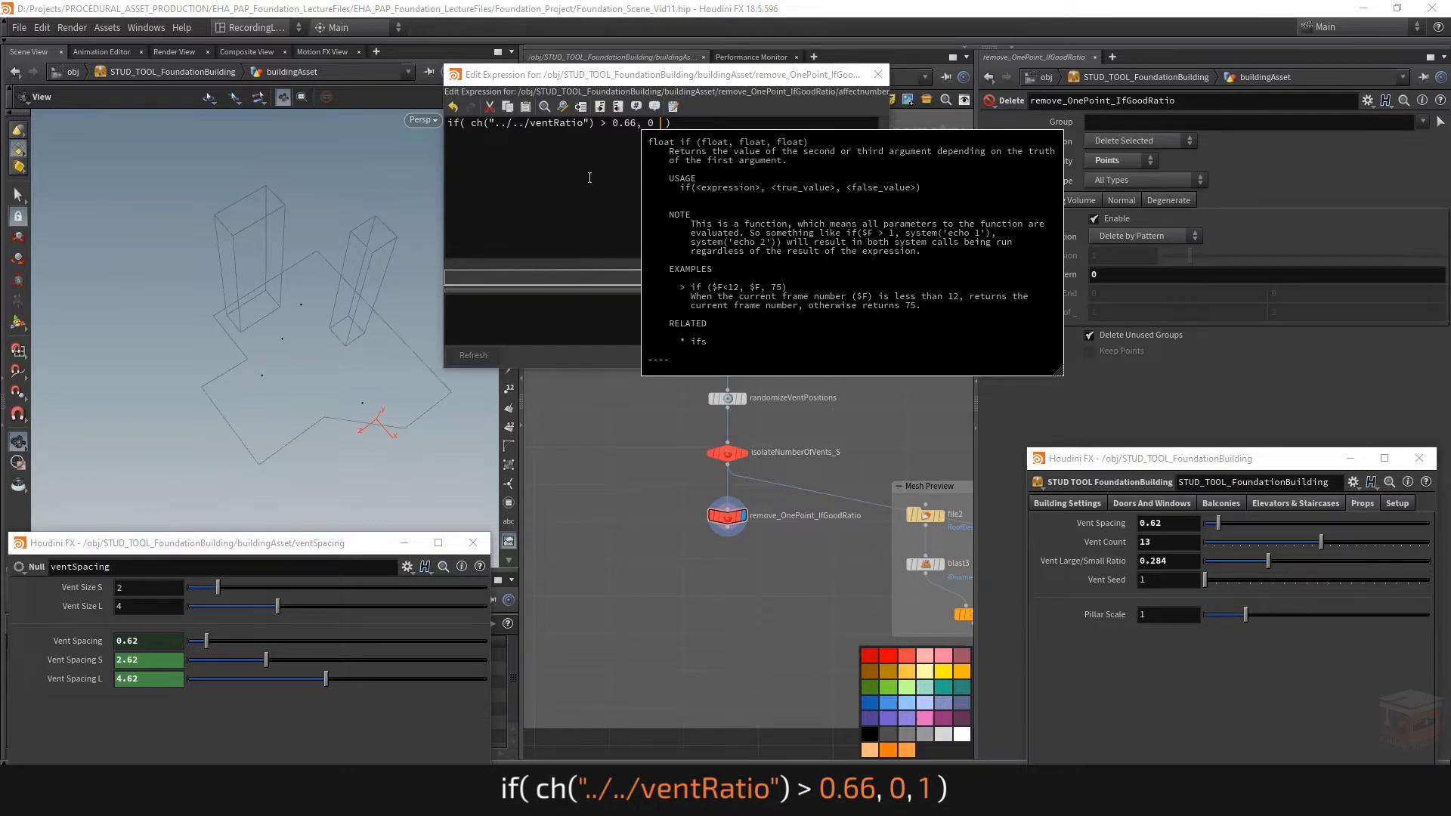
pyautogui.write(' , 1')
pyautogui.click(587, 123)
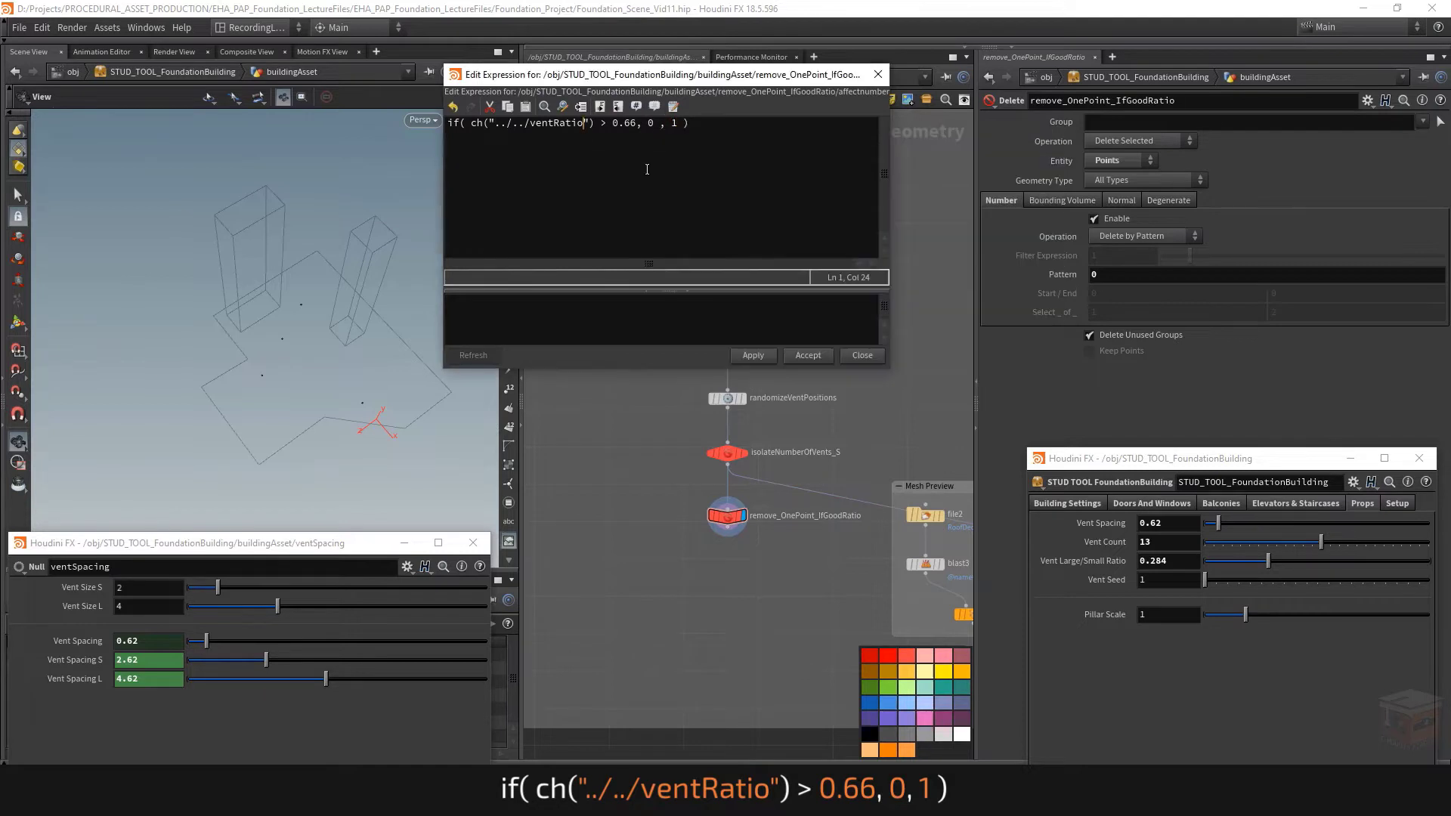
pyautogui.click(654, 122)
pyautogui.press('BackSpace')
pyautogui.click(693, 236)
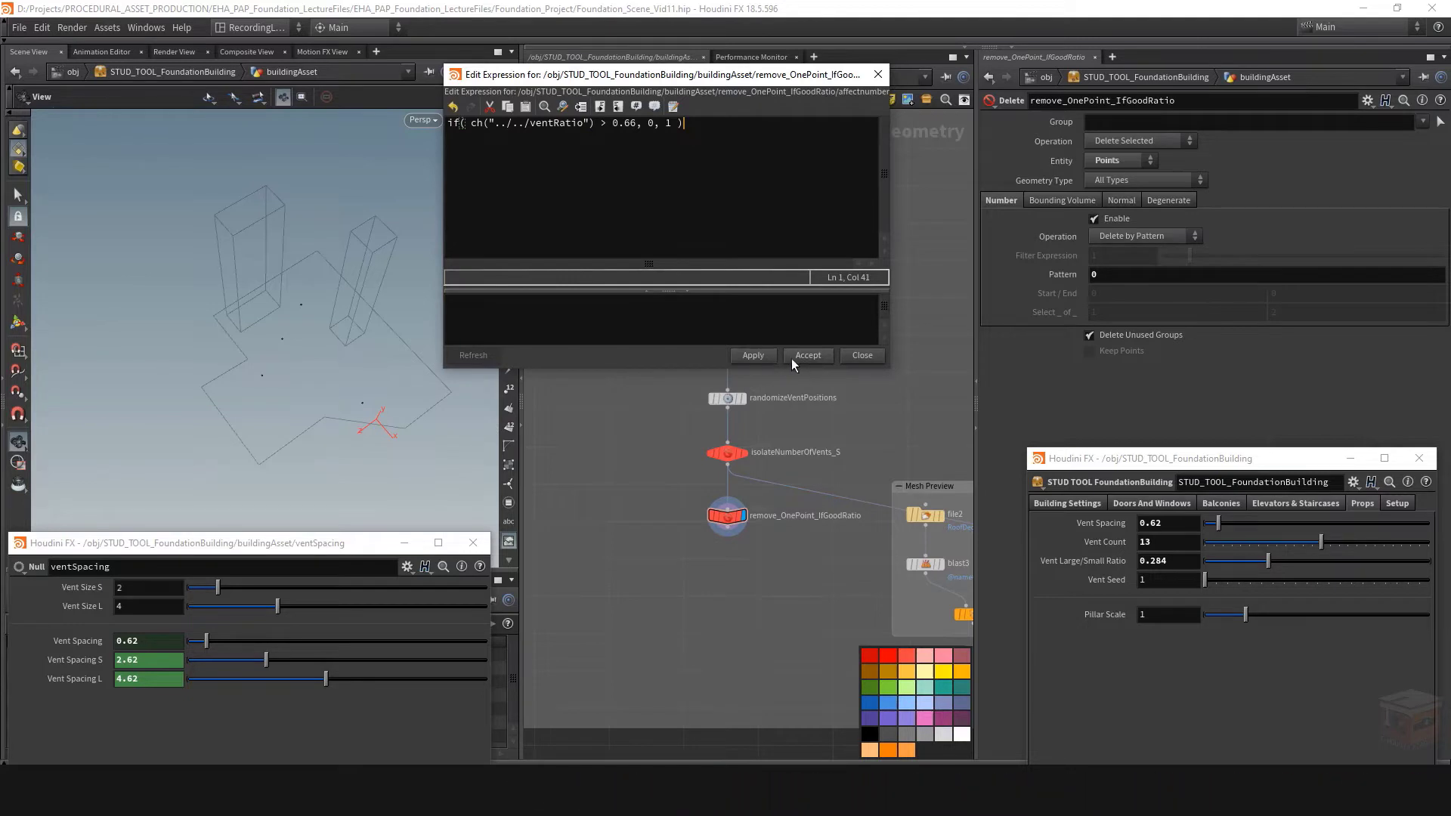
pyautogui.click(876, 76)
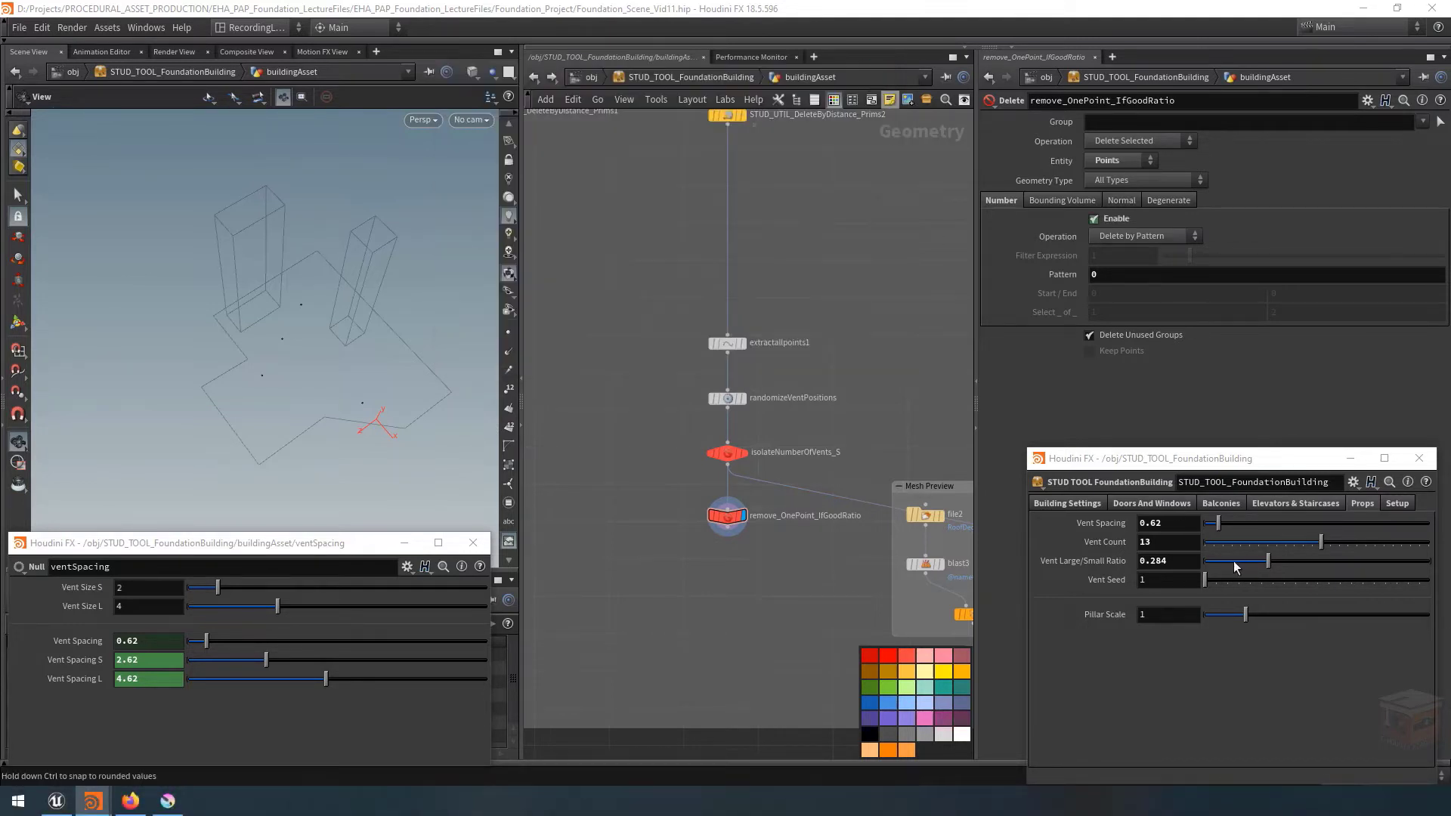
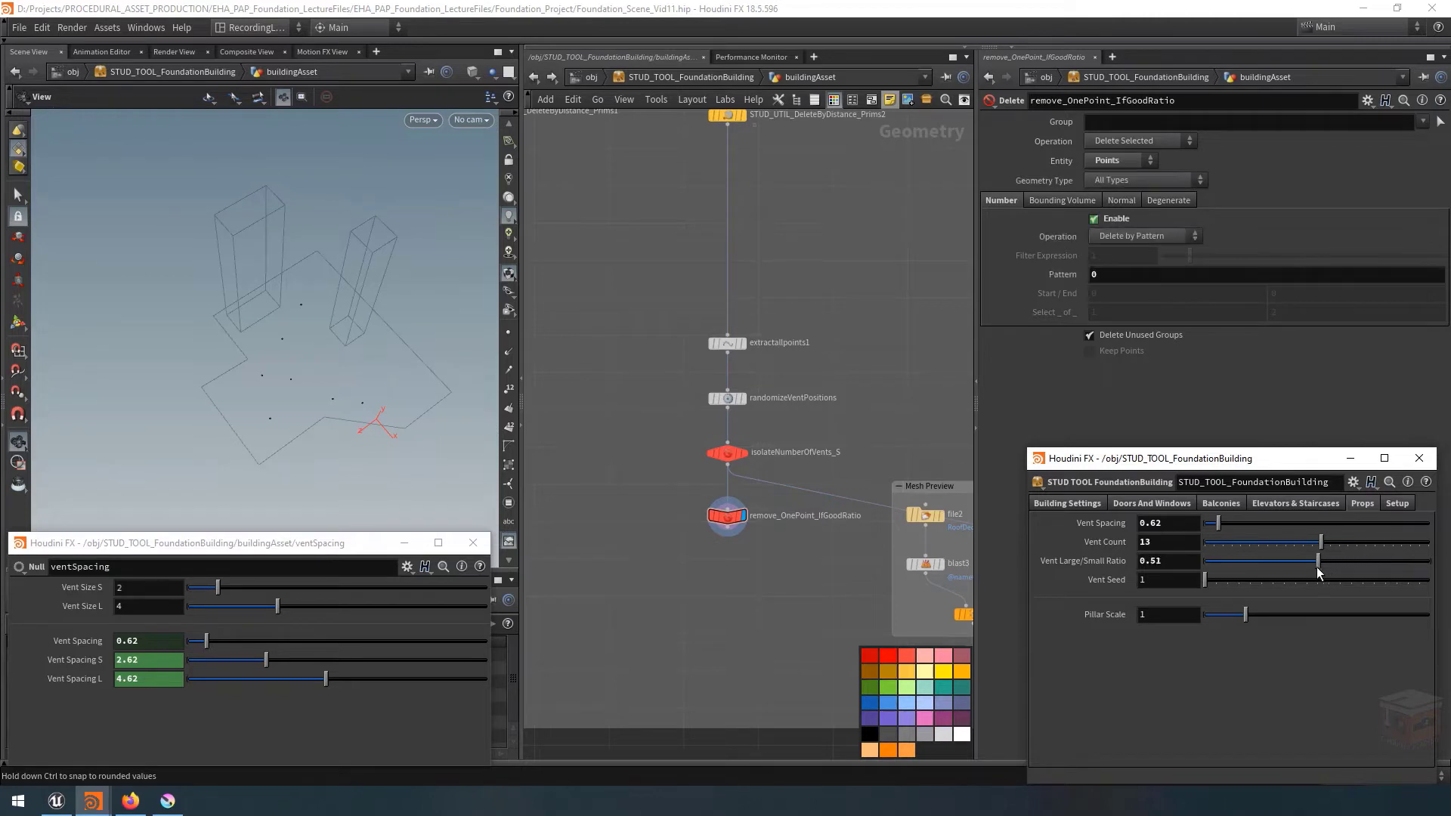
# Test the conditional point removal by raising Vent Large/Small Ratio to 0.733 and 1, then lowering it to 0.
pyautogui.moveTo(809, 428); pyautogui.dragTo(718, 458)
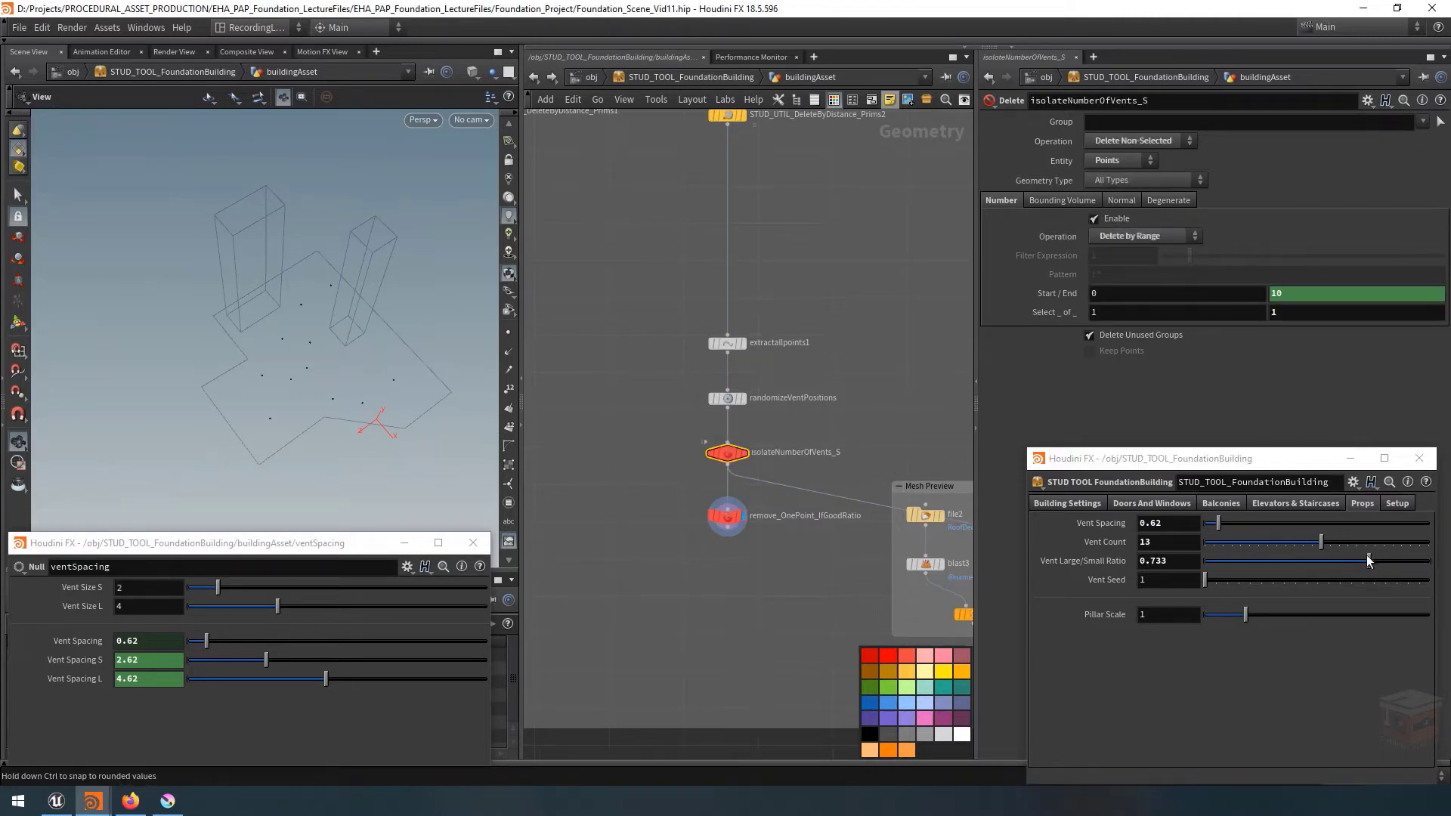
pyautogui.moveTo(792, 576); pyautogui.dragTo(697, 496)
pyautogui.moveTo(1369, 563); pyautogui.dragTo(1444, 570)
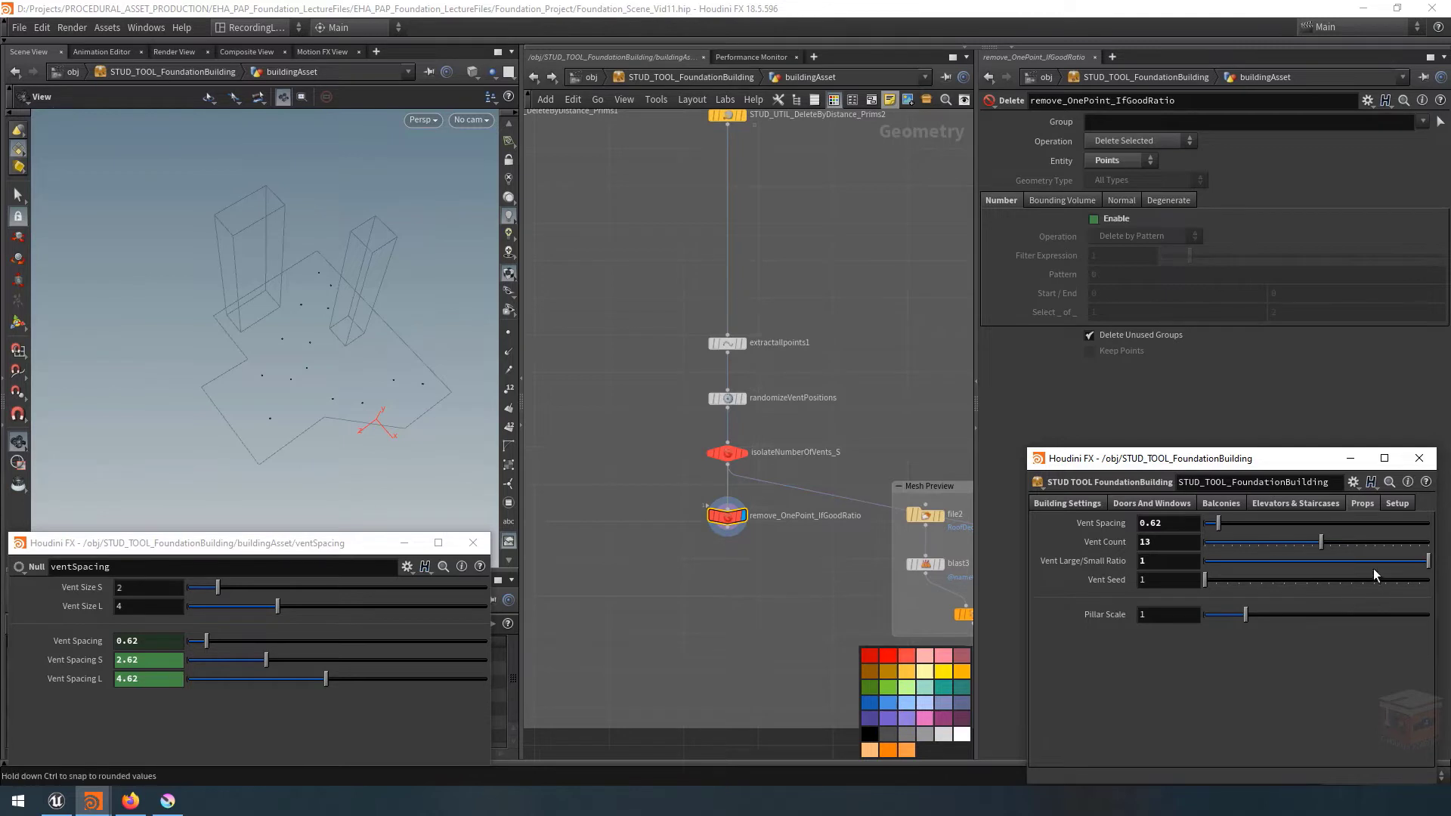
pyautogui.click(1316, 560)
pyautogui.moveTo(1317, 560); pyautogui.dragTo(1182, 568)
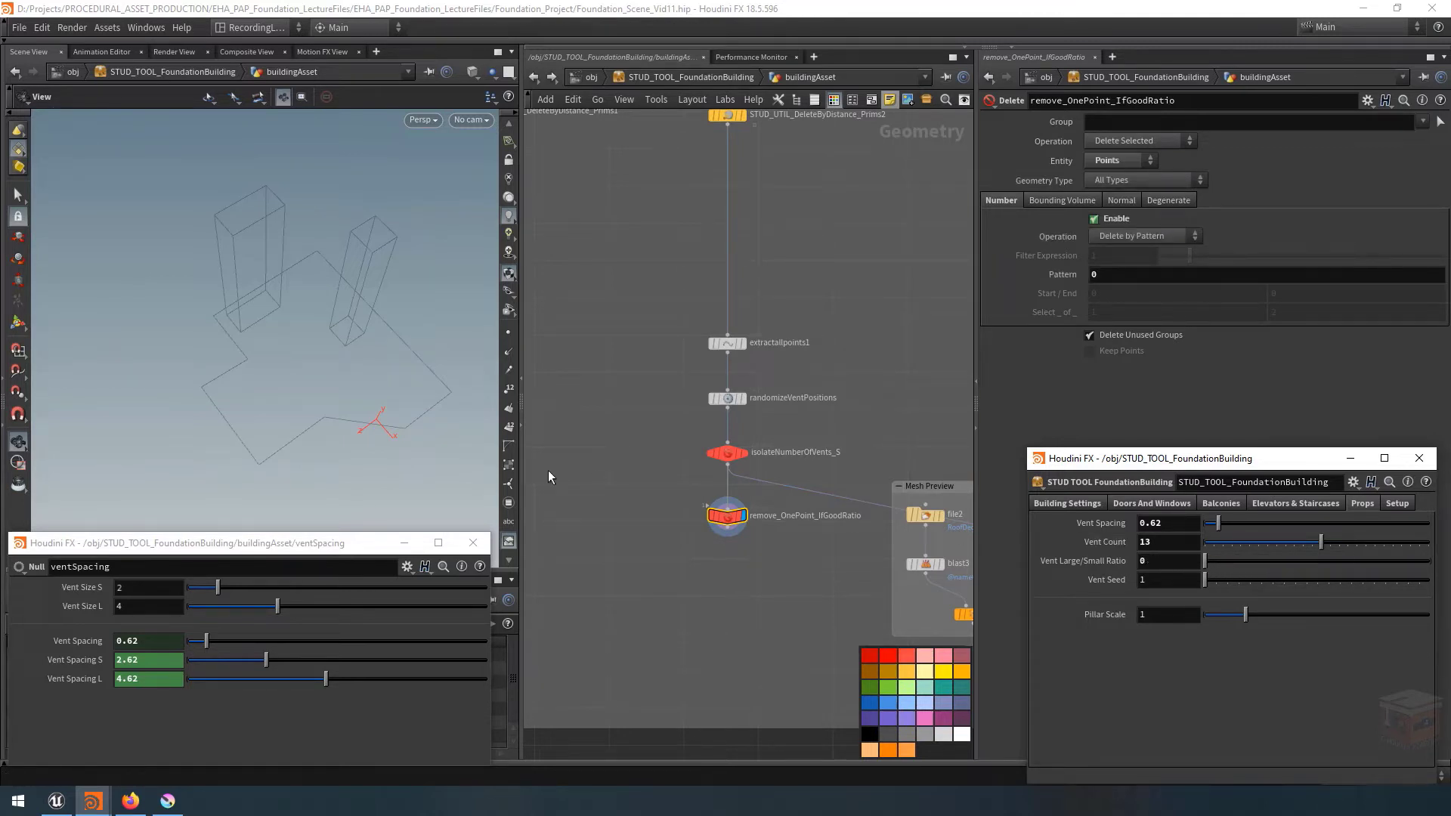
# Recheck the scatter at Vent Large/Small Ratio 0, comparing the points with remove_OnePoint_IfGoodRatio bypassed and active.
pyautogui.scroll(-2, 646, 537)
pyautogui.moveTo(646, 537); pyautogui.dragTo(748, 547, button='middle')
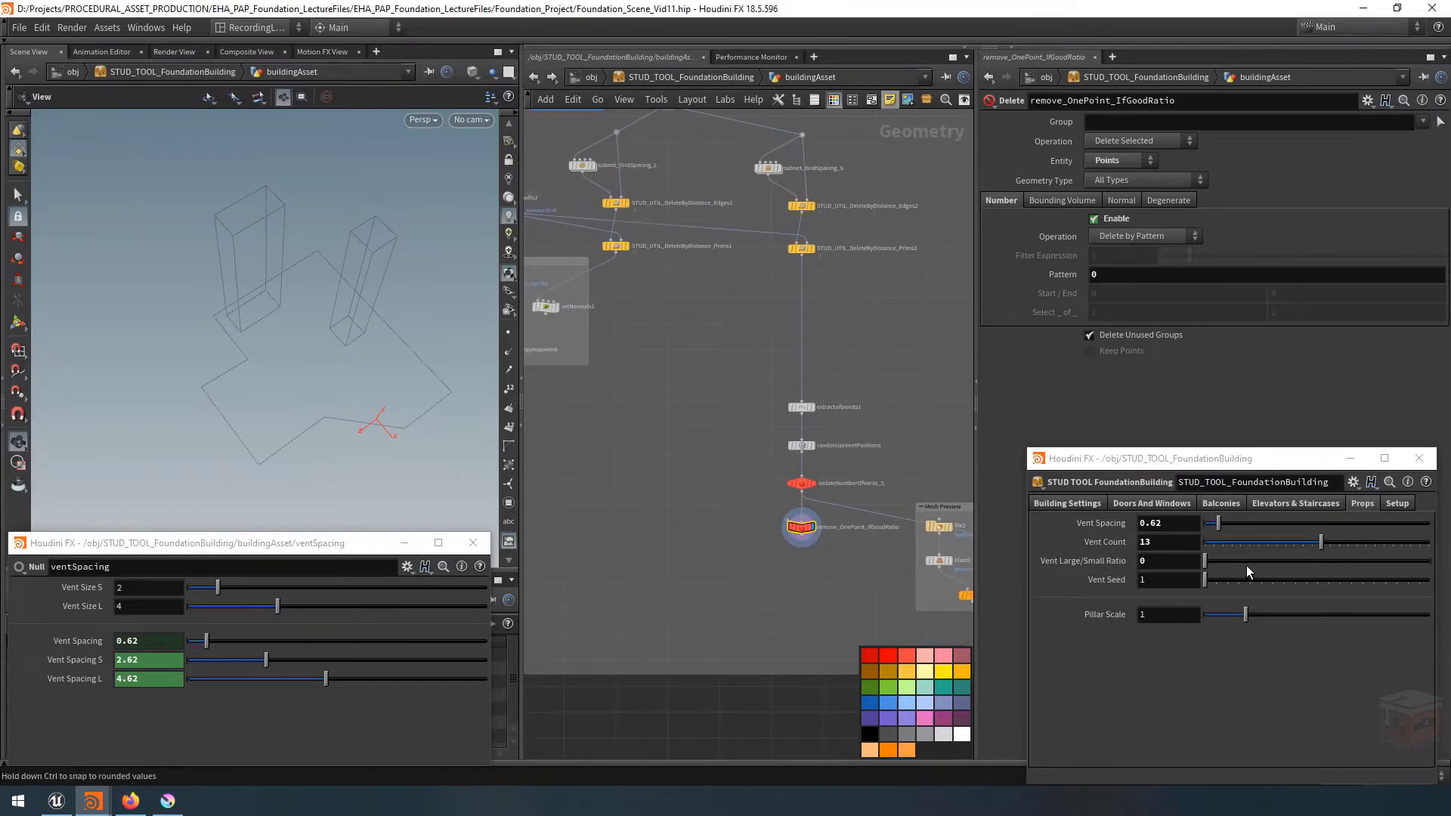
pyautogui.moveTo(1234, 564); pyautogui.dragTo(1179, 564)
pyautogui.scroll(3, 790, 525)
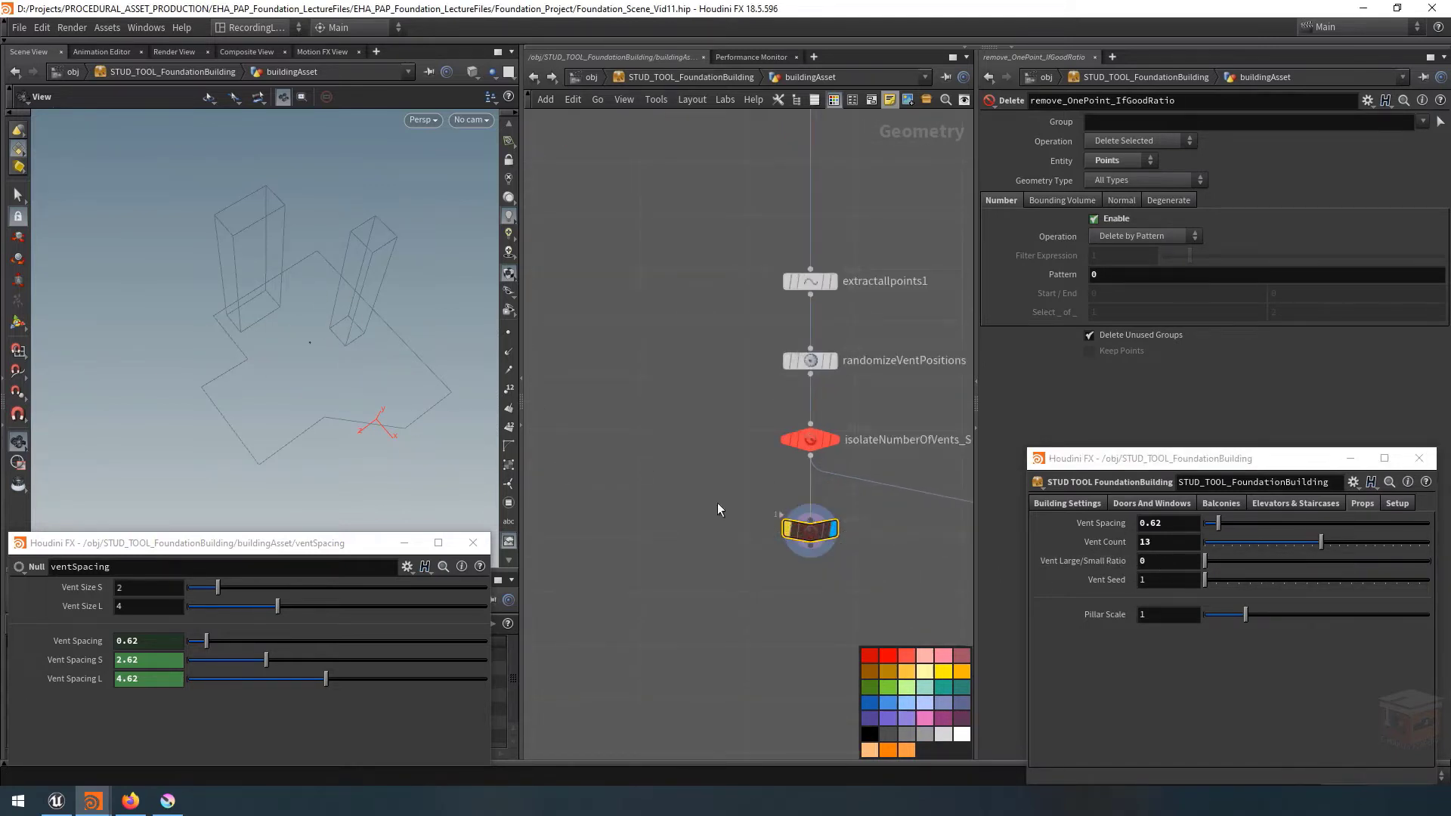
pyautogui.moveTo(786, 529)
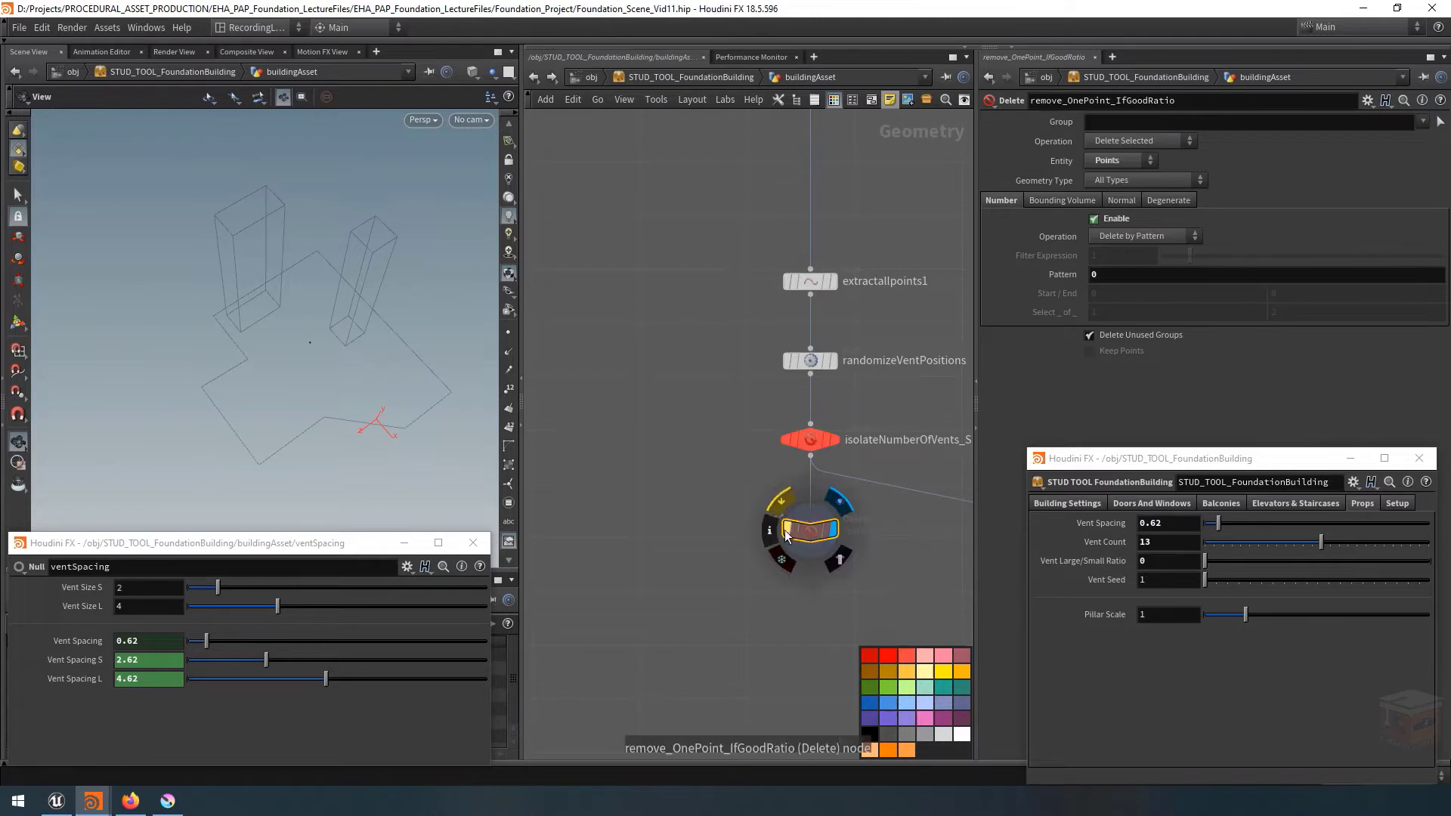
pyautogui.scroll(-4, 669, 513)
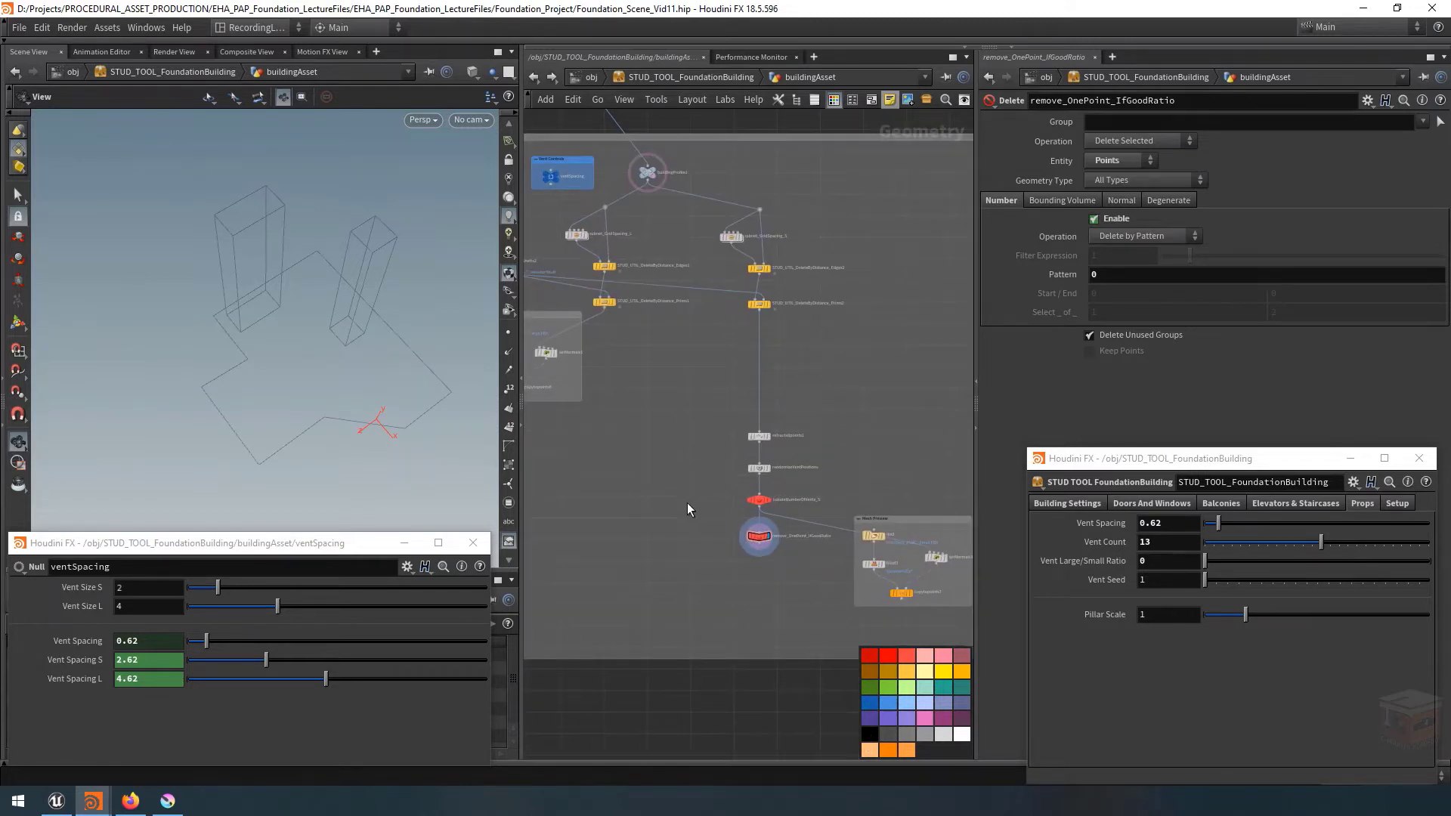
# Duplicate the small-vent chain of extract, randomize, isolate and remove-point nodes and feed it from the large branch's STUD_UTIL_DeleteByDistance_Prims2.
pyautogui.moveTo(723, 398); pyautogui.dragTo(834, 572)
pyautogui.moveTo(619, 479); pyautogui.dragTo(659, 478, button='middle')
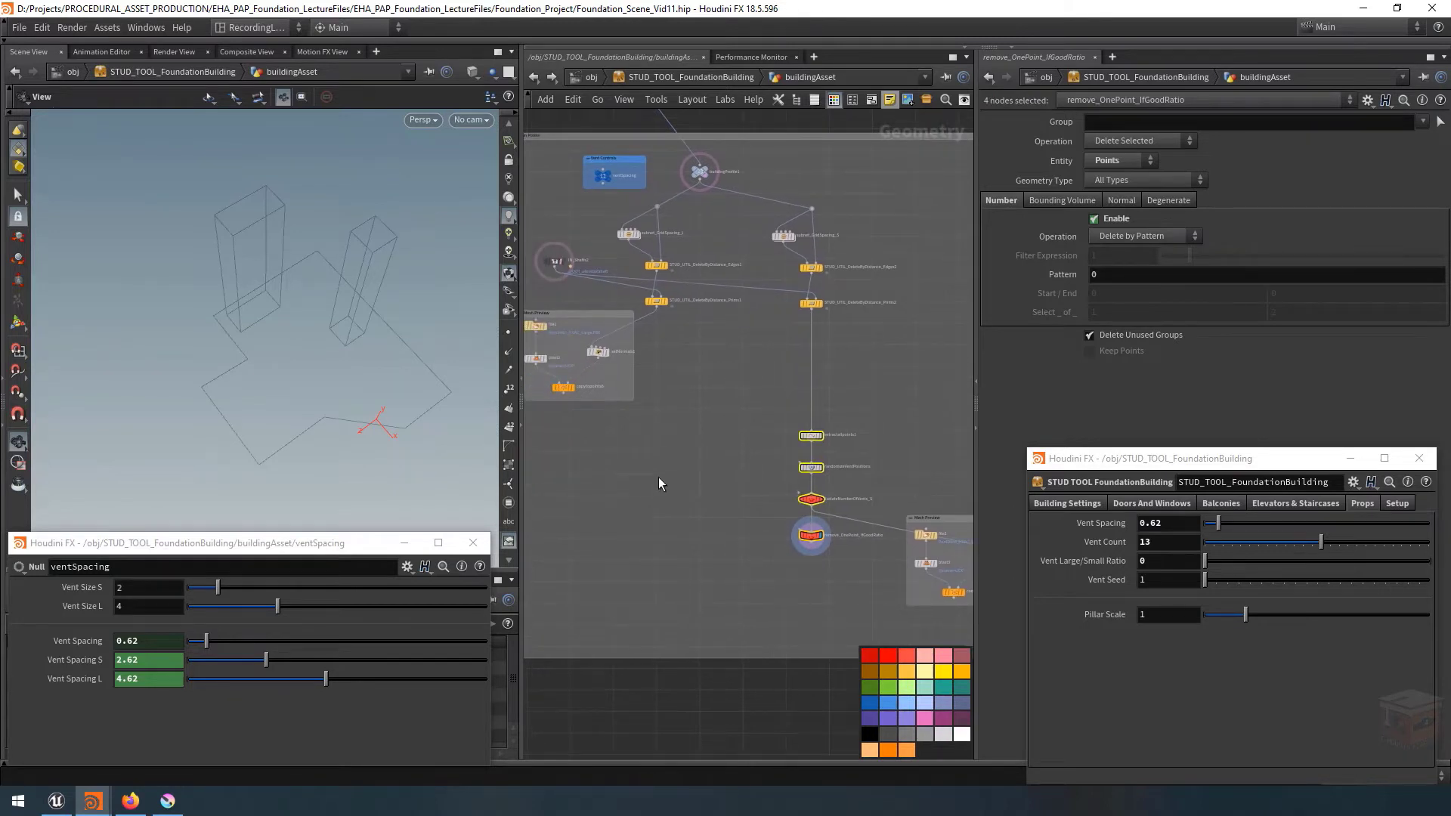
pyautogui.hotkey('ctrl', 'c')
pyautogui.hotkey('ctrl', 'v')
pyautogui.scroll(3, 701, 423)
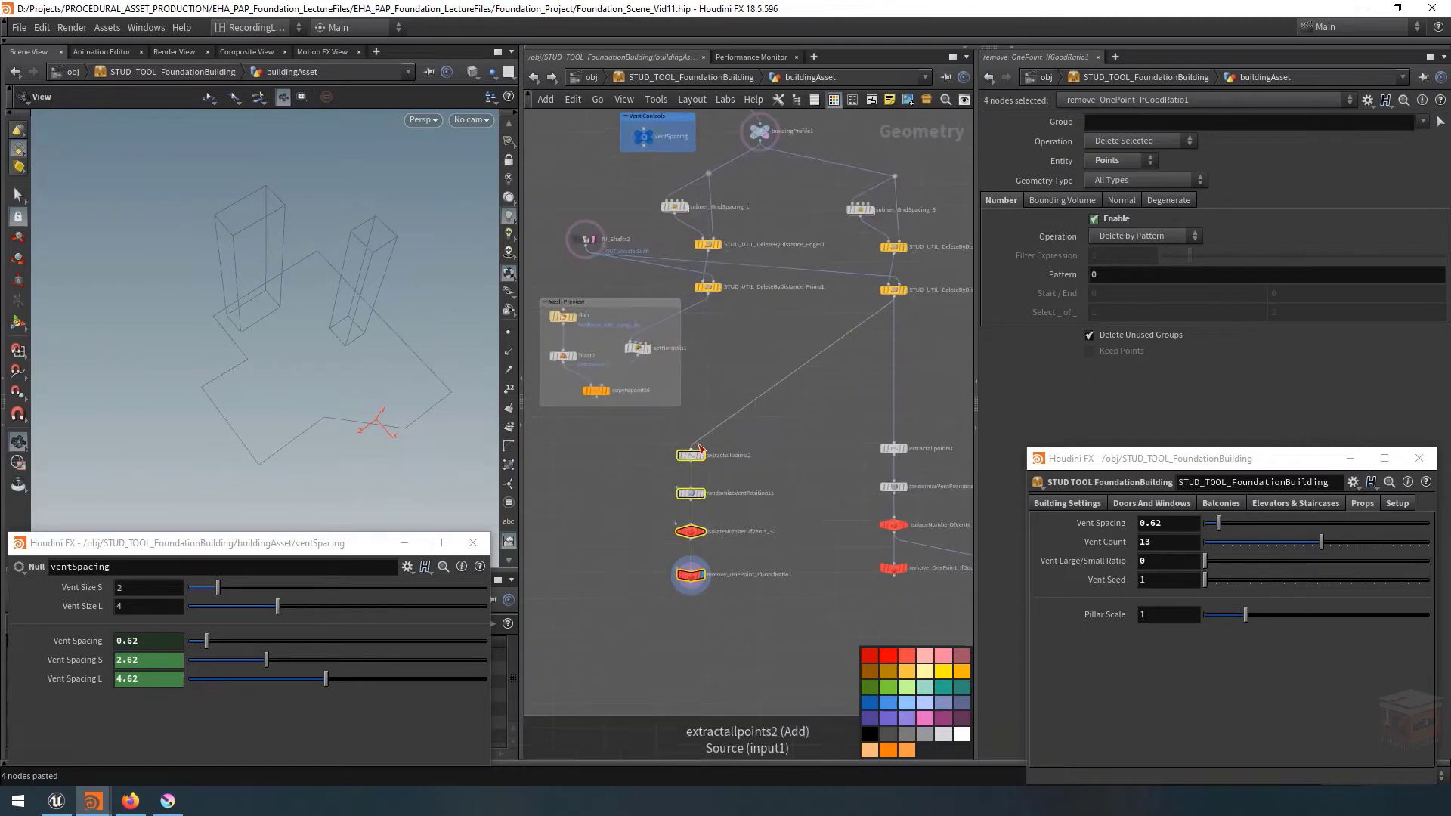
pyautogui.click(778, 385)
pyautogui.moveTo(781, 391); pyautogui.dragTo(710, 266)
pyautogui.moveTo(634, 288); pyautogui.dragTo(674, 279, button='middle')
# Move the large-vent mesh preview group below the copied chain, connect remove_OnePoint_IfGoodRatio1 to setNormals1 and display copytopoints6.
pyautogui.moveTo(680, 287); pyautogui.dragTo(651, 597)
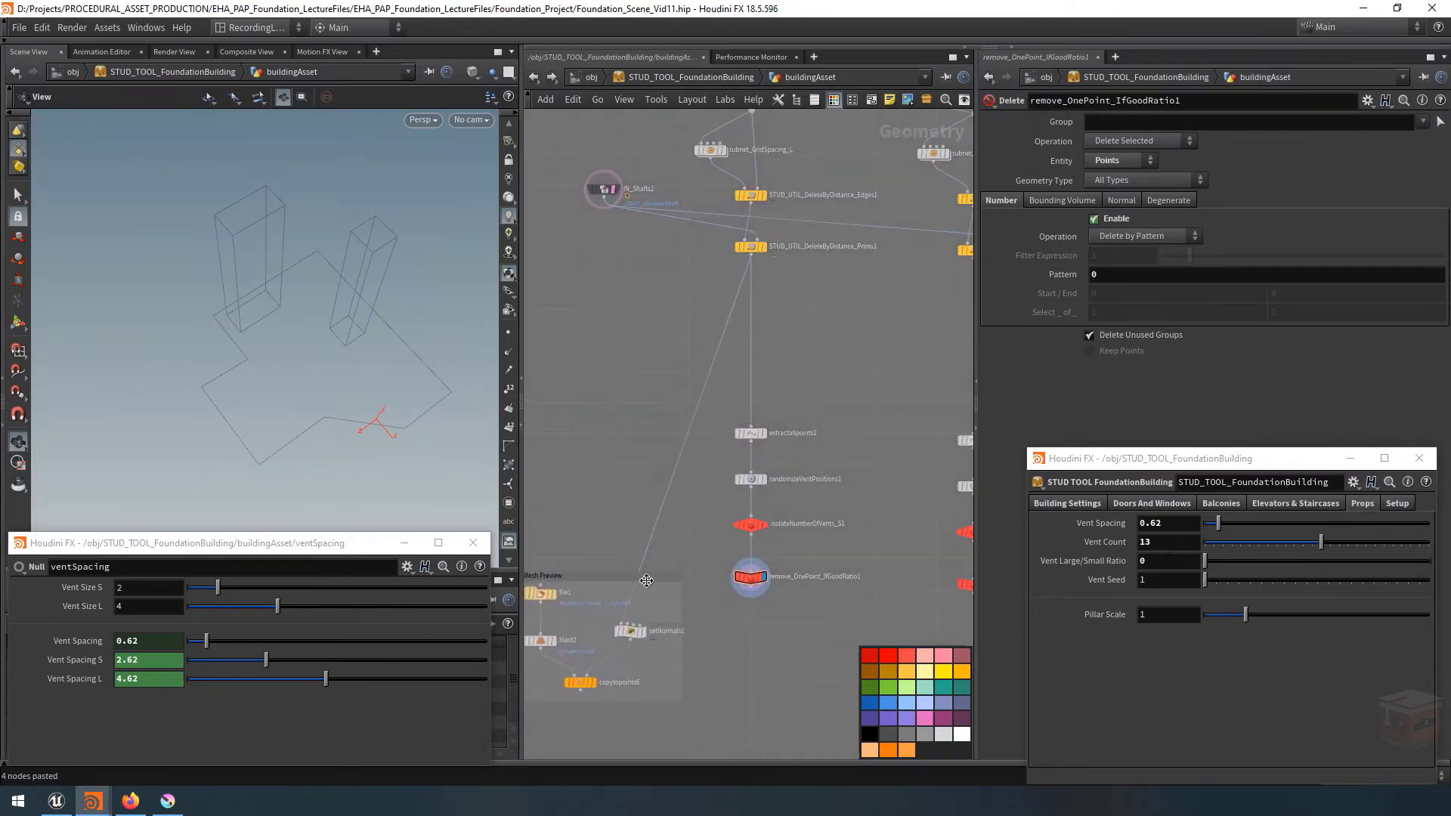
pyautogui.moveTo(684, 538); pyautogui.dragTo(686, 477, button='middle')
pyautogui.moveTo(752, 531); pyautogui.dragTo(639, 580)
pyautogui.scroll(2, 604, 640)
pyautogui.click(584, 639)
pyautogui.scroll(-3, 583, 639)
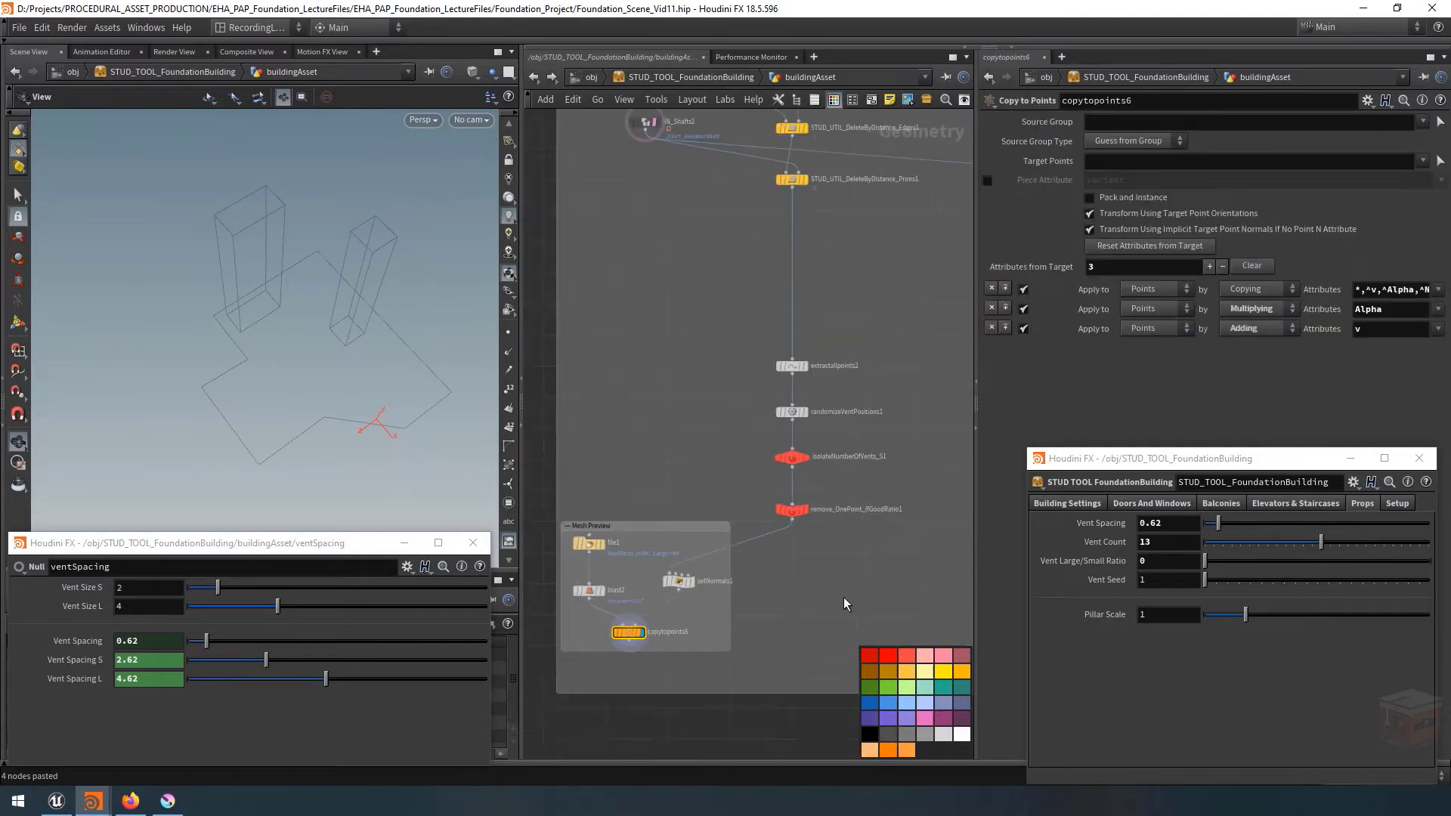
# Check the large-vent preview with Vent Large/Small Ratio at 0.294.
pyautogui.moveTo(1252, 568)
pyautogui.mouseDown()
pyautogui.moveTo(1291, 567)
pyautogui.moveTo(1270, 567)
pyautogui.mouseUp()
pyautogui.scroll(3, 734, 487)
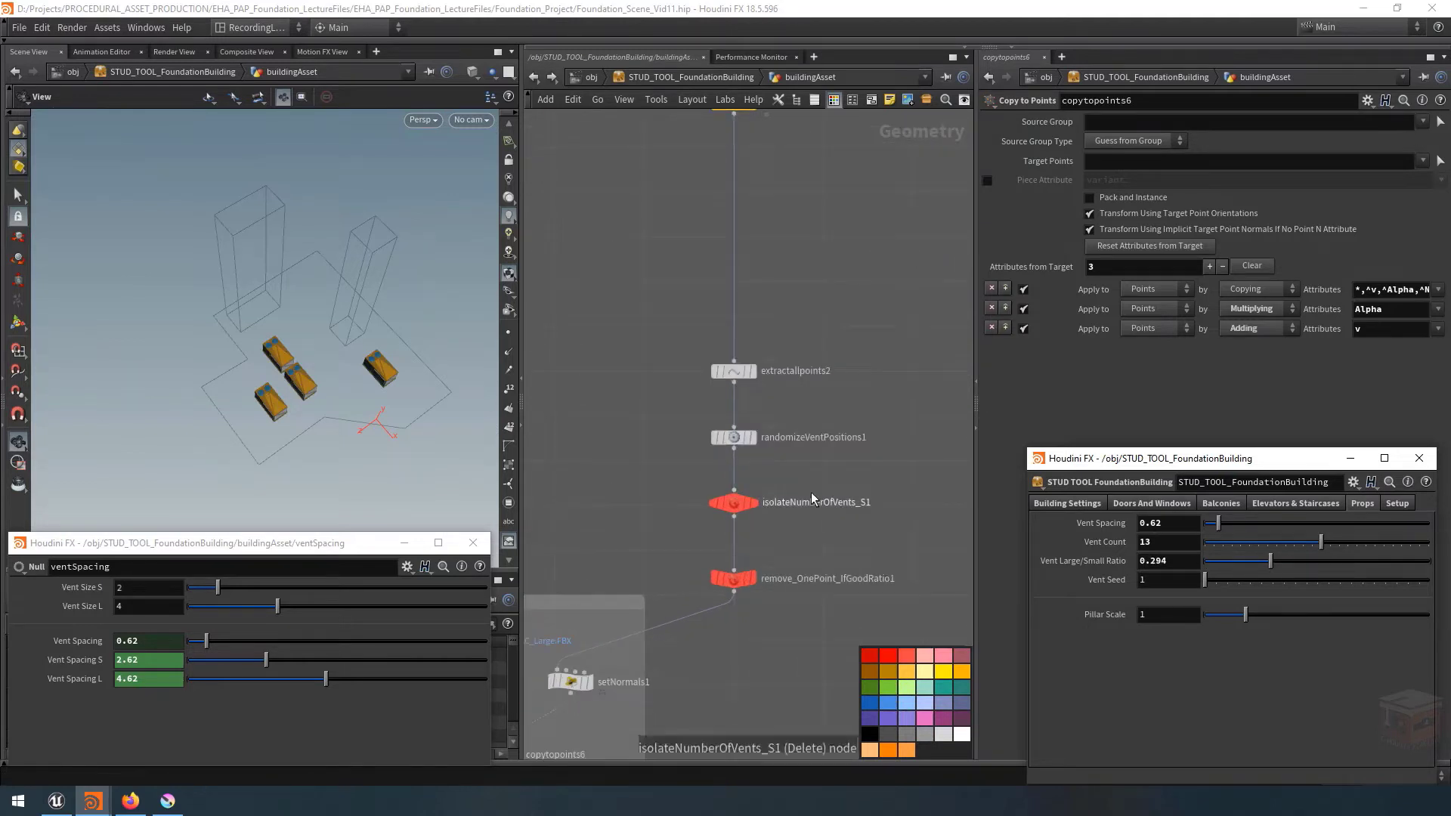
pyautogui.scroll(1, 804, 479)
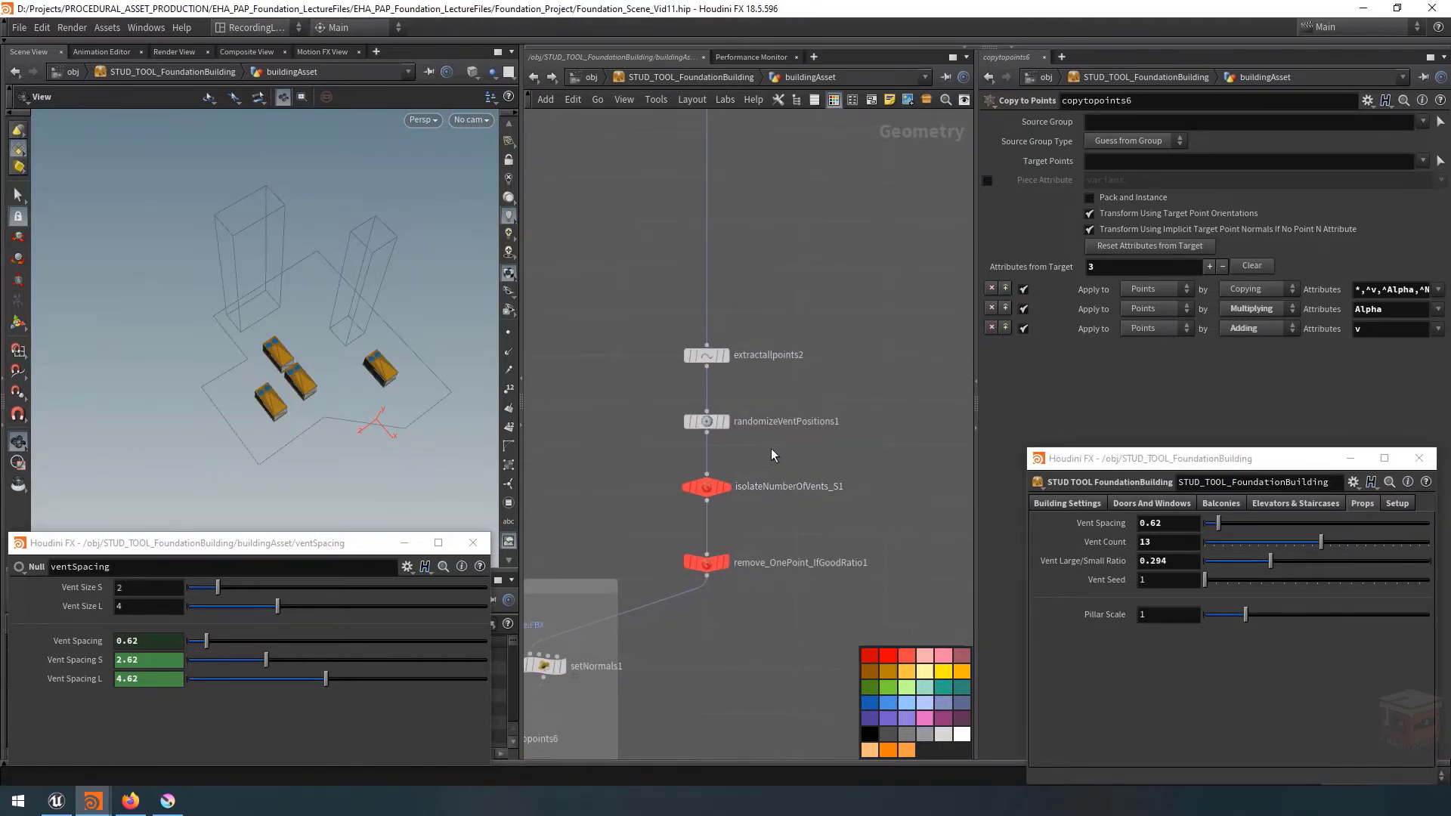
# Extend the Seed expression of randomizeVentPositions1 to ch("../../ventSeed") * 12.
pyautogui.moveTo(766, 455); pyautogui.dragTo(646, 391)
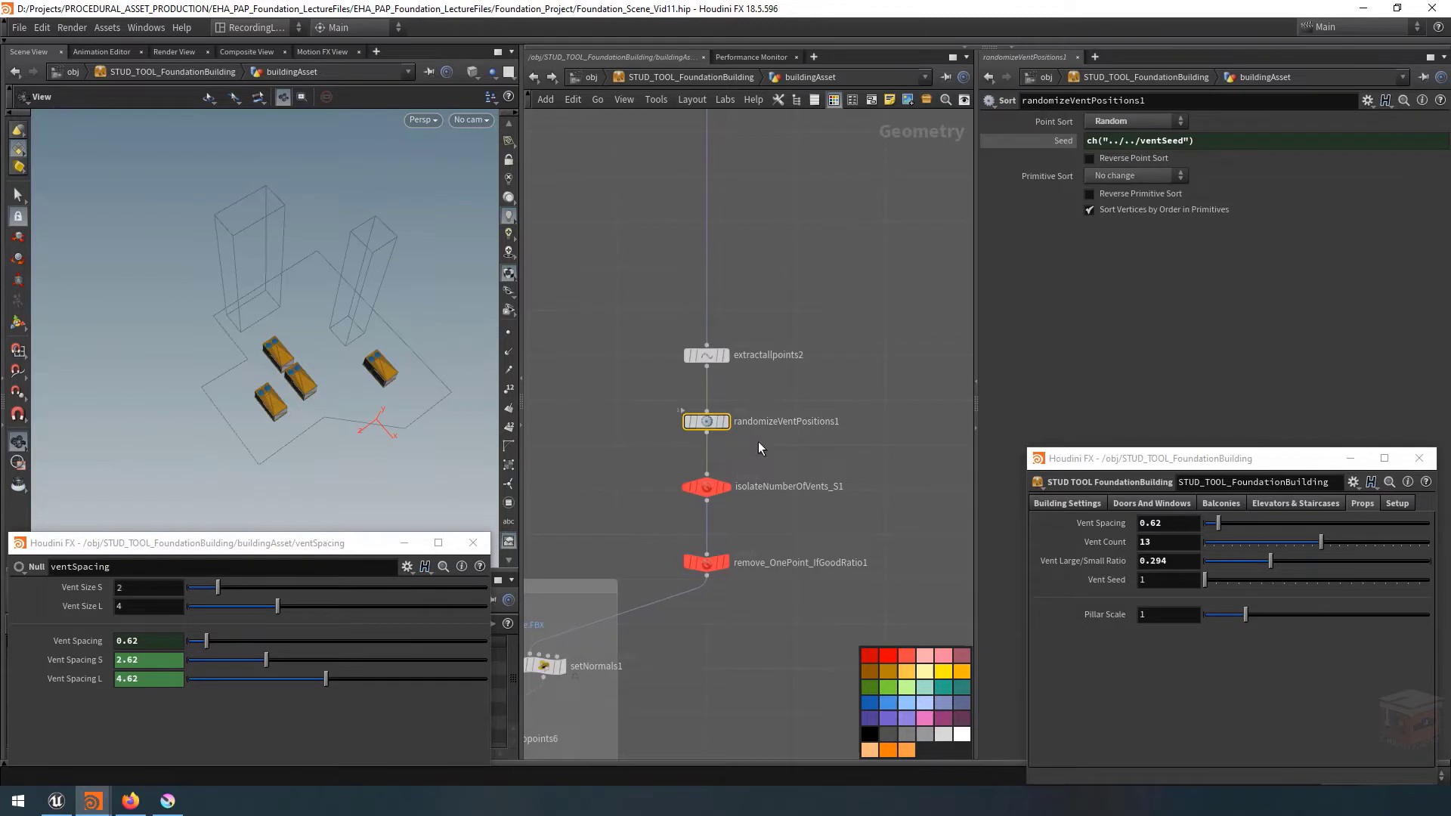
pyautogui.click(1288, 142)
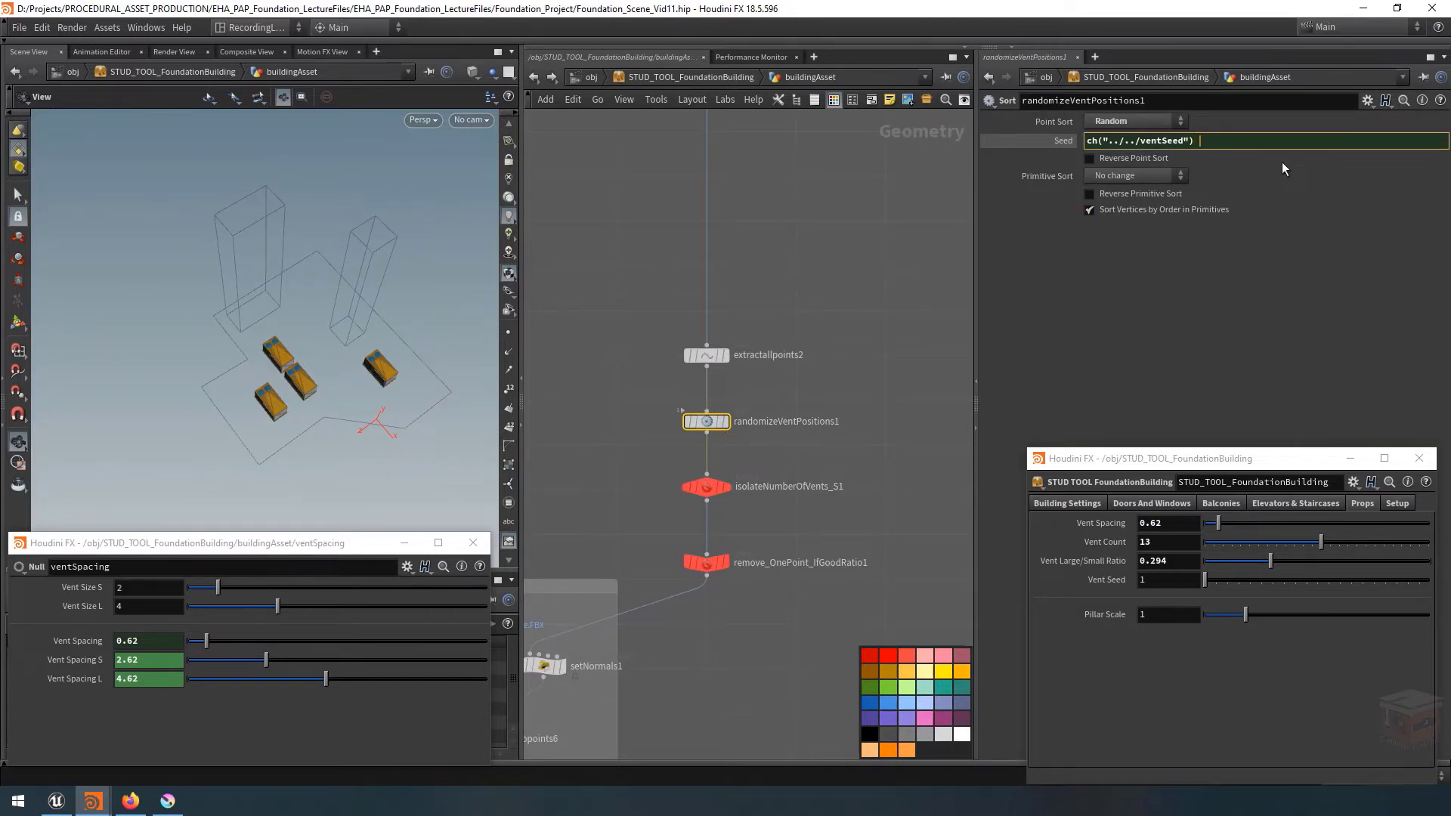
pyautogui.write('* 12')
pyautogui.press('Return')
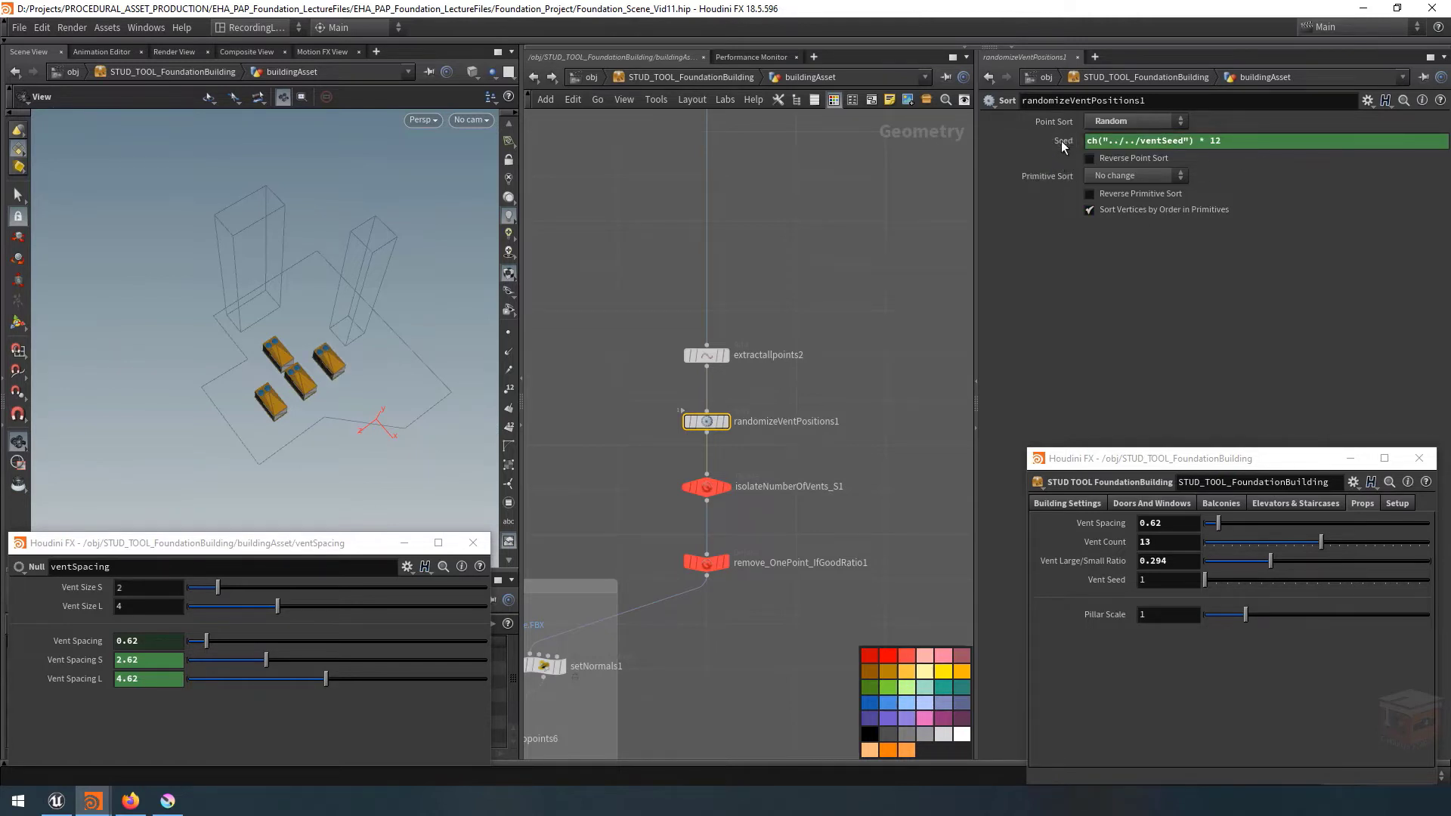
pyautogui.click(1061, 141)
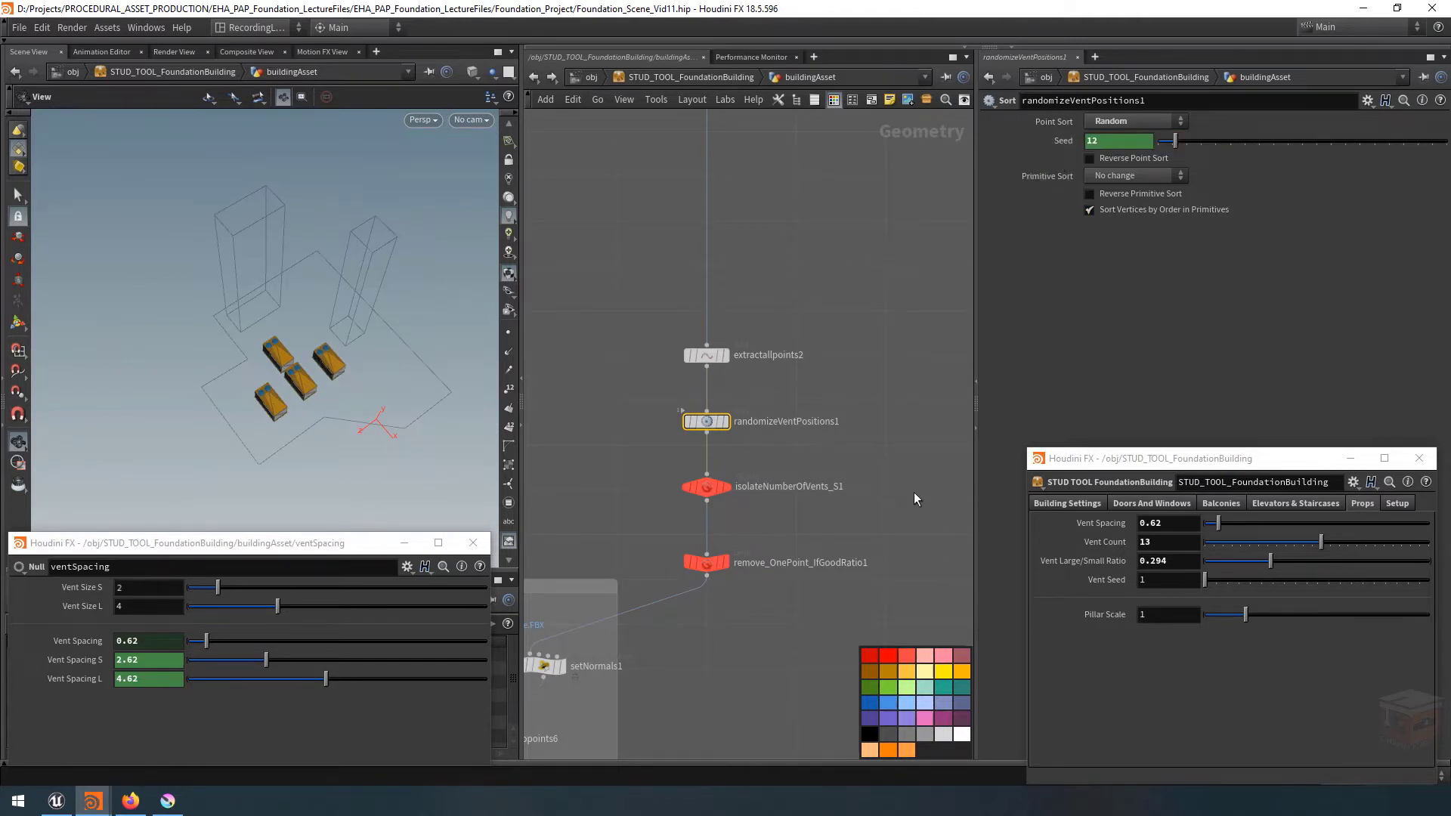
# Open the range End expression of isolateNumberOfVents_S1 in the expression editor and enclose ch("../../ventRatio") in parentheses.
pyautogui.press('Down')
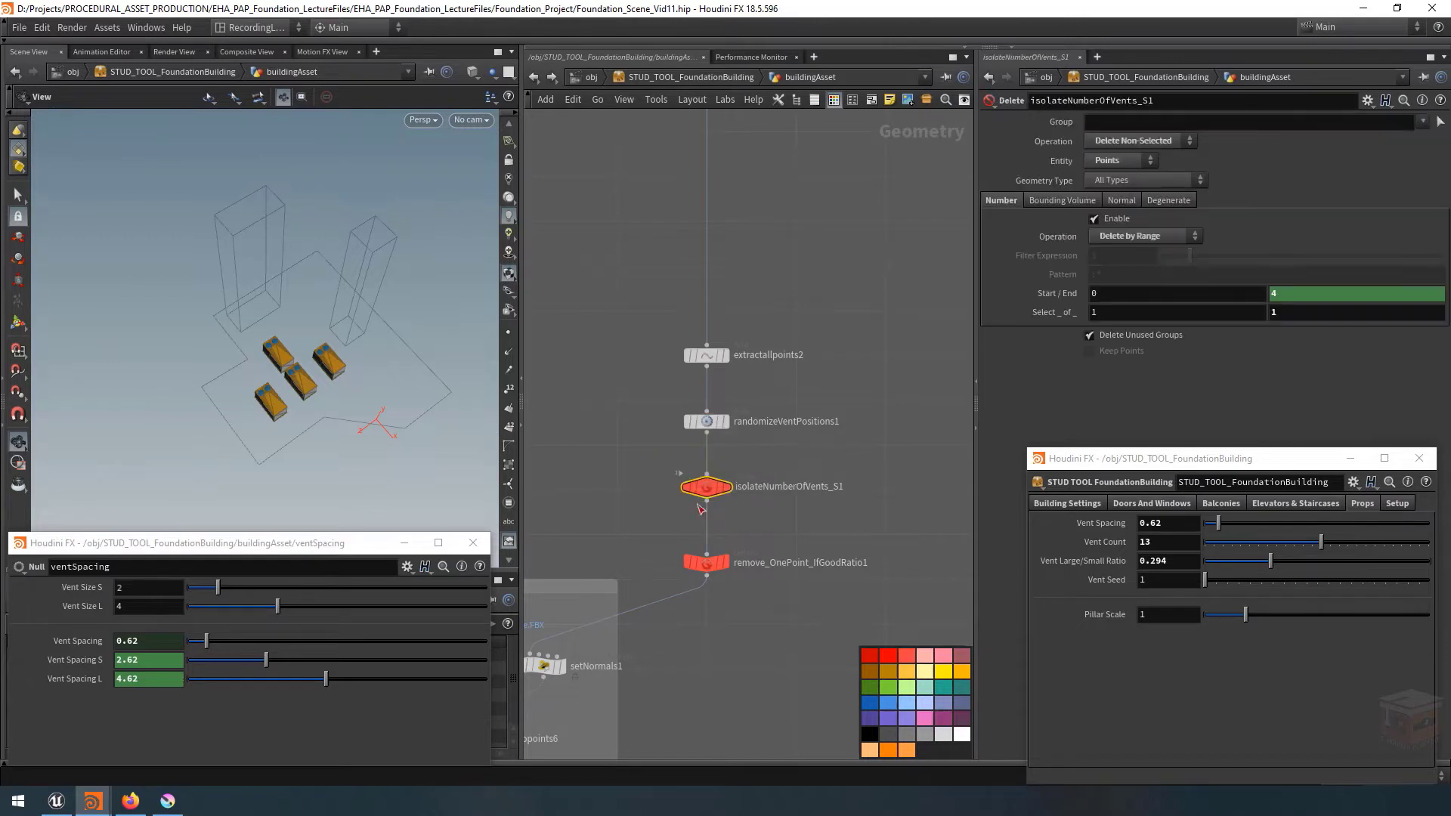
pyautogui.click(1054, 292)
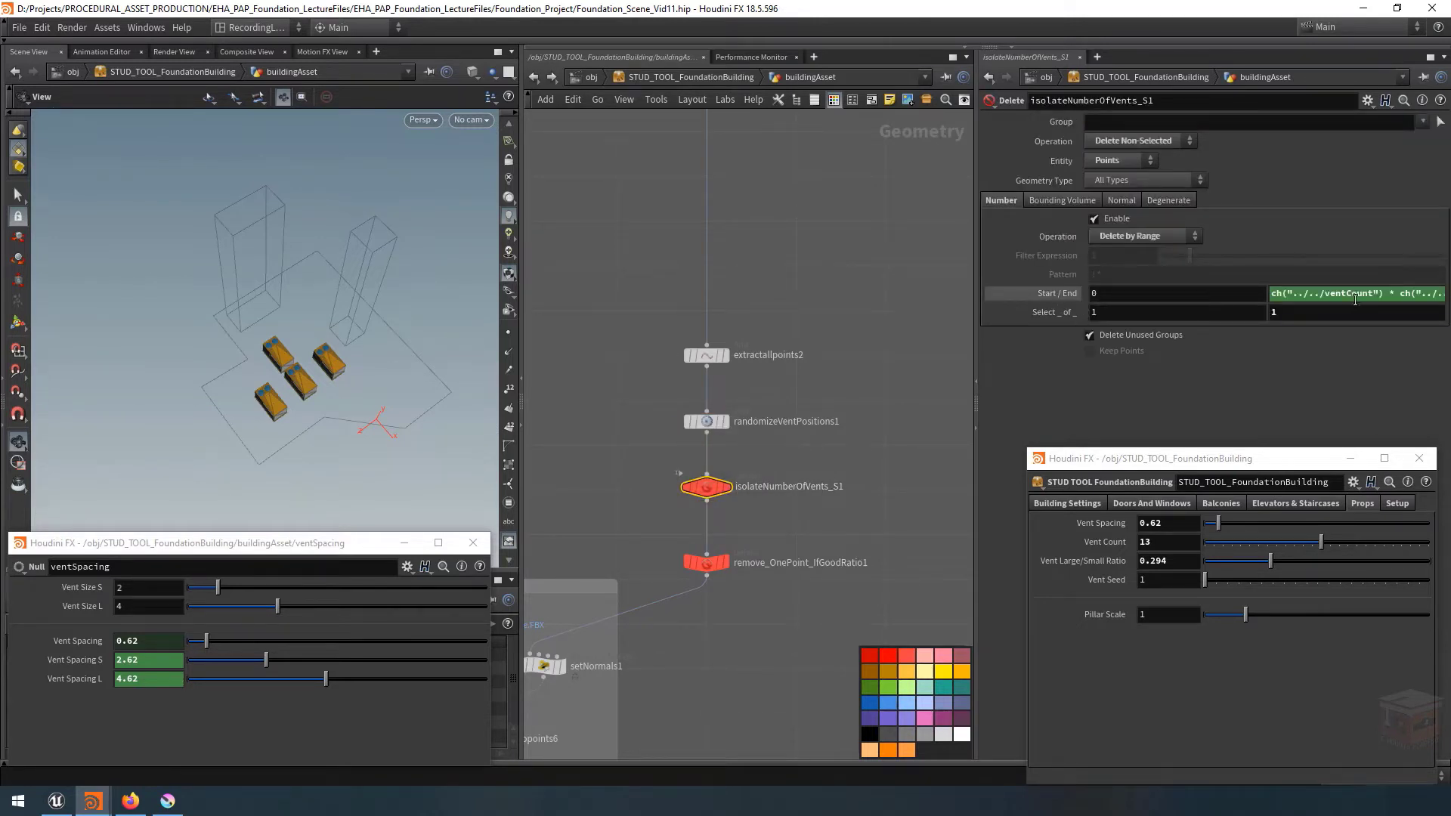
pyautogui.click(1356, 296)
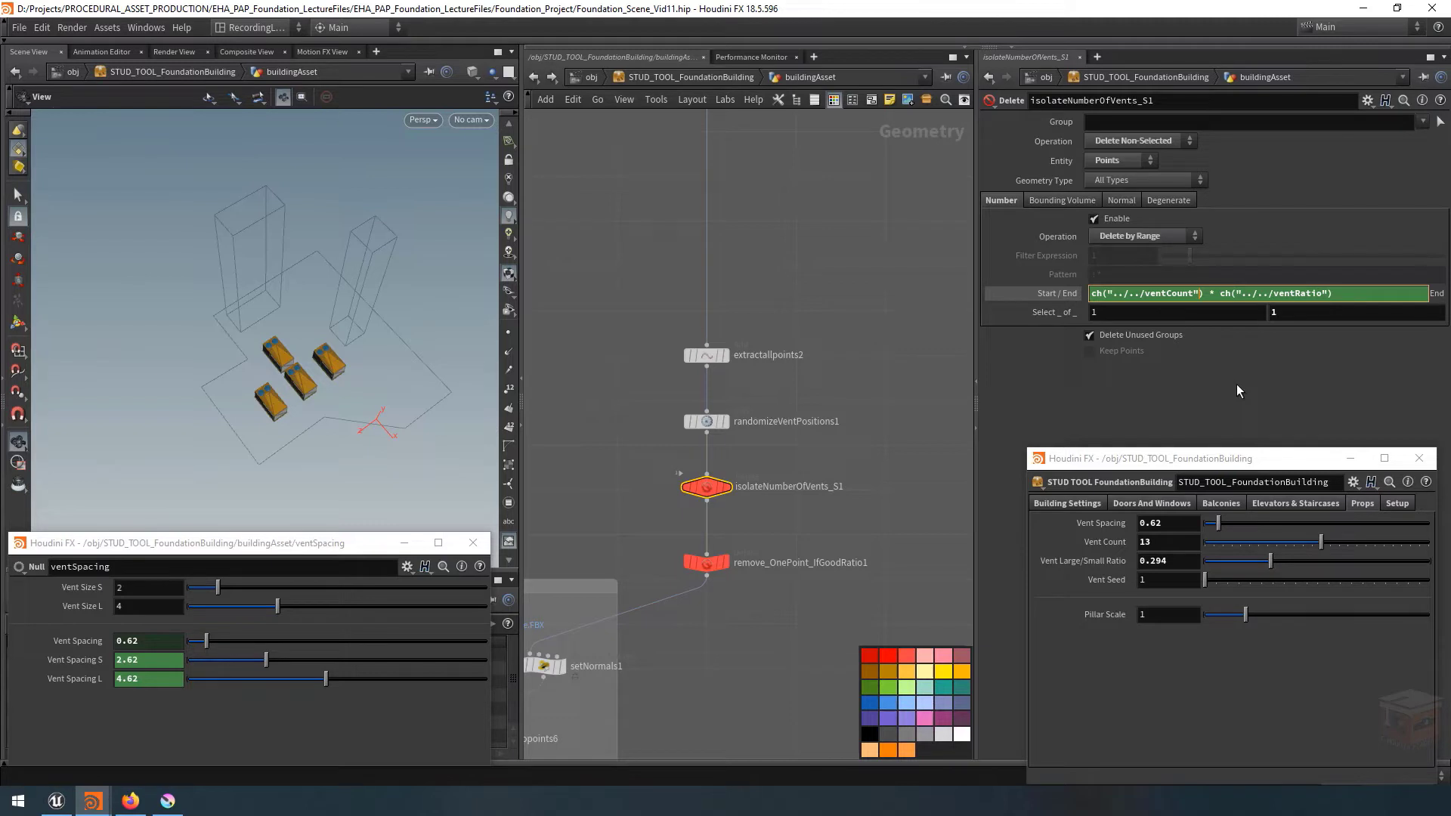
pyautogui.press('Right')
pyautogui.press('Right')
pyautogui.press('Right')
pyautogui.press('Right')
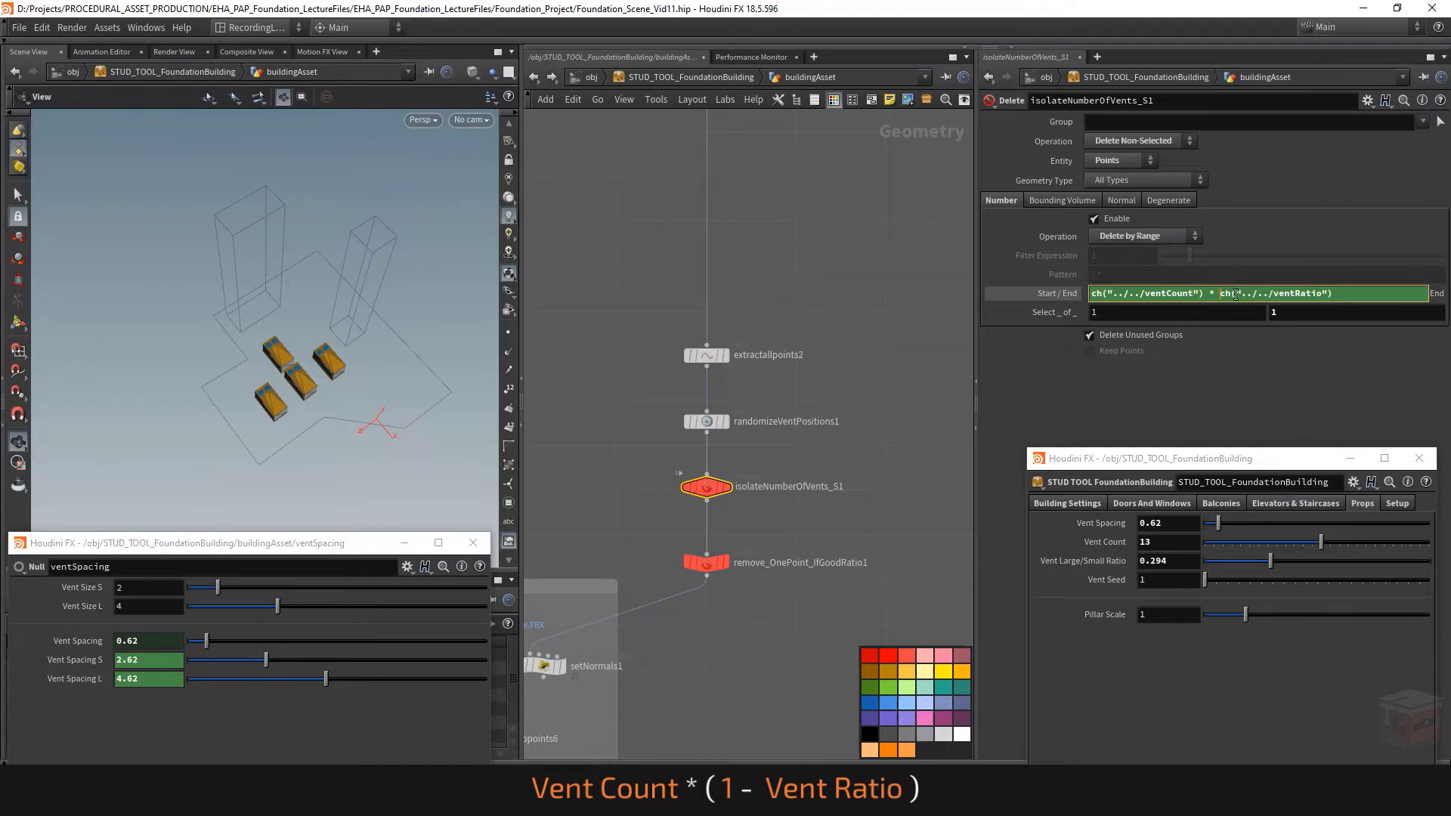
pyautogui.hotkey('alt', 'e')
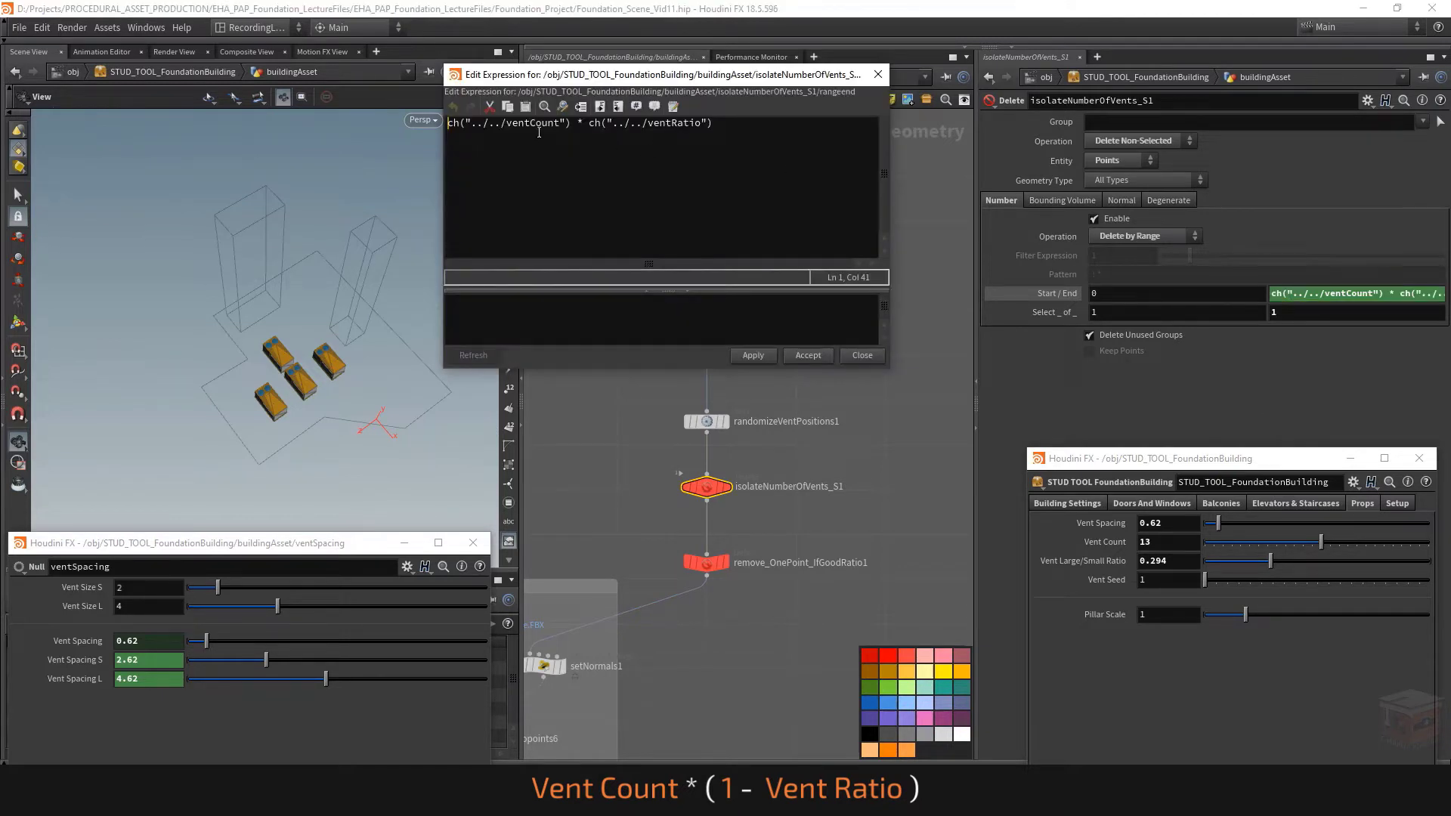
pyautogui.click(588, 122)
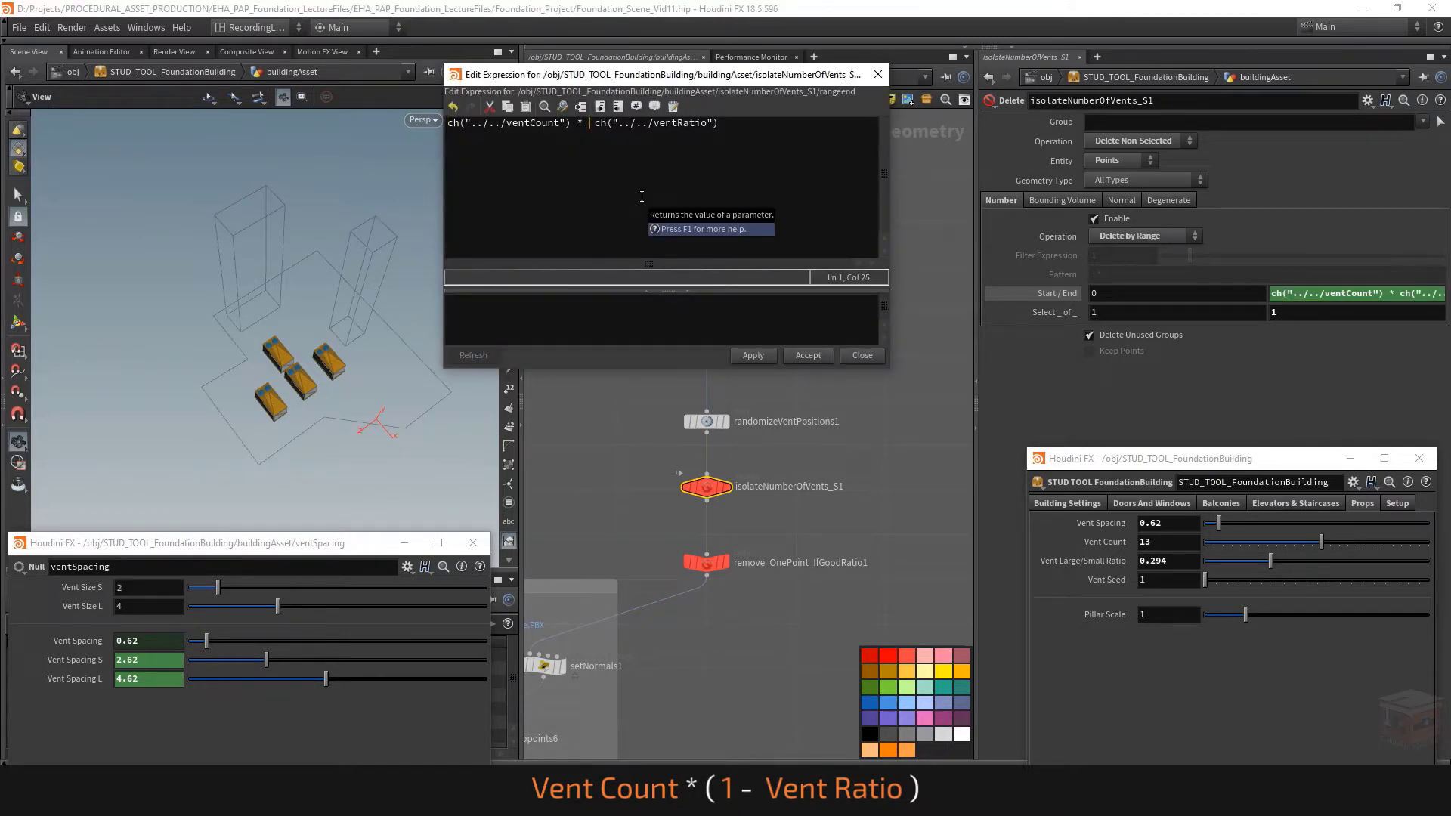
pyautogui.write('(')
pyautogui.press('End')
pyautogui.write(')')
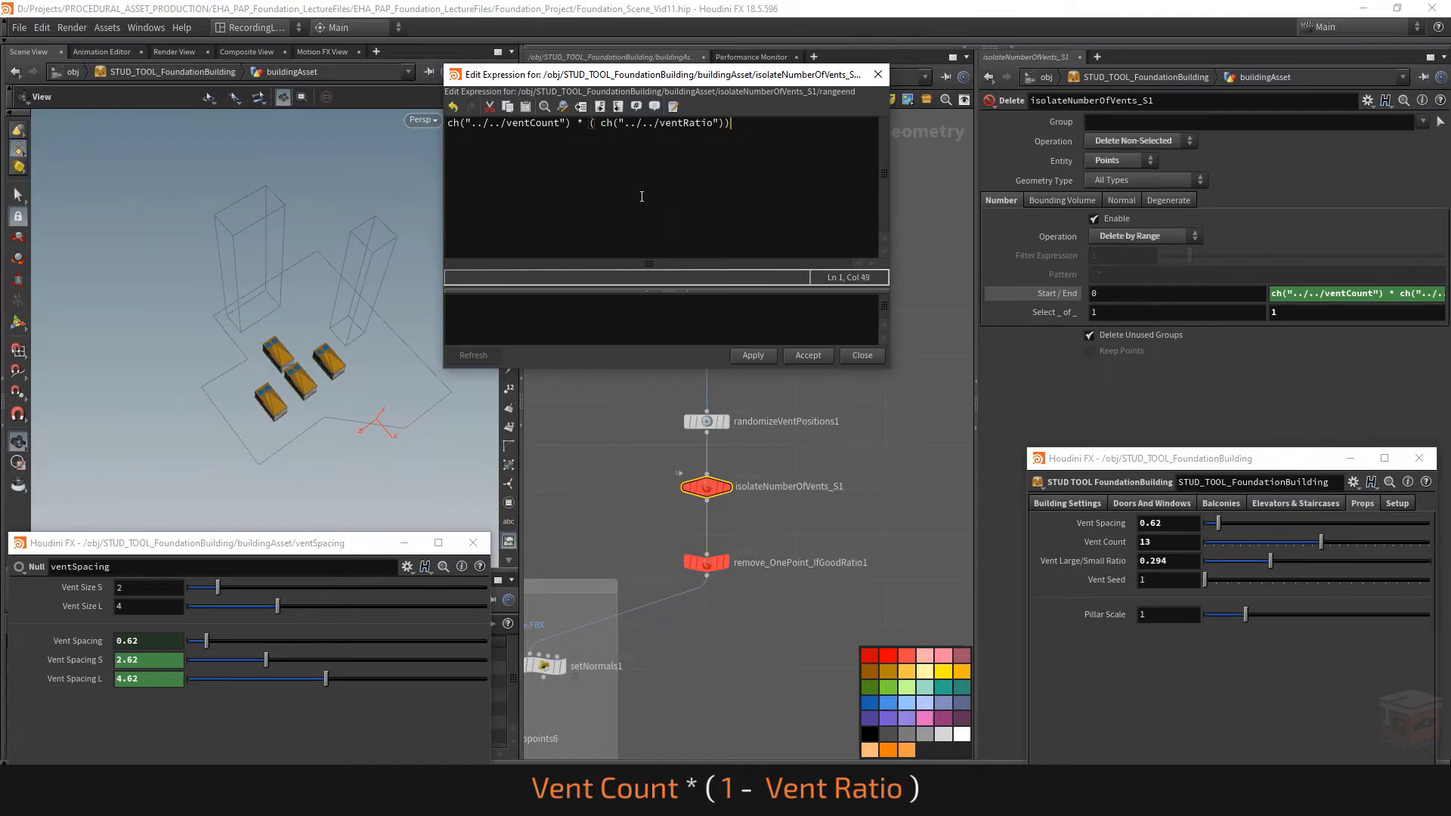
# Complete the End expression as ch("../../ventCount") * ( 1 - ch("../../ventRatio") ) and accept it.
pyautogui.hotkey('ctrl', 'Left')
pyautogui.hotkey('ctrl', 'Left')
pyautogui.hotkey('ctrl', 'Left')
pyautogui.hotkey('ctrl', 'Left')
pyautogui.write('1 -')
pyautogui.press('Left')
pyautogui.doubleClick(603, 124)
pyautogui.moveTo(612, 127); pyautogui.dragTo(745, 131)
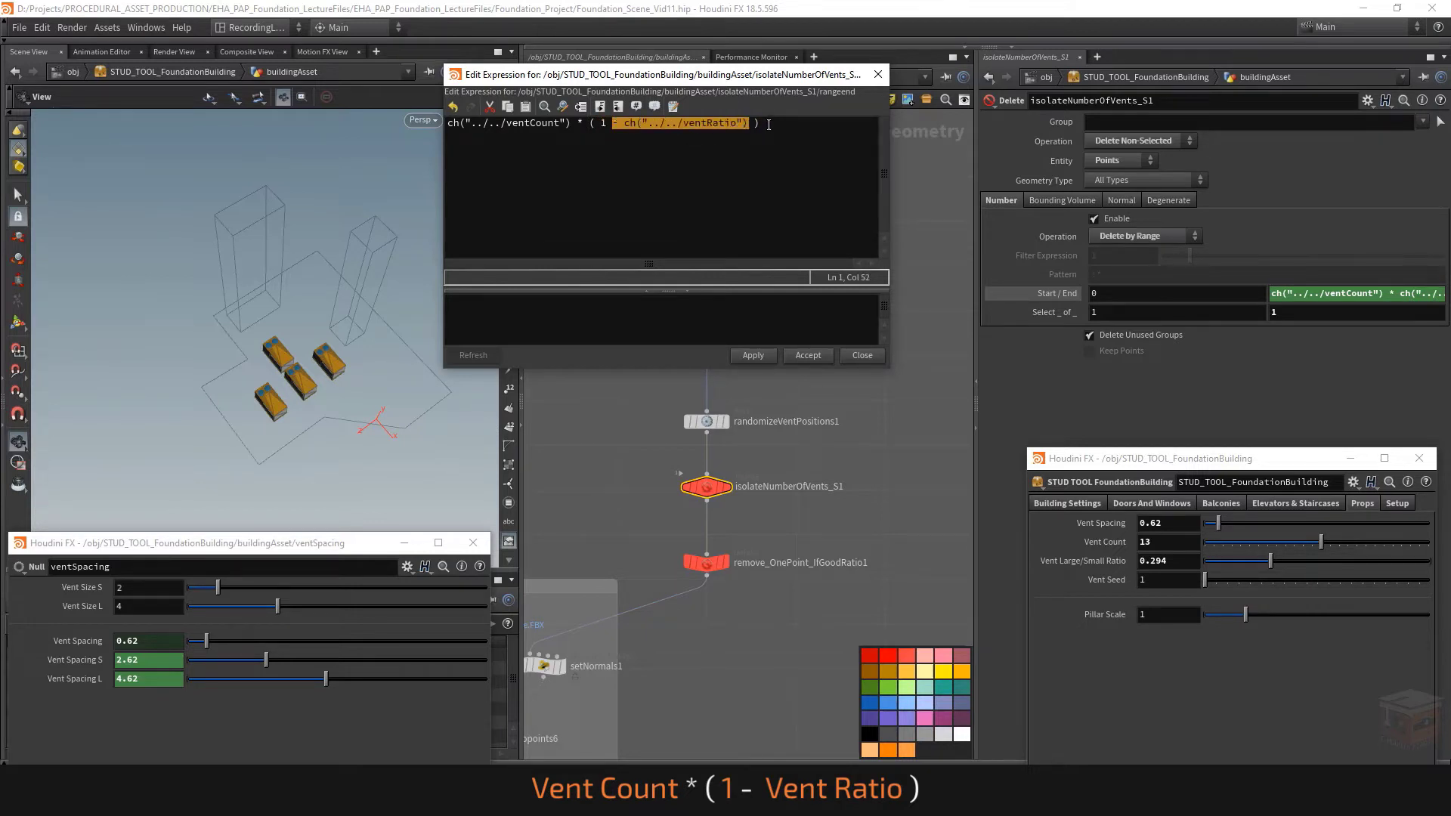
pyautogui.click(792, 149)
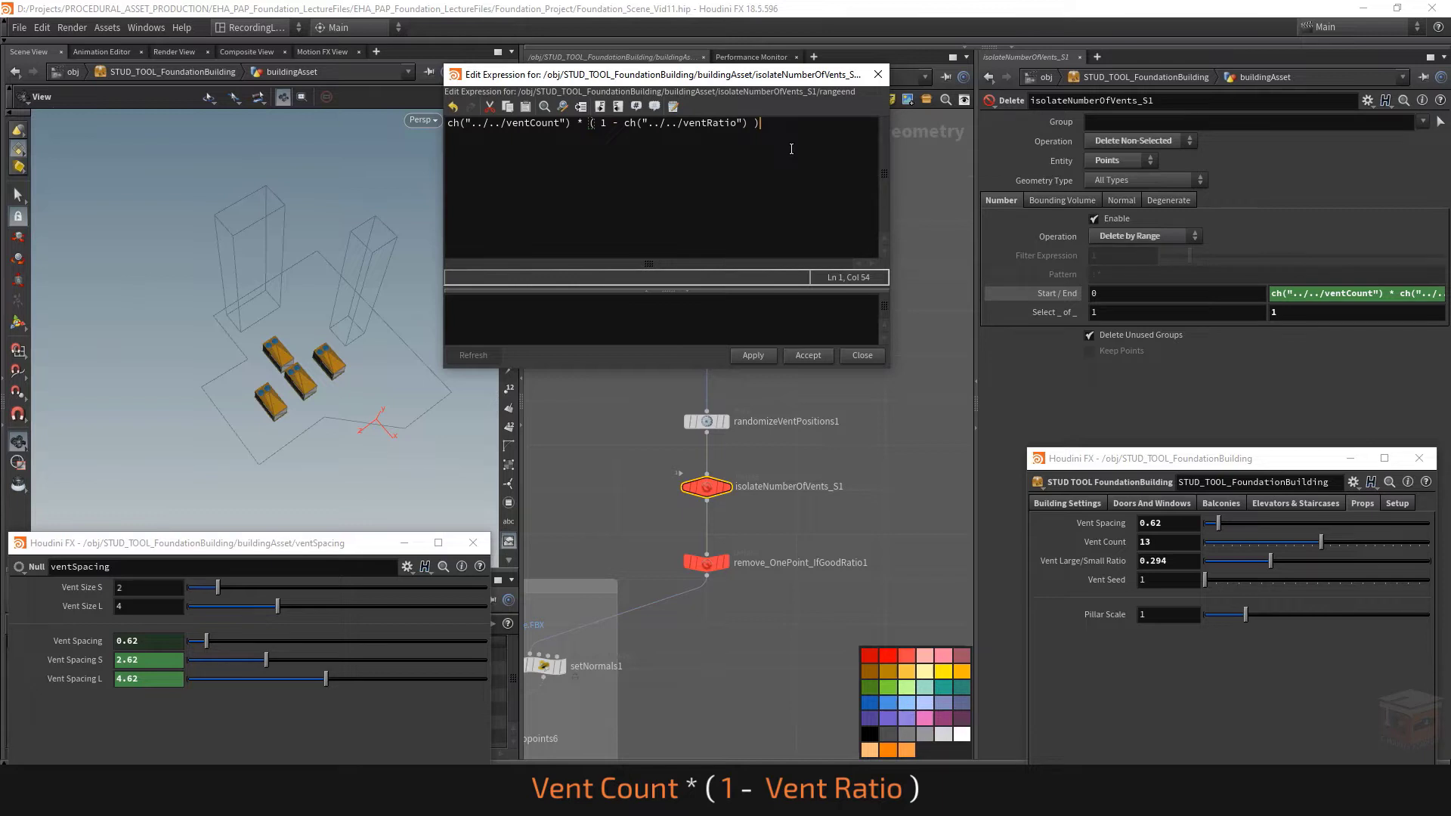
pyautogui.click(816, 356)
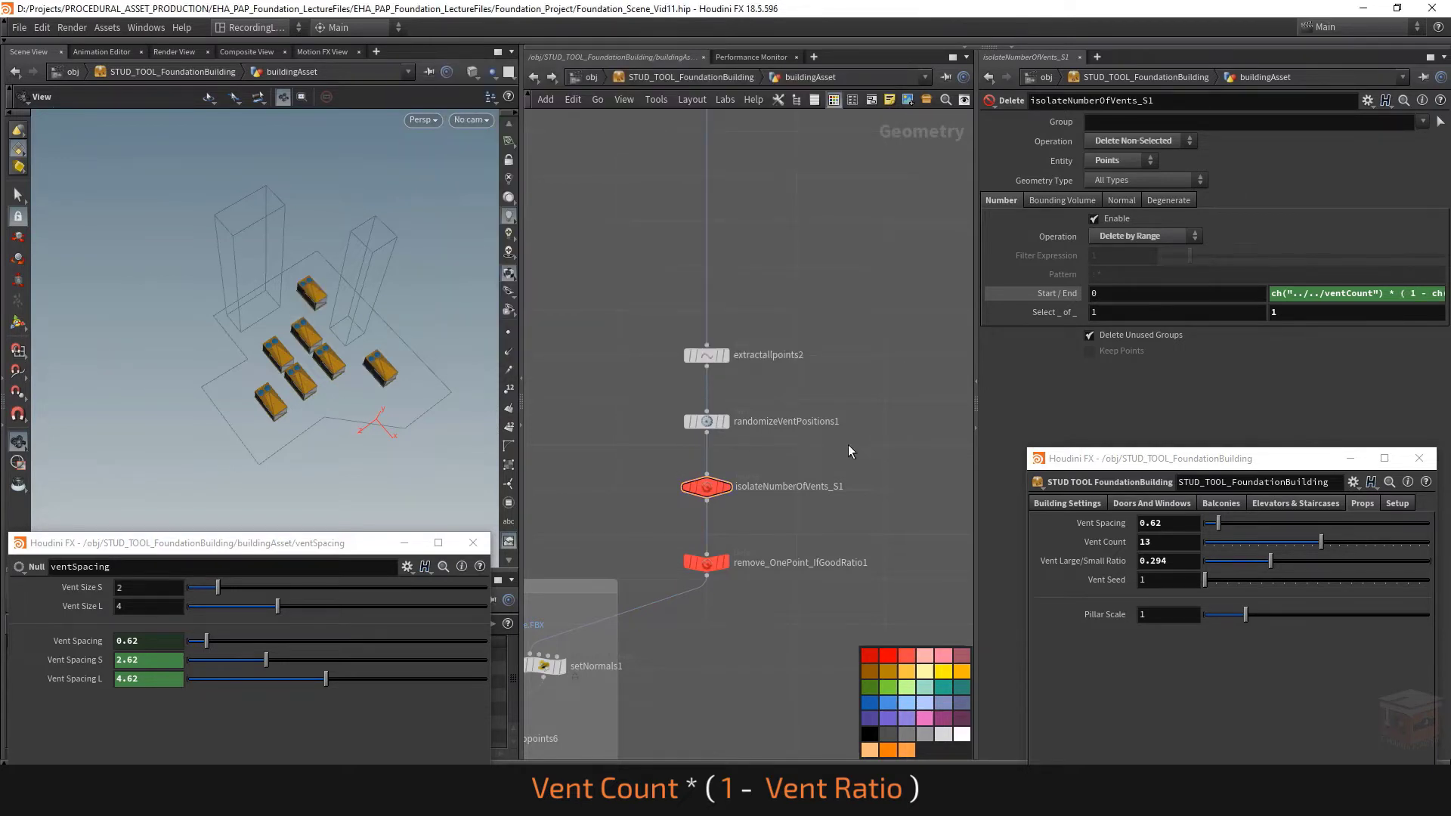
# Rename isolateNumberOfVents_S1 to isolateNumberOfVents_L and test the large vents with Vent Large/Small Ratio at 1.
pyautogui.doubleClick(837, 487)
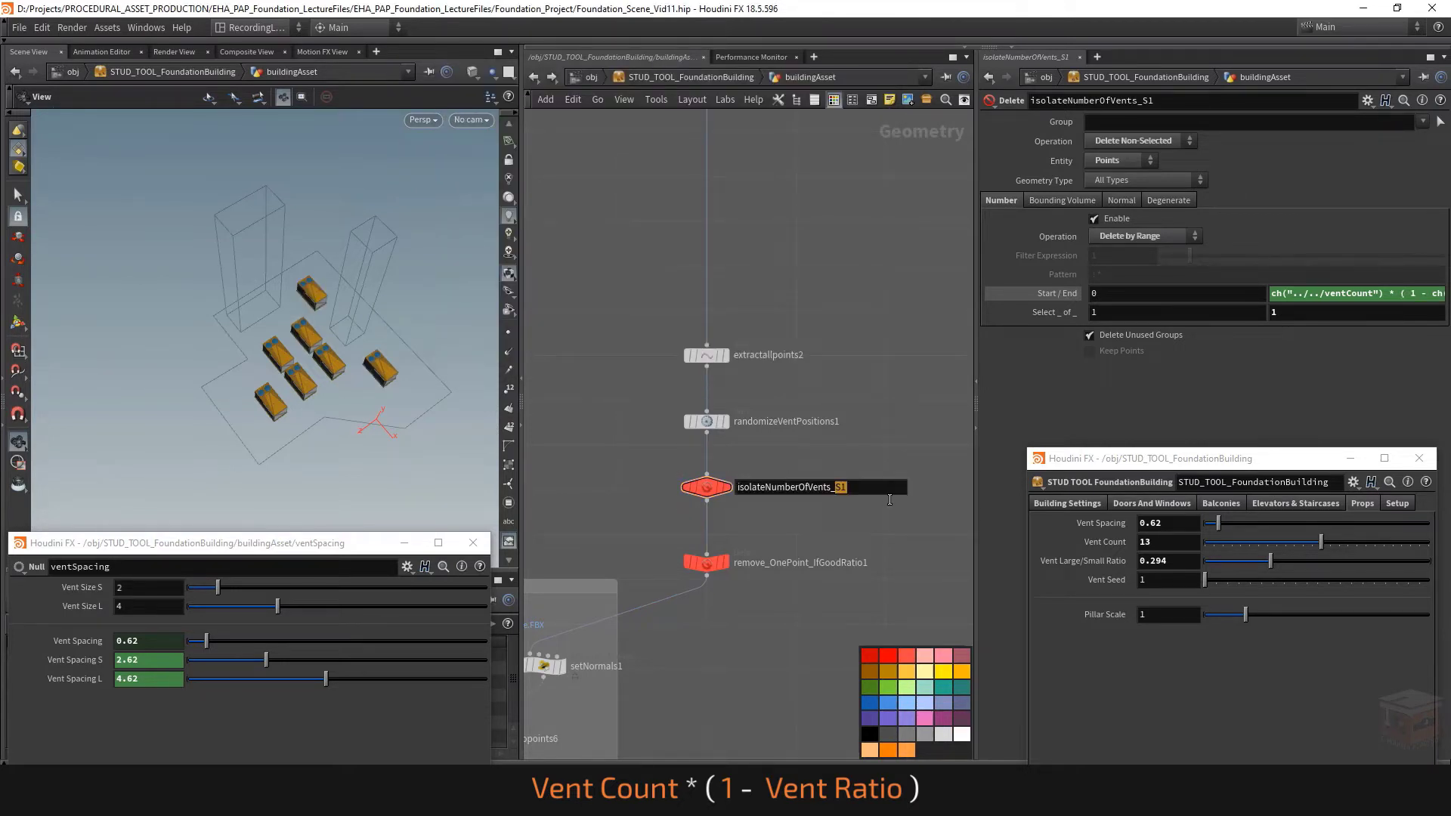
pyautogui.press('Return')
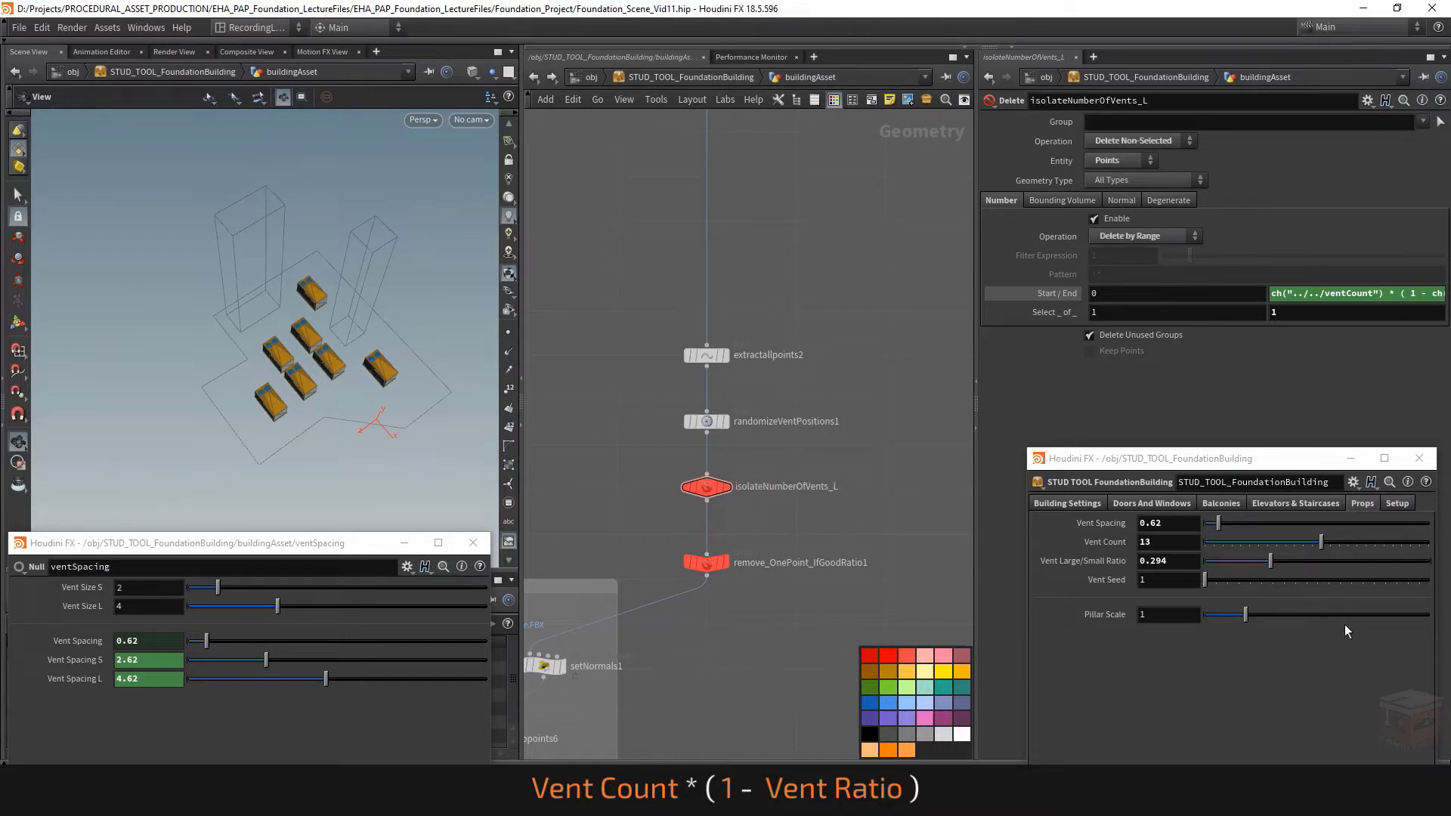
pyautogui.moveTo(1271, 563); pyautogui.dragTo(1428, 579)
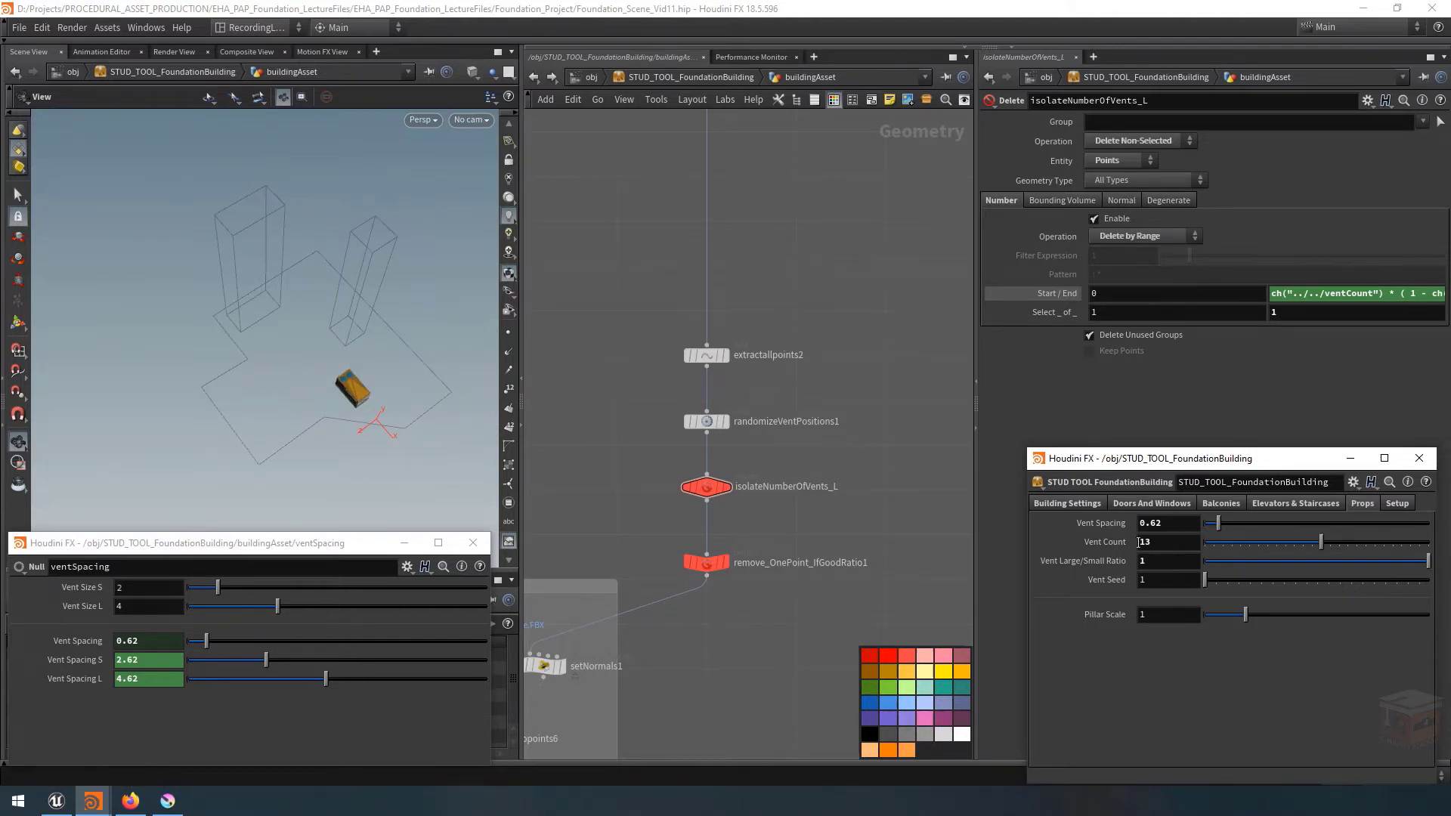
# Open the Enable expression of remove_OnePoint_IfGoodRatio1 for editing and change its comparison operator to <.
pyautogui.moveTo(841, 541); pyautogui.dragTo(804, 464, button='middle')
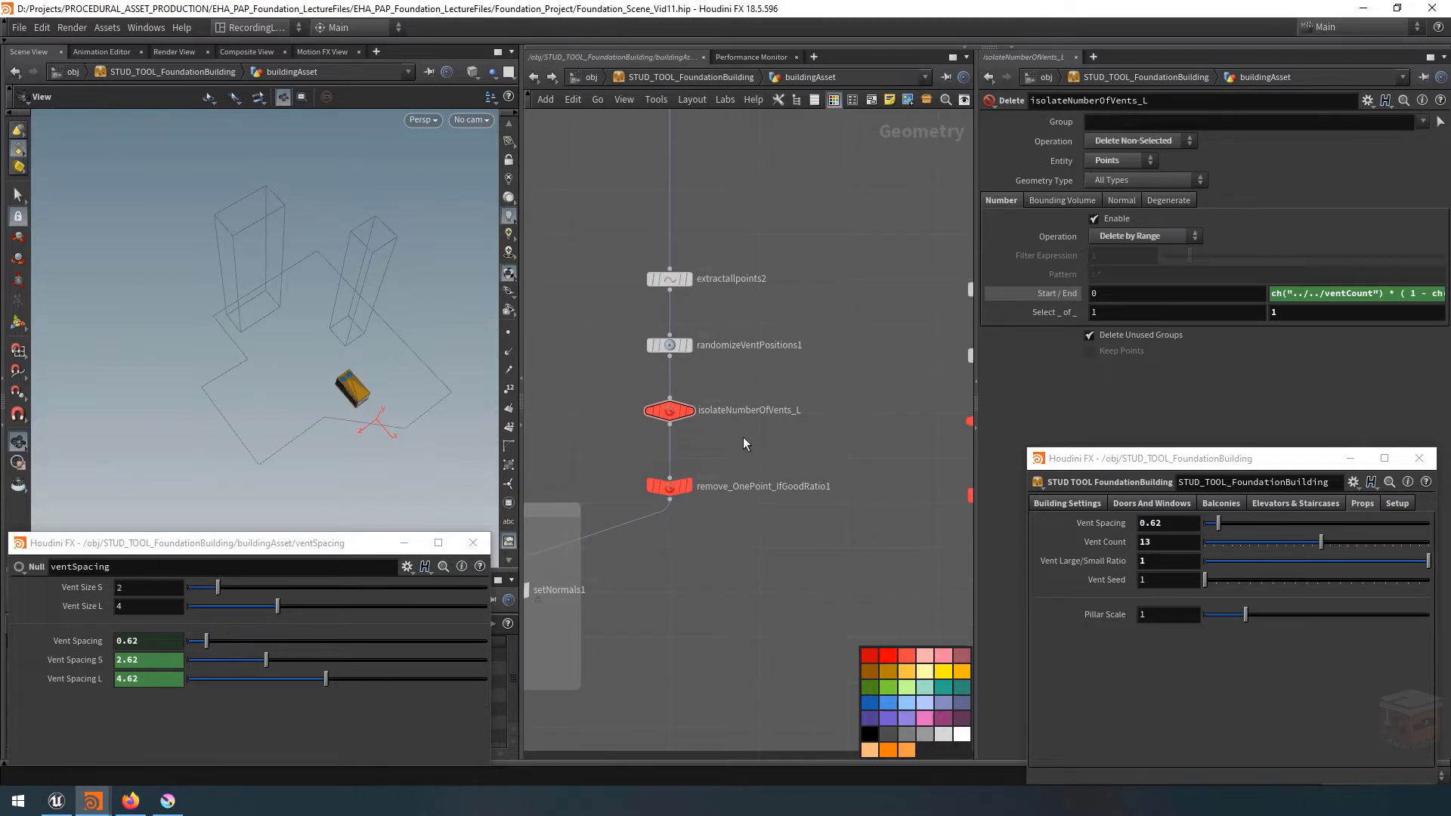
pyautogui.moveTo(704, 460); pyautogui.dragTo(720, 449, button='middle')
pyautogui.moveTo(650, 435); pyautogui.dragTo(754, 529)
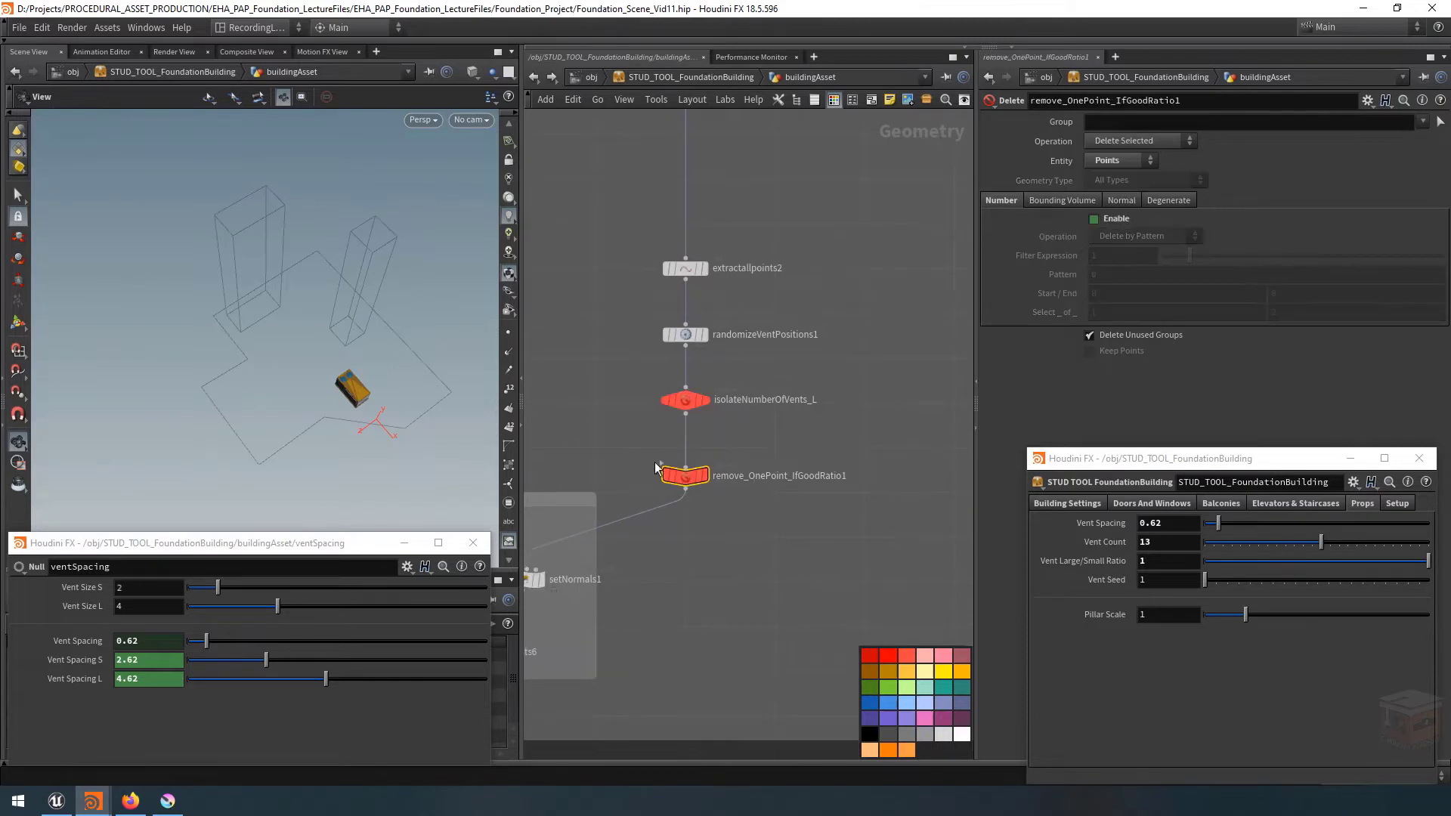
pyautogui.rightClick(1095, 220)
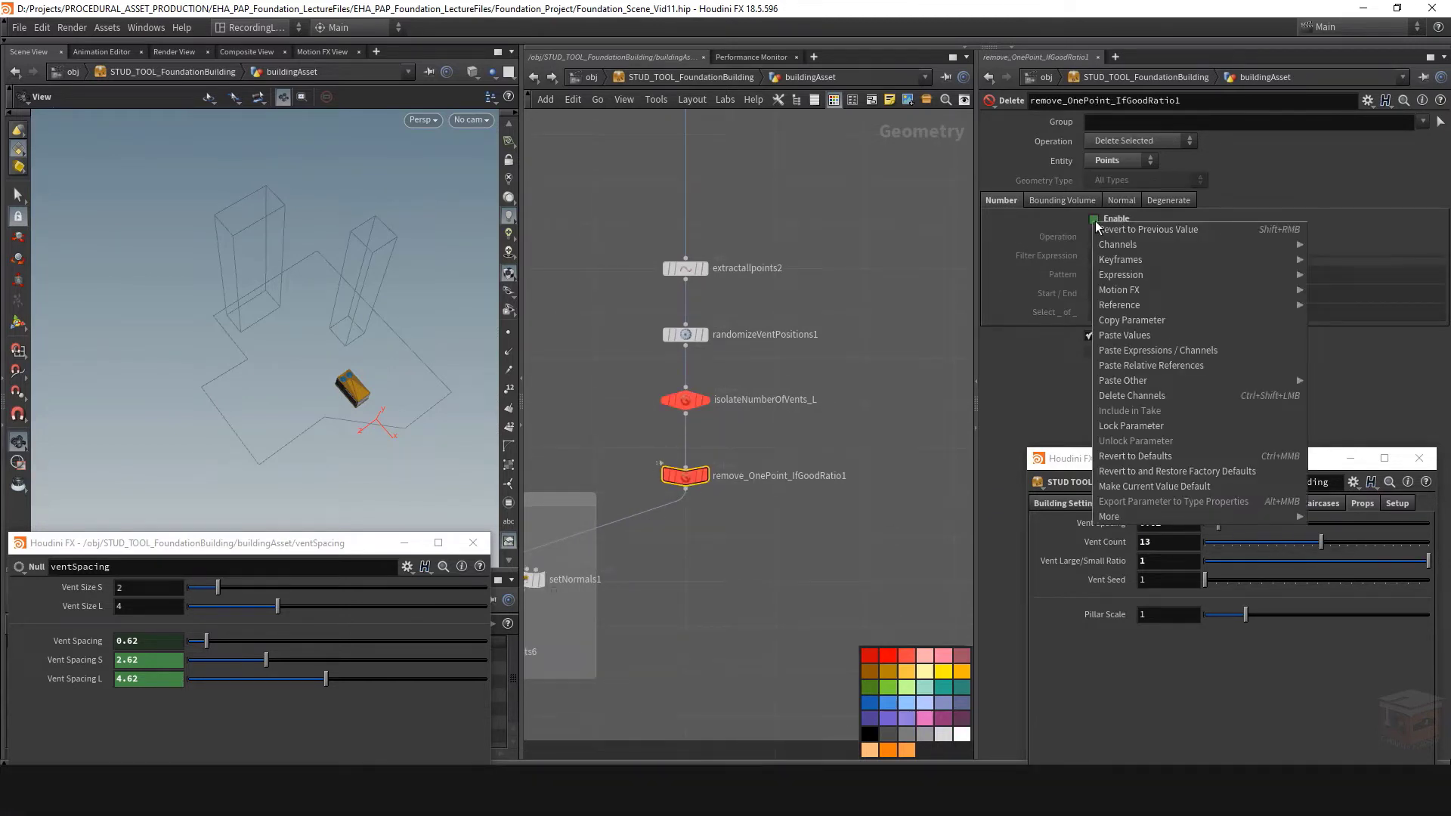
pyautogui.moveTo(1158, 275)
pyautogui.click(1001, 289)
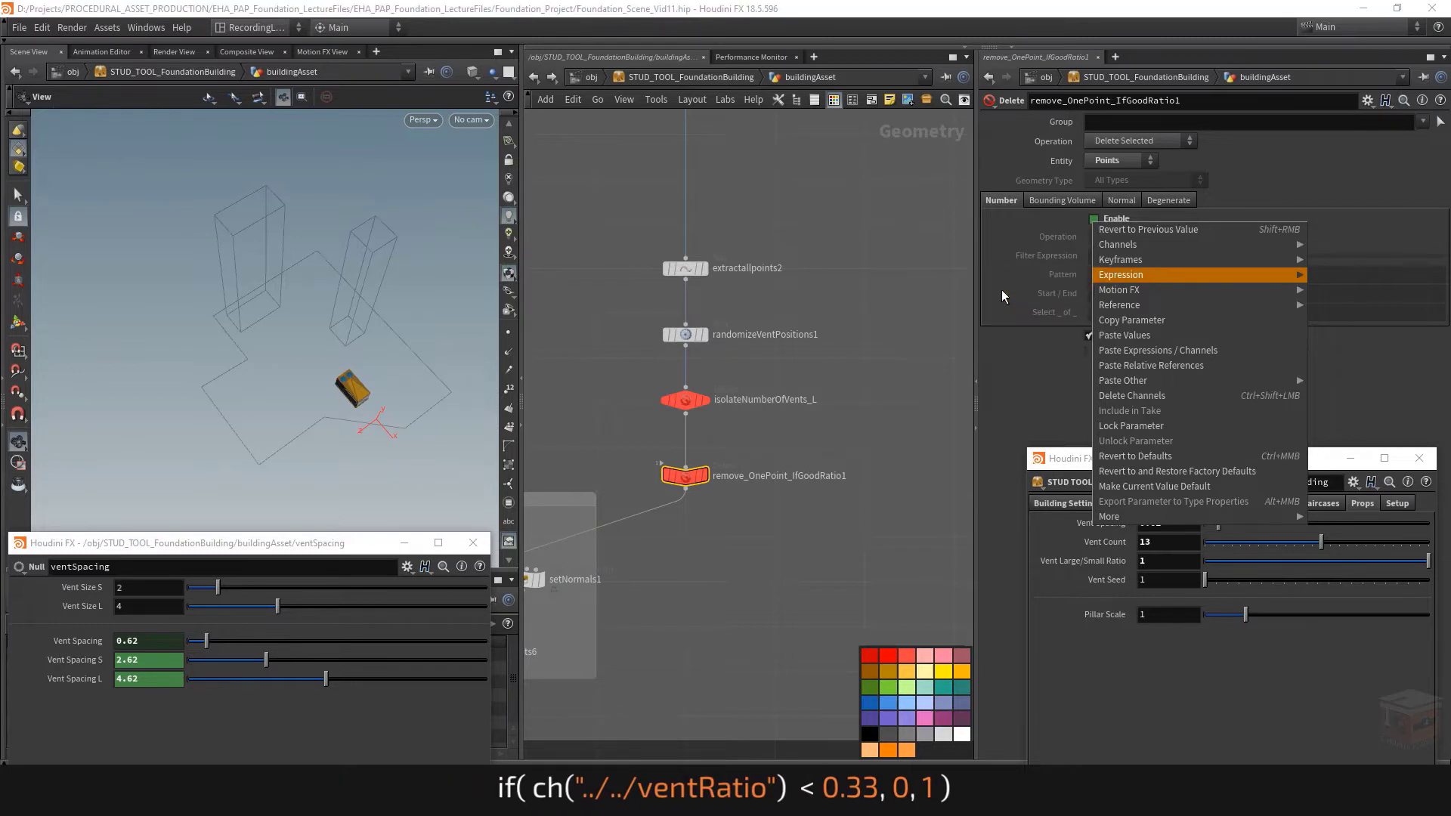
pyautogui.click(607, 123)
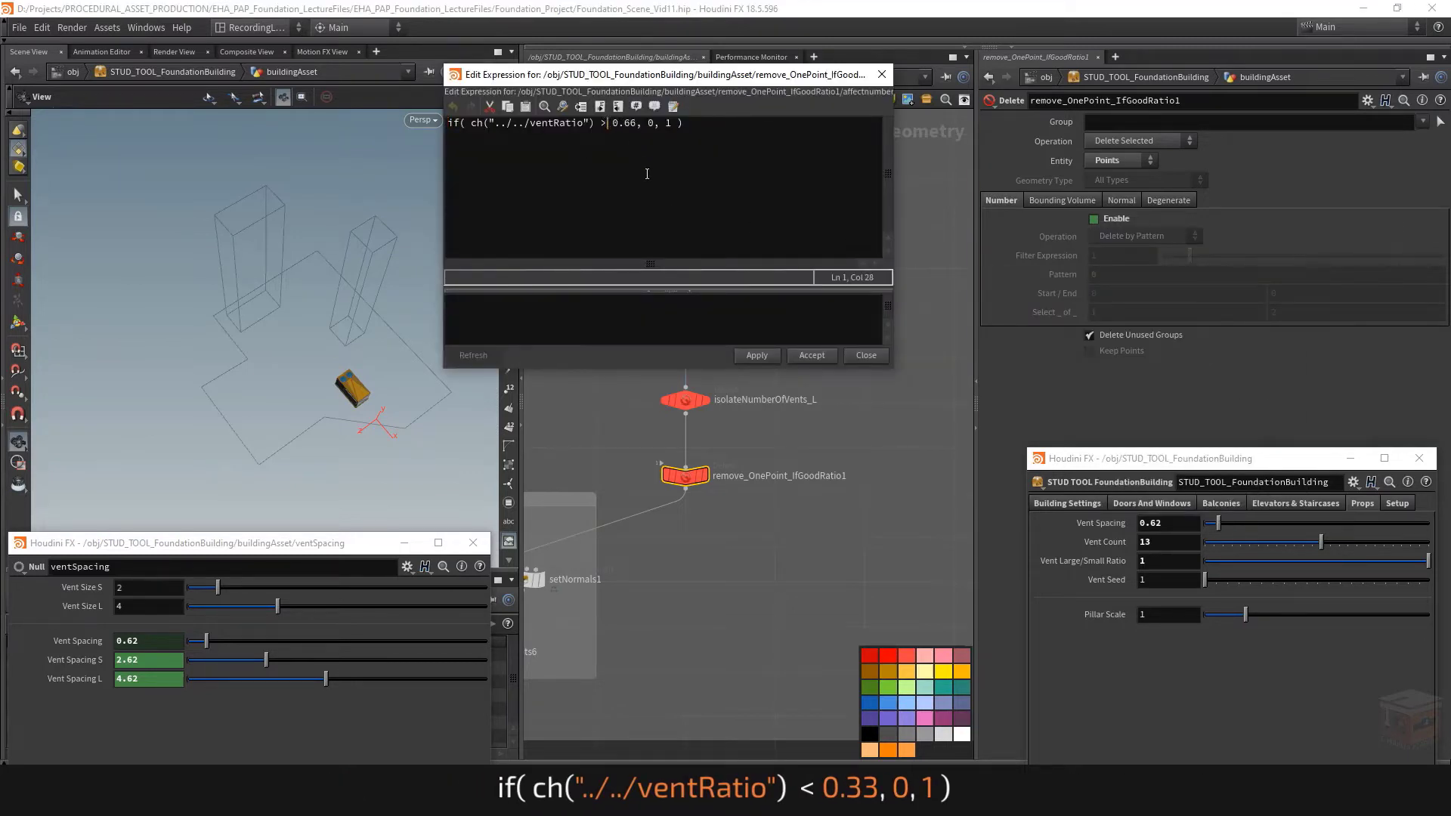
pyautogui.press('BackSpace')
pyautogui.write('<')
# Set the threshold to 0.33 so the Enable expression reads if( ch("../../ventRatio") < 0.33, 0, 1 ), and accept it.
pyautogui.press('Right')
pyautogui.press('Right')
pyautogui.press('Right')
pyautogui.press('Delete')
pyautogui.press('Delete')
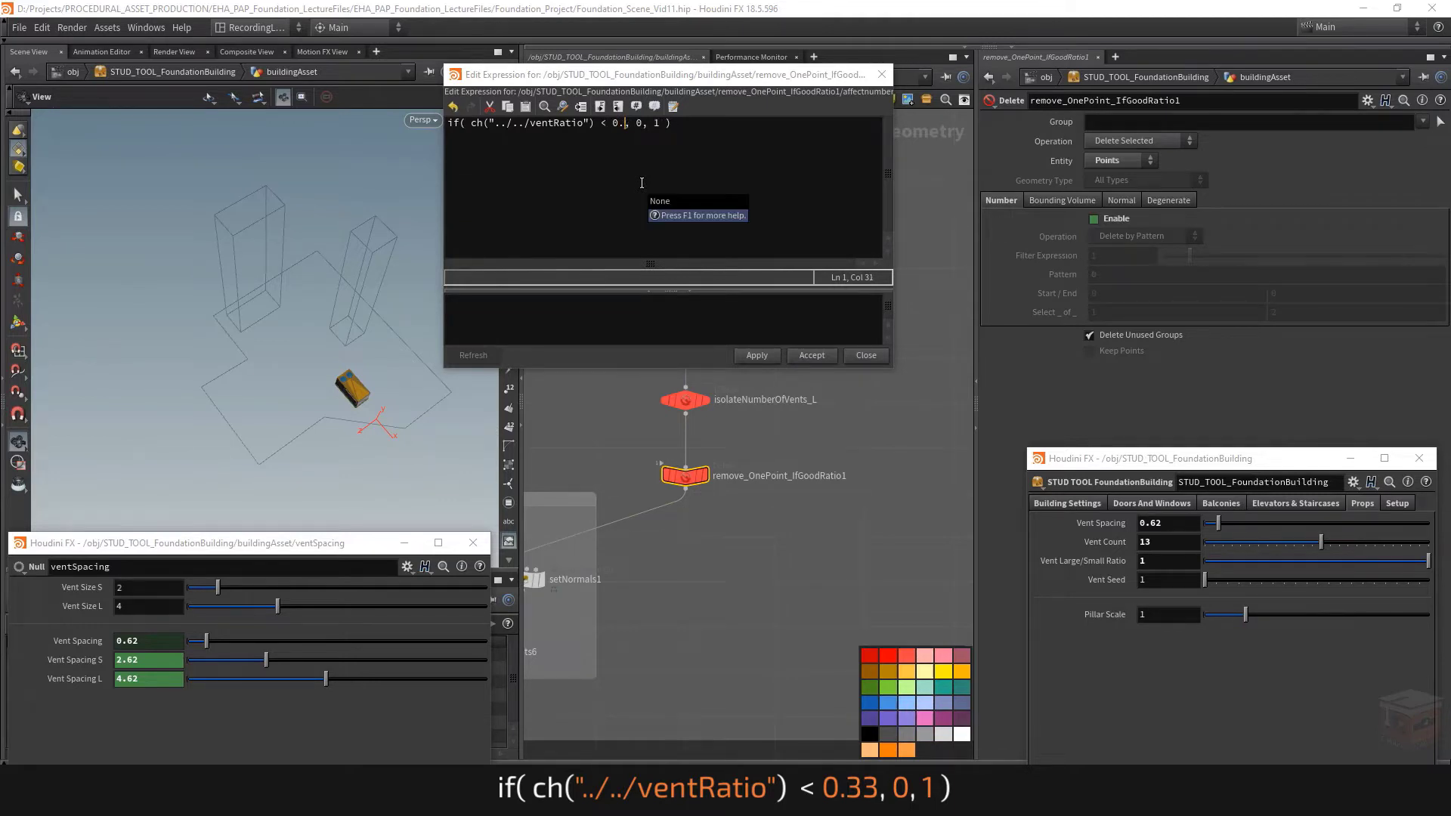
pyautogui.write('33')
pyautogui.press('Left')
pyautogui.press('Left')
pyautogui.press('Left')
pyautogui.press('Left')
pyautogui.press('Left')
pyautogui.press('Left')
pyautogui.press('Left')
pyautogui.press('Left')
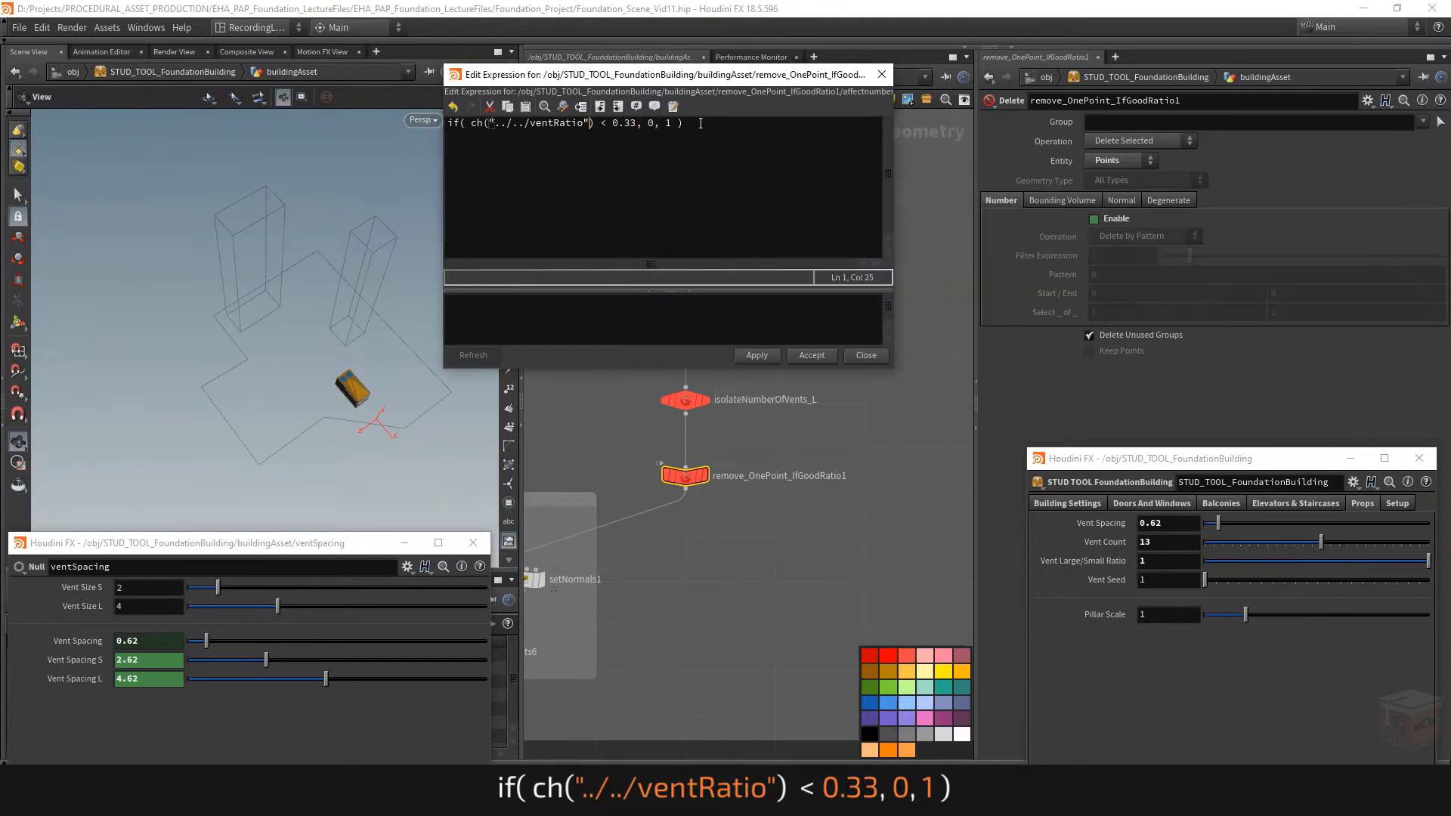
pyautogui.click(810, 355)
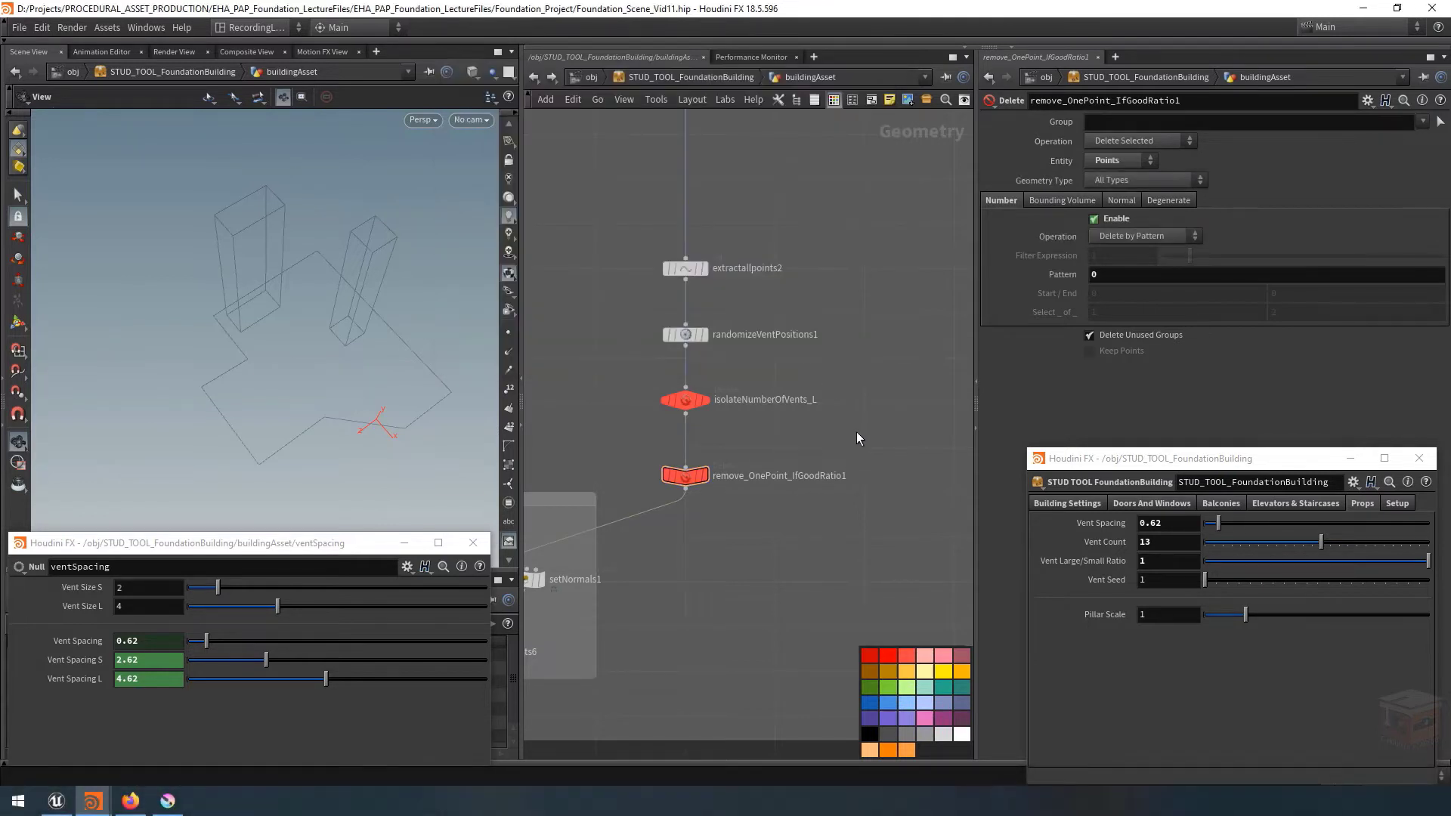
# Add a Merge node beneath the two remove_OnePoint_IfGoodRatio nodes.
pyautogui.moveTo(898, 467); pyautogui.dragTo(862, 495, button='middle')
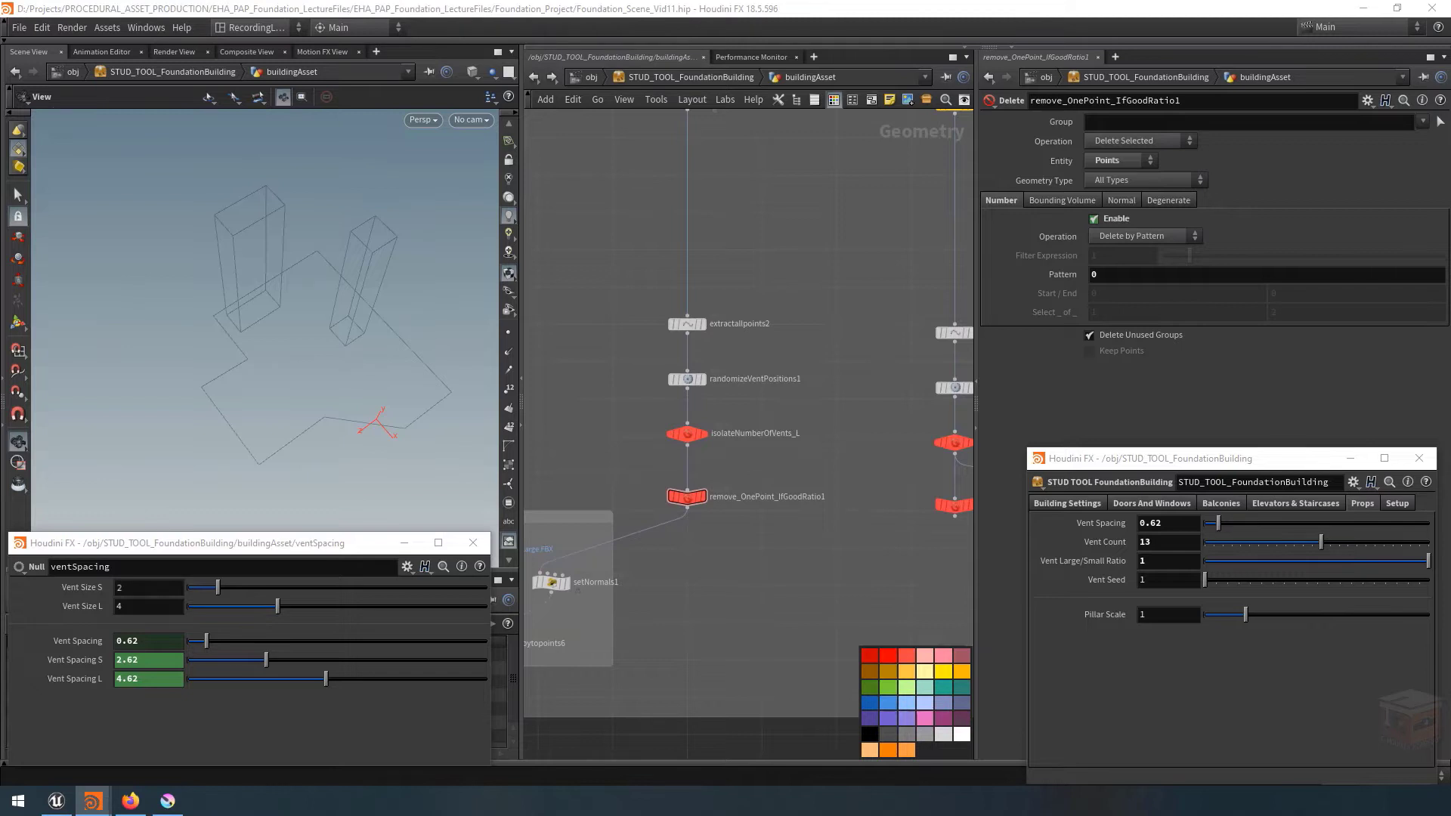
pyautogui.moveTo(829, 396); pyautogui.dragTo(802, 407, button='middle')
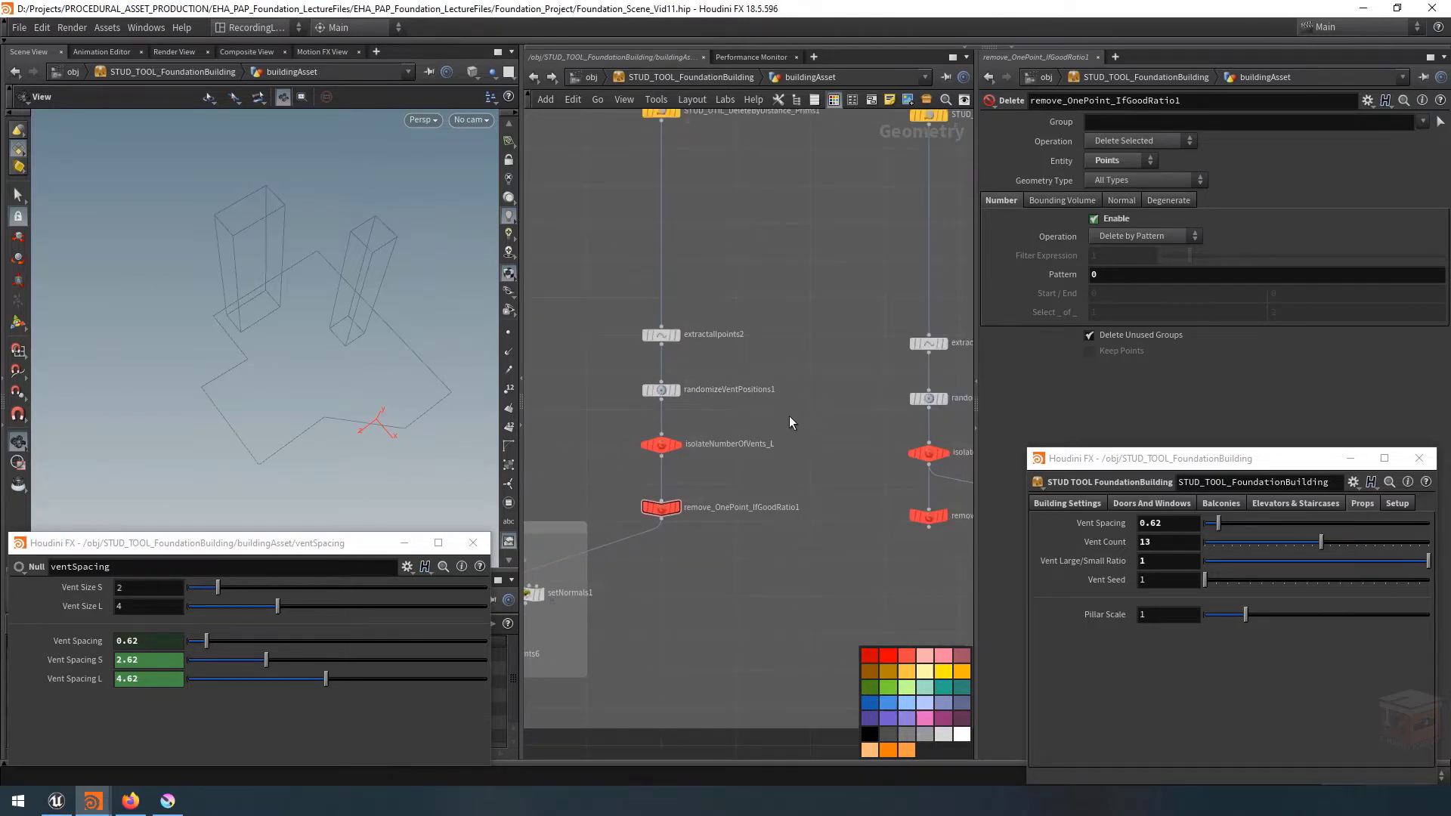
pyautogui.moveTo(854, 465); pyautogui.dragTo(811, 449, button='middle')
pyautogui.moveTo(773, 504); pyautogui.dragTo(734, 515, button='middle')
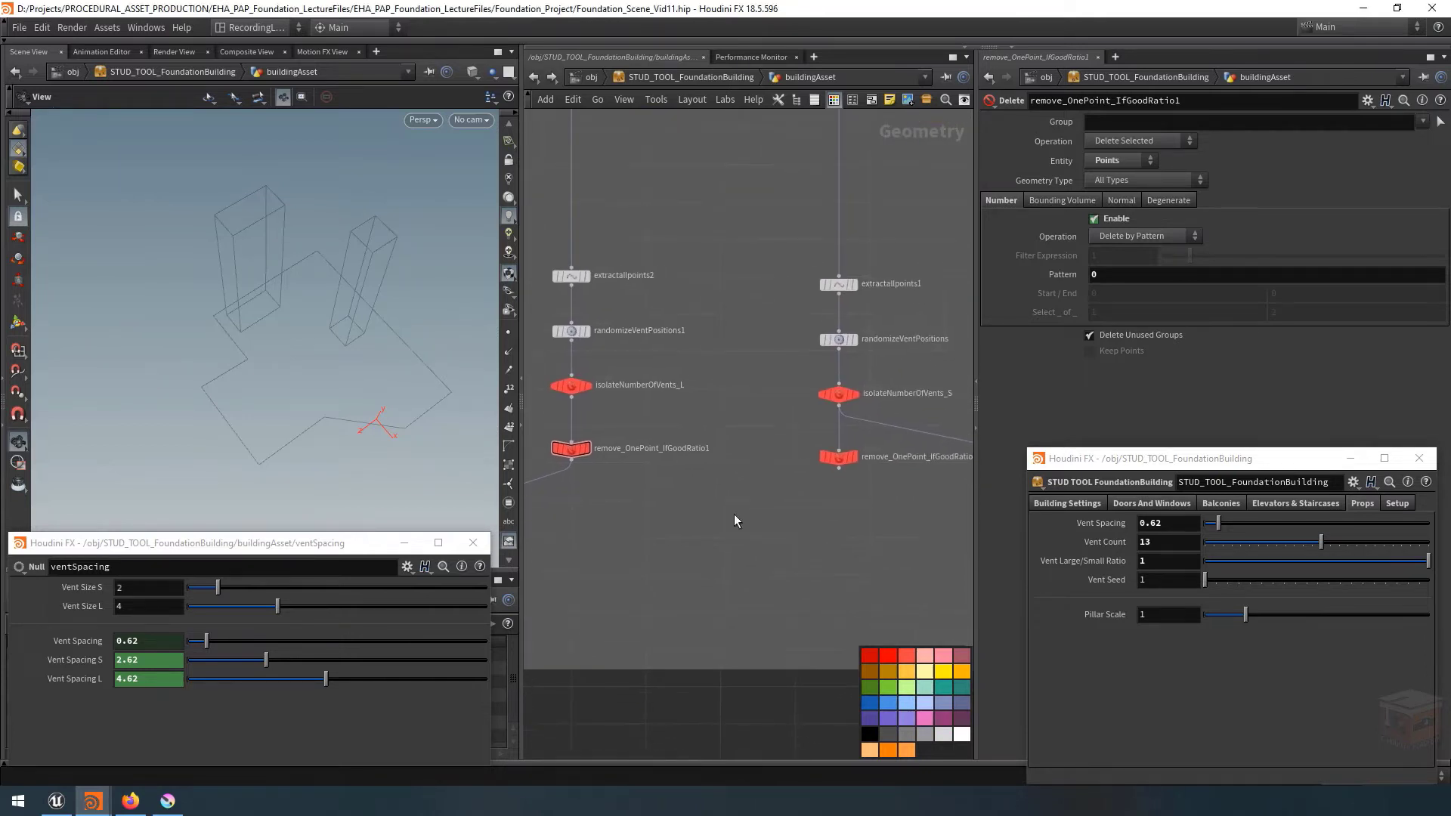
pyautogui.press('Tab')
pyautogui.press('Return')
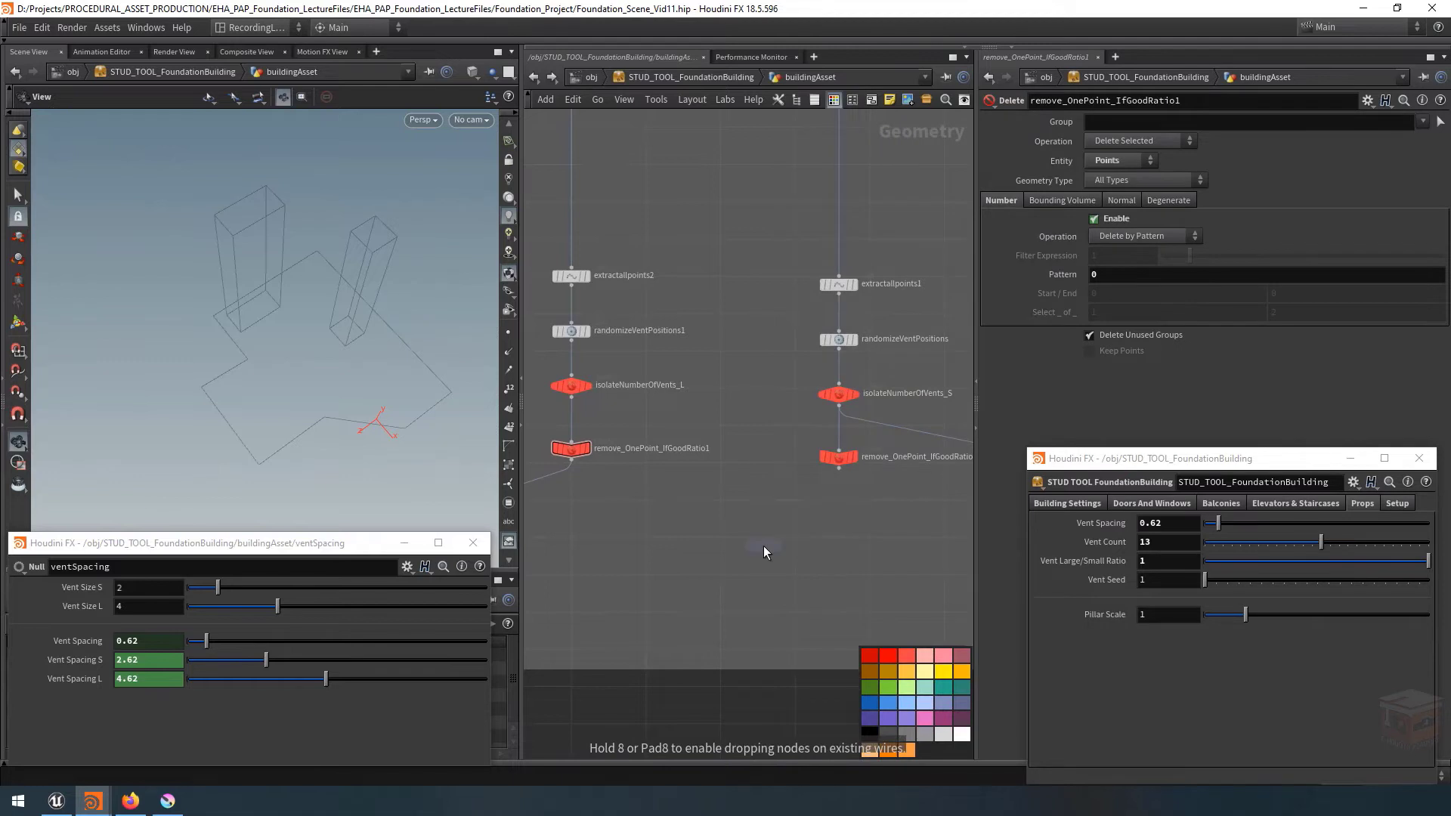
pyautogui.click(794, 542)
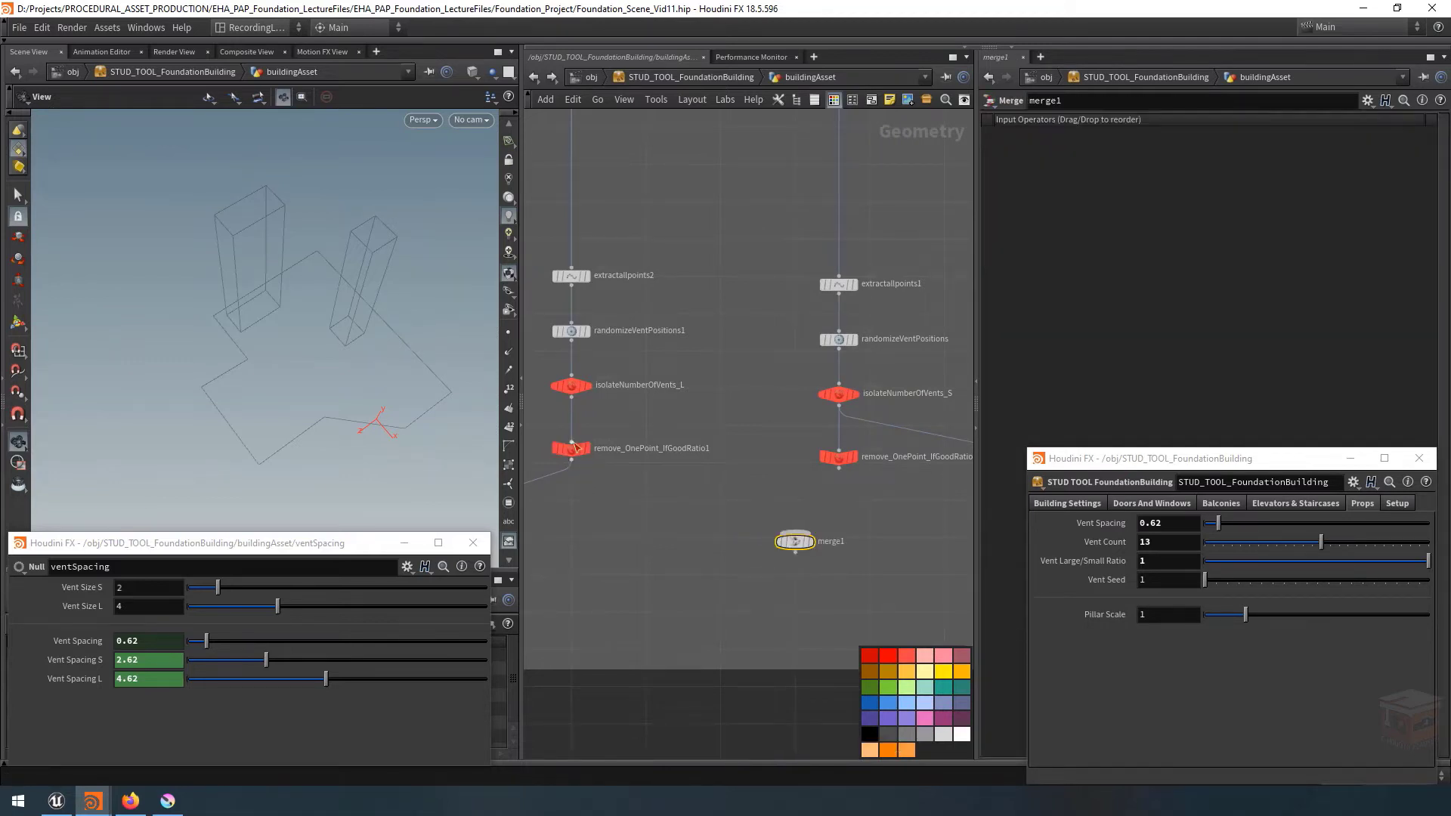
# Set Vent Large/Small Ratio to 0.483 and preview the points from the remove_OnePoint_IfGoodRatio nodes.
pyautogui.moveTo(1294, 563); pyautogui.dragTo(1312, 568)
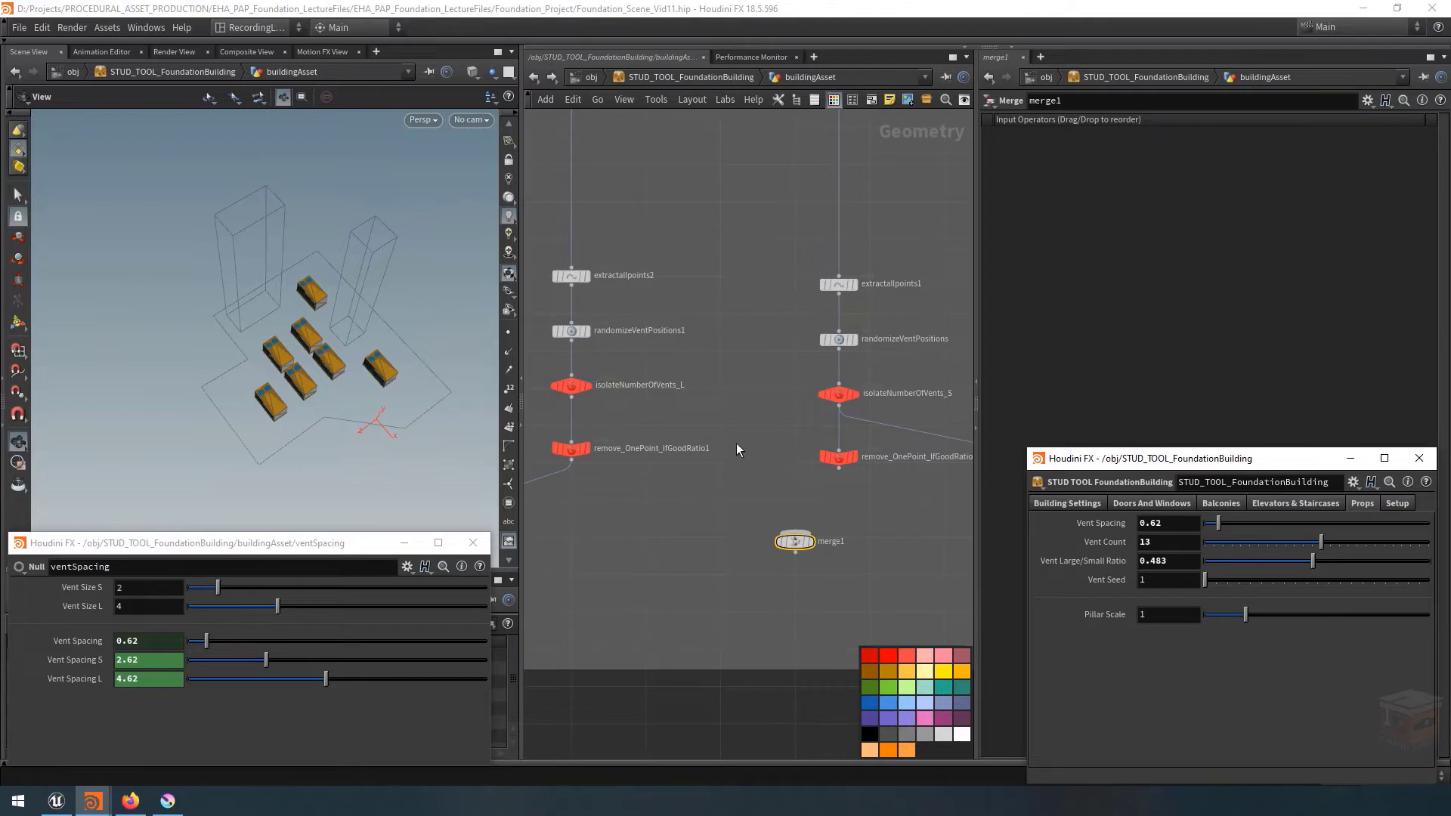
pyautogui.click(856, 457)
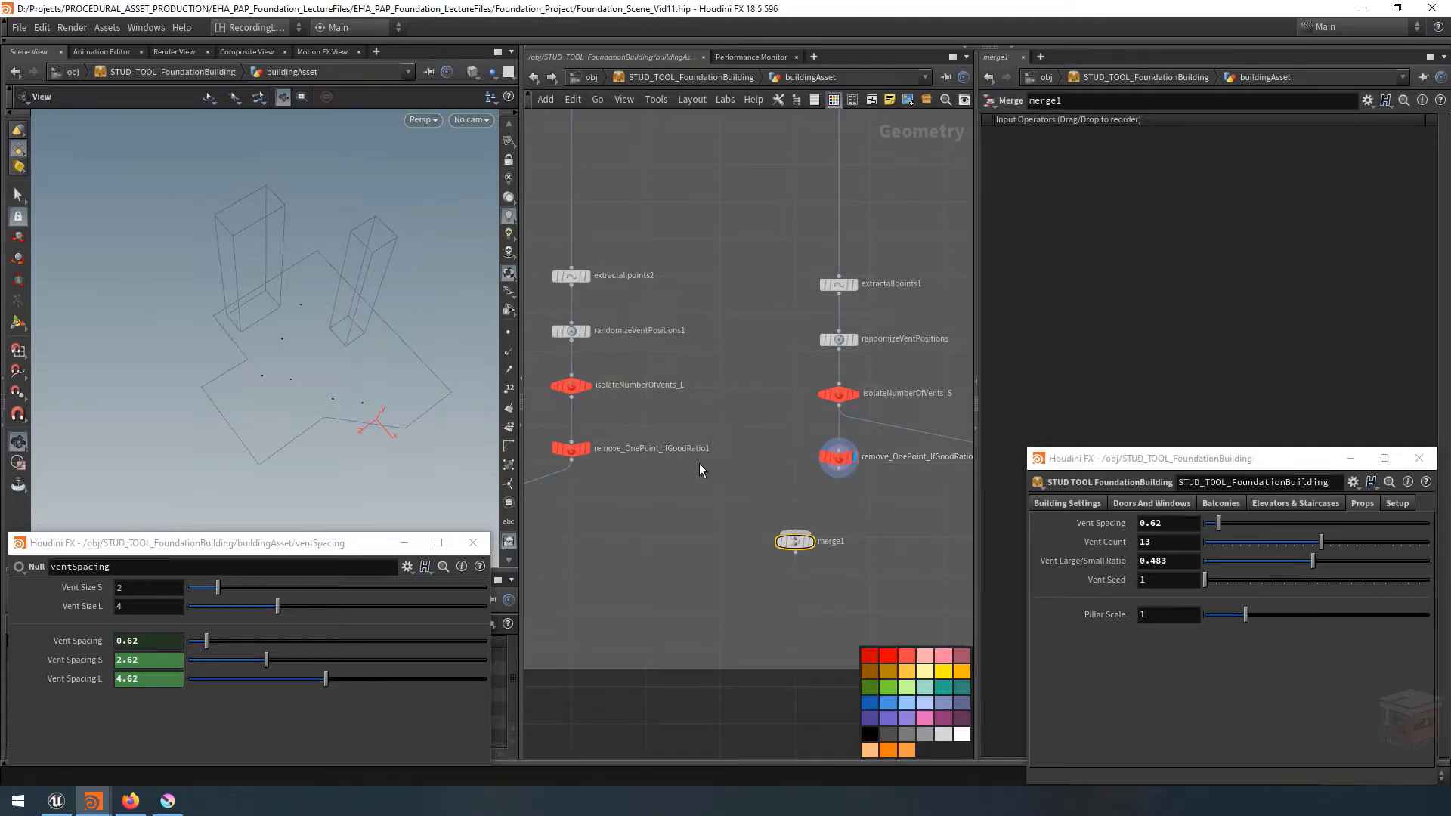
pyautogui.click(588, 447)
# Connect remove_OnePoint_IfGoodRatio1 and remove_OnePoint_IfGoodRatio to merge1 and display the merged vent points.
pyautogui.click(571, 466)
pyautogui.click(794, 531)
pyautogui.click(839, 464)
pyautogui.click(802, 527)
pyautogui.scroll(-2, 822, 537)
pyautogui.click(823, 534)
pyautogui.moveTo(810, 532); pyautogui.dragTo(780, 533)
pyautogui.scroll(-3, 689, 541)
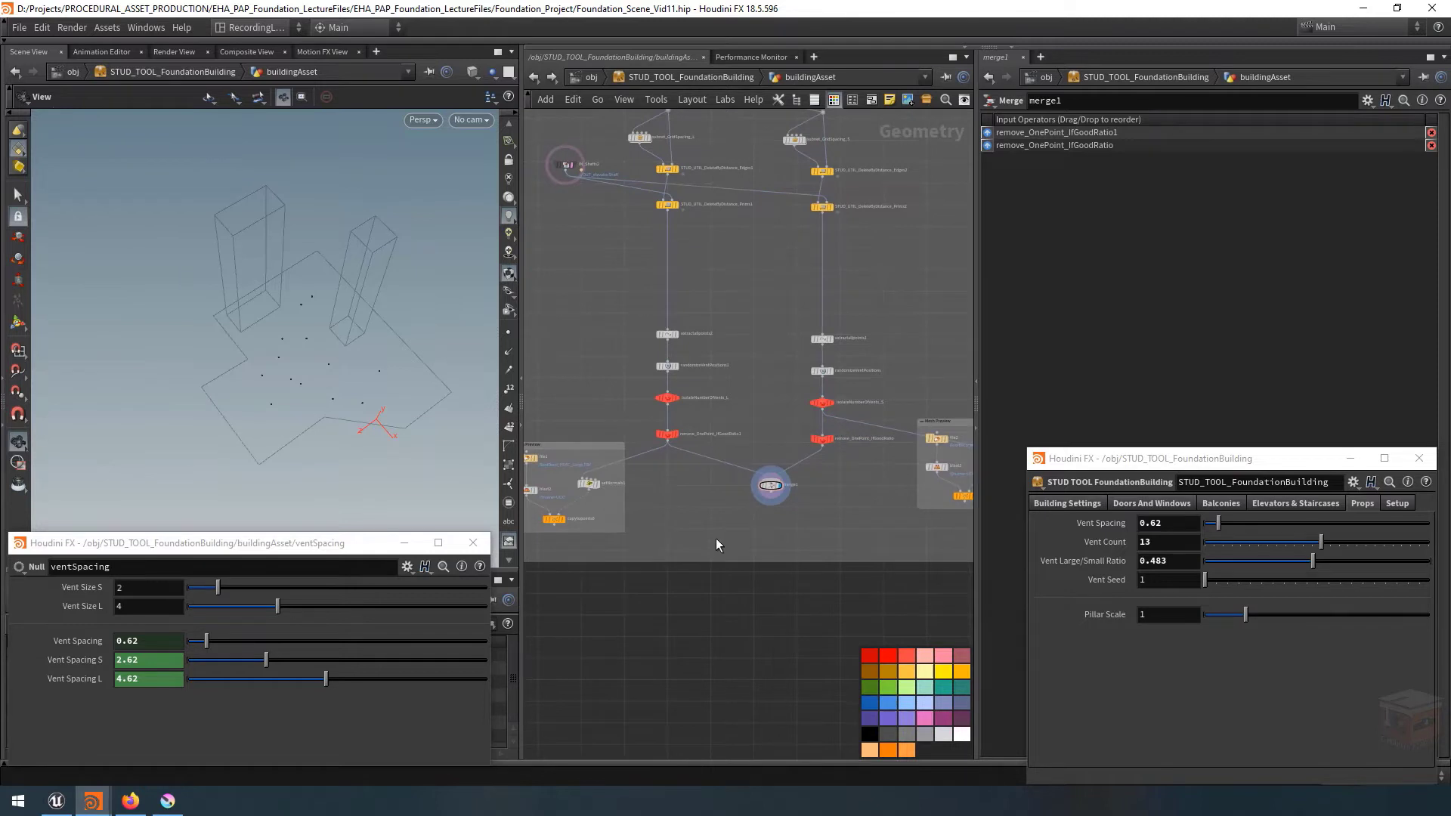
# Add a second Merge node below the vent branches for combining the vent meshes.
pyautogui.press('Tab')
pyautogui.write('m')
pyautogui.press('Escape')
pyautogui.press('Tab')
pyautogui.write('m')
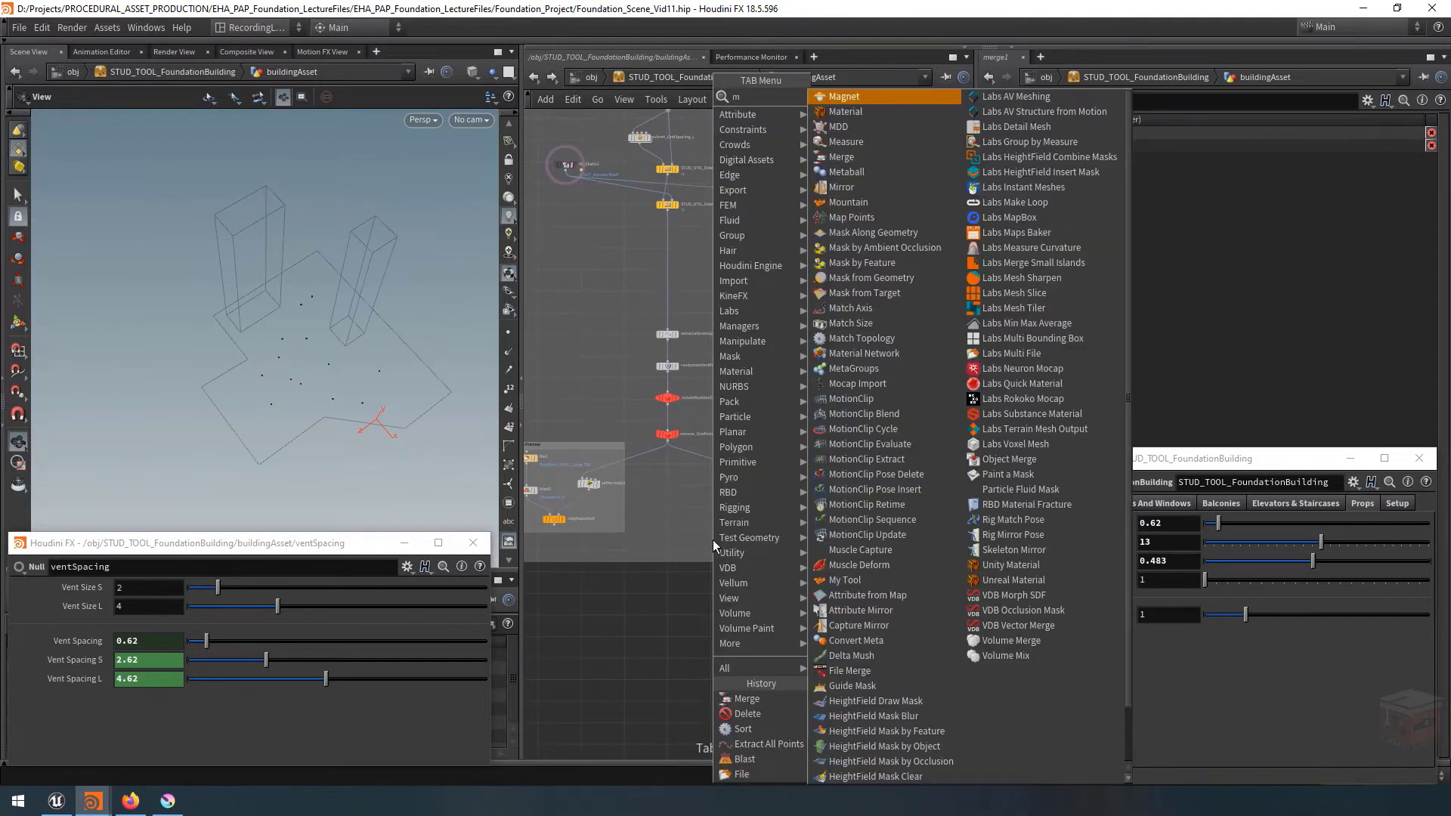
pyautogui.write('erge')
pyautogui.press('Return')
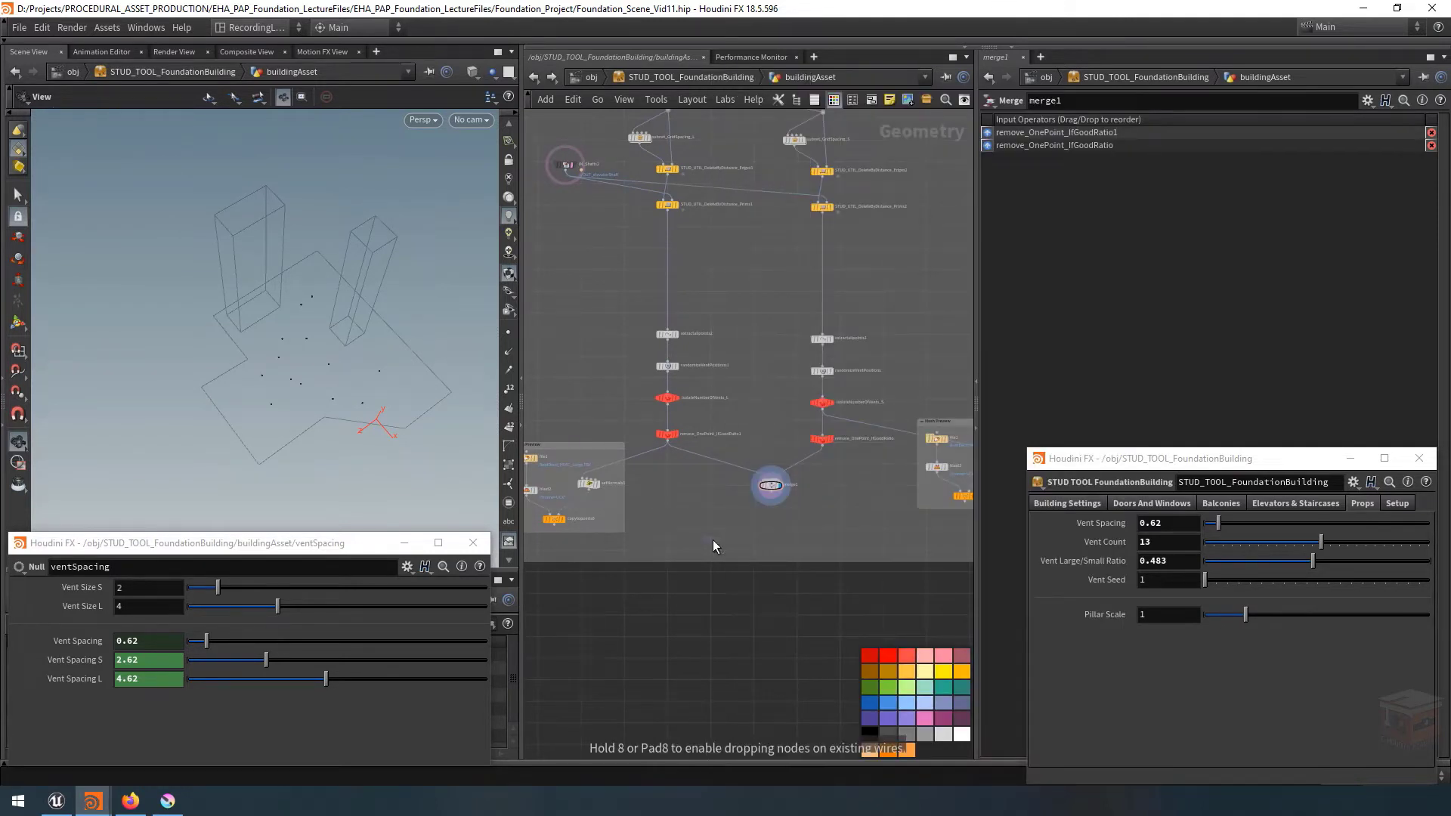
pyautogui.click(713, 540)
# Connect copytopoints6 and copytopoints7 to merge2 and display the combined large and small vent meshes.
pyautogui.scroll(3, 574, 541)
pyautogui.click(542, 511)
pyautogui.click(821, 533)
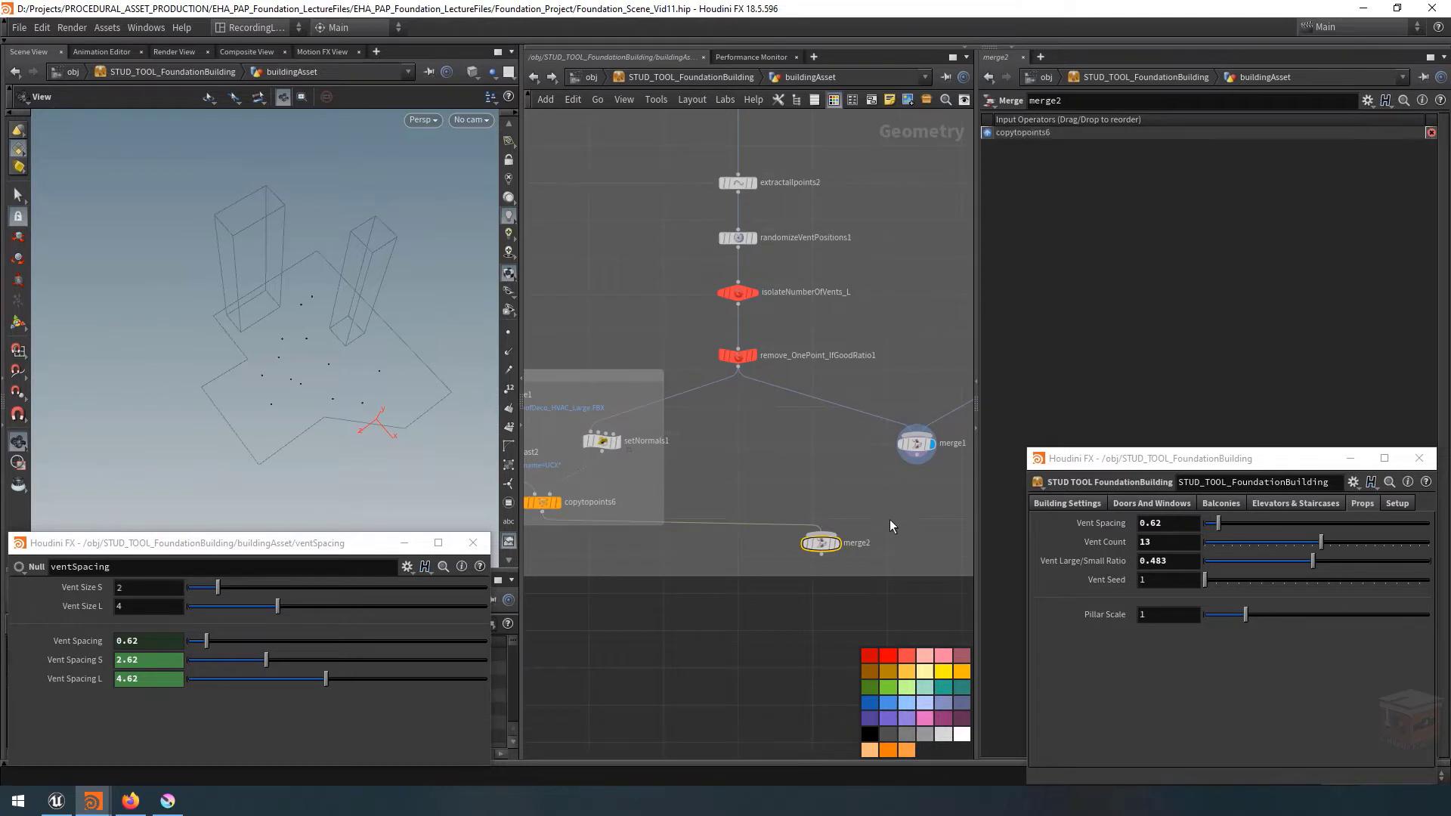
pyautogui.scroll(-3, 891, 514)
pyautogui.moveTo(891, 507); pyautogui.dragTo(818, 560, button='middle')
pyautogui.click(894, 500)
pyautogui.click(596, 540)
pyautogui.scroll(3, 744, 548)
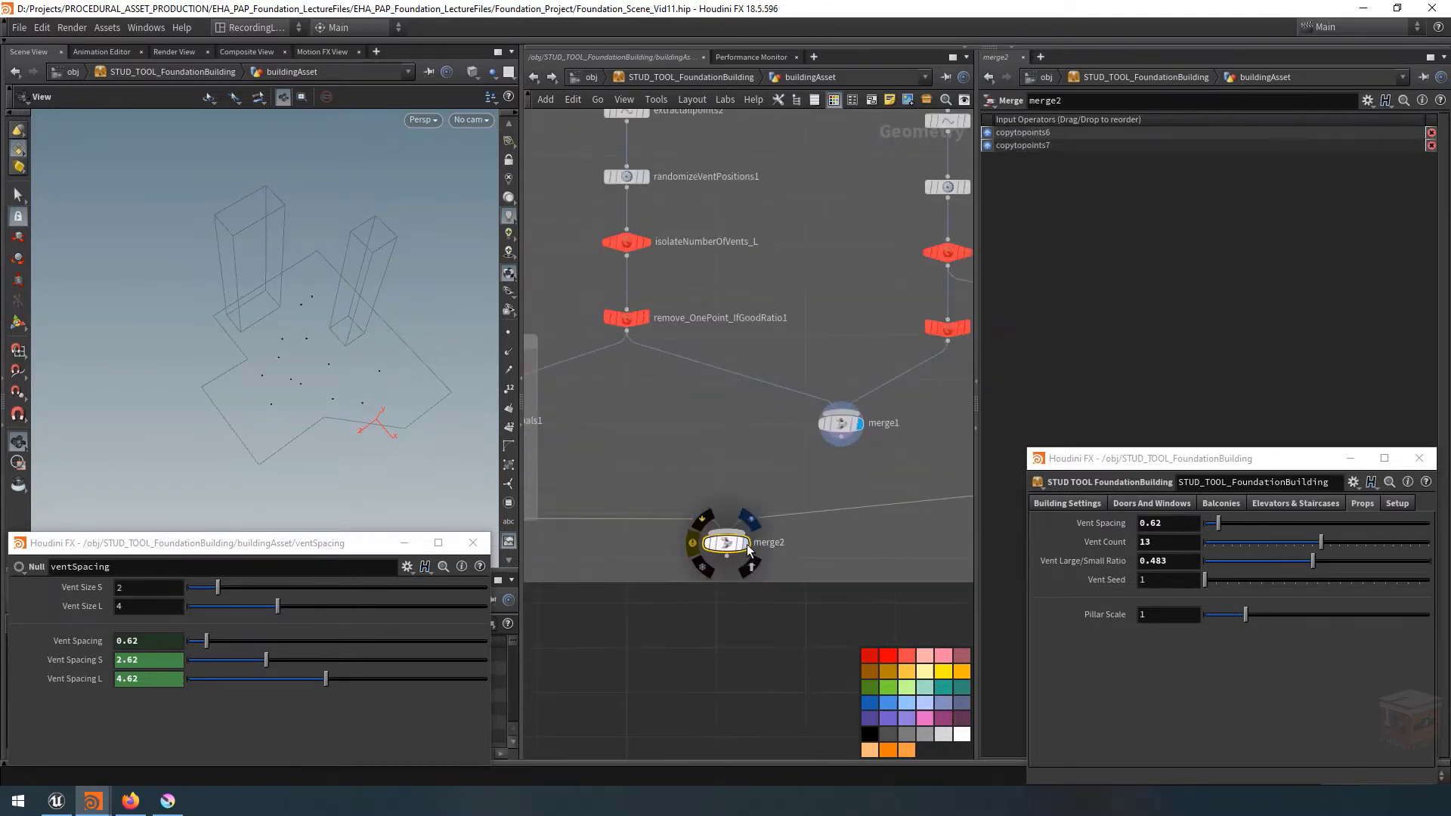
pyautogui.click(746, 543)
# Set Vent Count to 19 and examine the large and small vents for overlaps.
pyautogui.moveTo(331, 322); pyautogui.dragTo(364, 310)
pyautogui.scroll(-3, 340, 327)
pyautogui.scroll(-6, 714, 427)
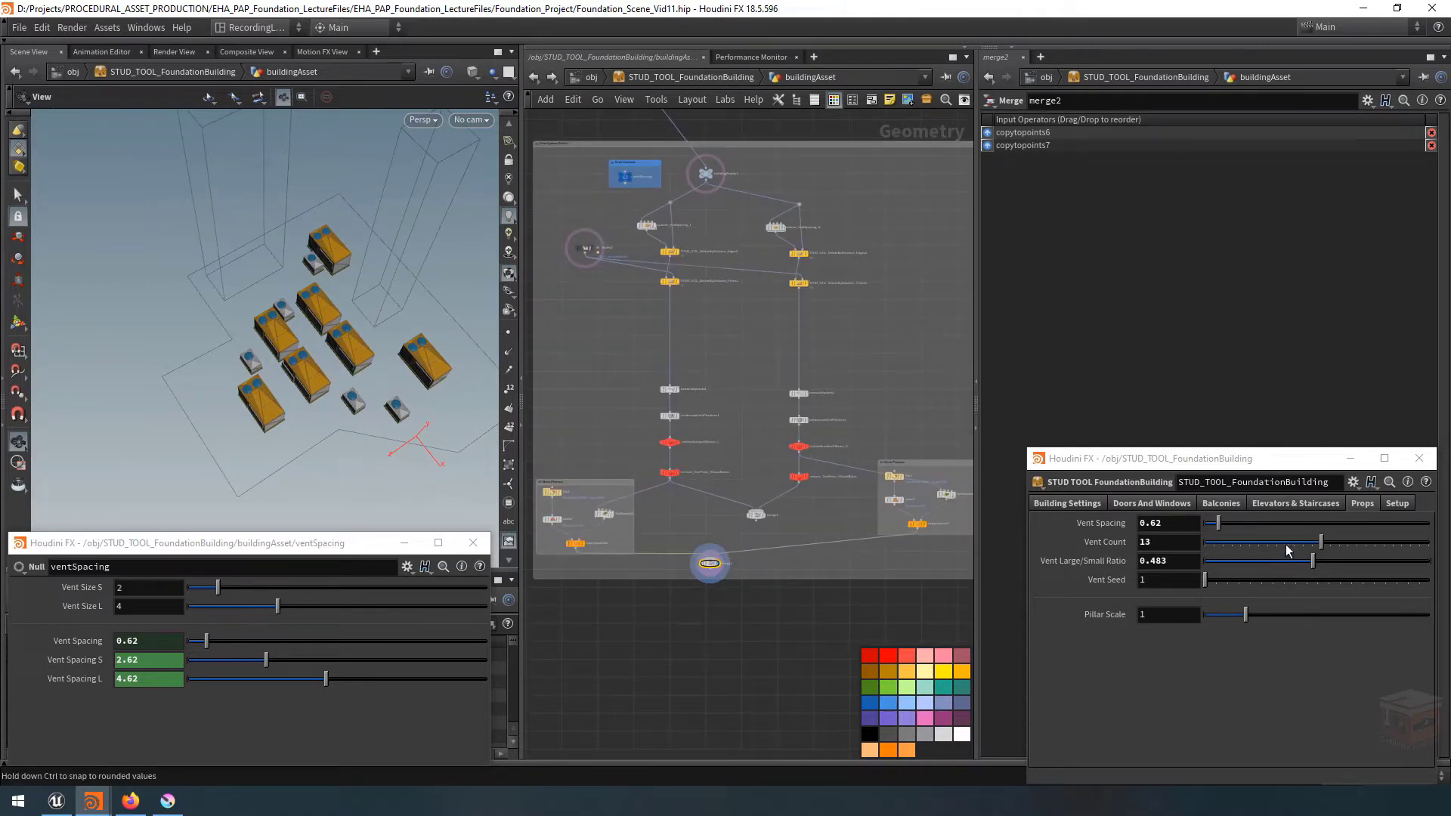
pyautogui.moveTo(1308, 543); pyautogui.dragTo(1364, 538)
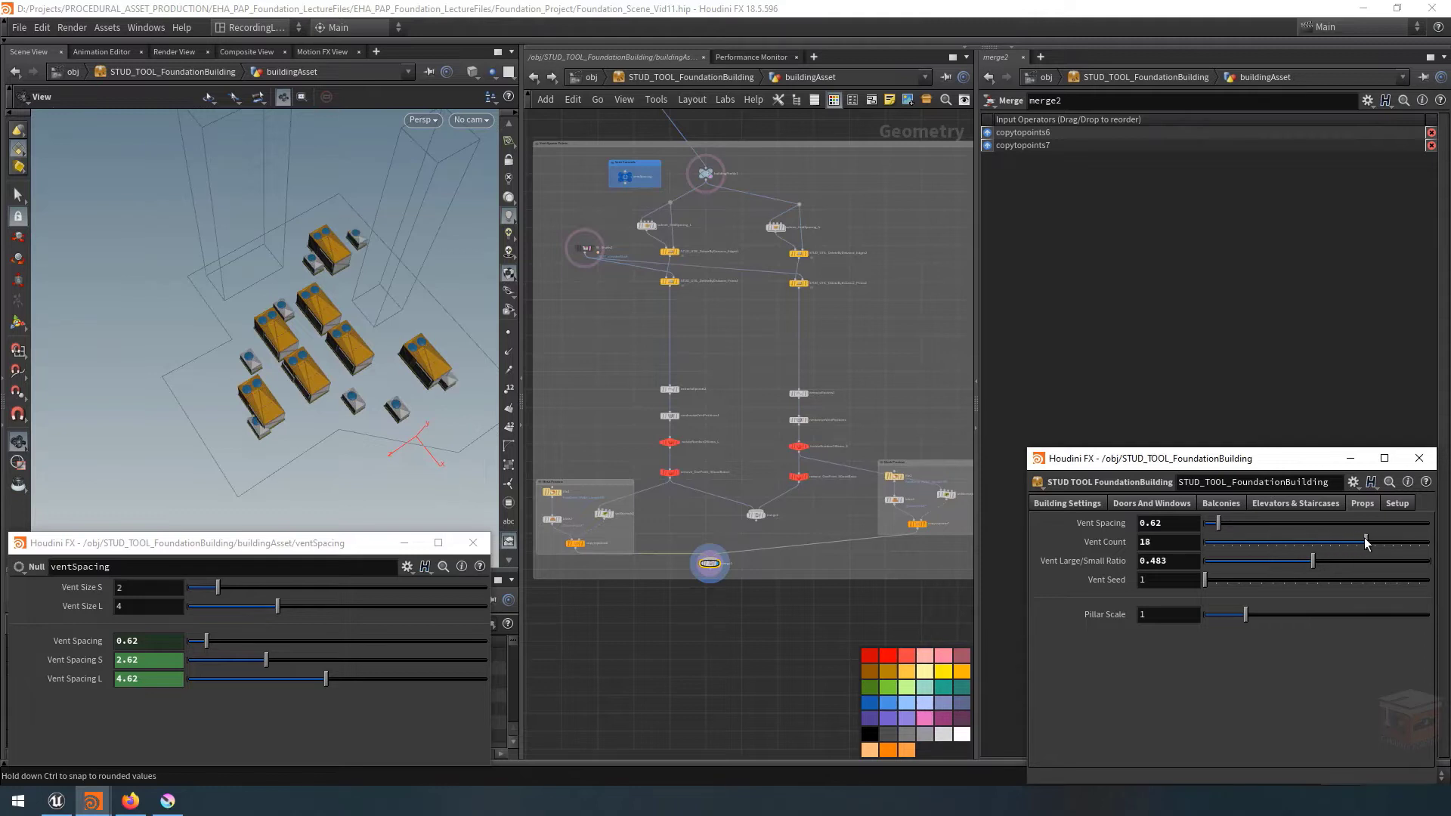
pyautogui.scroll(5, 476, 430)
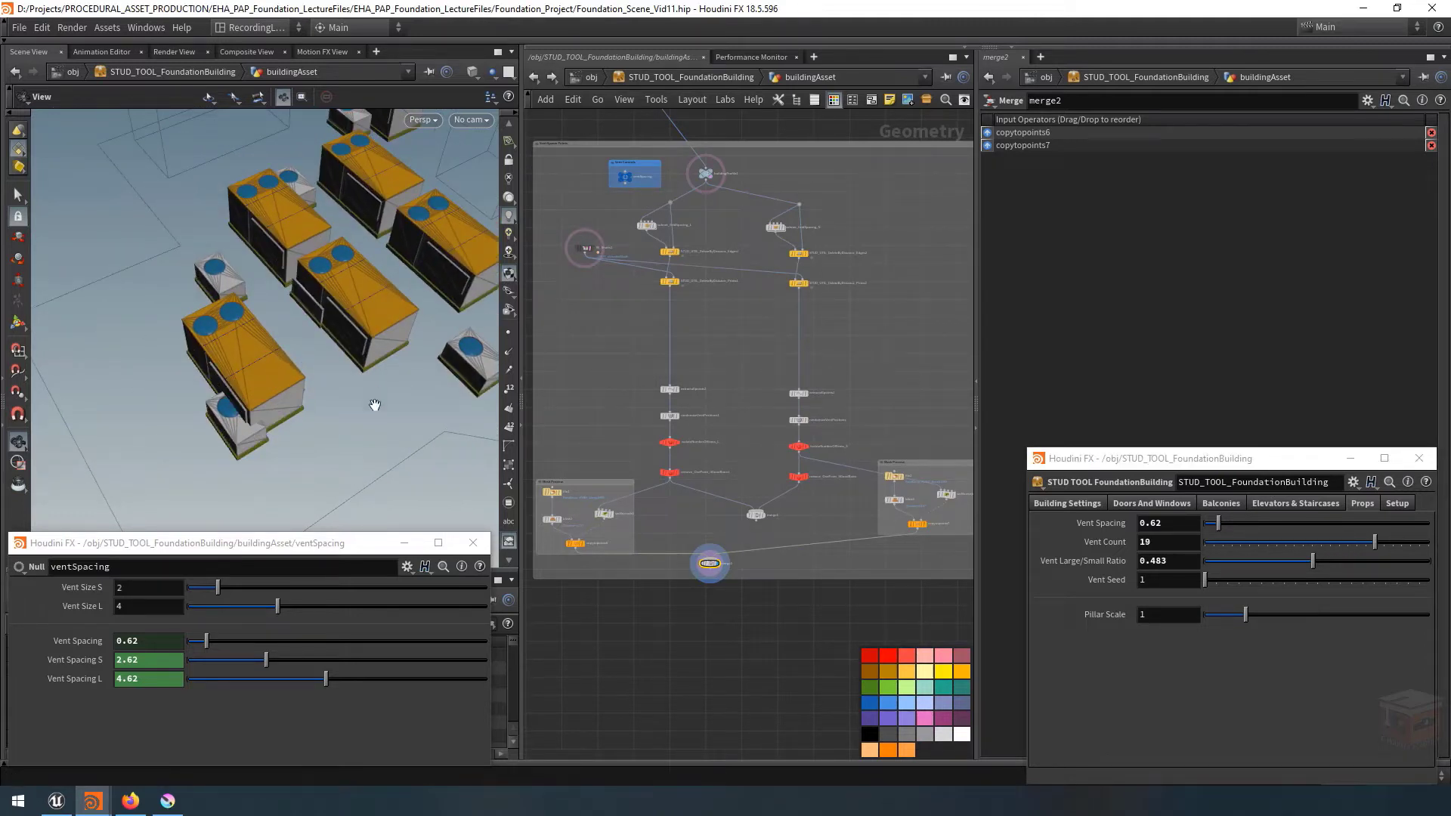
pyautogui.scroll(-5, 374, 405)
pyautogui.moveTo(392, 396); pyautogui.dragTo(318, 373)
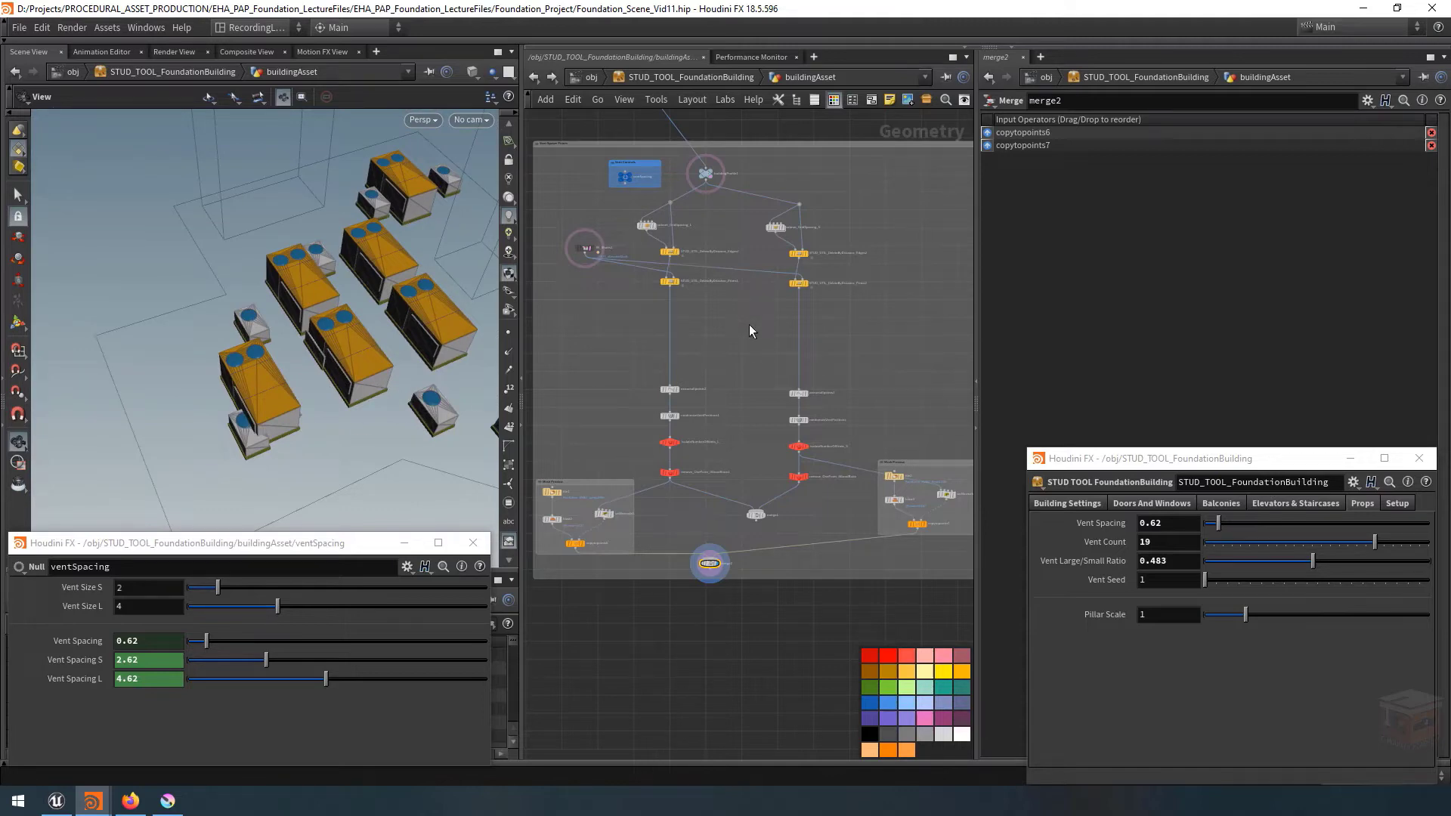
# Undo the last paste and insert a STUD UTIL DeleteByDistance node after STUD_UTIL_DeleteByDistance_Prims2 in the small vent branch, then display Prims2.
pyautogui.hotkey('ctrl', 'z')
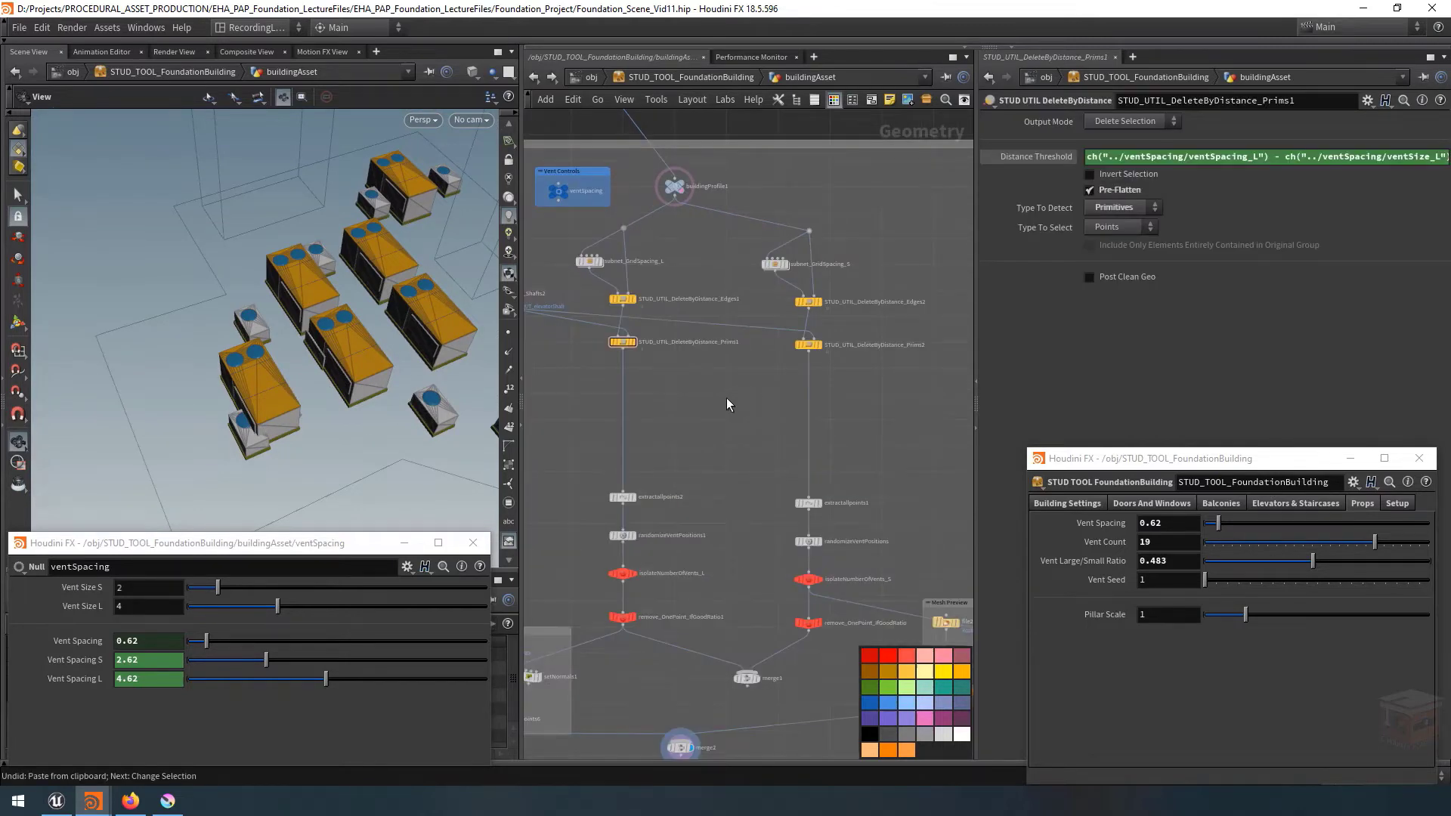
pyautogui.scroll(3, 768, 378)
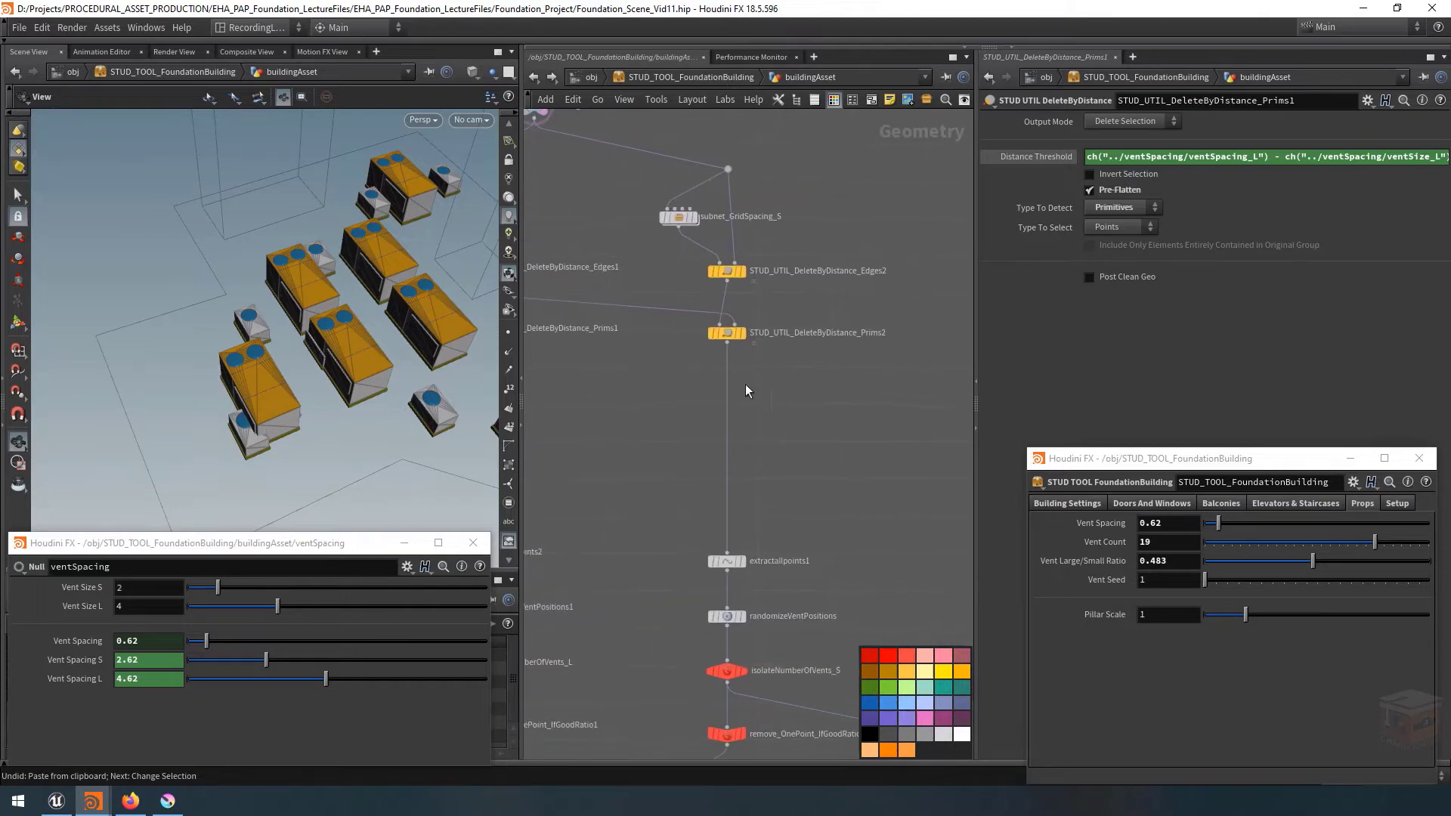
pyautogui.press('Tab')
pyautogui.write('delete')
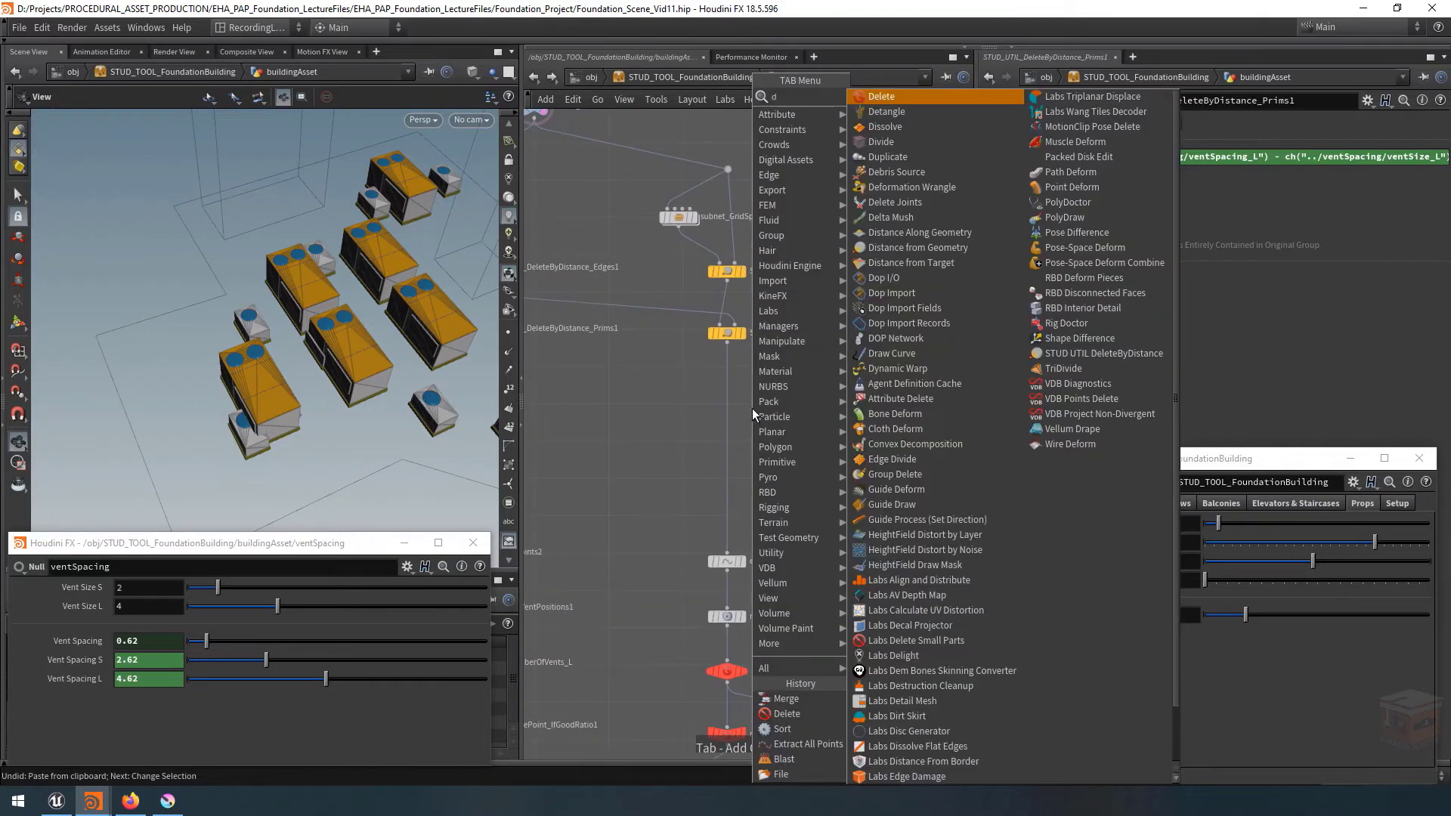
pyautogui.press('Return')
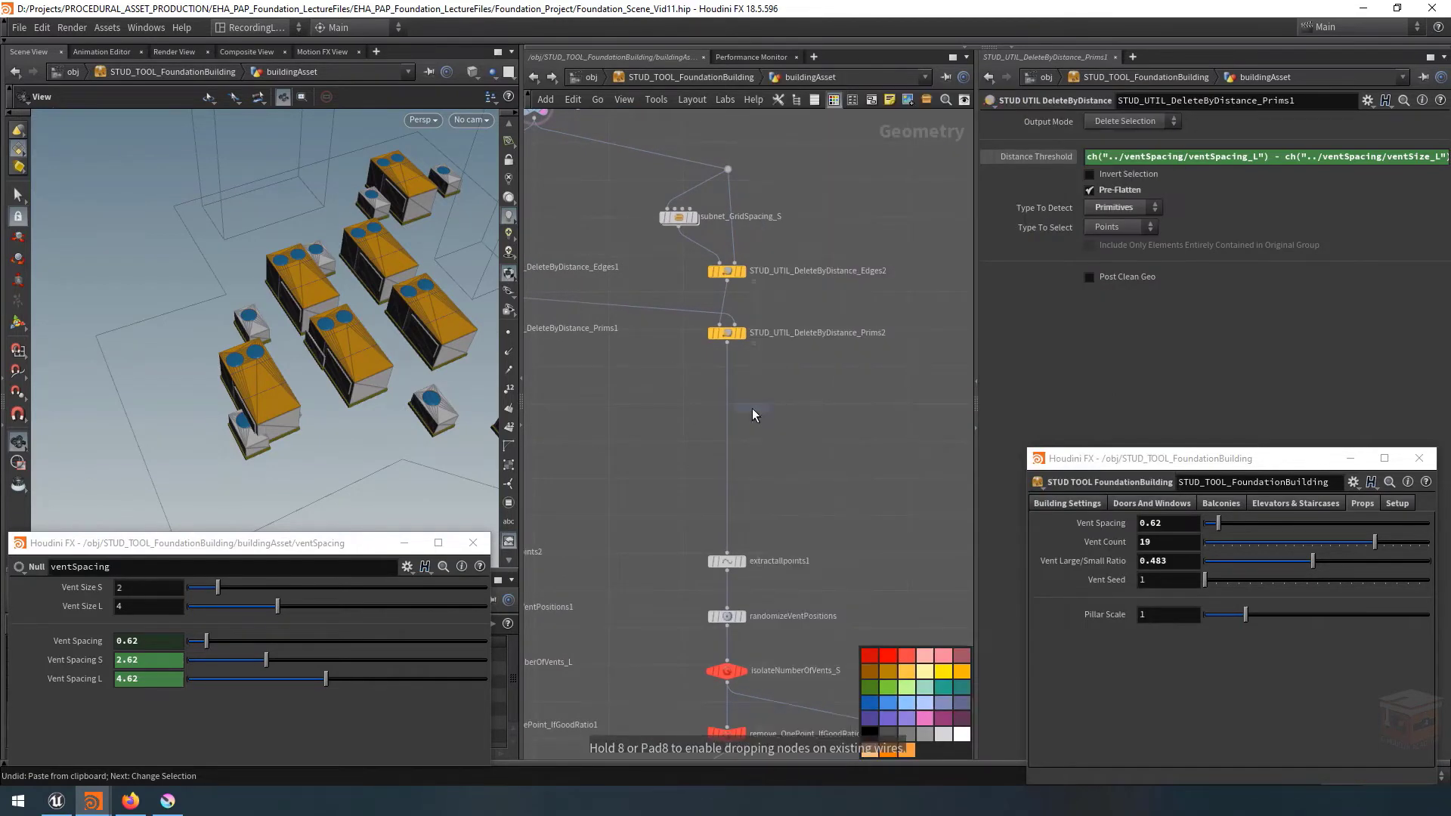
pyautogui.click(691, 402)
pyautogui.moveTo(725, 387); pyautogui.dragTo(729, 420)
pyautogui.moveTo(745, 338)
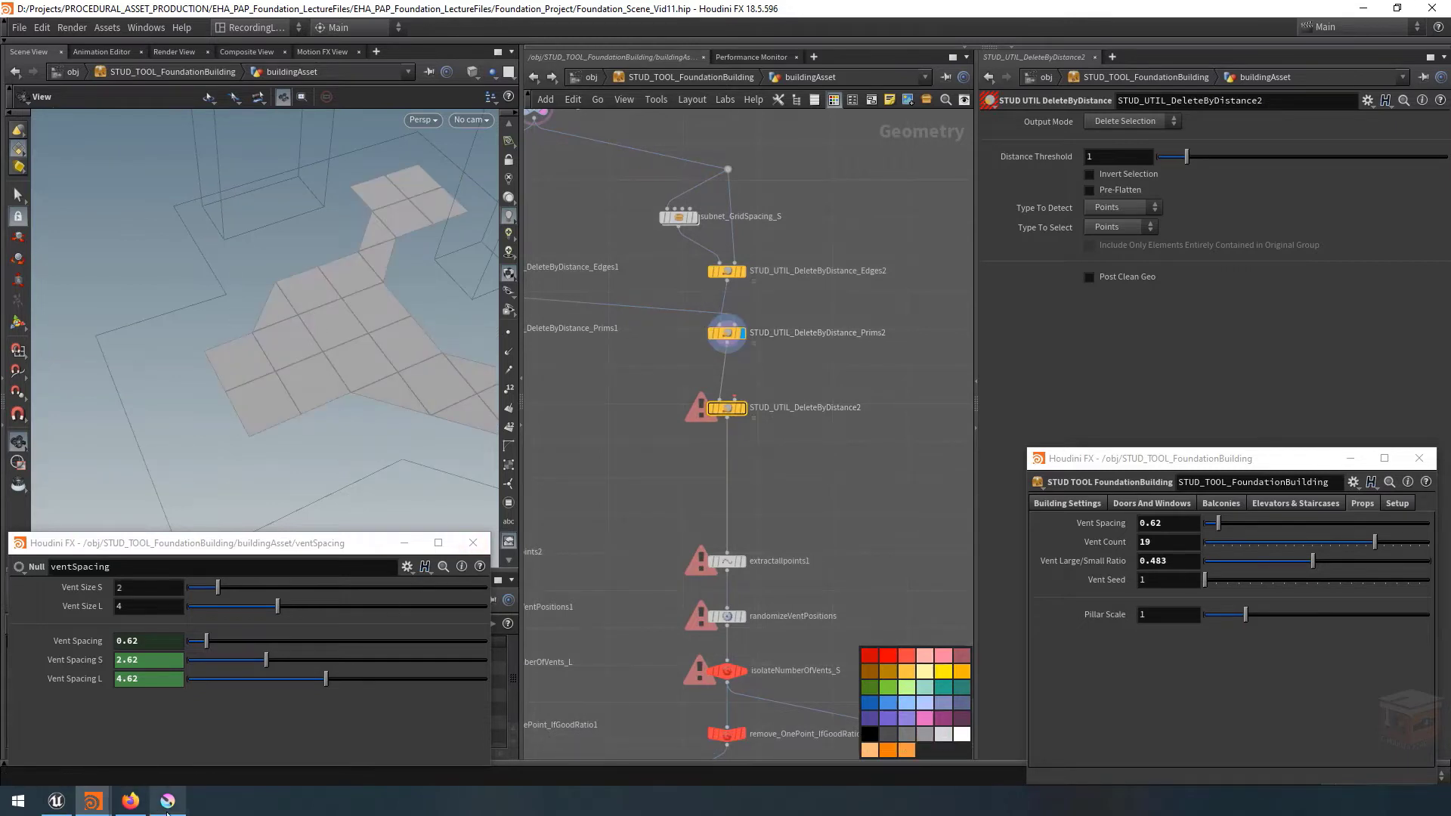
# Switch to Krita to review the vent spacing sketch in basicGrid.kra, and return to Houdini.
pyautogui.click(167, 800)
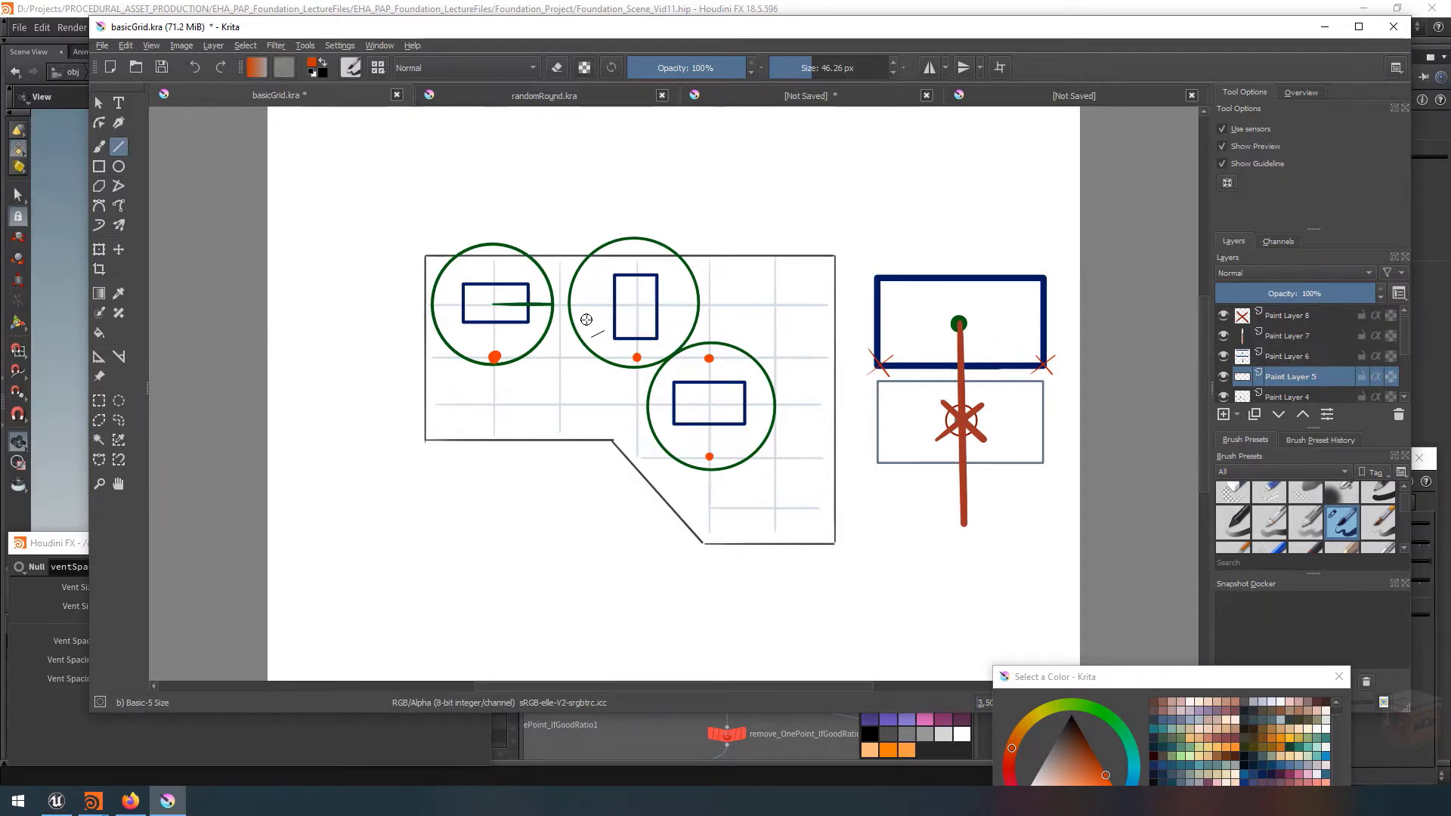
pyautogui.click(1324, 26)
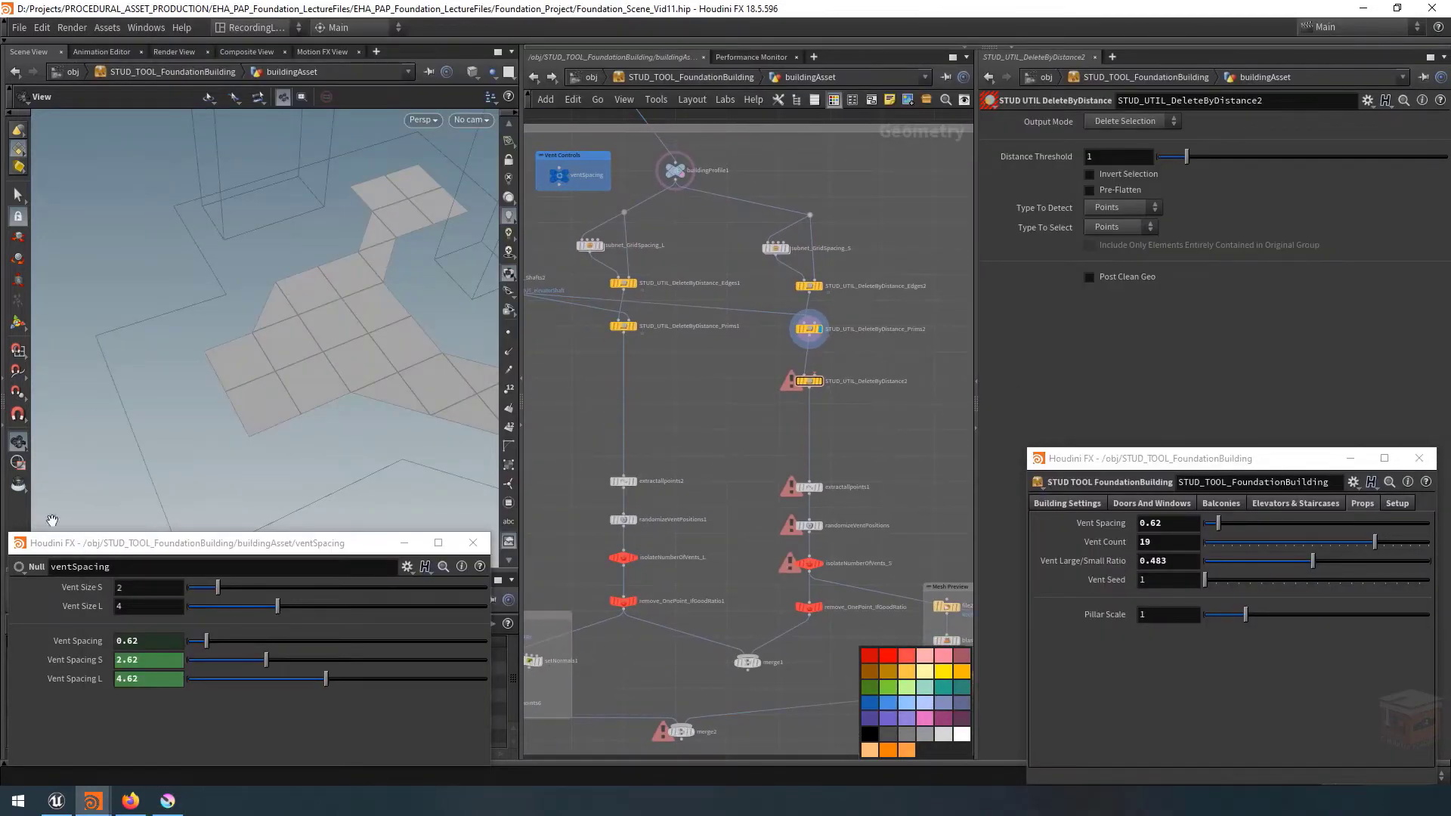
# Display the isolateNumberOfVents_L points and connect that node to the second input of STUD_UTIL_DeleteByDistance2.
pyautogui.scroll(3, 634, 568)
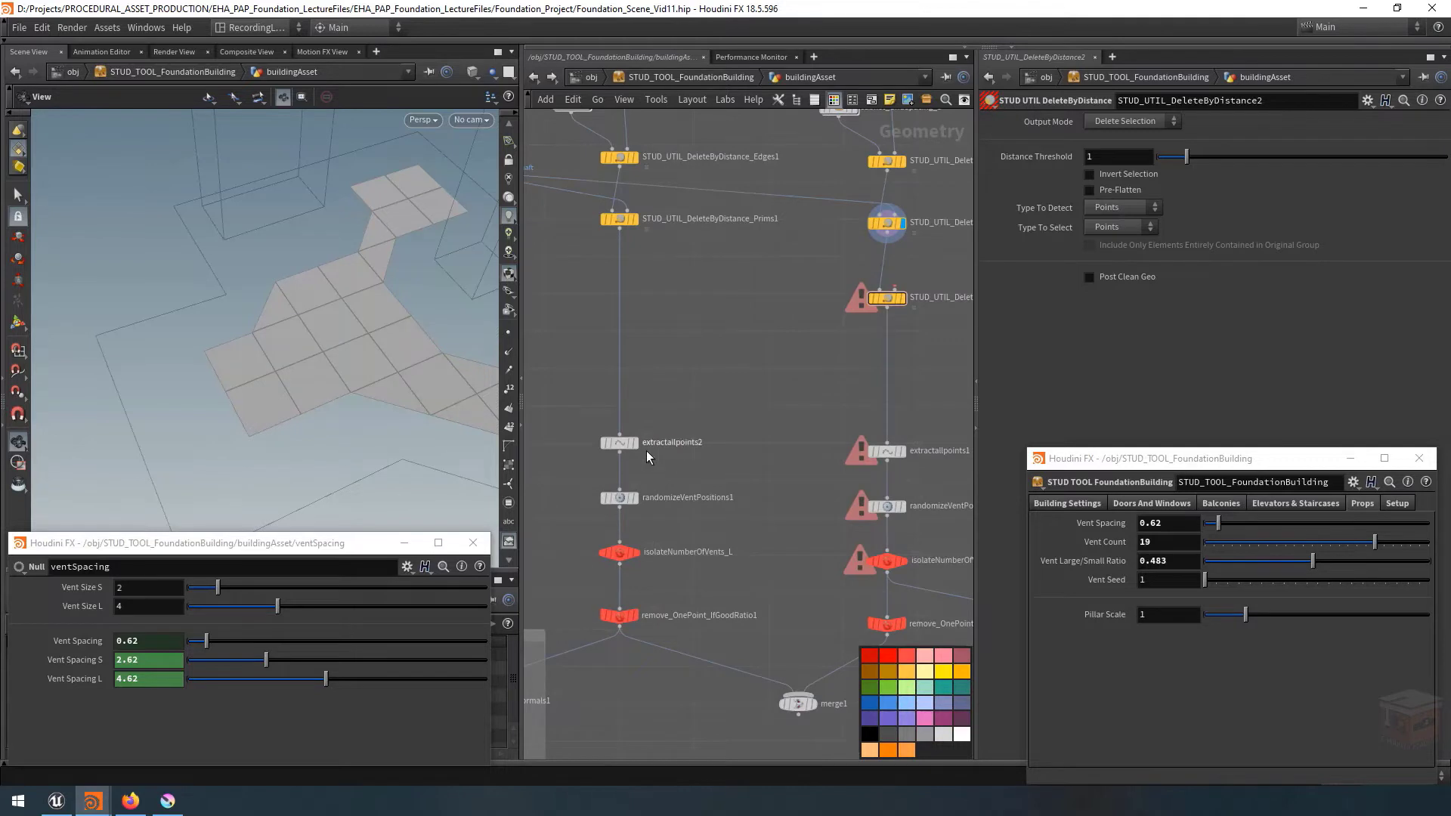
pyautogui.click(639, 553)
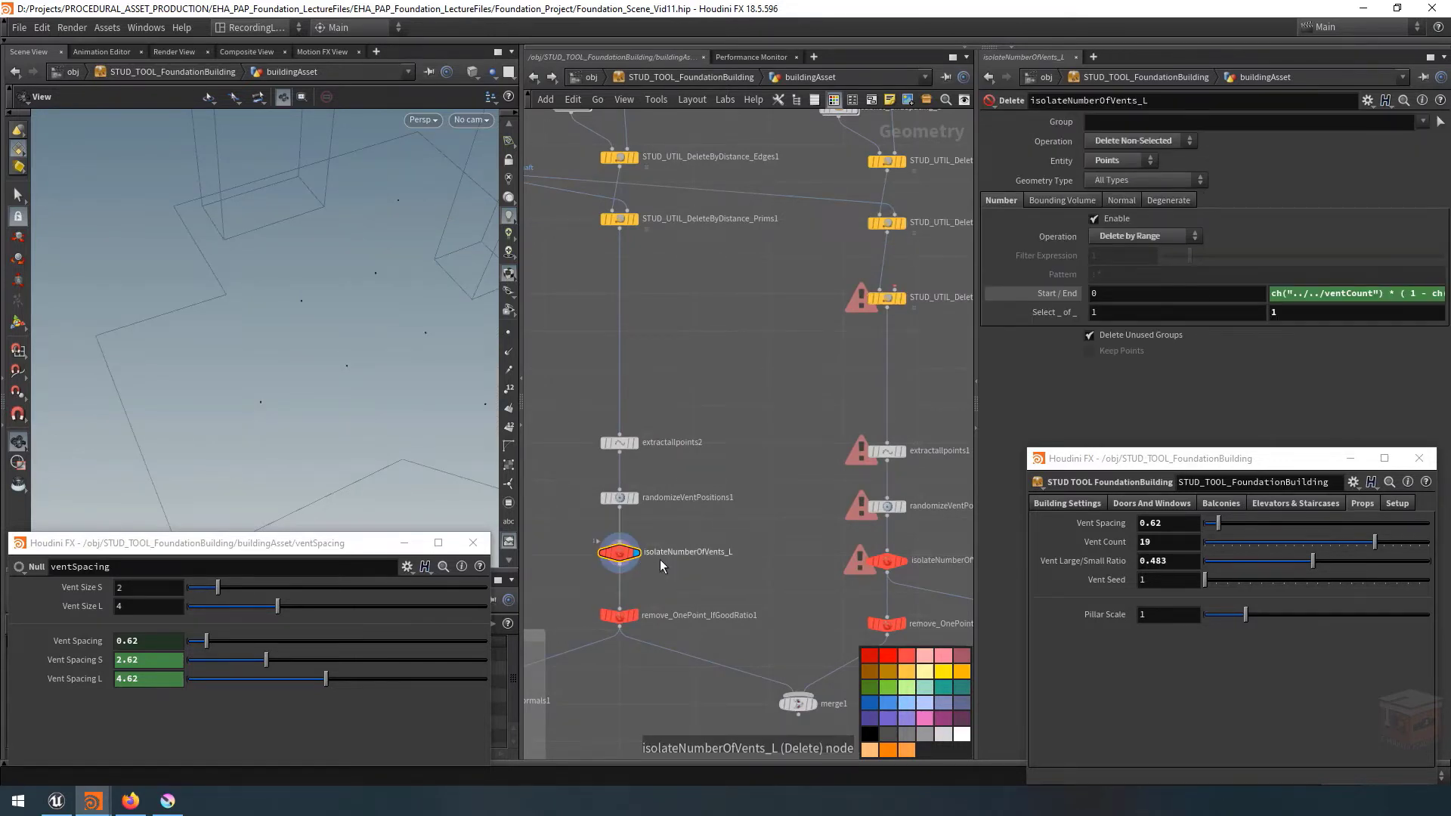
pyautogui.scroll(-6, 347, 354)
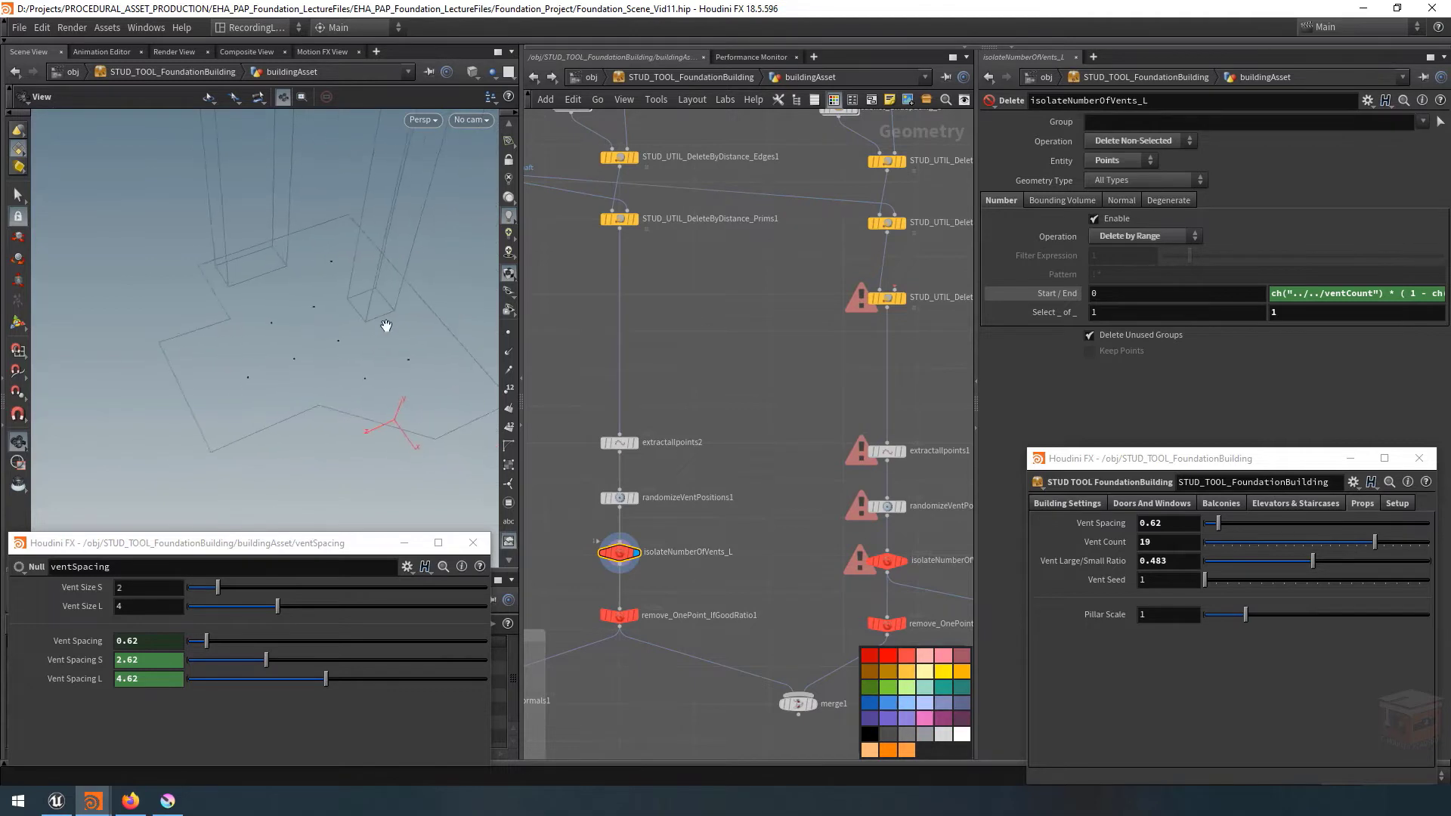
pyautogui.click(635, 556)
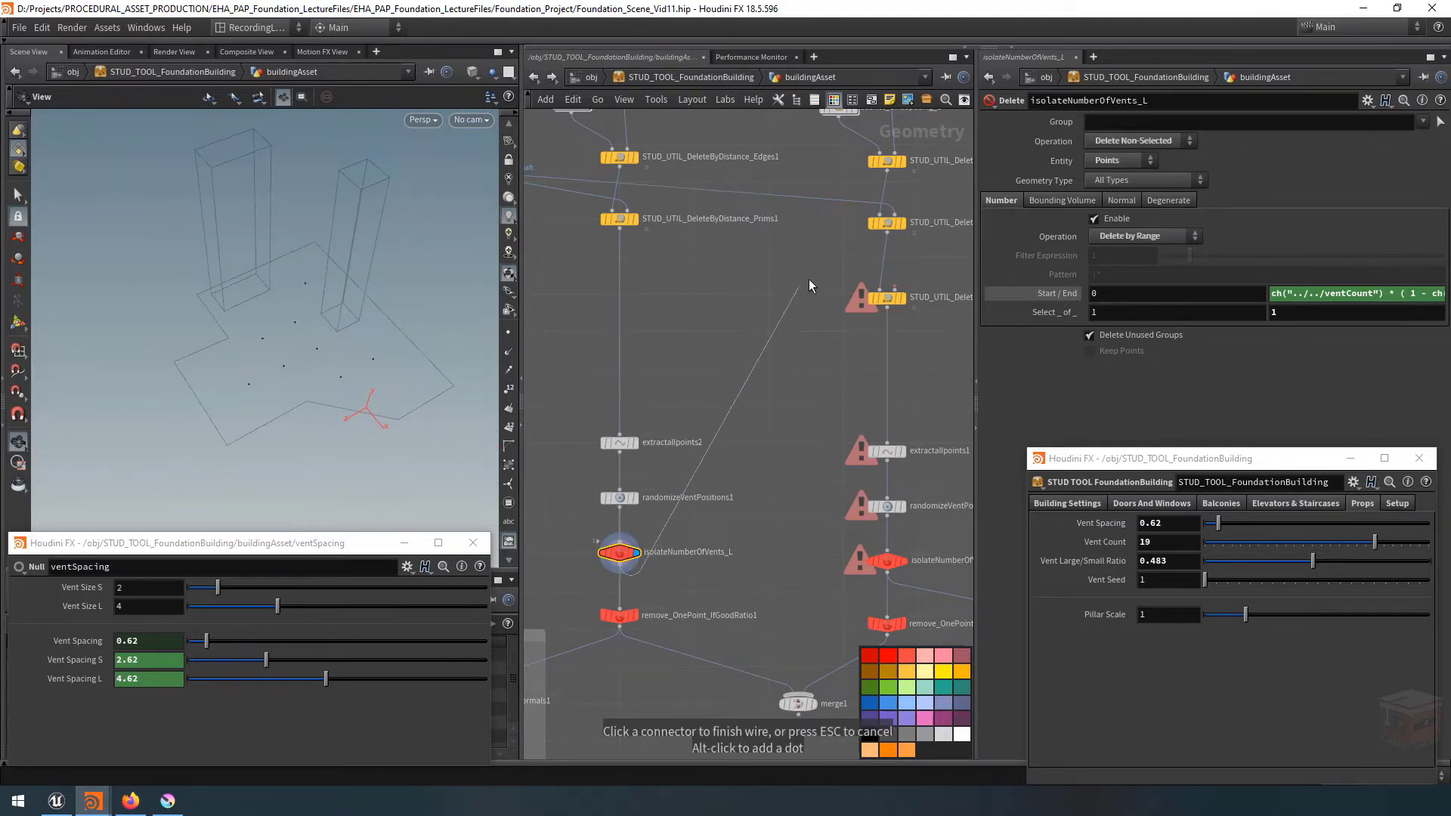
pyautogui.click(888, 293)
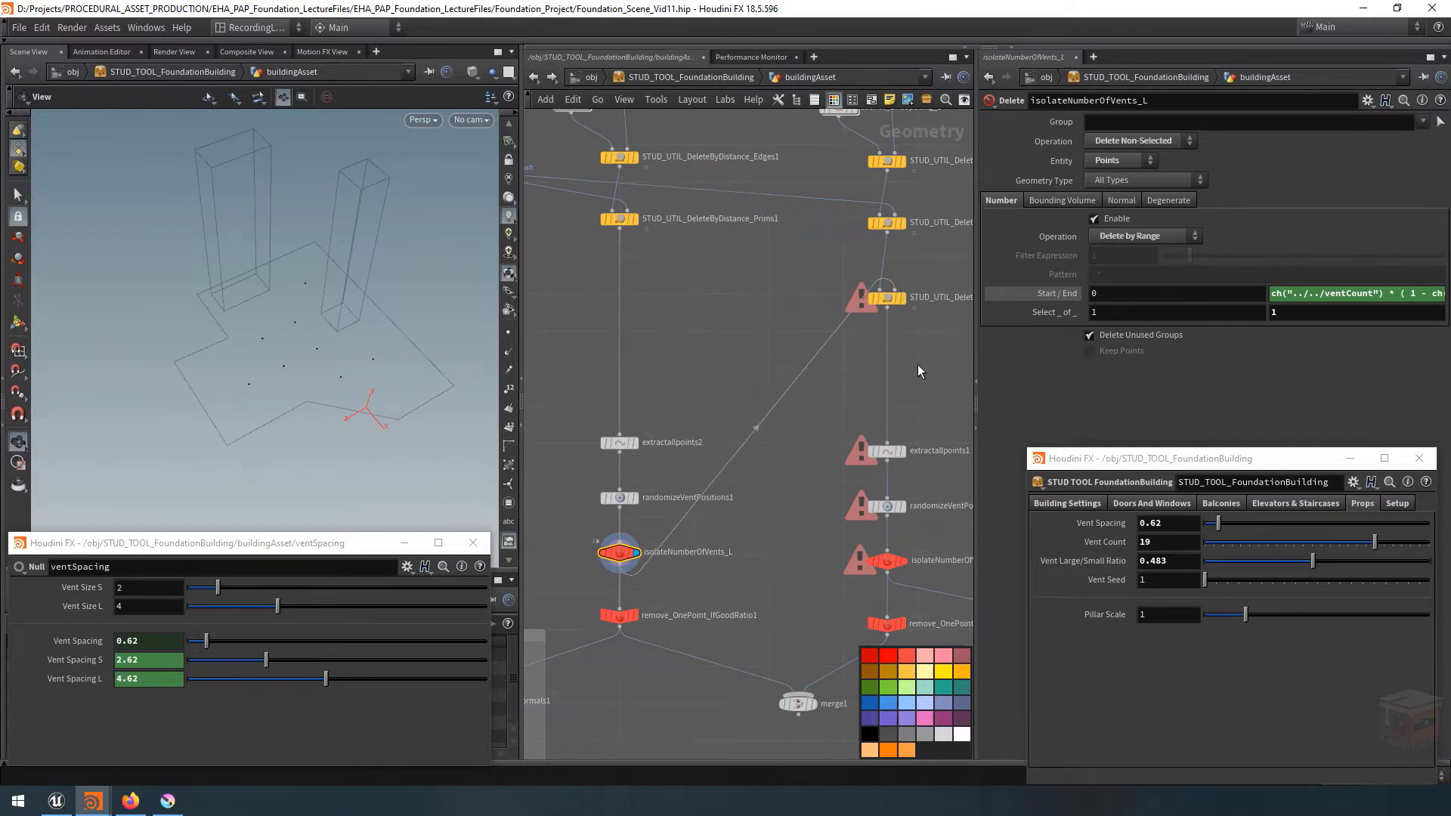
# Display STUD_UTIL_DeleteByDistance2 with the isolateNumberOfVents_L points templated, and compare the remaining grid with them.
pyautogui.moveTo(888, 297); pyautogui.dragTo(824, 308, button='middle')
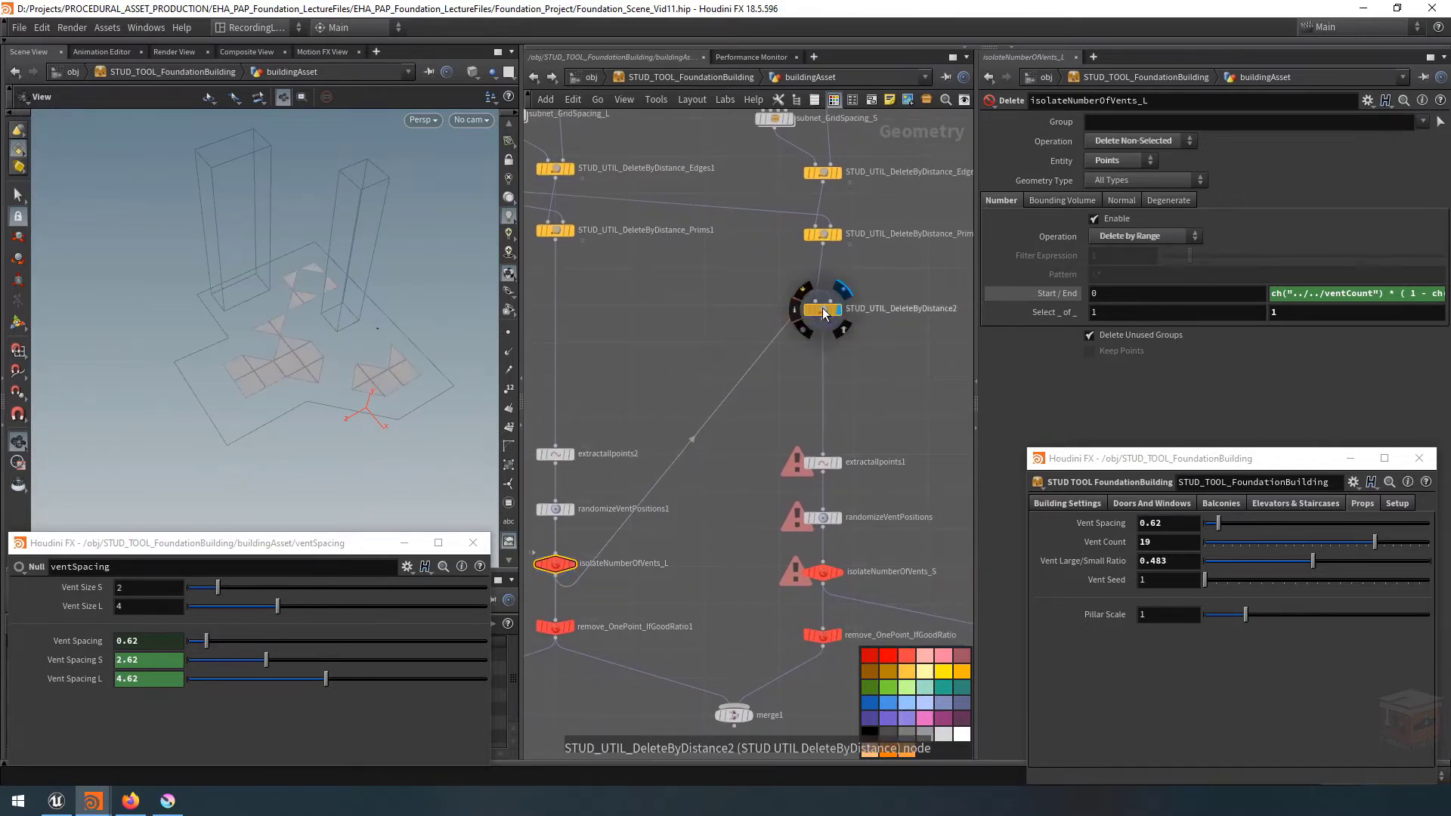
pyautogui.click(822, 307)
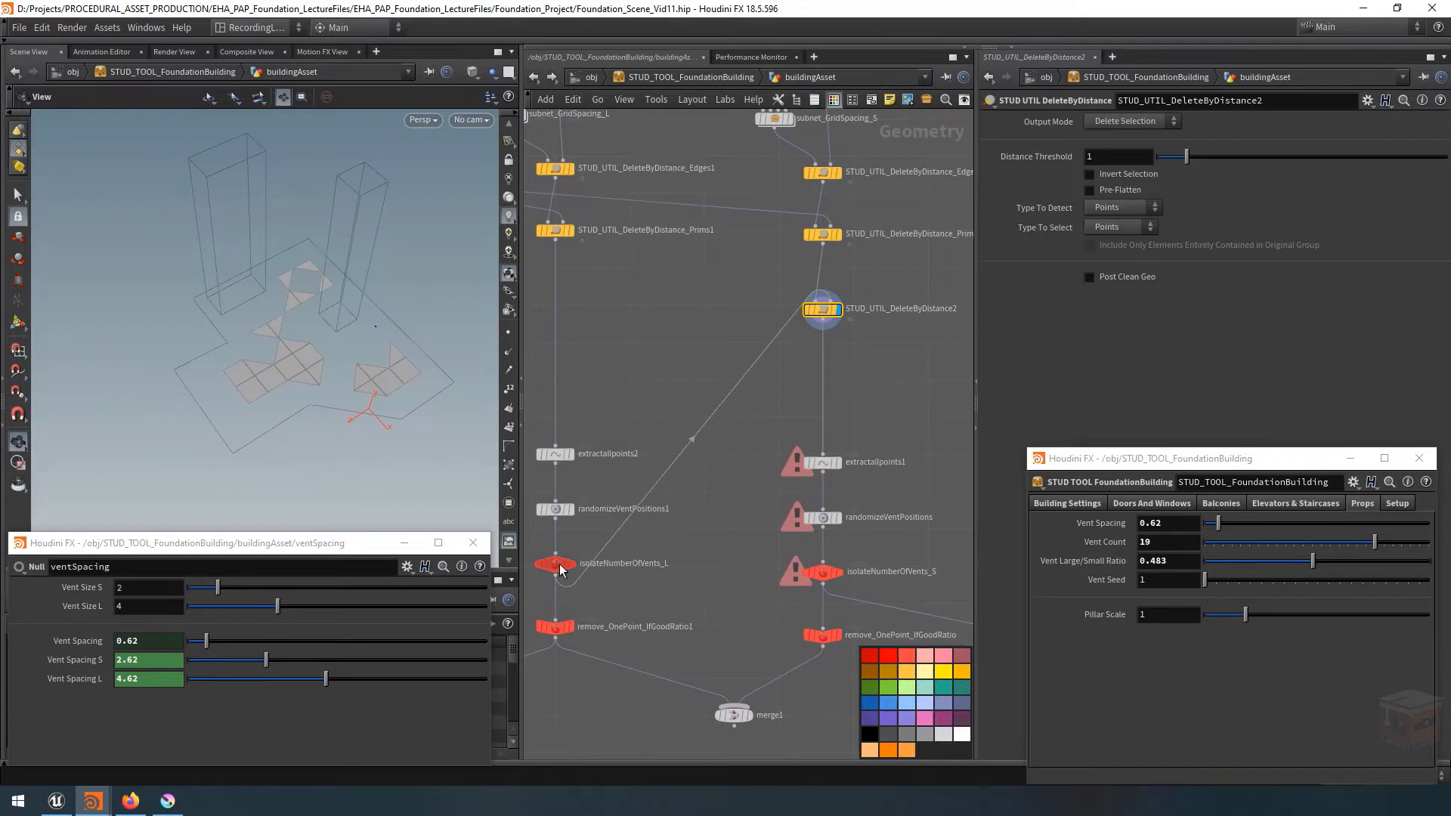
pyautogui.scroll(2, 560, 571)
pyautogui.scroll(3, 305, 318)
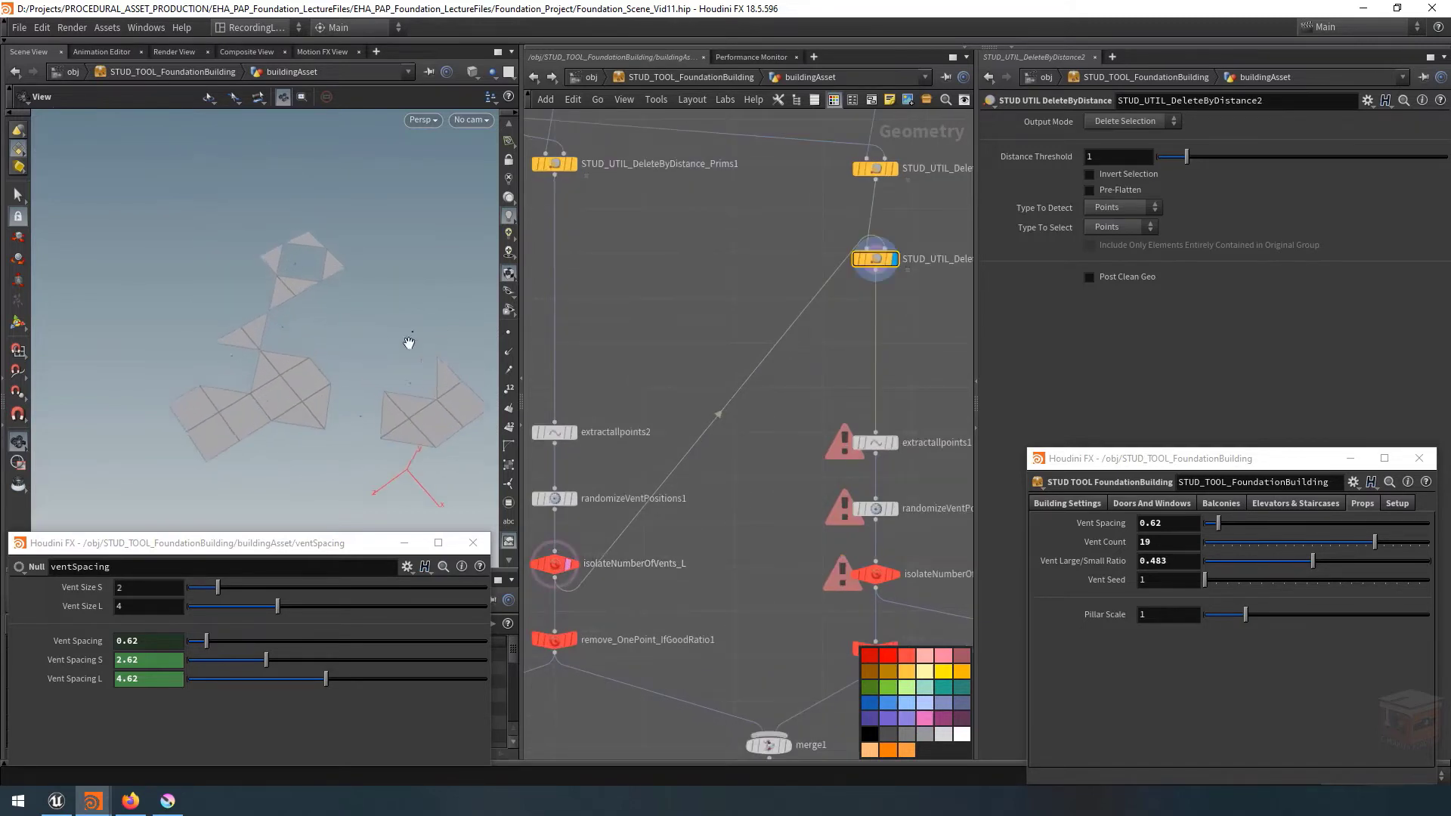
pyautogui.scroll(-3, 756, 525)
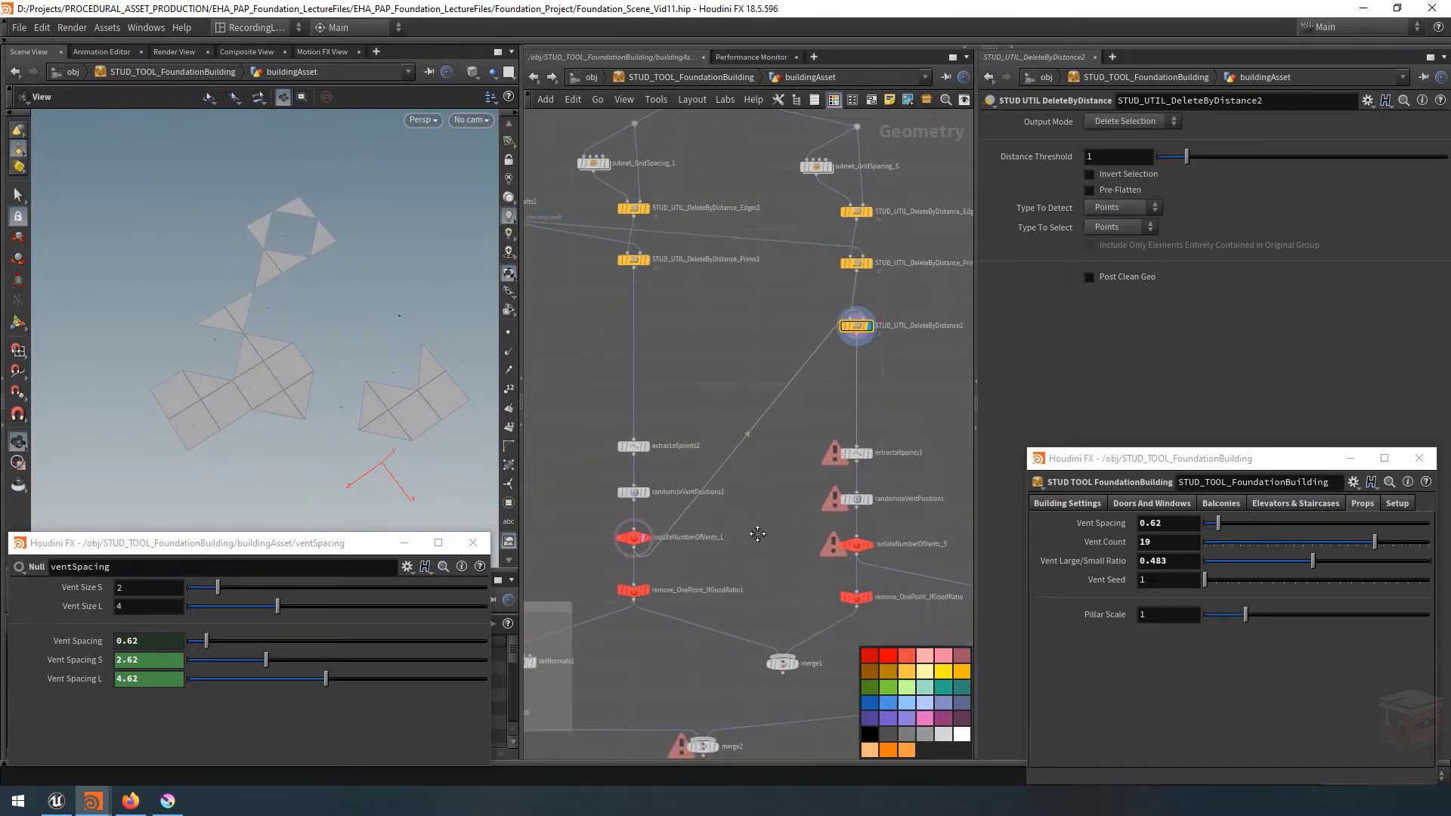
# Template the large vent meshes over the small vent grid as a size reference.
pyautogui.scroll(5, 590, 597)
pyautogui.click(583, 603)
pyautogui.moveTo(336, 338)
pyautogui.mouseDown()
pyautogui.moveTo(317, 314)
pyautogui.moveTo(319, 335)
pyautogui.mouseUp()
pyautogui.scroll(-4, 855, 427)
pyautogui.scroll(2, 804, 423)
pyautogui.scroll(1, 845, 440)
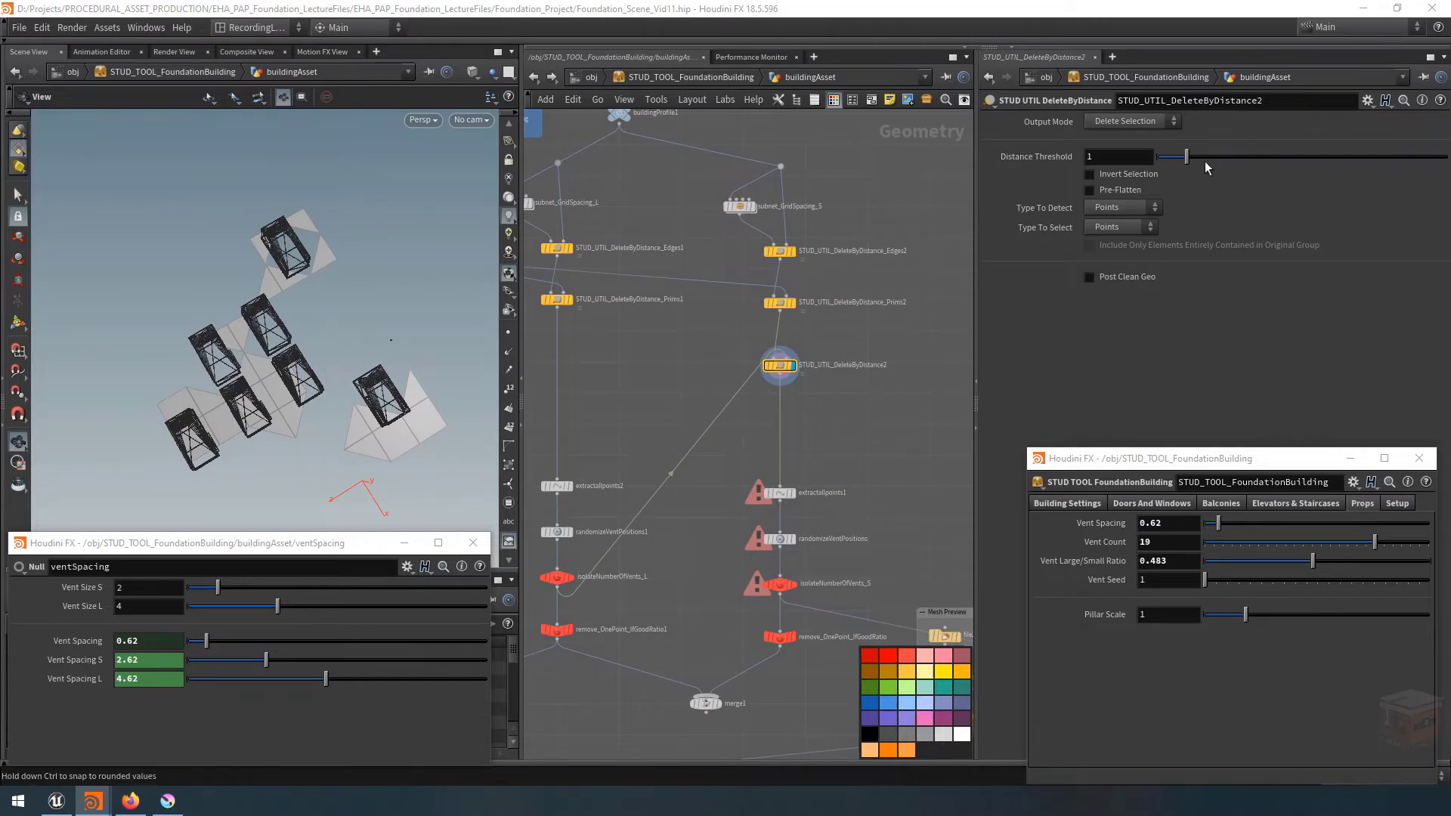
# Raise the Distance Threshold of STUD_UTIL_DeleteByDistance2 to 2.54 and check the grid around the large vents.
pyautogui.moveTo(1189, 160); pyautogui.dragTo(1231, 161)
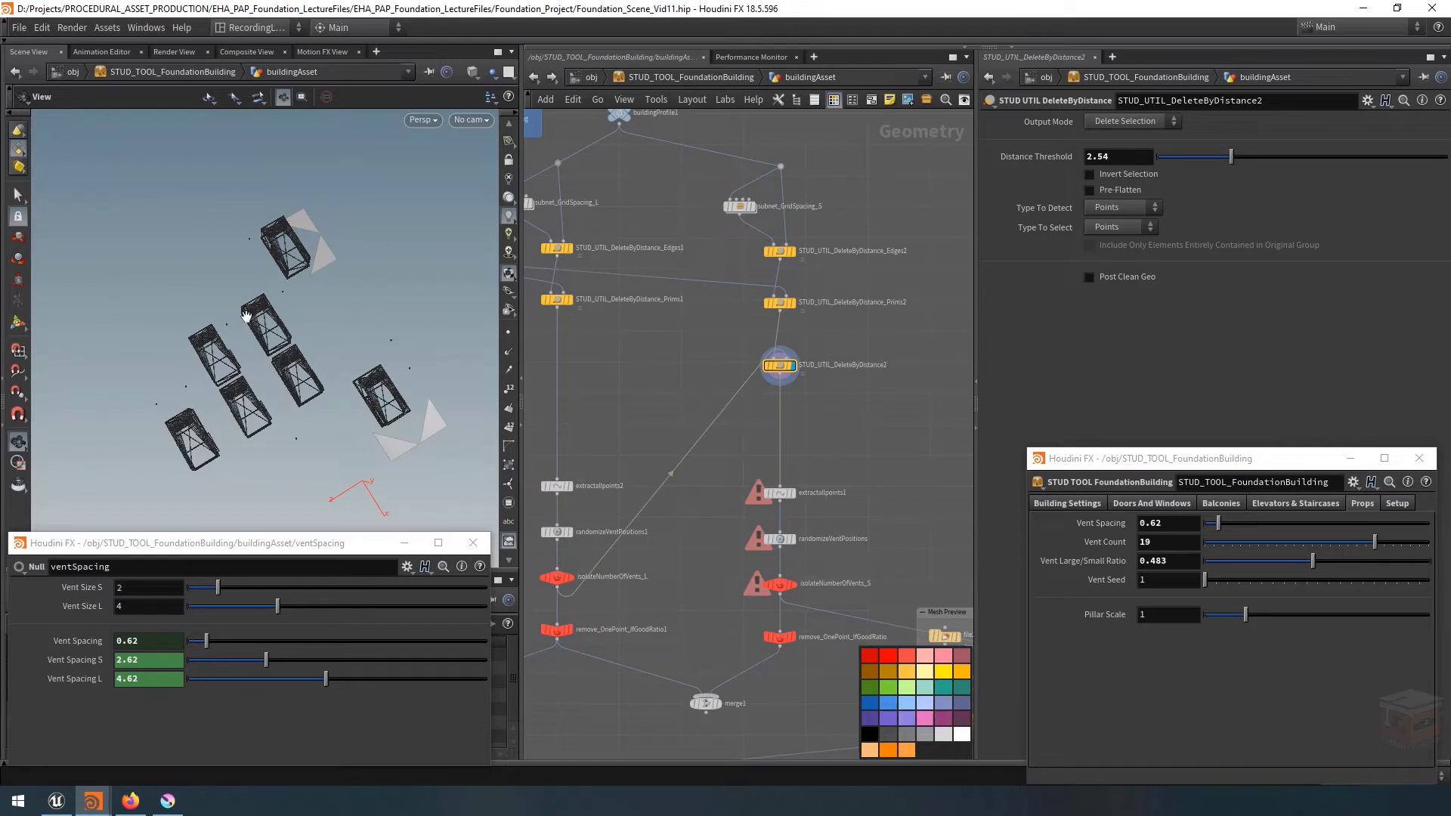
pyautogui.scroll(-3, 845, 441)
pyautogui.scroll(5, 616, 310)
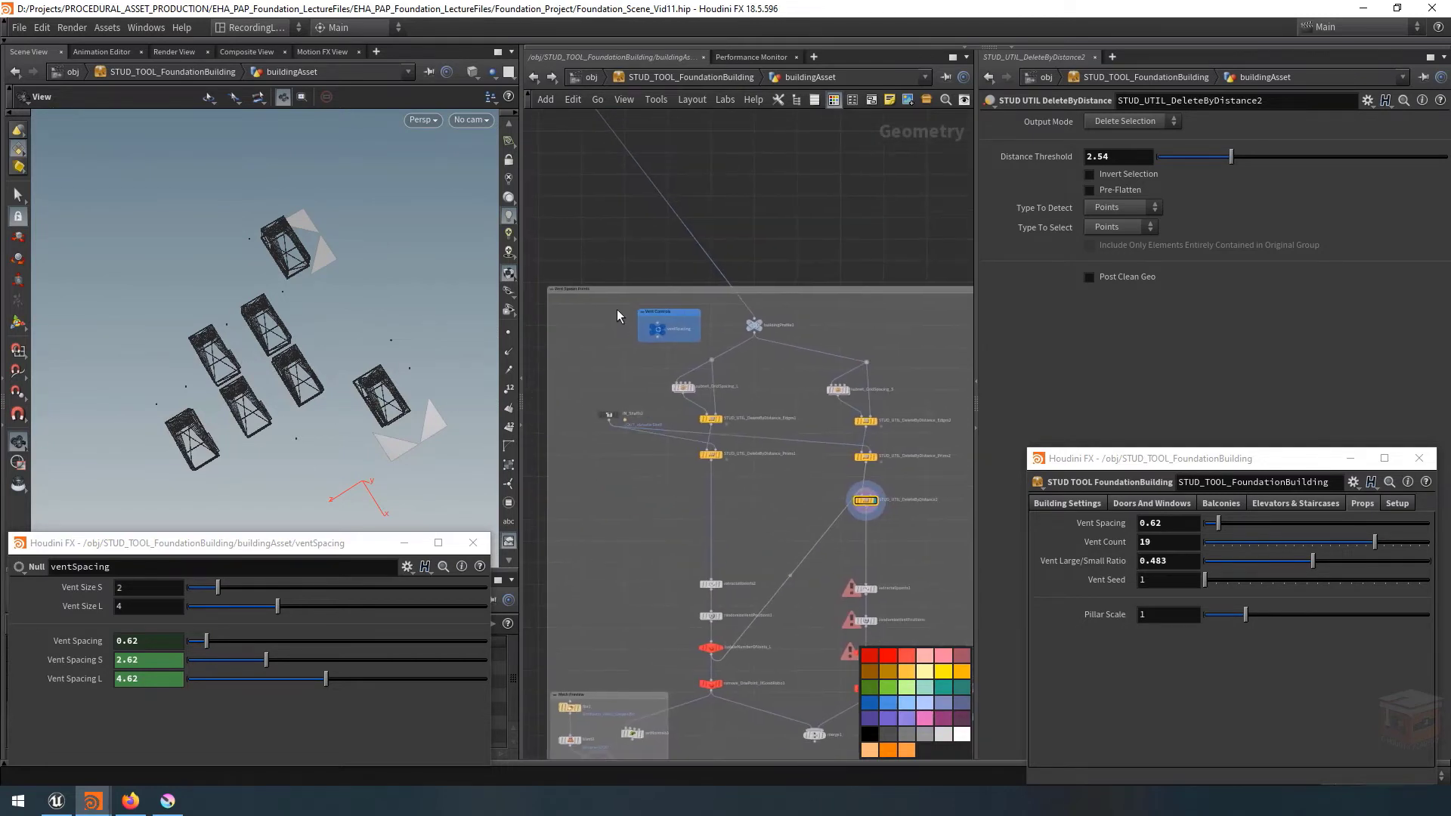
# Link the Distance Threshold of STUD_UTIL_DeleteByDistance2 to Vent Size L on the ventSpacing null as a relative reference.
pyautogui.click(690, 350)
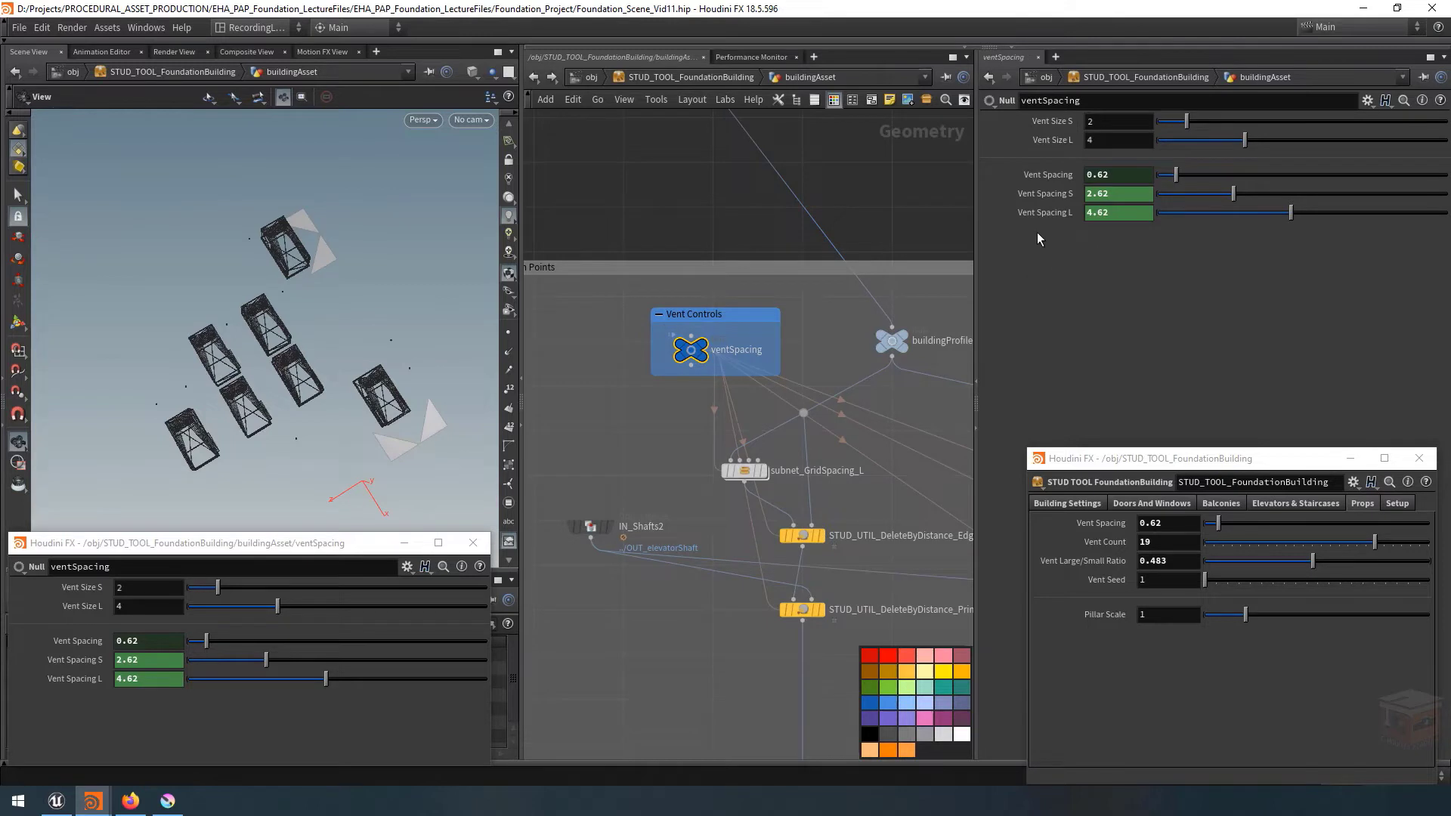
pyautogui.rightClick(1052, 146)
pyautogui.click(1104, 248)
pyautogui.scroll(-5, 863, 414)
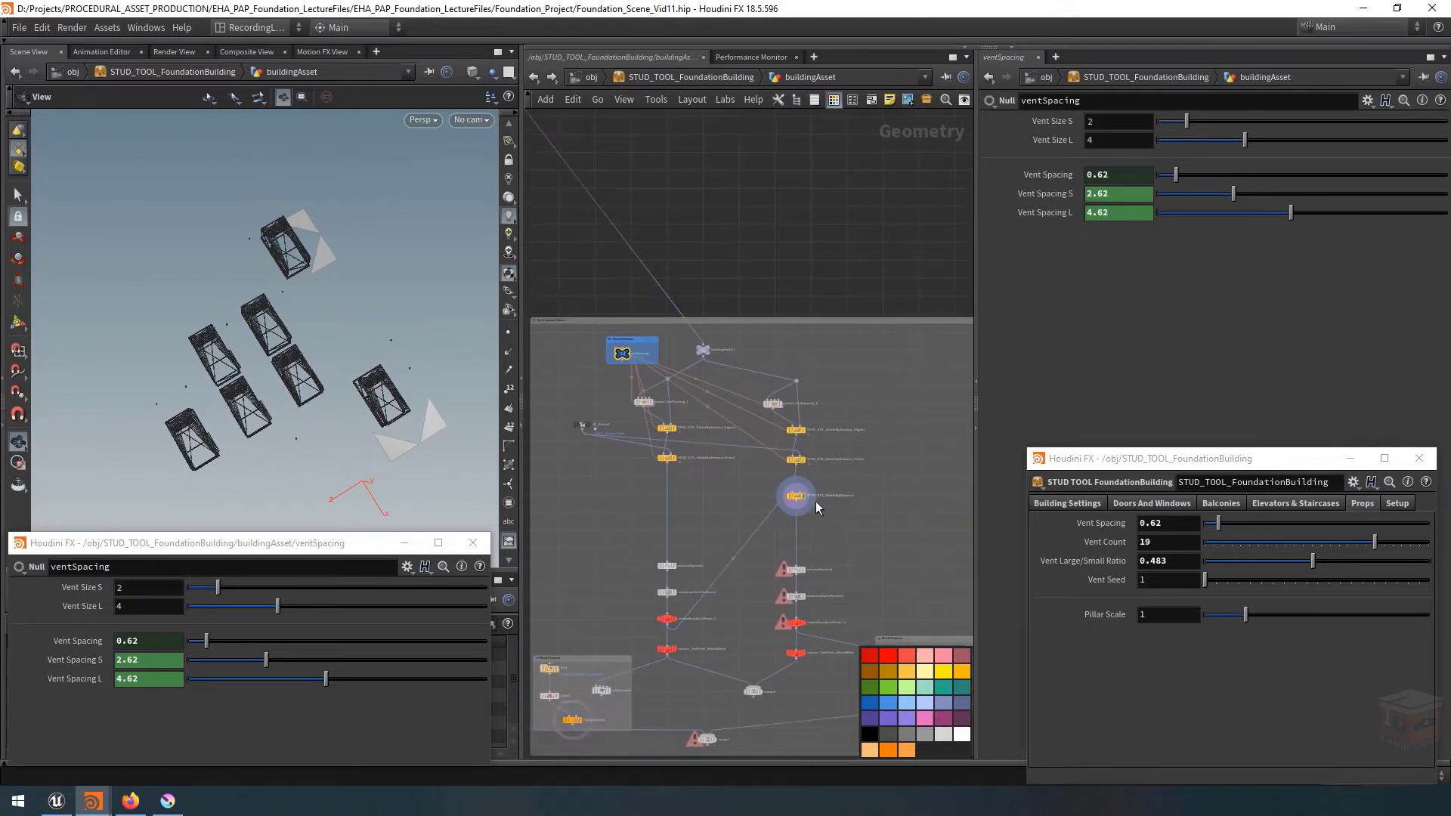
pyautogui.scroll(5, 816, 508)
pyautogui.click(807, 479)
pyautogui.rightClick(1119, 156)
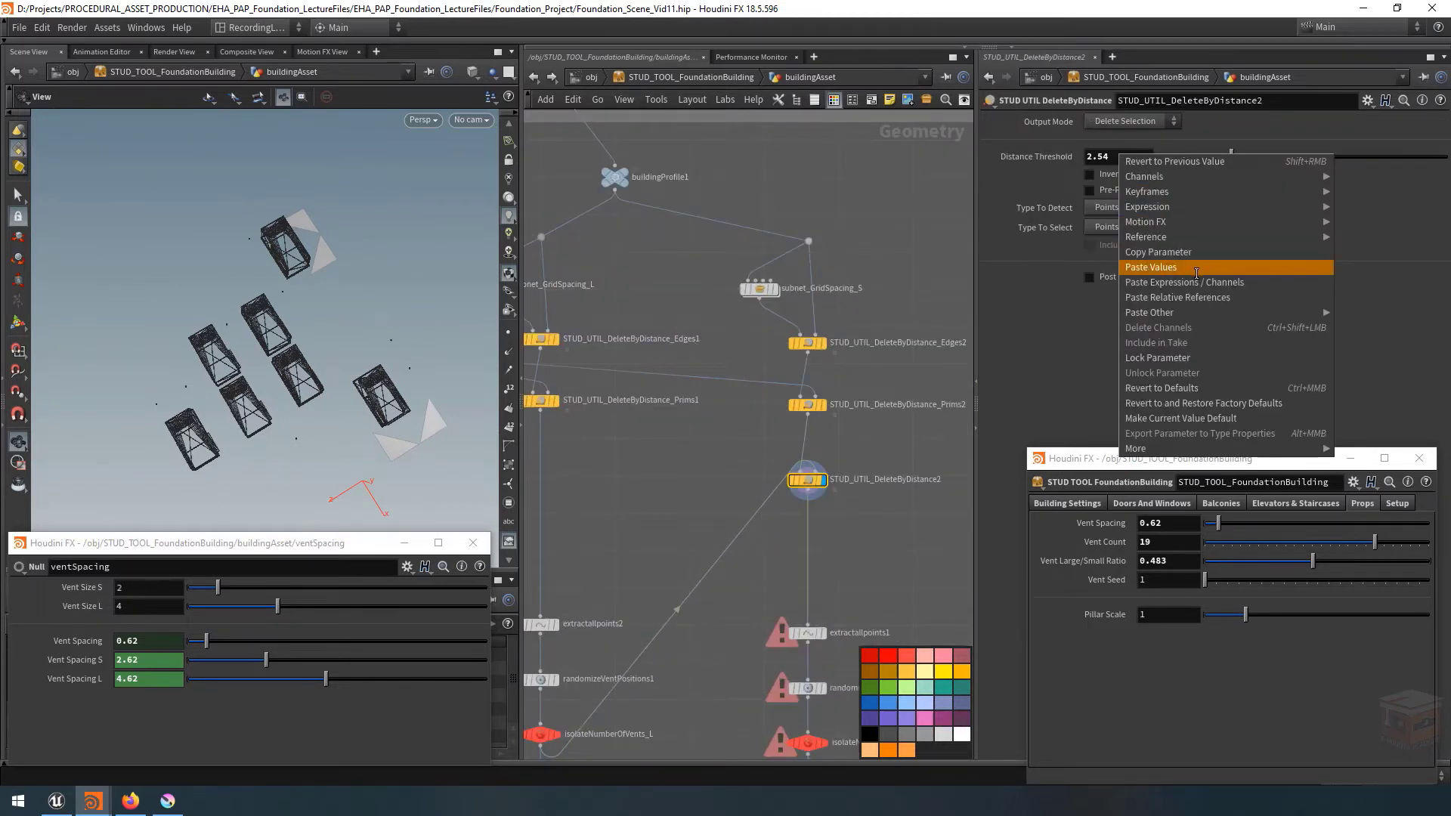
pyautogui.click(1190, 297)
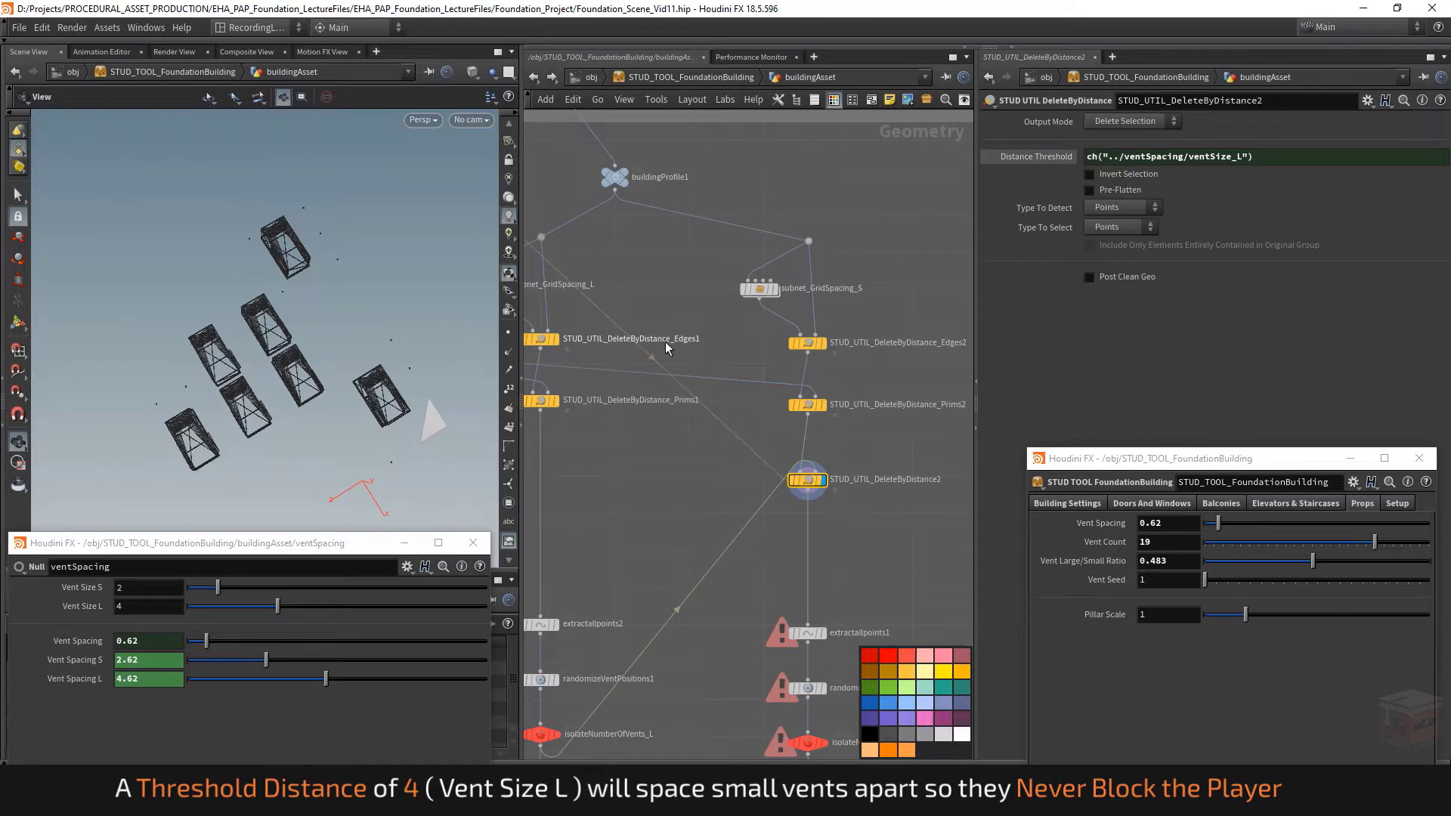
# Display the merge2 node and check how the small vents are spaced around the large ones.
pyautogui.moveTo(436, 334); pyautogui.dragTo(430, 310, button='middle')
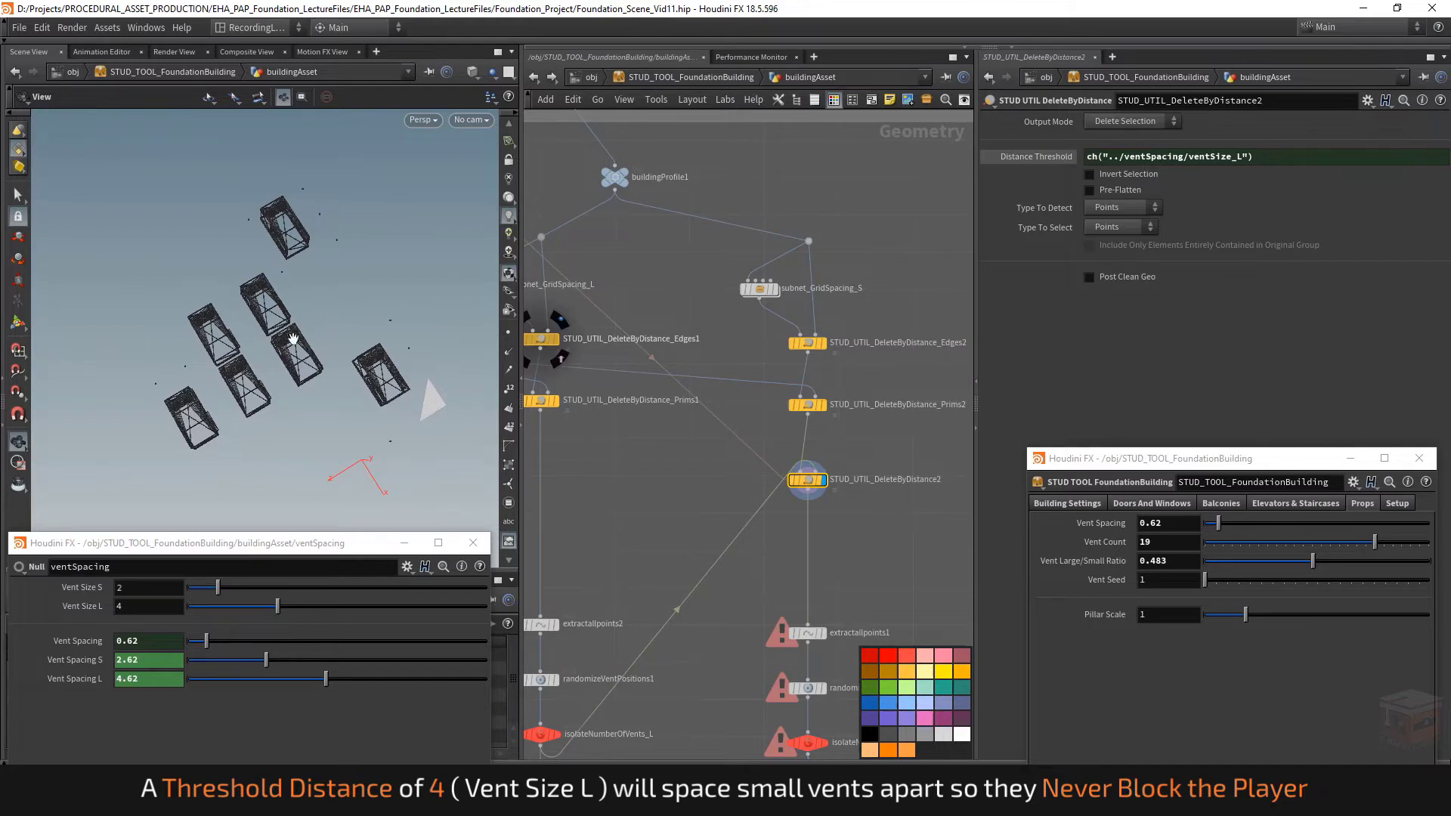
pyautogui.scroll(-3, 895, 539)
pyautogui.scroll(6, 755, 572)
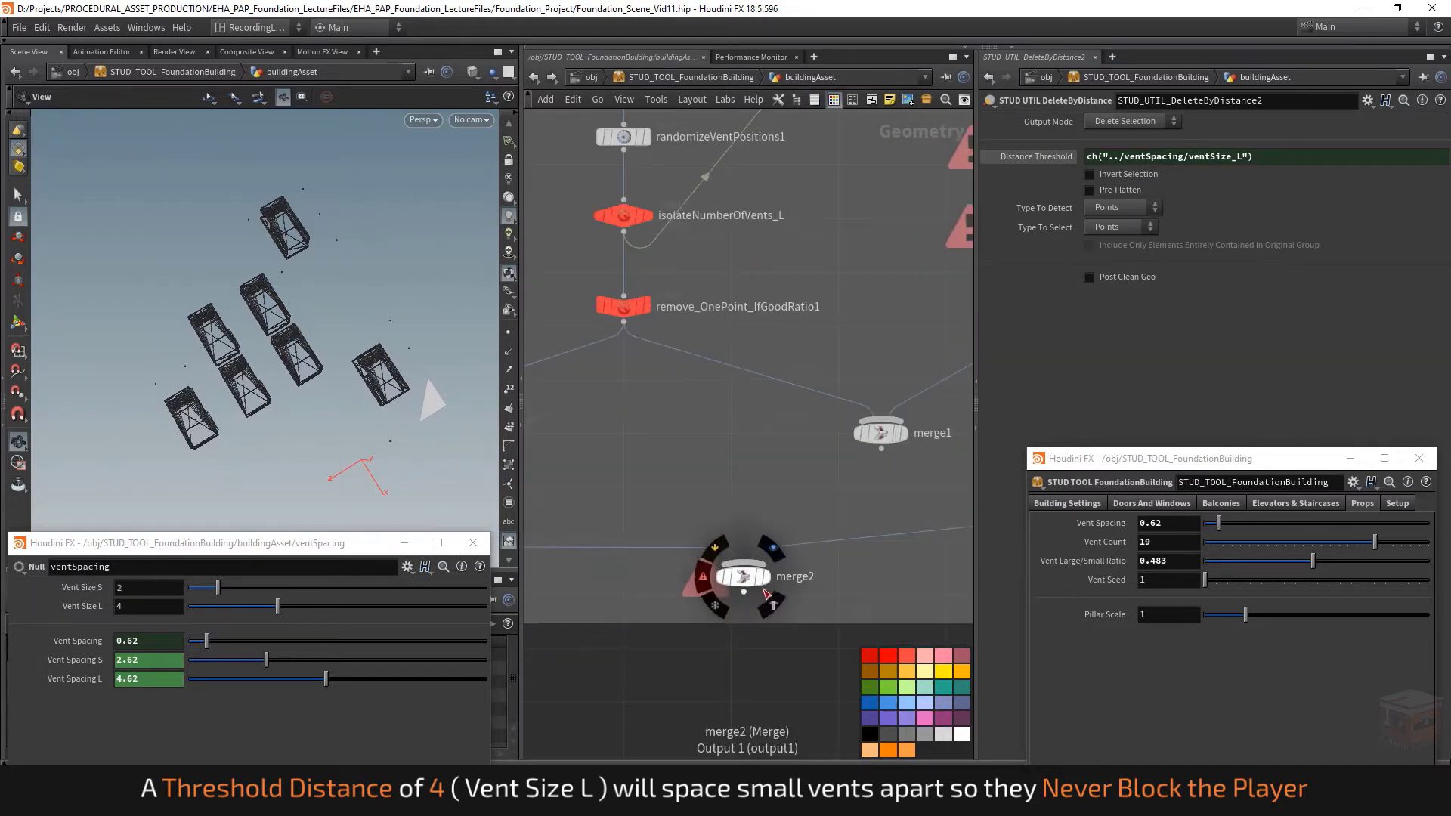
pyautogui.click(765, 578)
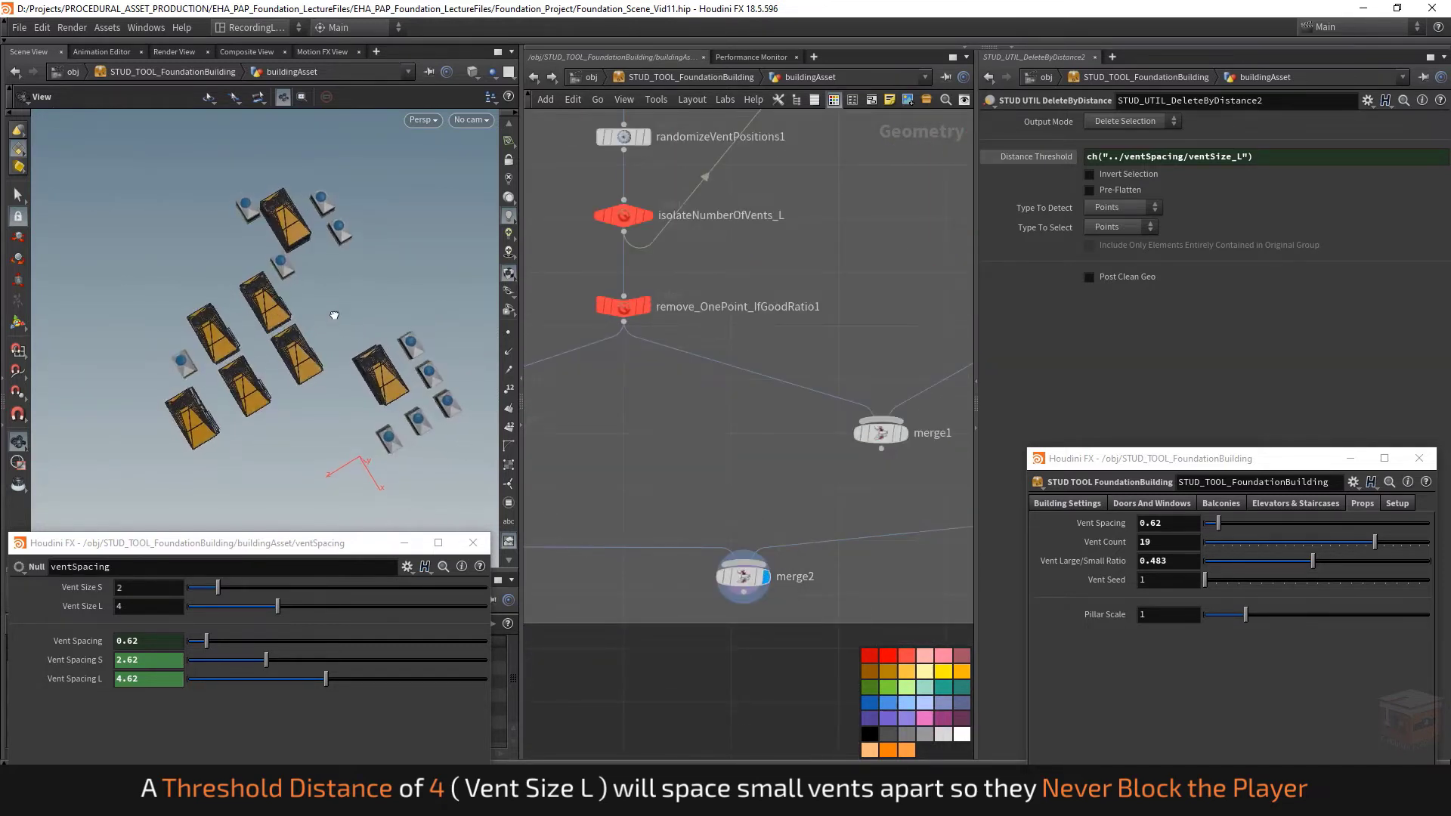
pyautogui.scroll(-4, 804, 333)
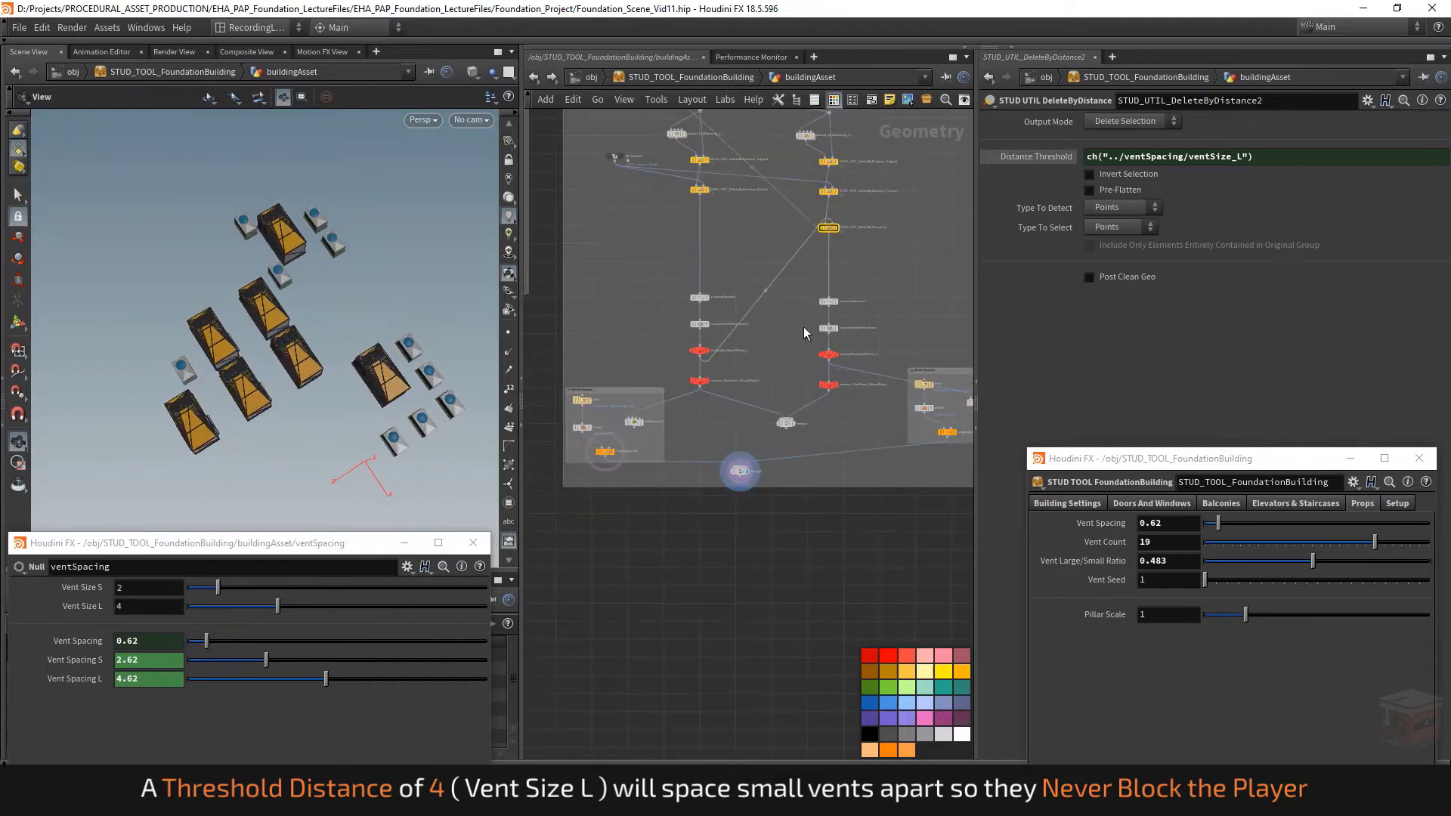
# Template the IN_Shafts2 shafts and the buildingProfile1 outline over the displayed vents.
pyautogui.click(591, 228)
pyautogui.scroll(3, 728, 605)
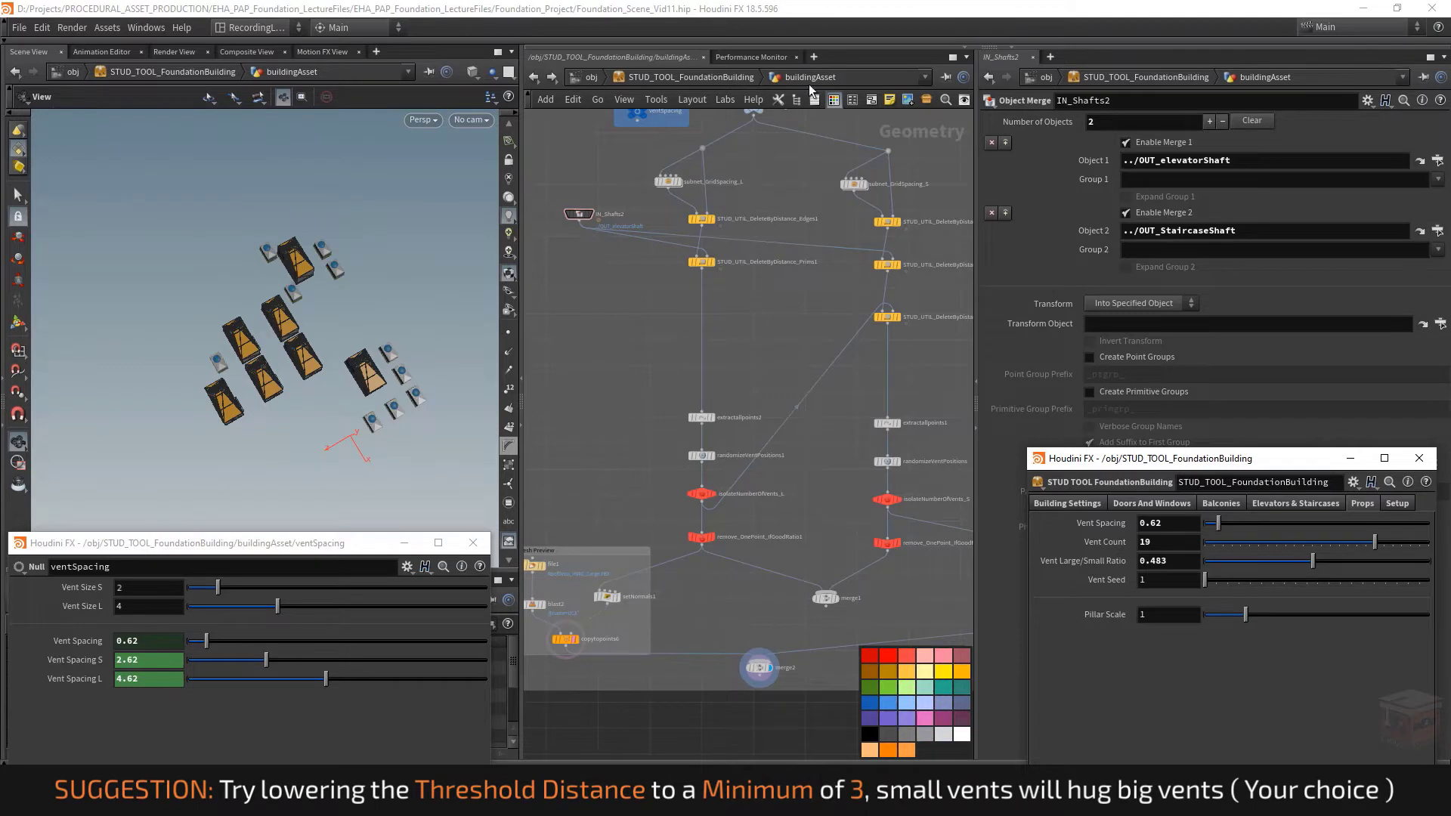
pyautogui.moveTo(912, 514); pyautogui.dragTo(762, 524, button='middle')
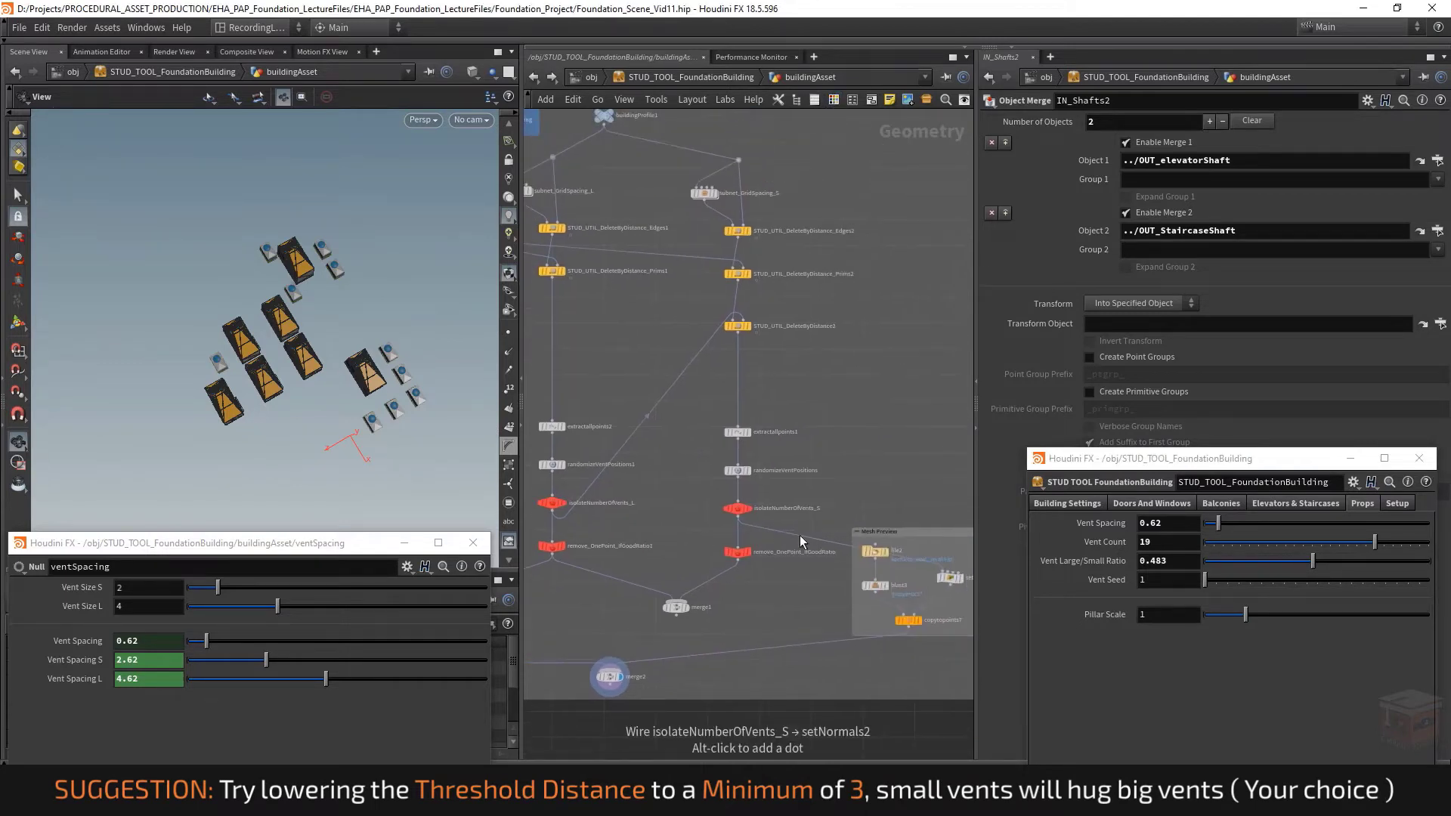
pyautogui.moveTo(756, 609); pyautogui.dragTo(877, 619, button='middle')
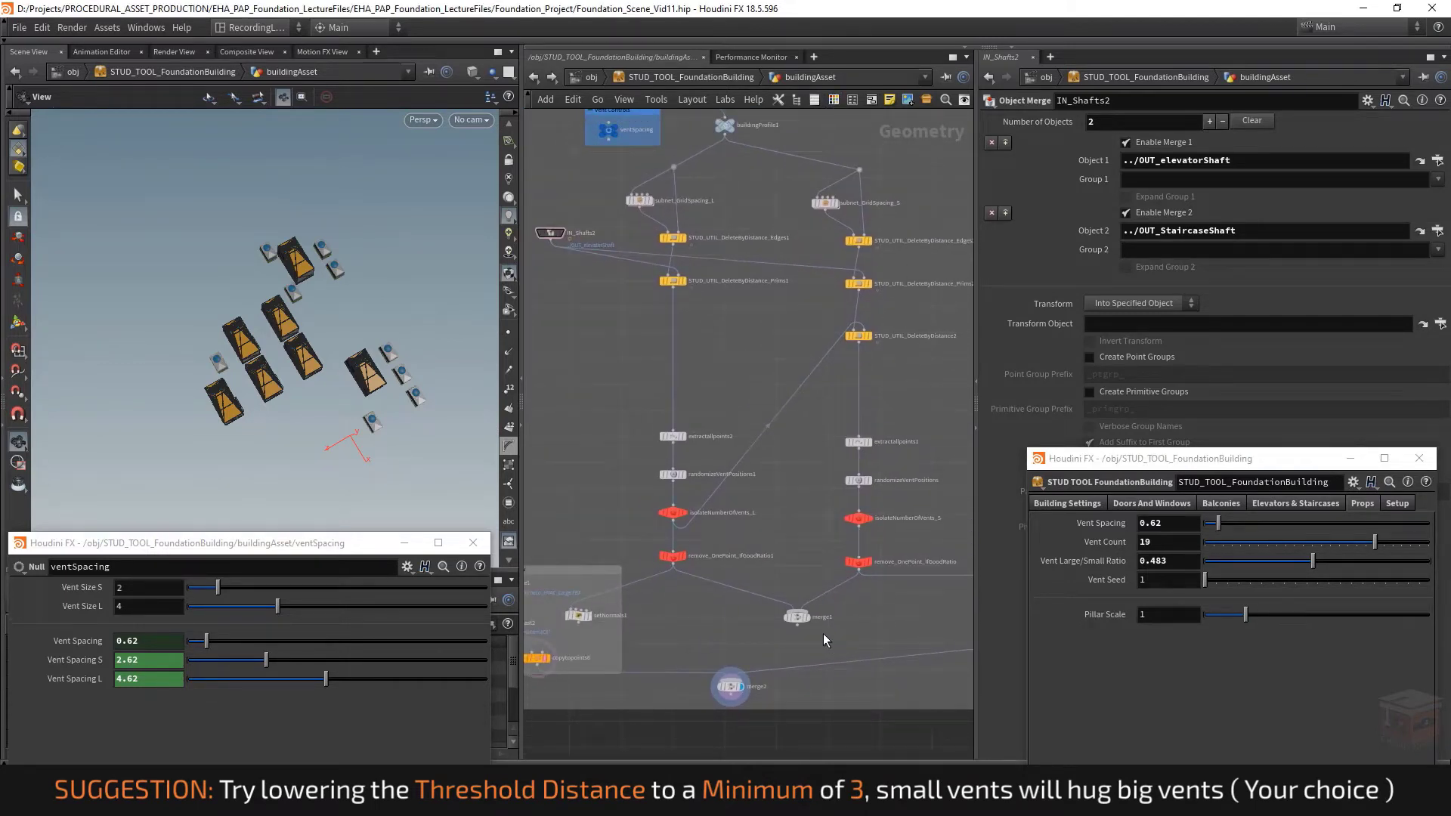
pyautogui.scroll(3, 325, 325)
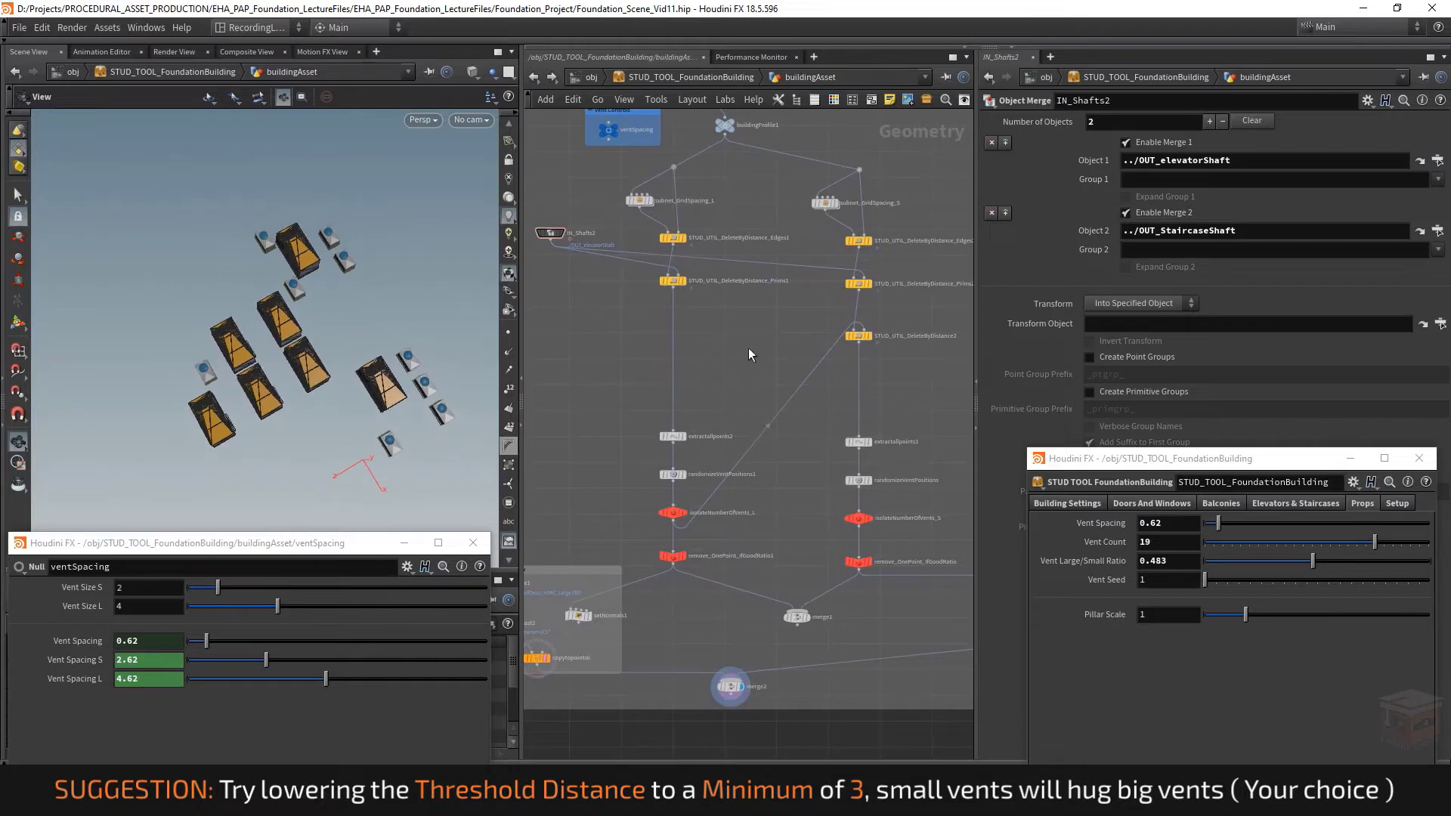
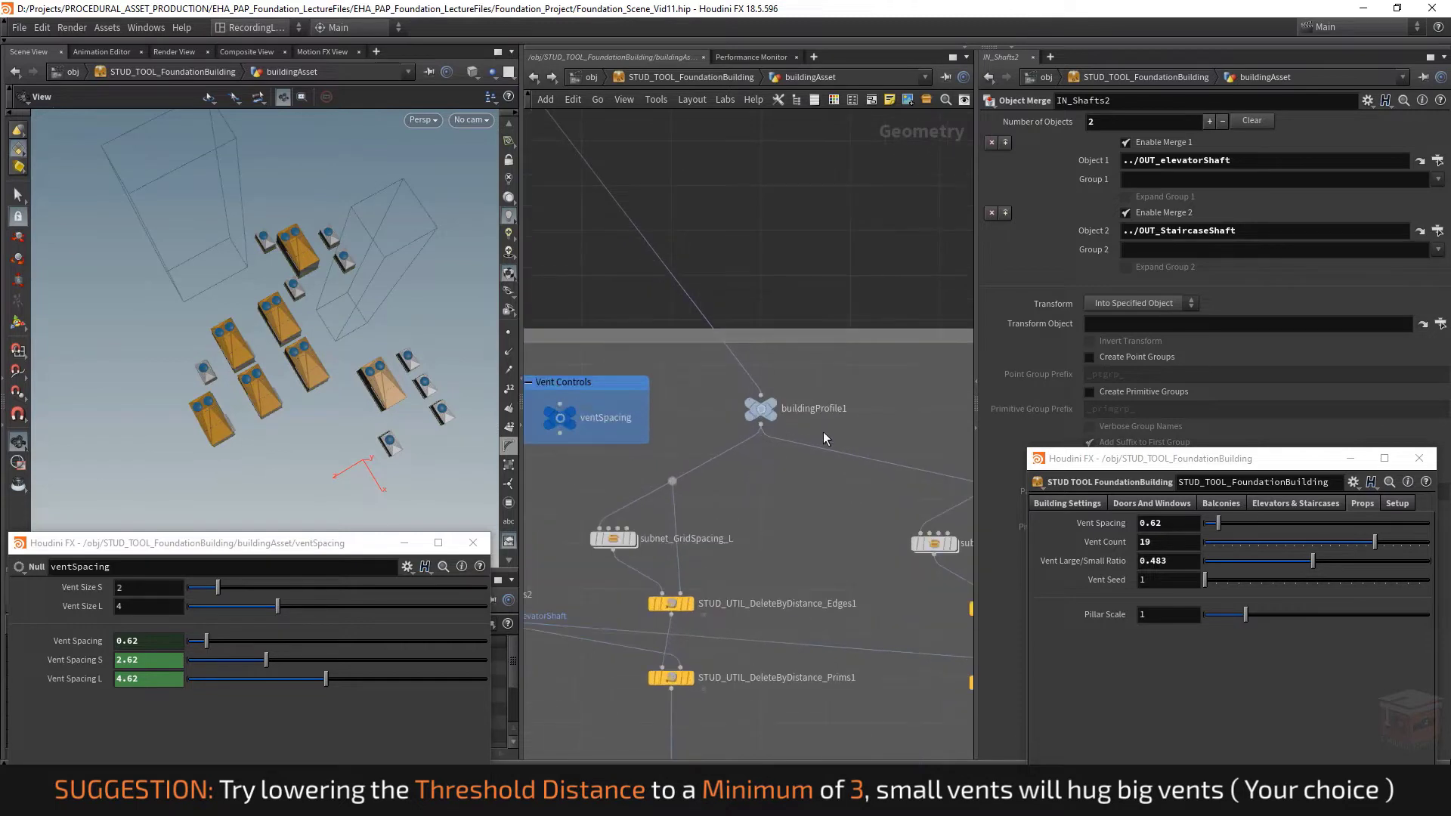
pyautogui.scroll(2, 806, 425)
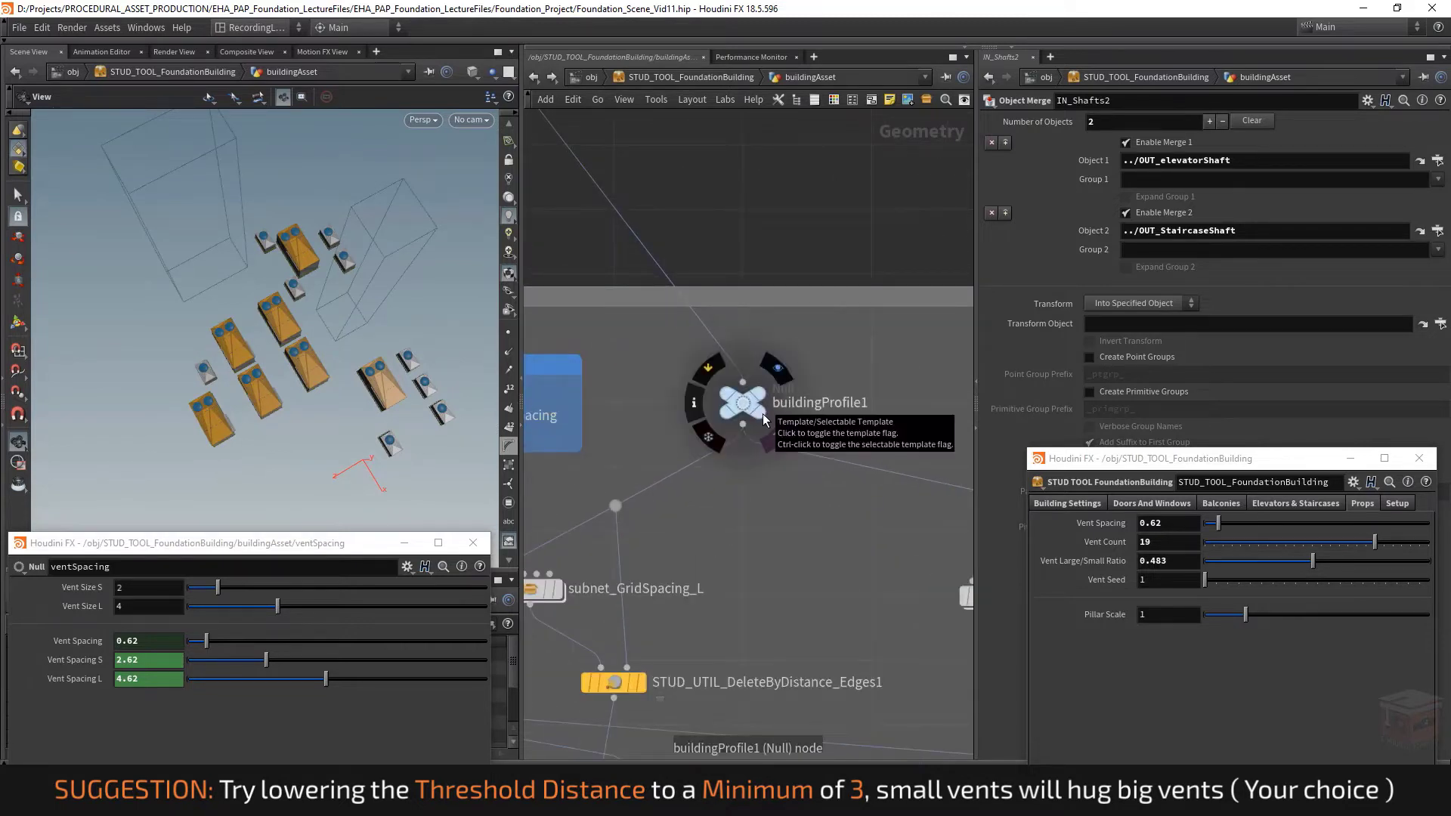
pyautogui.moveTo(325, 318); pyautogui.dragTo(352, 326)
pyautogui.scroll(-5, 831, 493)
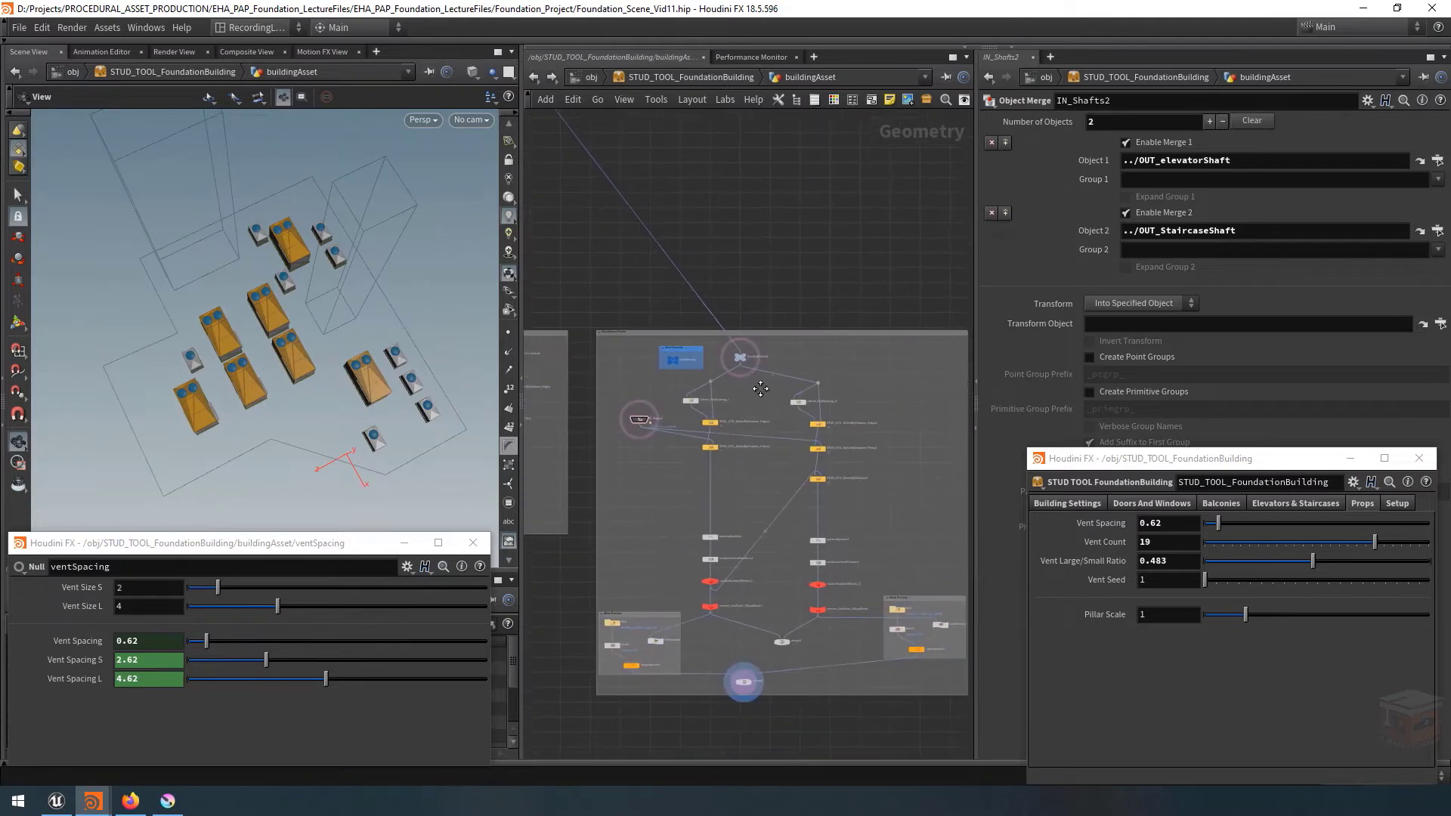
# Set the building tool's Vent Spacing to 1.
pyautogui.moveTo(1219, 523)
pyautogui.mouseDown()
pyautogui.moveTo(1207, 530)
pyautogui.moveTo(1226, 532)
pyautogui.mouseUp()
pyautogui.click(1161, 523)
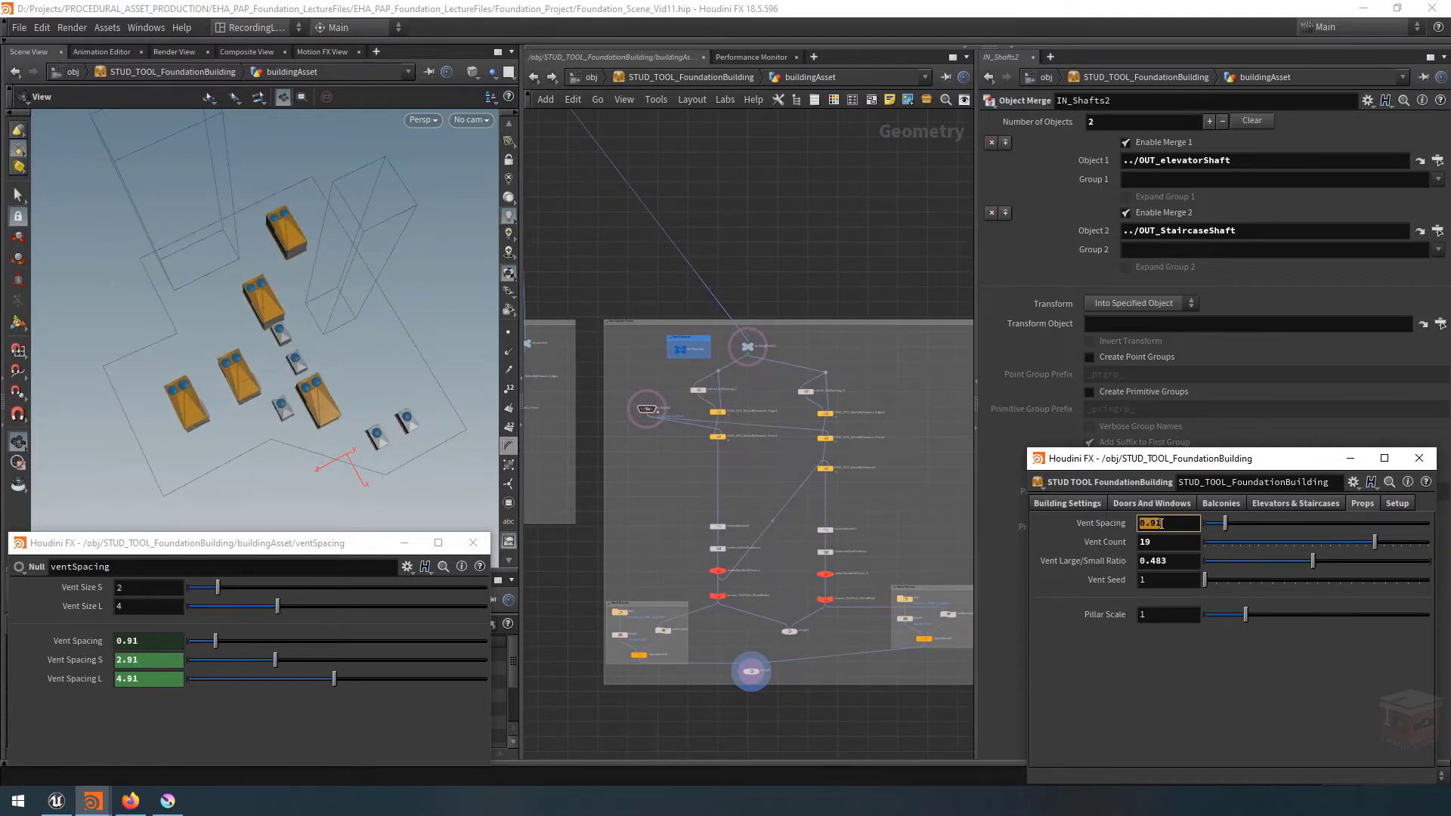
pyautogui.write('1')
pyautogui.press('Return')
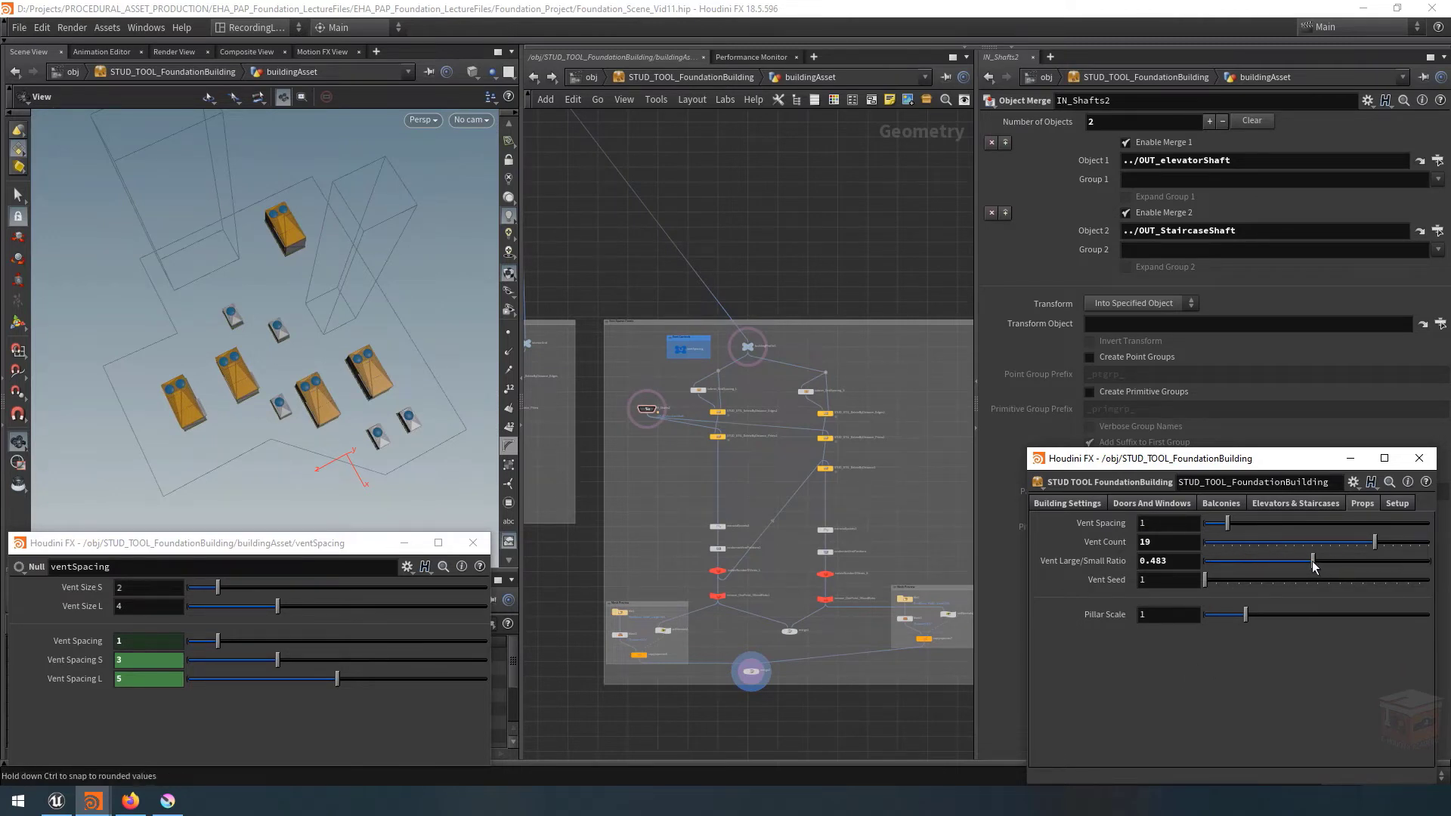
# Set Vent Large/Small Ratio to 0.446 and Vent Seed to 32, and try lower Vent Count values.
pyautogui.moveTo(1312, 563)
pyautogui.mouseDown()
pyautogui.moveTo(1442, 579)
pyautogui.moveTo(1191, 569)
pyautogui.moveTo(1361, 565)
pyautogui.moveTo(1267, 568)
pyautogui.moveTo(1305, 574)
pyautogui.mouseUp()
pyautogui.moveTo(1204, 578); pyautogui.dragTo(1275, 591)
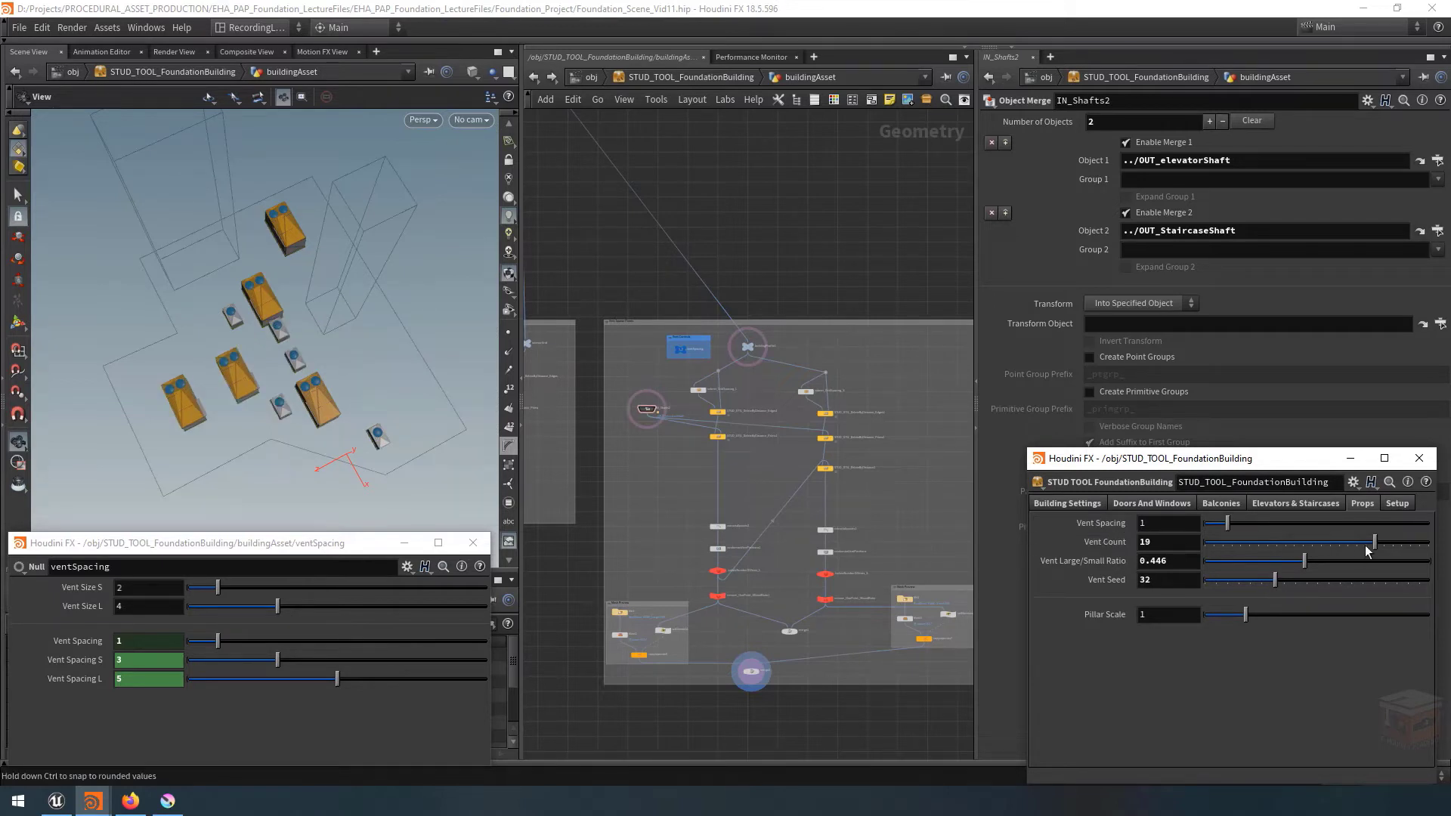
pyautogui.moveTo(1372, 543); pyautogui.dragTo(1240, 567)
pyautogui.hotkey('ctrl', 'z')
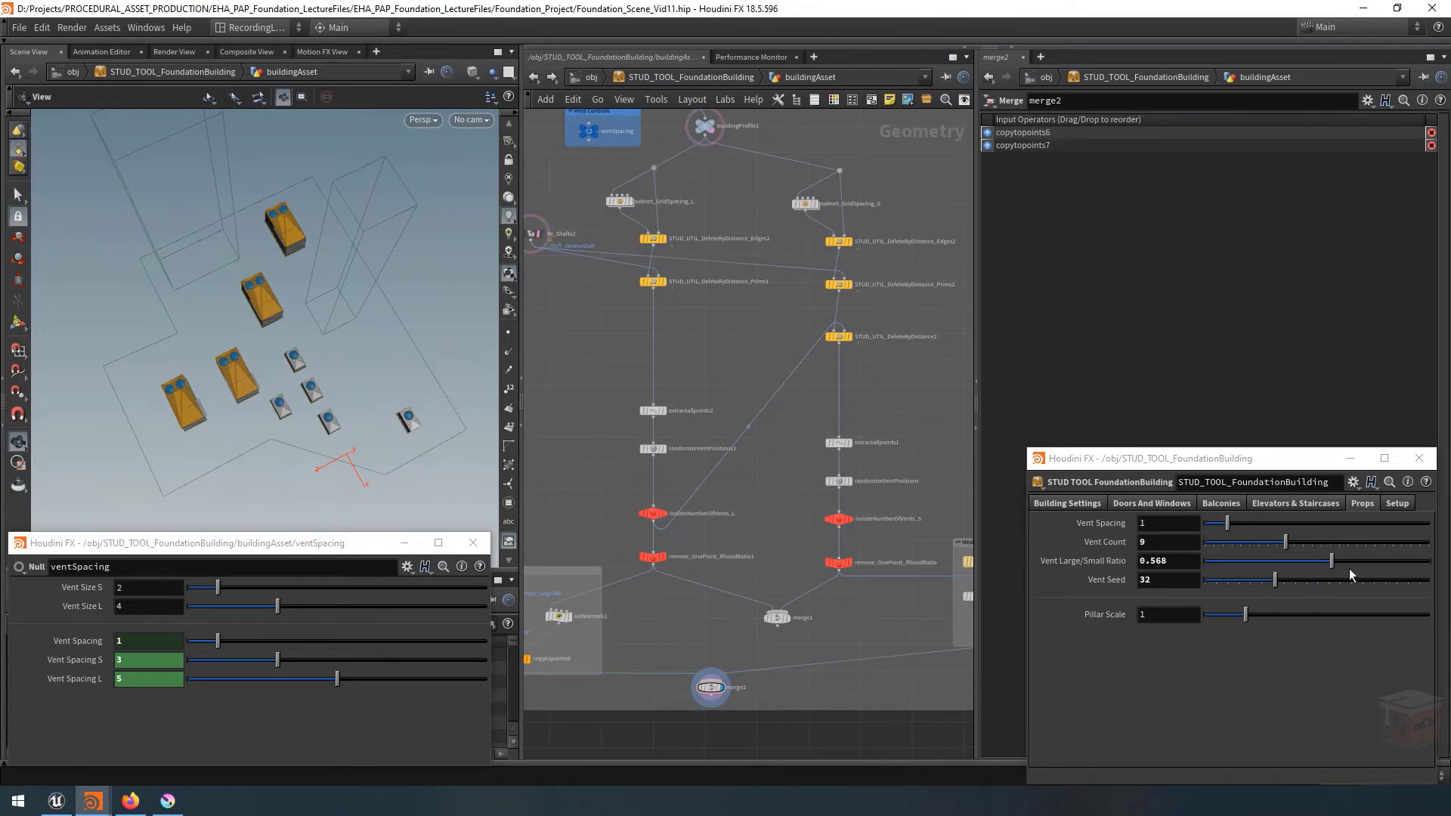
# Raise Vent Large/Small Ratio to 1 and display isolateNumberOfVents_L to inspect its remaining points.
pyautogui.moveTo(1331, 562); pyautogui.dragTo(1437, 578)
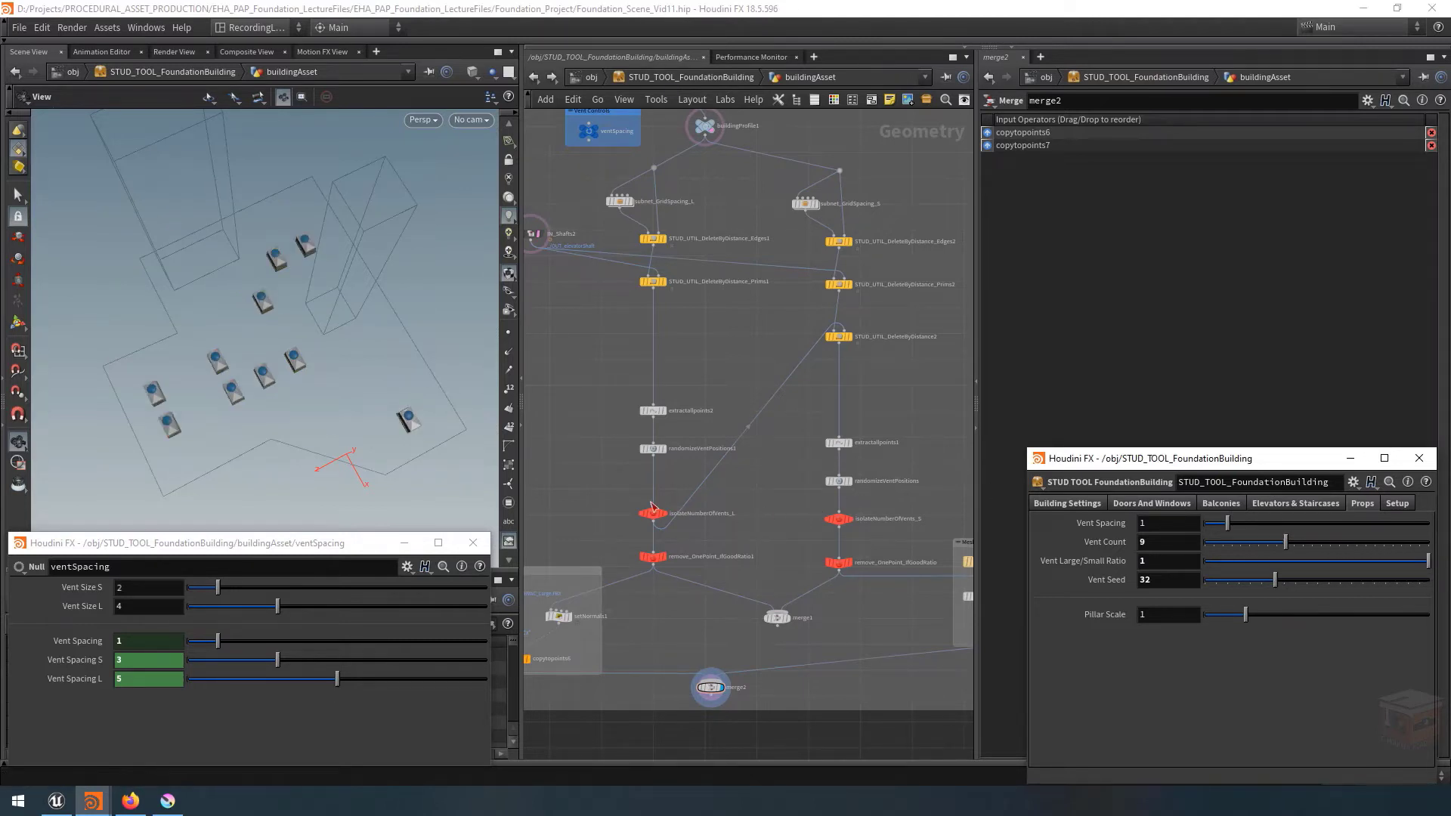
pyautogui.scroll(5, 658, 514)
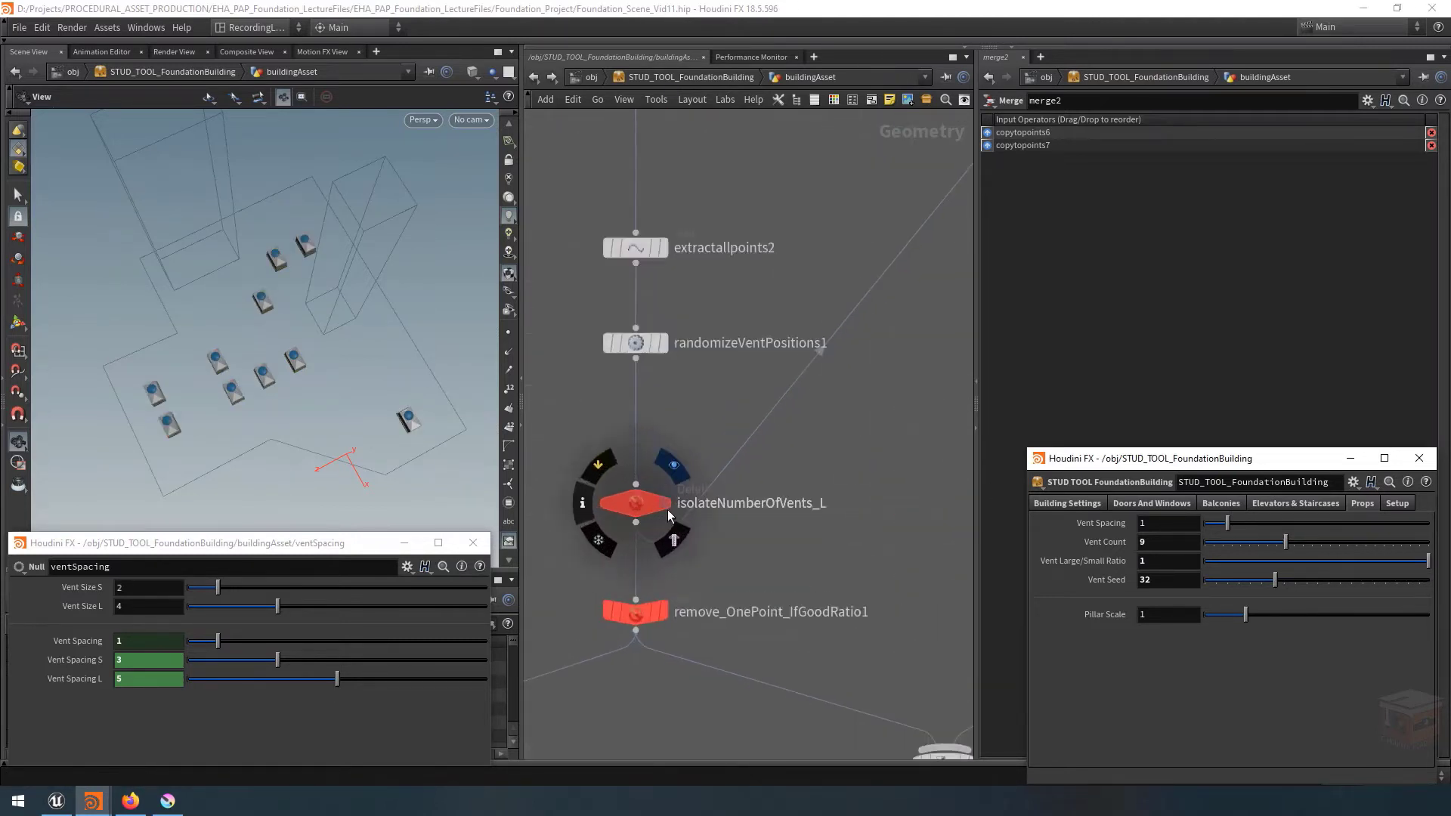
pyautogui.click(665, 513)
pyautogui.click(651, 514)
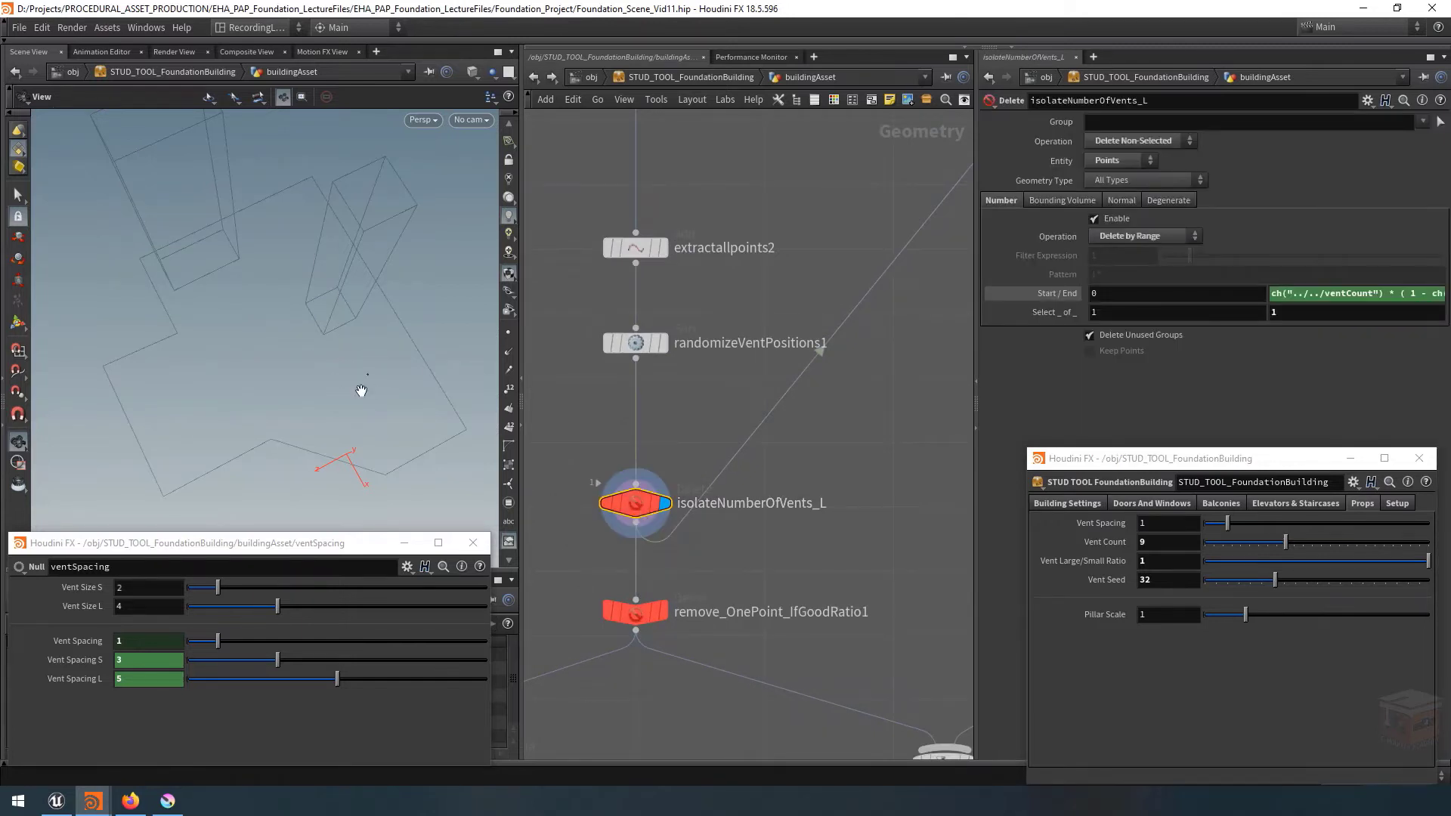
pyautogui.moveTo(356, 388); pyautogui.dragTo(454, 436)
pyautogui.scroll(-6, 964, 435)
pyautogui.scroll(4, 736, 472)
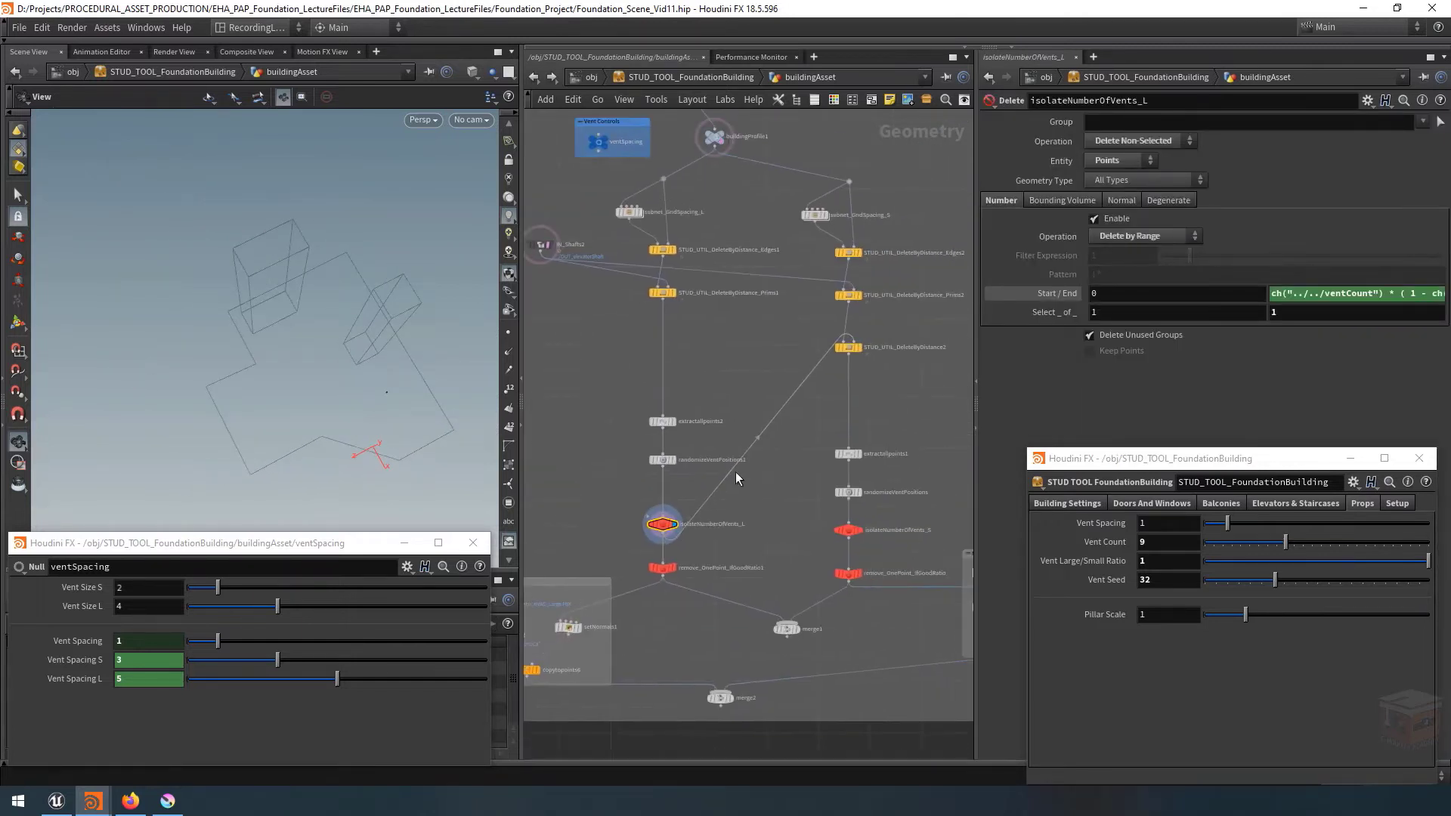
# Display STUD_UTIL_DeleteByDistance_Prims2 and examine the small vent grid before its distance deletion from the large vents.
pyautogui.click(863, 354)
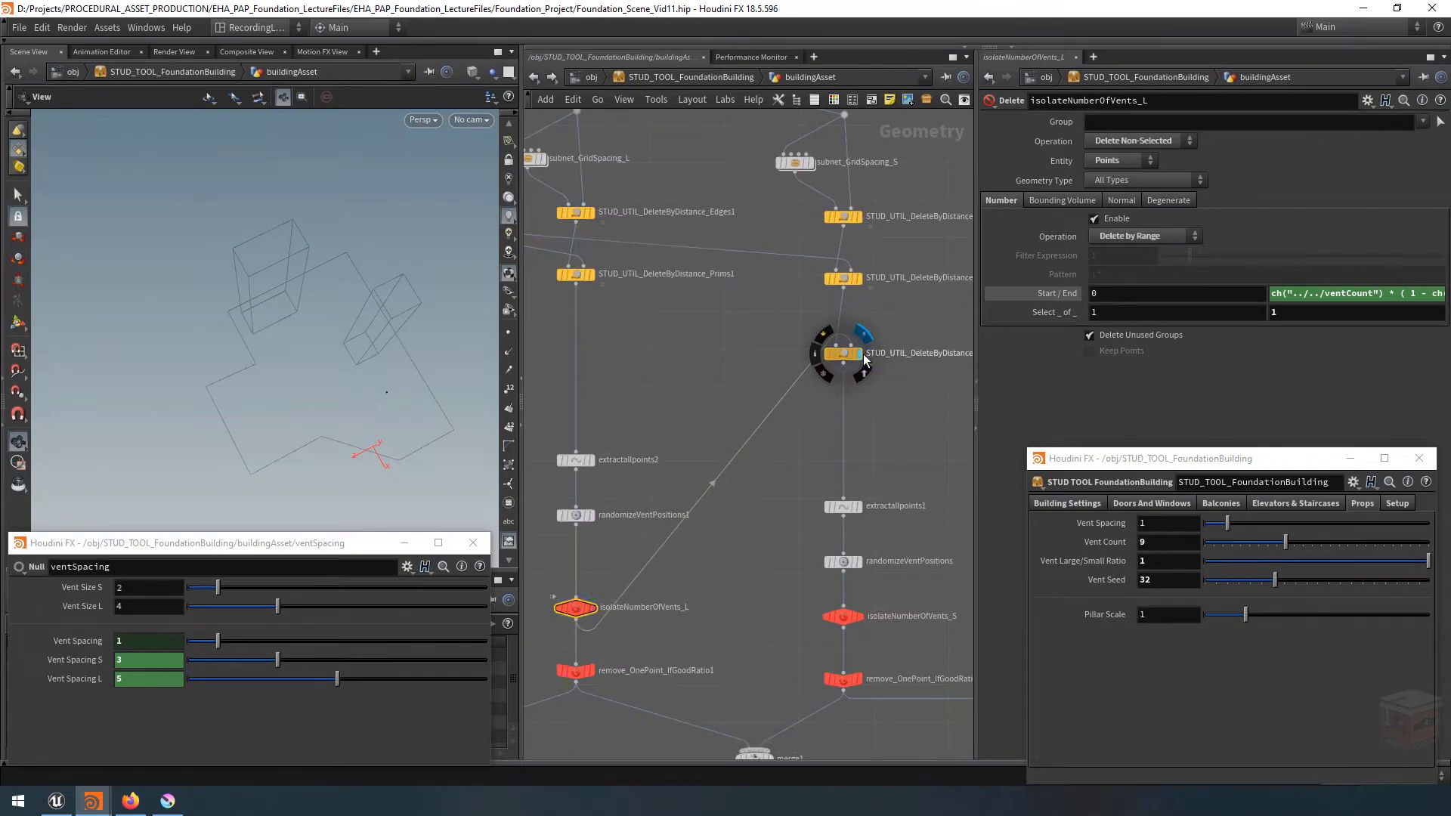
pyautogui.moveTo(860, 296); pyautogui.dragTo(786, 306, button='middle')
pyautogui.click(787, 292)
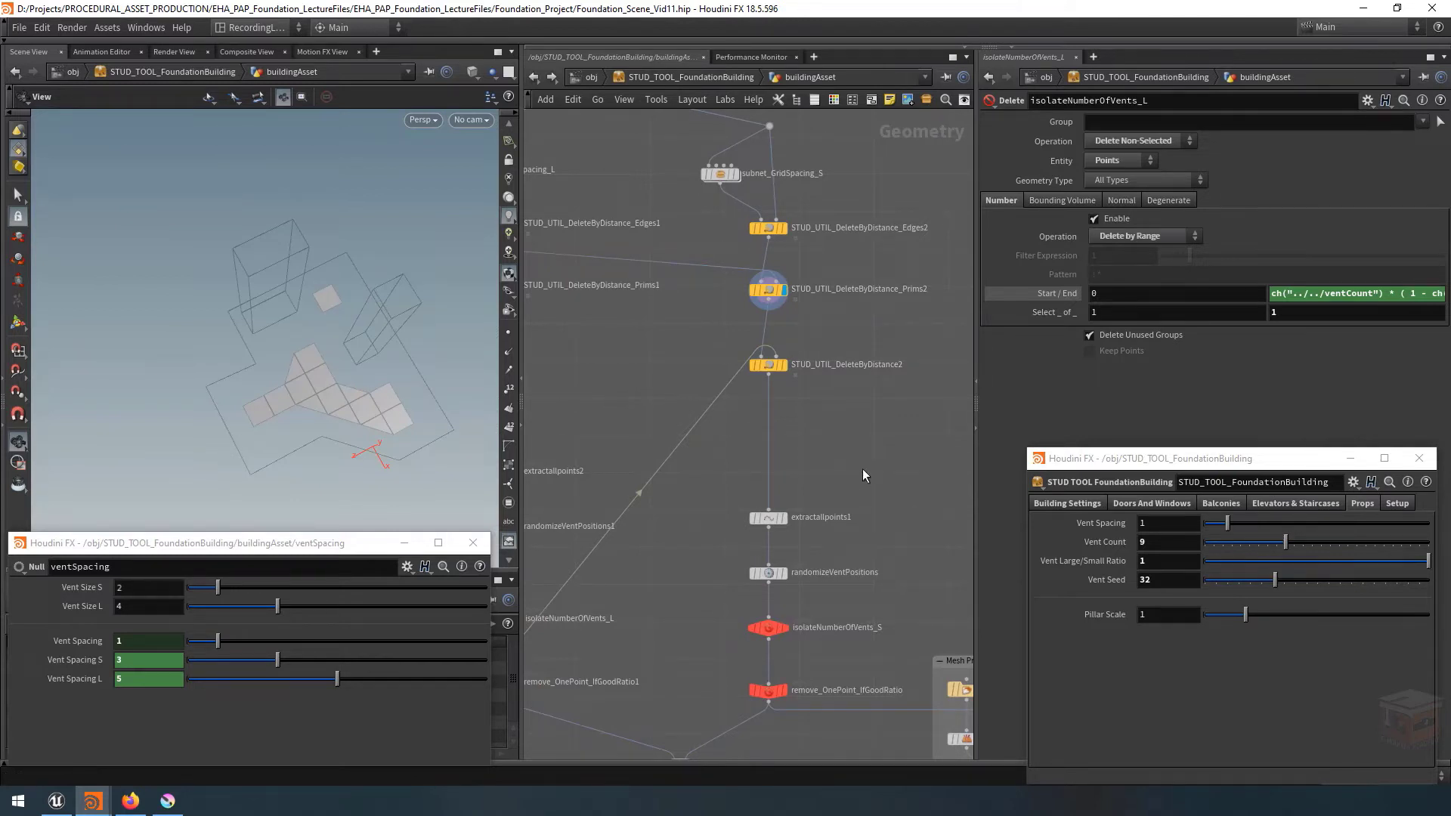
pyautogui.scroll(-3, 863, 469)
pyautogui.scroll(3, 816, 541)
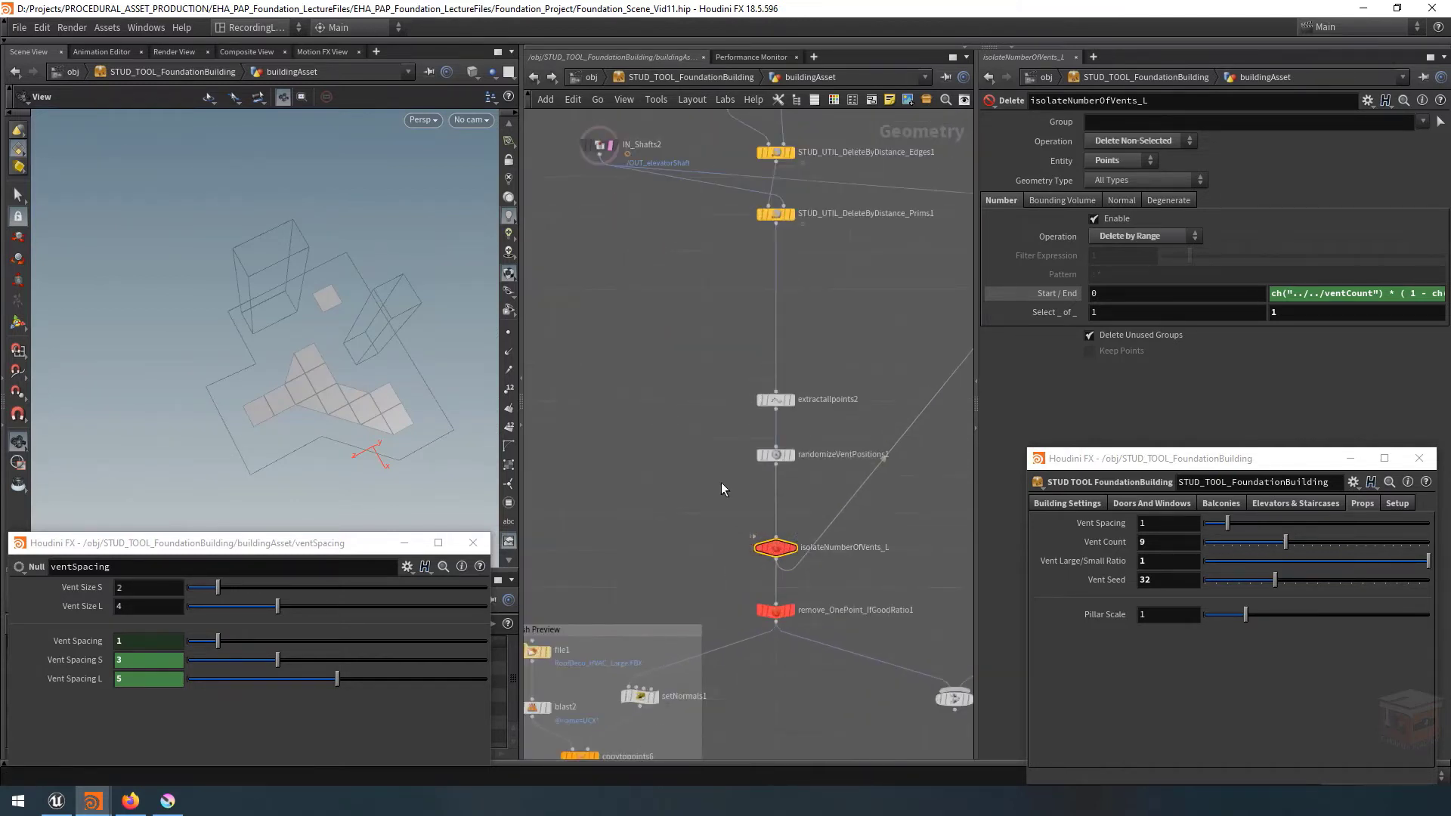
# Make room below randomizeVentPositions1 and insert a Switch node between it and isolateNumberOfVents_L.
pyautogui.moveTo(779, 454); pyautogui.dragTo(784, 420)
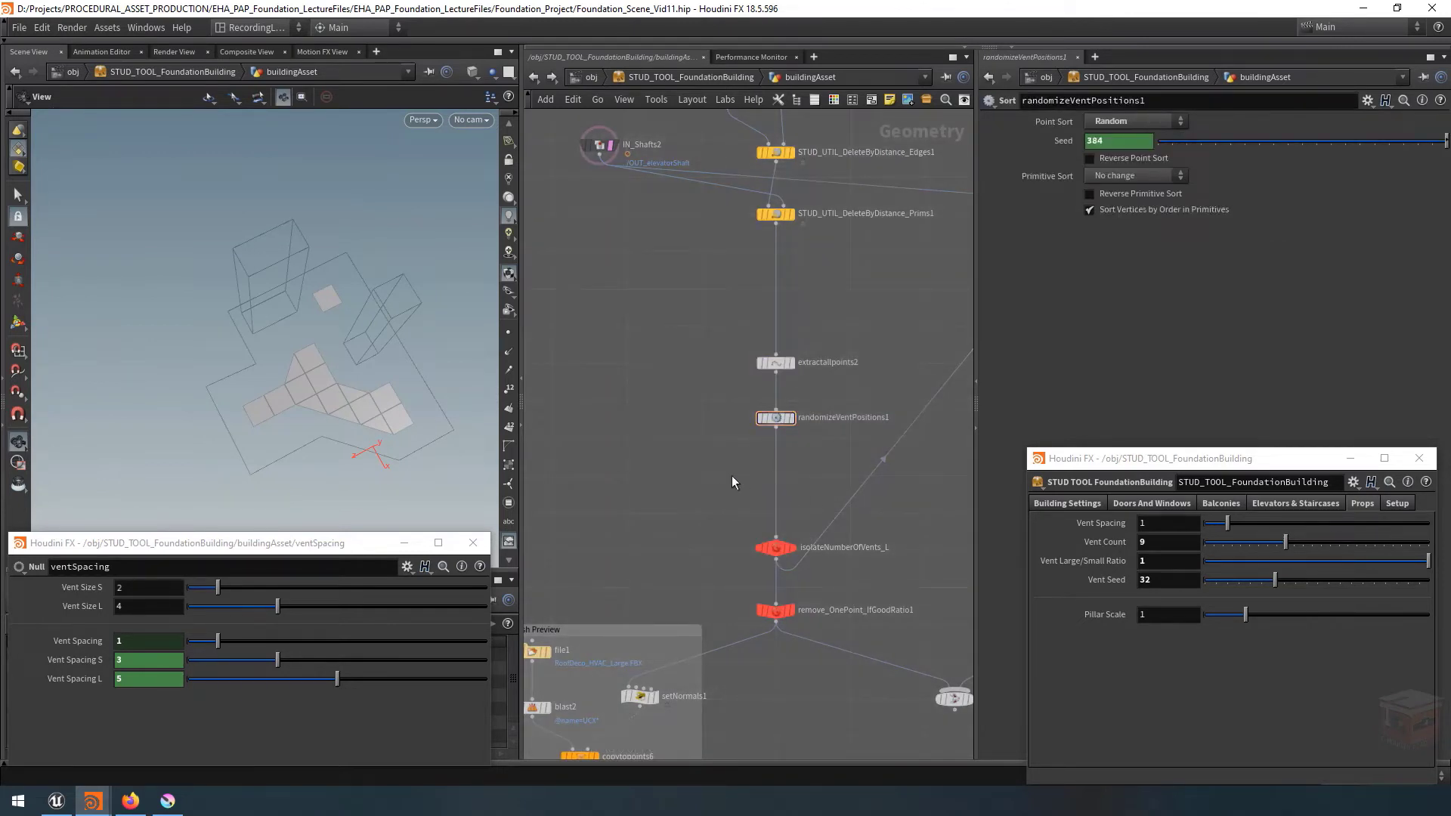
pyautogui.moveTo(793, 479); pyautogui.dragTo(683, 508, button='middle')
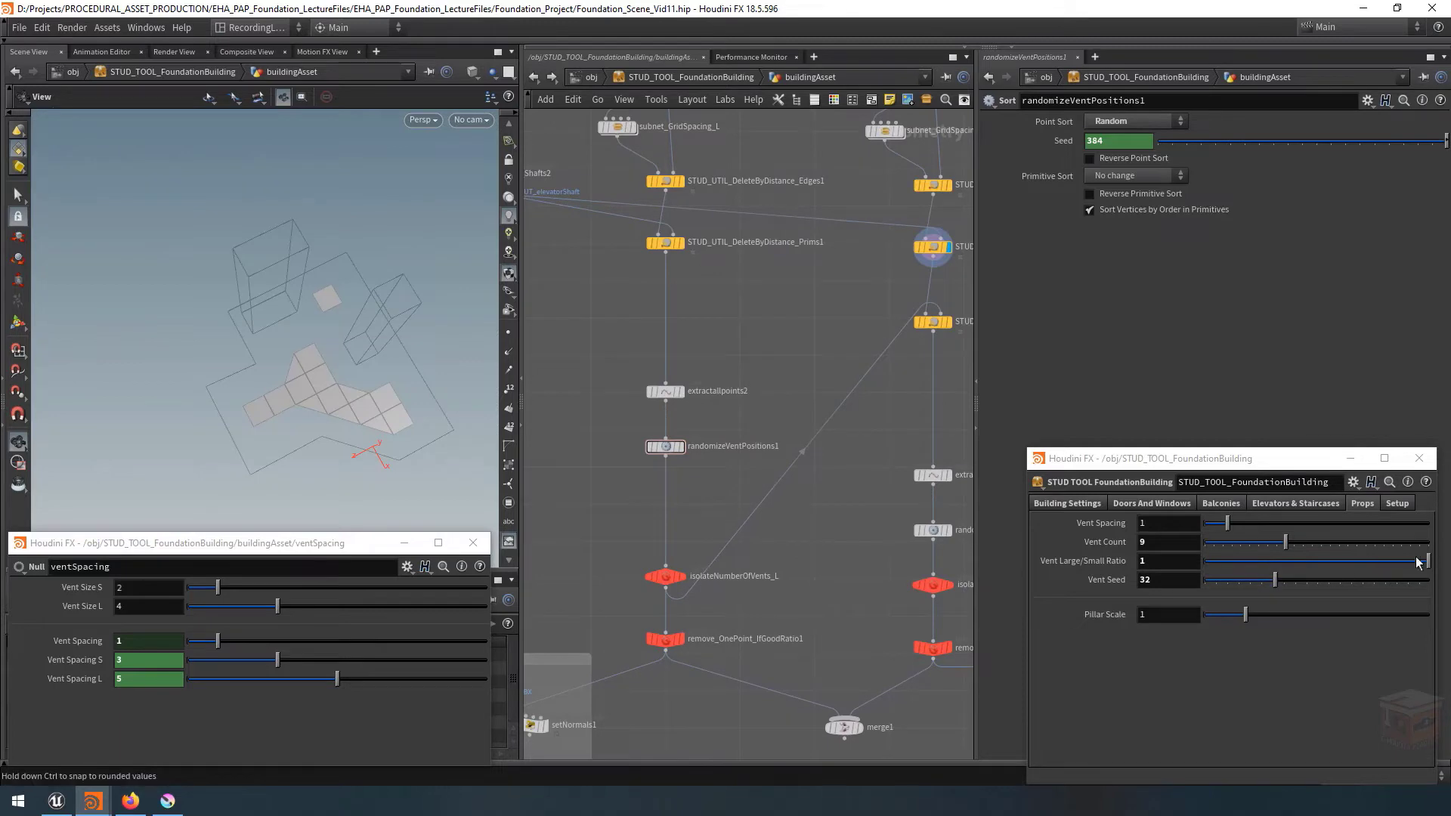
pyautogui.press('Tab')
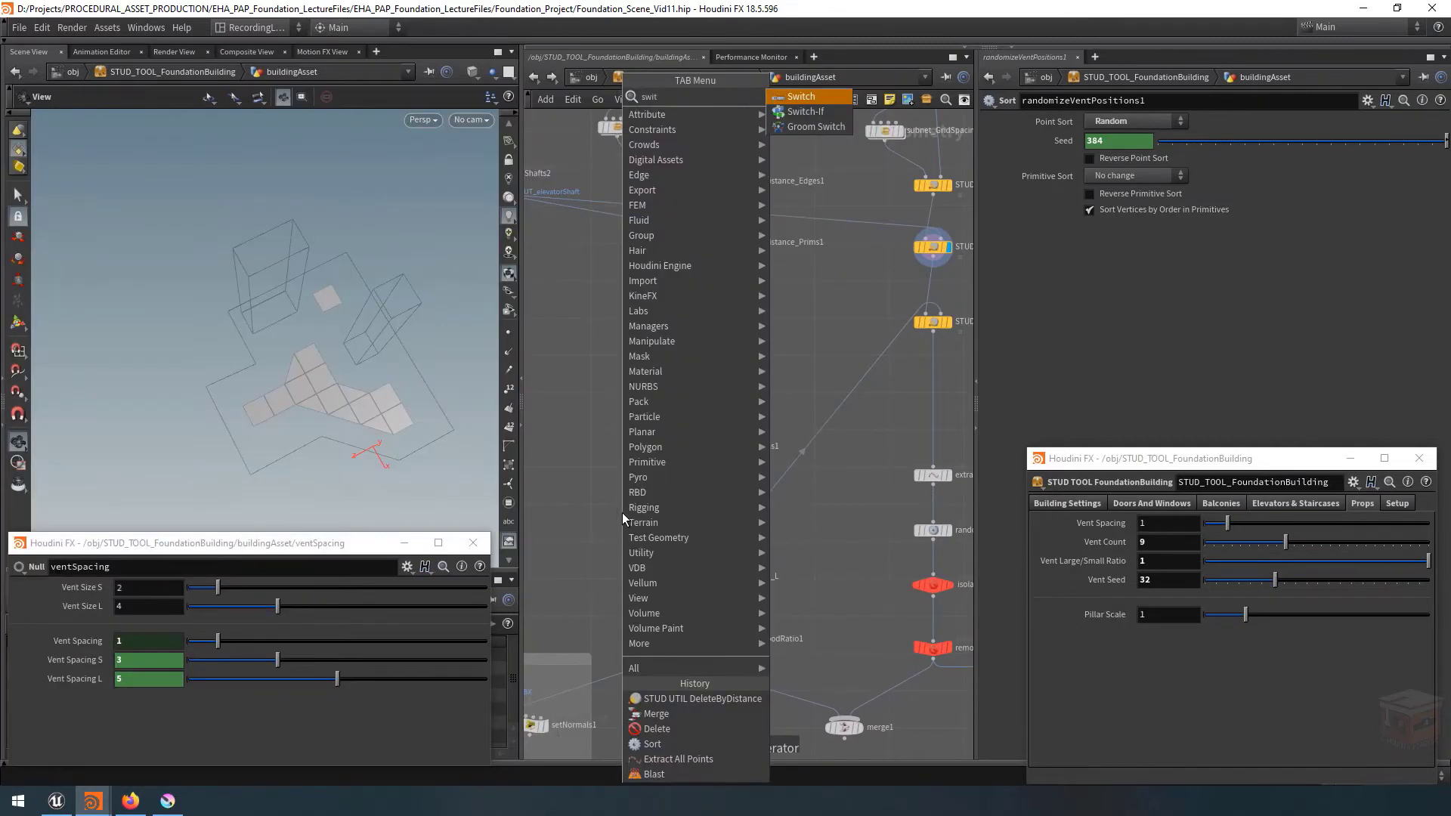
pyautogui.press('Return')
pyautogui.scroll(1, 618, 514)
pyautogui.click(633, 521)
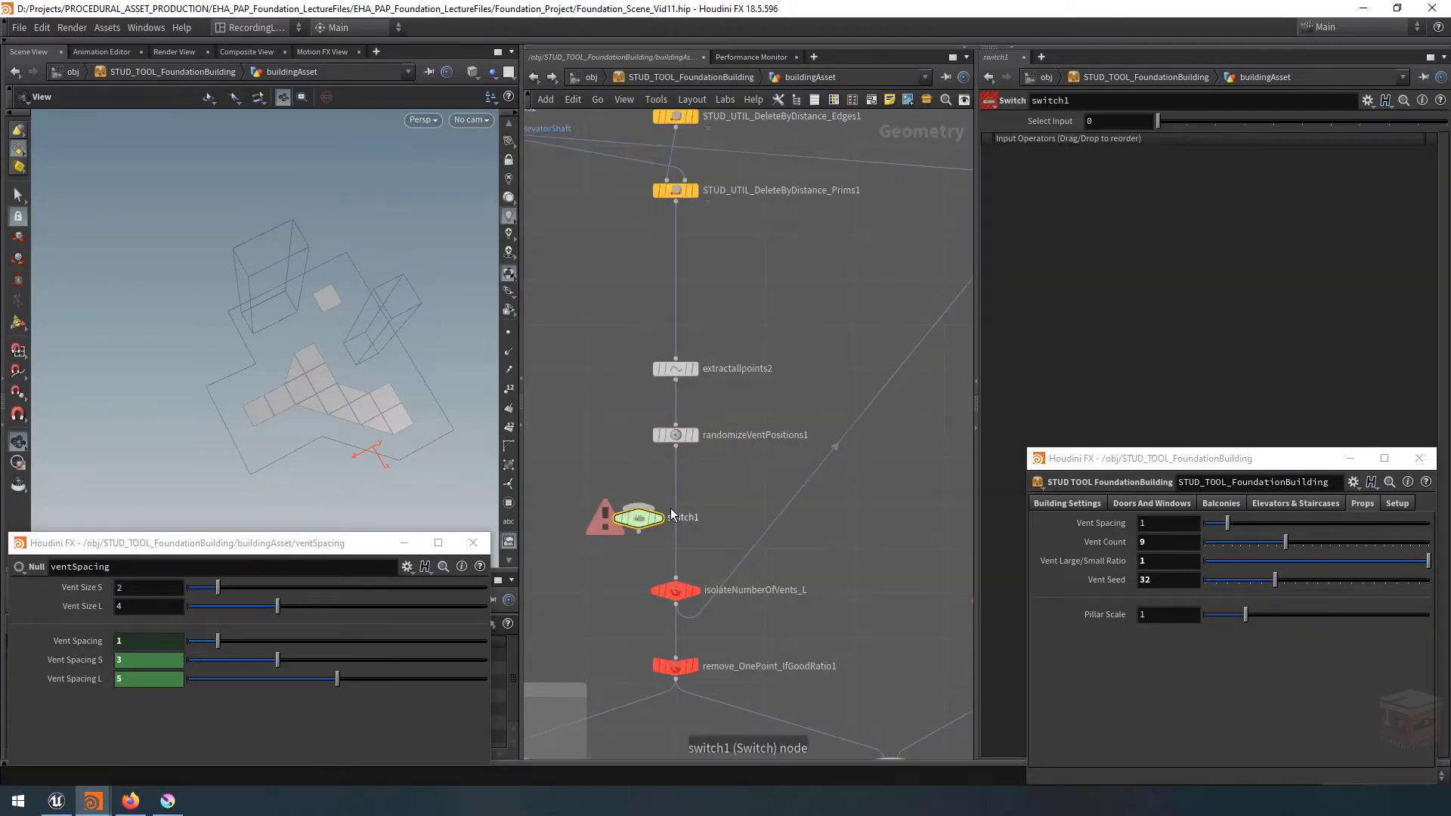
# Rename the new Switch node as disableIfRatioIsOne.
pyautogui.doubleClick(682, 517)
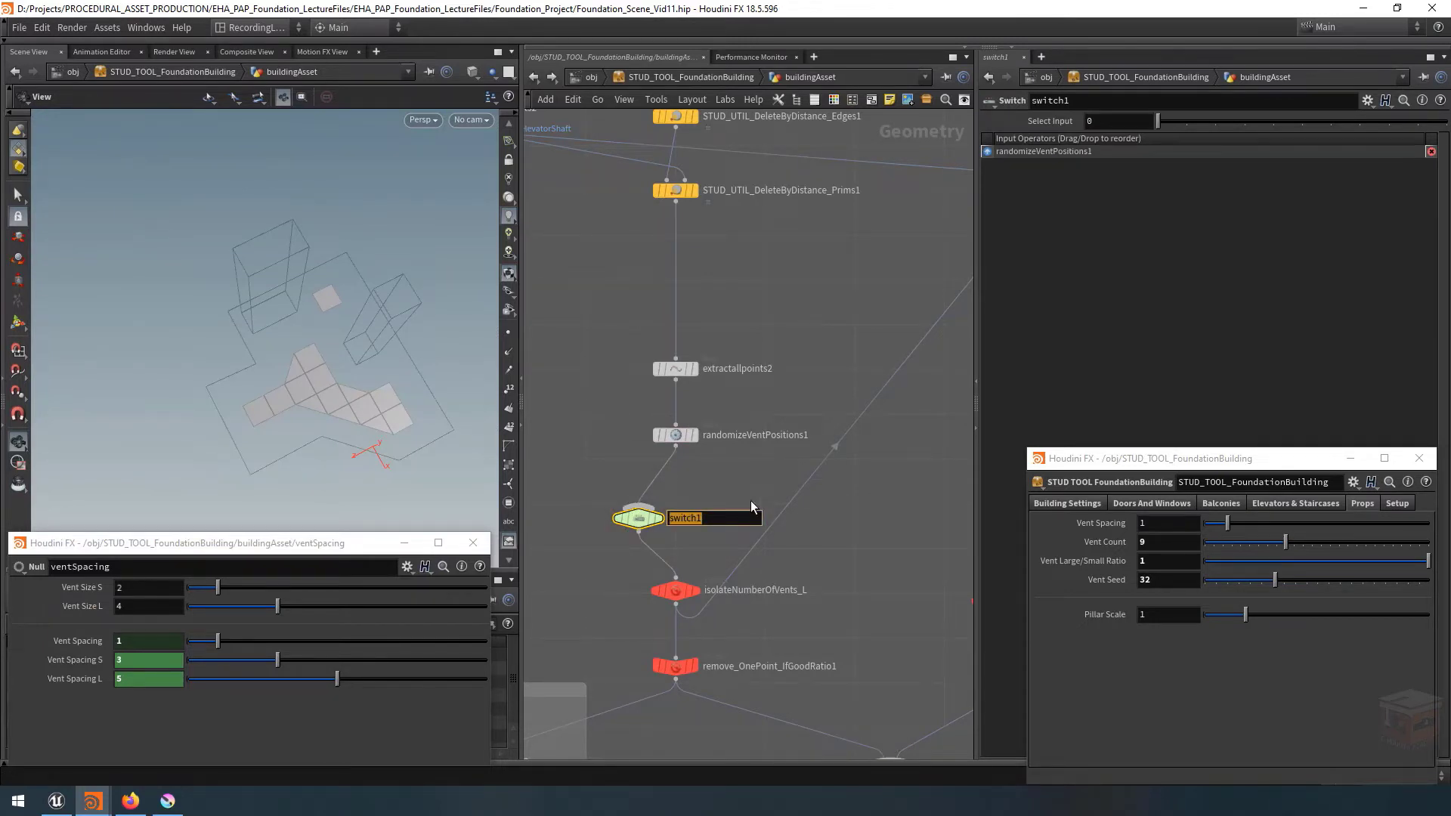
pyautogui.write('disableIfRatioIsOne')
pyautogui.press('Return')
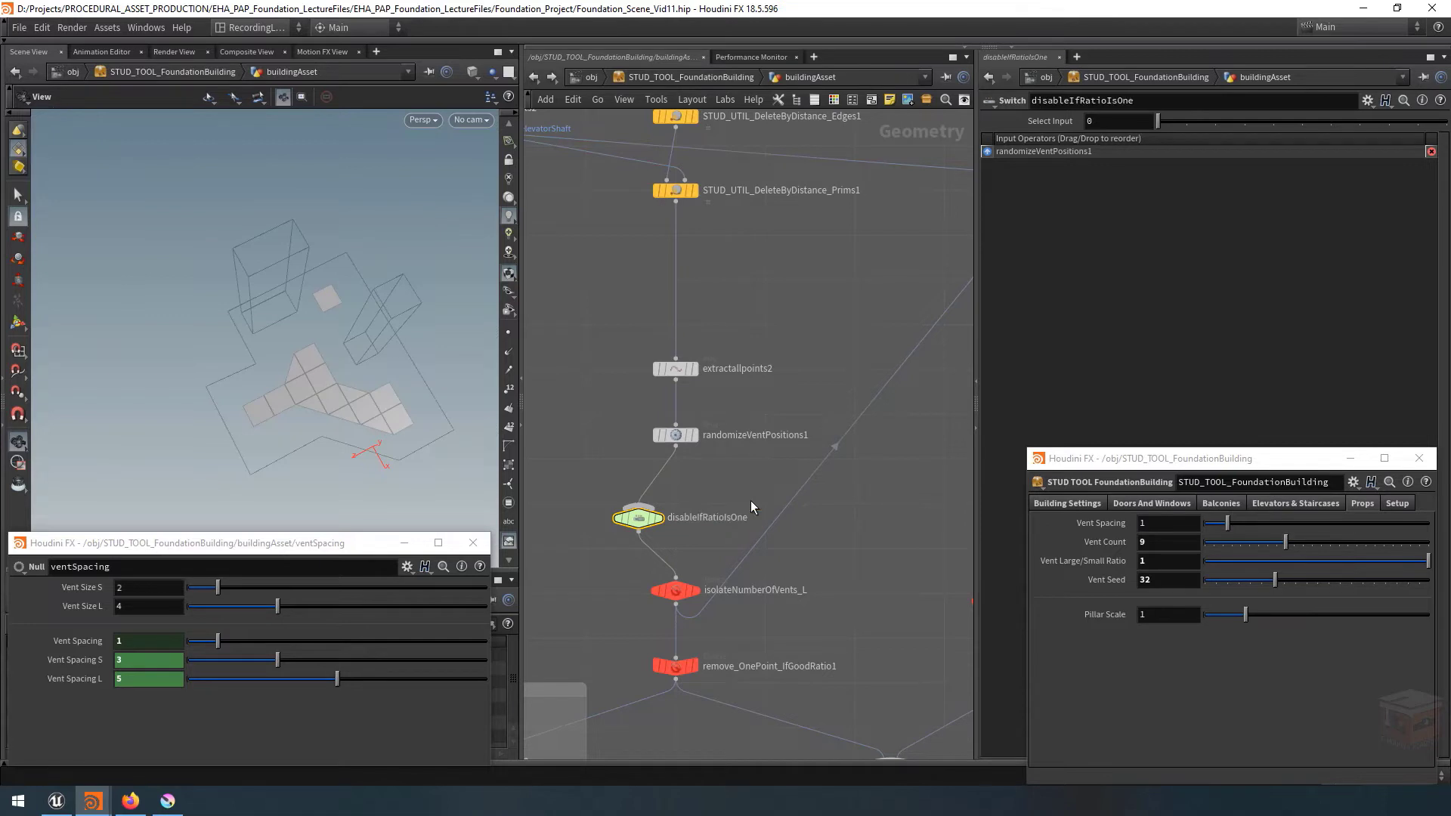
# Add an empty Null node beside disableIfRatioIsOne and connect it as the switch's second input.
pyautogui.press('Tab')
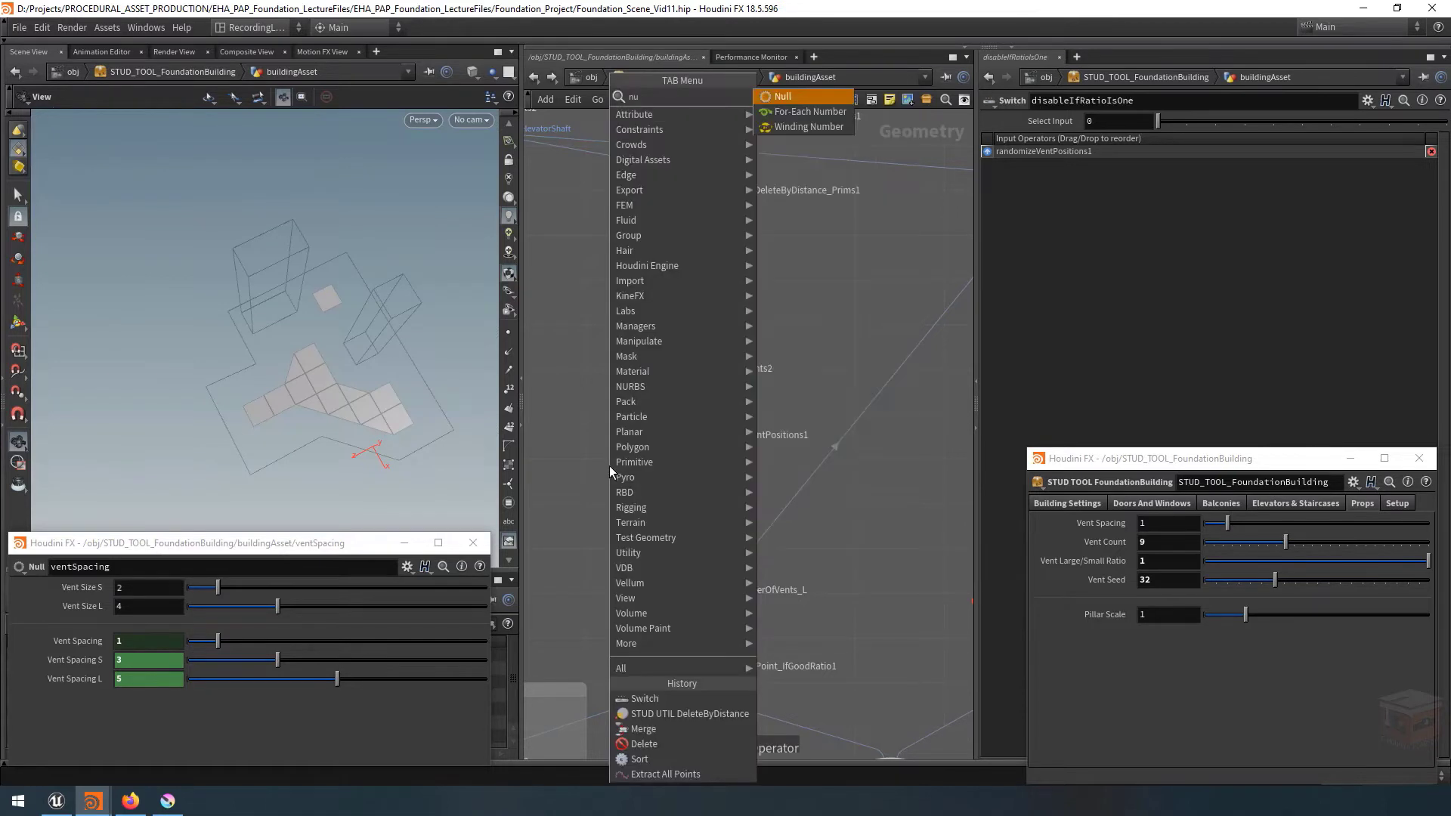
pyautogui.press('Return')
pyautogui.click(596, 489)
pyautogui.click(576, 476)
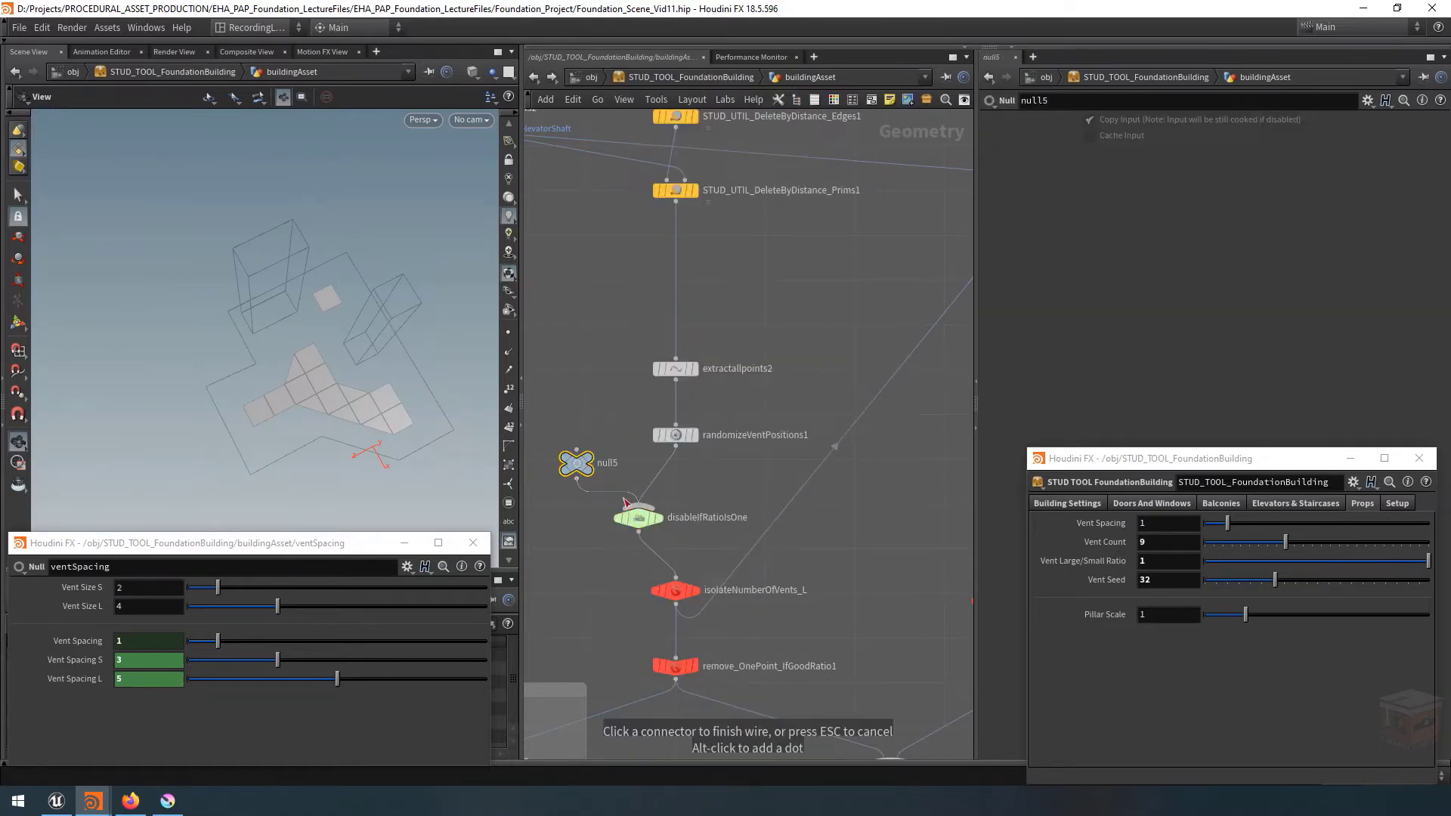
pyautogui.click(640, 522)
pyautogui.moveTo(642, 527); pyautogui.dragTo(657, 528)
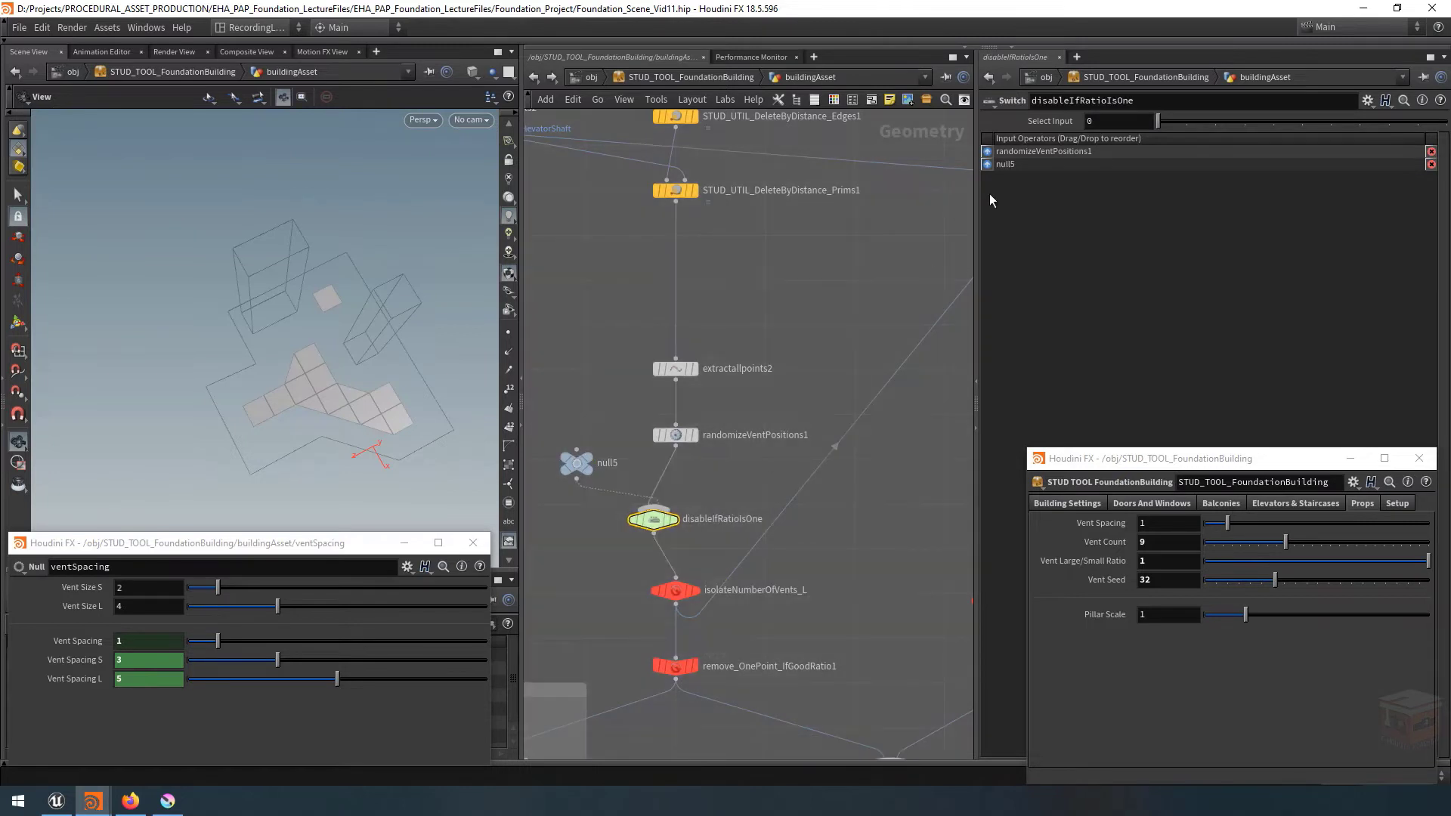
# Make null5 the first input of disableIfRatioIsOne and reference Vent Large/Small Ratio in its Select Input.
pyautogui.moveTo(986, 164); pyautogui.dragTo(986, 151)
pyautogui.scroll(3, 608, 528)
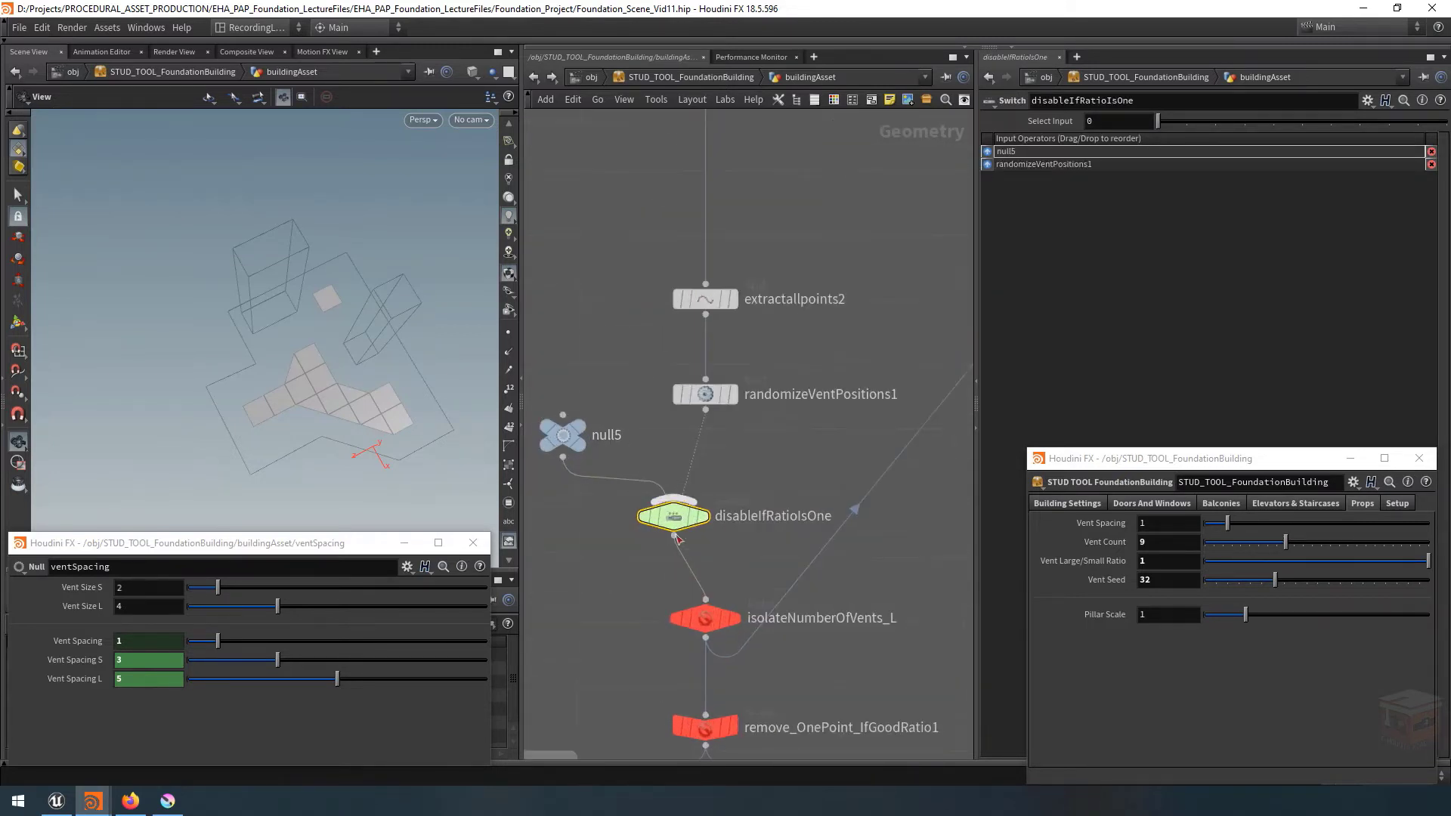
pyautogui.rightClick(1094, 561)
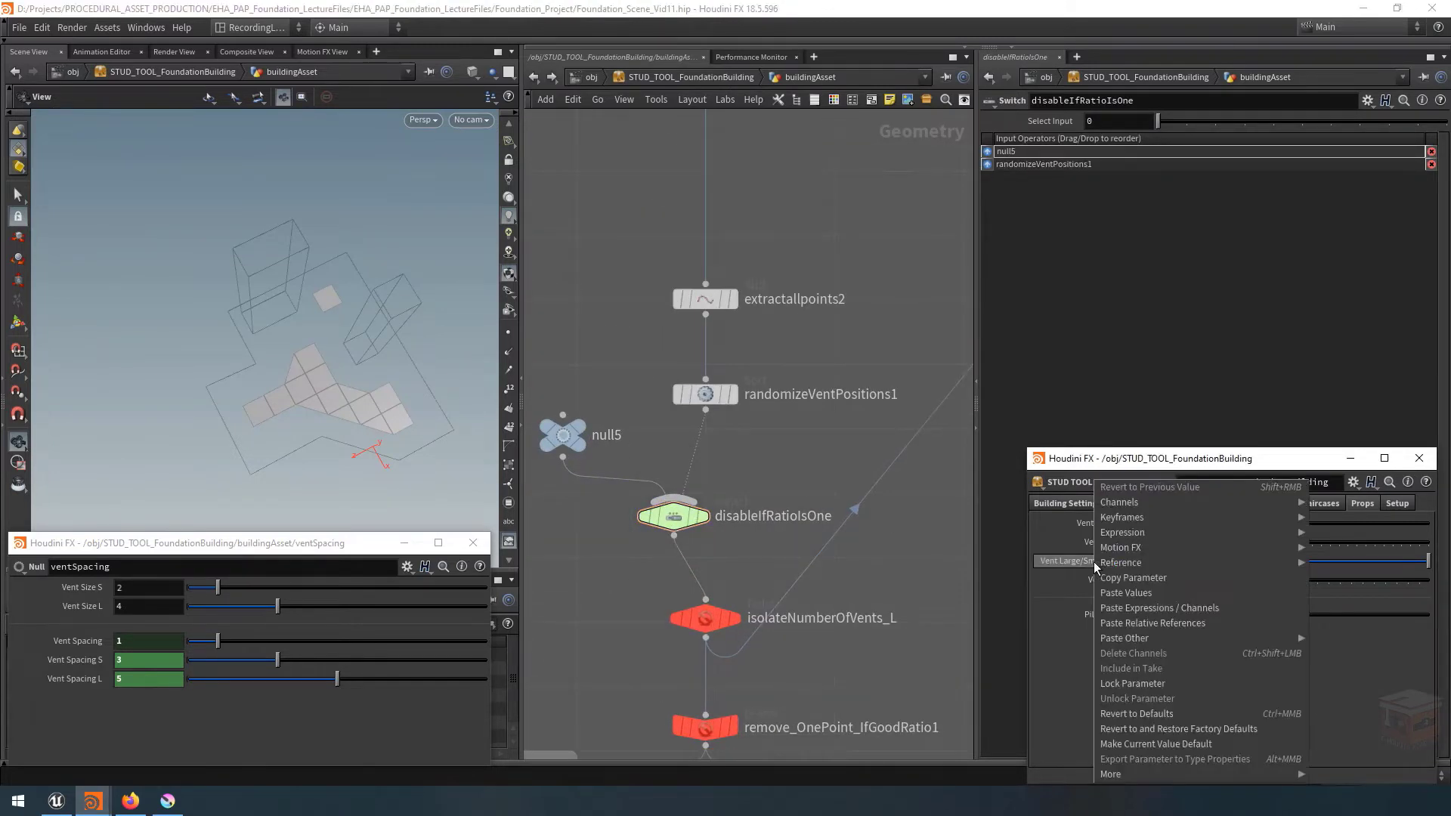
pyautogui.click(1168, 578)
pyautogui.rightClick(1104, 126)
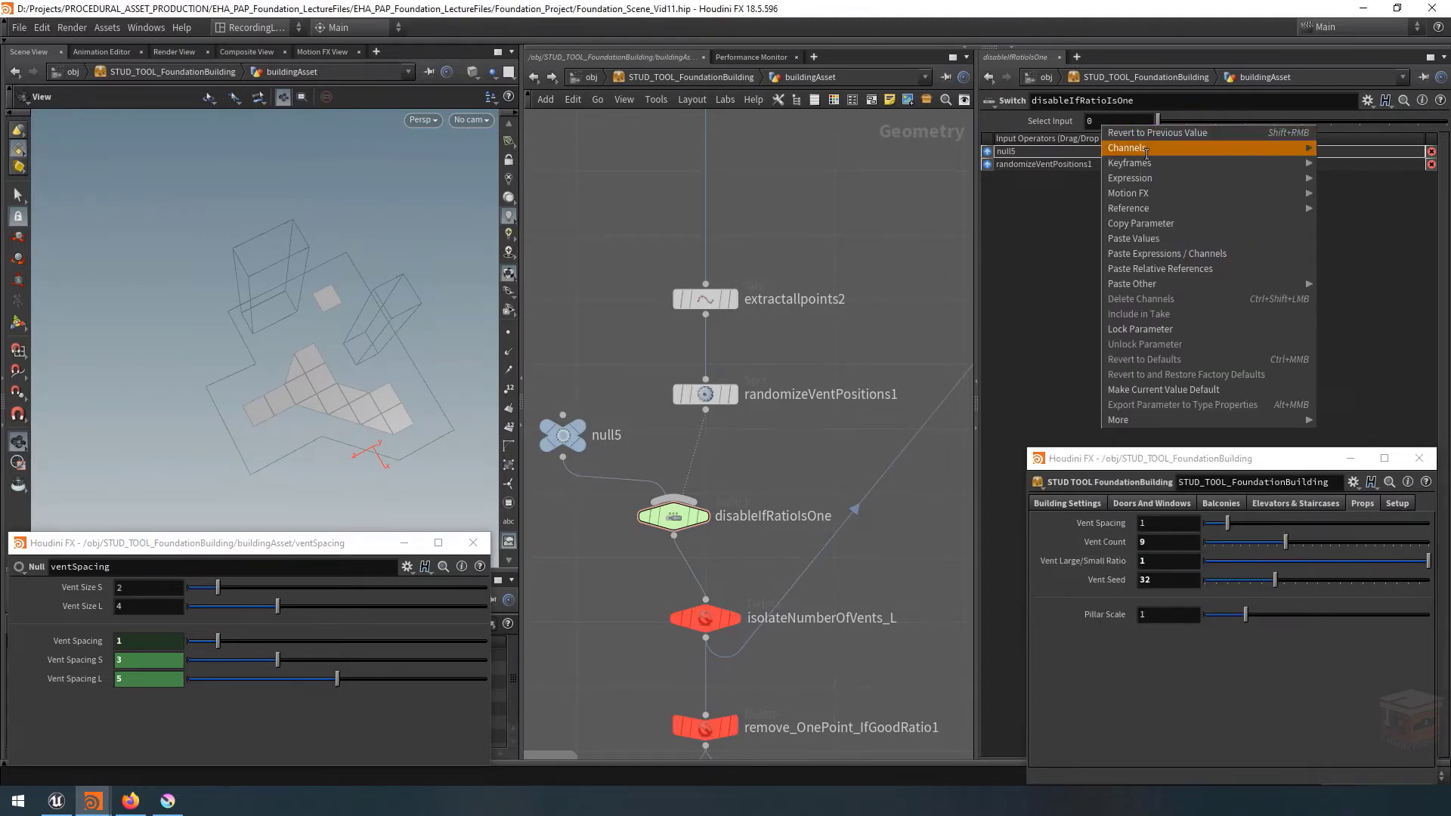
pyautogui.click(1202, 263)
# Extend the switch's Select Input expression to if( ch("../../ventRatio") == 1, 0, 1).
pyautogui.click(1230, 120)
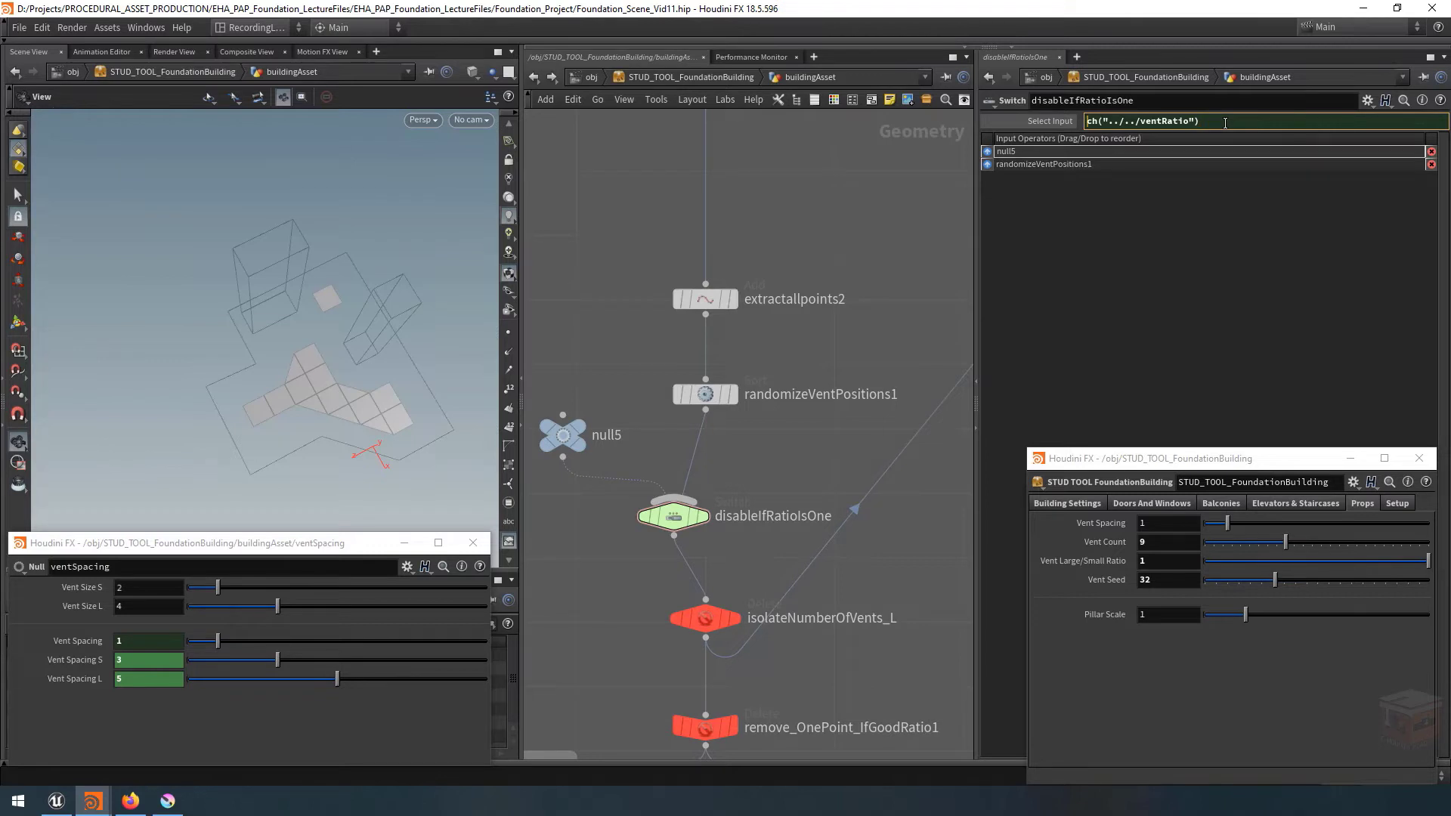
pyautogui.write('if( ')
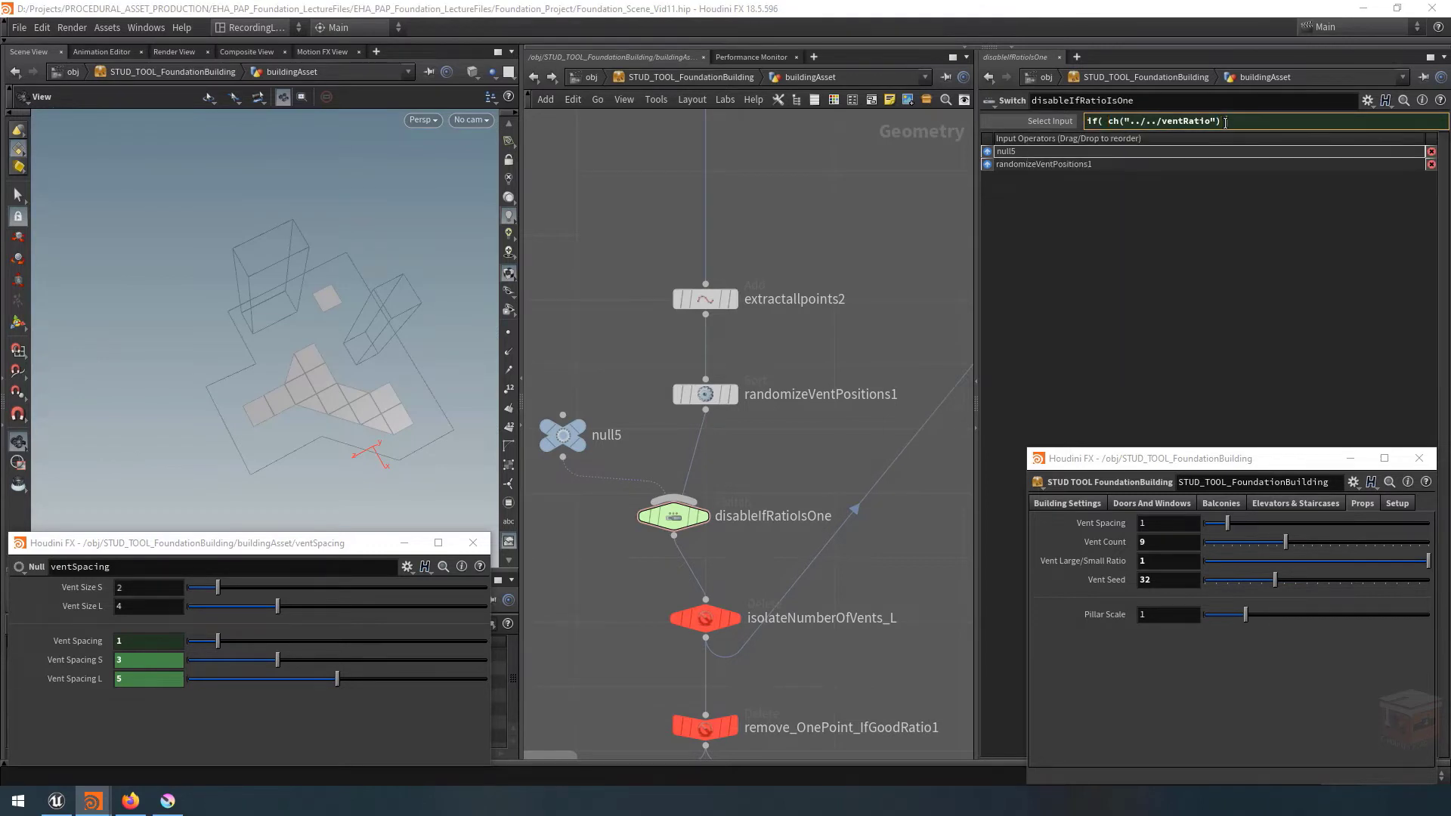
pyautogui.write(' == 1, 0, 1')
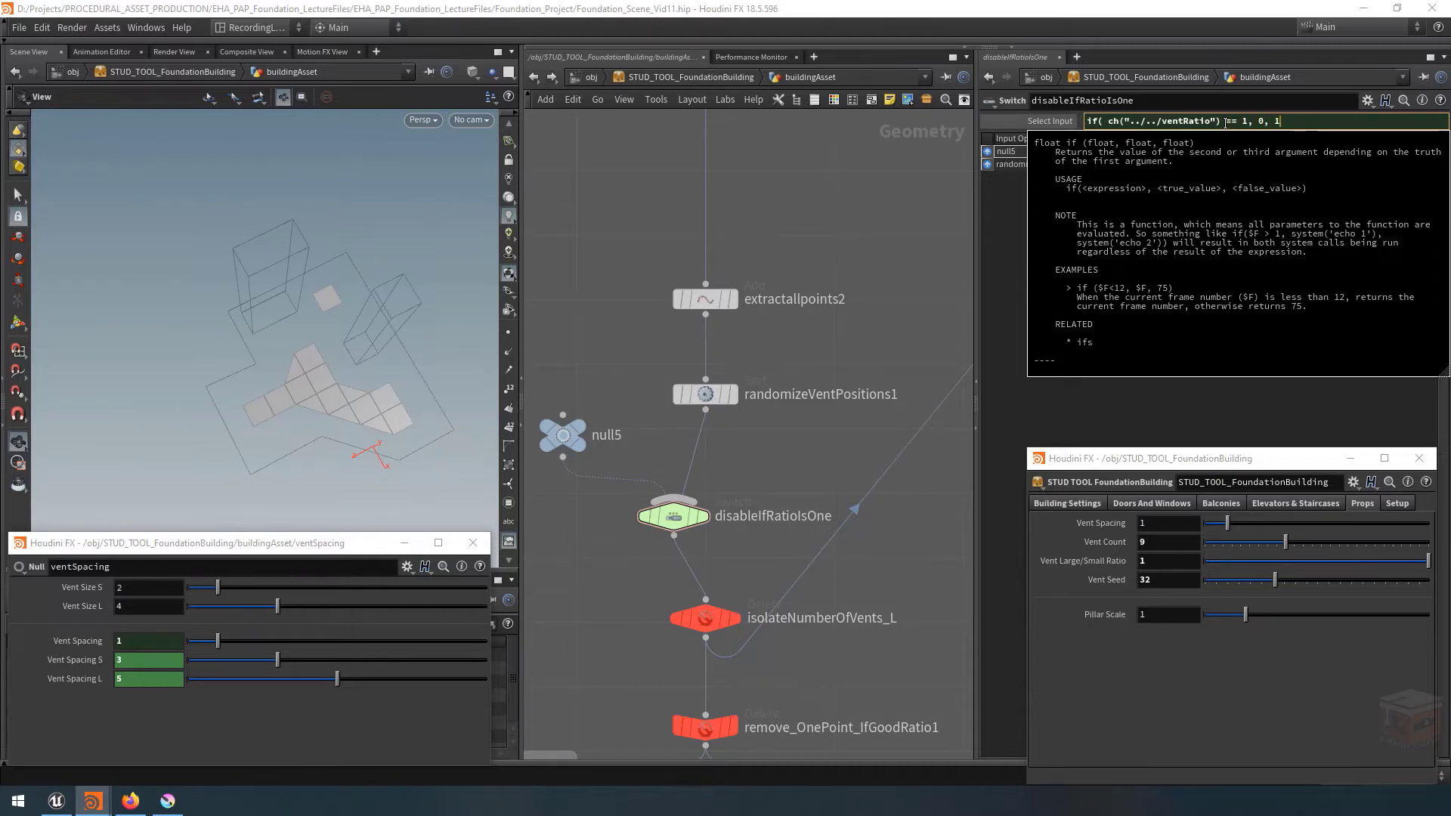
pyautogui.write(')')
pyautogui.press('Return')
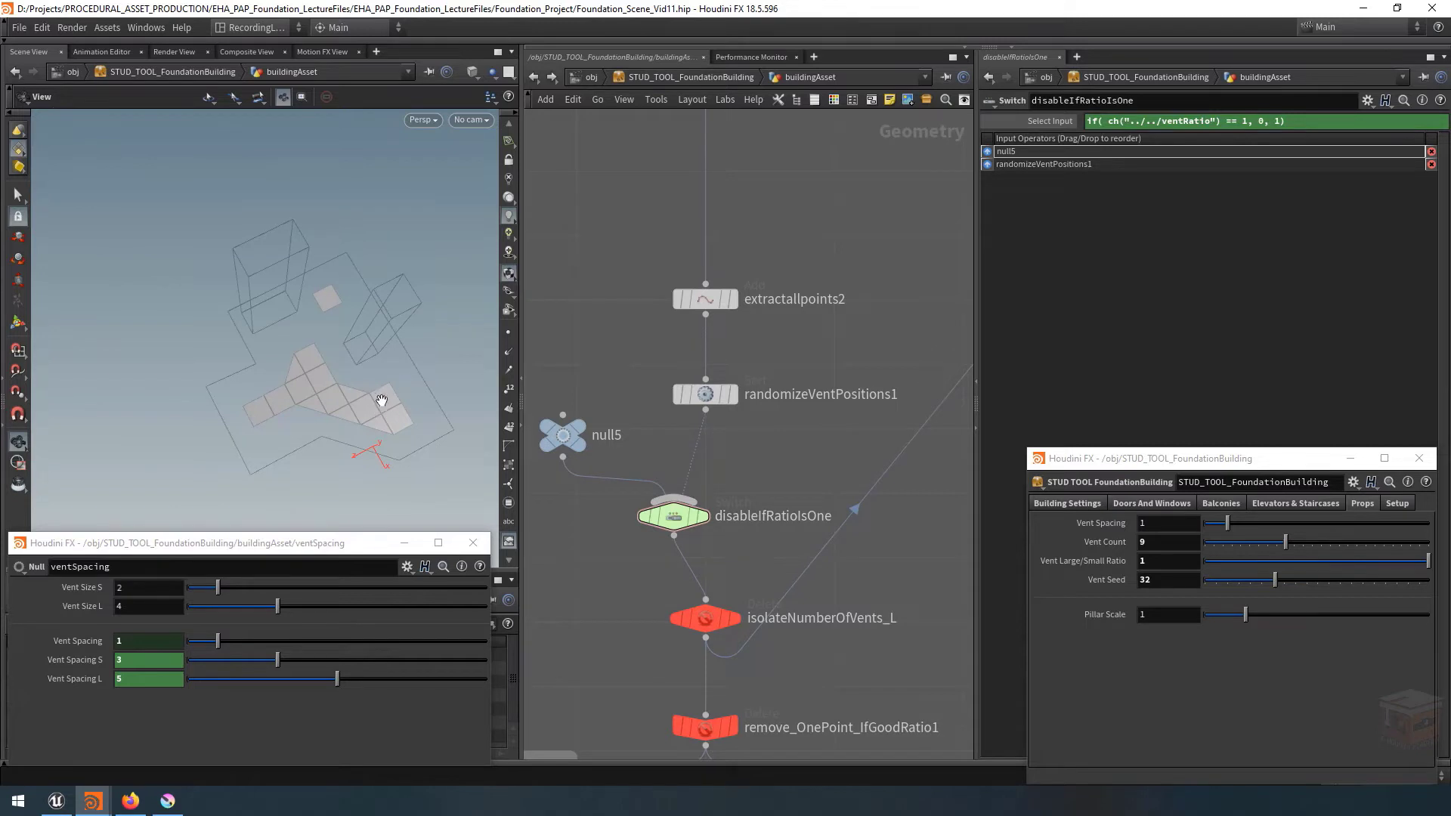
# Display merge1 to examine the merged vent points, and inspect the deletion range of isolateNumberOfVents_S.
pyautogui.scroll(-6, 861, 488)
pyautogui.scroll(2, 862, 488)
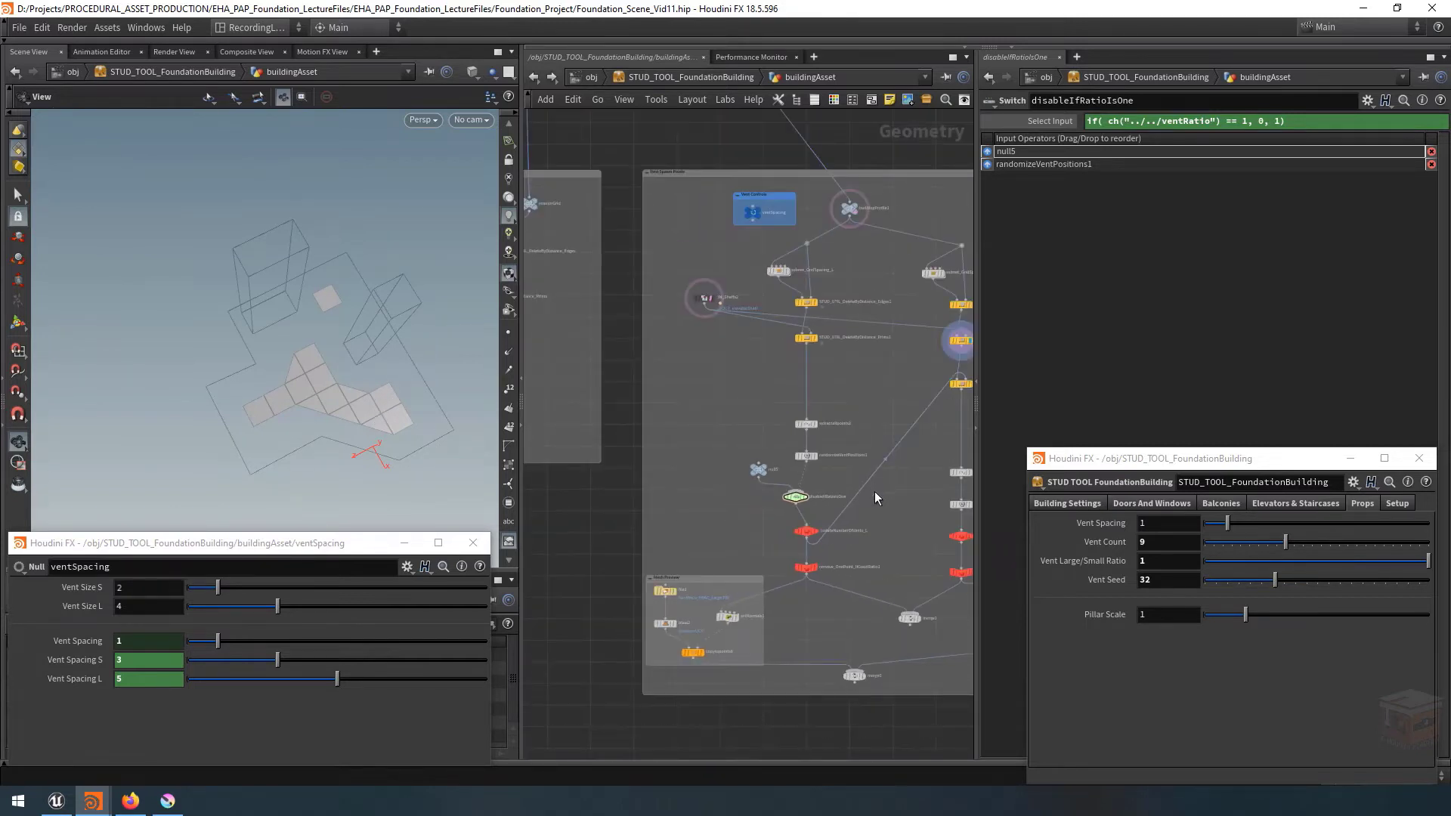
pyautogui.click(773, 586)
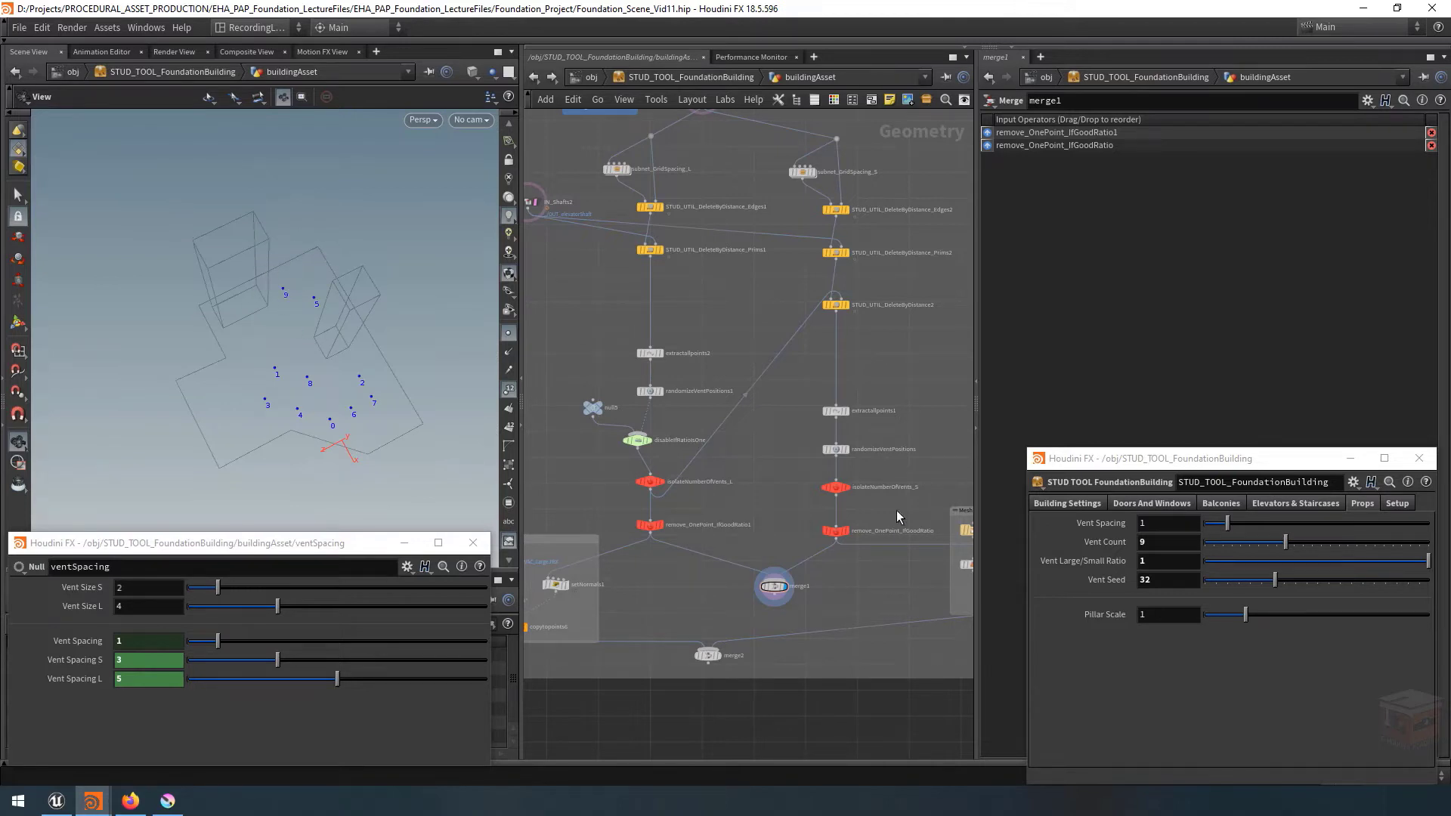
pyautogui.scroll(3, 831, 506)
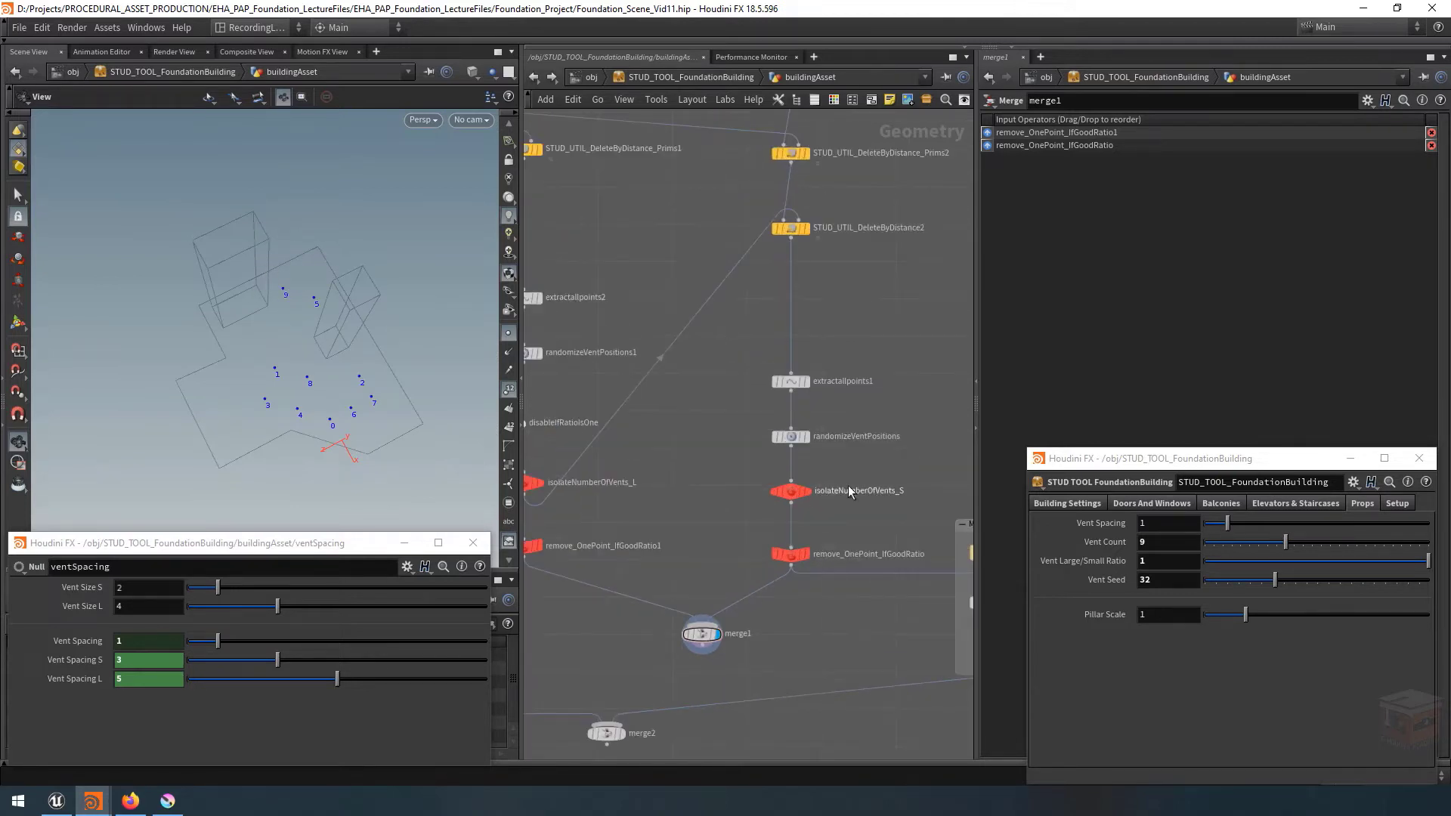
pyautogui.moveTo(848, 490); pyautogui.dragTo(713, 517)
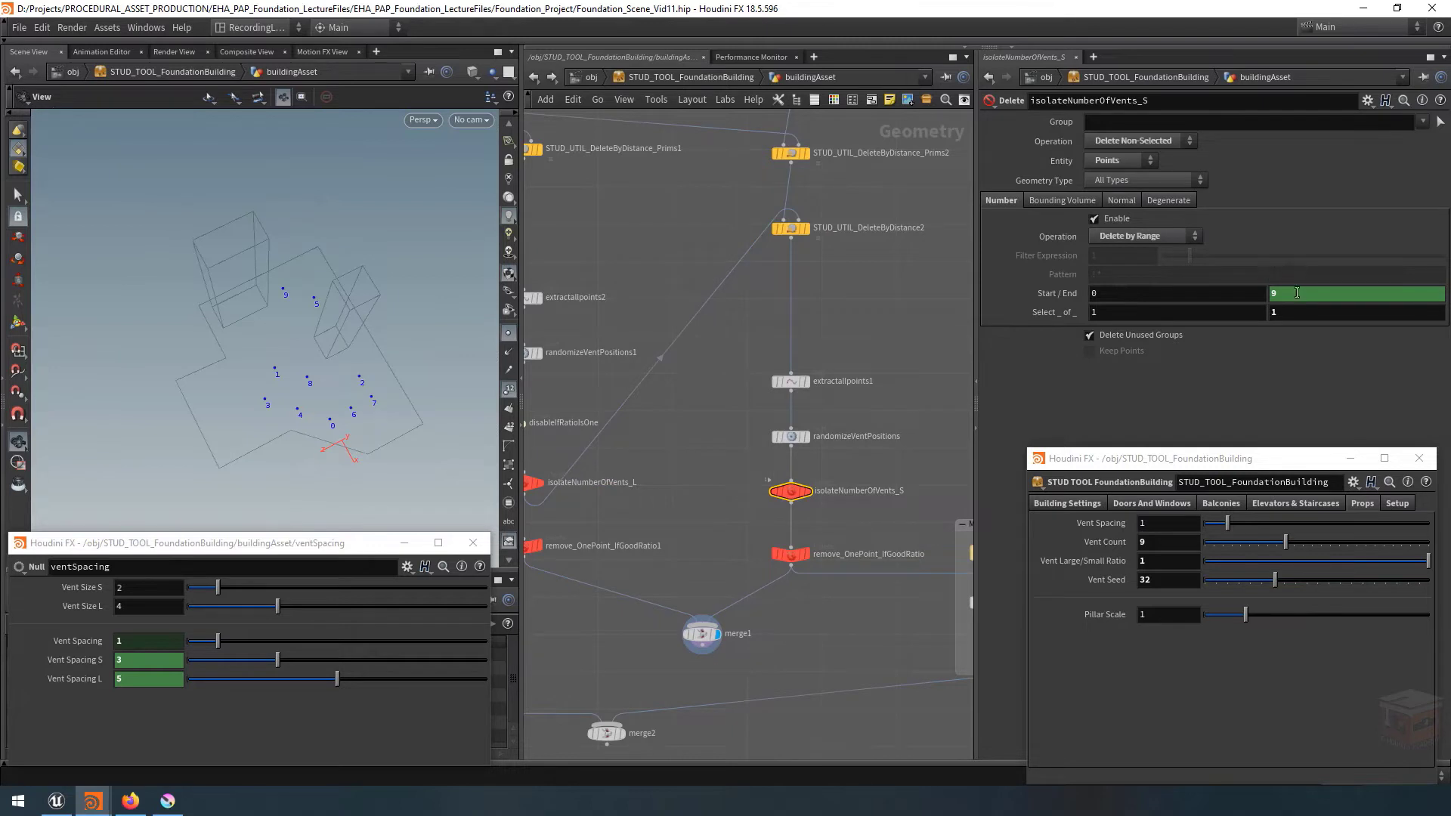
# Display remove_OnePoint_IfGoodRatio and check its point count in the node info against Vent Count.
pyautogui.moveTo(805, 577); pyautogui.dragTo(807, 576)
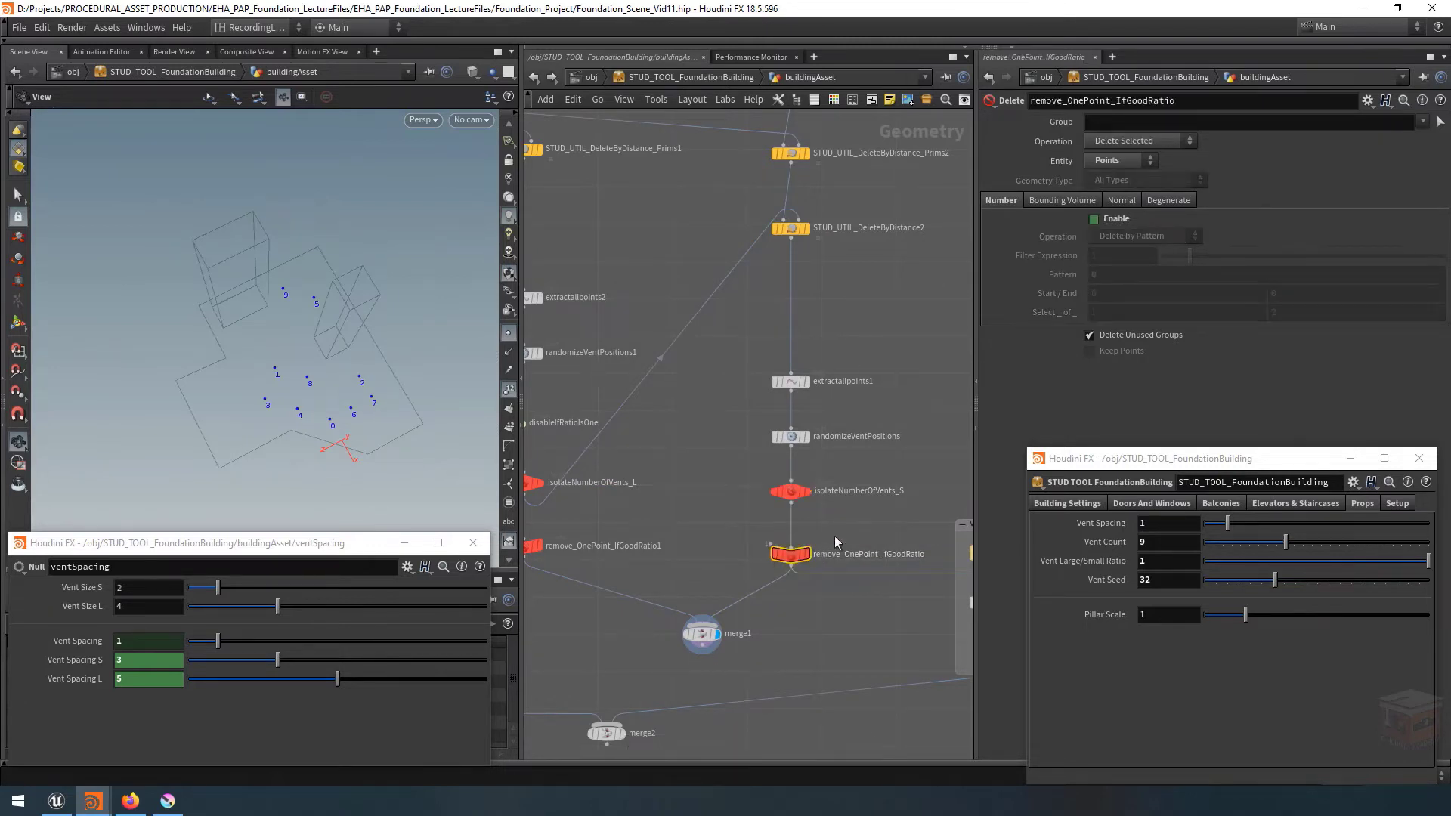
pyautogui.moveTo(802, 563)
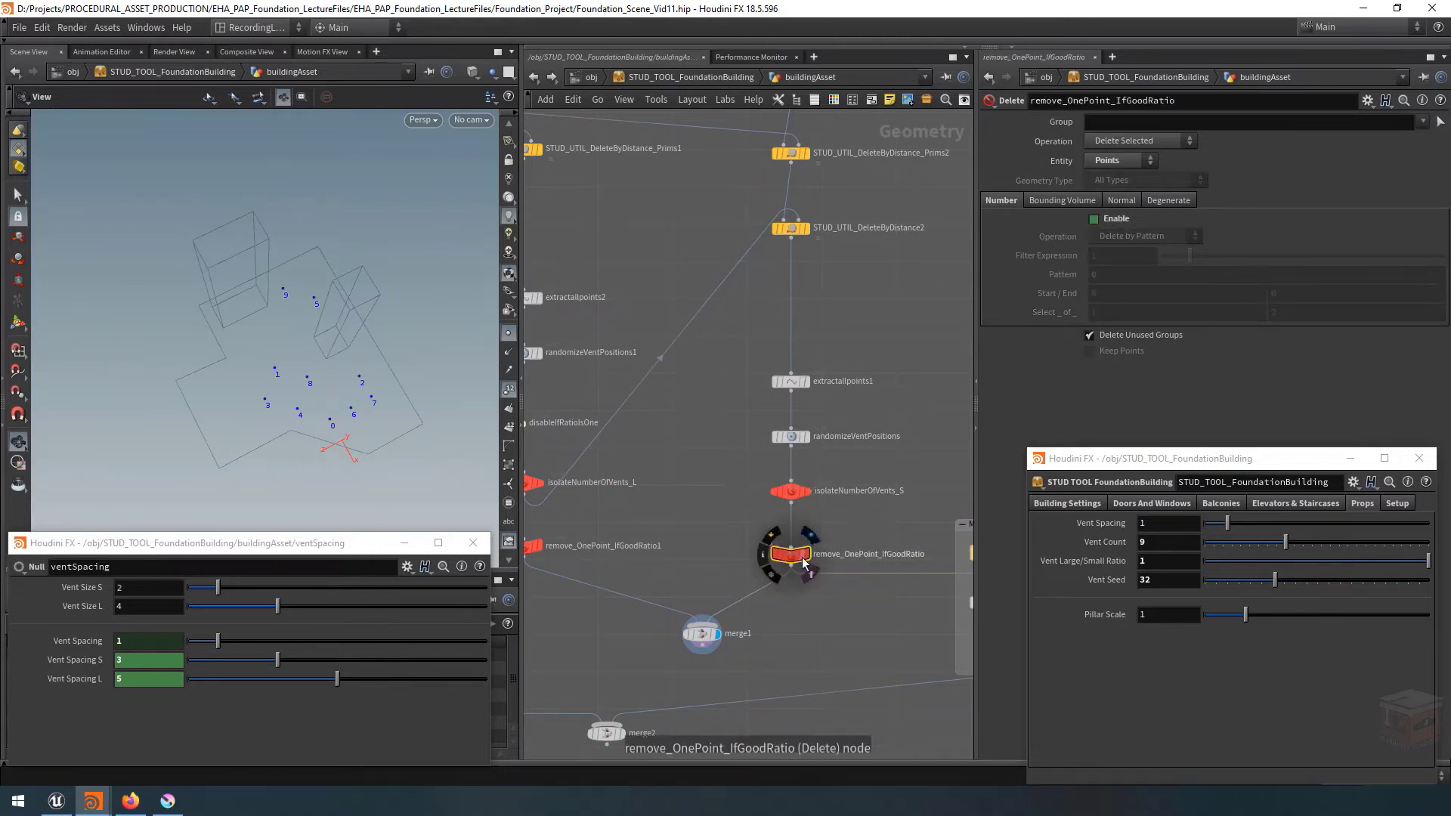
pyautogui.click(808, 555)
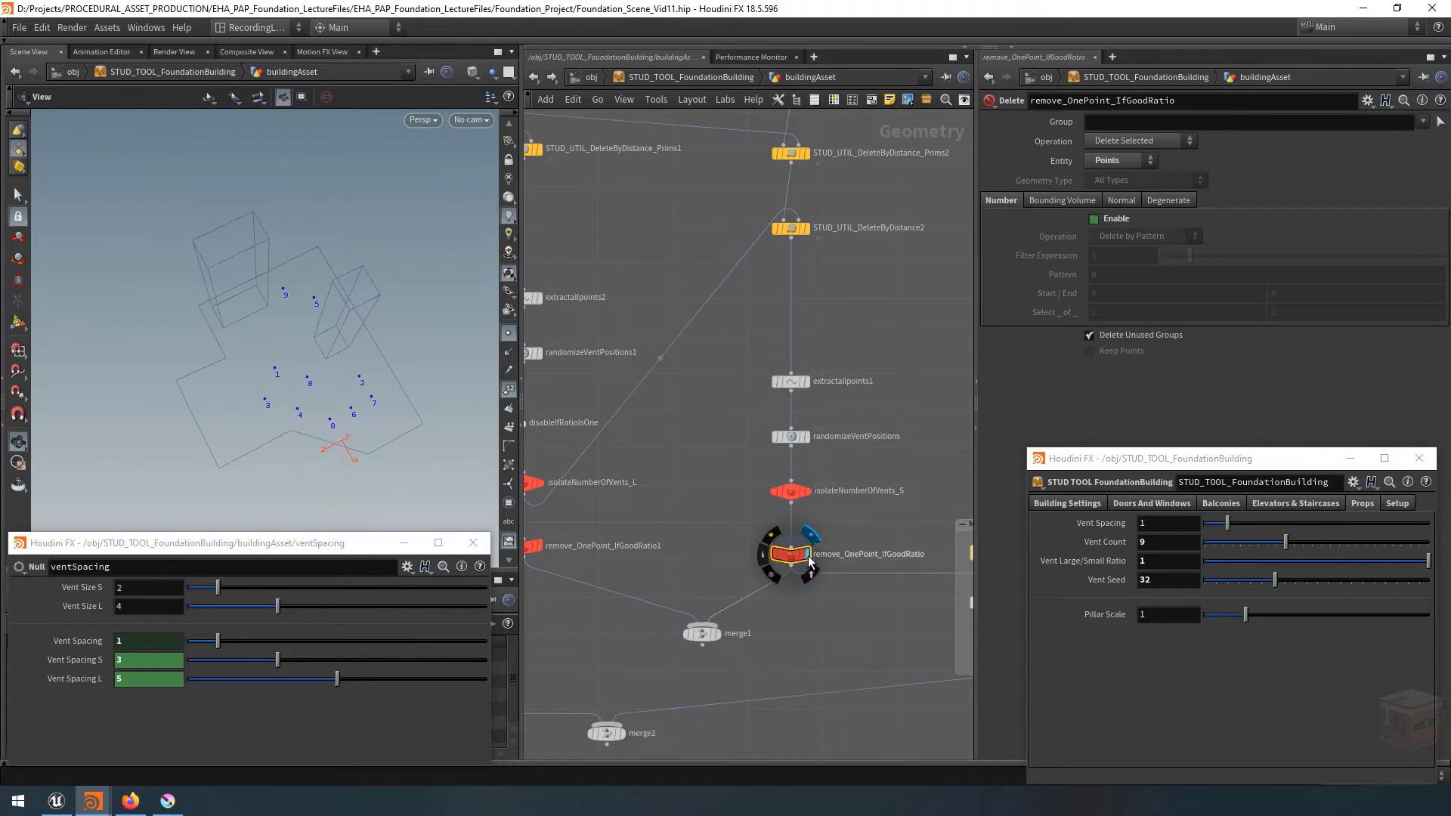
pyautogui.click(763, 557)
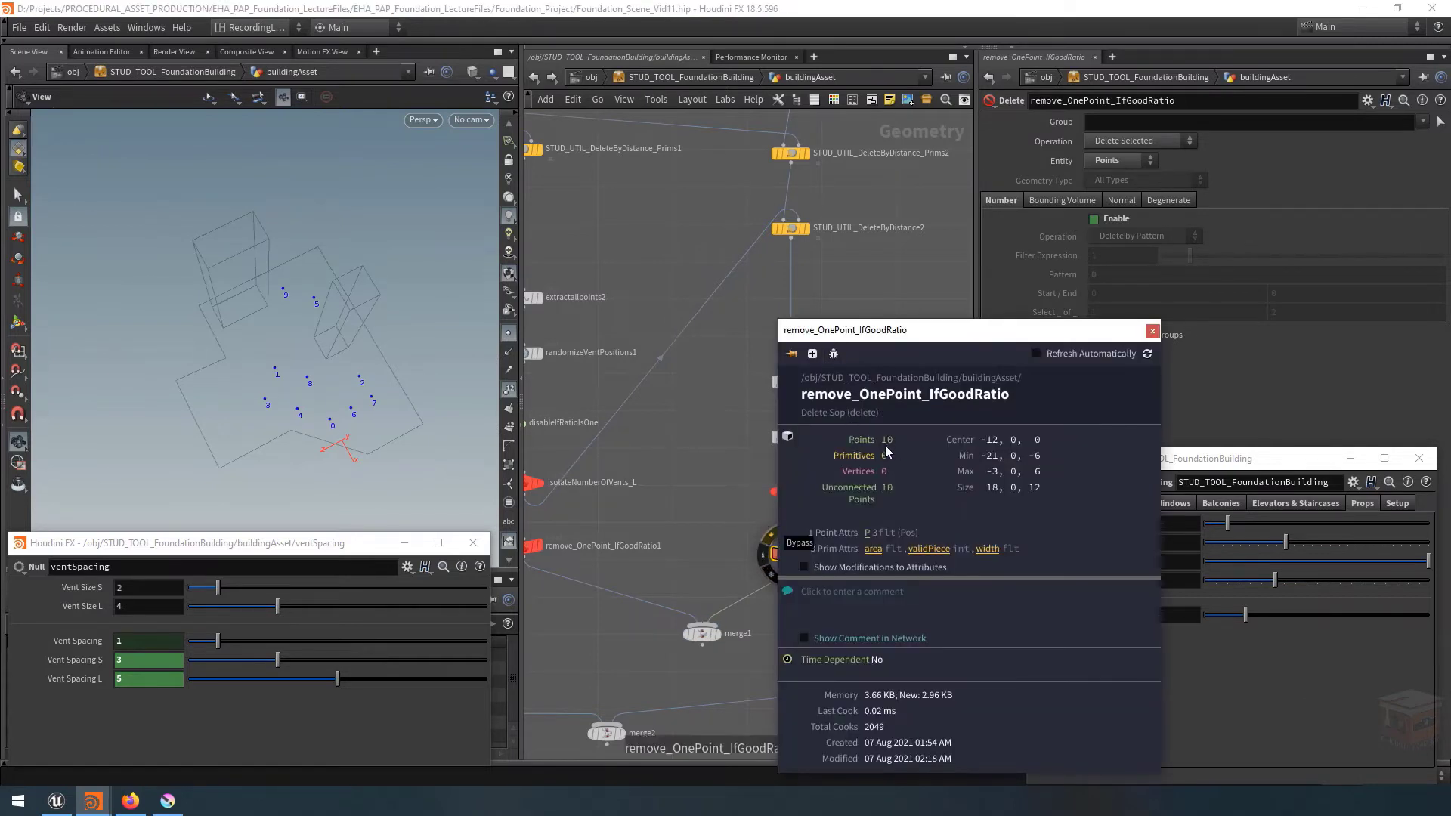
pyautogui.click(1152, 331)
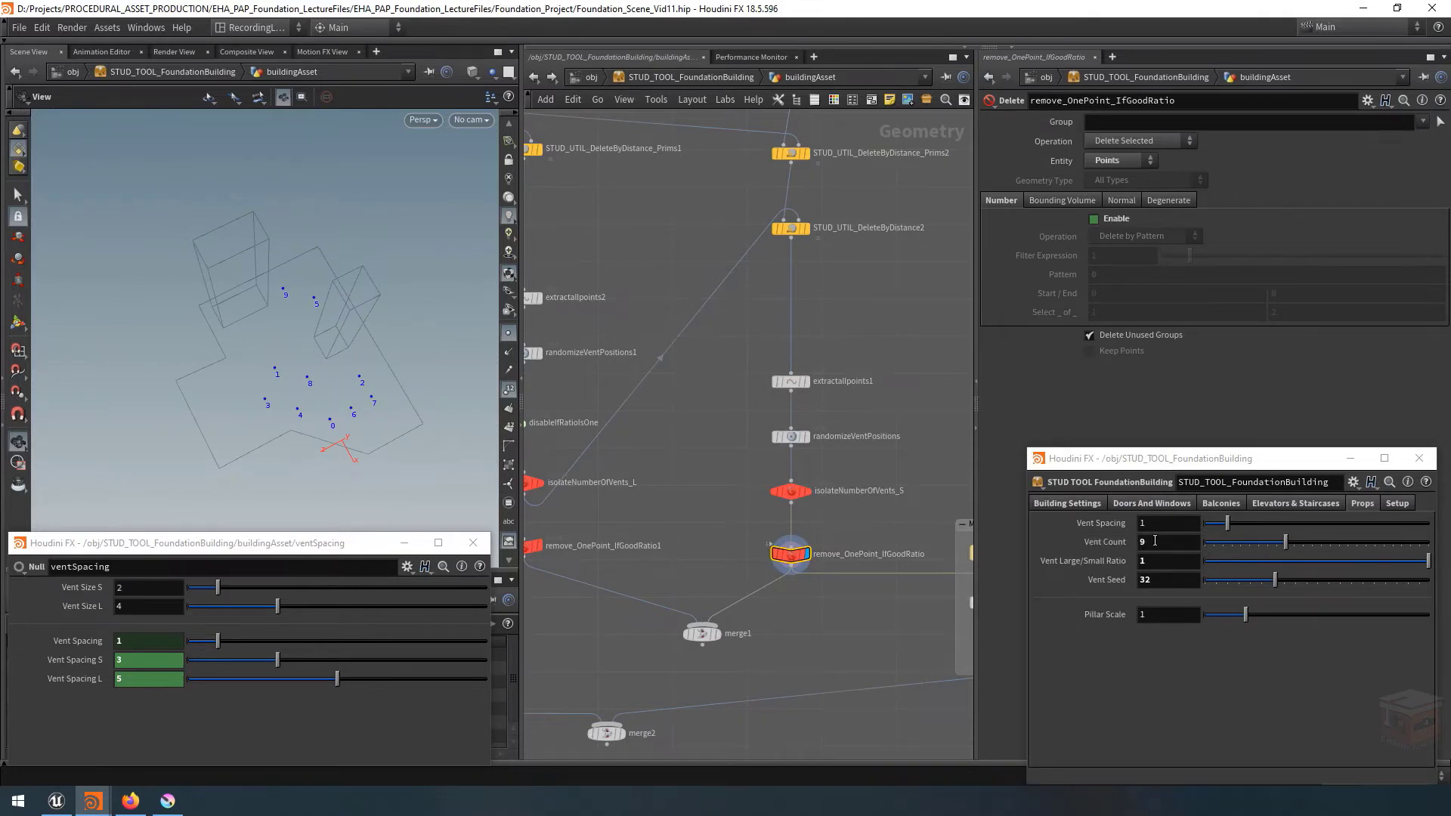
pyautogui.press('h')
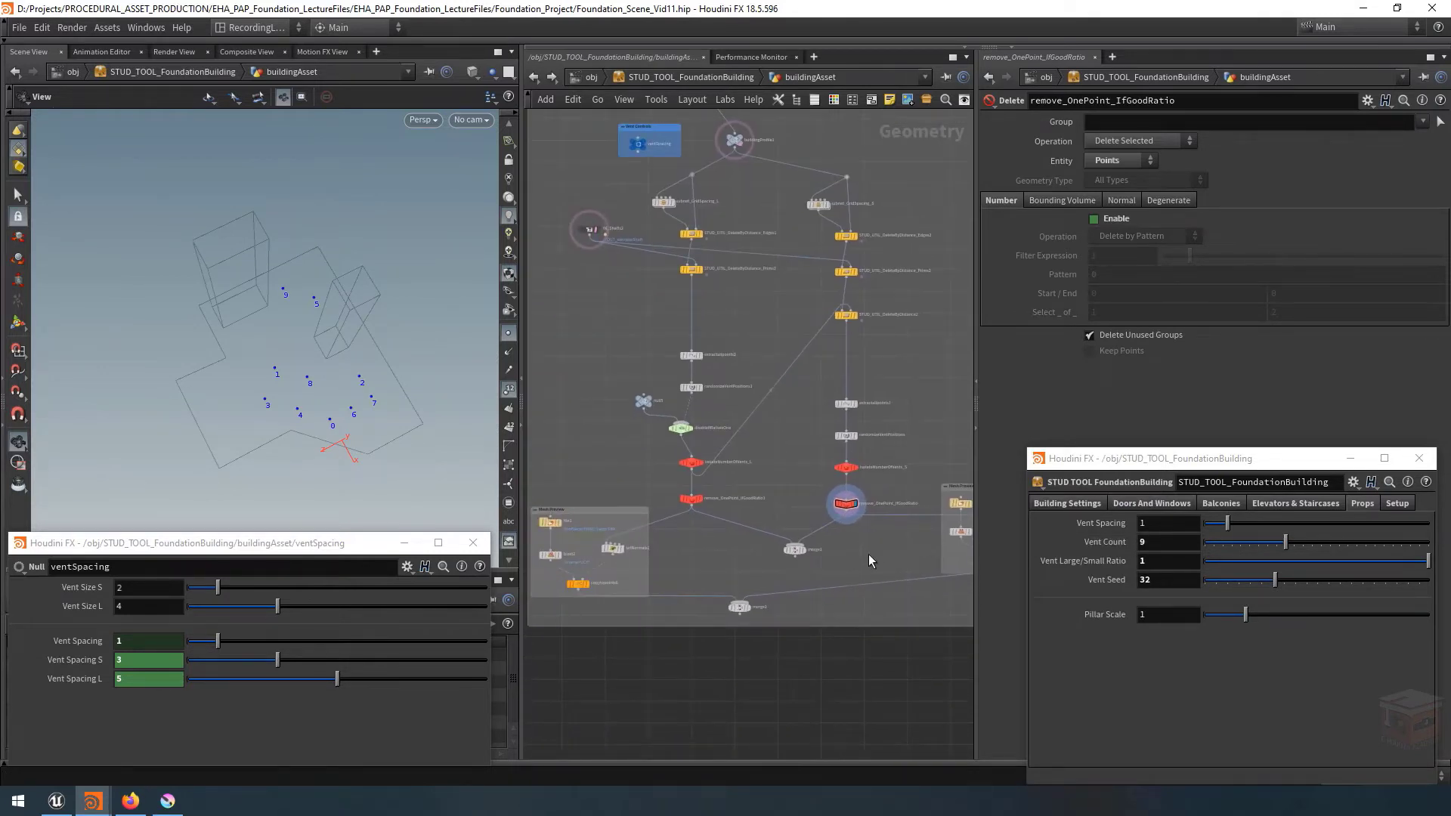
# Add a Delete node below merge1, connect merge1's output to it and display the new node.
pyautogui.scroll(4, 808, 555)
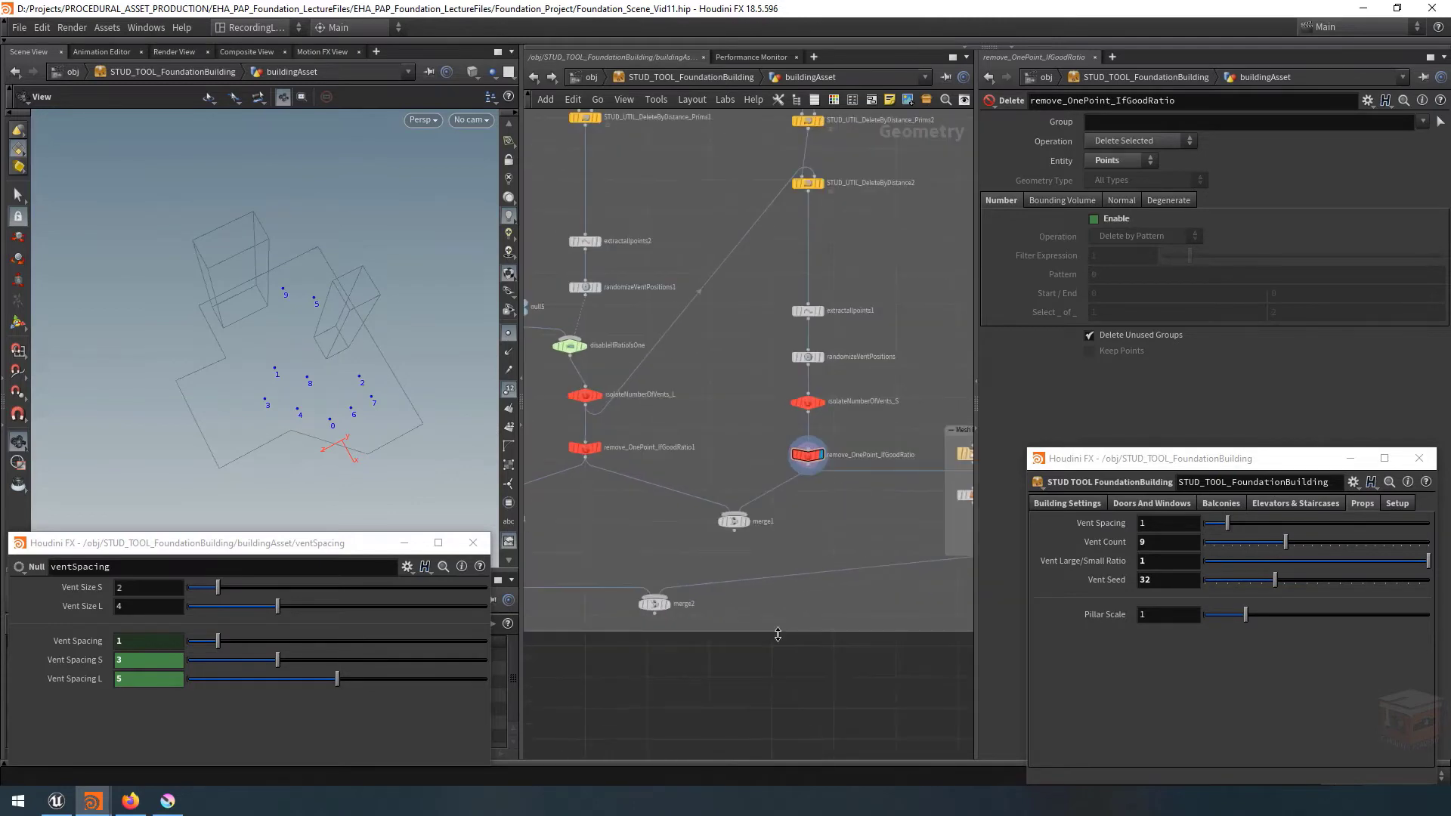
pyautogui.moveTo(793, 668); pyautogui.dragTo(760, 658, button='middle')
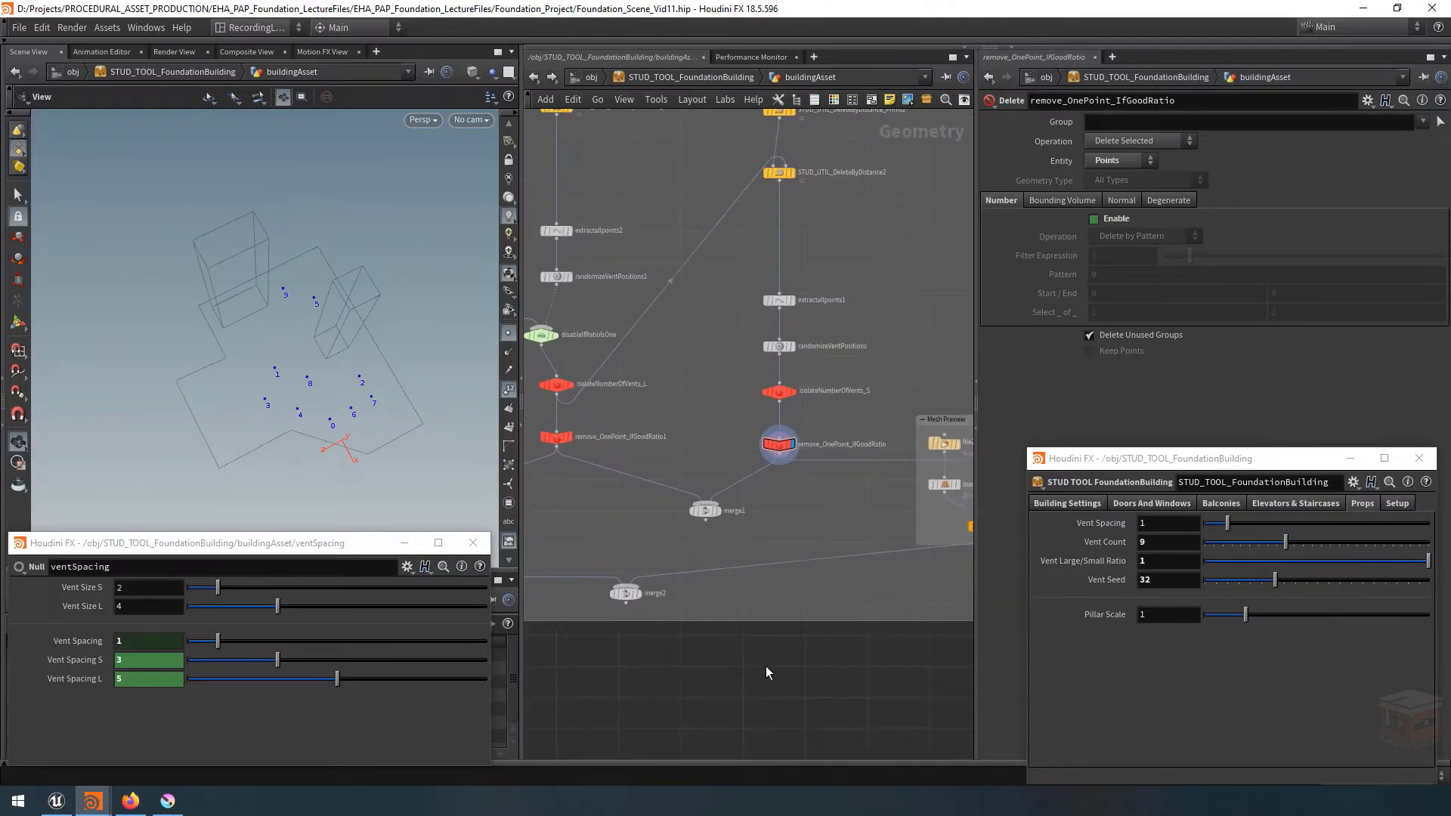
pyautogui.press('Tab')
pyautogui.write('null')
pyautogui.press('Return')
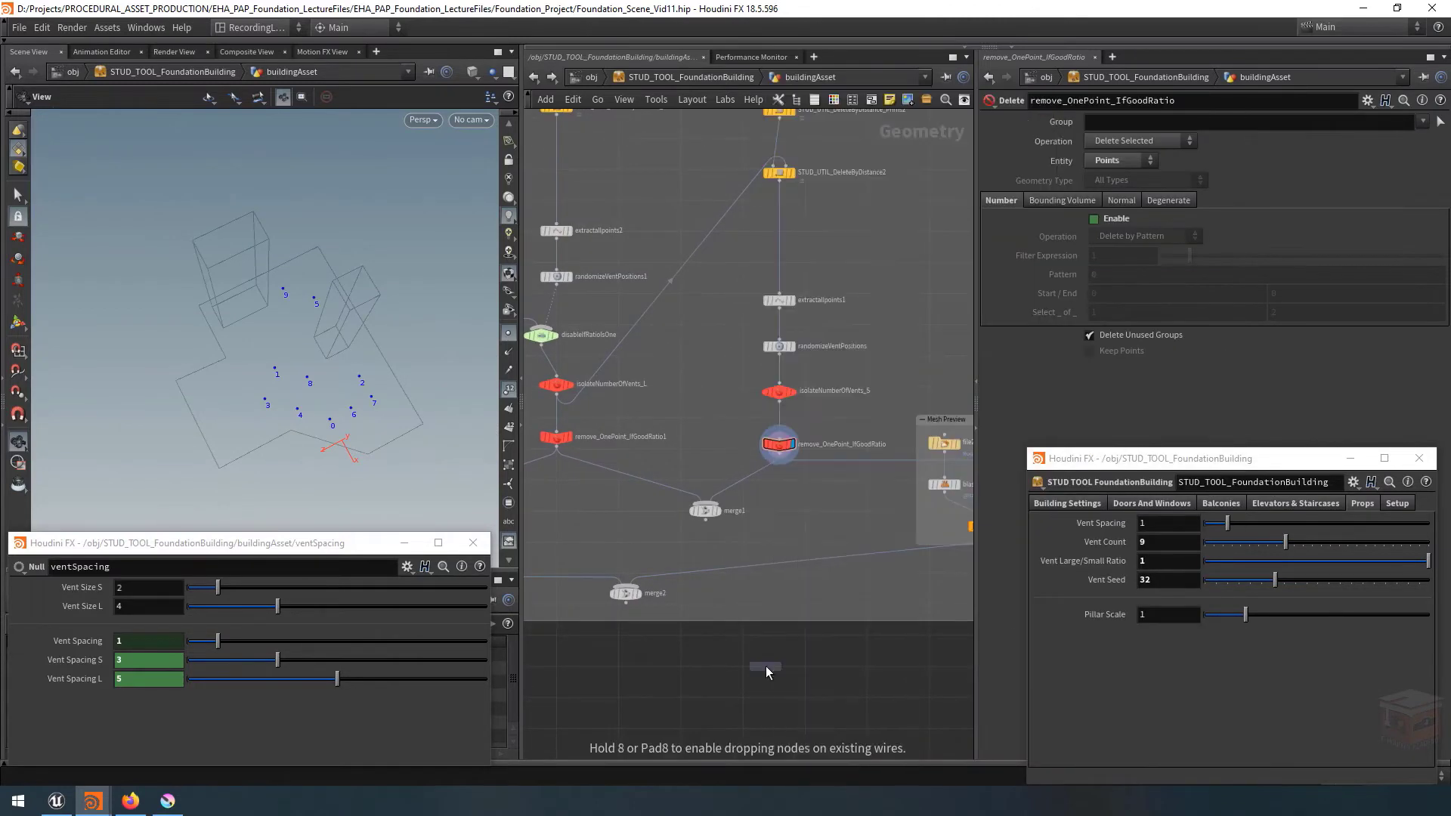
pyautogui.click(765, 669)
pyautogui.click(800, 609)
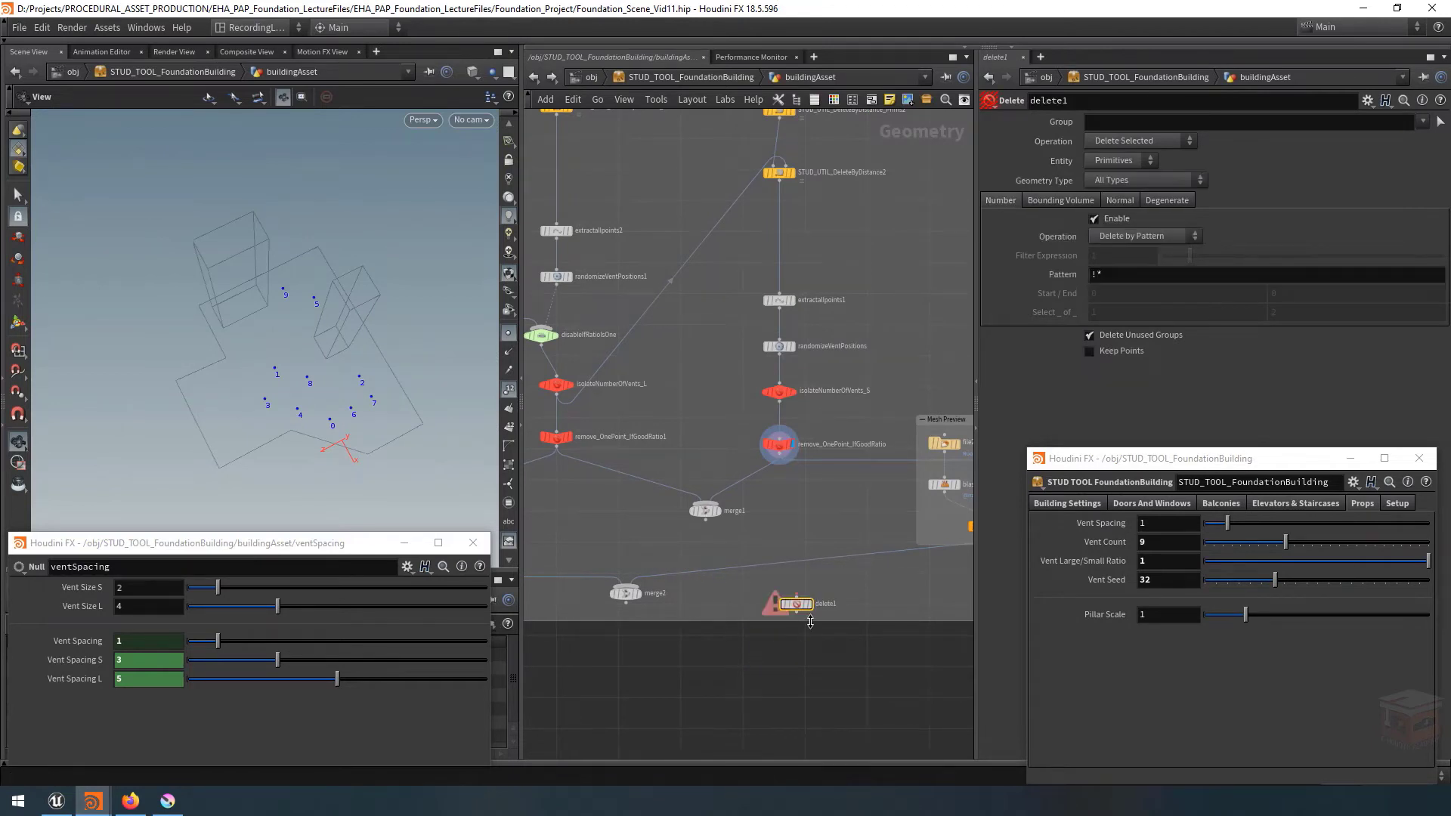
pyautogui.moveTo(798, 624); pyautogui.dragTo(788, 644)
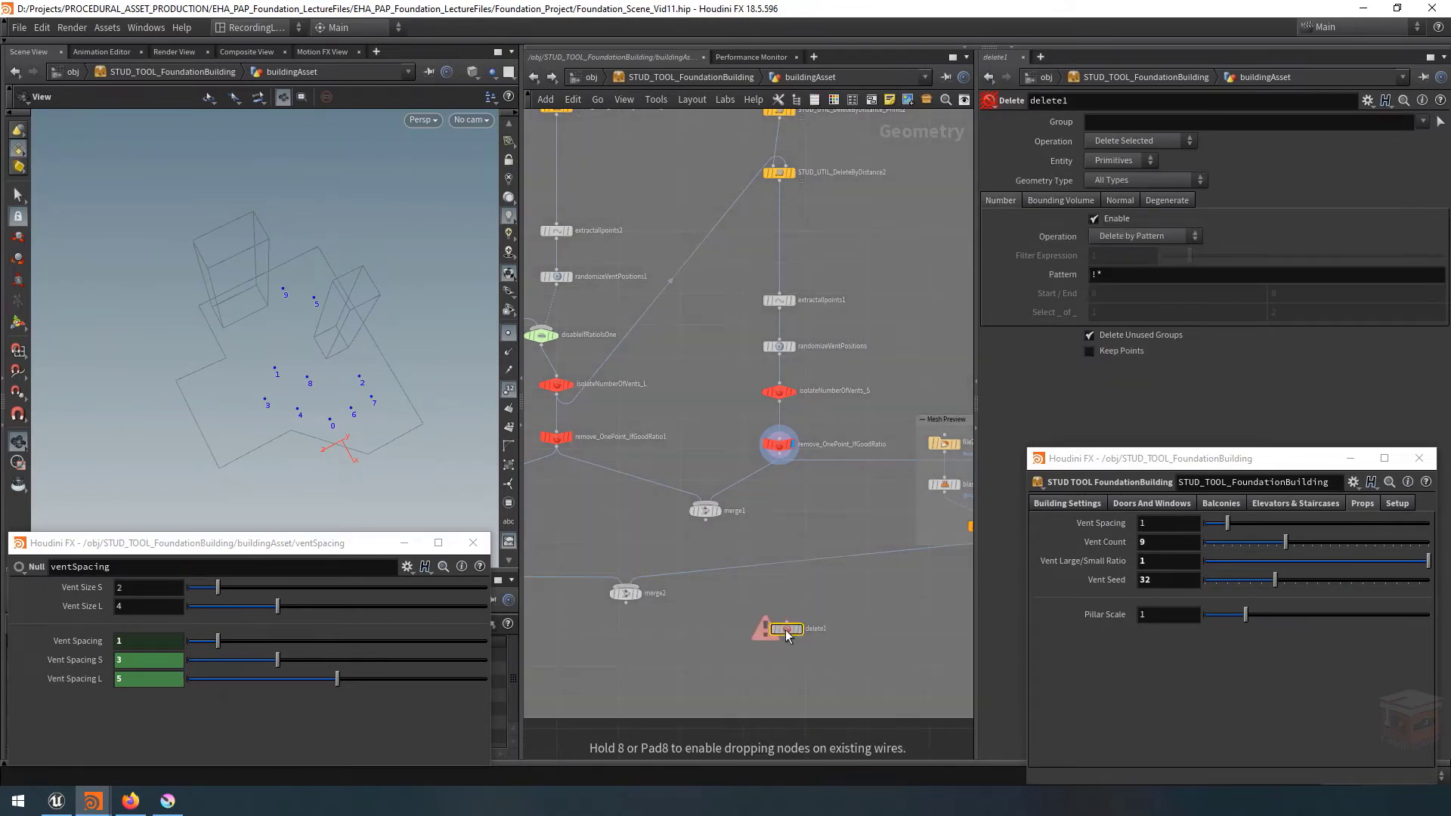
pyautogui.moveTo(714, 520); pyautogui.dragTo(787, 627)
pyautogui.click(788, 627)
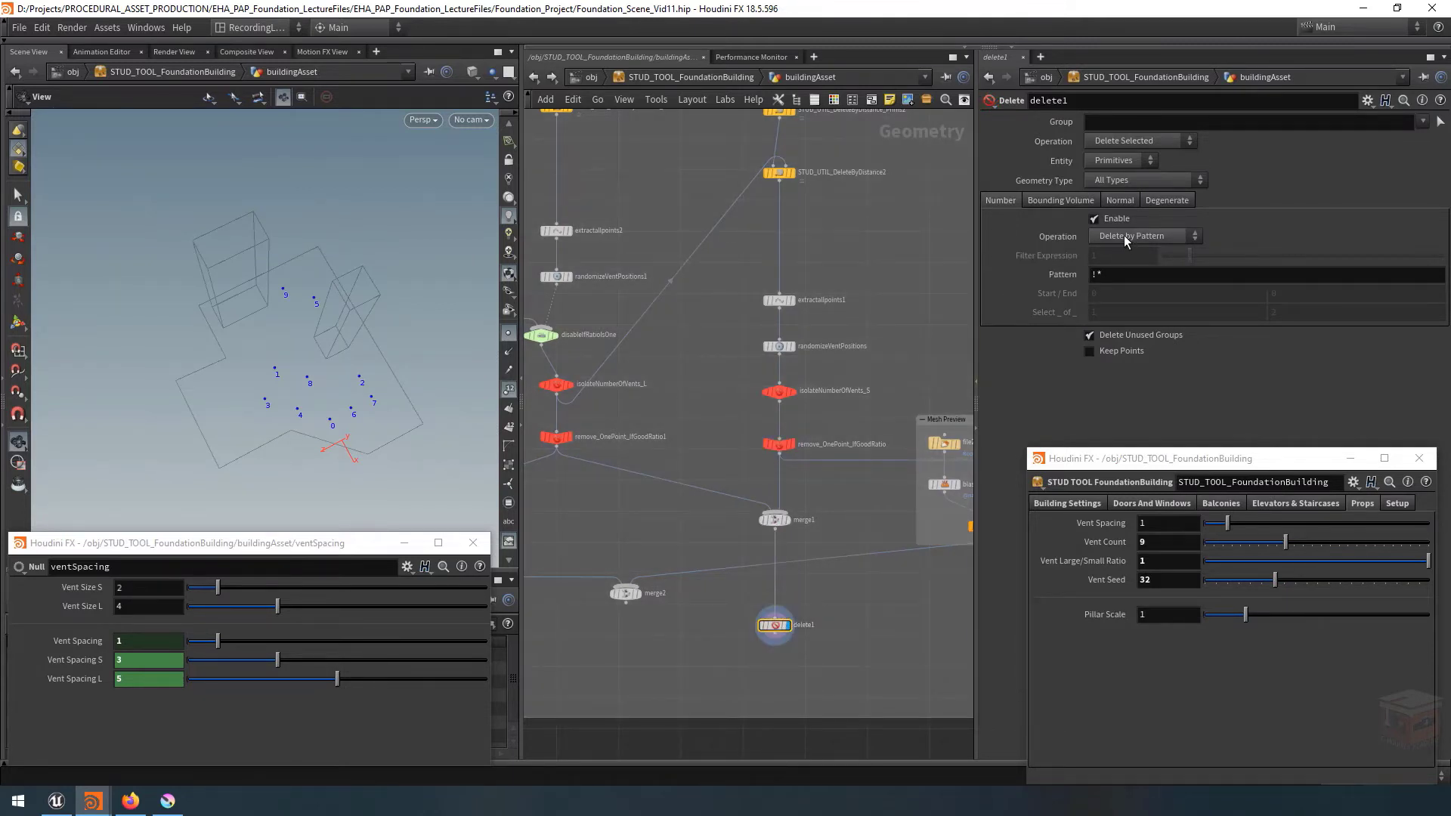
# Set the new Delete node's Entity to Points and its Operation to Delete by Expression.
pyautogui.click(1135, 162)
pyautogui.click(1118, 185)
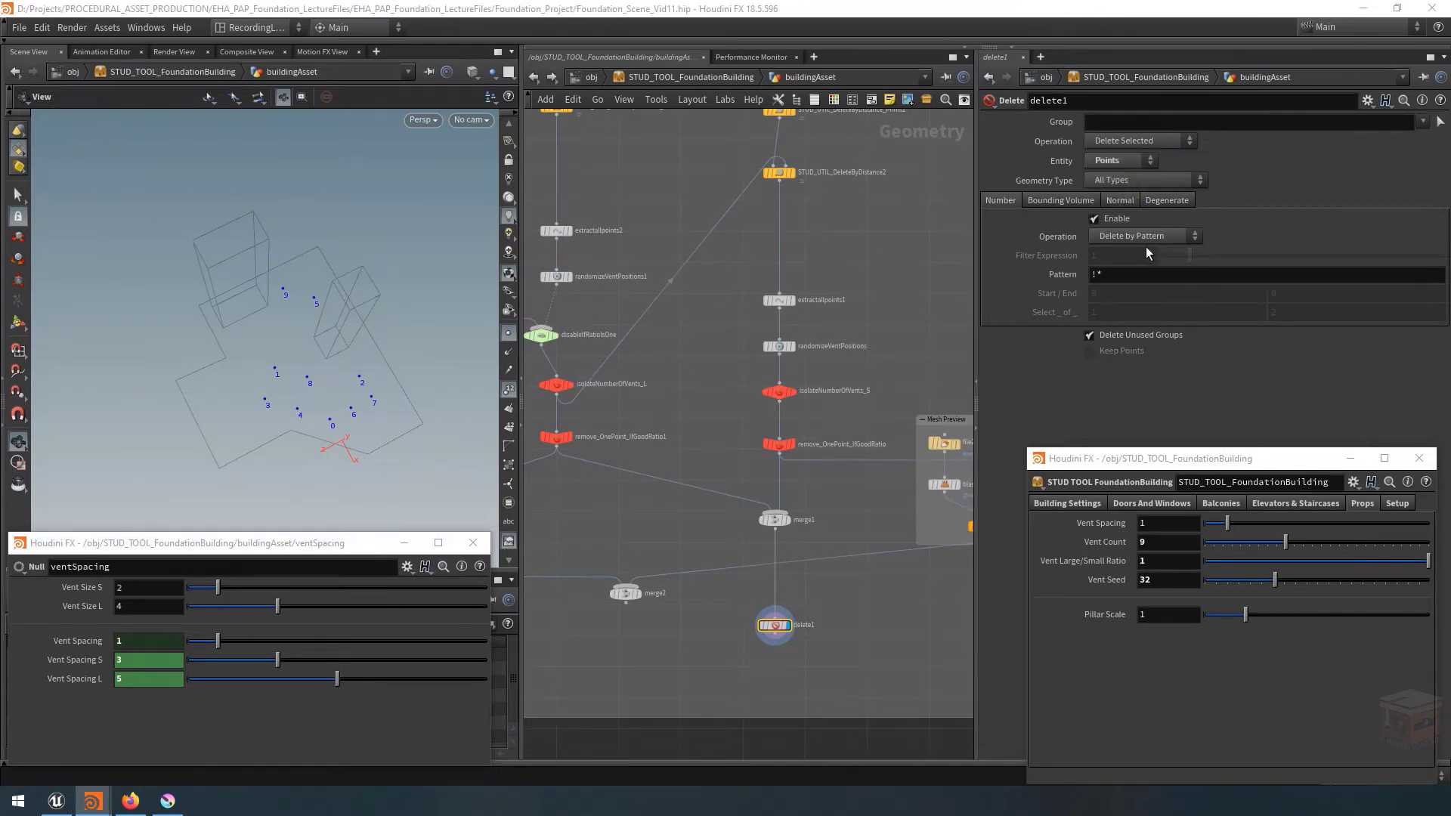
pyautogui.click(1111, 236)
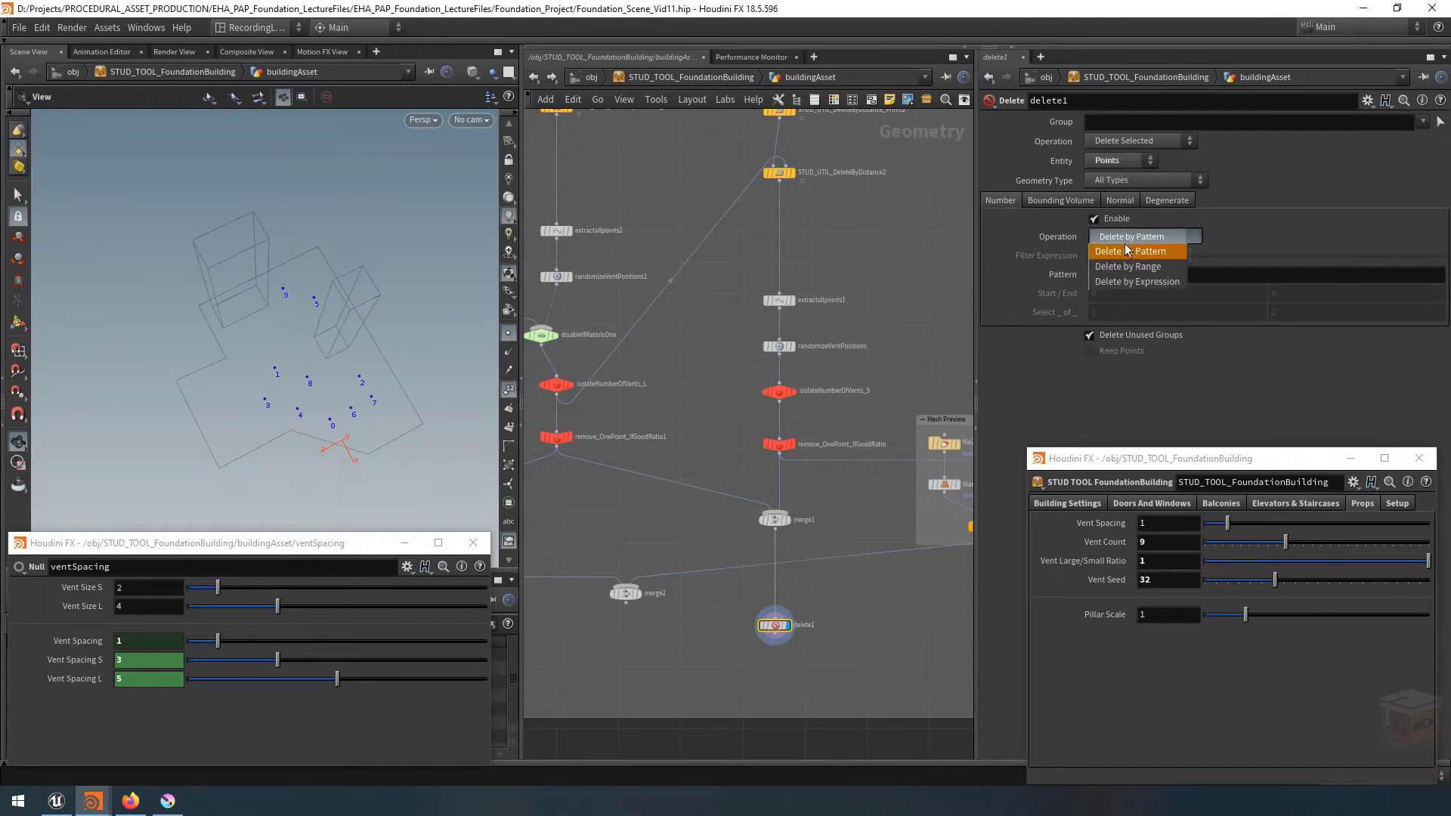
pyautogui.click(1149, 283)
# Set the Delete node's Filter Expression to $PT >= ch("../../ventCount"), referencing the tool's Vent Count parameter.
pyautogui.click(1062, 261)
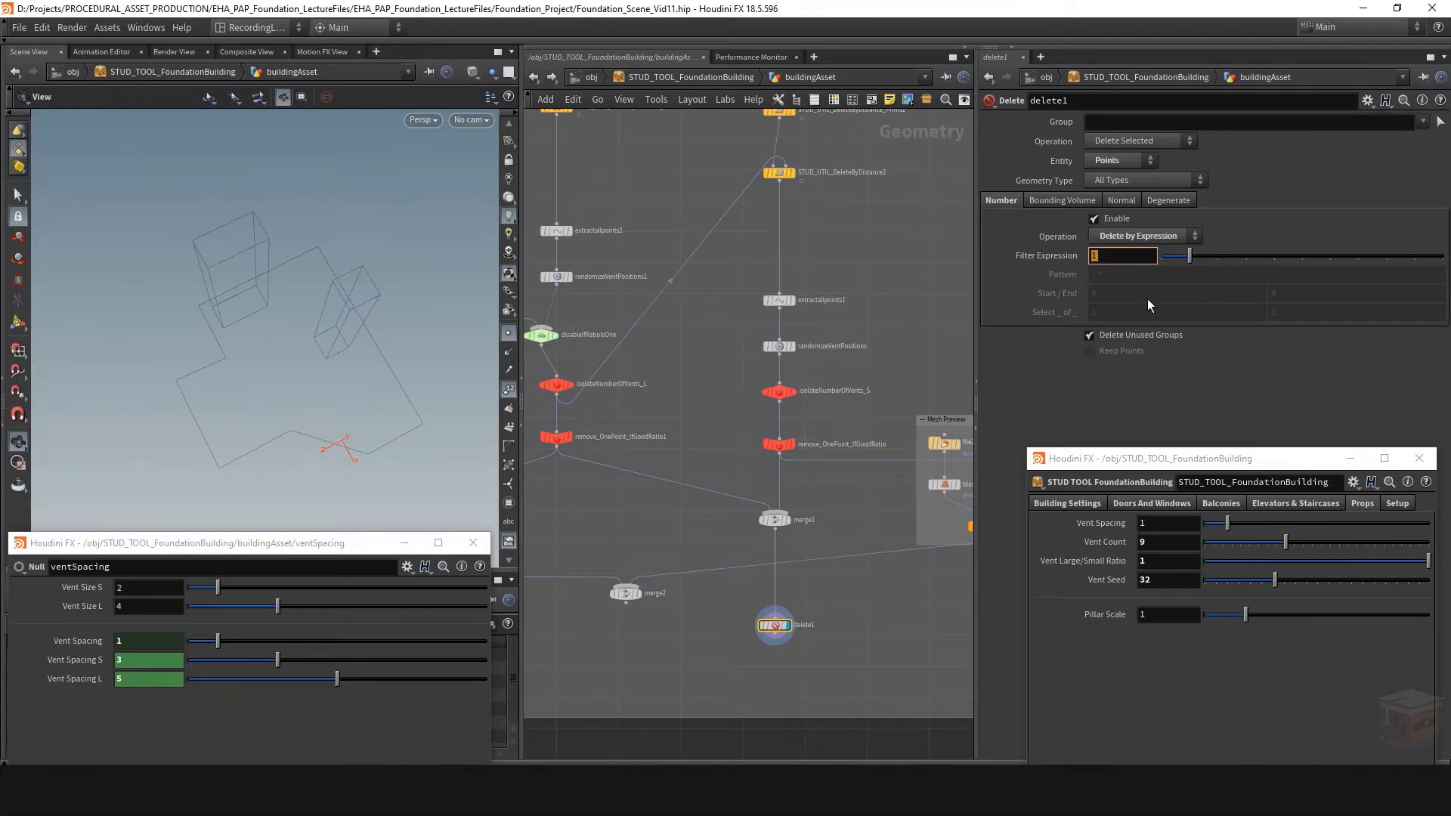
pyautogui.press('BackSpace')
pyautogui.write('$PT')
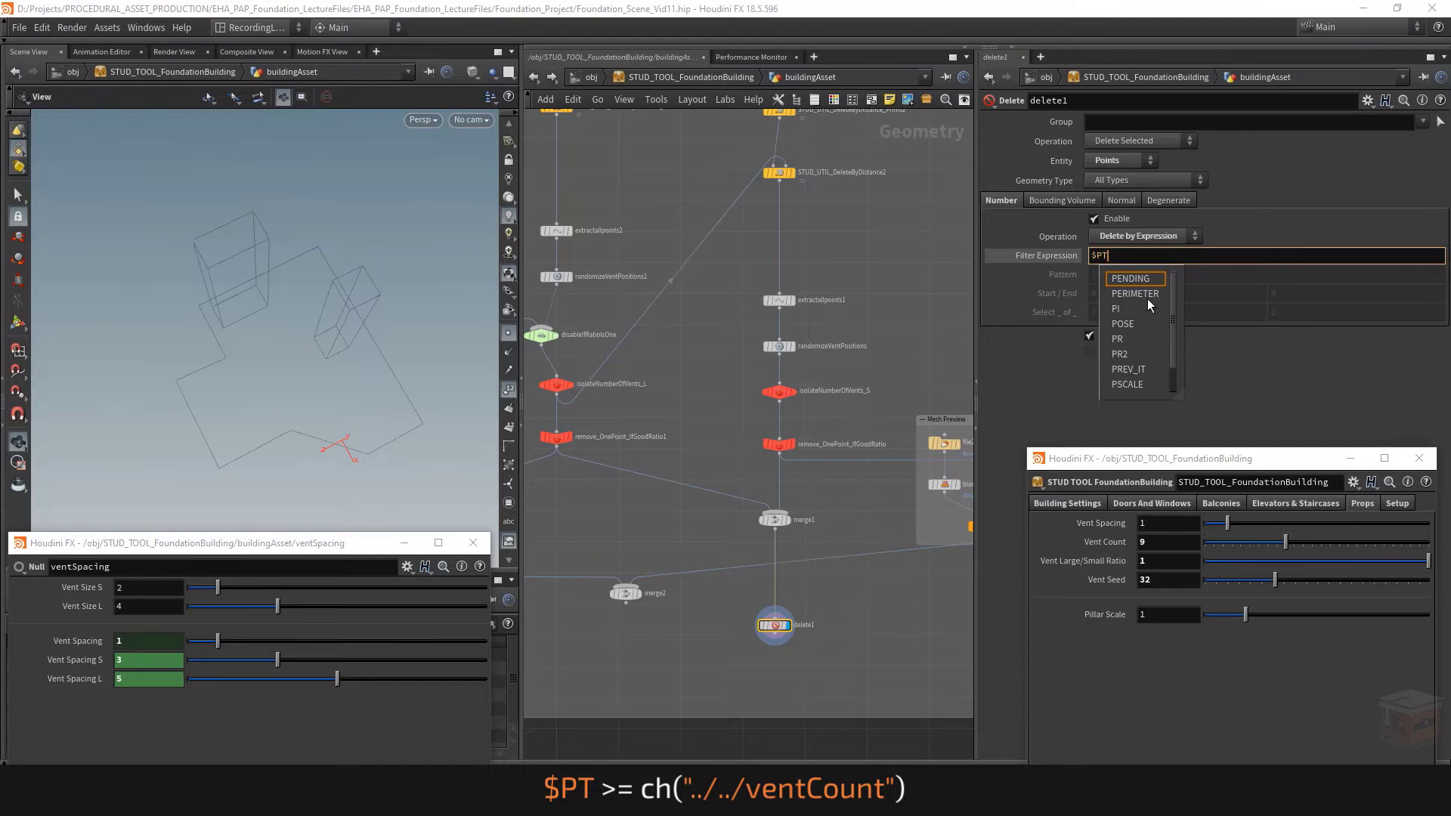
pyautogui.press('Escape')
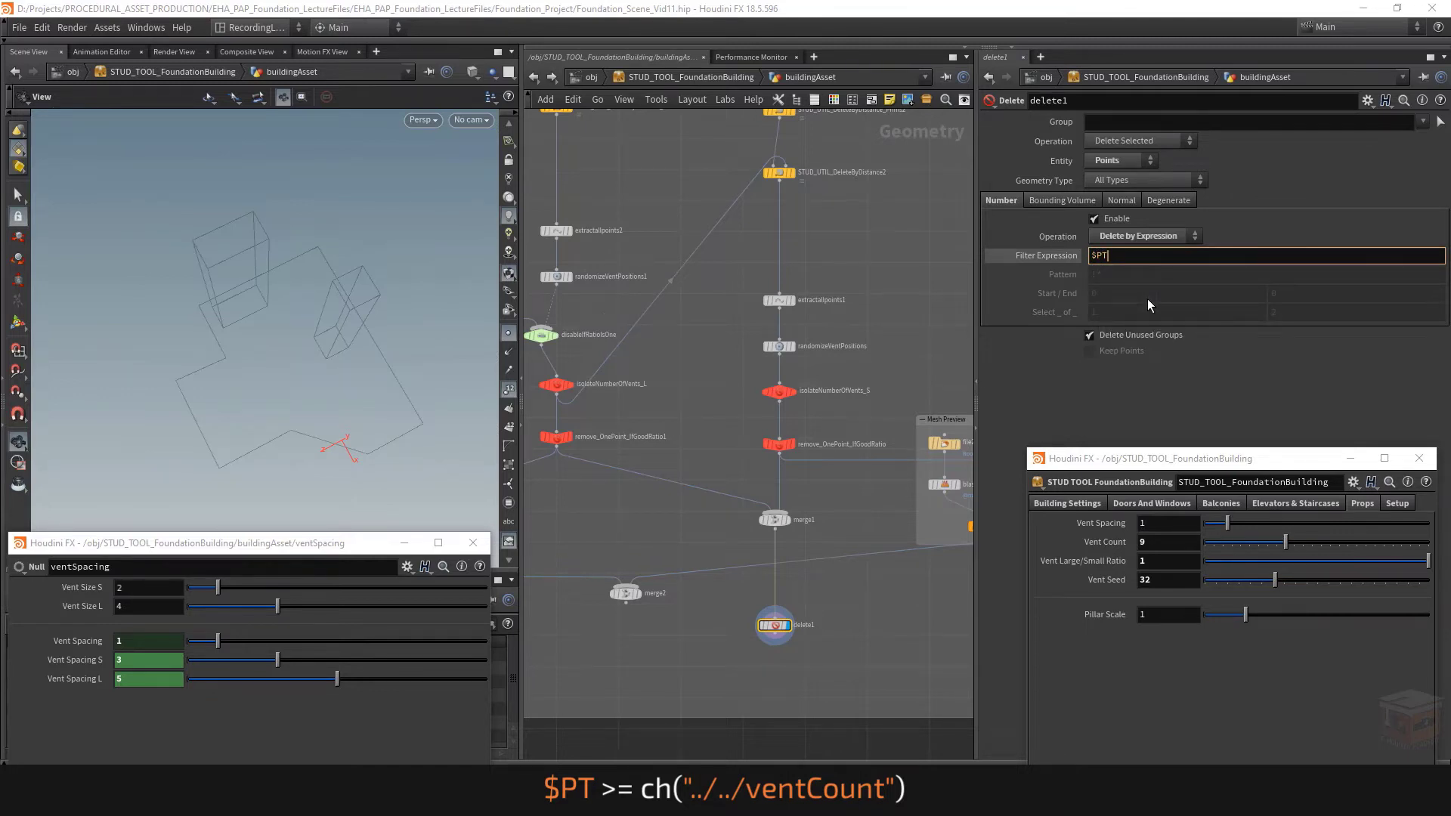
pyautogui.press('Return')
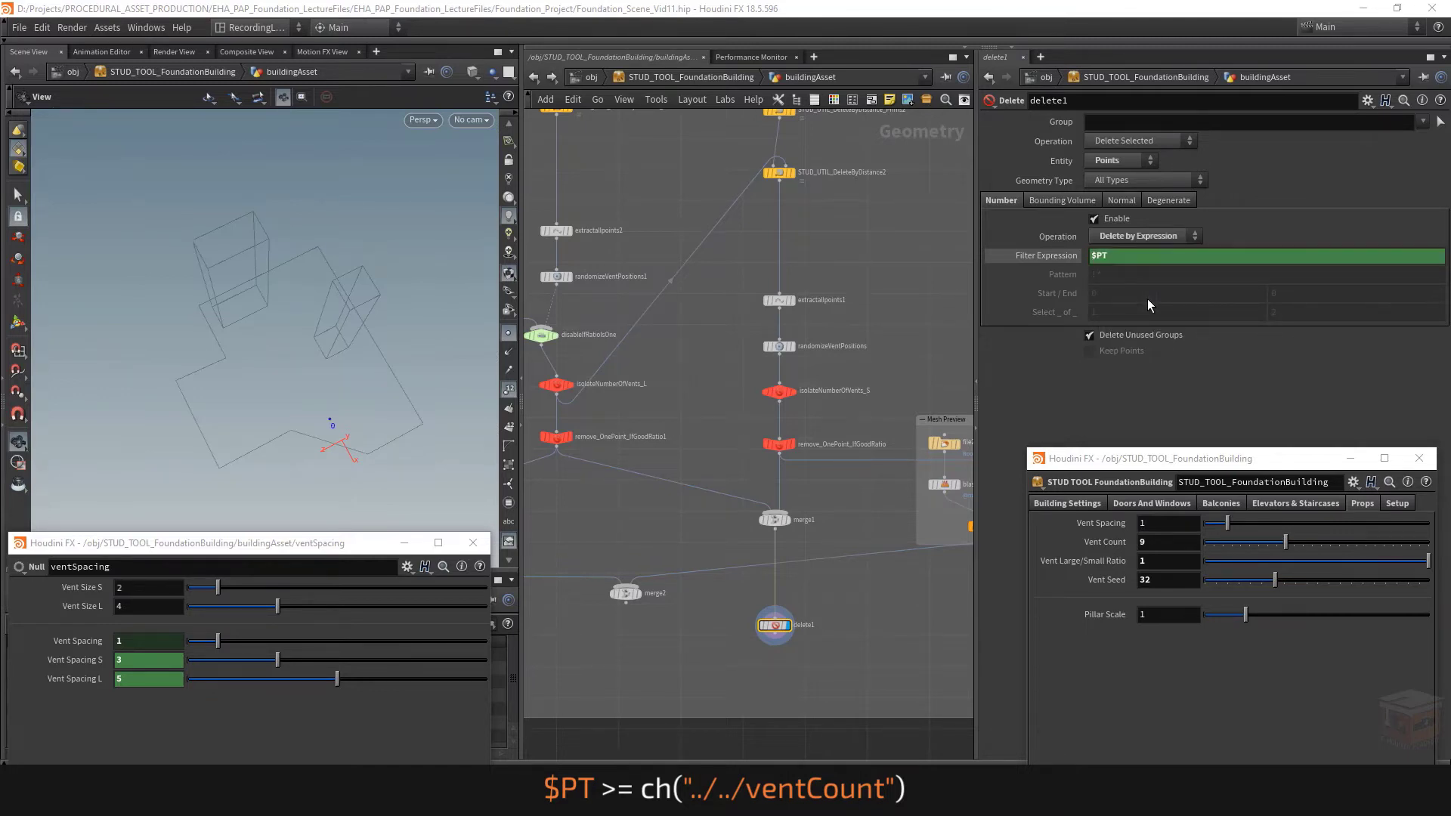
pyautogui.click(1129, 256)
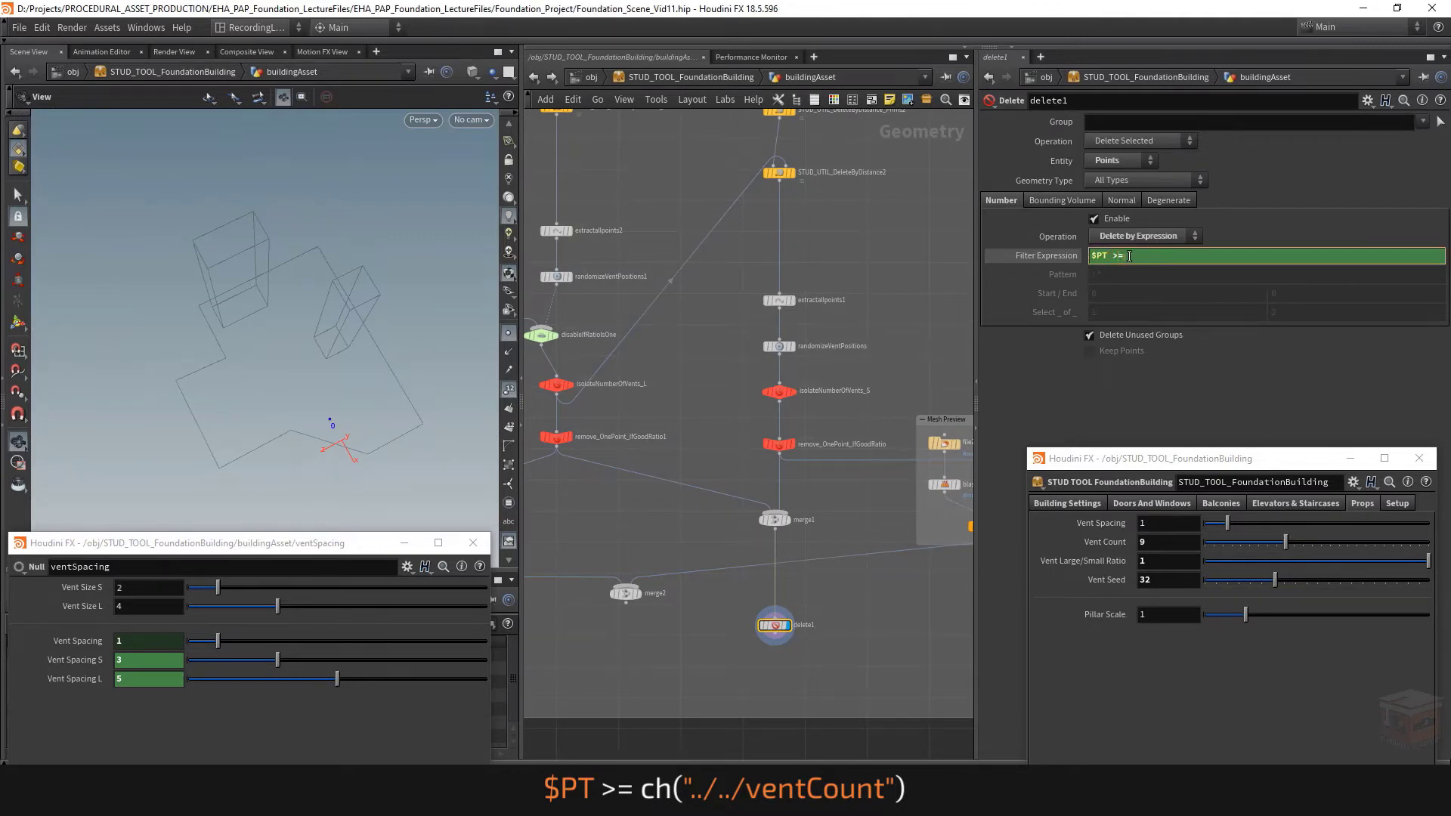
pyautogui.rightClick(1104, 543)
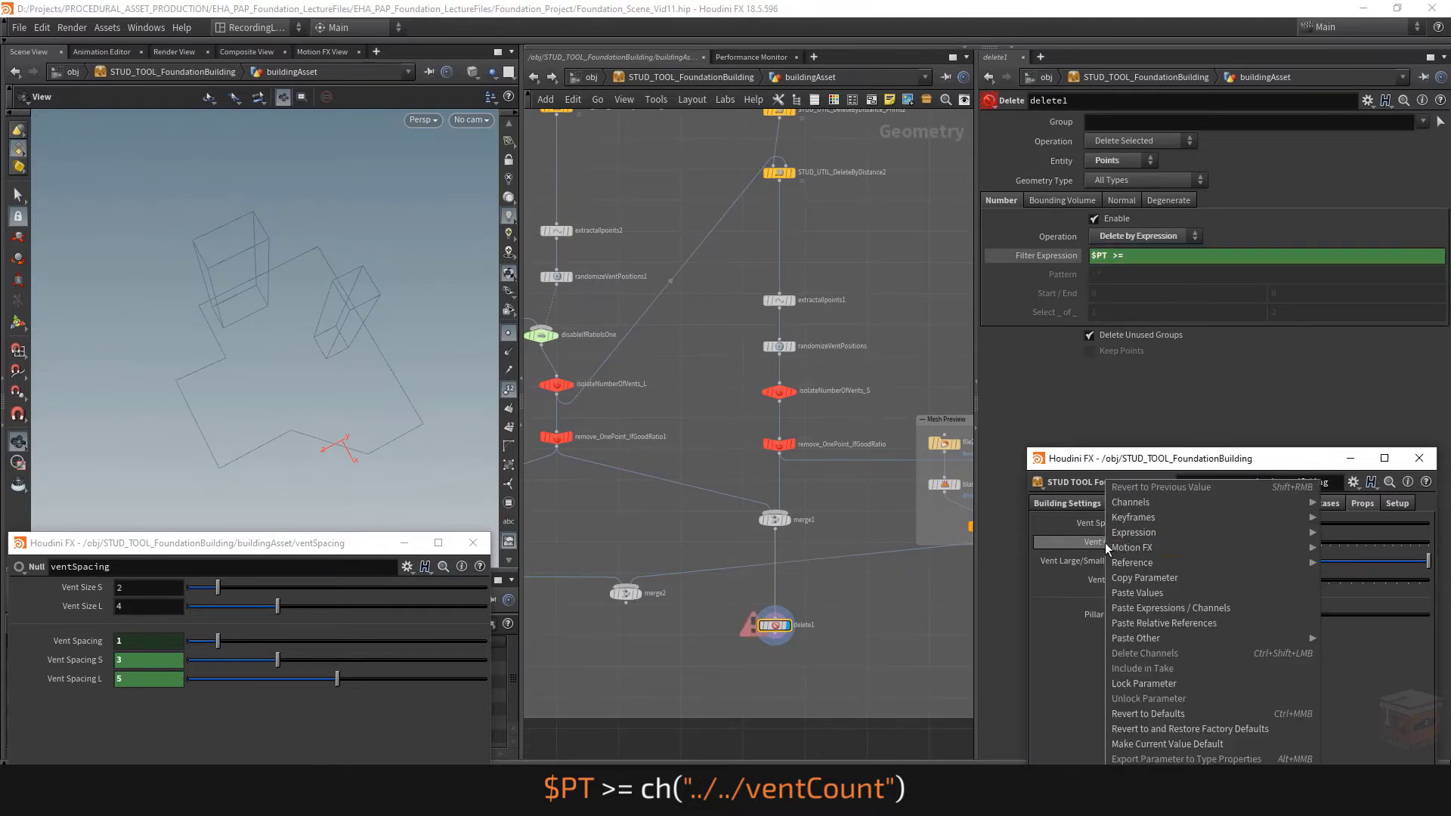
pyautogui.click(1163, 576)
pyautogui.click(1160, 262)
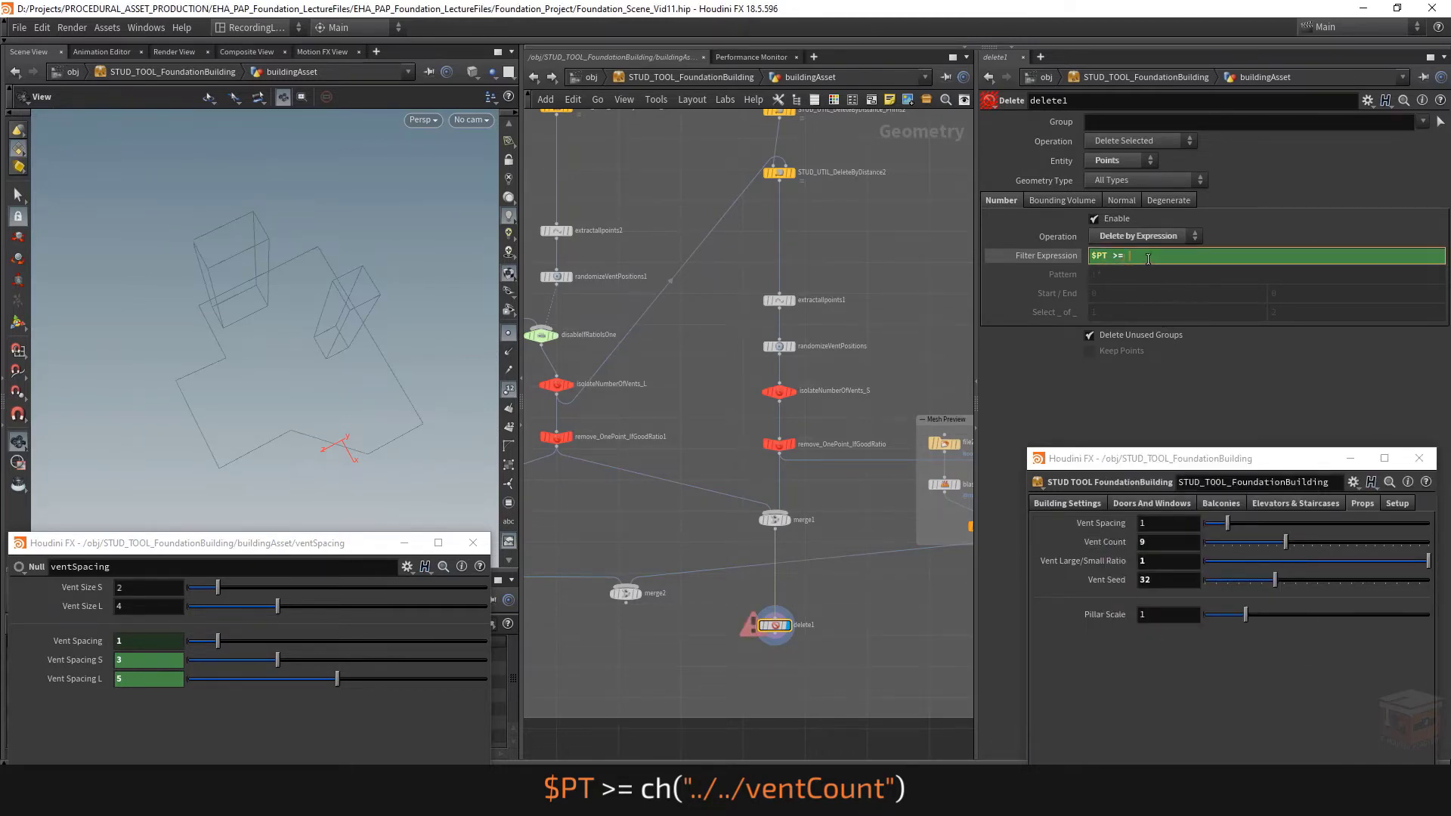
pyautogui.rightClick(1148, 258)
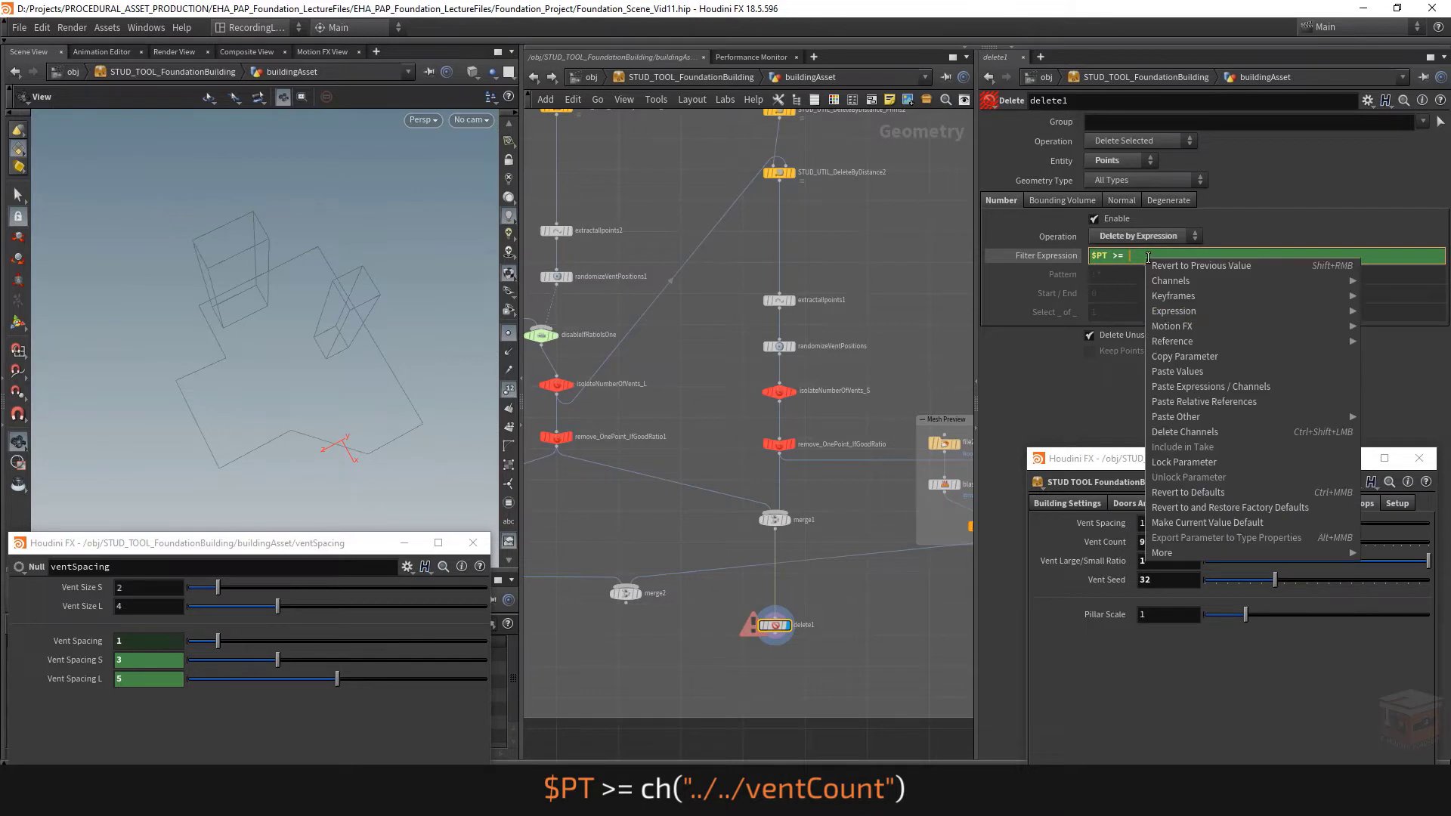
pyautogui.click(1212, 403)
pyautogui.press('Return')
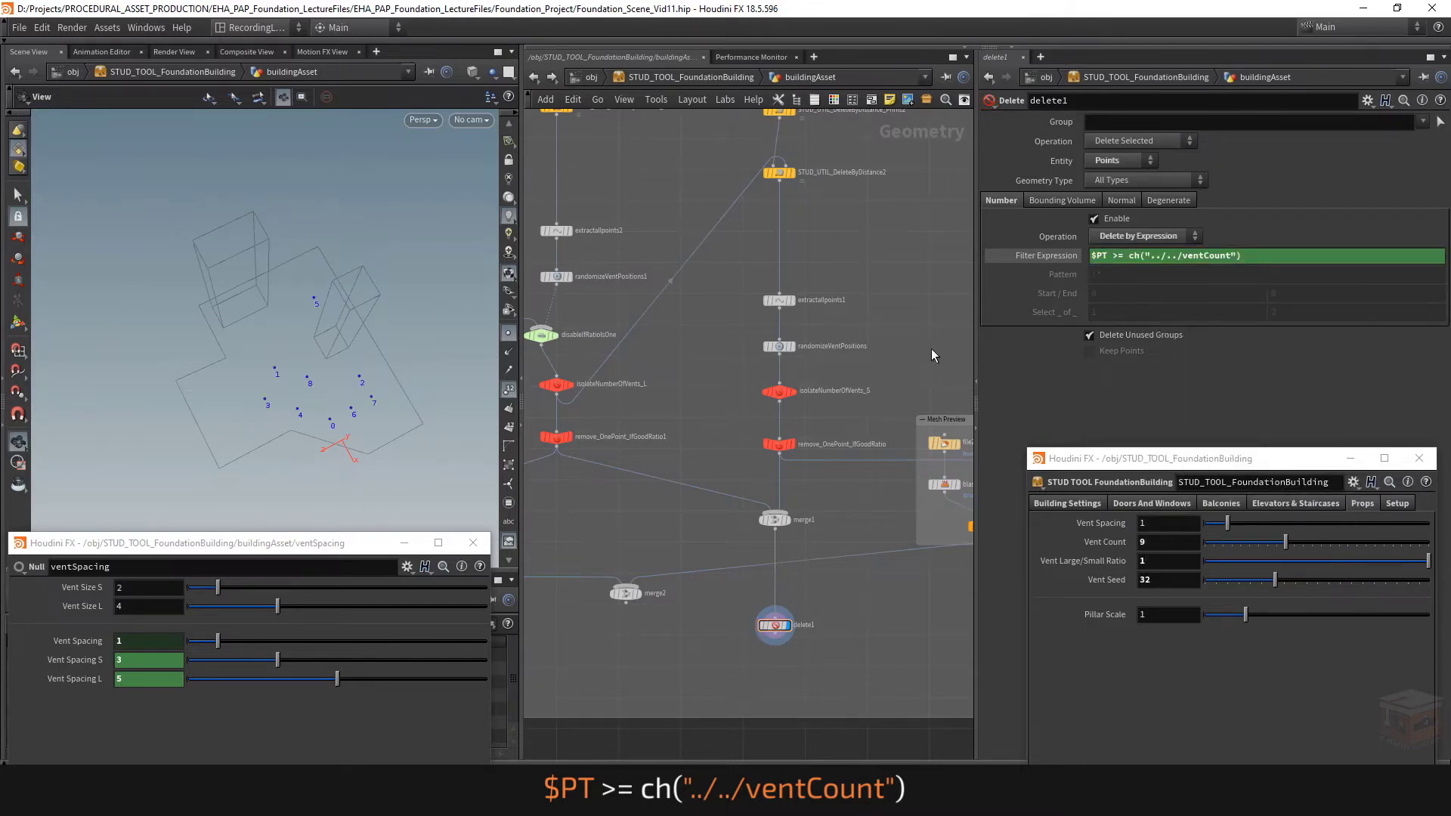
# Check the evaluated value of the Delete node's Filter Expression and return to the expression display.
pyautogui.click(1046, 256)
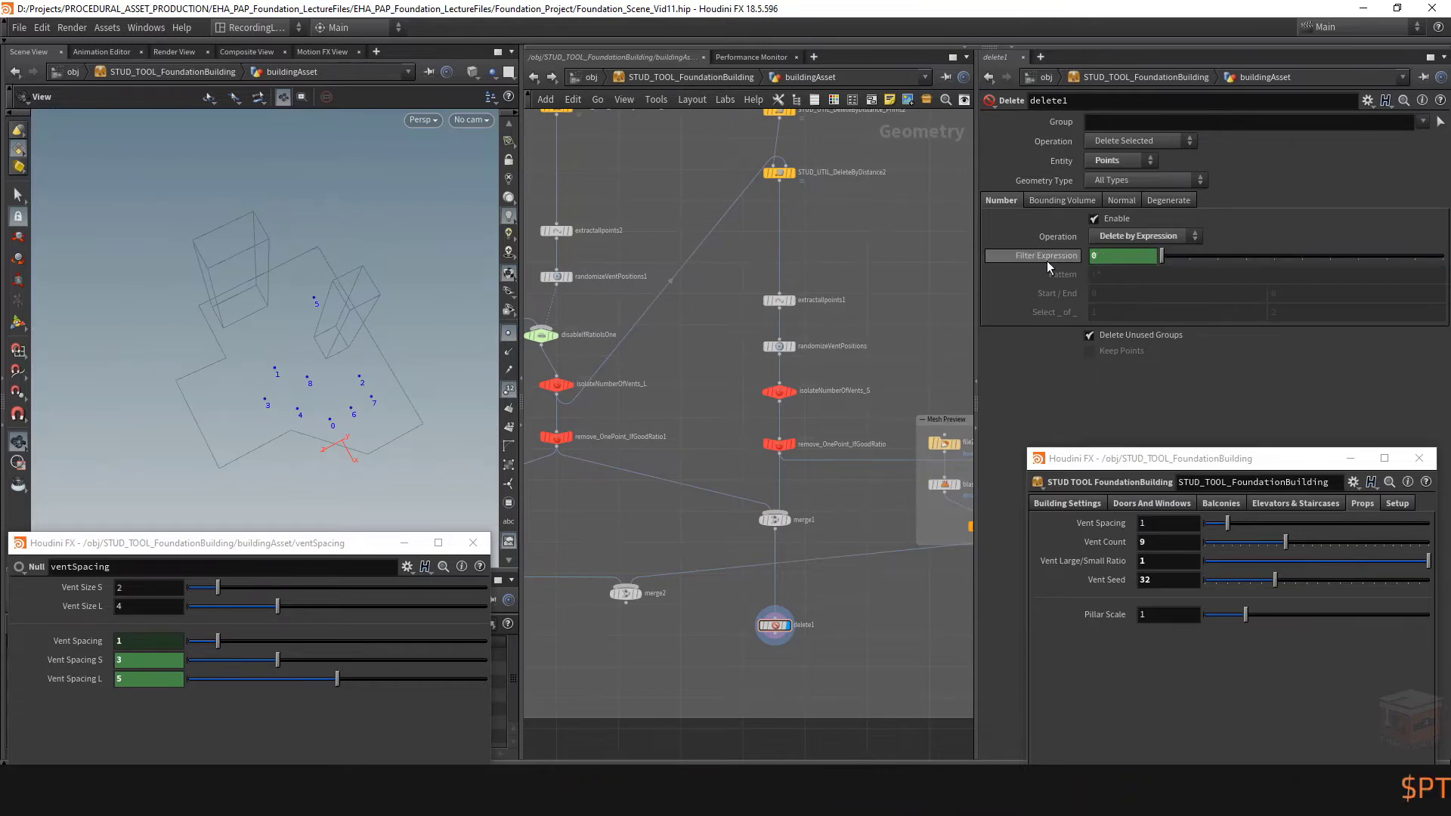
pyautogui.click(1046, 258)
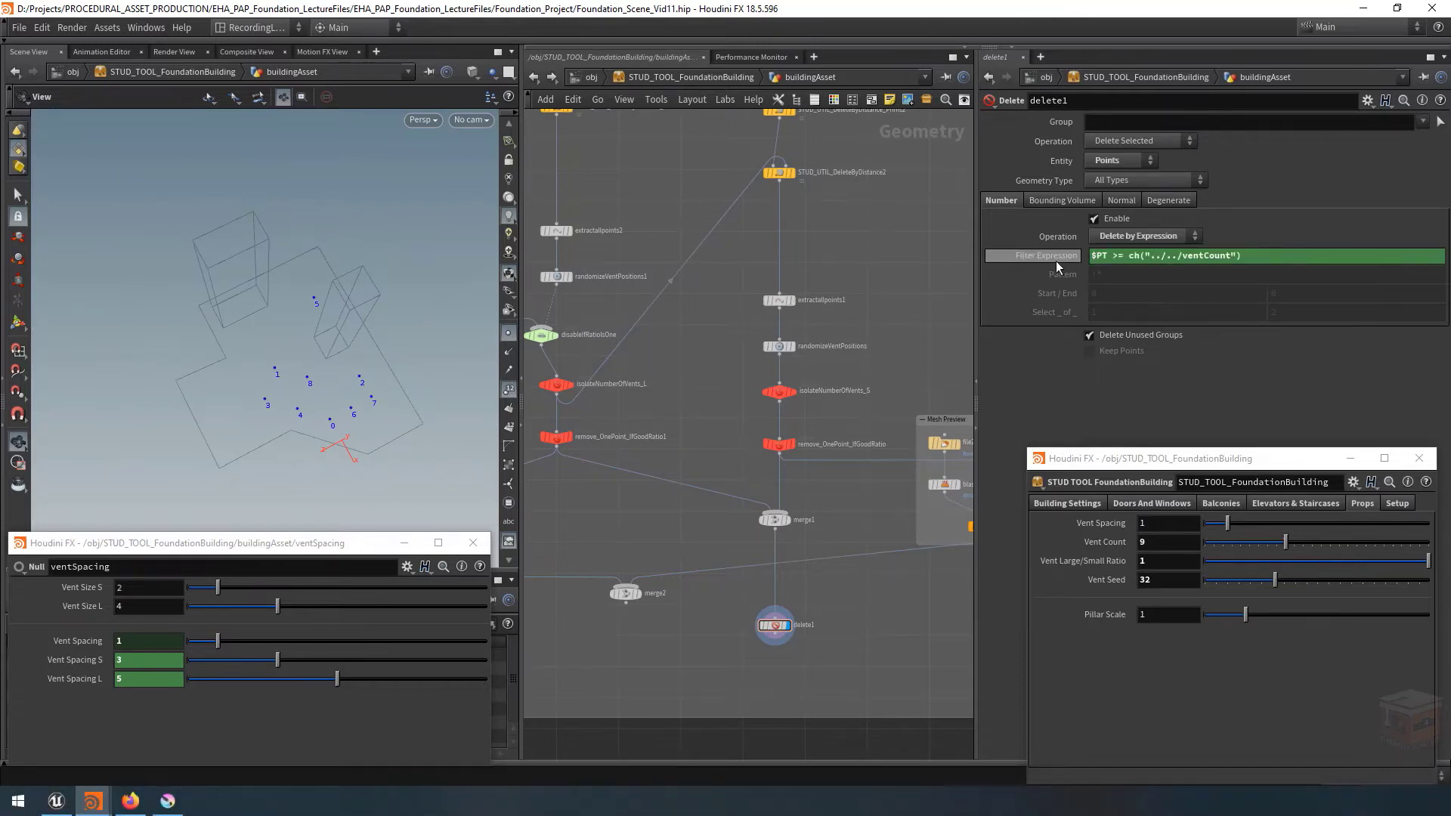
pyautogui.click(1055, 260)
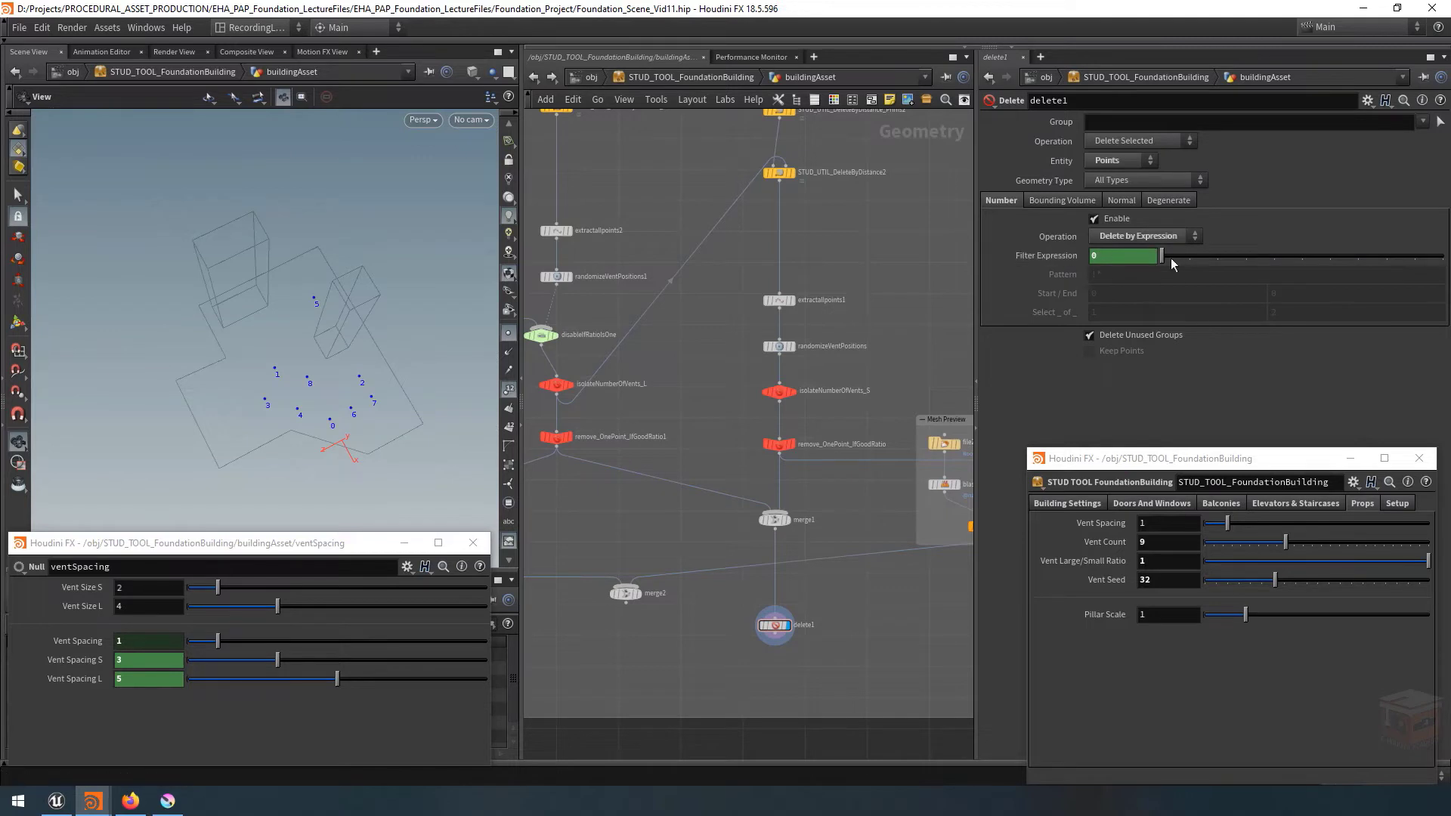
pyautogui.click(1059, 256)
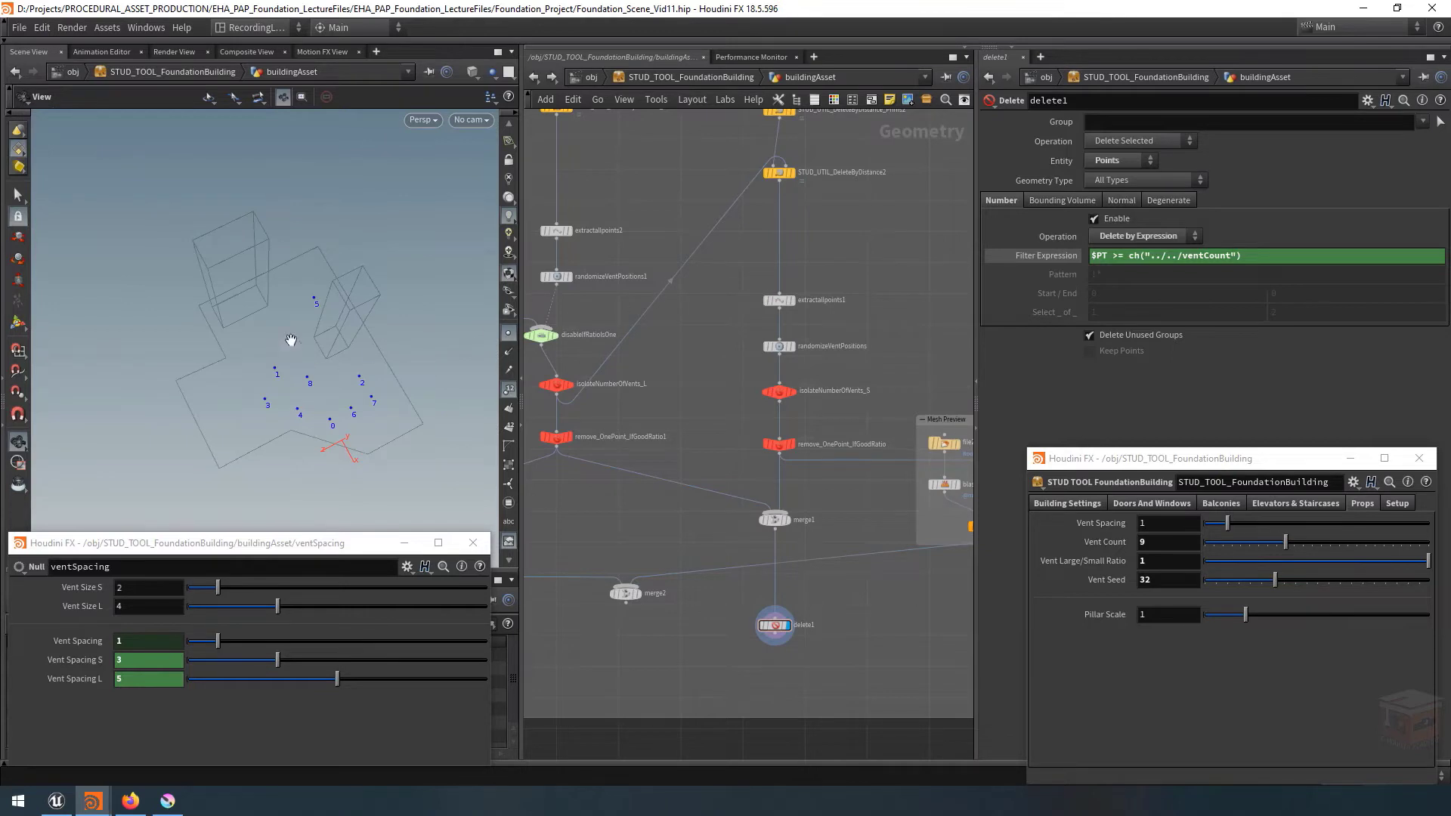
# Colour the new Delete node below merge1 red using the network colour palette.
pyautogui.click(789, 627)
pyautogui.click(834, 99)
pyautogui.click(904, 655)
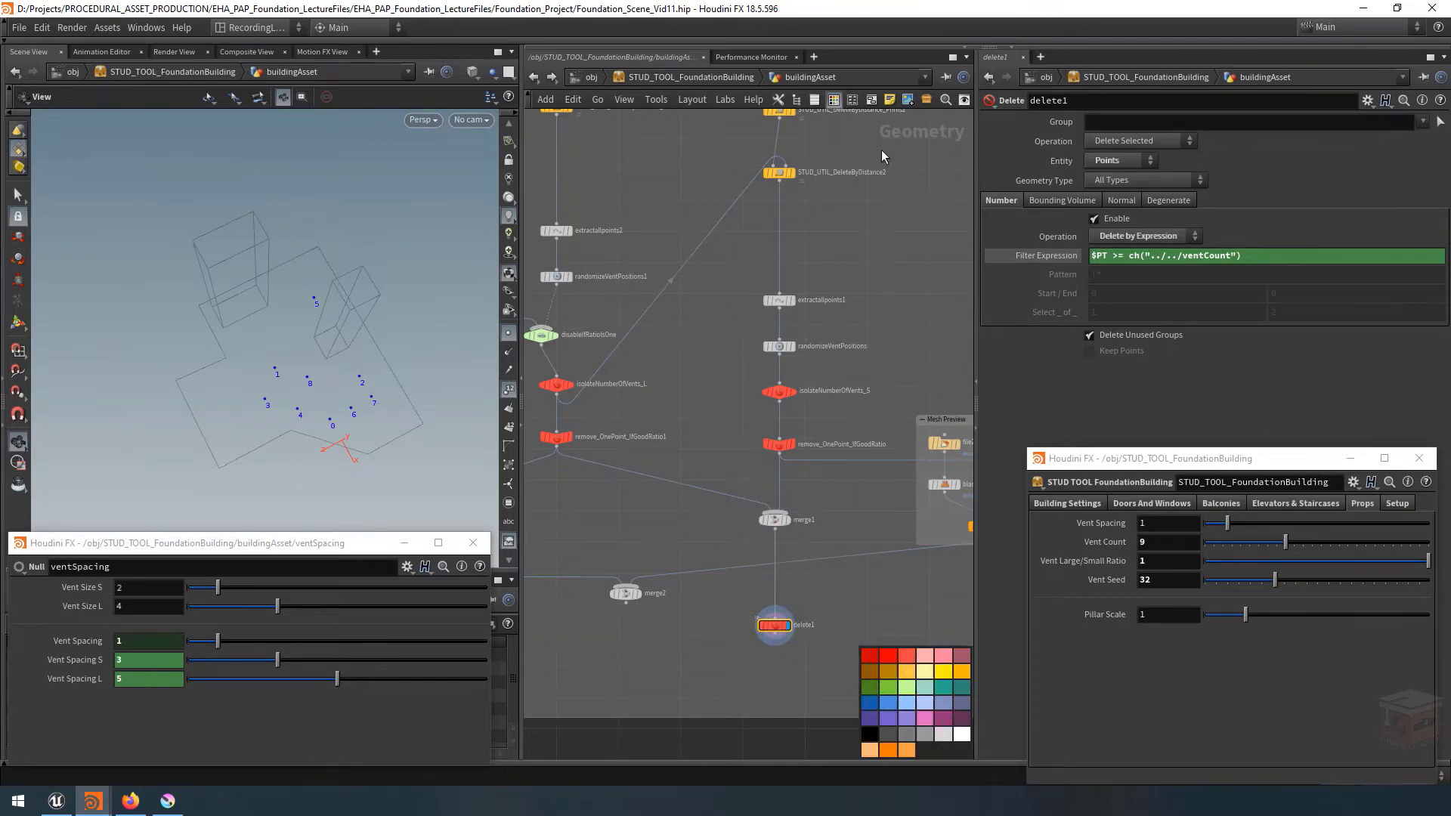
pyautogui.click(834, 99)
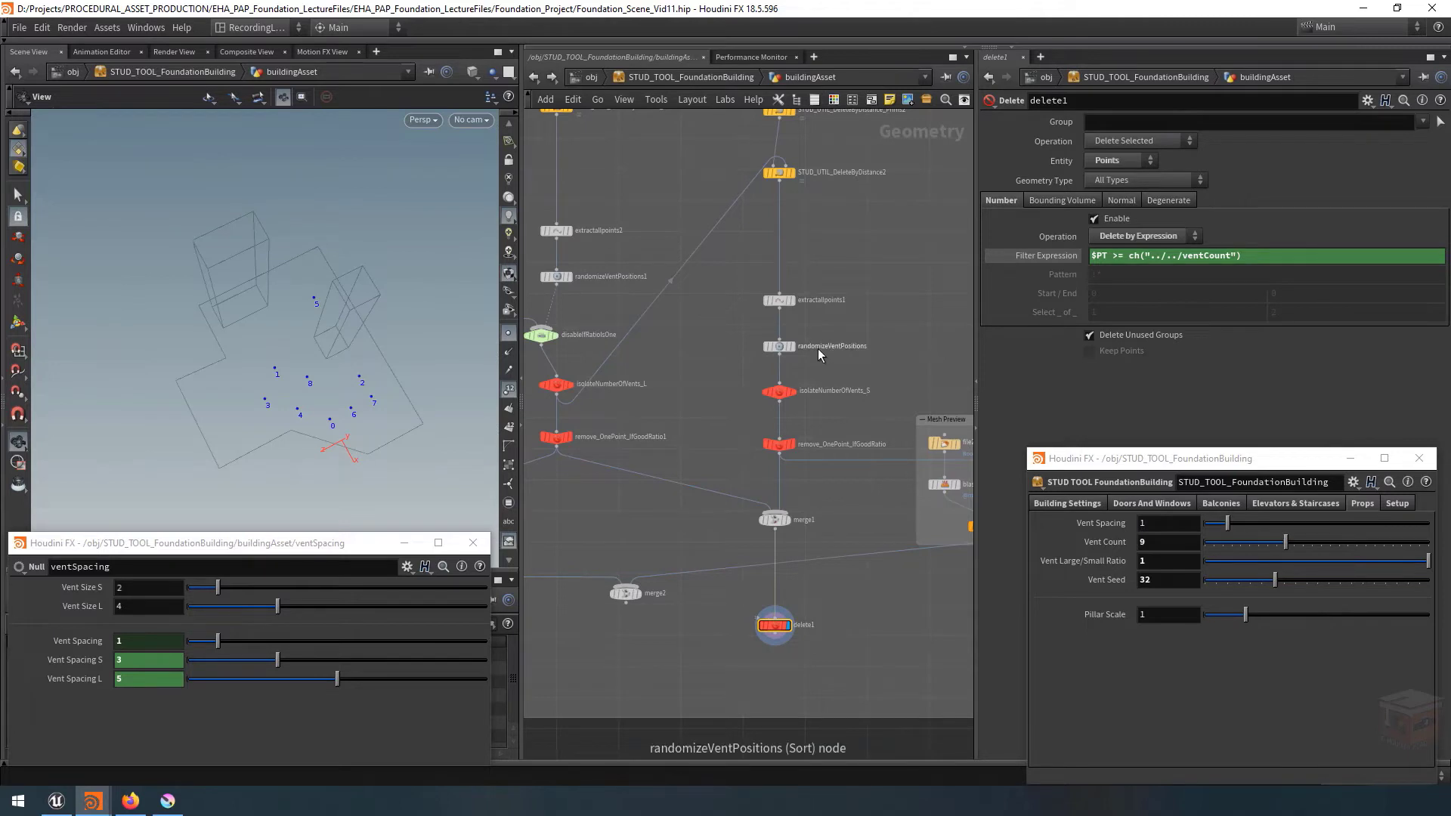
# Insert a copy of the randomizeVentPositions node between merge1 and delete1, and set the Vent Seed to 45.
pyautogui.scroll(3, 818, 348)
pyautogui.click(752, 344)
pyautogui.hotkey('ctrl', 'c')
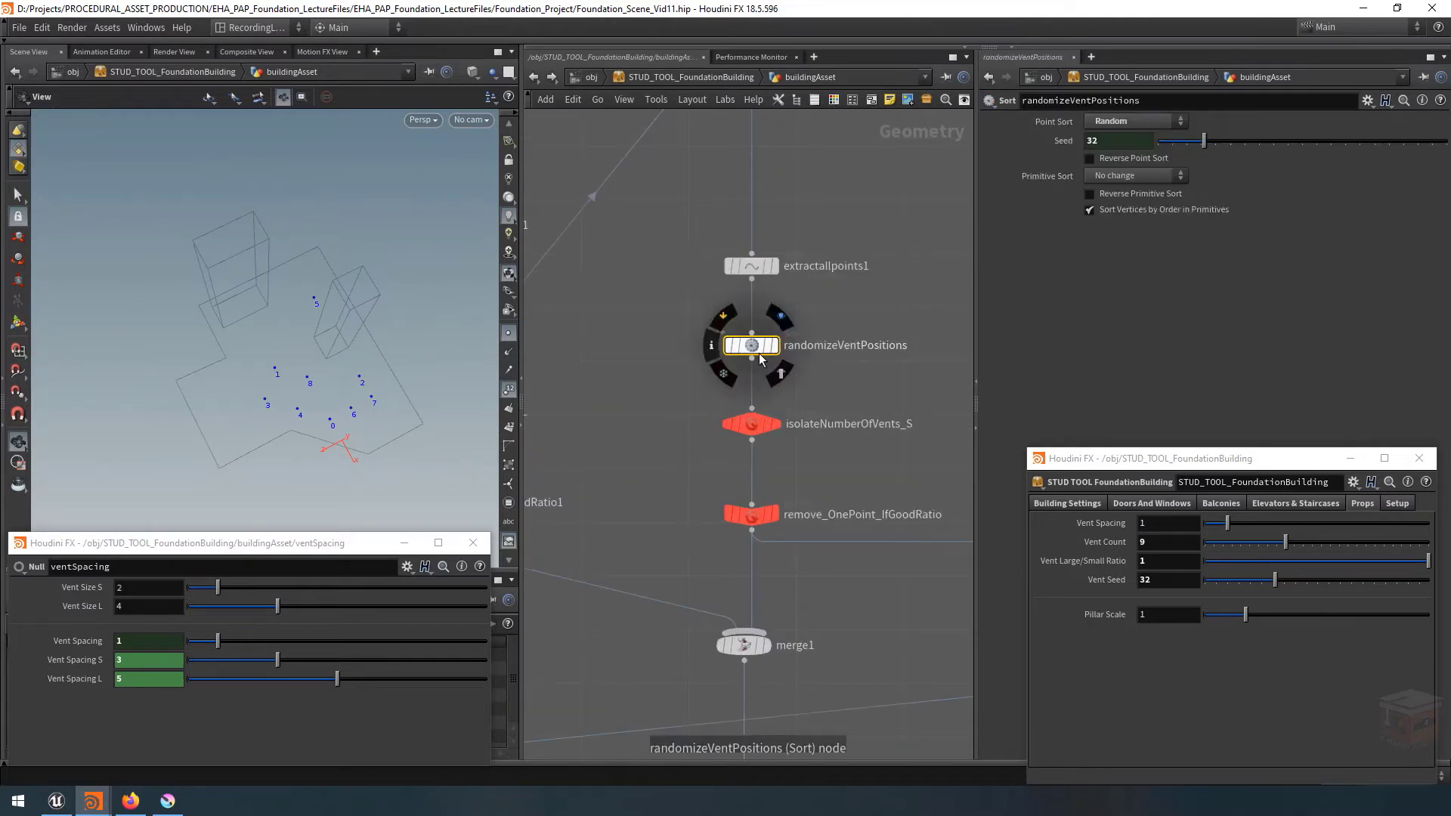
pyautogui.scroll(-4, 841, 376)
pyautogui.scroll(4, 818, 505)
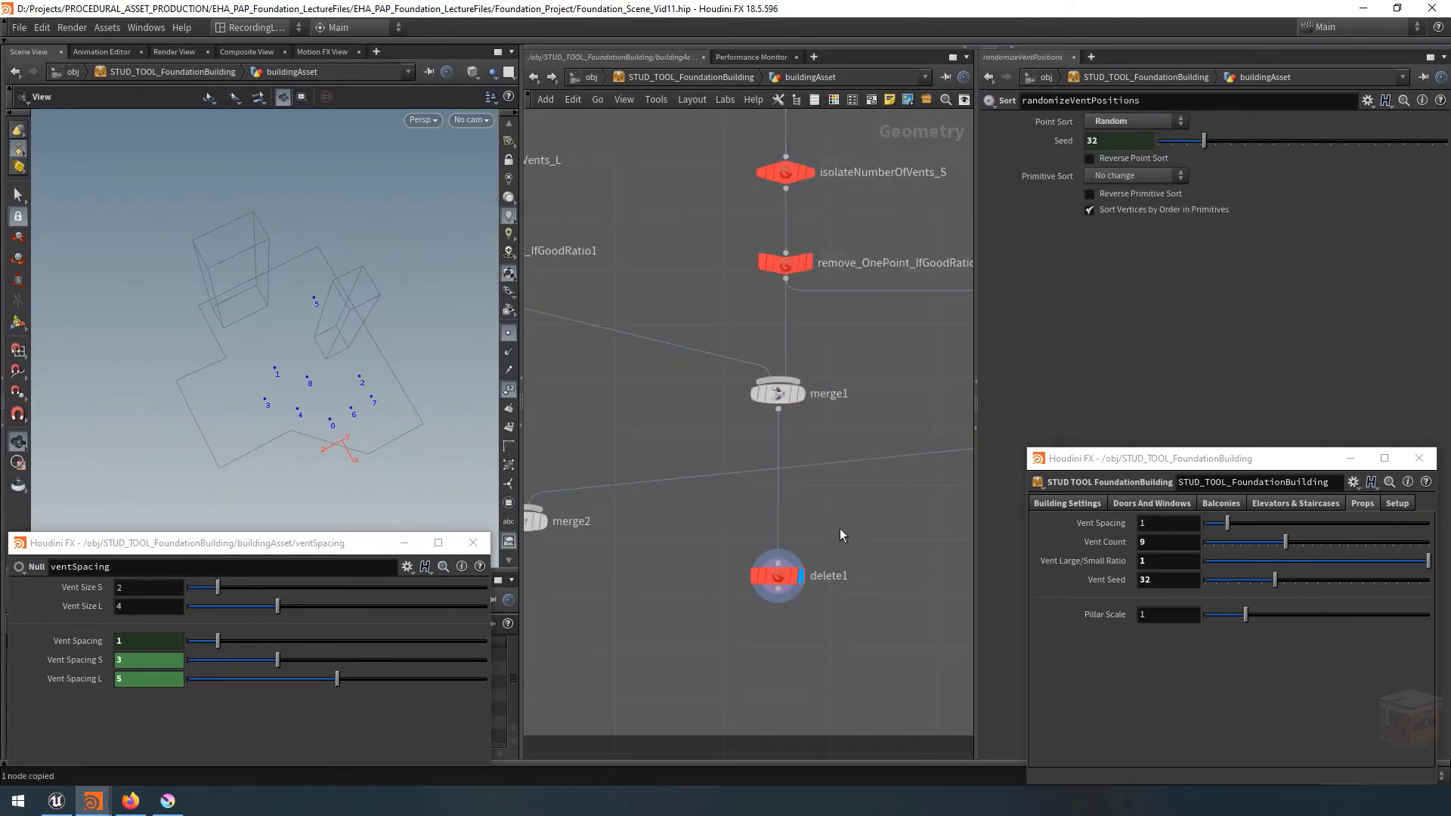
pyautogui.hotkey('ctrl', 'v')
pyautogui.moveTo(802, 531)
pyautogui.mouseDown()
pyautogui.moveTo(771, 528)
pyautogui.moveTo(786, 528)
pyautogui.mouseUp()
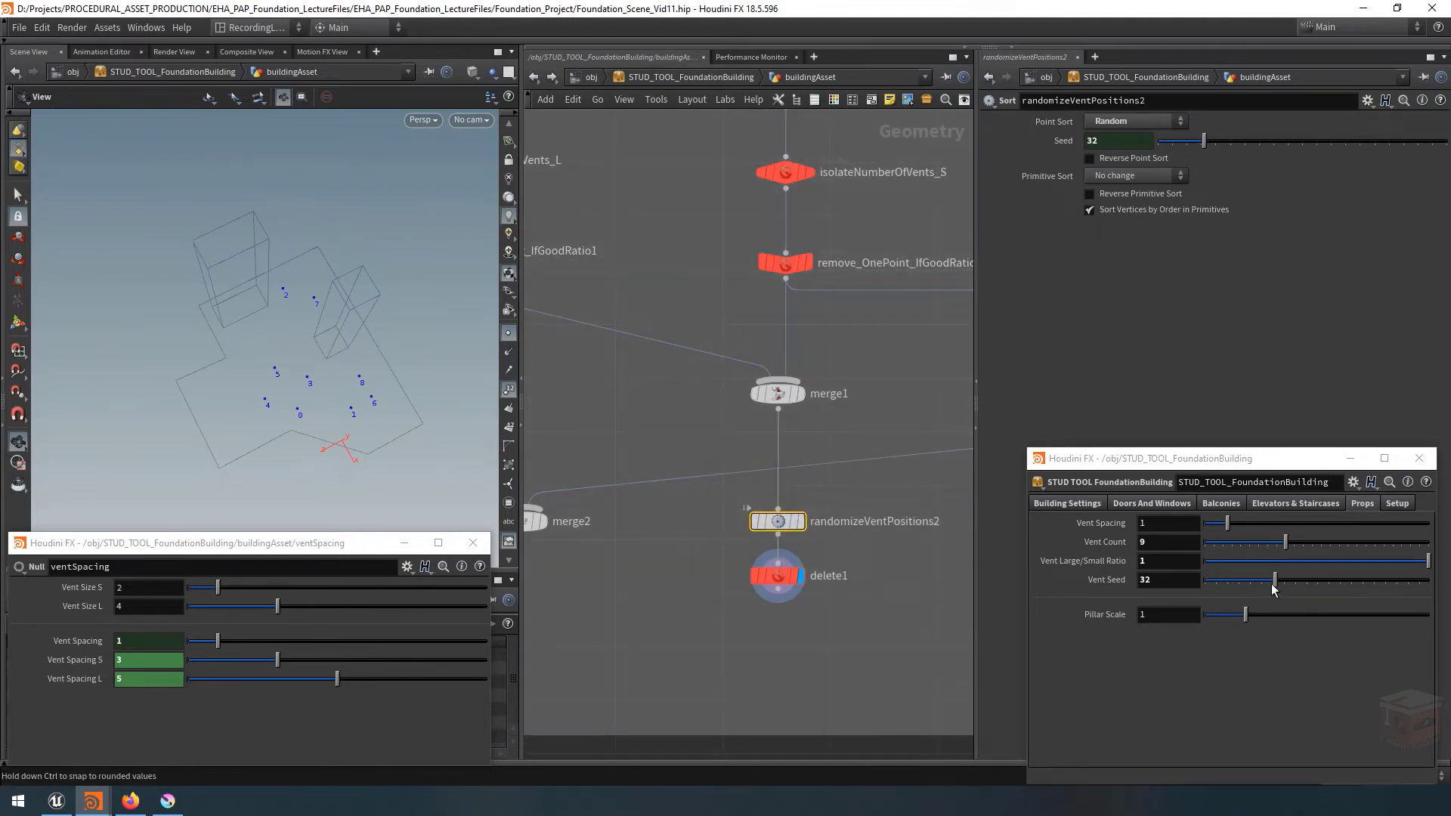
pyautogui.moveTo(1281, 583)
pyautogui.mouseDown()
pyautogui.moveTo(1333, 583)
pyautogui.moveTo(1275, 583)
pyautogui.moveTo(1304, 583)
pyautogui.mouseUp()
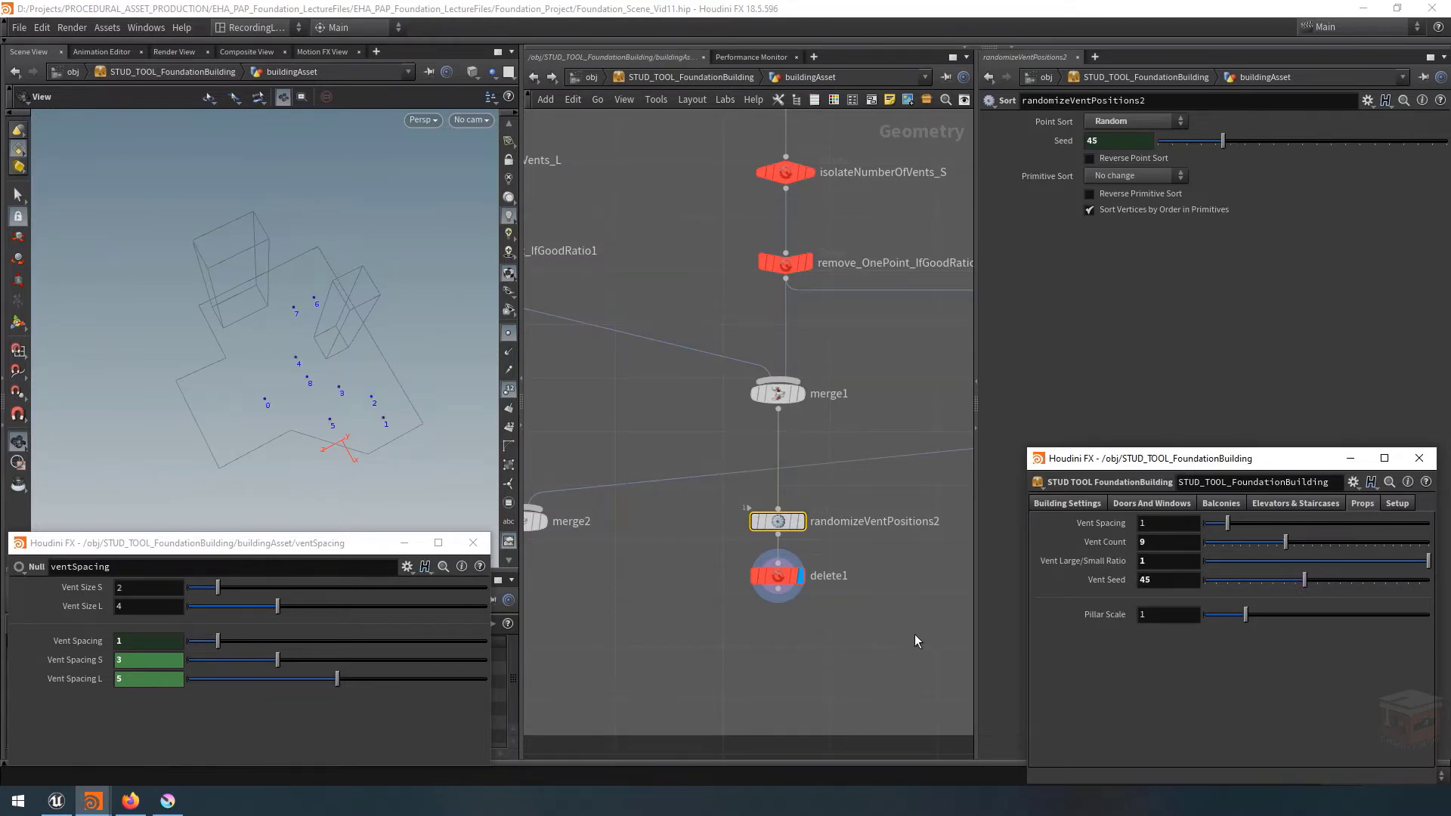
# Rename the delete1 node as deleteExcessPoints.
pyautogui.scroll(-5, 831, 574)
pyautogui.scroll(5, 850, 499)
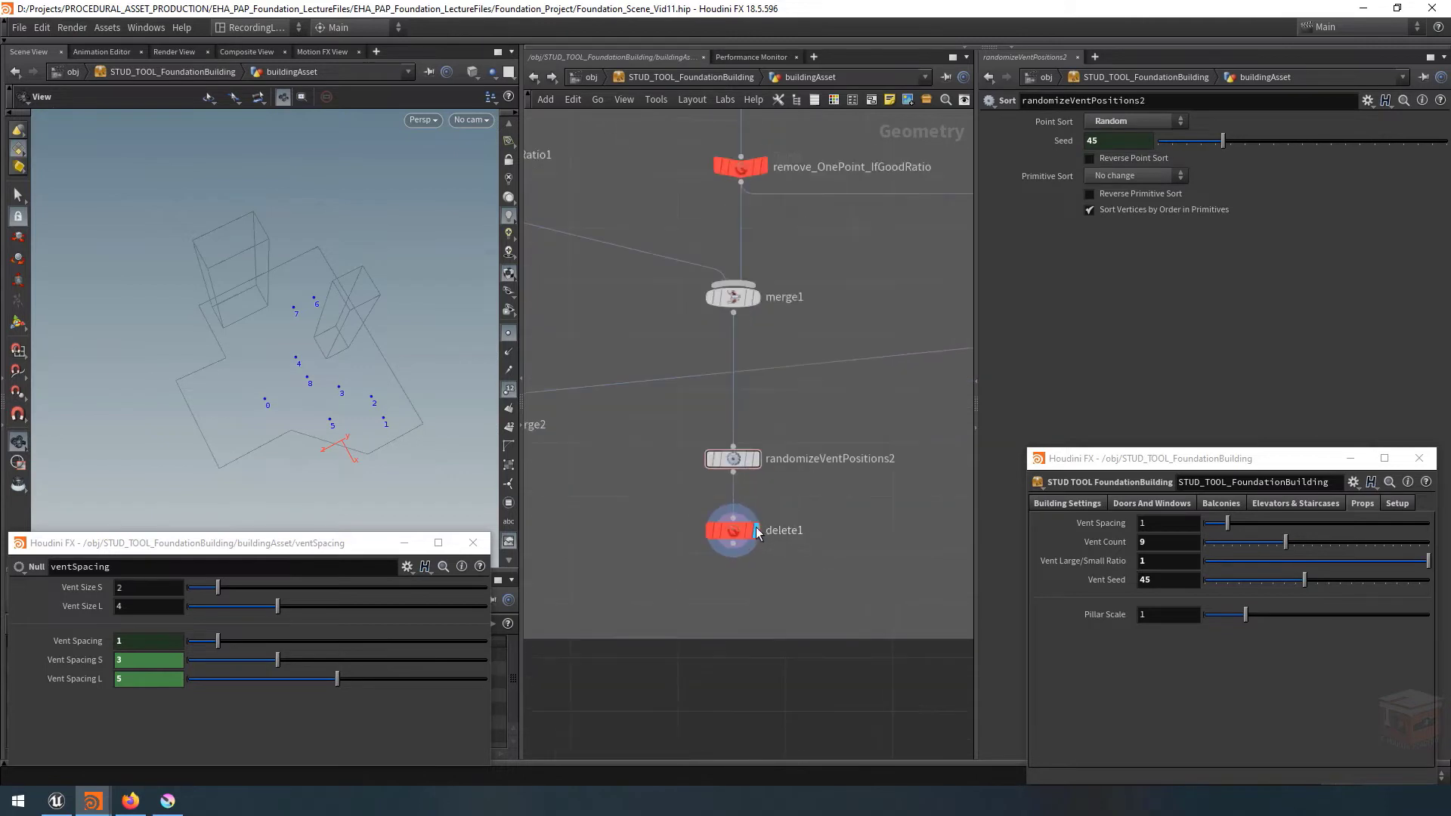
pyautogui.doubleClick(784, 530)
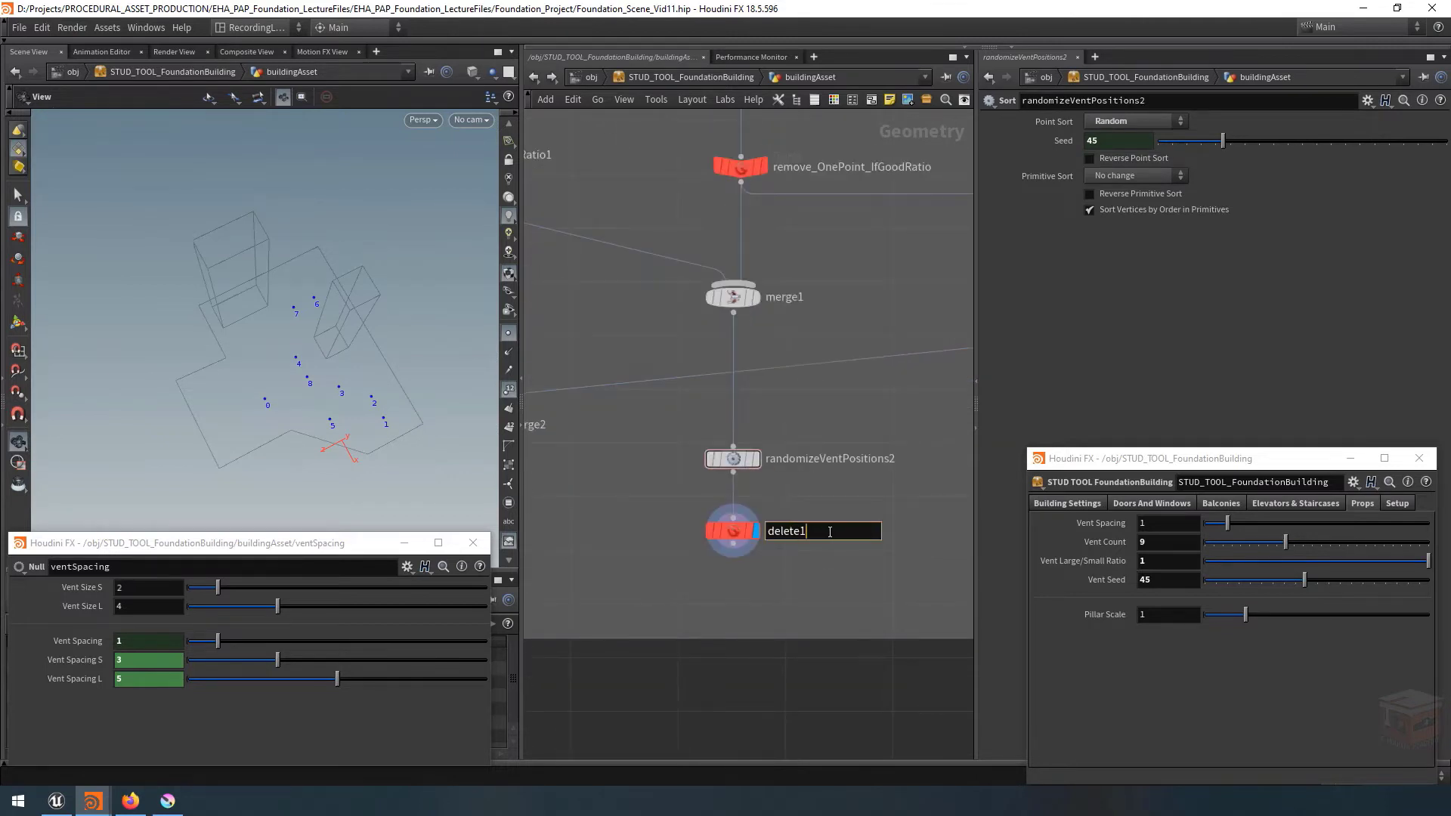
pyautogui.press('BackSpace')
pyautogui.write('ExcessPoints')
pyautogui.press('Return')
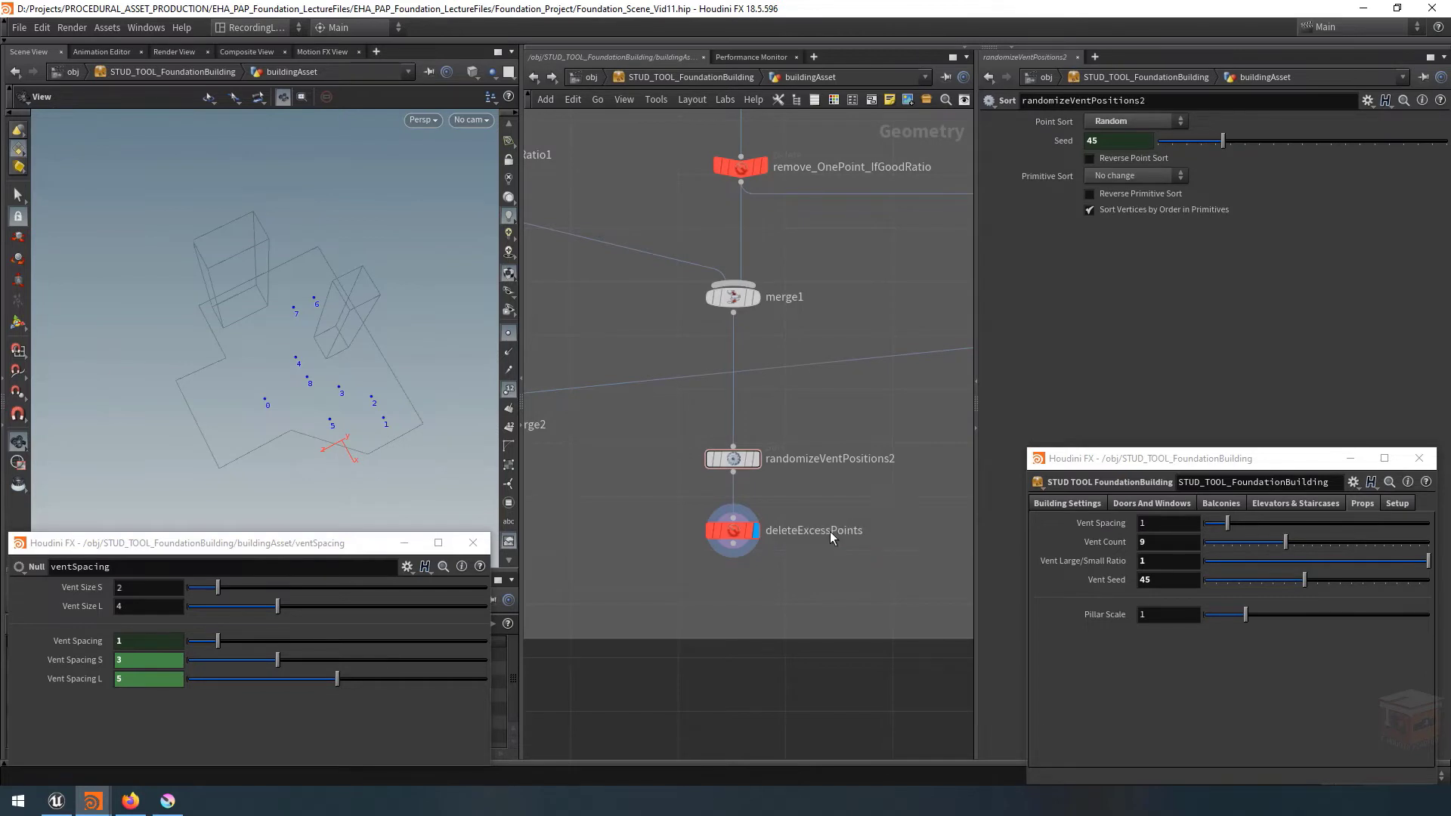
# Extend the lower edge of the network box around the vent nodes to make room below deleteExcessPoints.
pyautogui.moveTo(286, 333); pyautogui.dragTo(256, 381)
pyautogui.press('h')
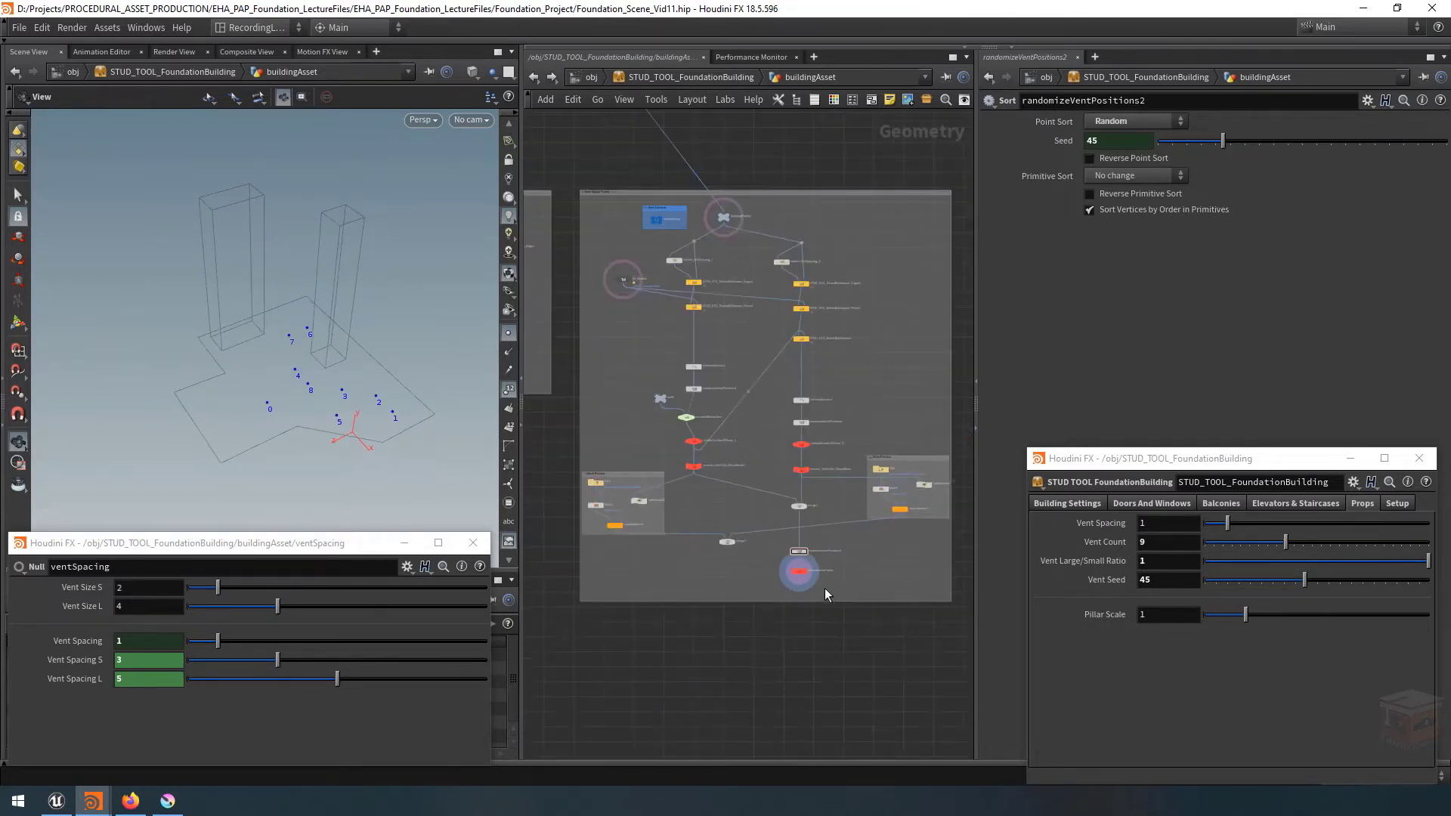
pyautogui.moveTo(835, 618); pyautogui.dragTo(835, 622)
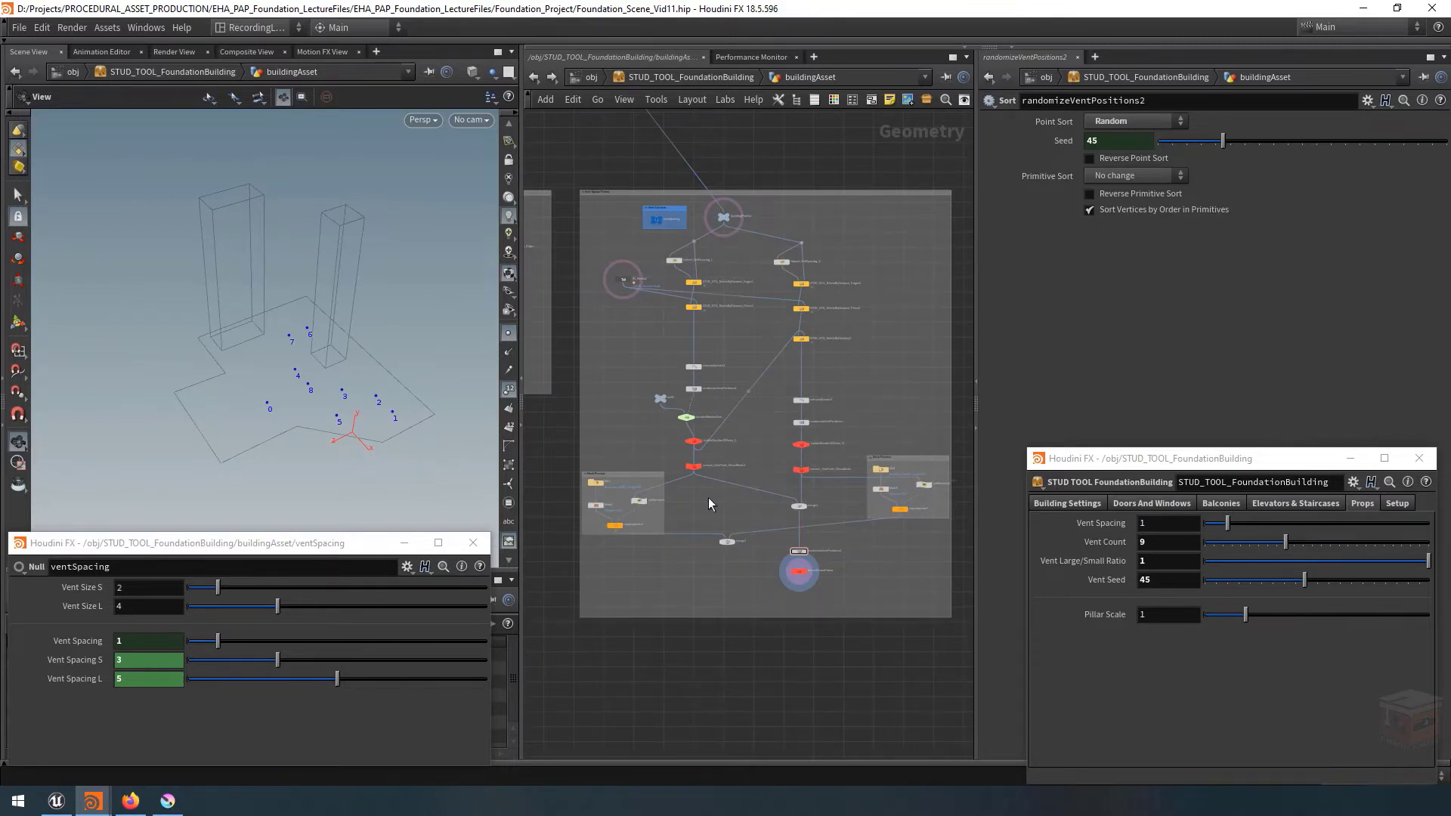
# Add a Transform node below deleteExcessPoints and connect it to that node's output.
pyautogui.scroll(-5, 685, 420)
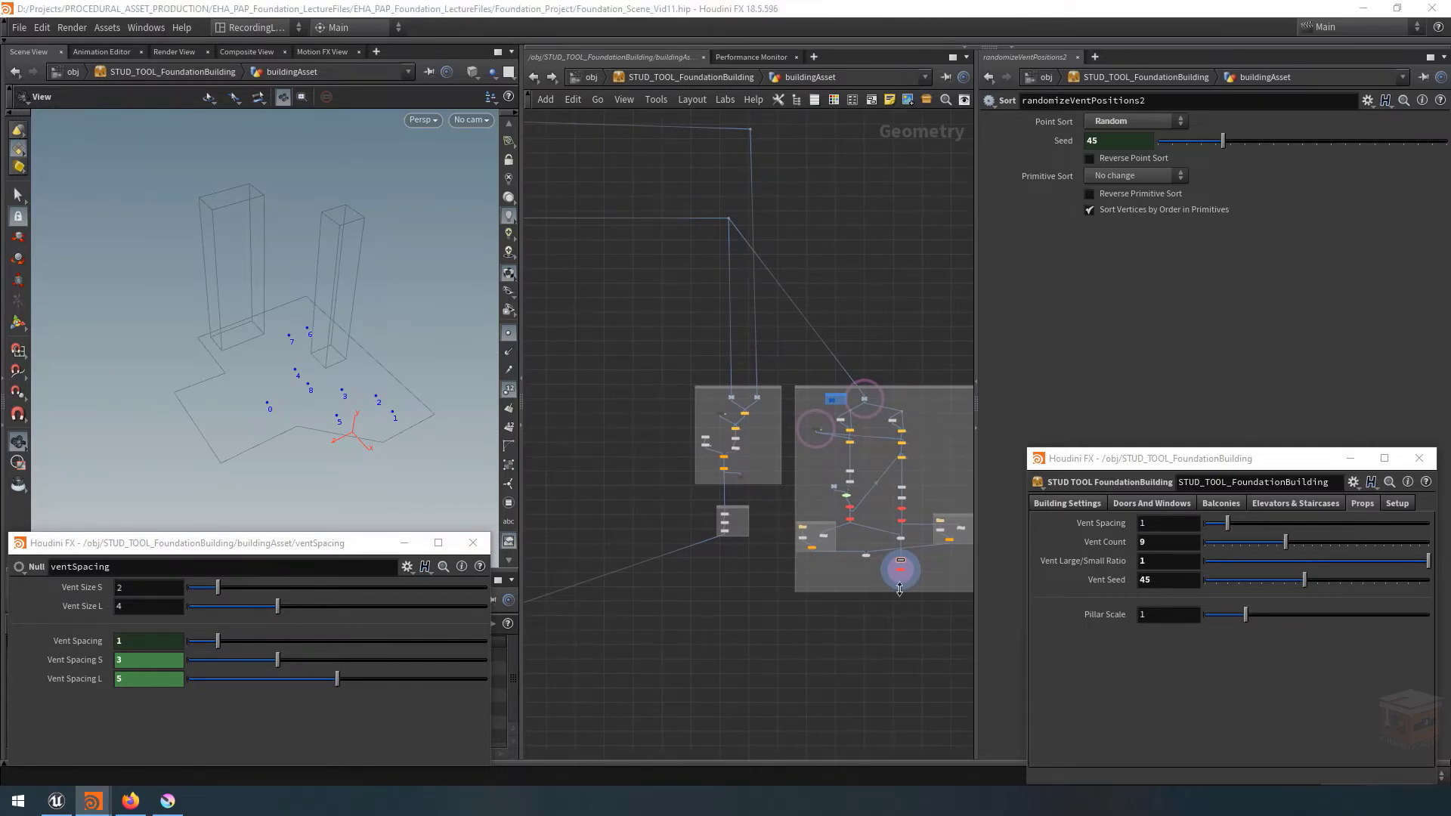
pyautogui.scroll(5, 905, 582)
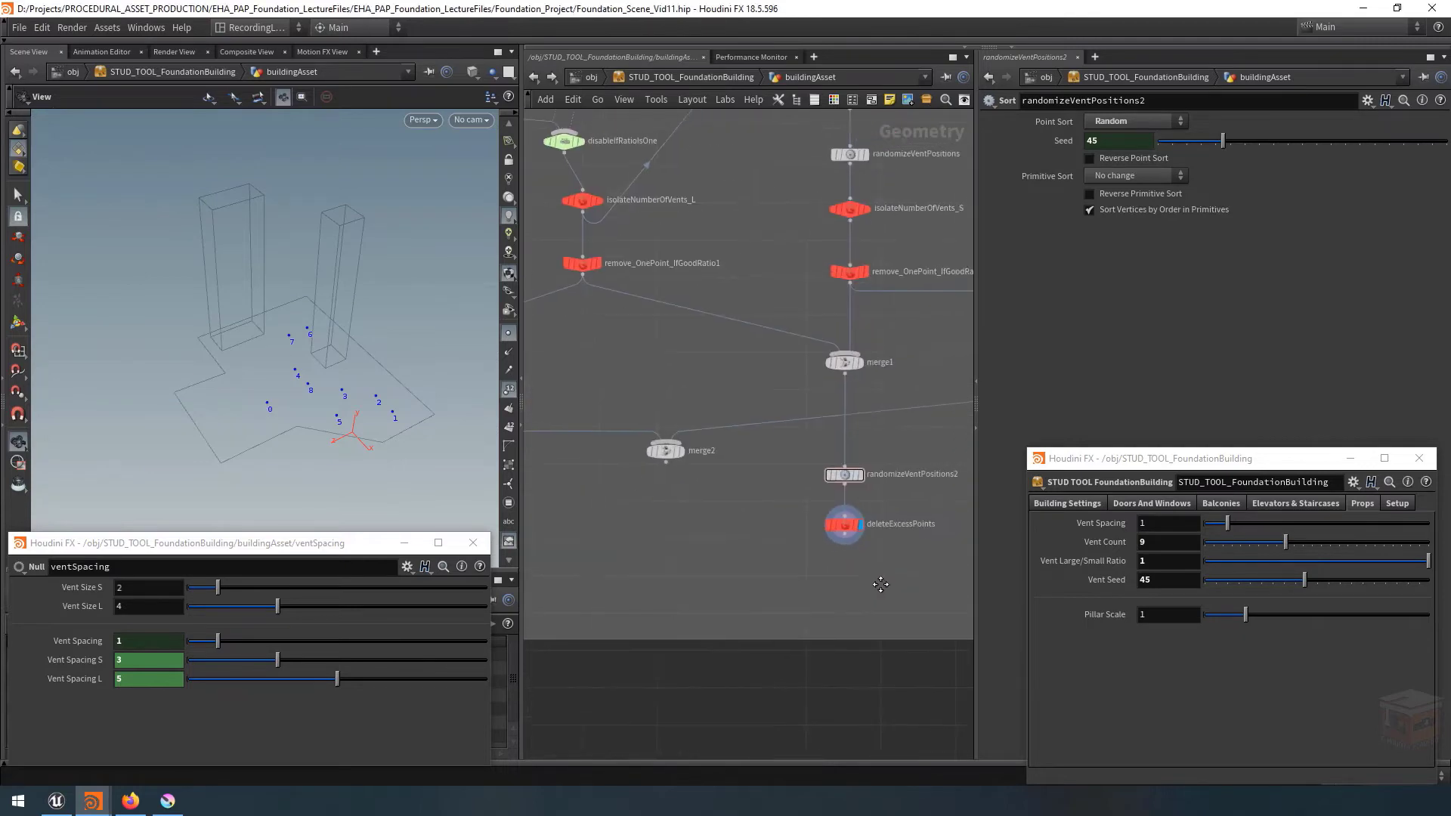
pyautogui.press('Tab')
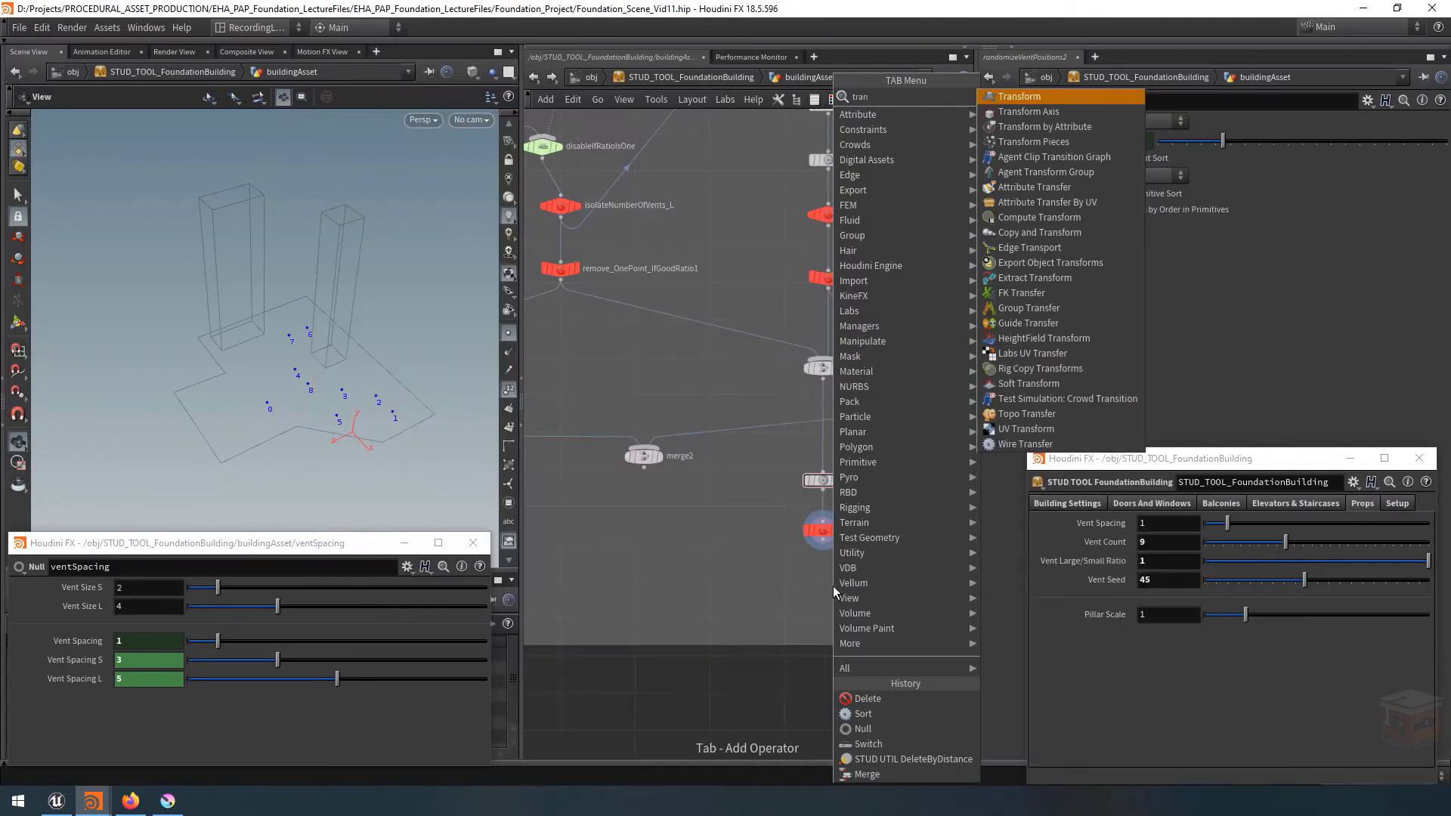
pyautogui.press('Return')
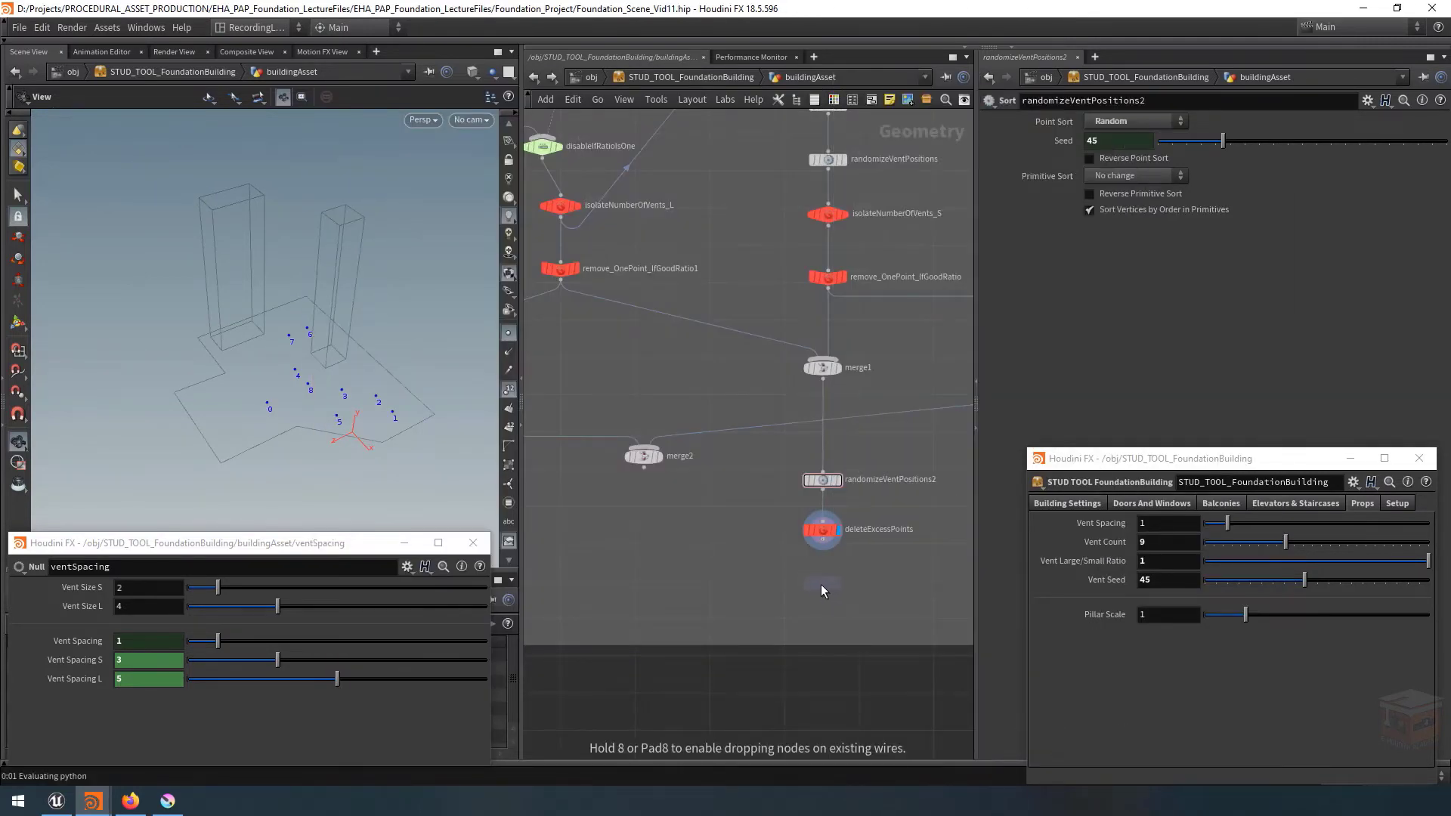
pyautogui.click(821, 584)
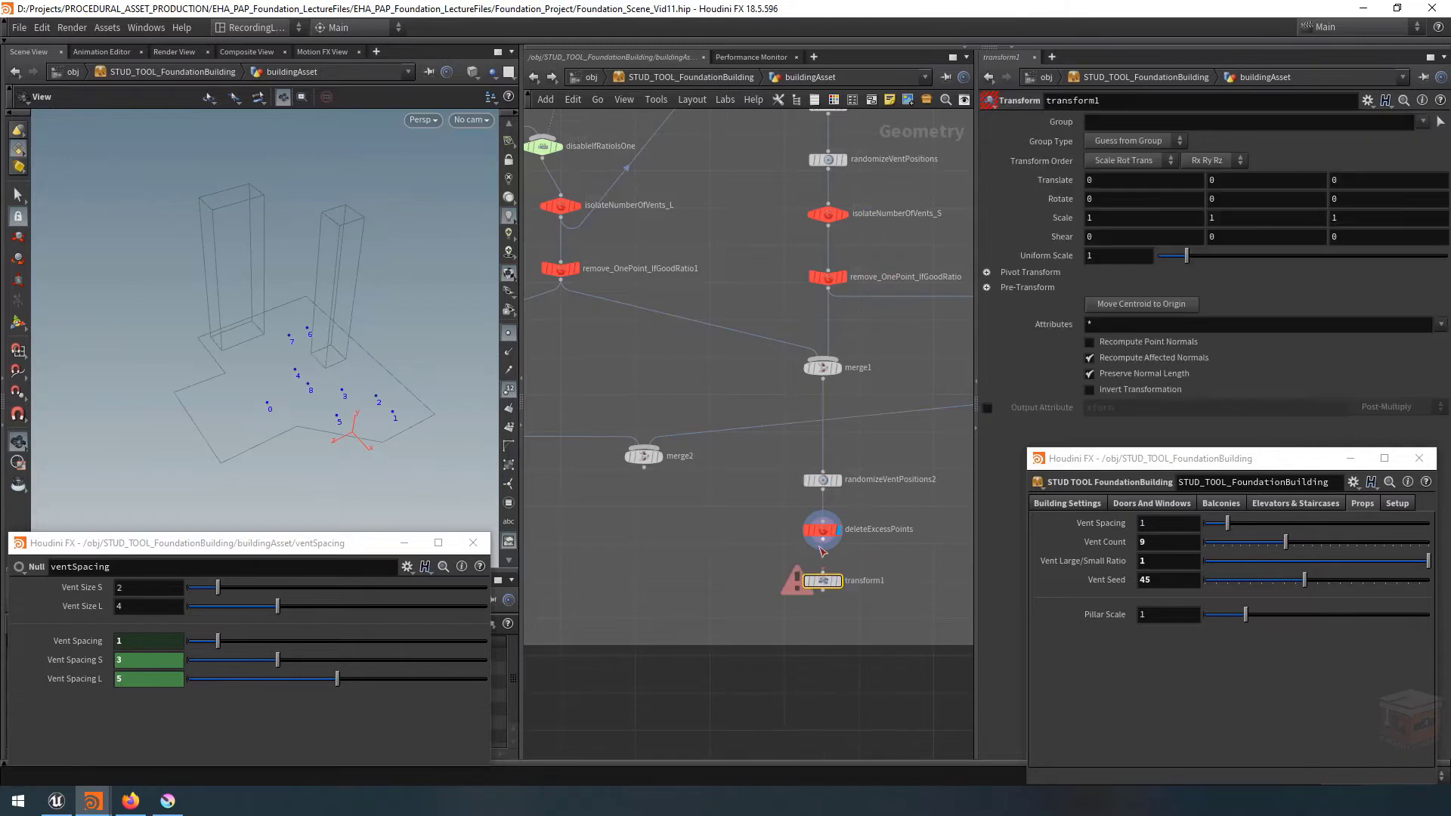
# Rename the new Transform node as raiseToRoof1.
pyautogui.doubleClick(878, 583)
pyautogui.write('riaseTo')
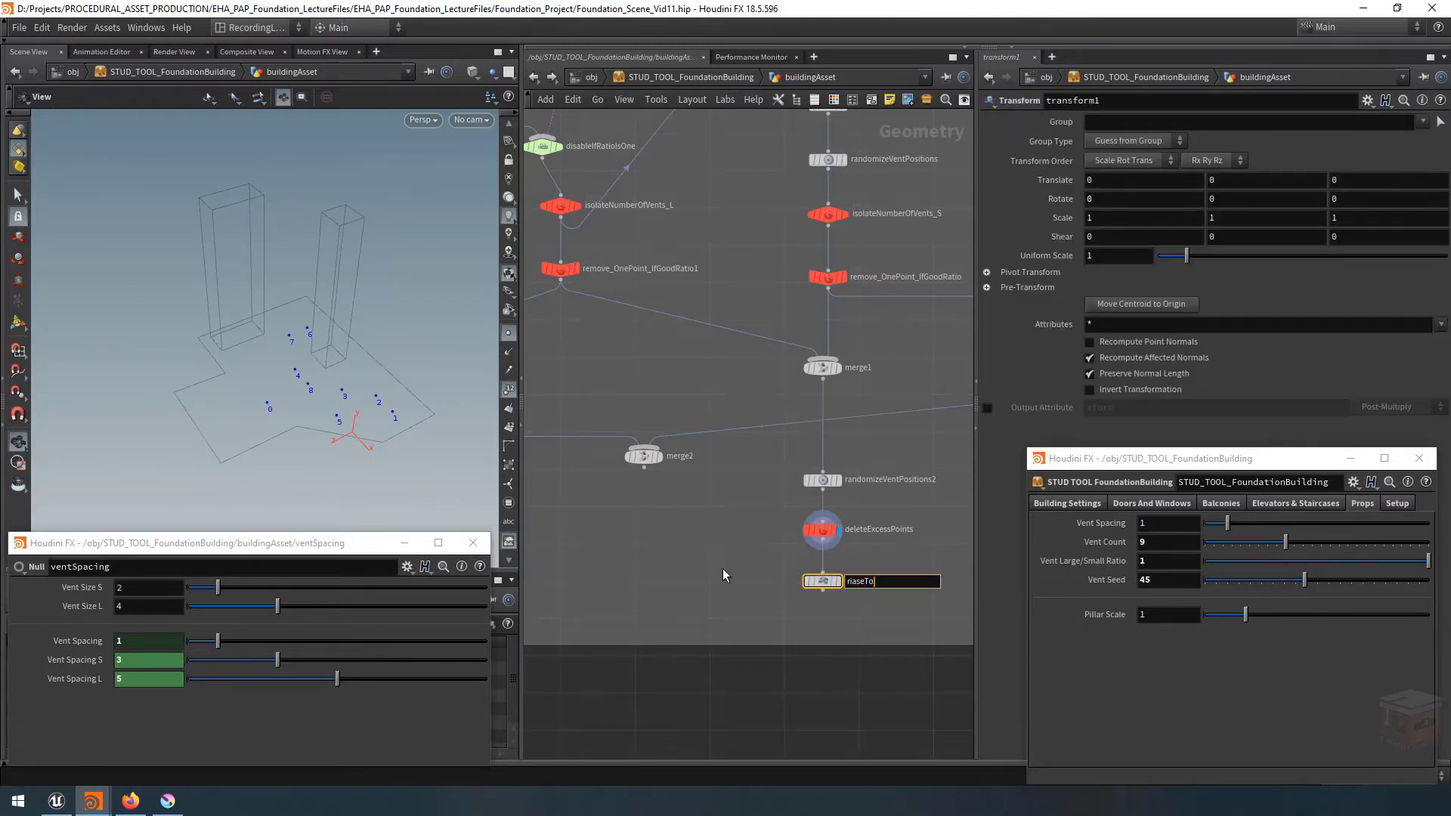
pyautogui.press('BackSpace')
pyautogui.press('BackSpace')
pyautogui.press('BackSpace')
pyautogui.press('BackSpace')
pyautogui.press('BackSpace')
pyautogui.press('BackSpace')
pyautogui.write('aiseToRoof1')
pyautogui.press('Return')
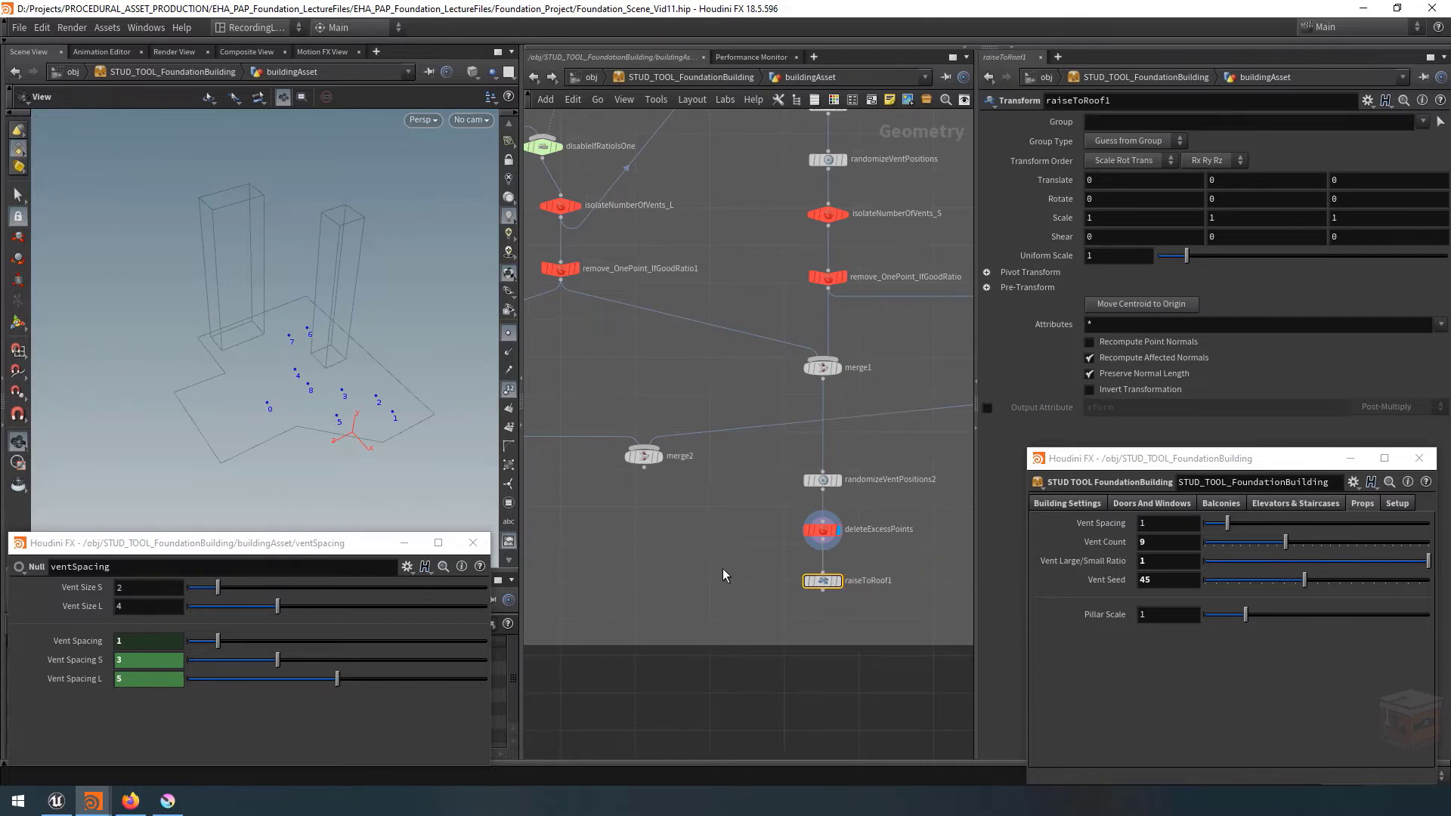
# Display raiseToRoof1 and set its Y translation to the expression bbox("../copyFloors1/",D_YMAX).
pyautogui.click(837, 580)
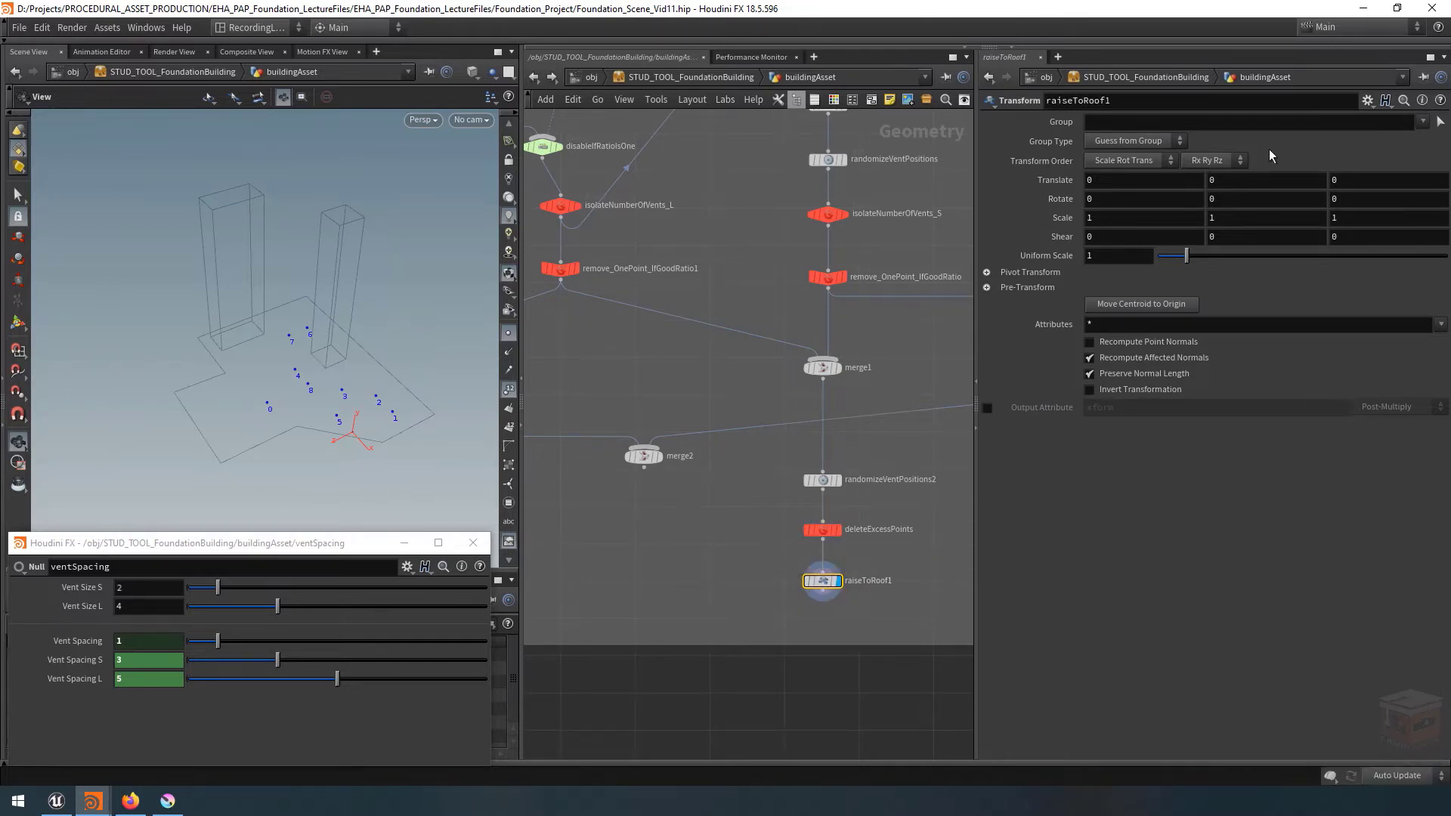
pyautogui.click(1236, 181)
pyautogui.write('bbox()')
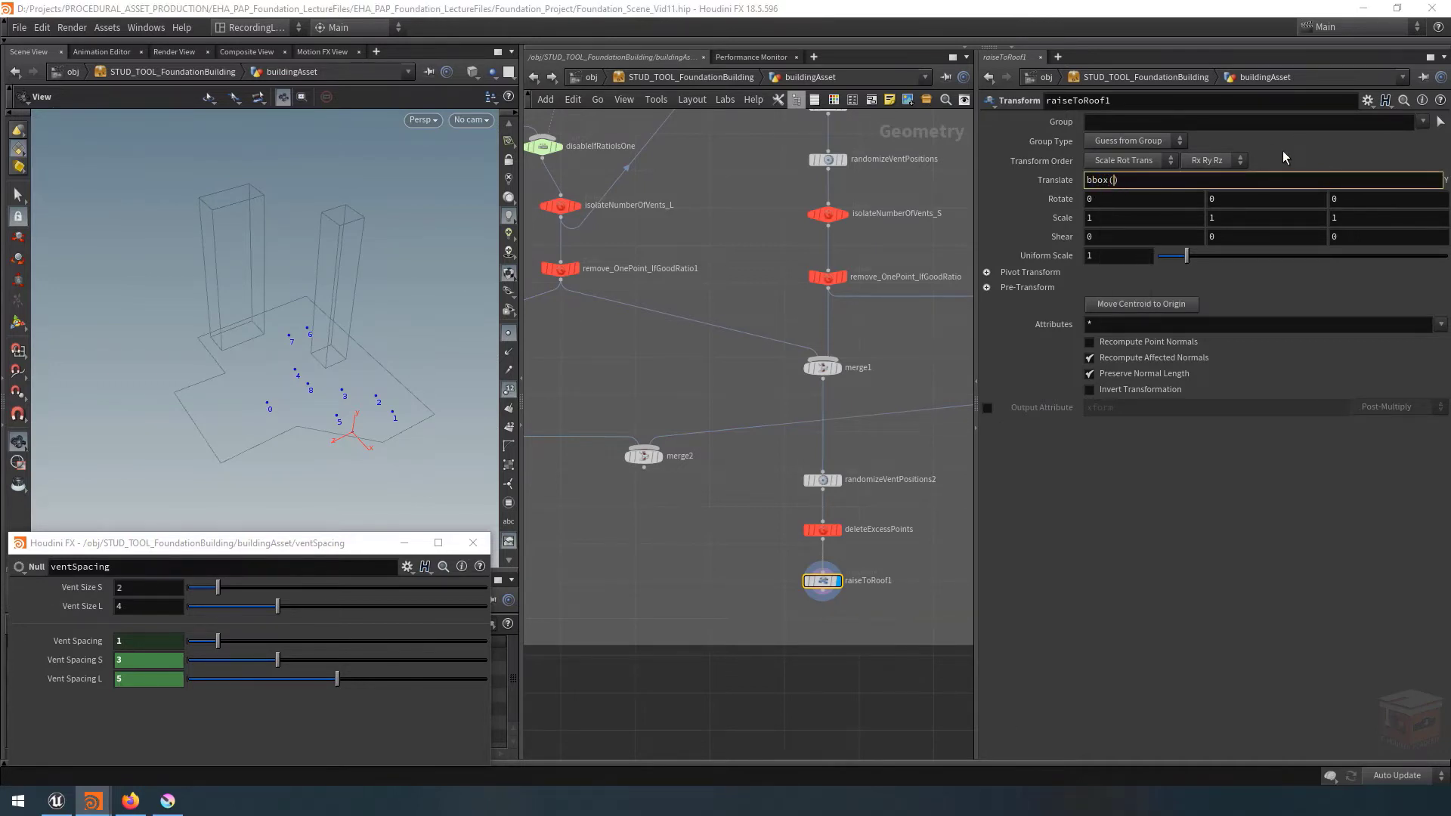
pyautogui.write('"../copy')
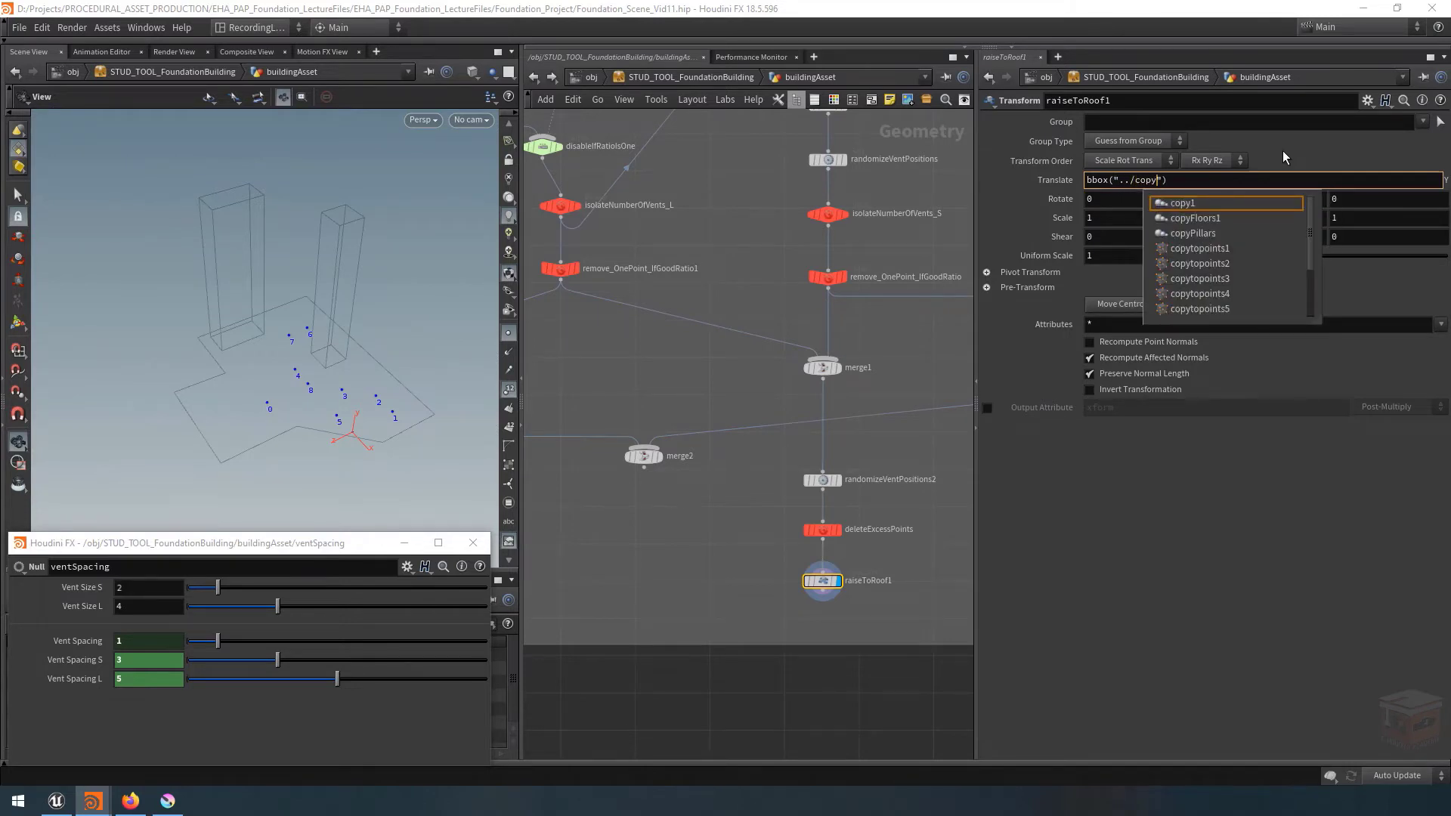
pyautogui.write('Floors')
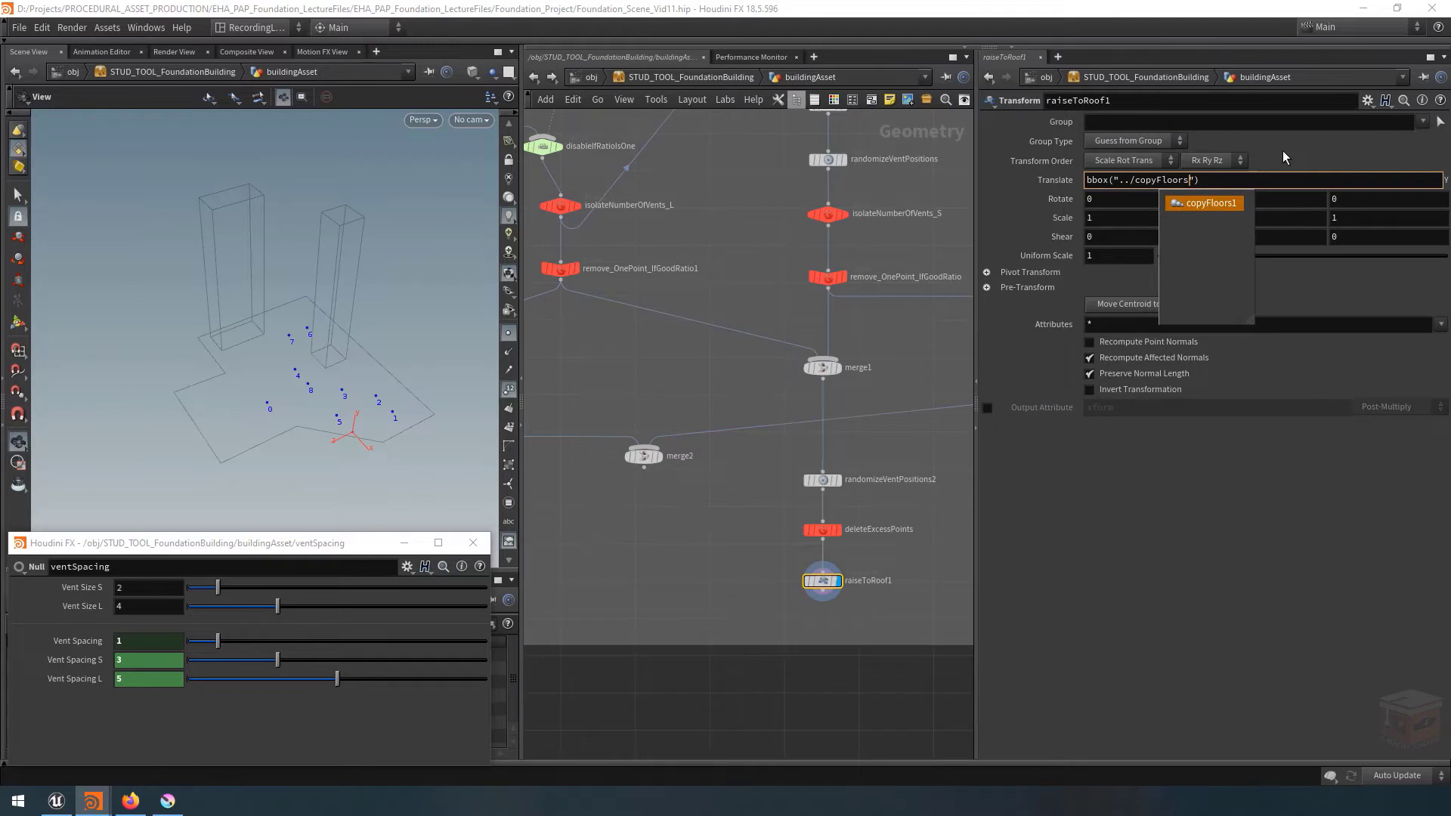
pyautogui.write('1/')
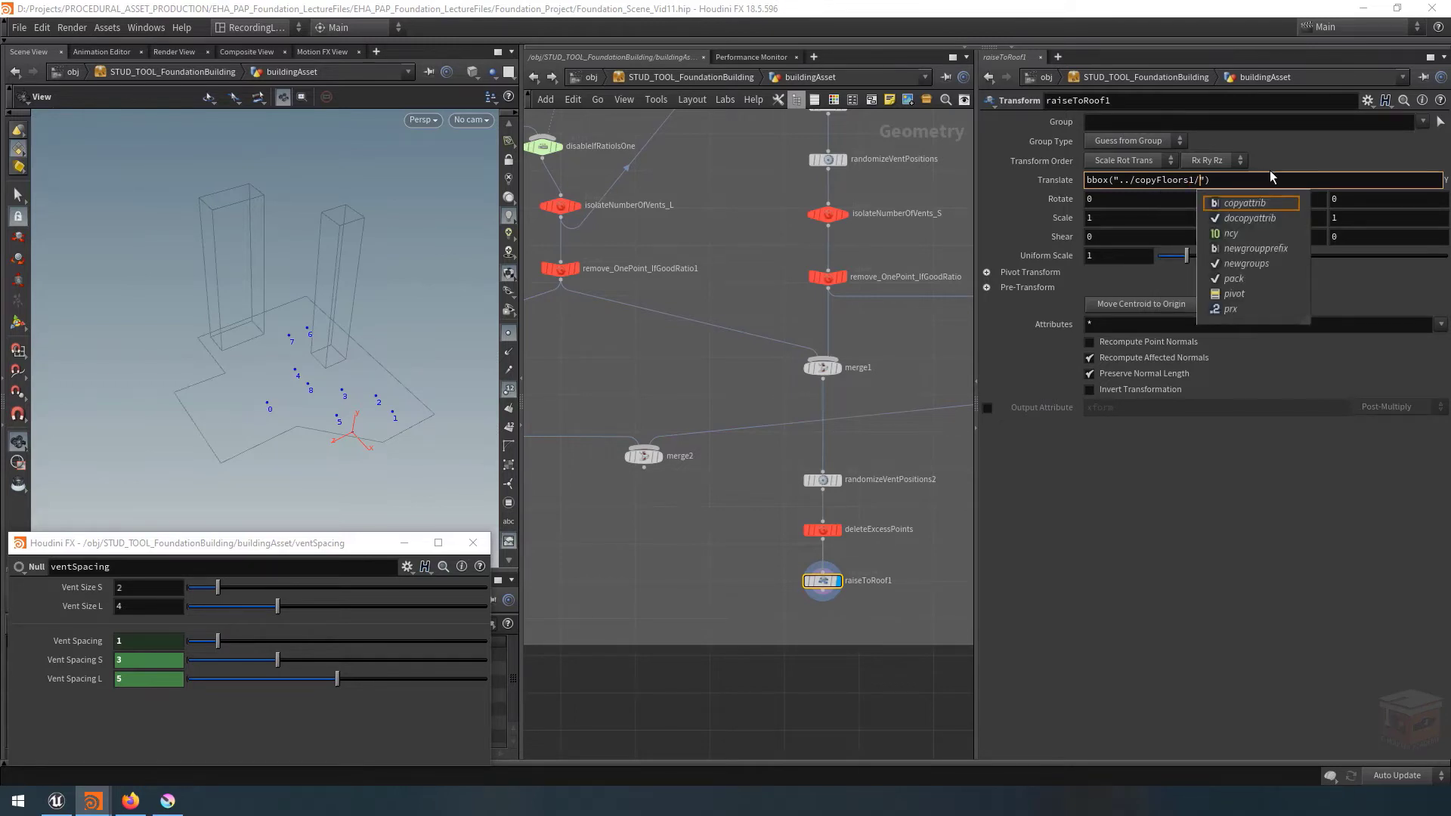
pyautogui.write('",D_YMAX')
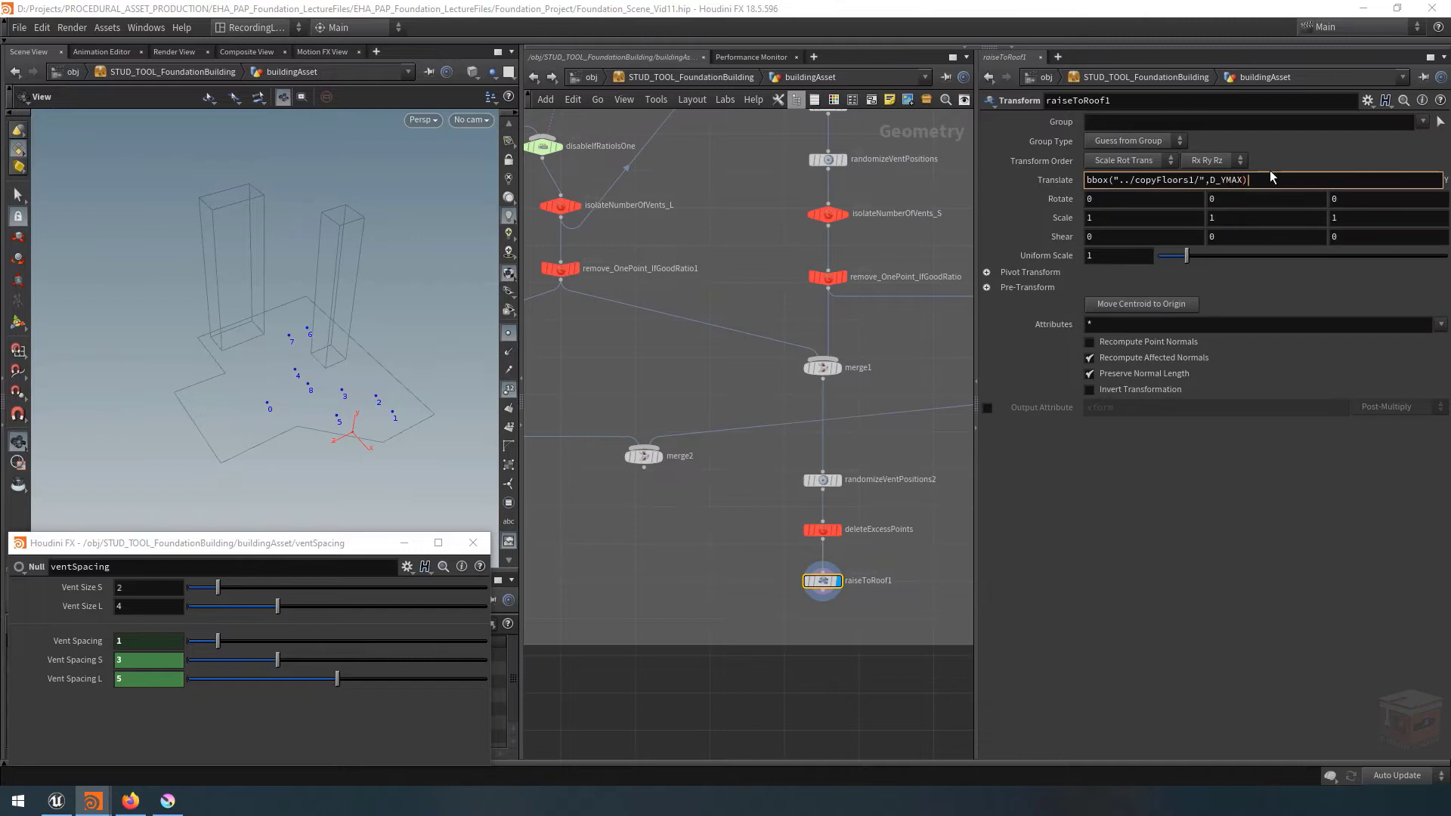
pyautogui.press('Return')
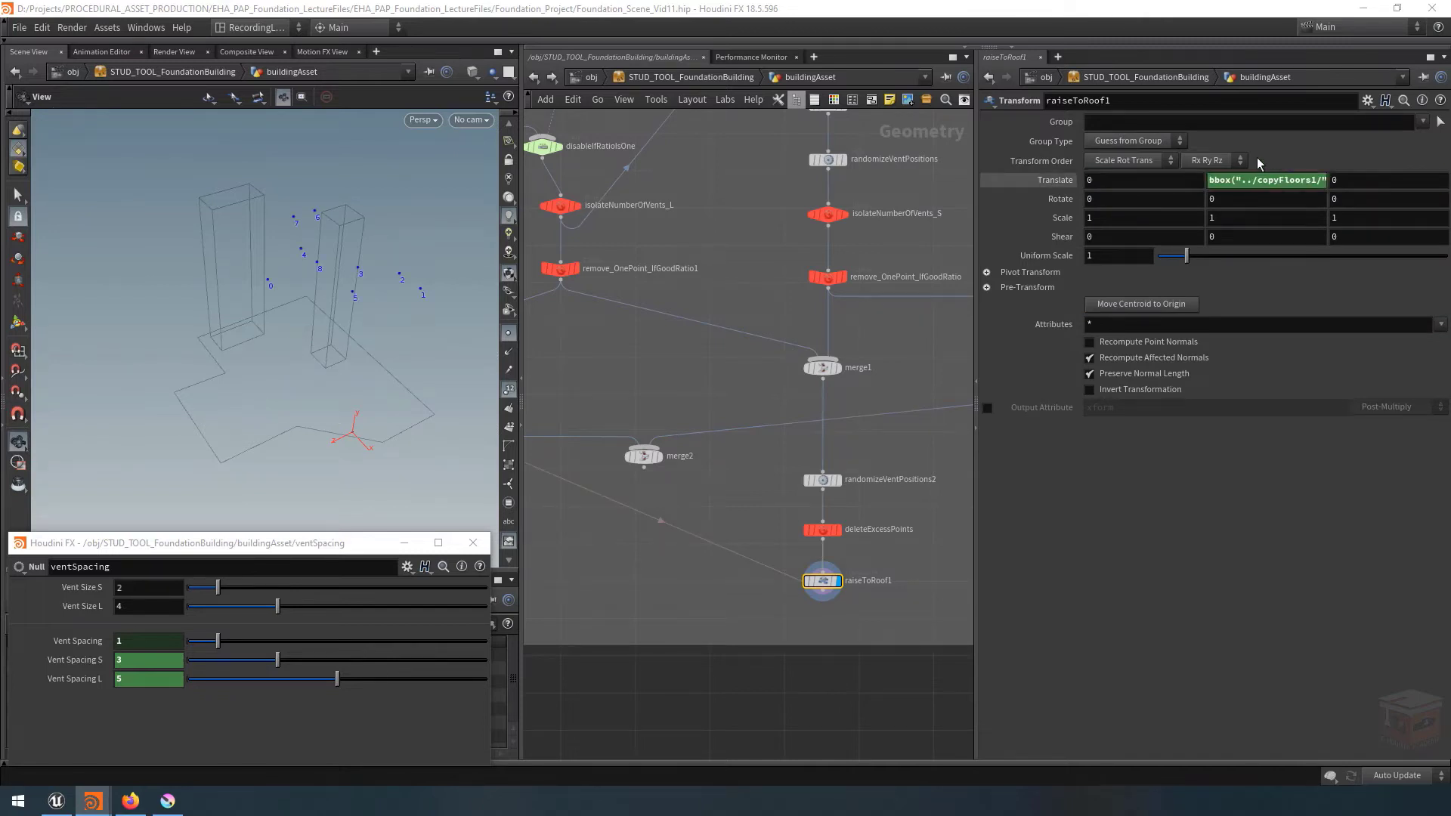
# Show the copyFloors1 node in Create Floors as a template and compare the raised vent points with the floor outlines.
pyautogui.moveTo(352, 336); pyautogui.dragTo(314, 292)
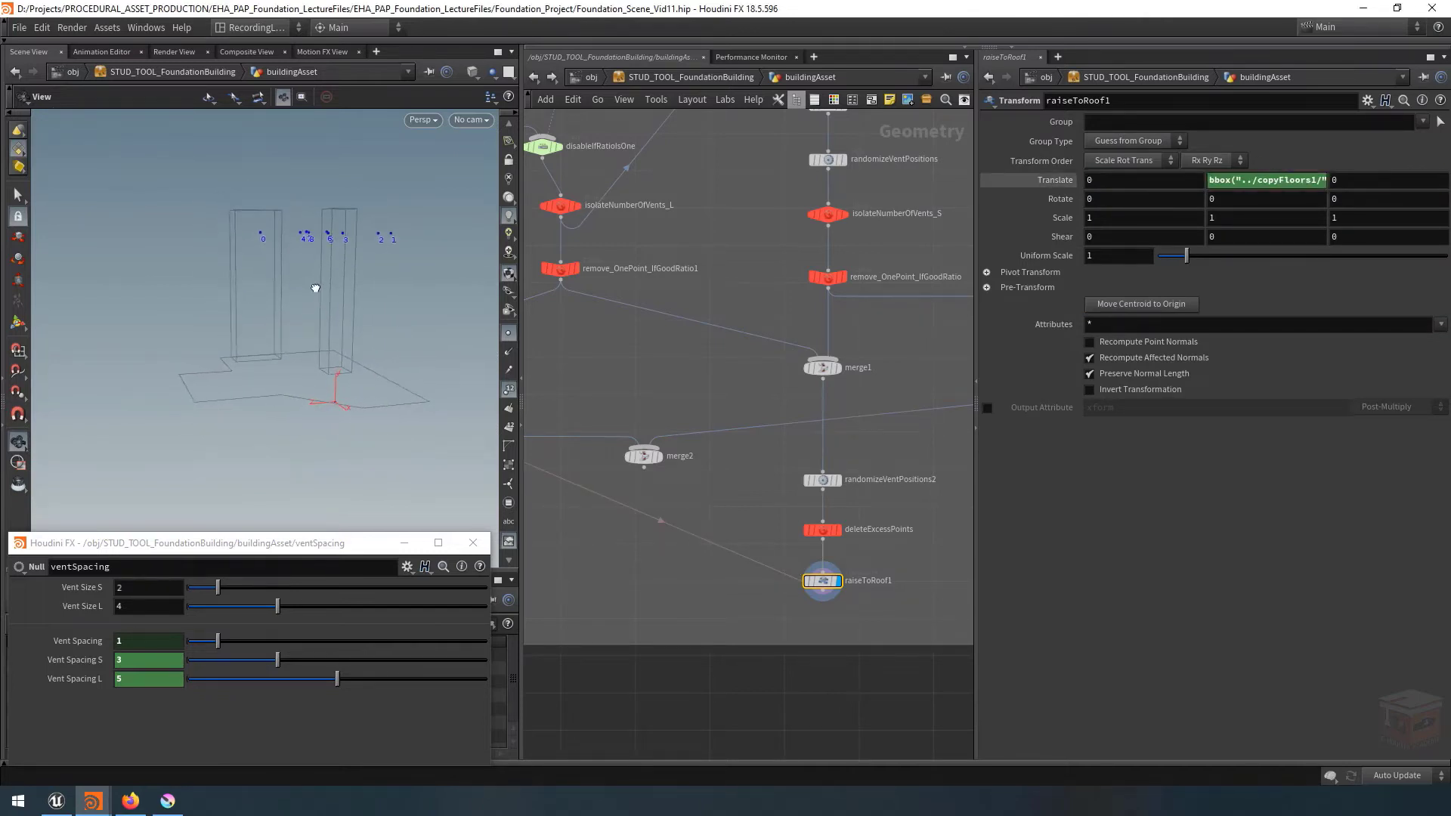
pyautogui.scroll(-10, 680, 596)
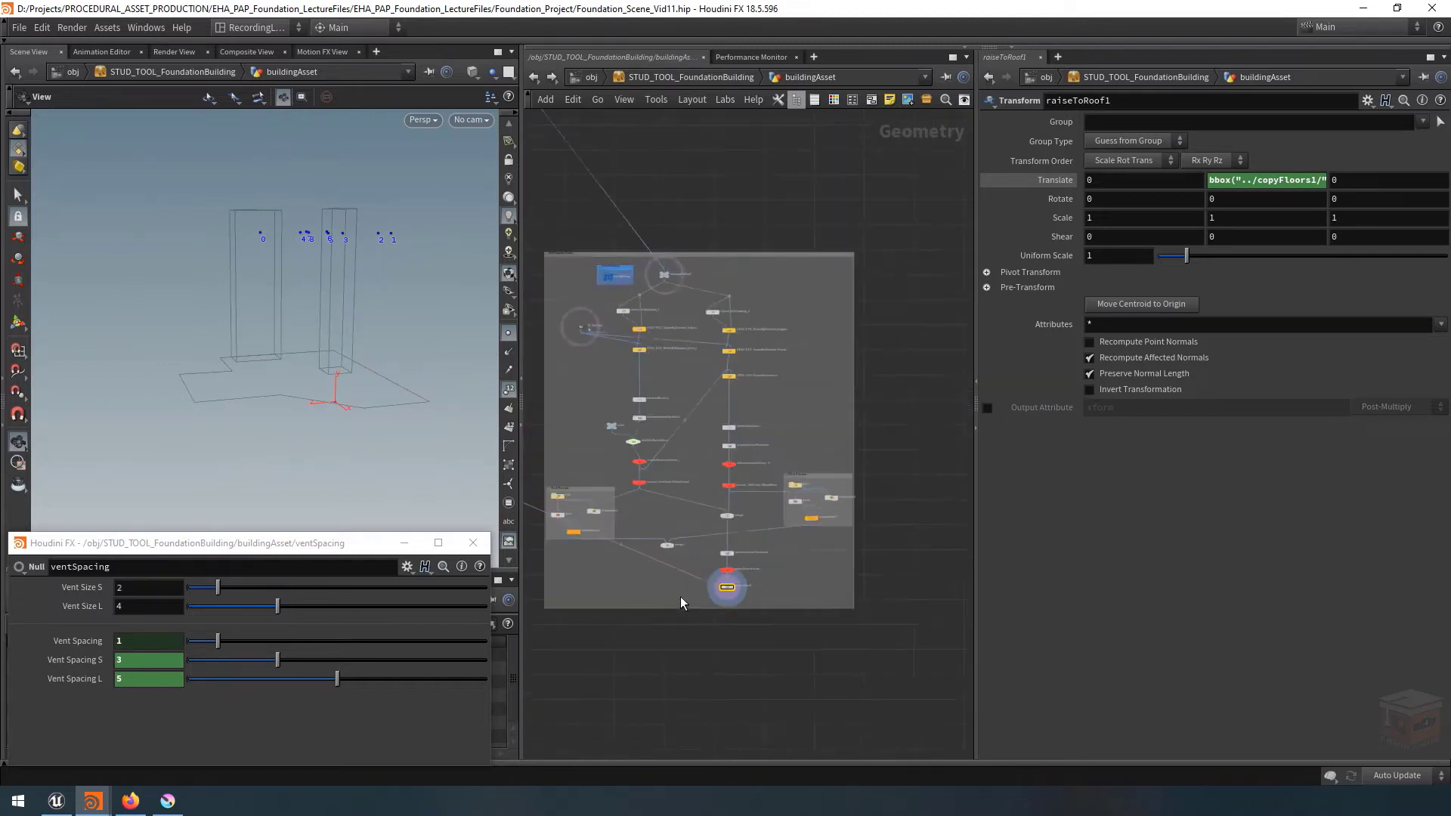
pyautogui.scroll(5, 772, 642)
pyautogui.moveTo(676, 571); pyautogui.dragTo(894, 632, button='middle')
pyautogui.scroll(6, 654, 512)
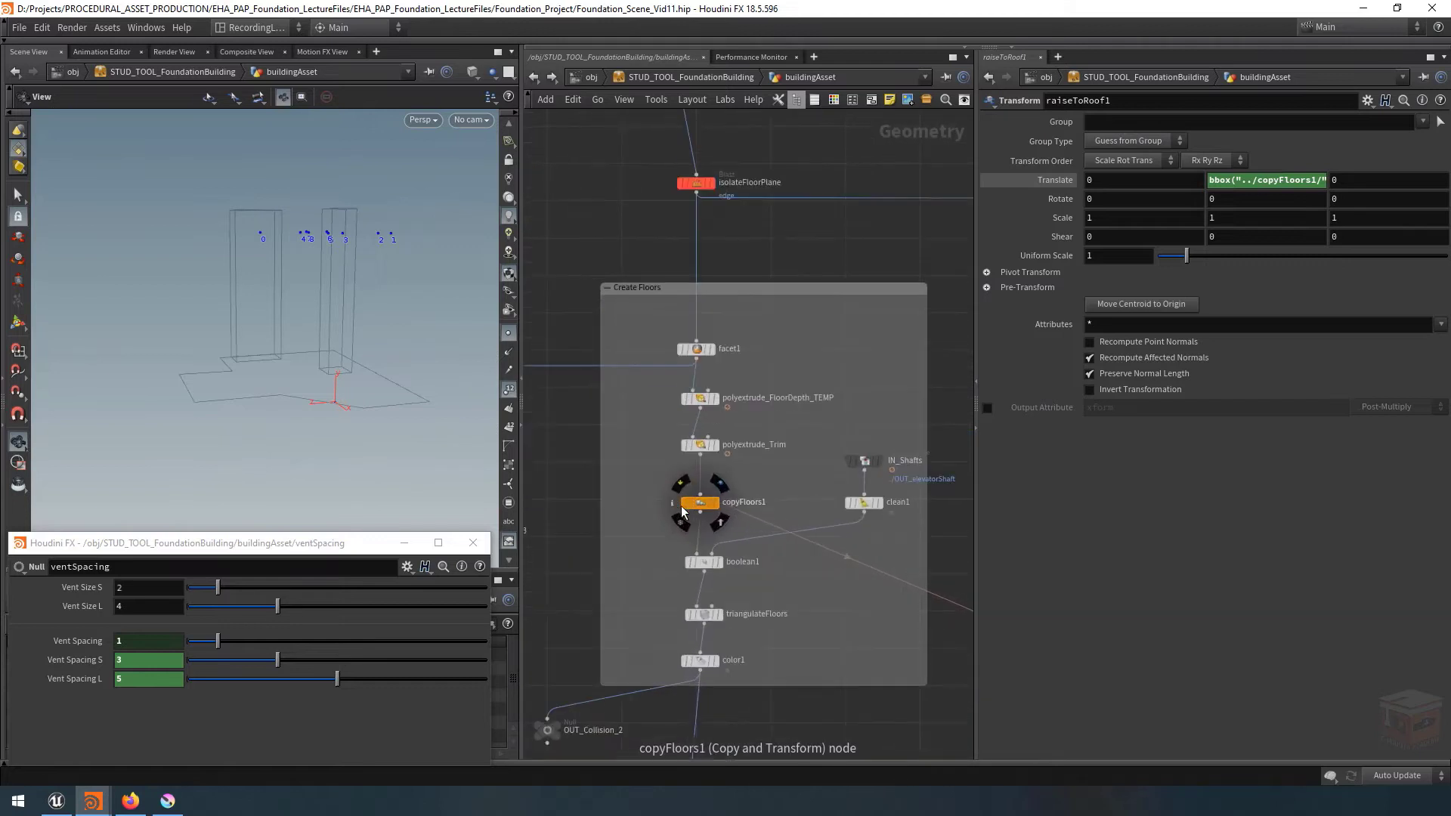
pyautogui.scroll(2, 699, 509)
pyautogui.click(713, 502)
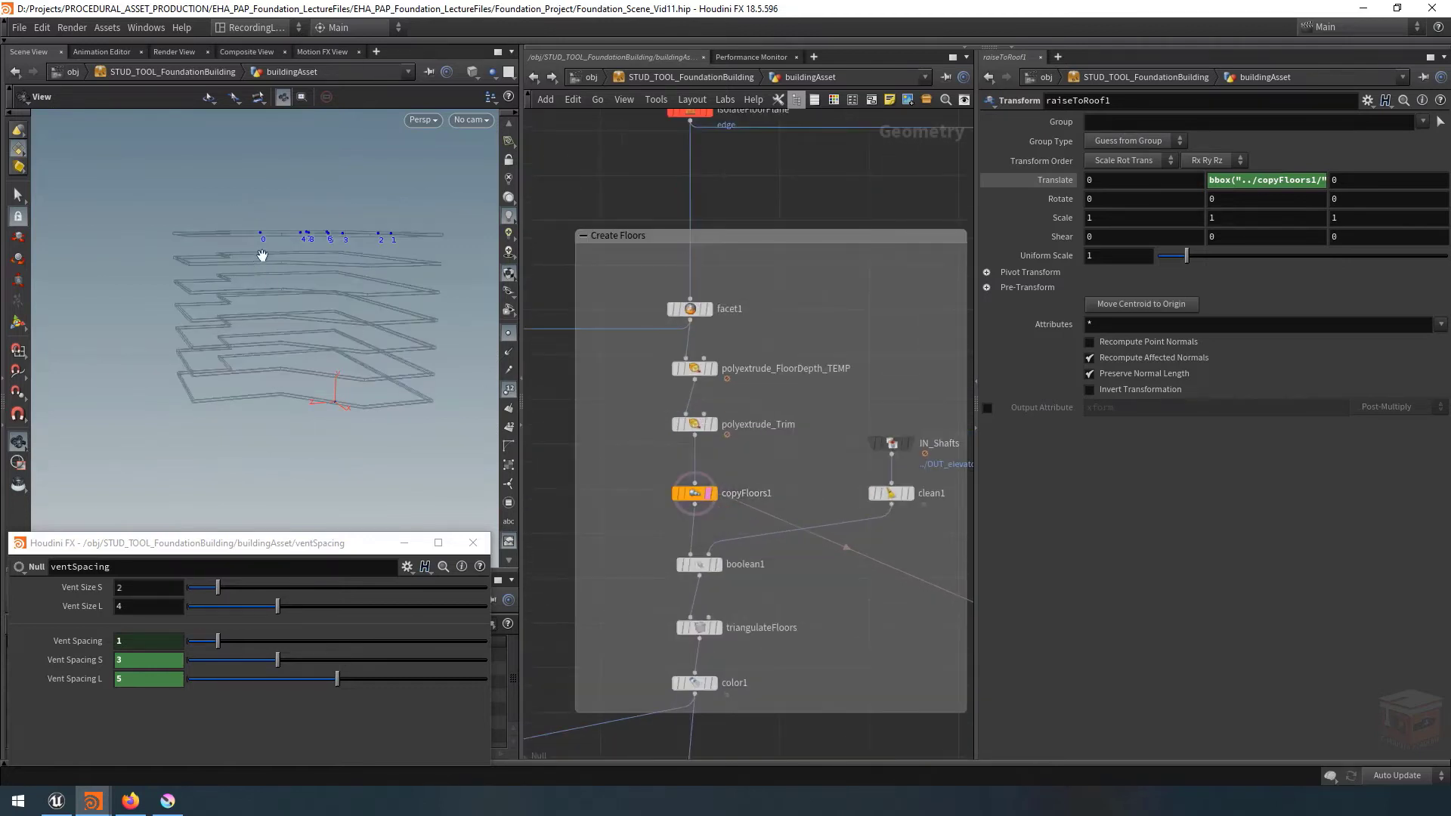
pyautogui.moveTo(307, 217); pyautogui.dragTo(306, 244, button='middle')
pyautogui.moveTo(306, 244); pyautogui.dragTo(341, 290)
# Create an empty network box below the vent nodes' box and enlarge it into a tall rectangle.
pyautogui.scroll(-5, 813, 637)
pyautogui.scroll(-4, 814, 633)
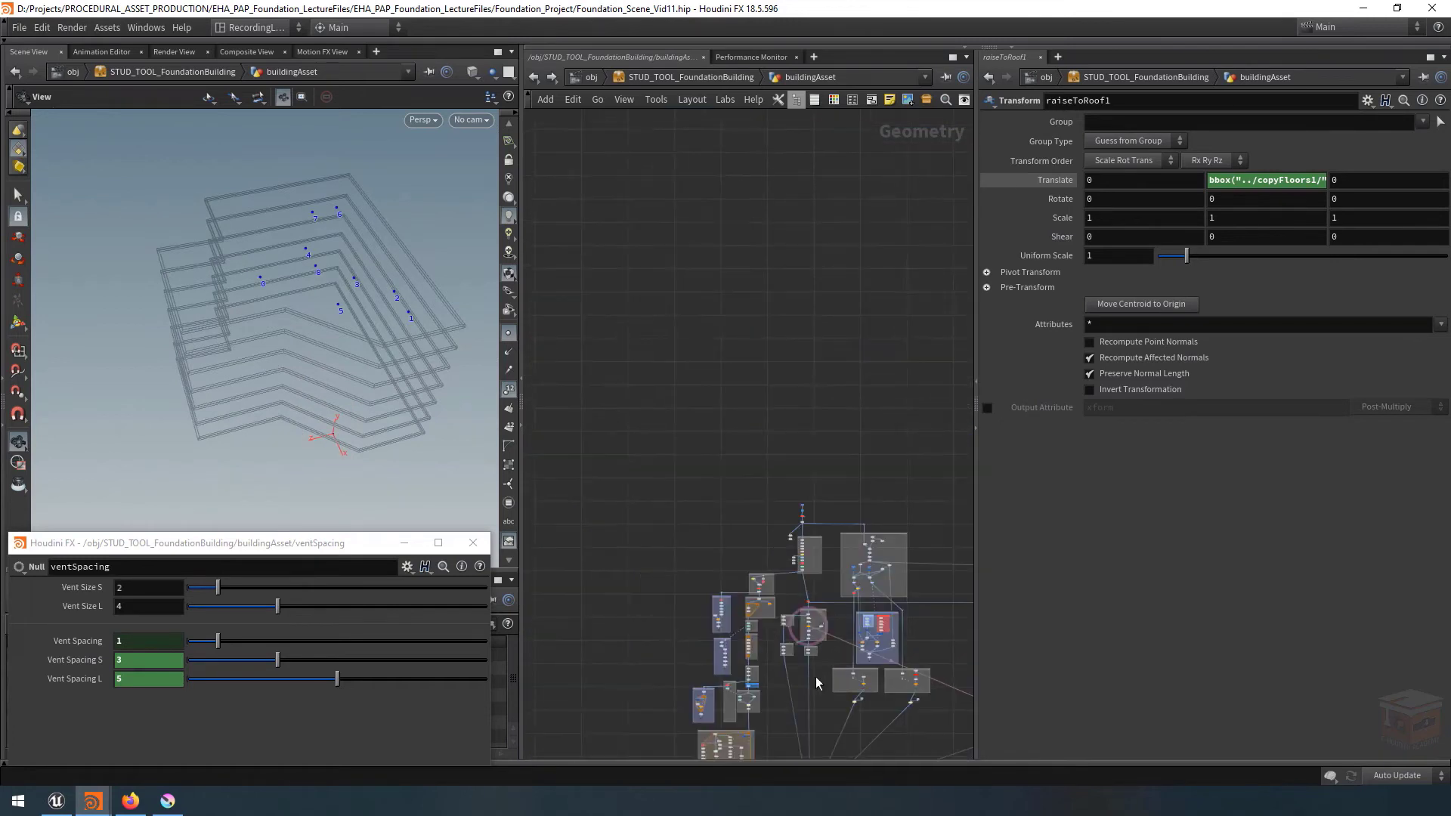
pyautogui.scroll(-2, 726, 586)
pyautogui.scroll(6, 866, 659)
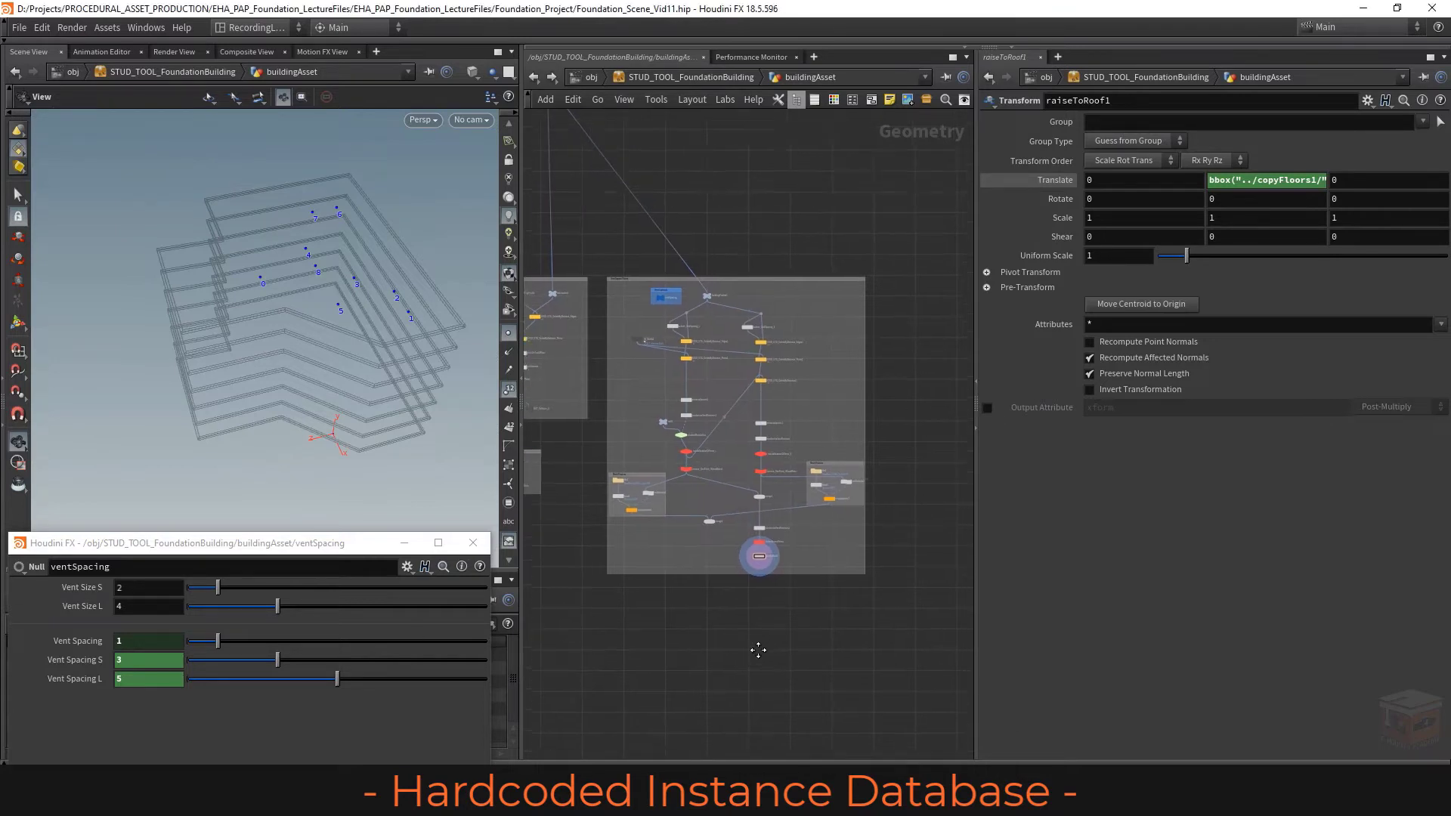
pyautogui.scroll(5, 793, 589)
pyautogui.scroll(2, 802, 559)
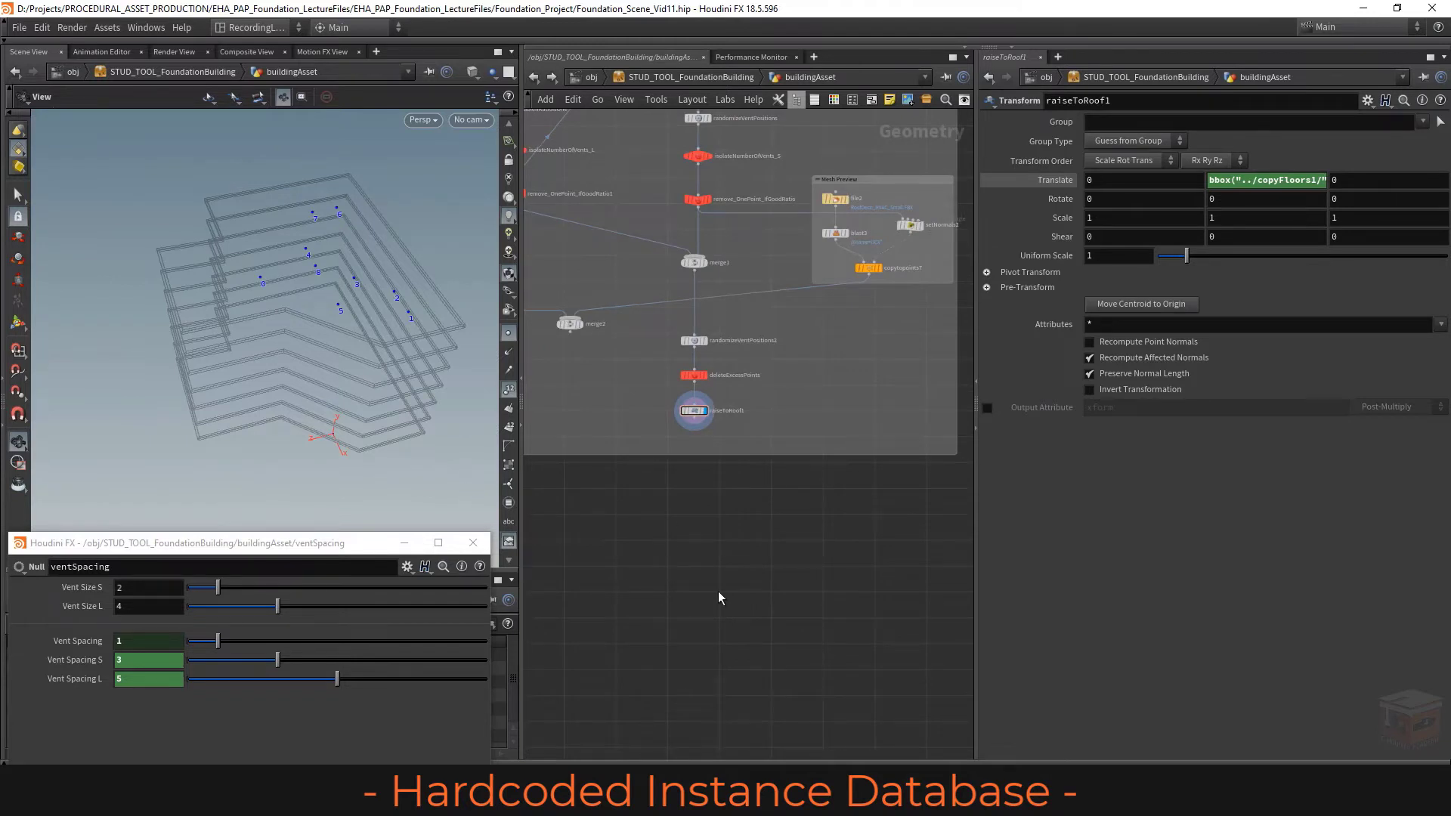
pyautogui.scroll(-1, 733, 579)
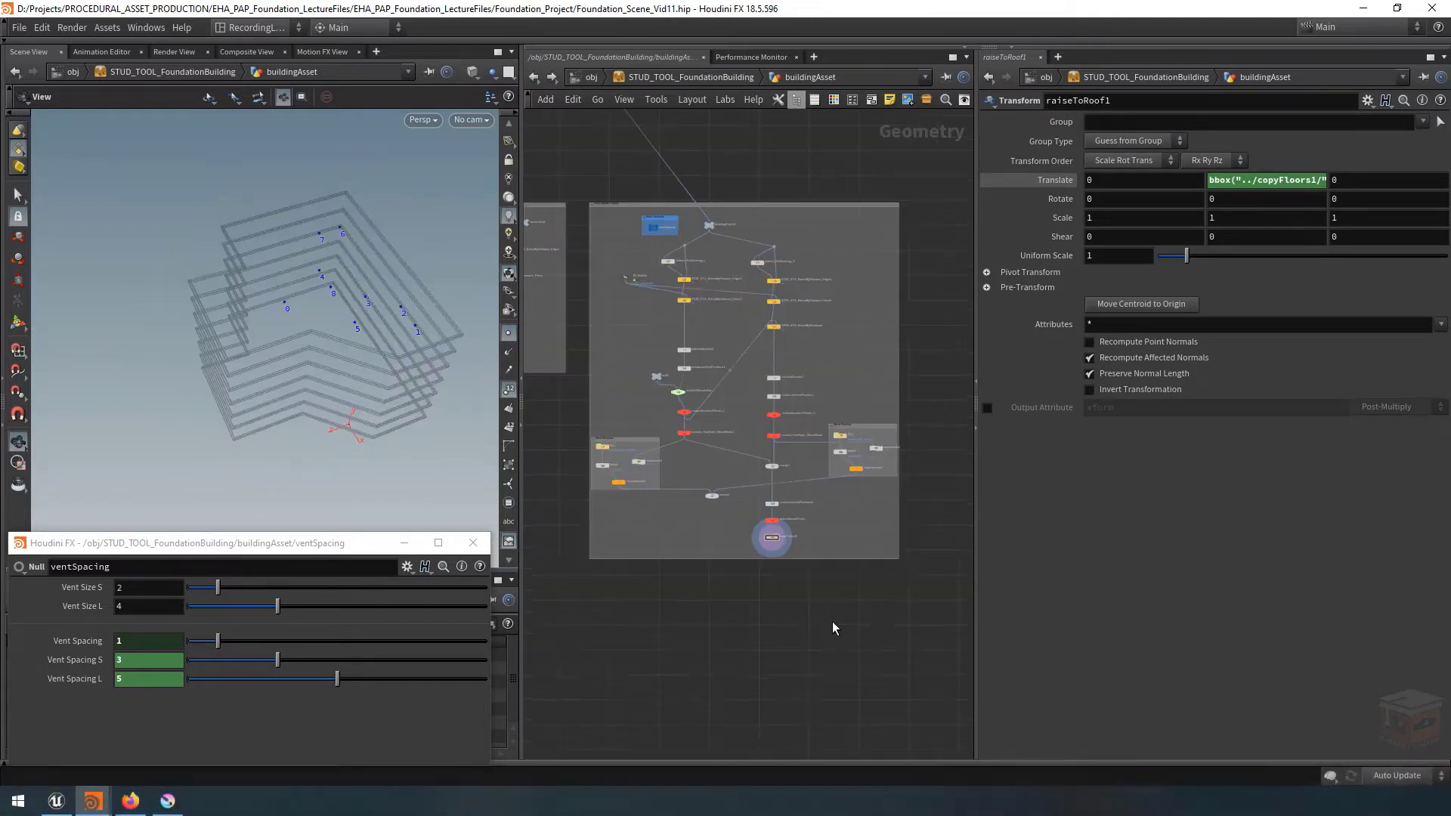
pyautogui.moveTo(827, 633); pyautogui.dragTo(787, 491, button='middle')
pyautogui.scroll(3, 798, 541)
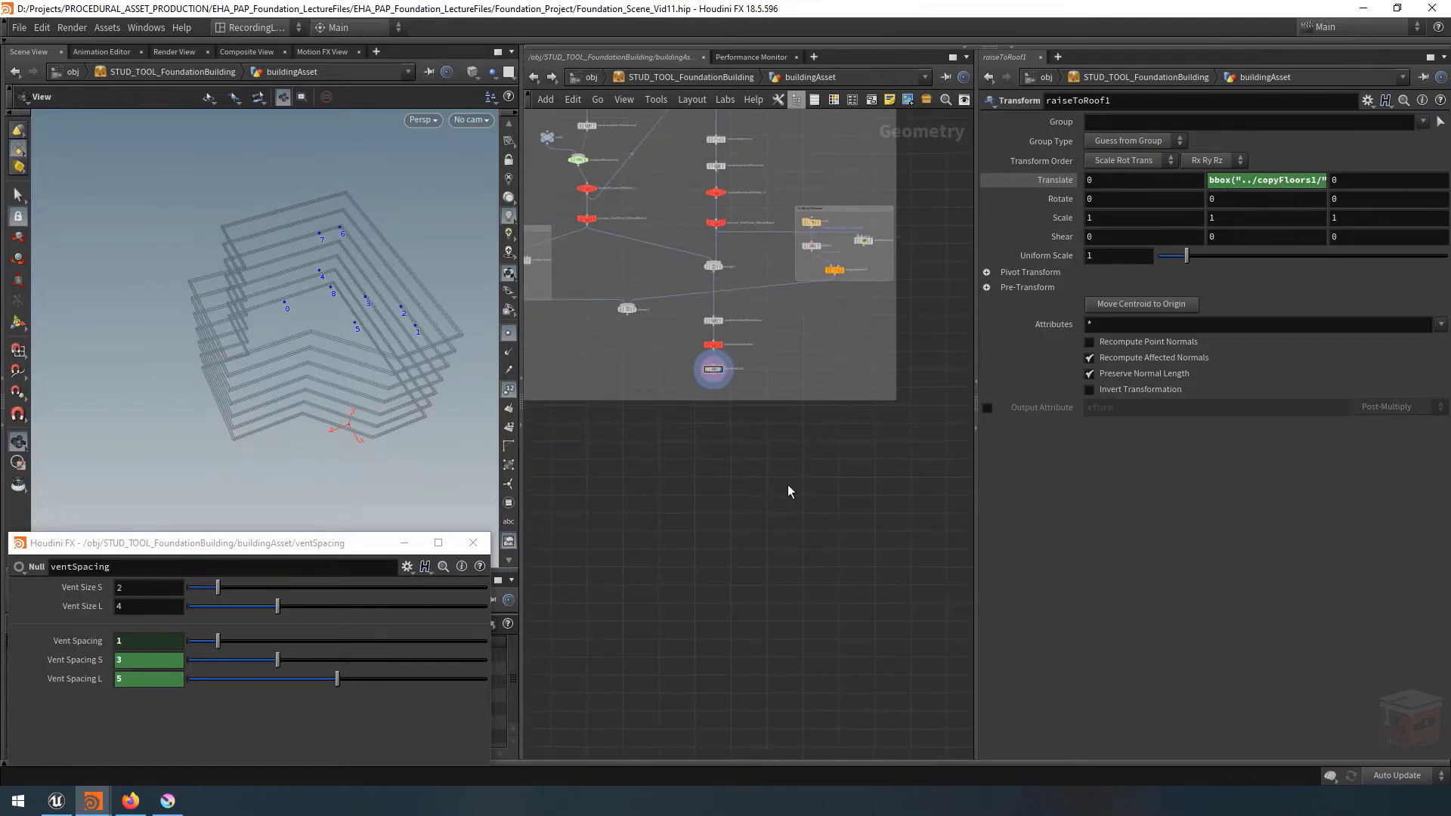
pyautogui.click(873, 108)
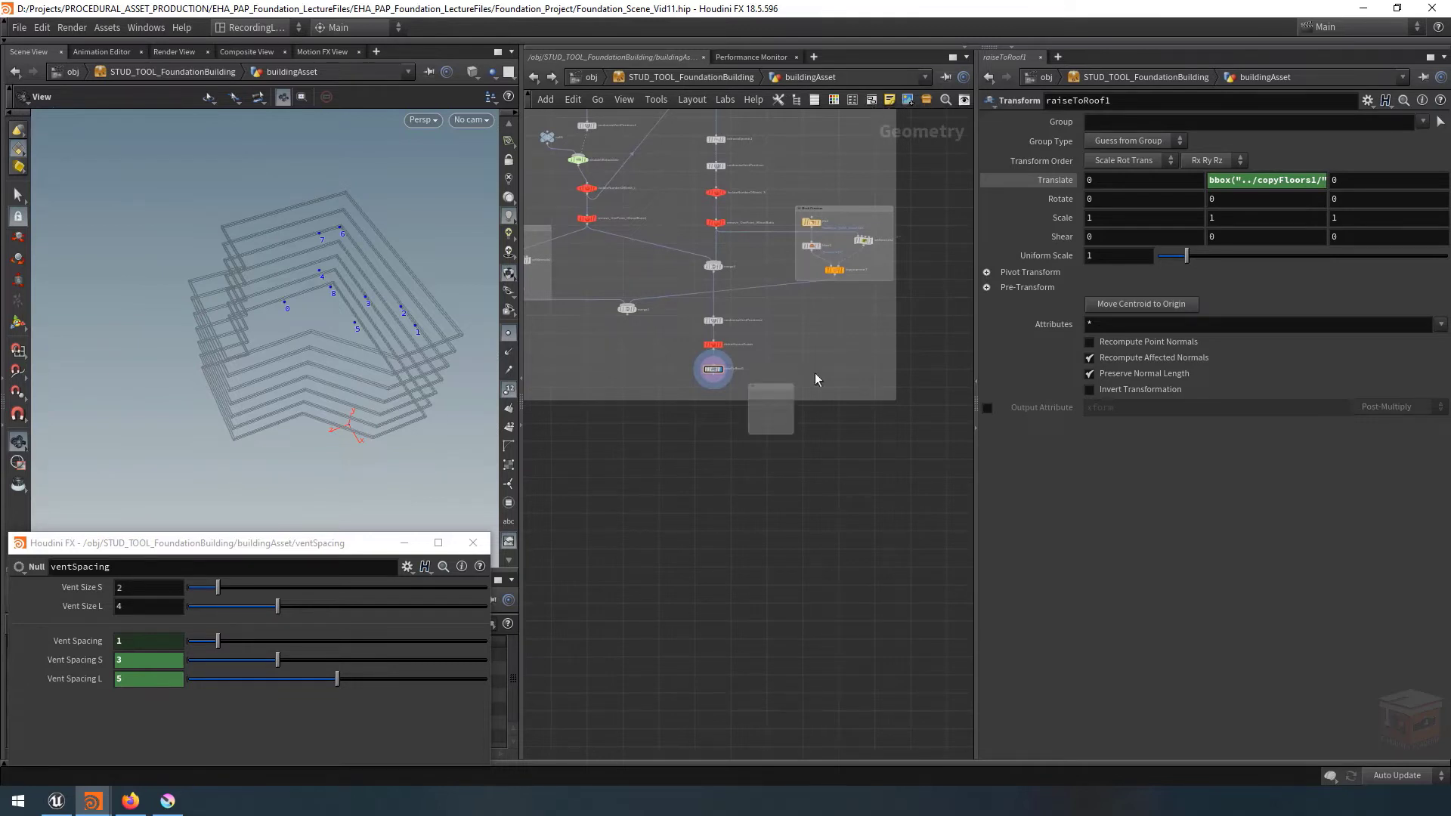
pyautogui.click(725, 452)
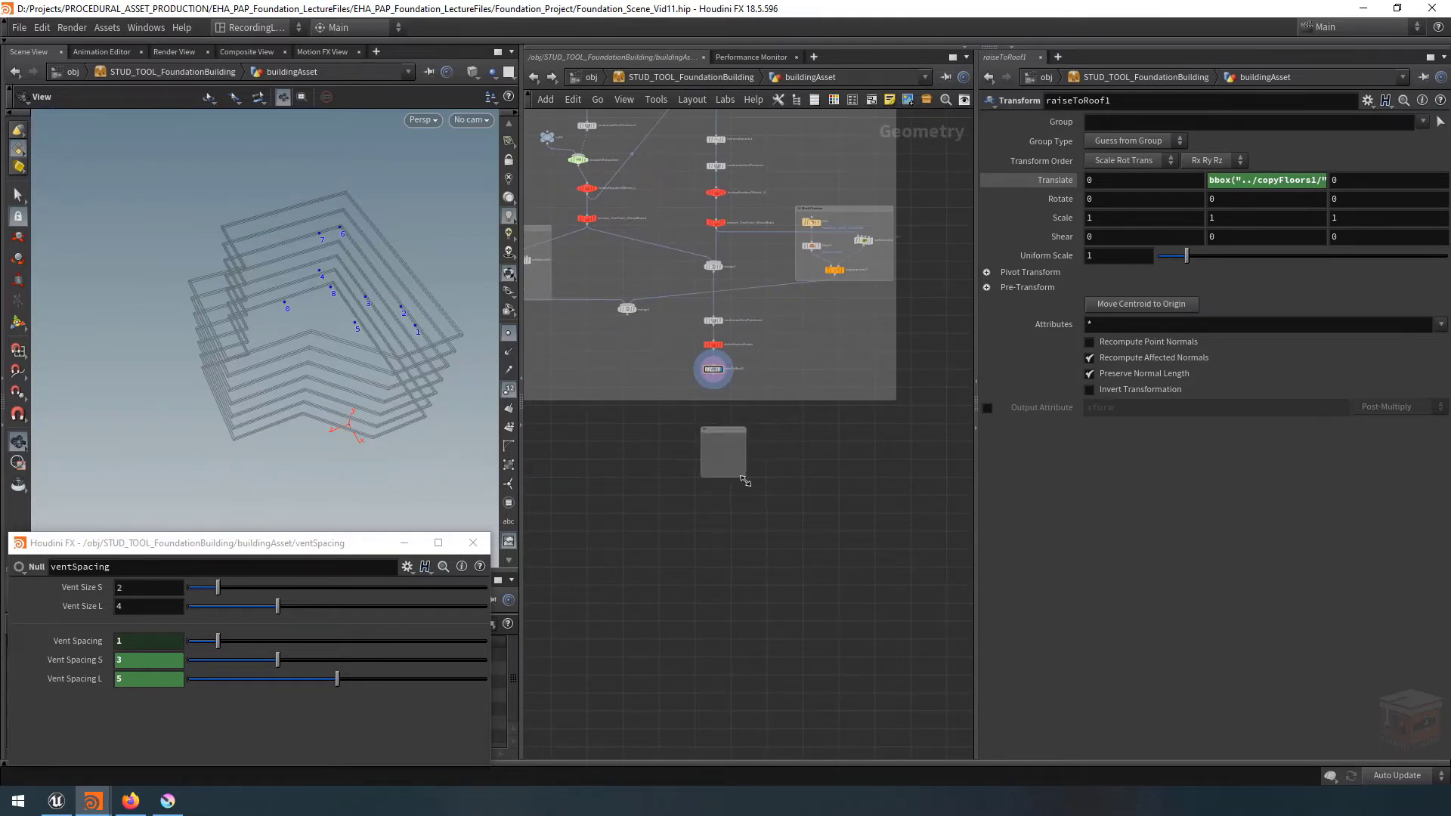
pyautogui.moveTo(746, 478); pyautogui.dragTo(890, 689)
pyautogui.scroll(8, 727, 461)
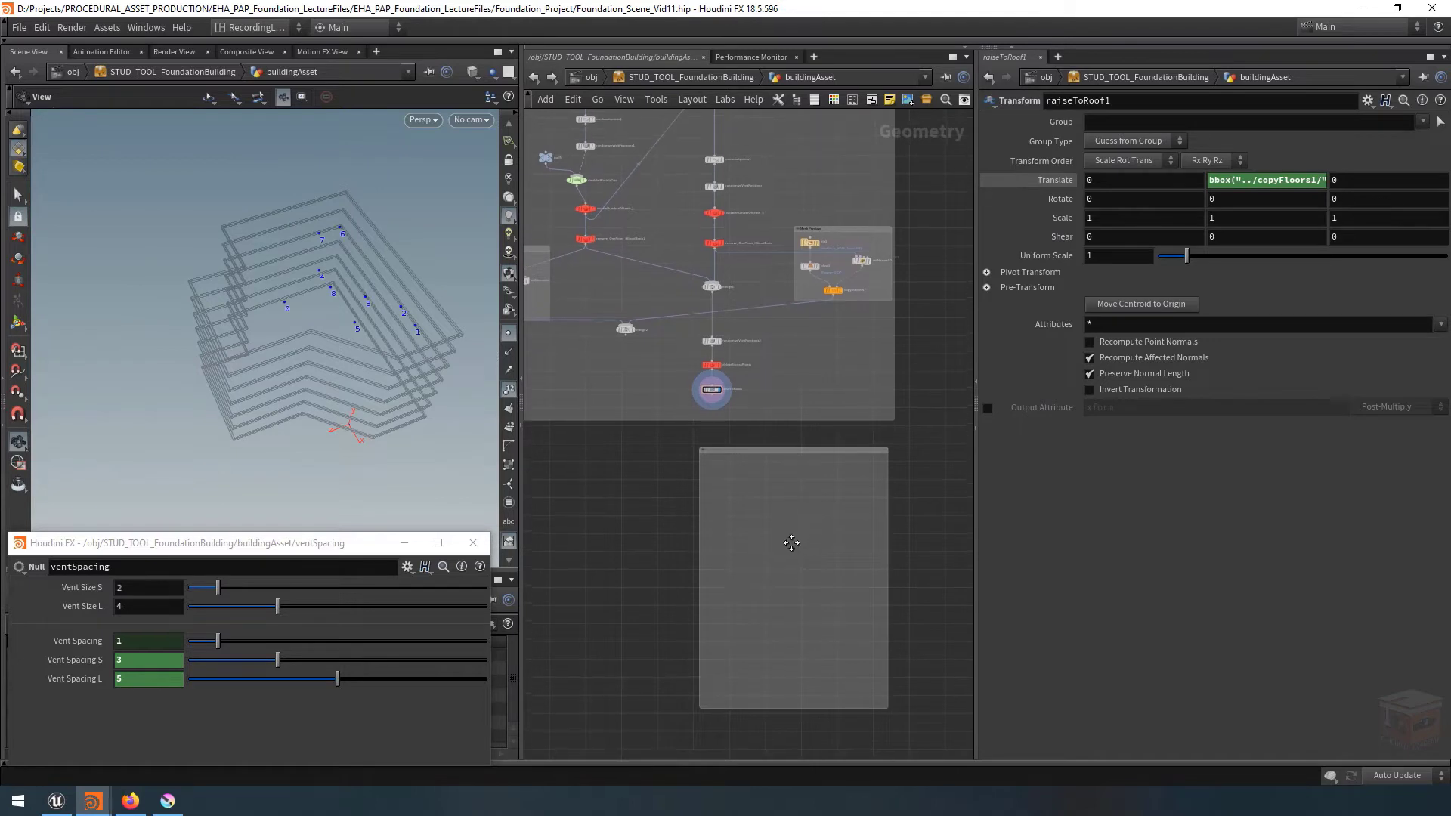
# Title the empty network box "Assign Objects From Database" and widen it slightly.
pyautogui.doubleClick(728, 430)
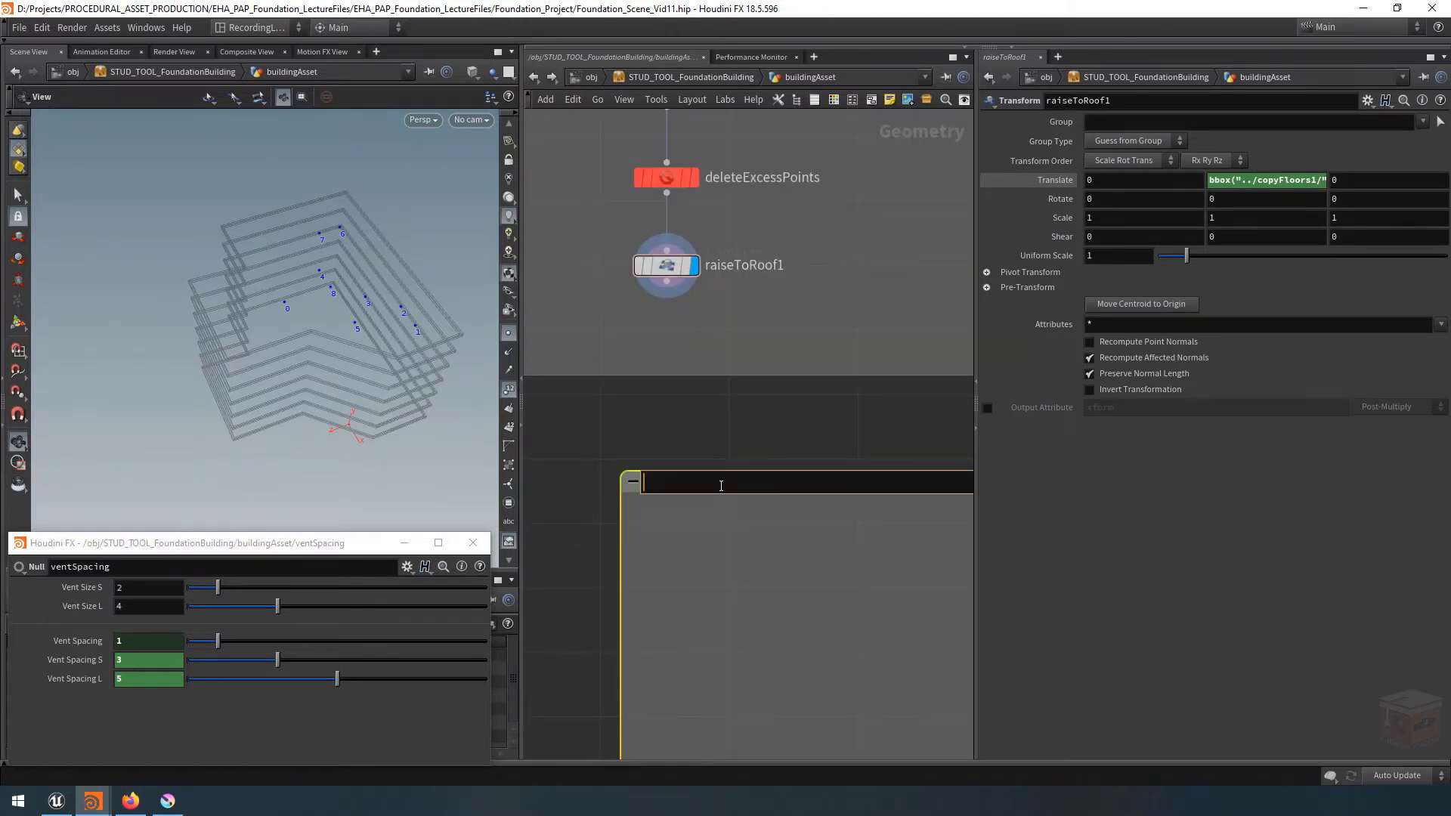
pyautogui.write('Assign Objects From Database')
pyautogui.press('Return')
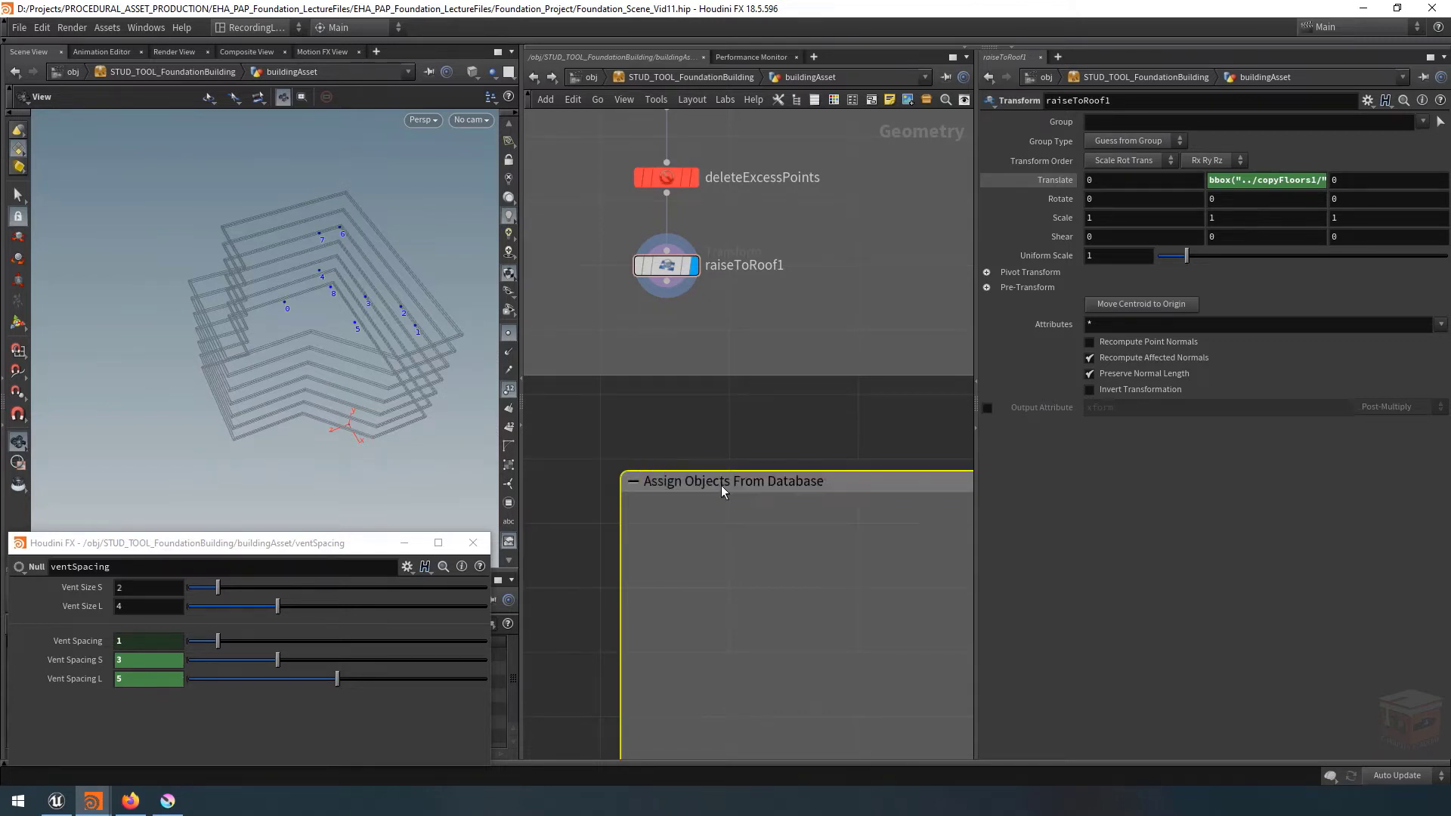
pyautogui.scroll(-5, 779, 571)
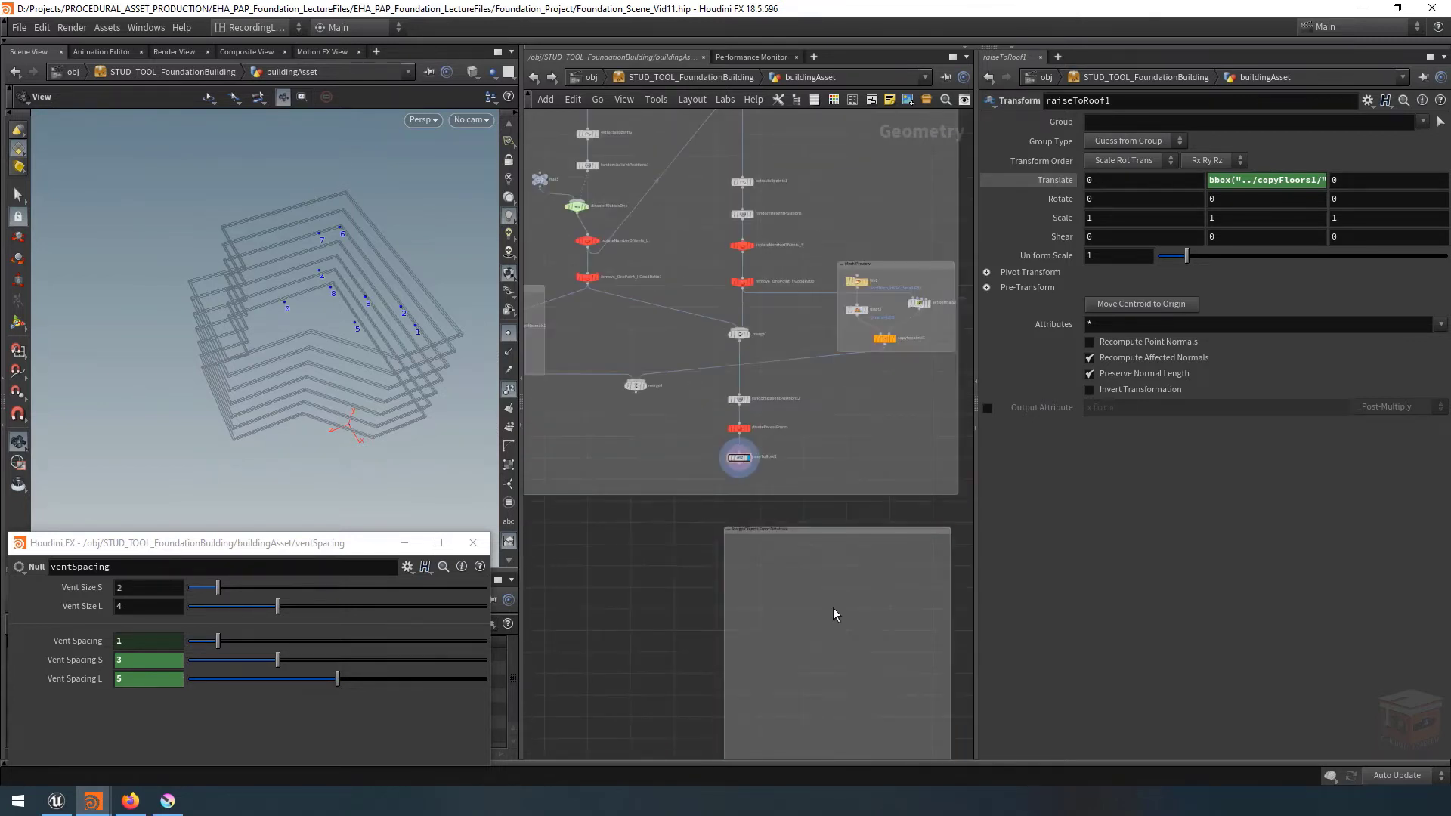
pyautogui.moveTo(828, 606); pyautogui.dragTo(813, 548, button='middle')
pyautogui.moveTo(718, 555); pyautogui.dragTo(703, 554)
pyautogui.moveTo(912, 539); pyautogui.dragTo(918, 540)
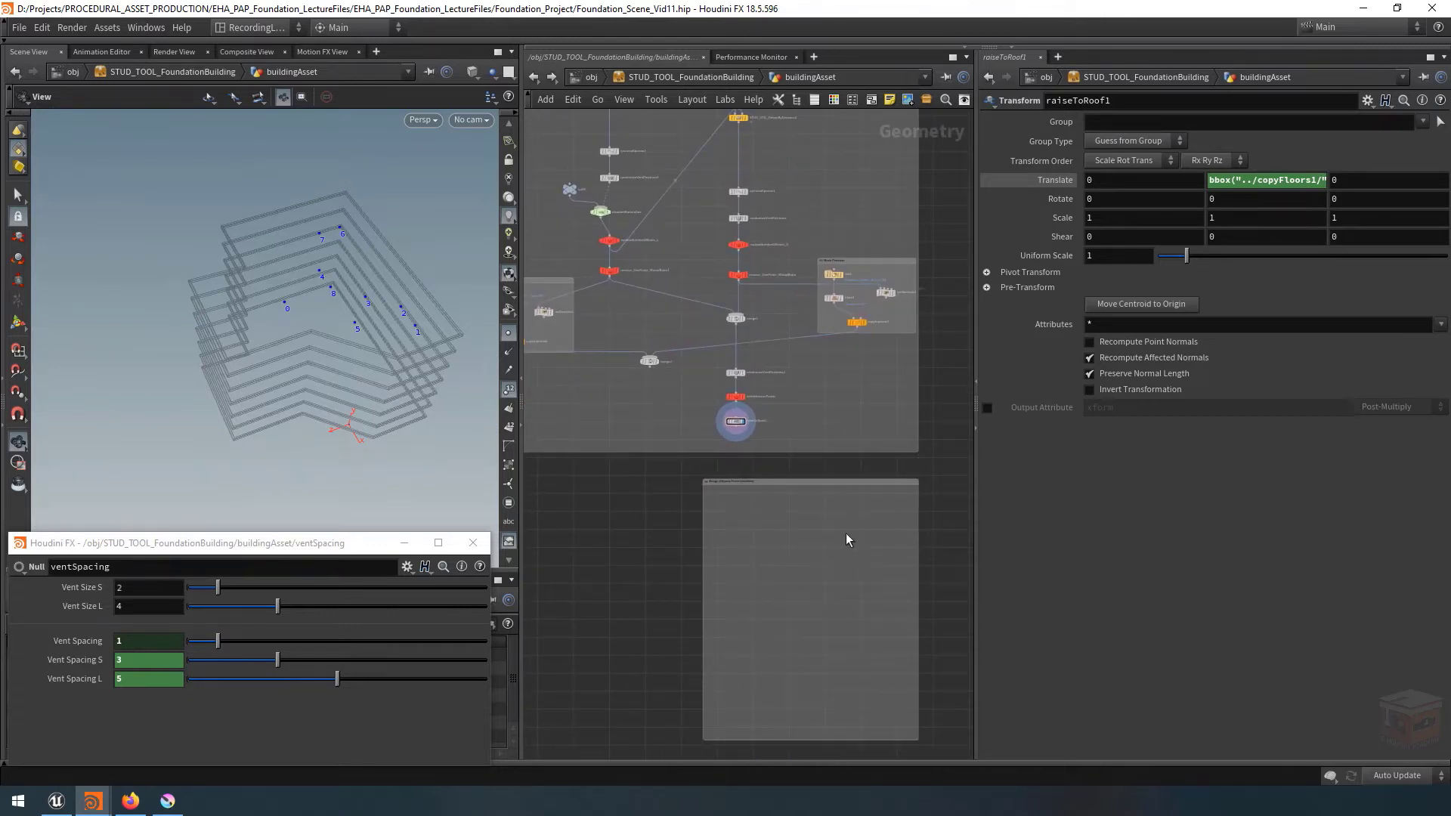
# Place an Add node in the Assign Objects From Database box and enable its Point 0 at 0, 0, 0.
pyautogui.moveTo(842, 566); pyautogui.dragTo(827, 549, button='middle')
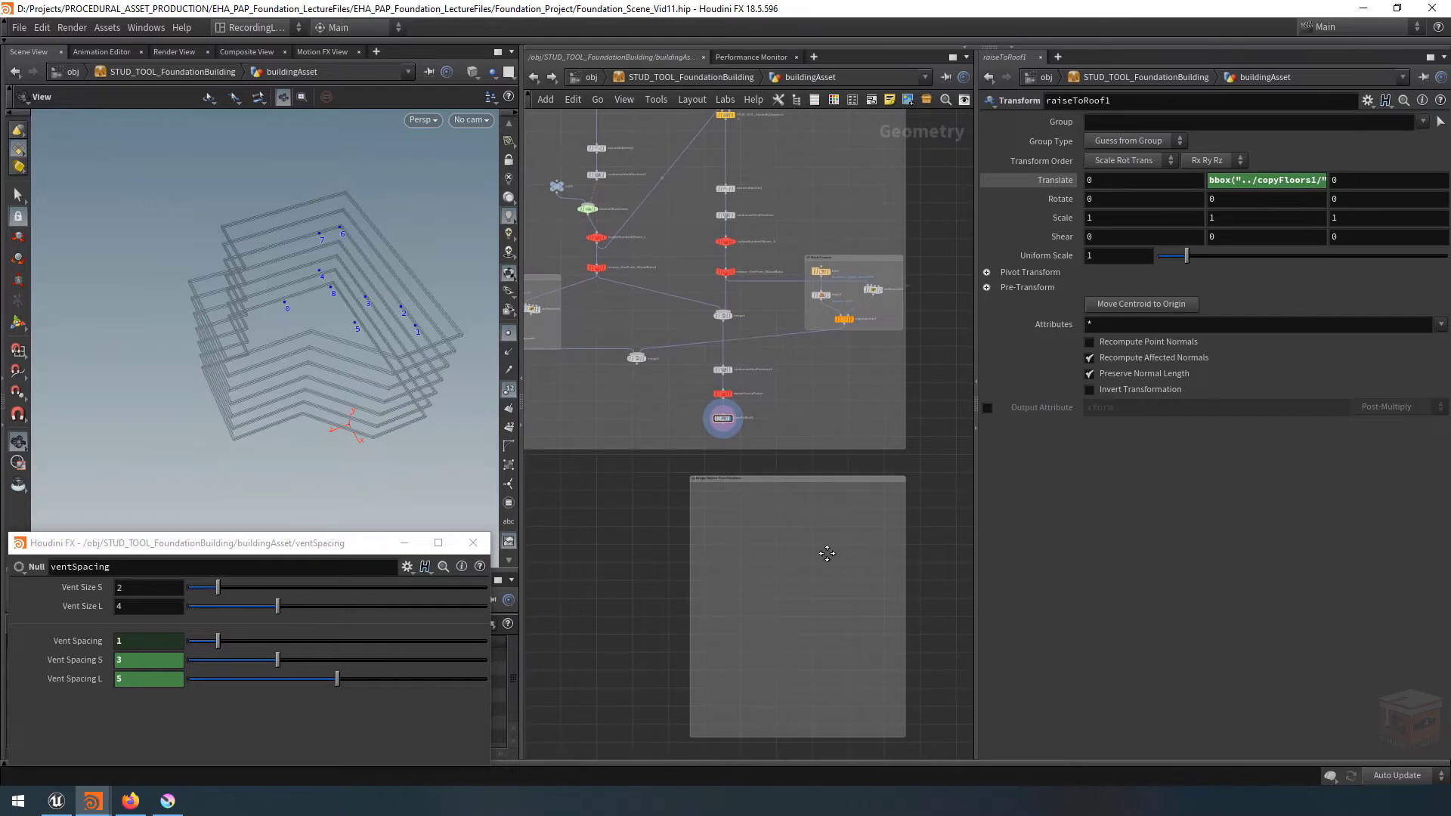
pyautogui.moveTo(822, 559); pyautogui.dragTo(821, 548, button='middle')
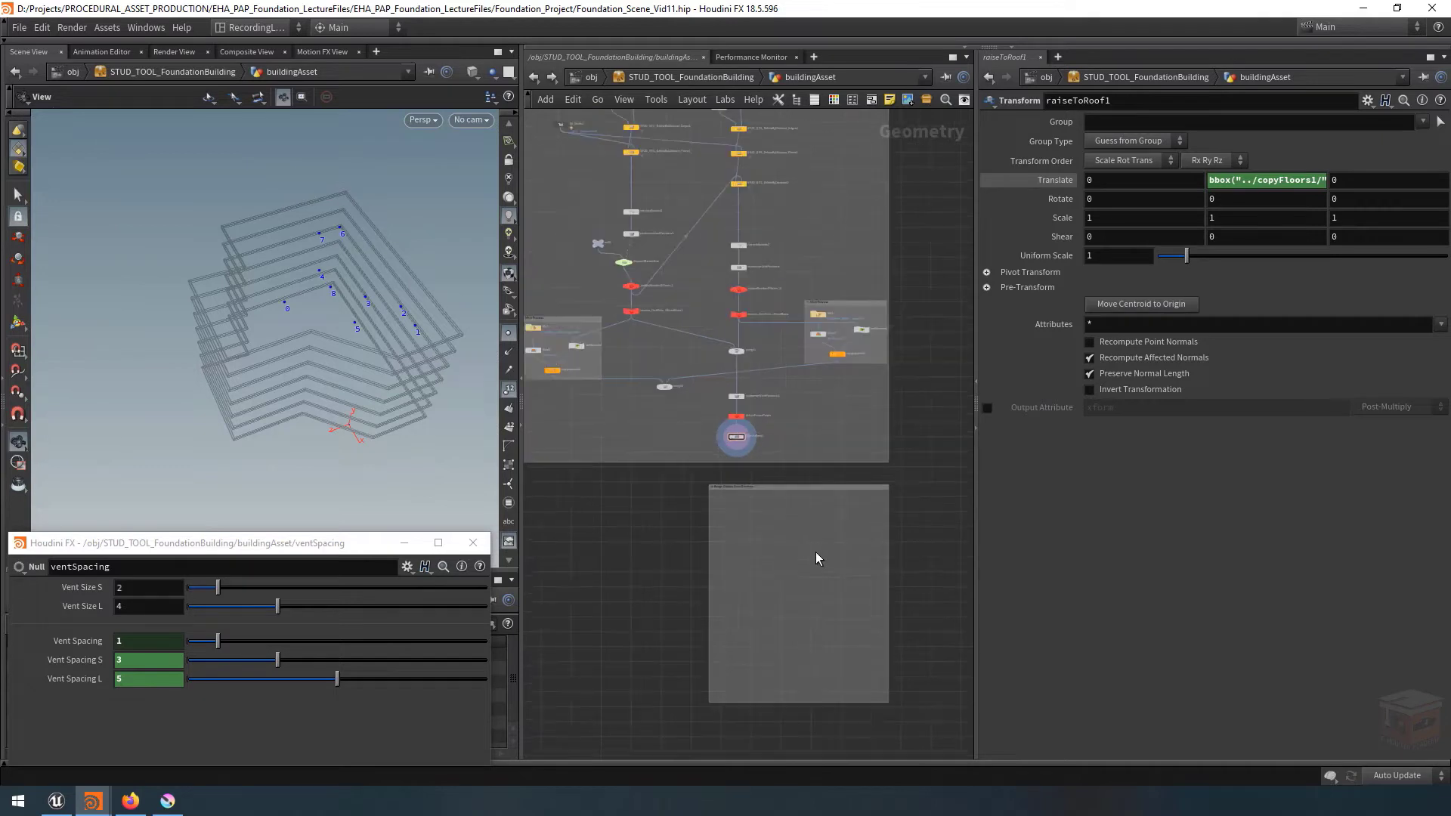
pyautogui.moveTo(816, 553); pyautogui.dragTo(800, 509, button='middle')
pyautogui.scroll(2, 801, 542)
pyautogui.scroll(4, 802, 511)
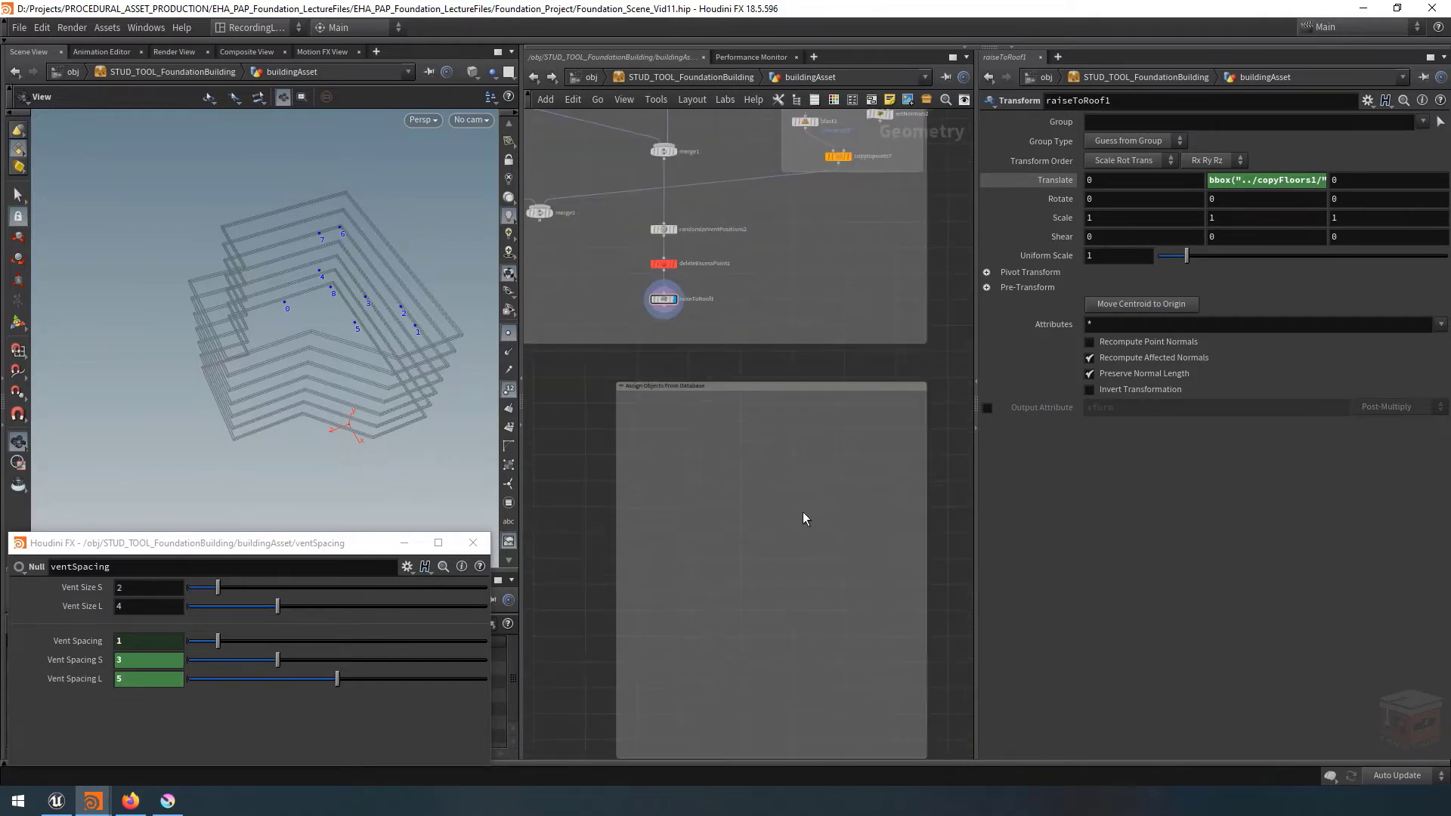
pyautogui.moveTo(792, 429); pyautogui.dragTo(780, 409, button='middle')
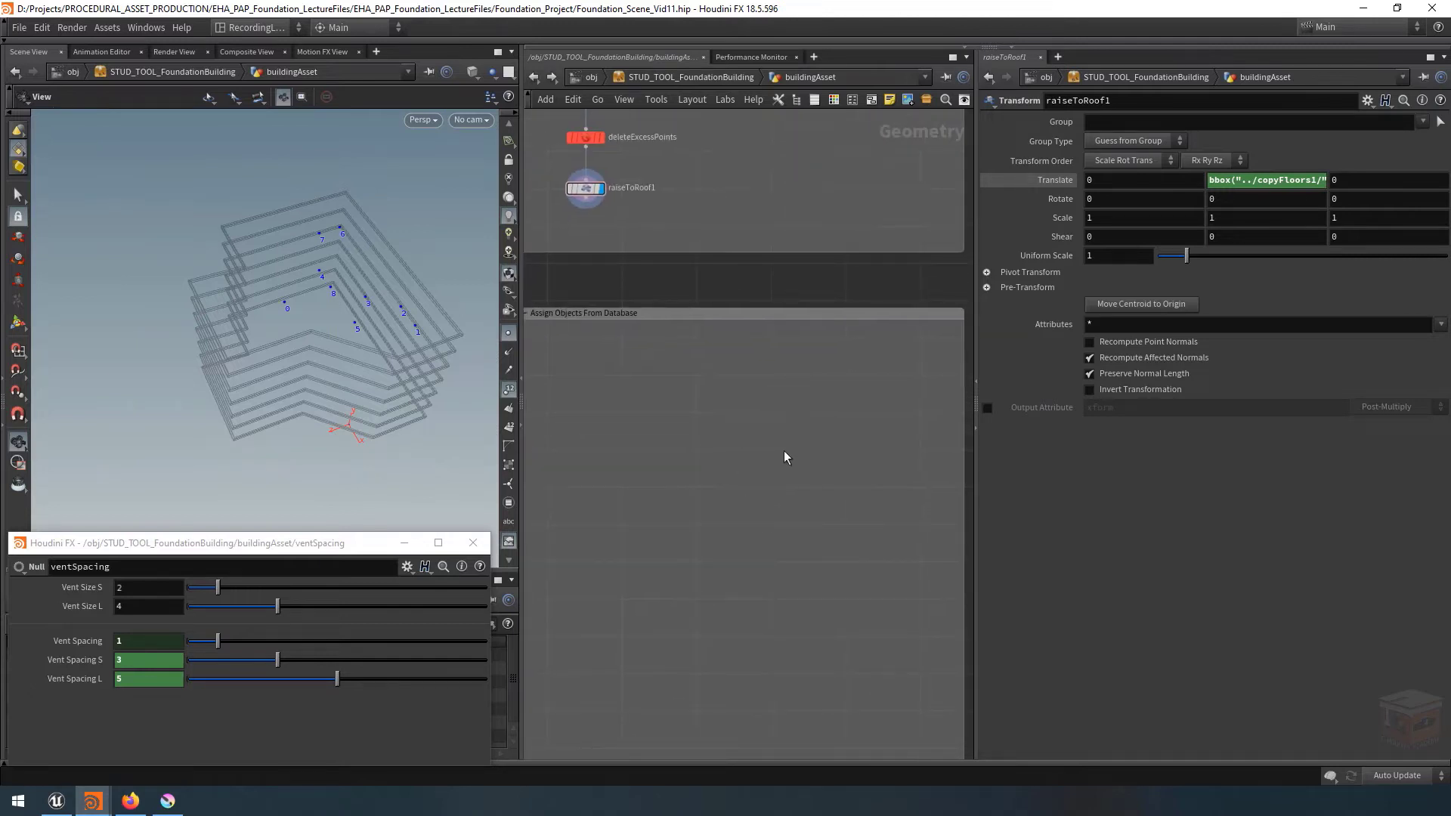
pyautogui.scroll(-3, 767, 495)
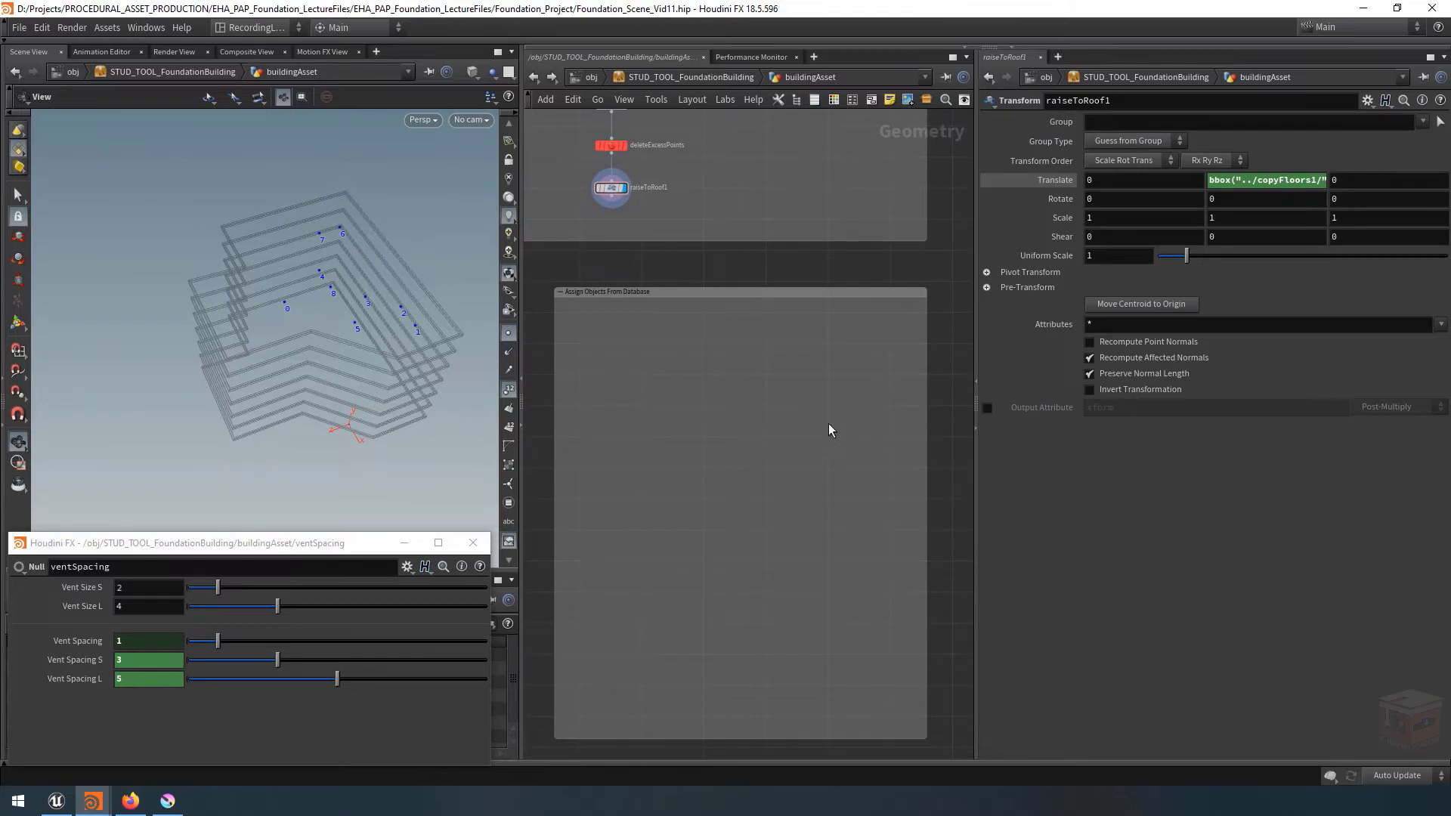
pyautogui.press('Tab')
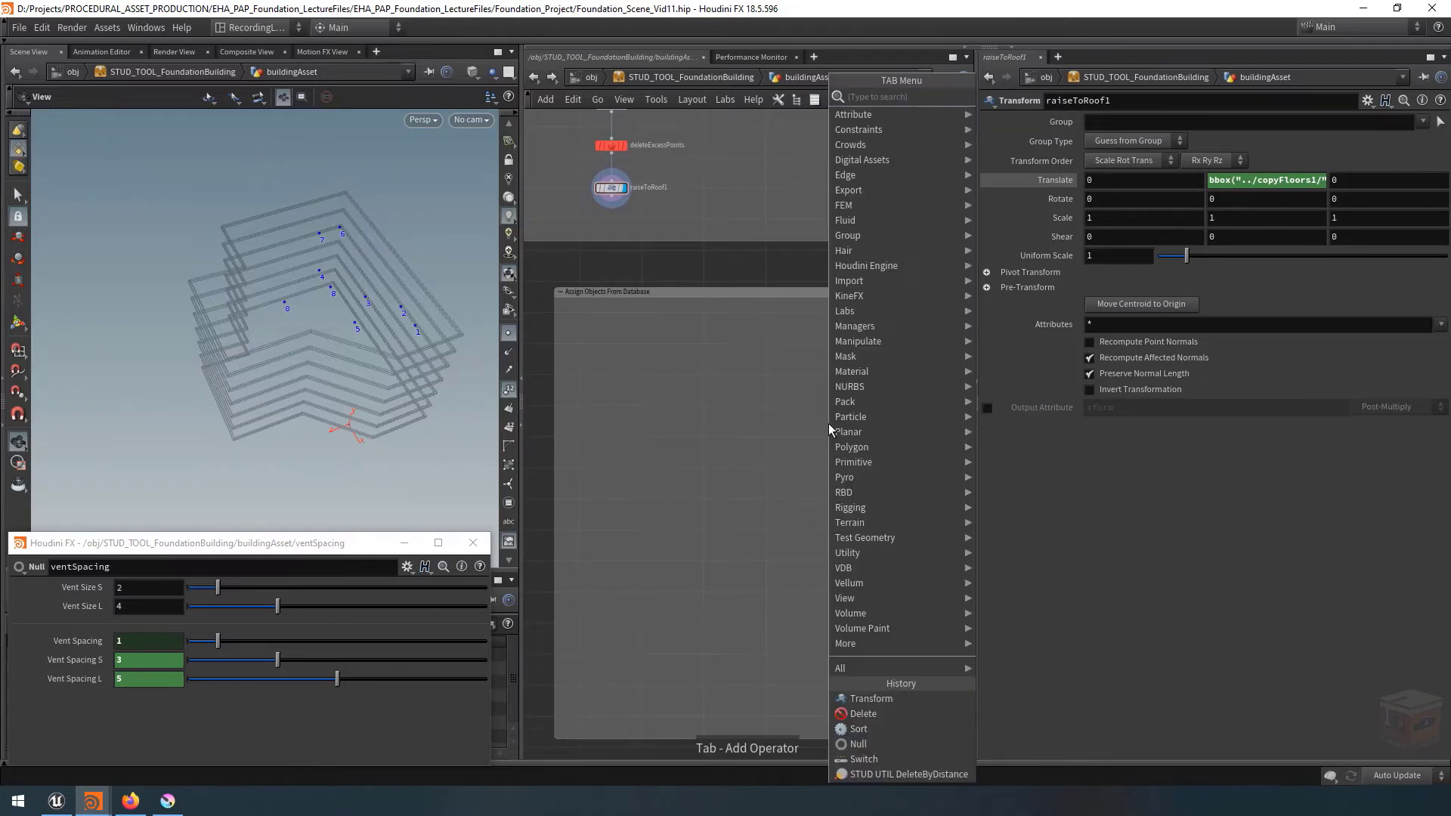
pyautogui.write('add')
pyautogui.press('Return')
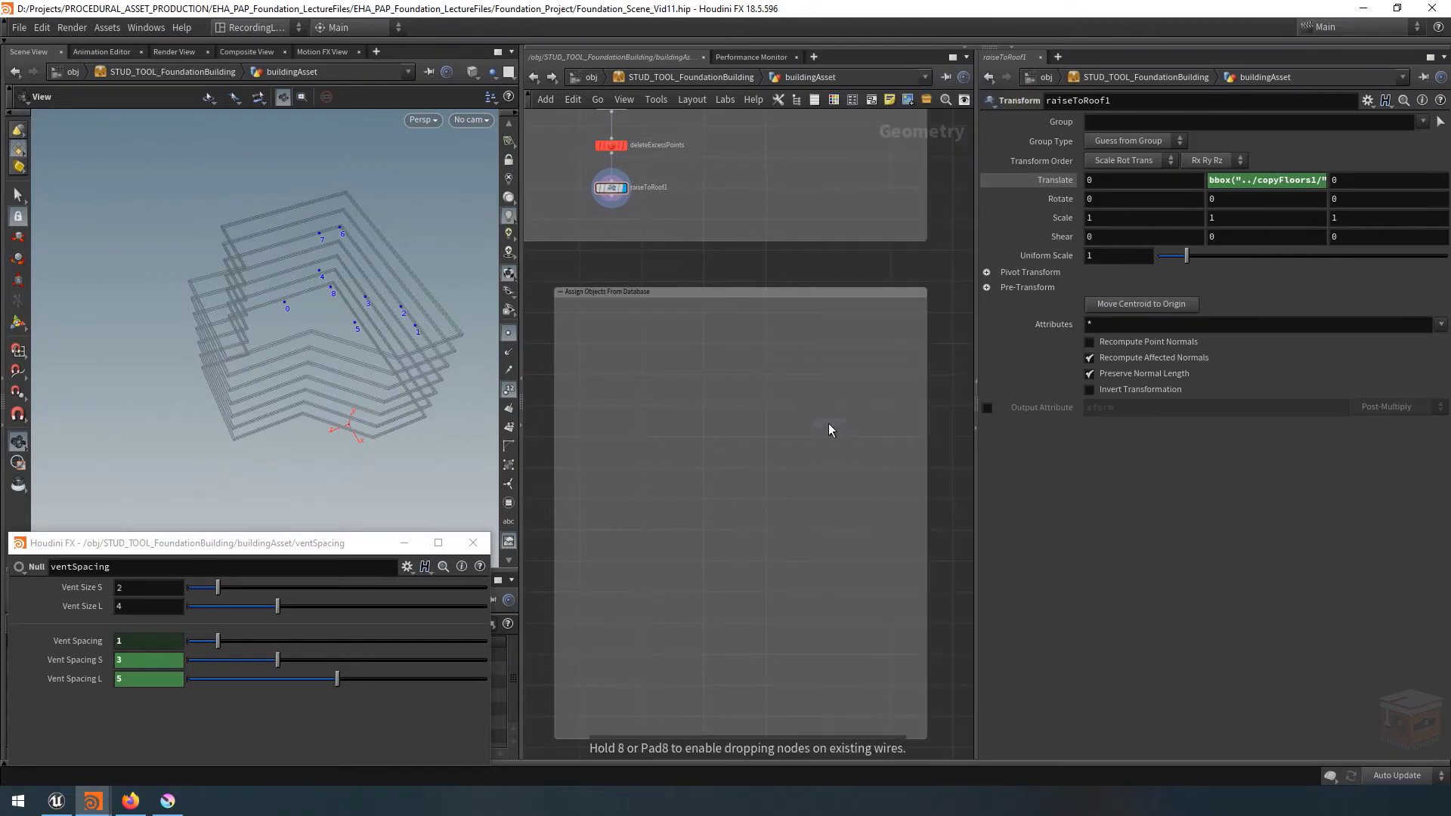
pyautogui.click(767, 381)
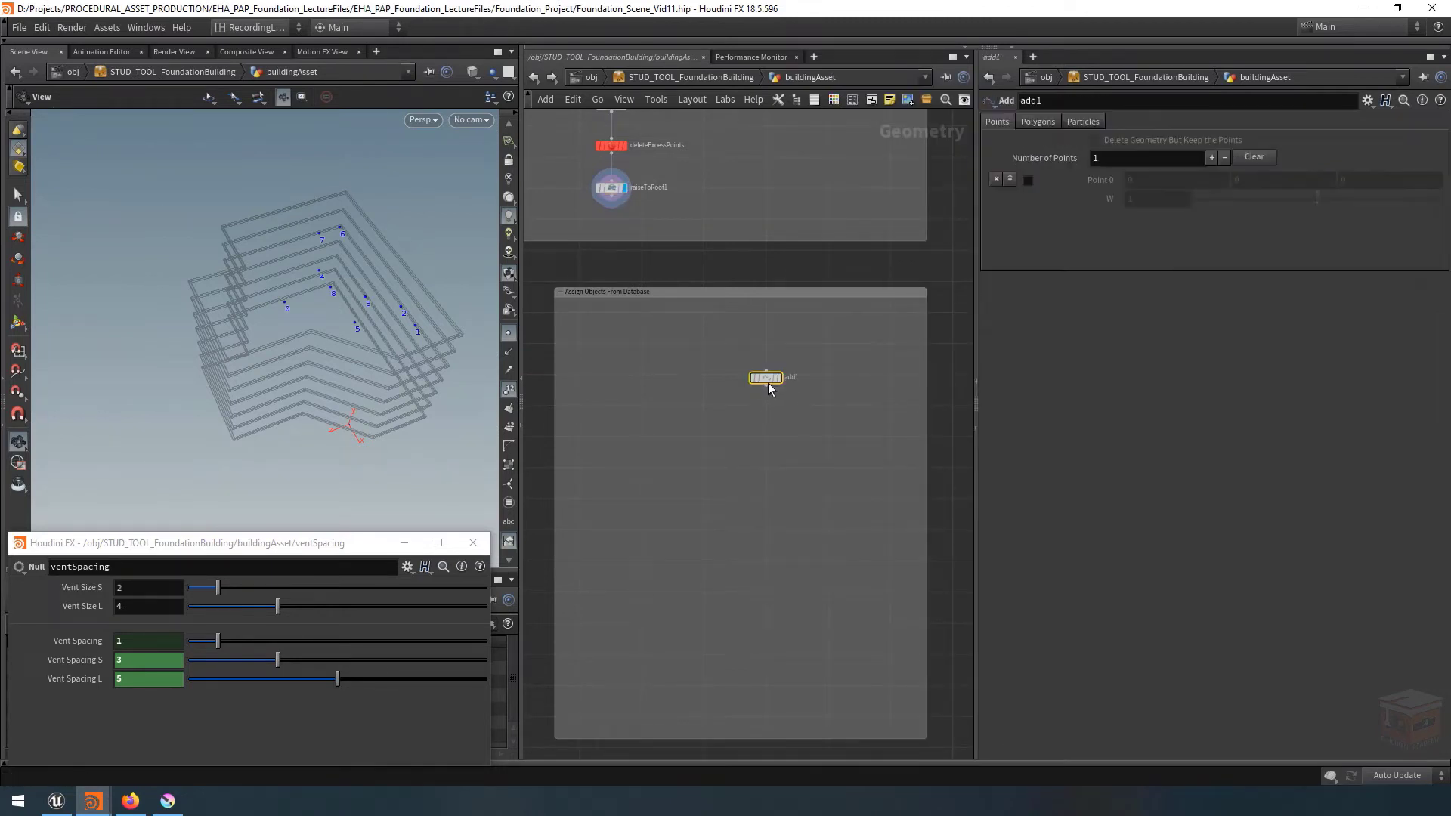
pyautogui.click(1027, 179)
# Display add1, frame its point in the viewport and show the reference grid.
pyautogui.scroll(1, 773, 384)
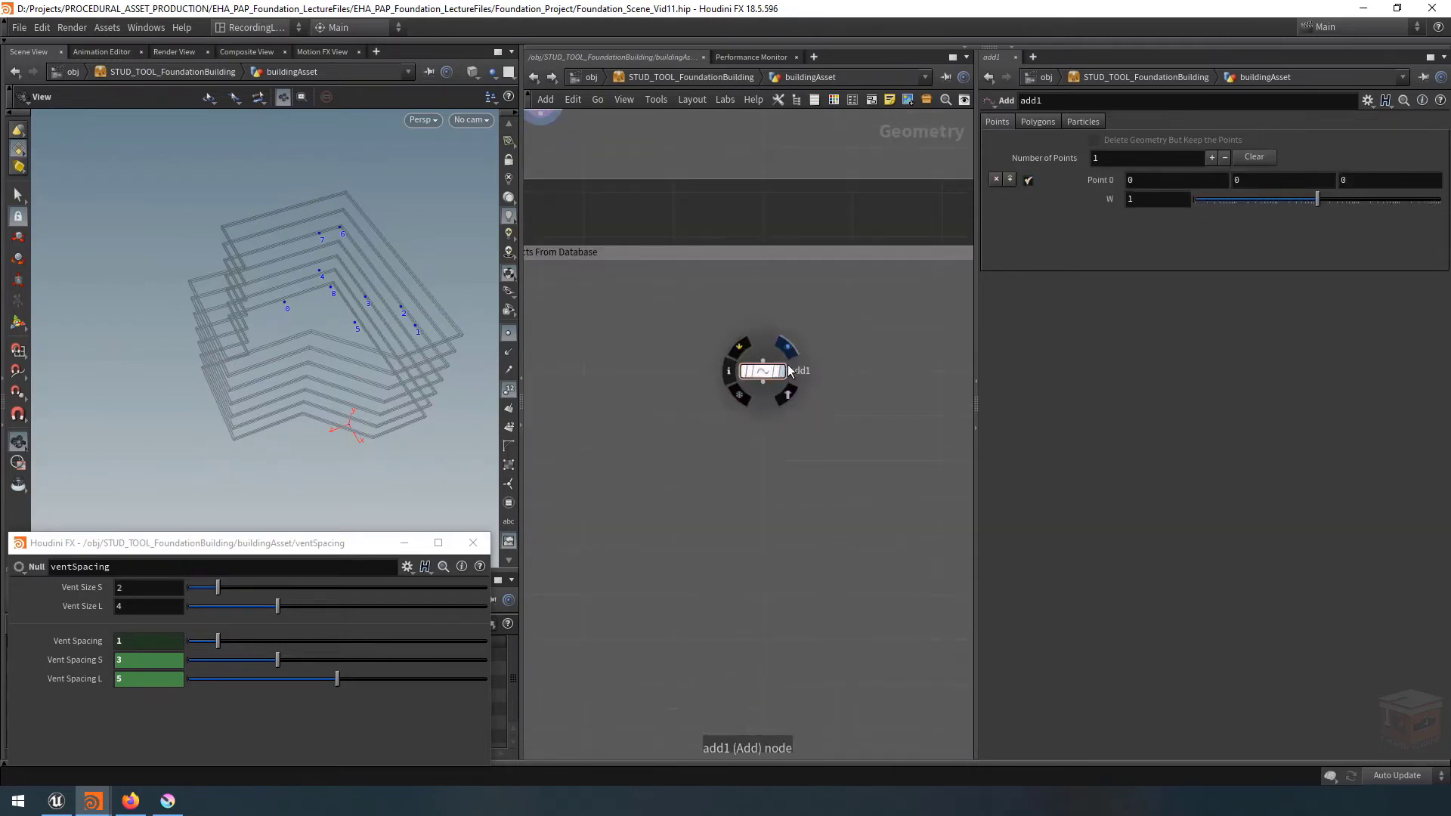
pyautogui.click(781, 371)
pyautogui.press('h')
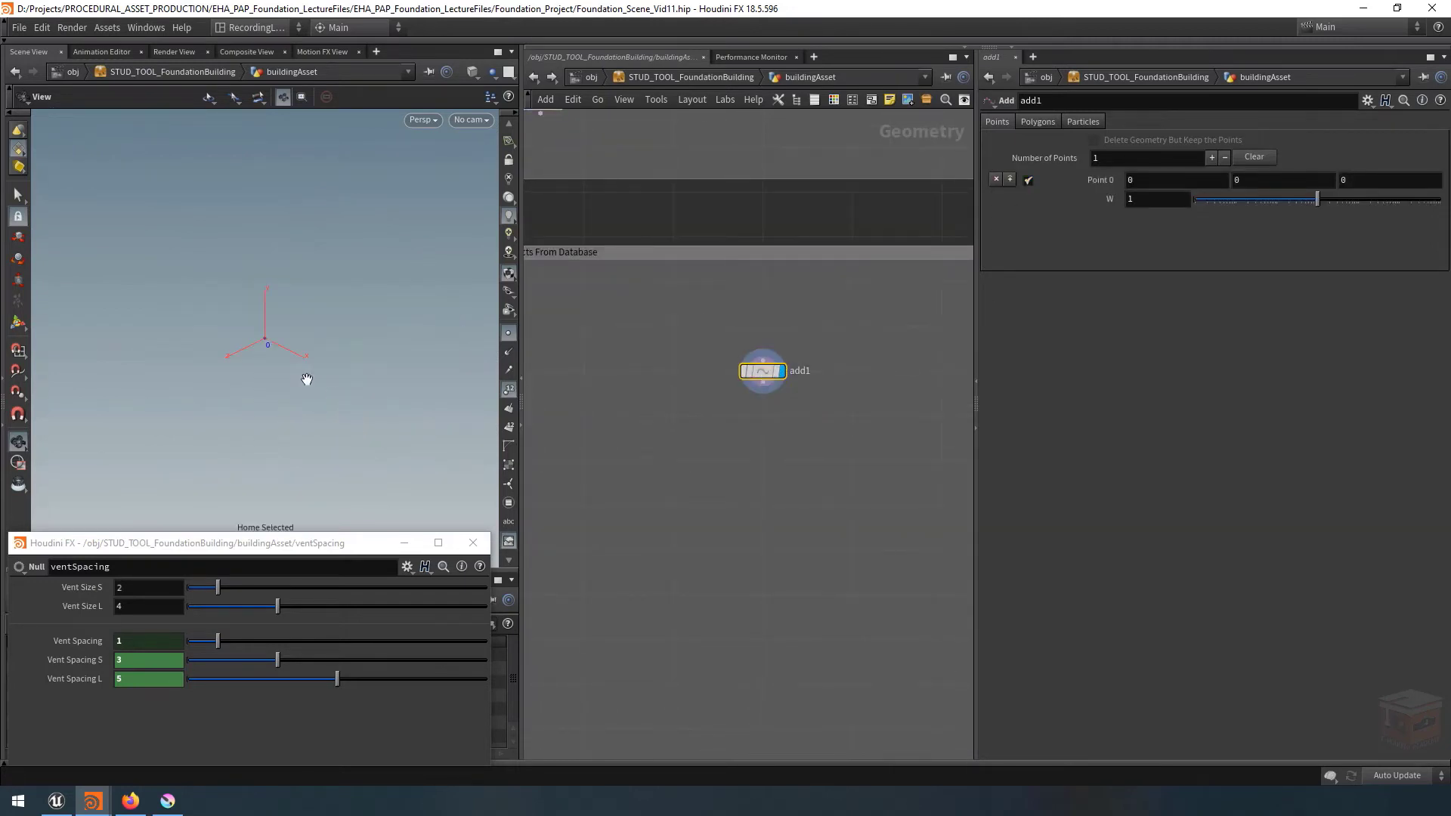
pyautogui.scroll(1, 511, 175)
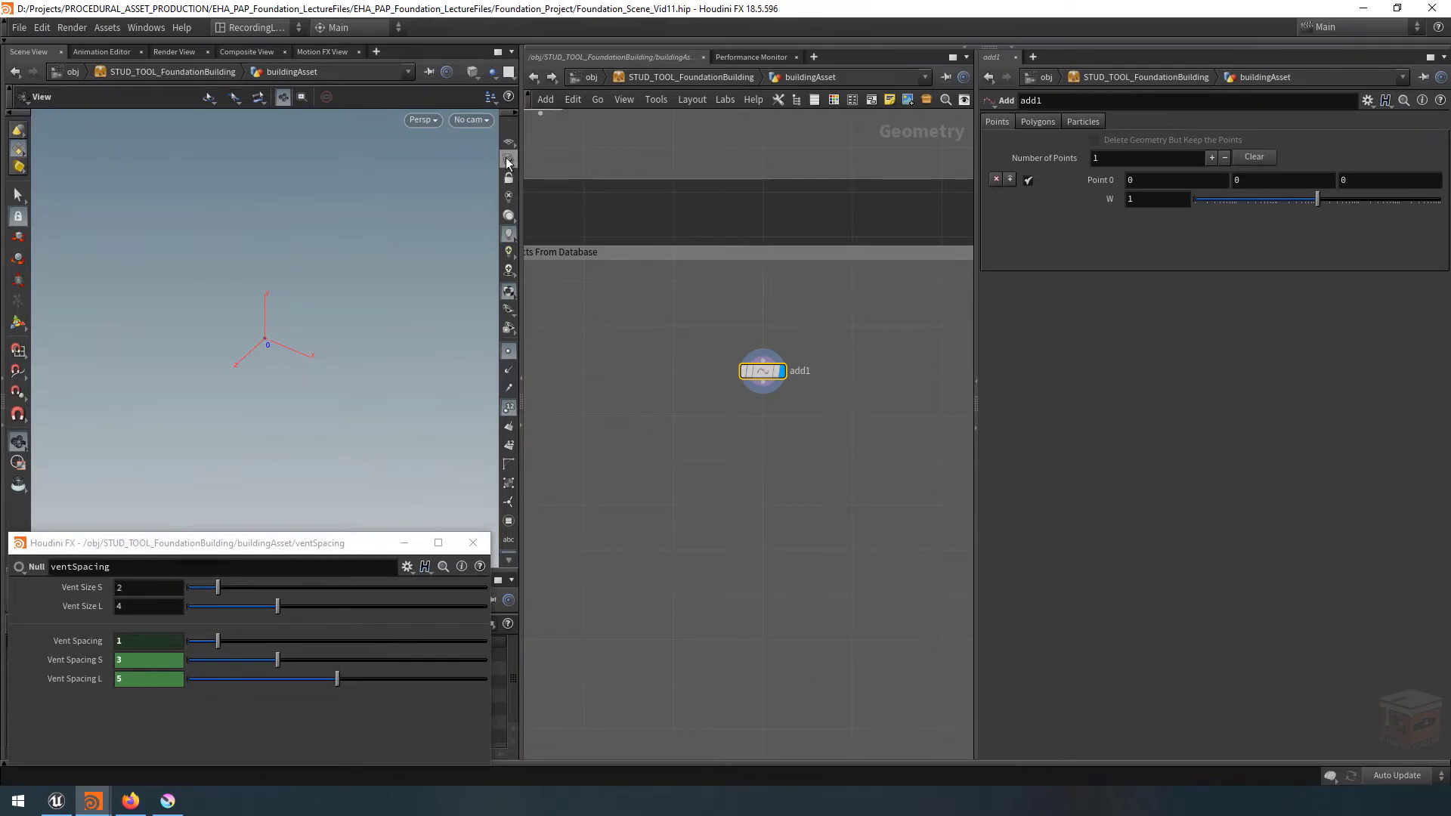
pyautogui.scroll(-5, 343, 269)
pyautogui.scroll(-4, 310, 282)
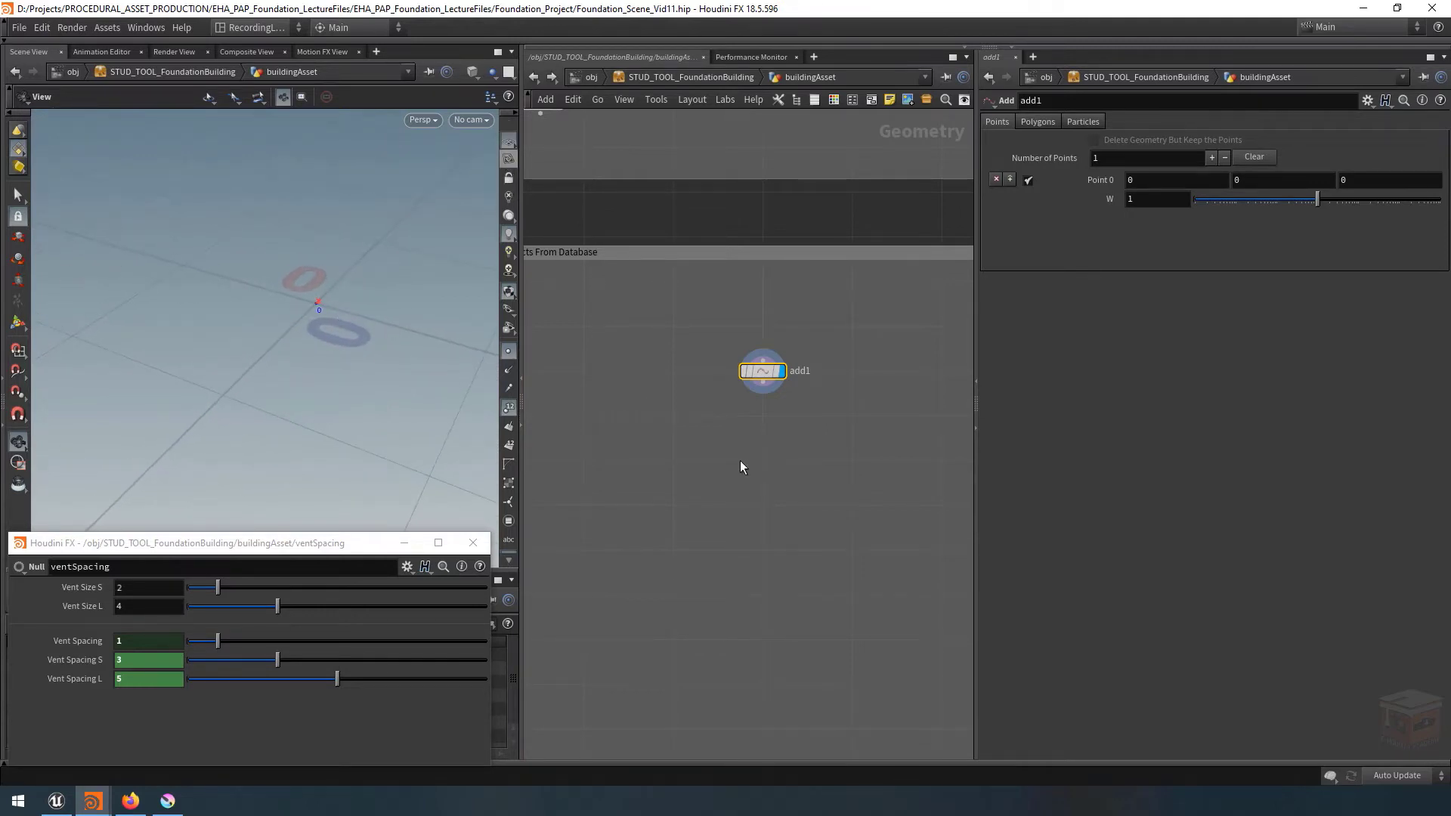
pyautogui.scroll(-3, 741, 465)
pyautogui.scroll(3, 746, 457)
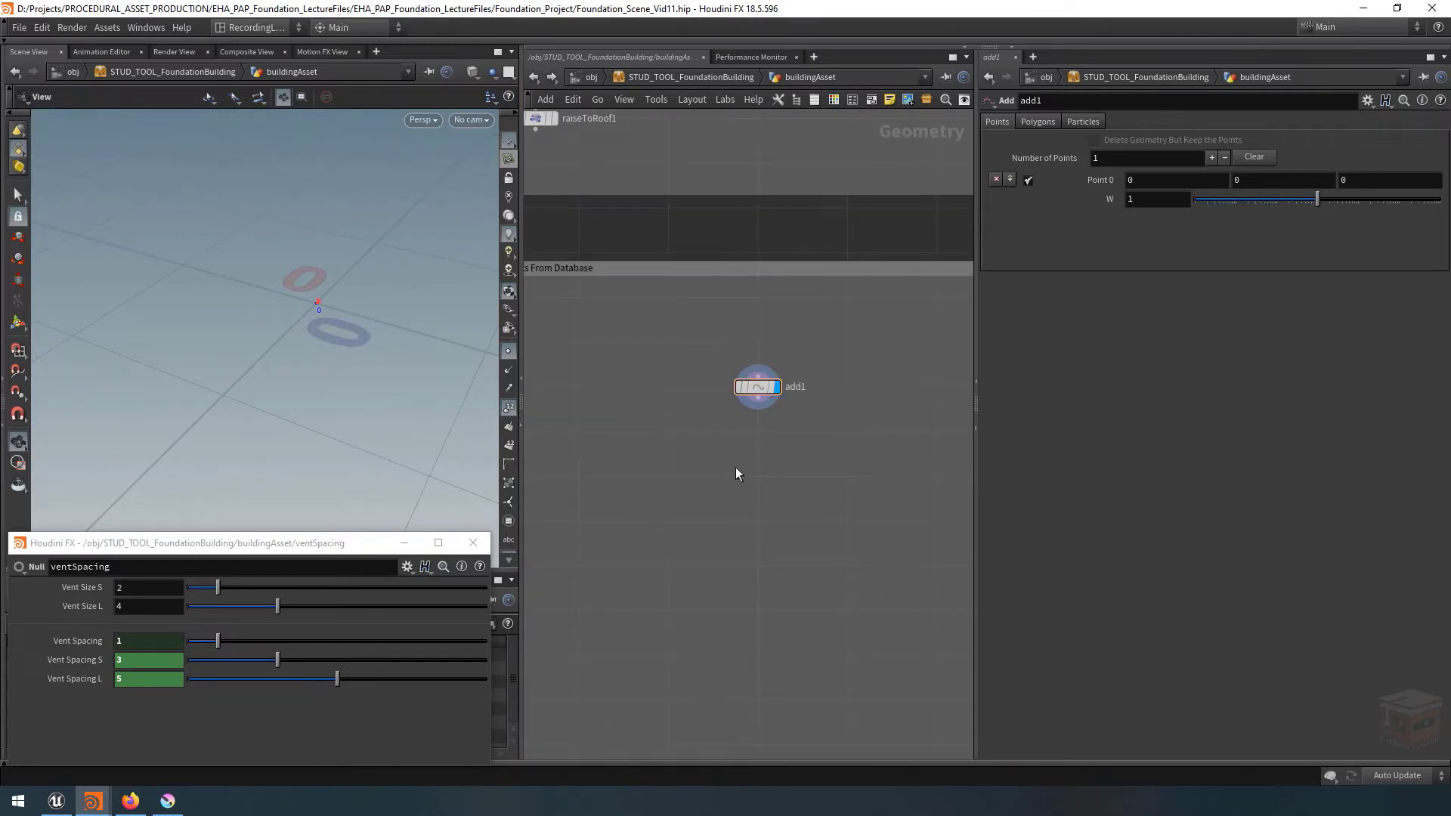
# Add an Attribute Wrangle node below add1 in the Assign Objects From Database box.
pyautogui.press('Tab')
pyautogui.write('attribwran')
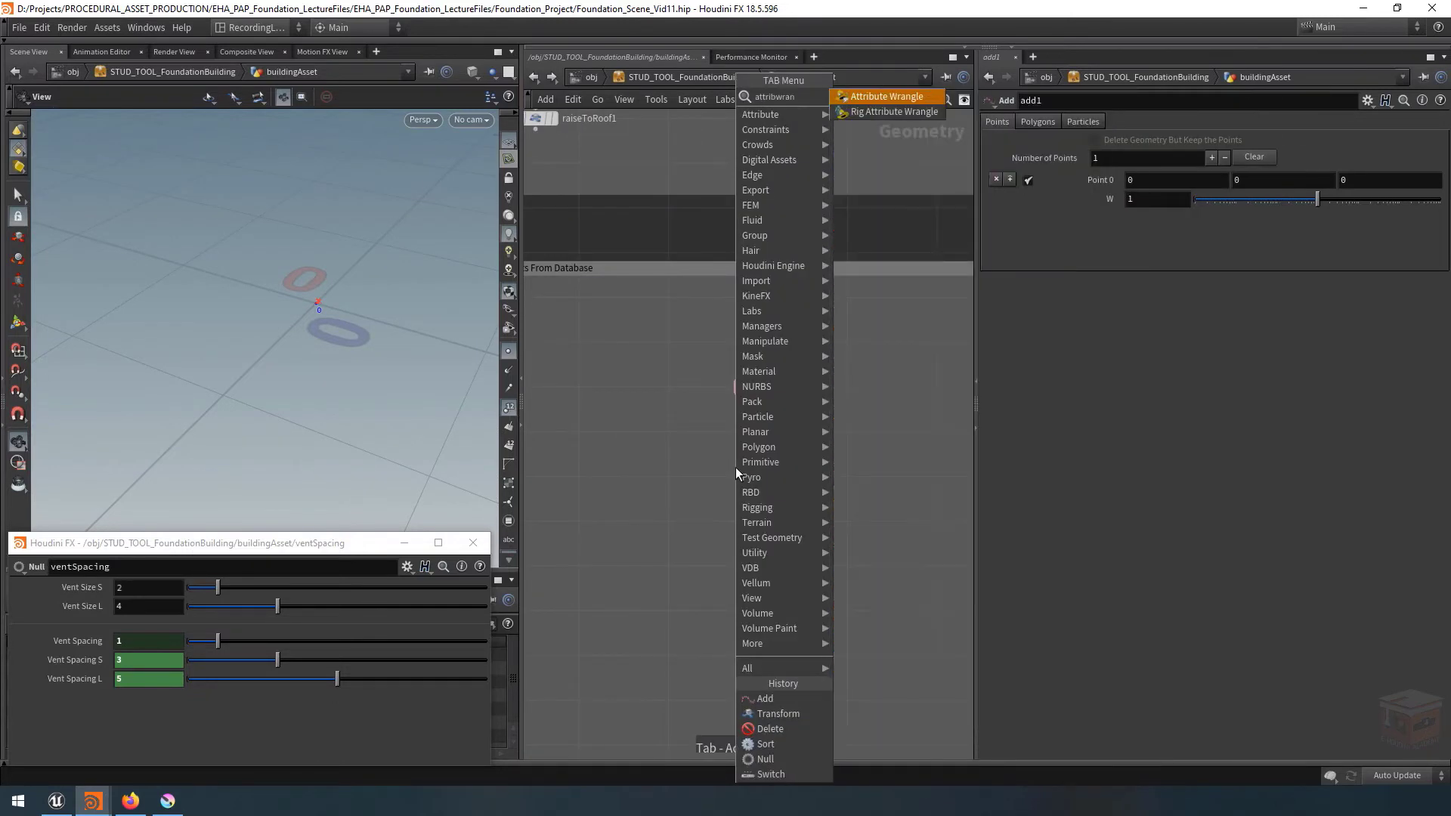
pyautogui.press('Return')
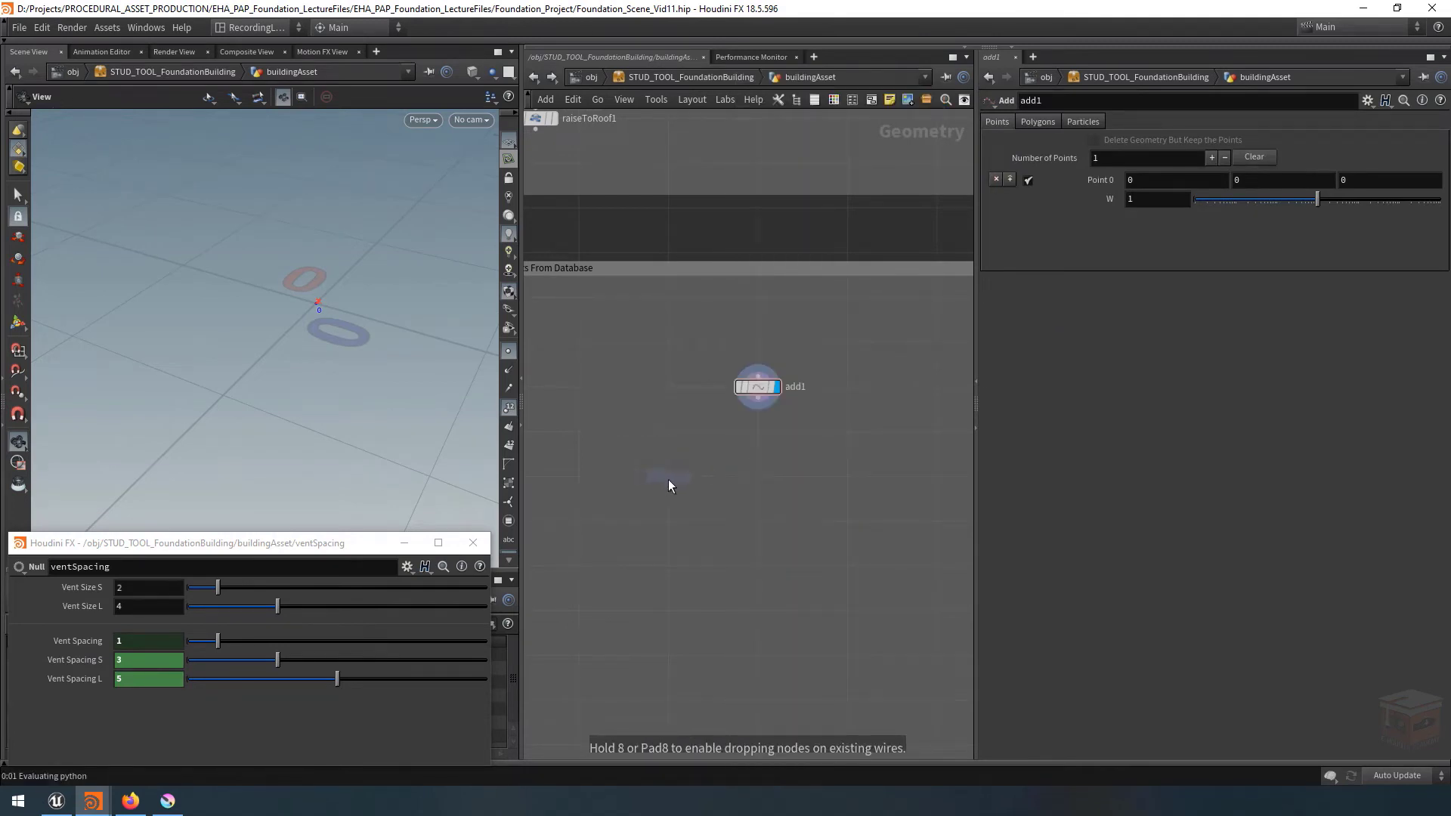
pyautogui.click(668, 482)
pyautogui.moveTo(672, 483); pyautogui.dragTo(727, 486, button='middle')
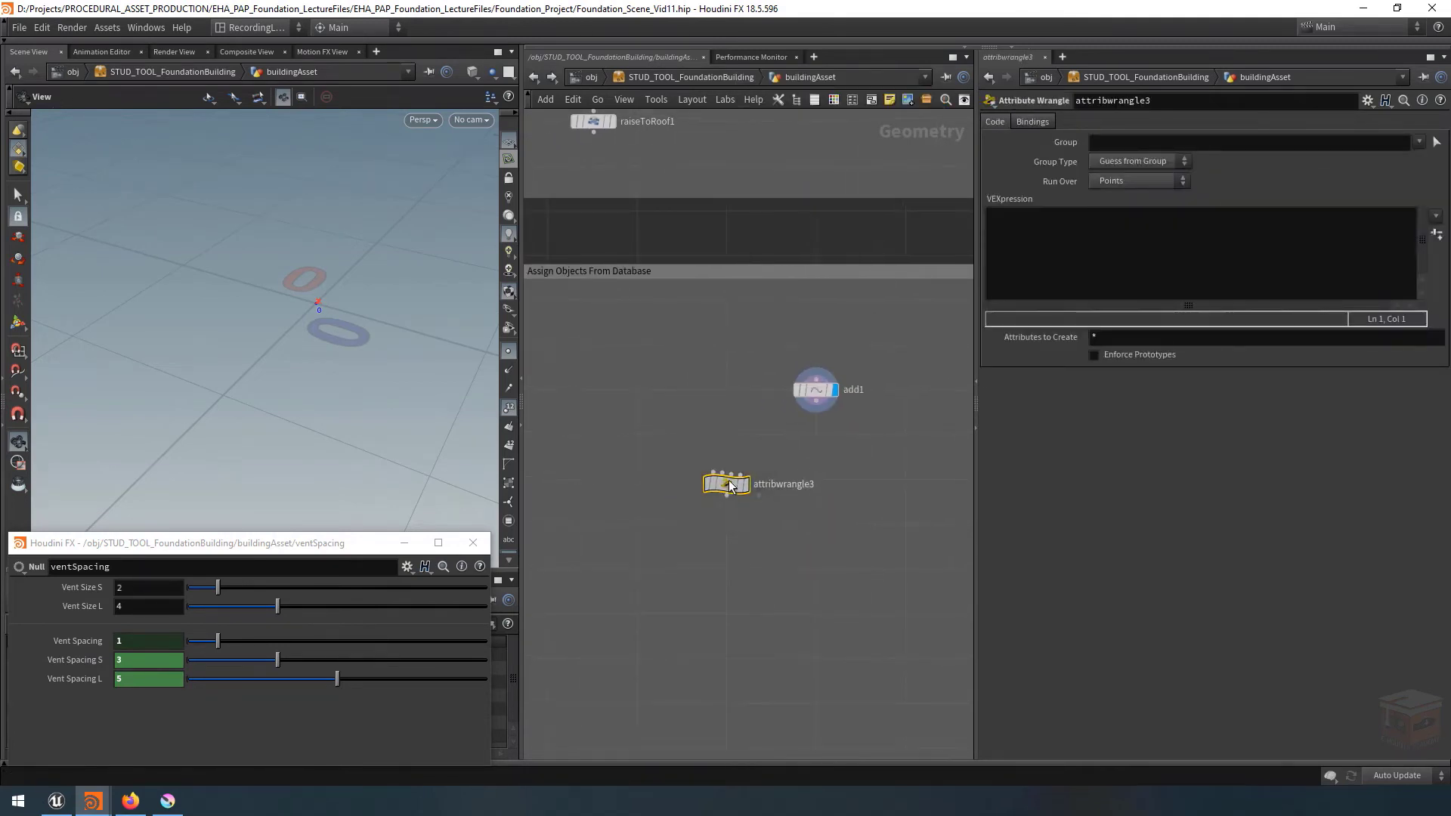
# Rename the new wrangle as instanceData_HVAC_Large and connect add1's output to its first input.
pyautogui.scroll(2, 775, 492)
pyautogui.doubleClick(832, 487)
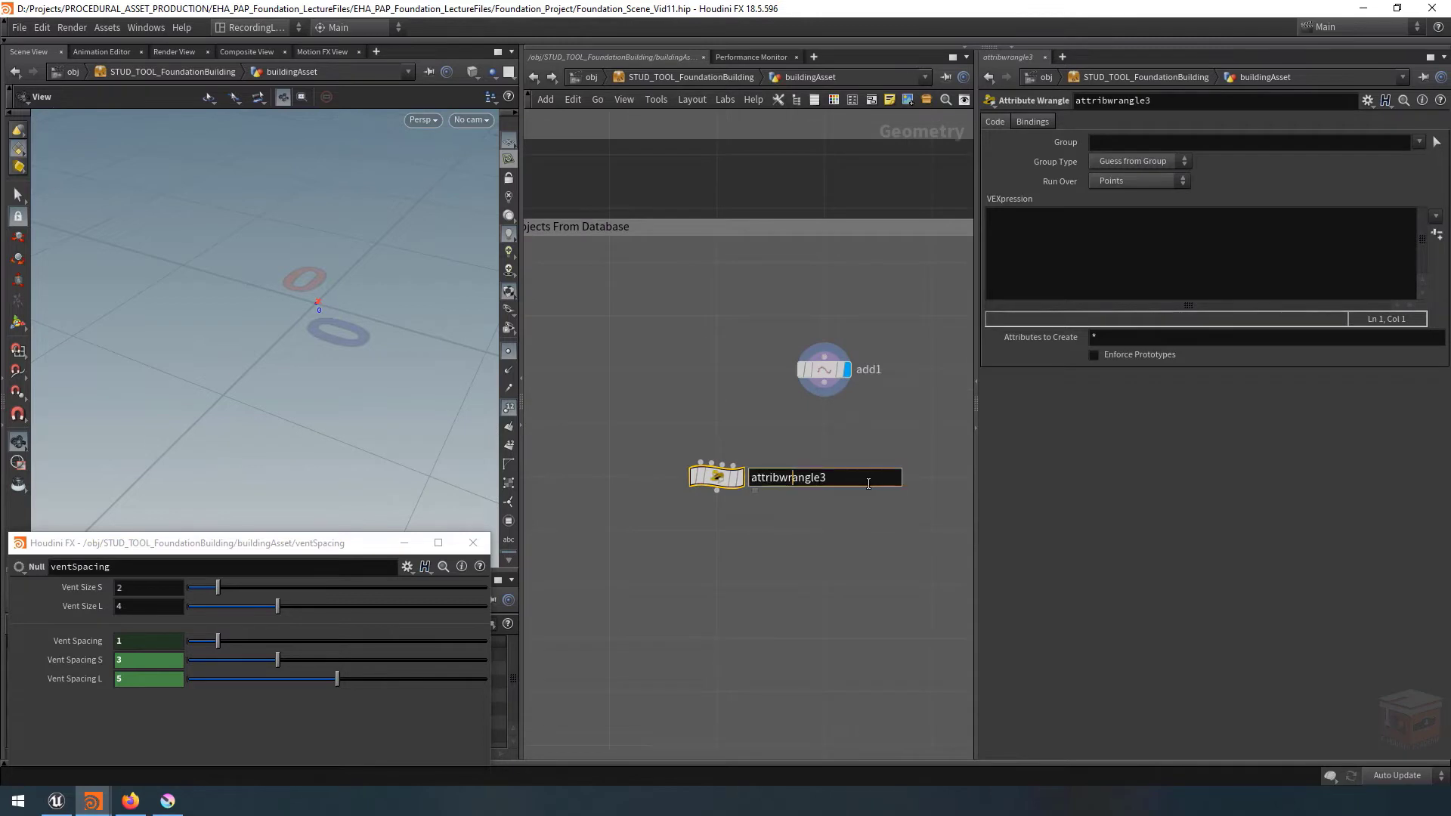
pyautogui.doubleClick(869, 483)
pyautogui.write('instanceData_HVAC_Large')
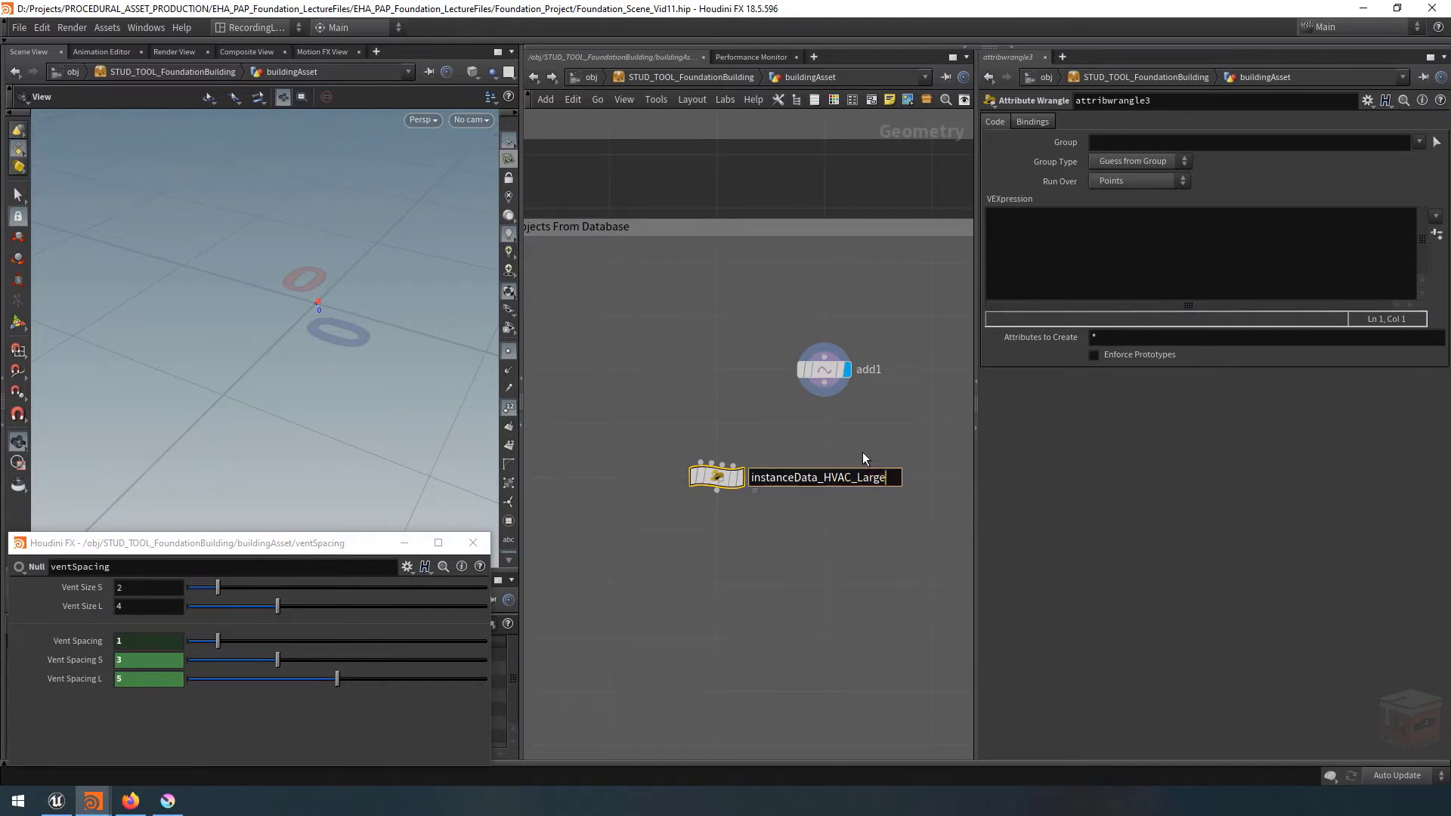
pyautogui.press('Return')
pyautogui.moveTo(863, 458); pyautogui.dragTo(836, 461, button='middle')
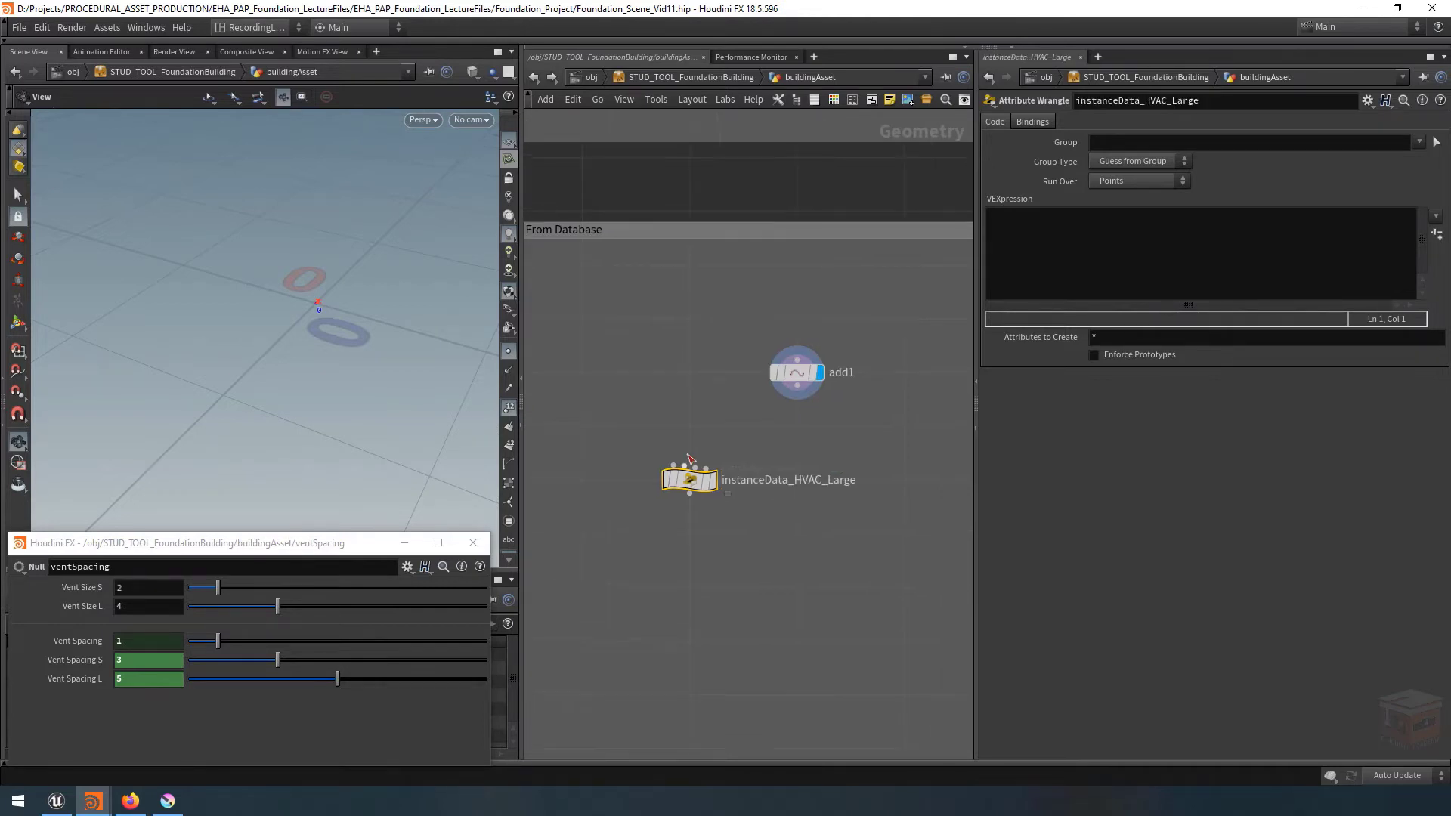
pyautogui.click(673, 464)
pyautogui.click(797, 386)
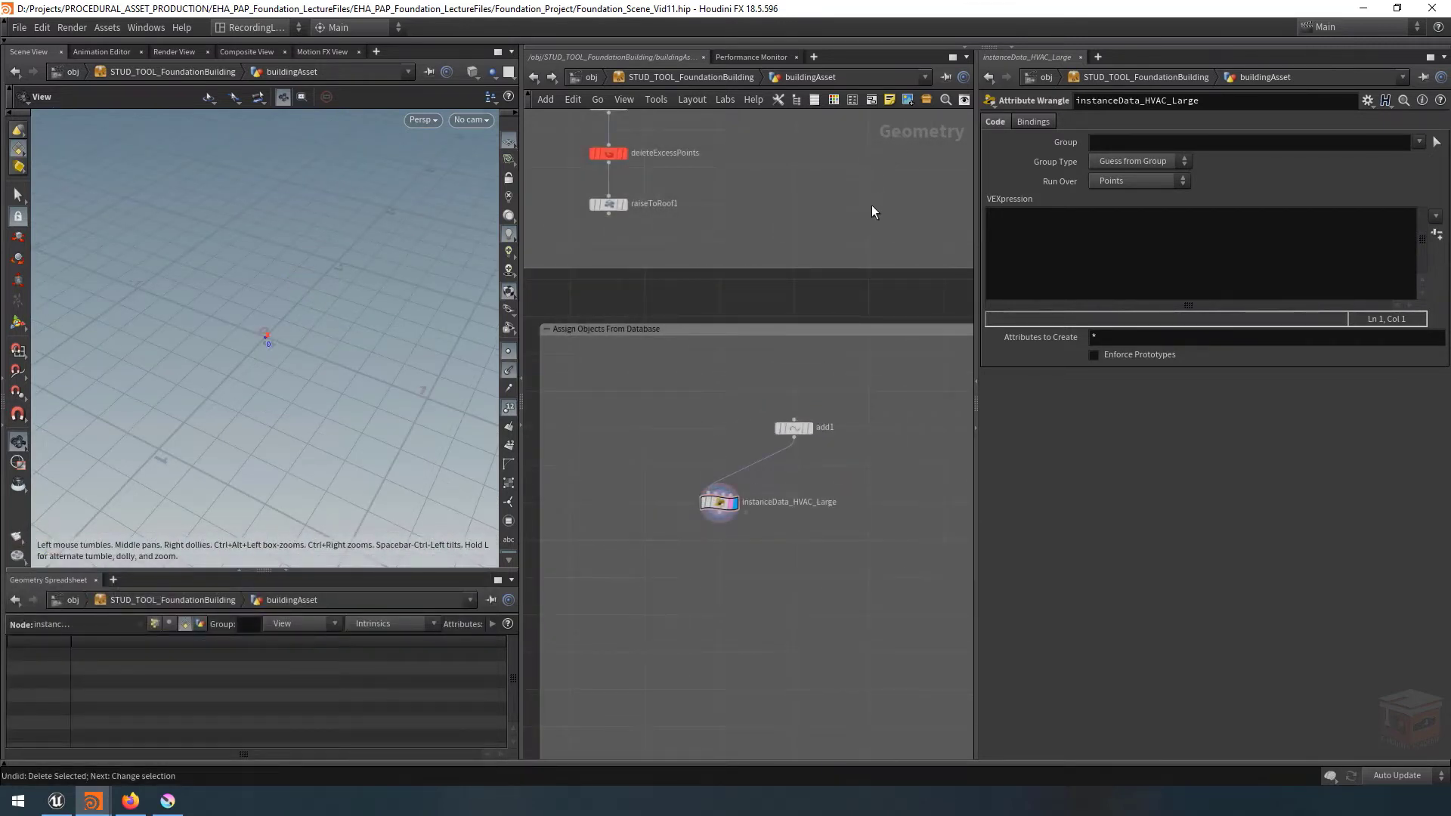
# Copy all the VEX code from the setNormals wrangle above copytopoints_Pillars.
pyautogui.scroll(-5, 817, 397)
pyautogui.scroll(3, 845, 323)
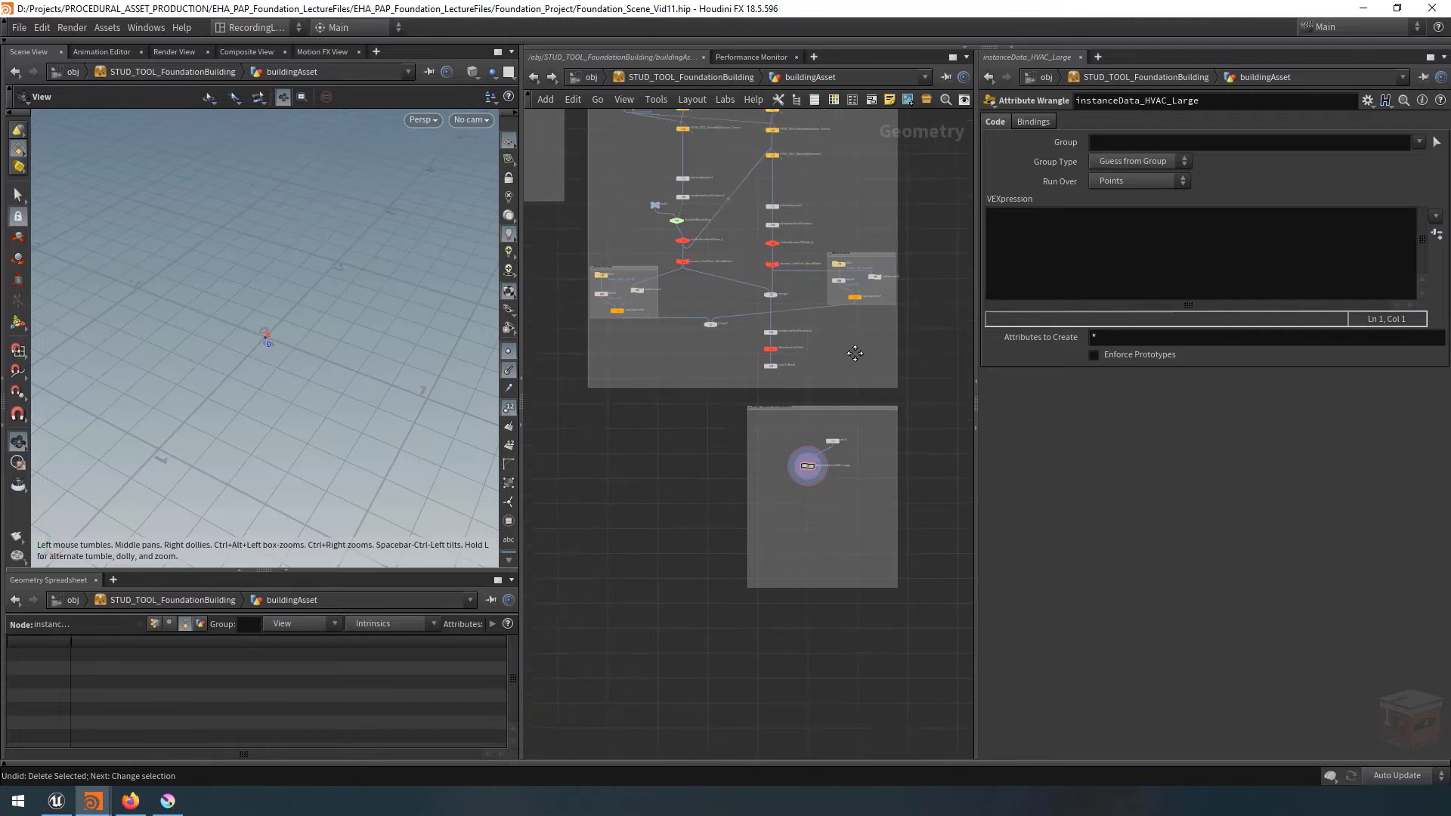
pyautogui.scroll(5, 682, 338)
pyautogui.click(625, 357)
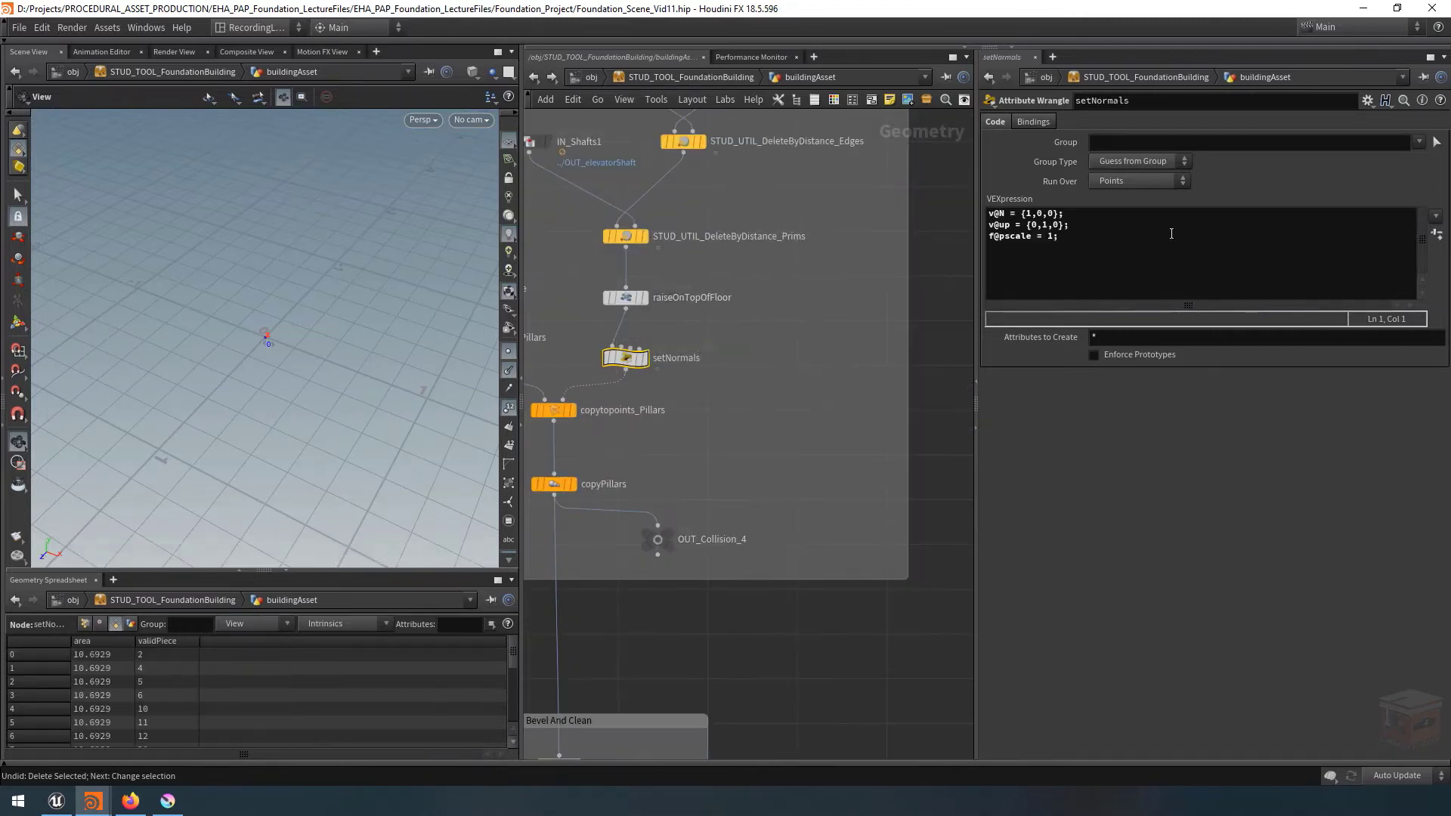
pyautogui.click(1069, 233)
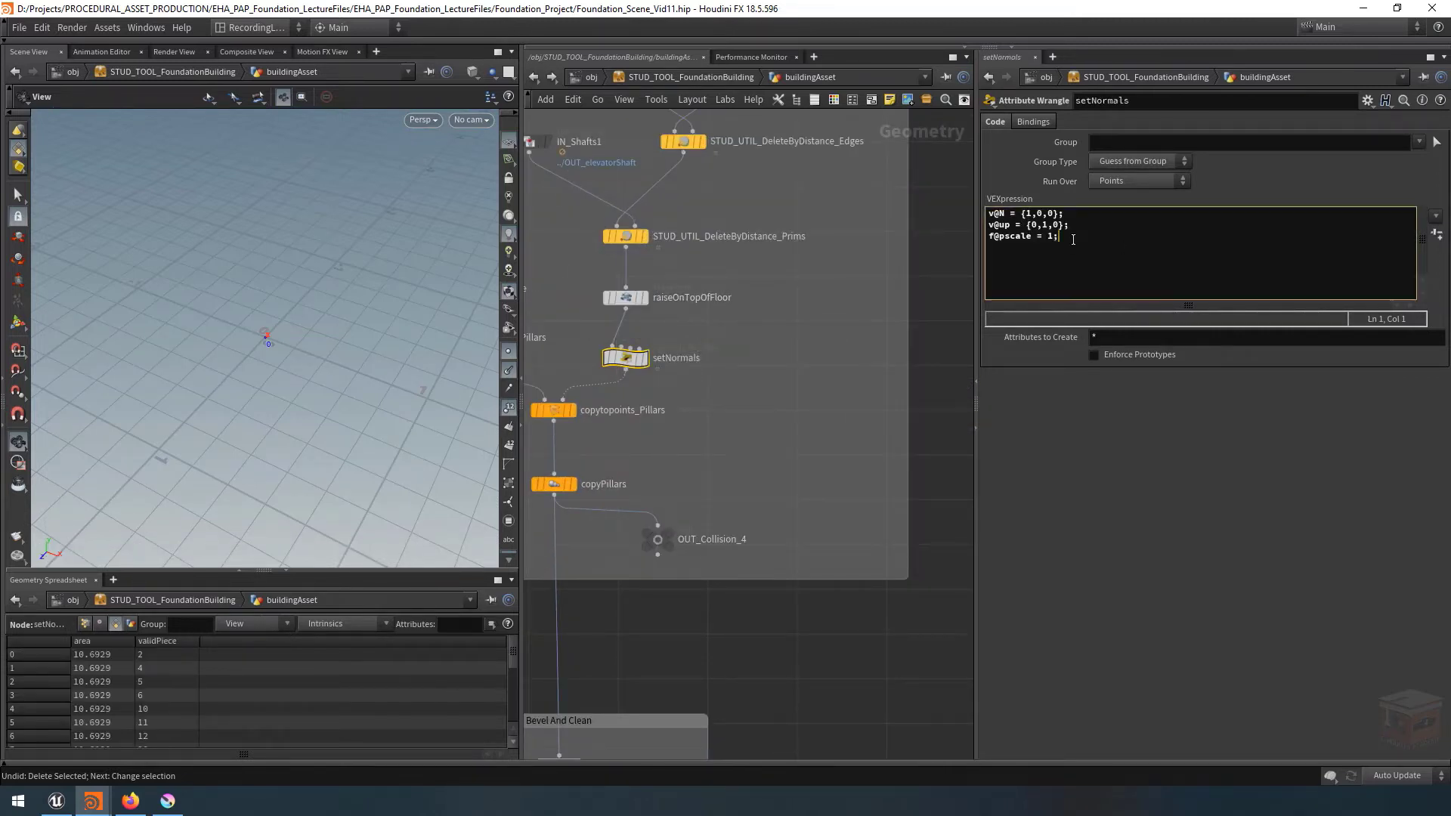
pyautogui.hotkey('ctrl', 'a')
pyautogui.click(1073, 237)
pyautogui.hotkey('ctrl', 'a')
pyautogui.hotkey('ctrl', 'c')
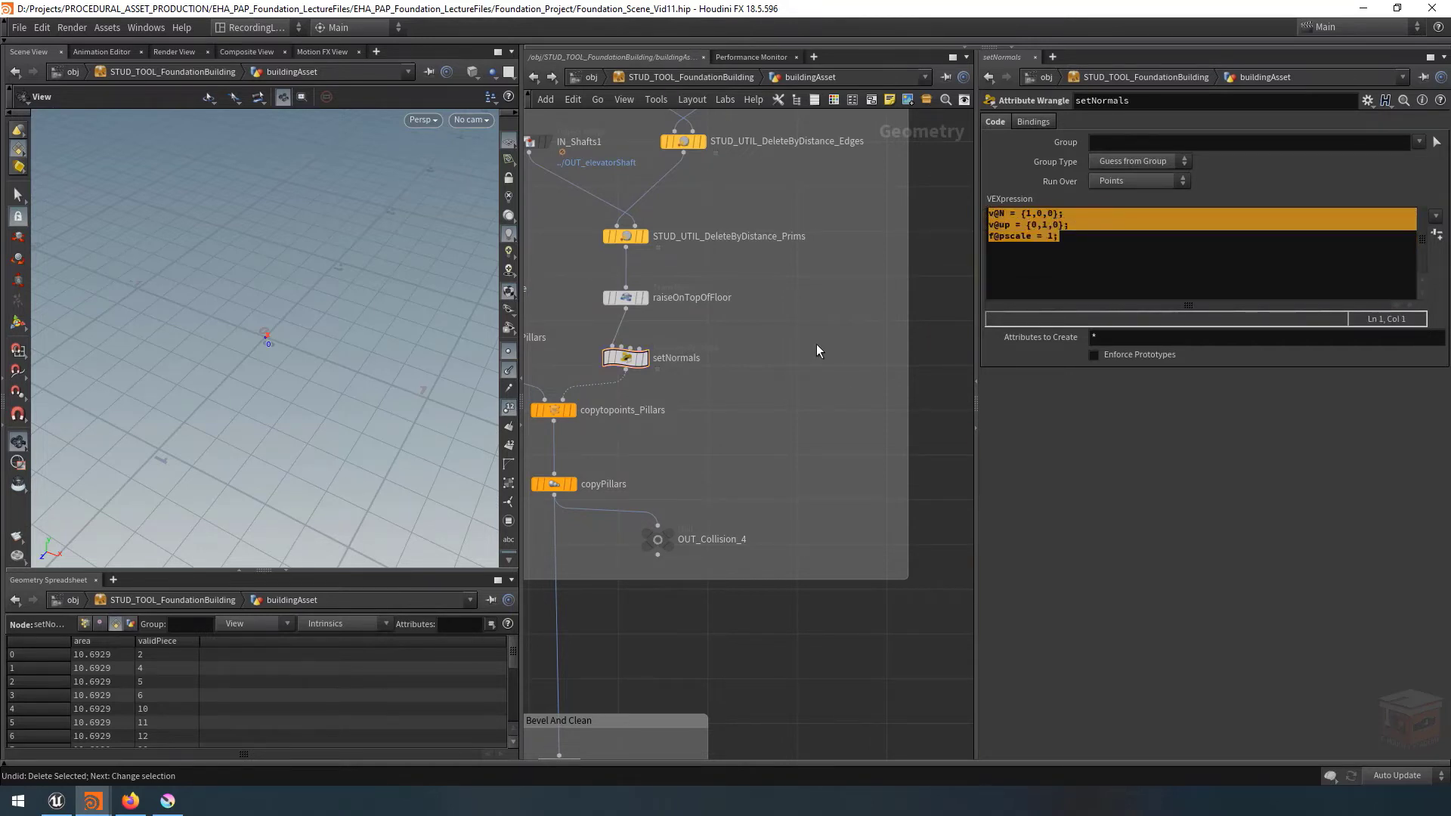
# Paste the copied N, up and pscale lines into instanceData_HVAC_Large's VEXpression, add a blank line below and check the normal's direction.
pyautogui.scroll(-6, 816, 343)
pyautogui.scroll(5, 752, 438)
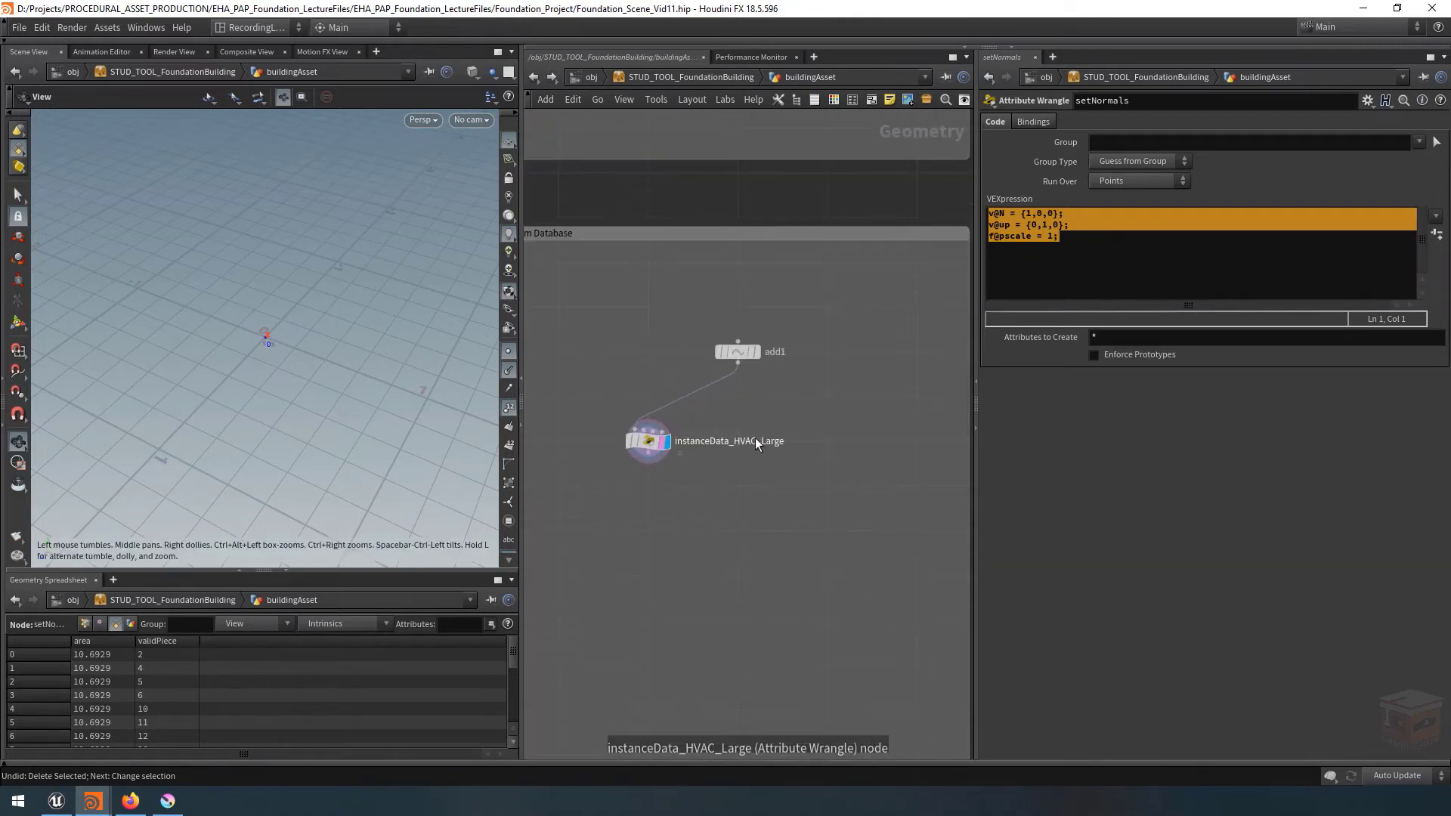
pyautogui.click(649, 439)
pyautogui.click(1049, 241)
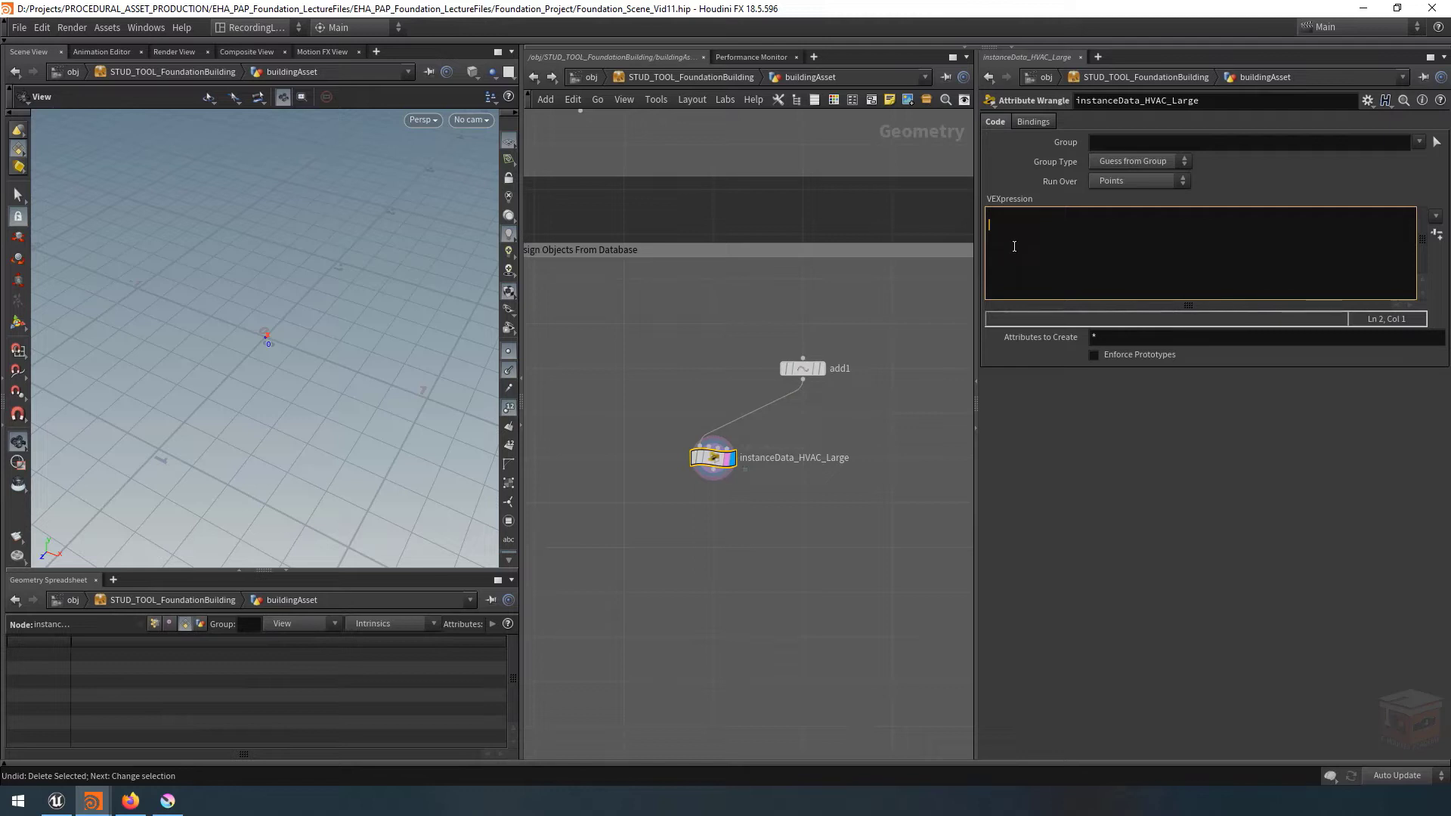
pyautogui.hotkey('ctrl', 'v')
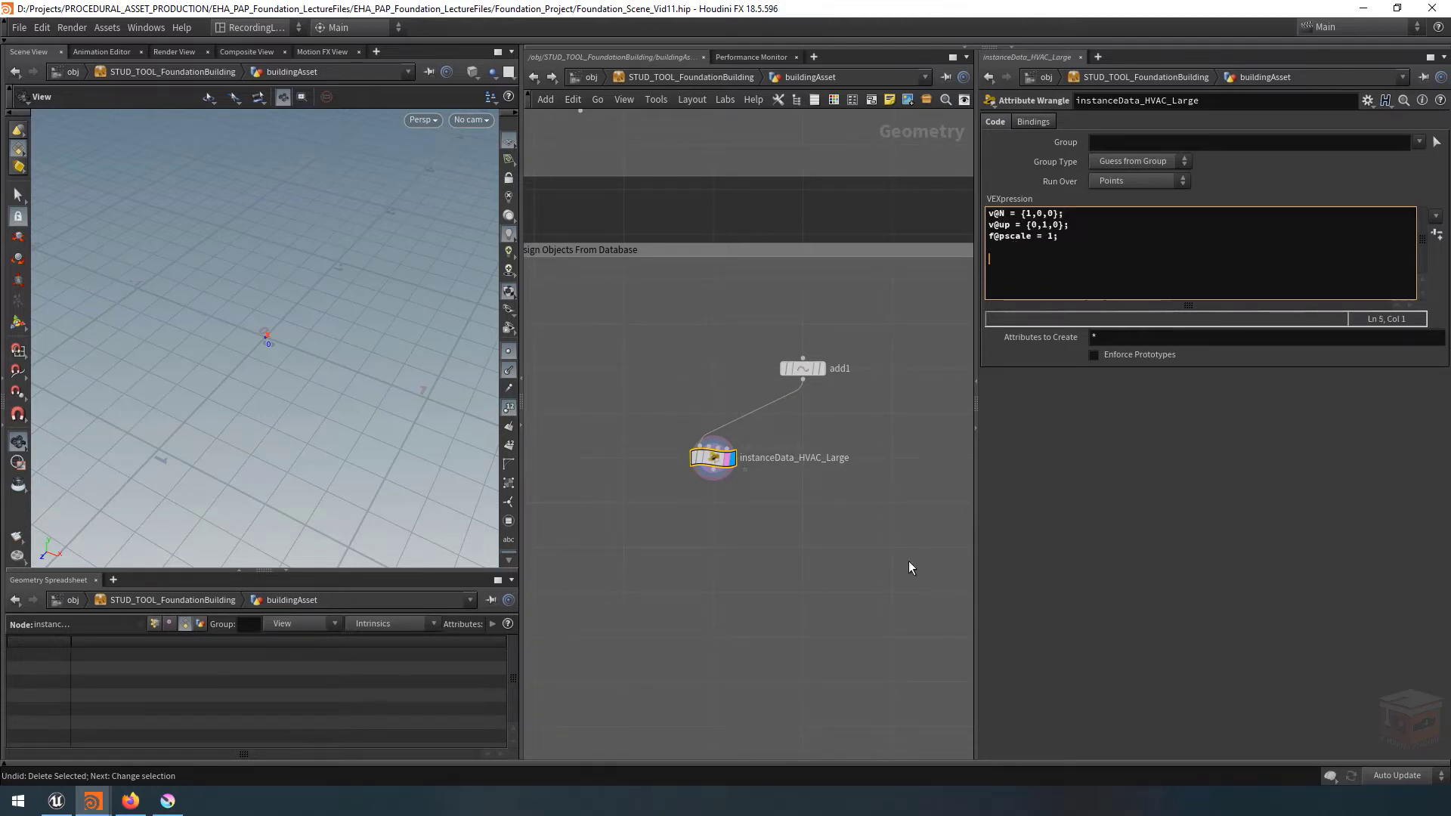
pyautogui.moveTo(823, 555); pyautogui.dragTo(875, 568, button='middle')
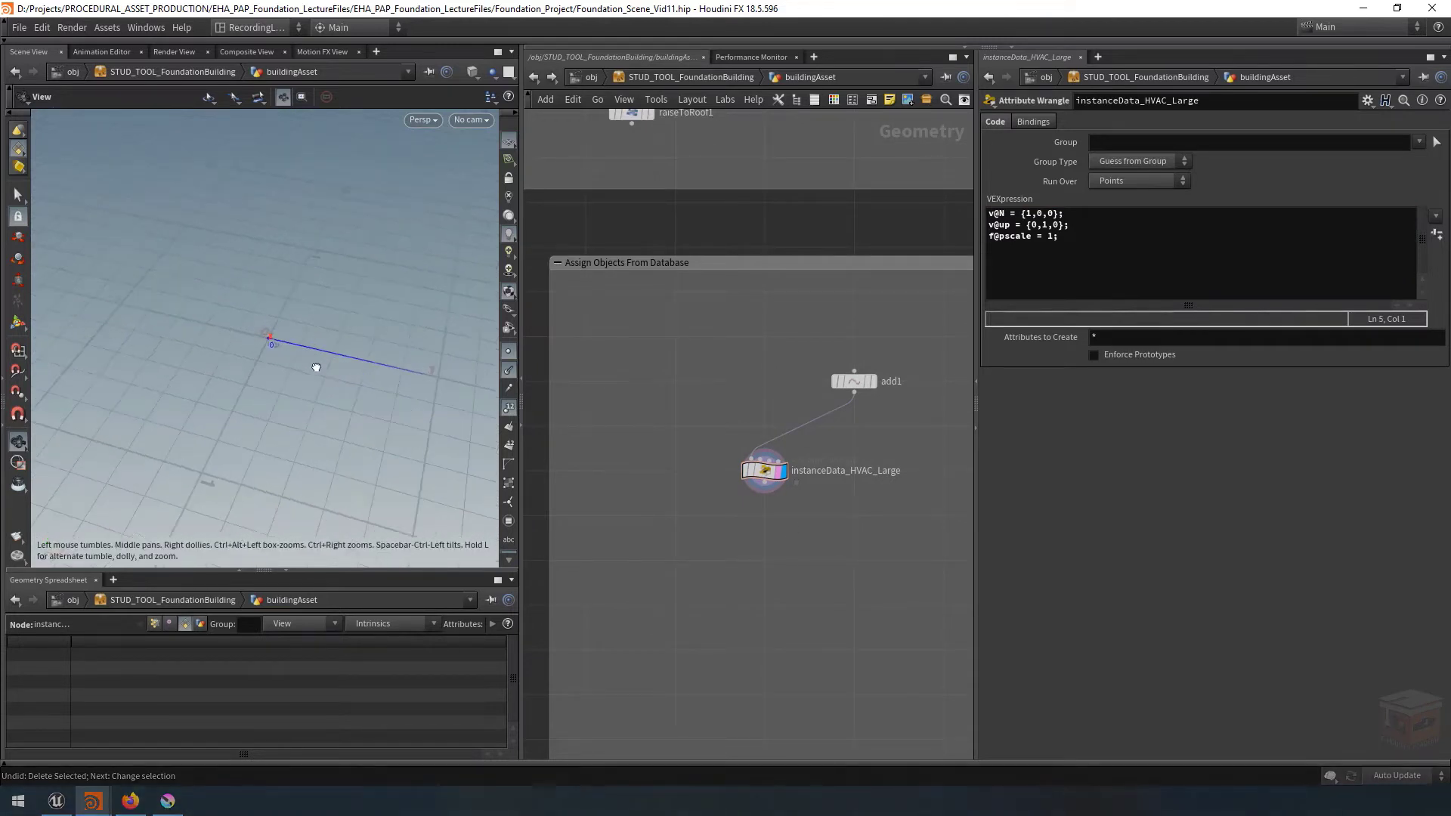
pyautogui.moveTo(314, 369); pyautogui.dragTo(287, 352)
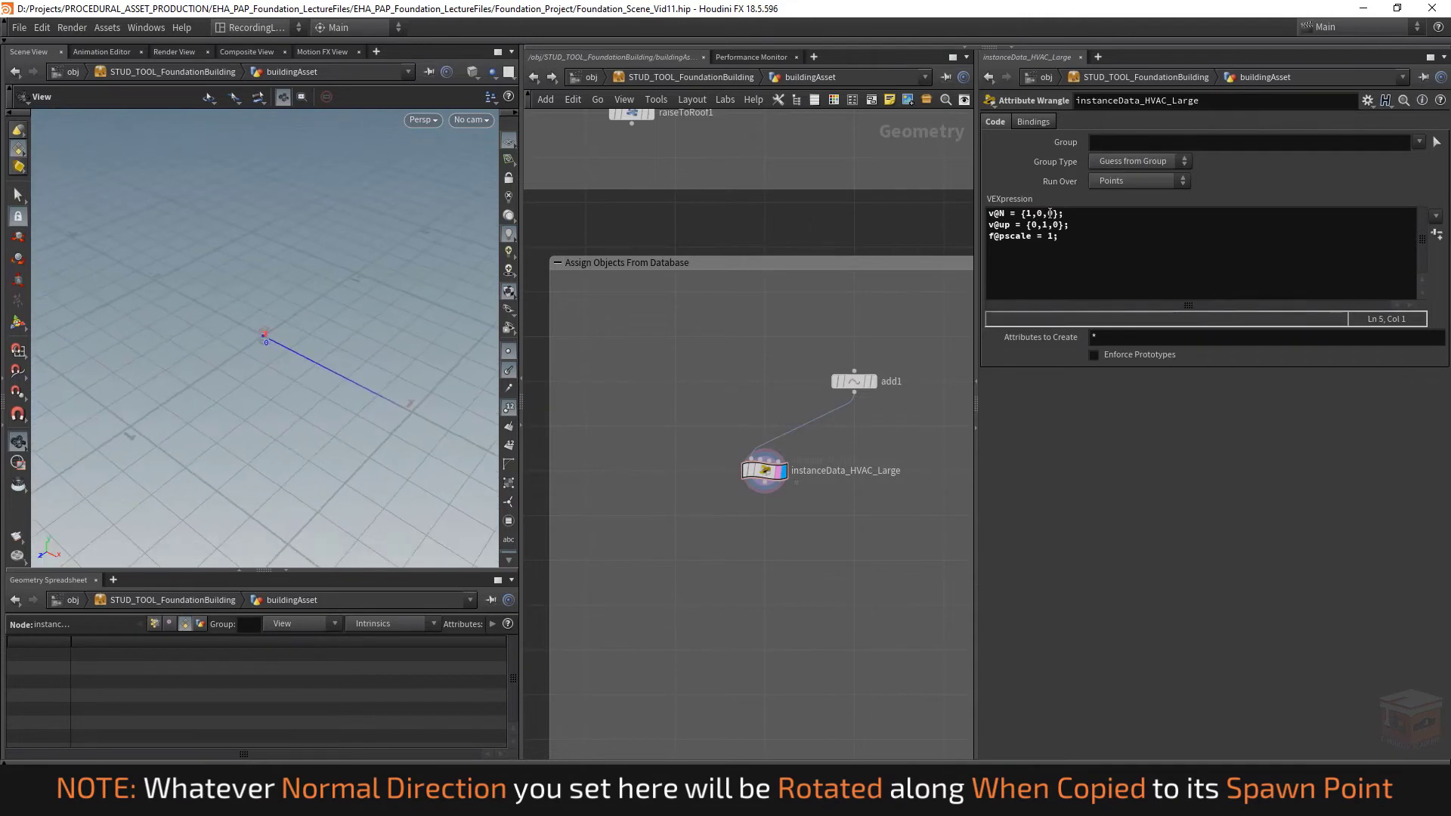
pyautogui.click(1084, 237)
pyautogui.press('Return')
pyautogui.press('Return')
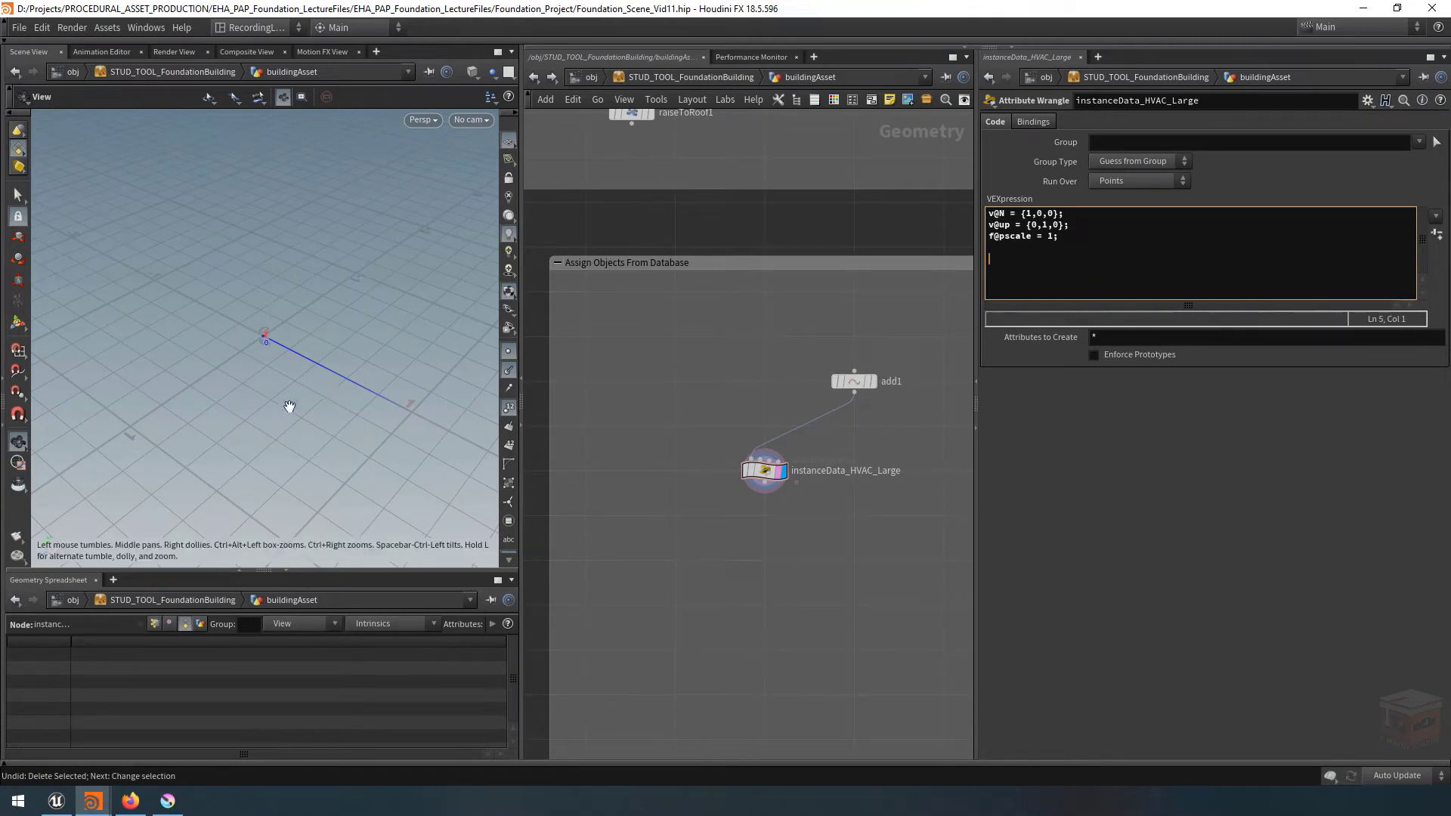
# Switch to the Unreal Editor, open the Content/Meshes/Prefabs/Roof folder and view the building's rooftop HVAC units.
pyautogui.click(62, 805)
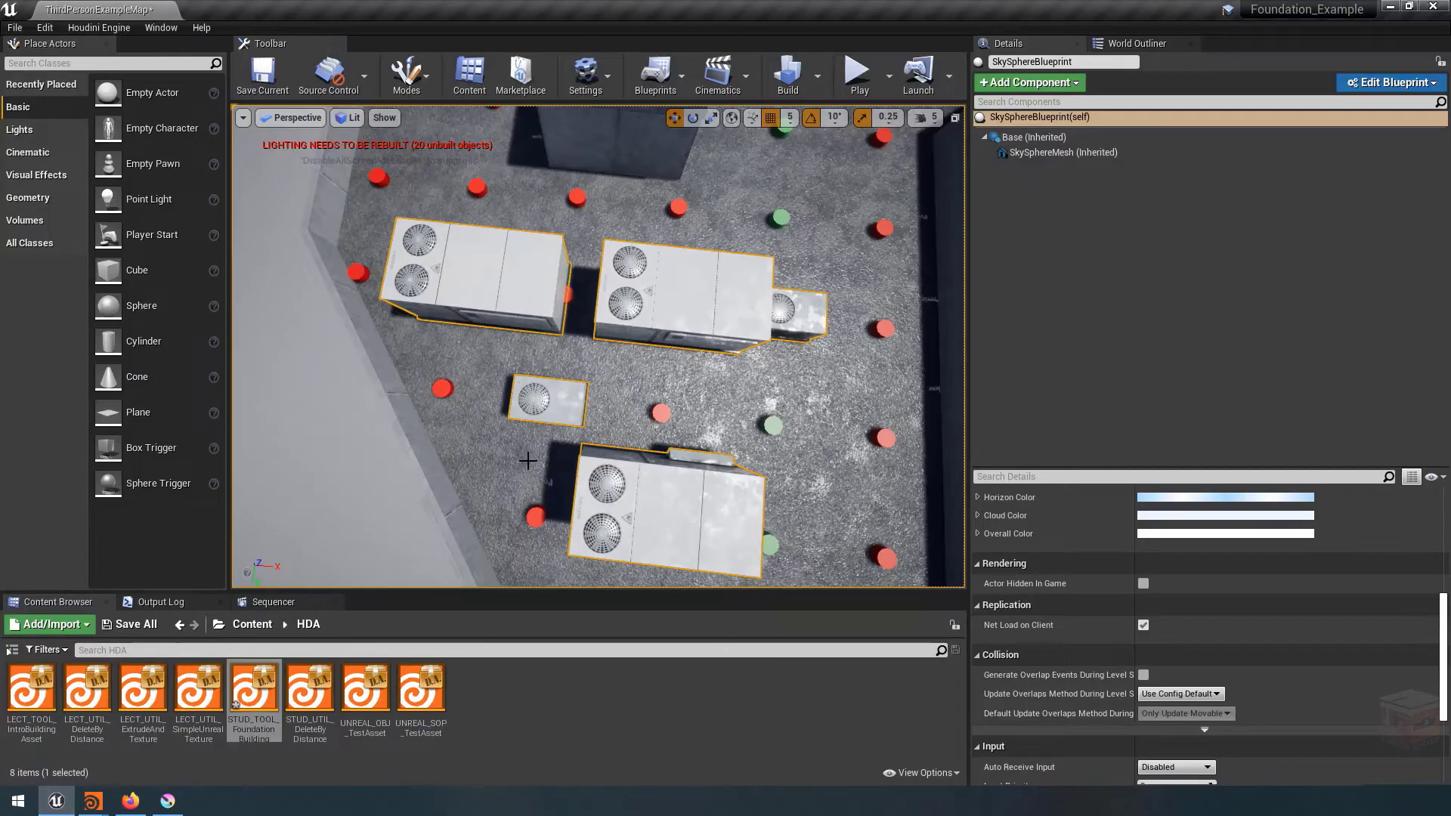
pyautogui.click(245, 626)
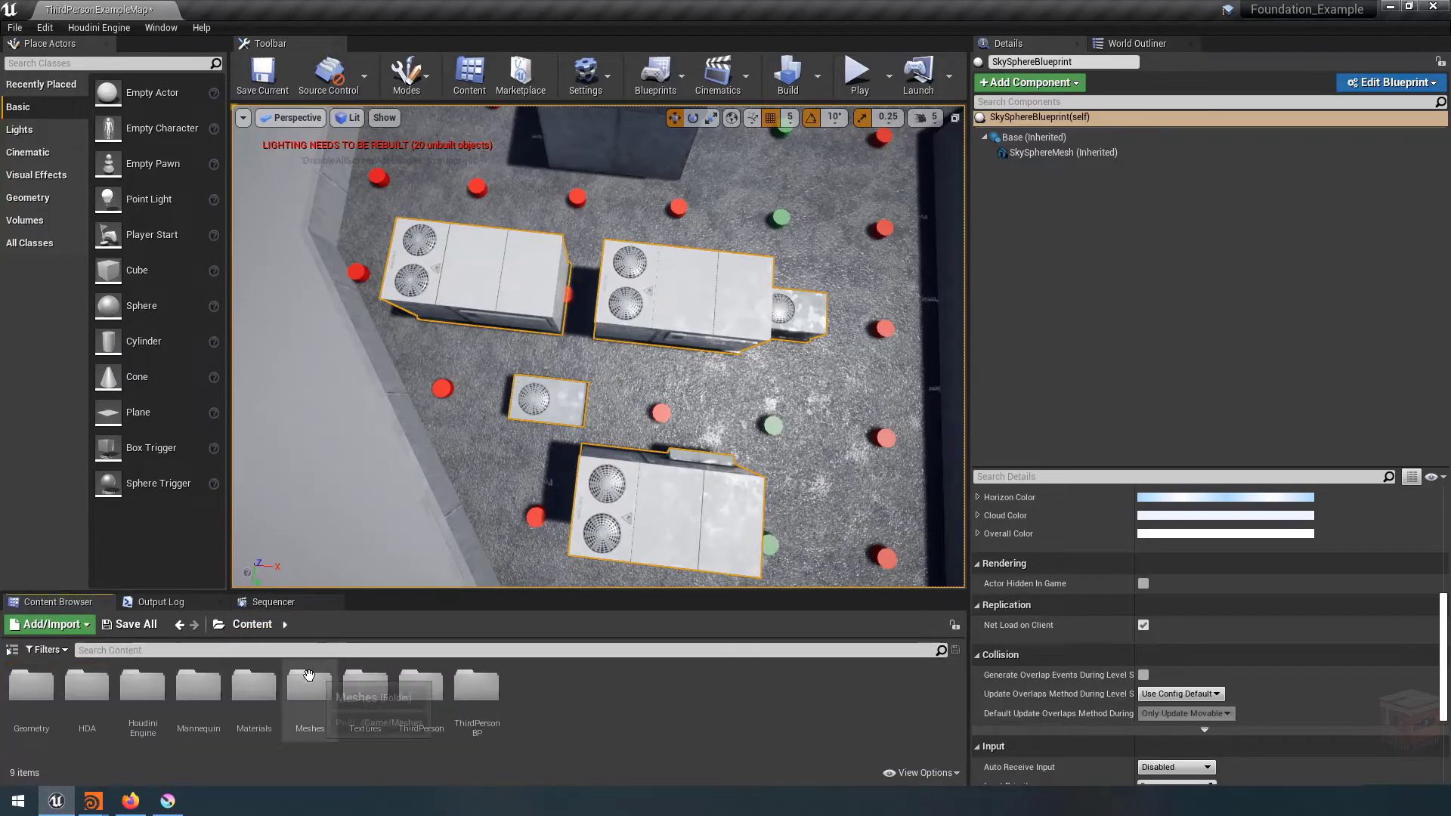
pyautogui.click(330, 694)
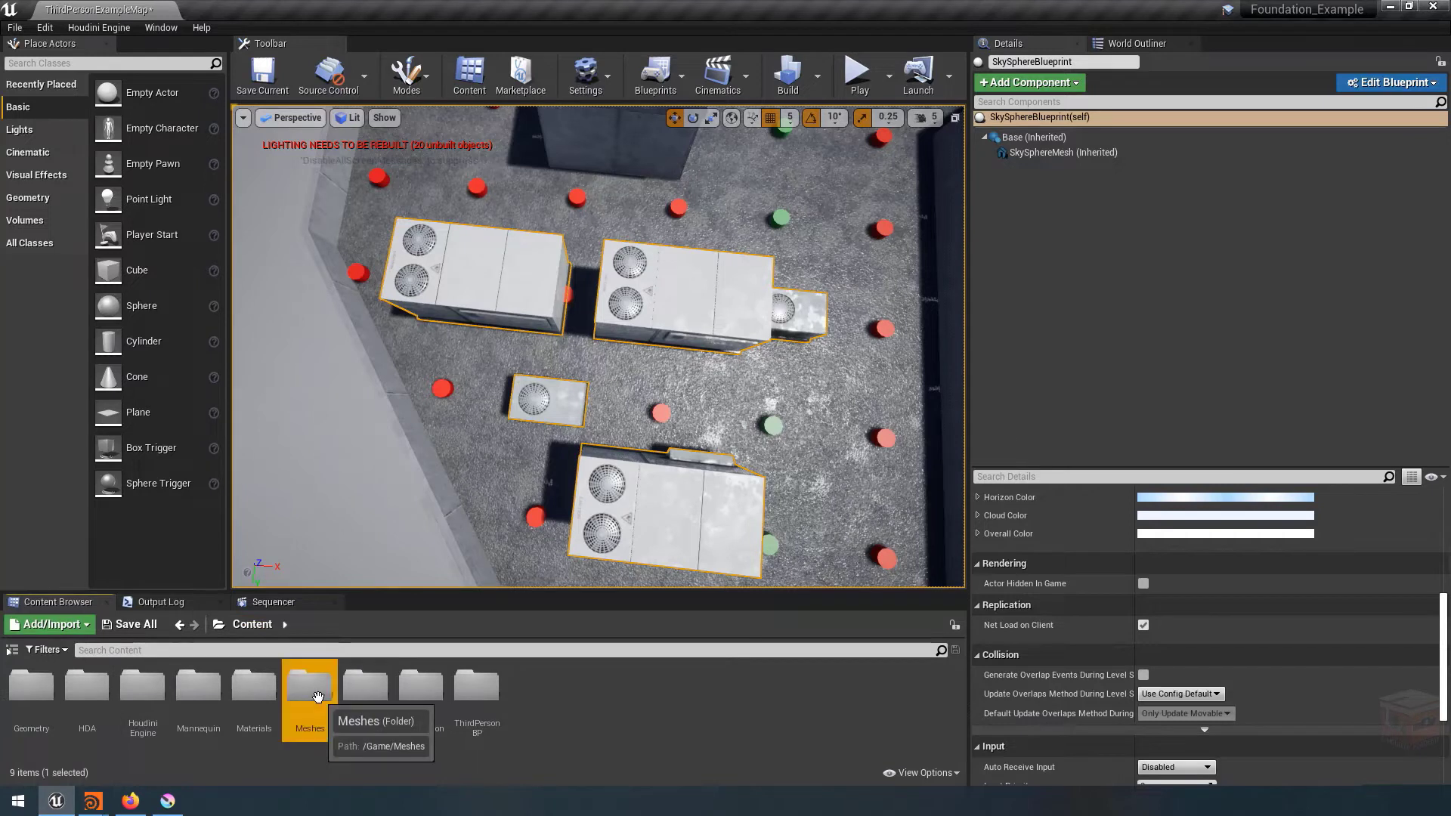
pyautogui.doubleClick(330, 693)
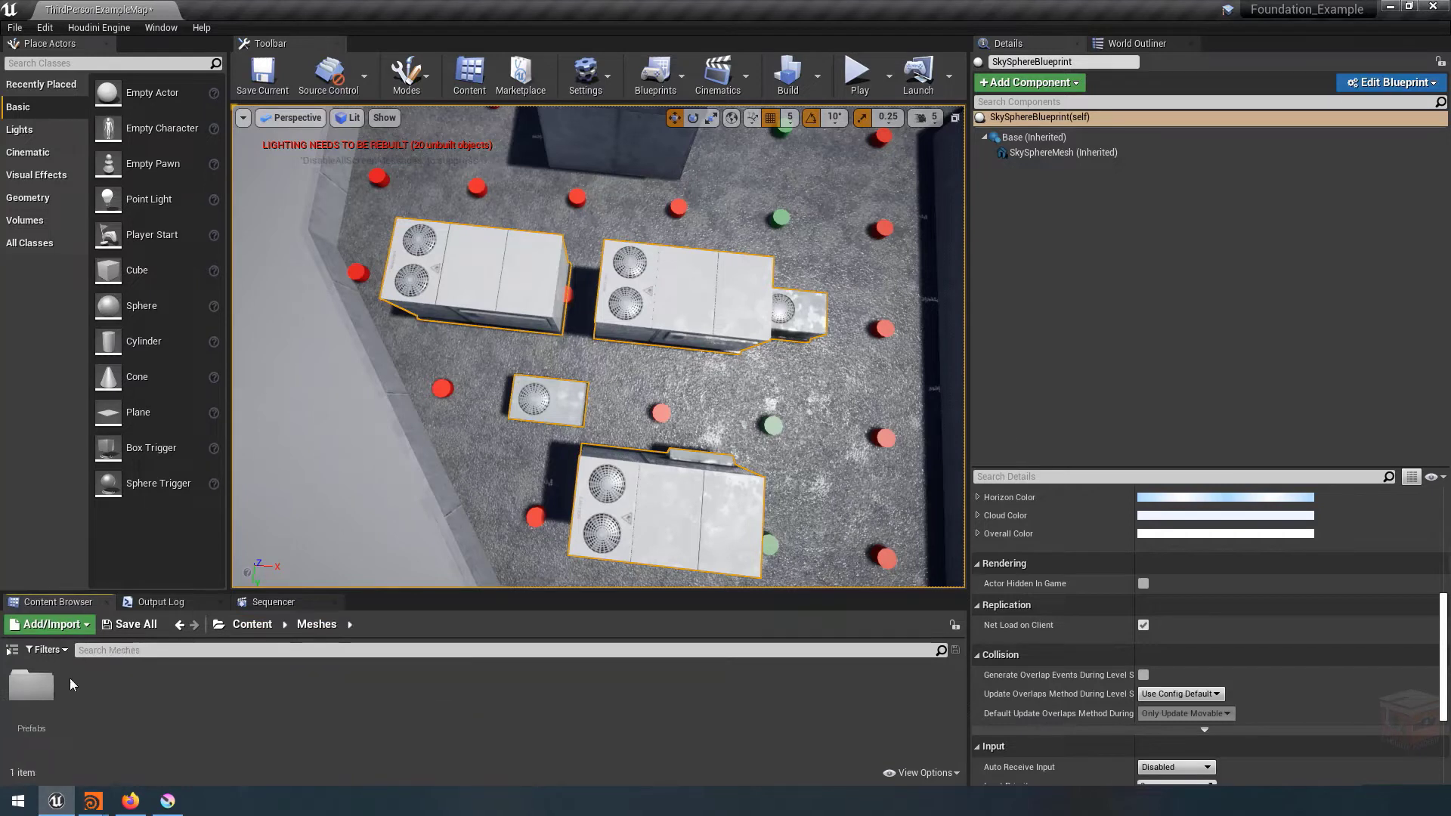
pyautogui.doubleClick(32, 685)
pyautogui.click(32, 685)
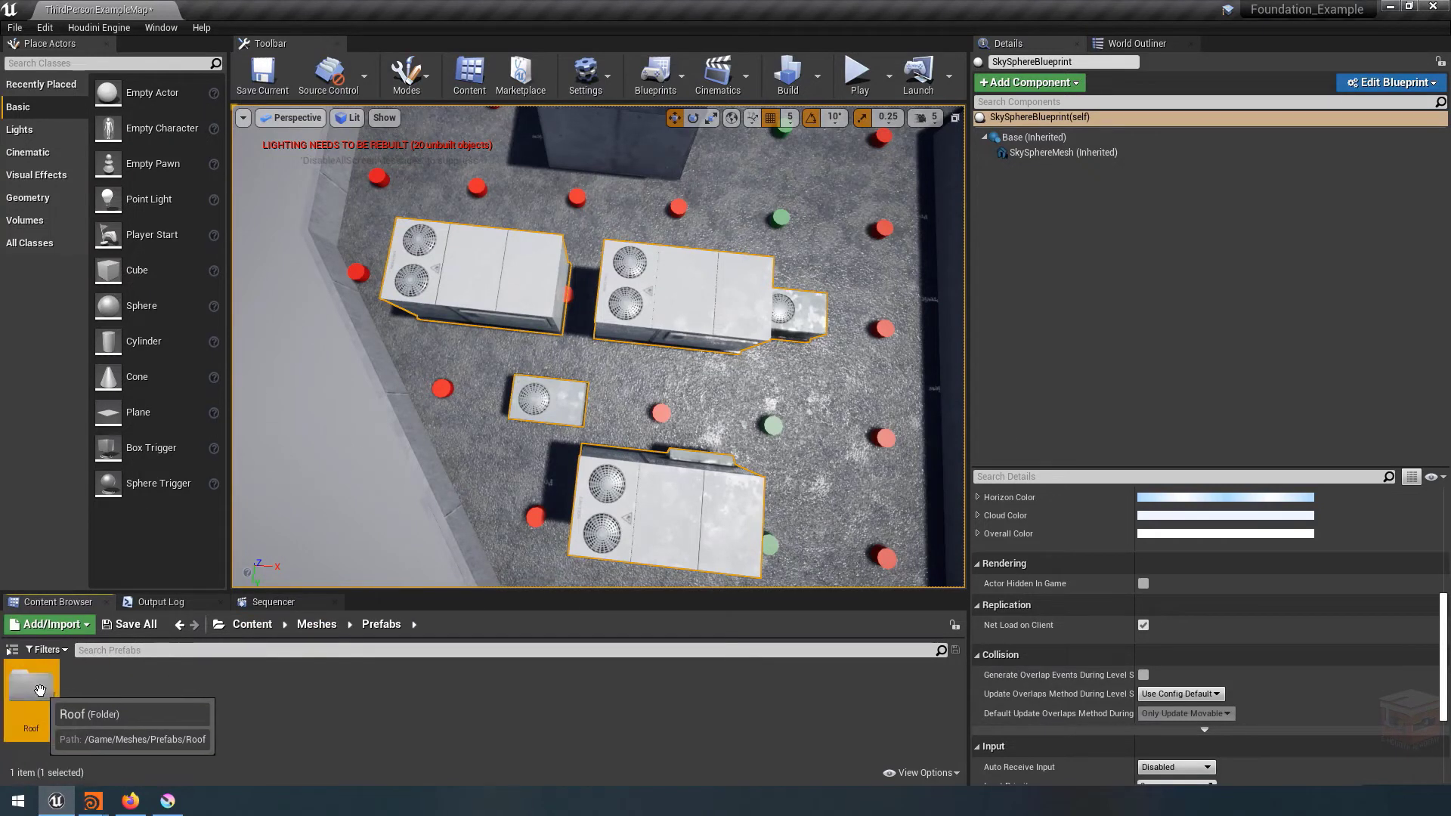
pyautogui.doubleClick(31, 684)
pyautogui.moveTo(469, 453); pyautogui.dragTo(491, 405, button='right')
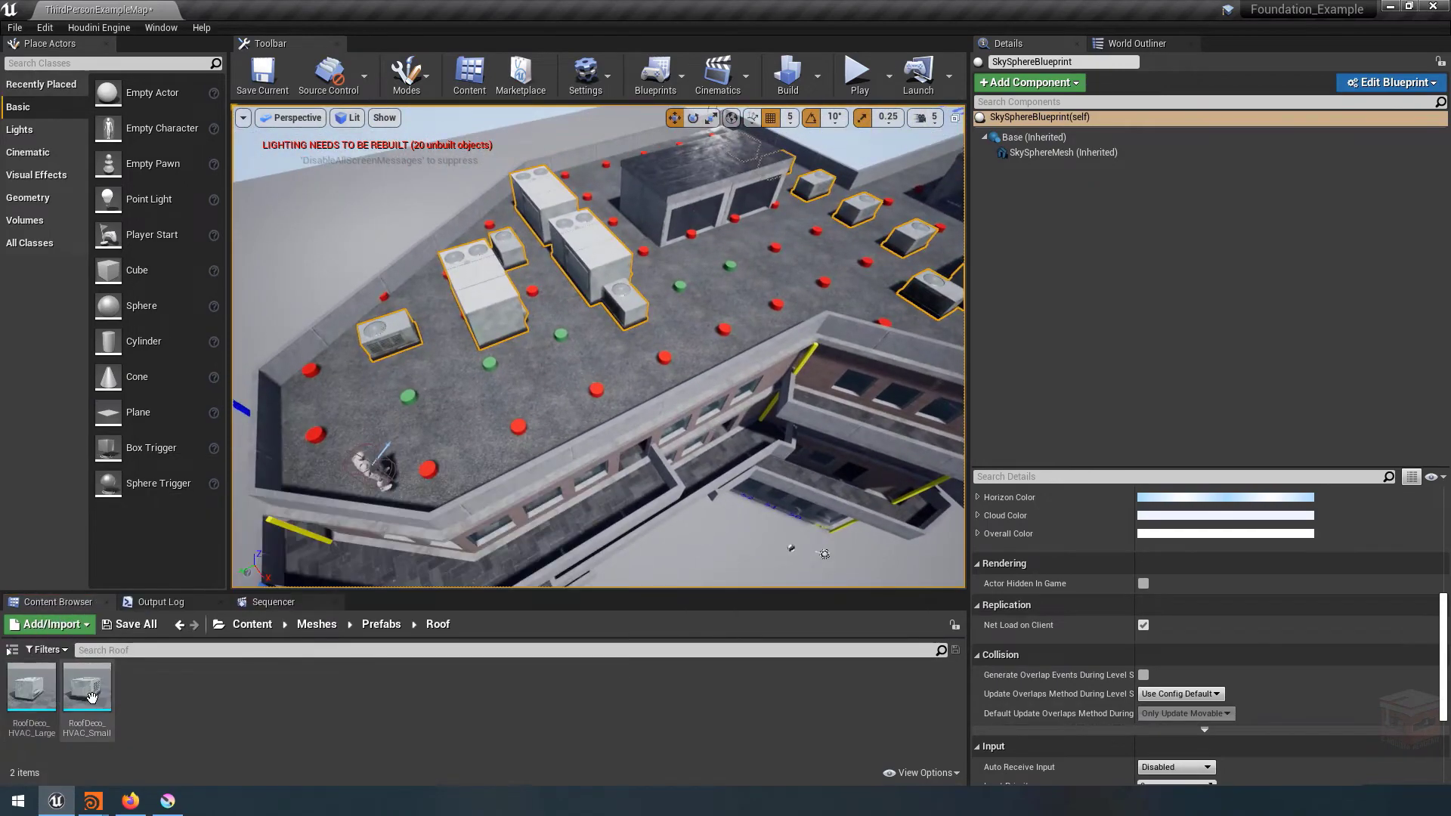
# Copy the asset reference of the RoofDeco_HVAC_Large static mesh.
pyautogui.moveTo(34, 691)
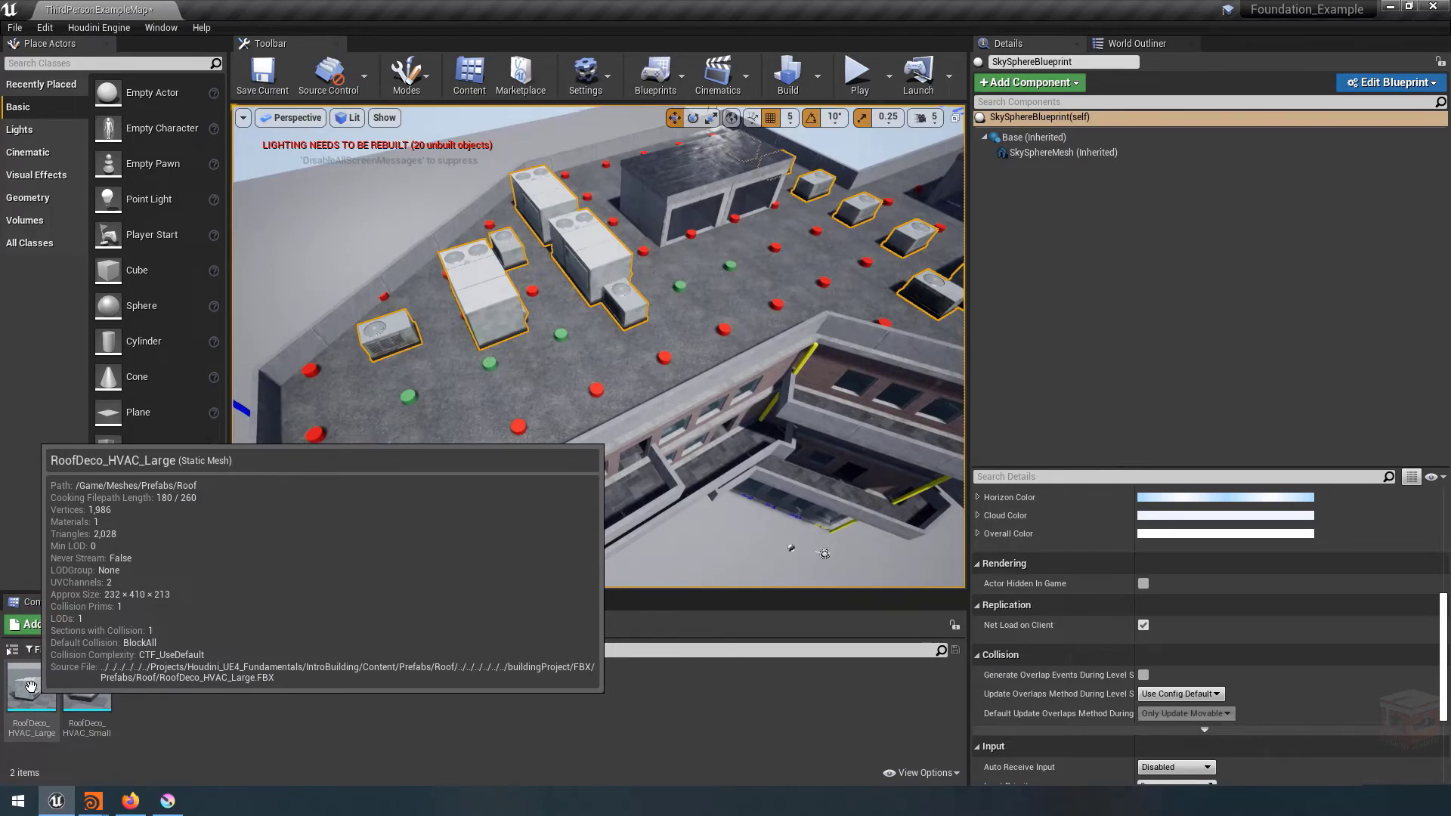
pyautogui.rightClick(30, 685)
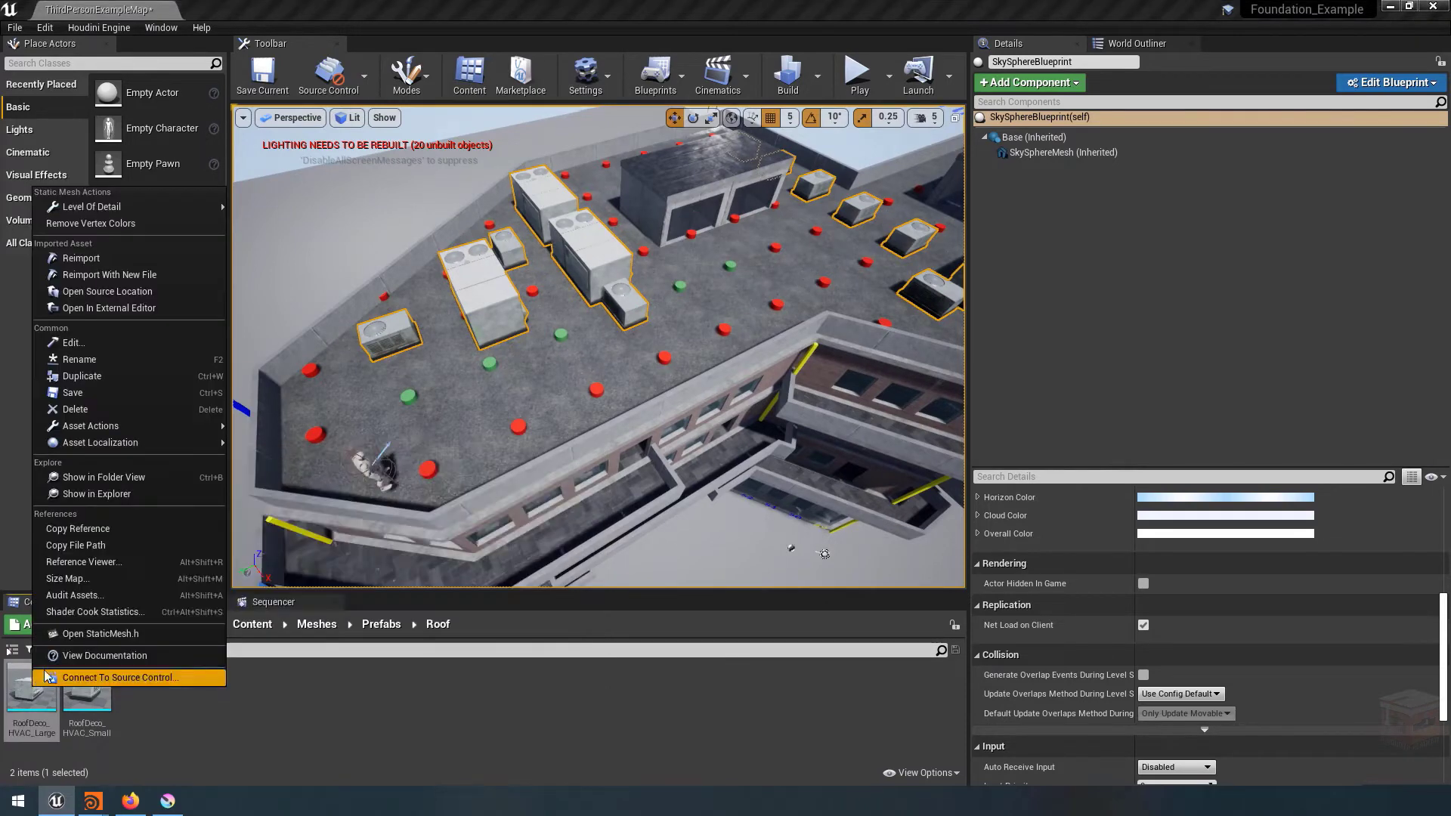
pyautogui.click(123, 529)
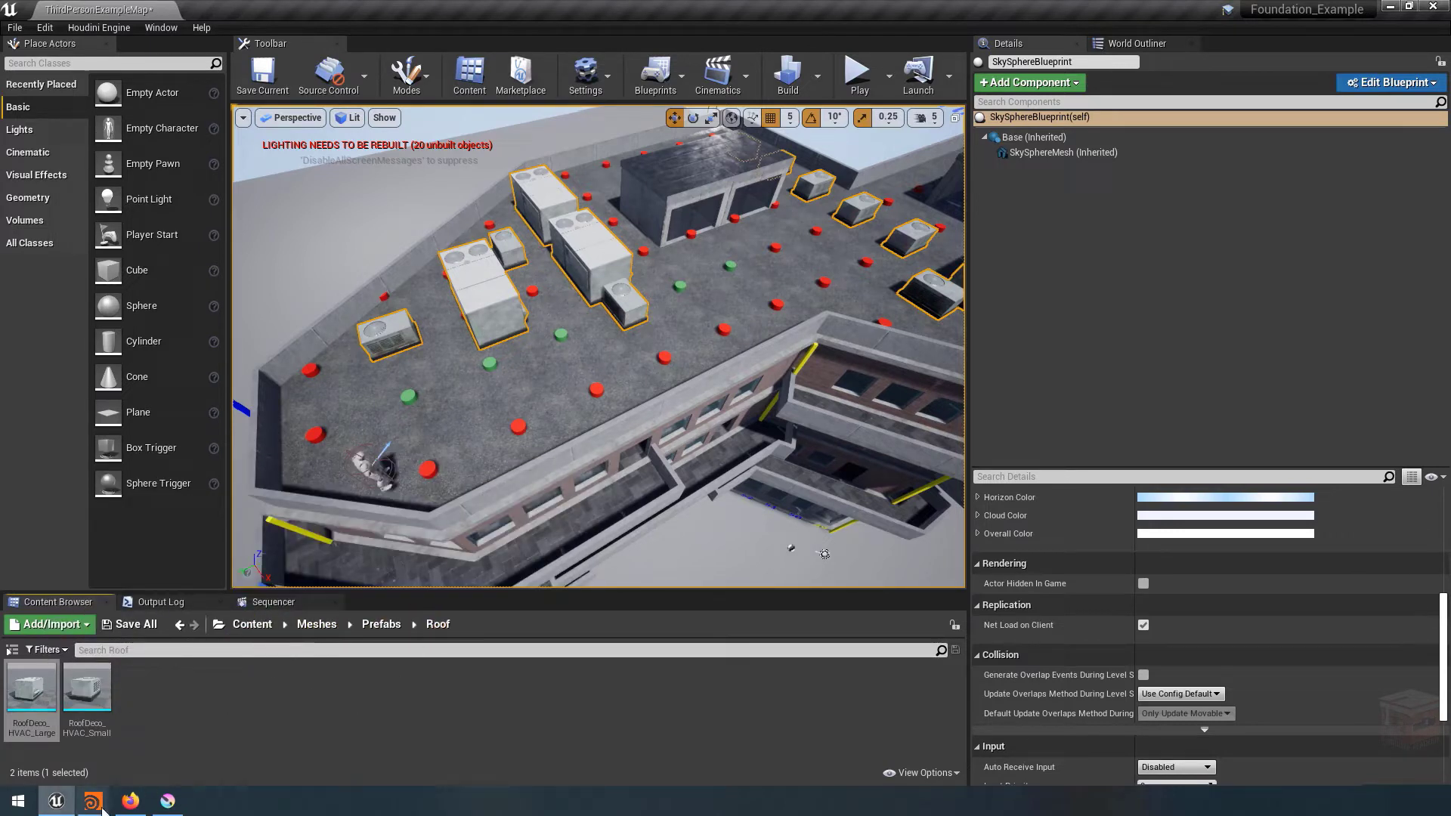
# Switch back to Houdini and add s@unreal_instance = chs("unrealPath"); below the pscale line in instanceData_HVAC_Large's VEXpression.
pyautogui.moveTo(92, 801)
pyautogui.click(83, 742)
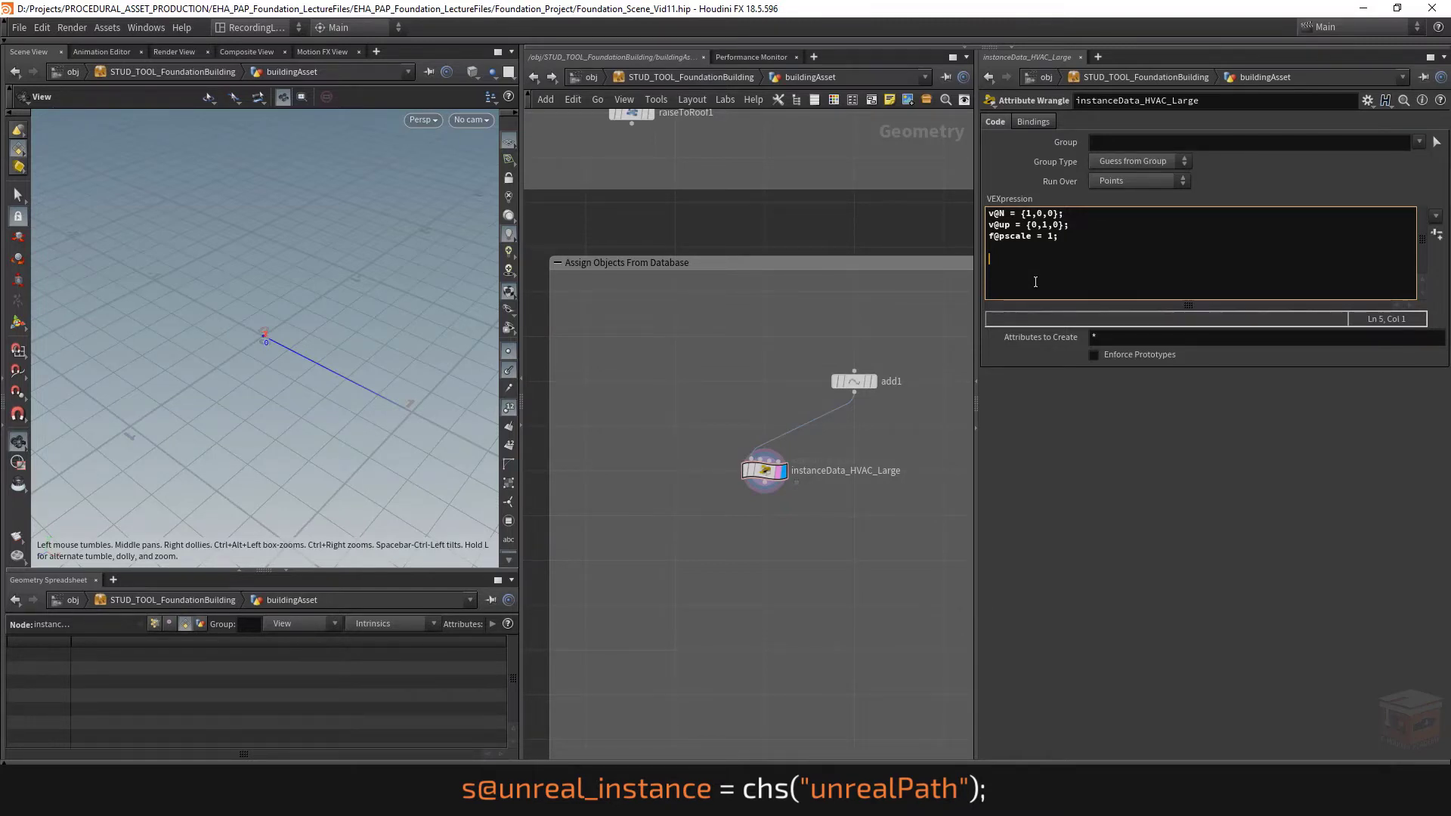
pyautogui.write('s@')
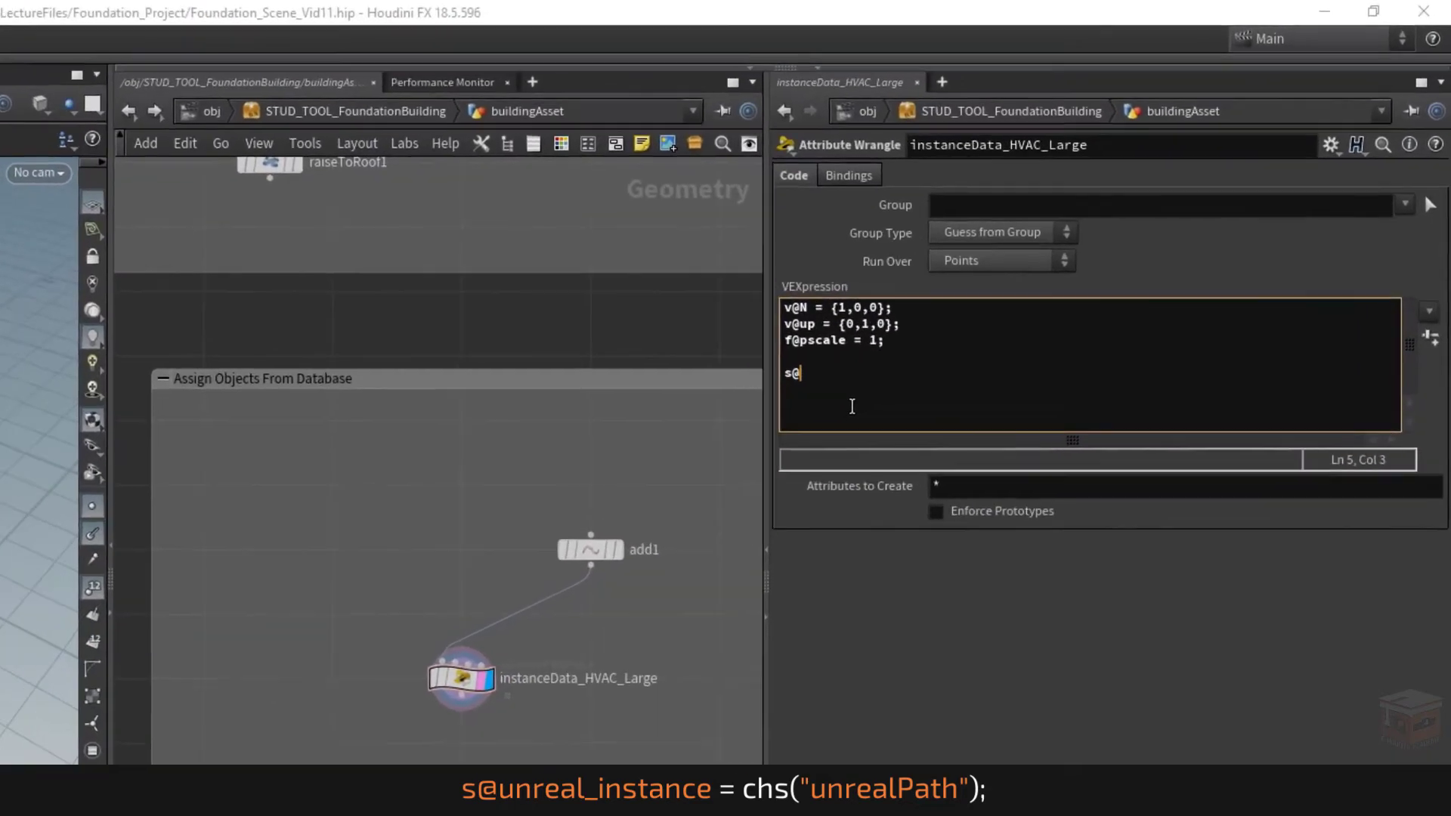
pyautogui.write('unreal_inst')
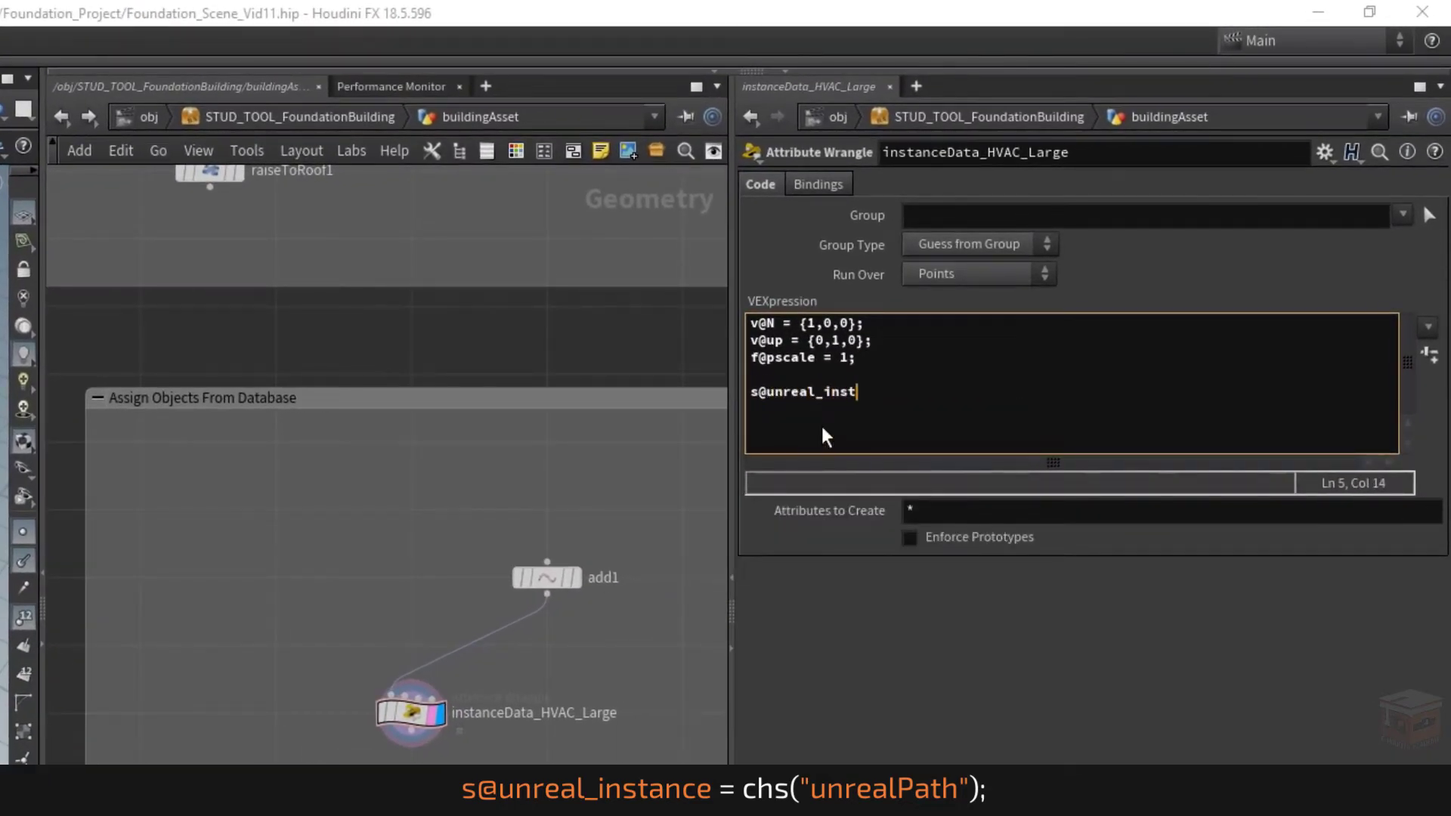
pyautogui.write('ance =')
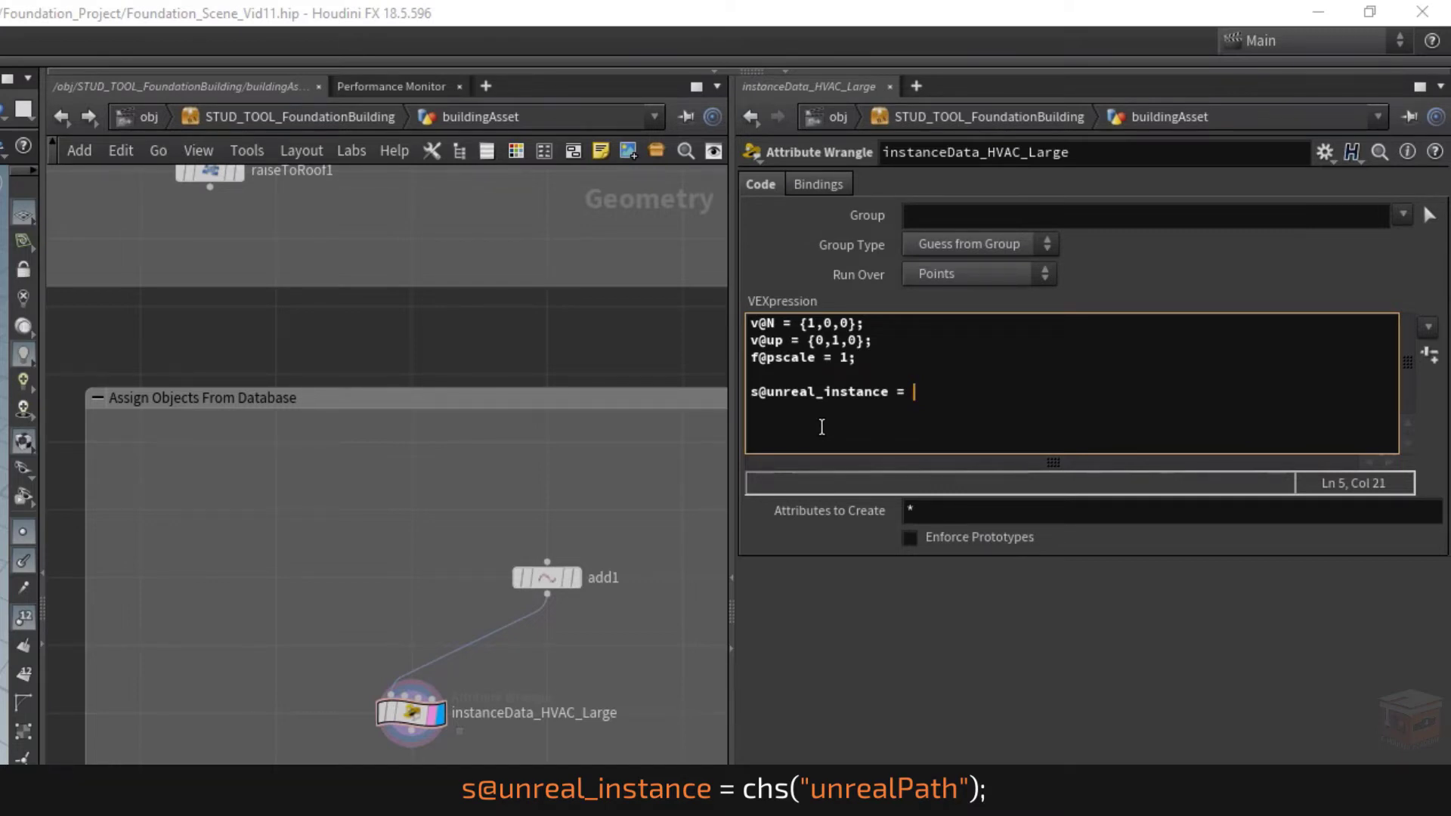
pyautogui.write('chs()')
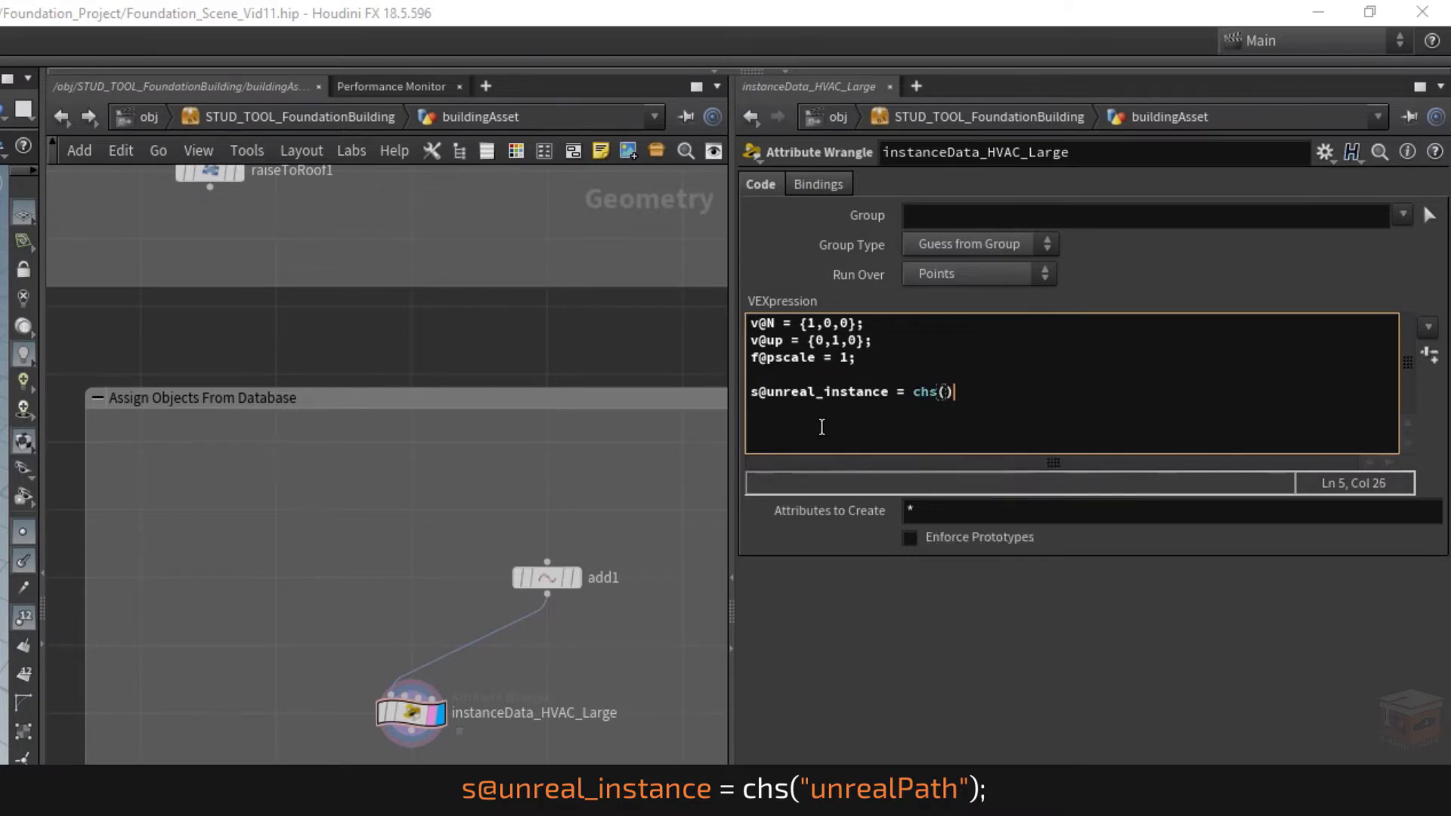
pyautogui.press('Left')
pyautogui.write('"unrealPath')
pyautogui.press('End')
pyautogui.write(';')
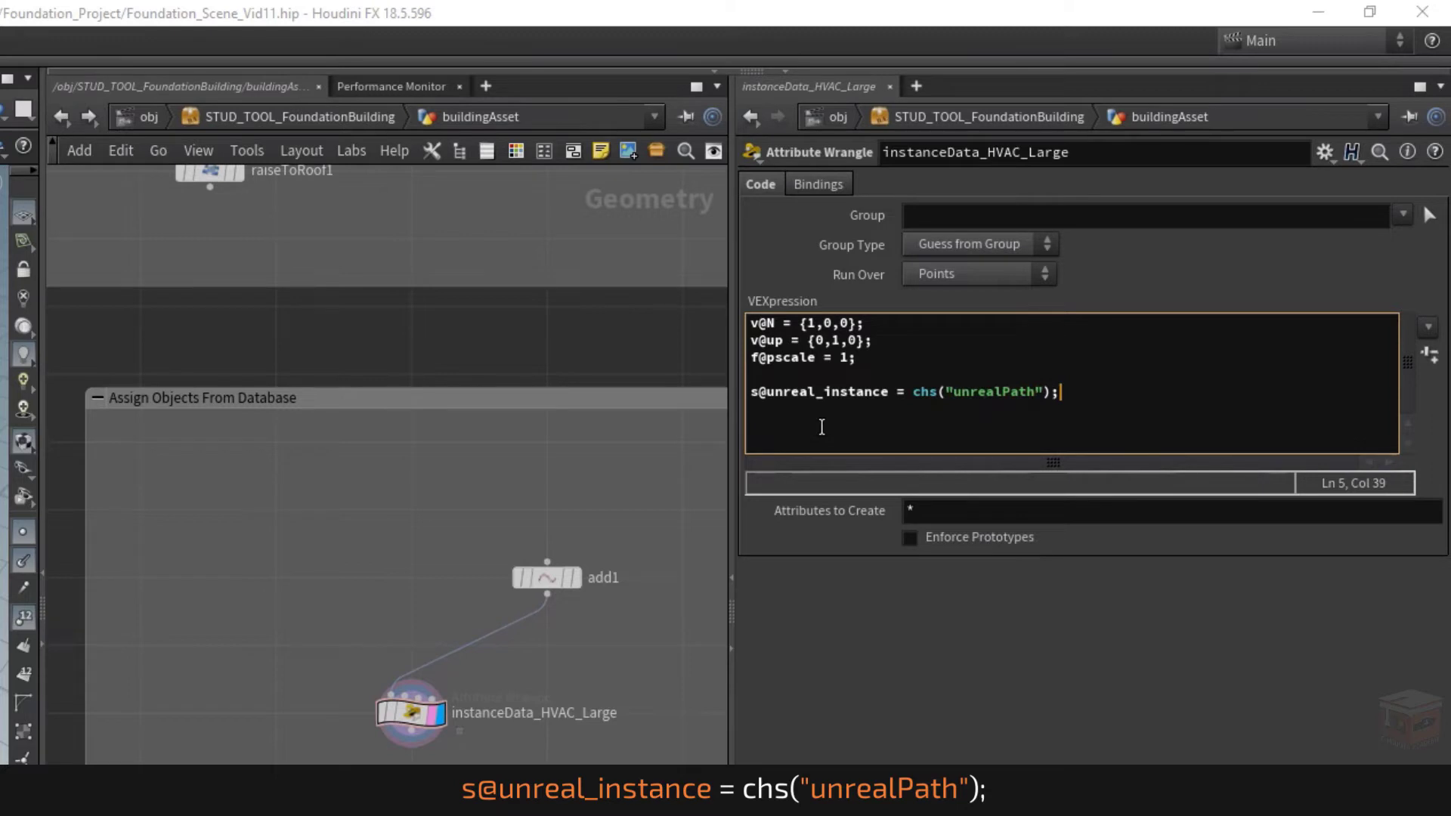
# Create the Unrealpath parameter from the code and set it to StaticMesh'/Game/Meshes/Prefabs/Roof/RoofDeco_HVAC_Large.RoofDeco_HVAC_Large'.
pyautogui.click(1429, 356)
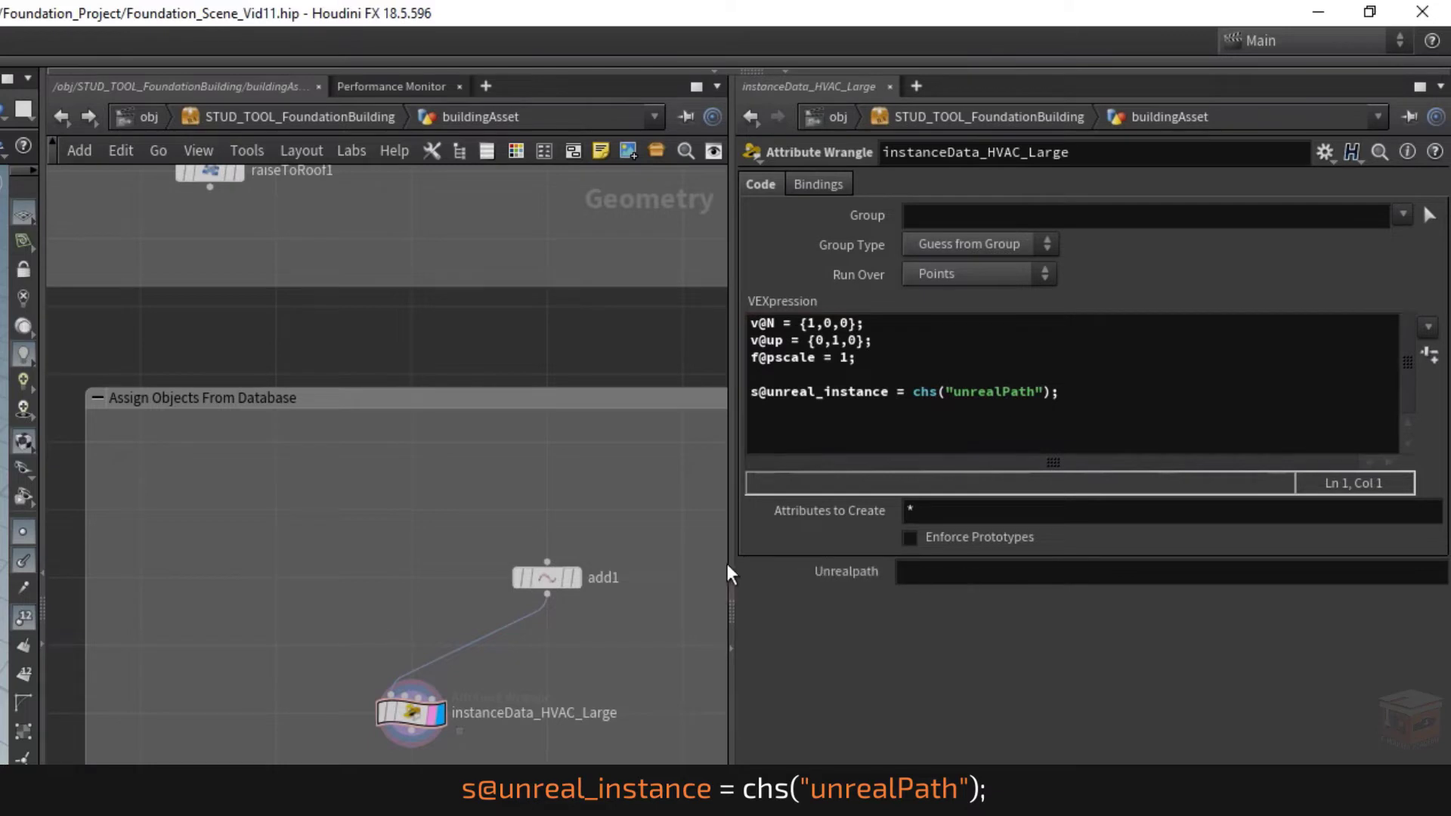
pyautogui.click(993, 572)
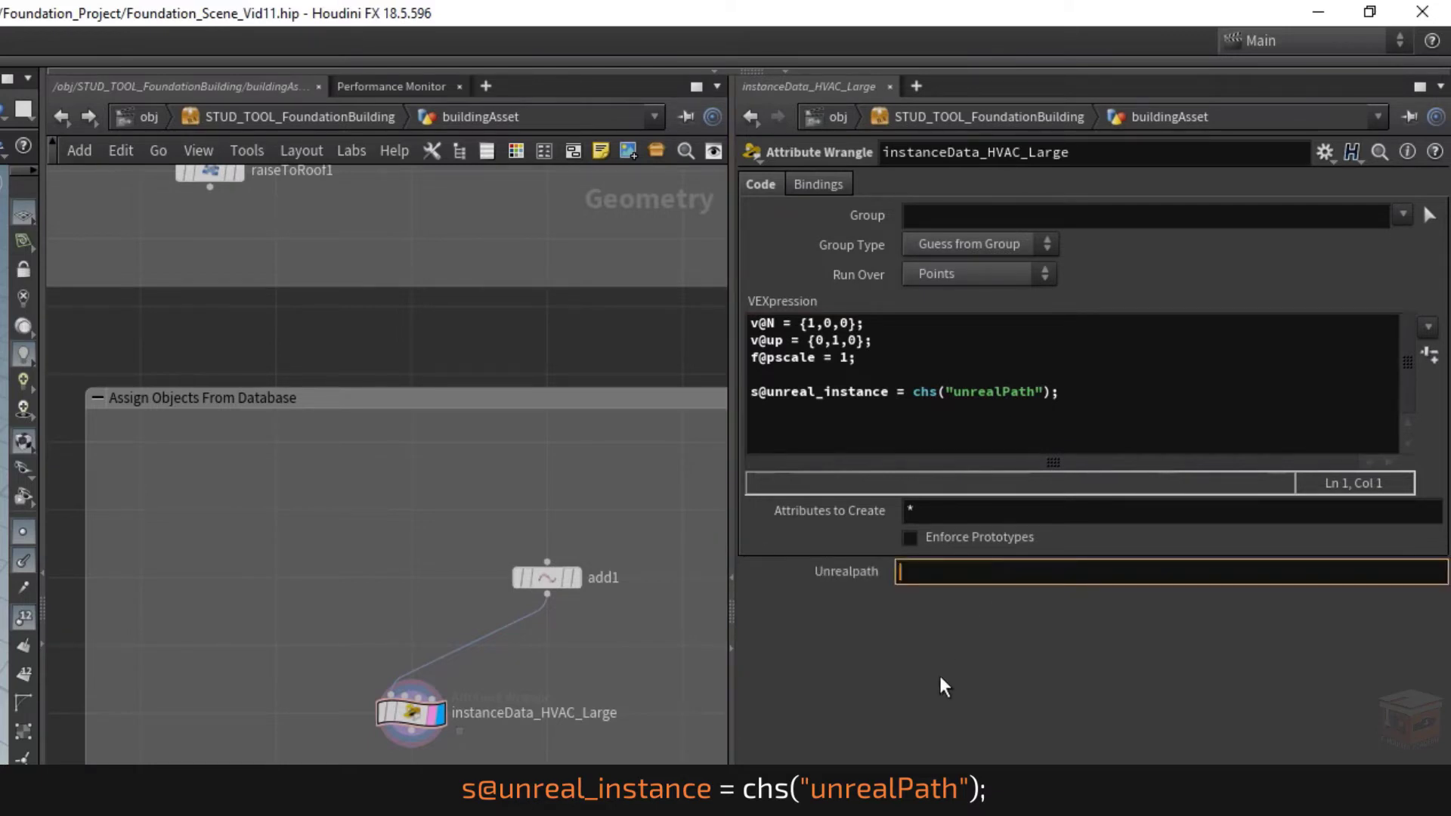
pyautogui.write("StaticMesh'/Game/Meshes/Prefabs/Roof/RoofDeco_HVAC_Large.RoofDeco_HVAC_Large'")
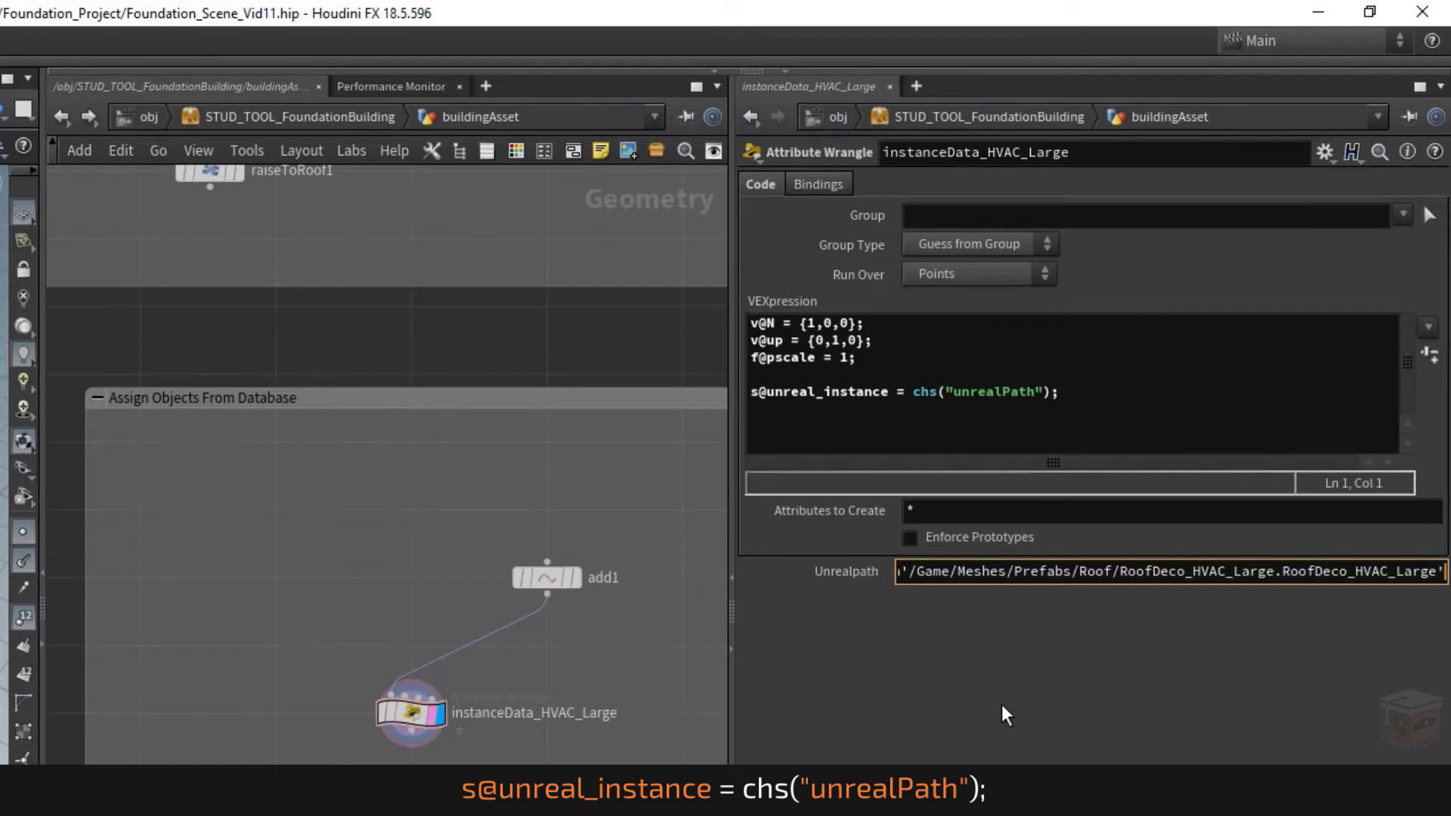
pyautogui.press('Home')
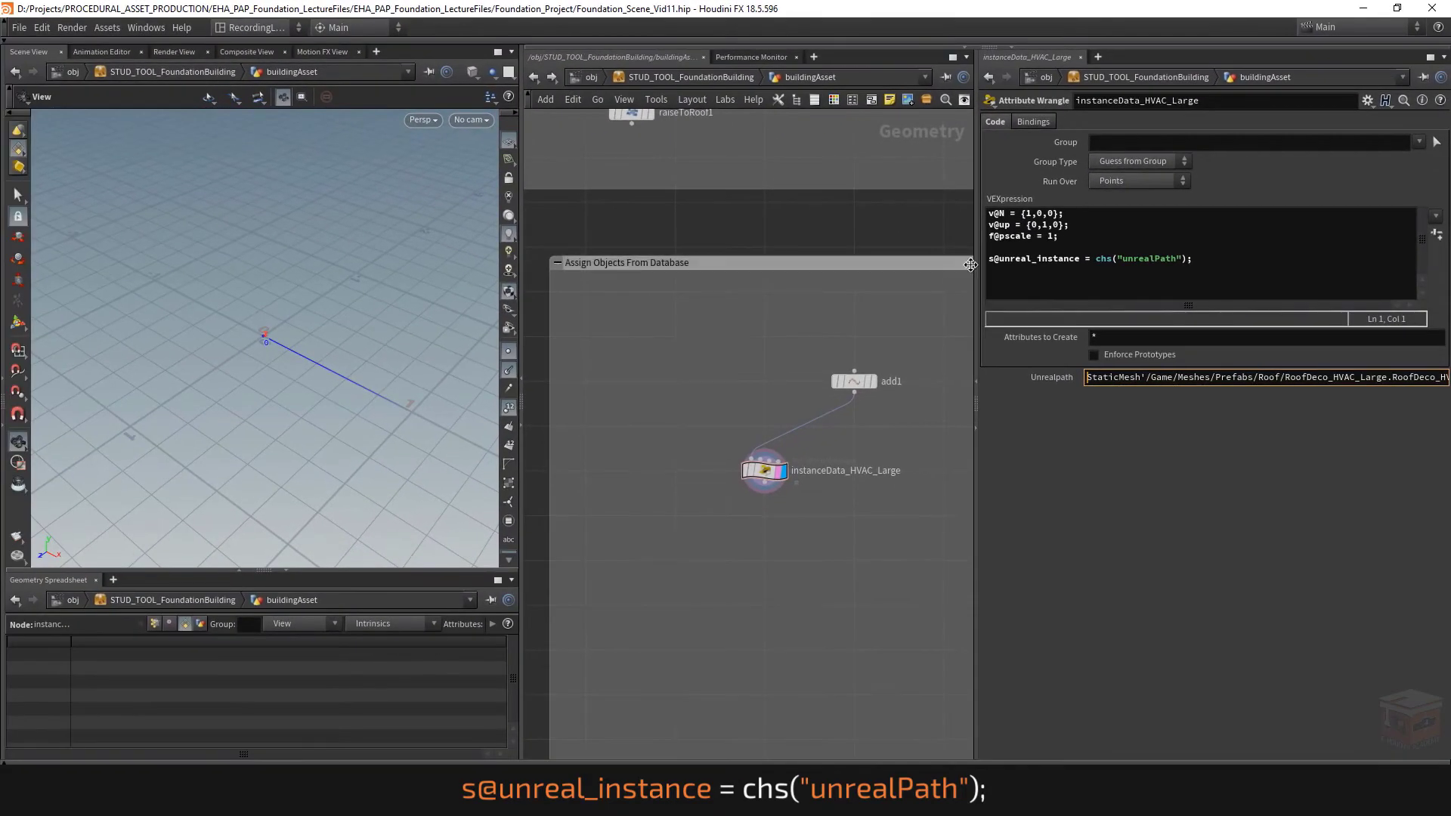
# Widen the parameter pane to read the full Unrealpath value and recheck the RoofDeco_HVAC_Large copy options in Unreal.
pyautogui.moveTo(976, 465); pyautogui.dragTo(815, 465)
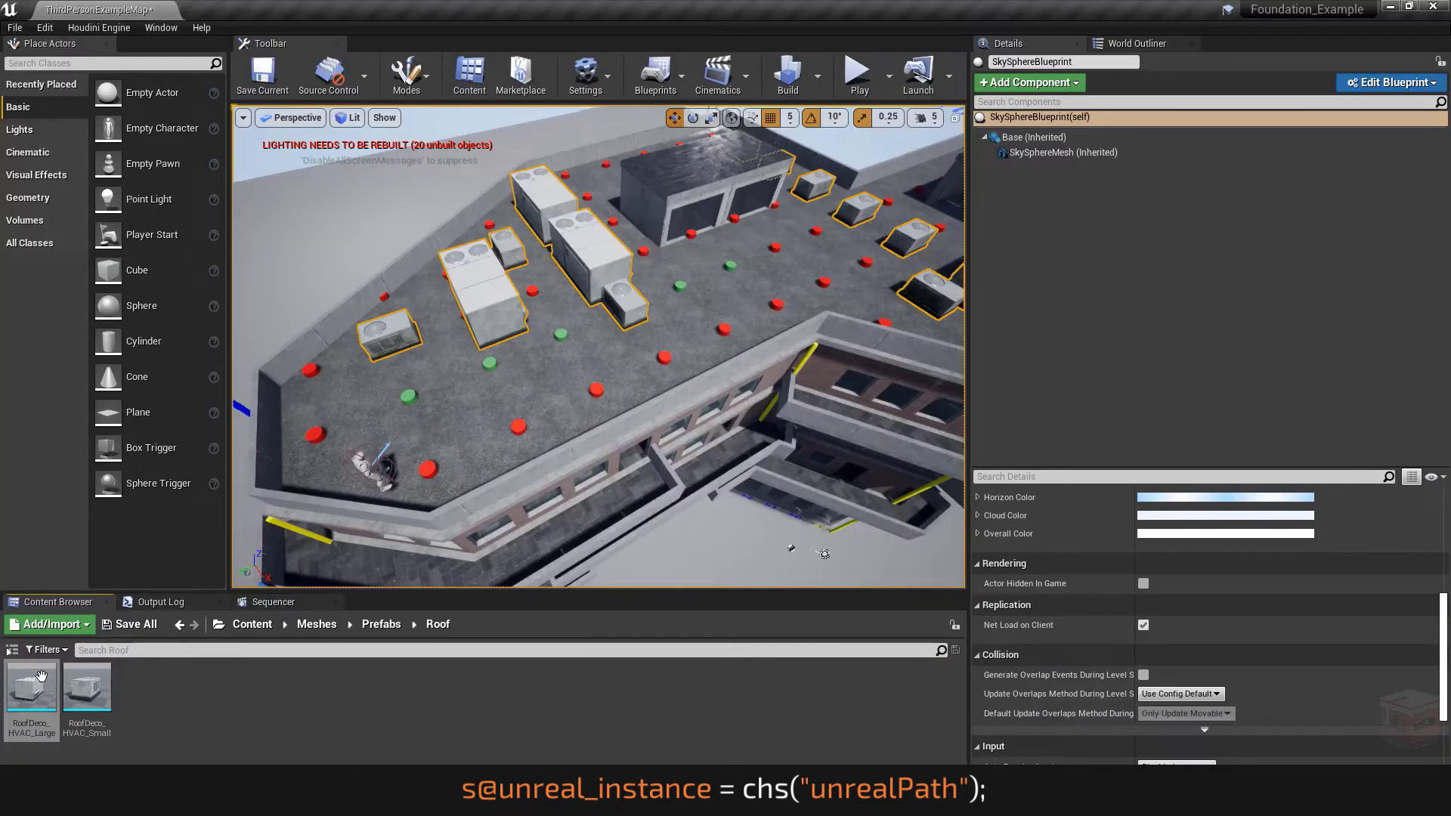
pyautogui.rightClick(38, 681)
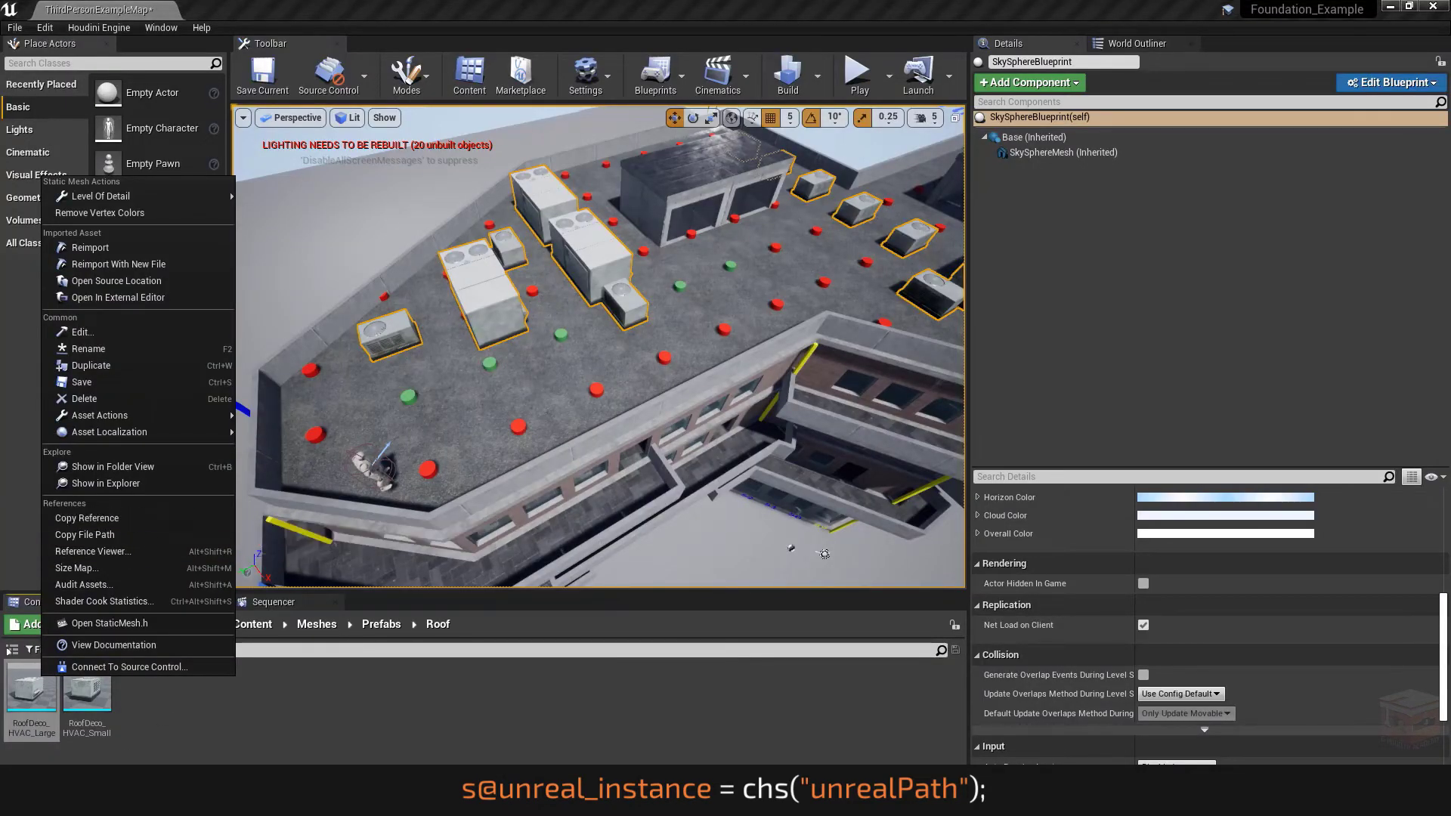
pyautogui.click(84, 535)
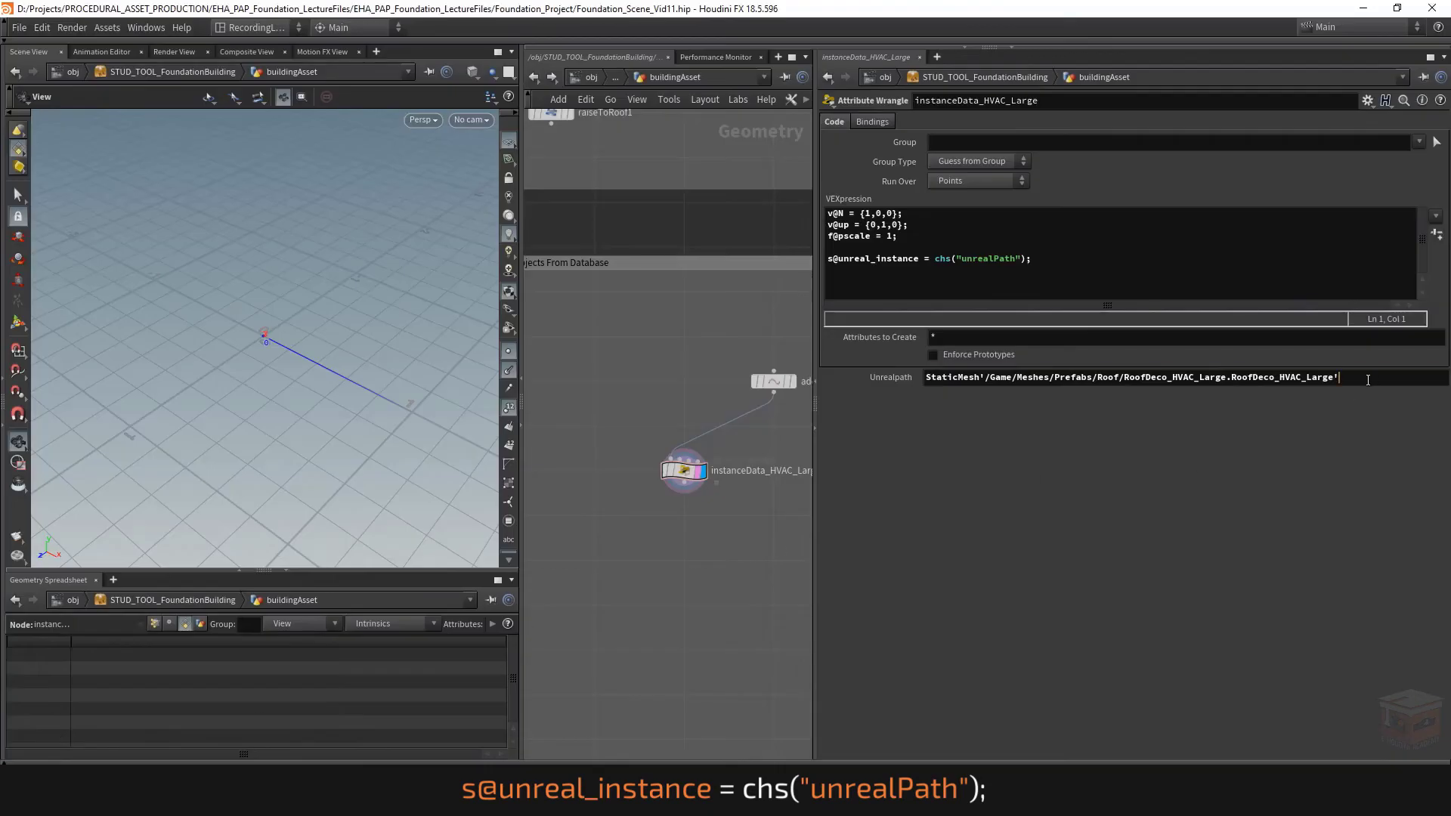
pyautogui.click(1368, 381)
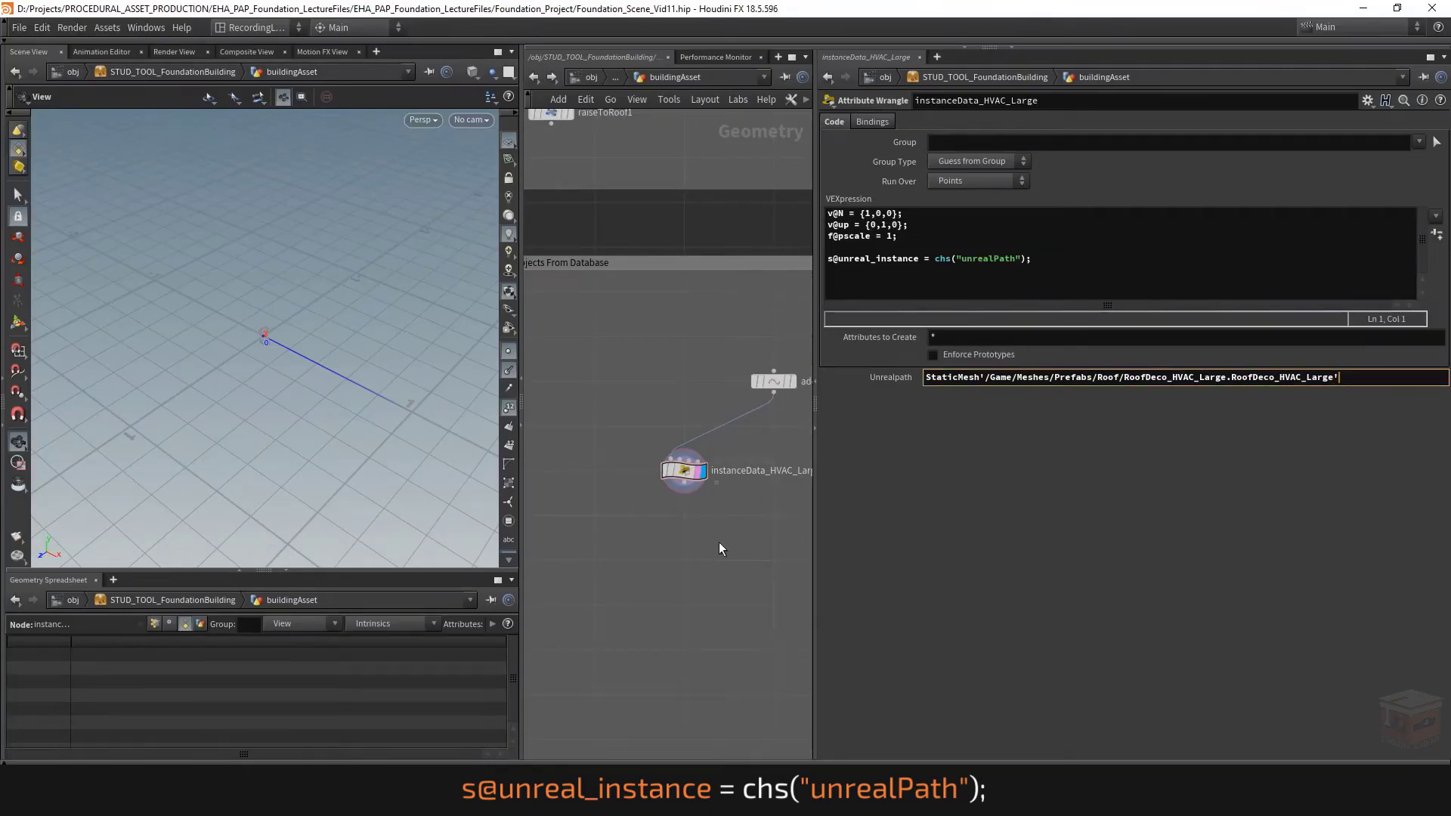
# Display the point attributes in the Geometry Spreadsheet and examine P, N, pscale, up and the full unreal_instance string.
pyautogui.scroll(-3, 718, 542)
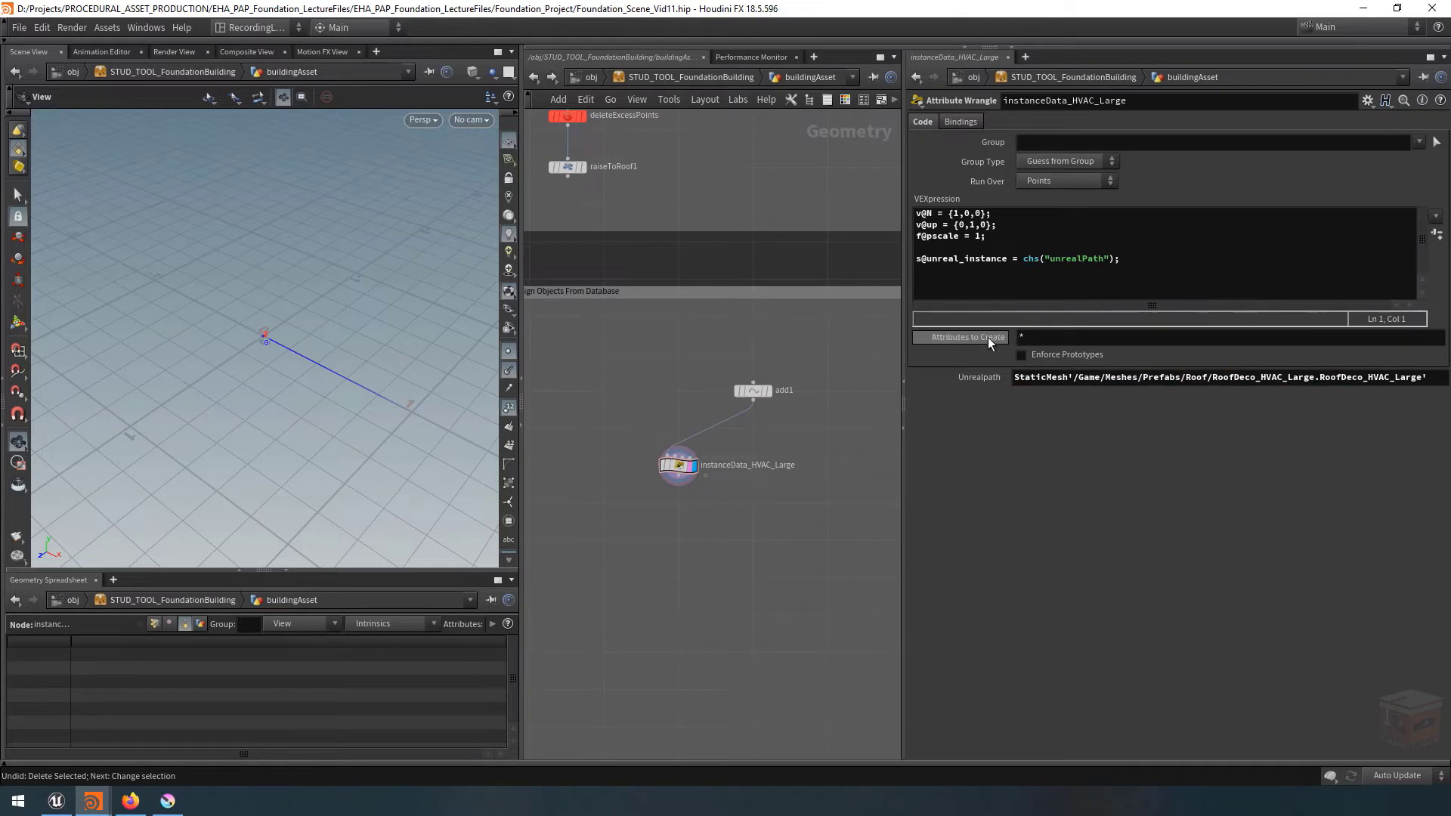
pyautogui.moveTo(688, 475)
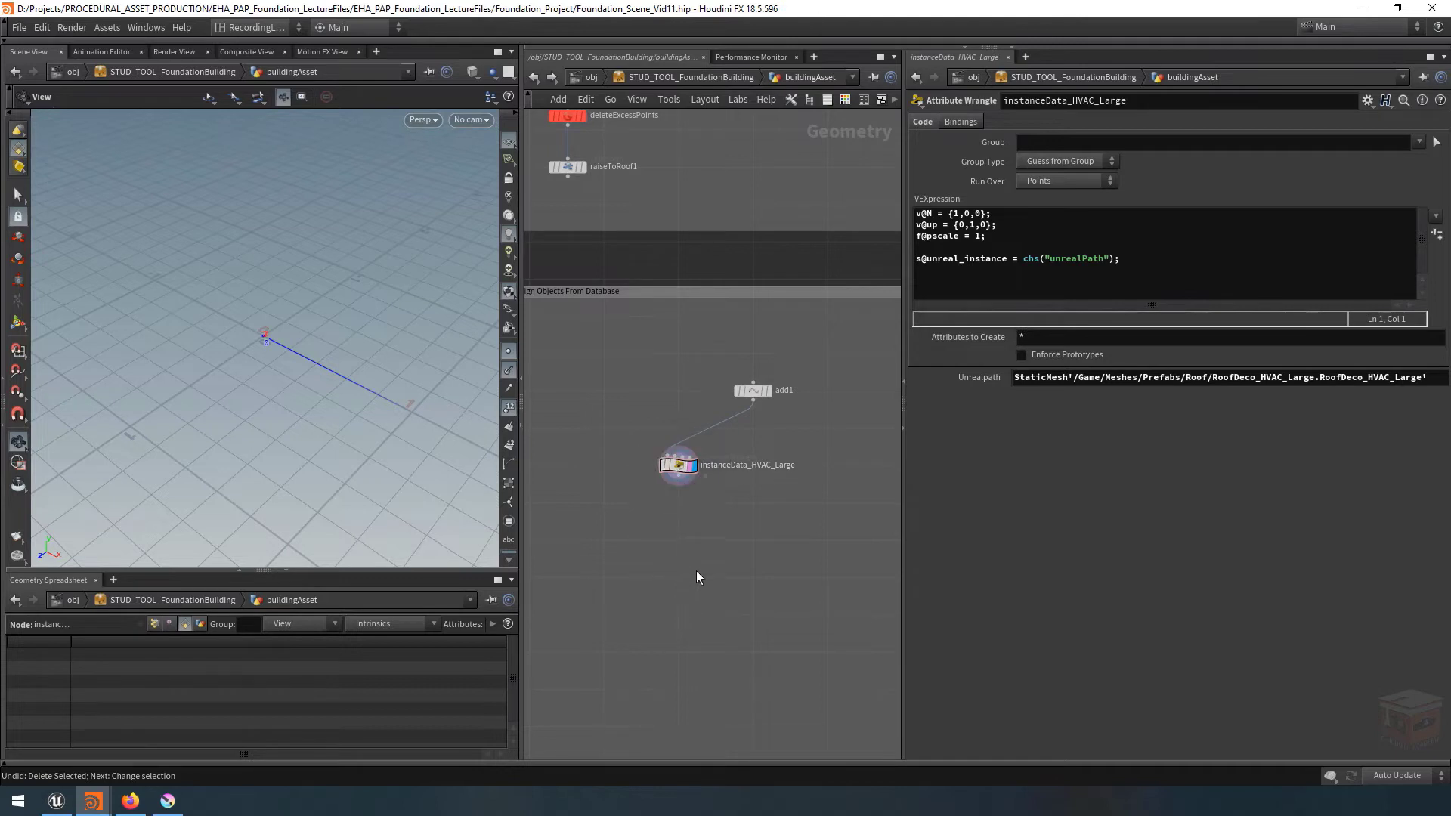
pyautogui.scroll(-2, 778, 562)
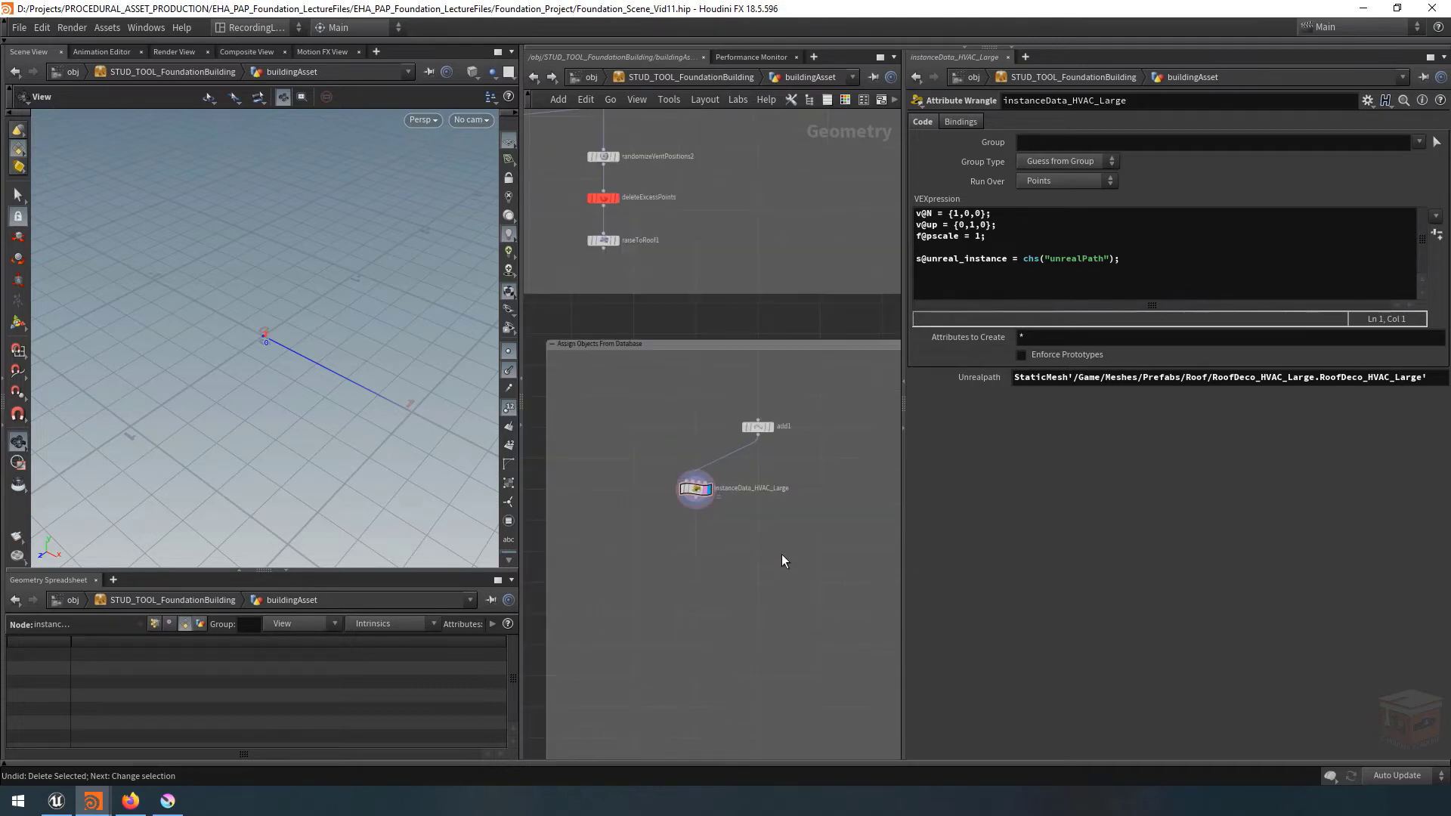
pyautogui.click(155, 623)
pyautogui.moveTo(522, 672); pyautogui.dragTo(654, 671)
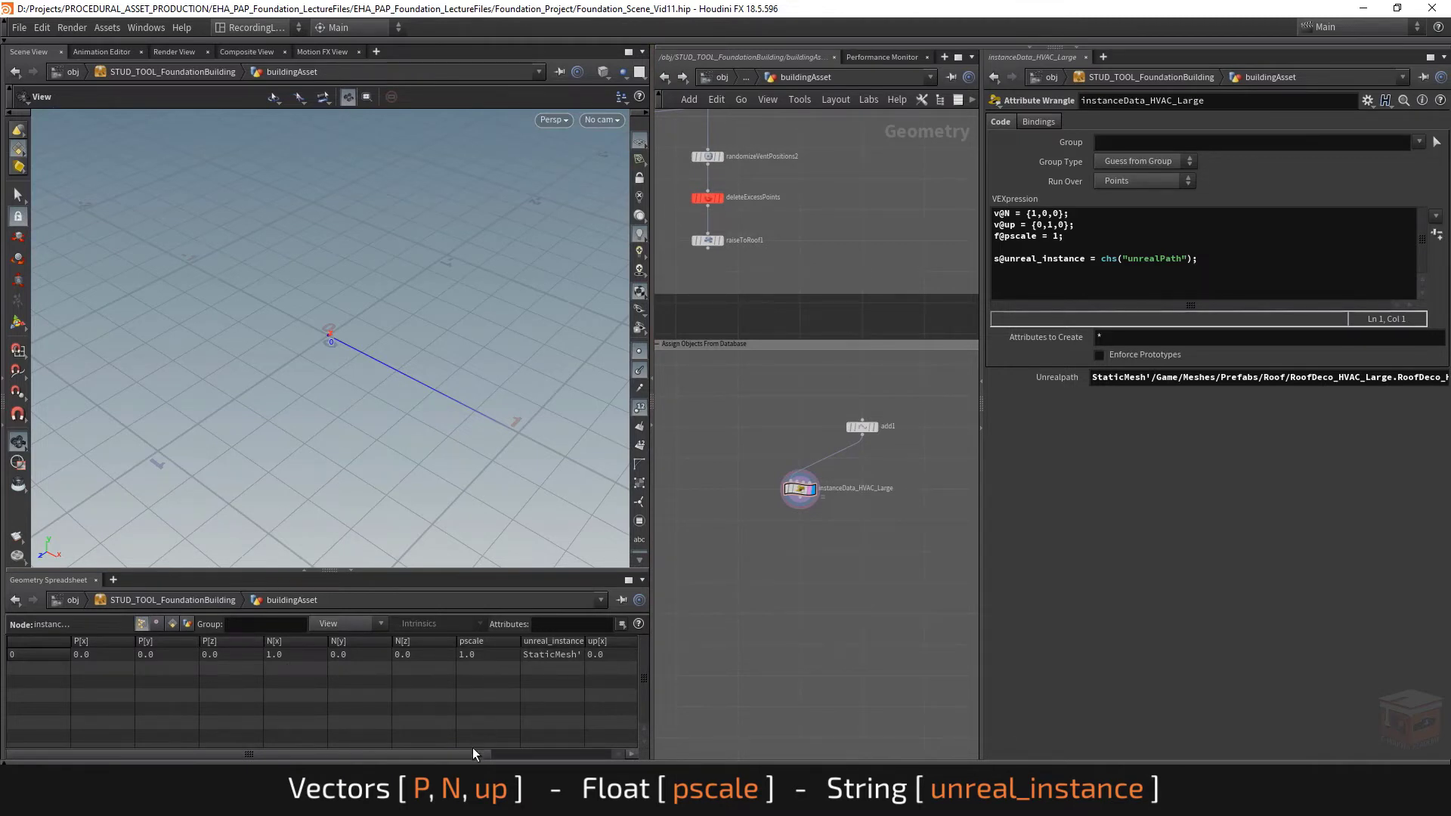
pyautogui.moveTo(473, 753); pyautogui.dragTo(597, 747)
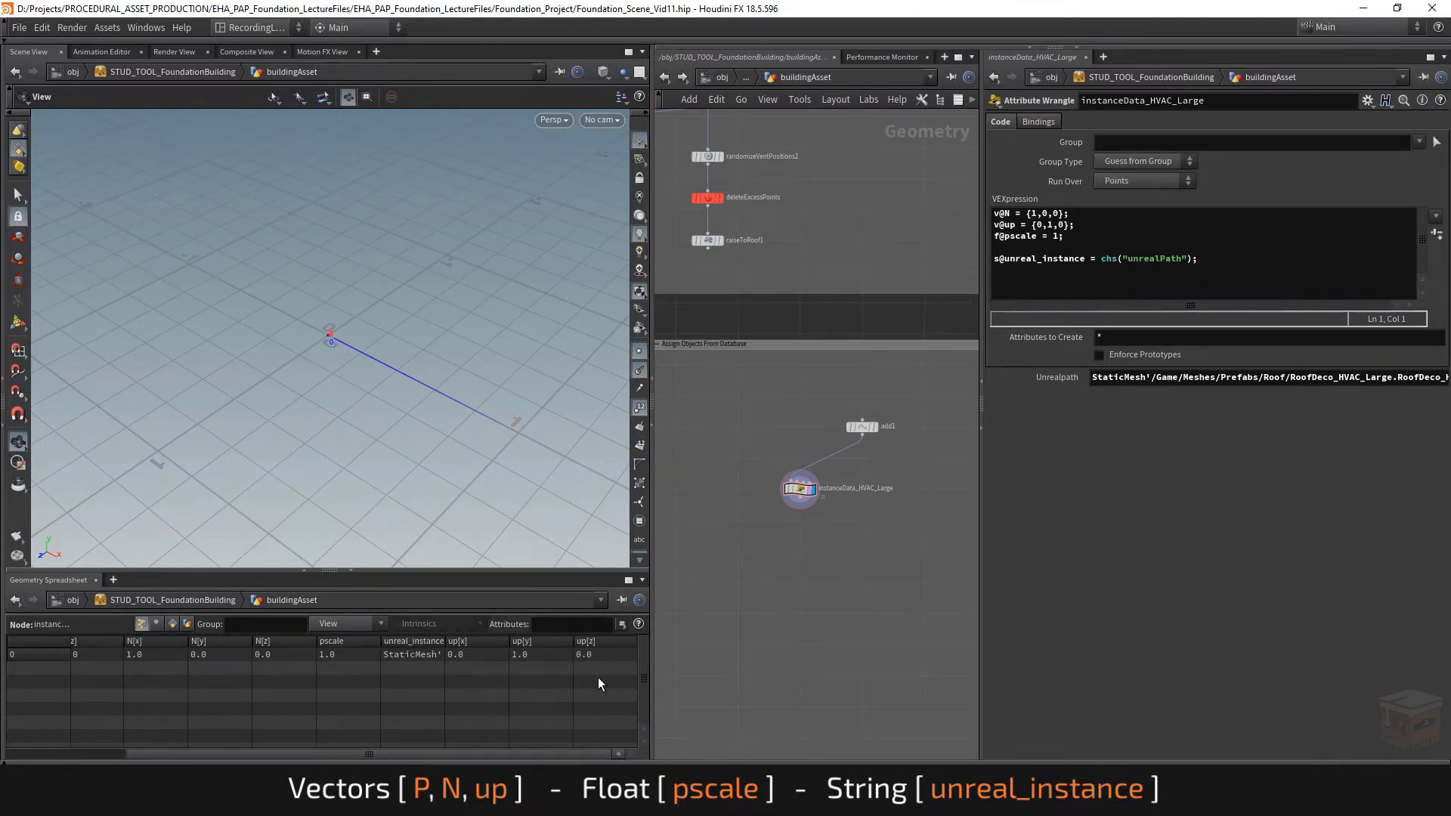
pyautogui.moveTo(441, 642); pyautogui.dragTo(538, 746)
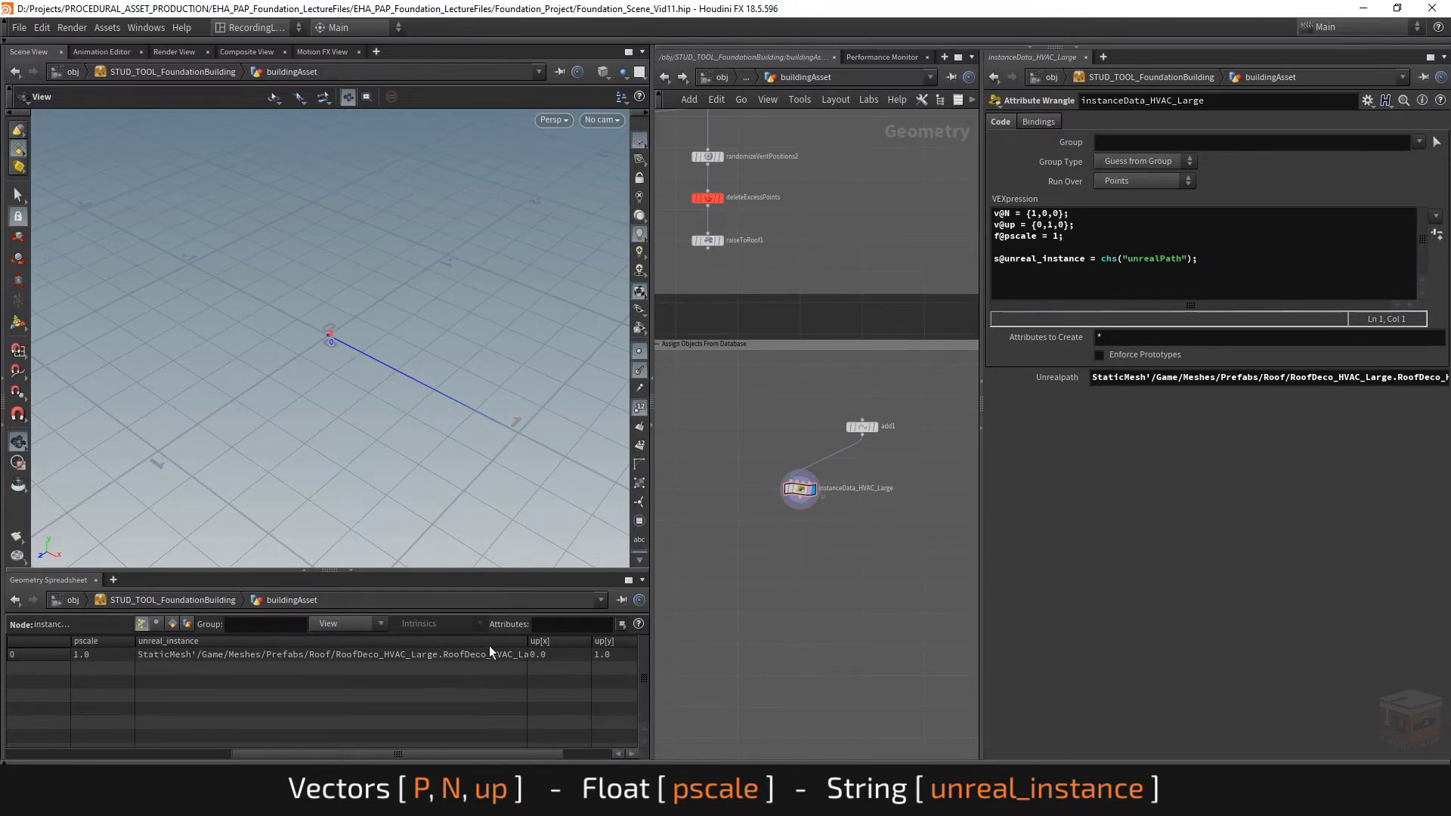
pyautogui.moveTo(528, 641); pyautogui.dragTo(442, 646)
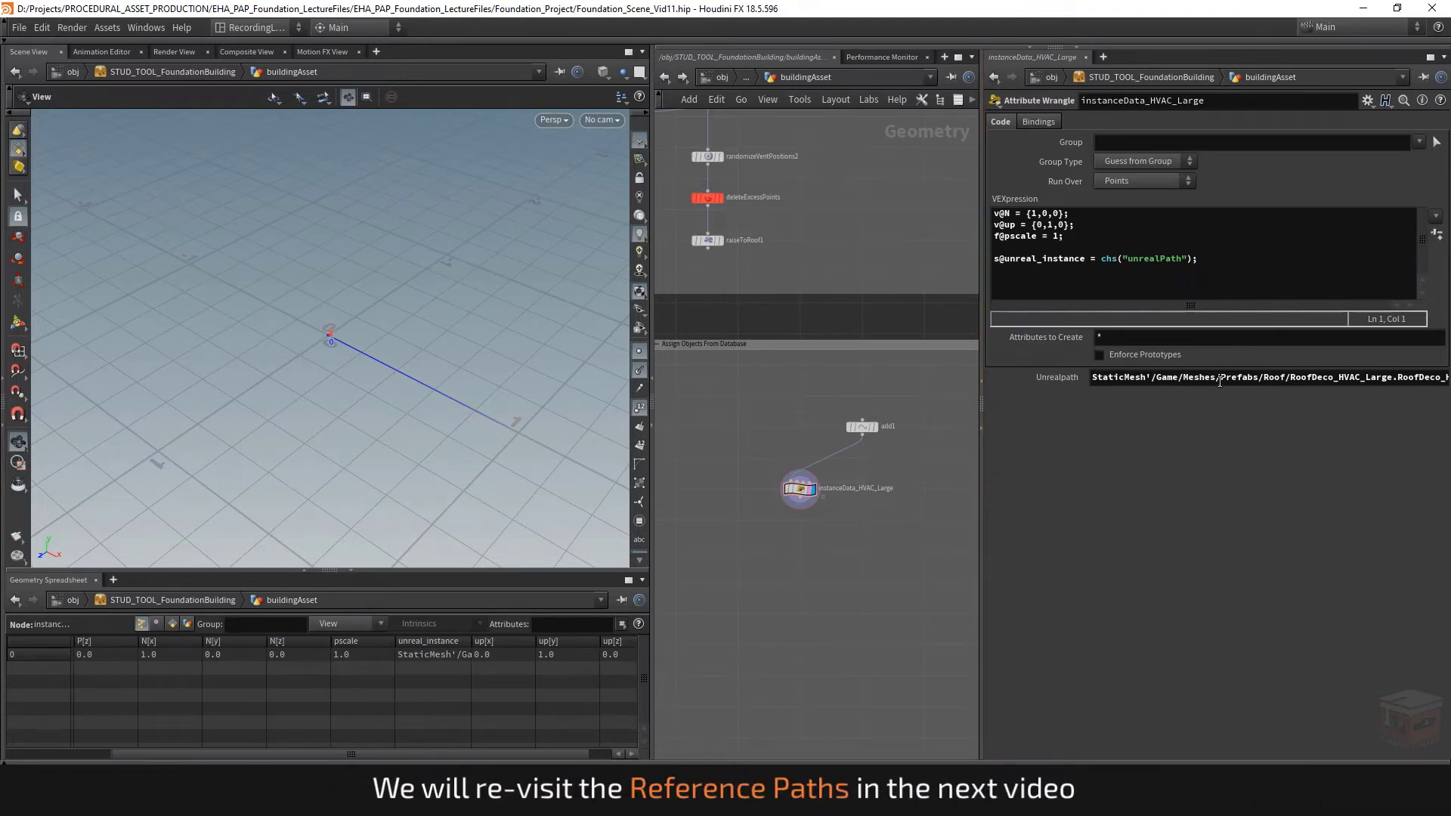
# Highlight the /Game/Meshes portion of the Unrealpath value to examine how the reference path is built.
pyautogui.moveTo(1216, 376); pyautogui.dragTo(1150, 377)
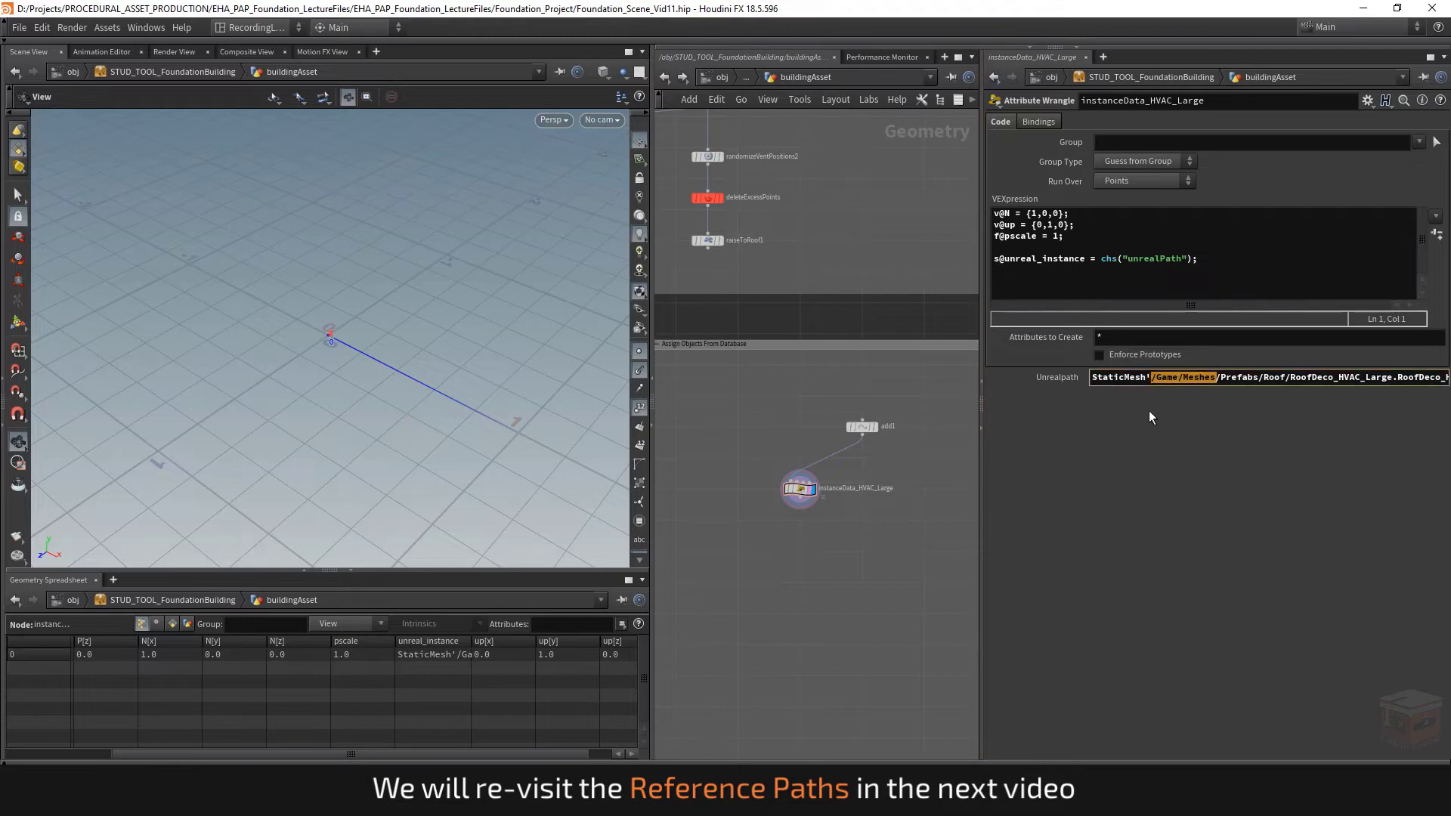
pyautogui.click(1204, 451)
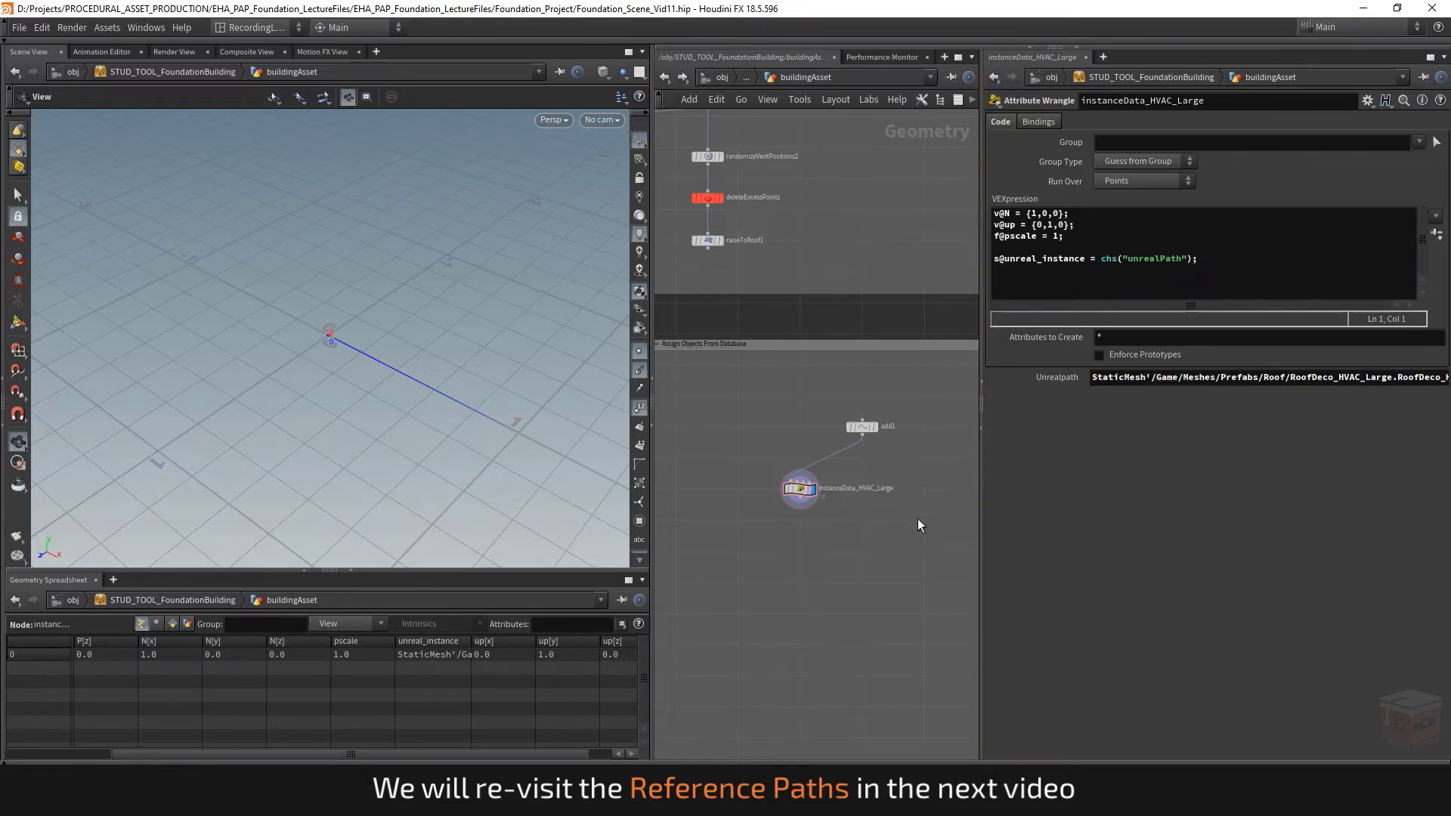
pyautogui.scroll(-1, 916, 521)
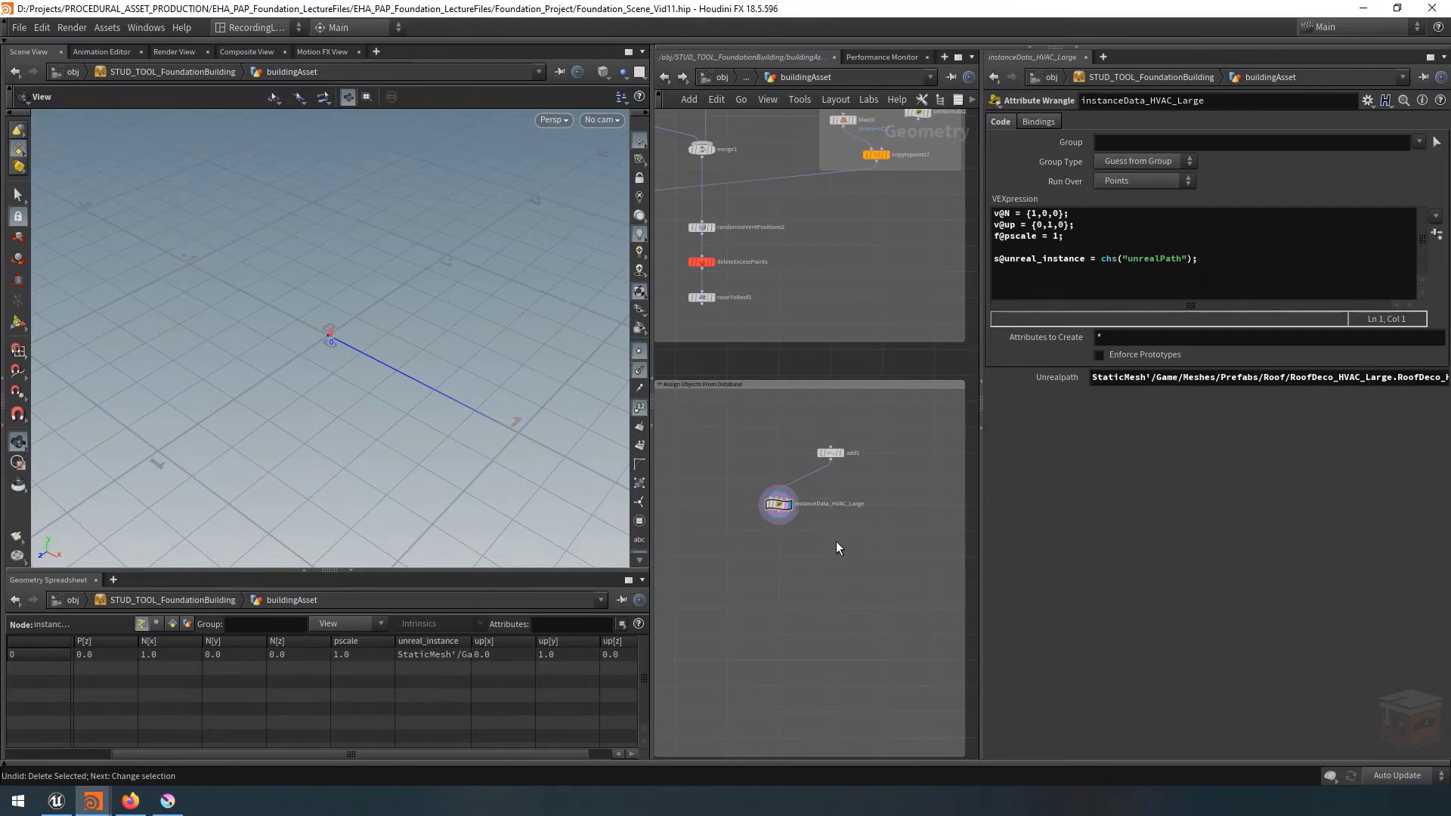
# Widen the network pane and color the instanceData_HVAC_Large node blue from the color palette.
pyautogui.scroll(2, 836, 521)
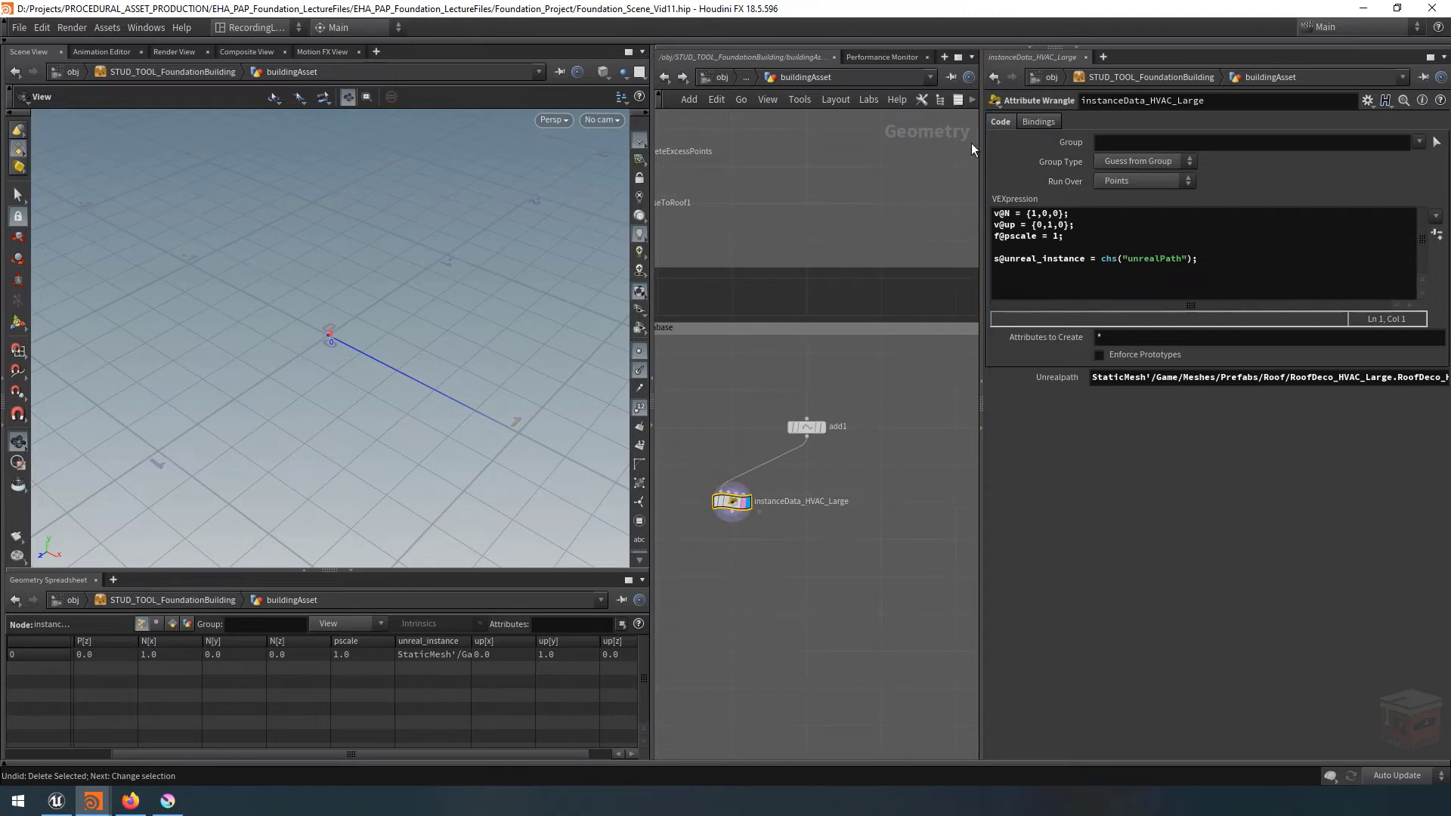
pyautogui.moveTo(981, 144); pyautogui.dragTo(1081, 143)
pyautogui.click(975, 100)
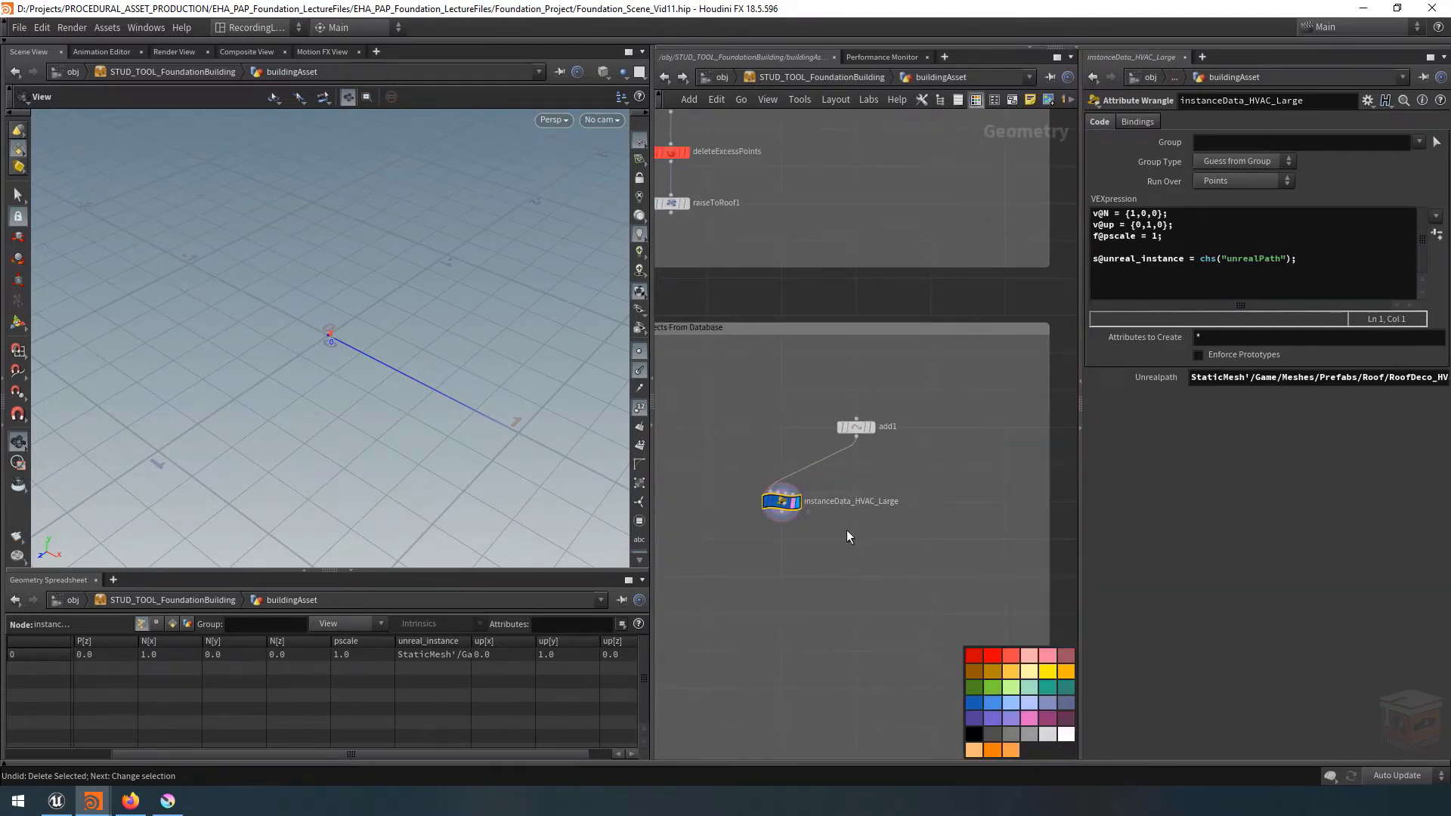
# Duplicate the instanceData_HVAC_Large node under add1 and rename the copy instanceData_HVAC_Small.
pyautogui.moveTo(846, 529); pyautogui.dragTo(806, 538, button='middle')
pyautogui.hotkey('ctrl', 'c')
pyautogui.hotkey('ctrl', 'v')
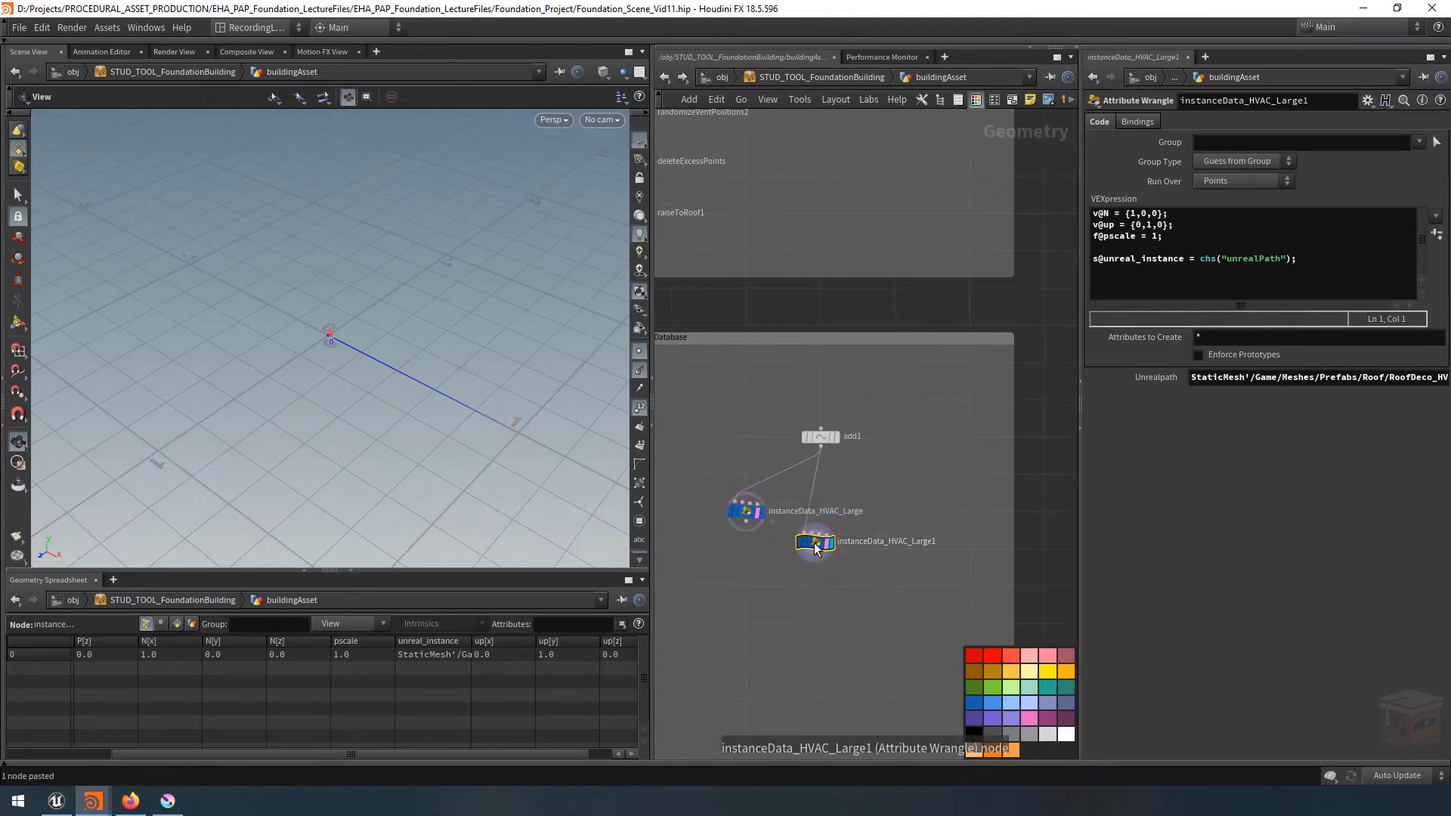
pyautogui.click(895, 518)
pyautogui.scroll(2, 990, 513)
pyautogui.doubleClick(989, 511)
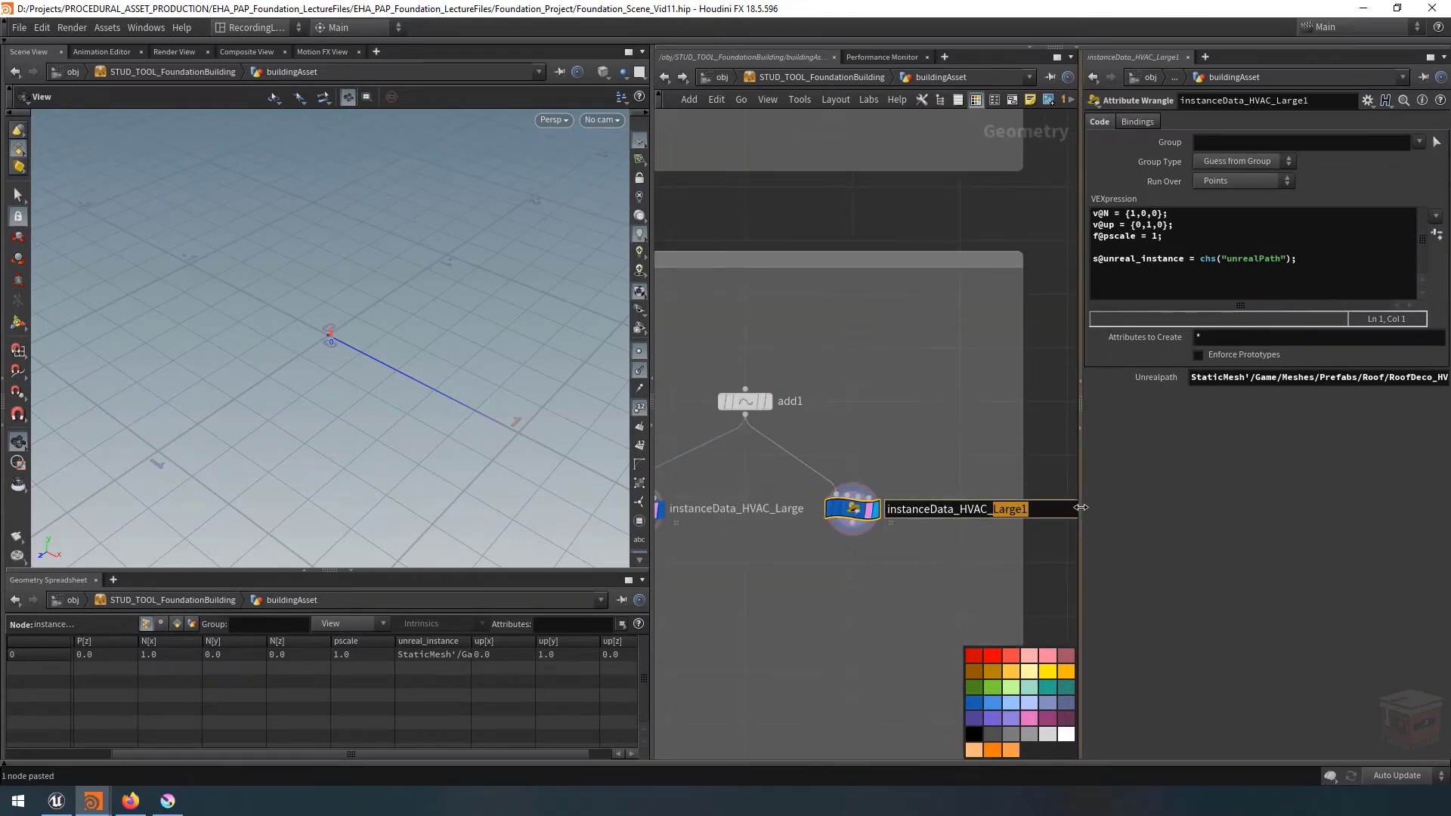
pyautogui.write('Small')
pyautogui.press('Return')
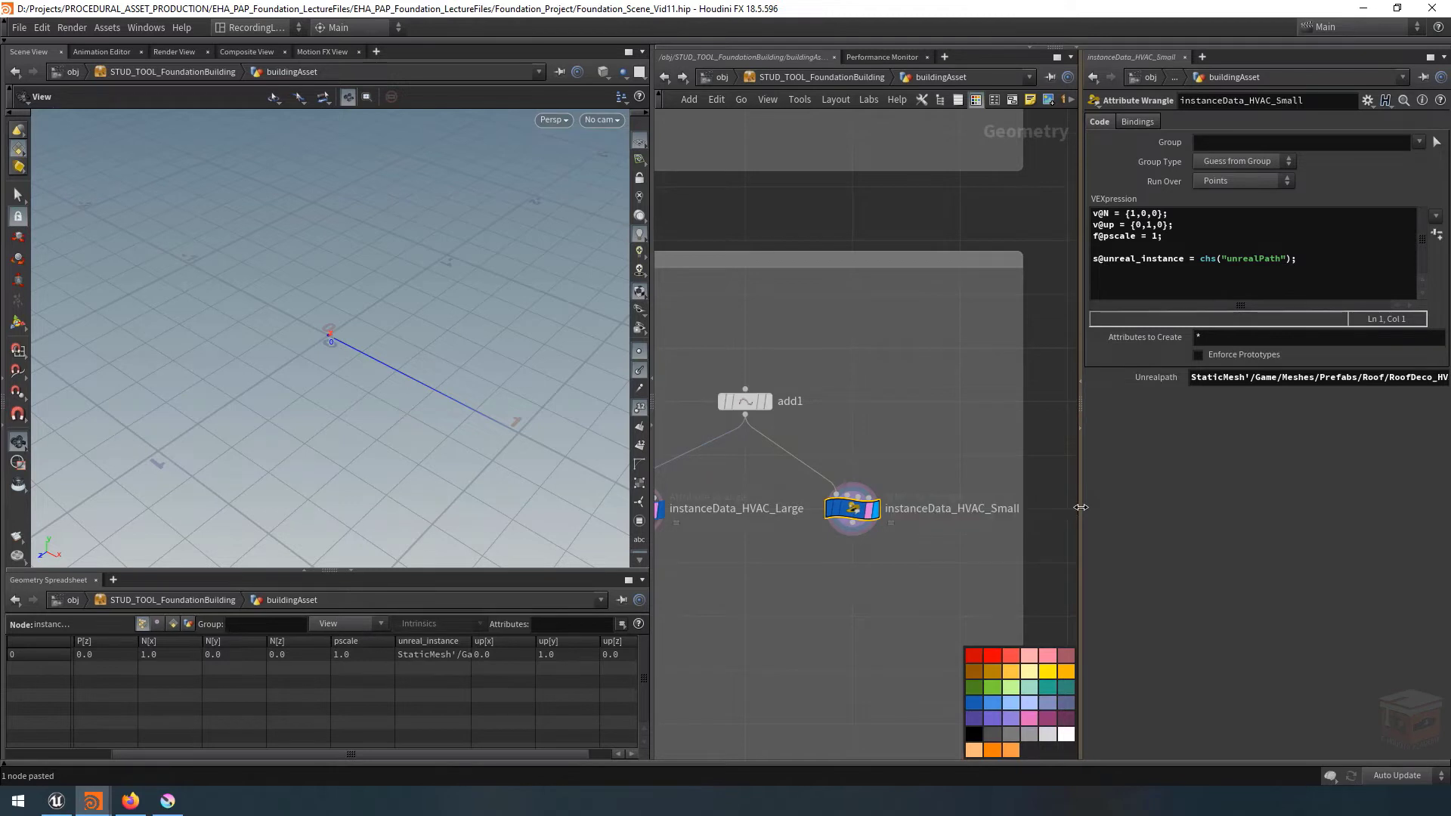
pyautogui.scroll(-4, 886, 496)
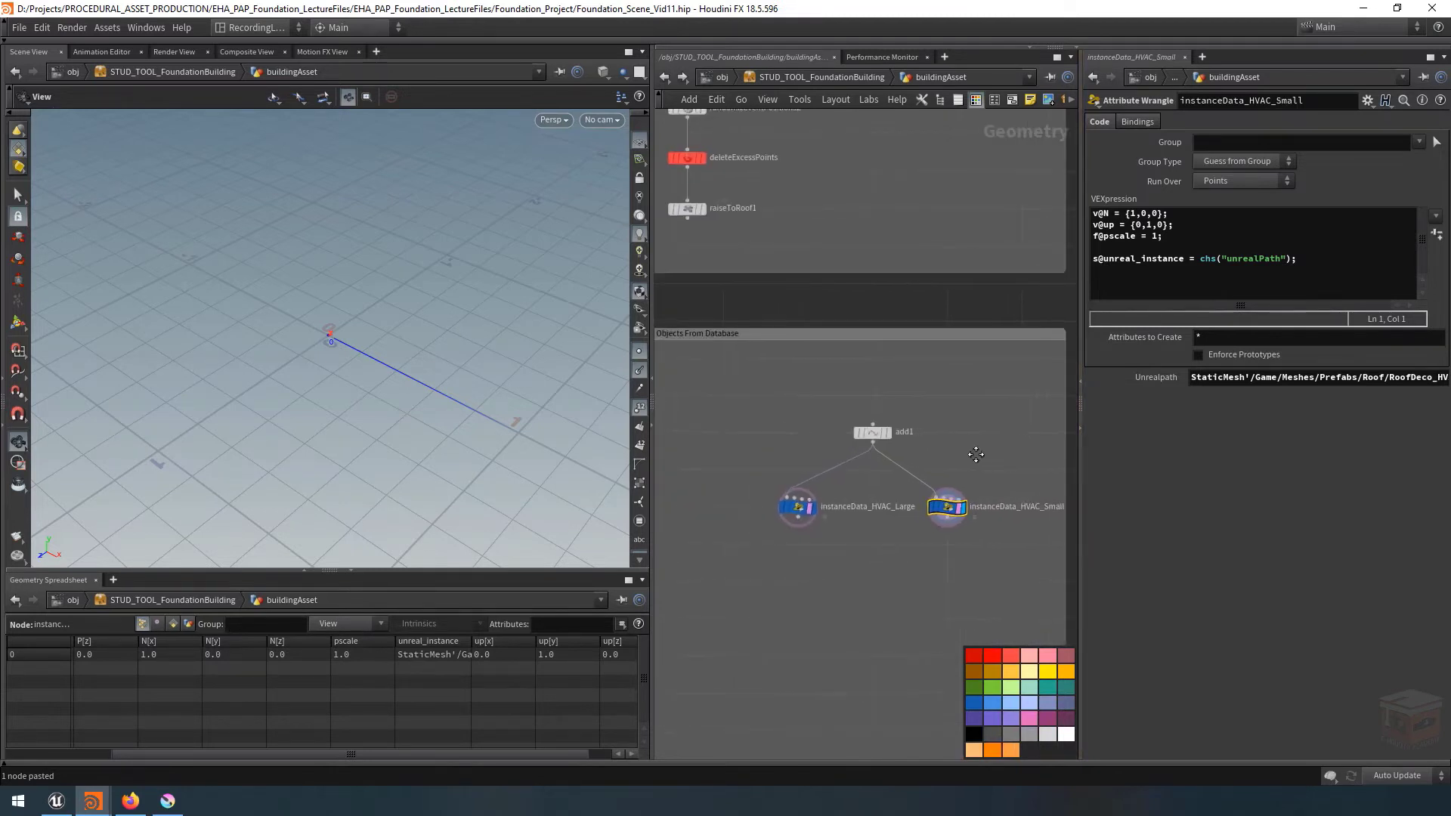
pyautogui.moveTo(916, 513); pyautogui.dragTo(924, 510)
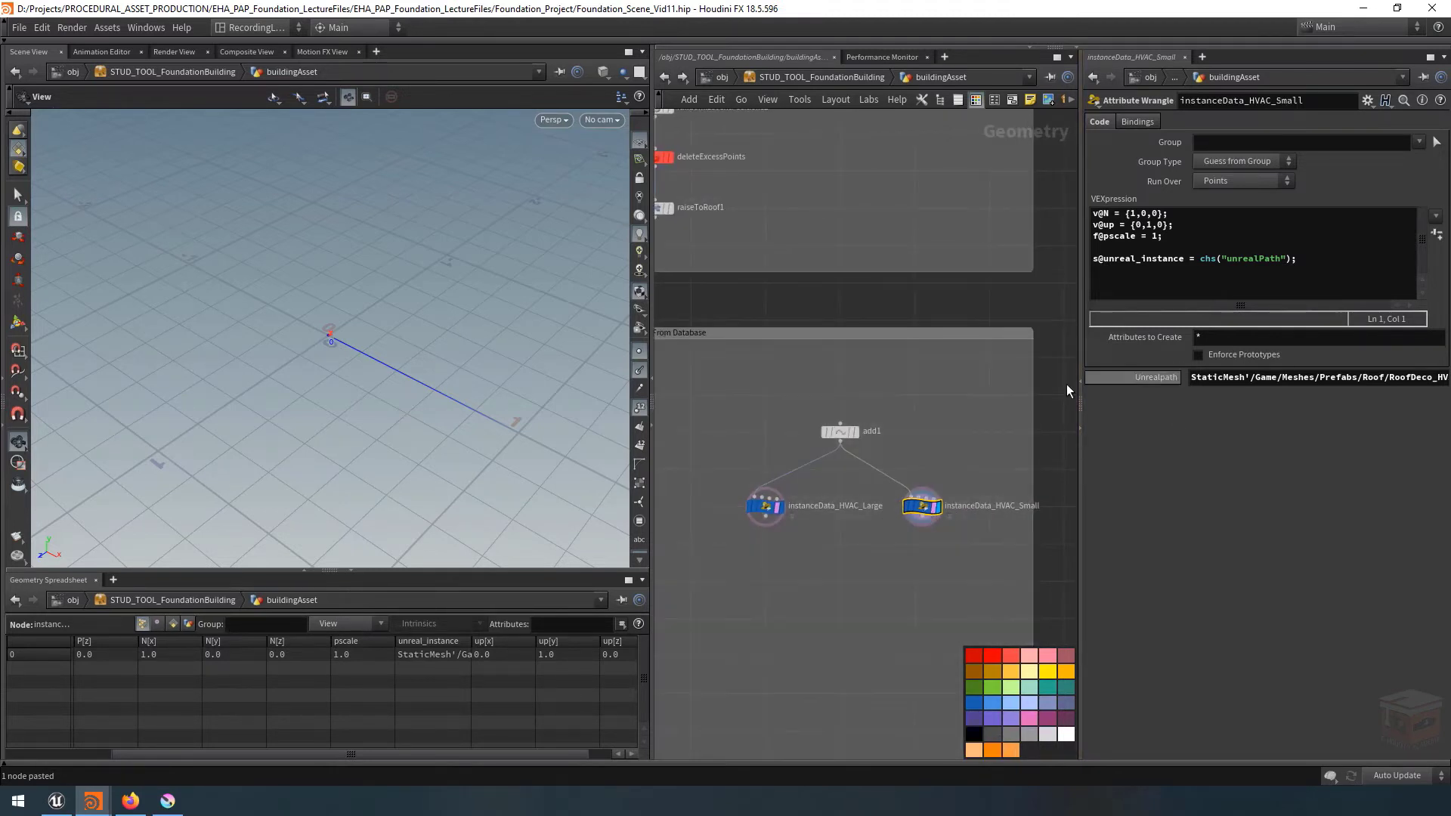
# Widen the parameter pane, switch to Unreal and copy the reference of the RoofDeco_HVAC_Small static mesh.
pyautogui.moveTo(1081, 454); pyautogui.dragTo(954, 454)
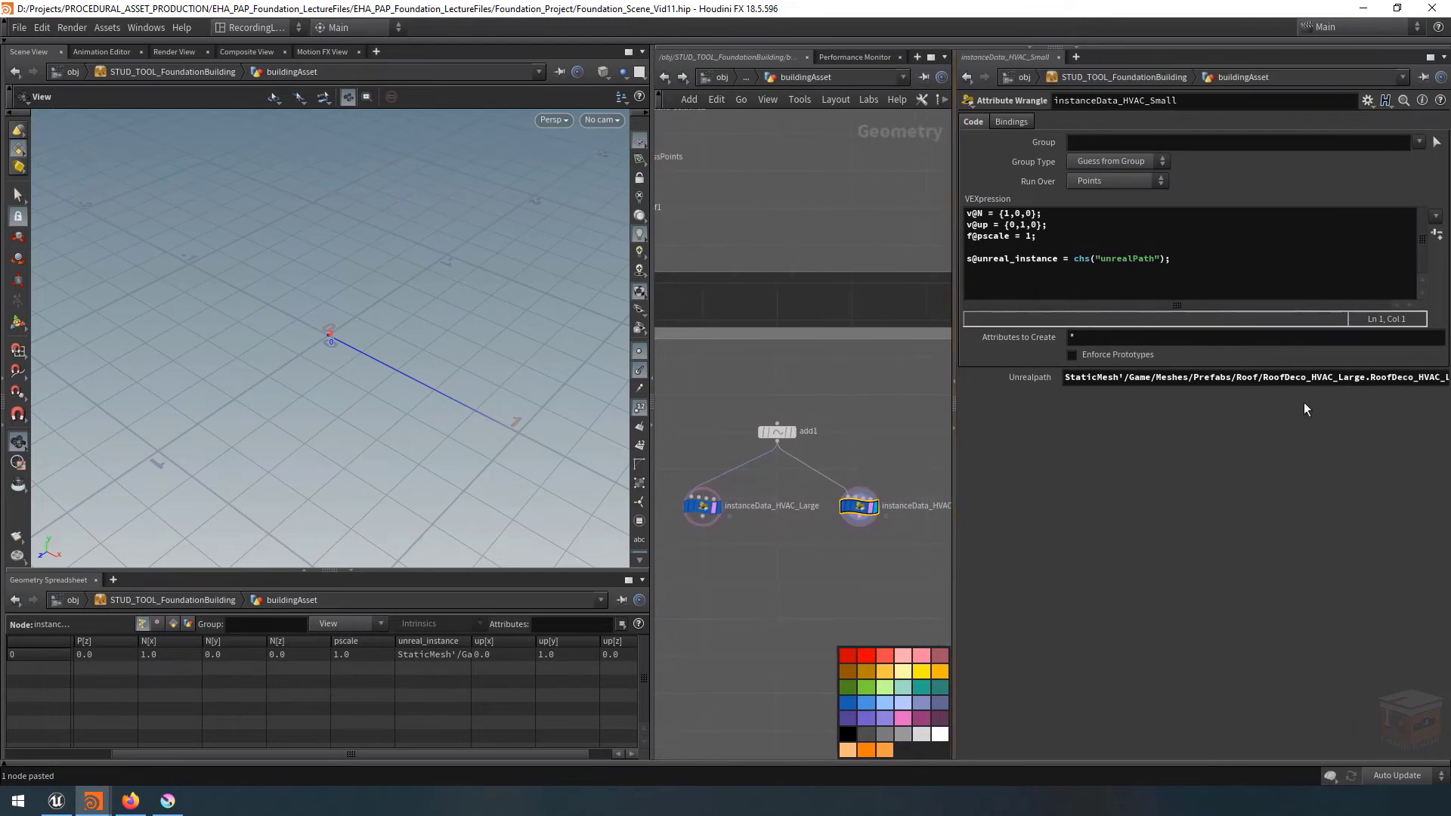
pyautogui.click(56, 801)
pyautogui.rightClick(96, 685)
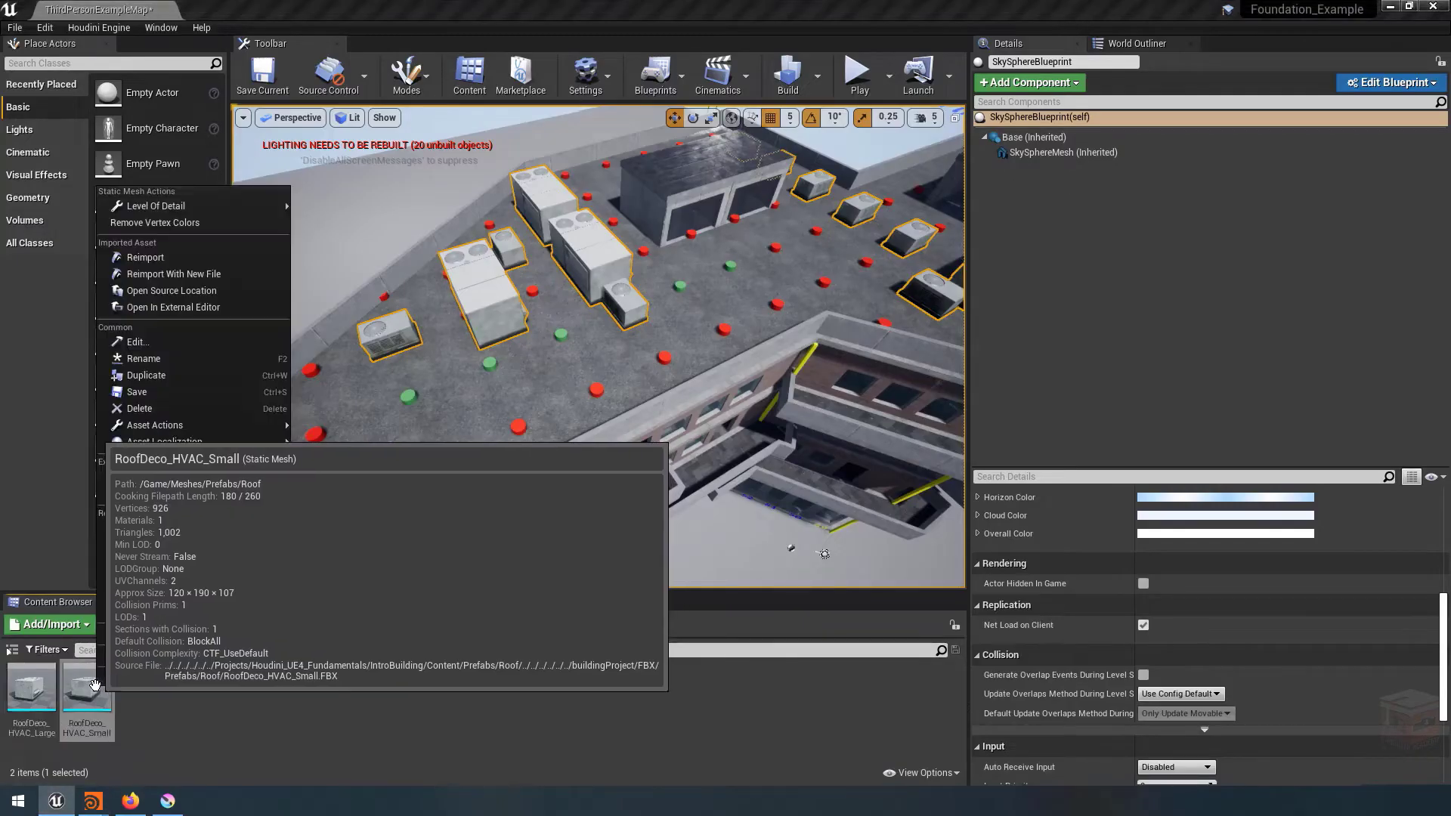
pyautogui.click(195, 528)
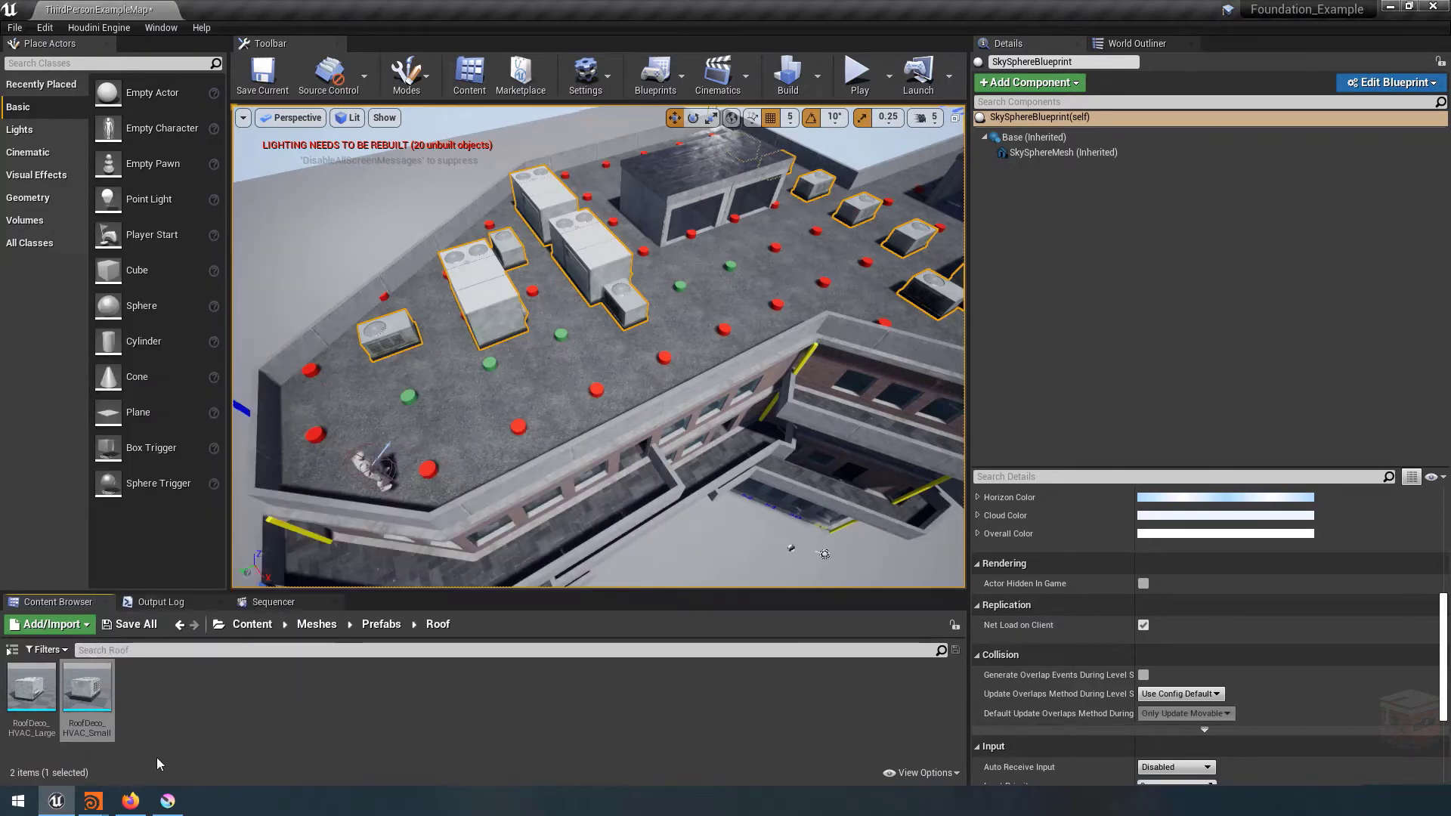
# Back in Houdini, replace the Unrealpath of instanceData_HVAC_Small with the copied RoofDeco_HVAC_Small reference.
pyautogui.click(93, 801)
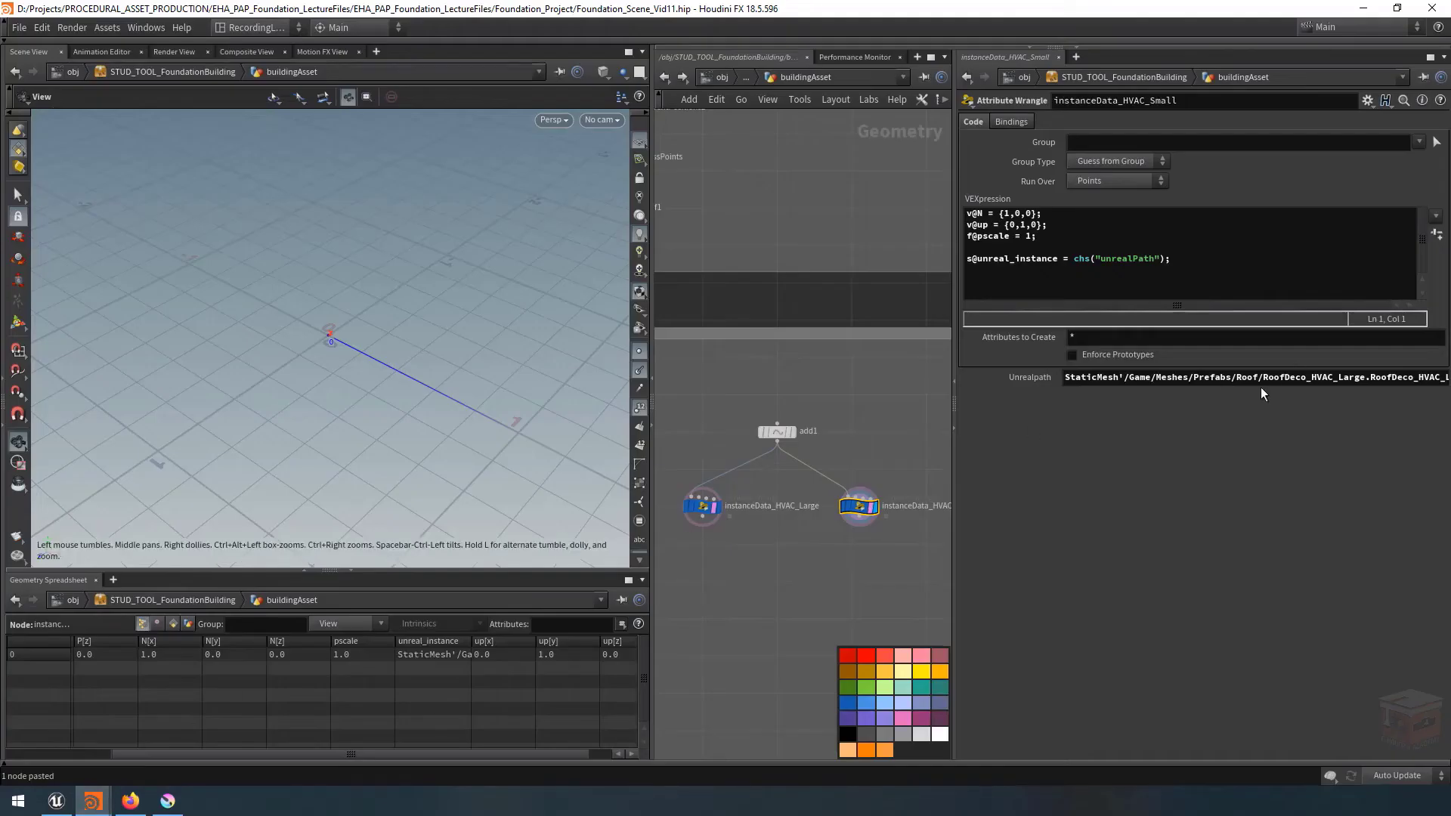
pyautogui.click(1224, 381)
pyautogui.doubleClick(1224, 381)
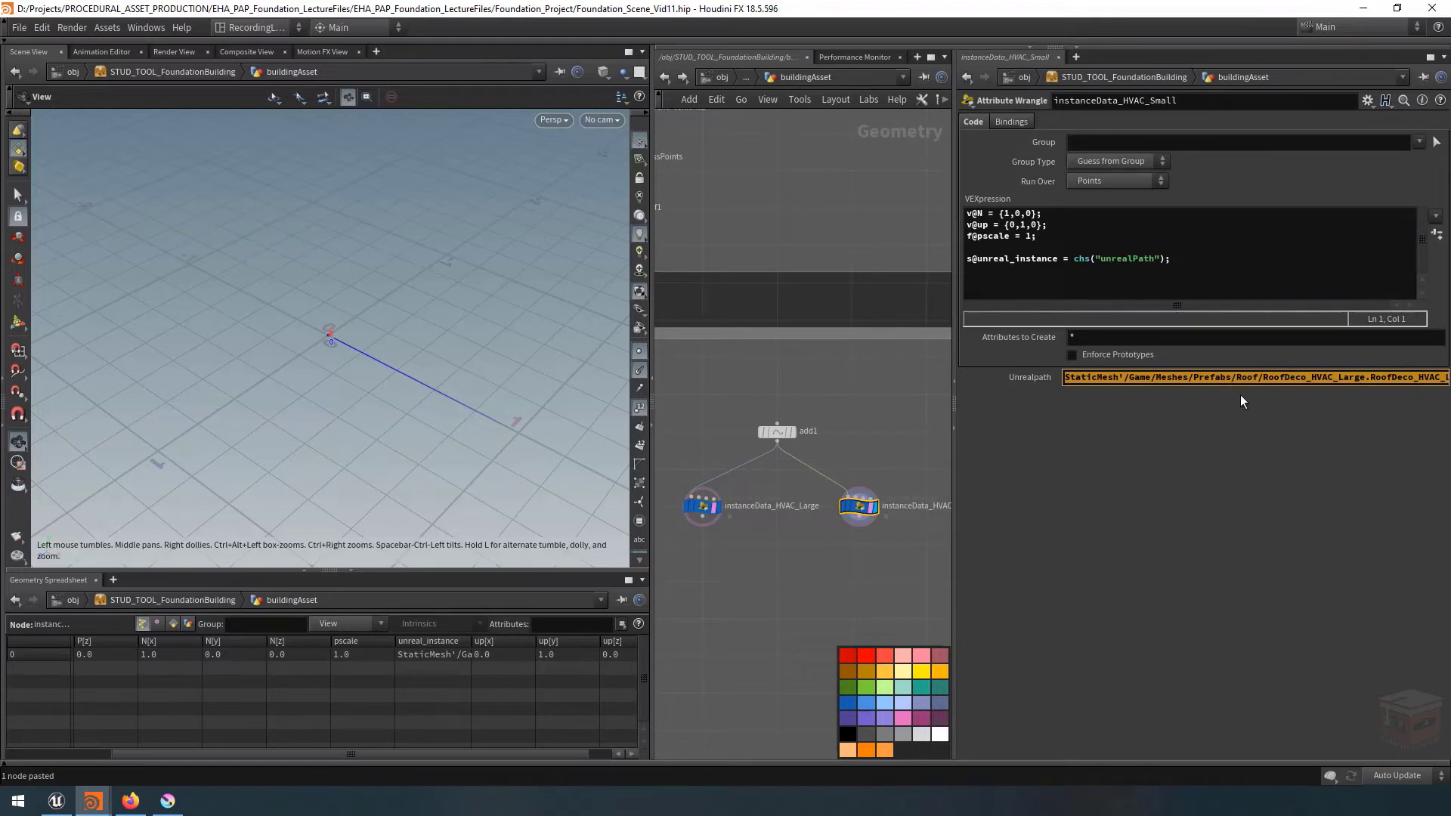
pyautogui.hotkey('ctrl', 'v')
pyautogui.press('Return')
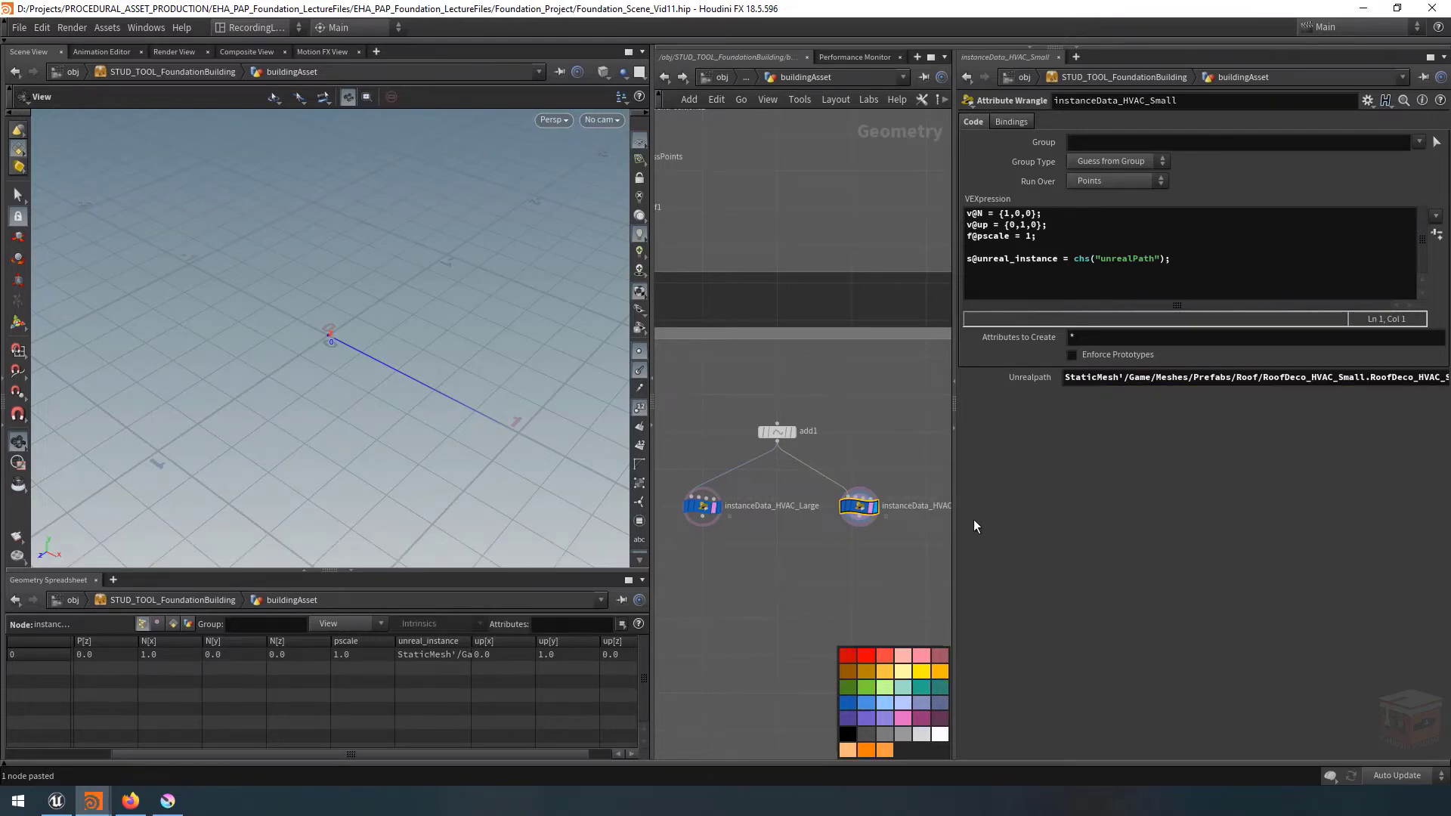
# Review how copytopoints_ElevatorArrows in the Grid Visualizers network uses its icon piece attribute, and return to the instance data nodes.
pyautogui.scroll(-3, 846, 529)
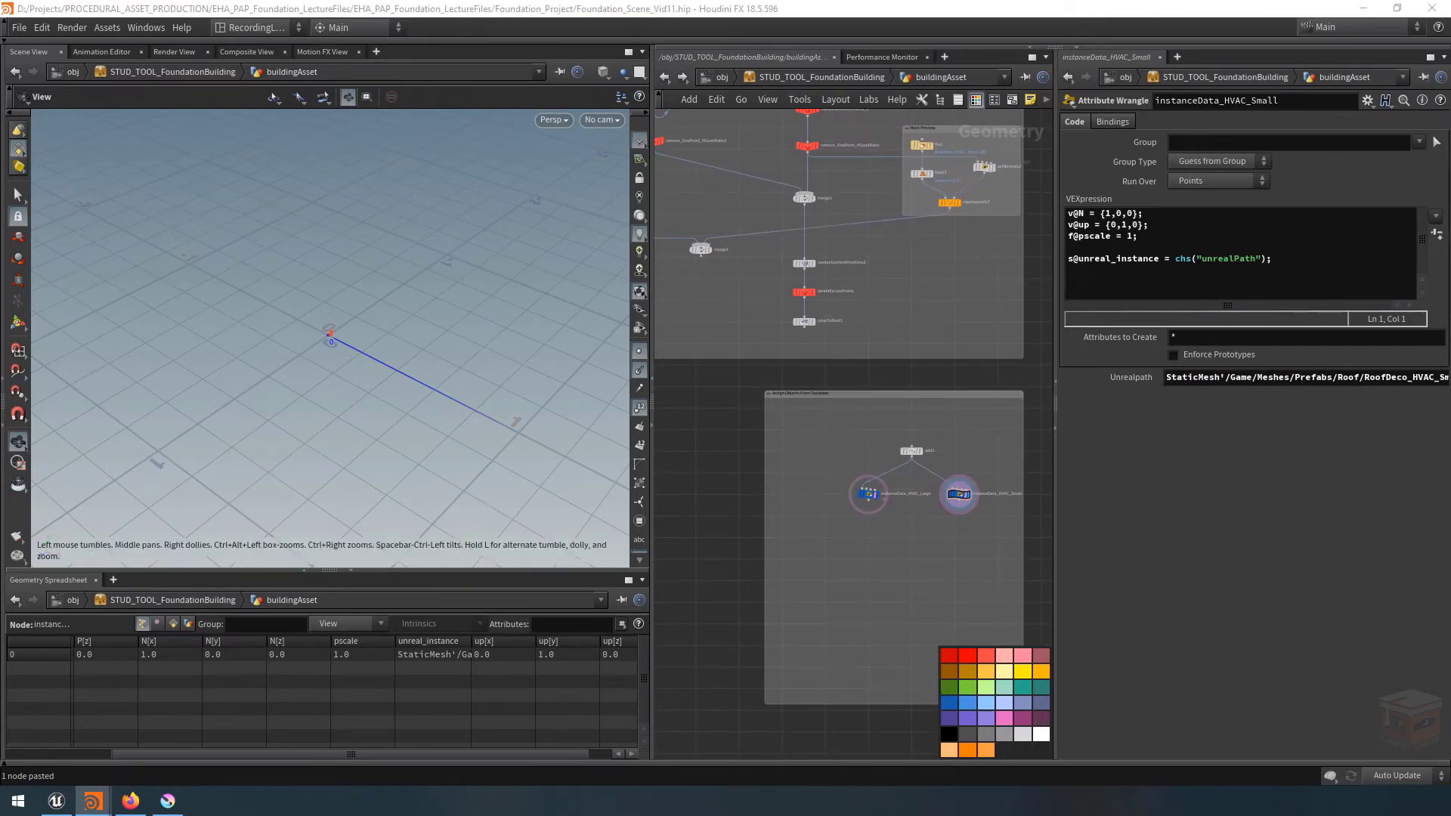
pyautogui.scroll(2, 981, 510)
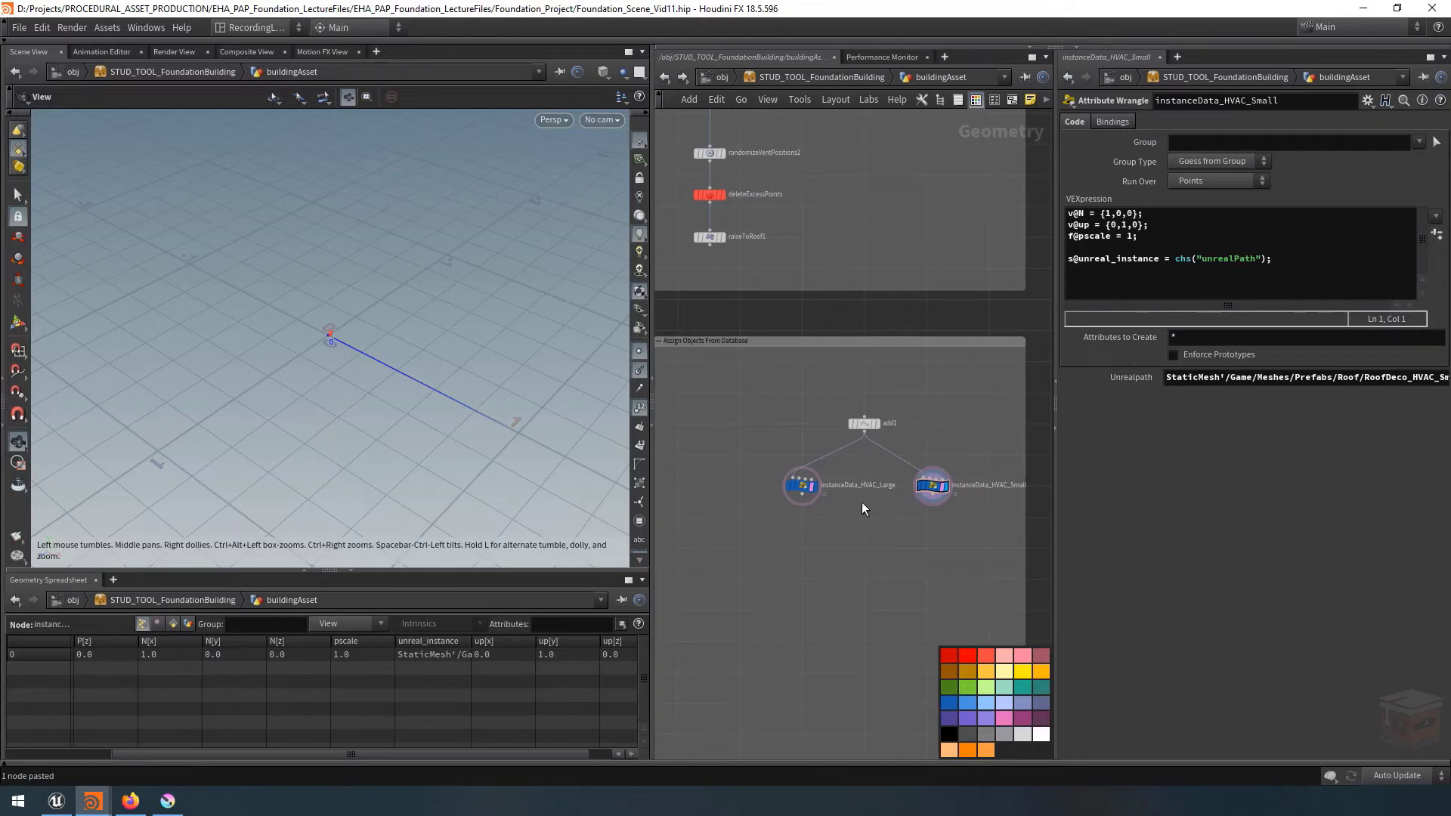
pyautogui.scroll(-6, 881, 519)
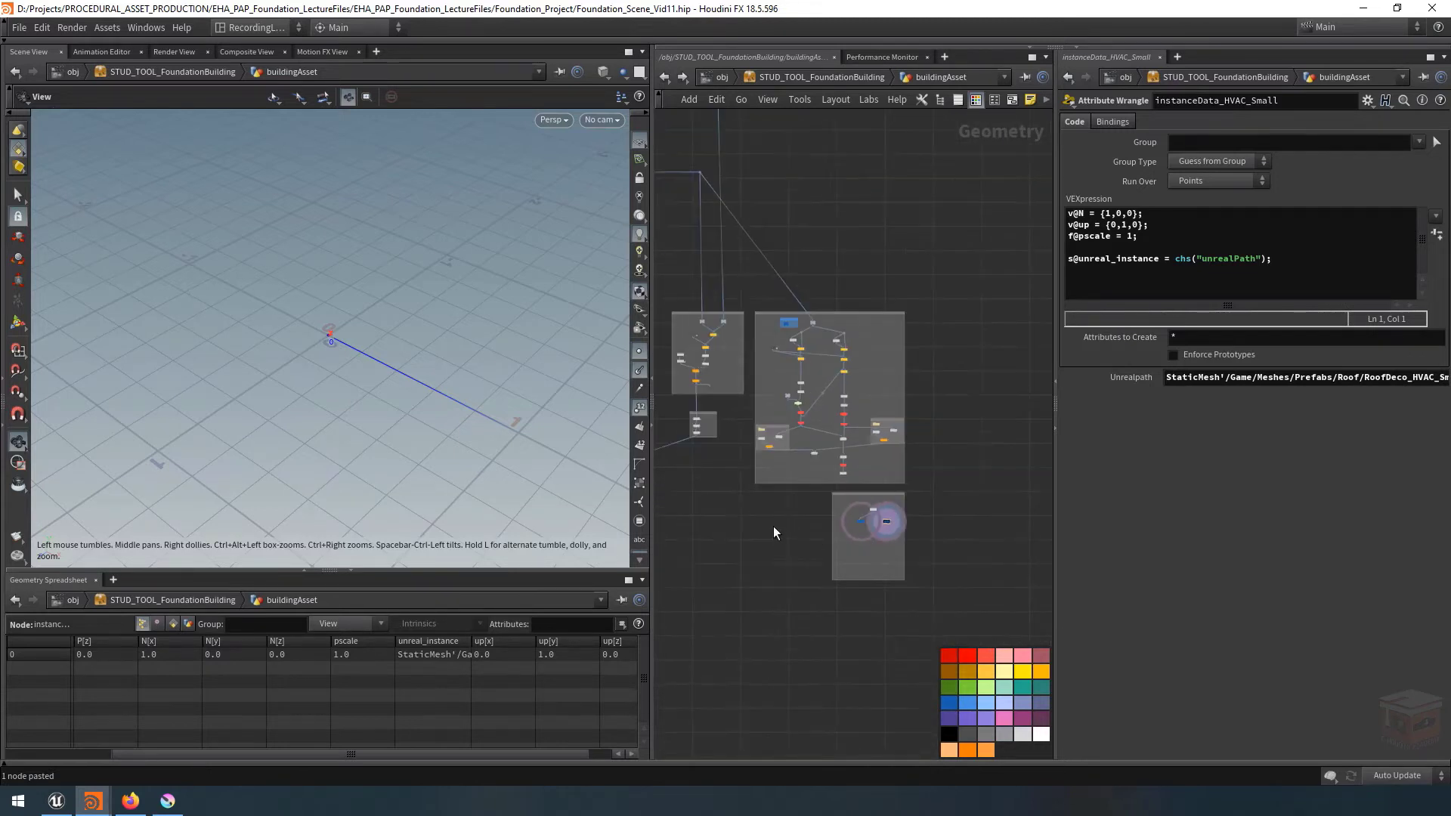
pyautogui.scroll(6, 862, 578)
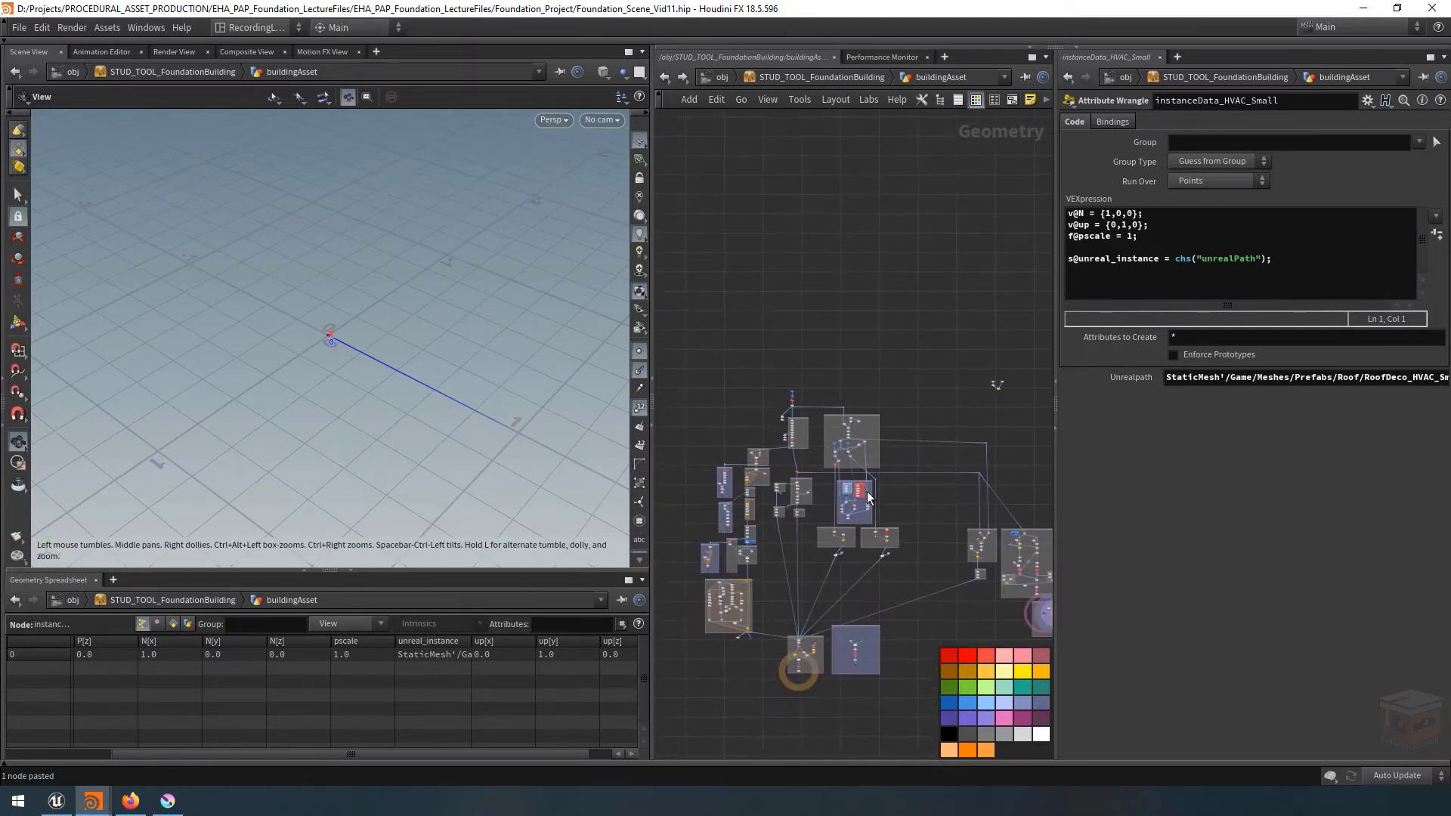
pyautogui.scroll(2, 809, 554)
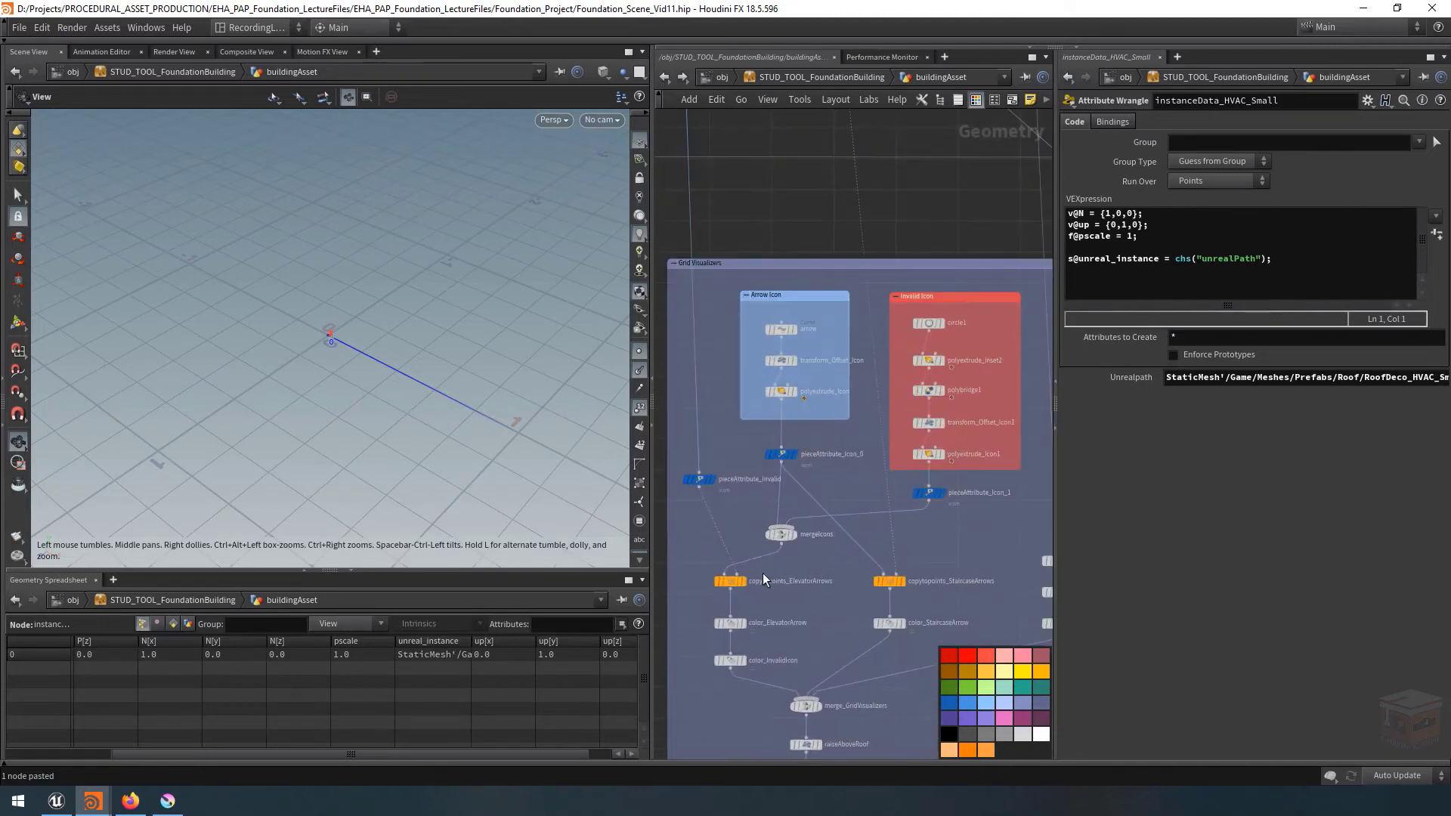
pyautogui.click(730, 581)
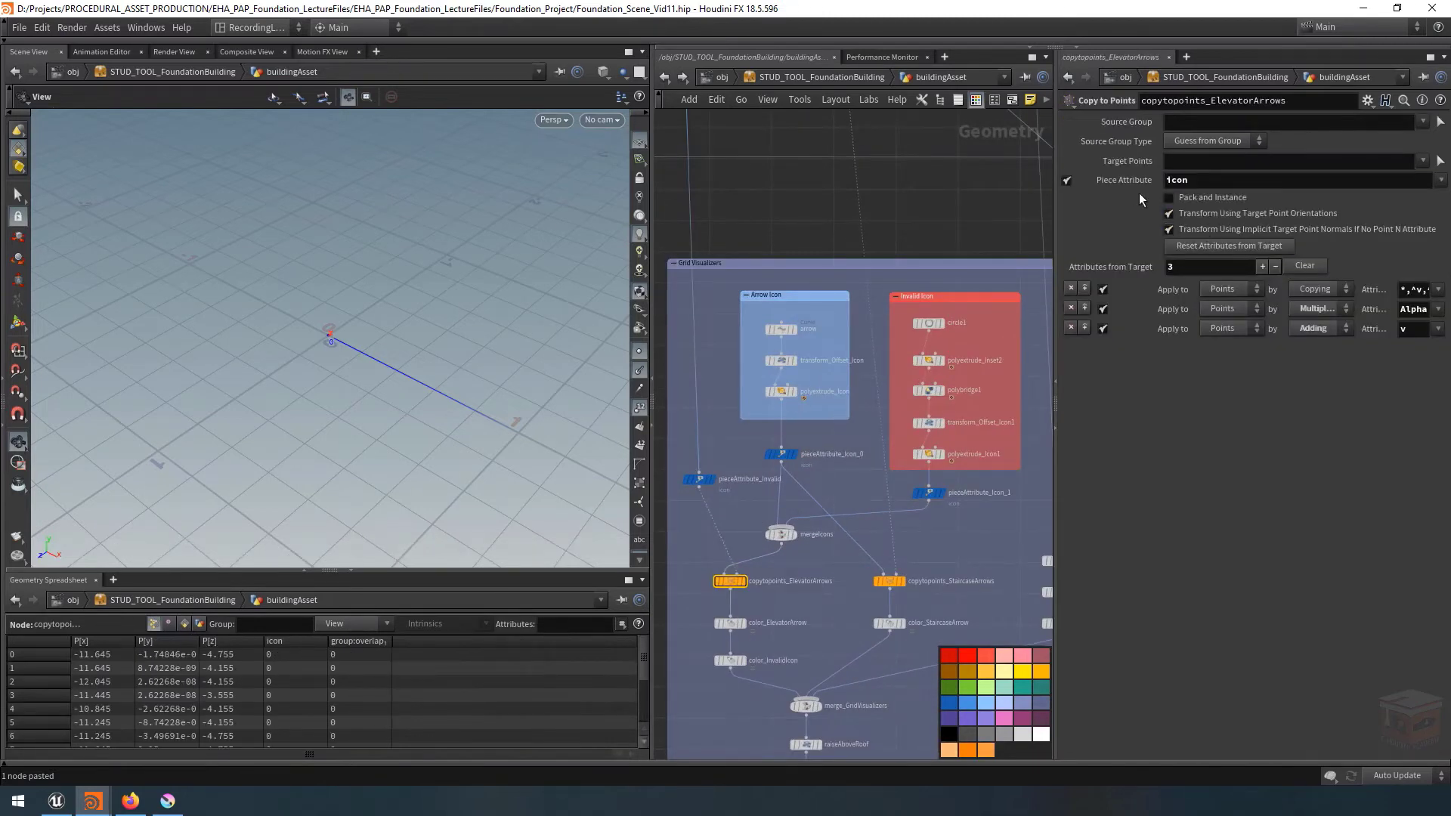
pyautogui.scroll(2, 727, 476)
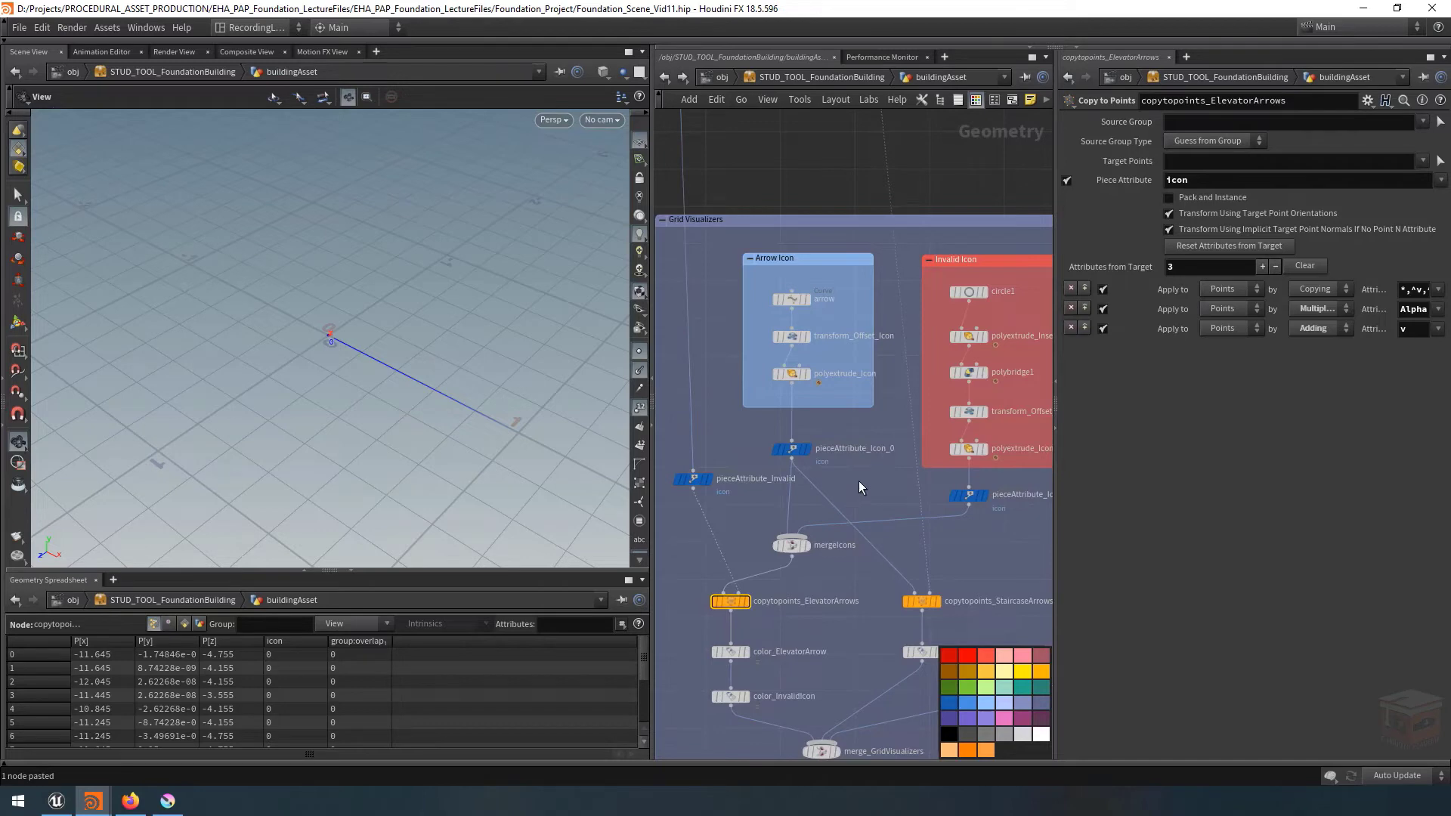
pyautogui.scroll(-10, 858, 488)
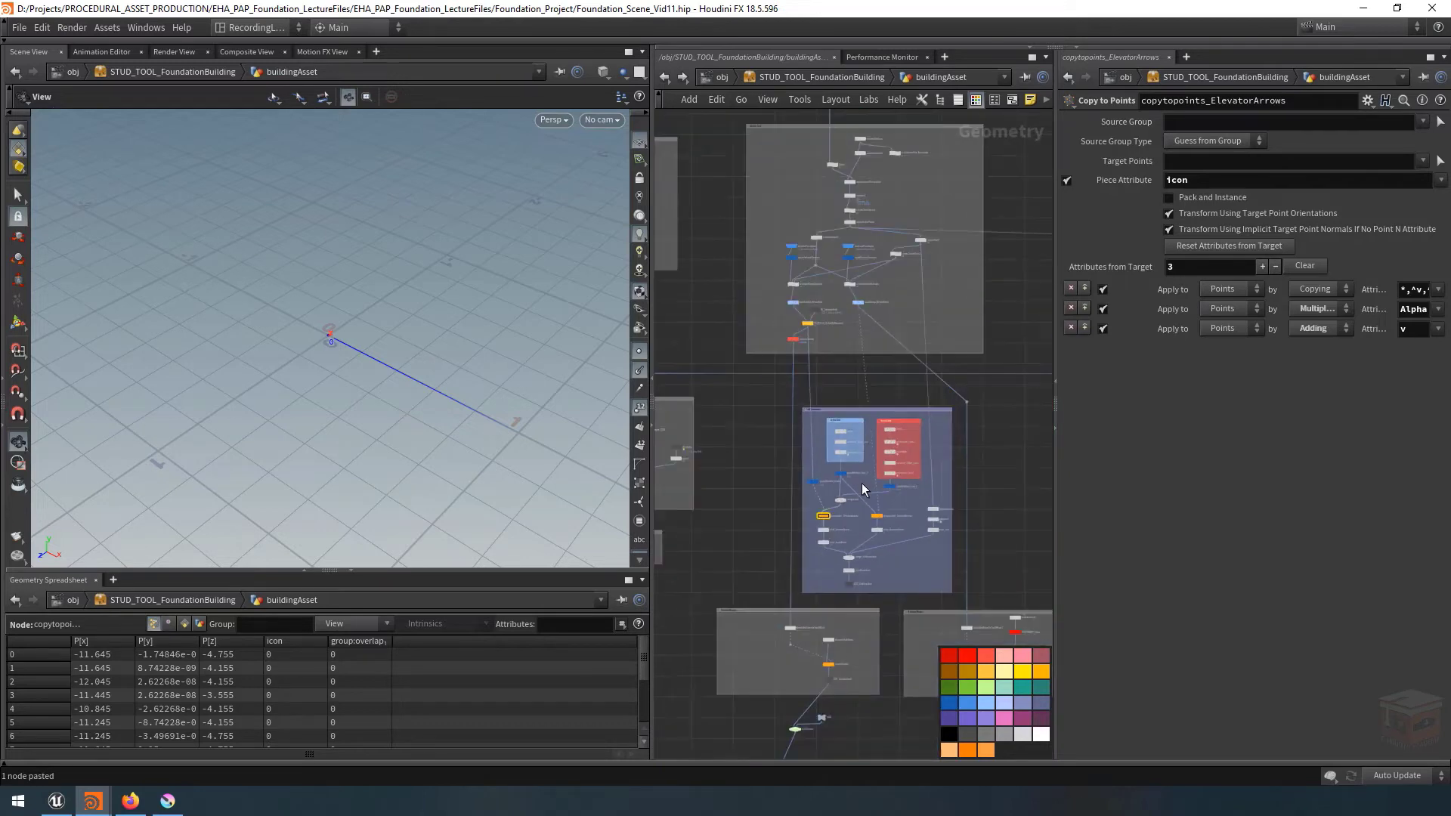
pyautogui.scroll(10, 860, 401)
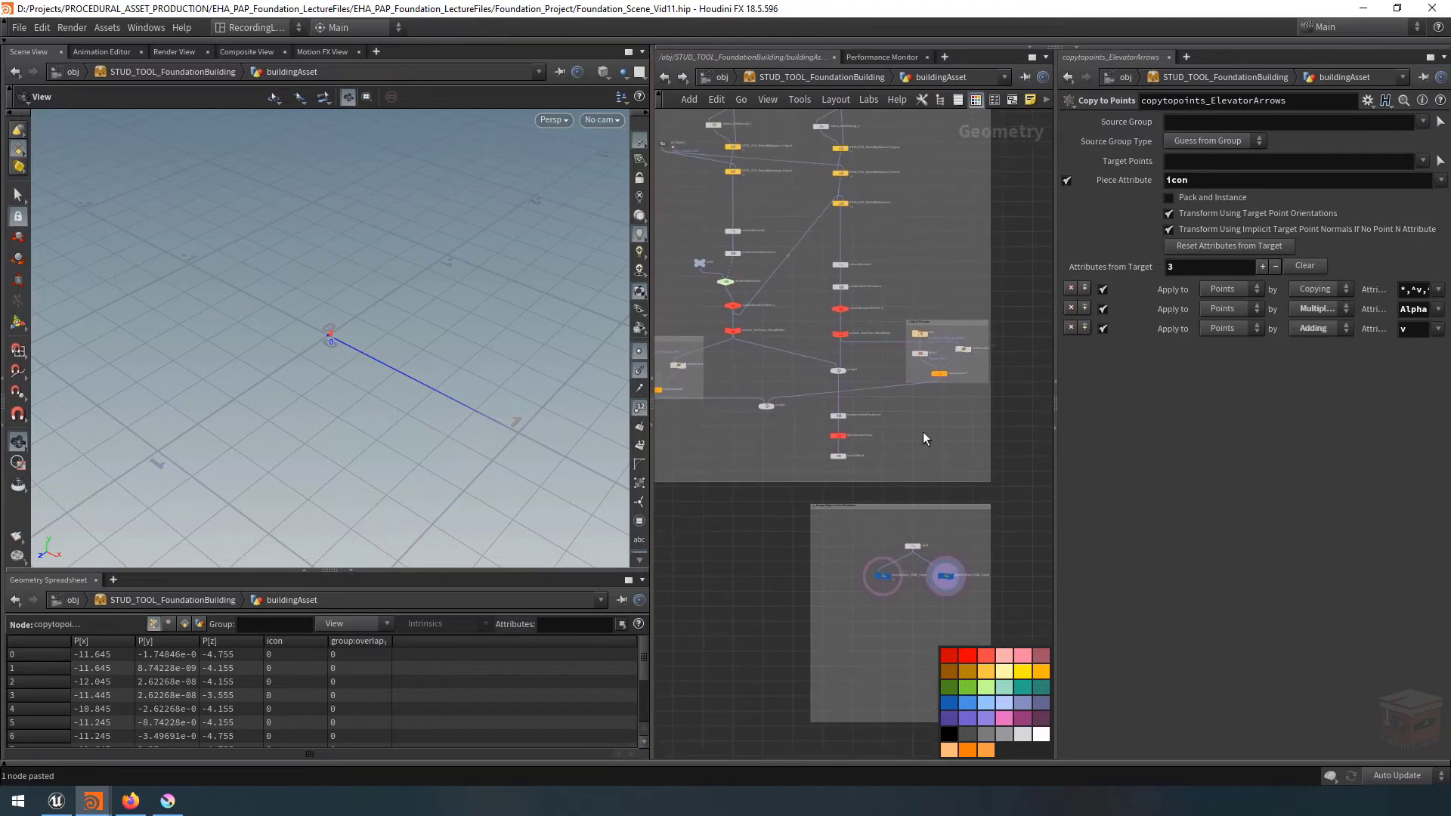
pyautogui.moveTo(925, 431); pyautogui.dragTo(924, 454, button='middle')
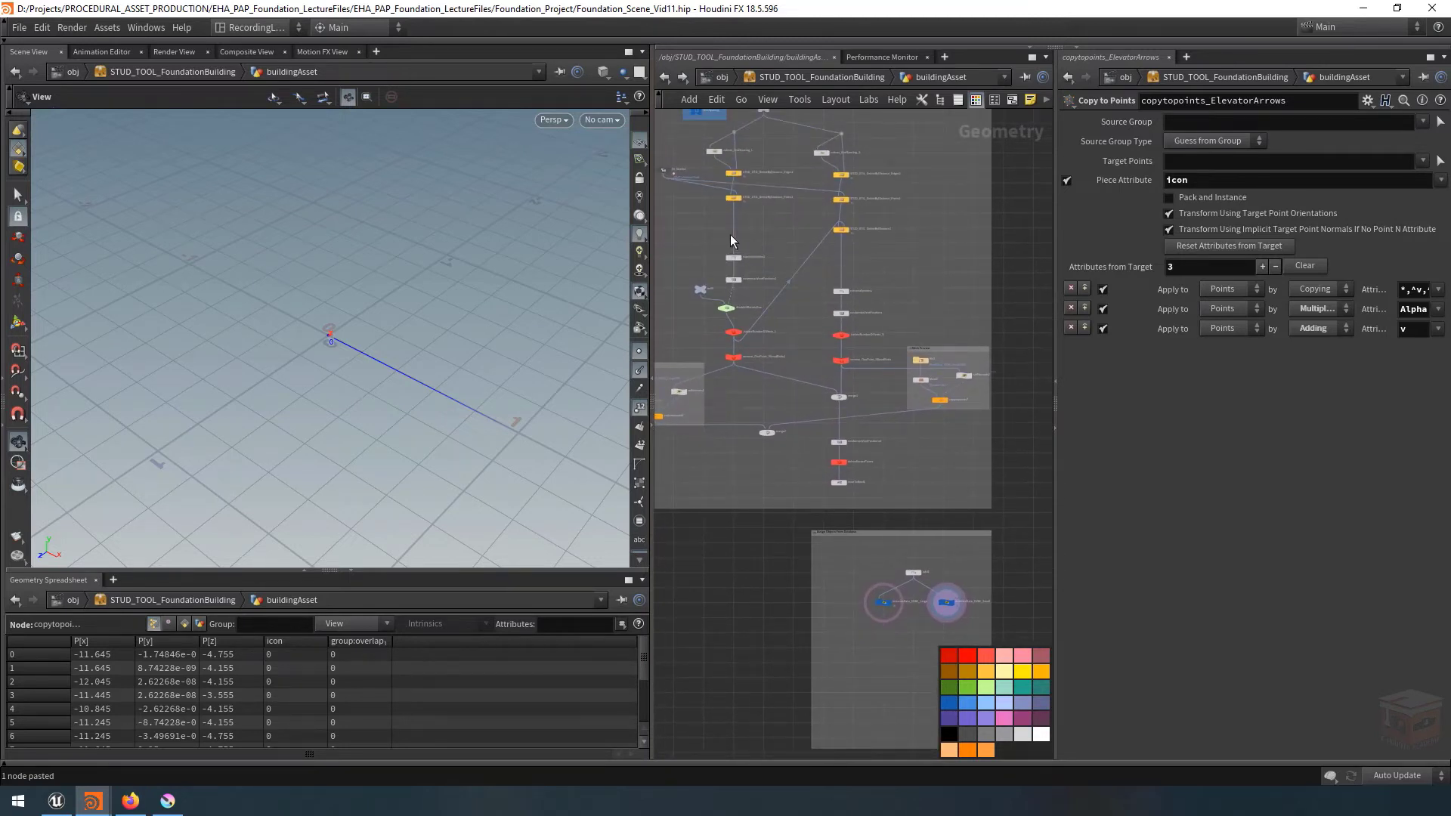
pyautogui.moveTo(841, 241); pyautogui.dragTo(846, 280, button='middle')
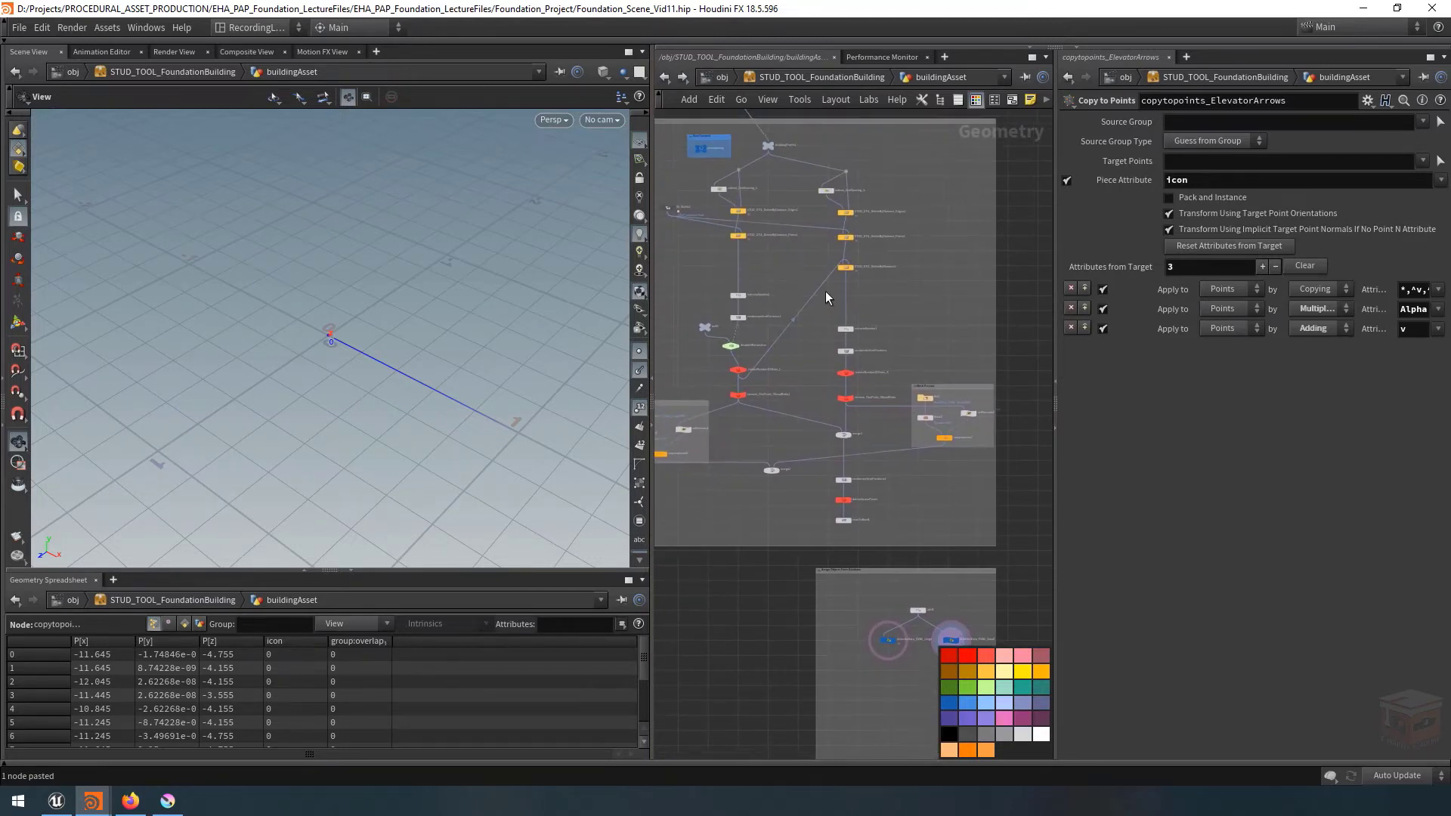
pyautogui.moveTo(928, 301); pyautogui.dragTo(839, 171, button='middle')
pyautogui.scroll(5, 835, 523)
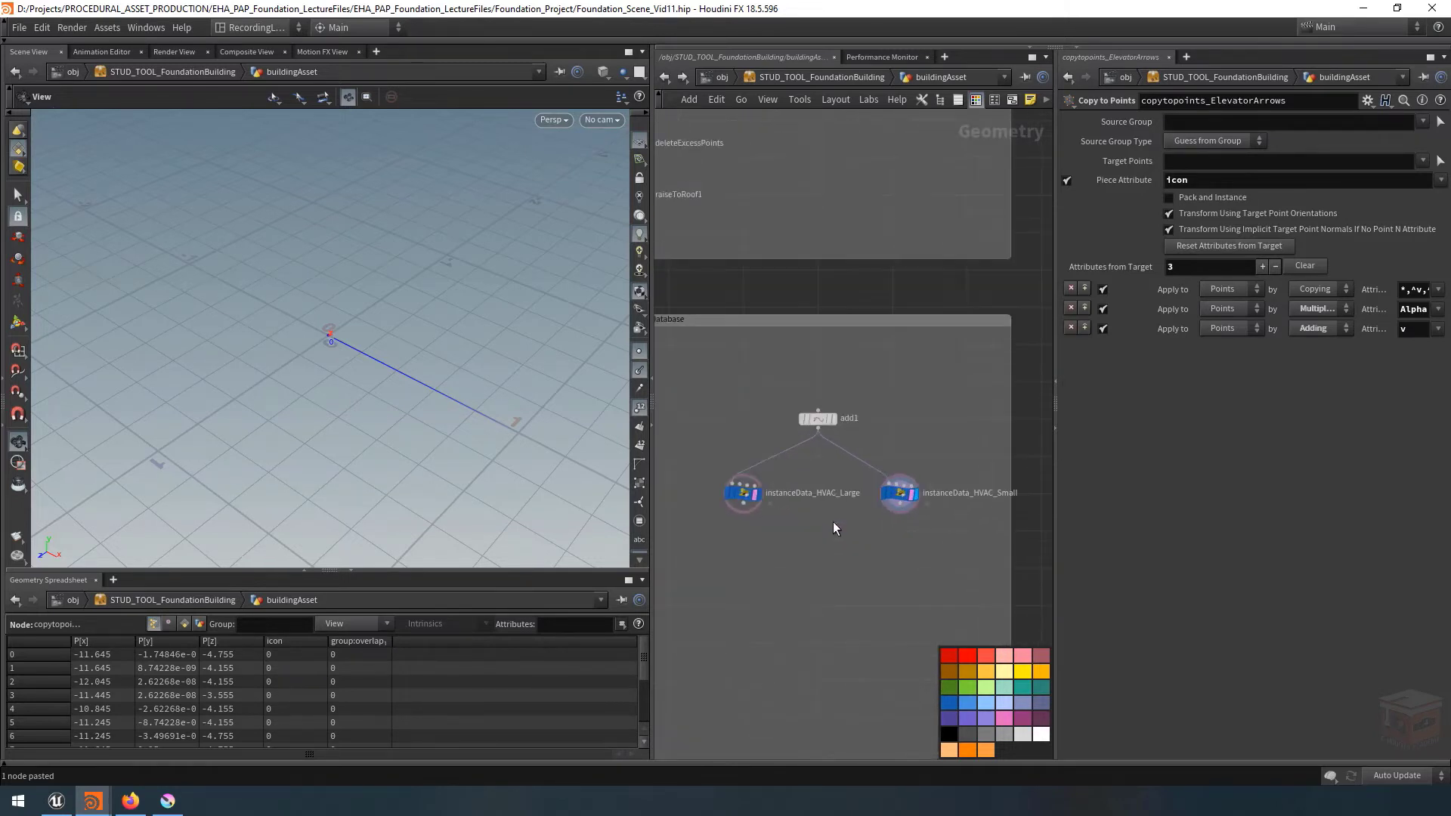
# Add s@objectName = chs("objectName"); to the instanceData_HVAC_Large code and generate its Objectname parameter.
pyautogui.click(750, 490)
pyautogui.moveTo(756, 553); pyautogui.dragTo(781, 545, button='middle')
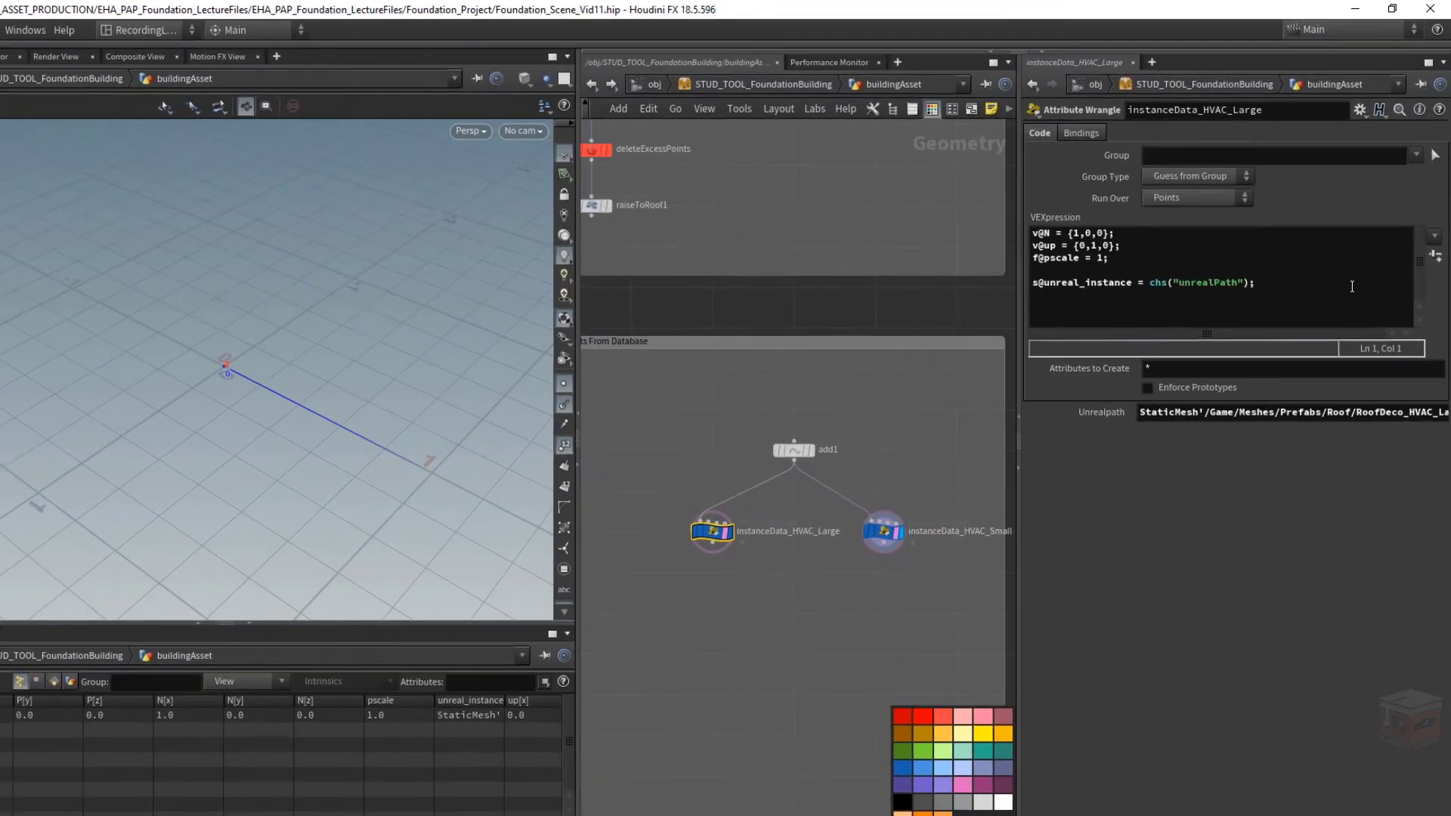
pyautogui.click(1295, 264)
pyautogui.press('Return')
pyautogui.press('Return')
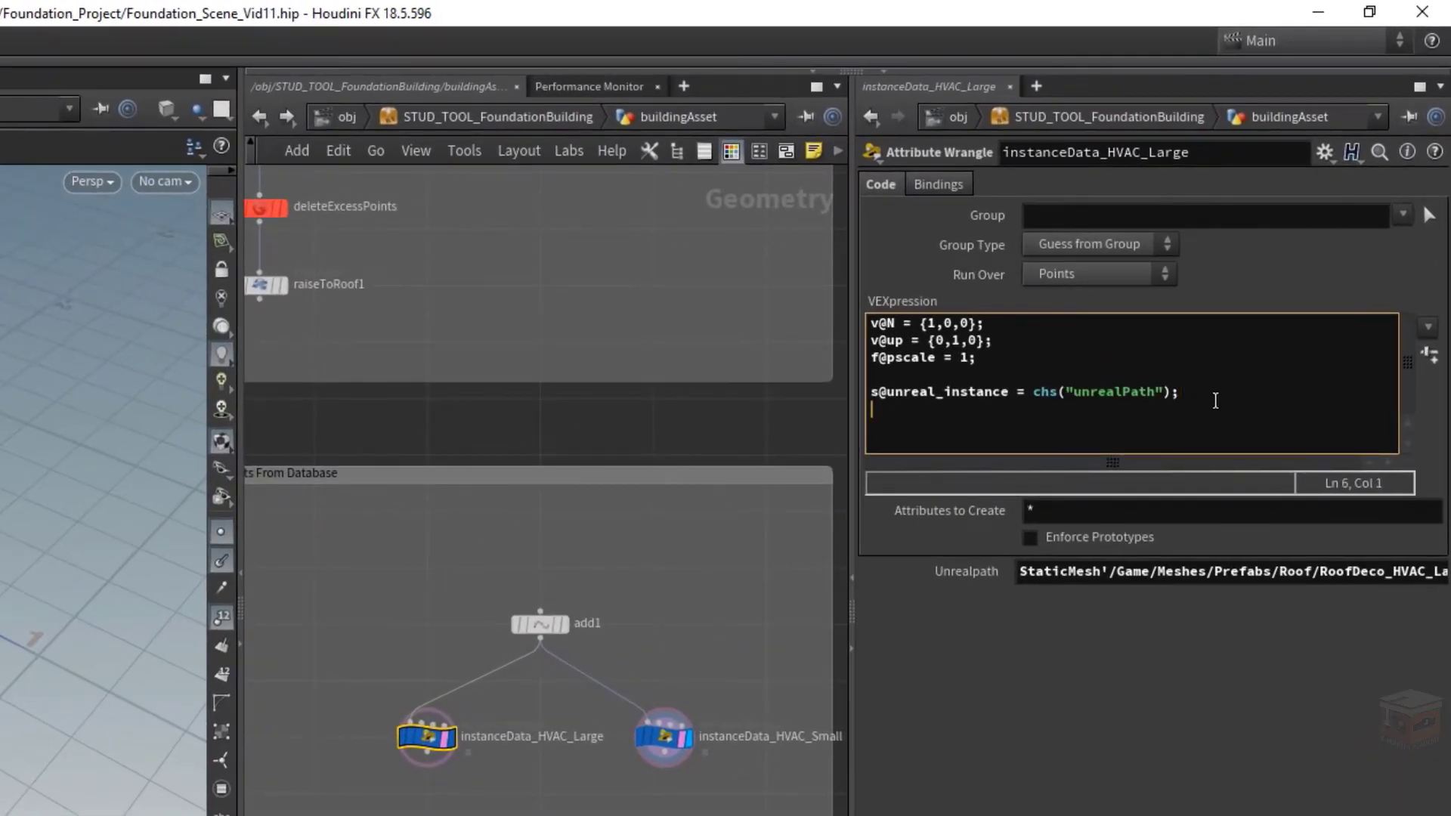
pyautogui.write('s')
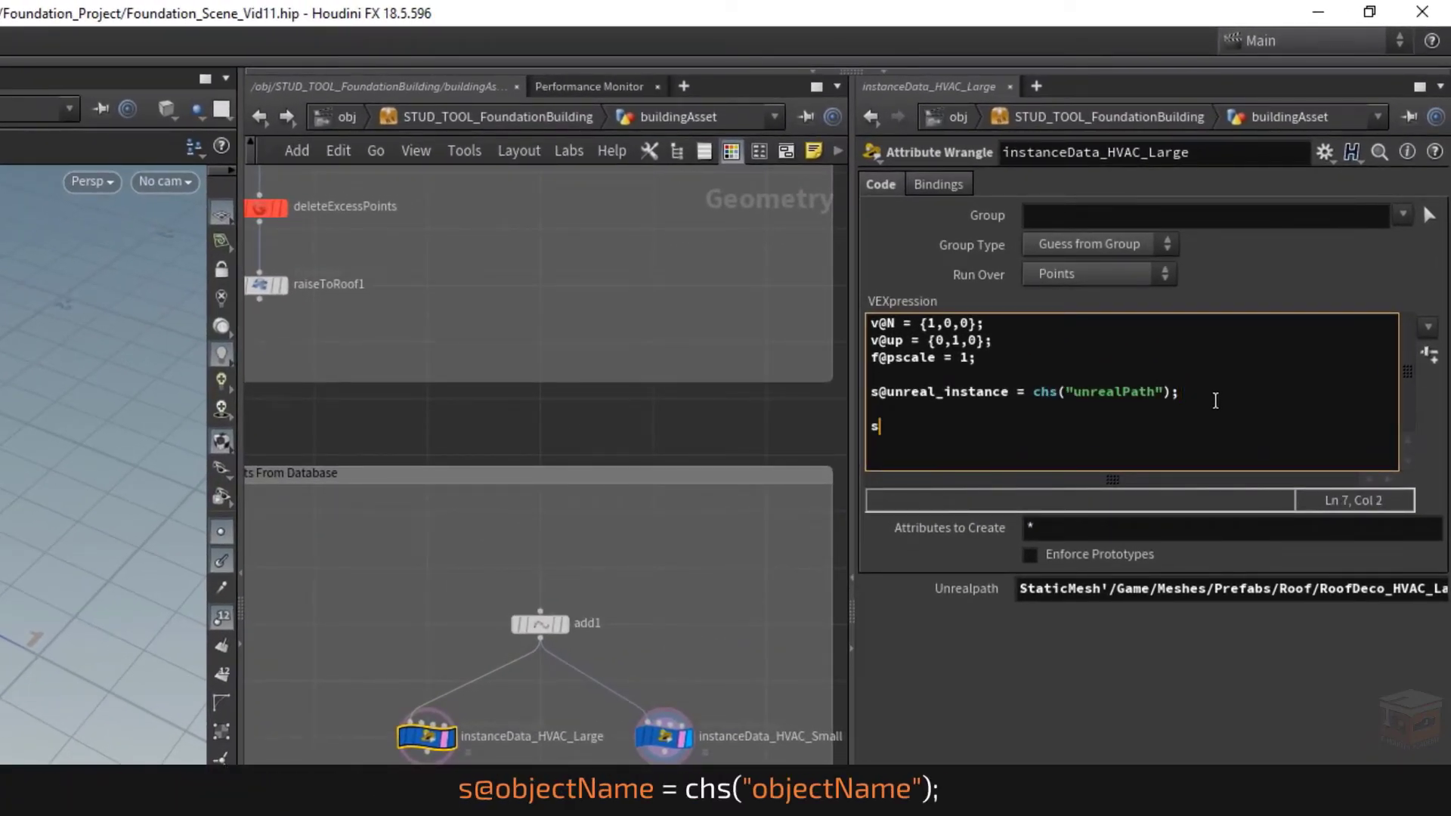
pyautogui.write('@objectName ')
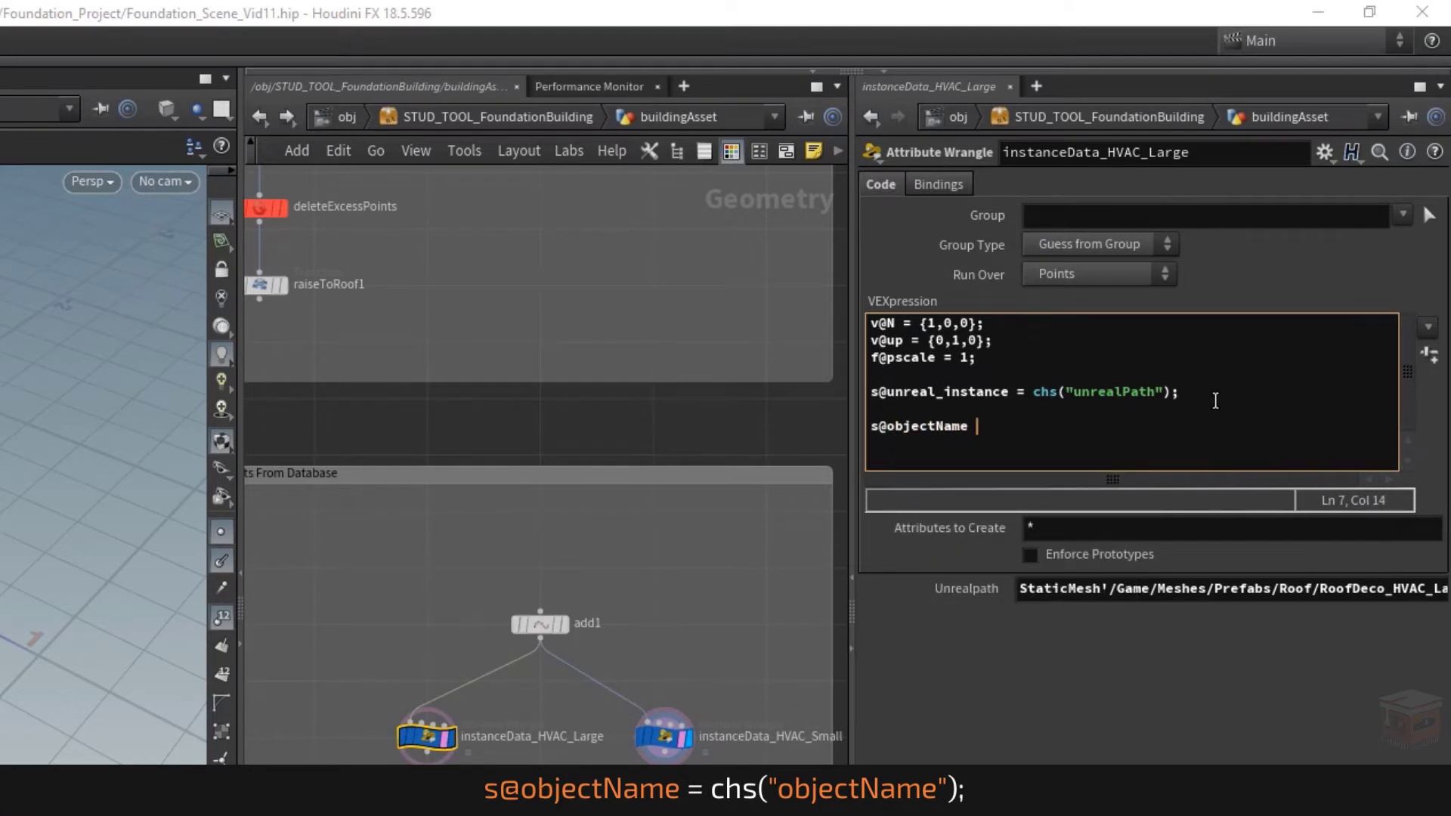
pyautogui.write('= chs()')
pyautogui.press('Left')
pyautogui.write('"objectName')
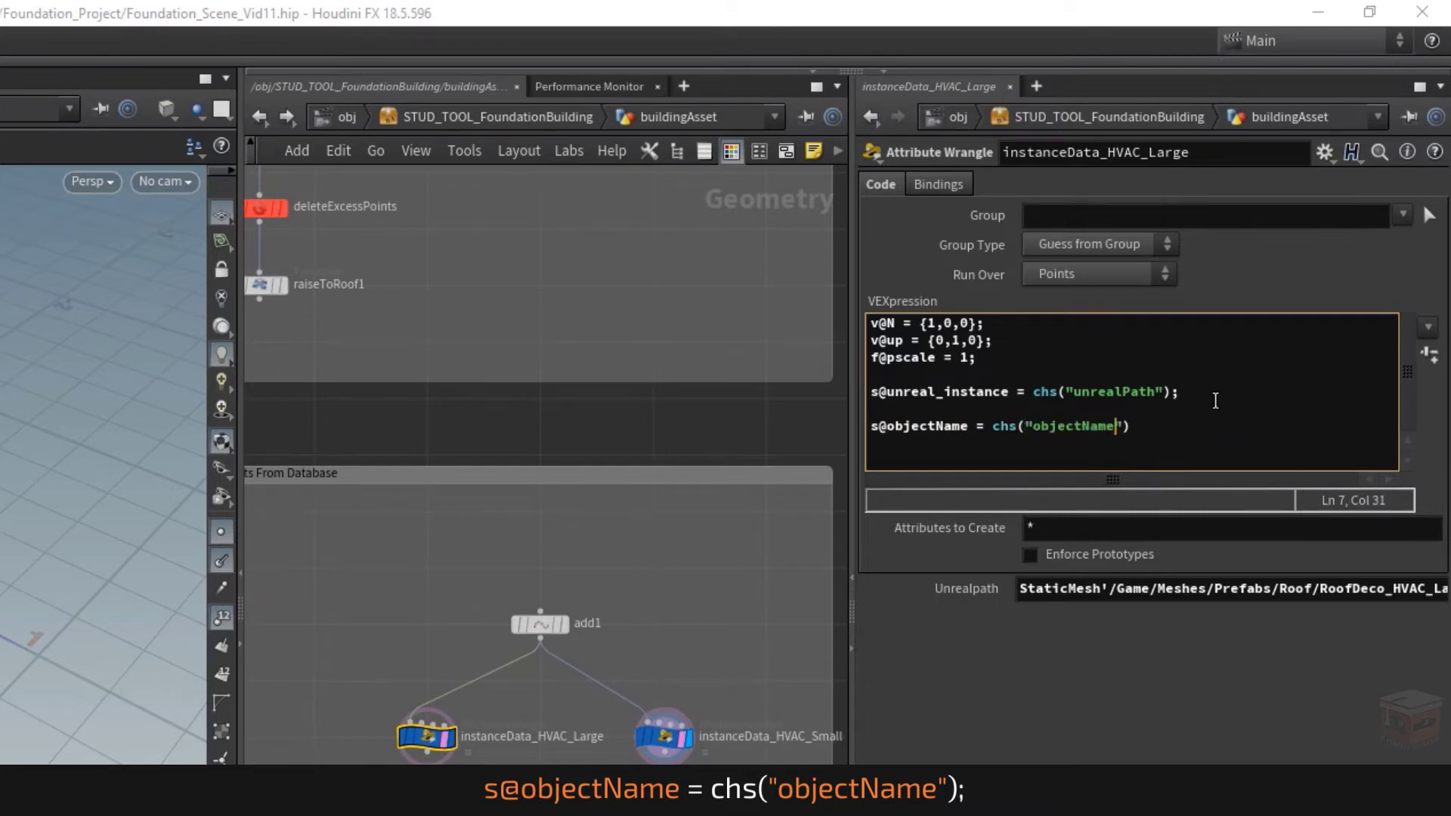
pyautogui.press('End')
pyautogui.write(';')
pyautogui.click(1428, 354)
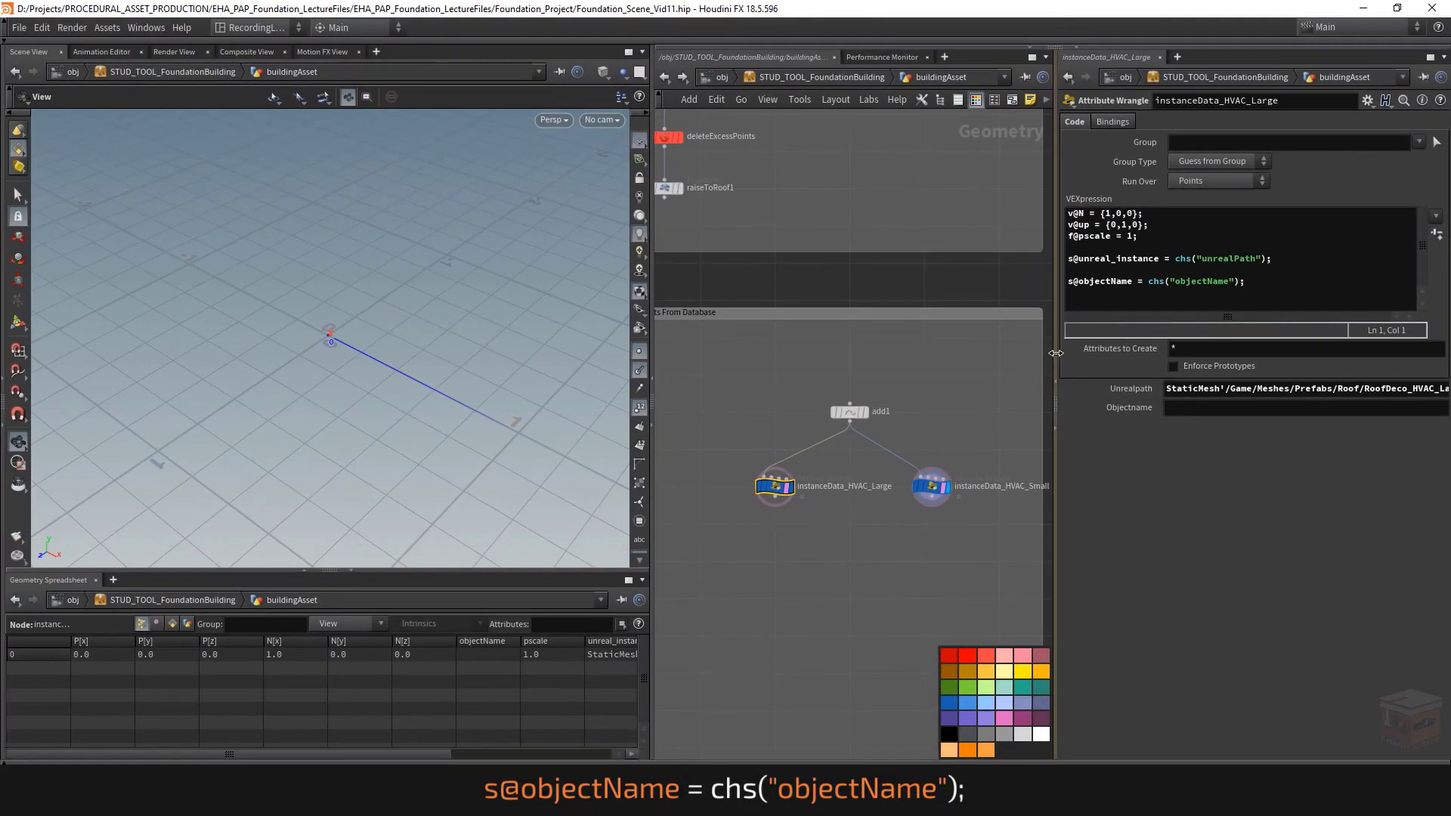
# Widen the network and parameter panes and set the Objectname of instanceData_HVAC_Large to HVAC_Large.
pyautogui.moveTo(973, 353); pyautogui.dragTo(849, 423)
pyautogui.moveTo(850, 473); pyautogui.dragTo(912, 453)
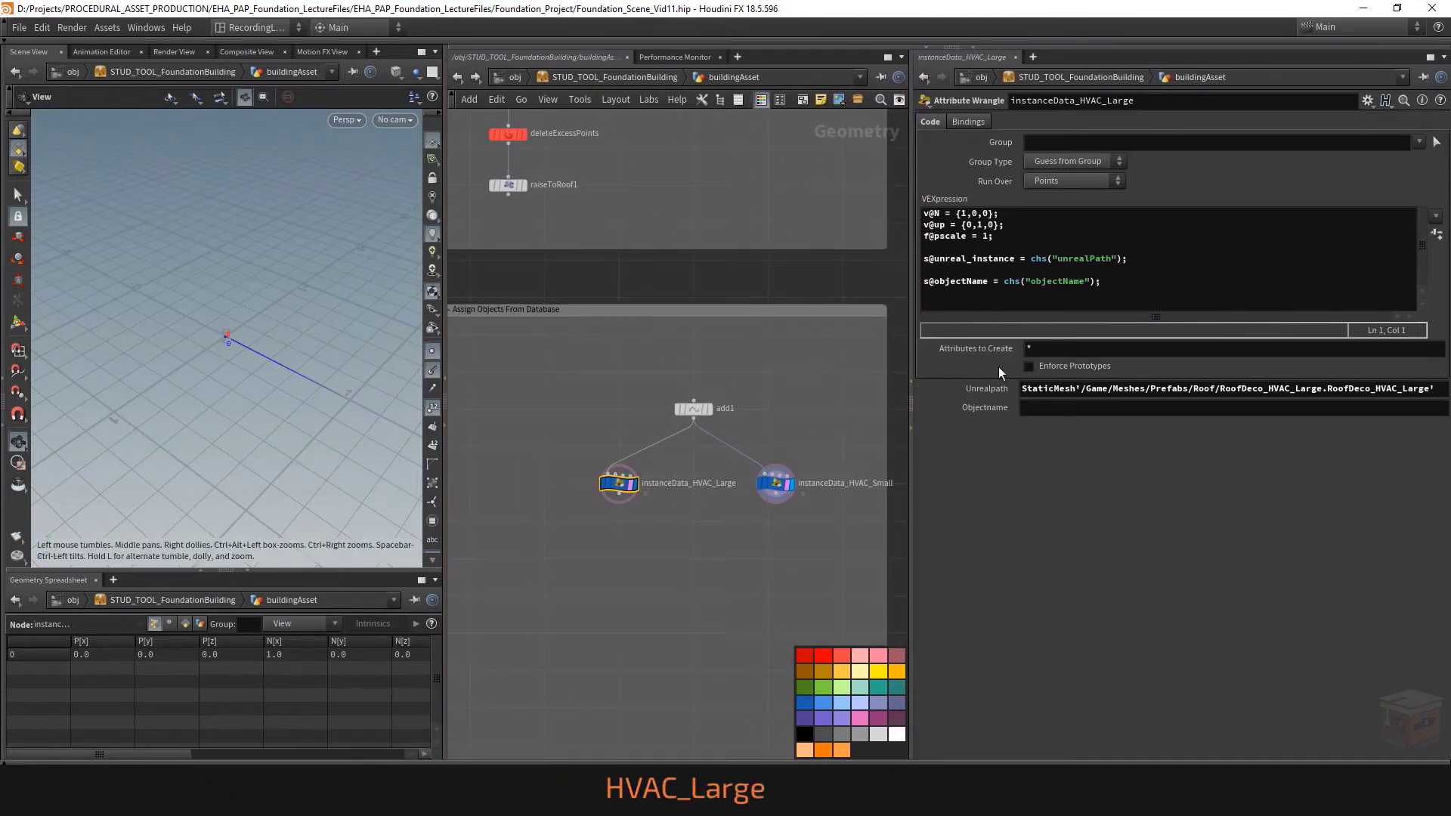
pyautogui.click(1034, 409)
pyautogui.write('HVAC_')
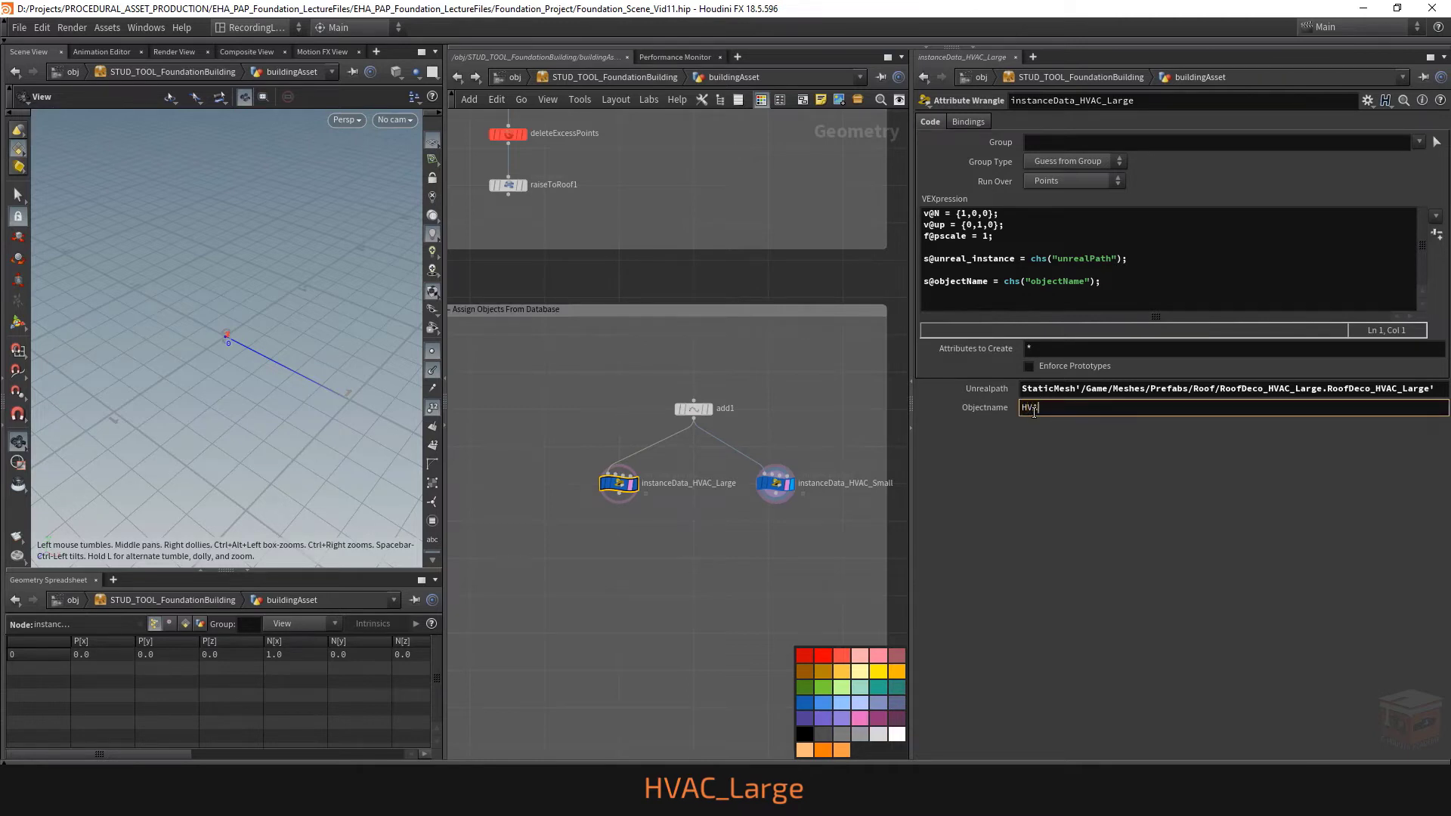
pyautogui.write('Large')
pyautogui.press('Return')
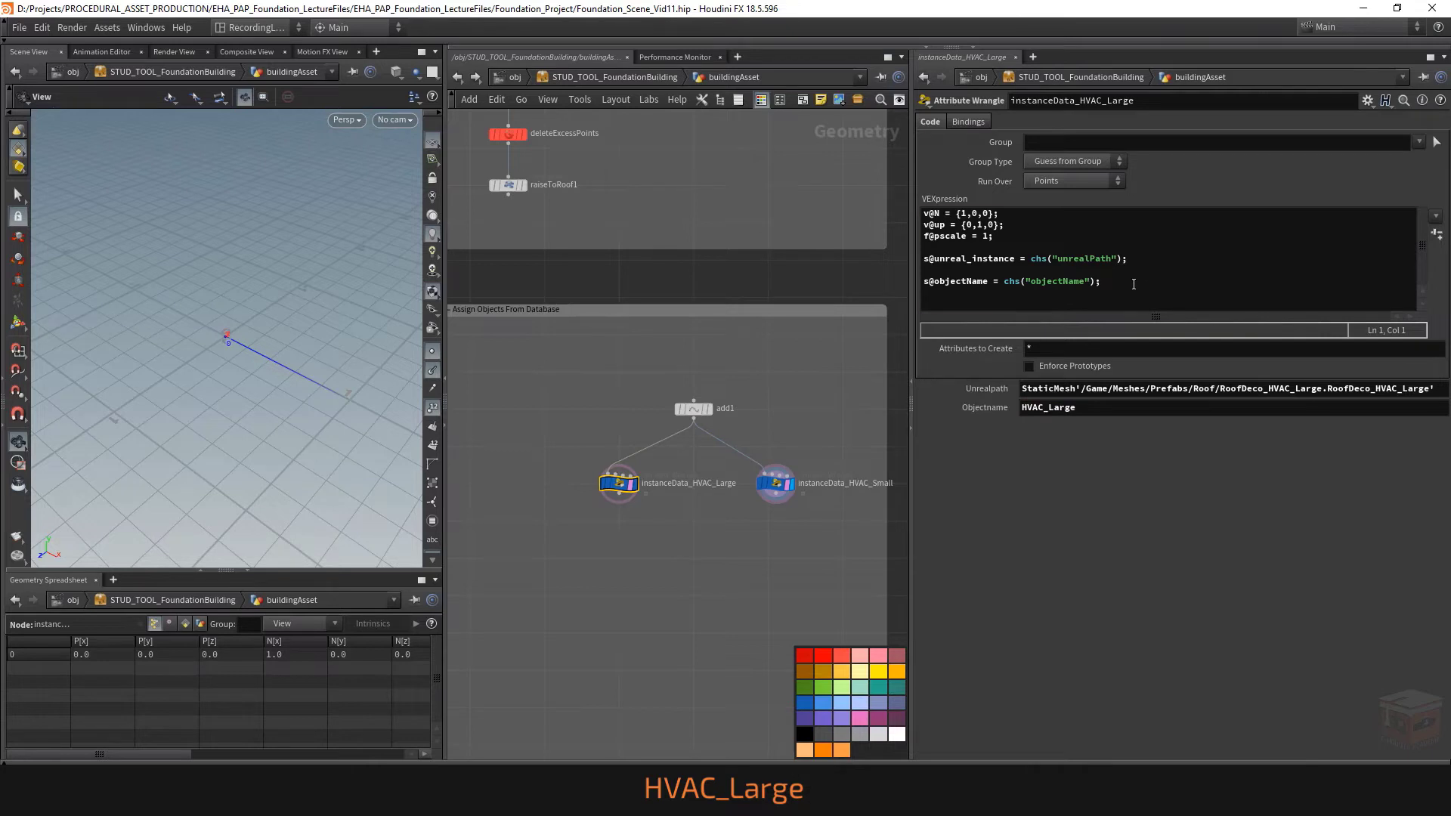
# Copy the s@objectName line from instanceData_HVAC_Large to the end of the instanceData_HVAC_Small code.
pyautogui.moveTo(1133, 284); pyautogui.dragTo(921, 285)
pyautogui.hotkey('ctrl', 'c')
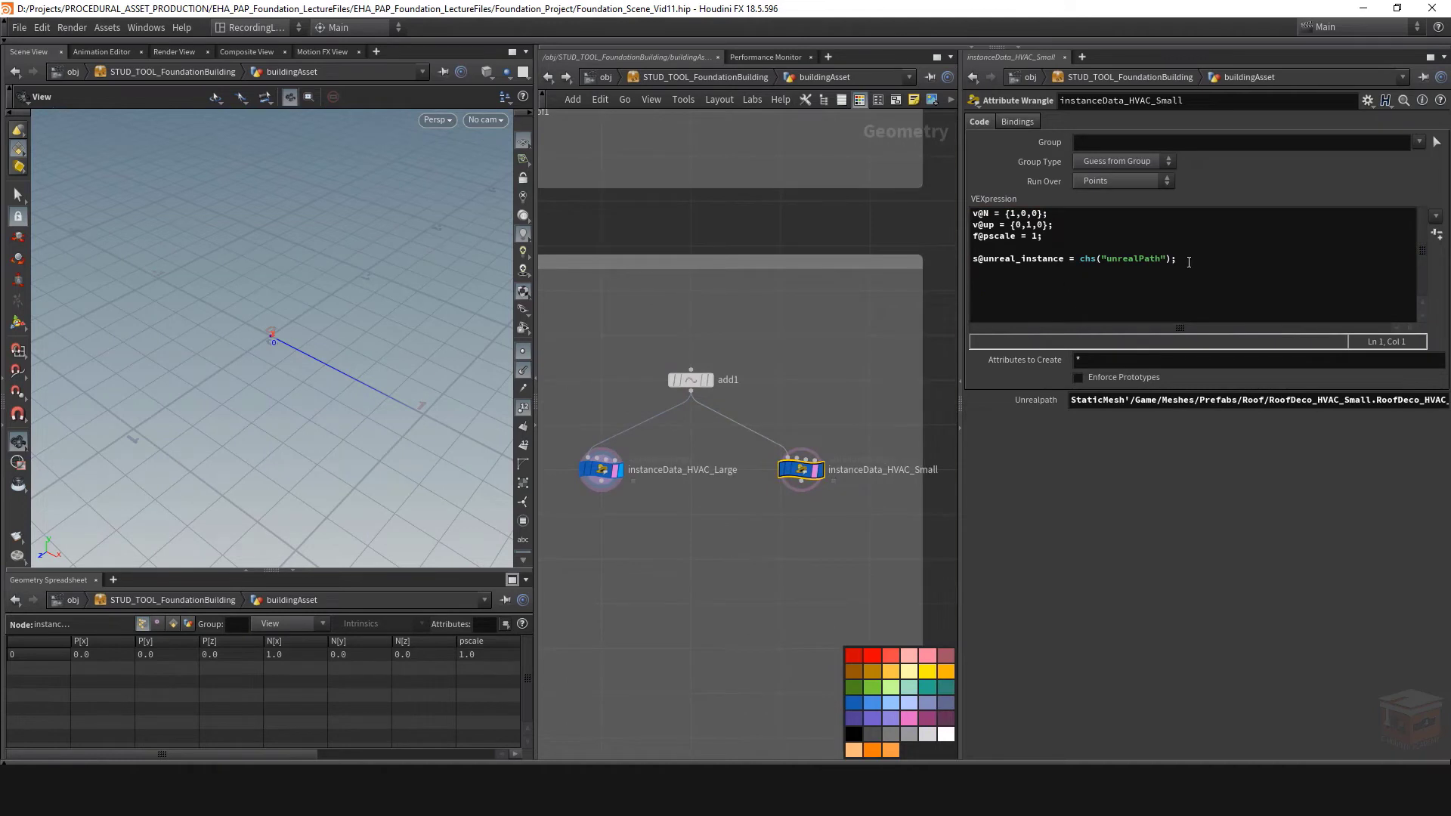
pyautogui.click(1195, 263)
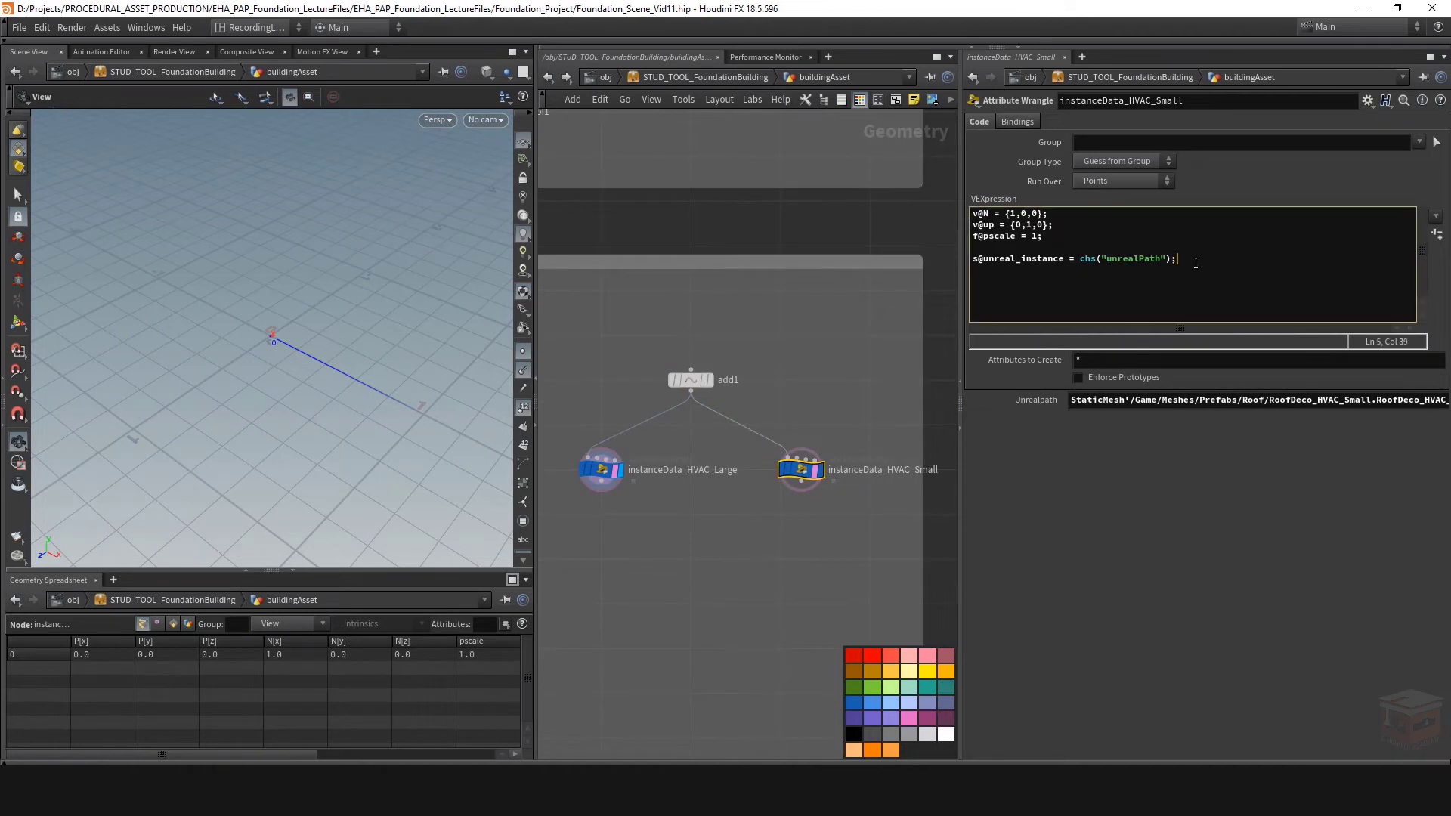
pyautogui.press('Return')
pyautogui.press('Return')
pyautogui.hotkey('ctrl', 'v')
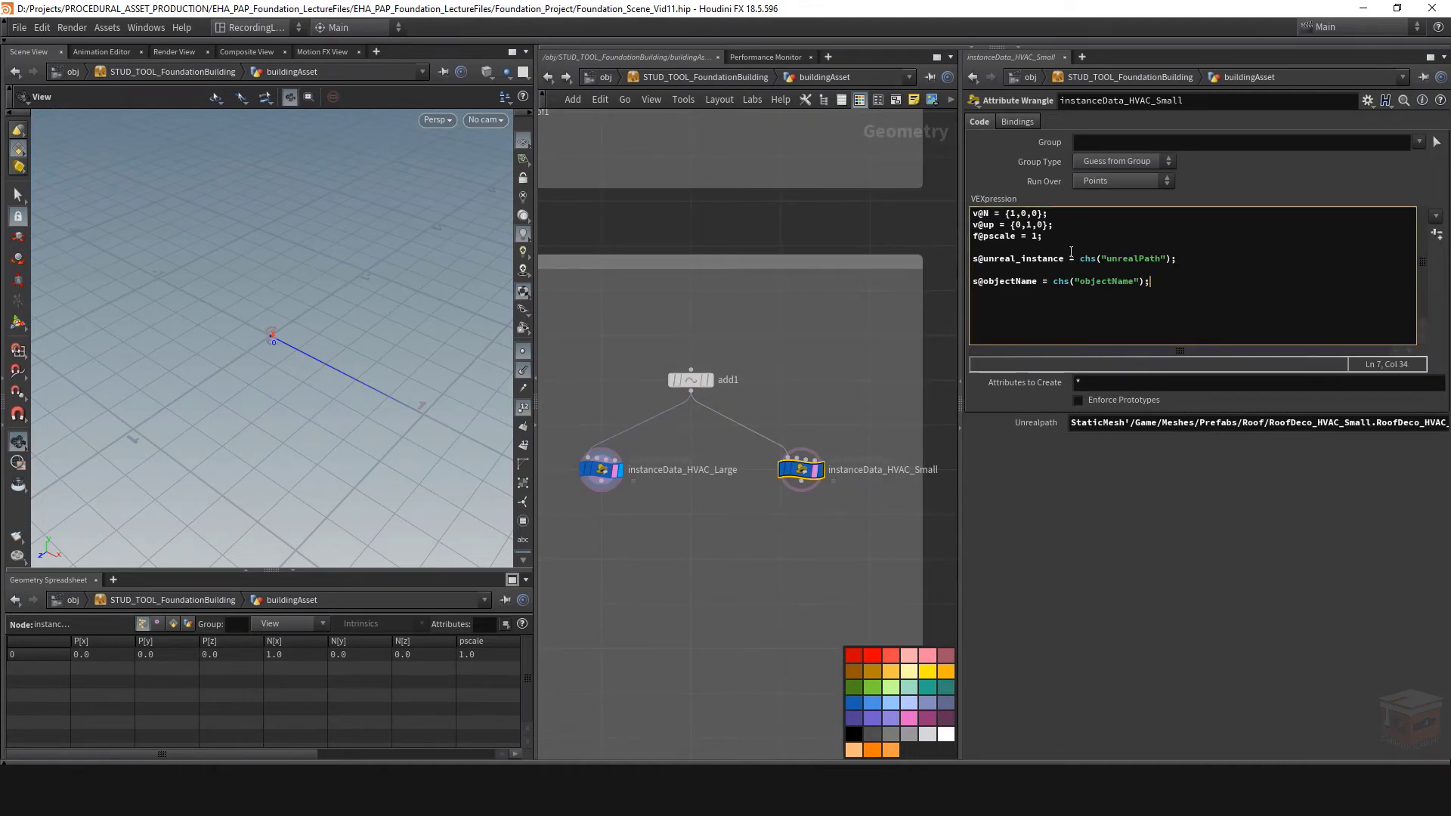
# Generate the Objectname parameter of instanceData_HVAC_Small, set it to HVAC_Small, and compare the objectName attribute with instanceData_HVAC_Large.
pyautogui.click(1436, 234)
pyautogui.click(1139, 445)
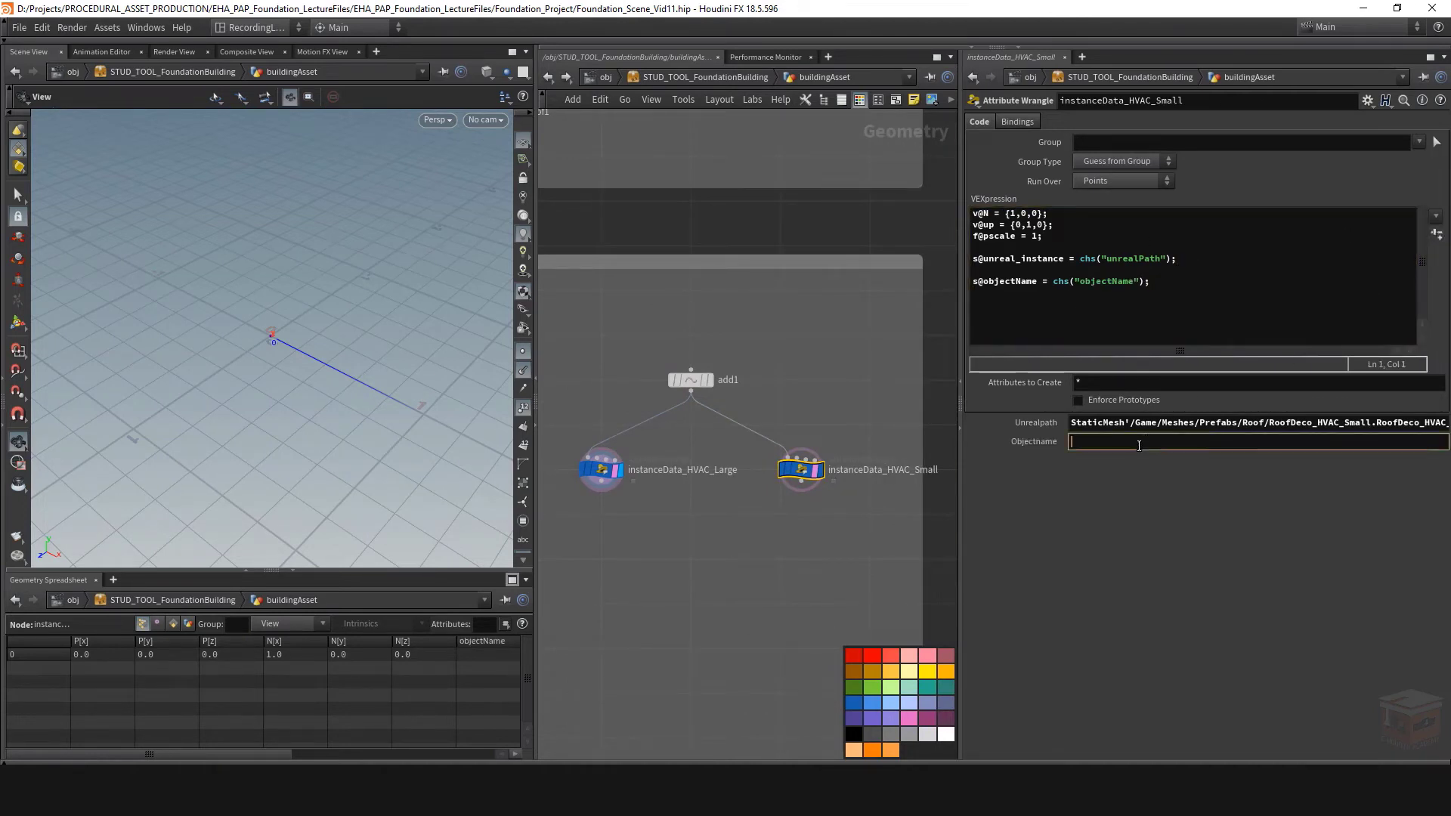
pyautogui.write('HVAC_')
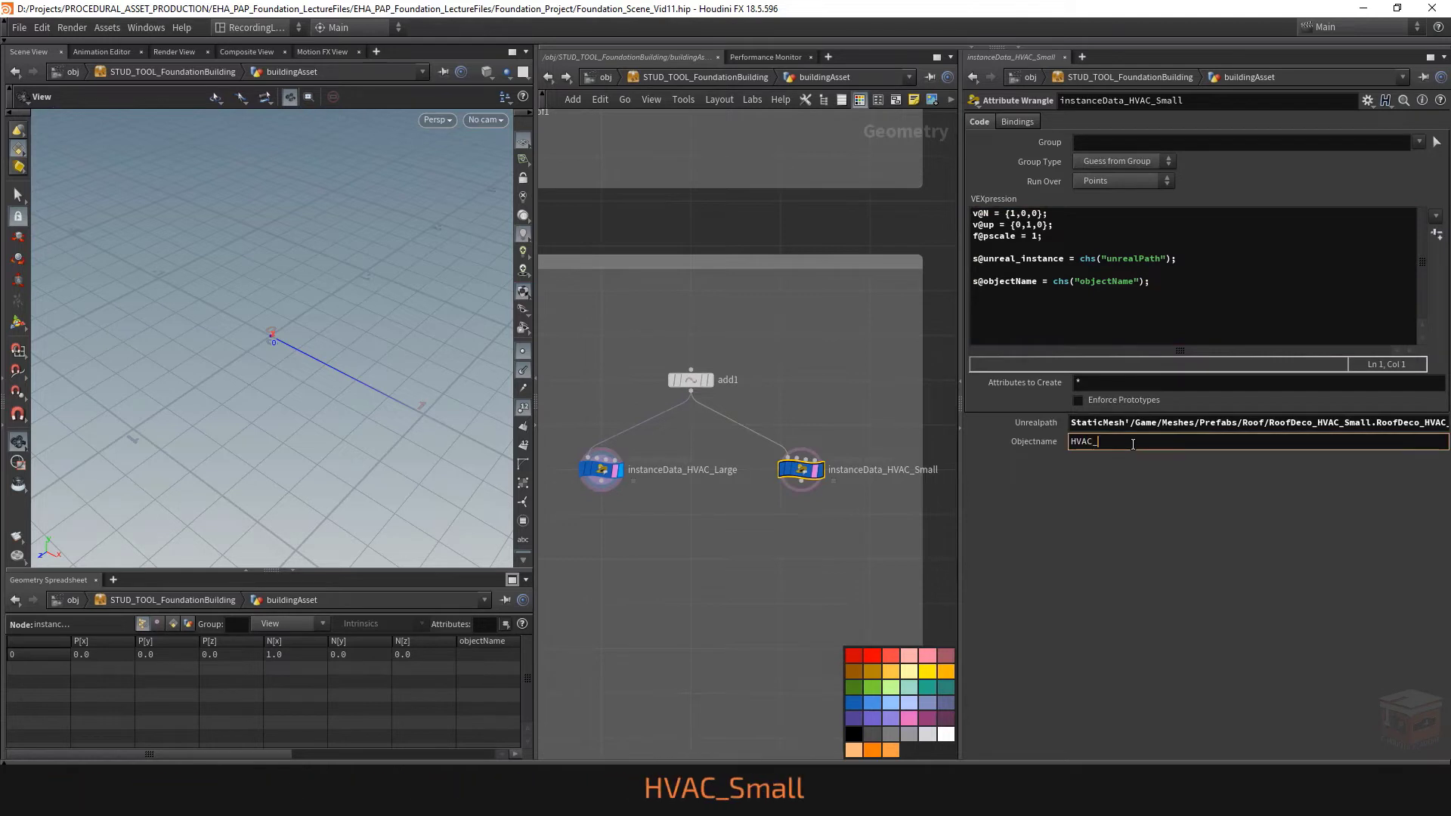
pyautogui.write('Small')
pyautogui.press('Return')
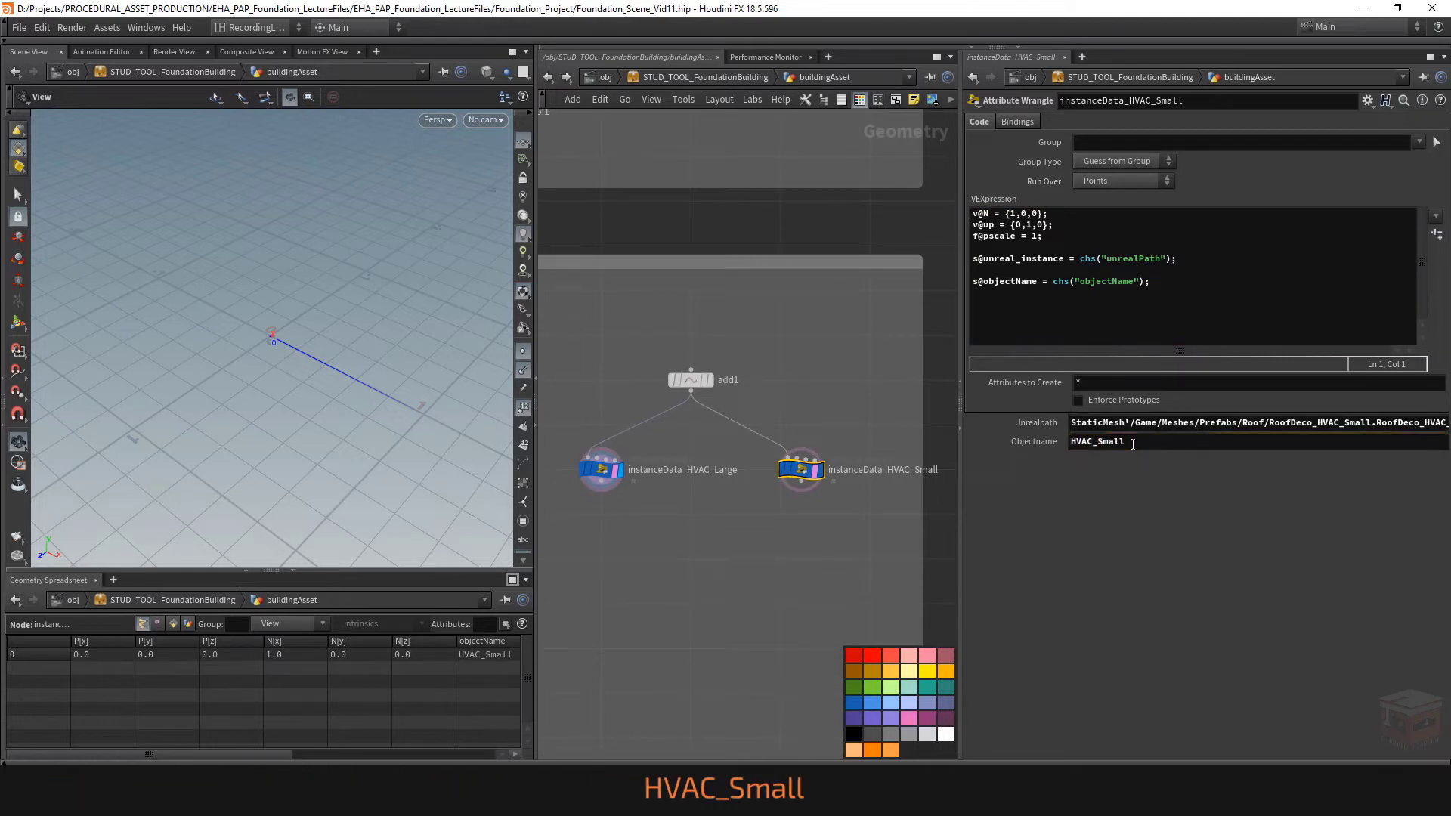
pyautogui.moveTo(266, 754); pyautogui.dragTo(322, 754)
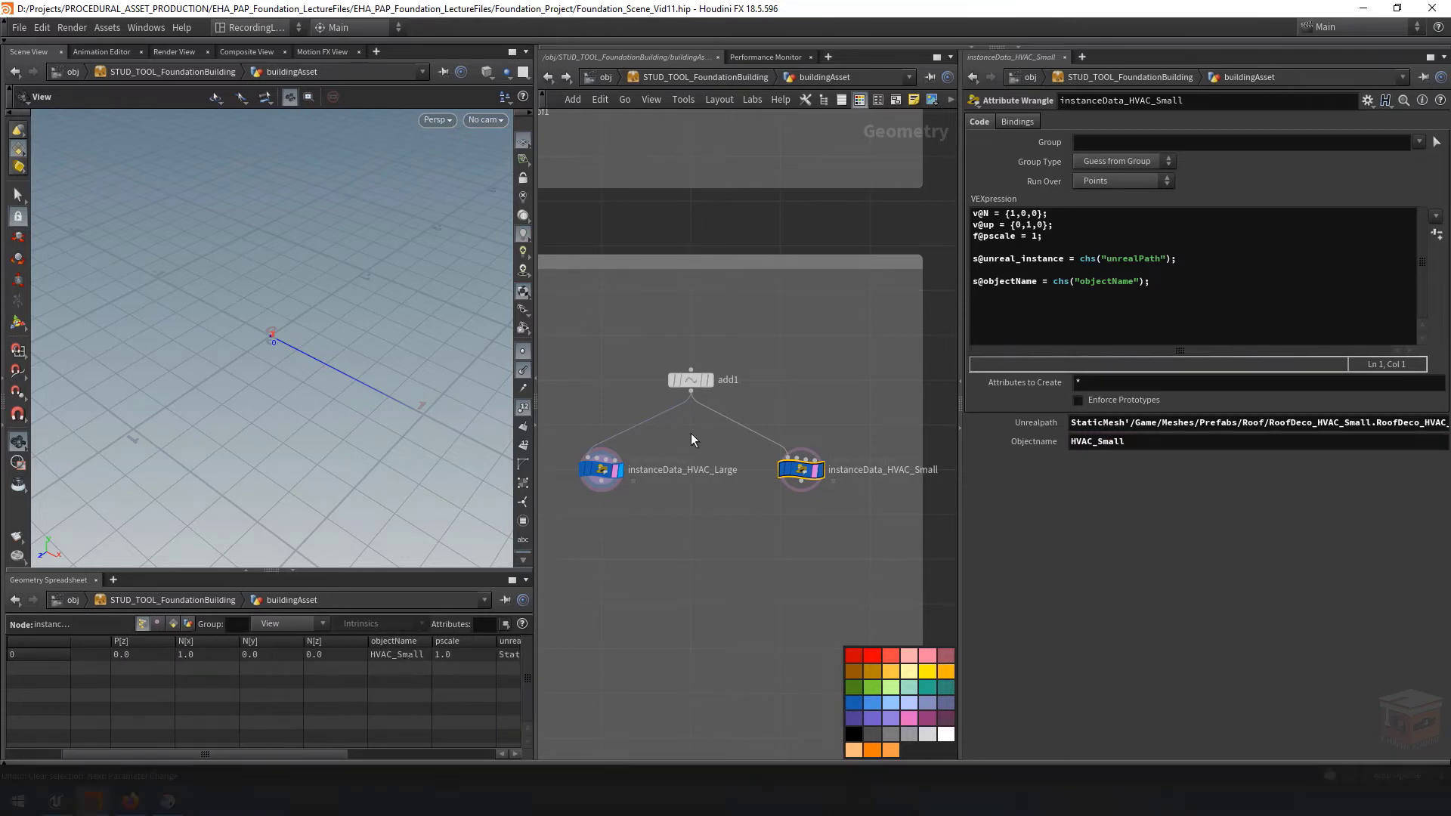
pyautogui.click(601, 469)
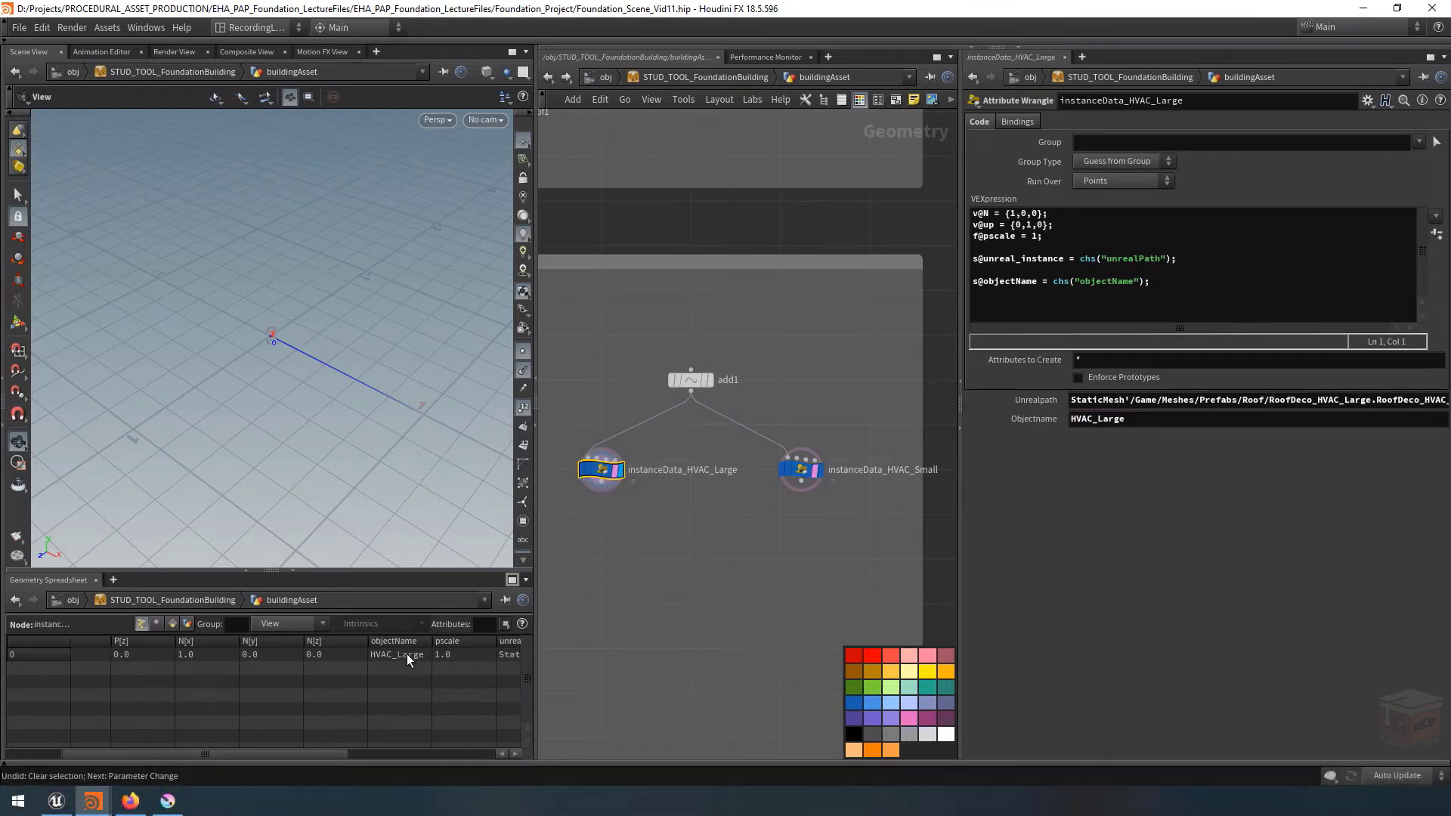
# Add an Attribute Create node beside the wire above extractallpoints2 in the large-vent branch.
pyautogui.scroll(-5, 747, 546)
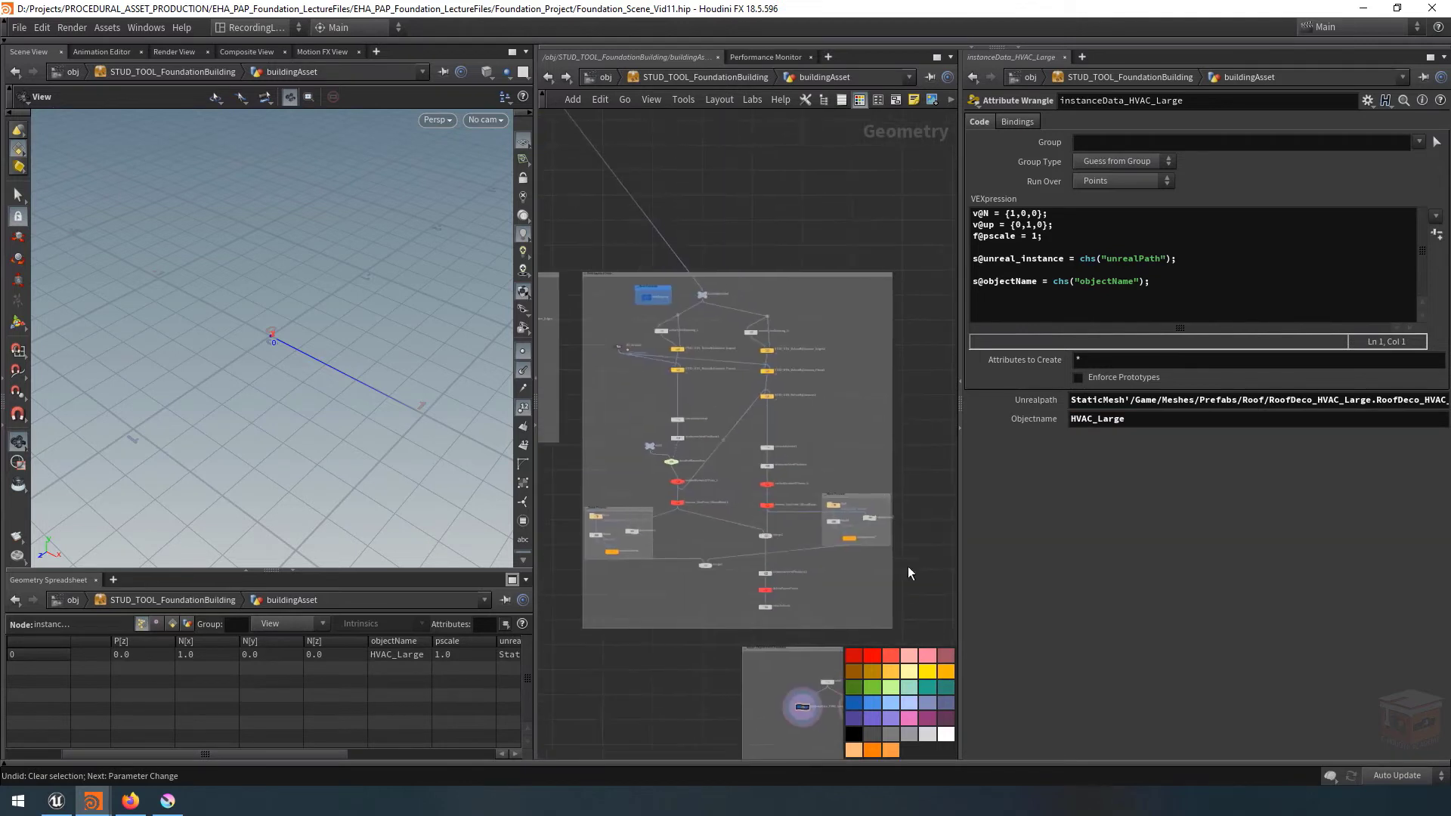
pyautogui.scroll(5, 687, 396)
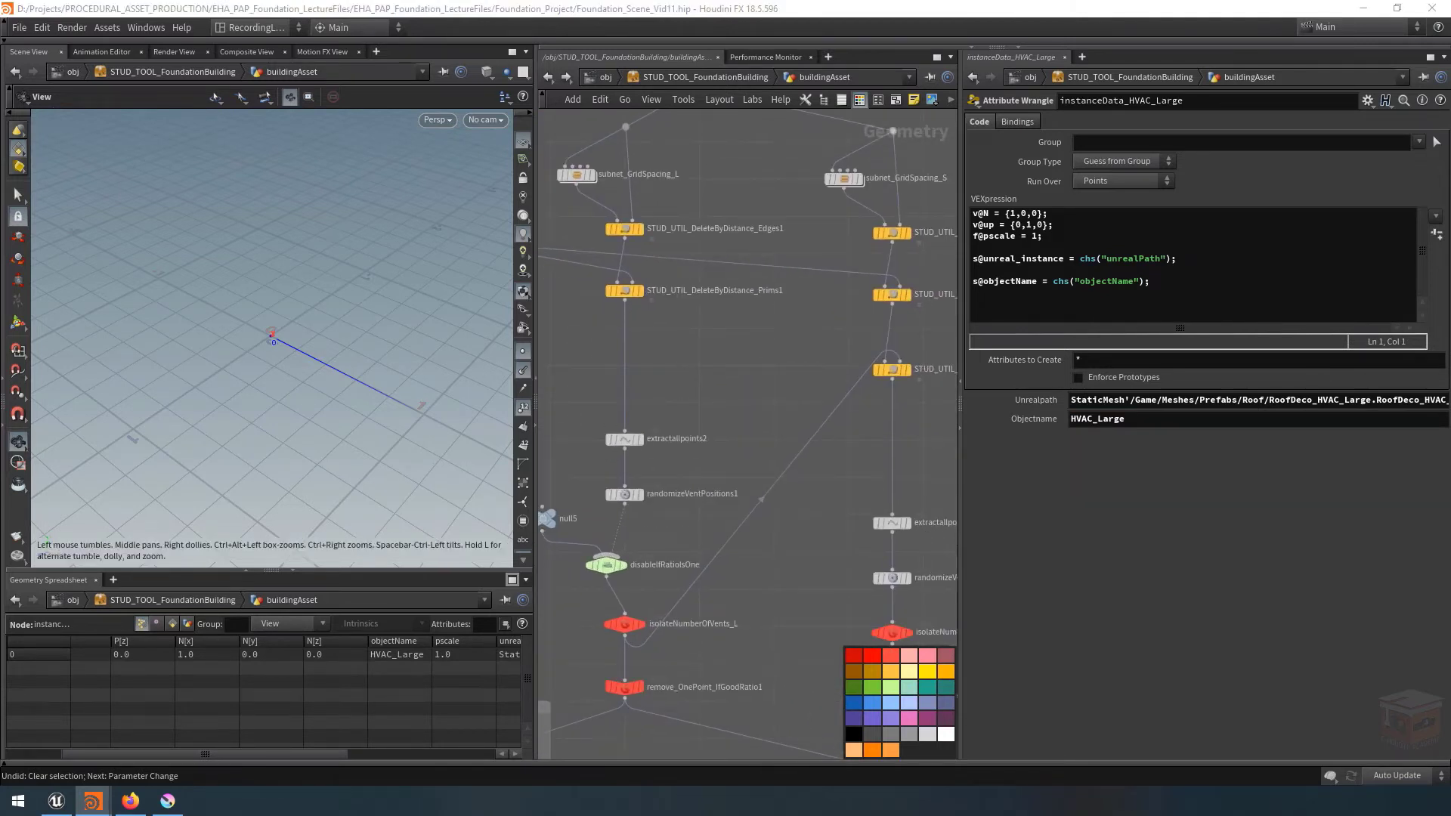
pyautogui.moveTo(682, 408); pyautogui.dragTo(699, 405, button='middle')
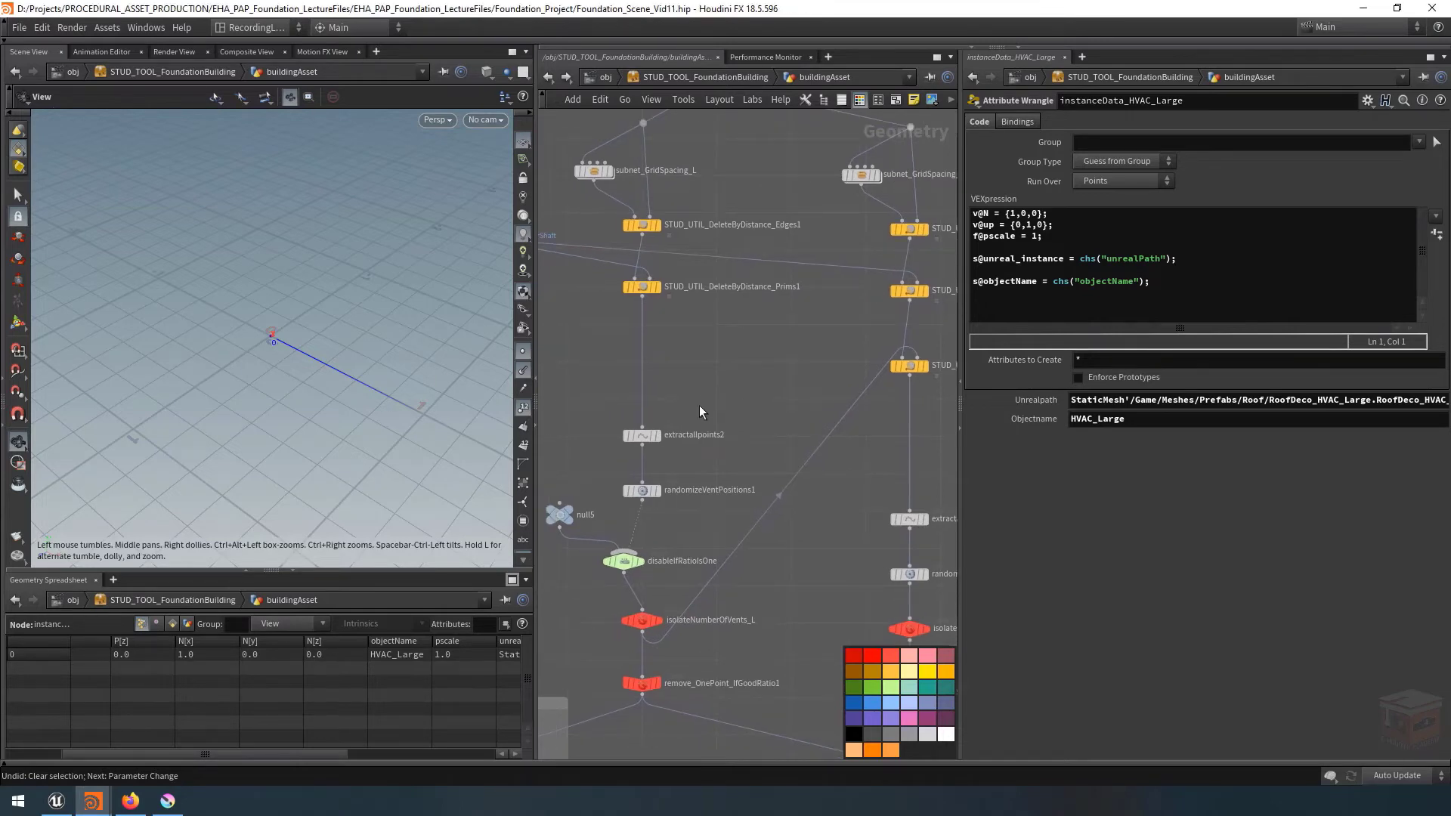
pyautogui.press('Tab')
pyautogui.write('attrib')
pyautogui.press('Return')
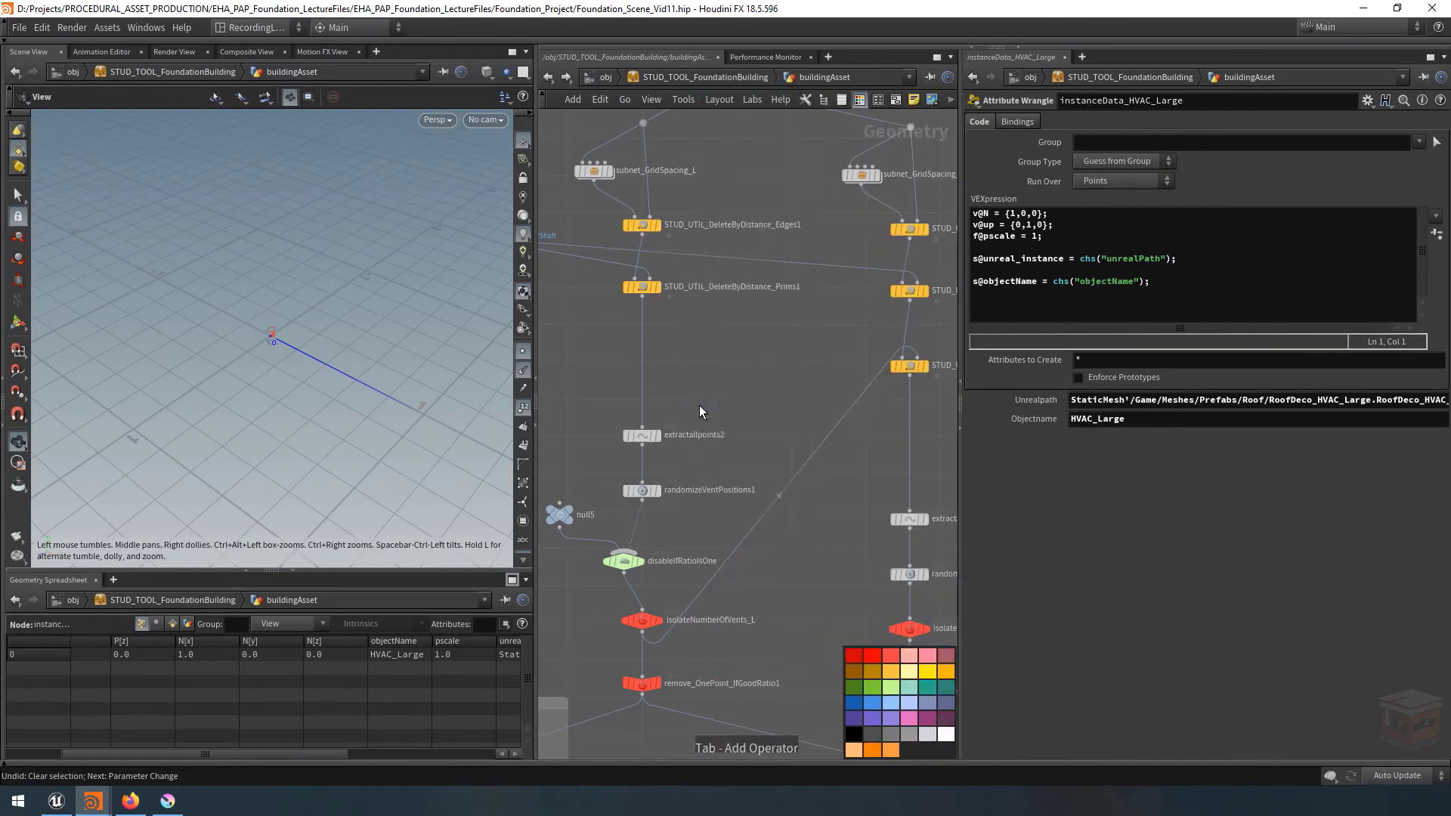
pyautogui.click(707, 387)
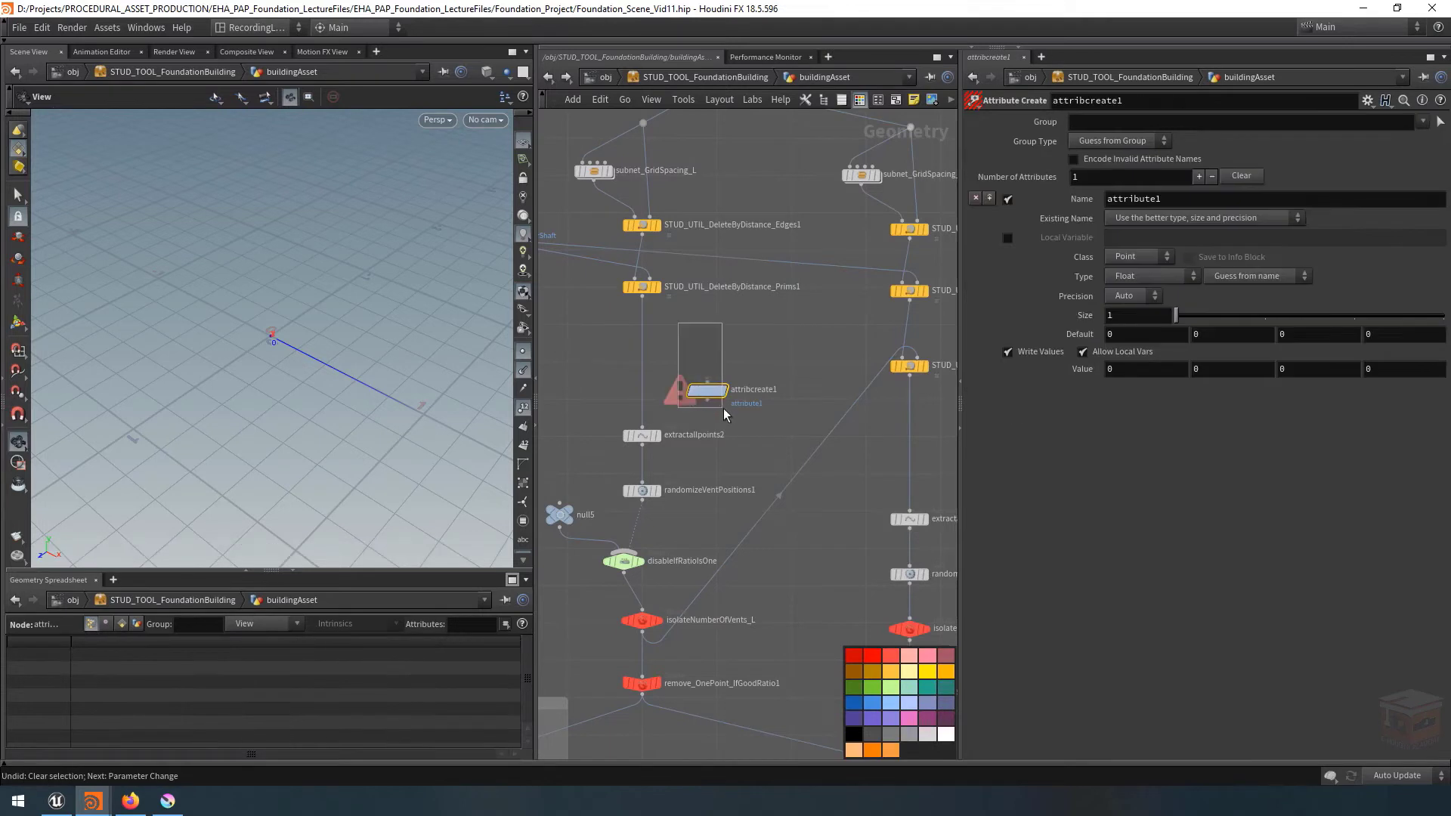
pyautogui.hotkey('ctrl', 'z')
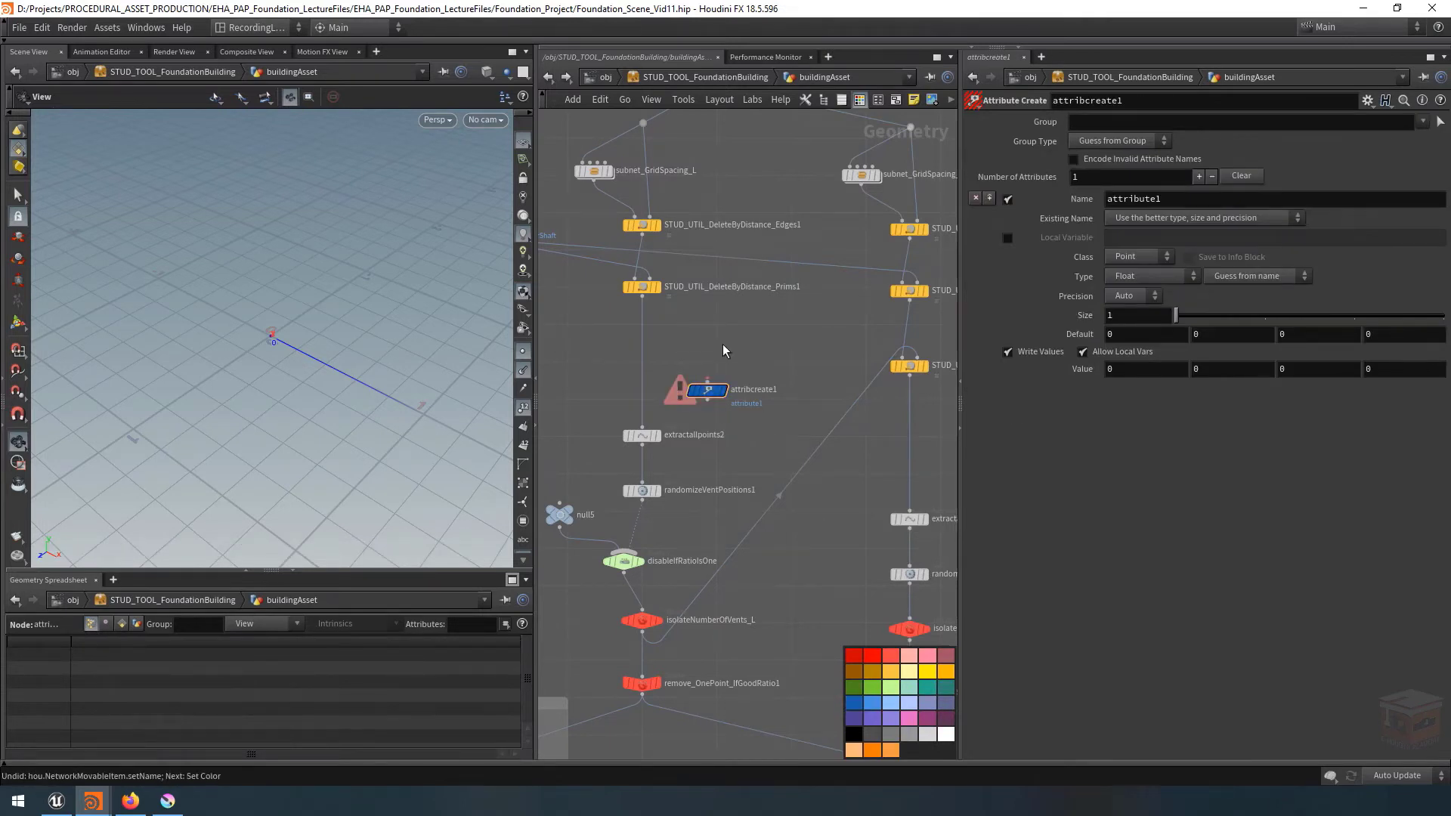
# Rename the new node attribcreate_HVAC_Large and insert it between STUD_UTIL_DeleteByDistance_Prims1 and extractallpoints2.
pyautogui.doubleClick(757, 390)
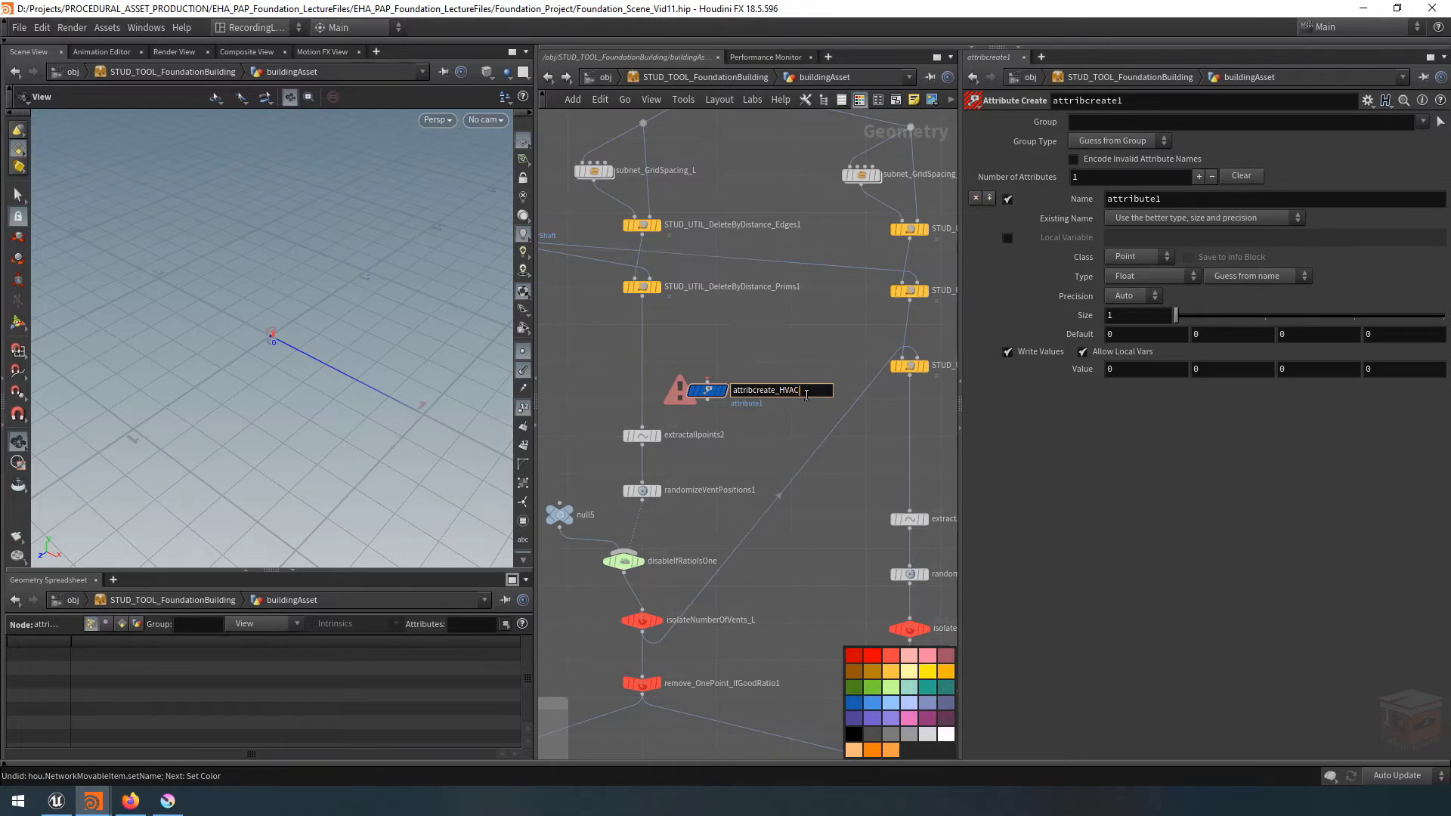
pyautogui.write('reate_HVAC_Large')
pyautogui.press('Return')
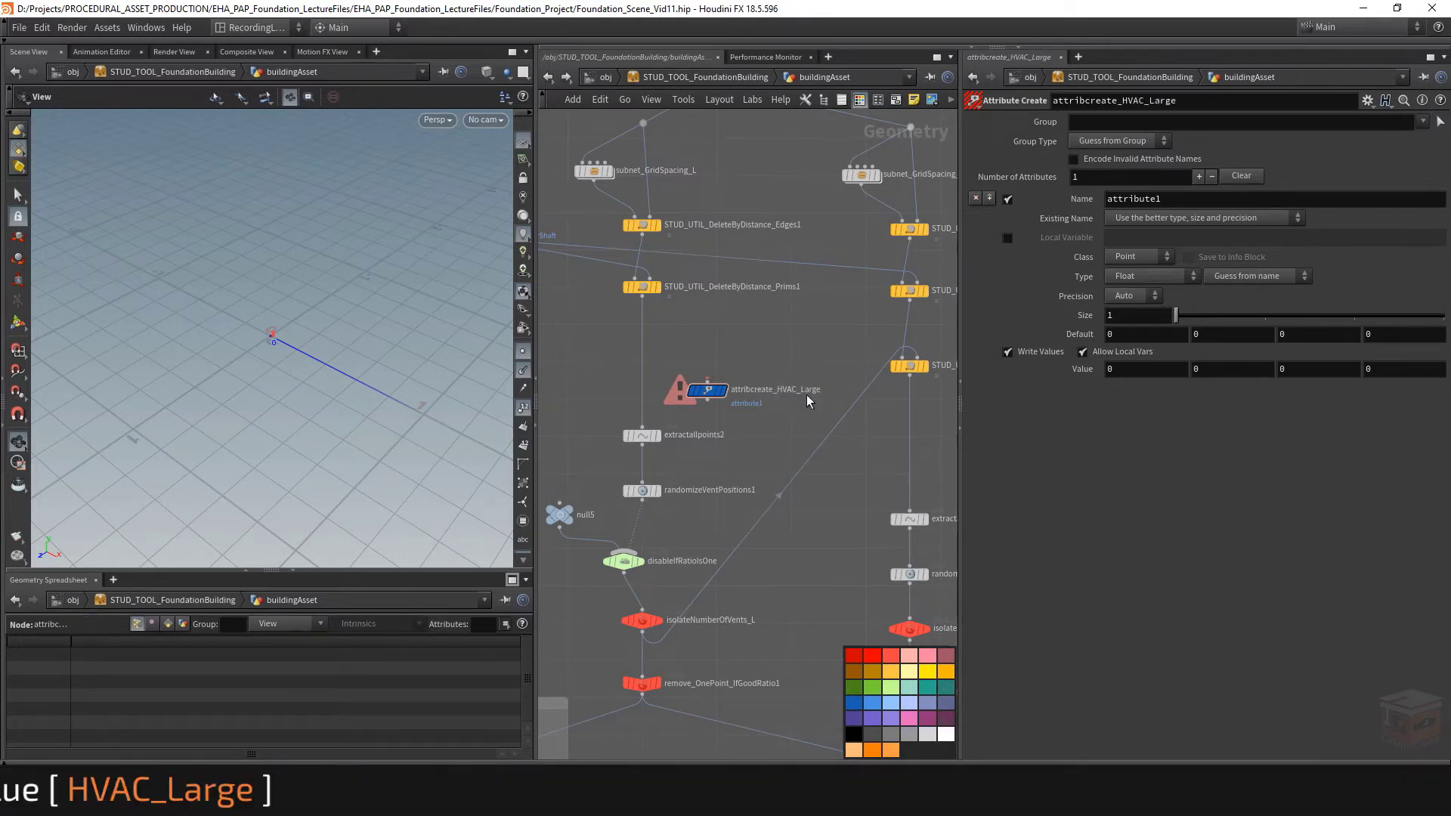
pyautogui.moveTo(715, 393); pyautogui.dragTo(647, 386)
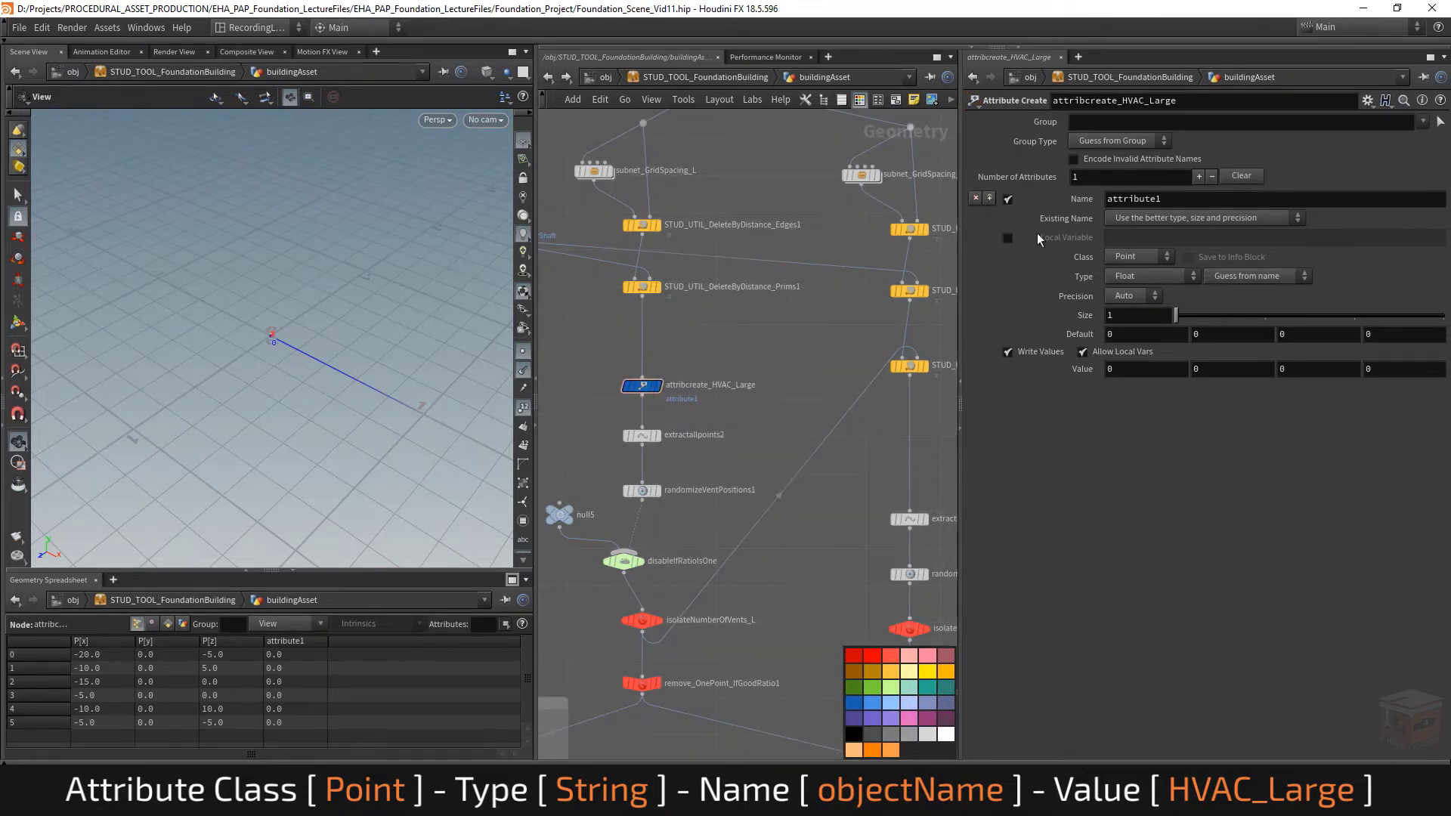
# Name the attribute of attribcreate_HVAC_Large objectName and check it against the code of instanceData_HVAC_Large.
pyautogui.click(1185, 199)
pyautogui.write('o')
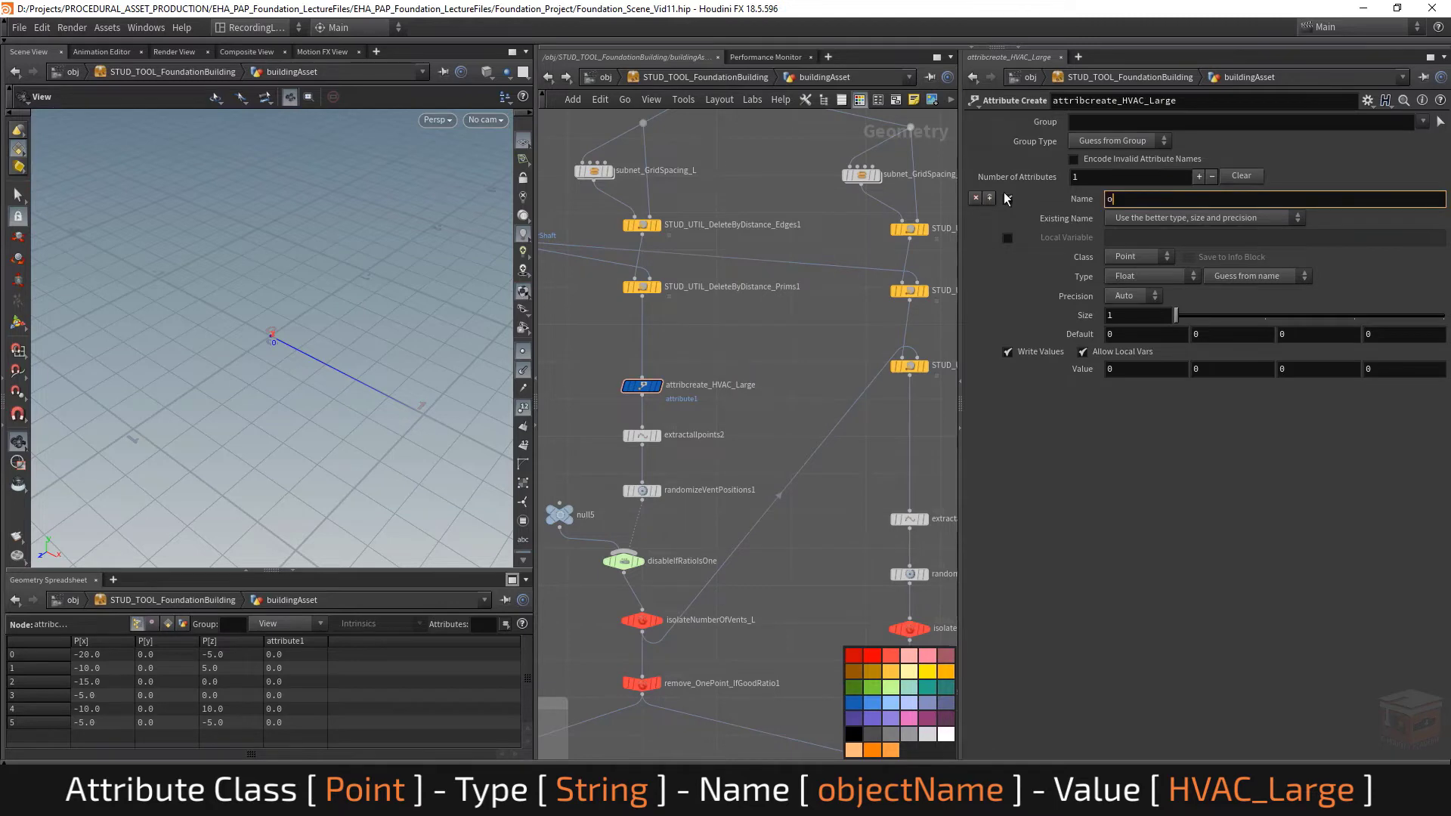
pyautogui.write('bjectName')
pyautogui.press('Return')
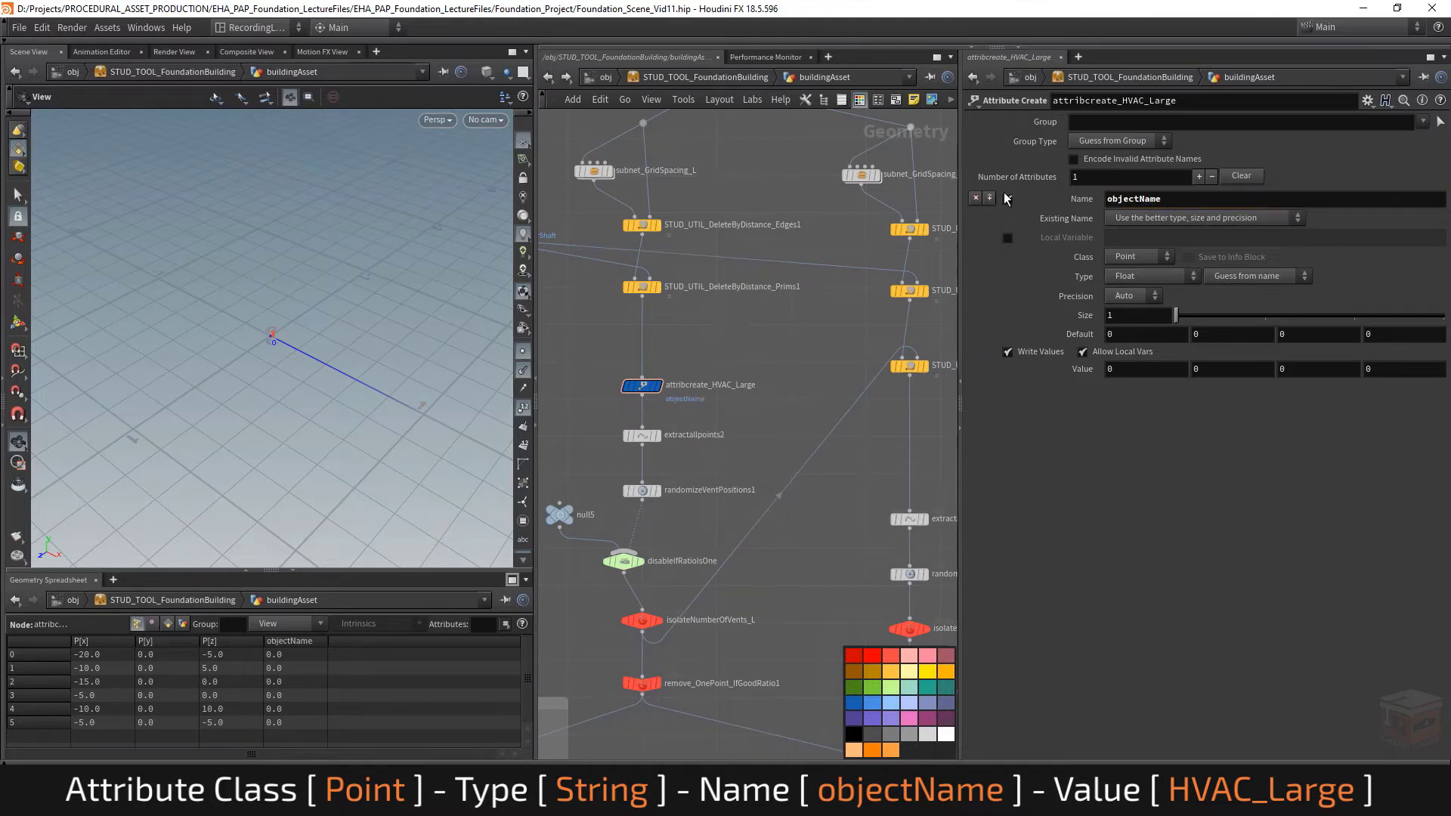
pyautogui.press('h')
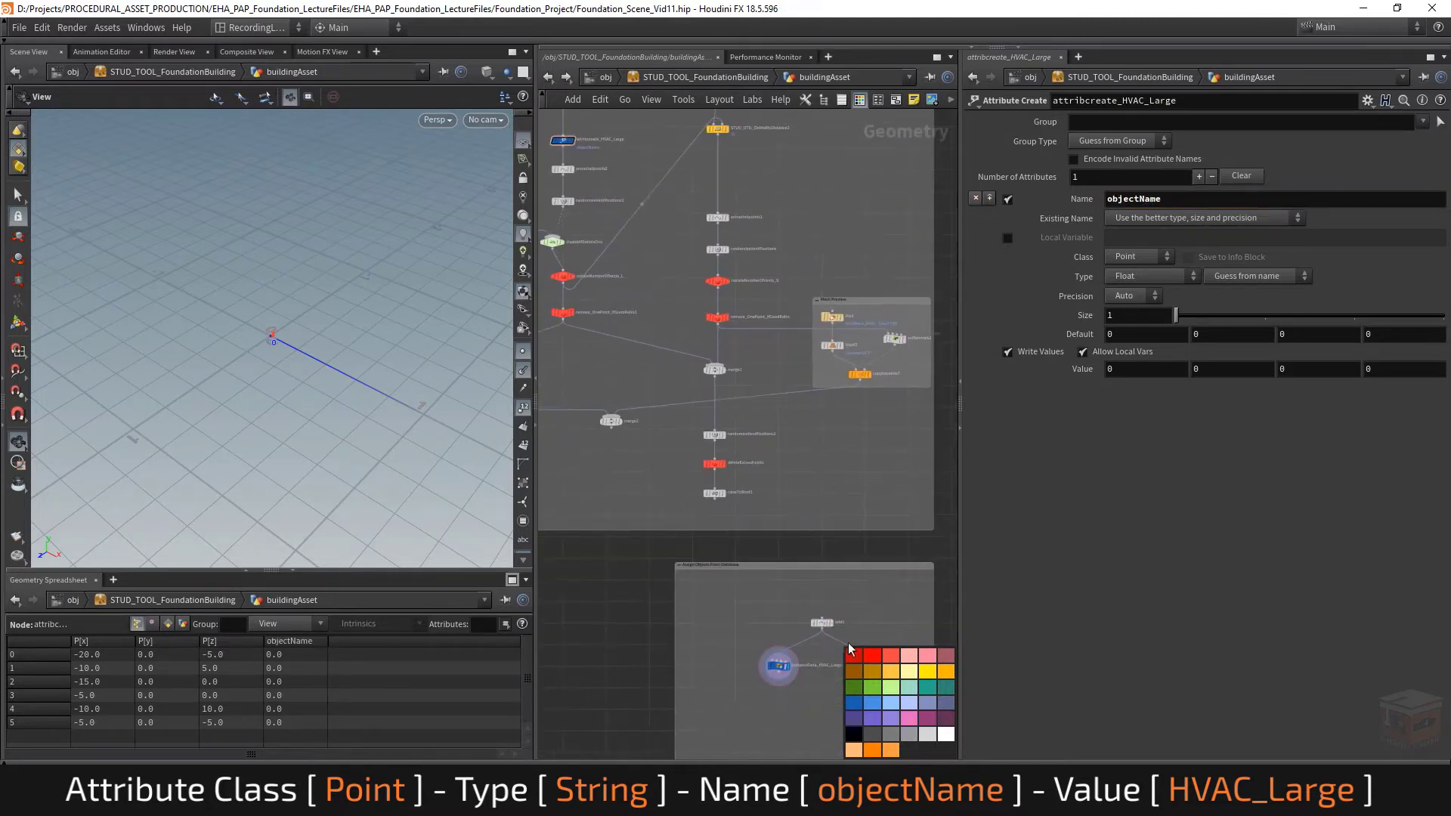
pyautogui.moveTo(793, 688); pyautogui.dragTo(796, 692)
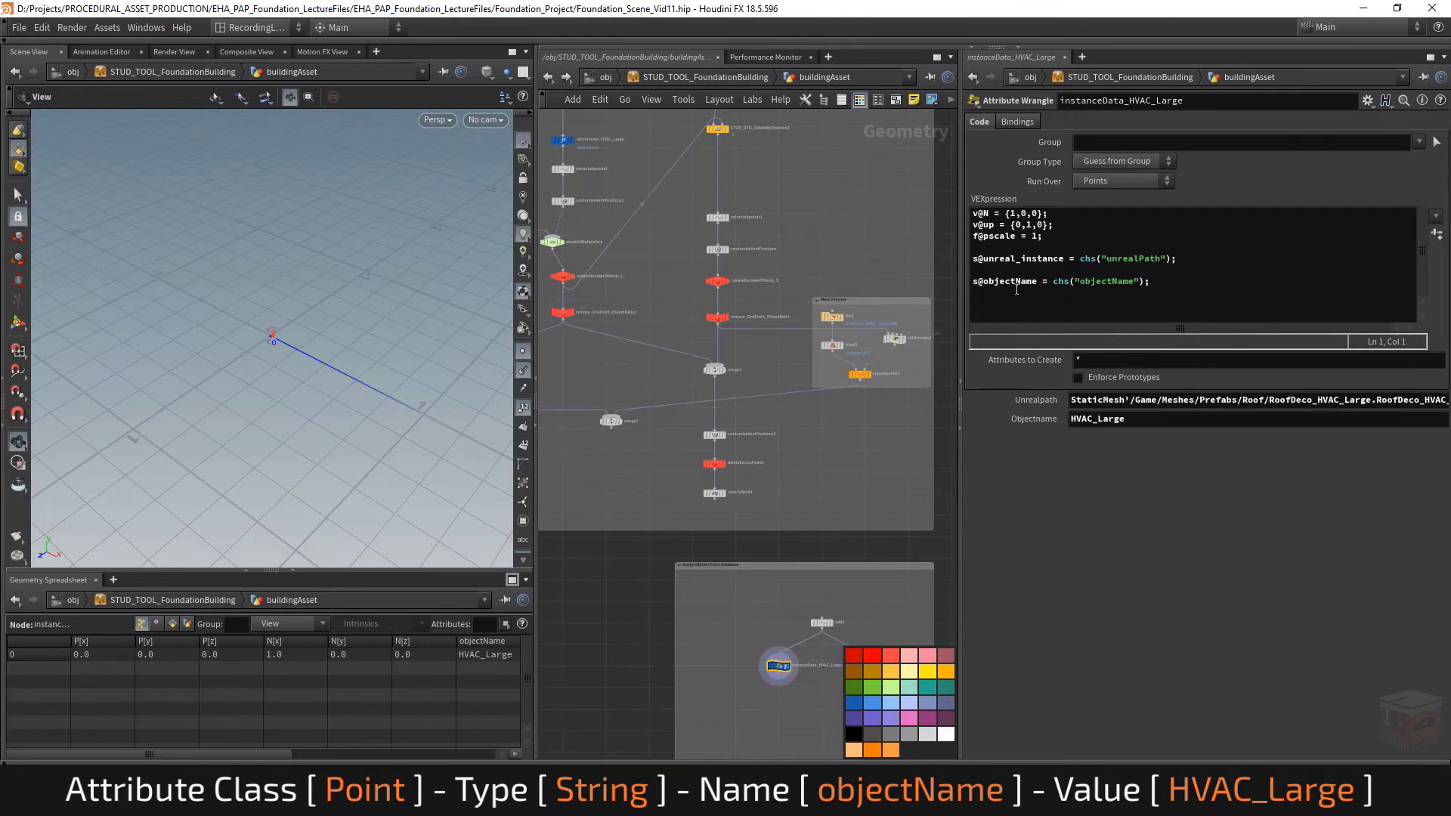
pyautogui.moveTo(587, 133); pyautogui.dragTo(741, 347, button='middle')
pyautogui.scroll(3, 741, 342)
# Set the attribute type of attribcreate_HVAC_Large to String with the value HVAC_Large.
pyautogui.click(703, 366)
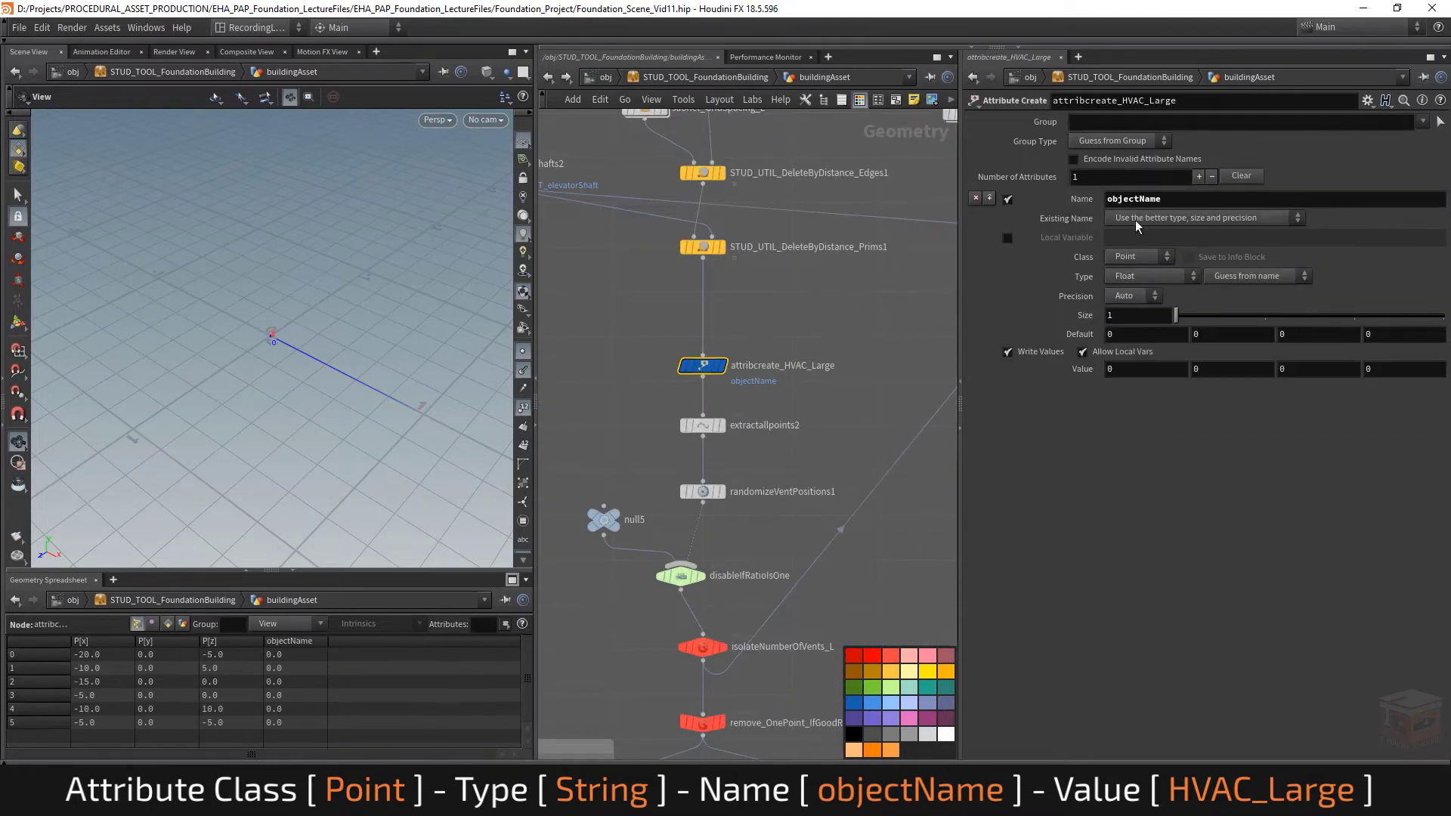
pyautogui.click(1141, 276)
pyautogui.click(1132, 329)
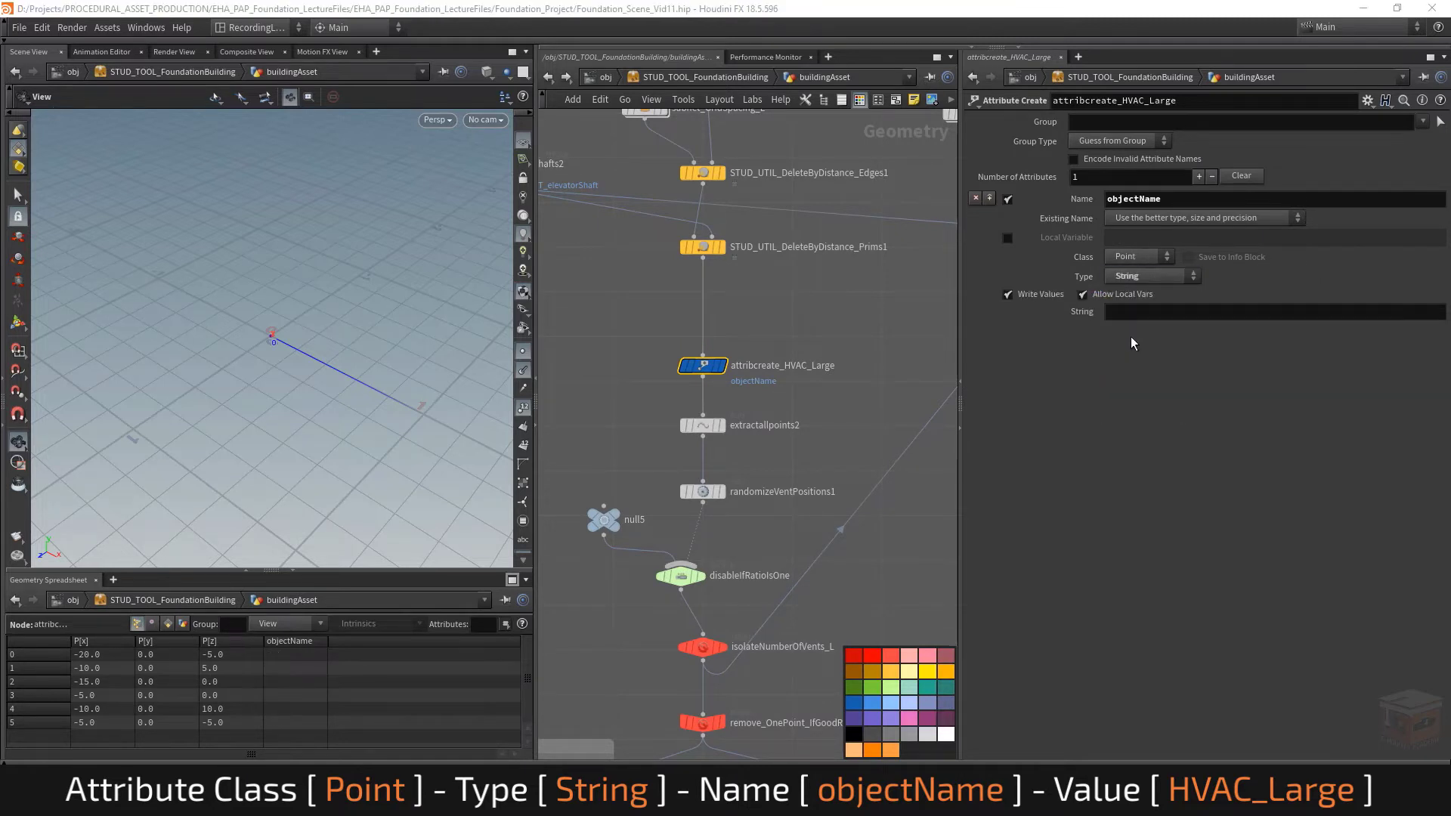
pyautogui.click(1171, 313)
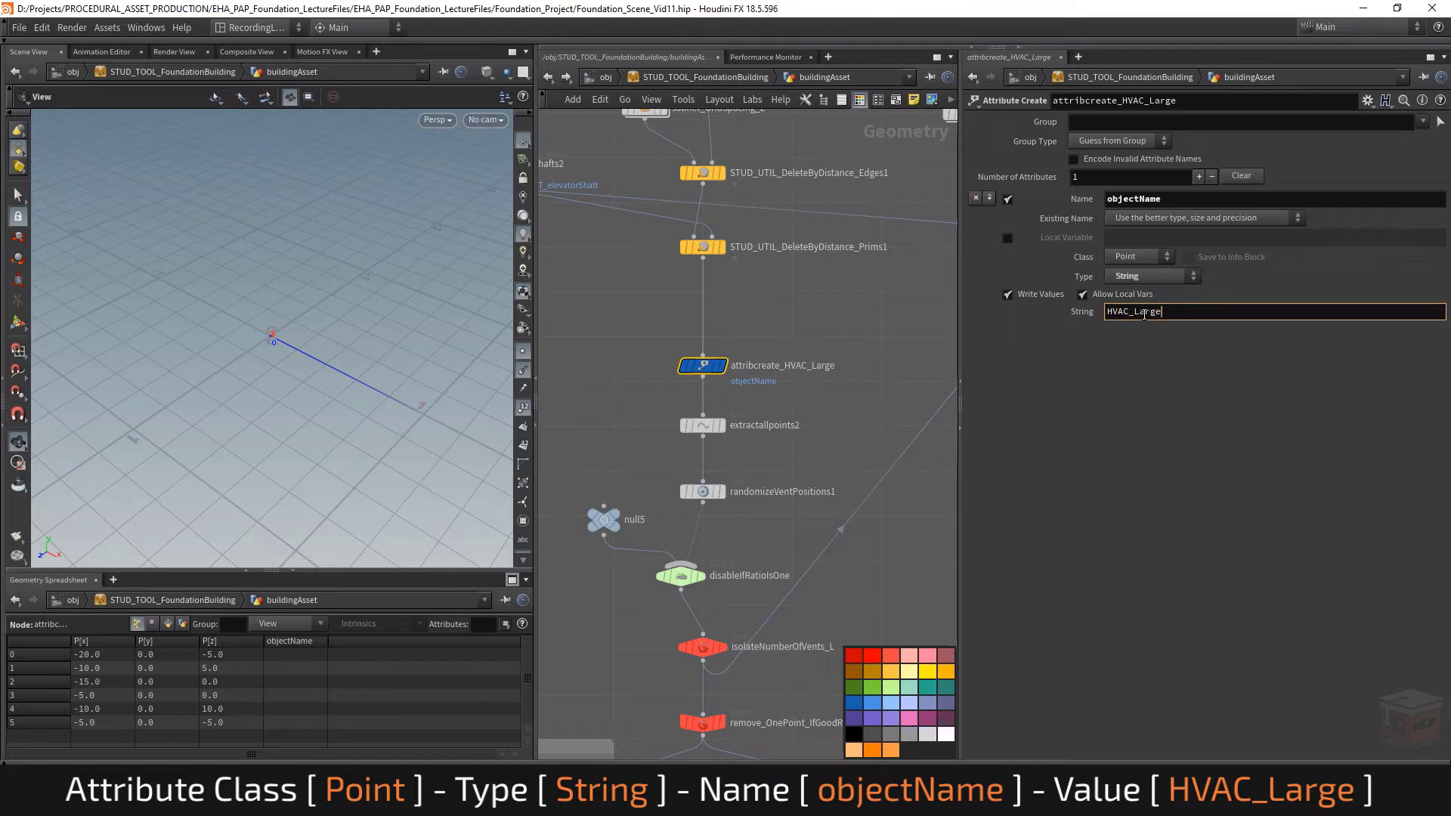
pyautogui.write('HVAC_Large')
pyautogui.press('Return')
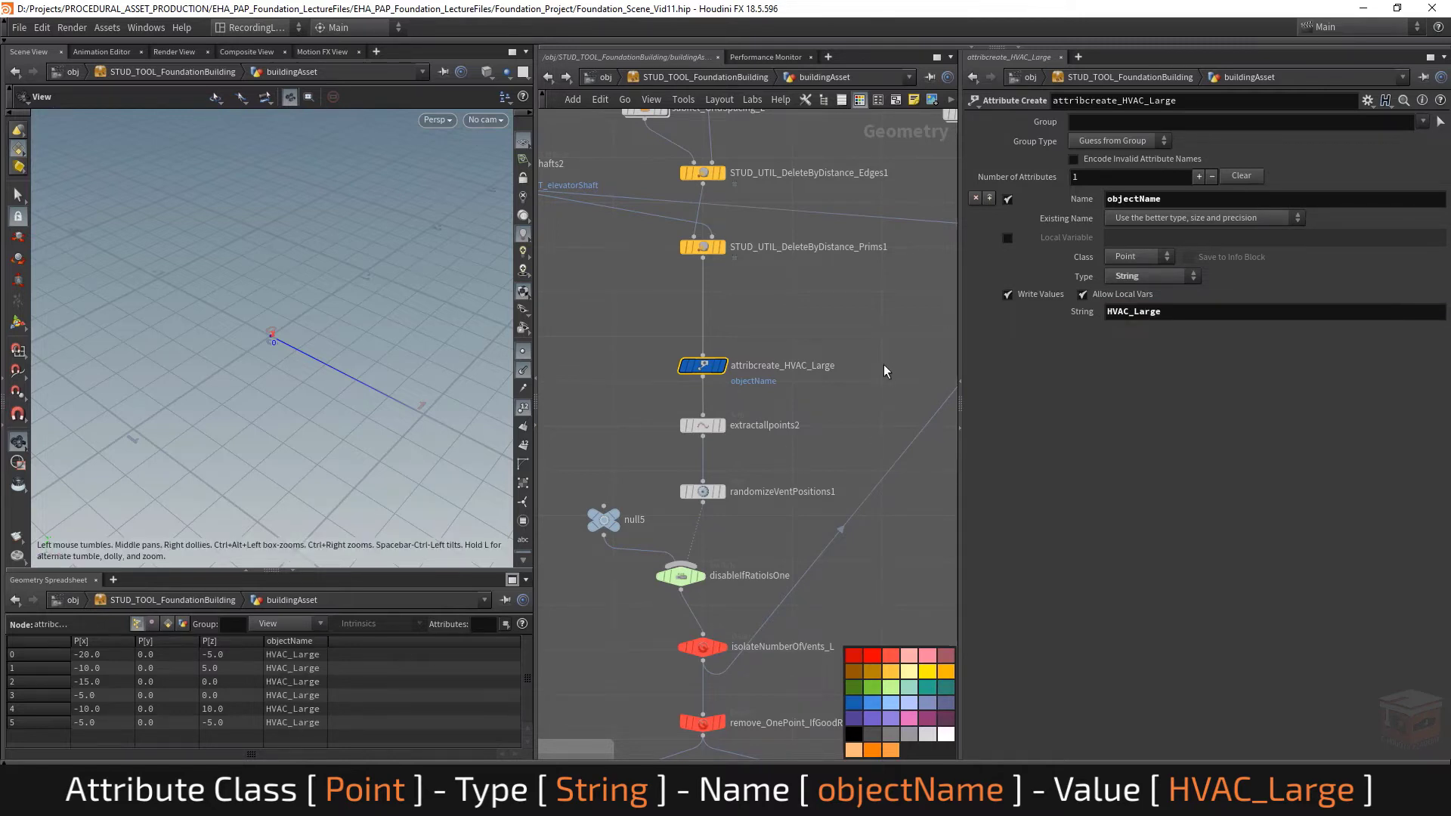
# Duplicate attribcreate_HVAC_Large and insert the copy between STUD_UTIL_DeleteByDistance2 and extractallpoints1 in the small-vent branch.
pyautogui.scroll(-2, 748, 330)
pyautogui.hotkey('ctrl', 'c')
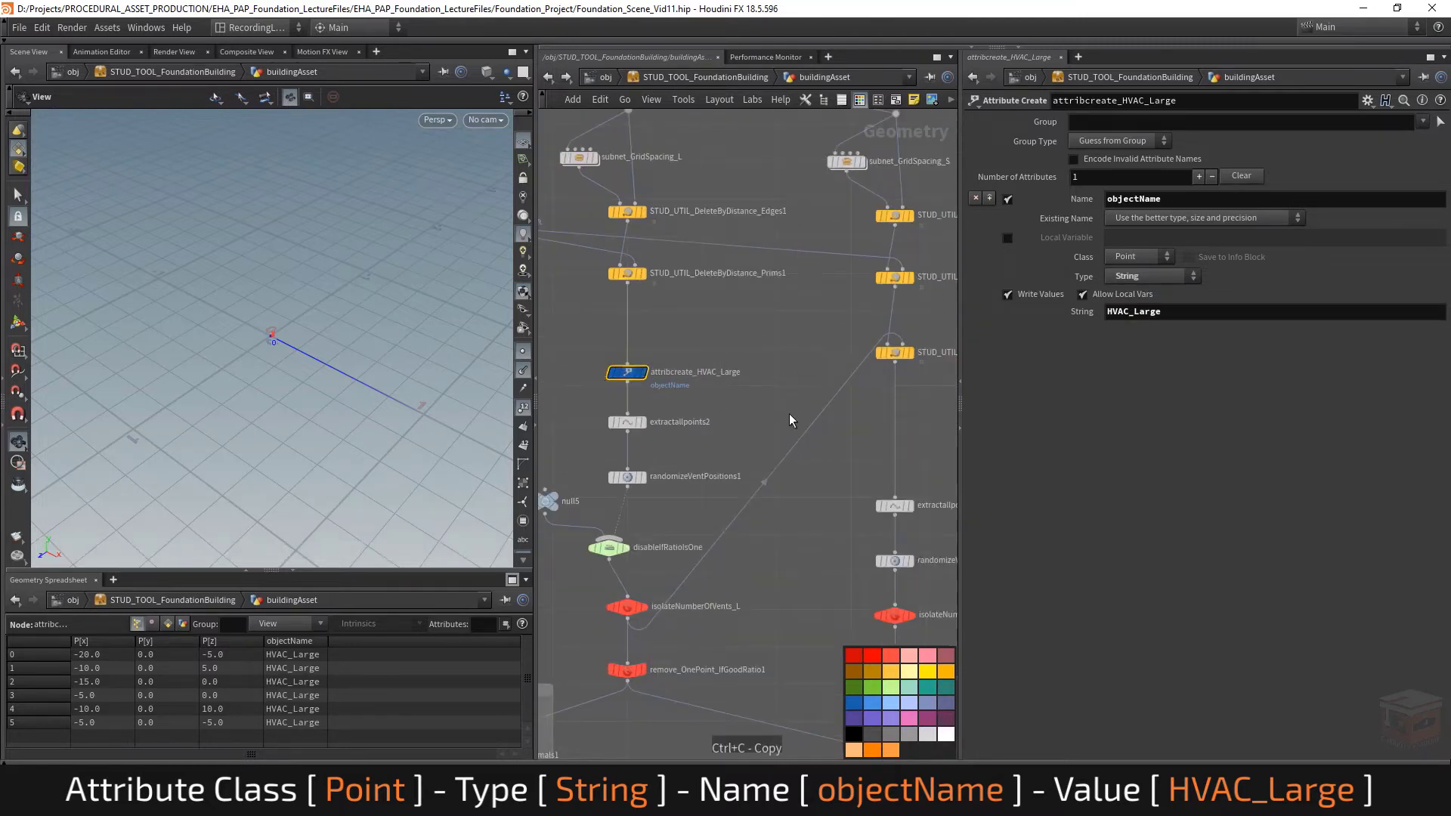
pyautogui.hotkey('ctrl', 'v')
pyautogui.click(787, 465)
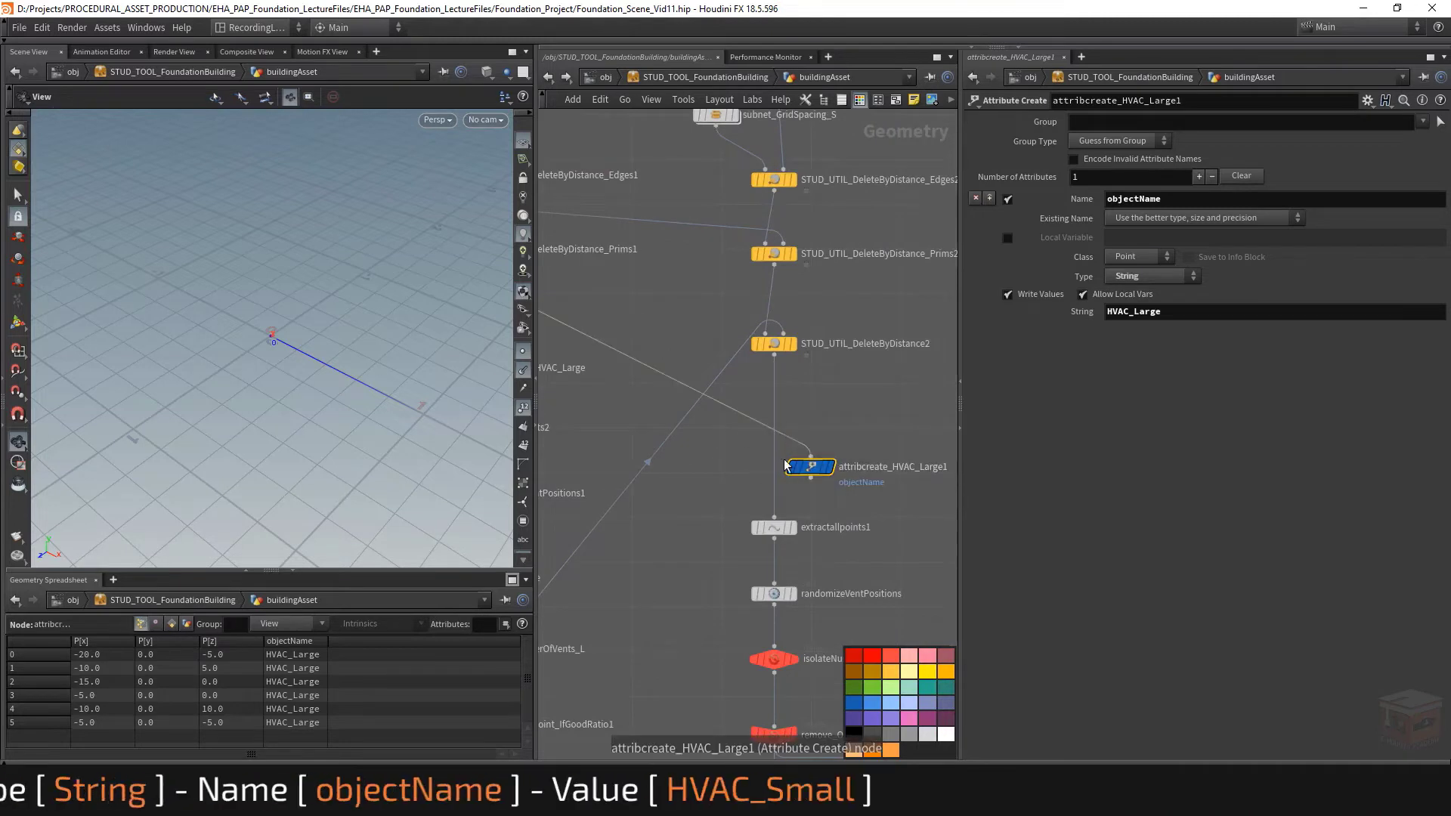
pyautogui.moveTo(785, 465); pyautogui.dragTo(778, 481)
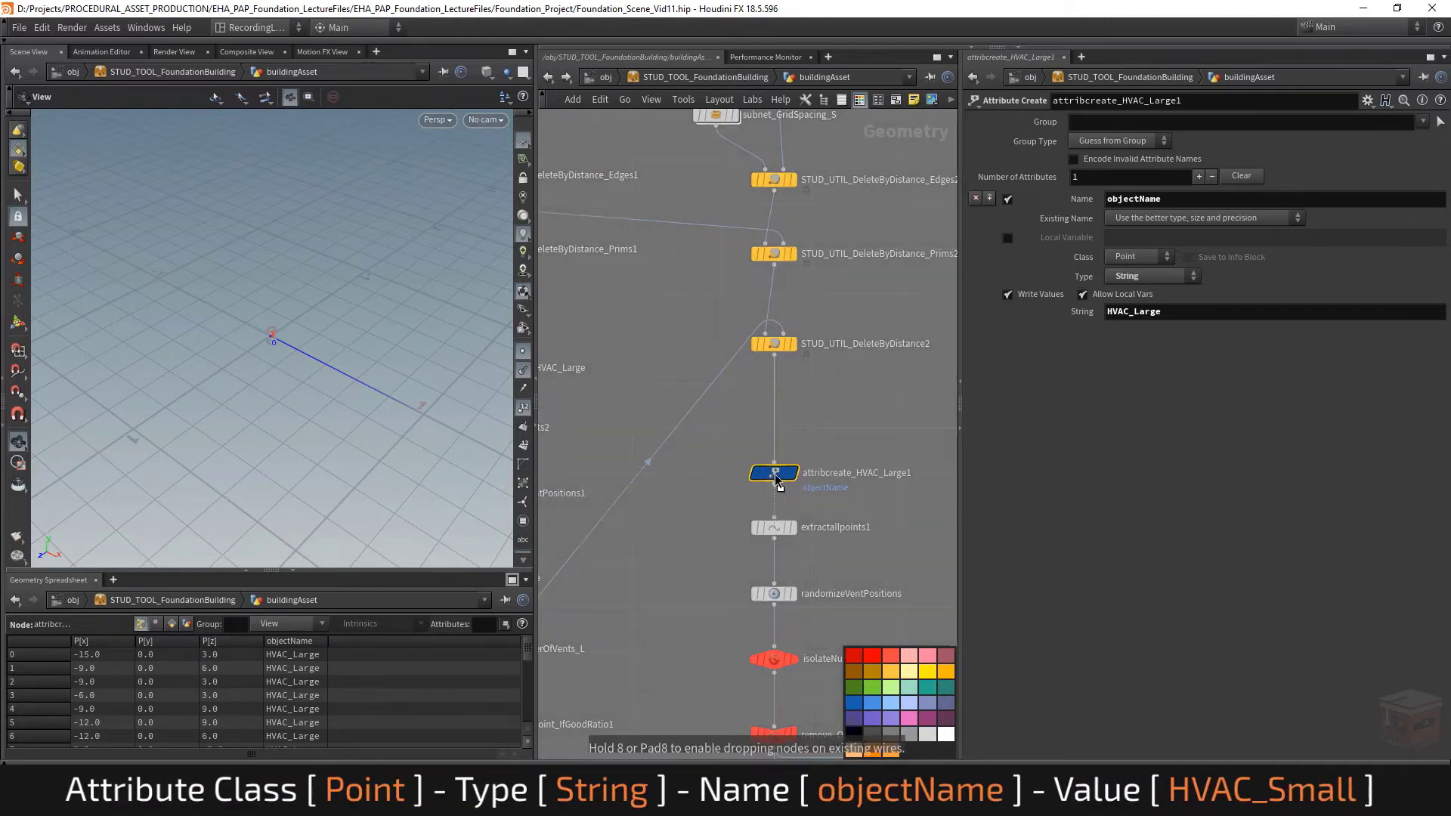
# Rename the copied node attribcreate_HVAC_Small and set its string value to HVAC_Small.
pyautogui.doubleClick(844, 461)
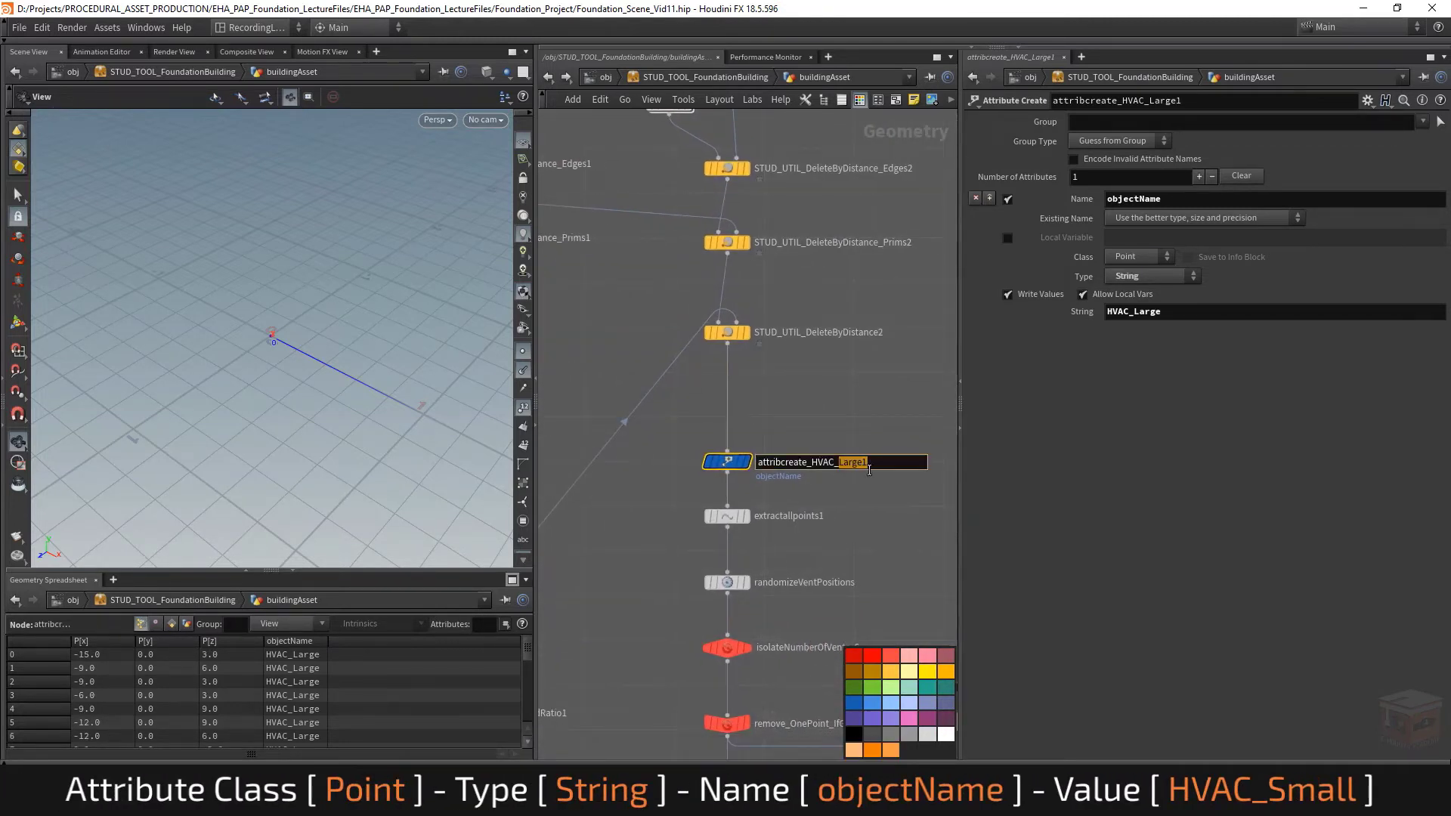
pyautogui.write('MSall')
pyautogui.press('Return')
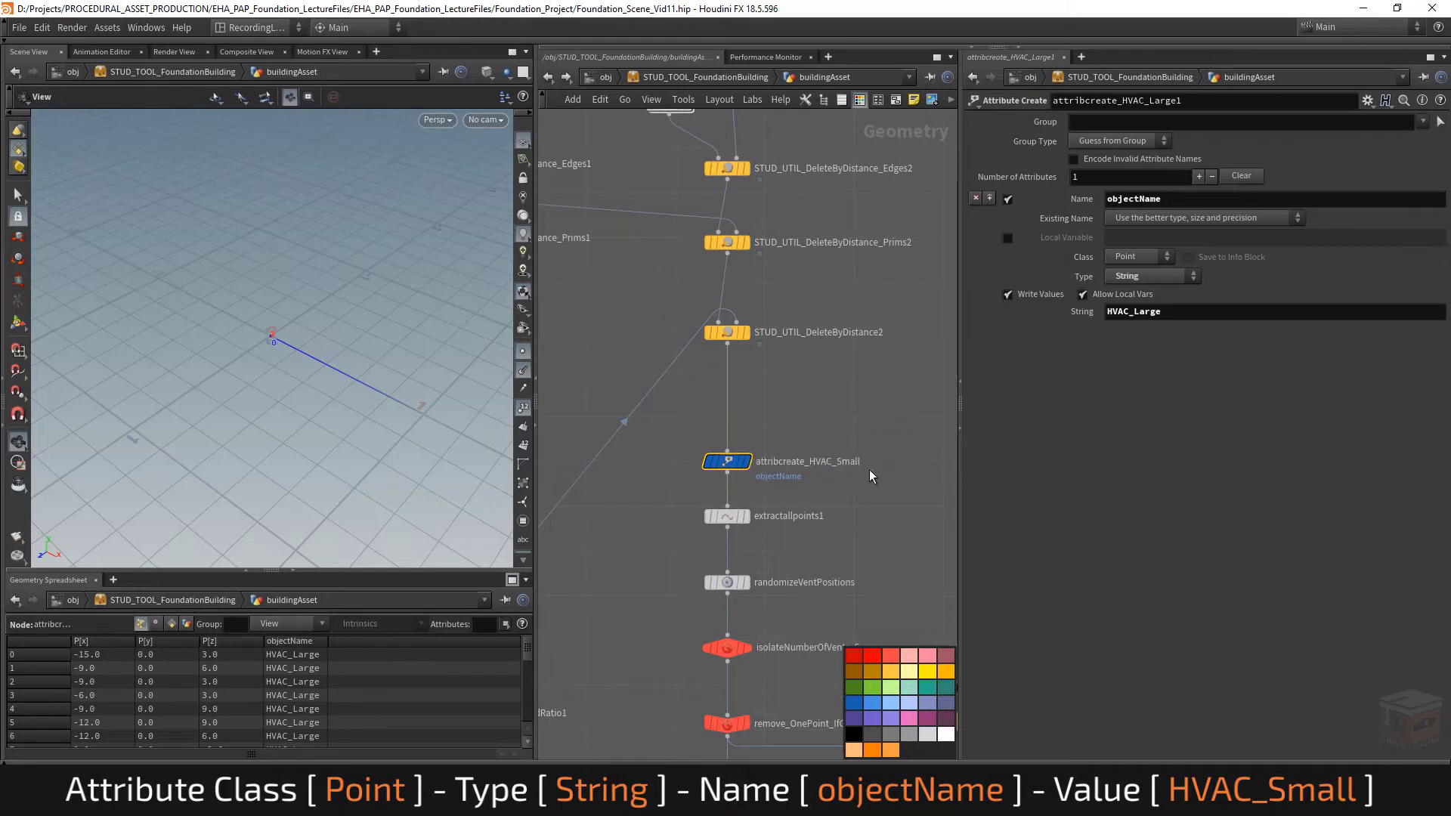
pyautogui.moveTo(1183, 312); pyautogui.dragTo(1125, 316)
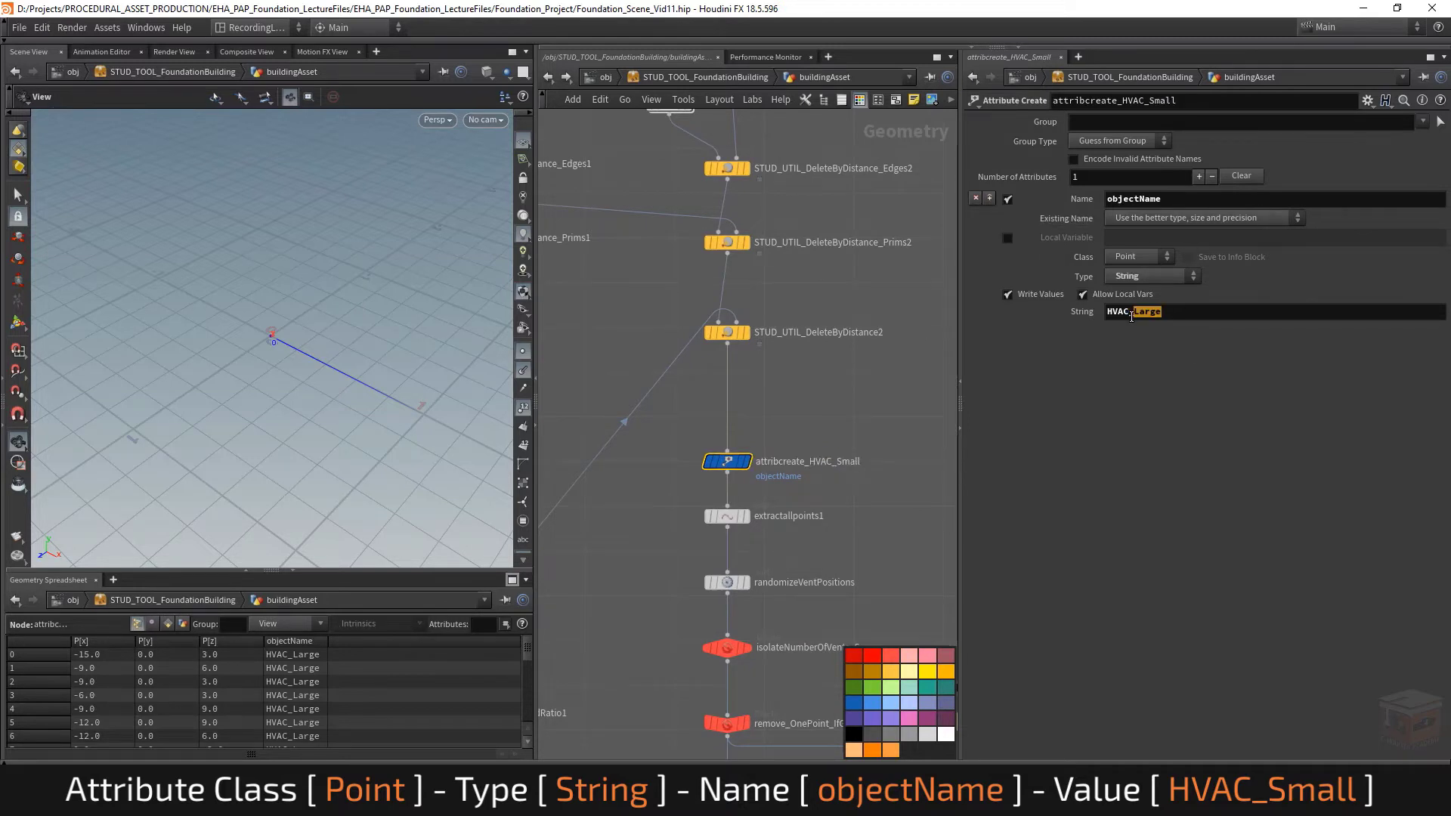
pyautogui.write('Small')
pyautogui.press('Return')
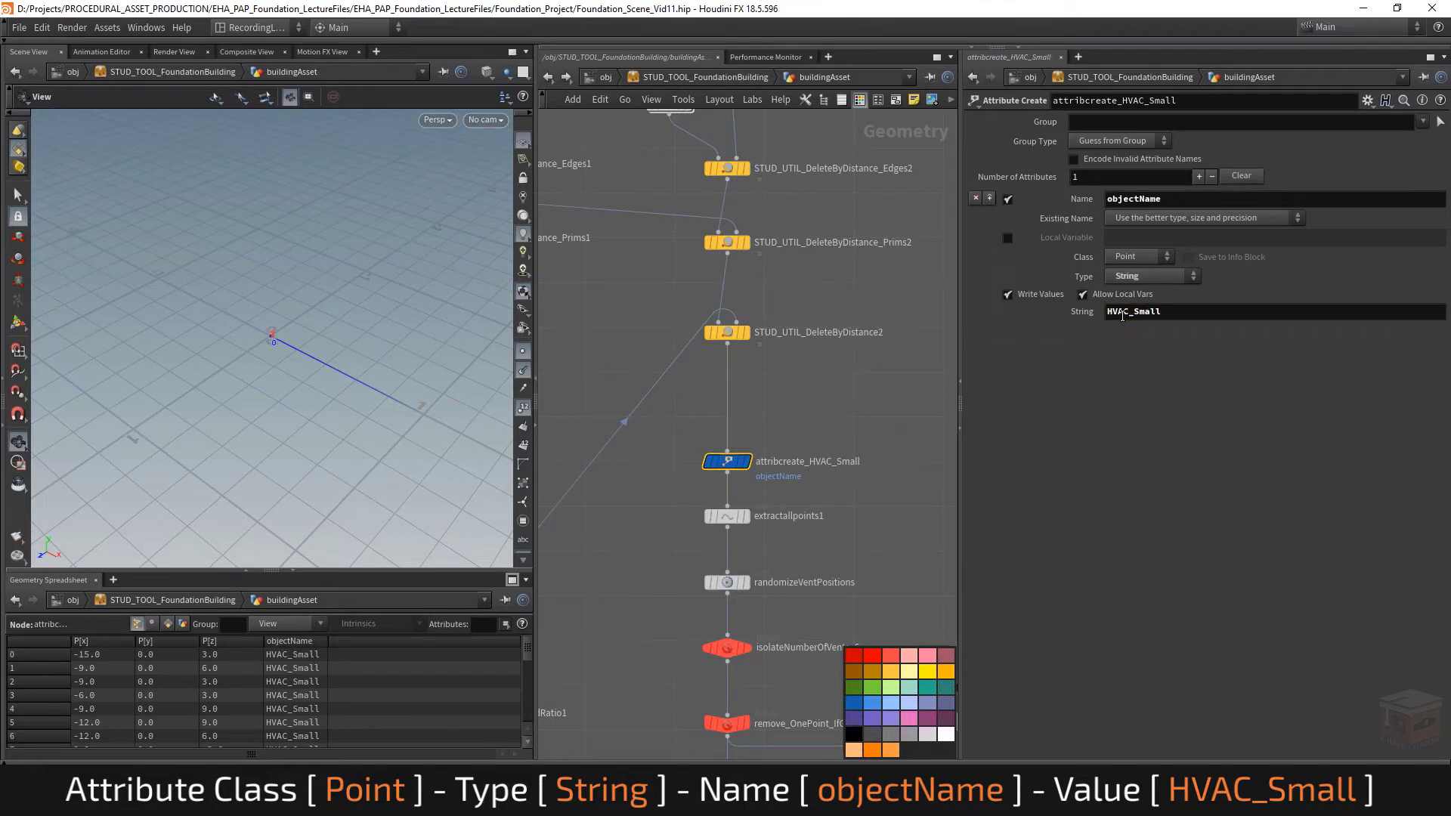
# Display raiseToRoof1 and enlarge the geometry spreadsheet to examine the objectName values of its points.
pyautogui.press('1')
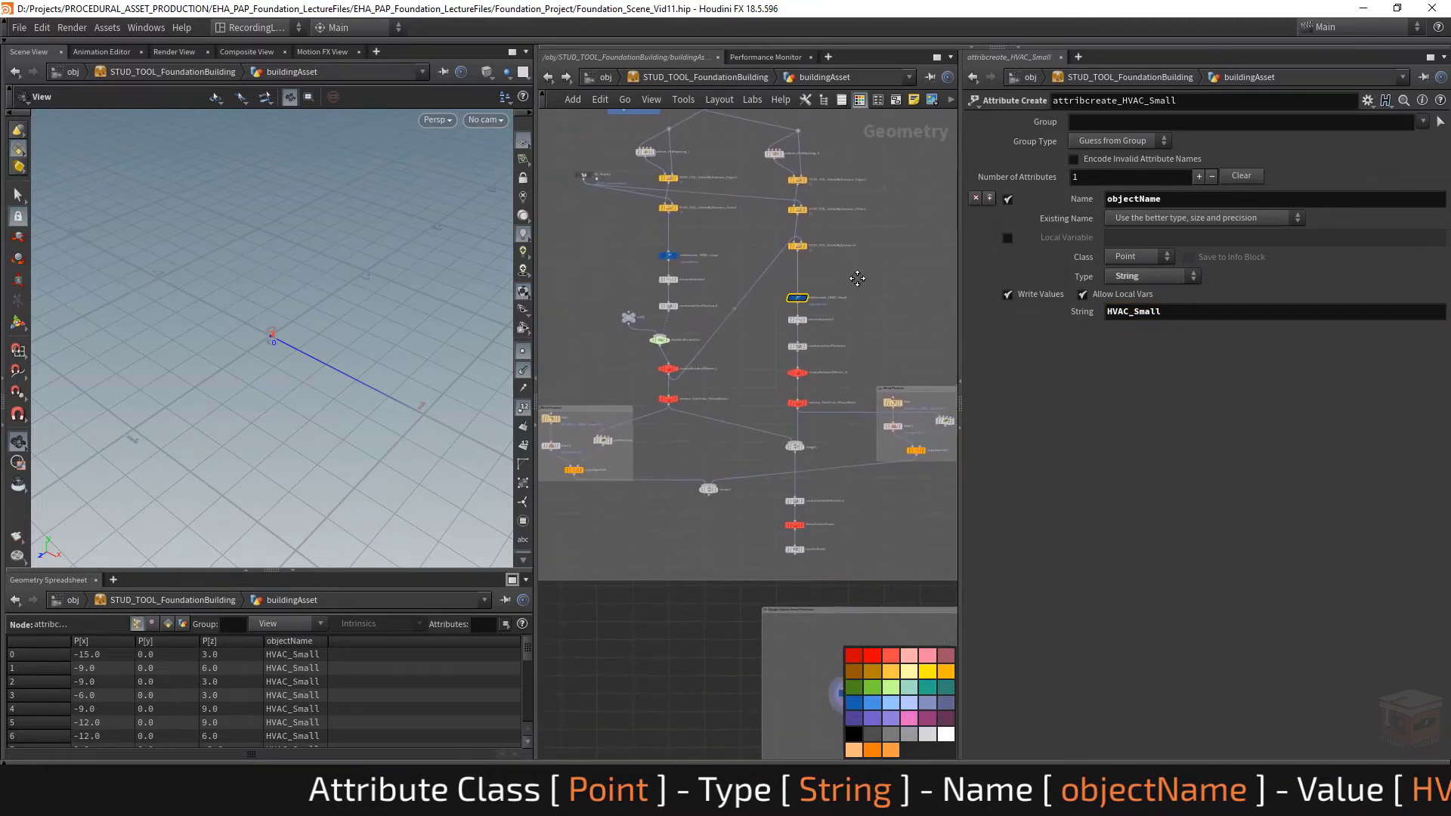
pyautogui.click(786, 545)
pyautogui.moveTo(355, 571); pyautogui.dragTo(349, 387)
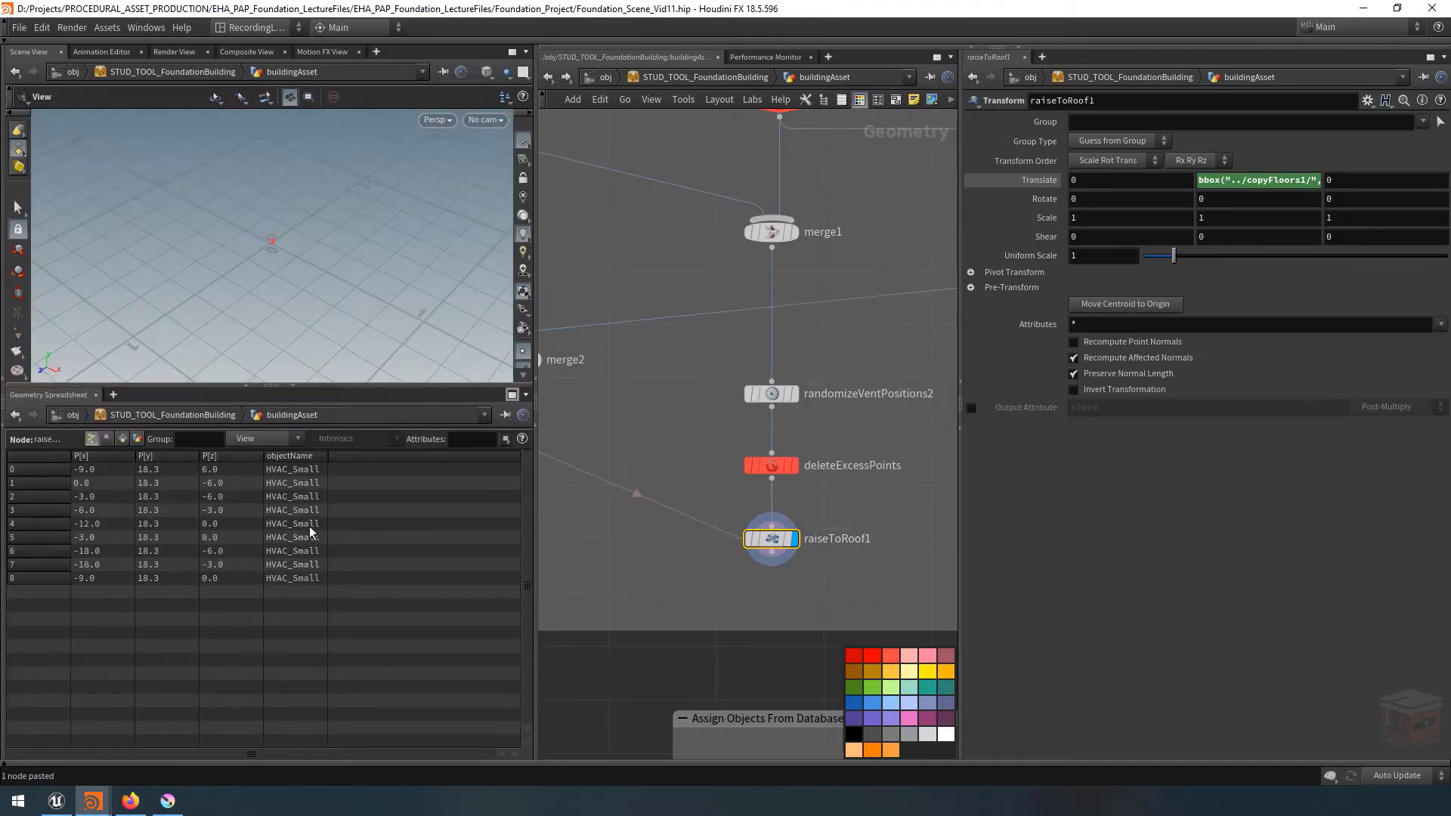
# Display merge2 framed in the scene view, enlarge the view again, and hide the point numbers.
pyautogui.scroll(-6, 760, 560)
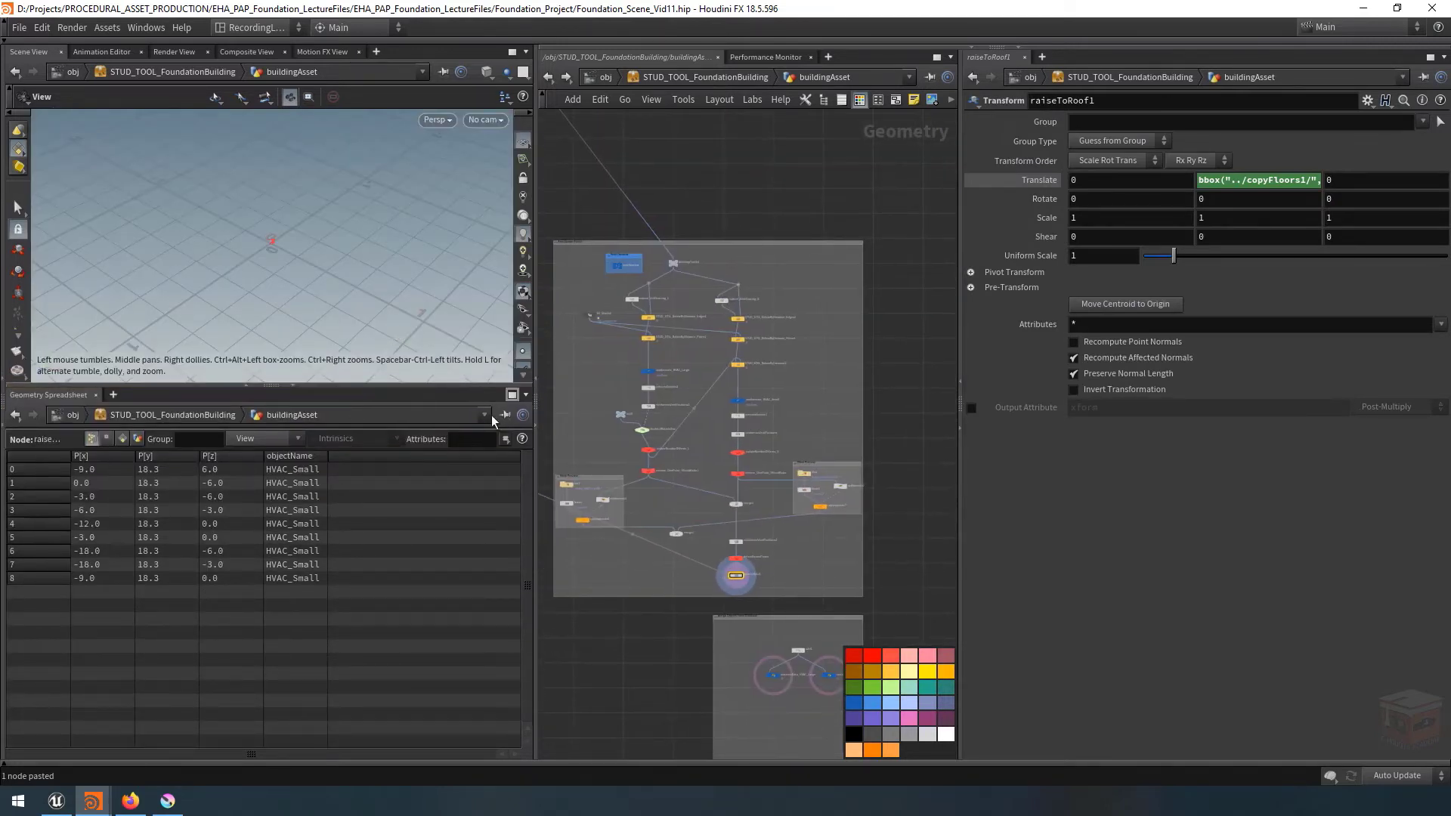
pyautogui.scroll(6, 690, 536)
pyautogui.click(667, 531)
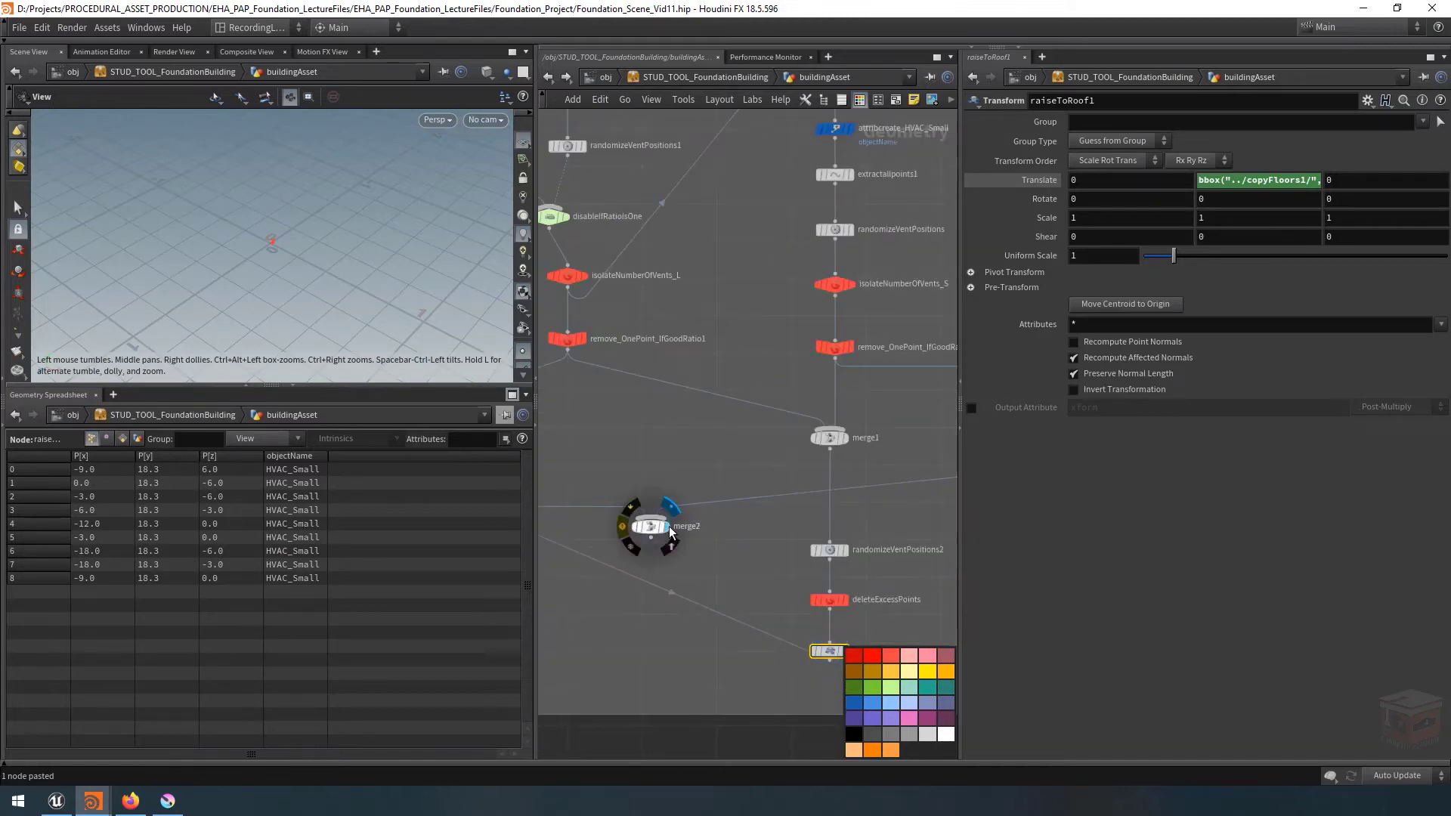
pyautogui.hotkey('space', 'g')
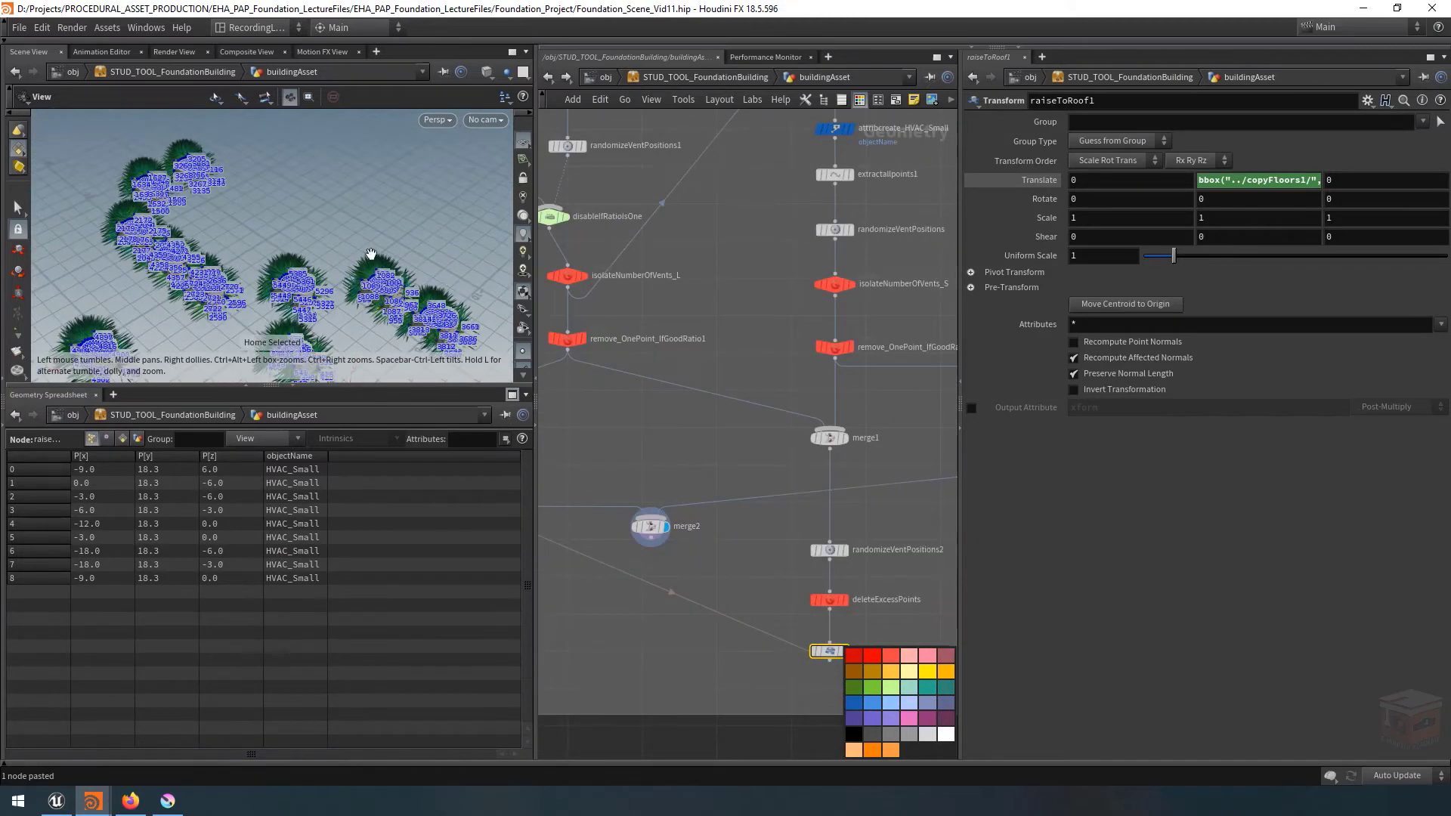
pyautogui.moveTo(363, 303); pyautogui.dragTo(356, 238, button='middle')
pyautogui.moveTo(443, 387); pyautogui.dragTo(442, 585)
pyautogui.click(523, 405)
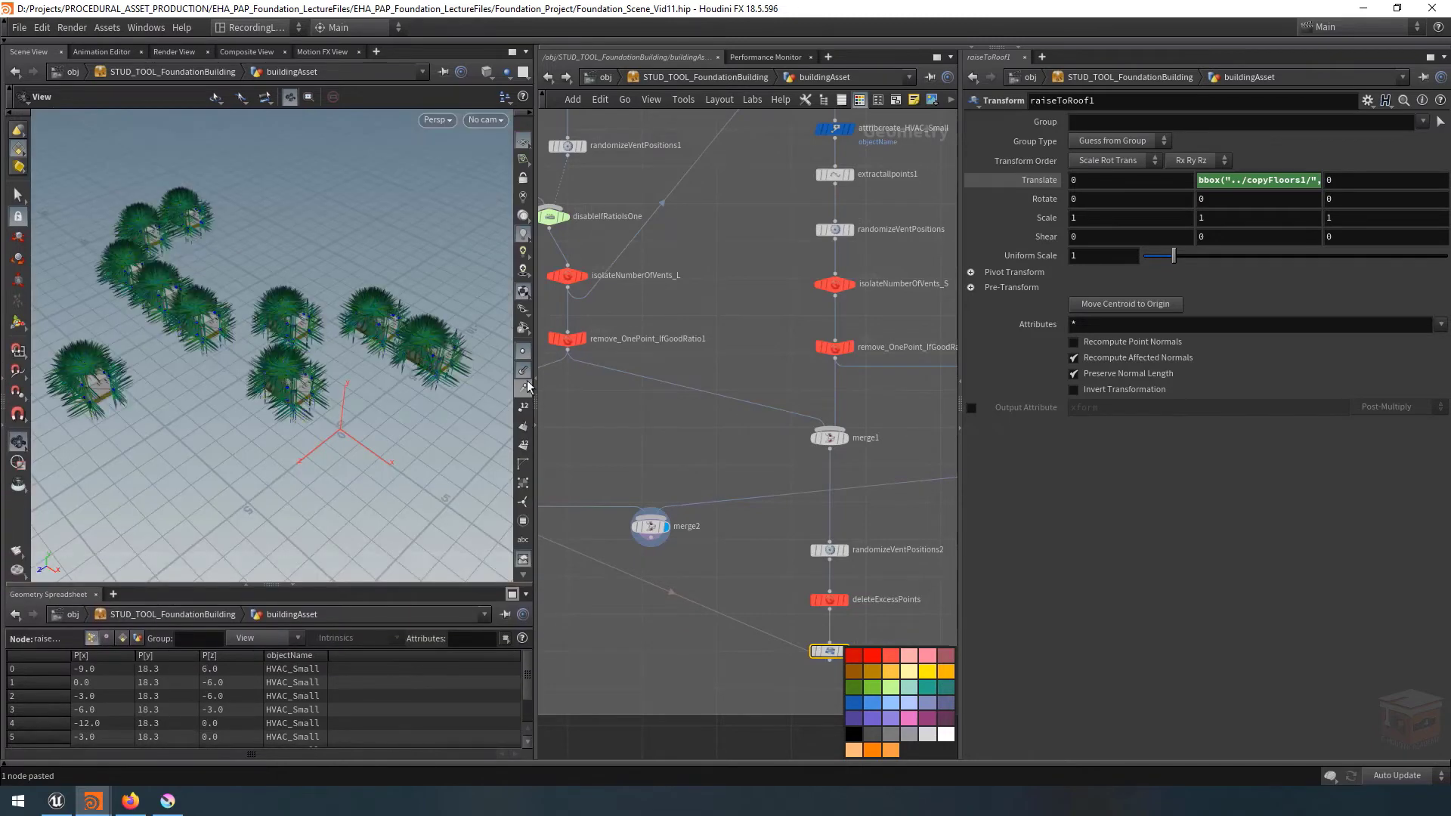
# Set the building tool's Vent Large/Small Ratio to 0.557 and enlarge the geometry spreadsheet to show all the vent points.
pyautogui.moveTo(293, 341); pyautogui.dragTo(324, 344)
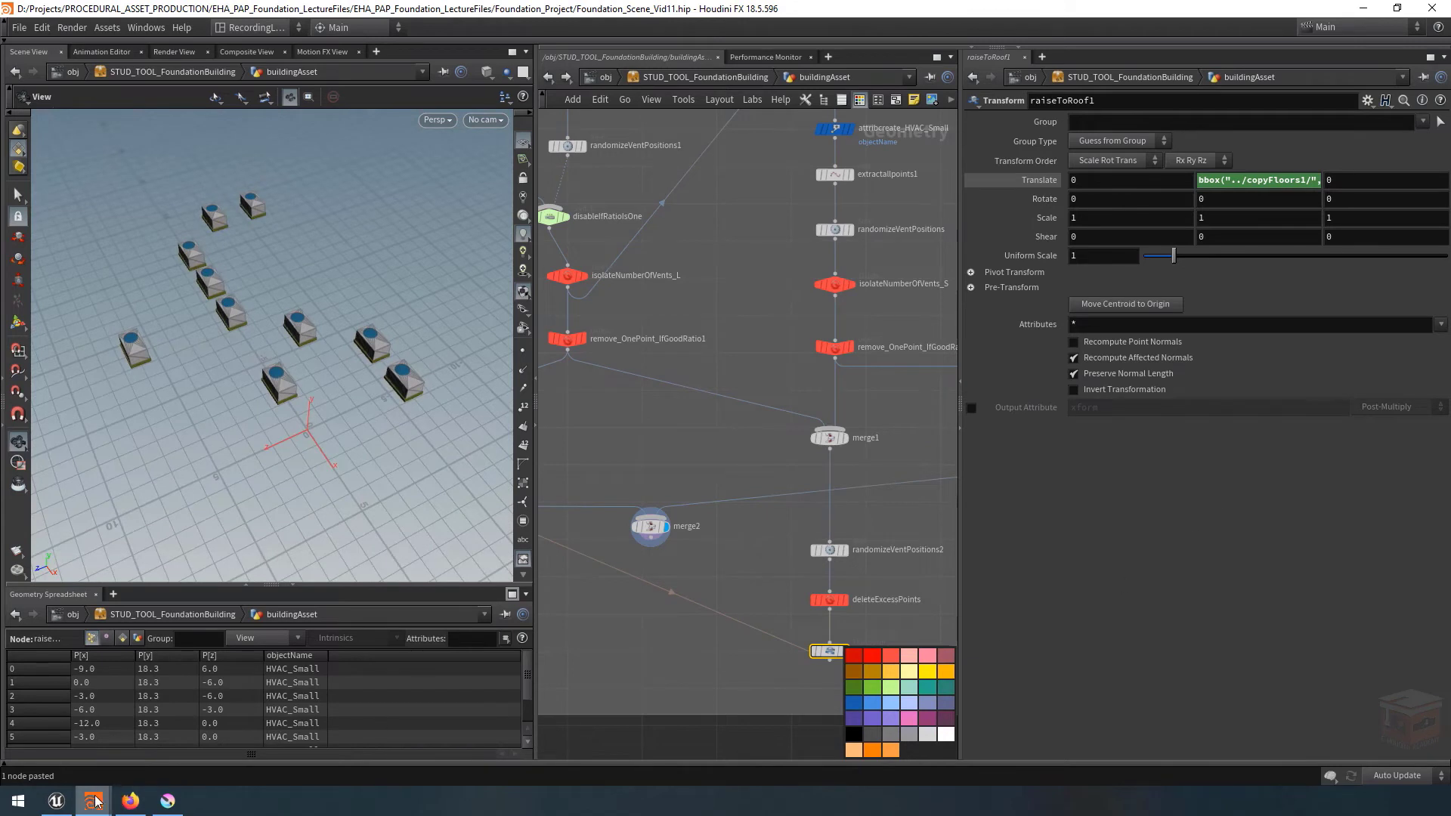
pyautogui.moveTo(92, 801)
pyautogui.click(174, 737)
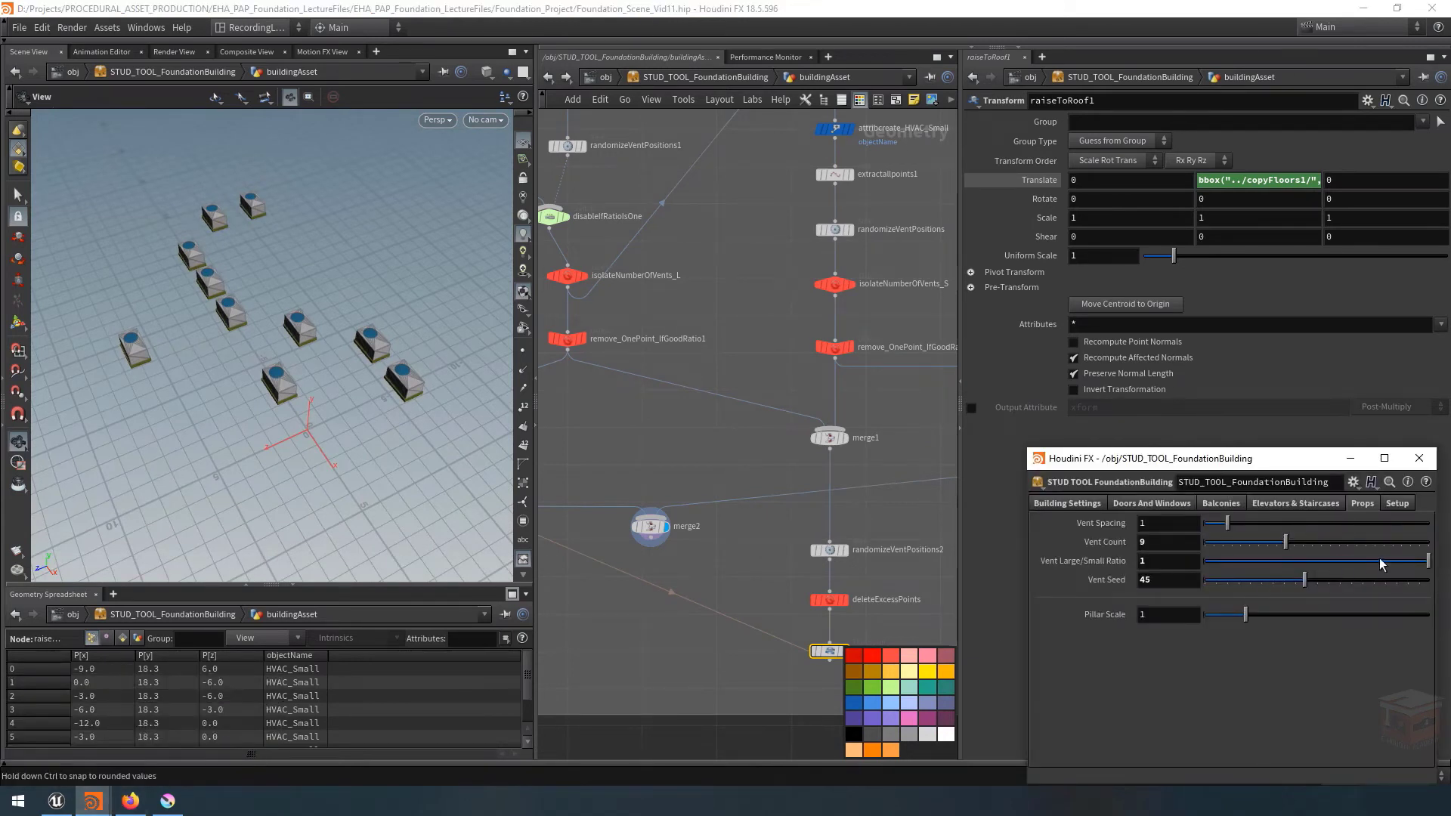
pyautogui.moveTo(1380, 563); pyautogui.dragTo(1328, 572)
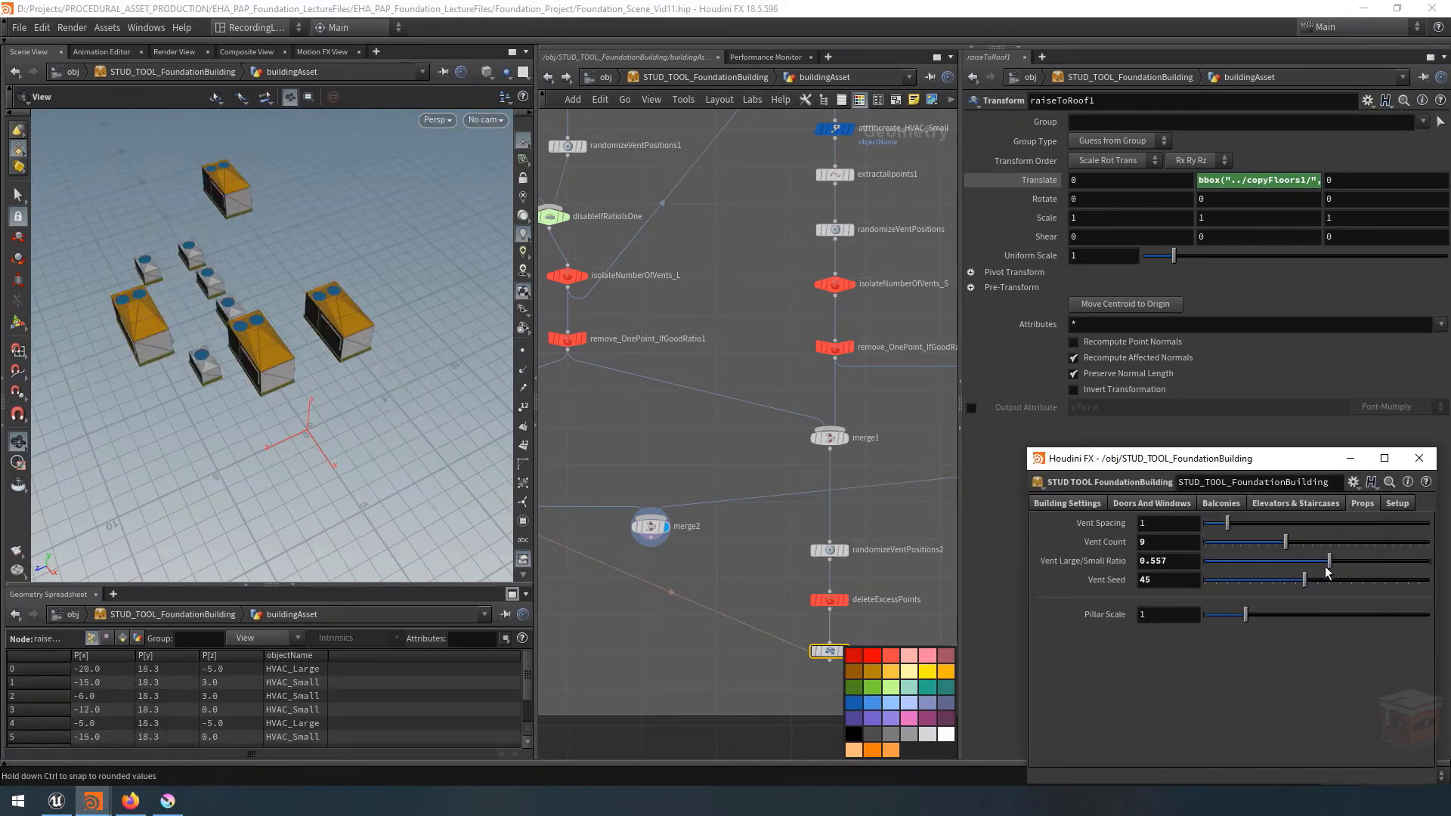
pyautogui.moveTo(406, 585); pyautogui.dragTo(378, 535)
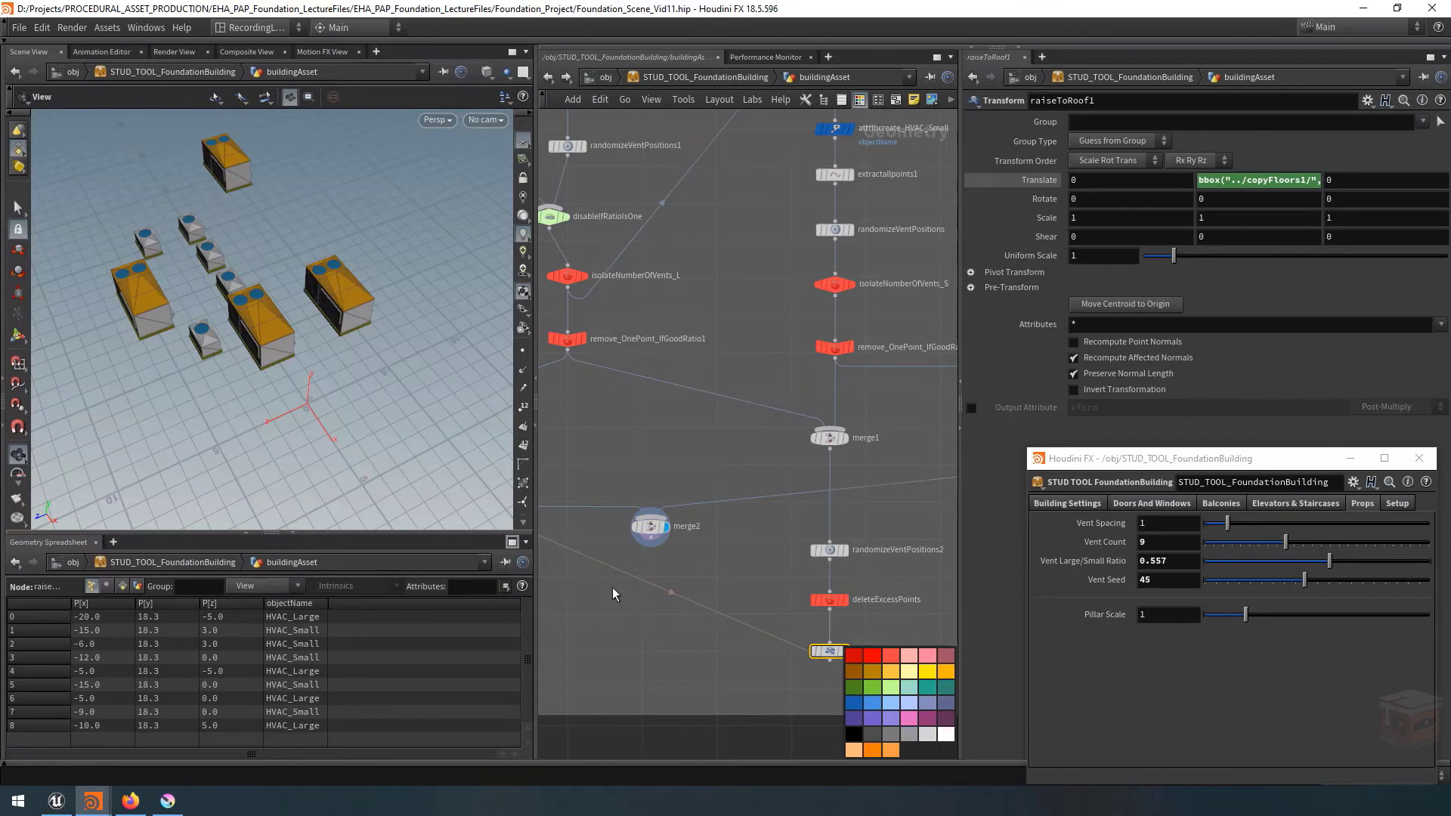
# Add a Copy to Points node inside the Assign Objects From Database network box.
pyautogui.scroll(-5, 614, 593)
pyautogui.scroll(2, 826, 510)
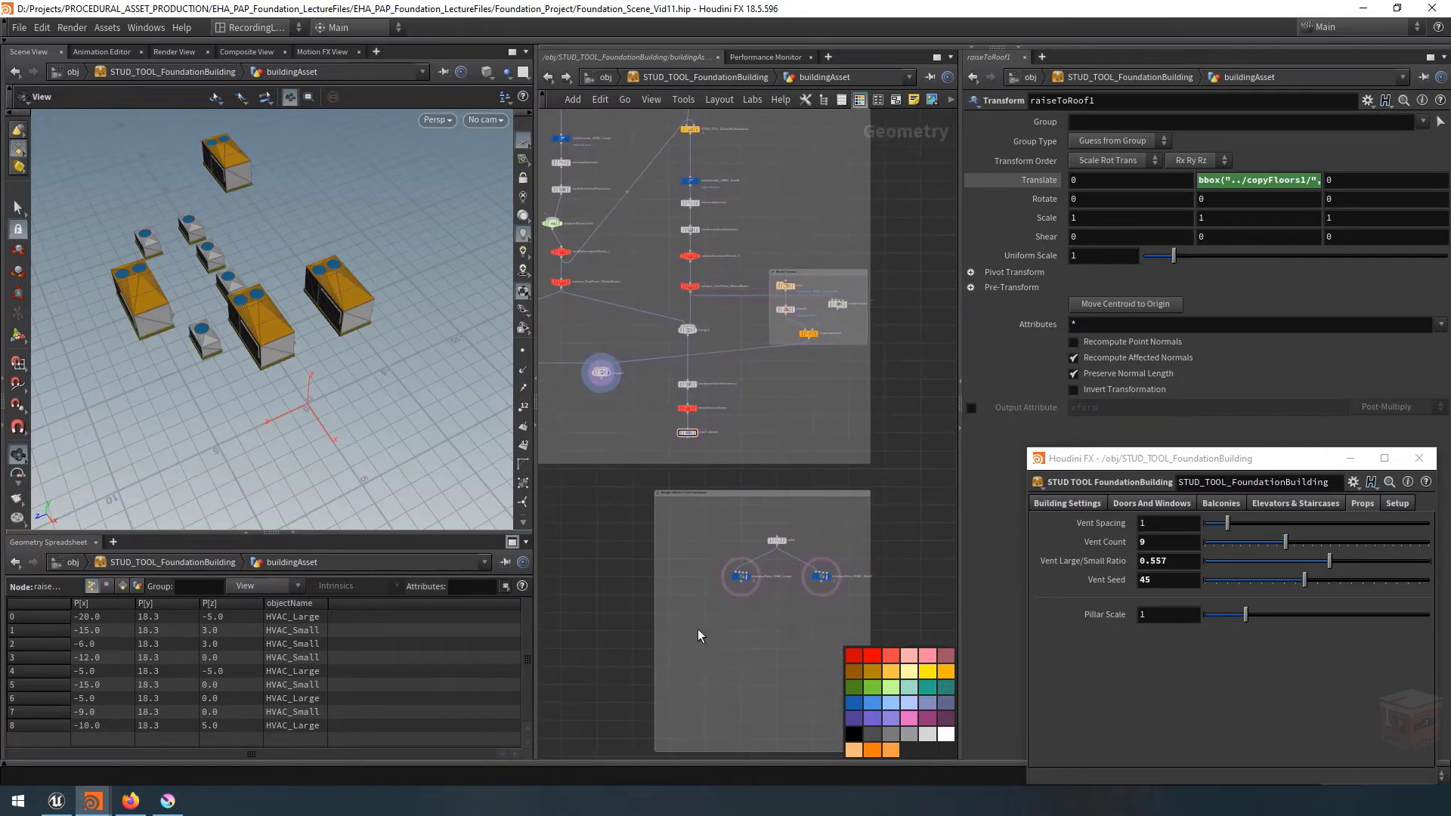
pyautogui.press('Tab')
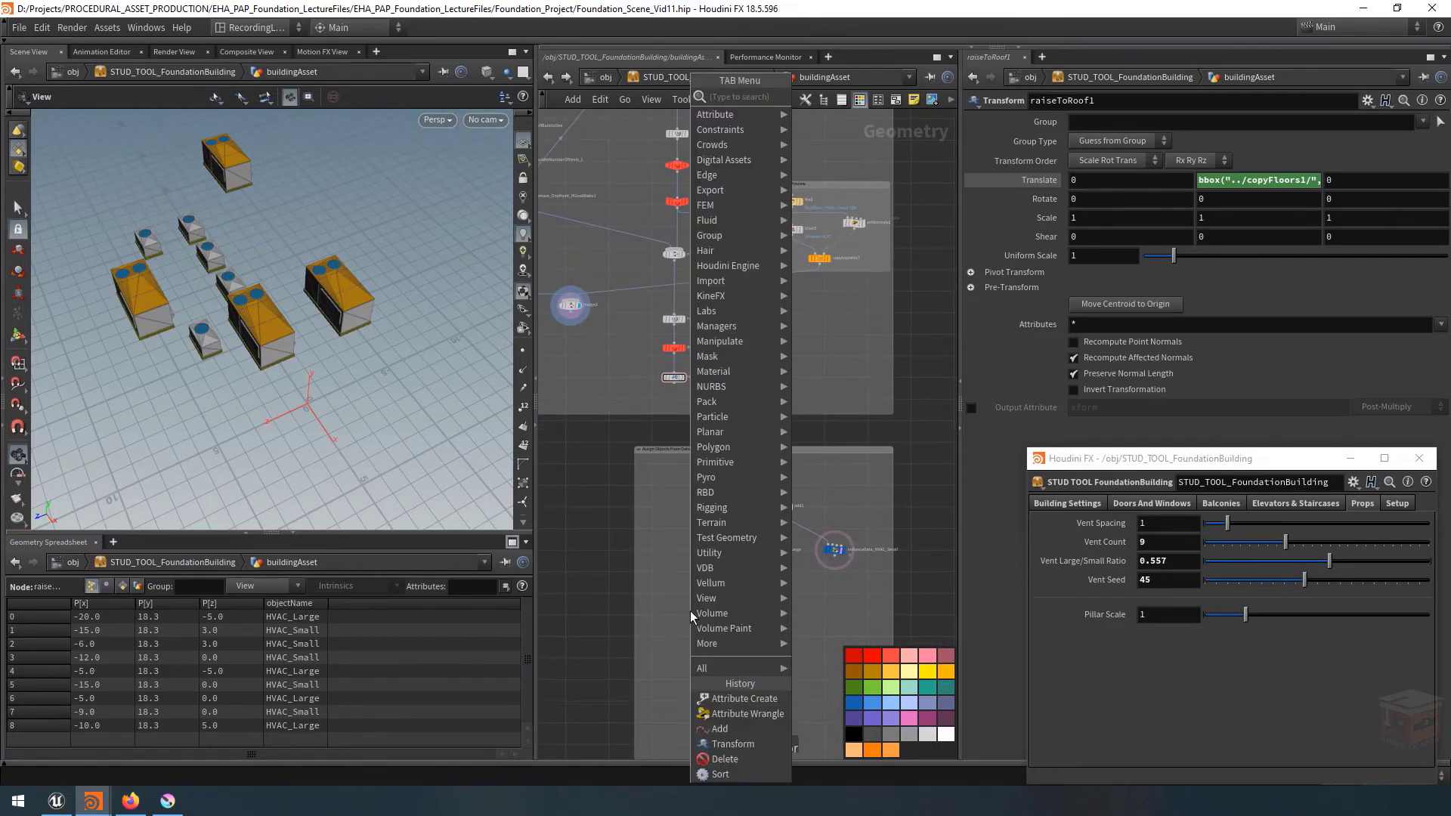
pyautogui.write('copyto')
pyautogui.press('Return')
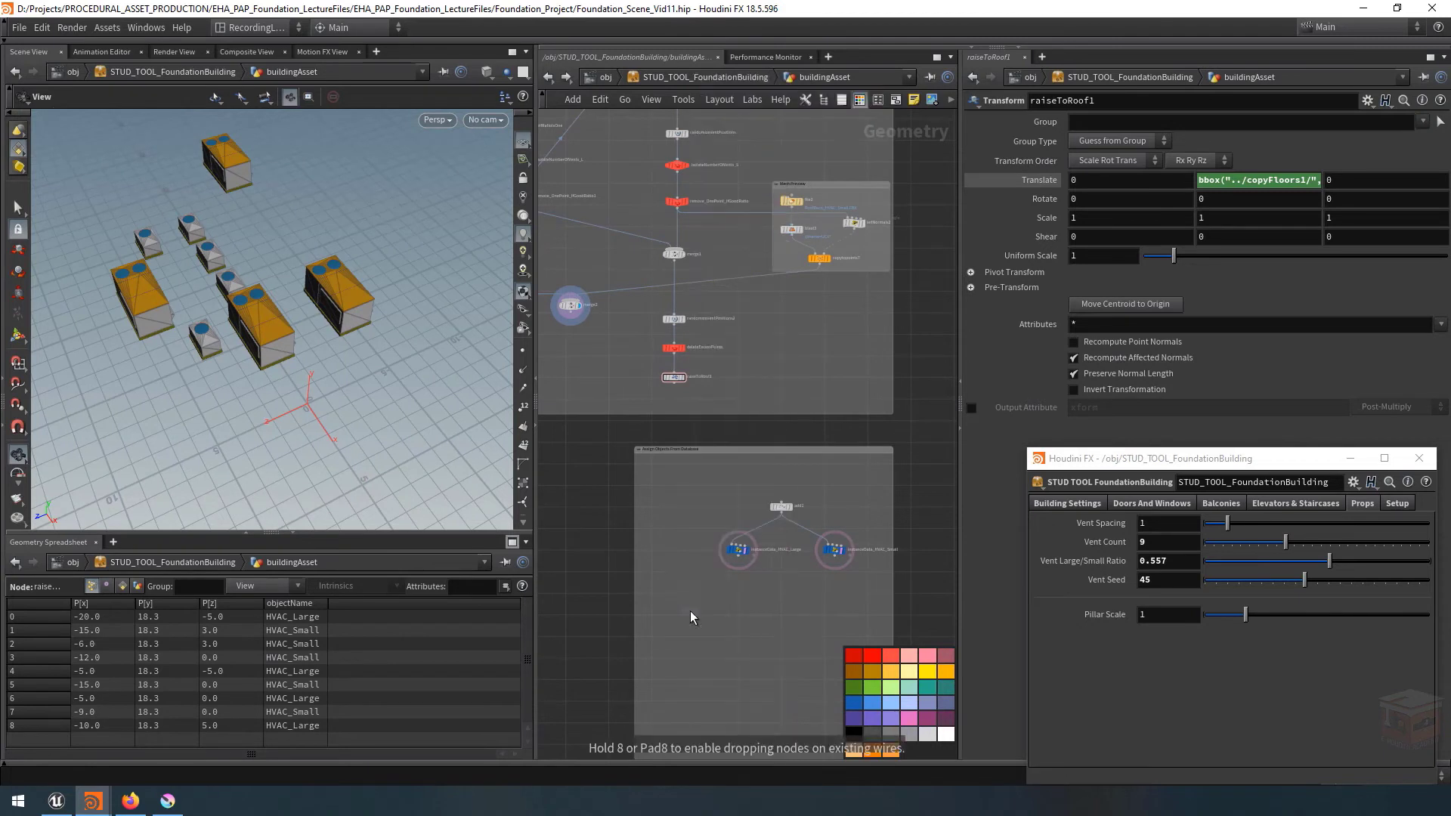
pyautogui.scroll(2, 684, 623)
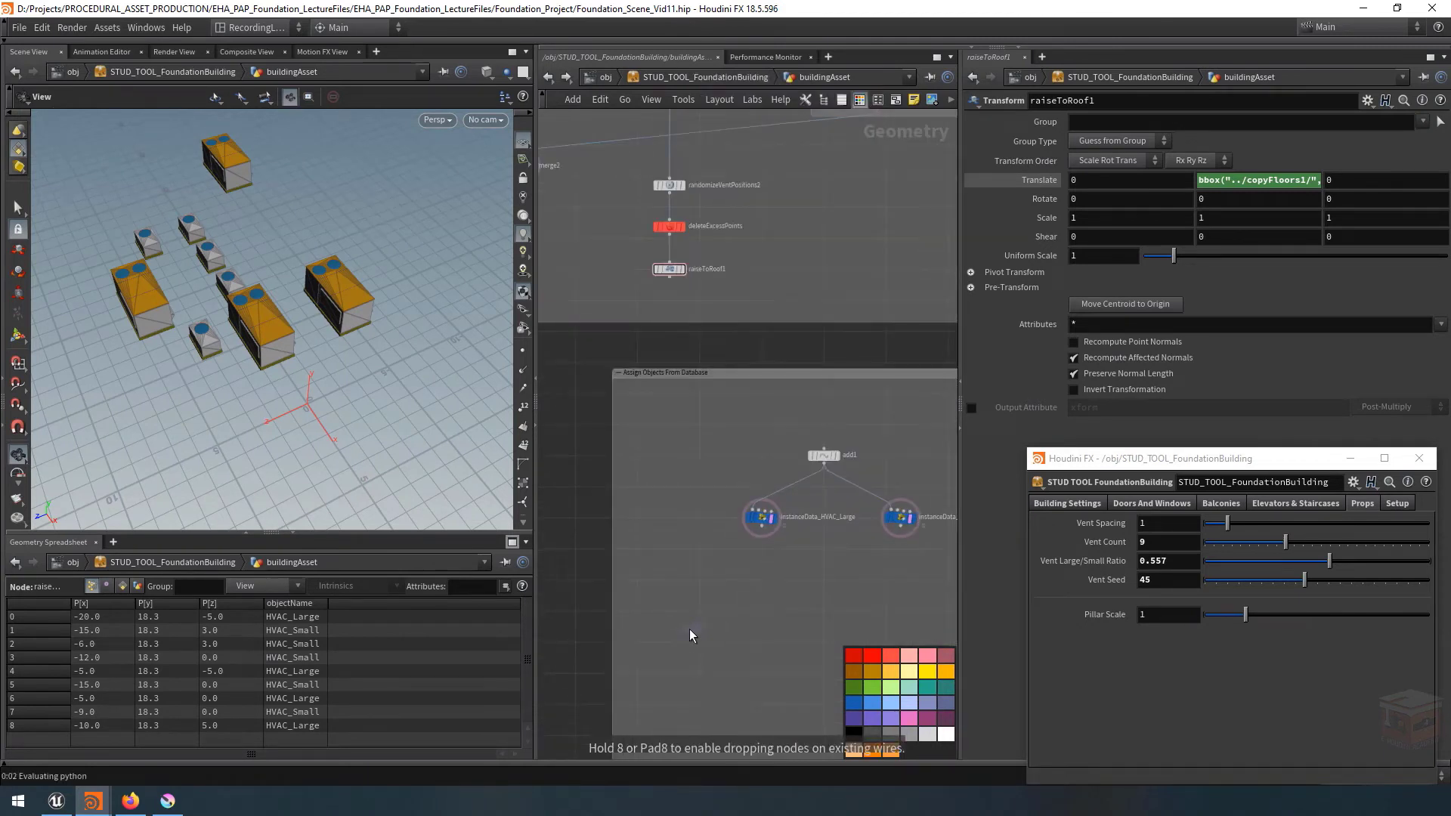
pyautogui.click(690, 632)
# Add a Merge node below the database nodes and connect instanceData_HVAC_Large and instanceData_HVAC_Small to it.
pyautogui.moveTo(826, 561); pyautogui.dragTo(779, 540, button='middle')
pyautogui.press('Tab')
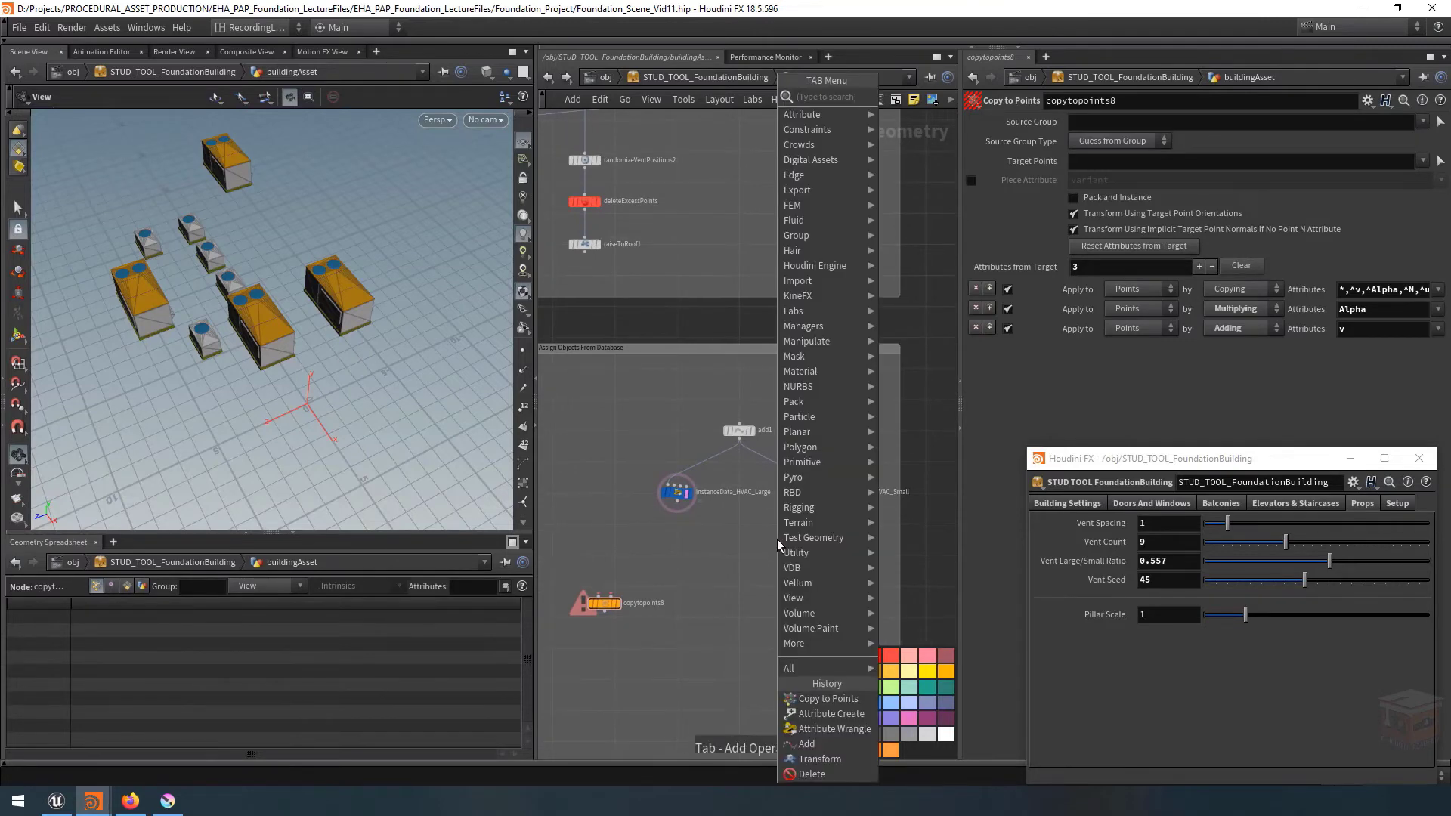
pyautogui.click(778, 541)
pyautogui.scroll(2, 742, 574)
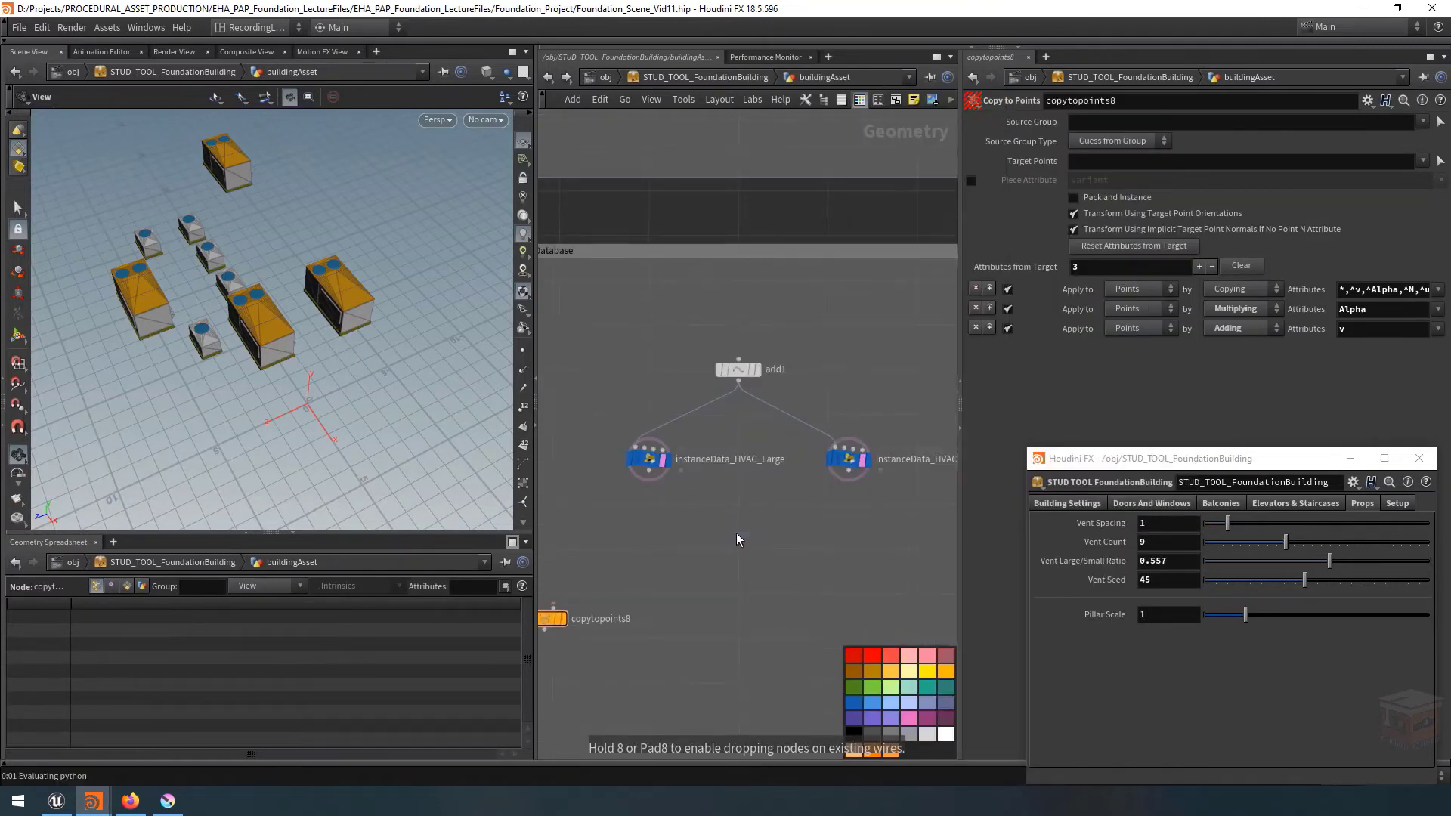
pyautogui.click(736, 533)
pyautogui.click(648, 472)
pyautogui.click(762, 532)
pyautogui.click(849, 470)
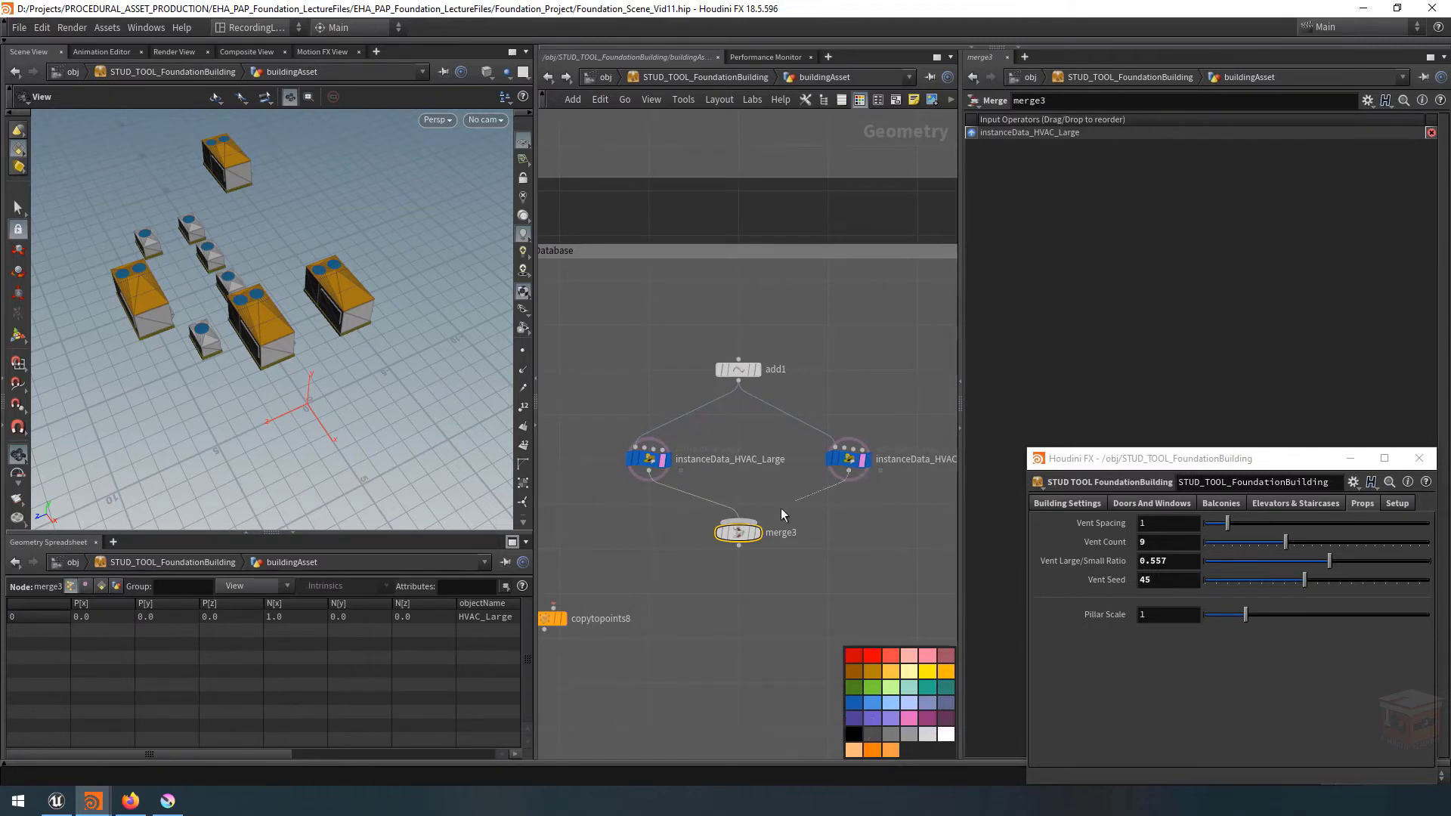
# Display merge3 and frame its points in the scene view to inspect the combined instance data.
pyautogui.click(748, 533)
pyautogui.click(757, 533)
pyautogui.moveTo(739, 538); pyautogui.dragTo(739, 558)
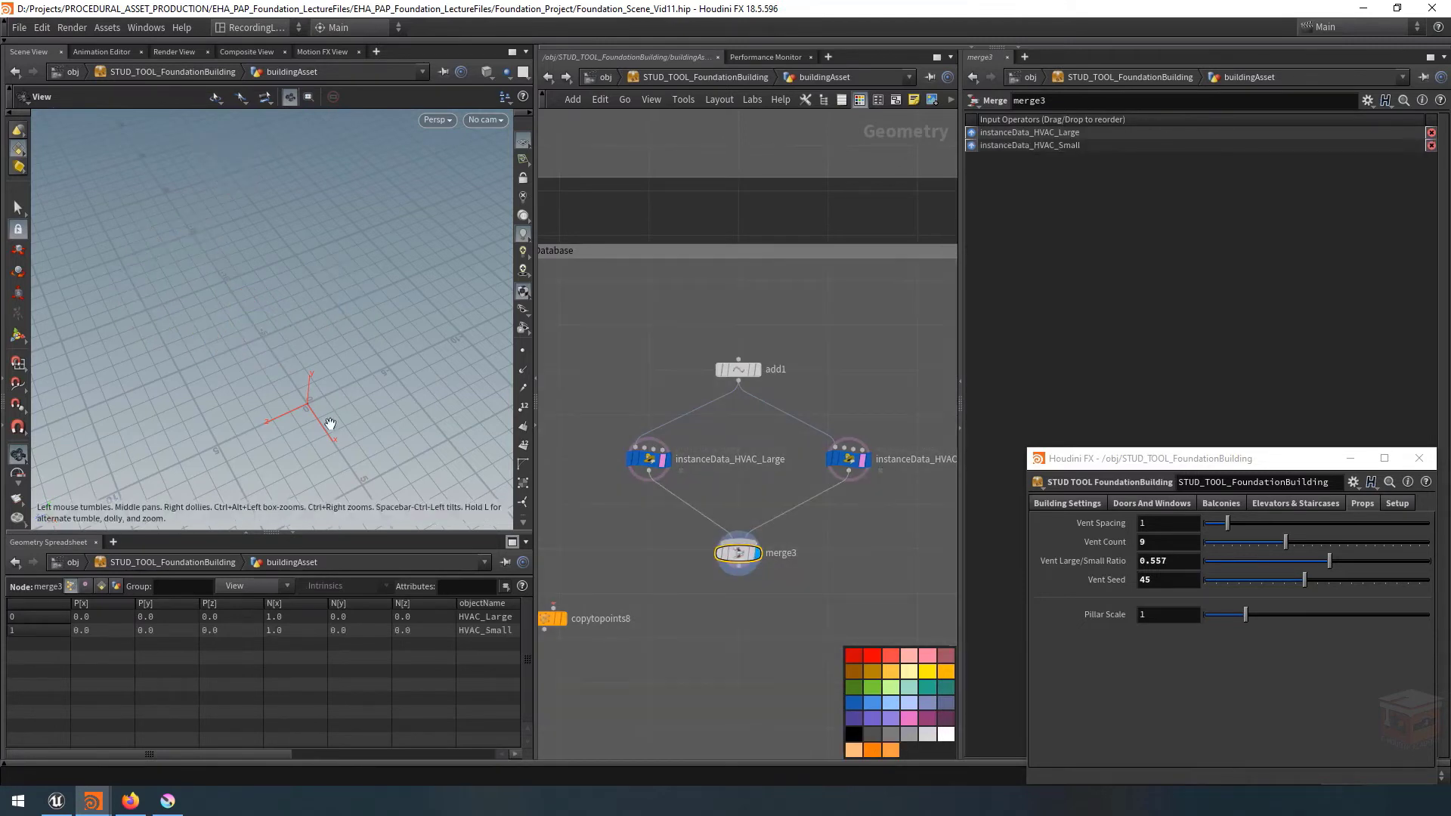
pyautogui.hotkey('ctrl', 'z')
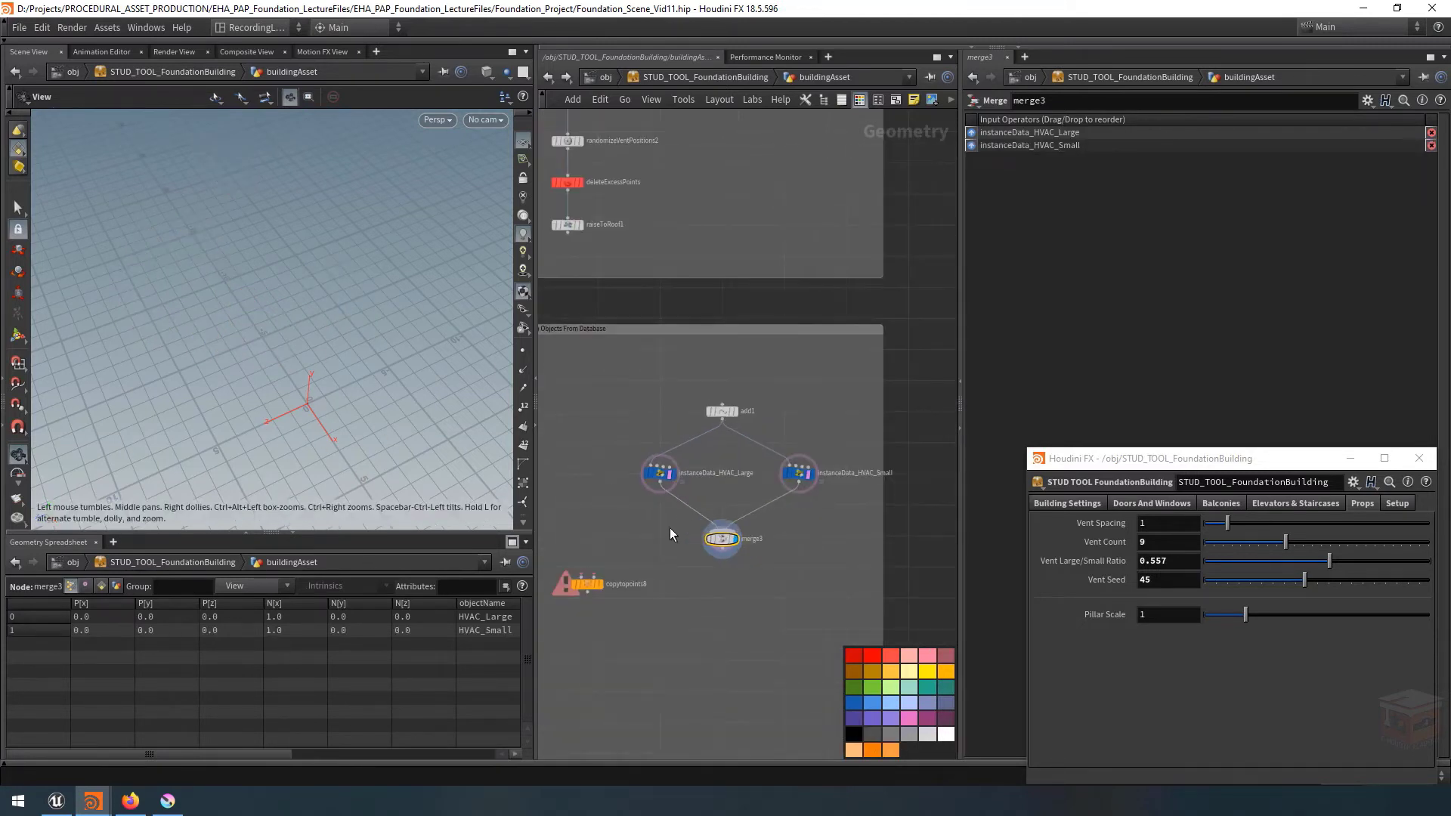
pyautogui.scroll(-2, 792, 582)
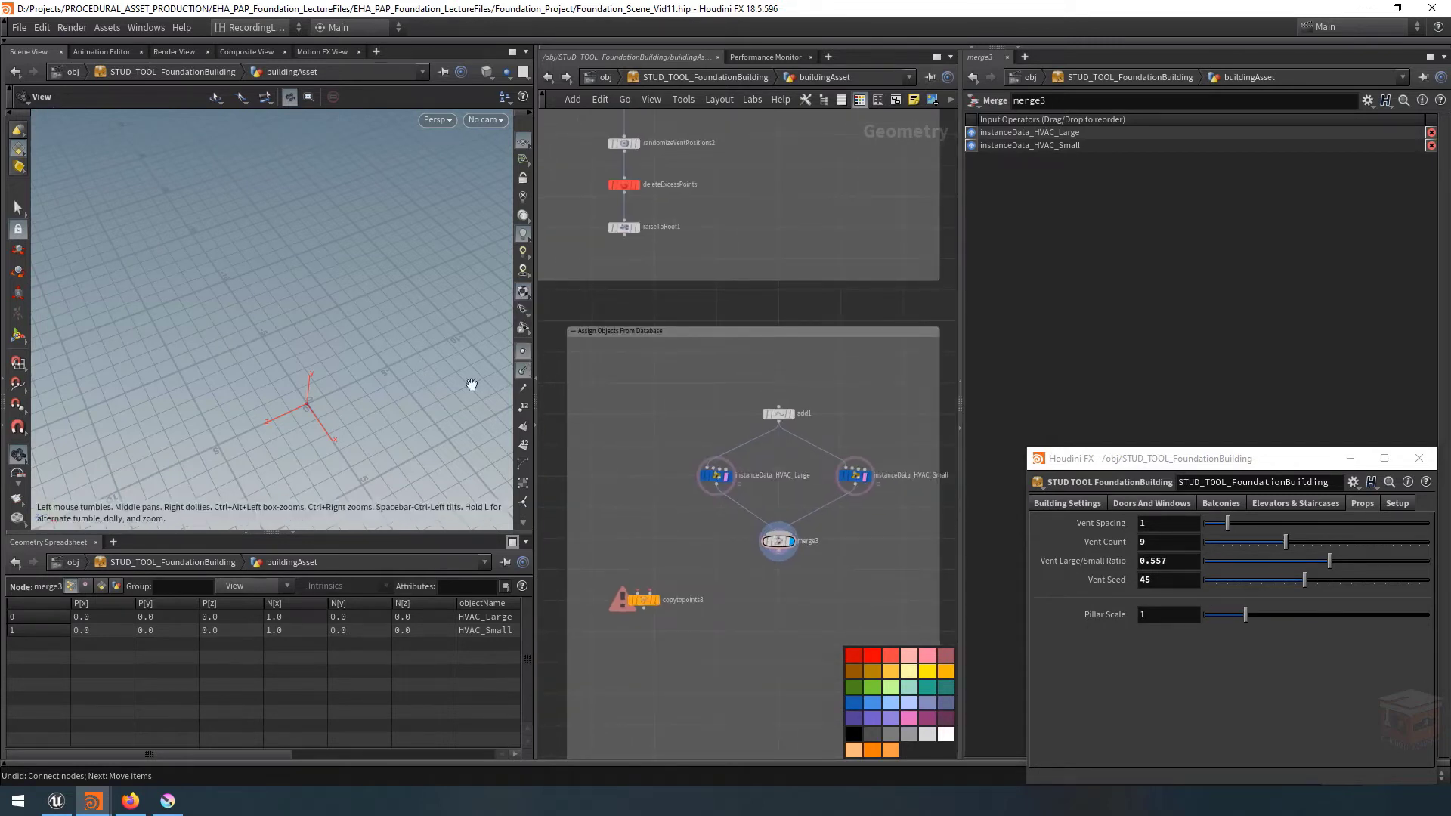
pyautogui.press('g')
pyautogui.moveTo(356, 350); pyautogui.dragTo(302, 355)
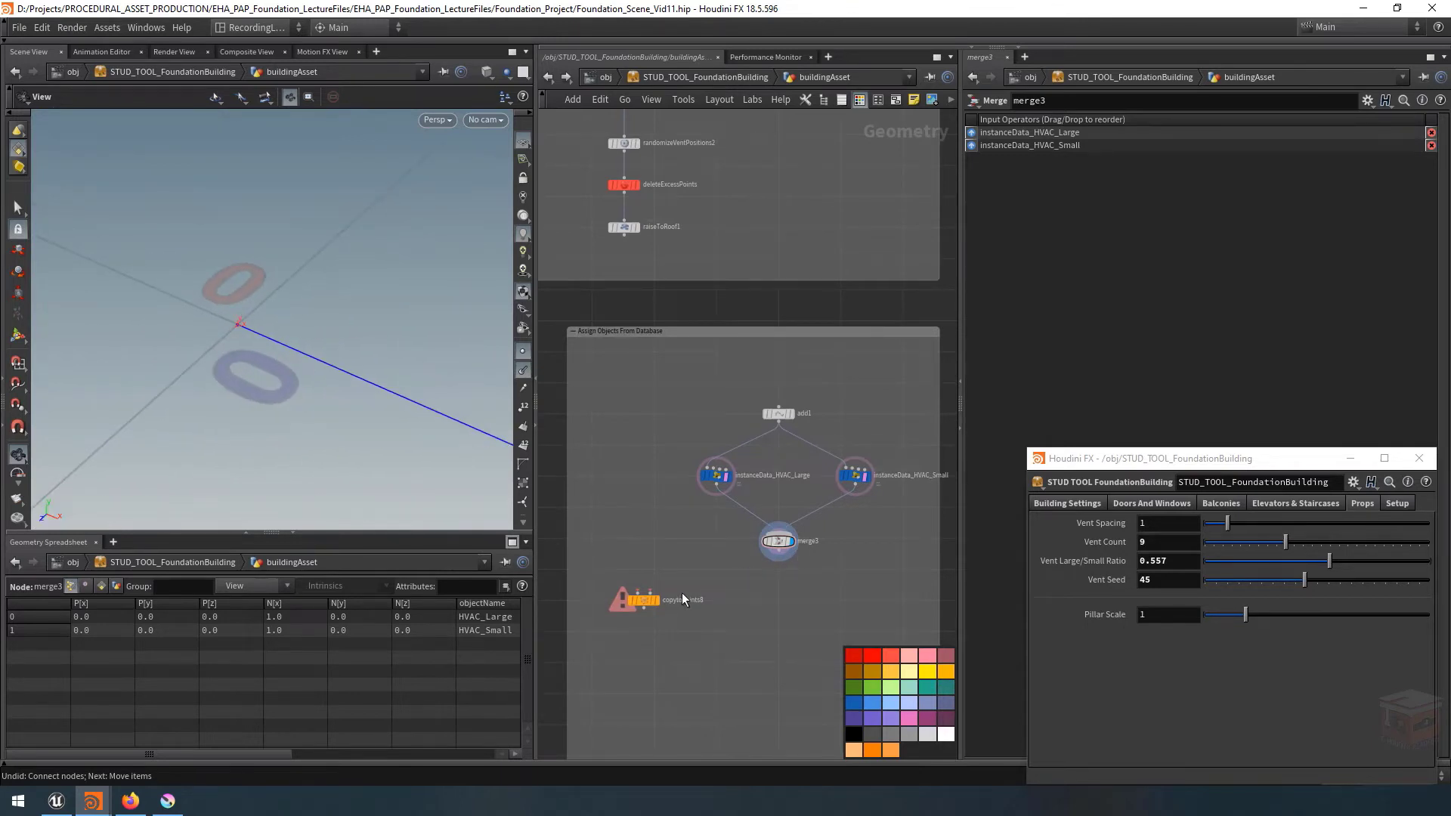
# Connect merge3 to the source input of copytopoints8 and raiseToRoof1 to its target points input.
pyautogui.scroll(2, 680, 590)
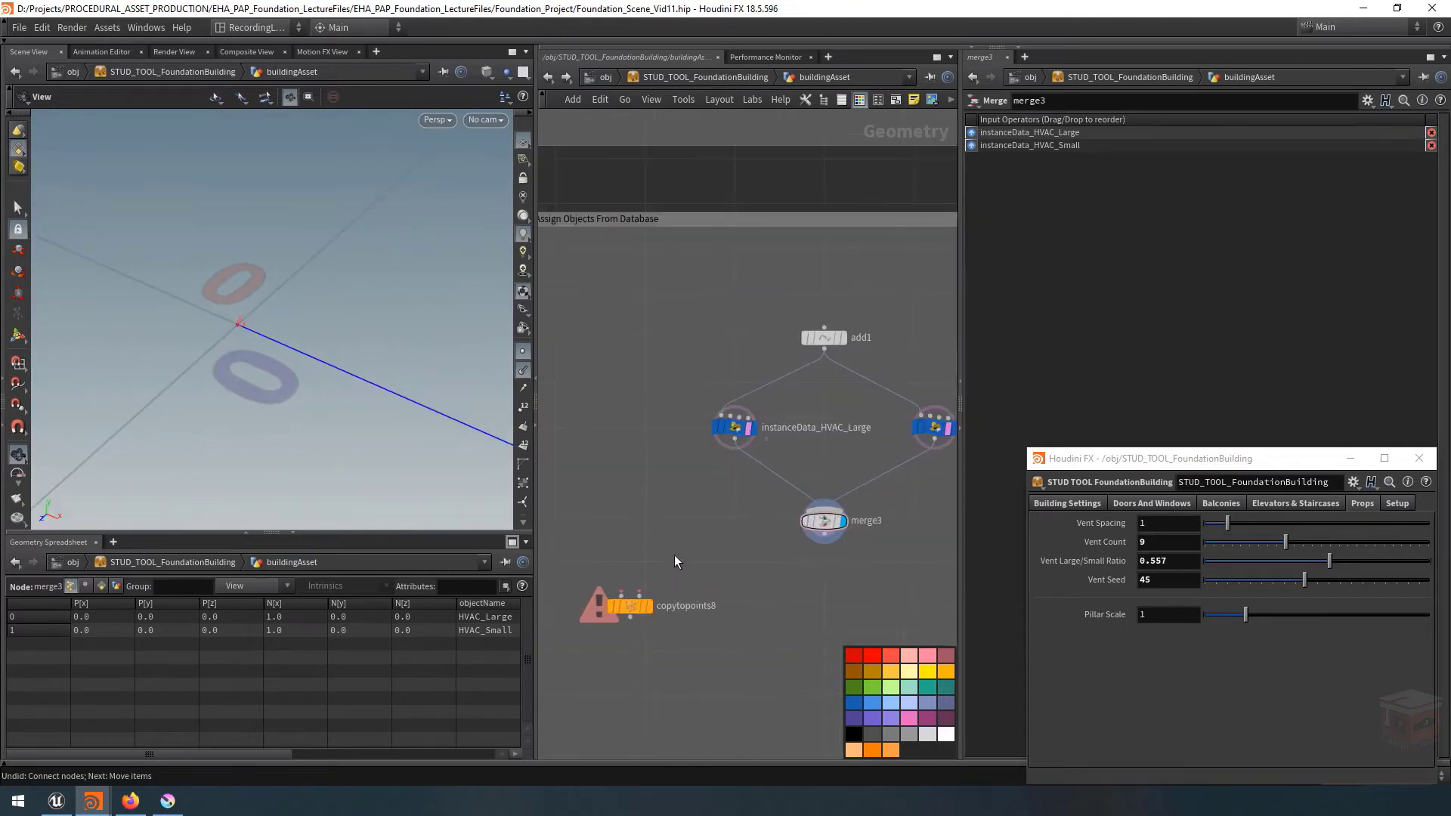
pyautogui.click(824, 538)
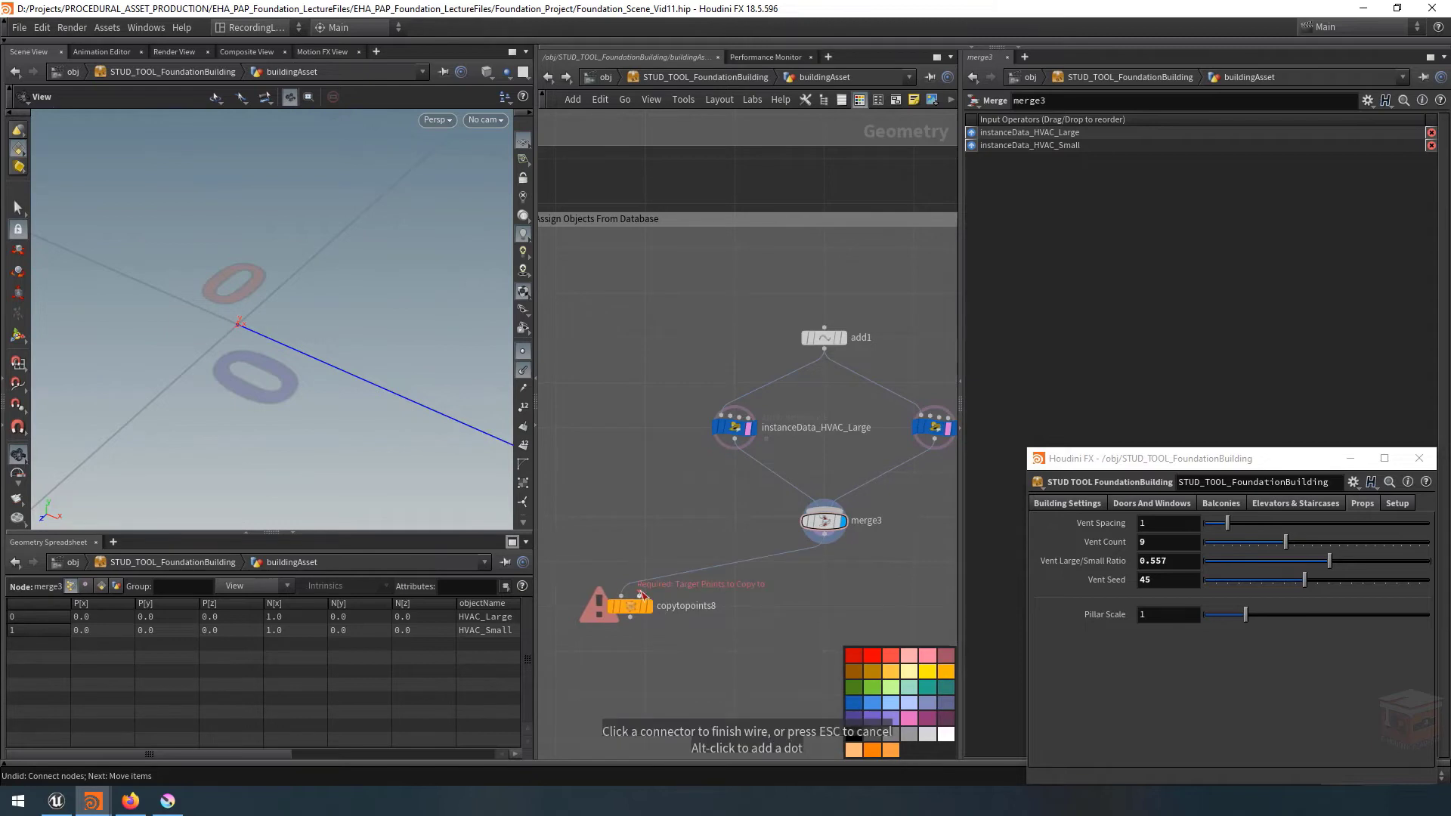
pyautogui.scroll(-3, 641, 597)
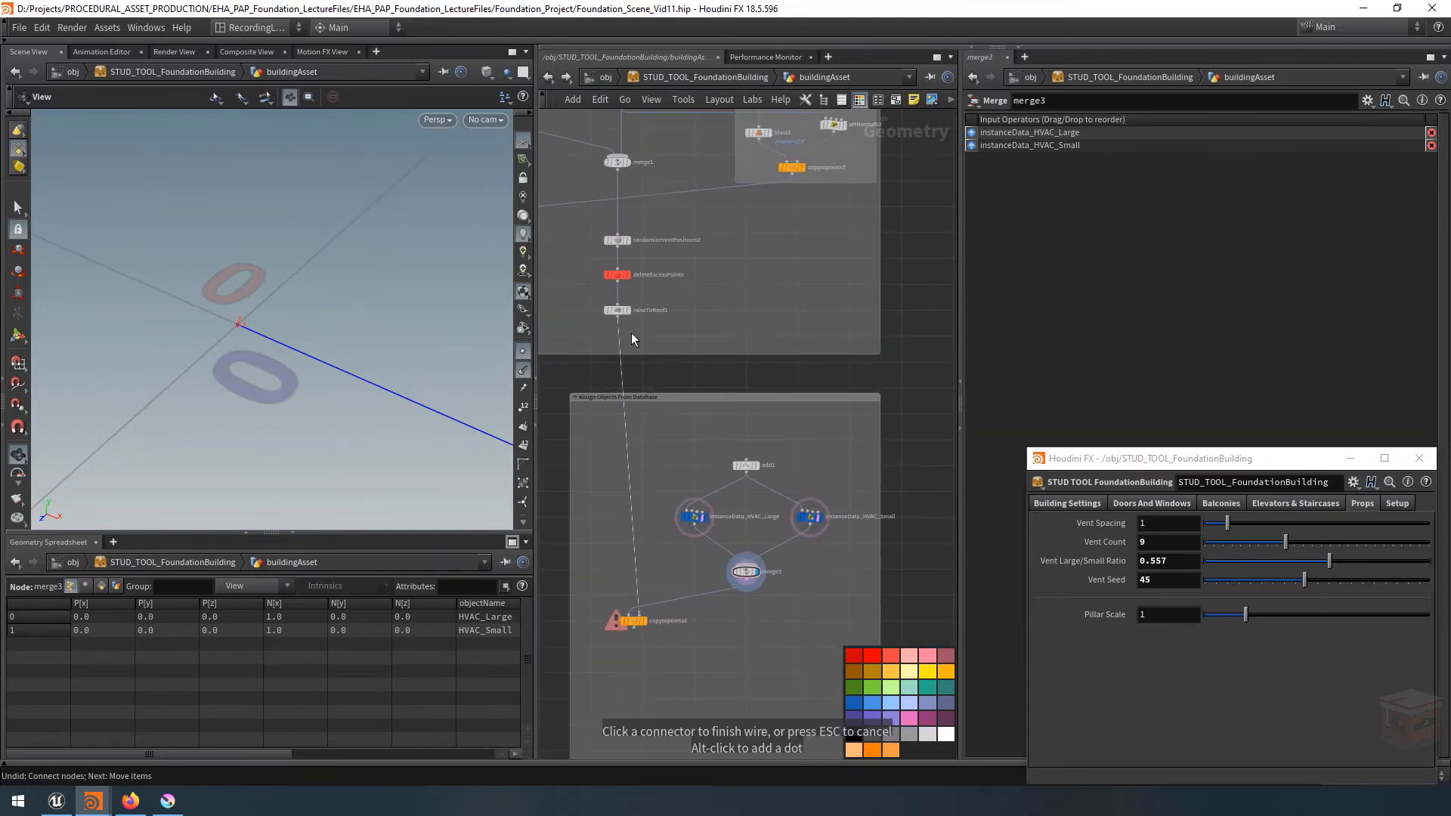
pyautogui.scroll(2, 671, 573)
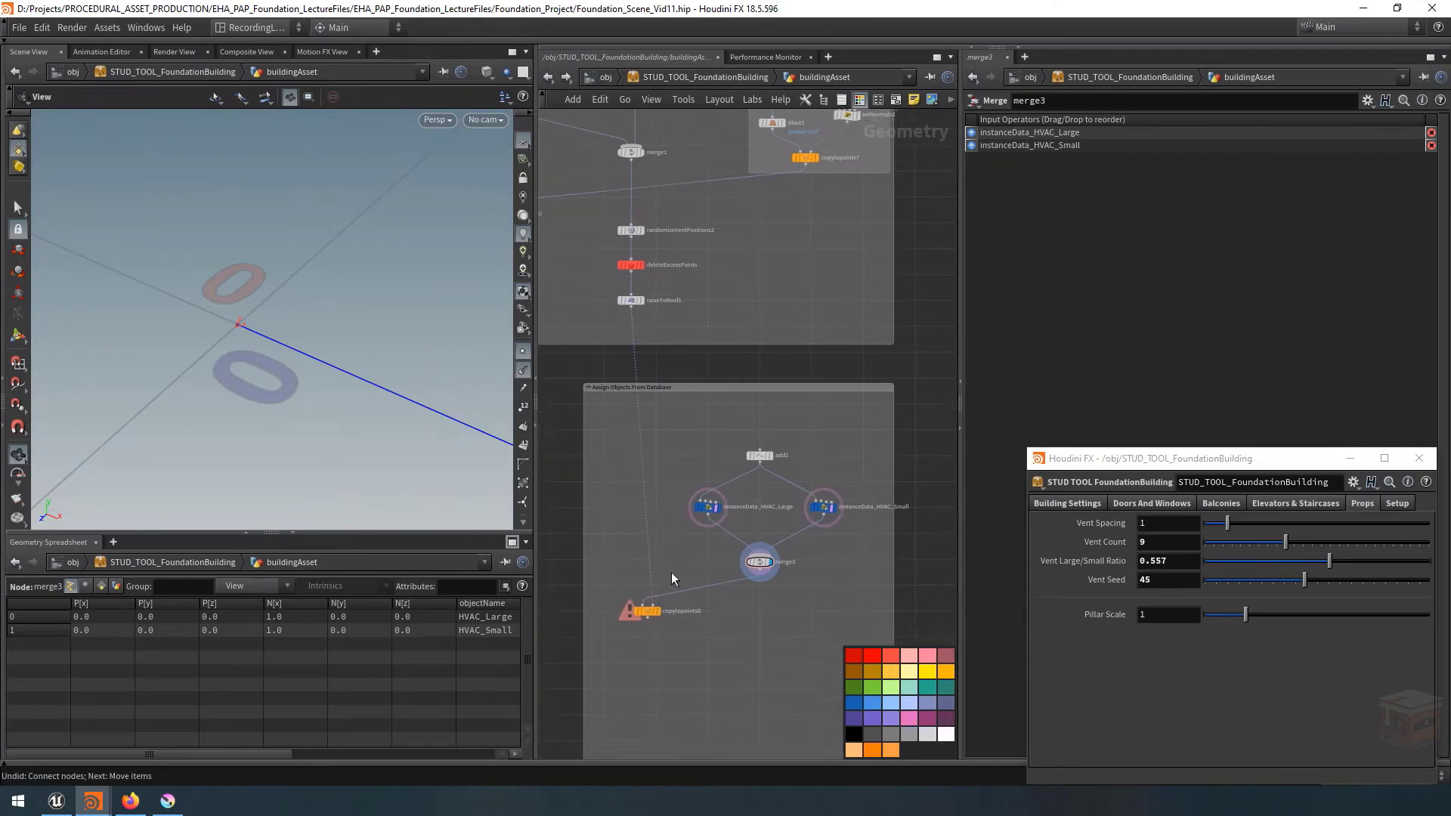
pyautogui.click(643, 614)
pyautogui.moveTo(643, 614); pyautogui.dragTo(629, 615)
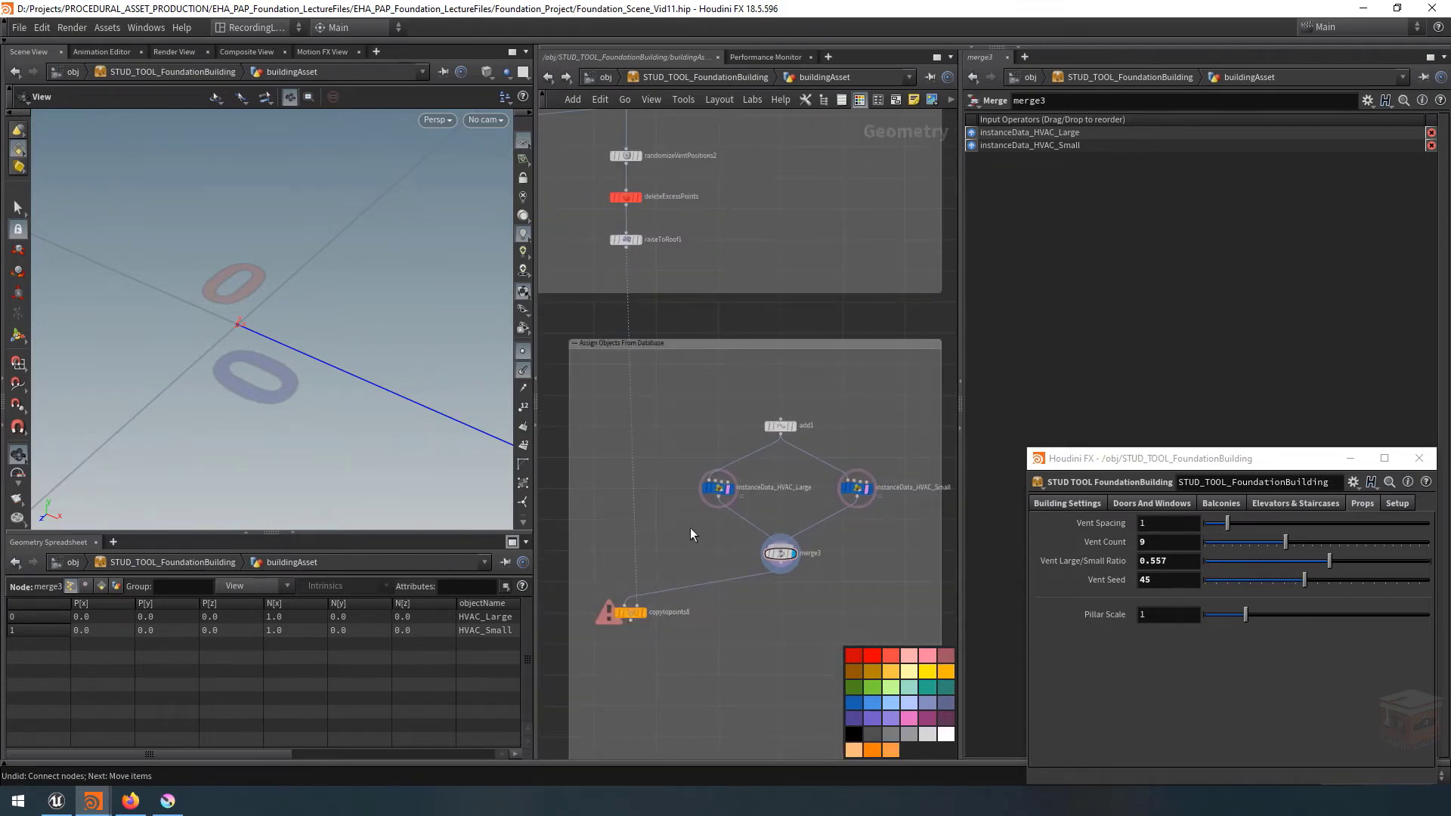
# Display copytopoints8, frame its points in the scene view and show the point numbers.
pyautogui.scroll(3, 646, 628)
pyautogui.click(641, 602)
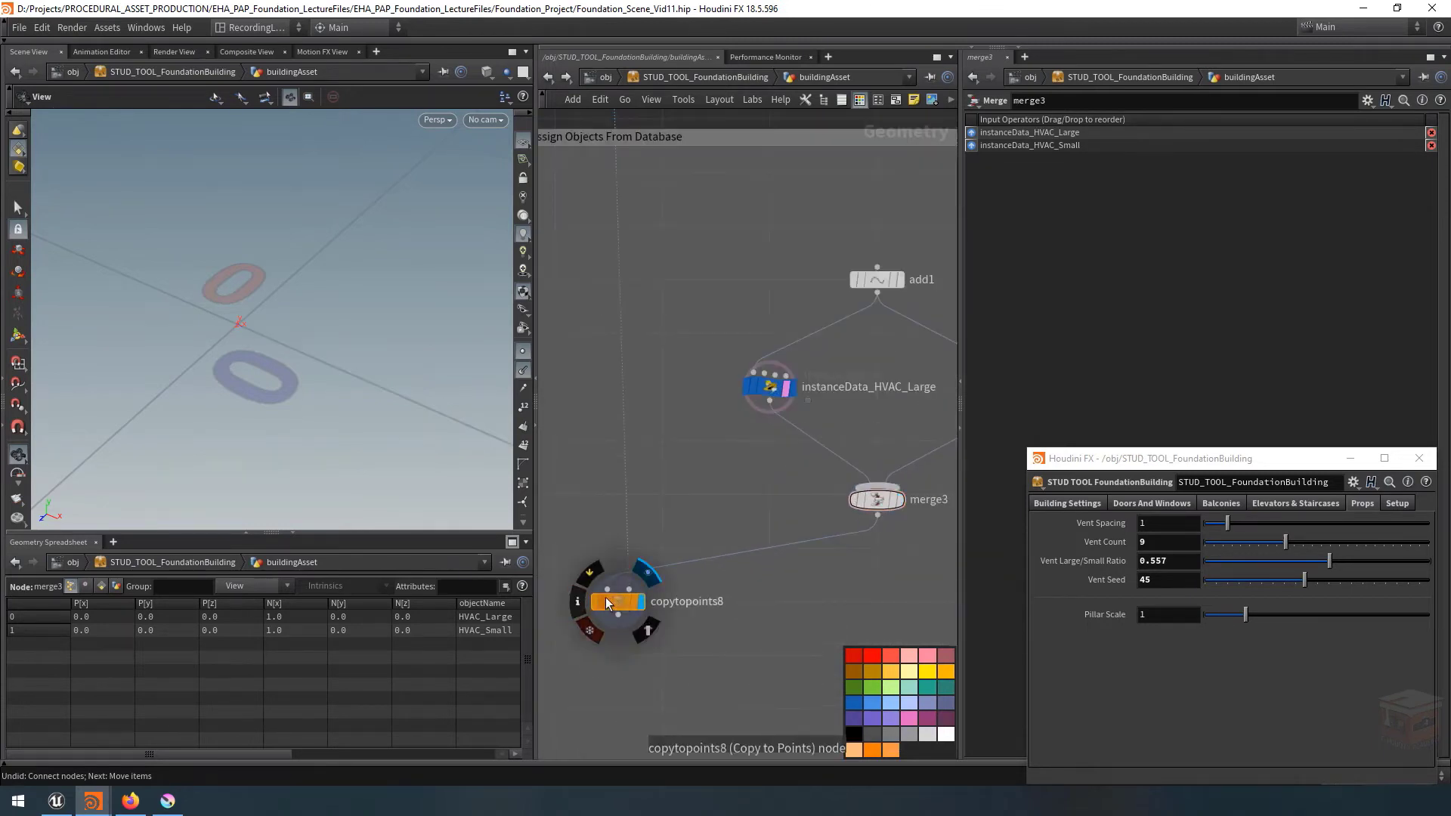
pyautogui.click(604, 602)
pyautogui.press('g')
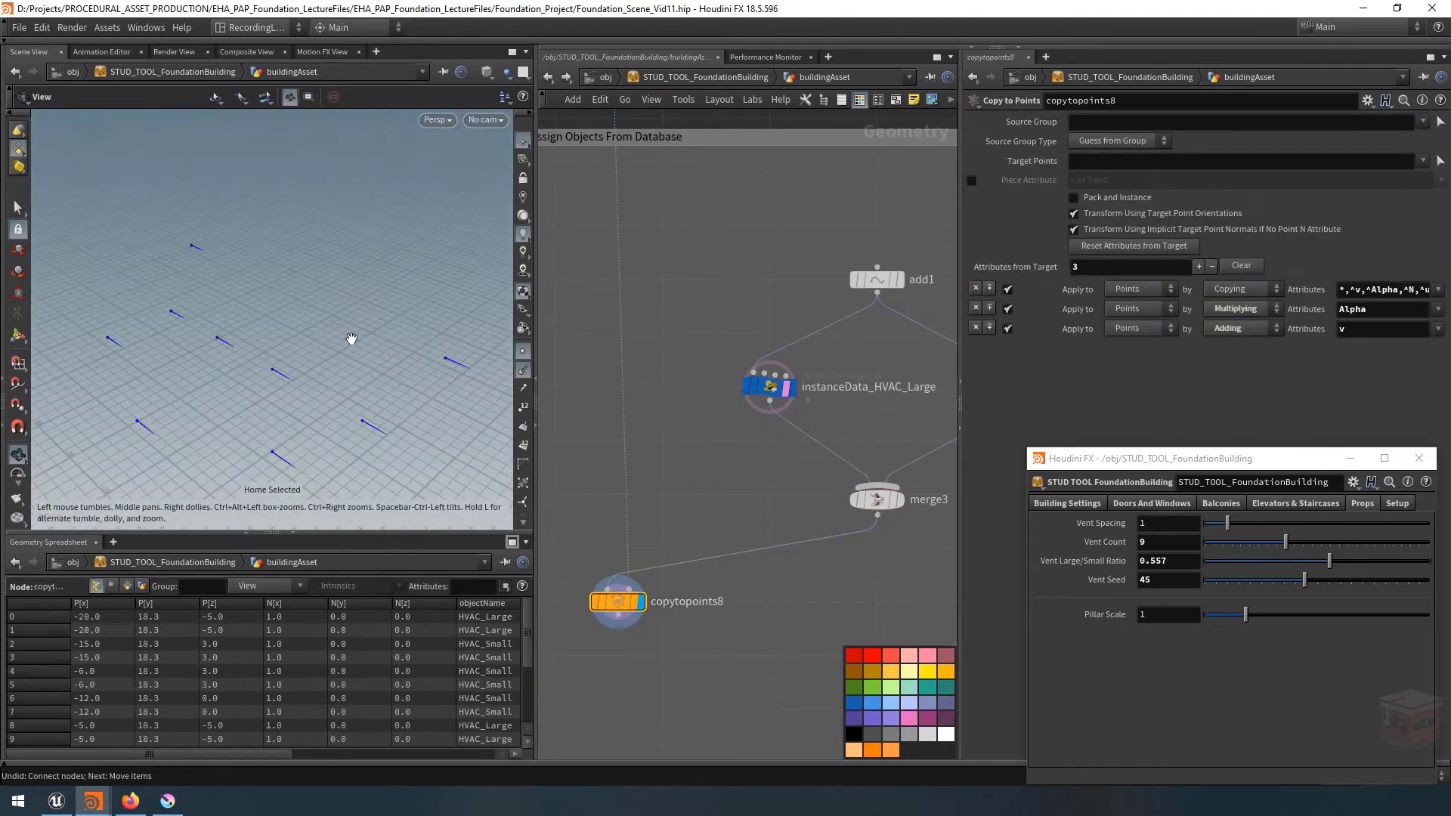
pyautogui.click(523, 408)
pyautogui.moveTo(355, 310); pyautogui.dragTo(314, 279, button='middle')
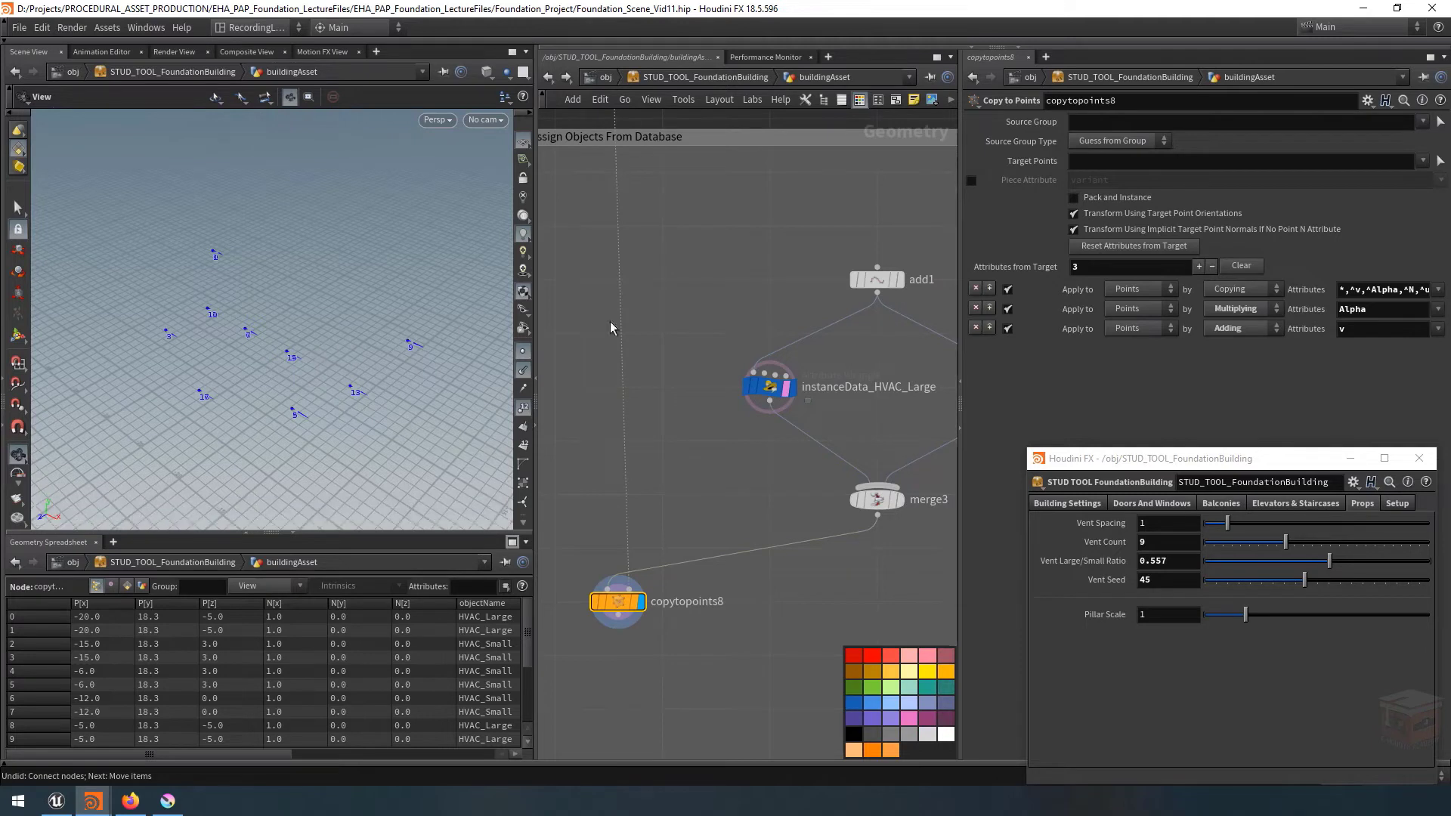
# Enable the Piece Attribute on copytopoints8 and set it to objectName.
pyautogui.click(971, 182)
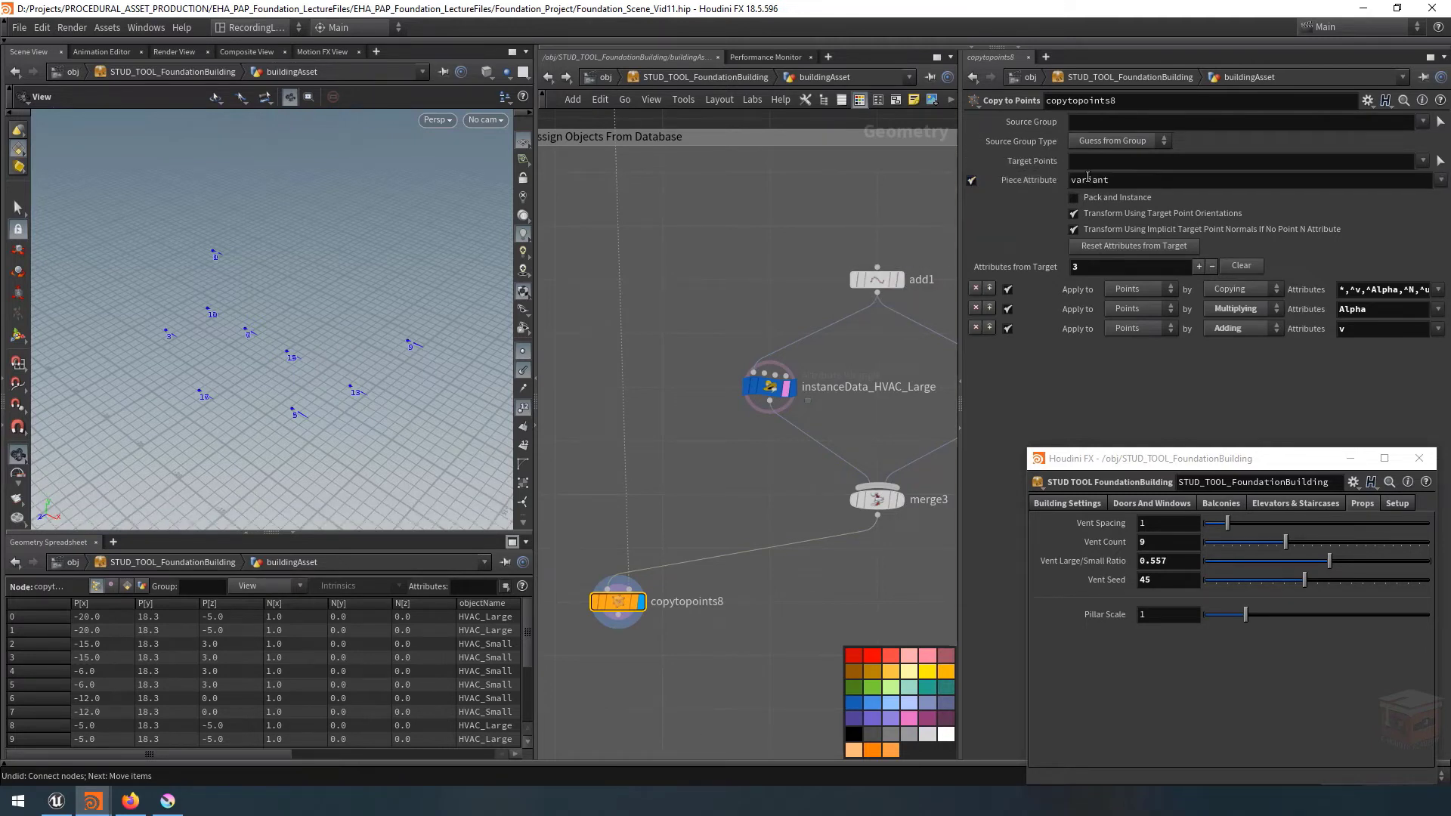
pyautogui.write('objectName')
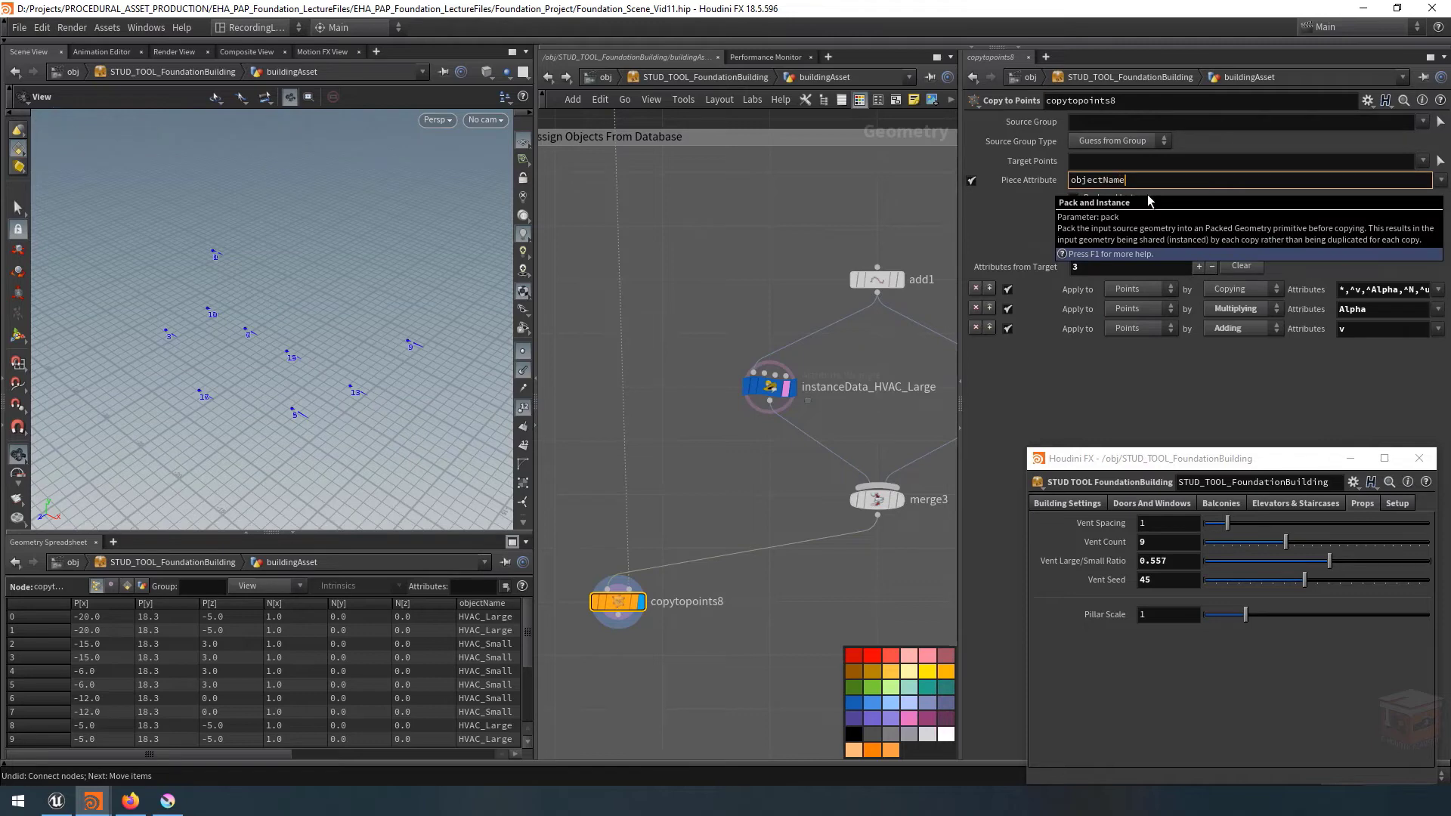
pyautogui.press('Return')
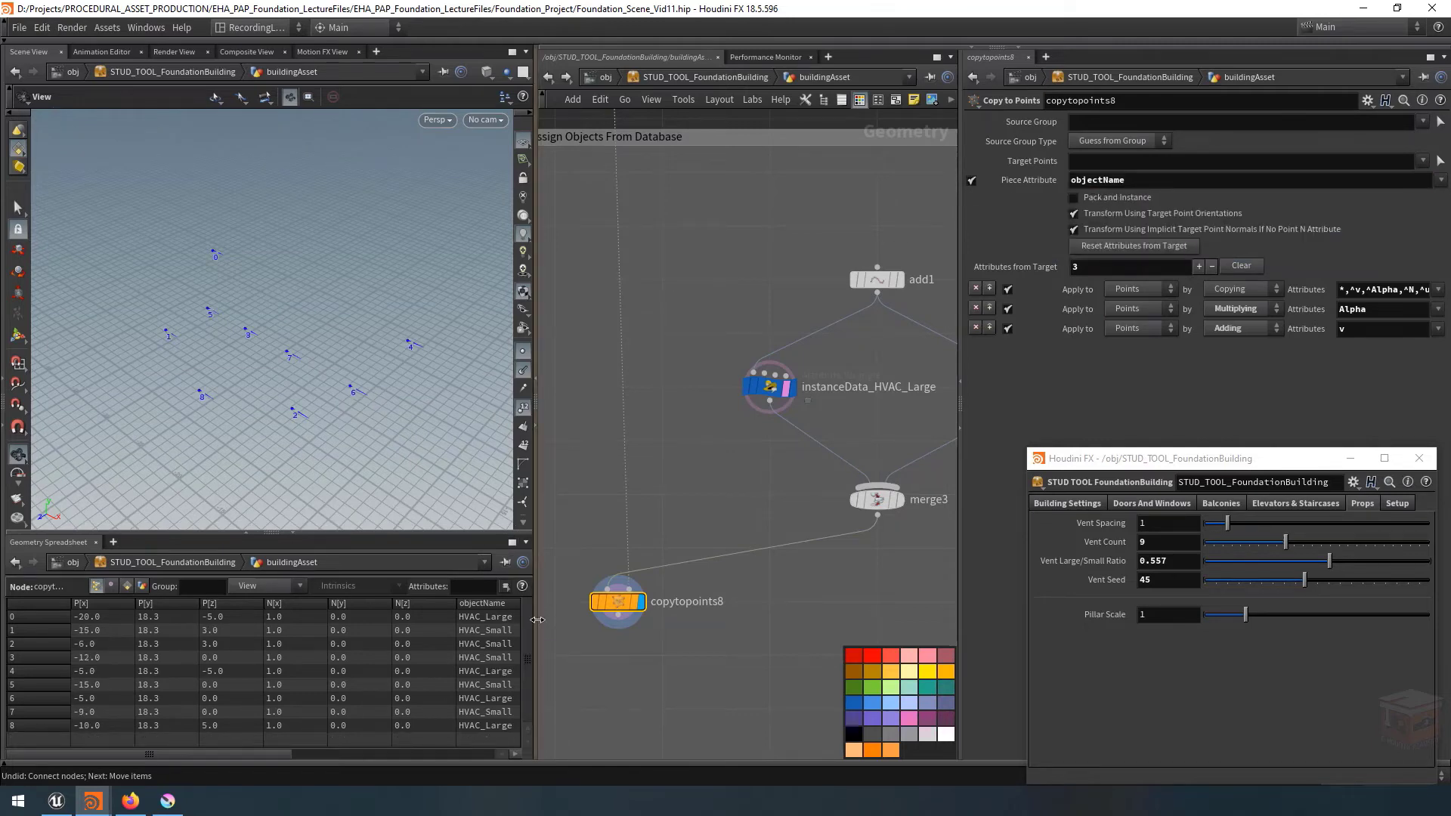
# Widen the geometry spreadsheet and examine the objectName and pscale values of the copied points alongside the node network.
pyautogui.moveTo(535, 625); pyautogui.dragTo(585, 622)
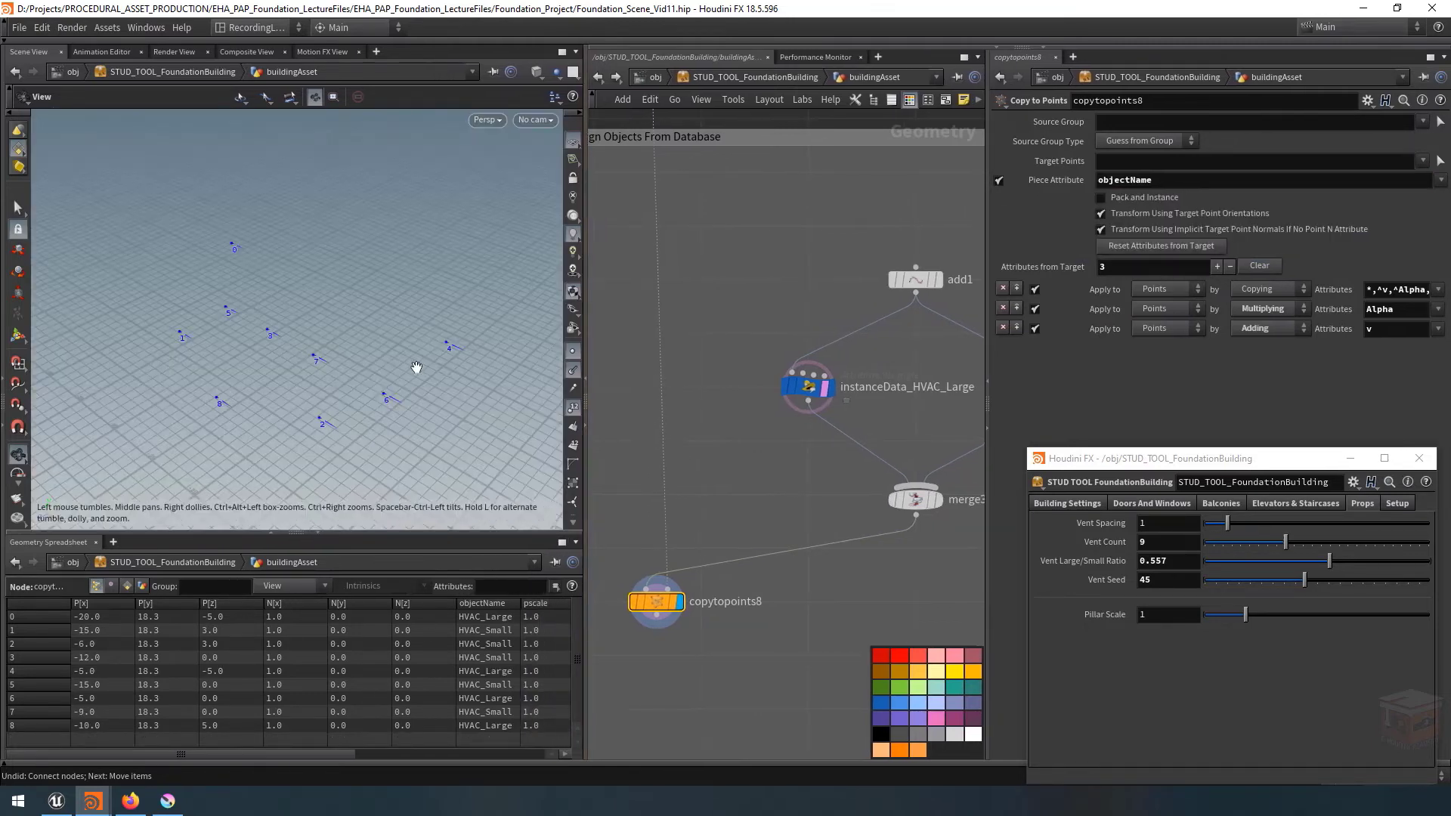
pyautogui.scroll(-5, 733, 474)
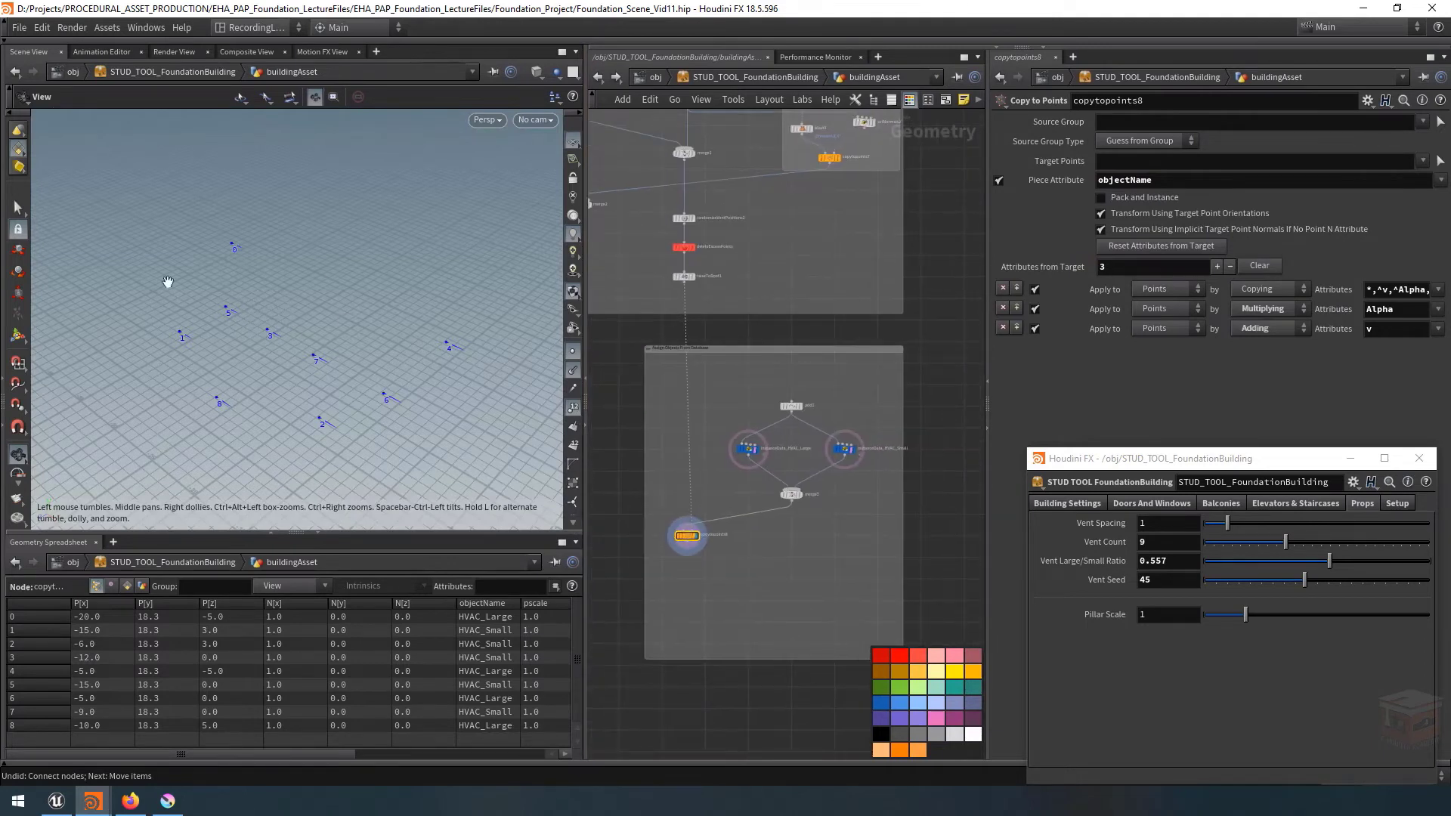
pyautogui.scroll(3, 782, 431)
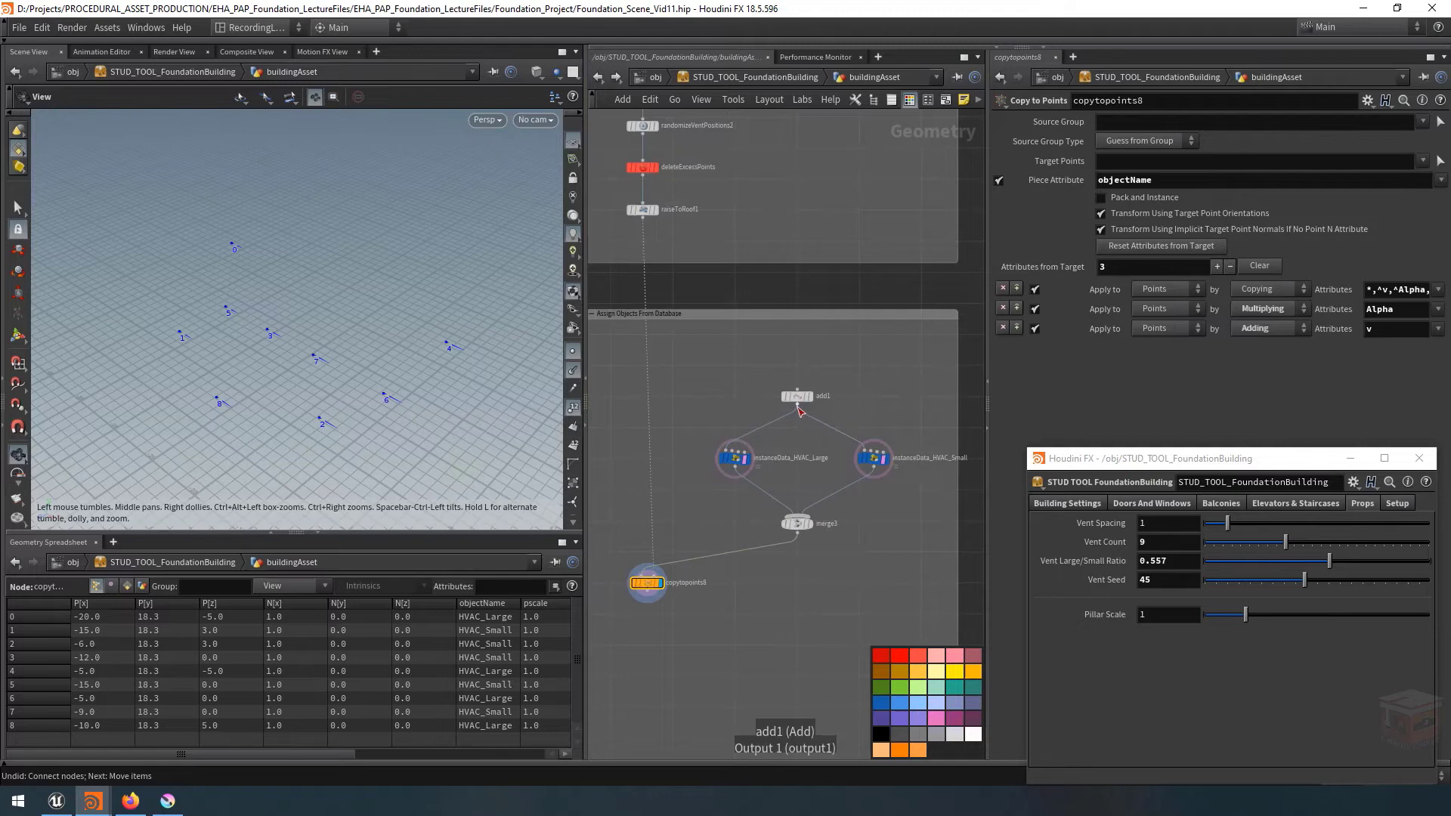
pyautogui.scroll(-2, 801, 408)
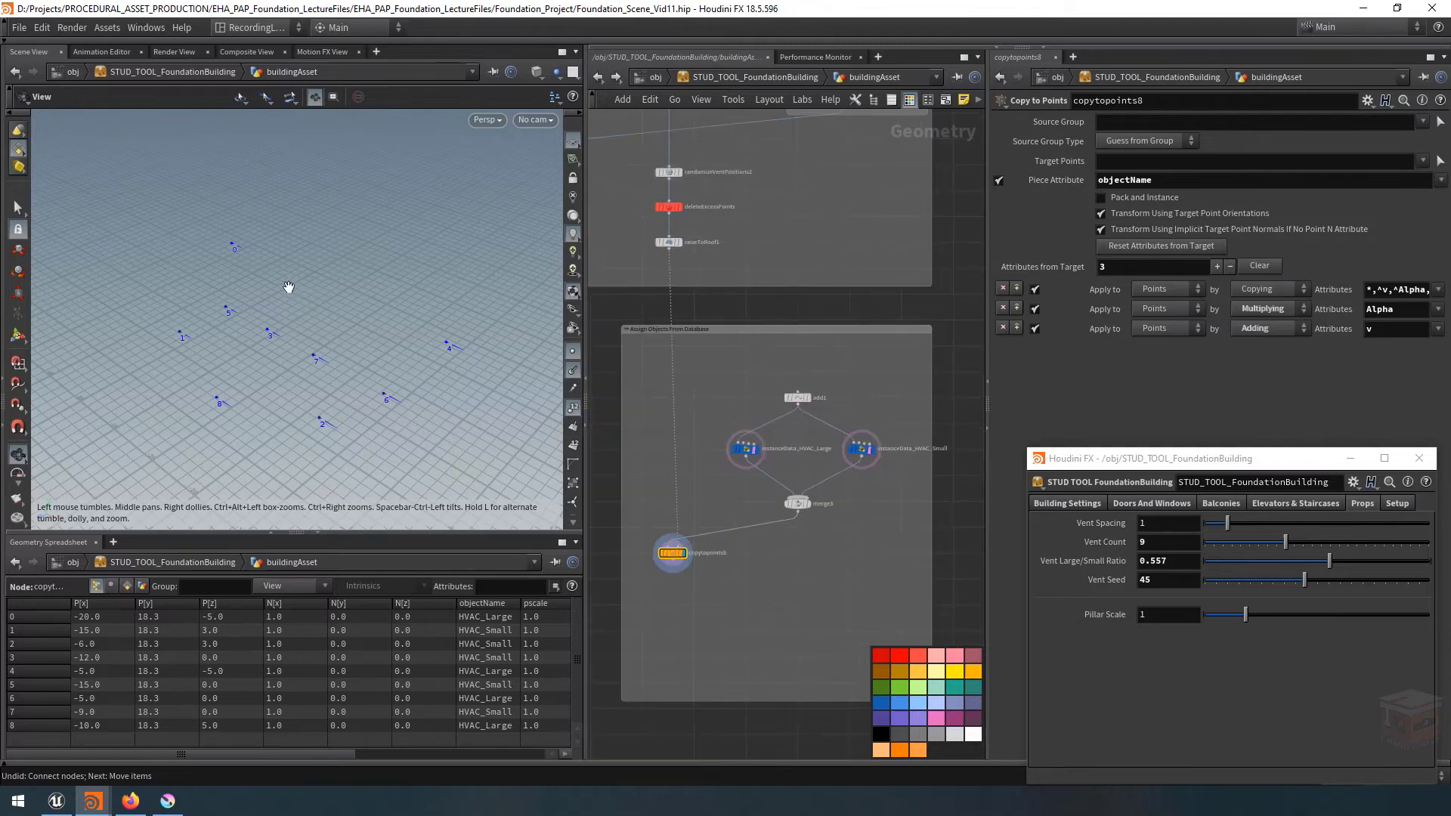
pyautogui.moveTo(326, 338); pyautogui.dragTo(529, 340)
pyautogui.scroll(1, 824, 637)
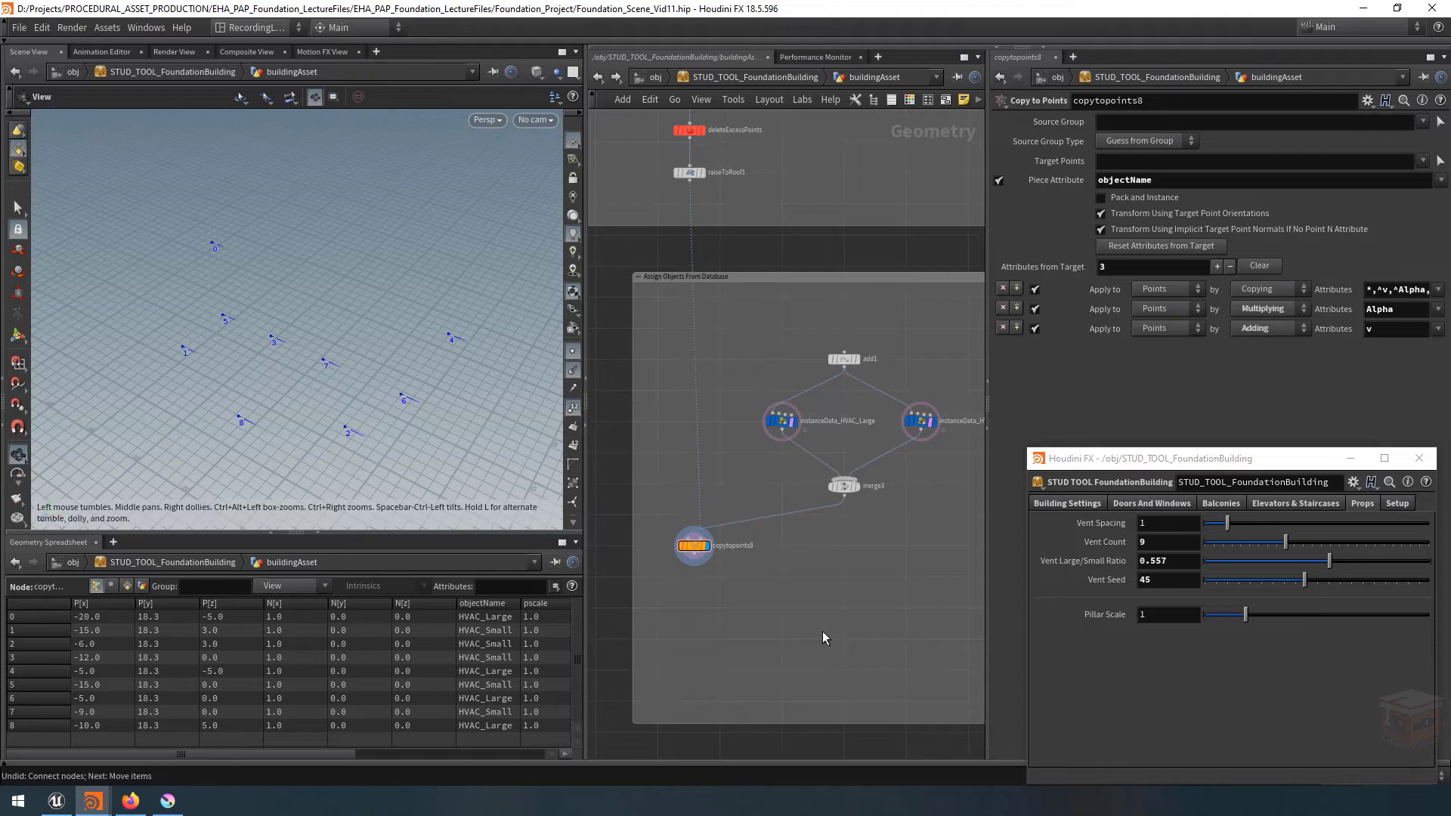
pyautogui.scroll(-5, 787, 582)
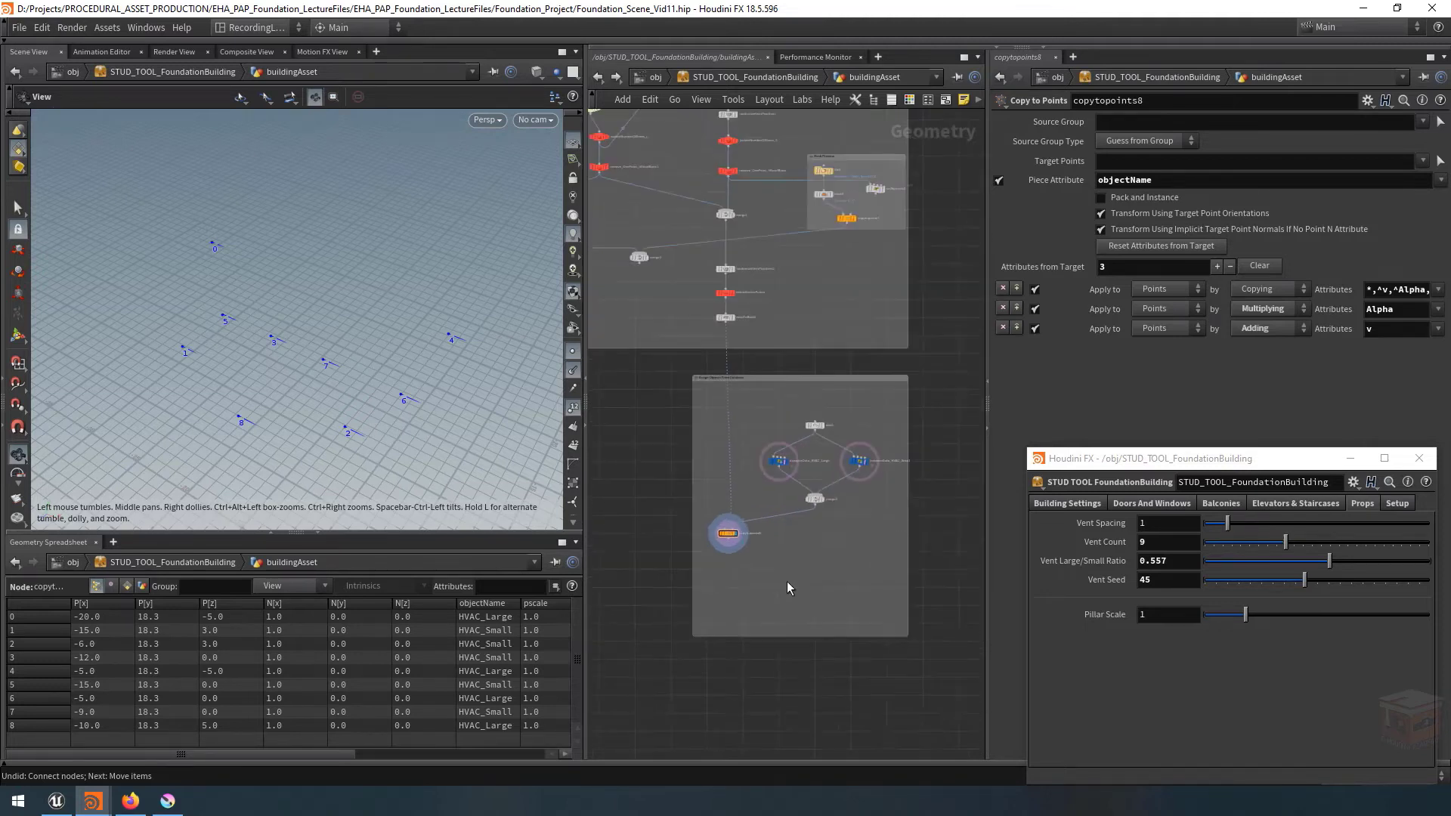
# Add a Null node below copytopoints8 and connect the copytopoints8 output to it.
pyautogui.moveTo(989, 501); pyautogui.dragTo(1008, 500)
pyautogui.moveTo(586, 465); pyautogui.dragTo(542, 464)
pyautogui.moveTo(766, 563); pyautogui.dragTo(805, 571, button='middle')
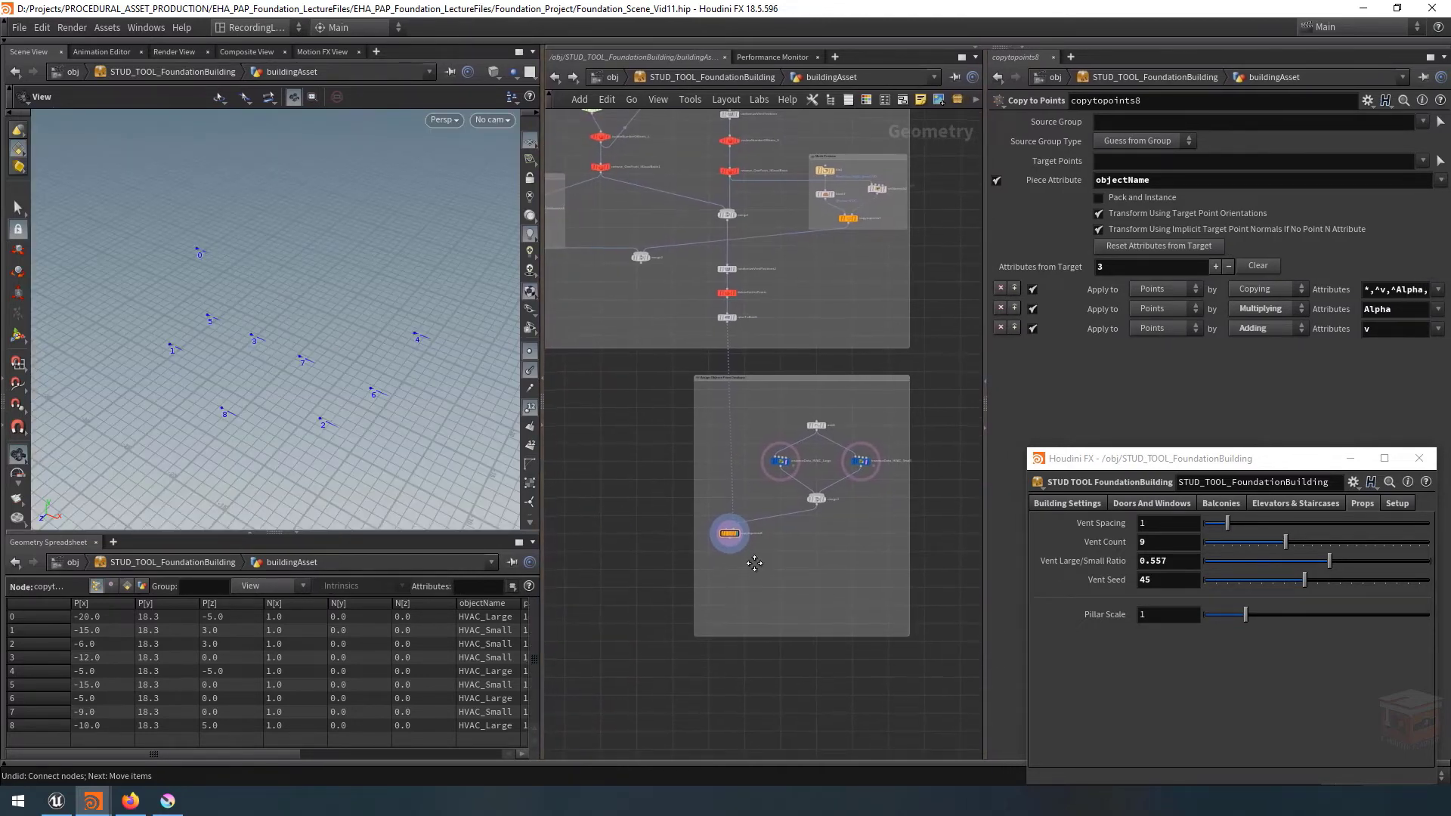
pyautogui.scroll(3, 748, 580)
pyautogui.press('Tab')
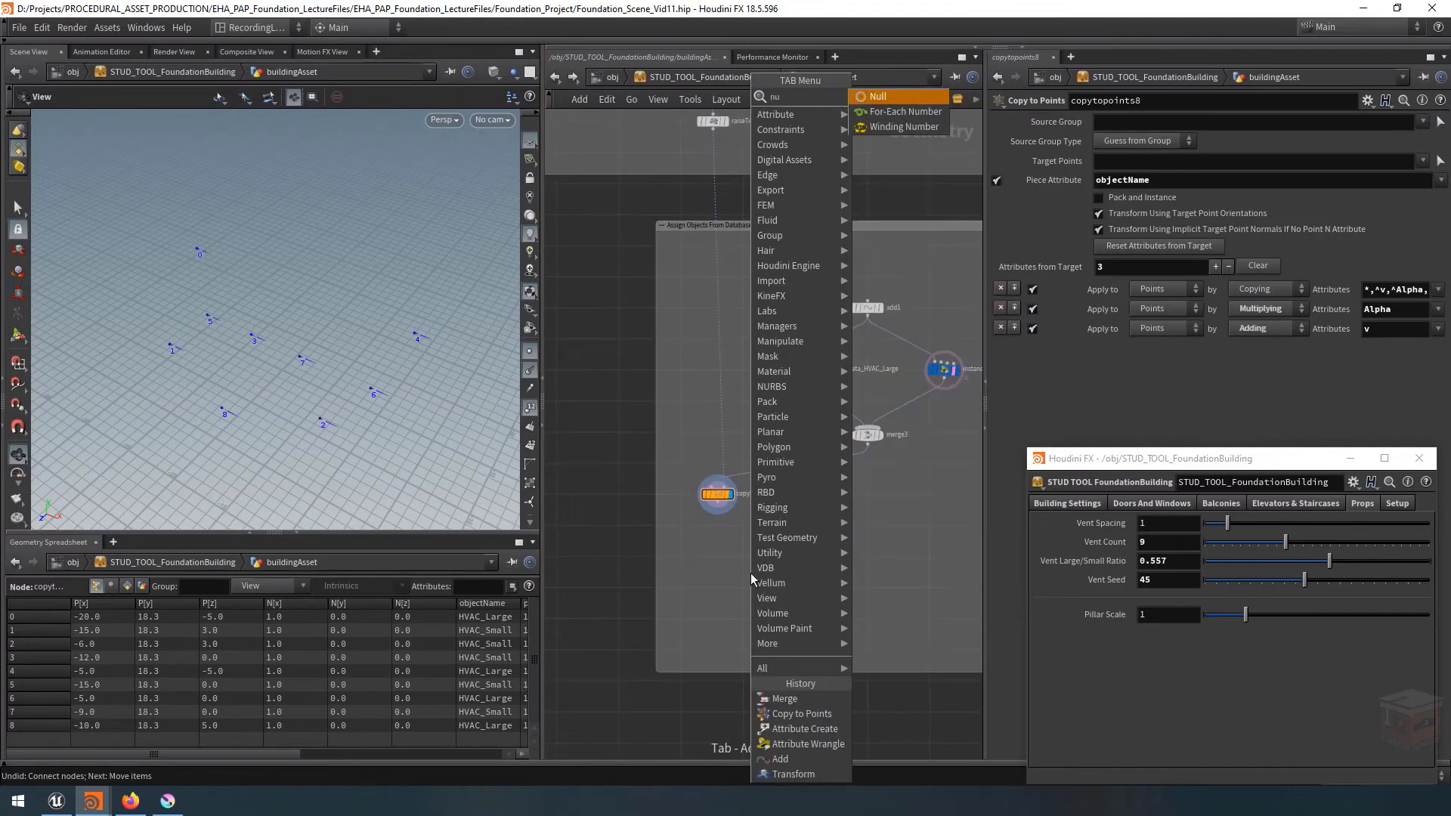
pyautogui.press('Return')
pyautogui.scroll(2, 714, 594)
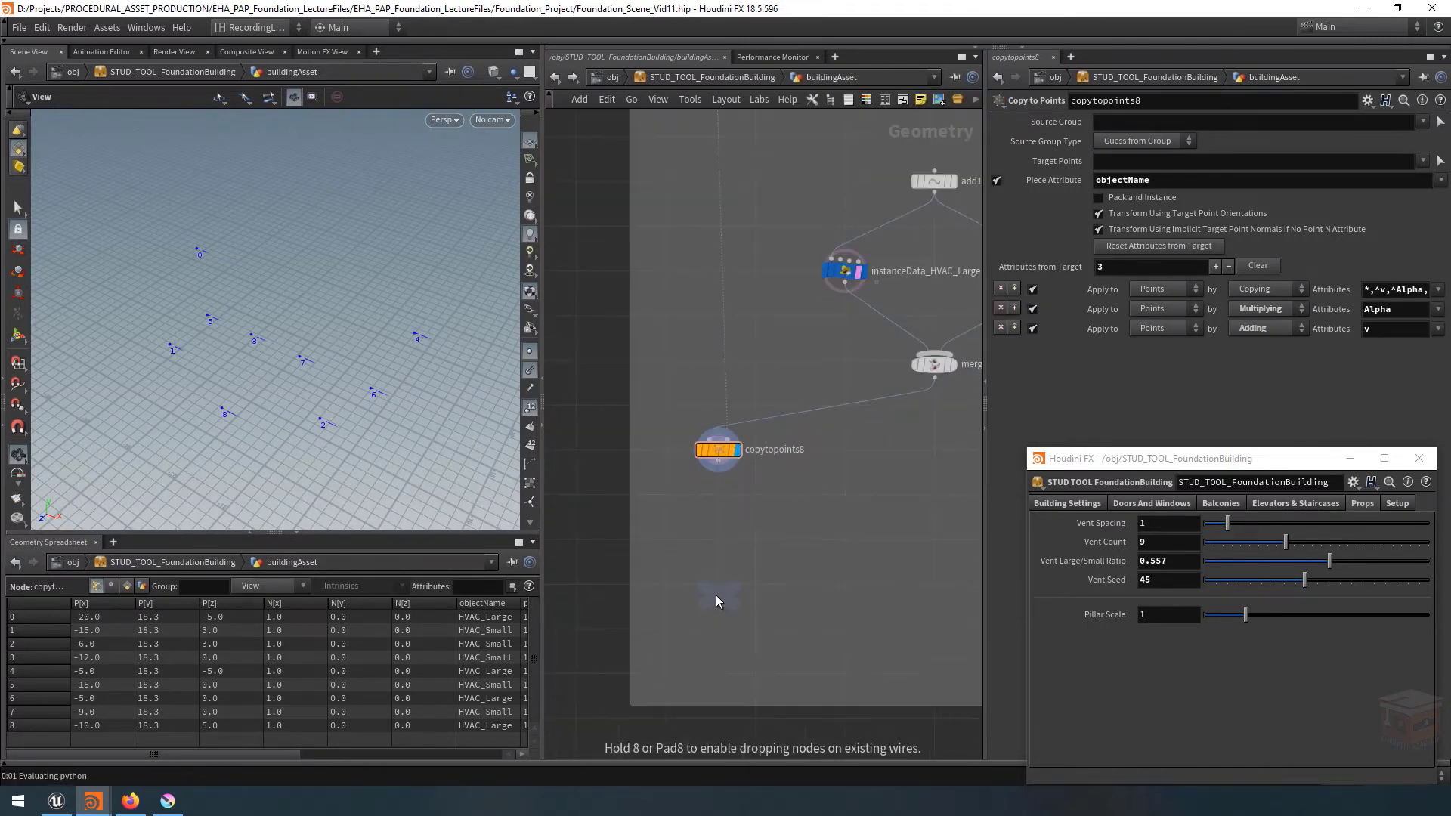
pyautogui.click(715, 596)
pyautogui.click(717, 510)
pyautogui.click(716, 585)
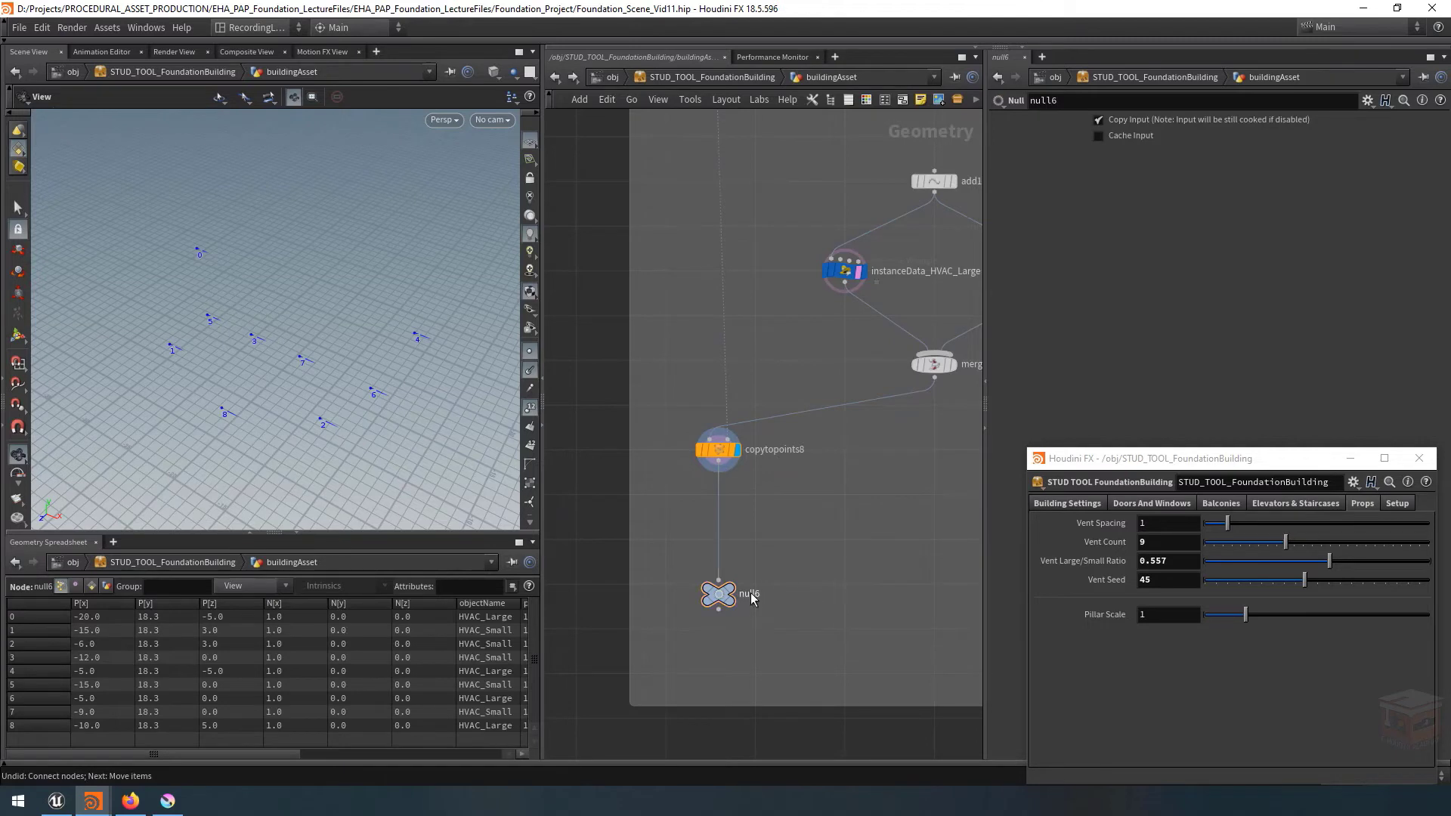
# Rename the new null node OUT_Instances.
pyautogui.doubleClick(750, 594)
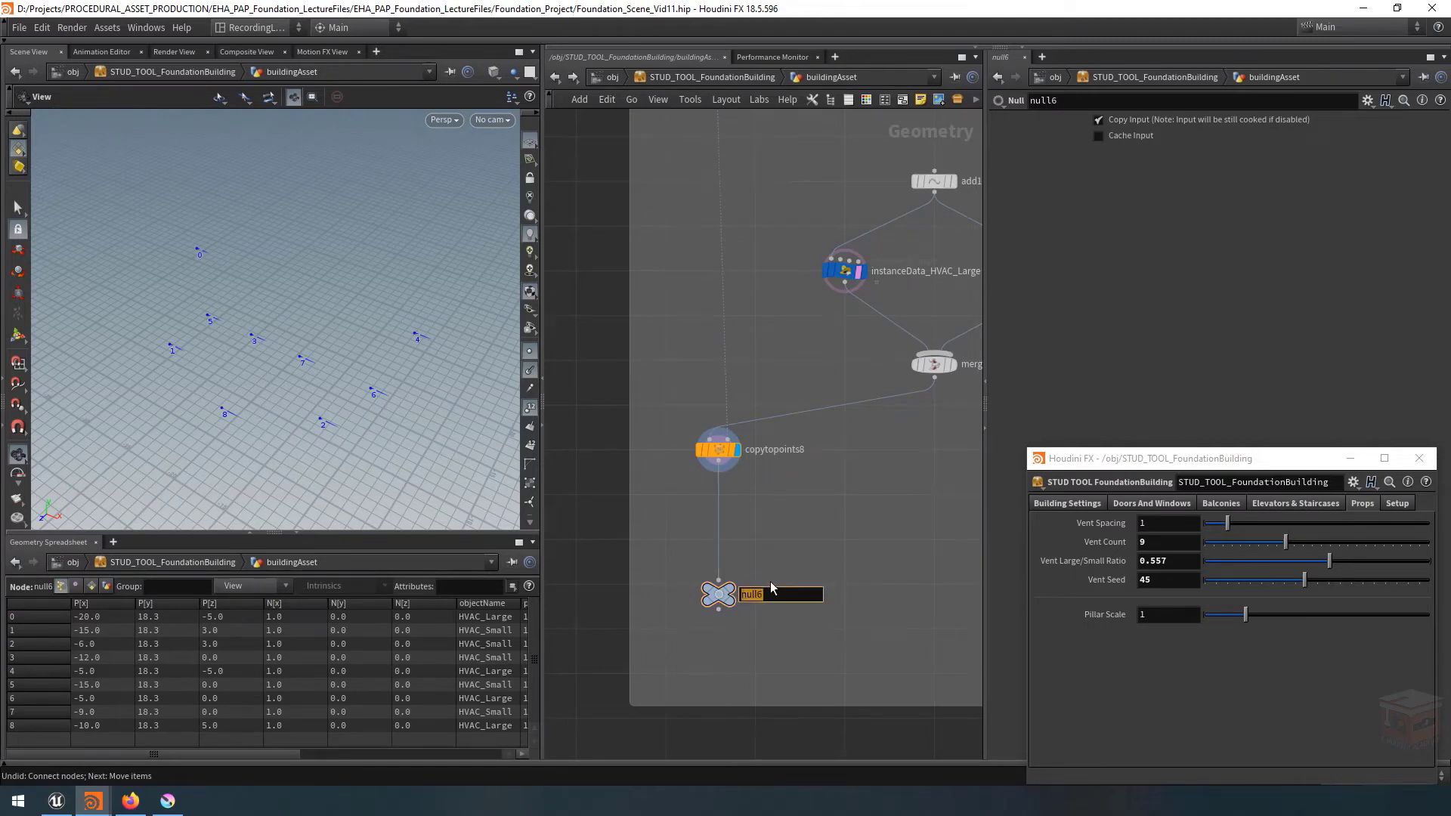
pyautogui.press('BackSpace')
pyautogui.write('OUT_Instances')
pyautogui.press('Return')
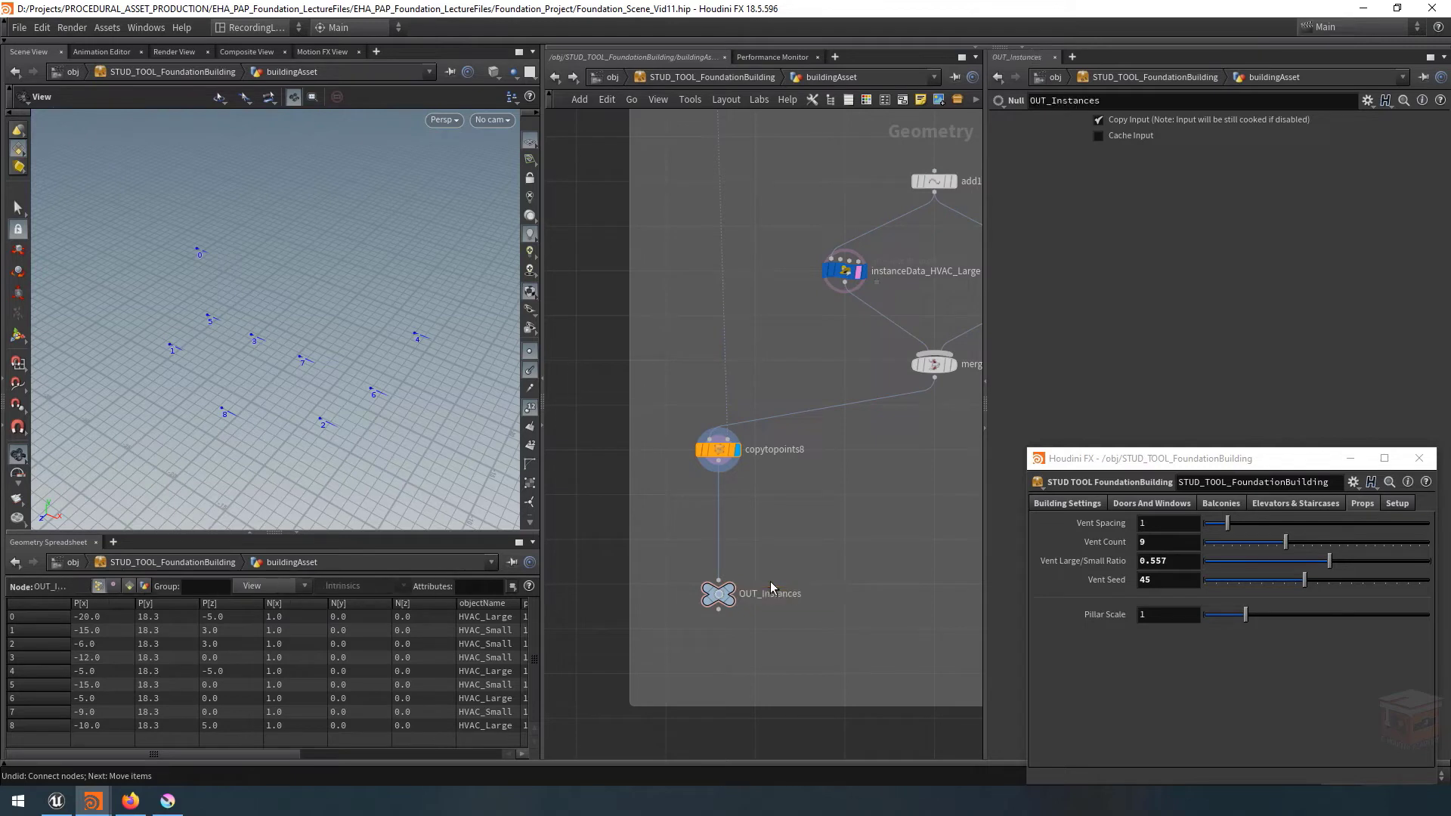
# Colour the OUT_Instances node dark grey.
pyautogui.moveTo(773, 551); pyautogui.dragTo(690, 632)
pyautogui.click(866, 99)
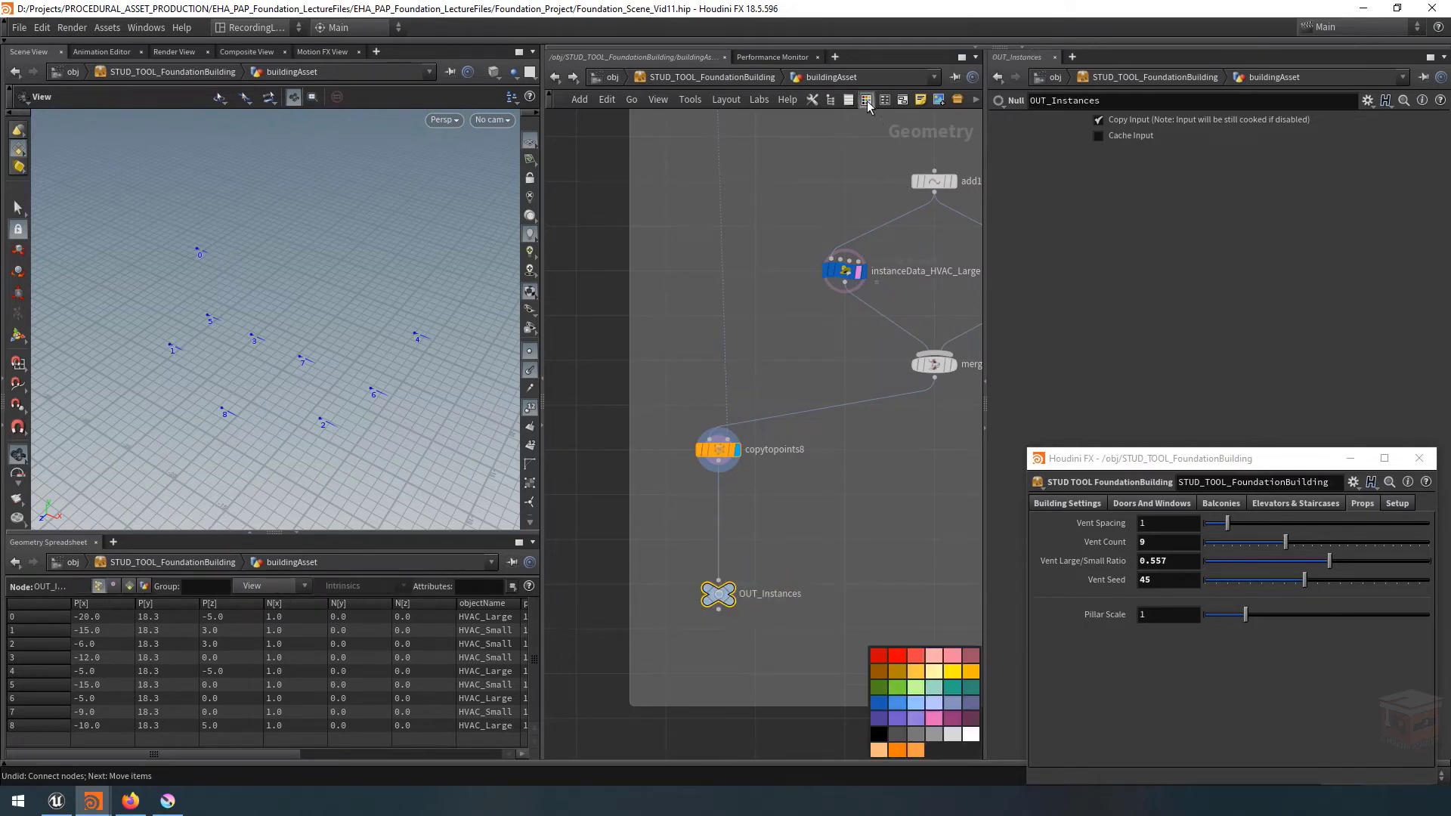
pyautogui.click(896, 734)
pyautogui.click(866, 99)
# Go up to the STUD_TOOL_FoundationBuilding level and add a Geometry node below buildingAsset and visualizerGeo.
pyautogui.scroll(-5, 839, 502)
pyautogui.moveTo(859, 506); pyautogui.dragTo(812, 527, button='middle')
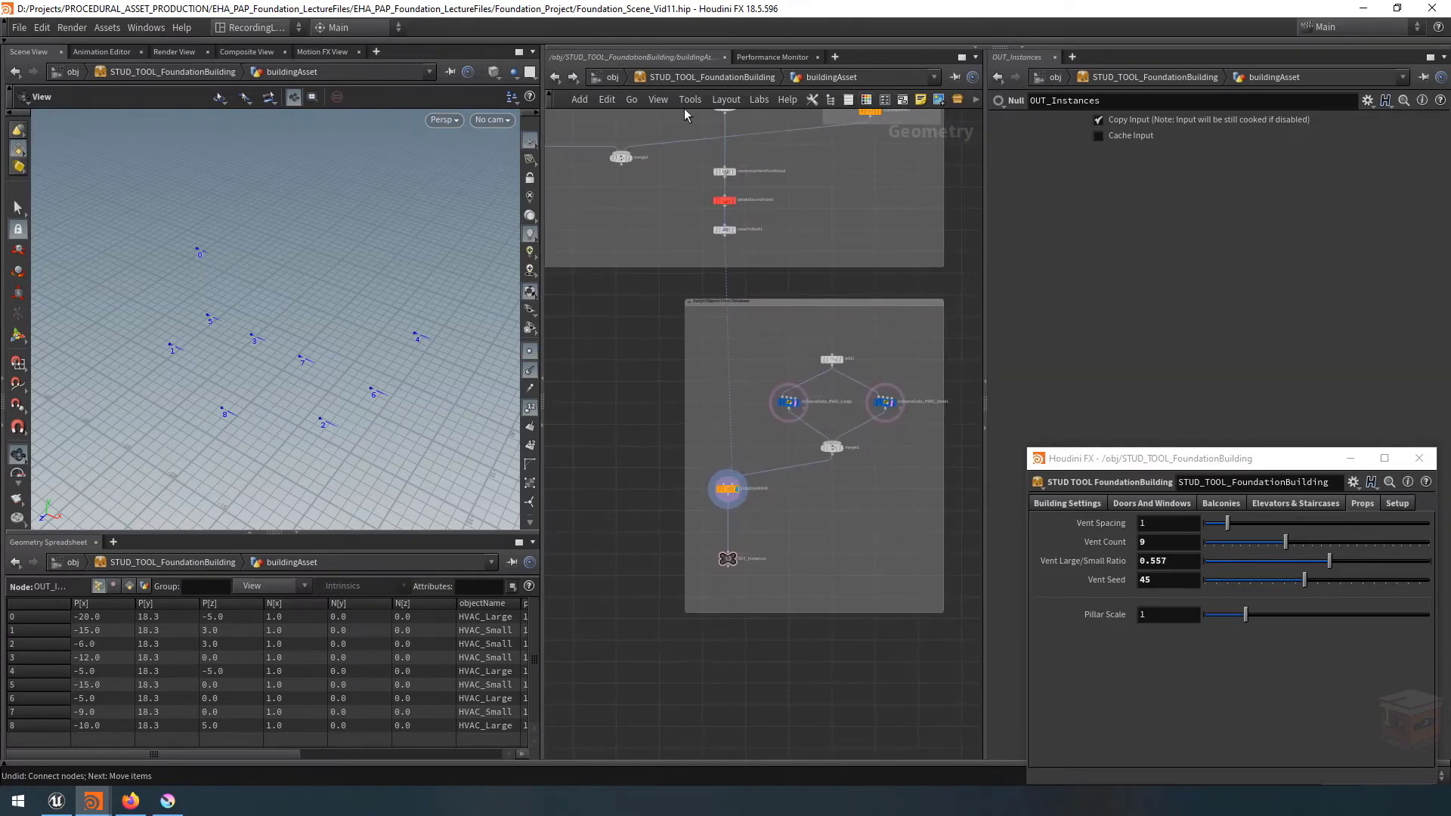
pyautogui.click(715, 79)
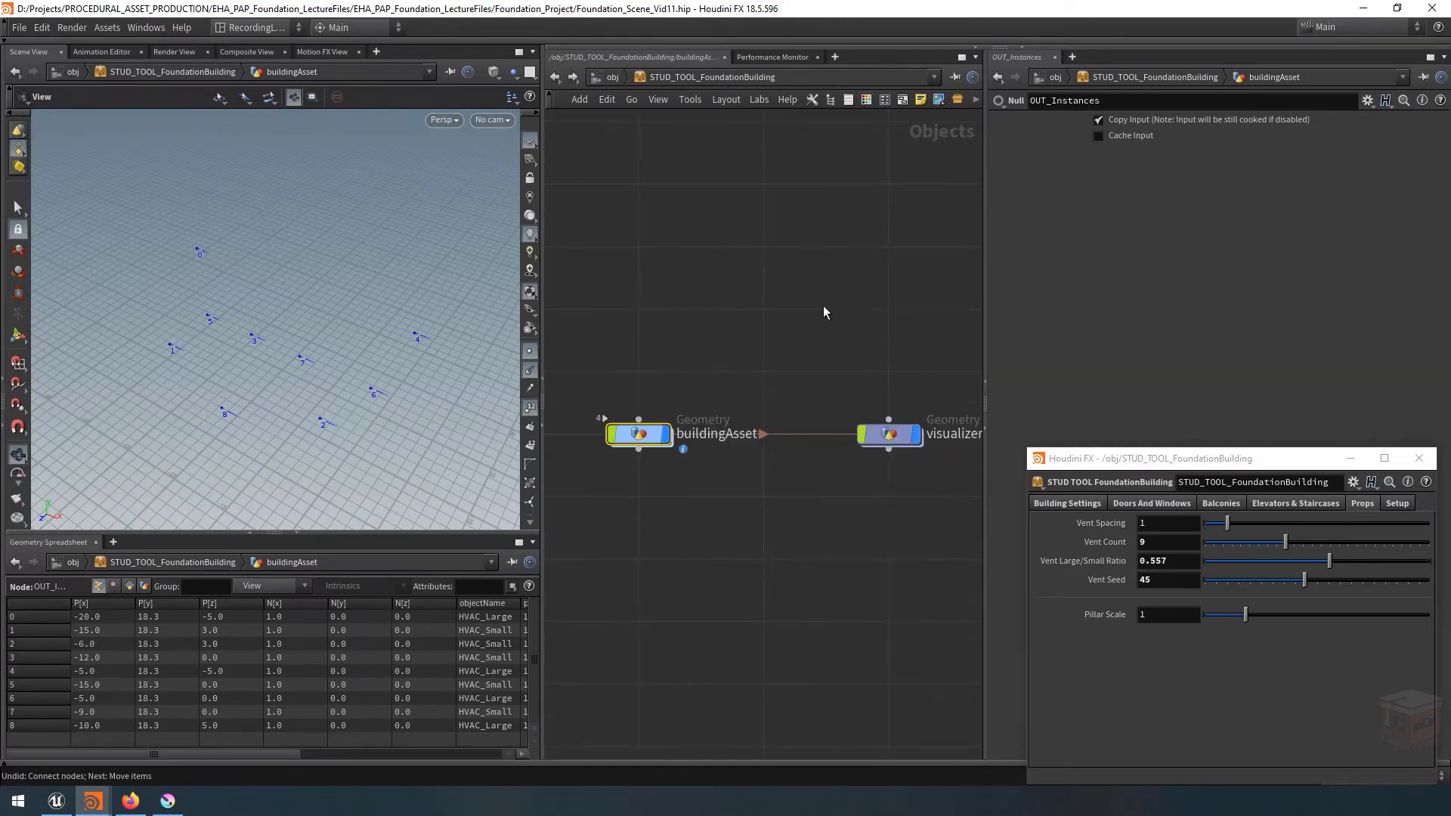
pyautogui.scroll(-3, 857, 340)
pyautogui.moveTo(855, 347); pyautogui.dragTo(765, 347, button='middle')
pyautogui.scroll(-2, 814, 387)
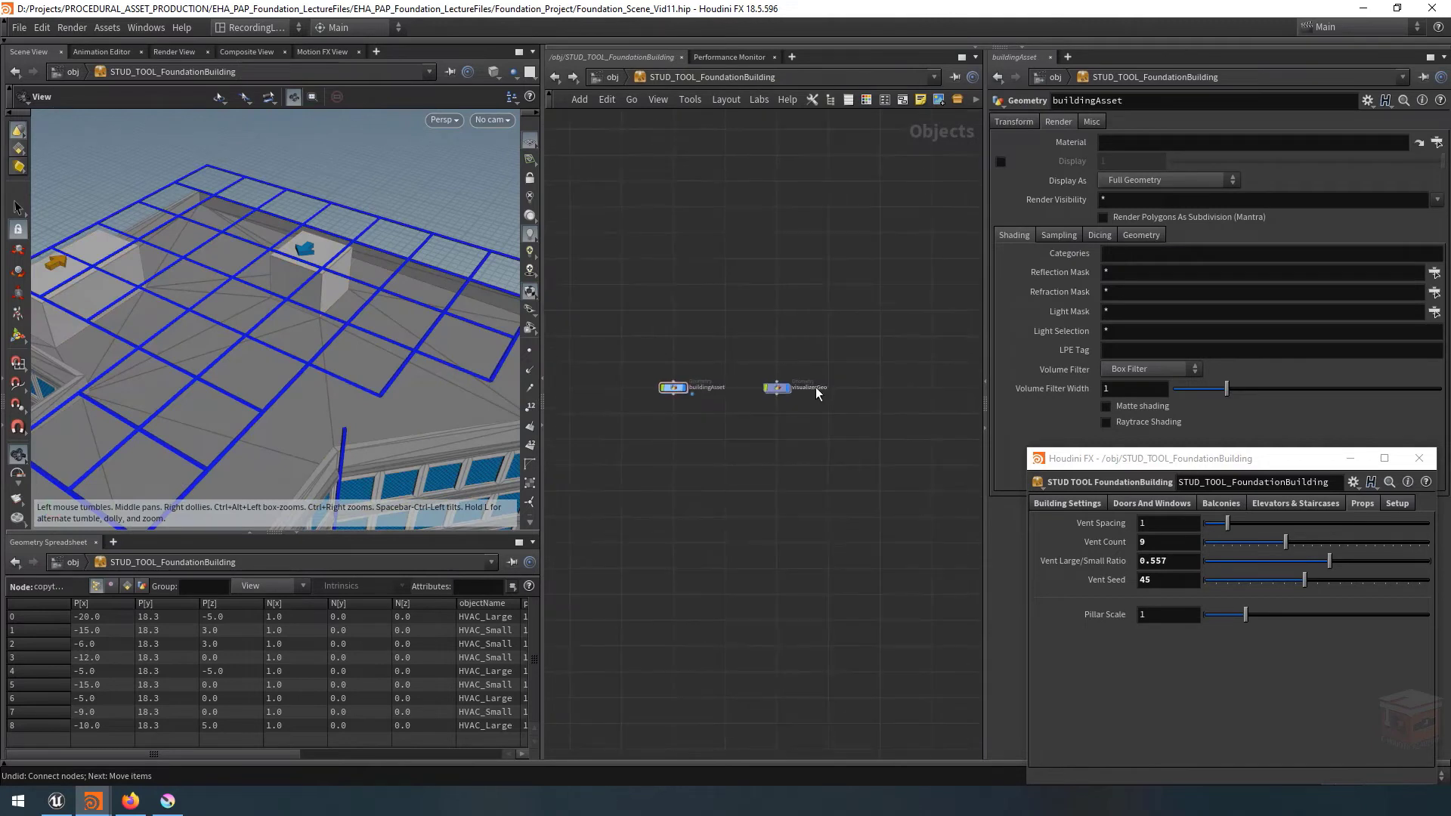
pyautogui.scroll(3, 814, 387)
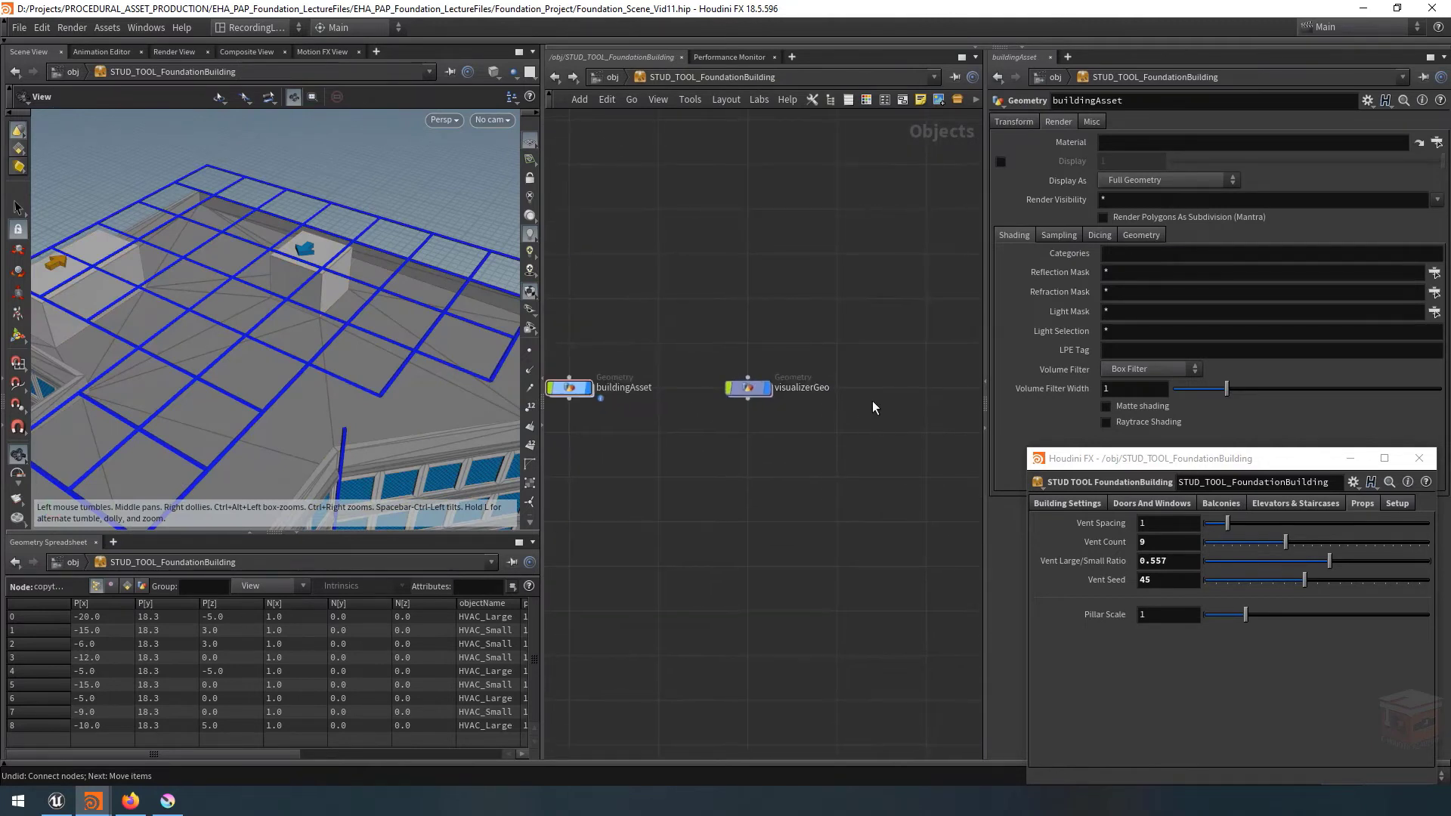
pyautogui.press('Tab')
pyautogui.write('geo')
pyautogui.press('Return')
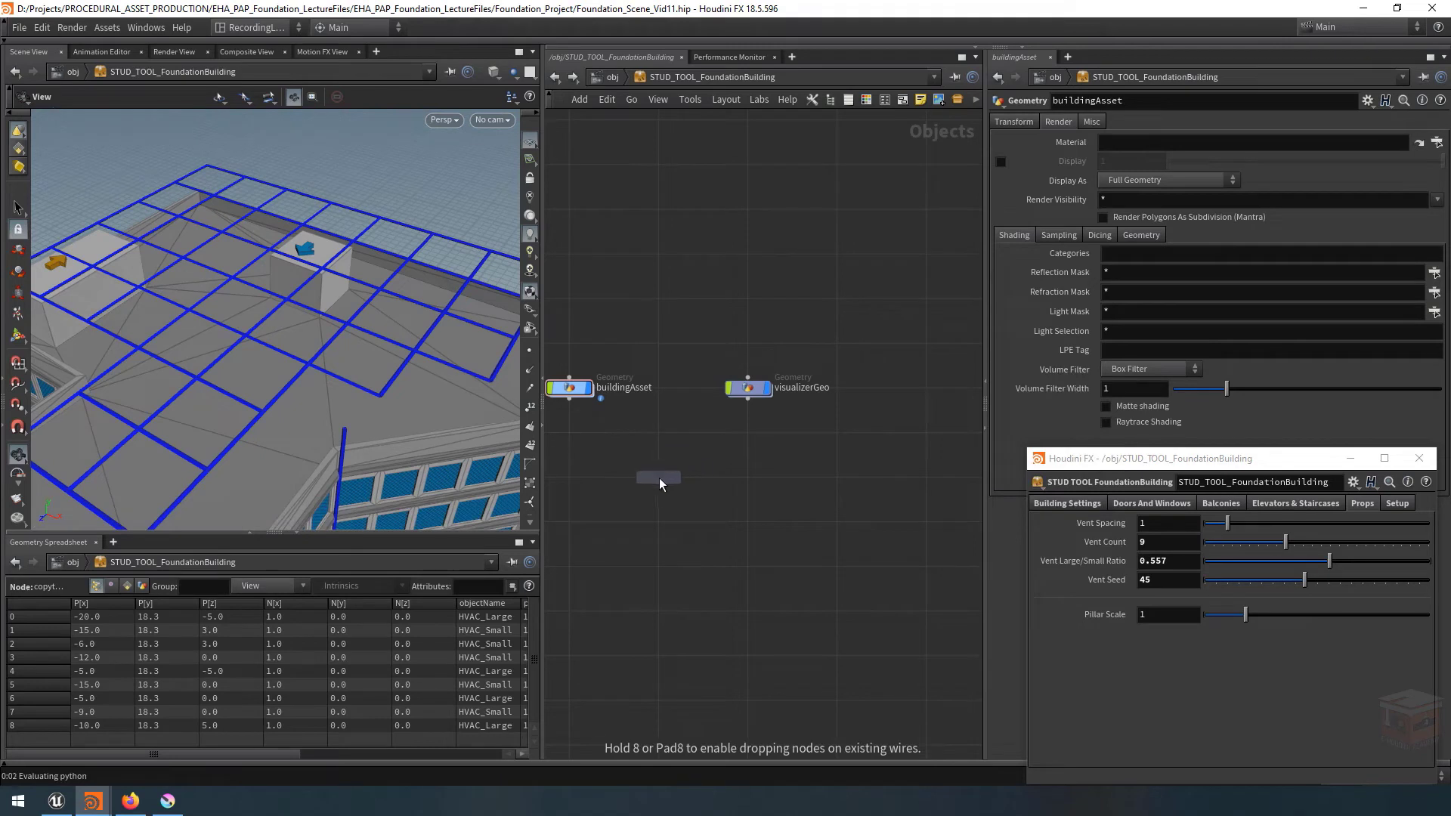
pyautogui.click(659, 478)
pyautogui.moveTo(834, 516); pyautogui.dragTo(797, 510, button='middle')
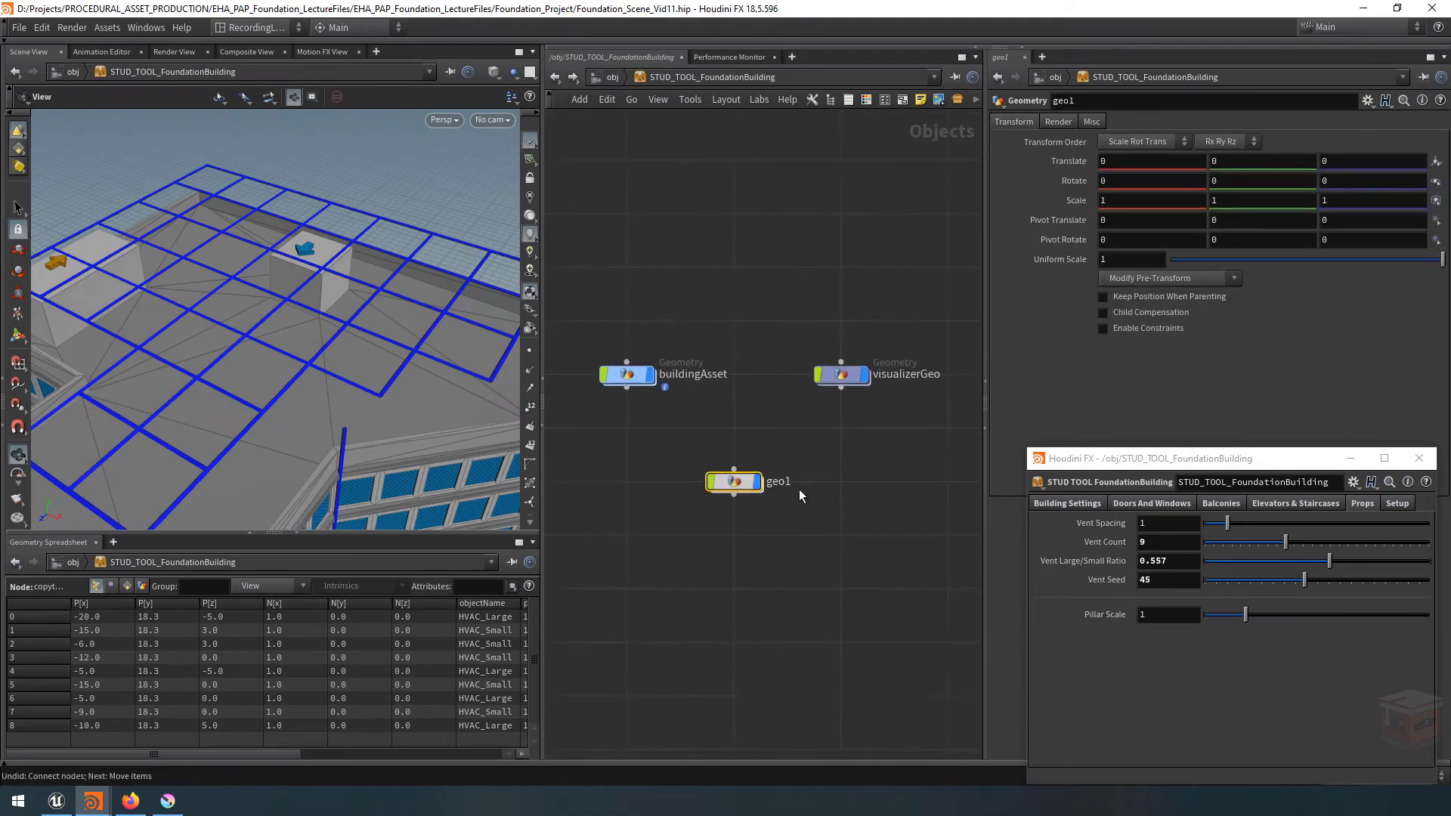
# Rename the new geometry object instances.
pyautogui.doubleClick(780, 482)
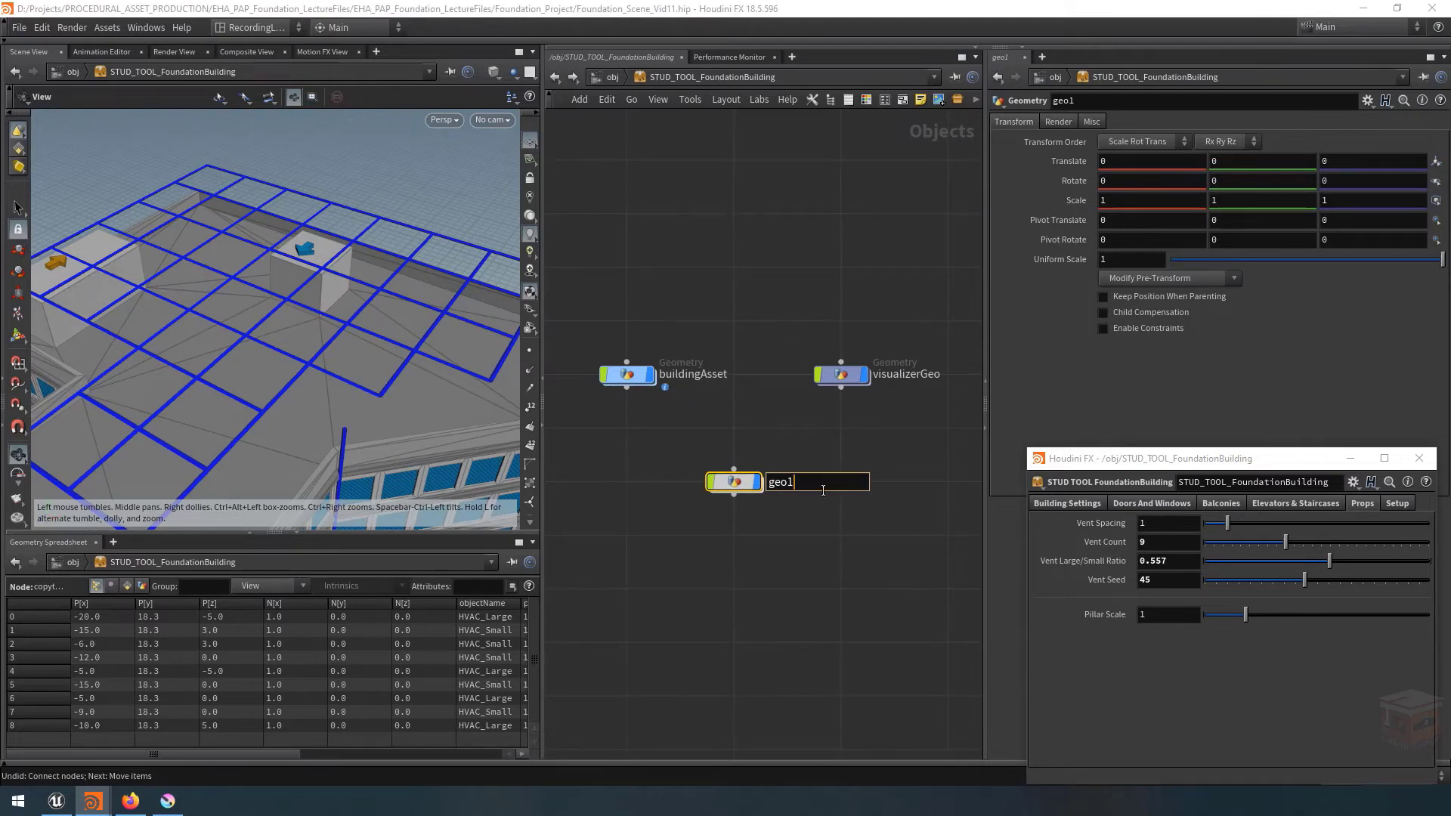
pyautogui.moveTo(823, 490); pyautogui.dragTo(679, 490)
pyautogui.write('instanc')
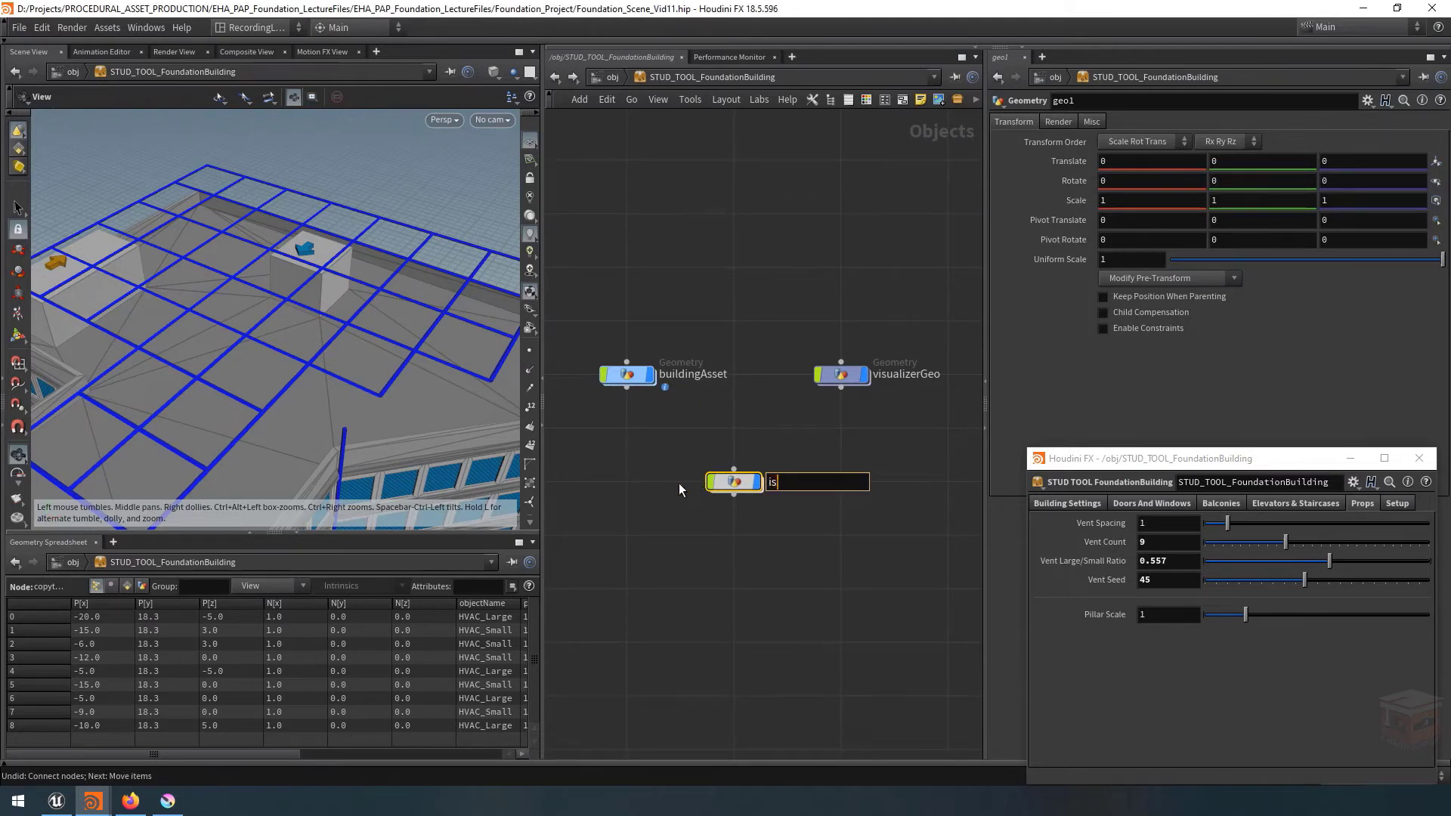
pyautogui.write('es')
pyautogui.press('Return')
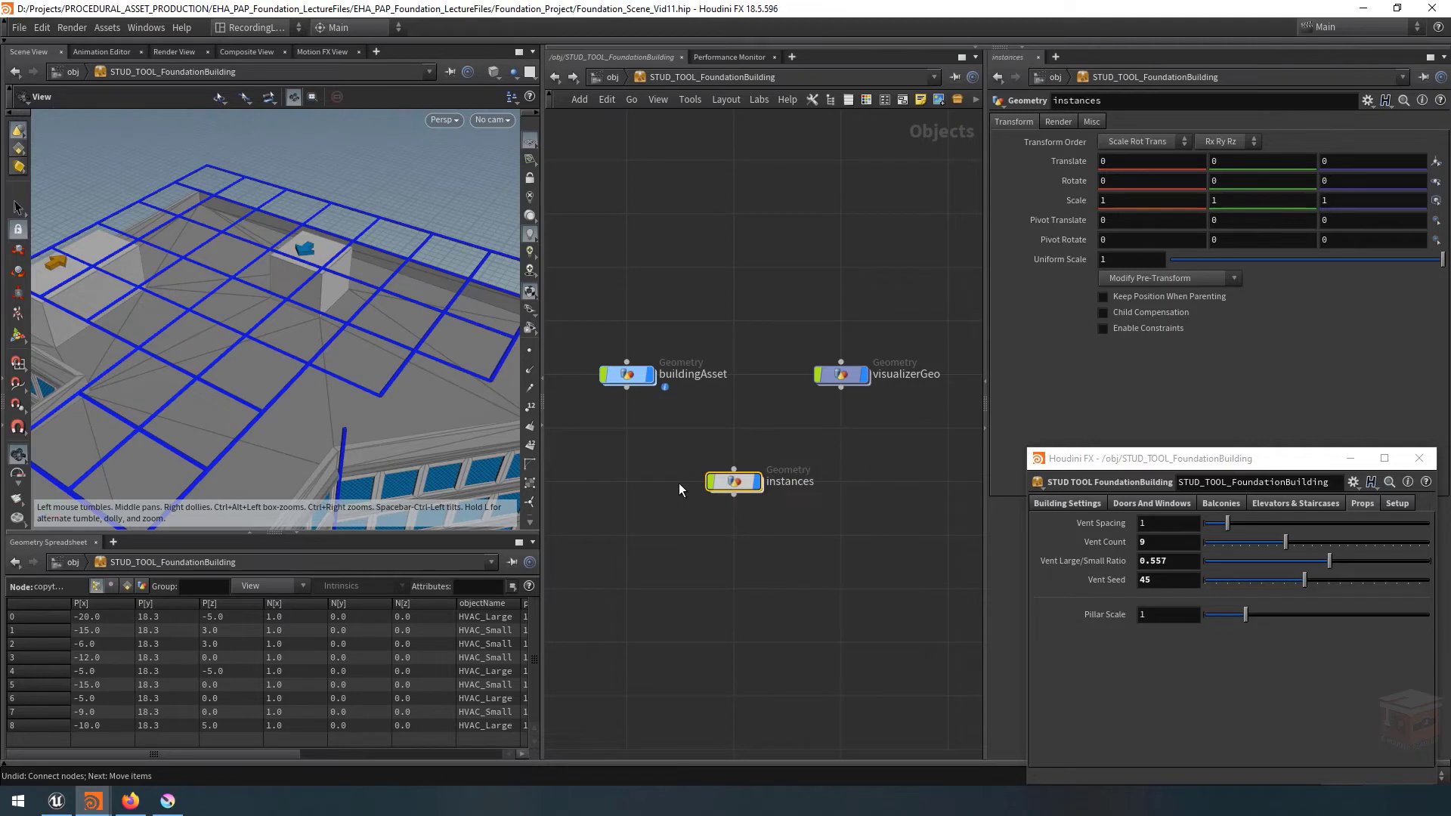
# Enter the instances object and add an Object Merge node to its empty network.
pyautogui.doubleClick(735, 482)
pyautogui.press('Tab')
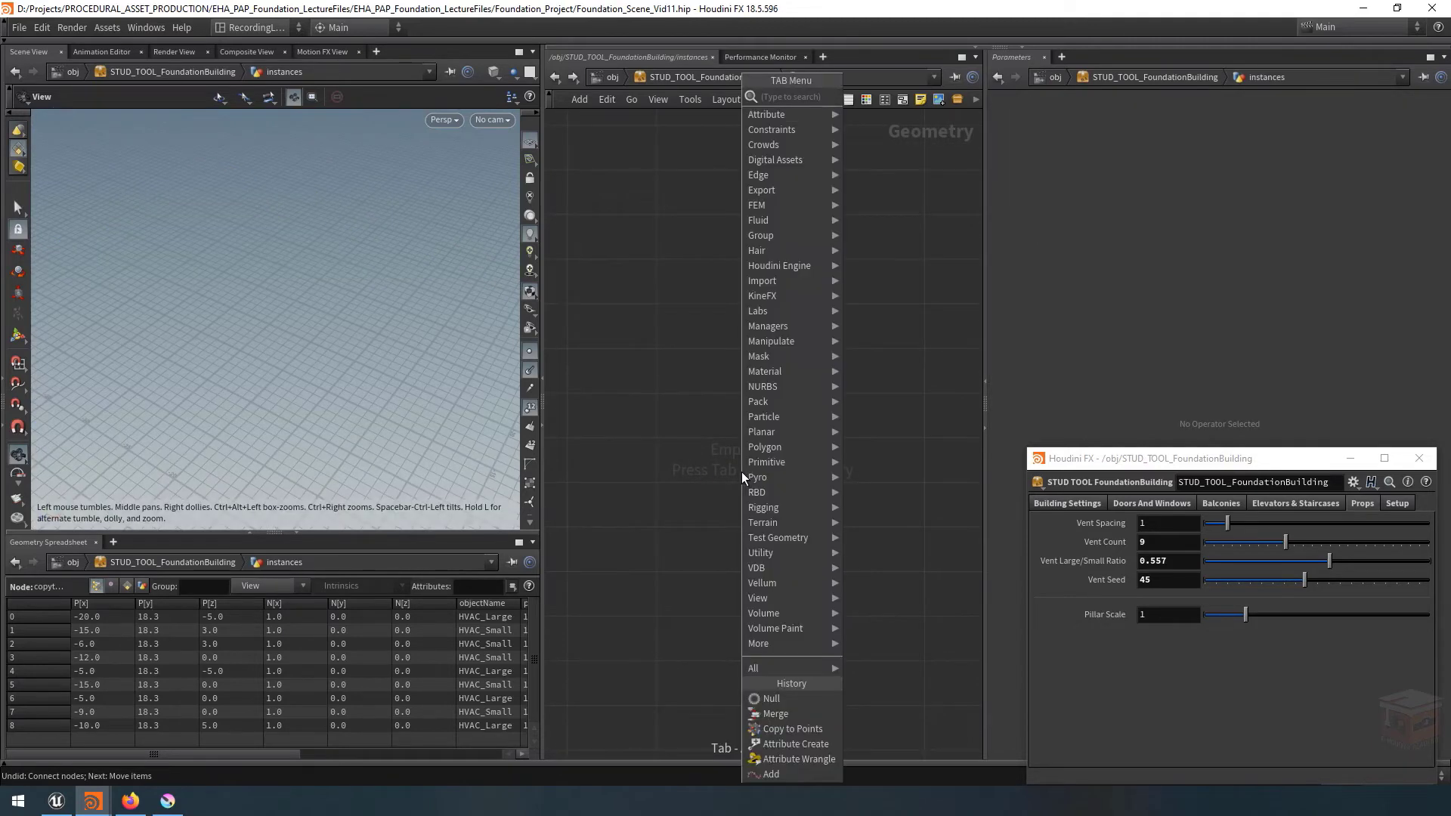
pyautogui.press('Return')
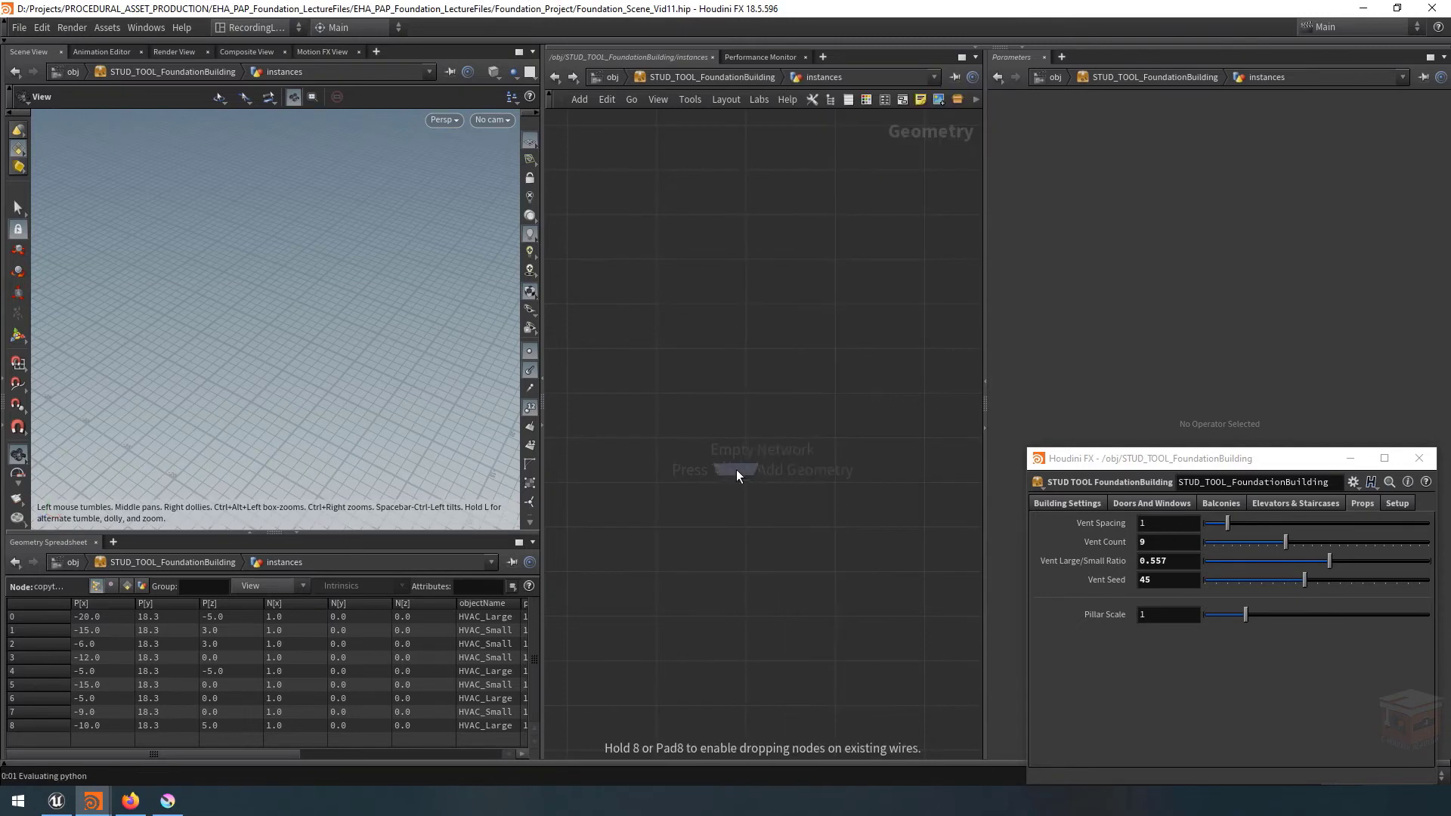
pyautogui.click(749, 419)
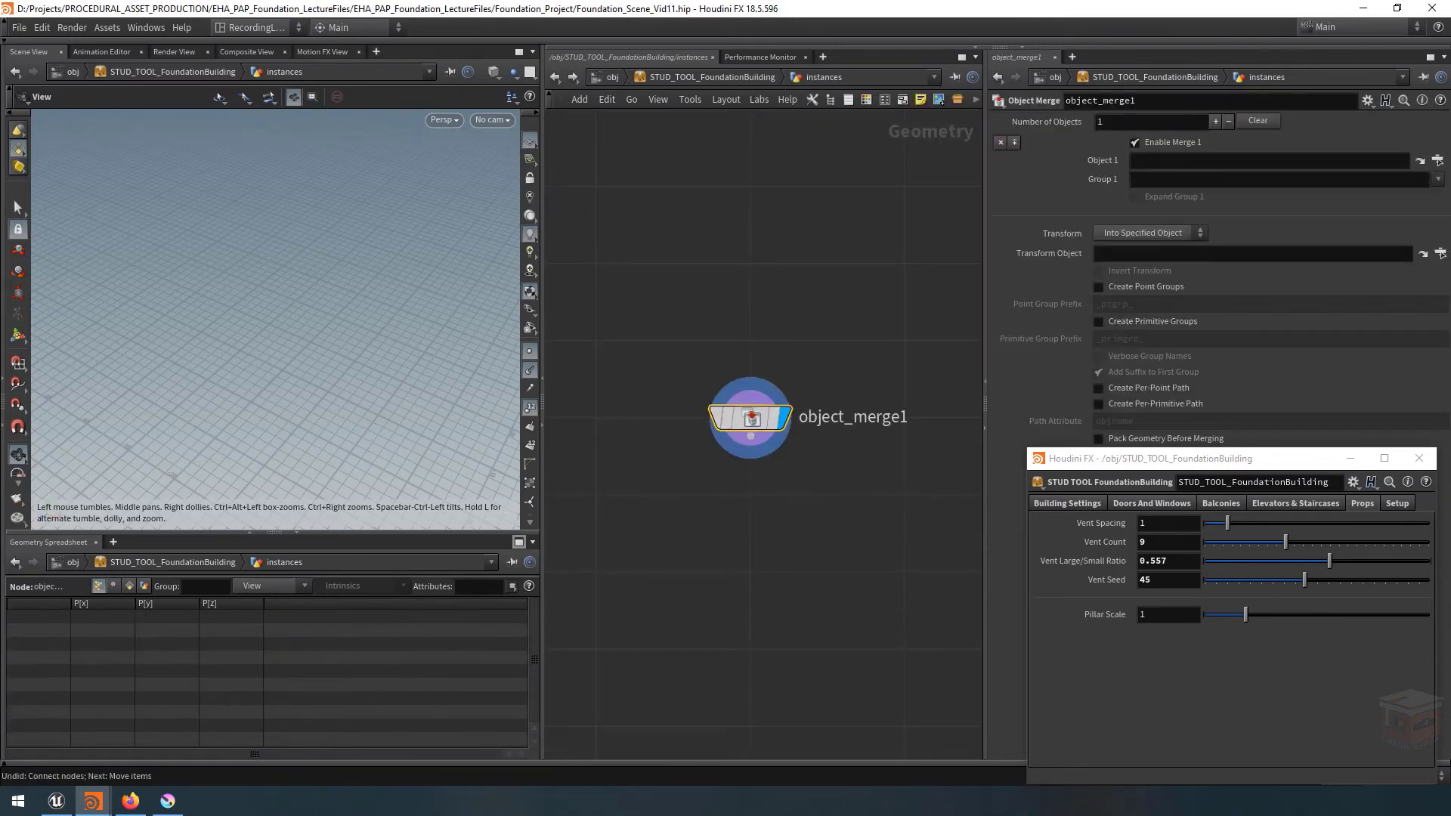
pyautogui.moveTo(850, 270); pyautogui.dragTo(688, 477)
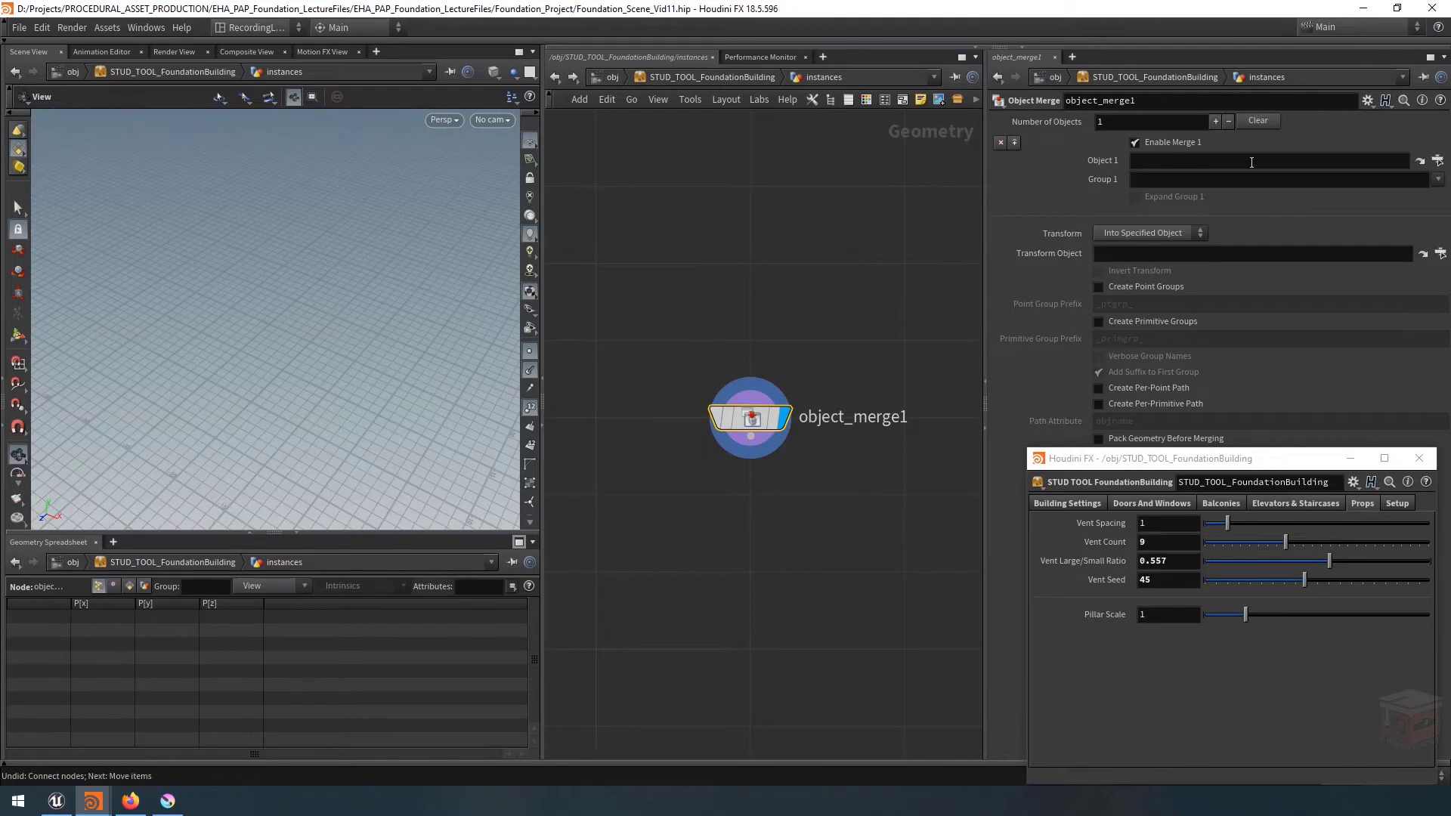
# Set Object 1 of the Object Merge to OUT_Instances inside buildingAsset, using the relative path ../../buildingAsset/OUT_Instances.
pyautogui.click(1420, 161)
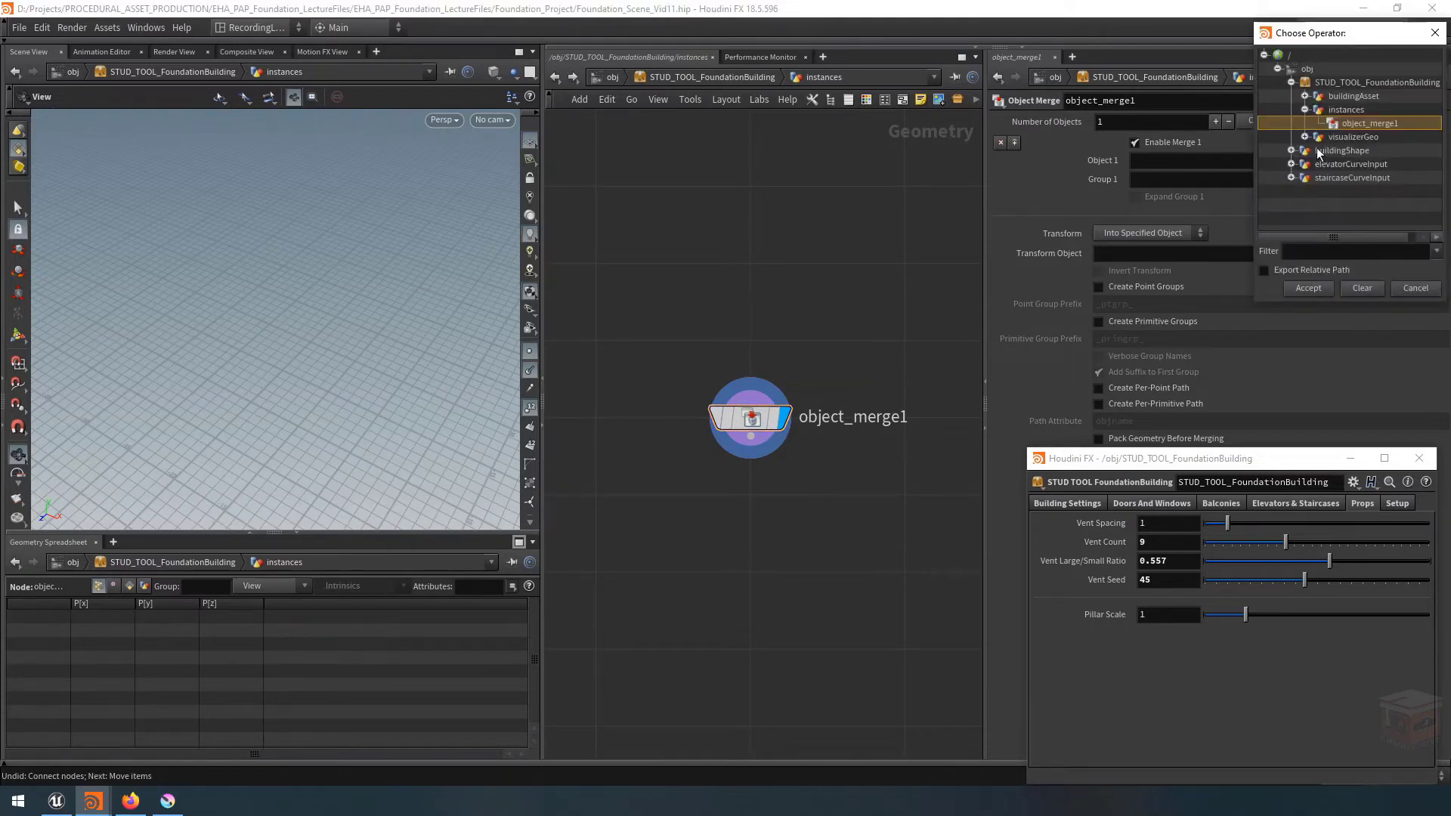
pyautogui.click(1304, 96)
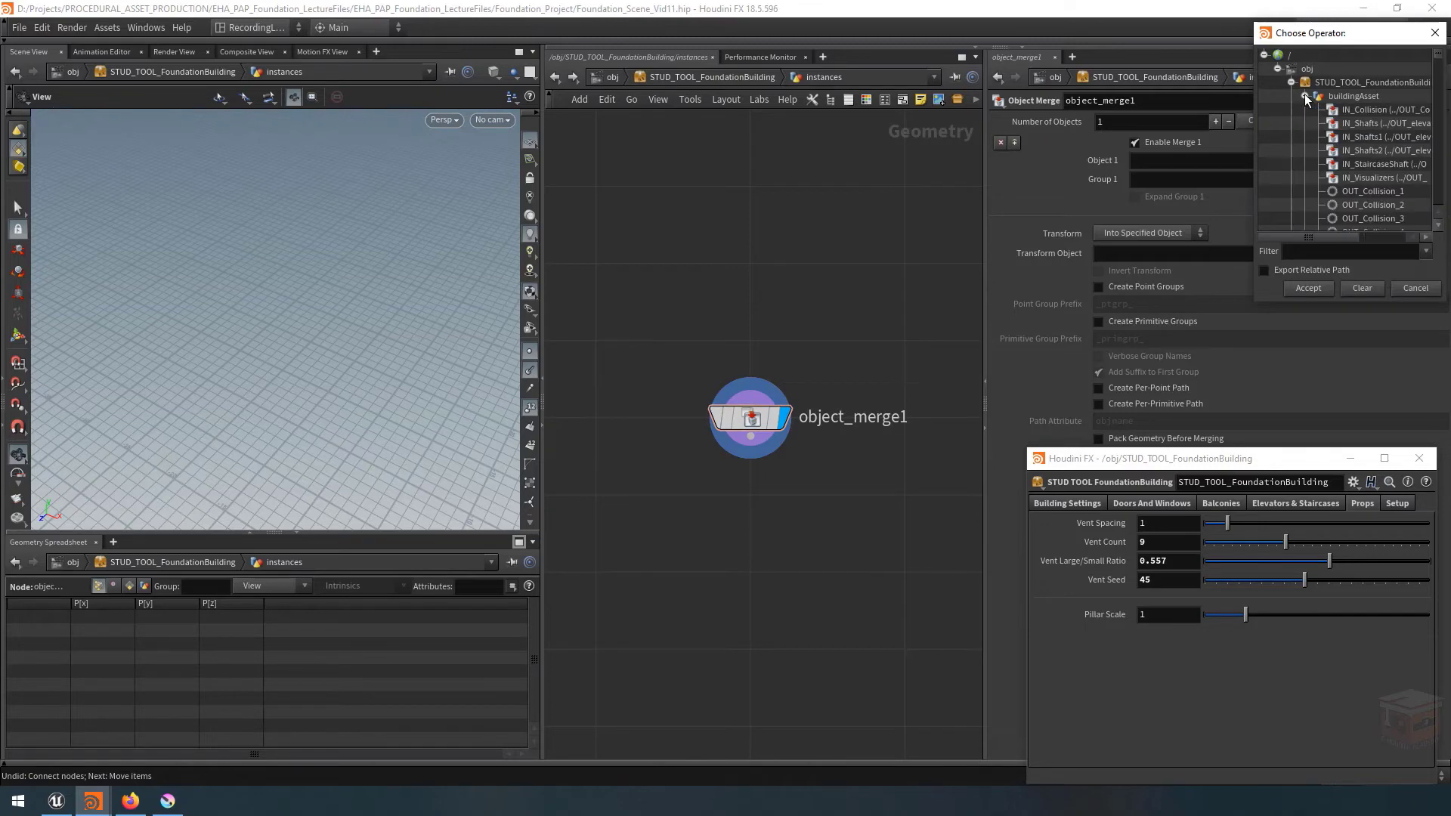
pyautogui.moveTo(1331, 40); pyautogui.dragTo(578, 72)
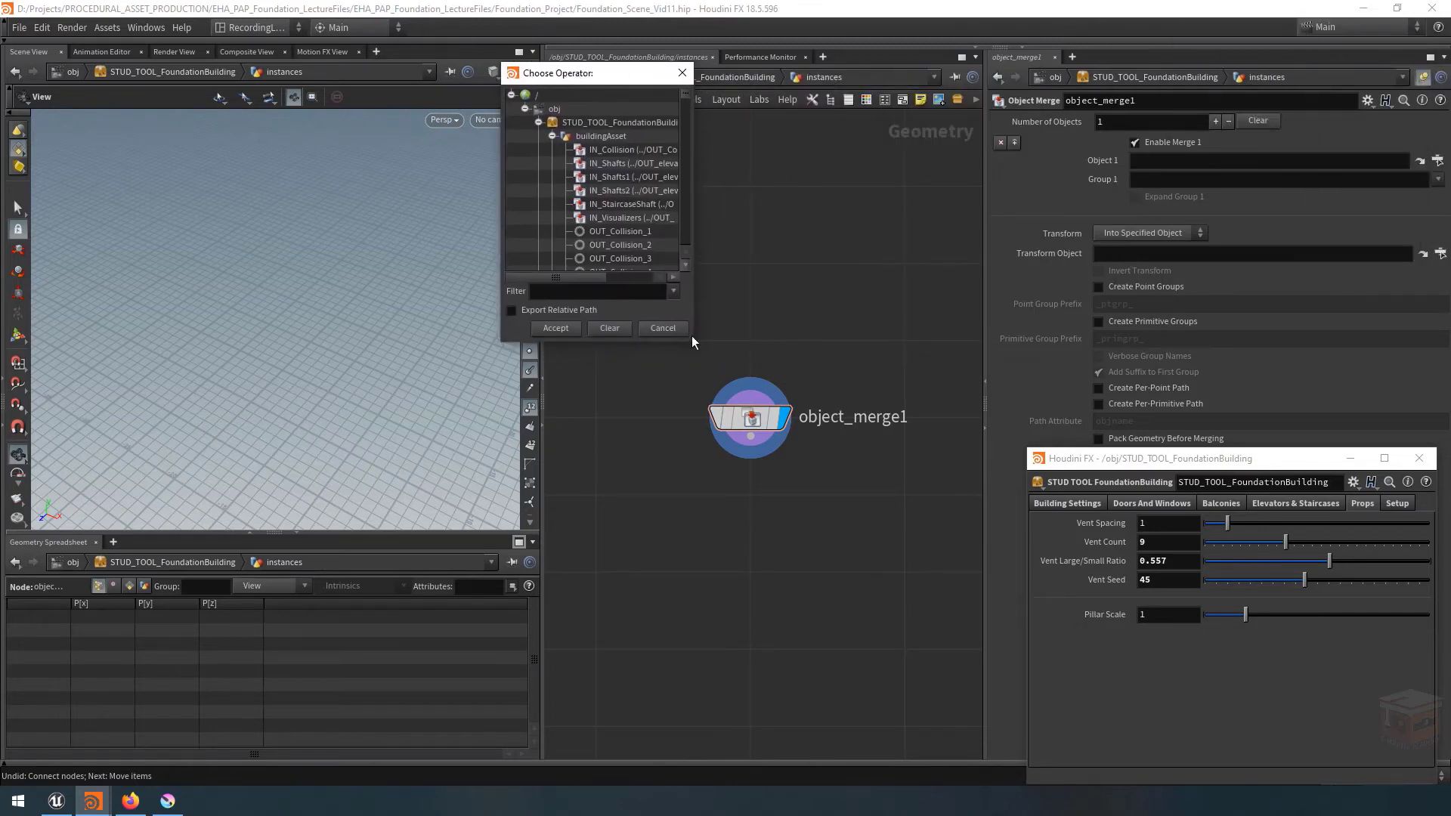
pyautogui.moveTo(690, 344); pyautogui.dragTo(976, 510)
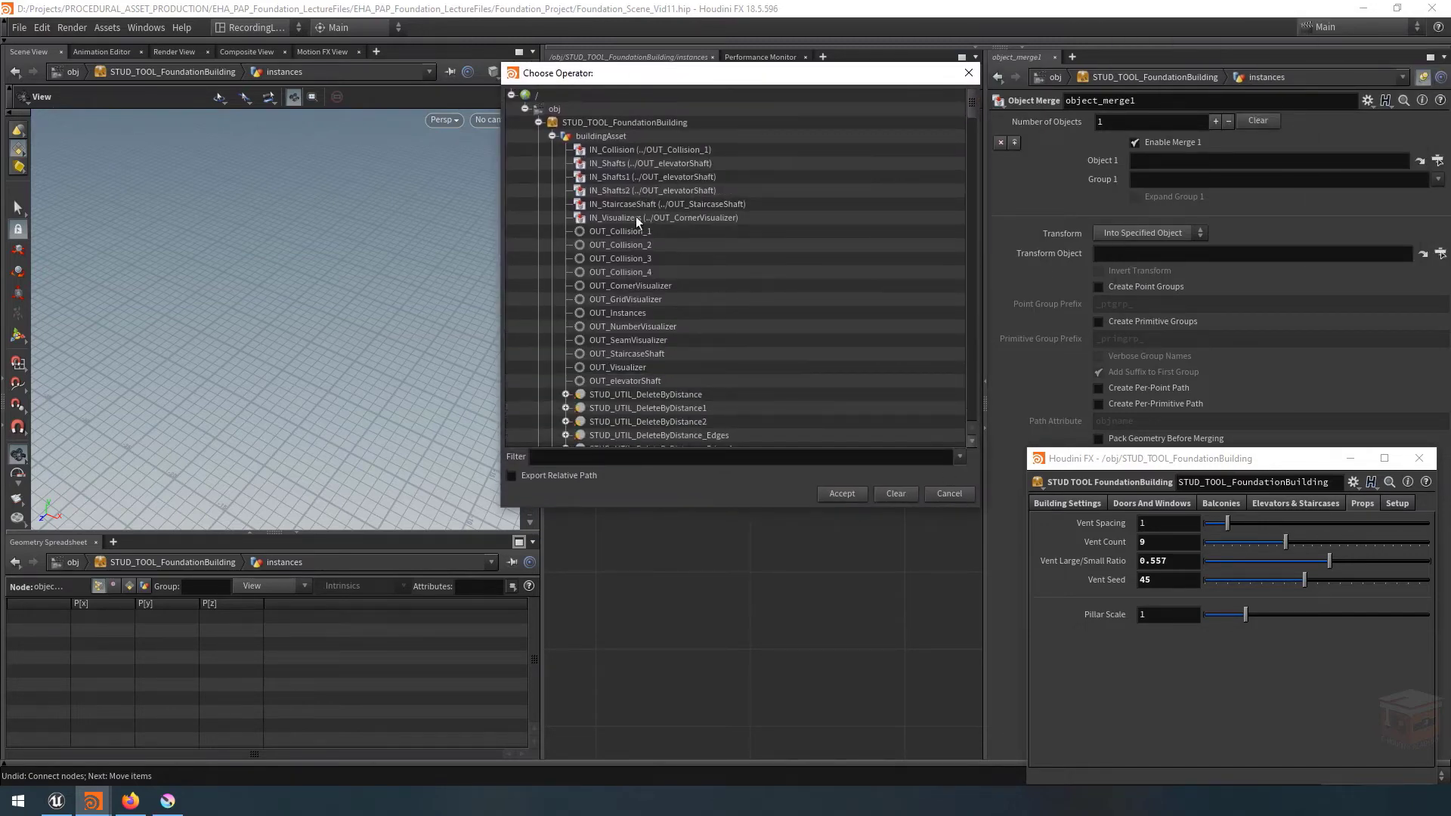
pyautogui.click(622, 316)
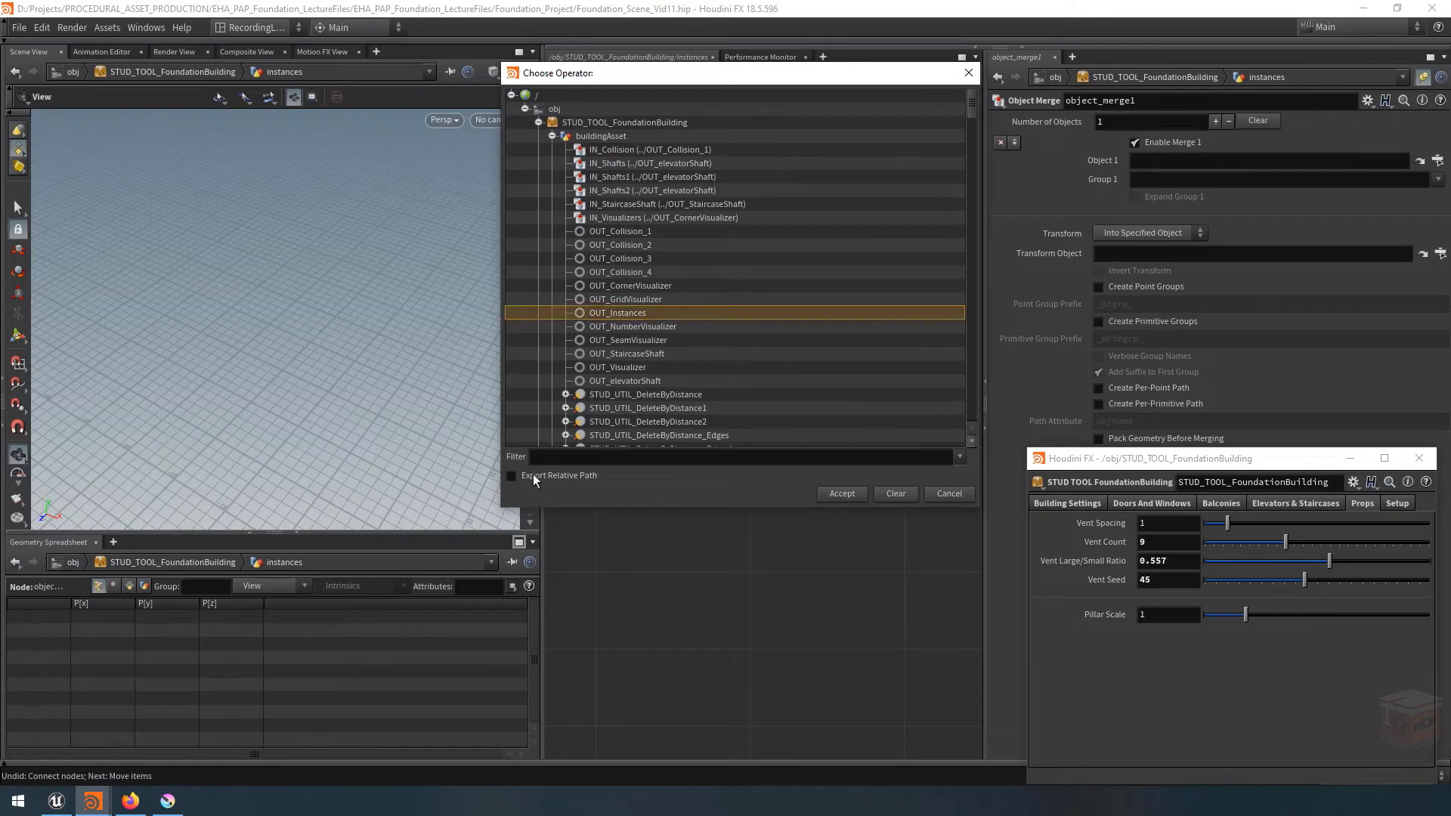
pyautogui.click(842, 493)
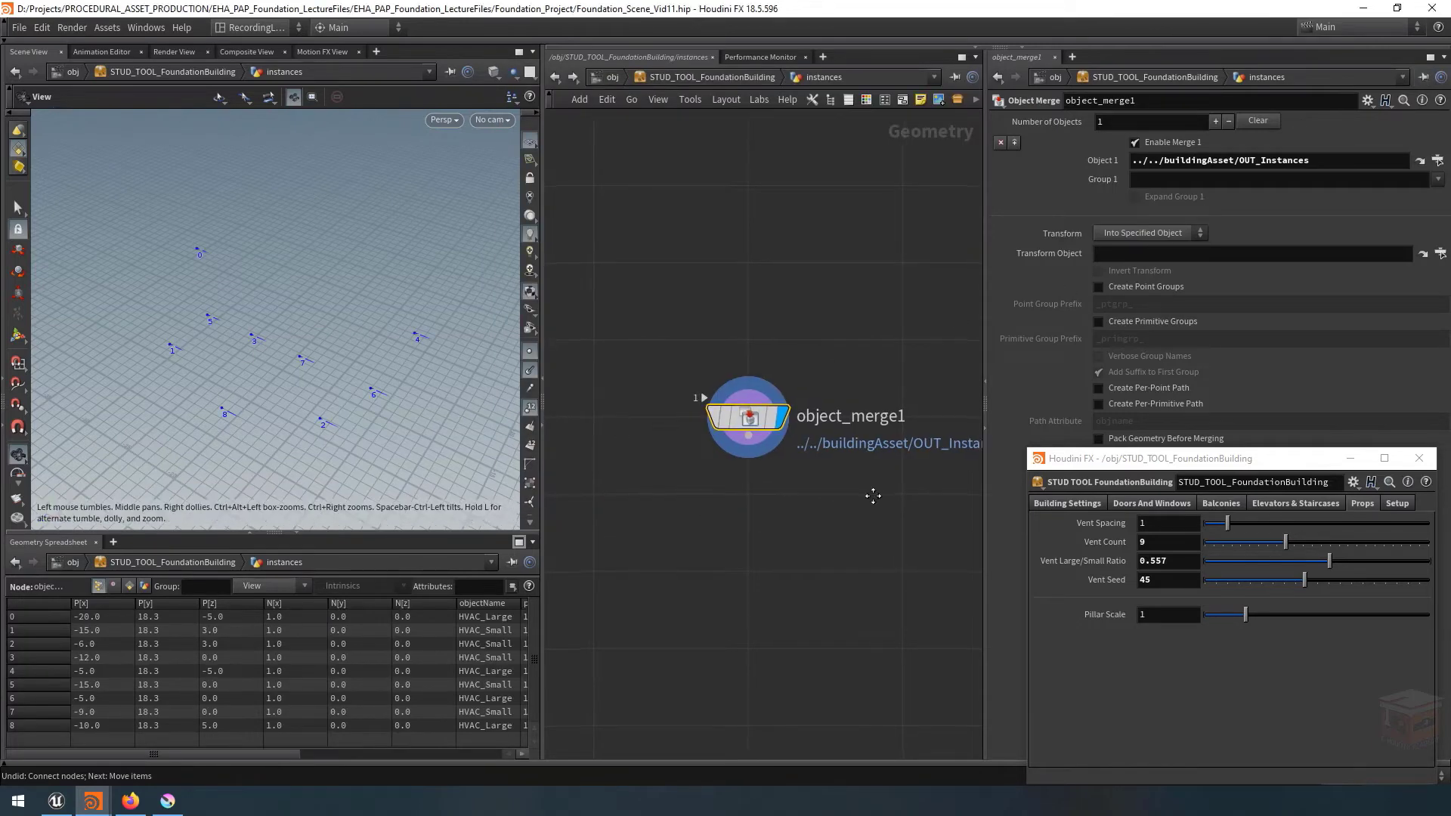
# Rename the Object Merge node IN_Instances.
pyautogui.doubleClick(921, 414)
pyautogui.hotkey('ctrl', 'a')
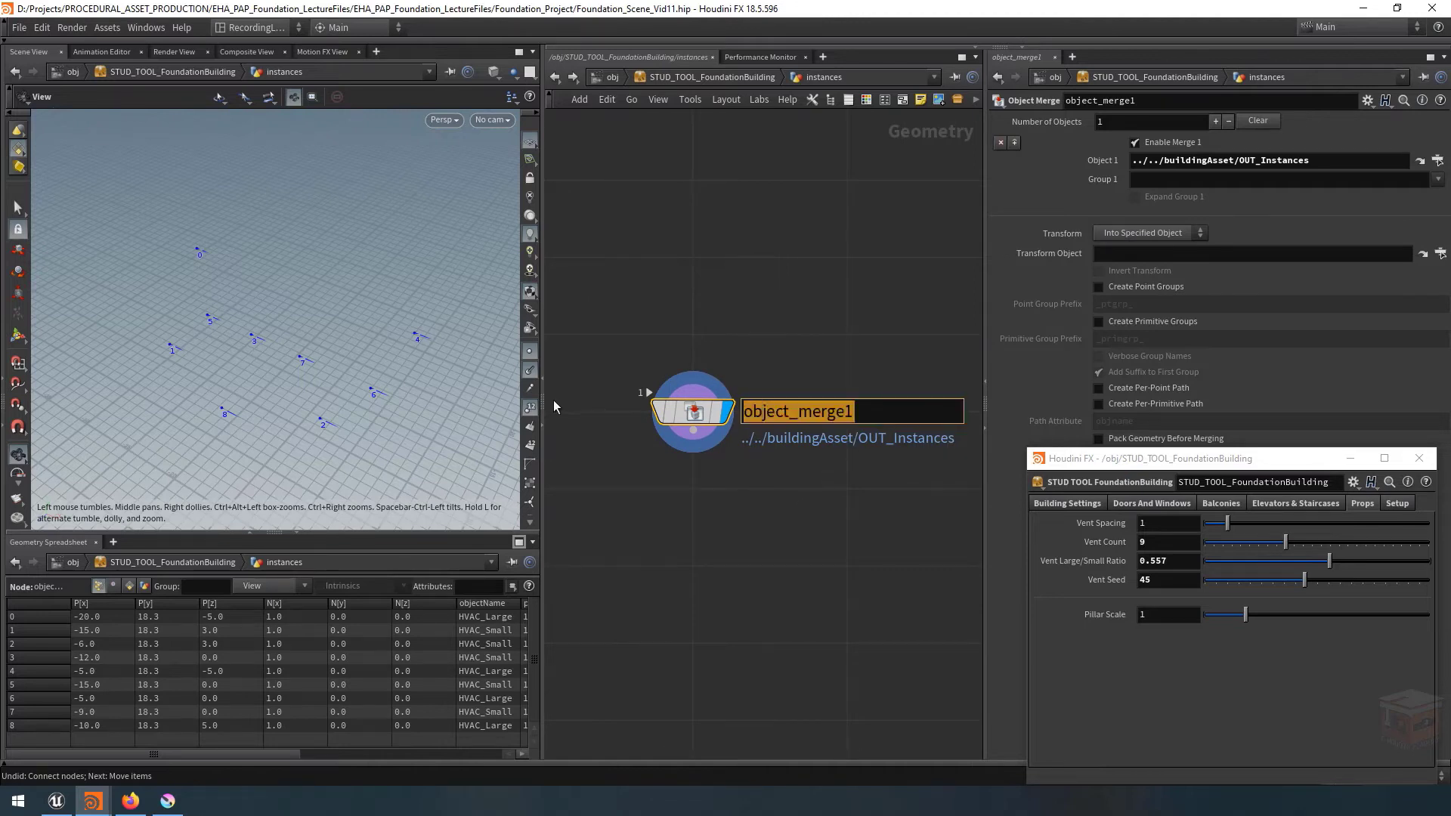
pyautogui.press('BackSpace')
pyautogui.write('IN_')
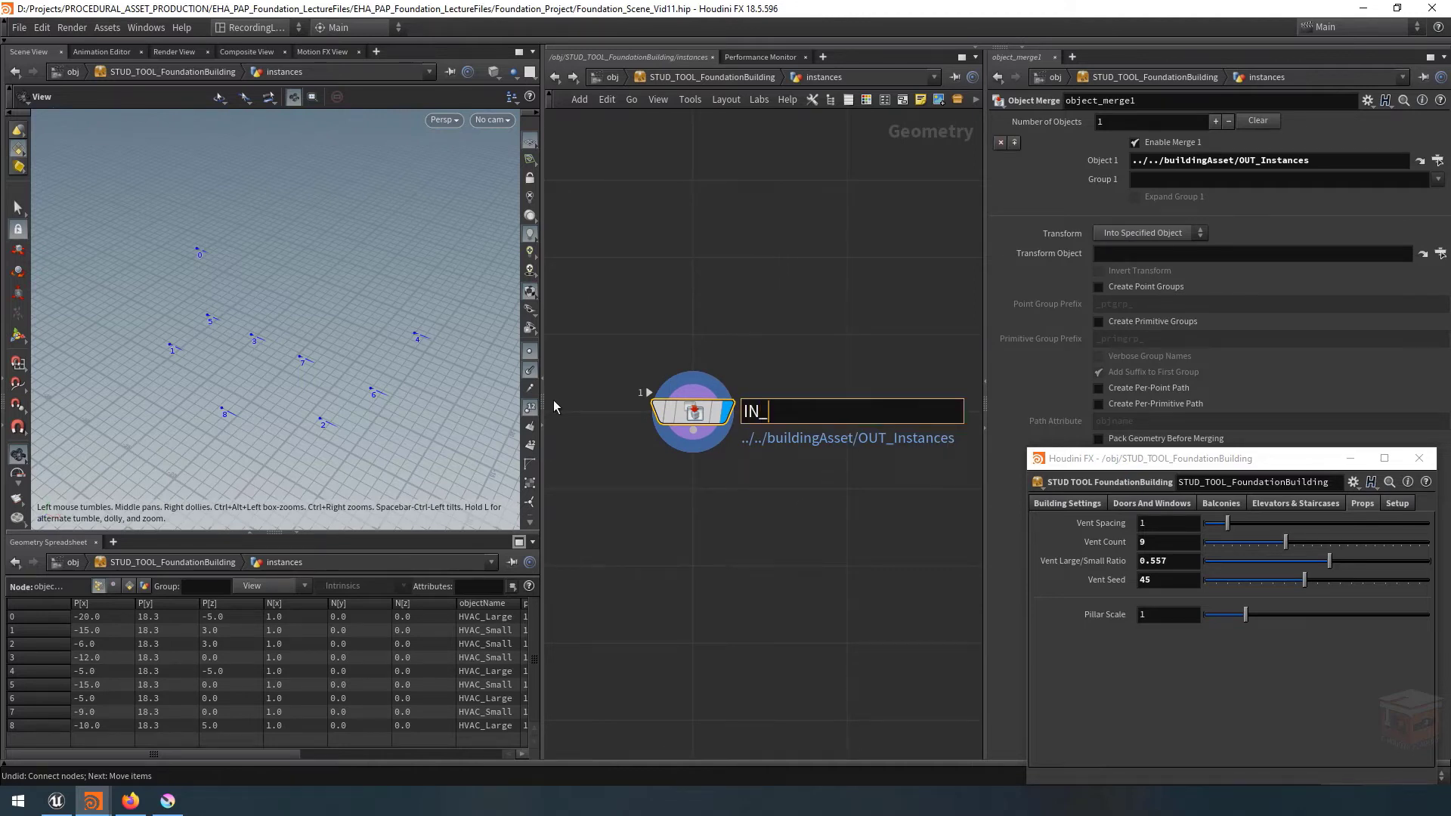
pyautogui.write('Instances')
pyautogui.press('Return')
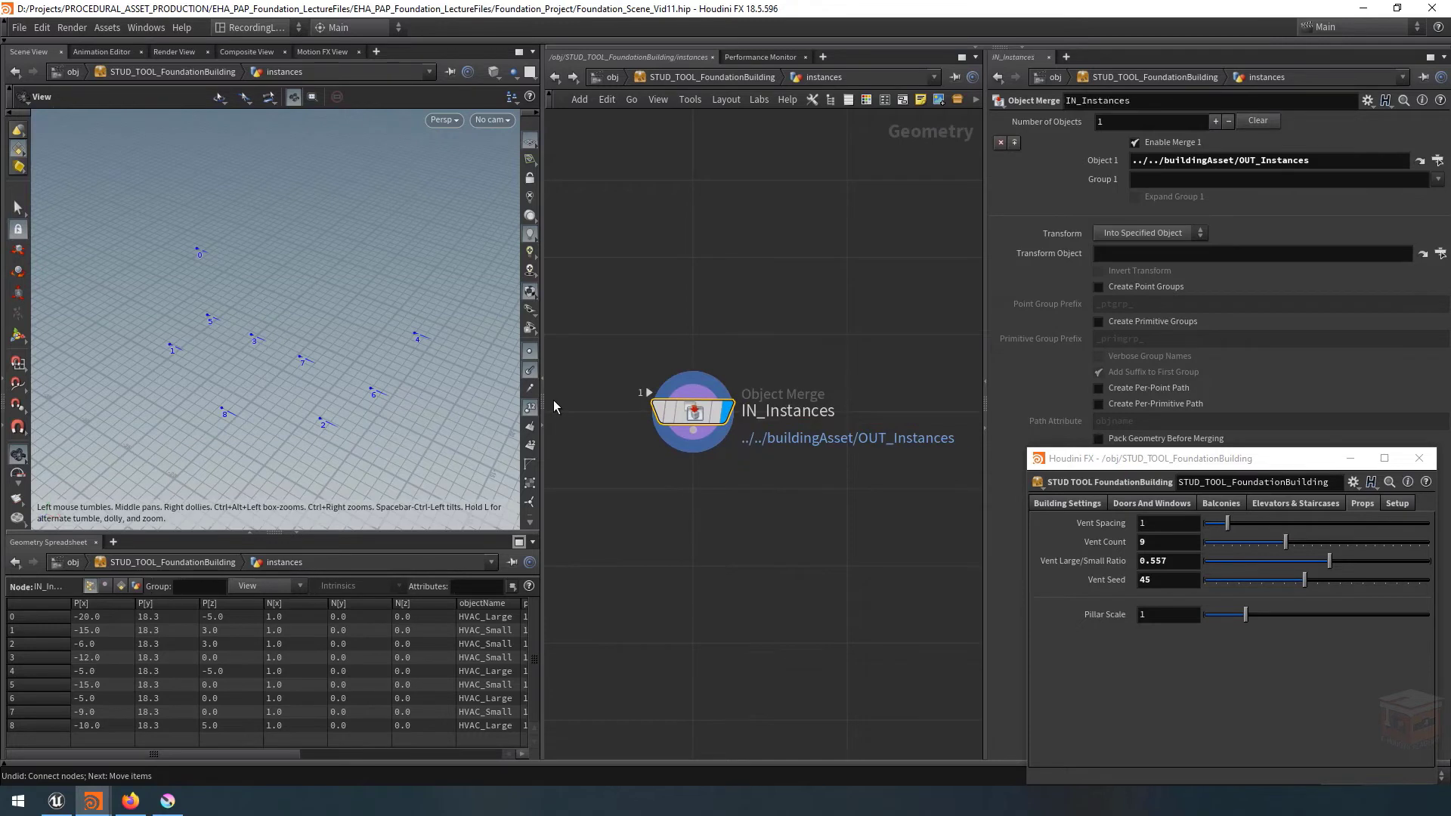
# Colour the IN_Instances node dark grey.
pyautogui.click(868, 102)
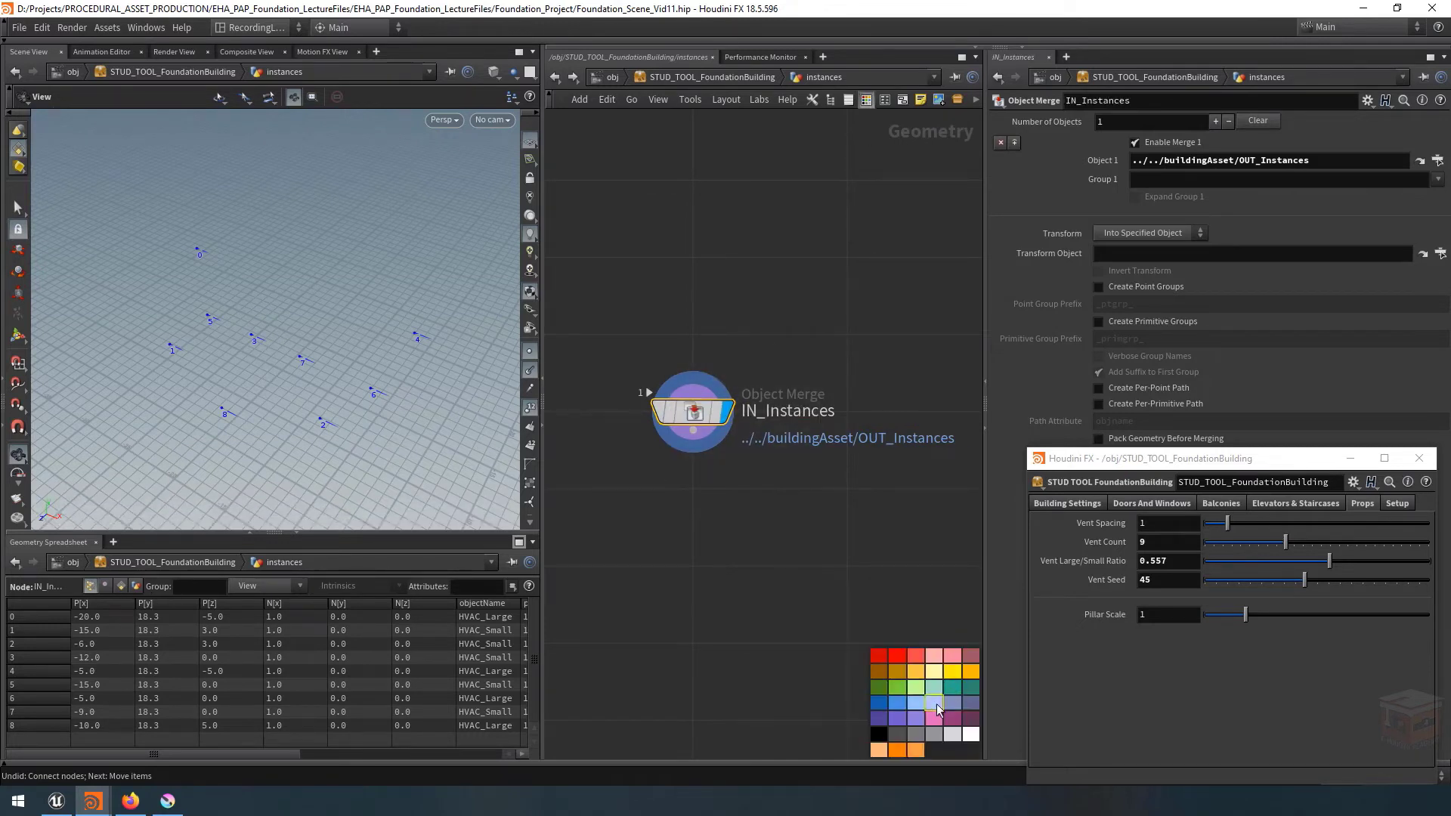
pyautogui.click(899, 734)
pyautogui.click(866, 101)
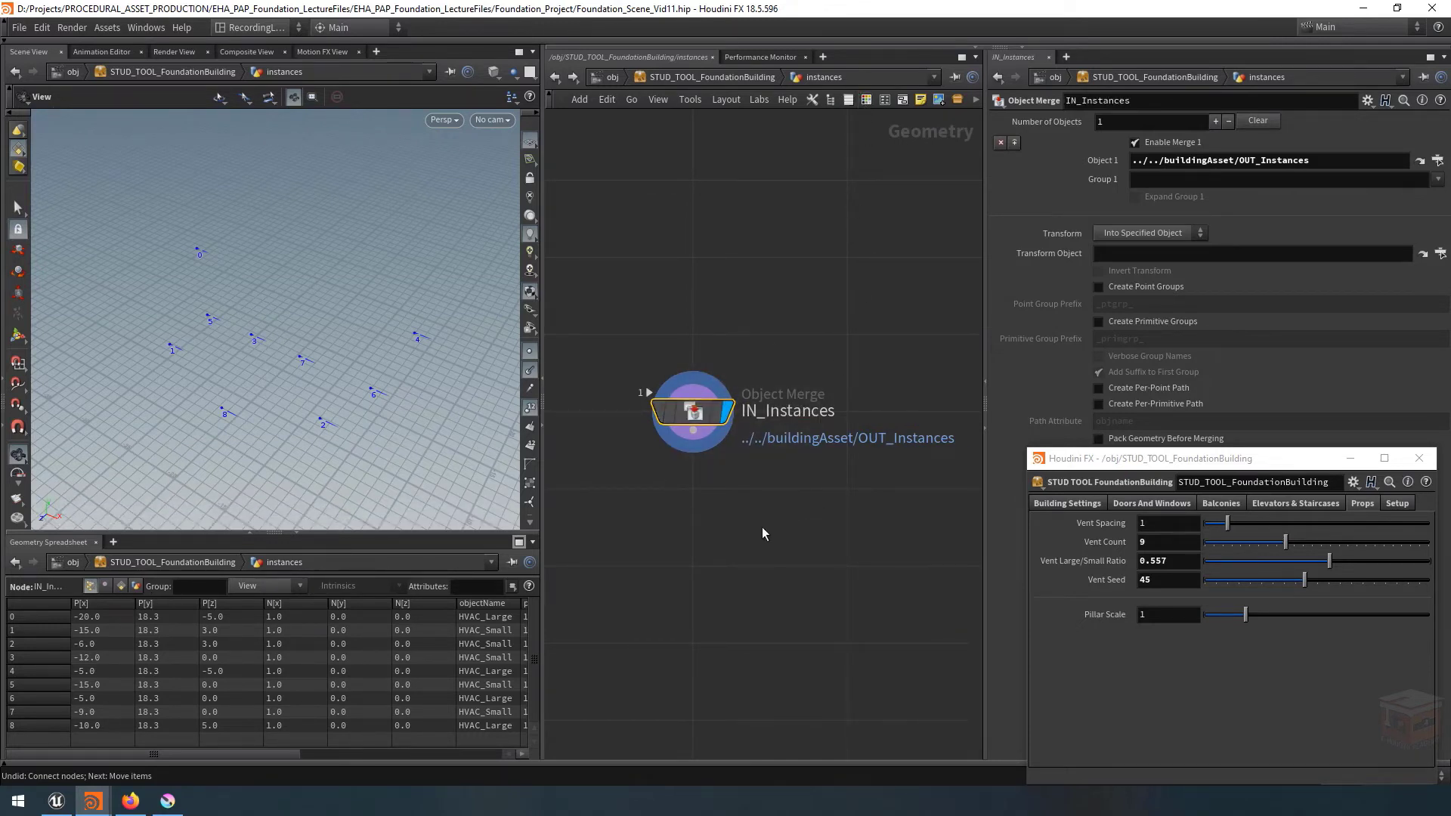
# Add an Output node below IN_Instances and connect the IN_Instances output to it.
pyautogui.press('Tab')
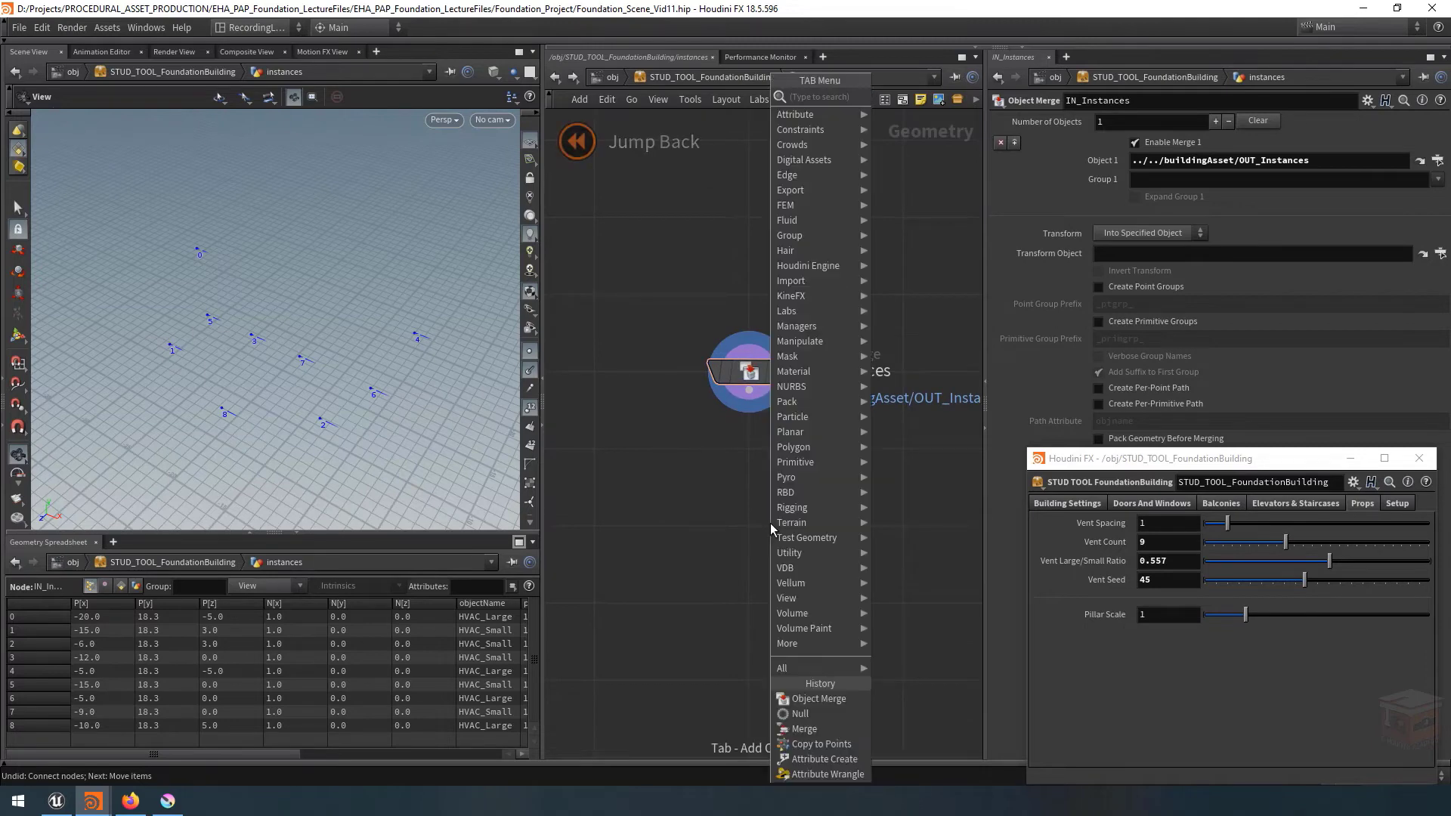
pyautogui.press('Escape')
pyautogui.press('Tab')
pyautogui.write('ou')
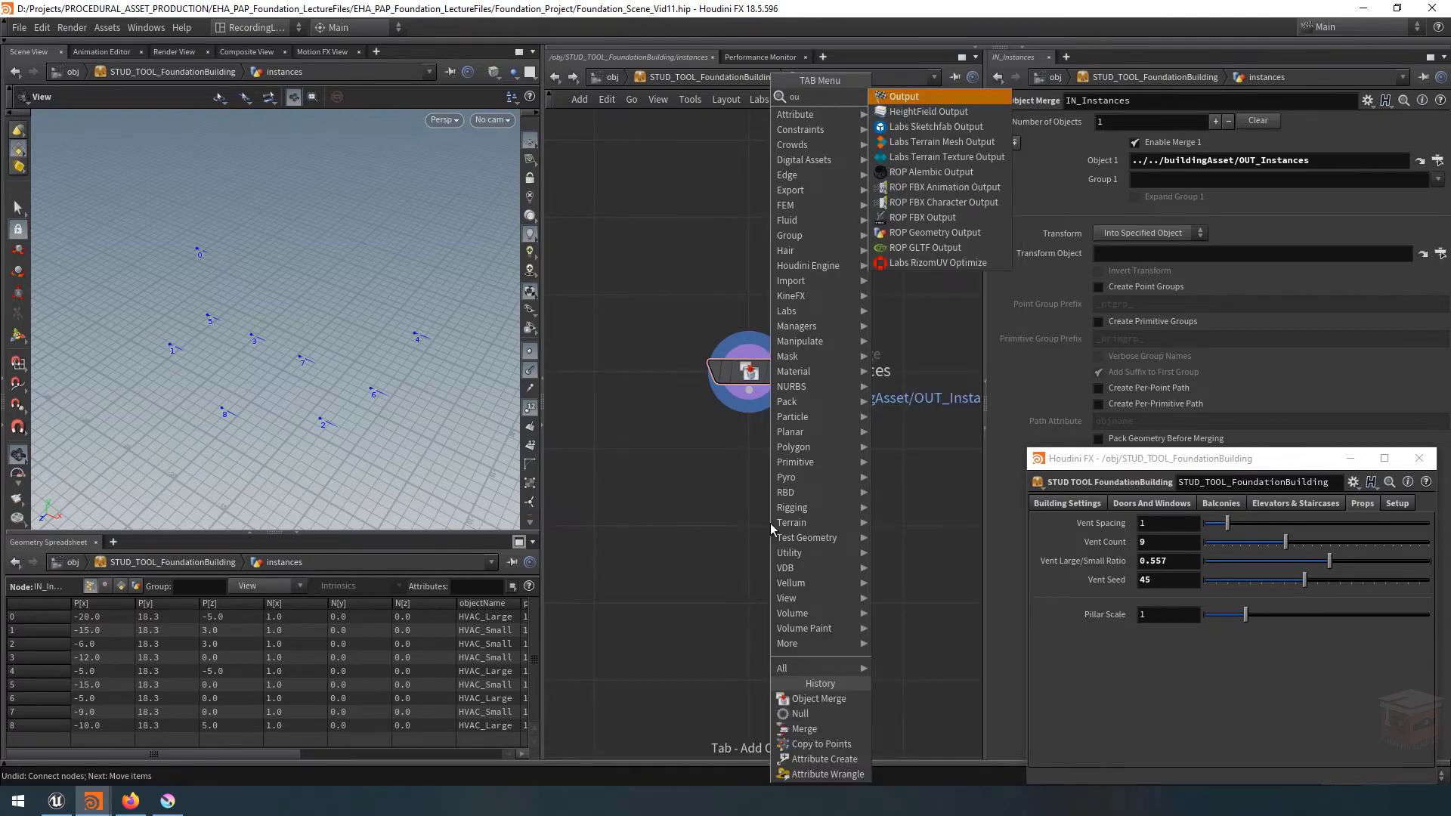
pyautogui.press('Return')
pyautogui.click(742, 528)
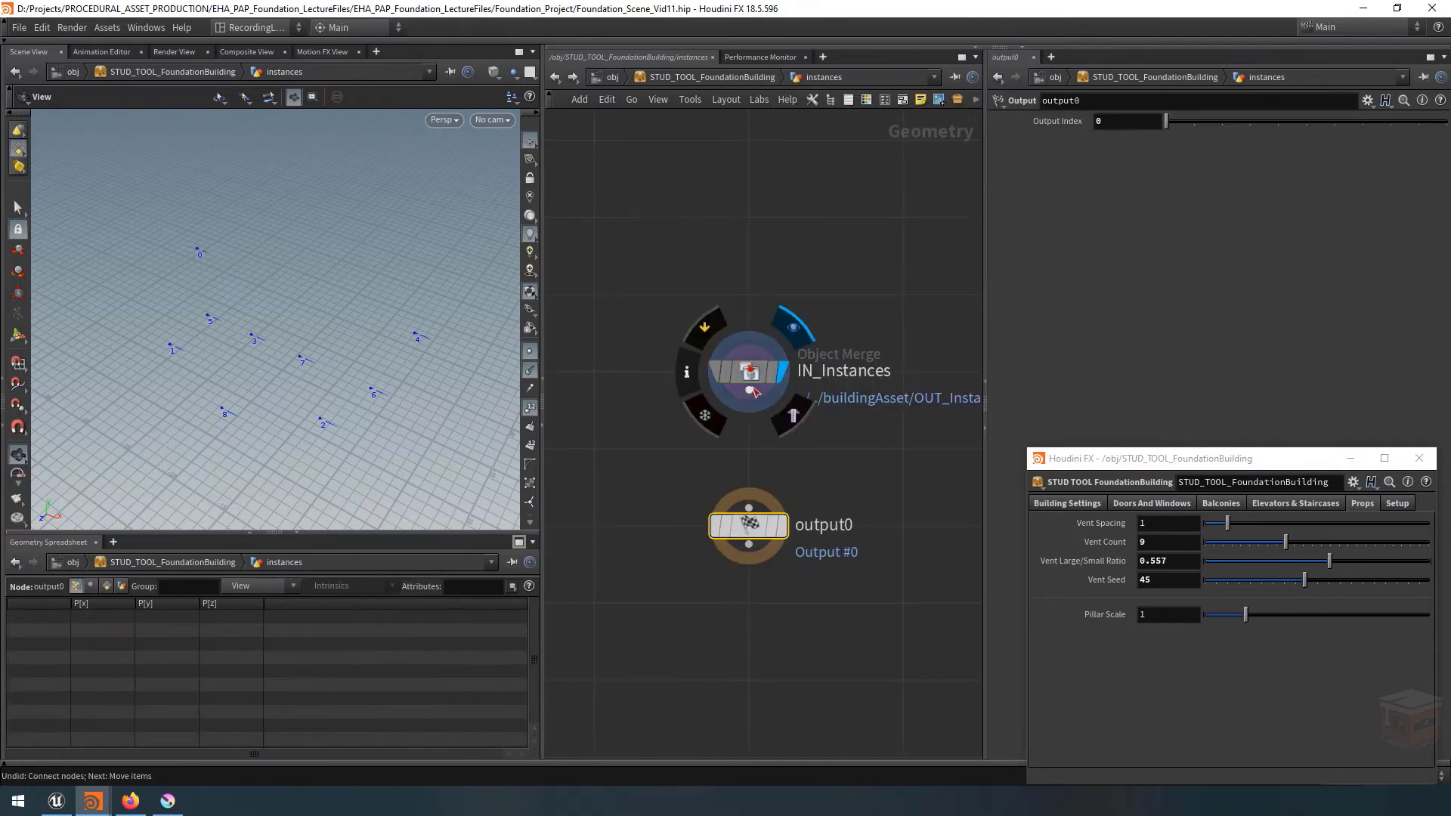
pyautogui.click(749, 390)
pyautogui.click(748, 507)
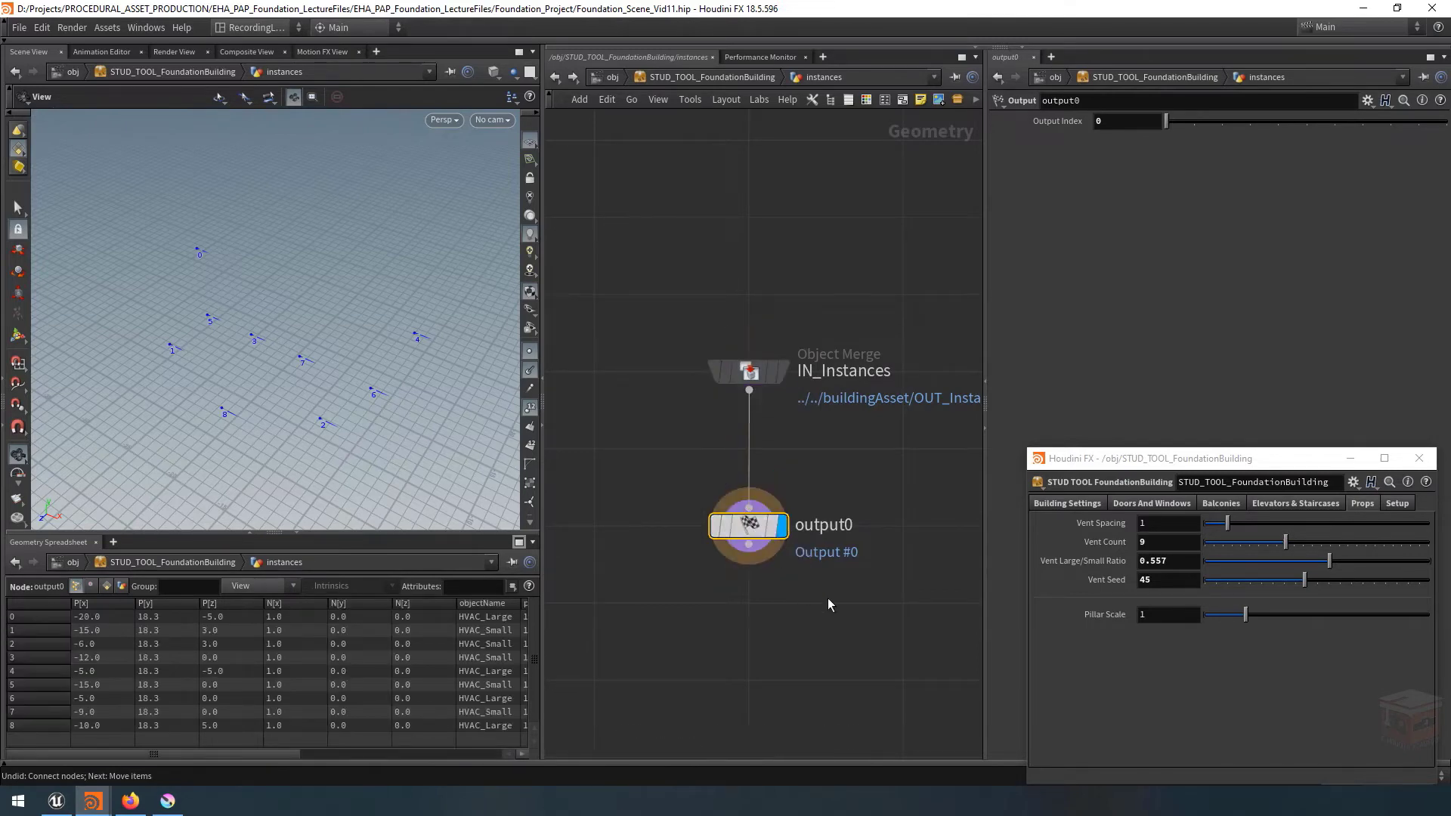
# Examine the instances object's network and the point attributes of OUT_Instances inside buildingAsset.
pyautogui.scroll(-3, 846, 603)
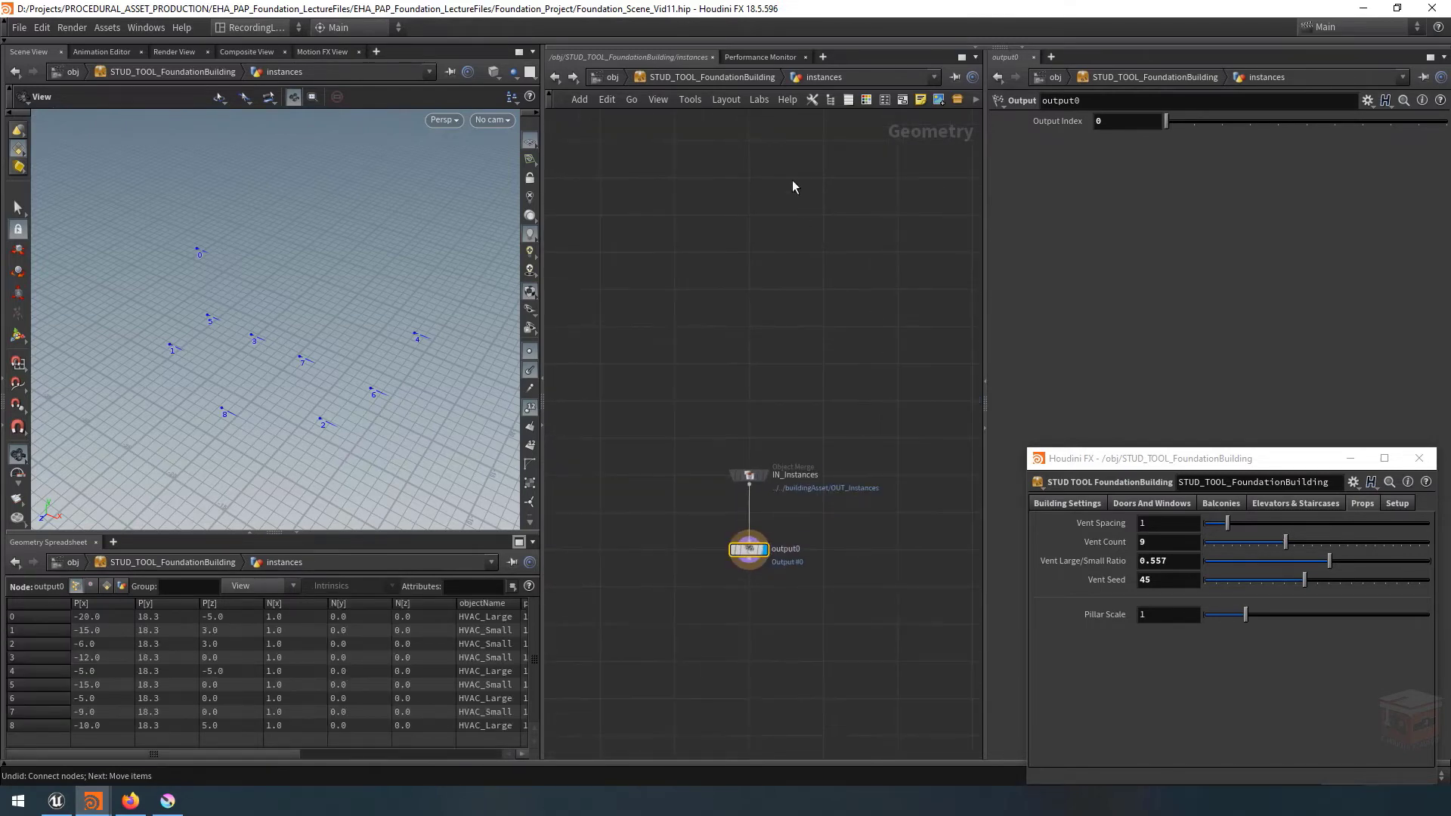
pyautogui.click(720, 75)
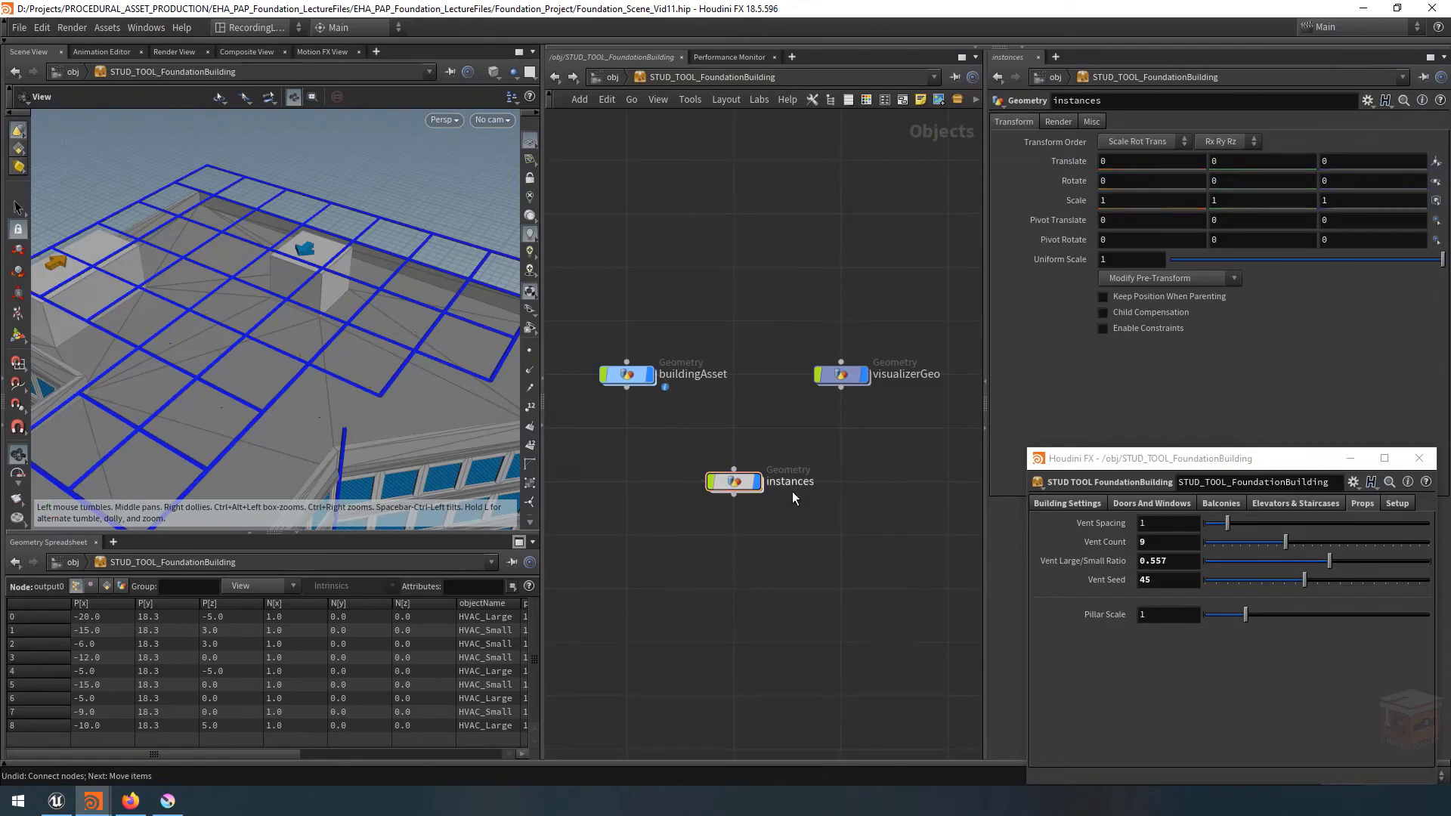
pyautogui.doubleClick(735, 482)
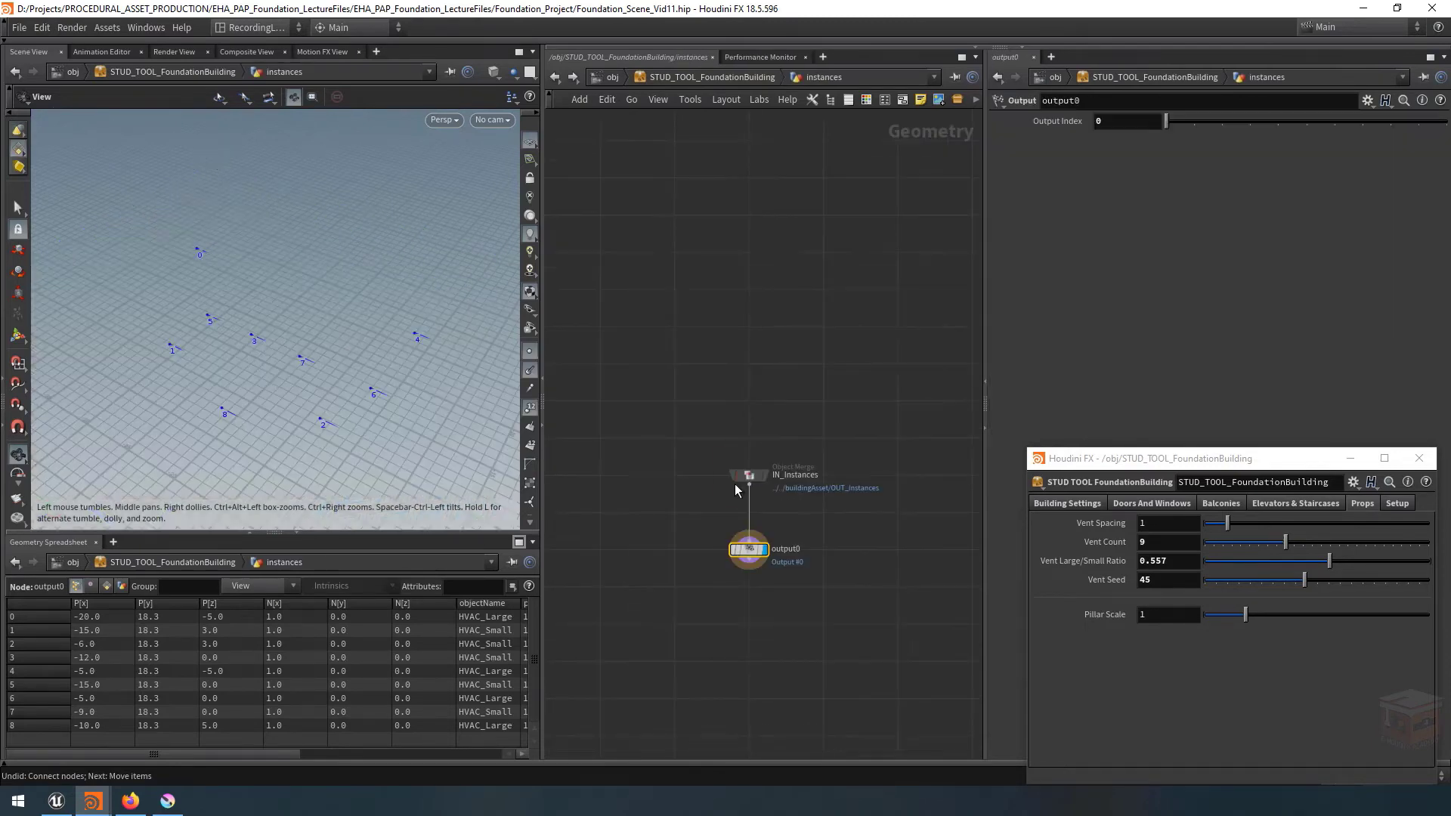
pyautogui.click(750, 78)
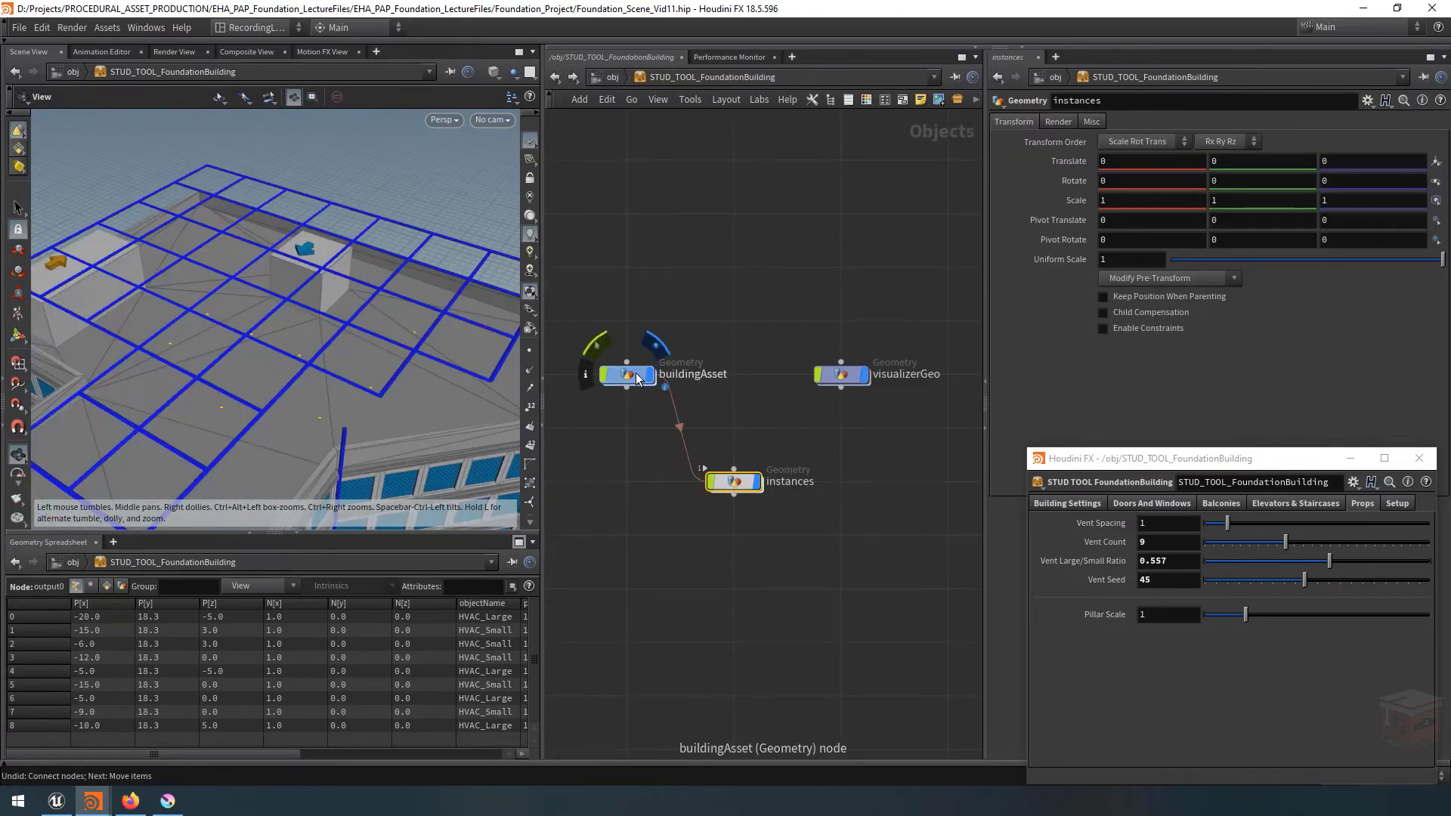
pyautogui.doubleClick(628, 375)
pyautogui.scroll(2, 774, 564)
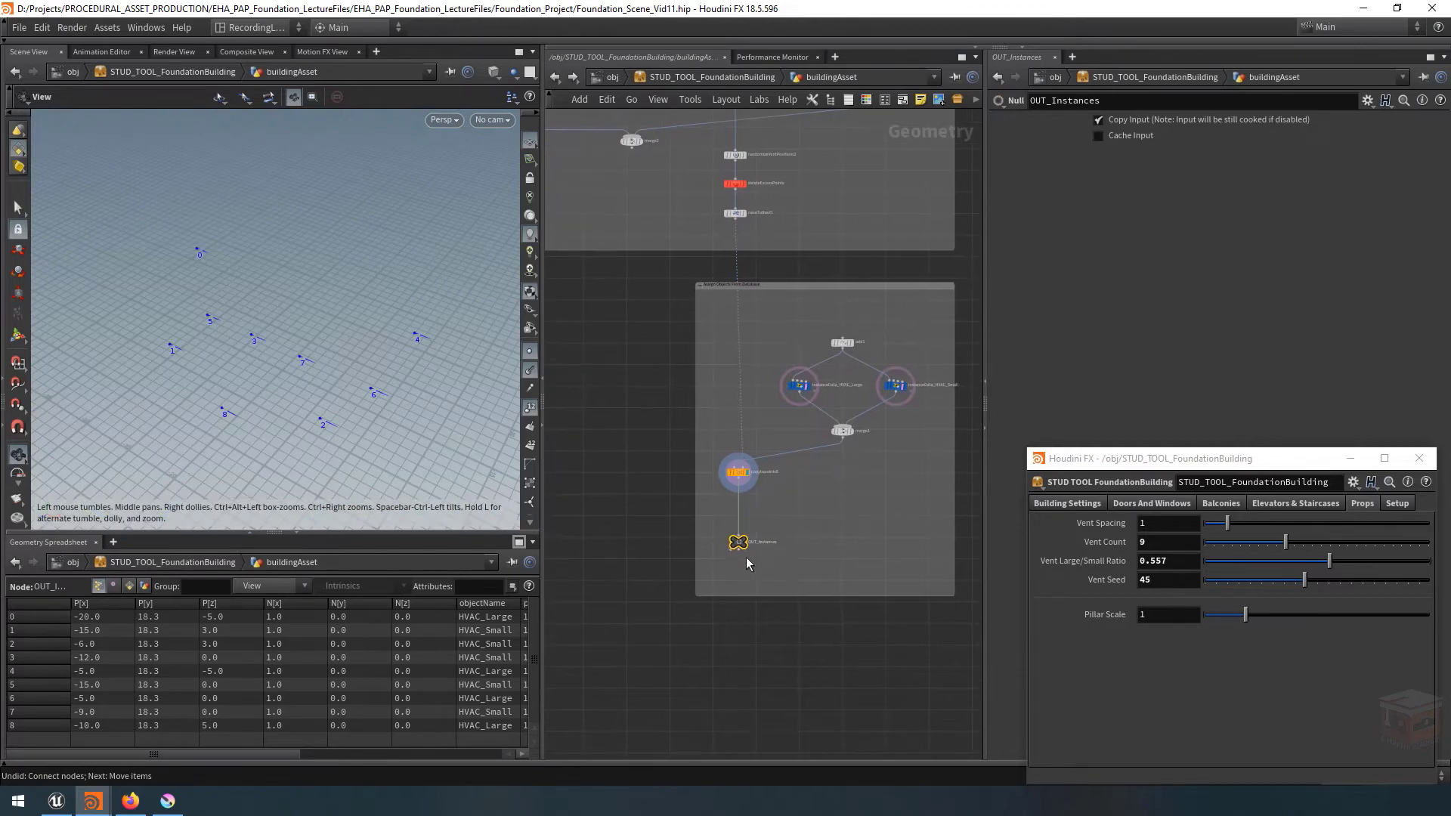
pyautogui.moveTo(260, 754); pyautogui.dragTo(465, 759)
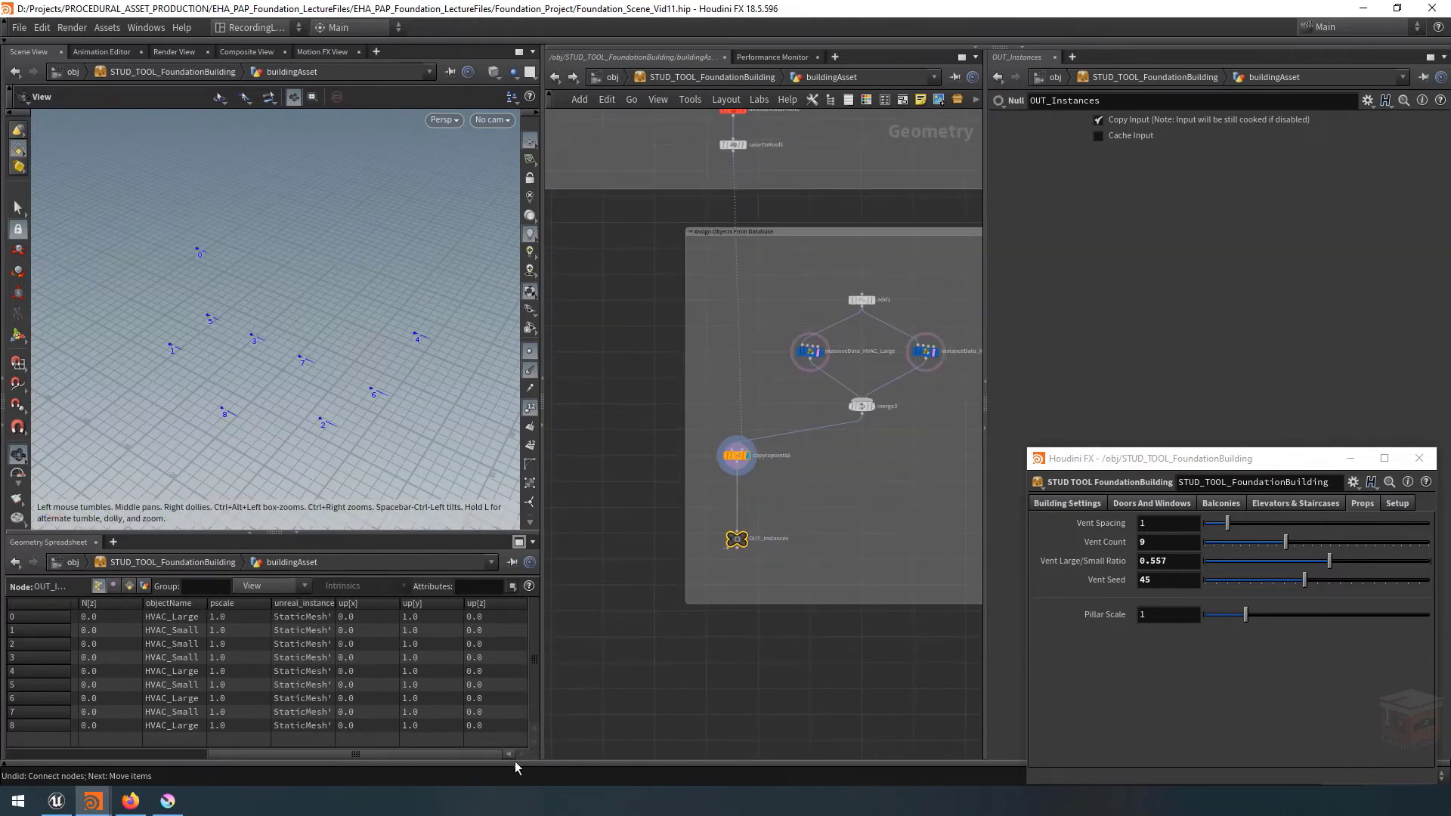
pyautogui.moveTo(378, 754); pyautogui.dragTo(176, 758)
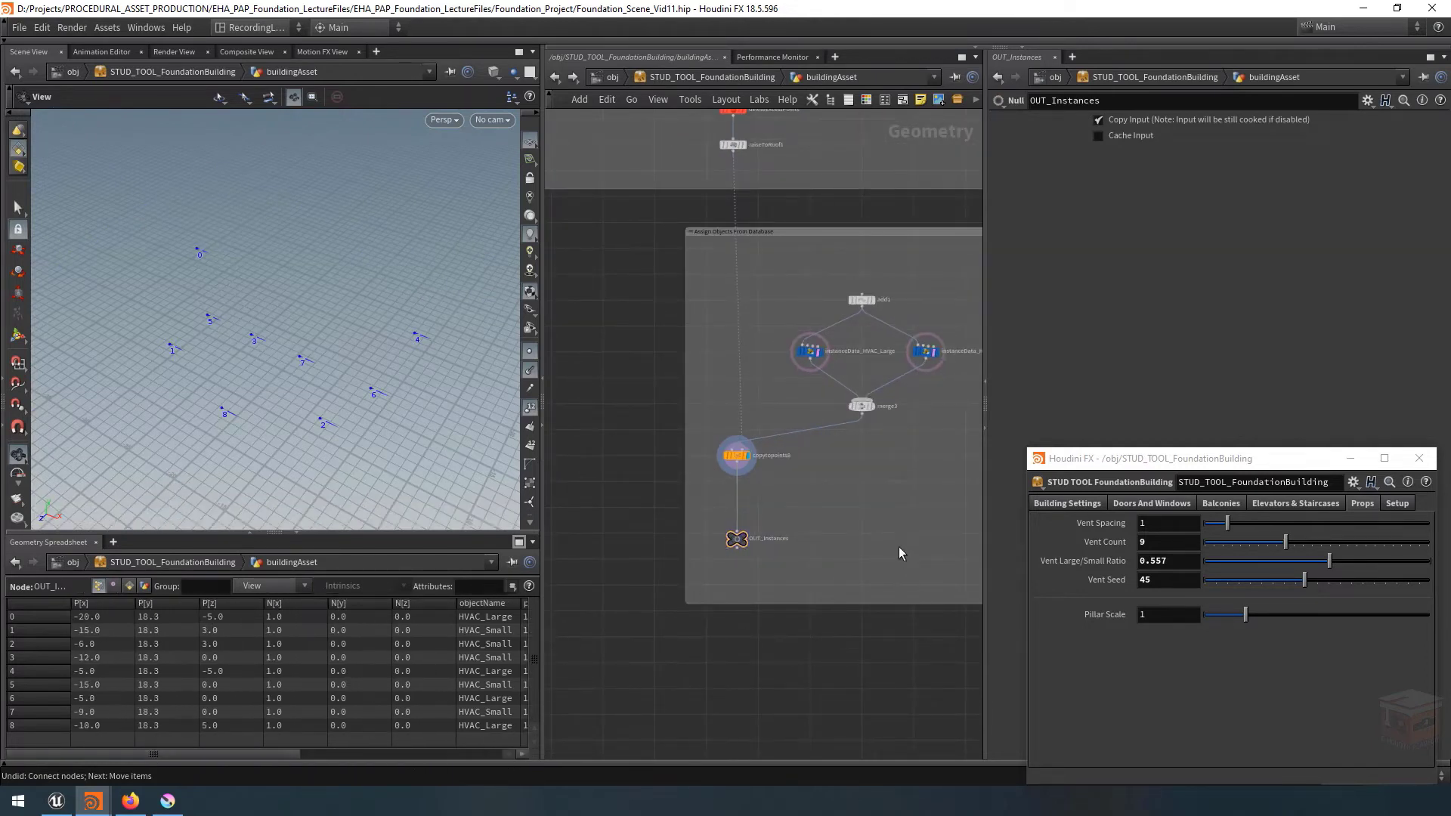
# Display the output0 node of the buildingAsset network and hide the point numbers and point markers in the viewport.
pyautogui.scroll(-6, 751, 437)
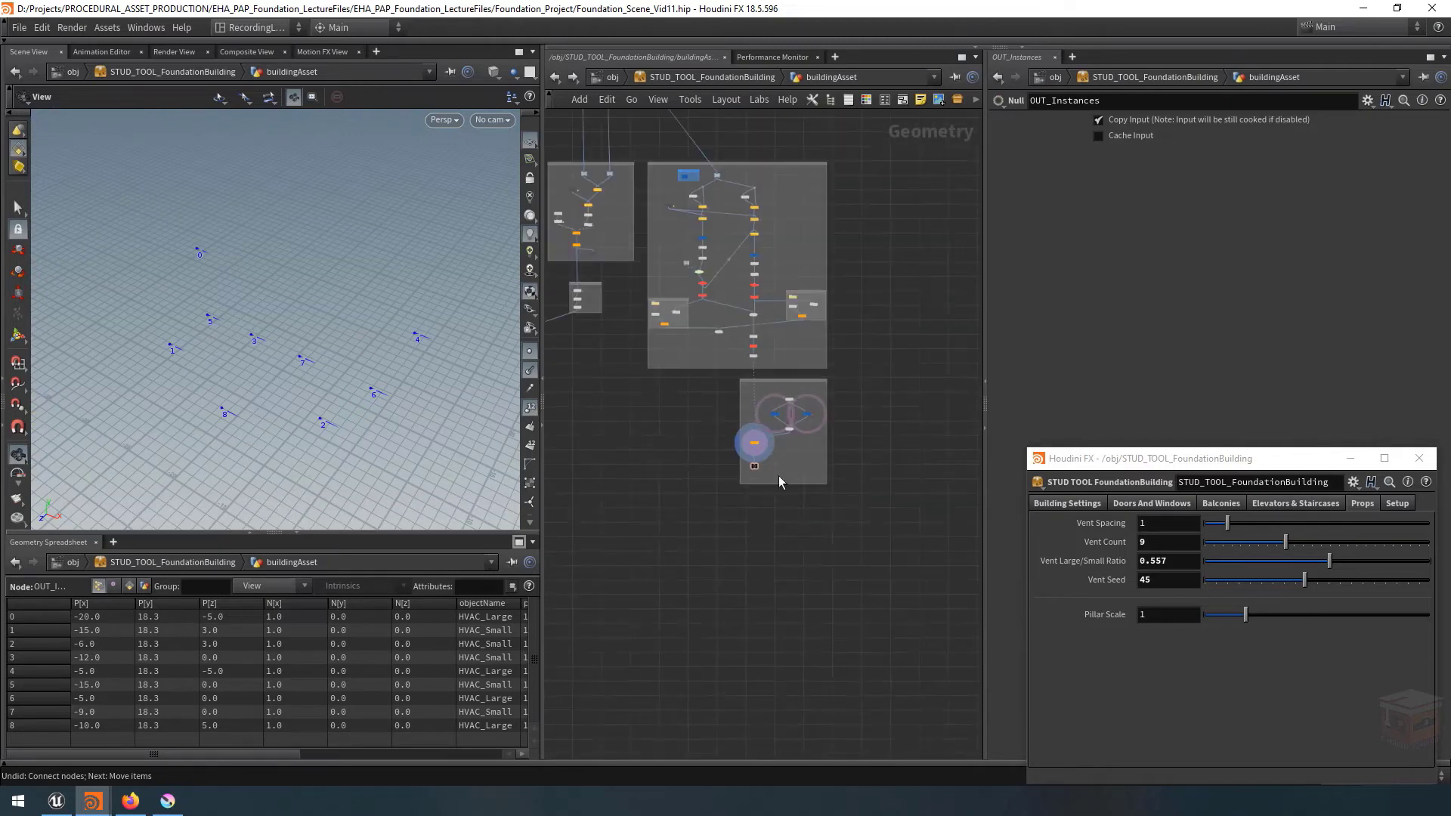
pyautogui.scroll(3, 665, 582)
pyautogui.scroll(8, 702, 521)
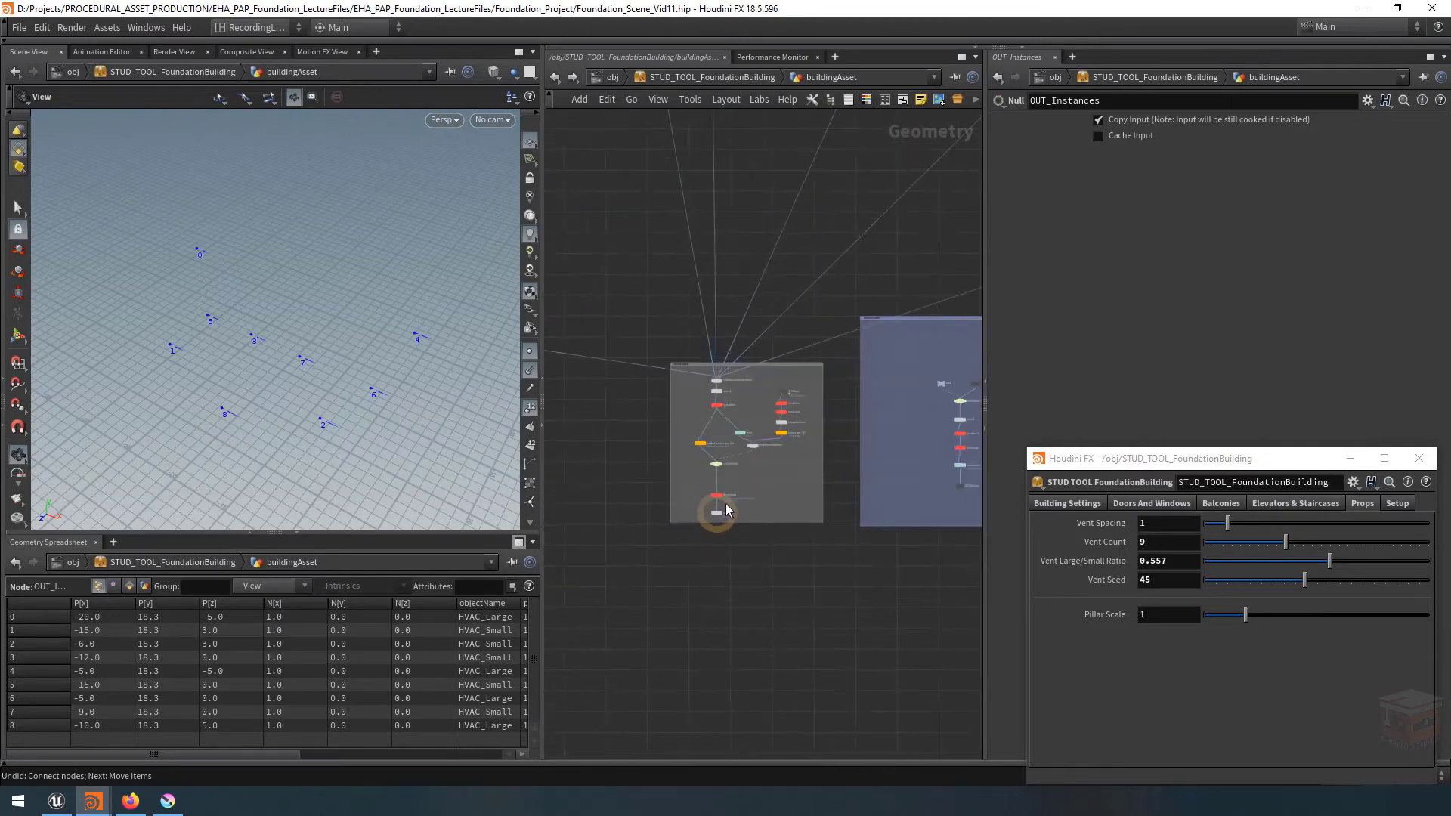
pyautogui.click(703, 514)
pyautogui.scroll(-6, 234, 333)
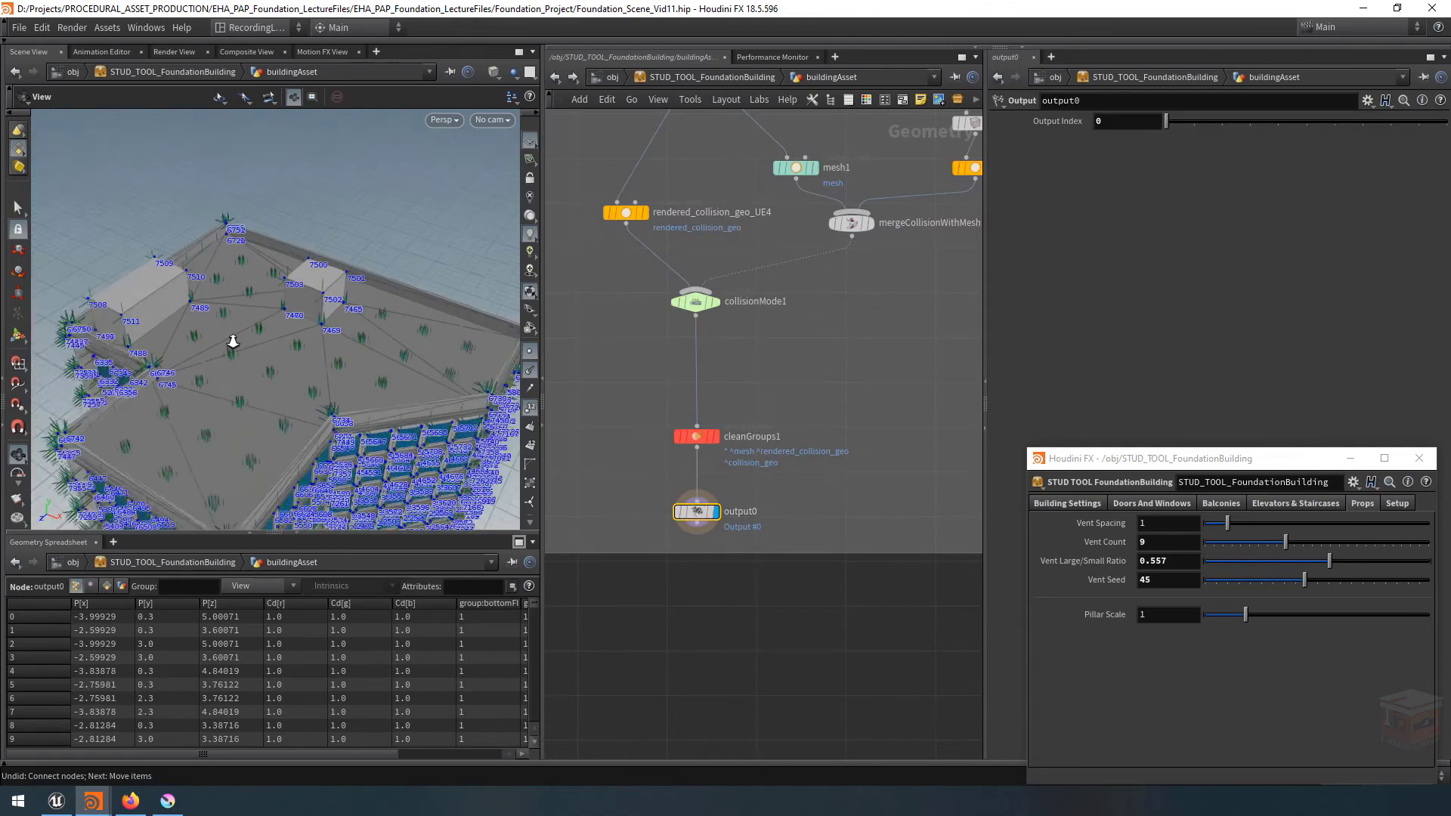
pyautogui.click(530, 409)
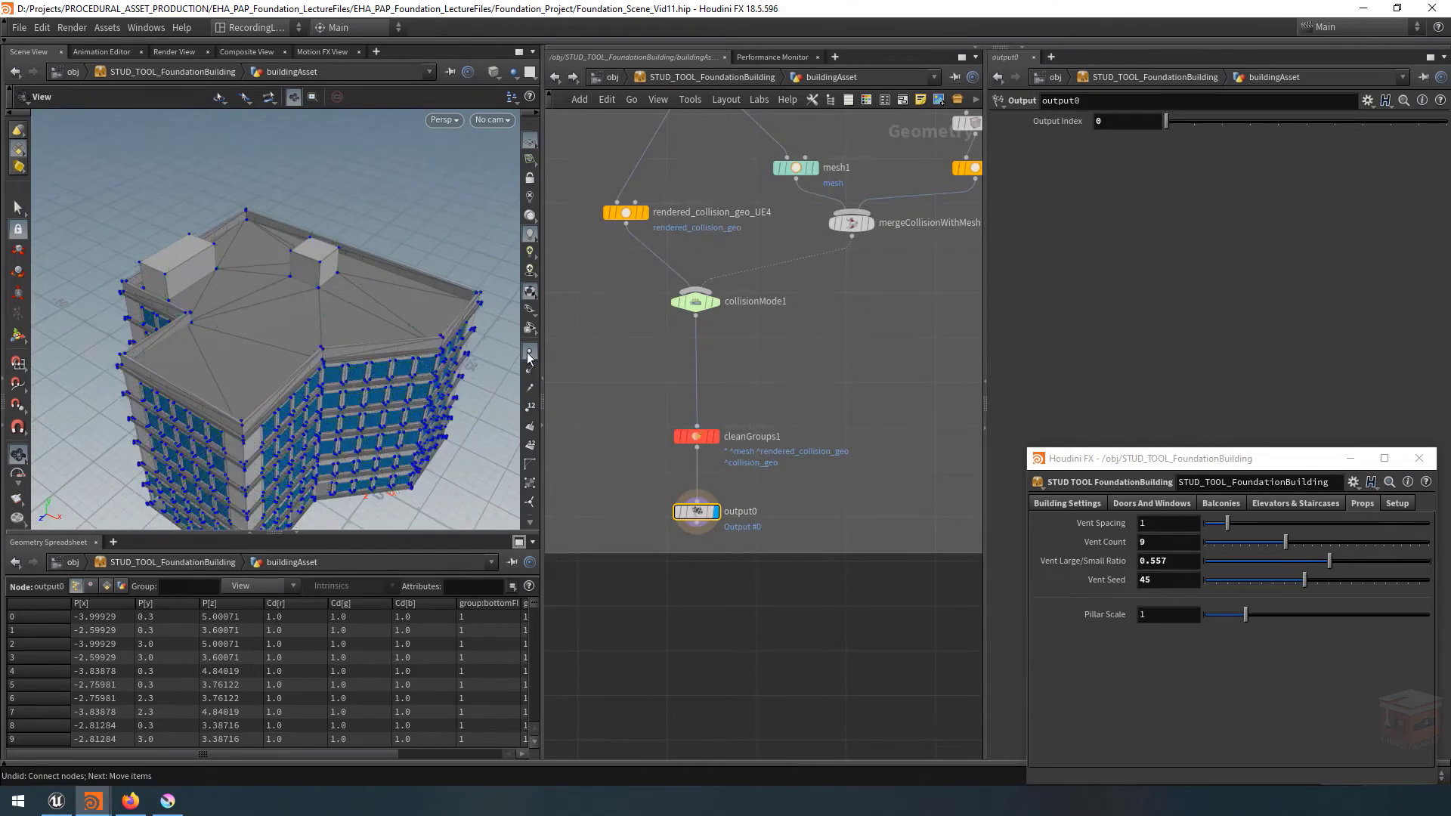
pyautogui.click(530, 357)
pyautogui.moveTo(355, 332); pyautogui.dragTo(377, 341)
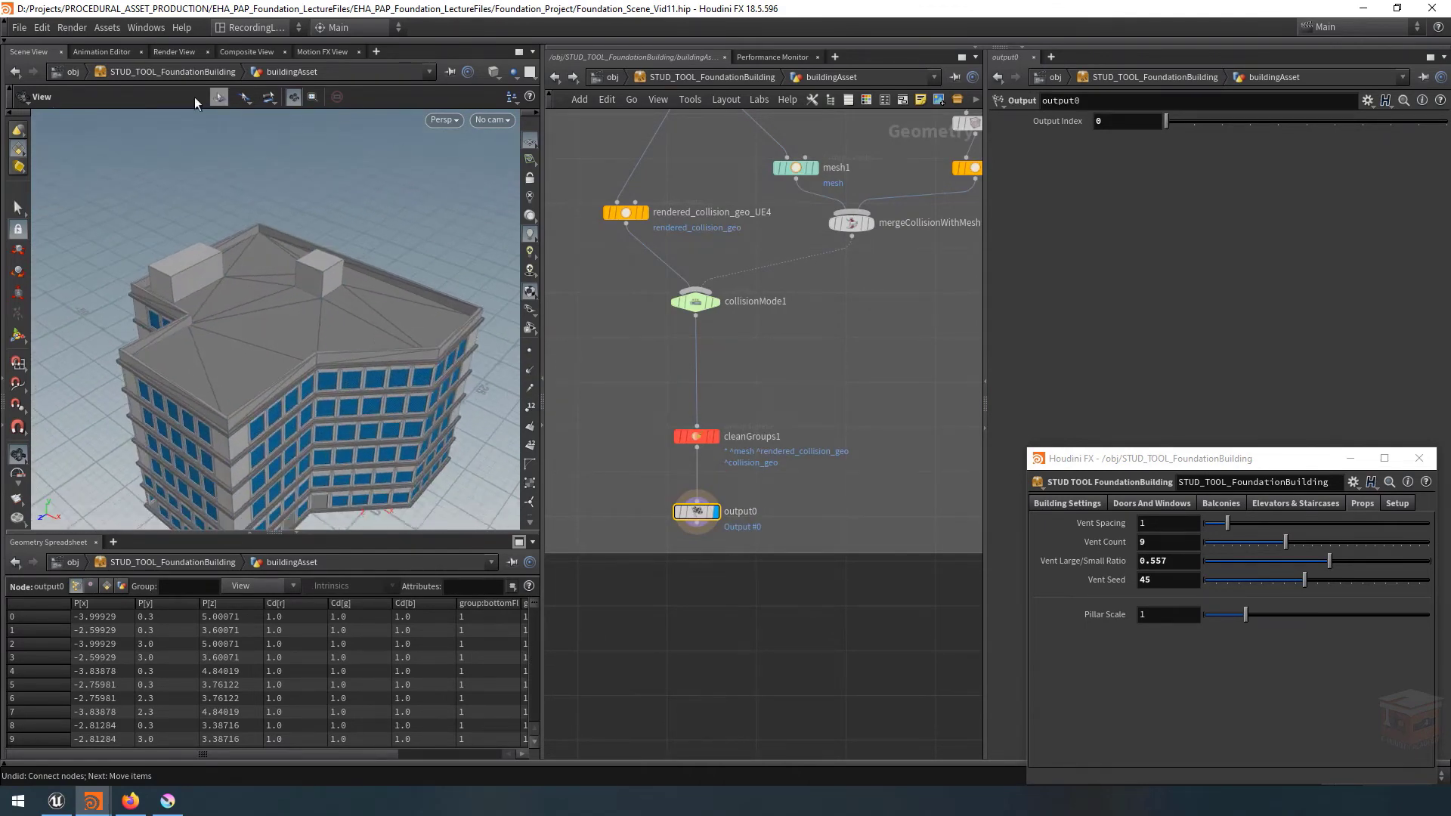
# Save the node type of the STUD_TOOL_FoundationBuilding asset.
pyautogui.rightClick(177, 73)
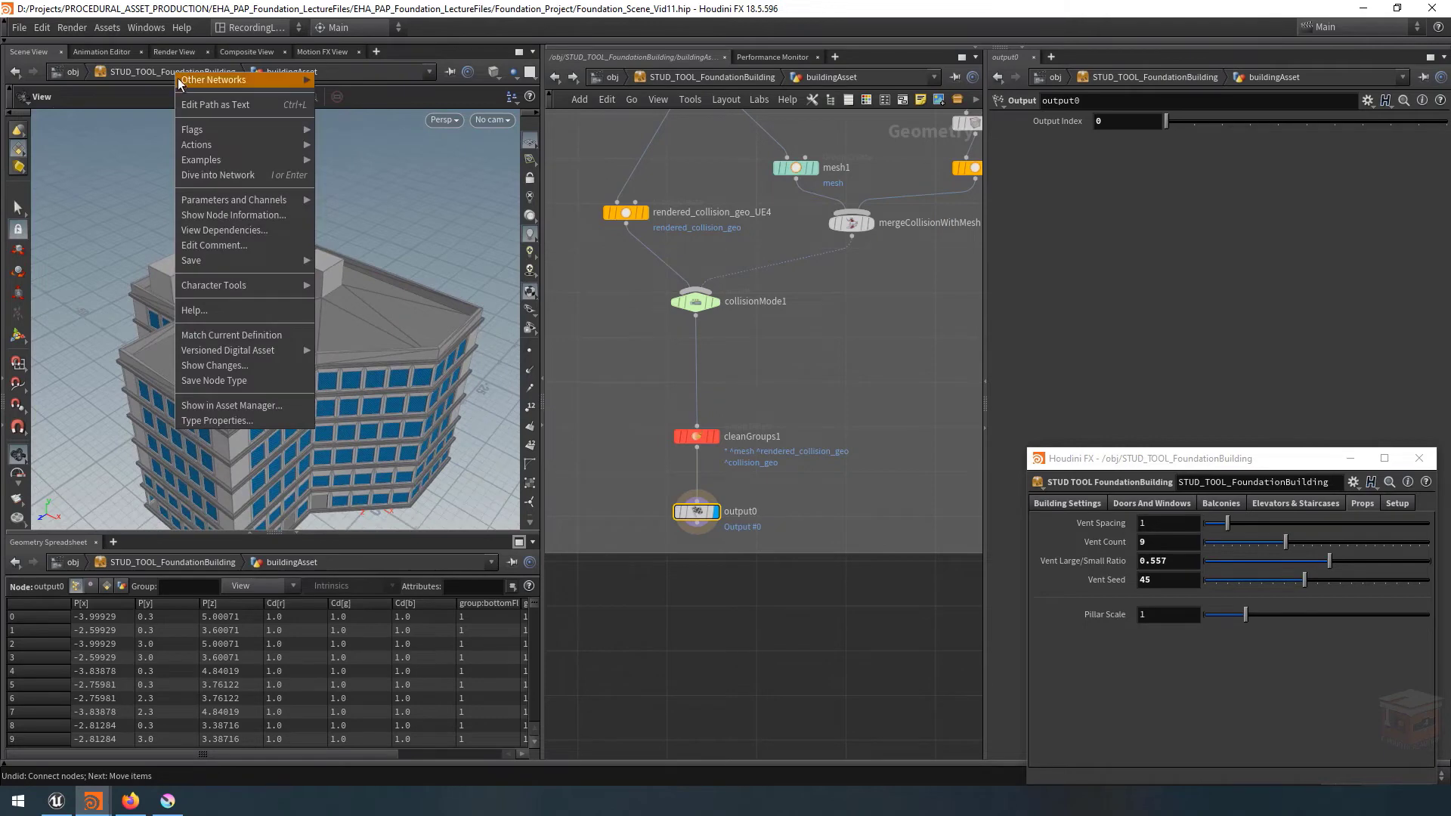
pyautogui.click(227, 380)
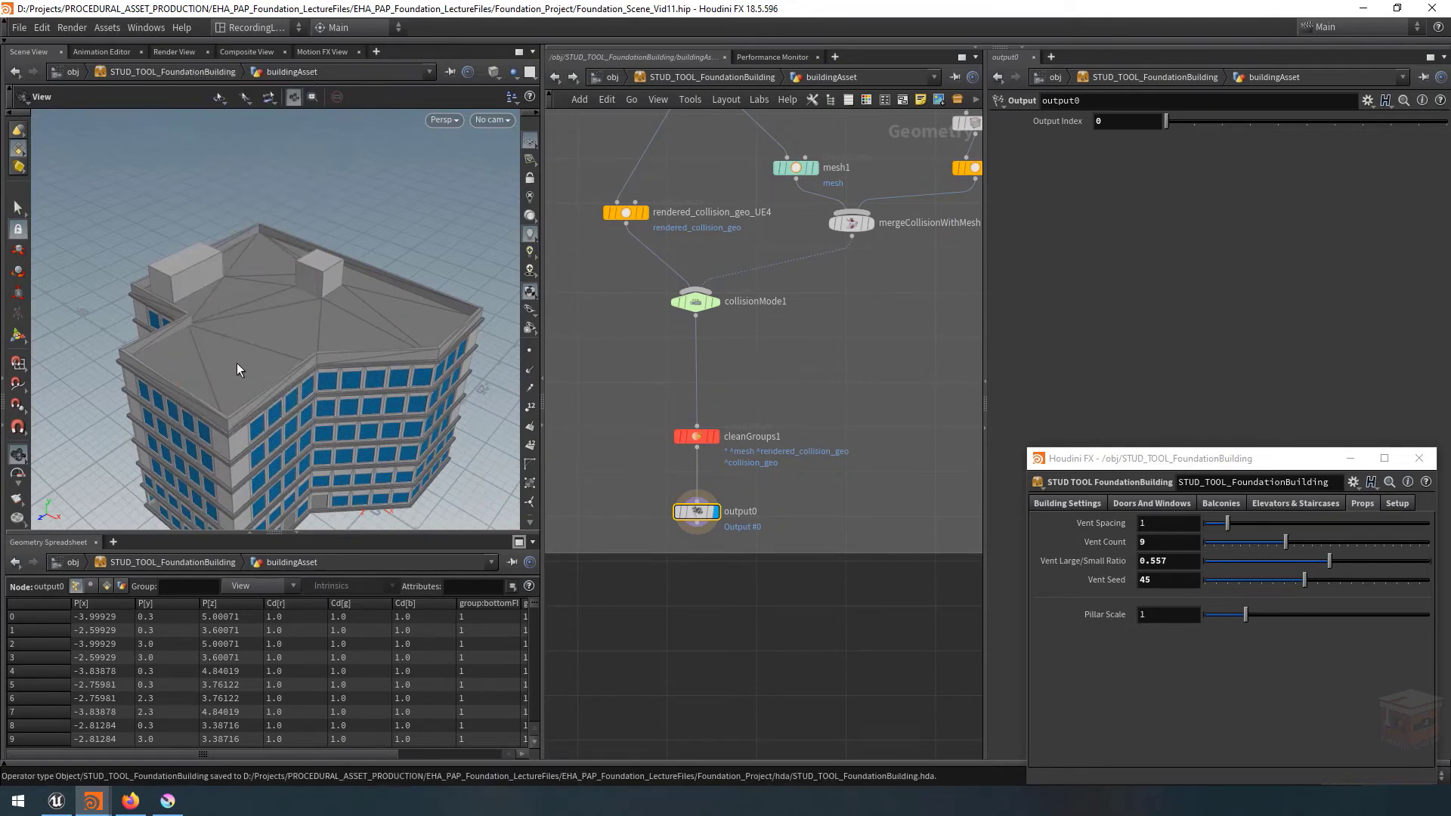
# Switch to Unreal Editor, reimport STUD_TOOL_FoundationBuilding from the HDA folder and rebuild the building placed in the level.
pyautogui.click(56, 801)
pyautogui.moveTo(760, 317); pyautogui.dragTo(559, 256, button='right')
pyautogui.click(570, 343)
pyautogui.click(252, 624)
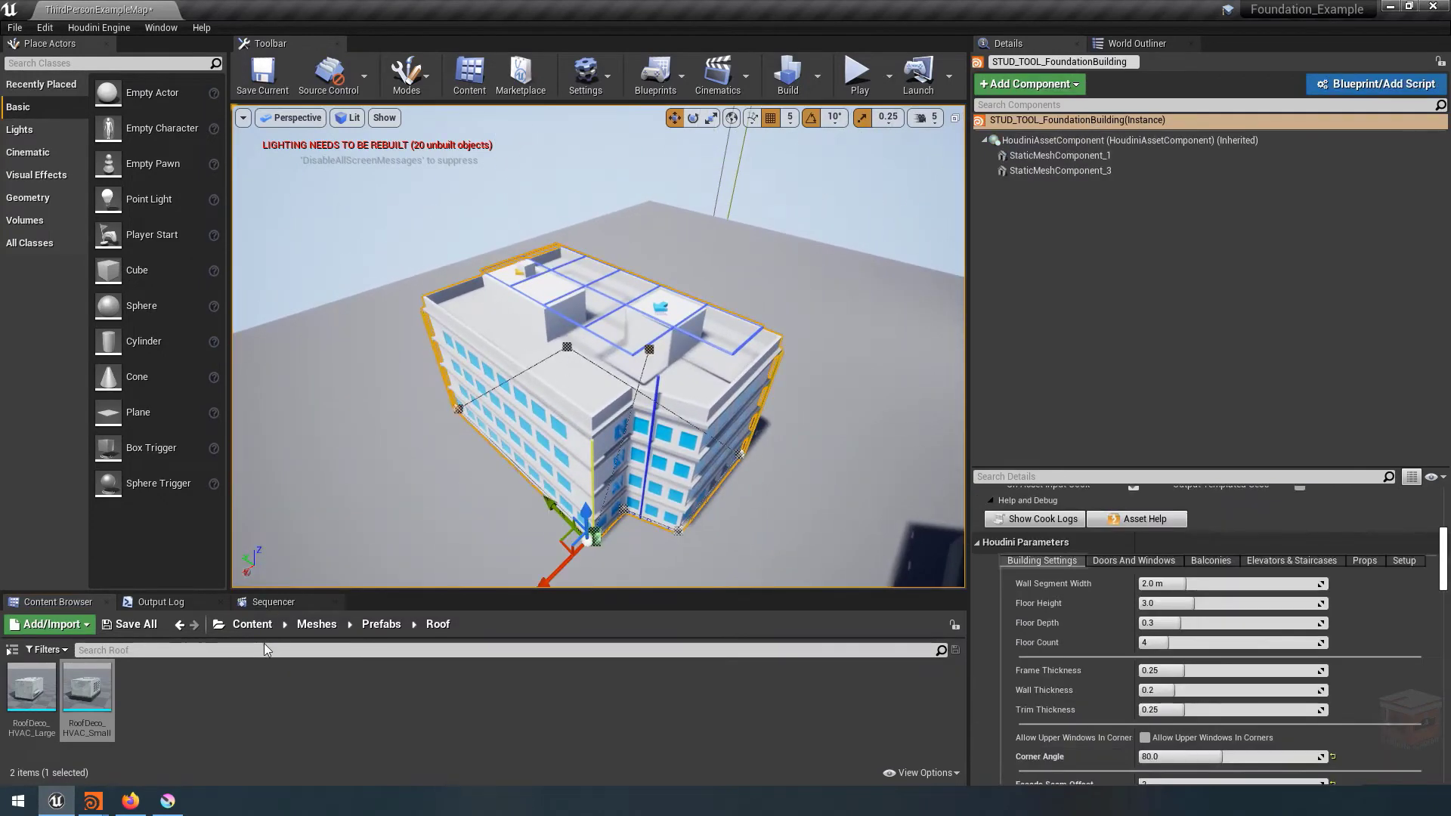
pyautogui.doubleClick(87, 686)
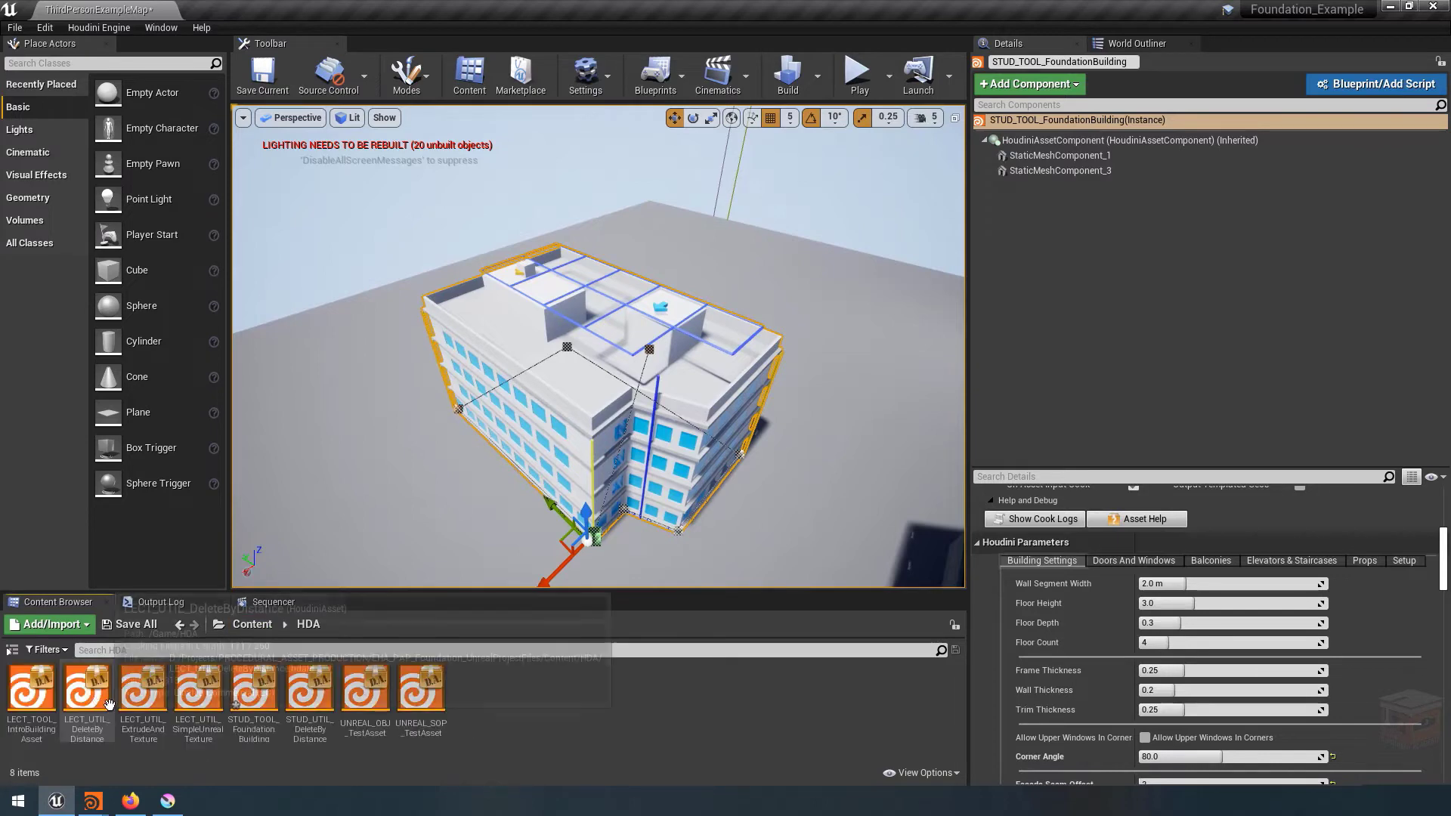
pyautogui.click(259, 699)
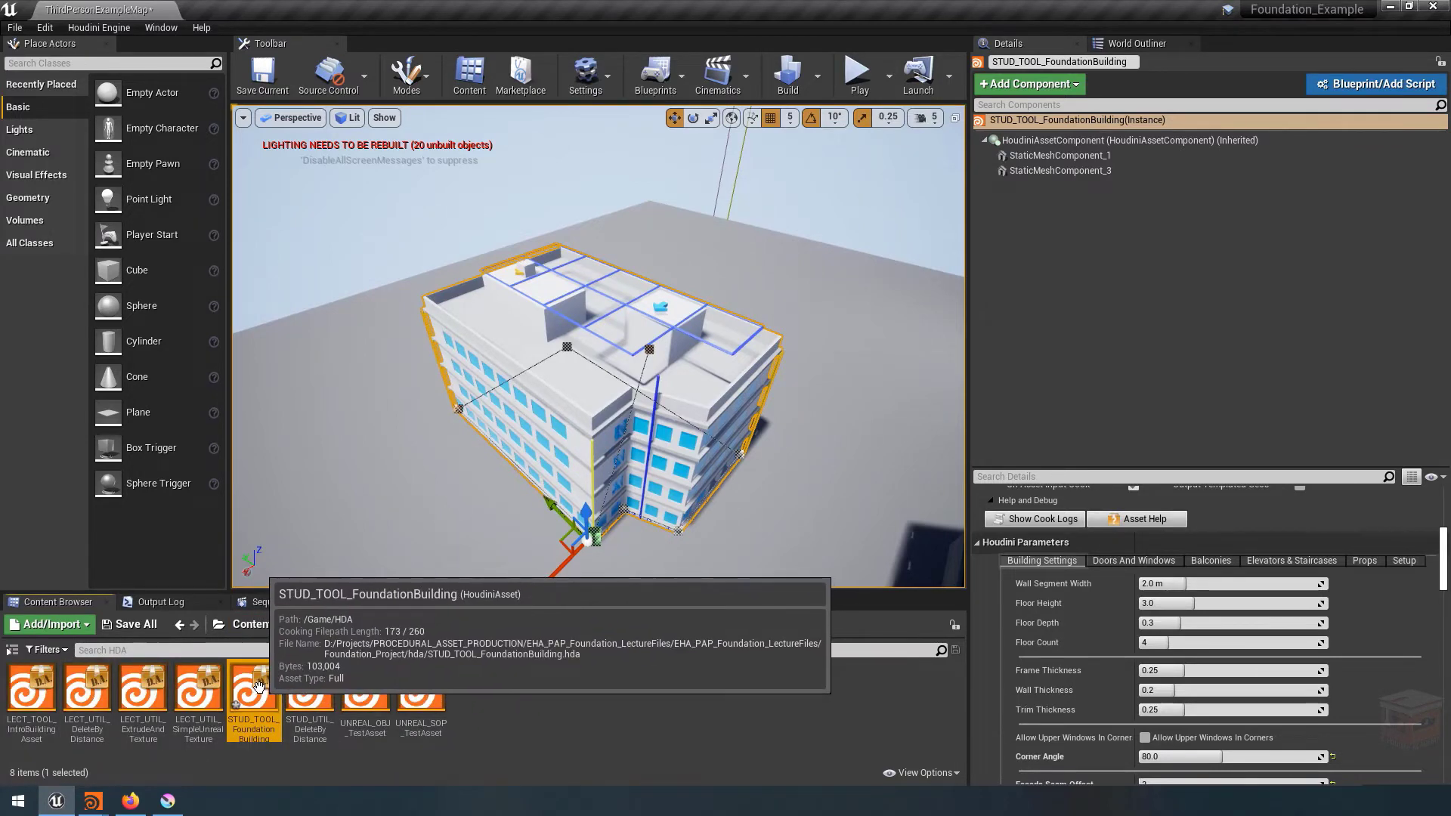
pyautogui.rightClick(258, 686)
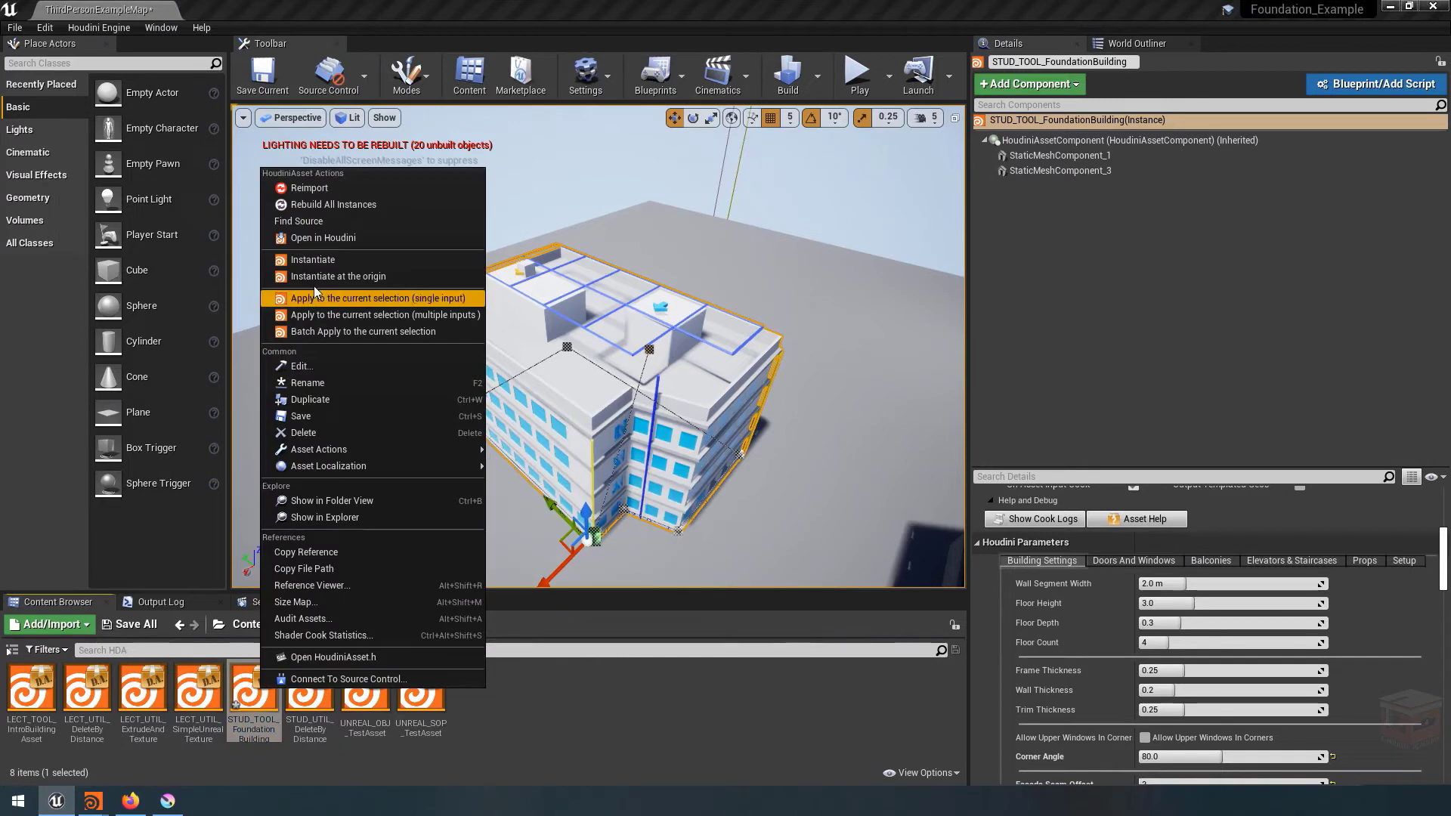
pyautogui.click(337, 189)
pyautogui.rightClick(588, 428)
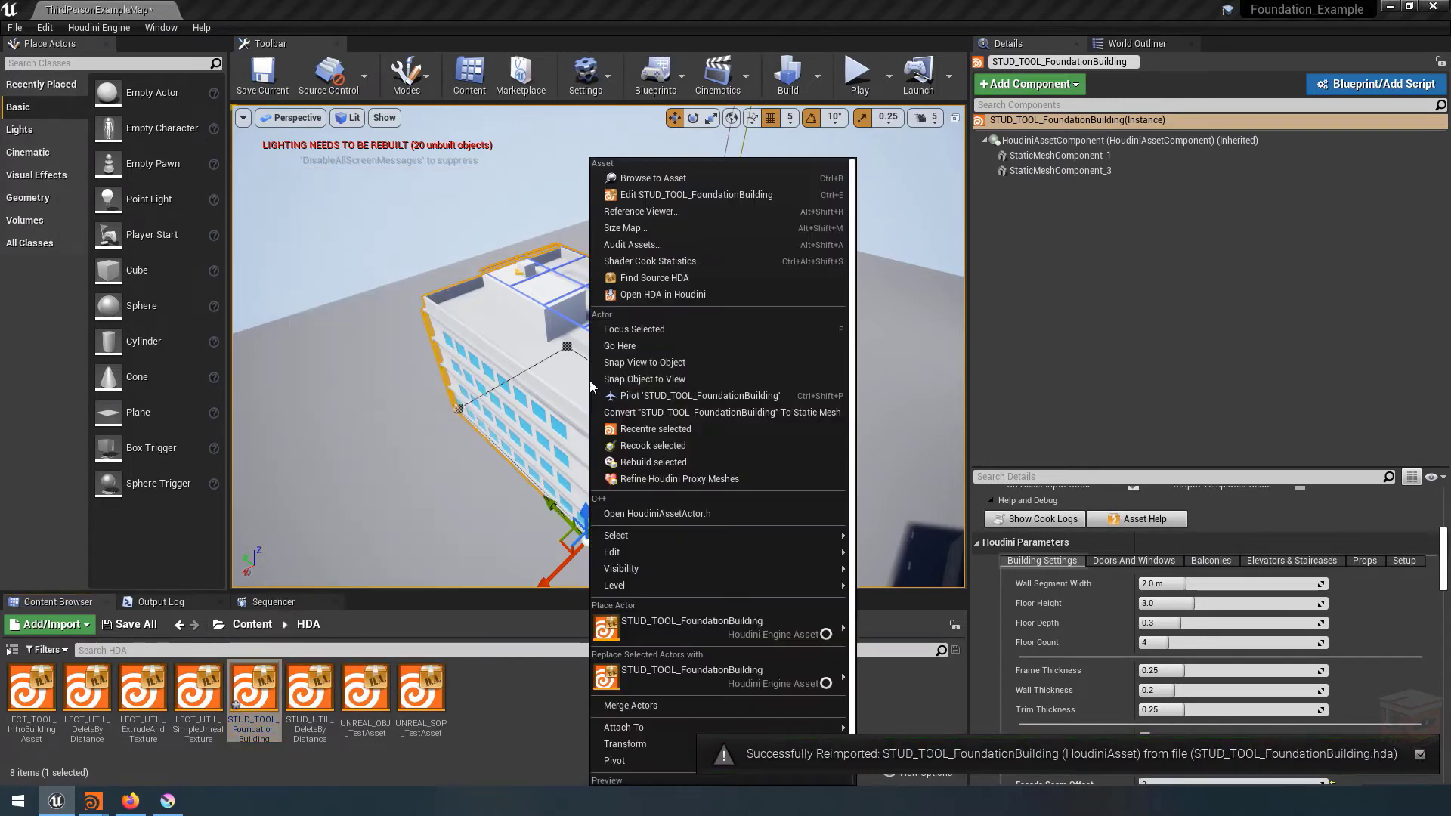
pyautogui.click(663, 468)
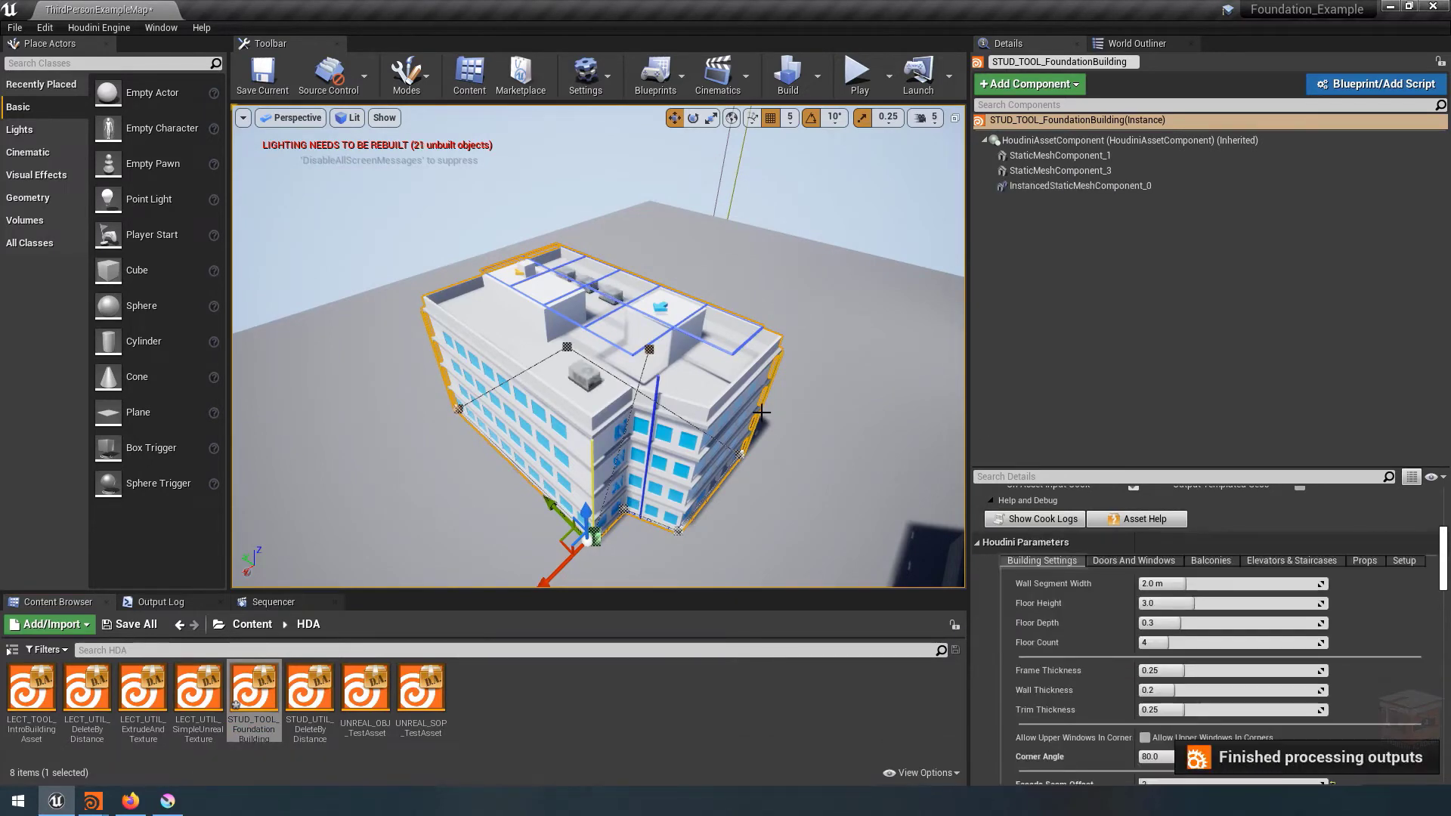
# Widen the building by moving the two curve points along its long outer side outward together.
pyautogui.moveTo(742, 437); pyautogui.dragTo(593, 330, button='right')
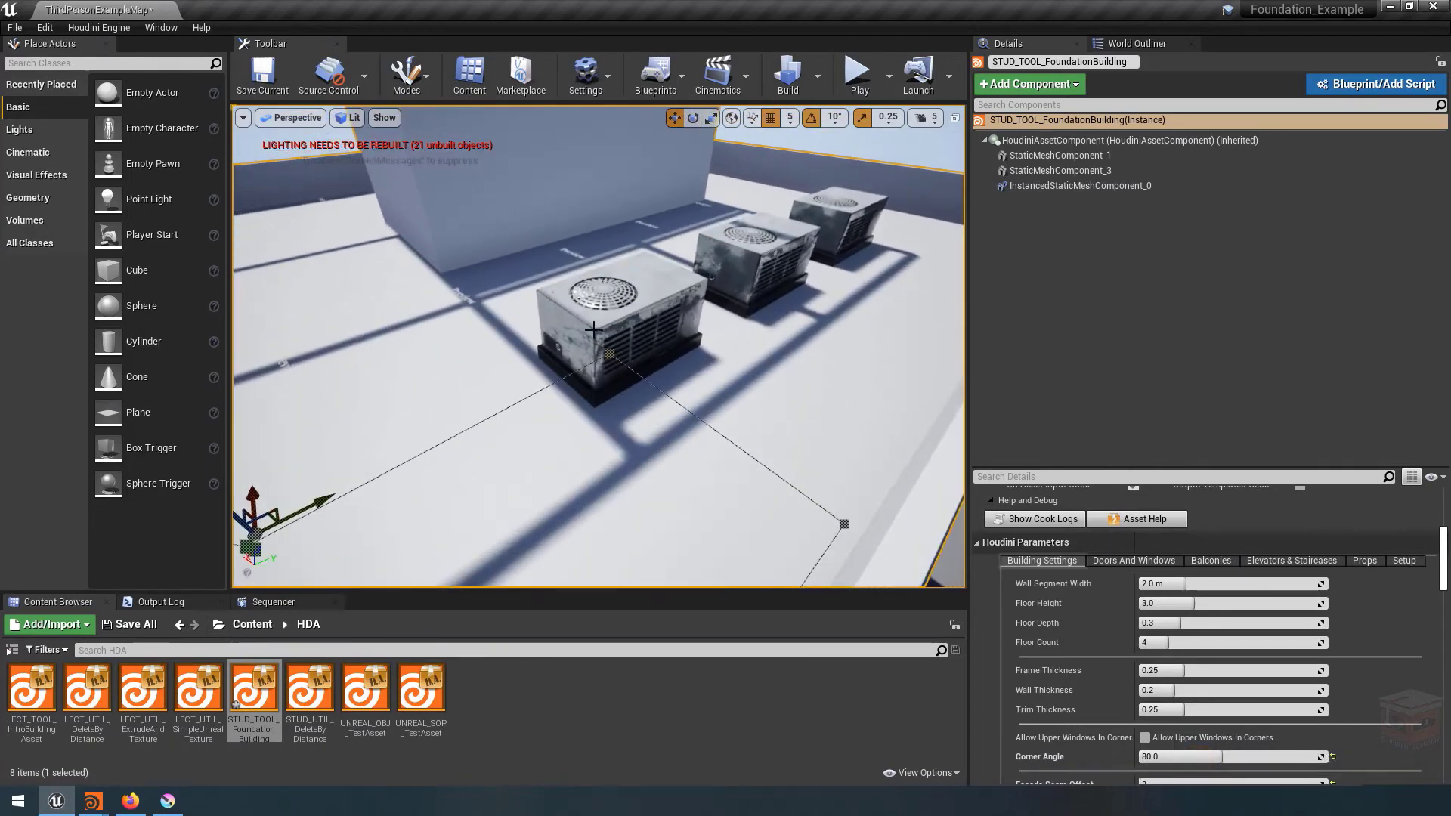
pyautogui.press('f')
pyautogui.moveTo(815, 318); pyautogui.dragTo(808, 361, button='right')
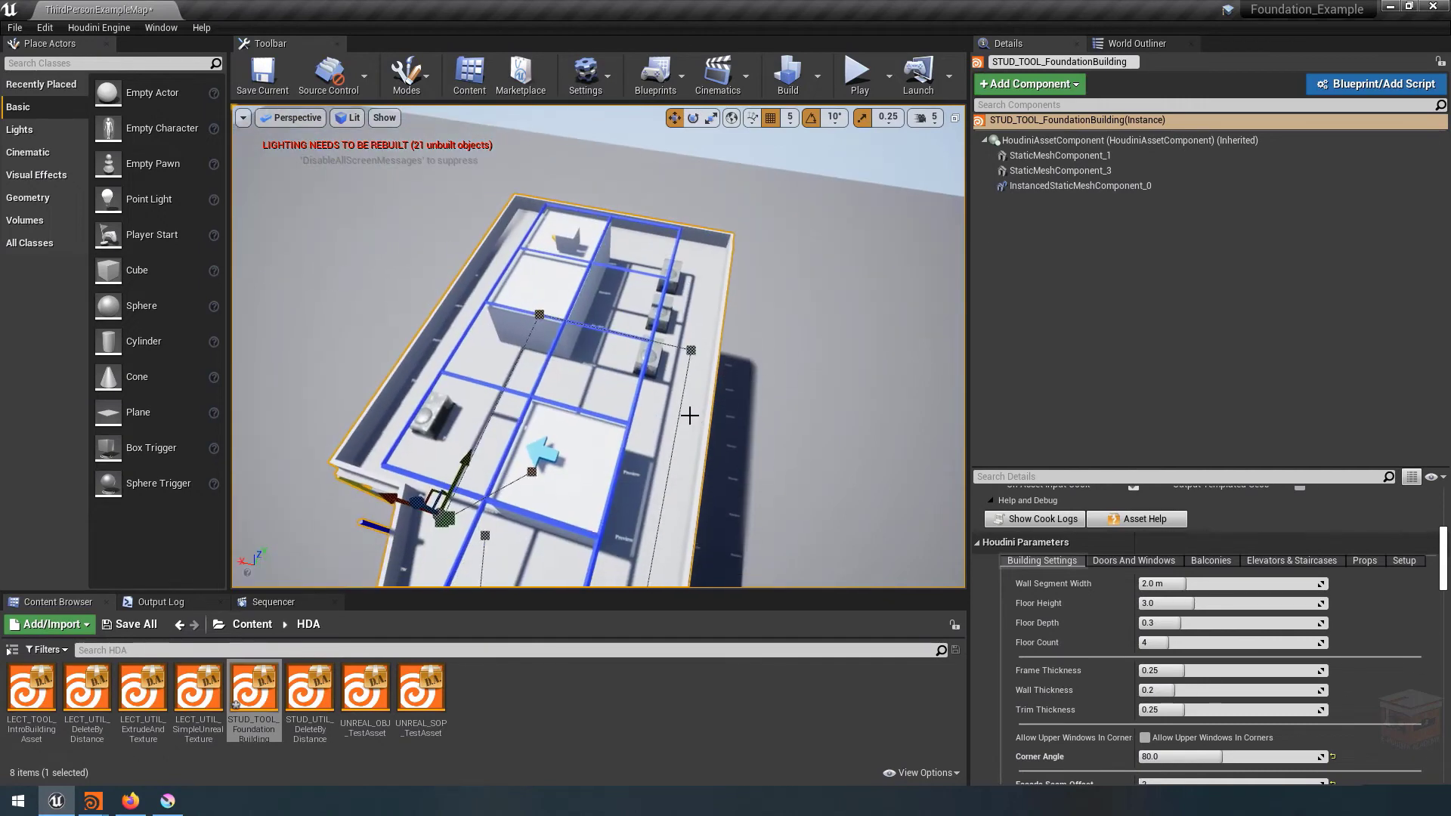
pyautogui.moveTo(690, 414); pyautogui.dragTo(597, 486, button='right')
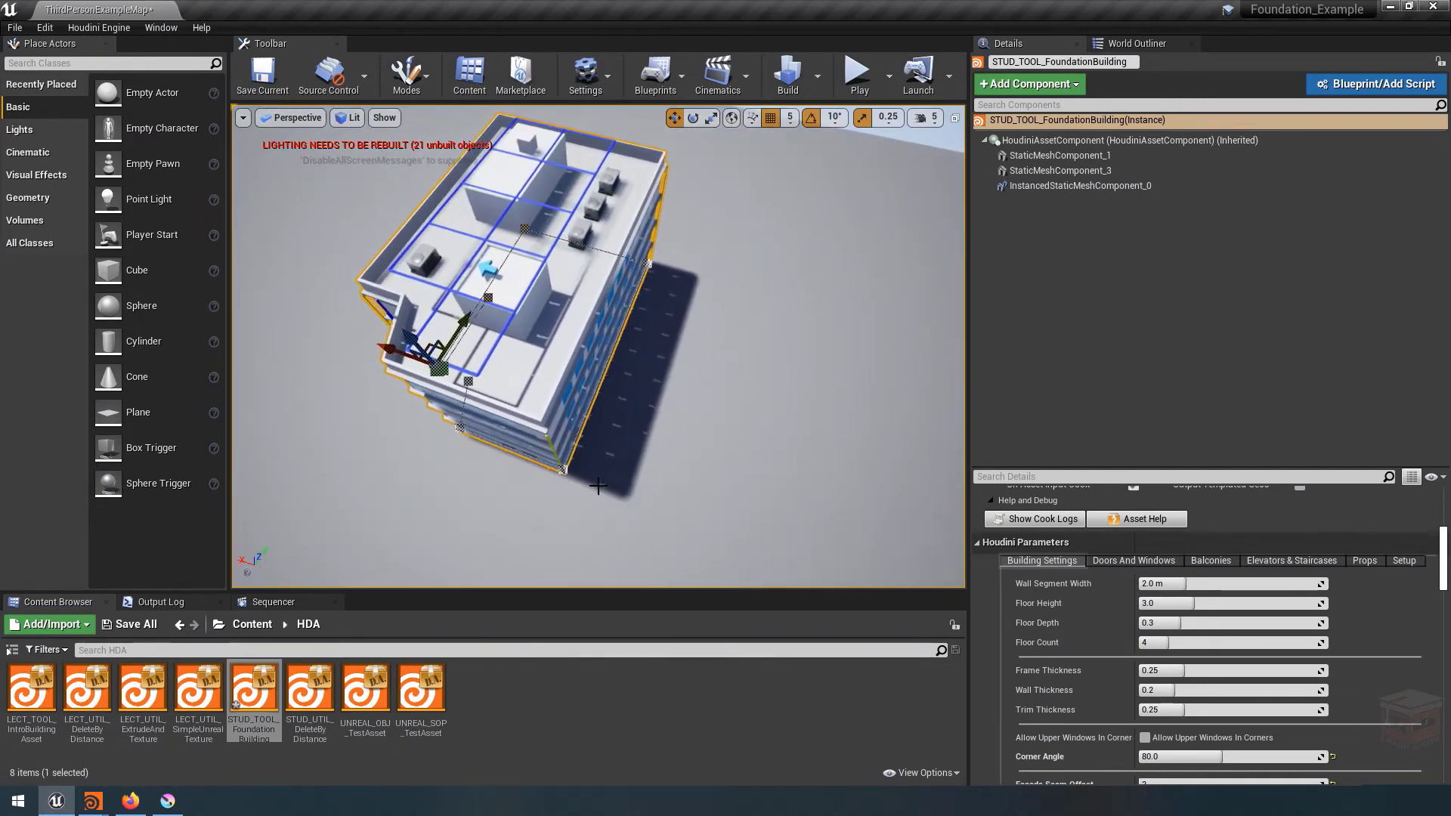
pyautogui.click(564, 469)
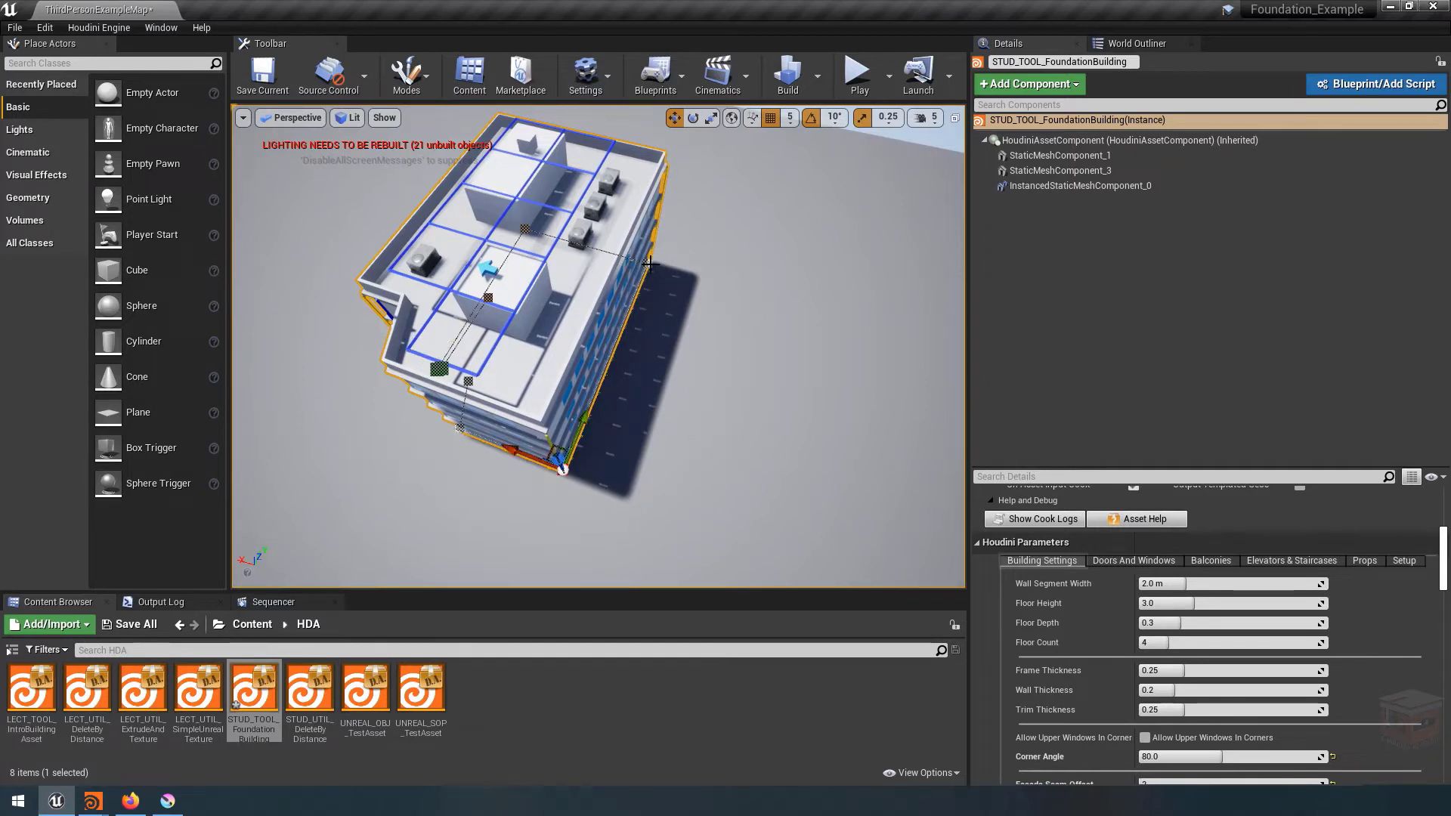
pyautogui.keyDown('ctrl'); pyautogui.click(649, 262); pyautogui.keyUp('ctrl')
pyautogui.moveTo(560, 333); pyautogui.dragTo(666, 368)
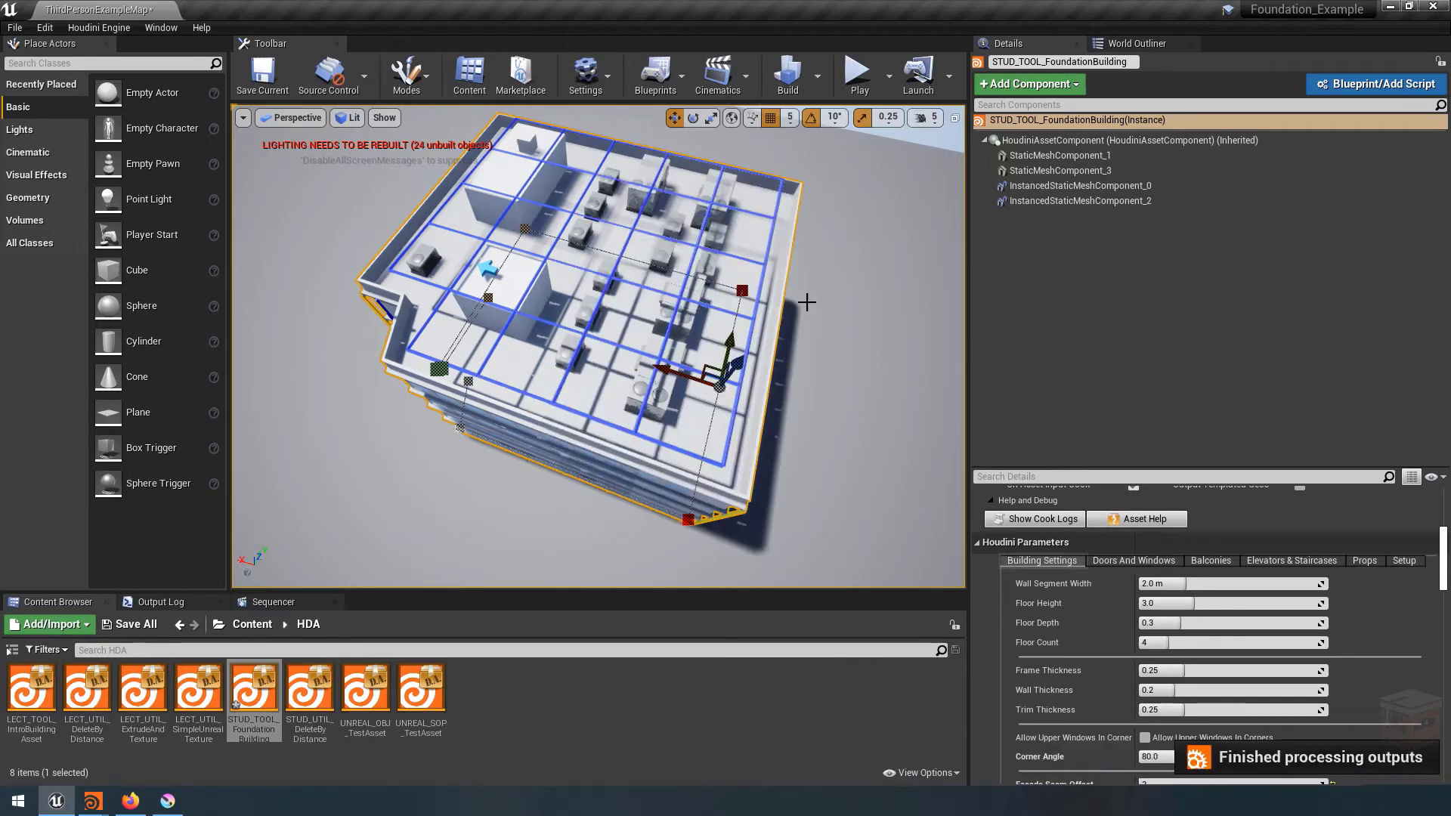
# Turn off Show Visualizer in the building's Houdini parameters.
pyautogui.moveTo(810, 298); pyautogui.dragTo(786, 184, button='right')
pyautogui.click(795, 171)
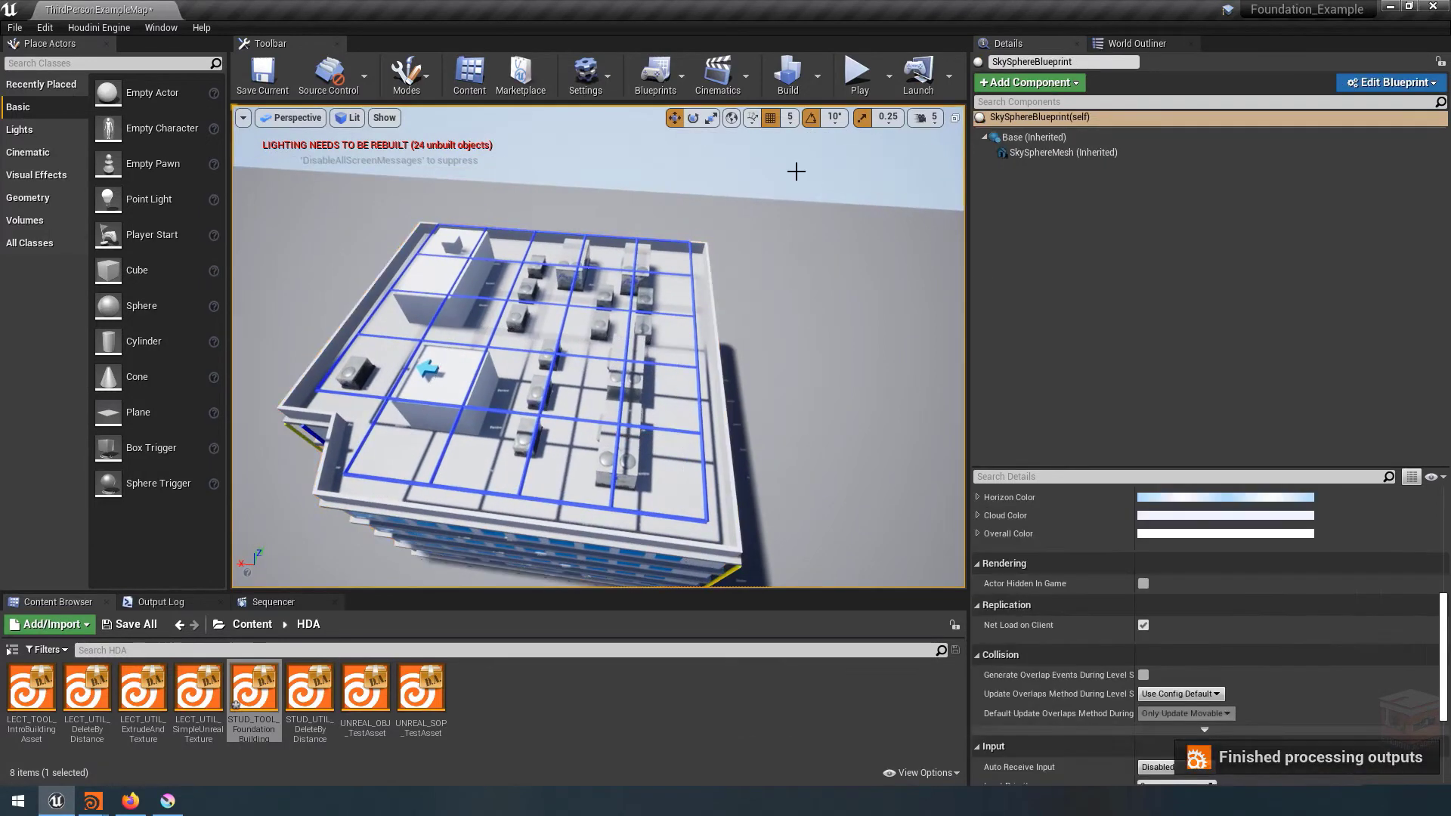
pyautogui.click(684, 344)
pyautogui.moveTo(684, 344)
pyautogui.mouseDown(button='right')
pyautogui.moveTo(684, 302)
pyautogui.moveTo(676, 340)
pyautogui.mouseUp(button='right')
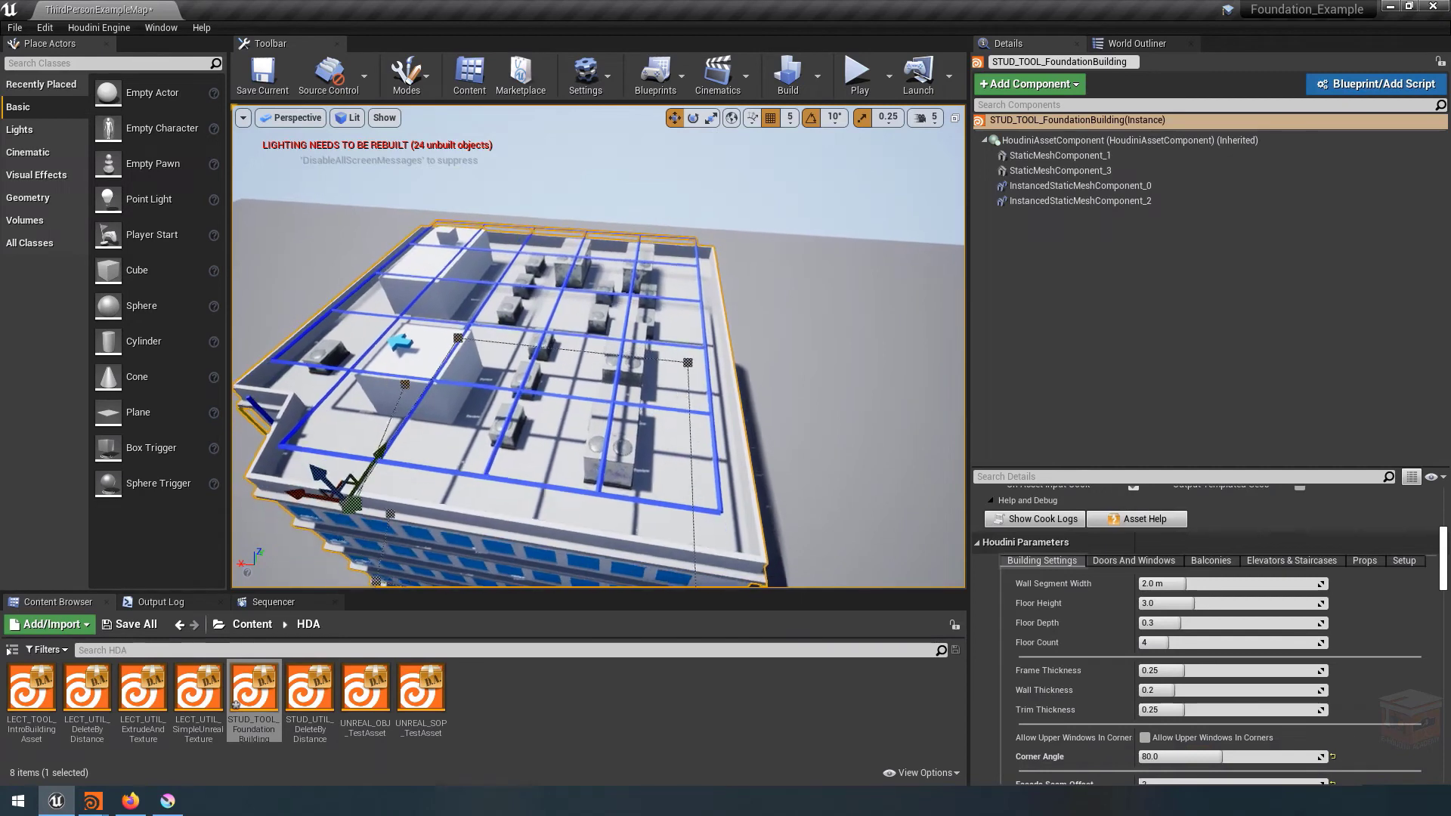
pyautogui.click(1402, 560)
pyautogui.click(1144, 583)
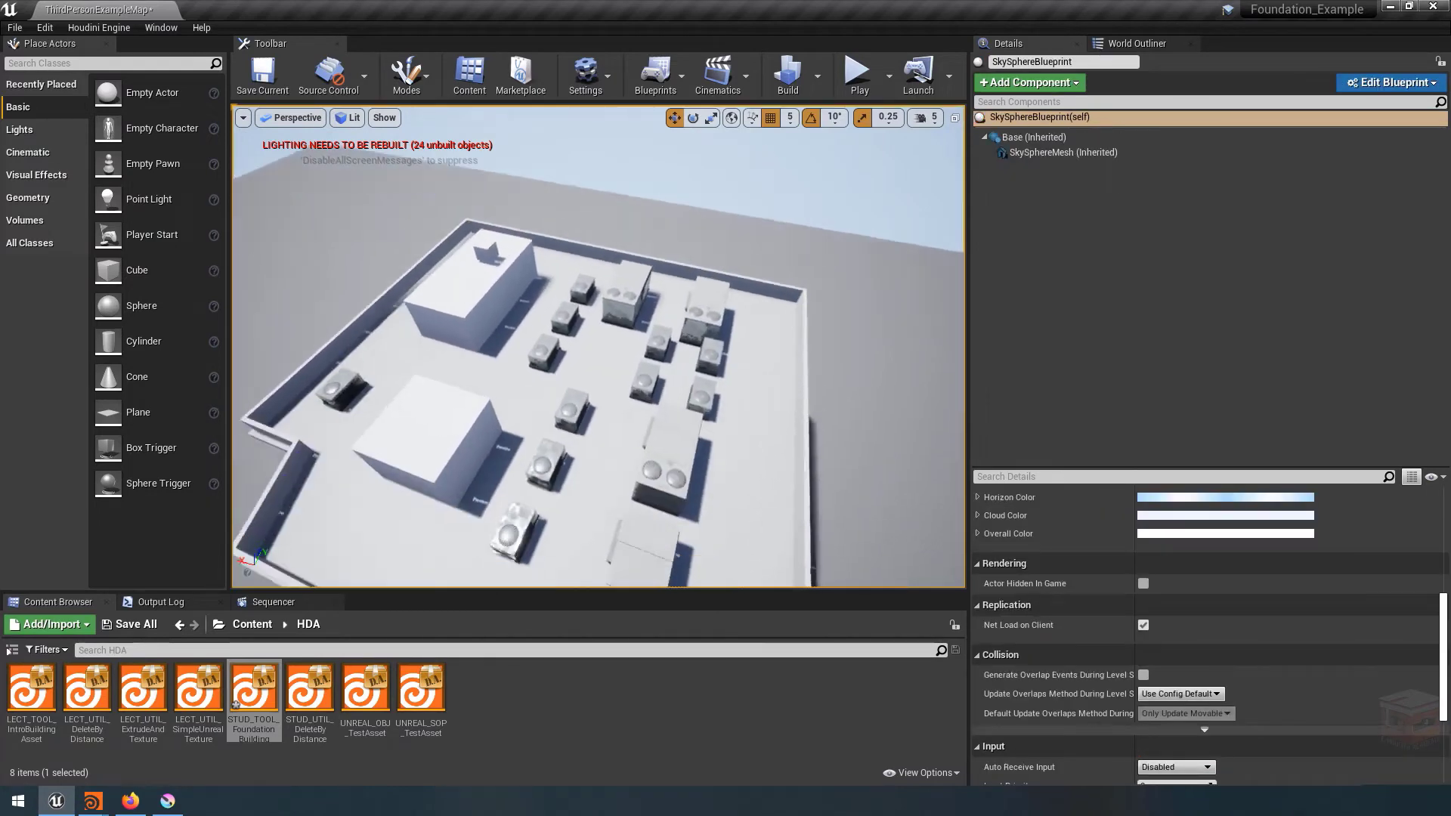
# Enlarge the area showing the building's parameters and set its Vent Large/Small Ratio to 0.25.
pyautogui.moveTo(571, 342); pyautogui.dragTo(571, 333)
pyautogui.click(617, 353)
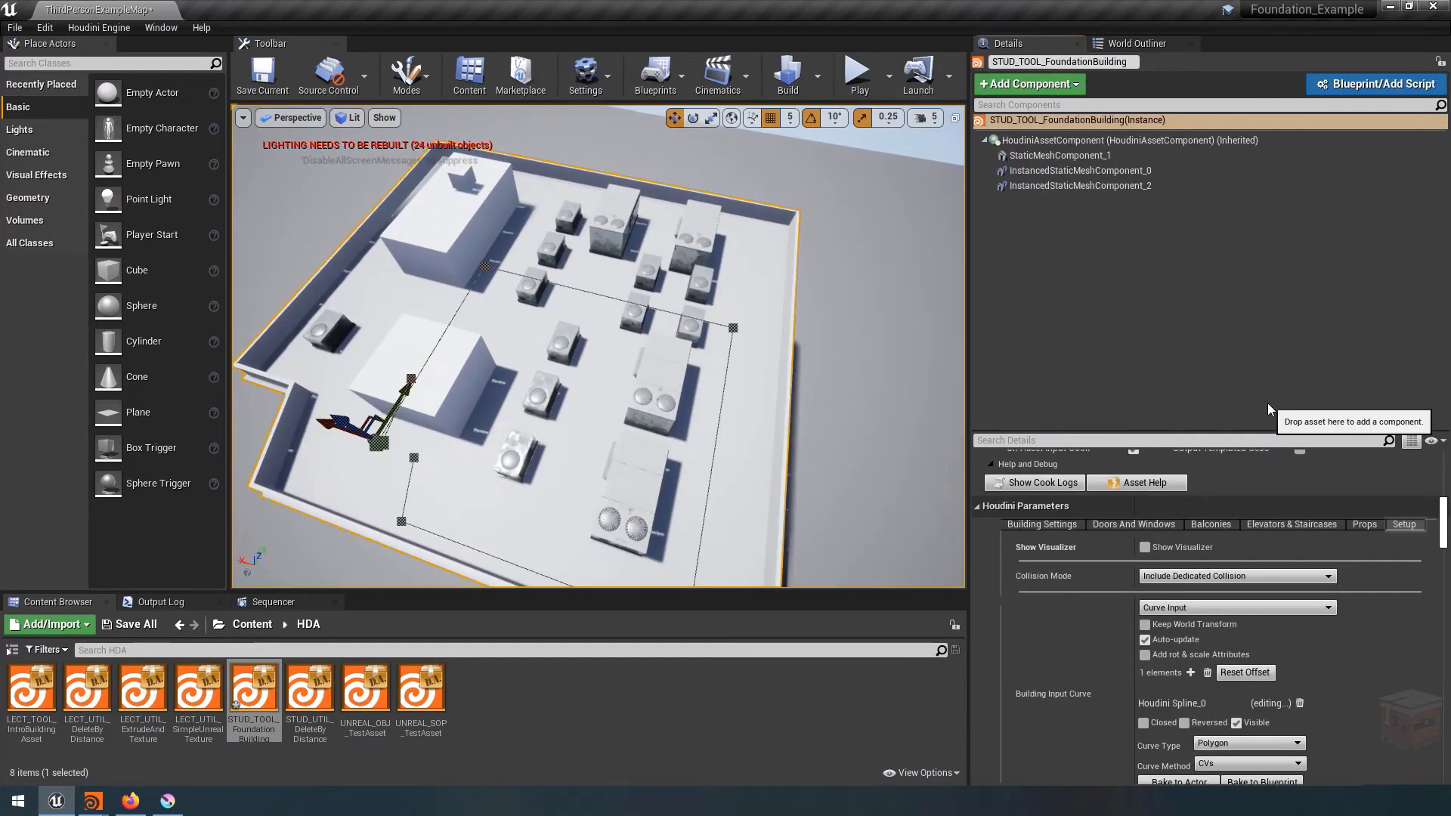
pyautogui.moveTo(1301, 468); pyautogui.dragTo(1301, 297)
pyautogui.click(1365, 390)
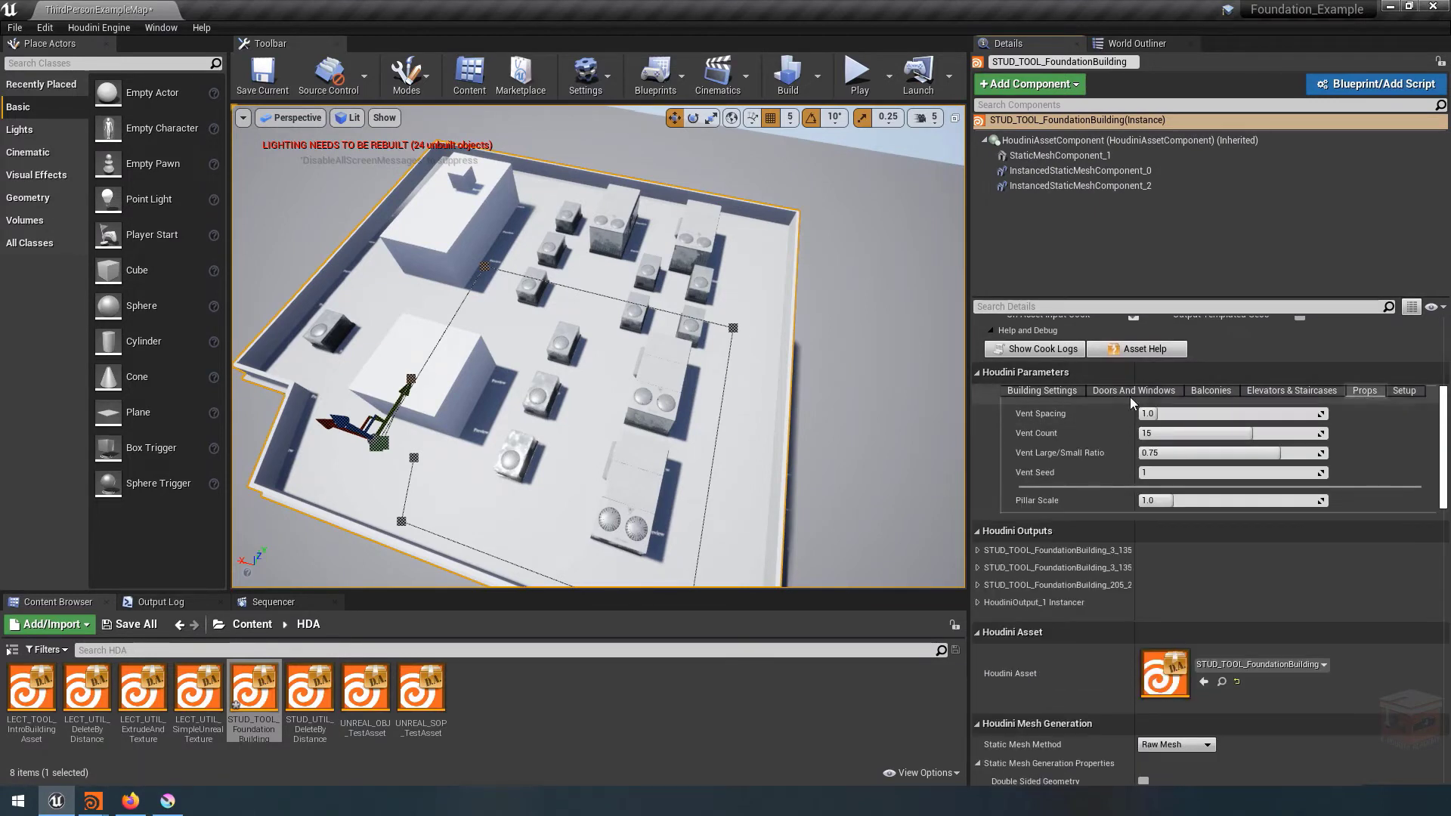
pyautogui.click(1171, 453)
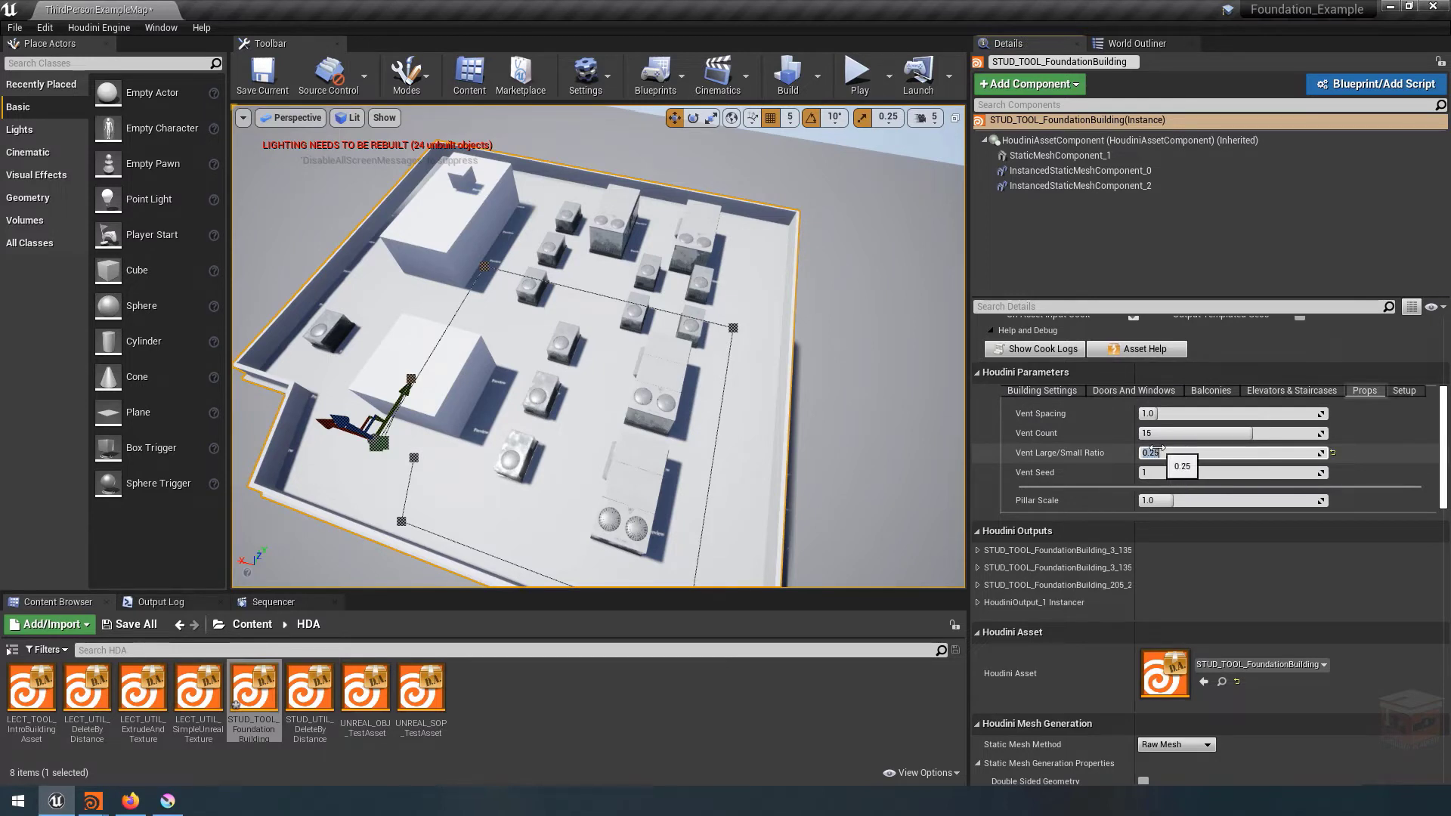
pyautogui.write('0.25')
pyautogui.press('Return')
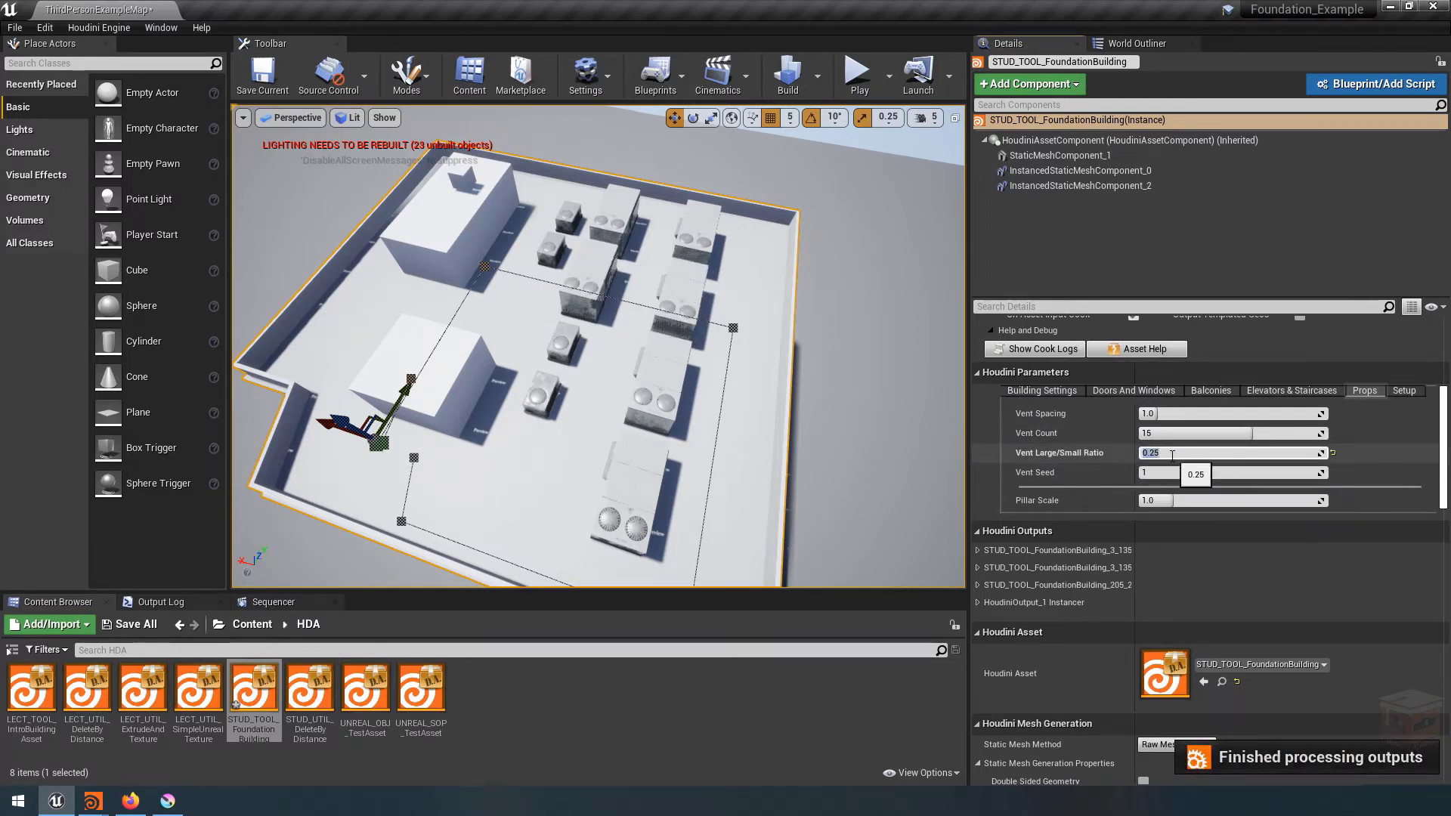
# Test the Vent Large/Small Ratio at 0 and 1, and restore it to 0.25.
pyautogui.write('0')
pyautogui.press('Return')
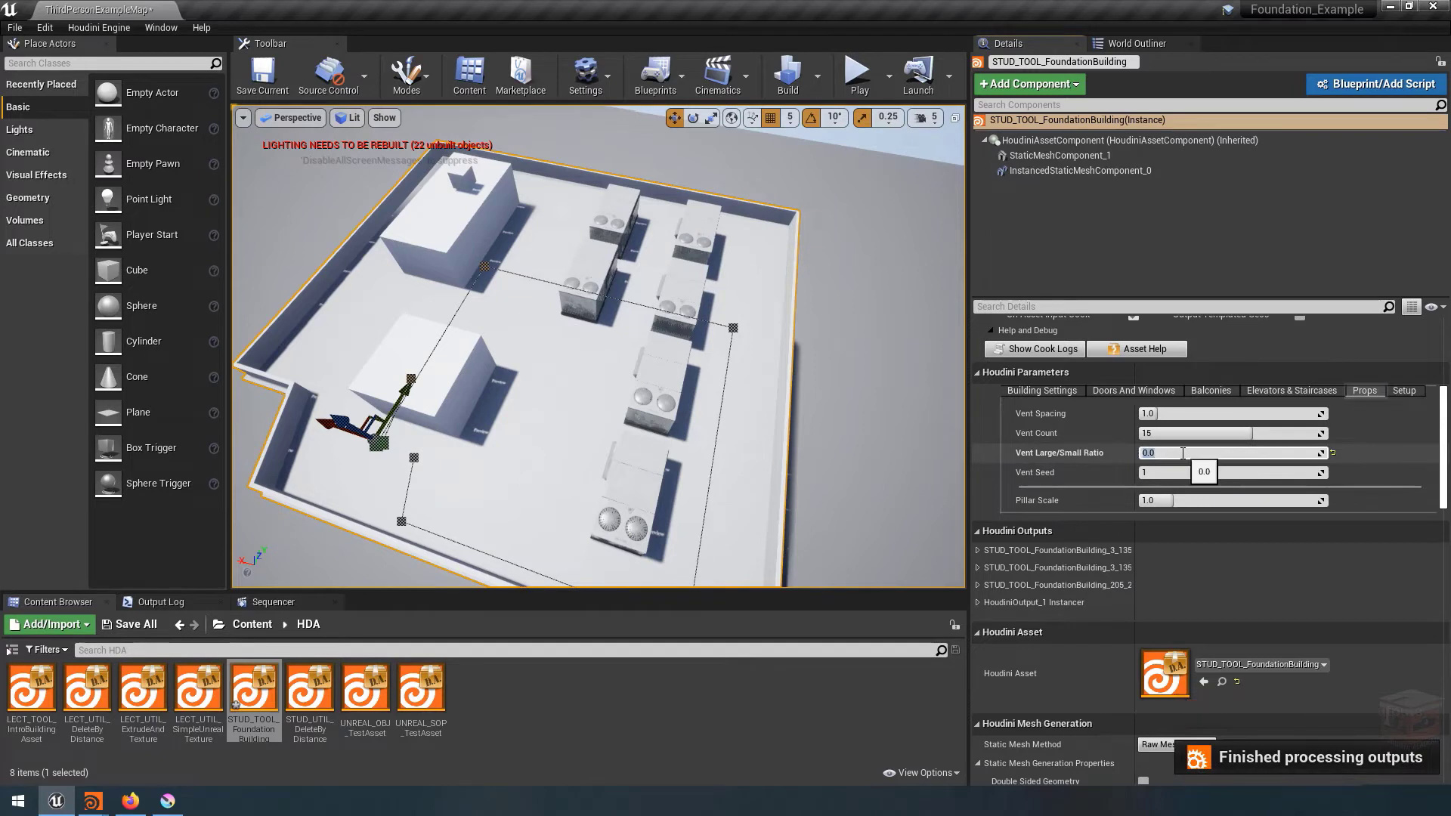
pyautogui.write('1')
pyautogui.press('Return')
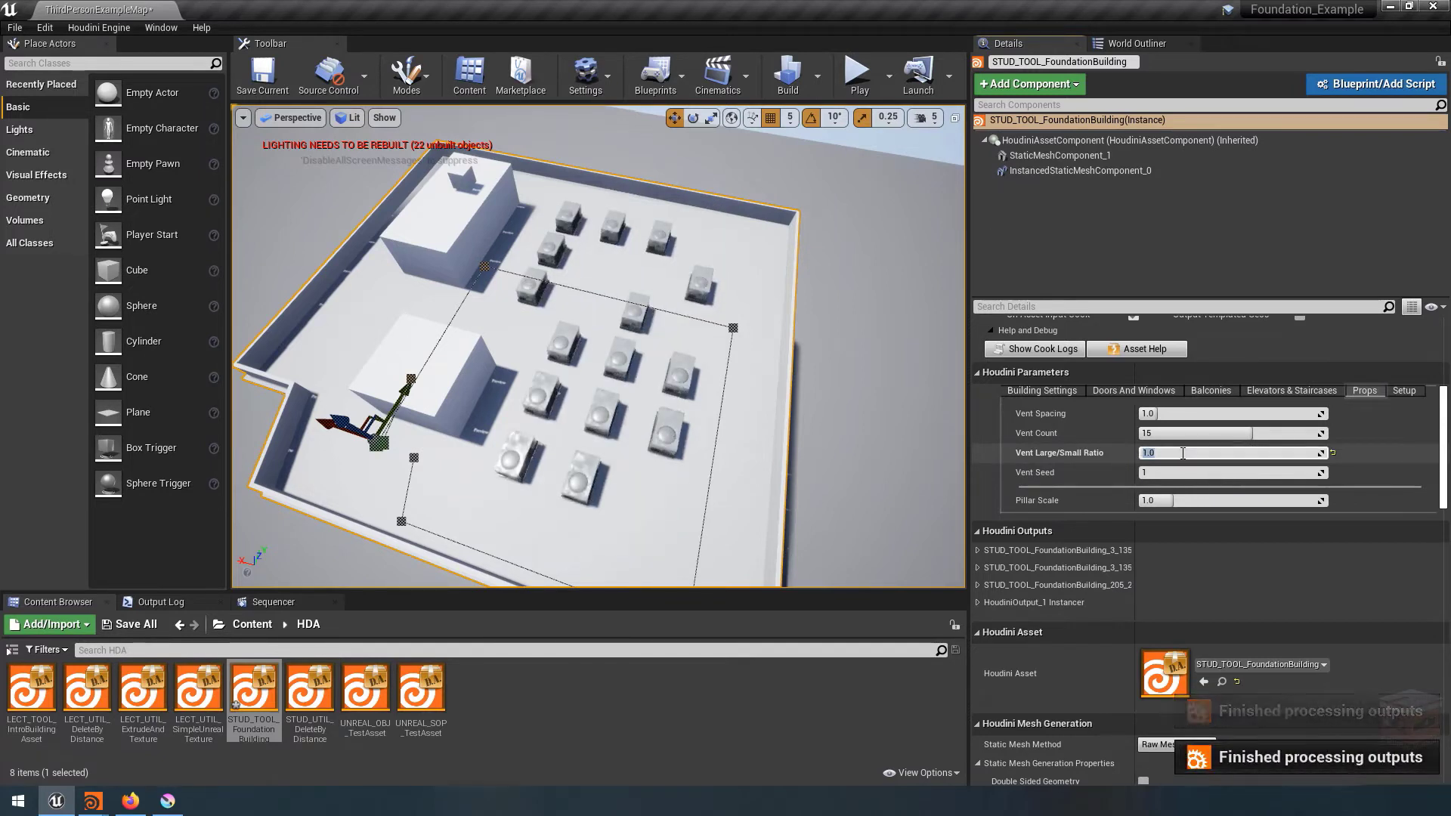
pyautogui.write('0.25')
pyautogui.press('Return')
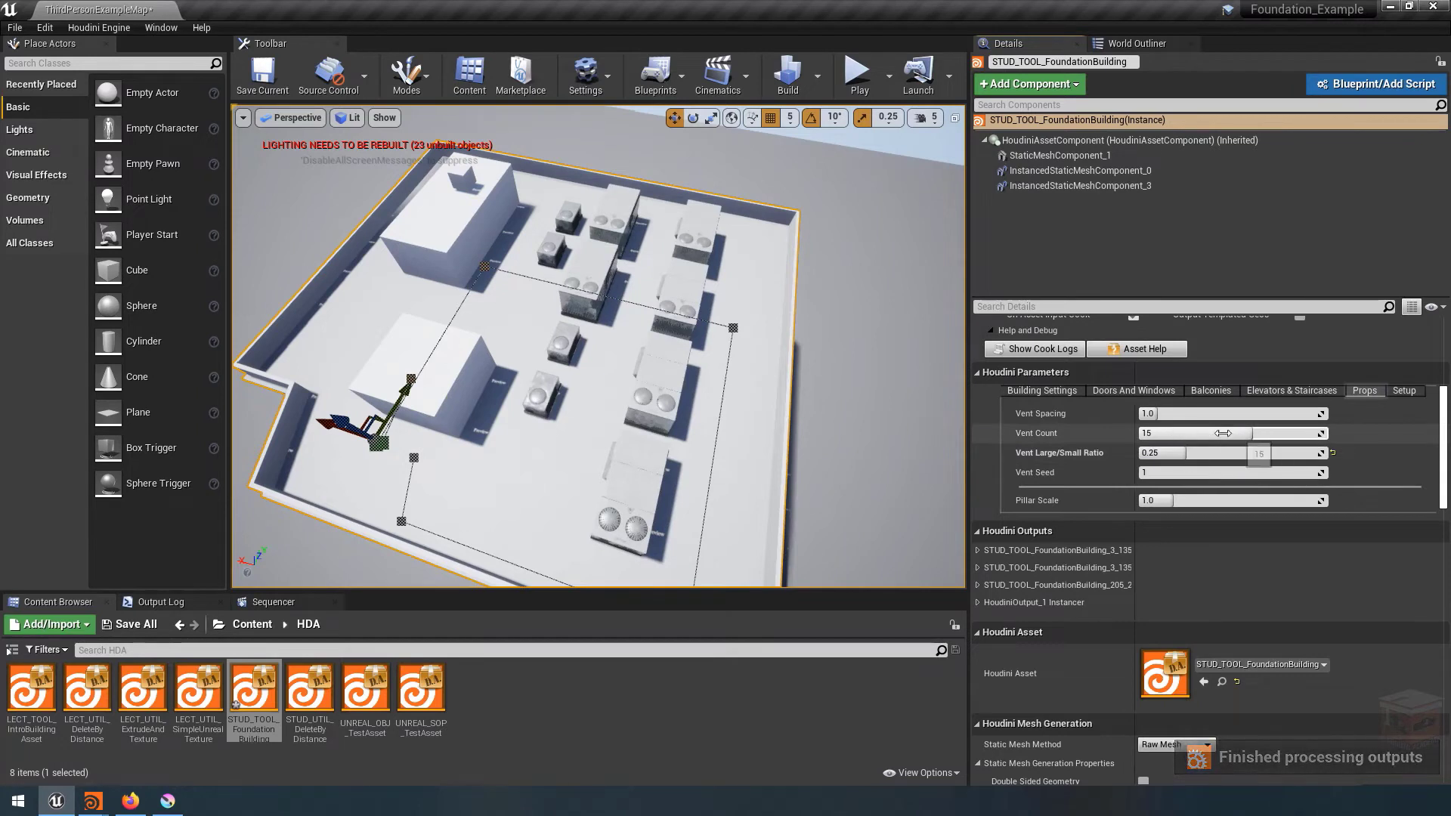
# Try a Vent Count of 5 on the roof and reduce it to 1.
pyautogui.click(1223, 433)
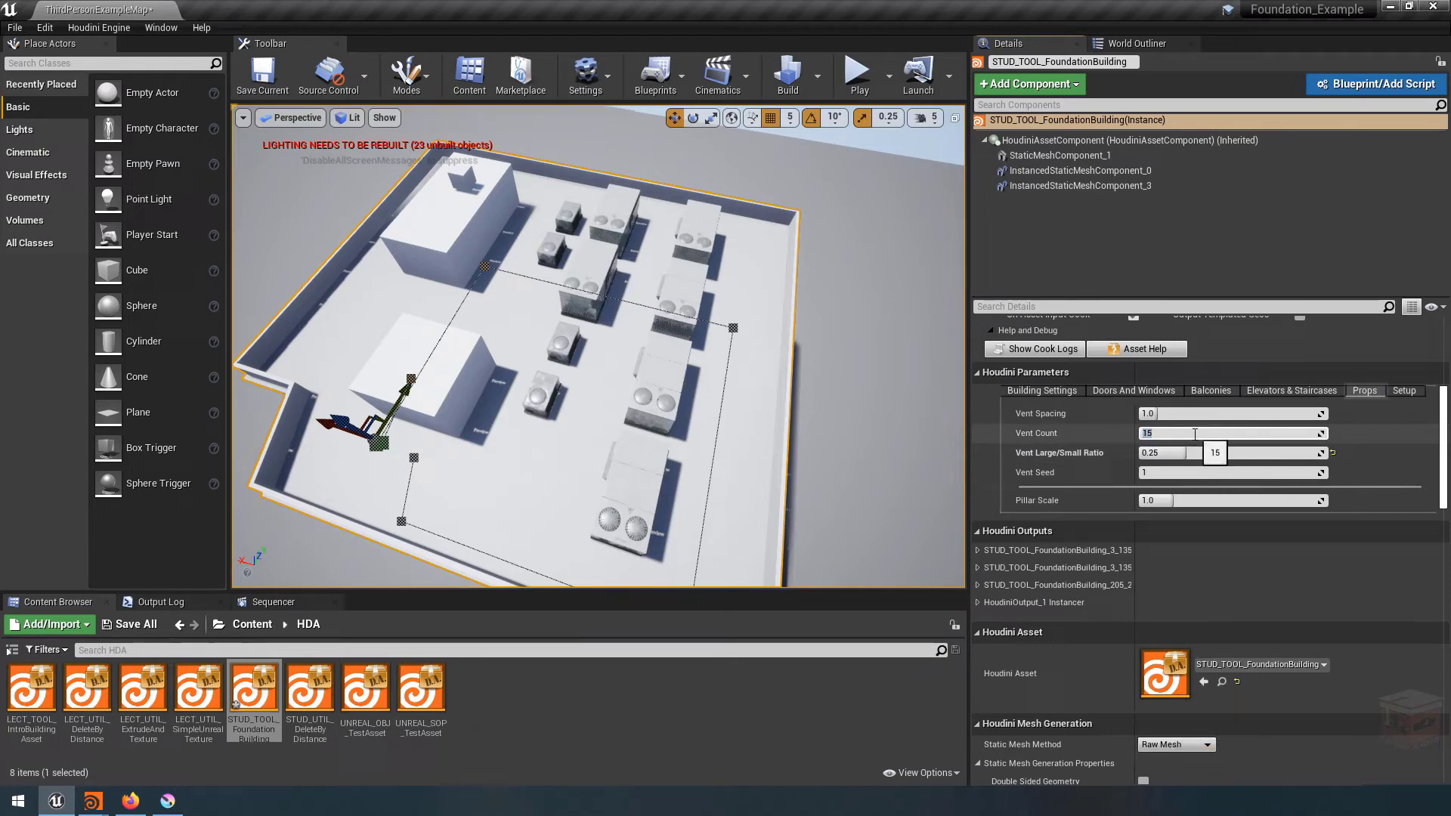
pyautogui.write('5')
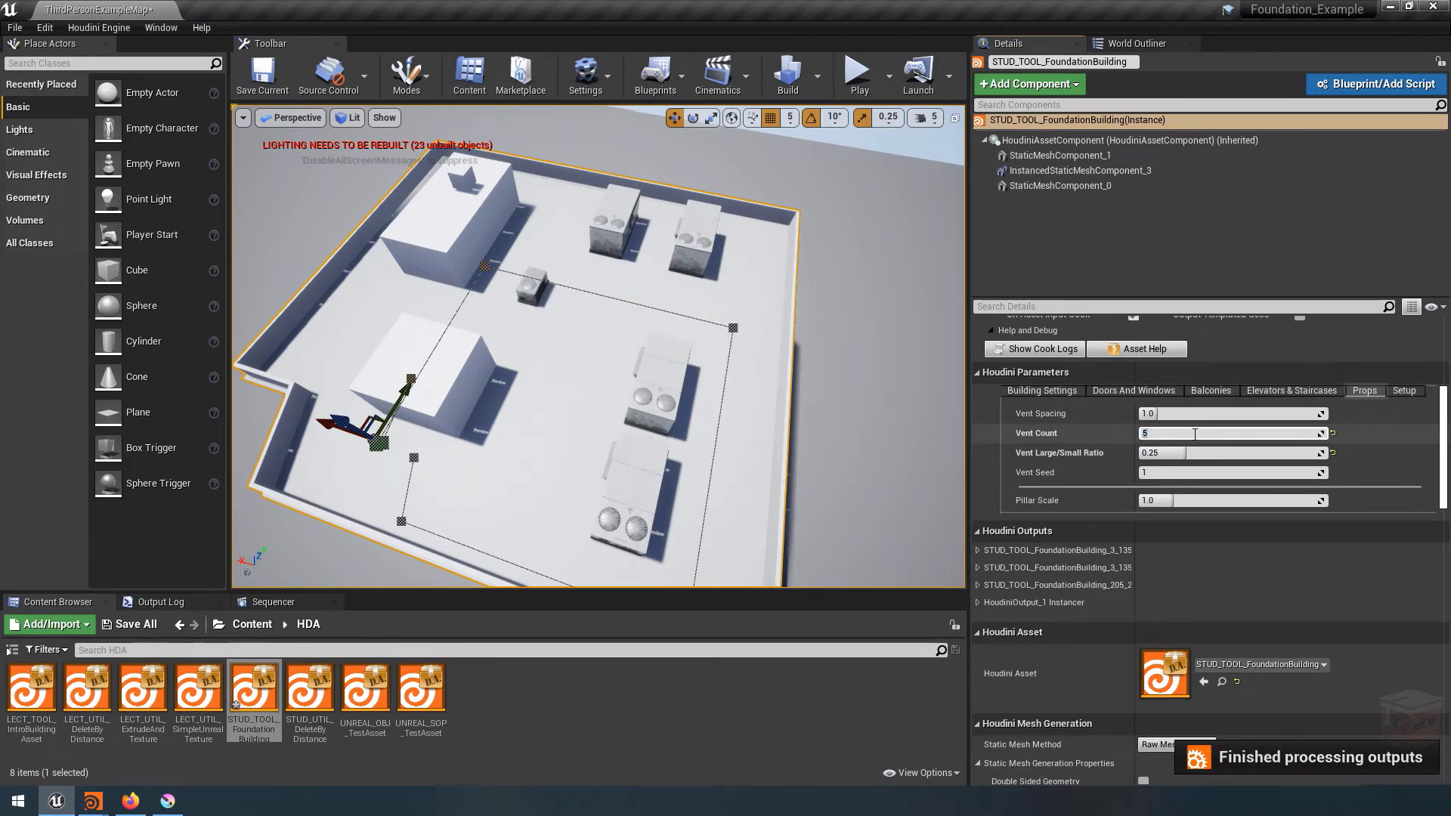
pyautogui.write('1')
pyautogui.press('Return')
pyautogui.click(1199, 430)
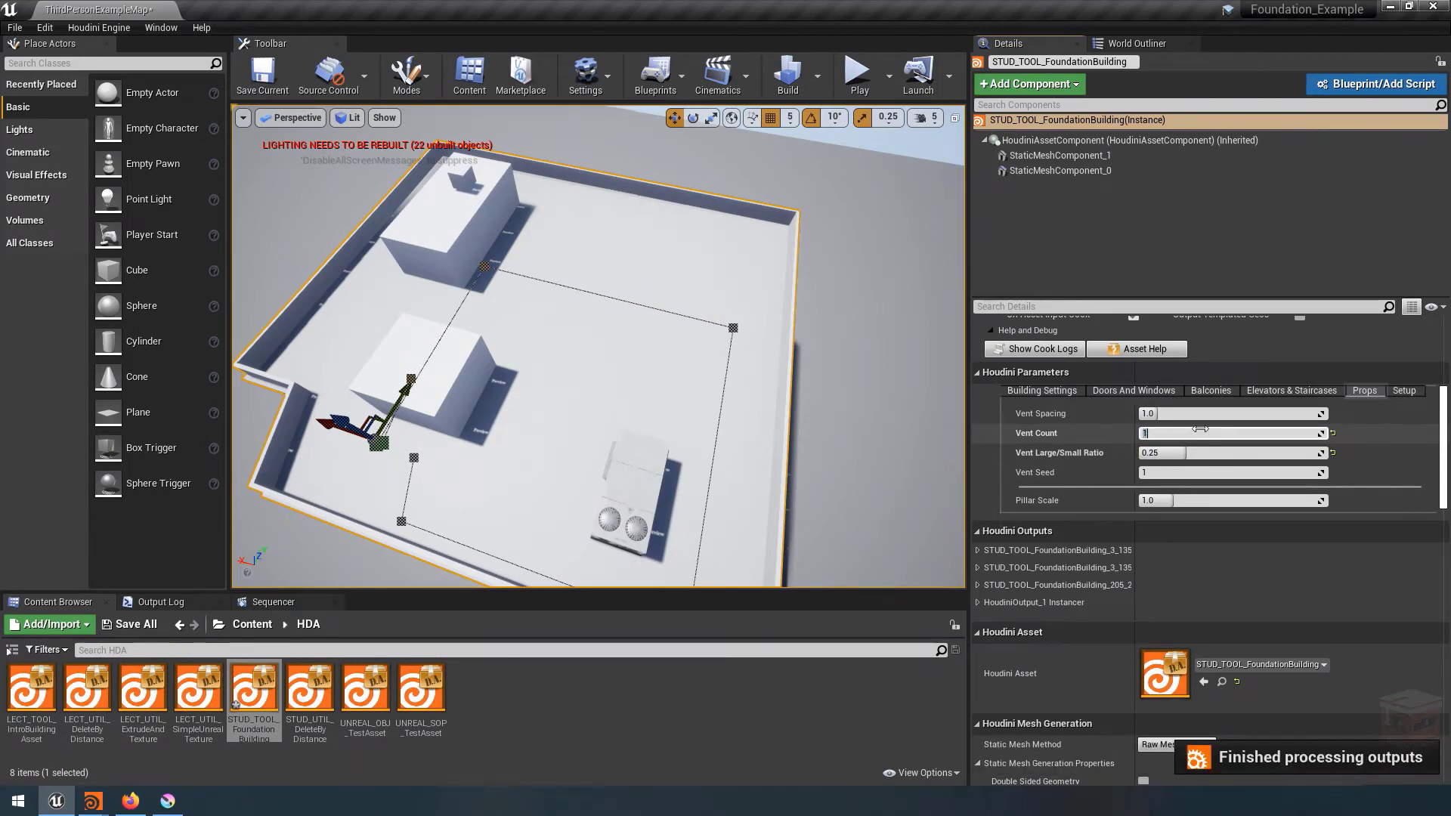
# Set the building's Vent Count to 20.
pyautogui.write('20')
pyautogui.press('Return')
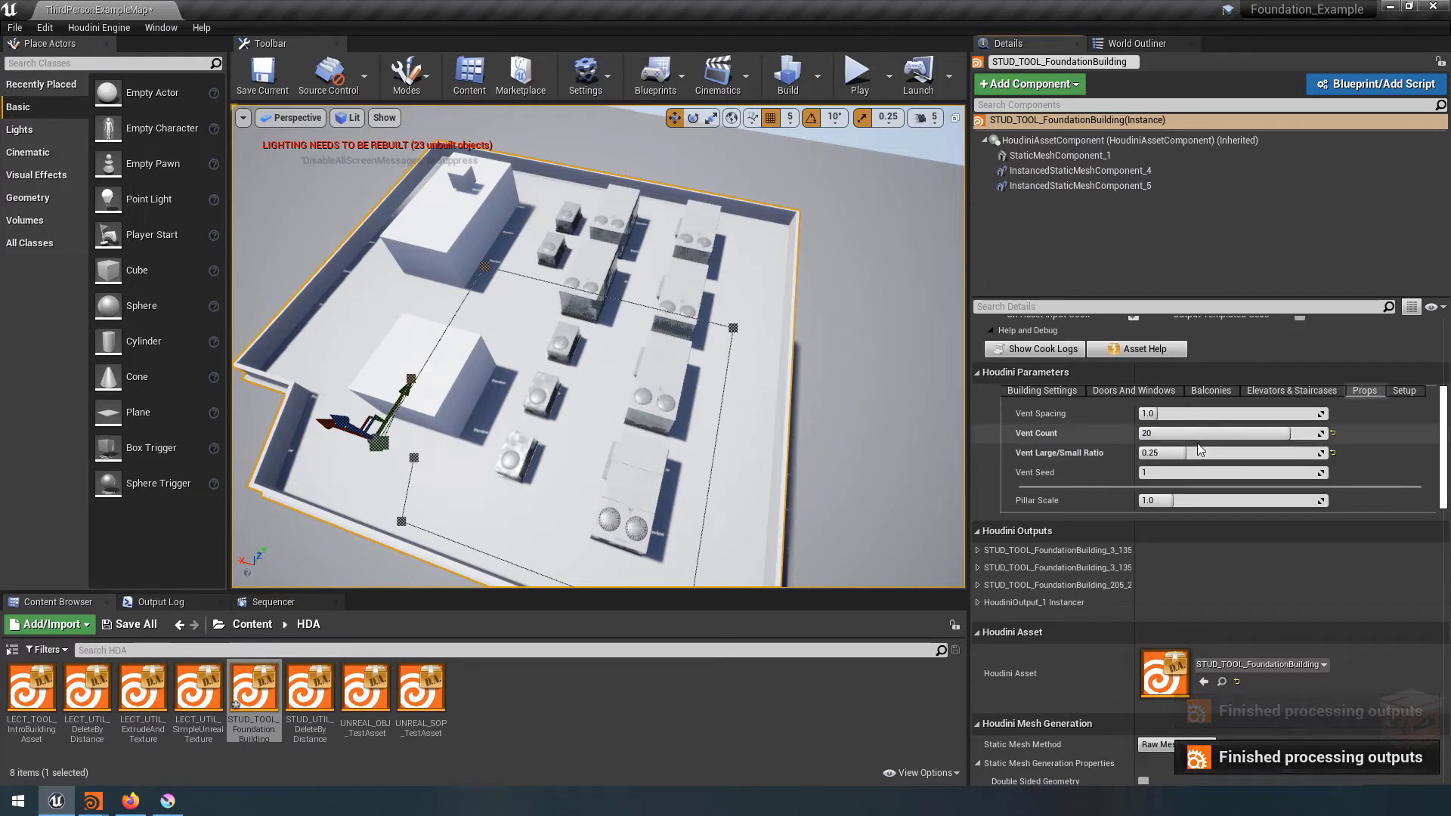
# Try a Vent Spacing of 0.0 on the rooftop vents, and restore it to 1.0.
pyautogui.click(1156, 414)
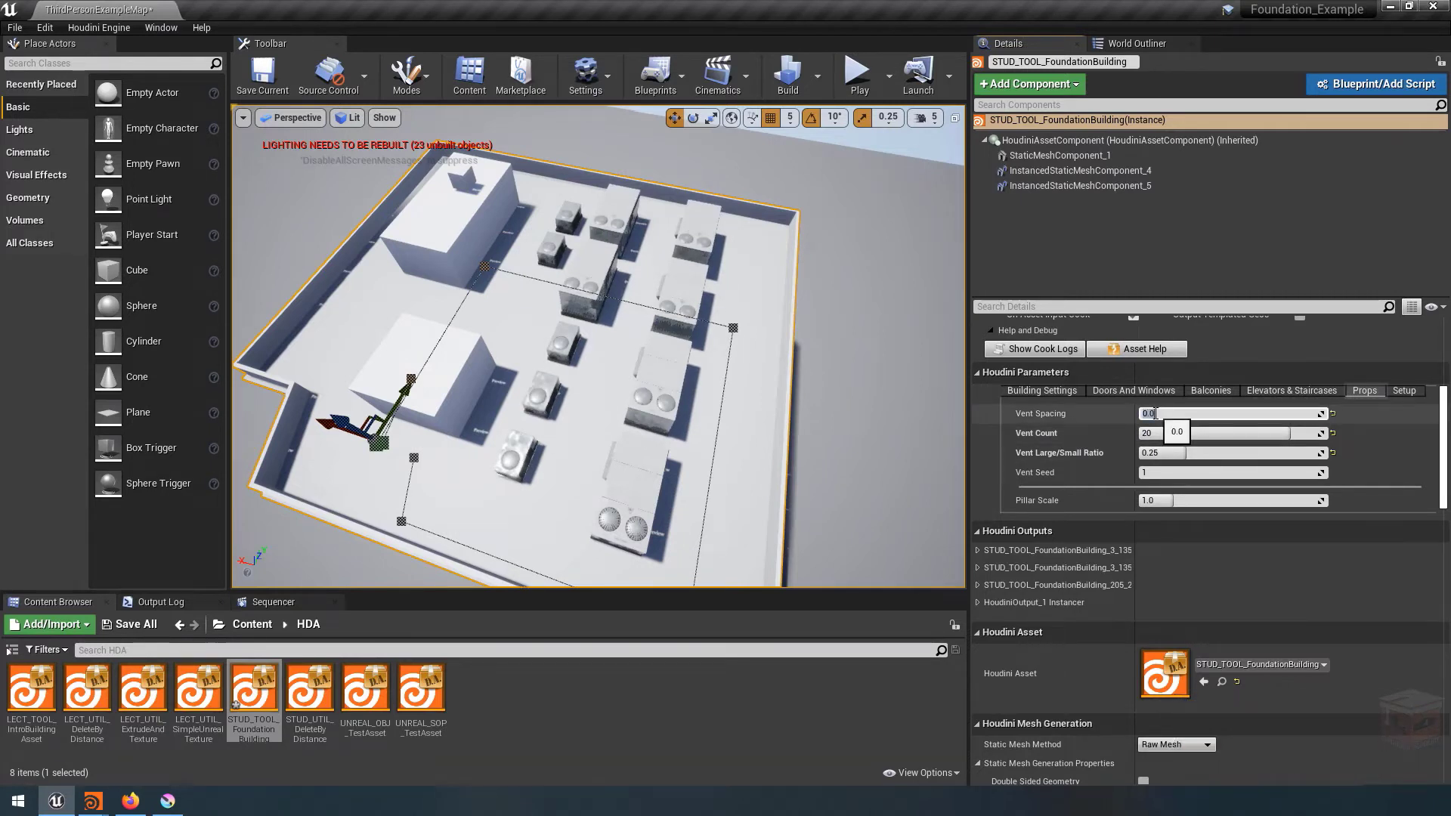
pyautogui.press('Return')
pyautogui.moveTo(797, 320); pyautogui.dragTo(727, 367, button='right')
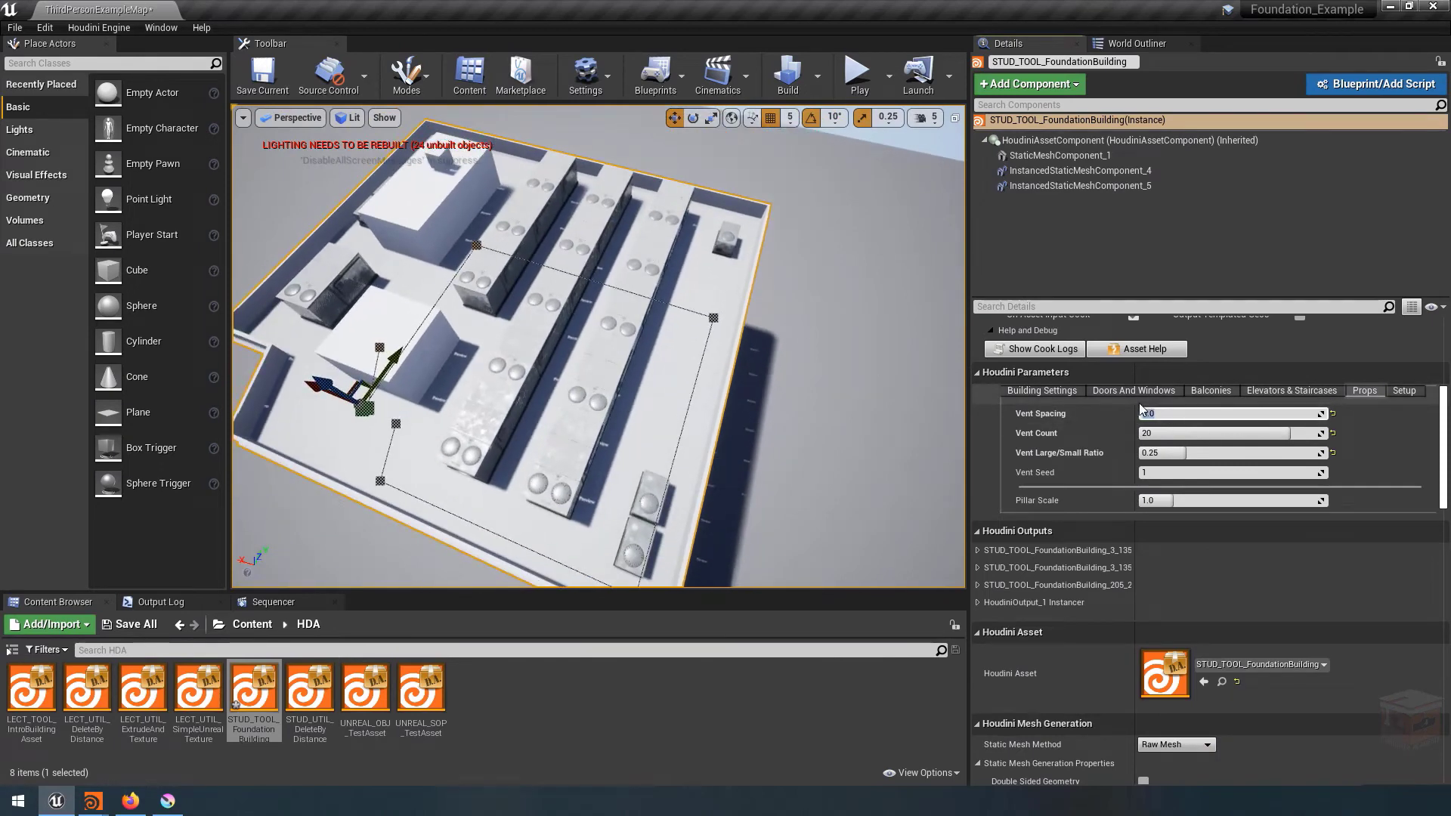
pyautogui.press('Return')
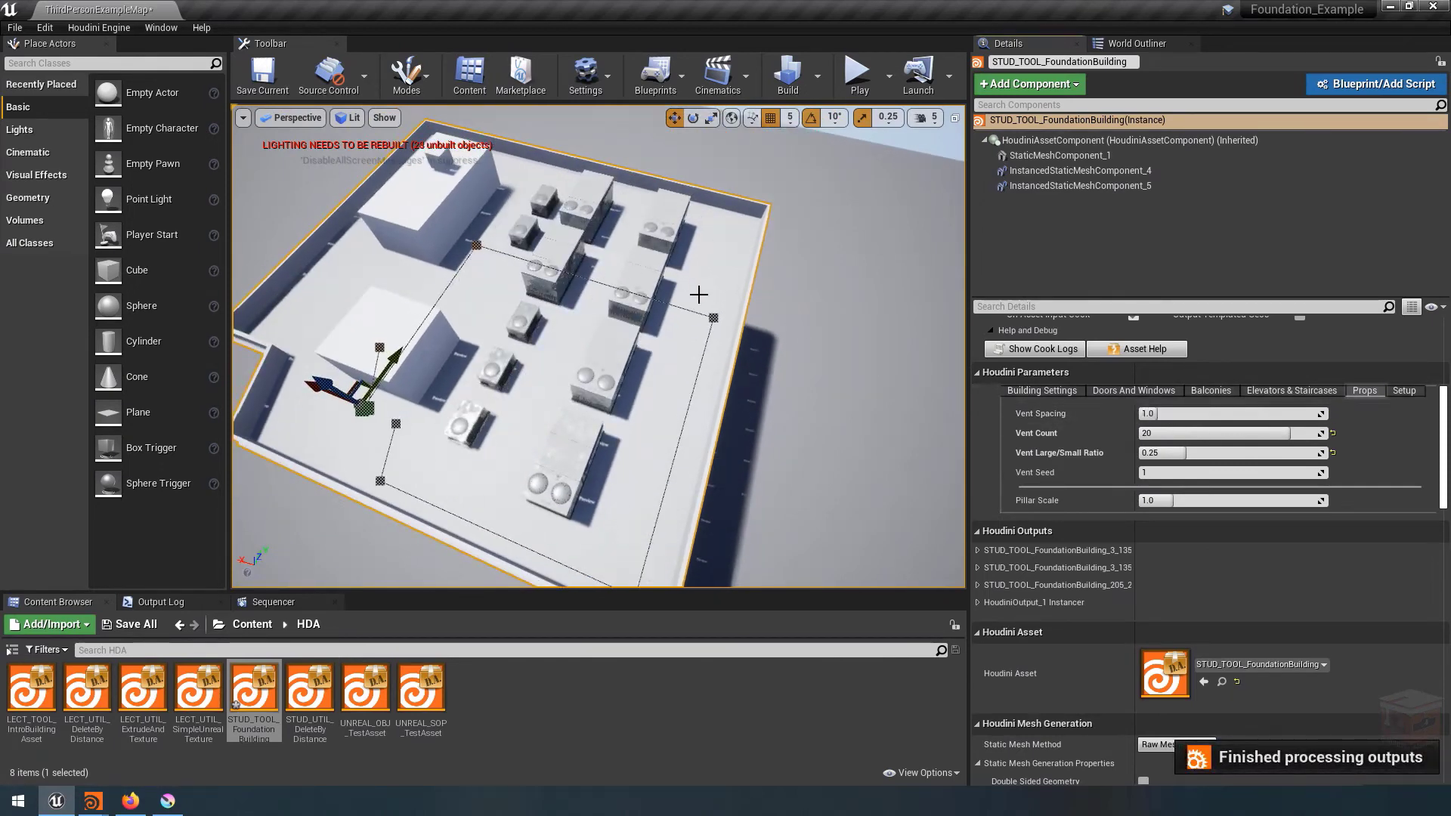
pyautogui.moveTo(699, 294); pyautogui.dragTo(689, 288, button='right')
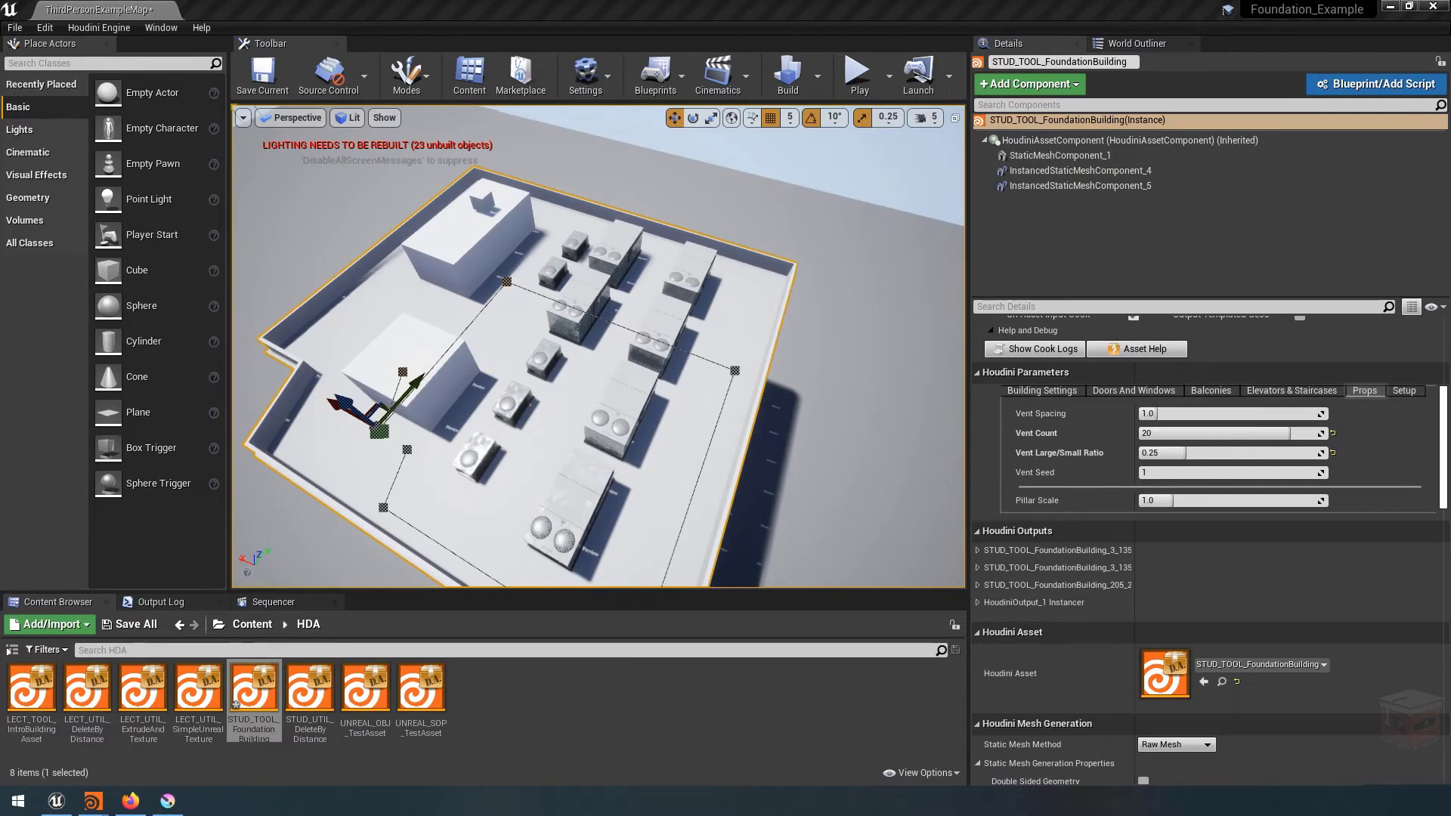
# Switch to Houdini and insert an Attribute Wrangle between raiseToRoof1 and copytopoints8 in the Assign Objects From Database group.
pyautogui.moveTo(93, 801)
pyautogui.click(85, 737)
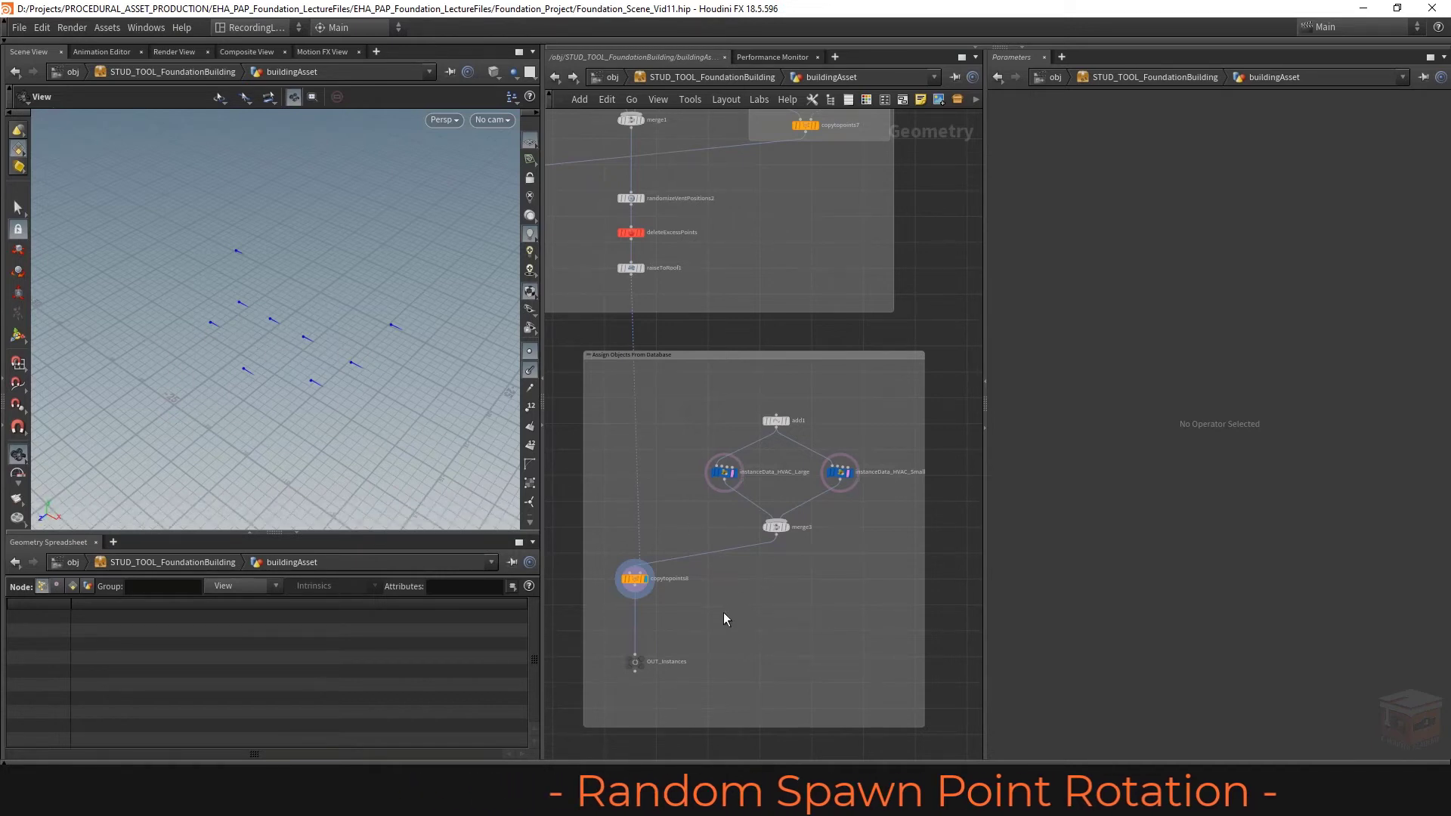
pyautogui.scroll(-2, 723, 615)
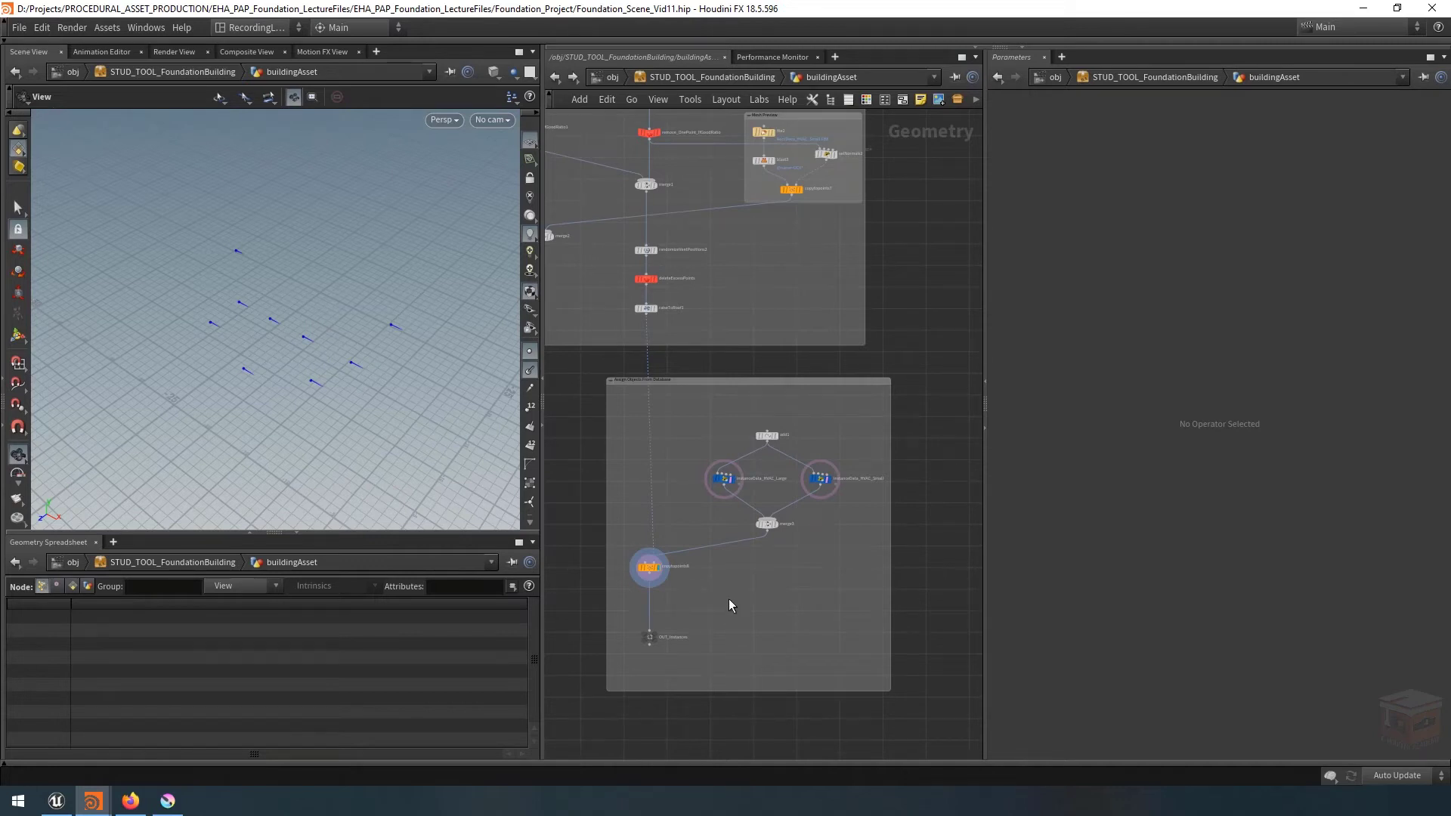
pyautogui.moveTo(728, 598); pyautogui.dragTo(745, 594, button='middle')
pyautogui.scroll(5, 684, 503)
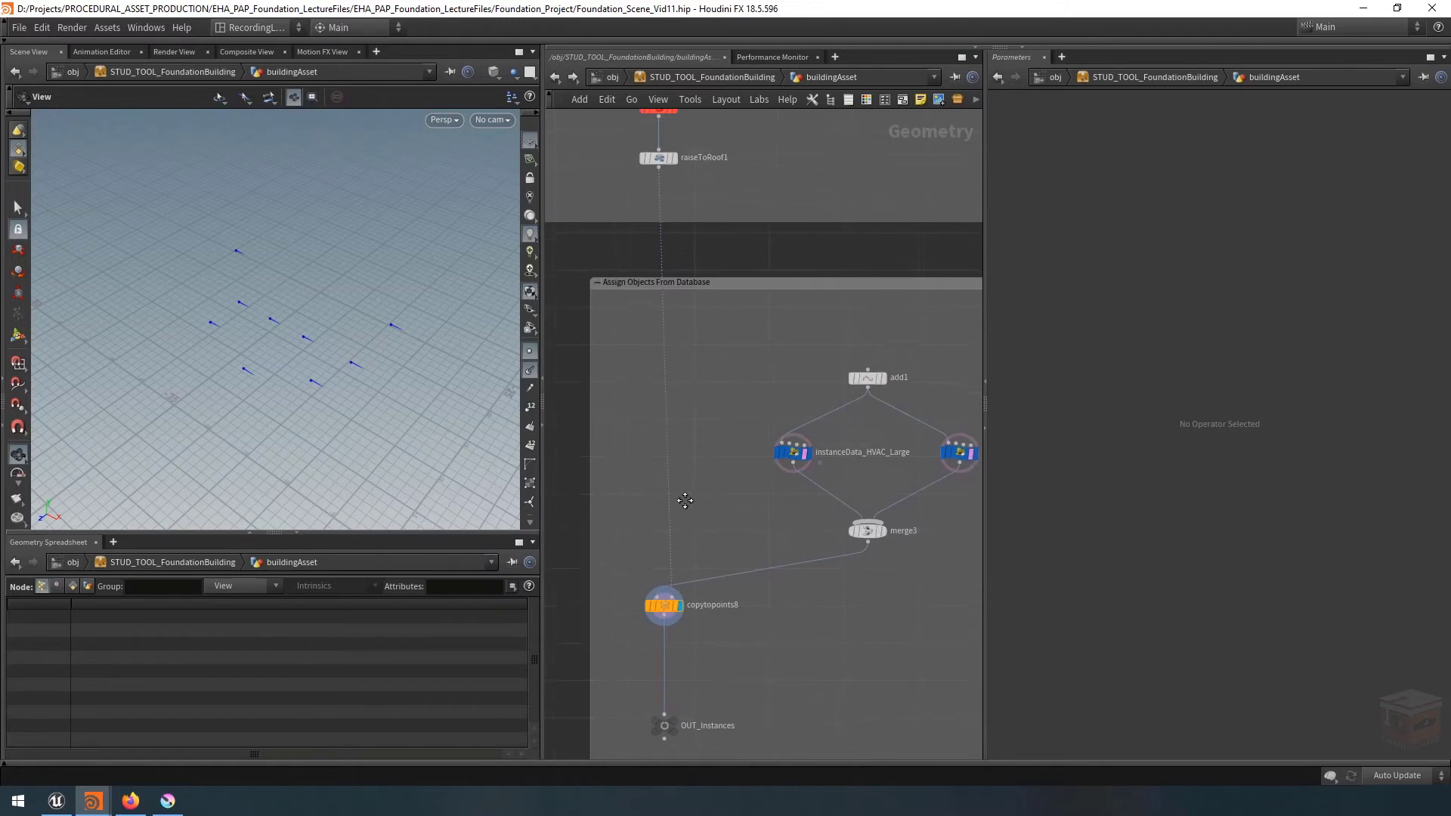
pyautogui.press('Tab')
pyautogui.write('attribwrangl')
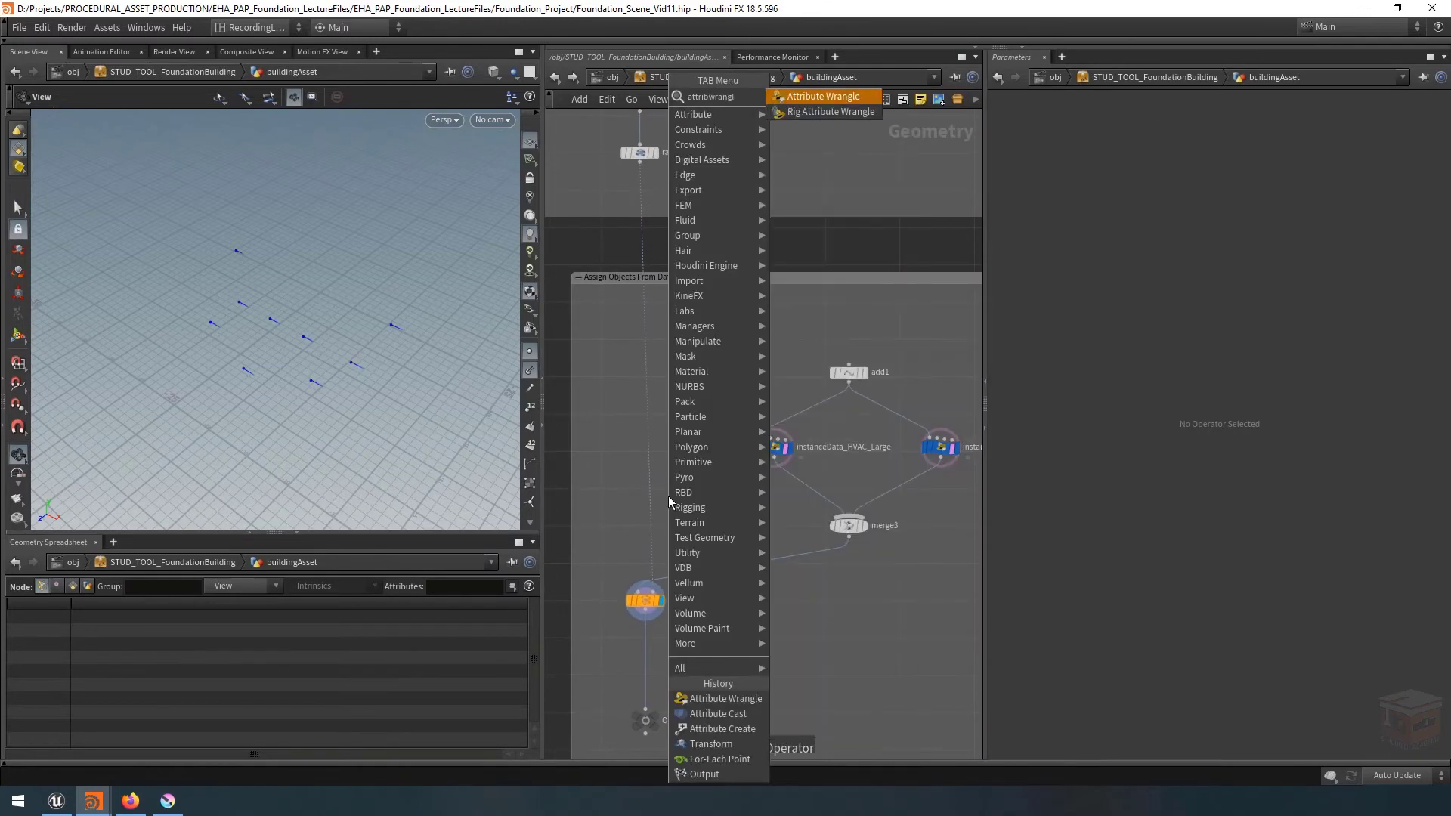
pyautogui.press('Return')
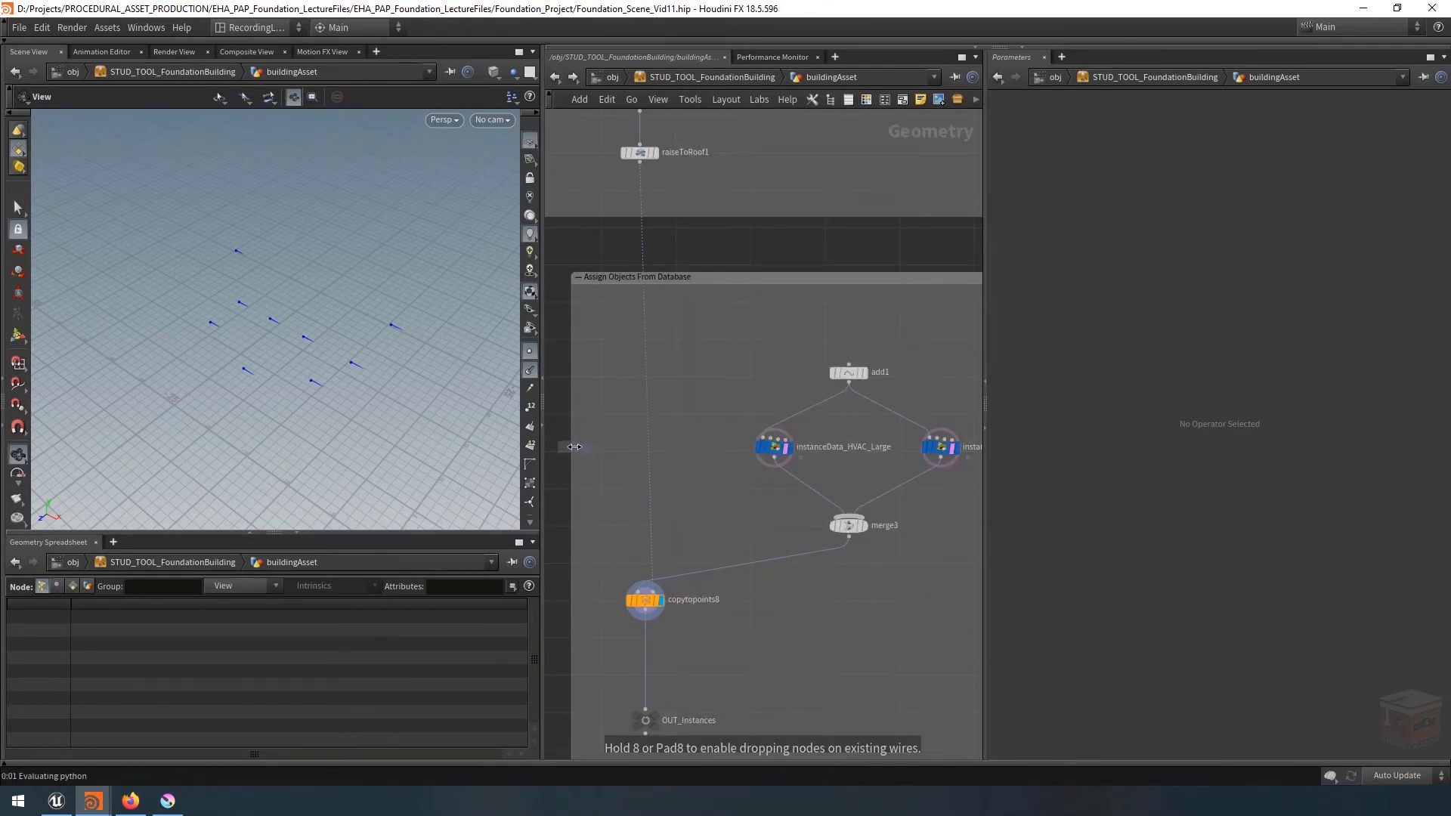
pyautogui.click(684, 488)
pyautogui.moveTo(689, 494); pyautogui.dragTo(657, 517)
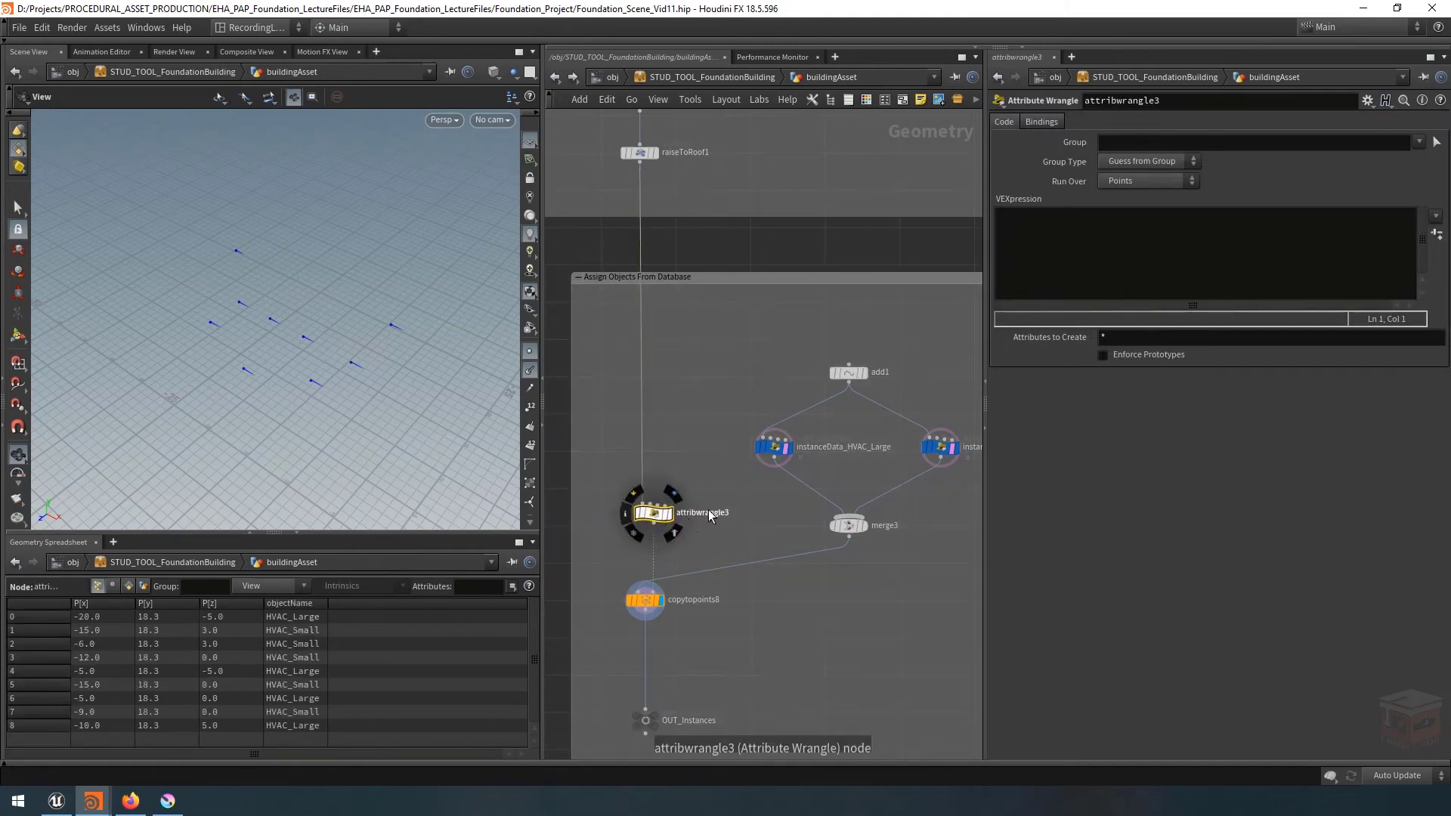
# Rename the new Attribute Wrangle node to setPointNormal.
pyautogui.doubleClick(704, 513)
pyautogui.write('setP')
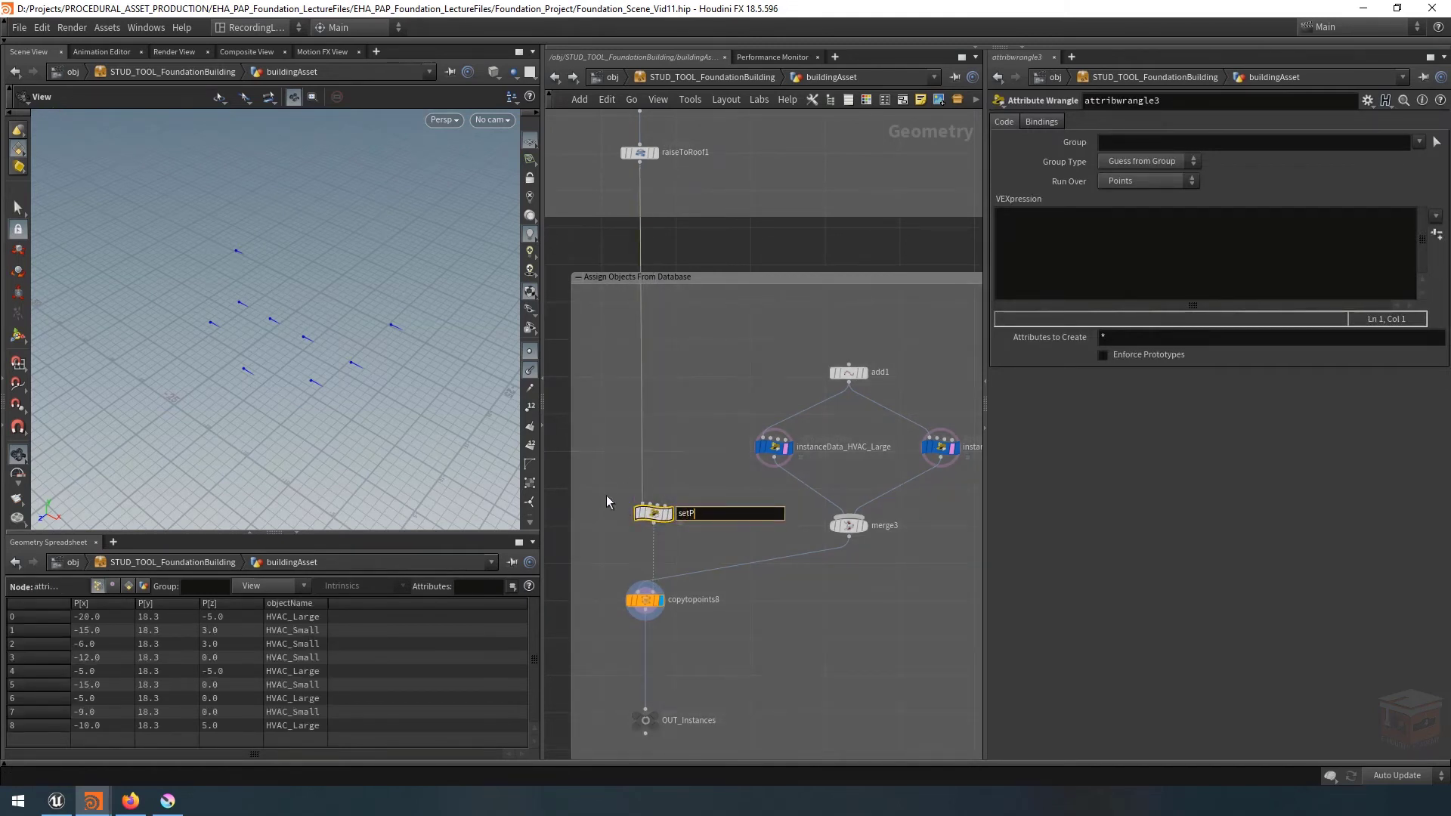
pyautogui.write('ointNormal')
pyautogui.press('Return')
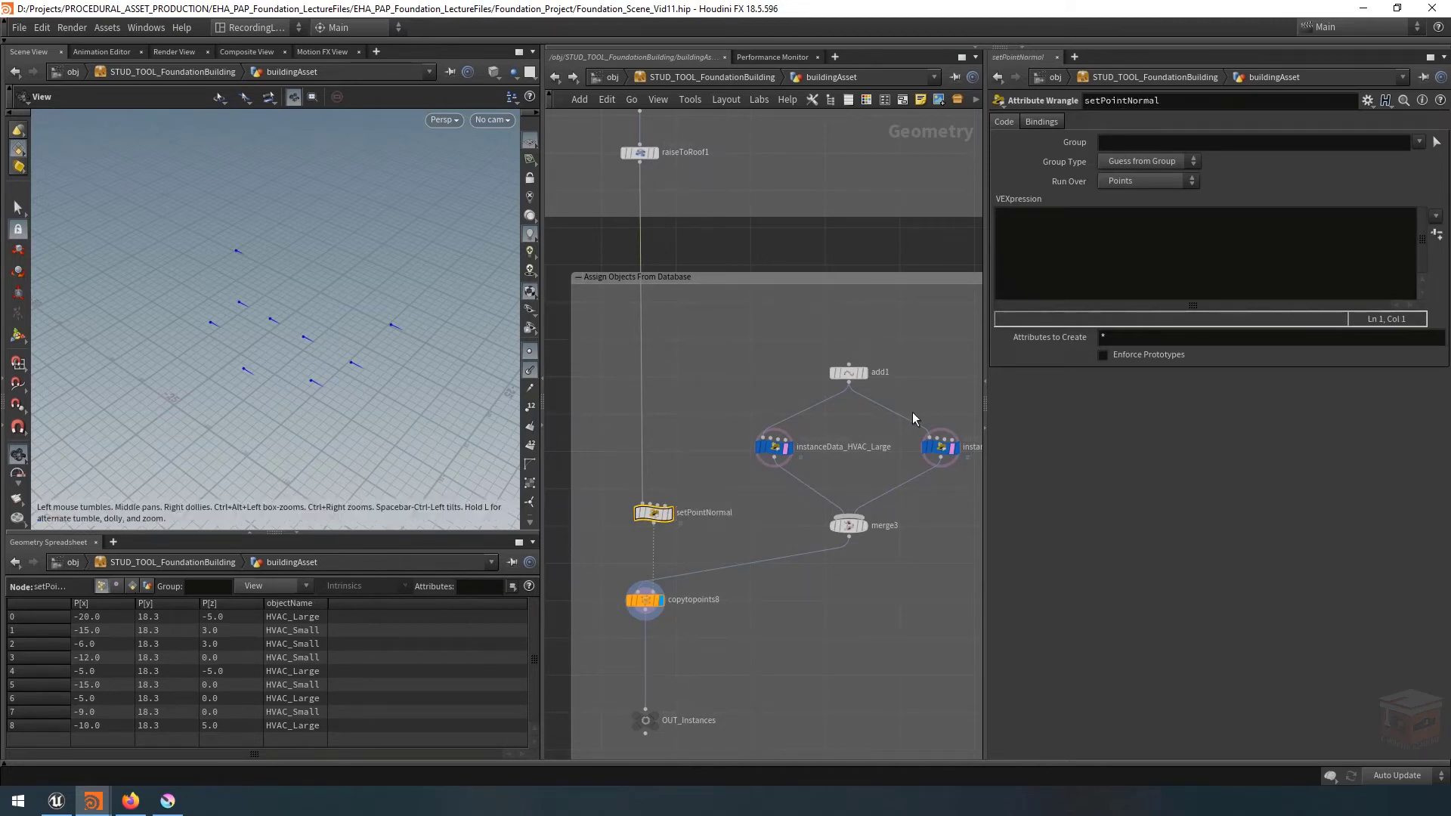
# Shrink the scene view and widen the parameter area to make more room for the wrangle's code.
pyautogui.moveTo(543, 445); pyautogui.dragTo(467, 445)
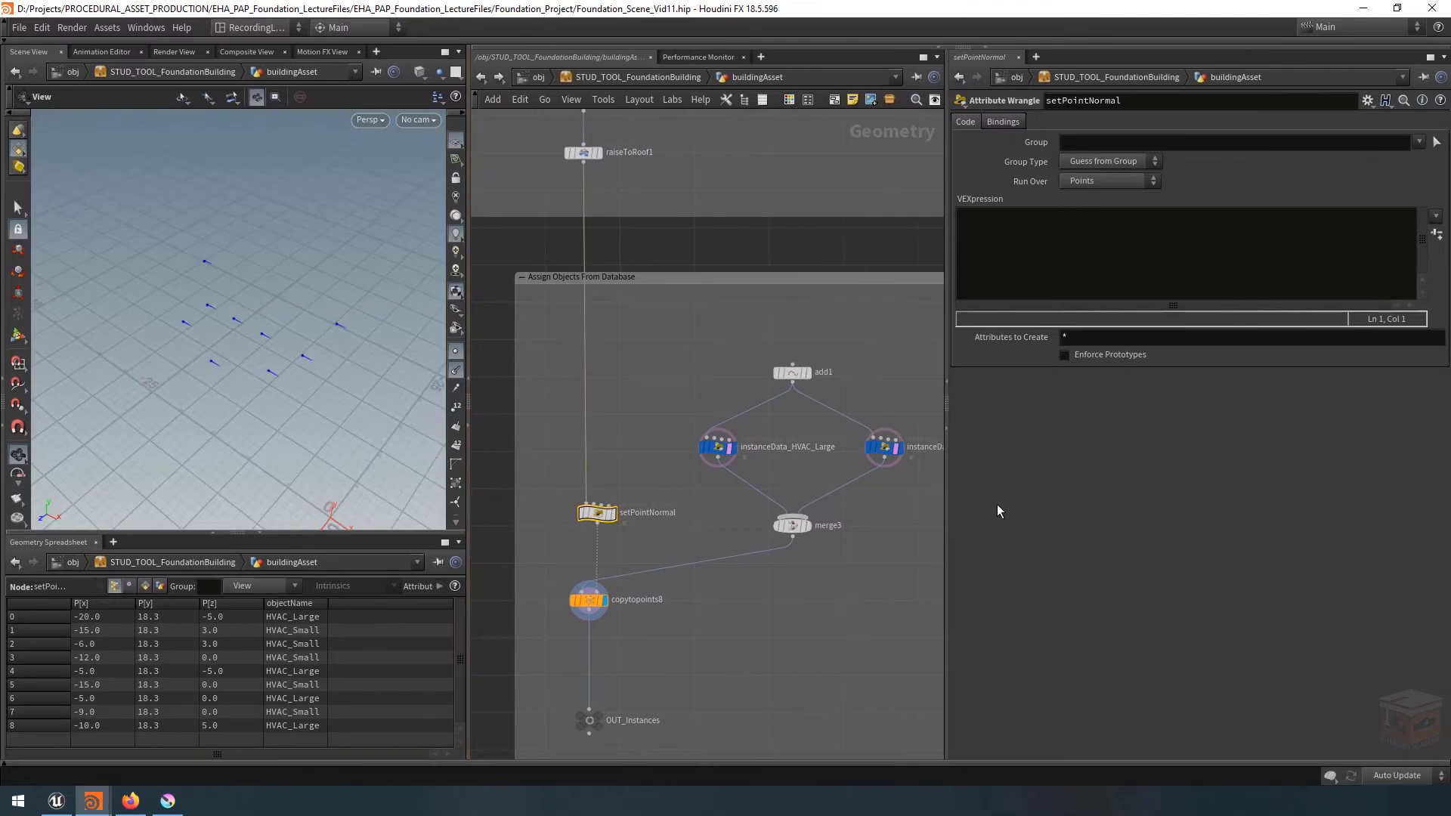
pyautogui.moveTo(948, 491); pyautogui.dragTo(917, 491)
pyautogui.scroll(-3, 840, 564)
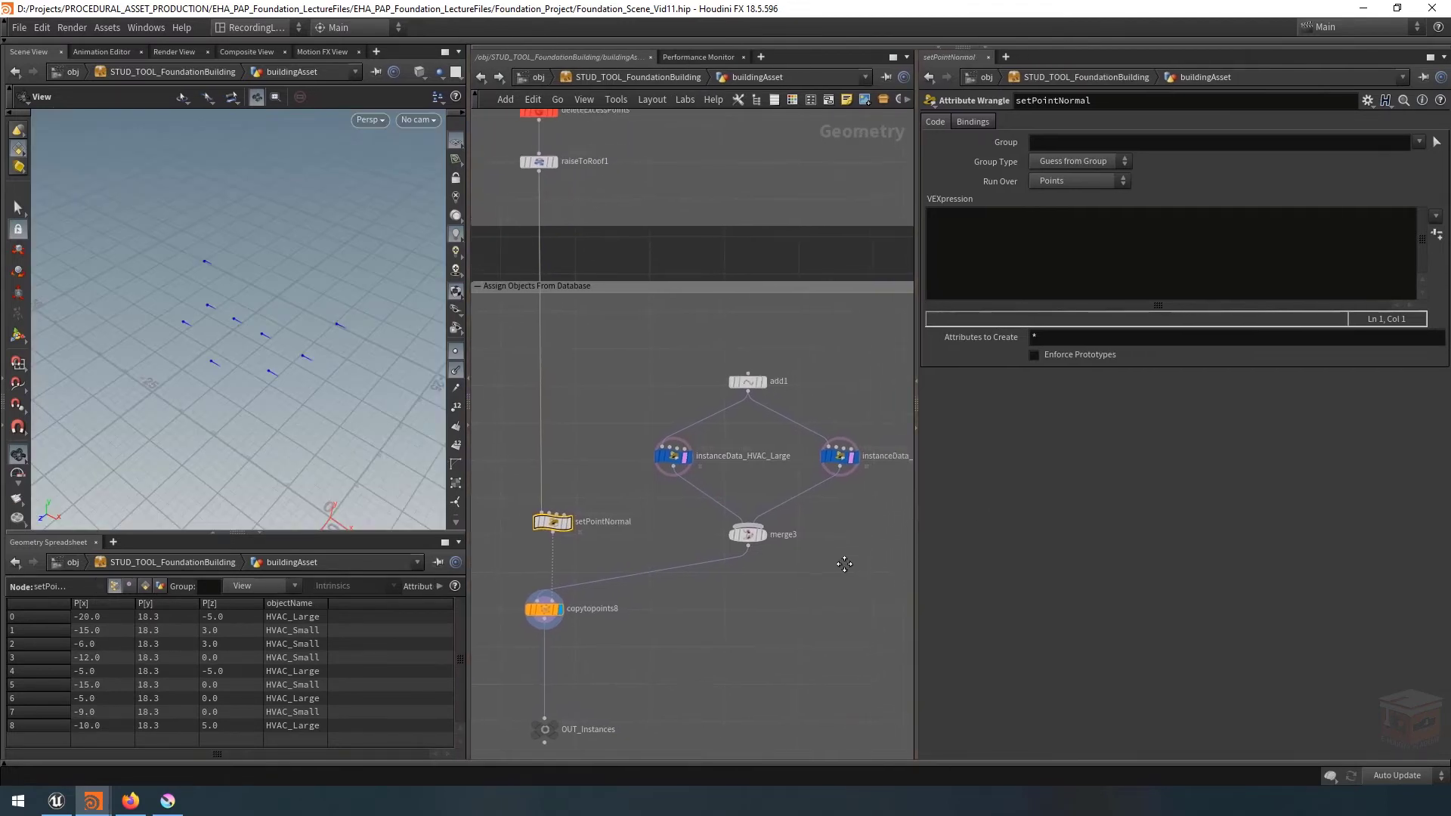
# Write v@up = {0,1,0}; and f@pscale = 1; as the setPointNormal wrangle's VEX code and apply it.
pyautogui.click(982, 250)
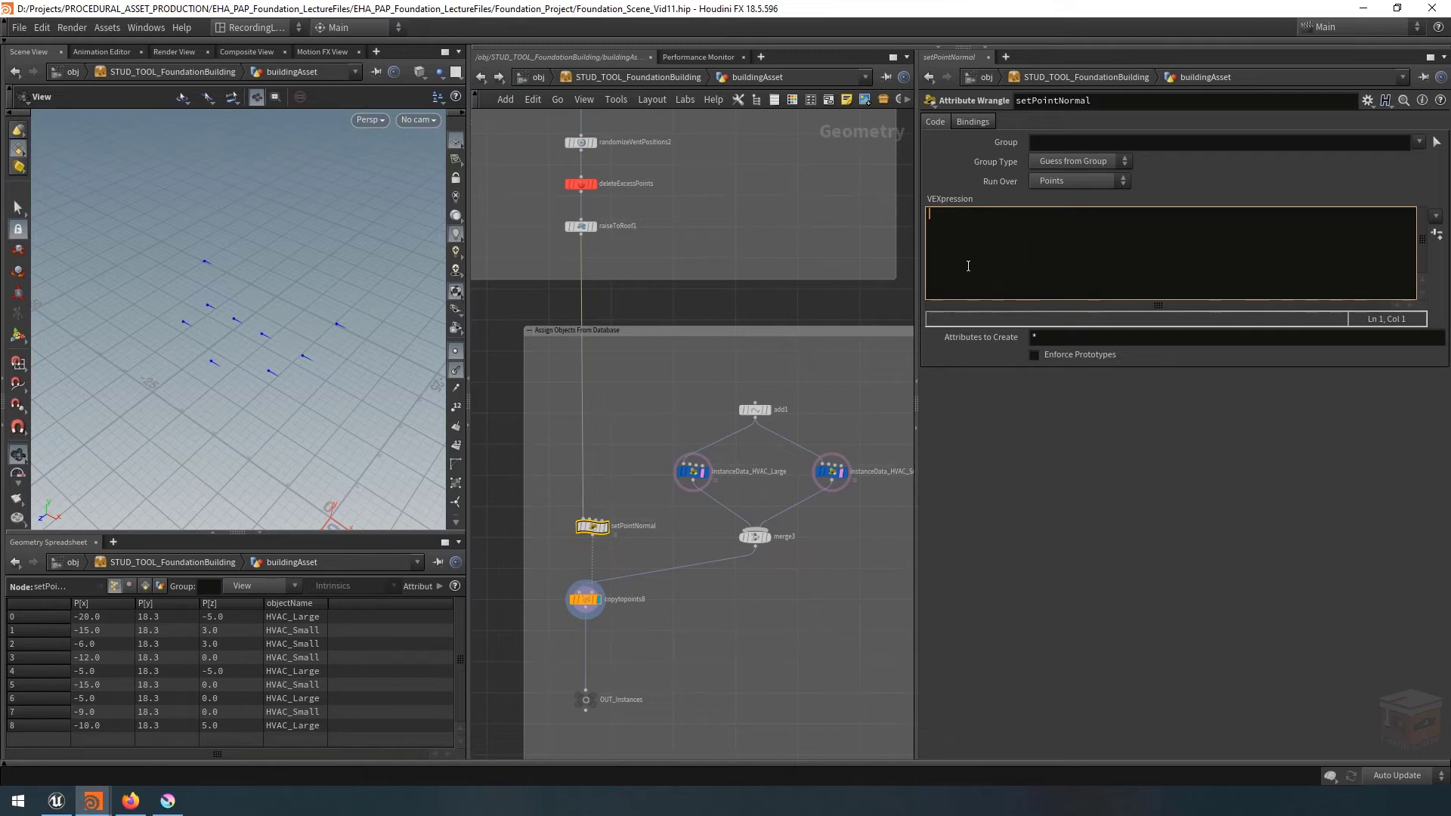
pyautogui.write('v@u')
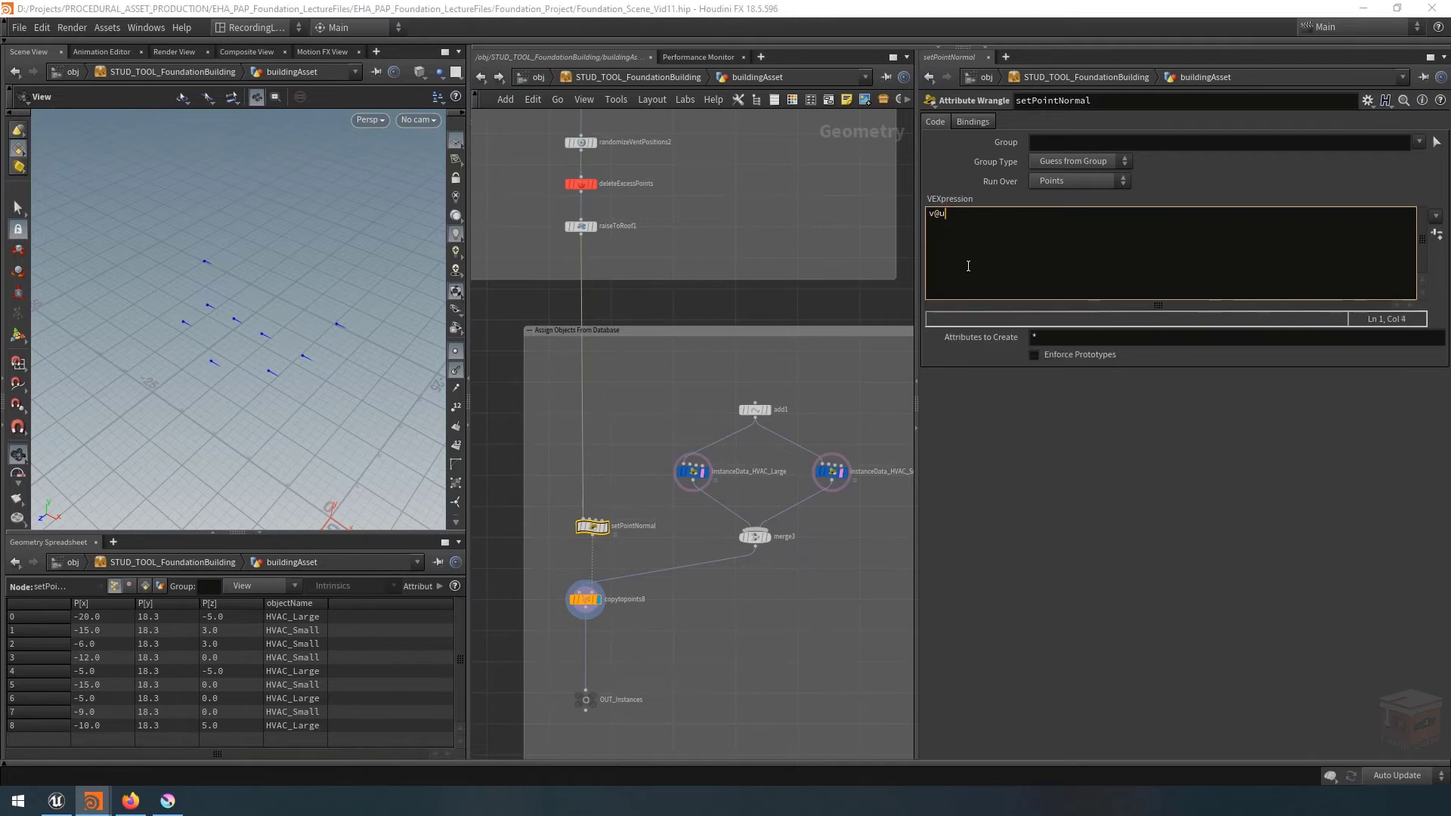
pyautogui.write('p = {0,1,0};')
pyautogui.press('Return')
pyautogui.scroll(2, 573, 644)
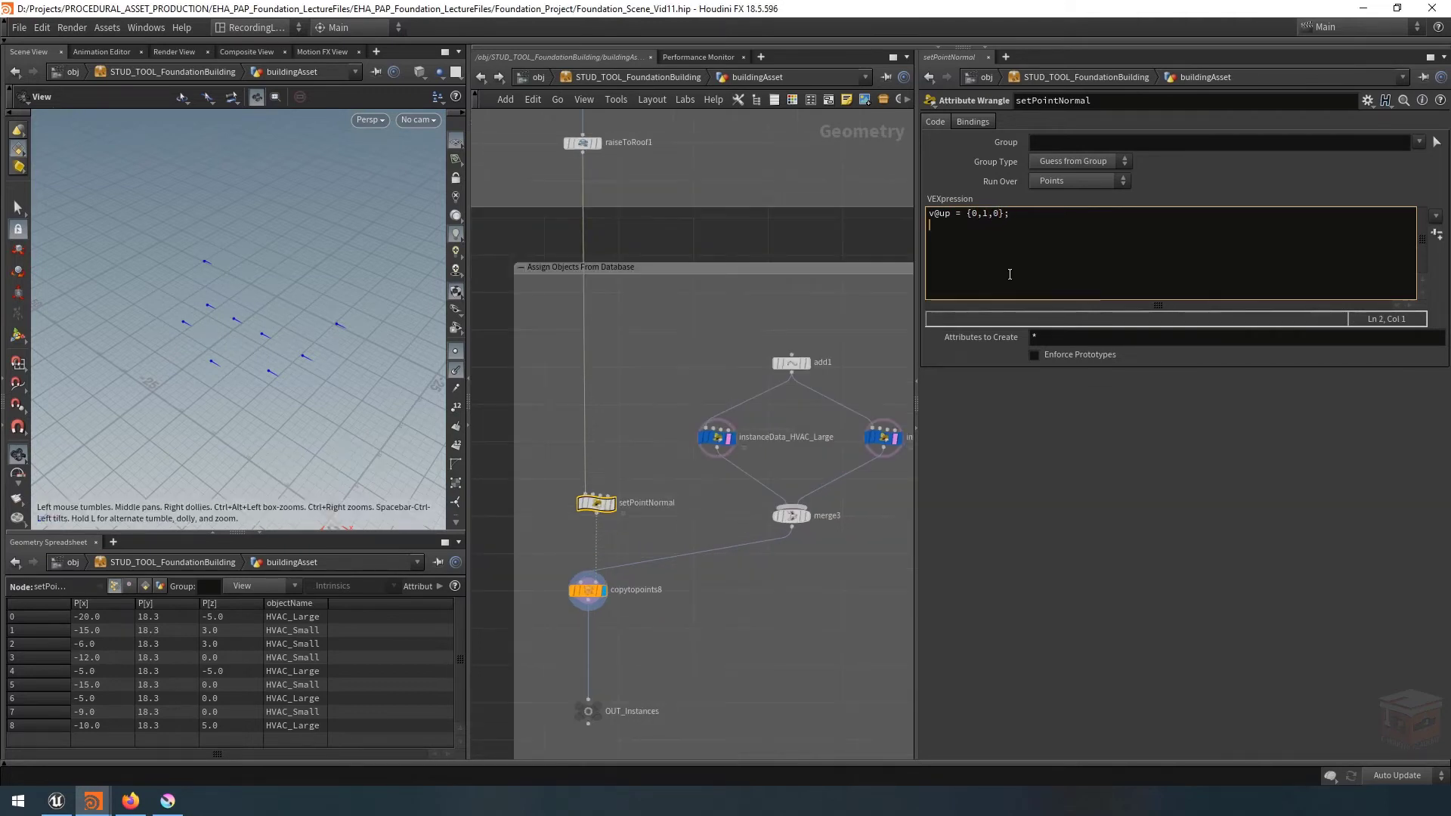
pyautogui.write('f')
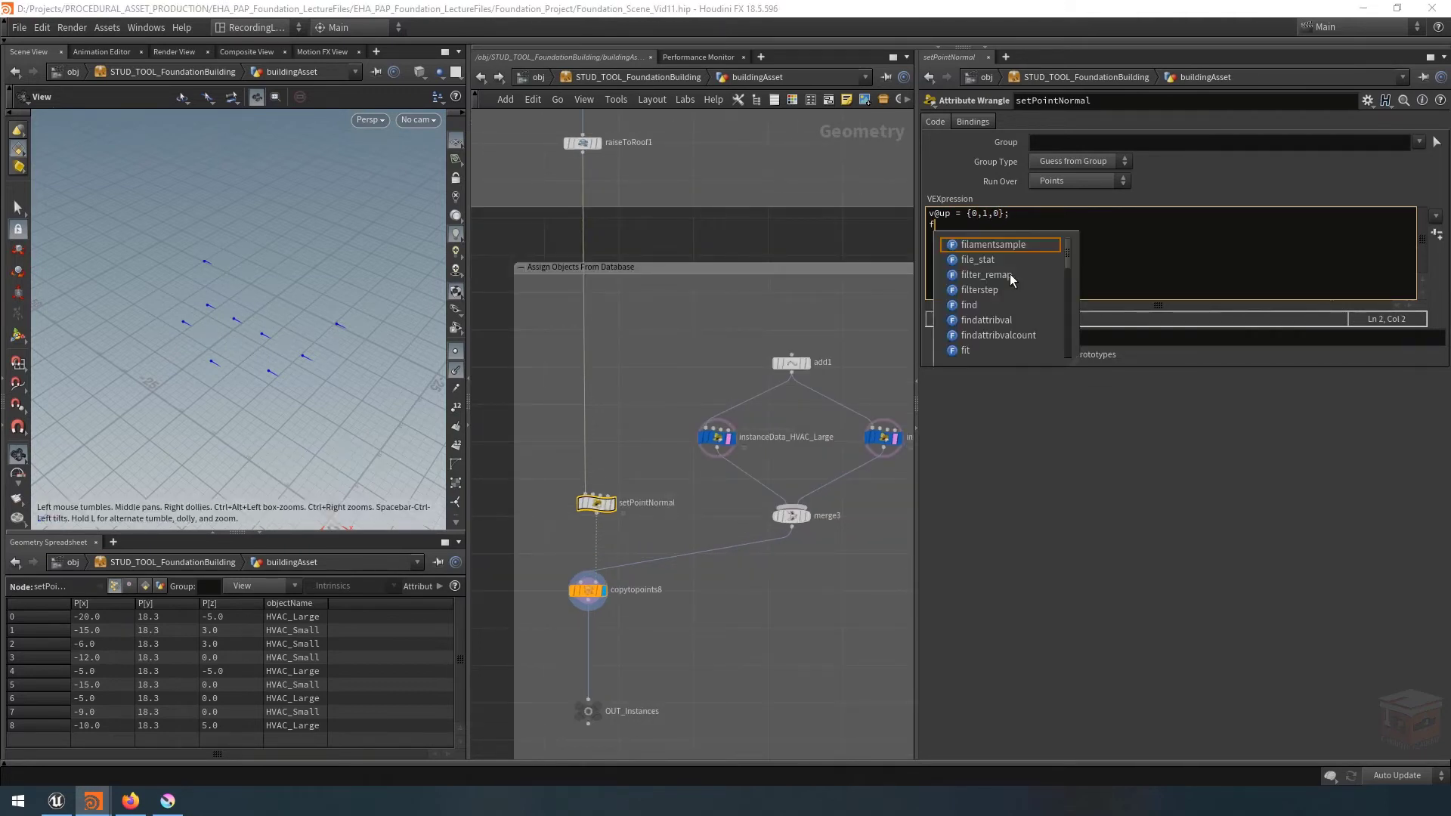
pyautogui.write('@pscale = 1')
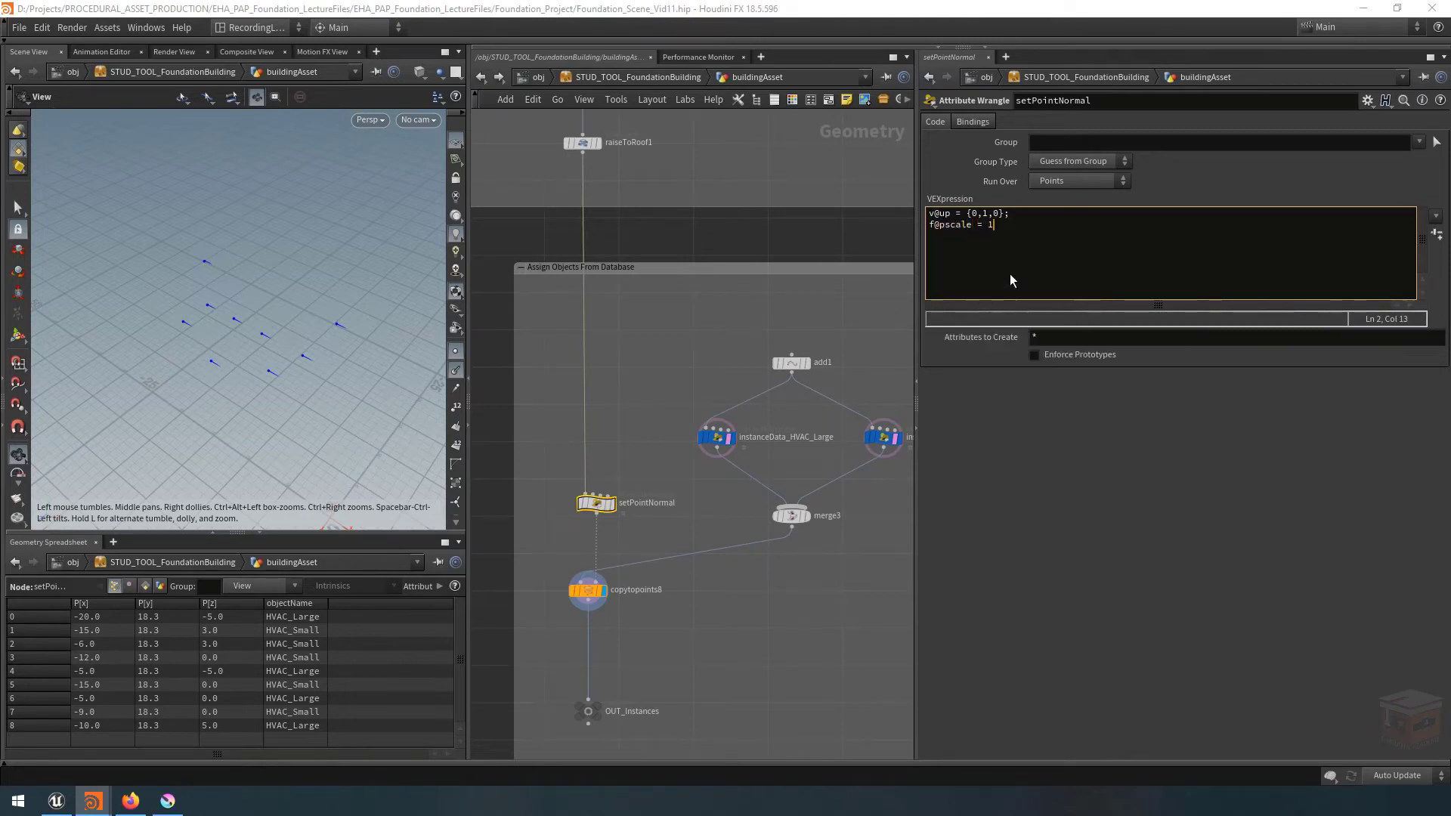
pyautogui.write(';')
pyautogui.click(753, 607)
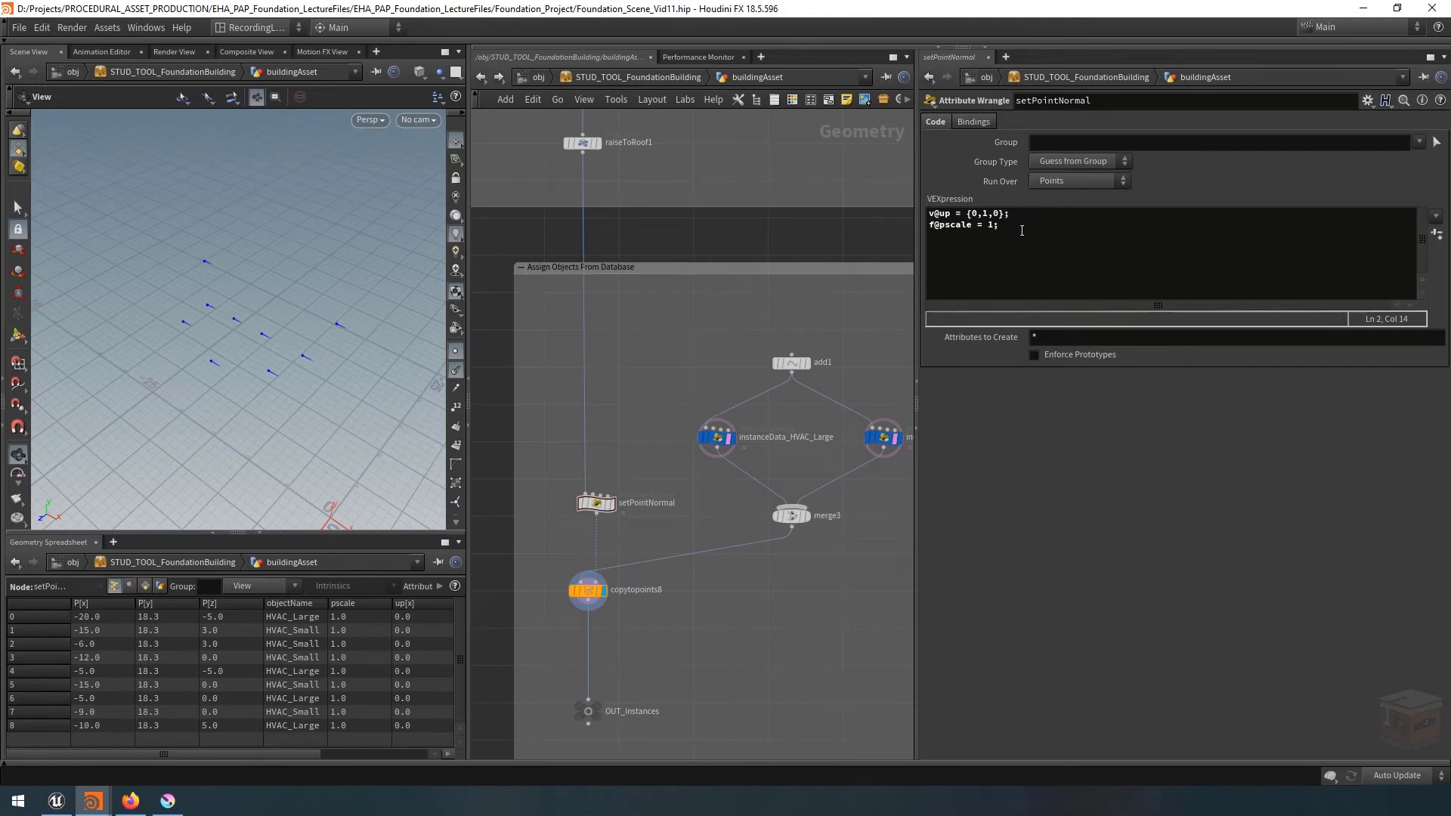
# Add the comment "//Random Rotation from Seed value." after a blank line below the pscale line in the wrangle code.
pyautogui.moveTo(802, 567); pyautogui.dragTo(773, 569, button='middle')
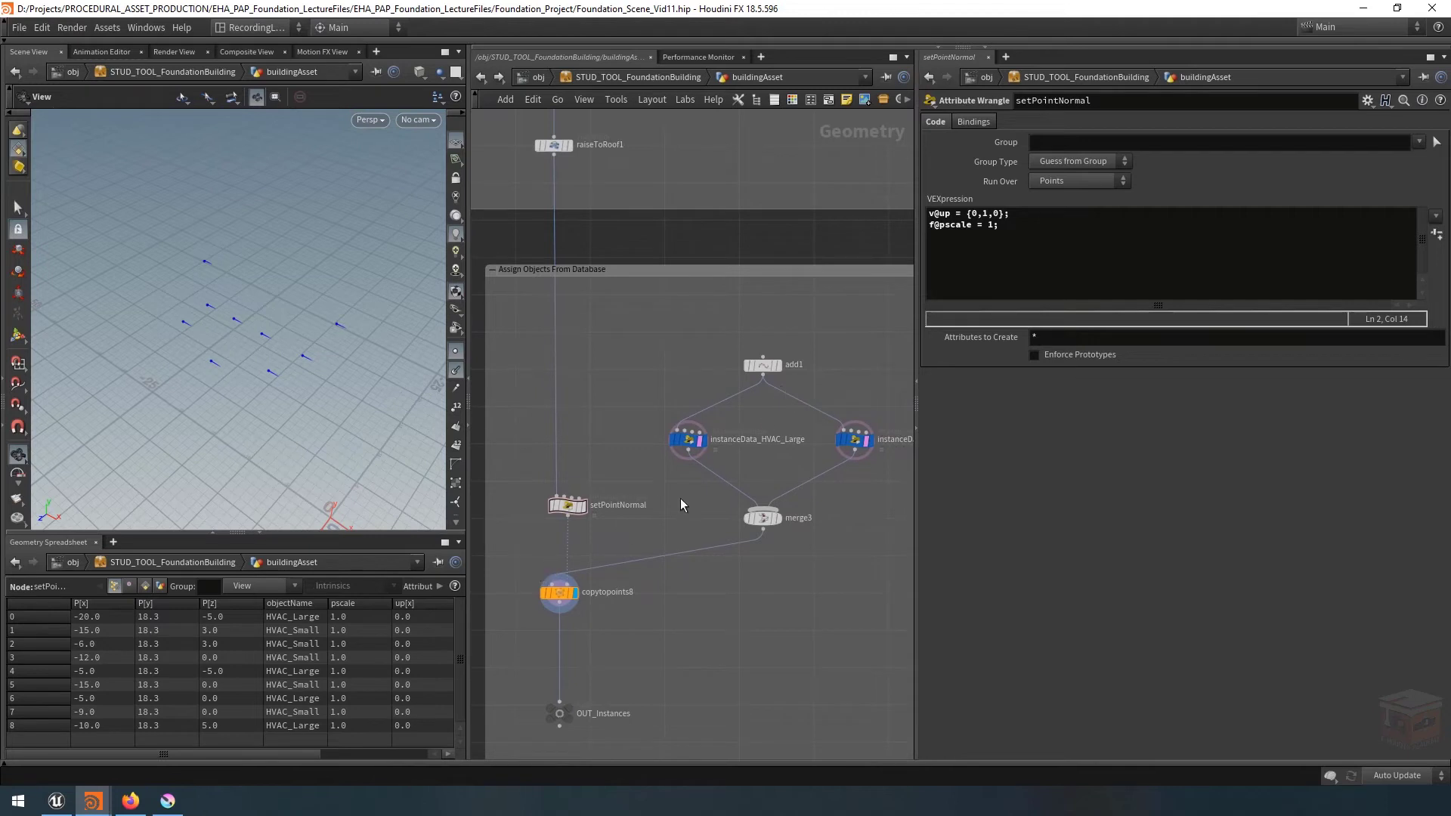
pyautogui.moveTo(754, 522); pyautogui.dragTo(797, 477, button='middle')
pyautogui.click(1035, 236)
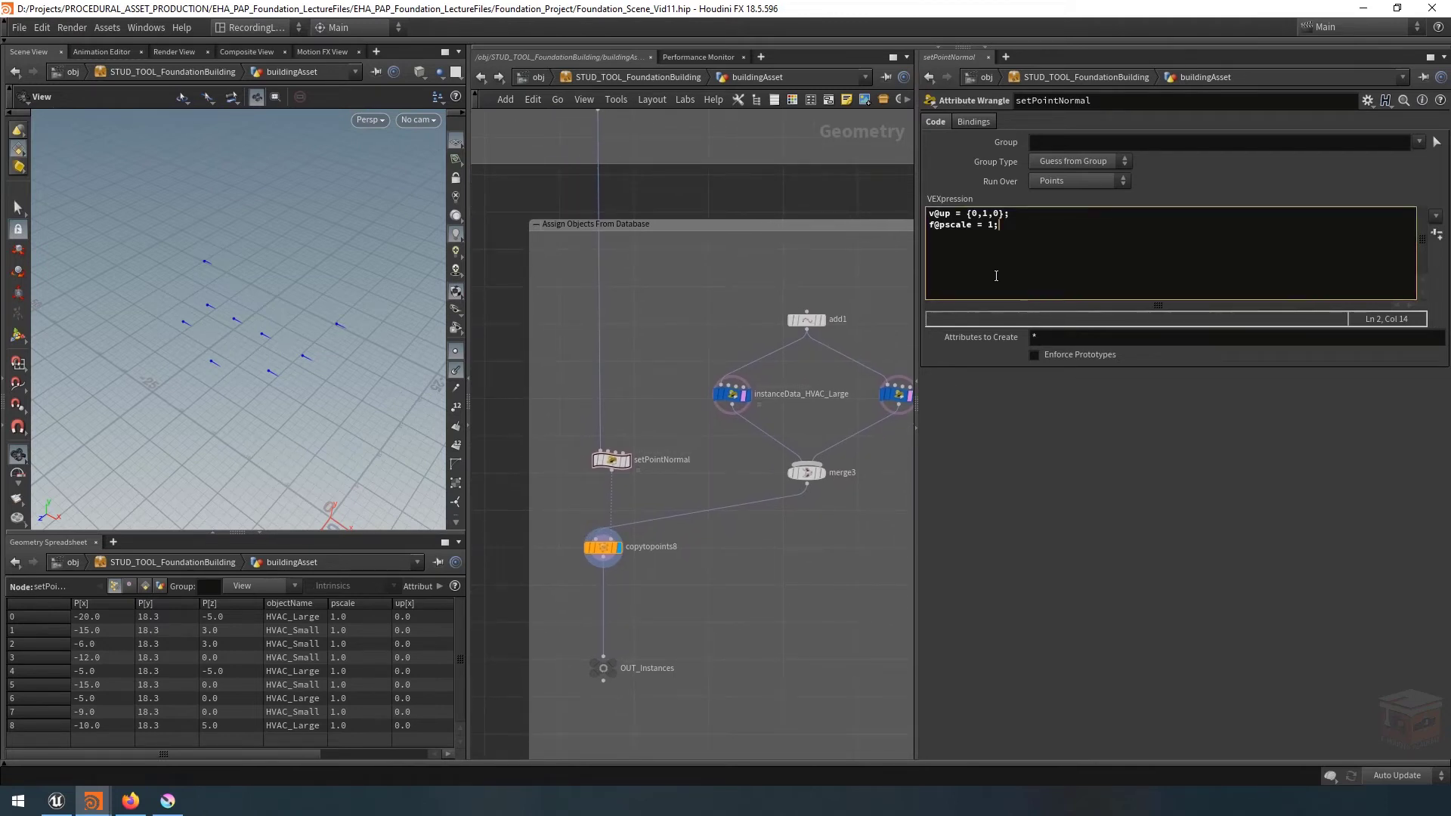
pyautogui.press('Return')
pyautogui.press('Return')
pyautogui.write('//Random Rotation from See')
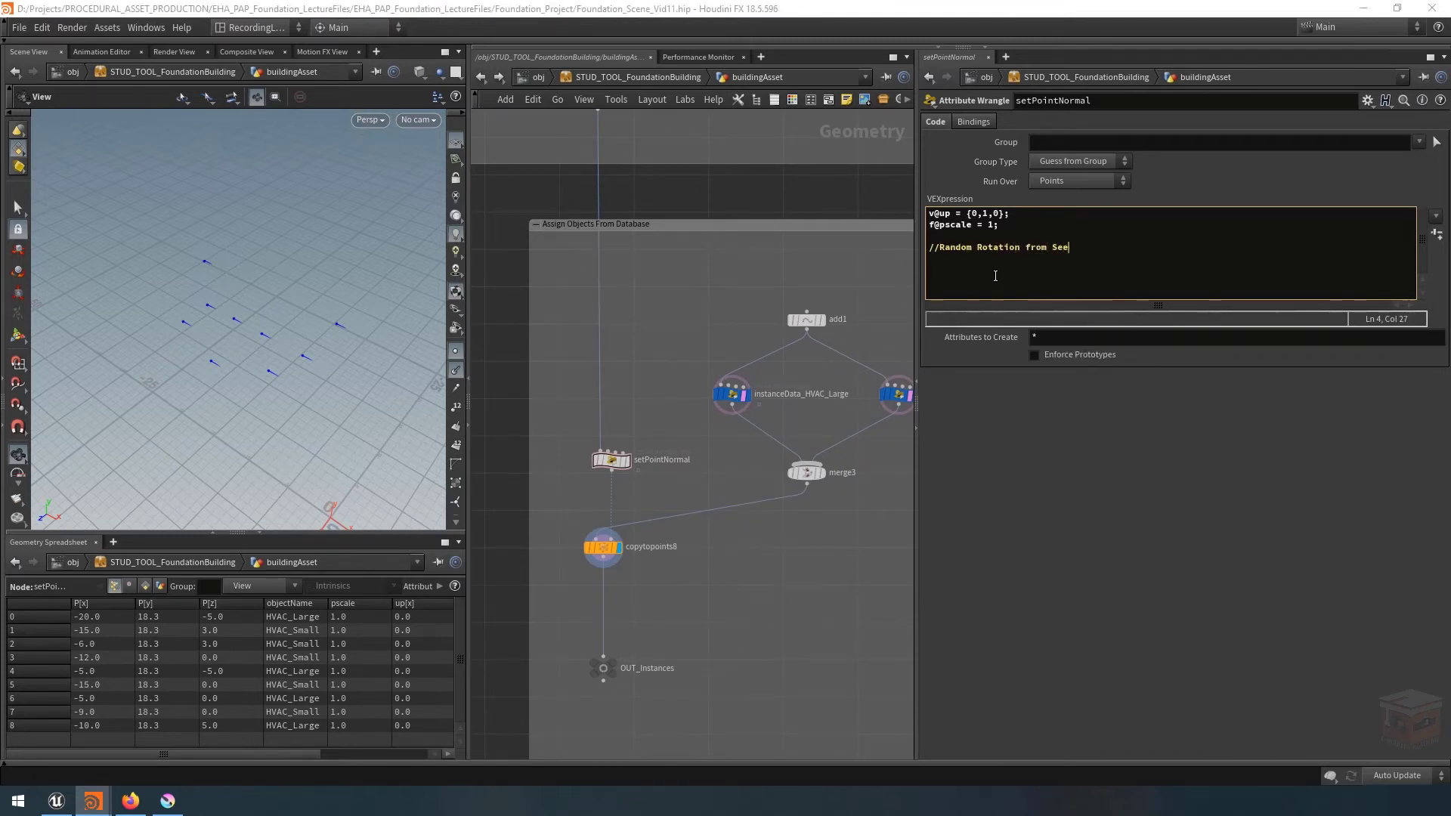
pyautogui.write('d value.')
pyautogui.press('Return')
# Switch to Krita, bring up randomRound.kra and show the RandRange and RandRange50Perc layers.
pyautogui.click(167, 800)
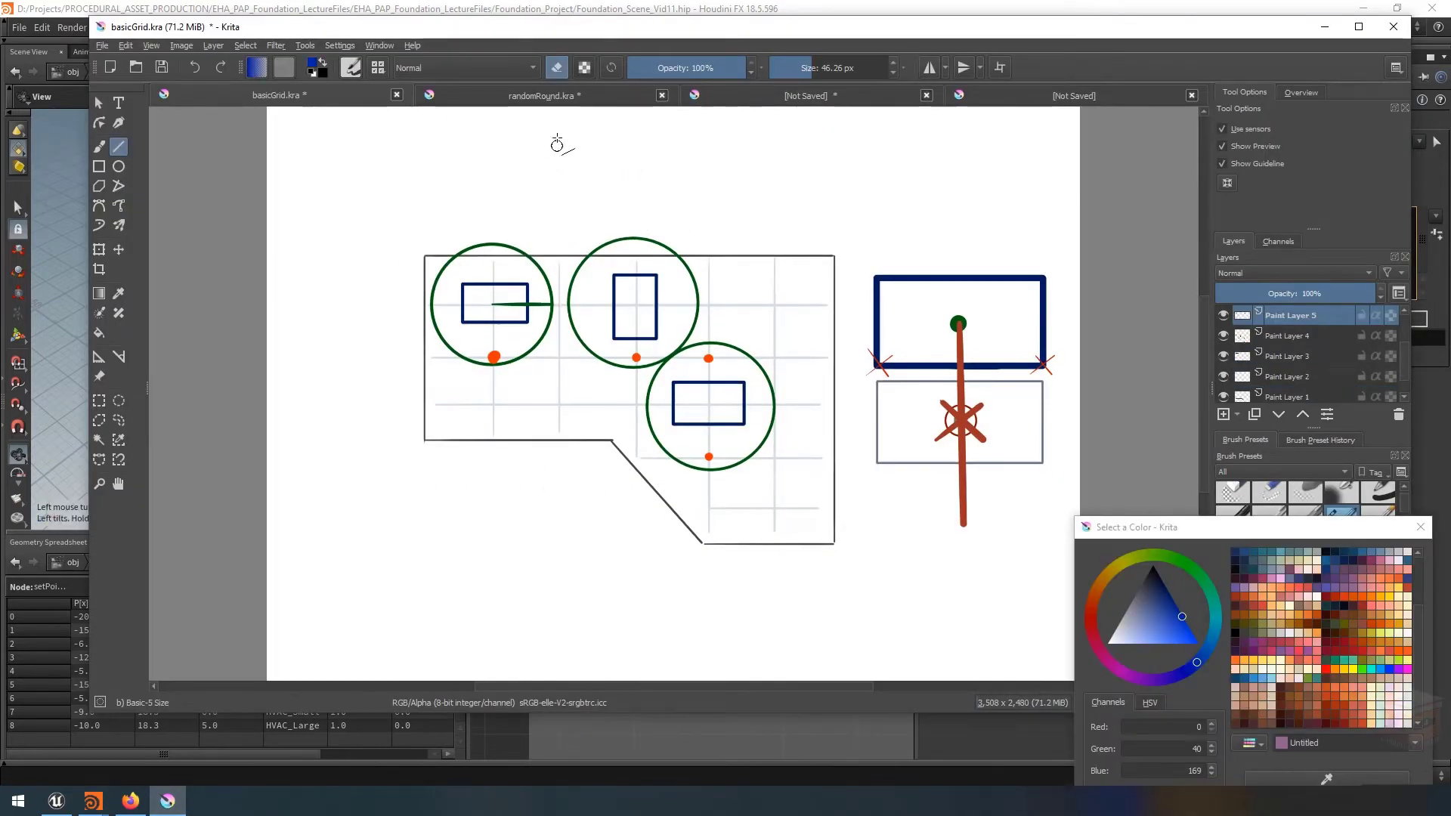
pyautogui.click(589, 98)
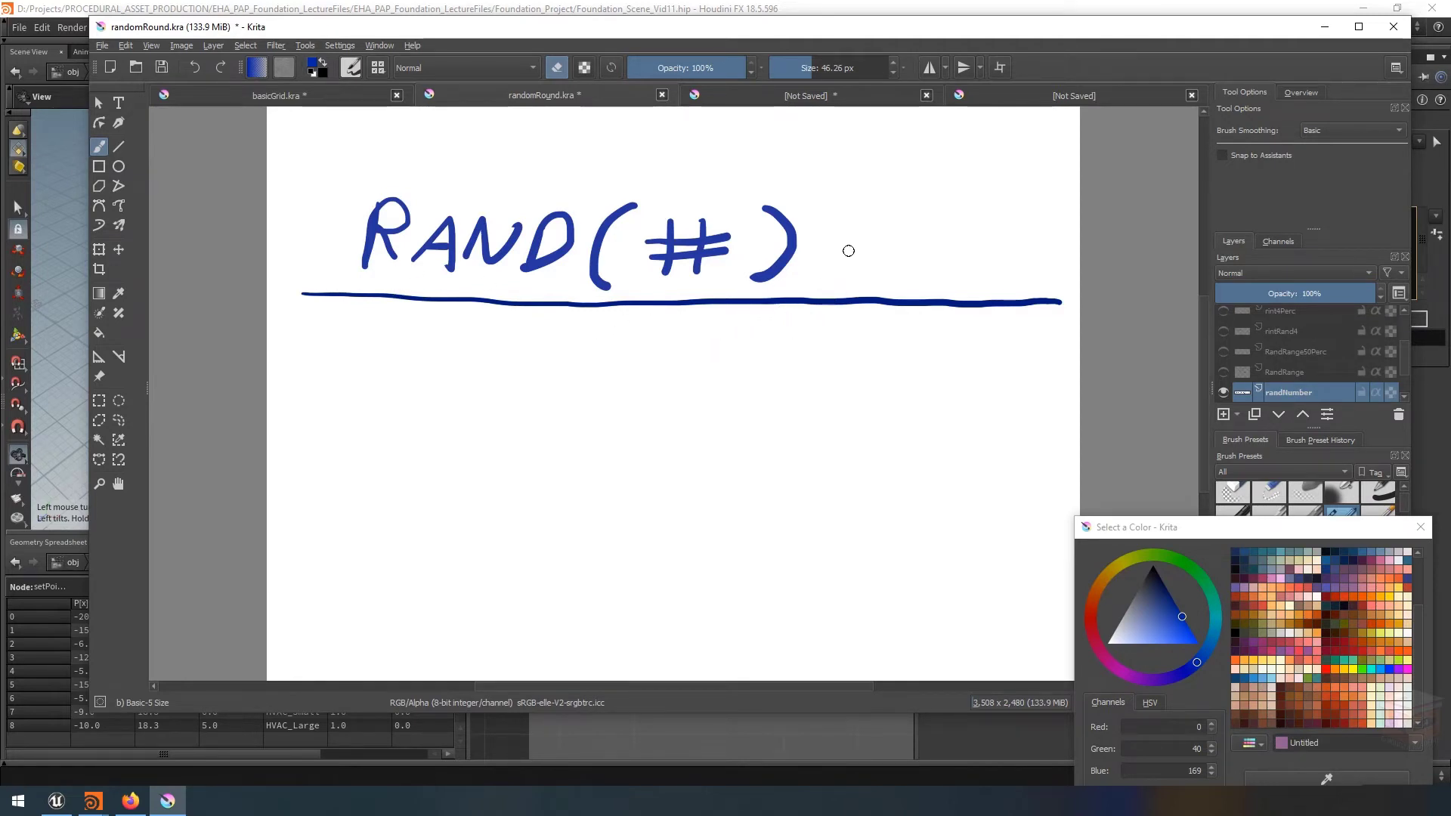
pyautogui.click(1223, 372)
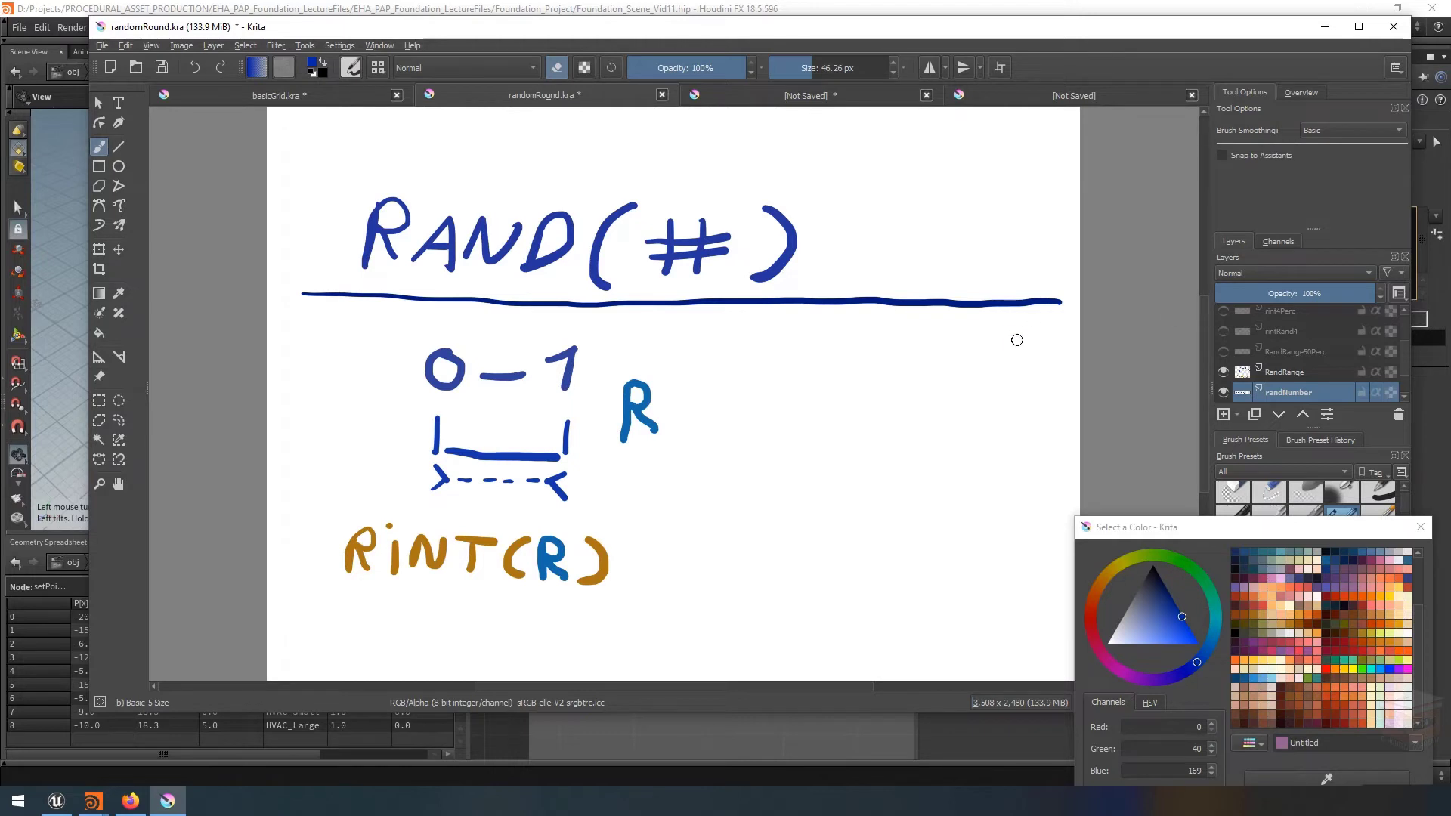
pyautogui.click(1224, 353)
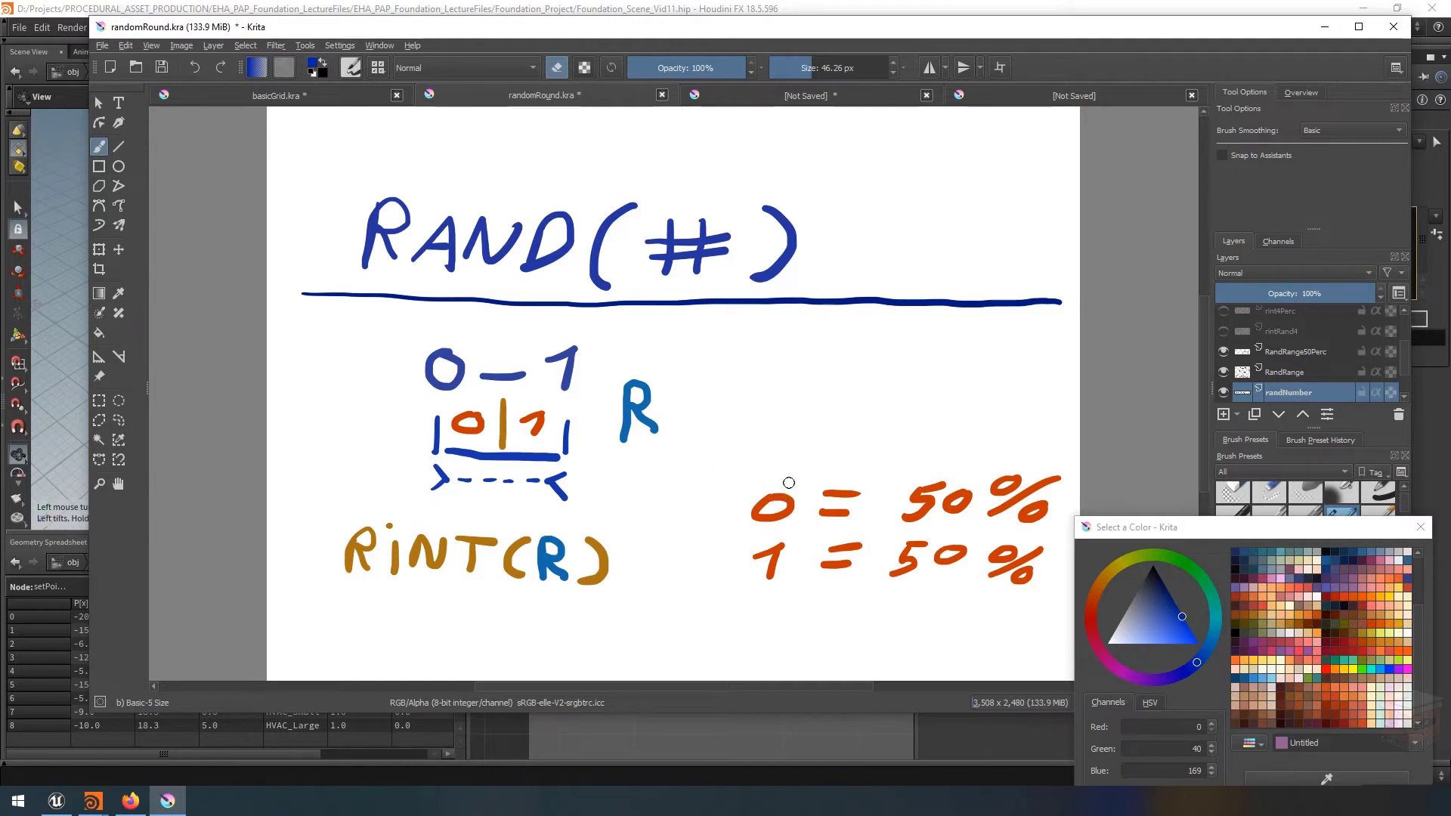
# Move the colour selector off the canvas and handwrite "x 90" after RAND(#) in blue.
pyautogui.moveTo(1124, 531); pyautogui.dragTo(1225, 615)
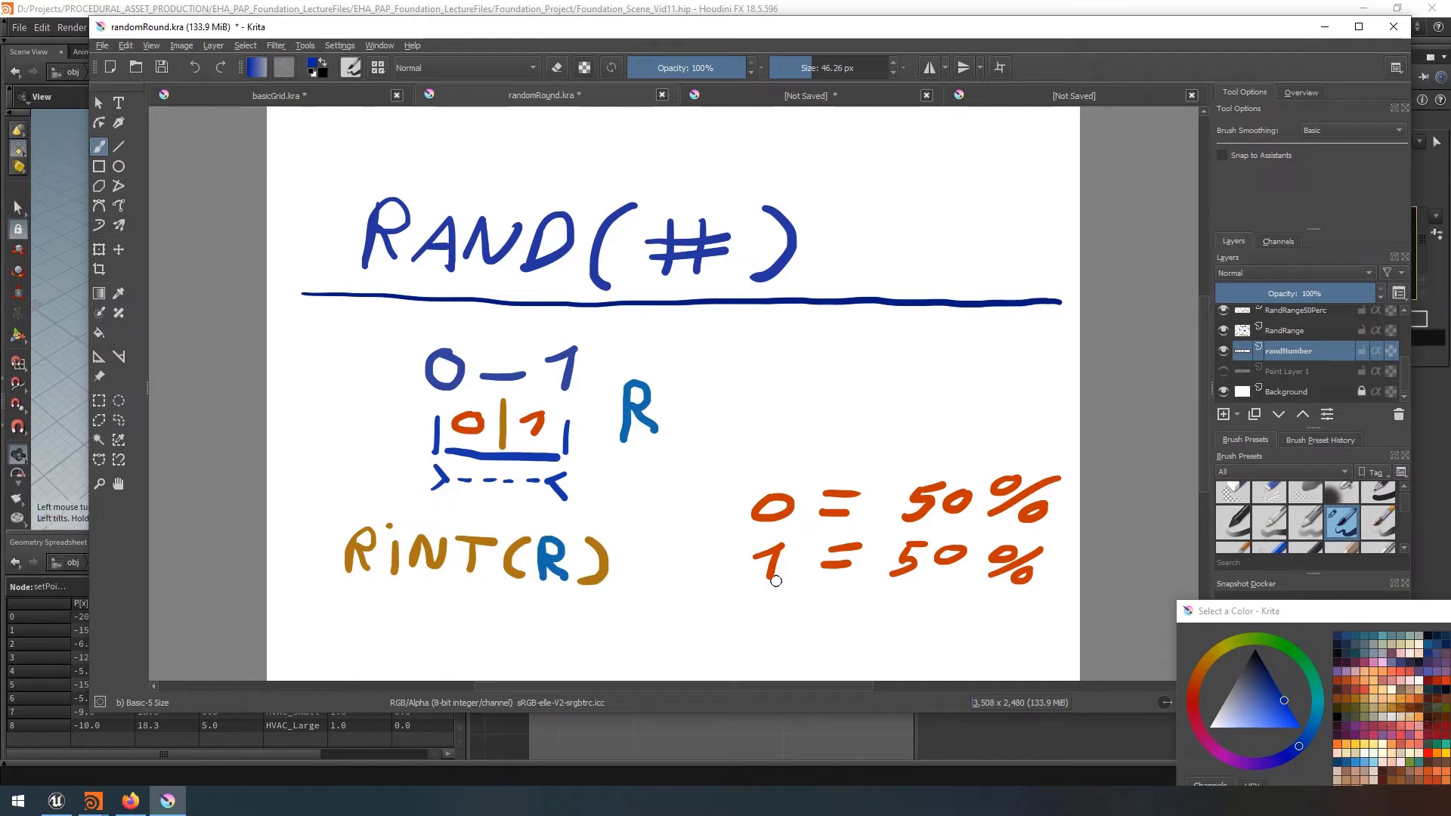
pyautogui.moveTo(829, 220)
pyautogui.mouseDown()
pyautogui.moveTo(894, 272)
pyautogui.moveTo(844, 260)
pyautogui.moveTo(957, 238)
pyautogui.moveTo(925, 290)
pyautogui.mouseUp()
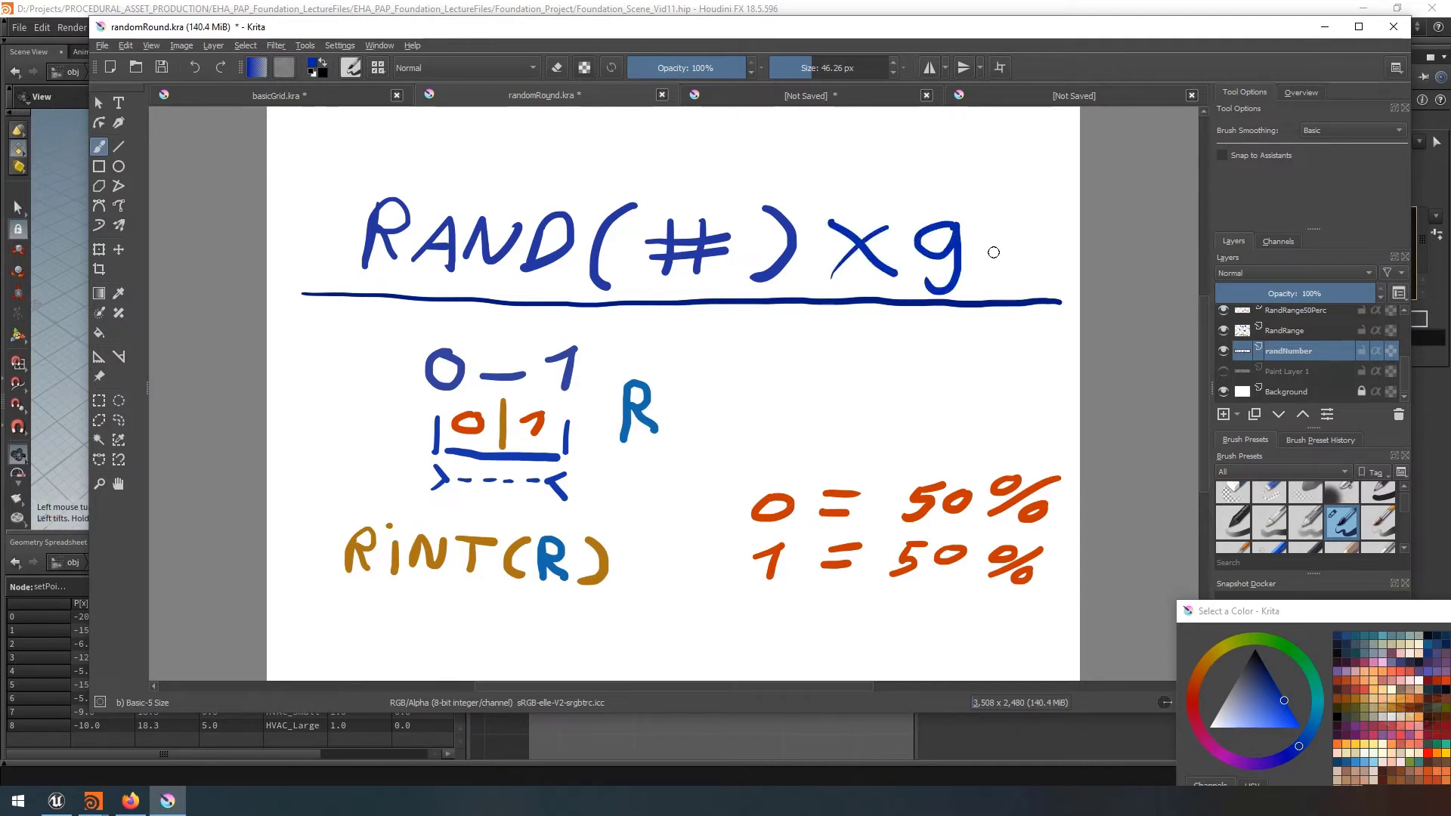
pyautogui.moveTo(1006, 235)
pyautogui.mouseDown()
pyautogui.moveTo(1021, 240)
pyautogui.moveTo(1012, 232)
pyautogui.mouseUp()
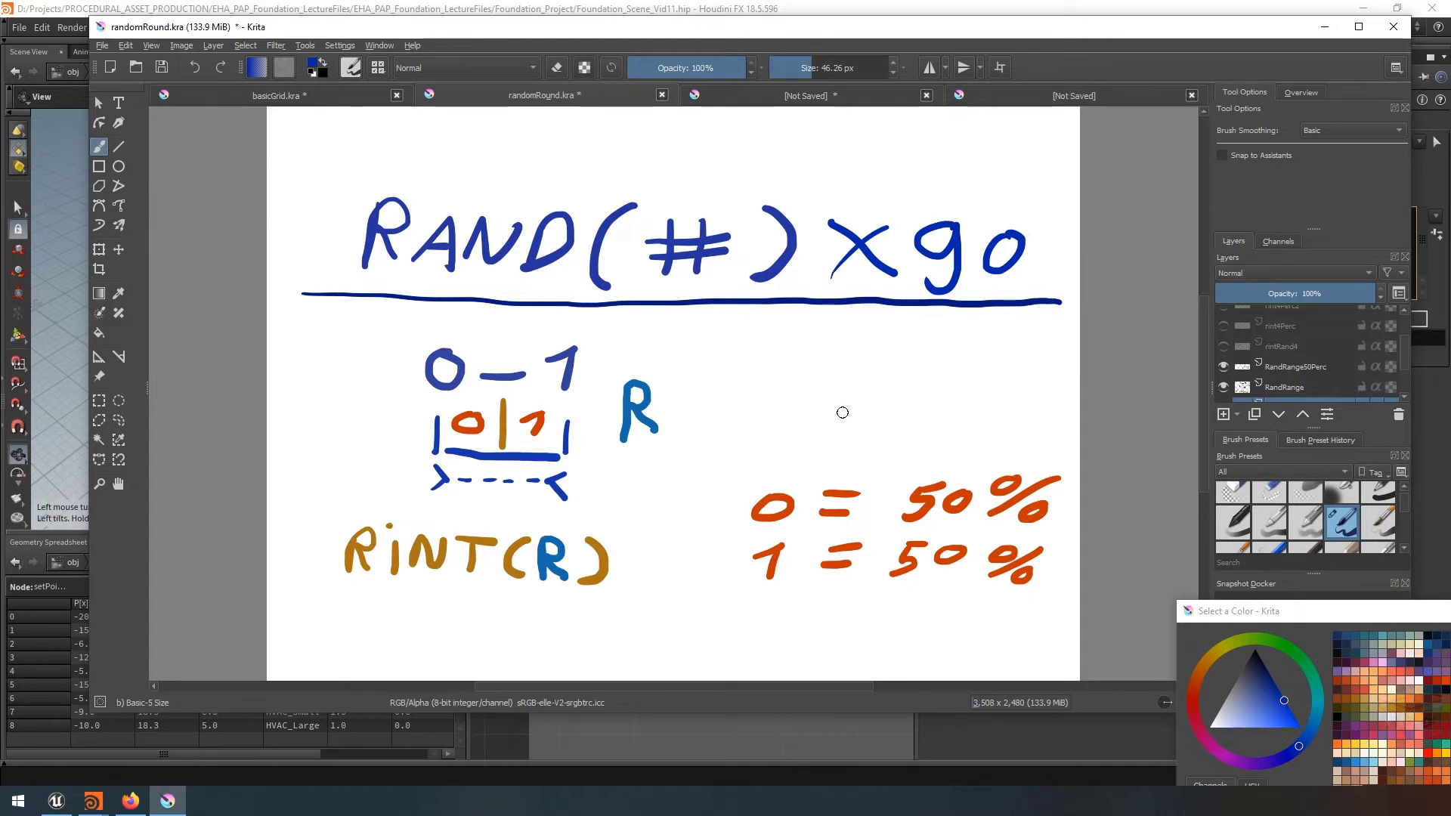
# Hide the RandRange50Perc and RandRange layers, and show rintRand4 and rint4Perc instead.
pyautogui.click(1224, 365)
pyautogui.click(1223, 387)
pyautogui.click(1223, 346)
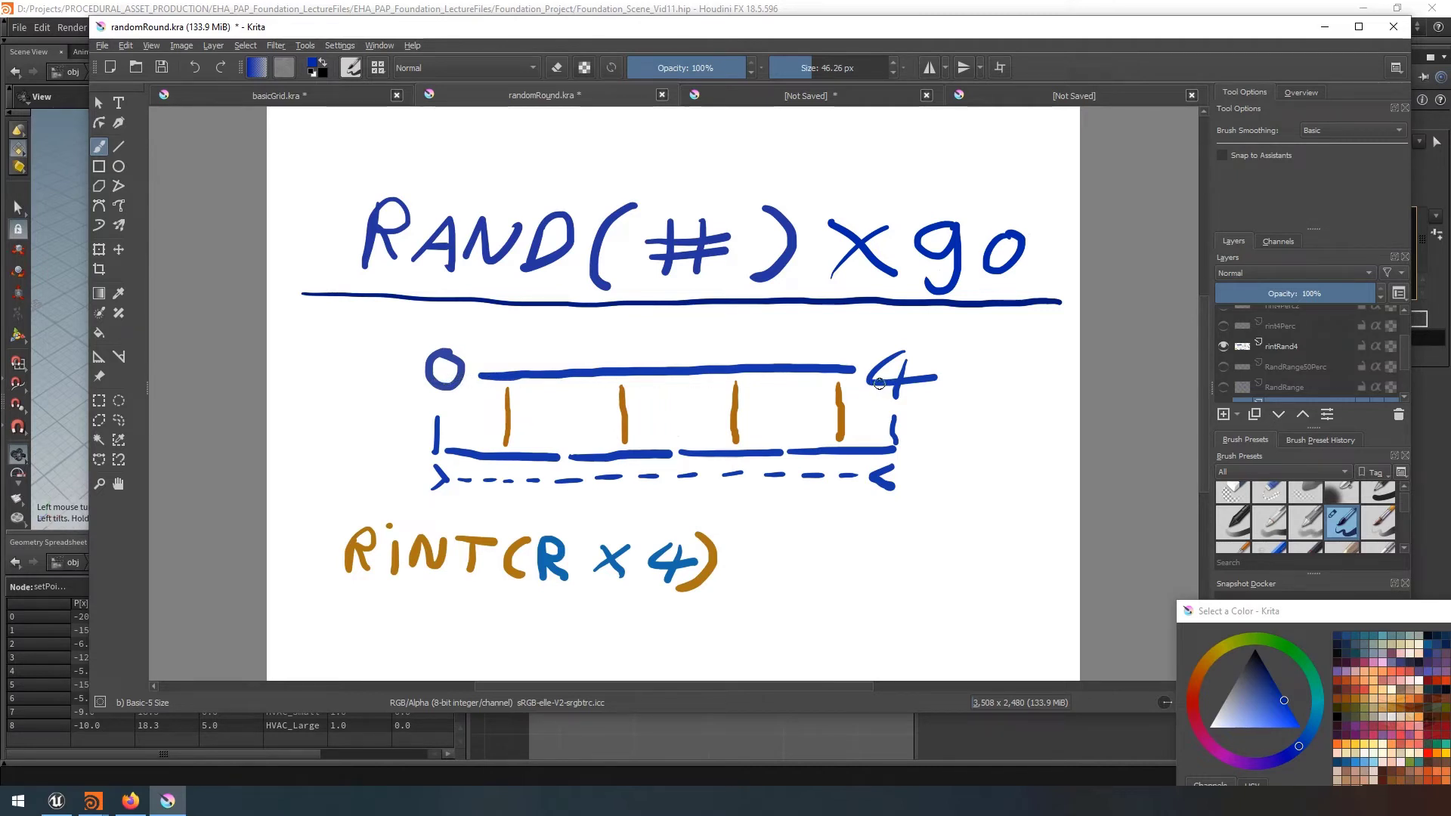
pyautogui.click(1222, 345)
pyautogui.click(1222, 326)
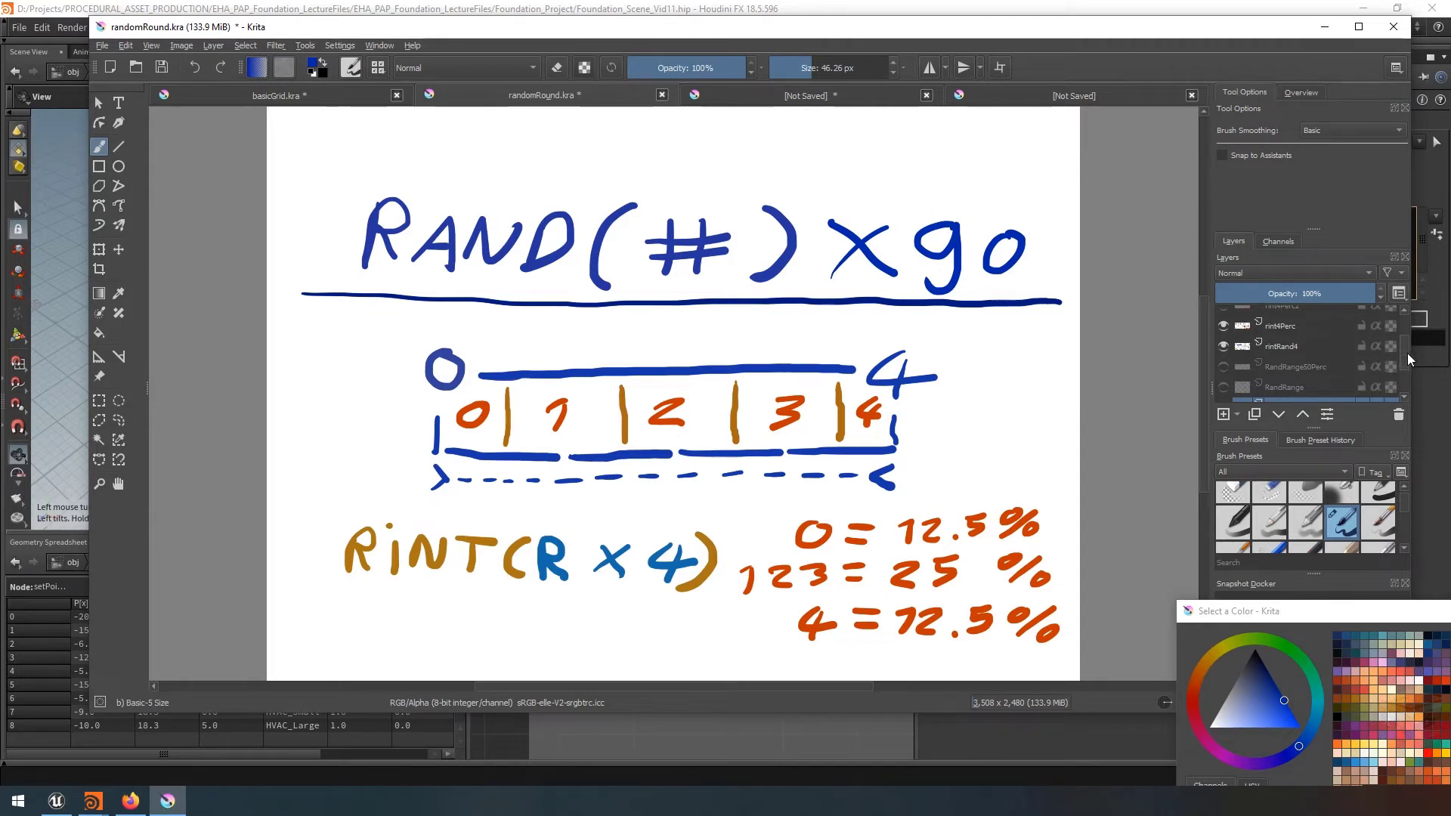
# Hide the rint4Perc layer and show the rint4Perc2 layer in its place.
pyautogui.scroll(2, 1407, 352)
pyautogui.click(1224, 337)
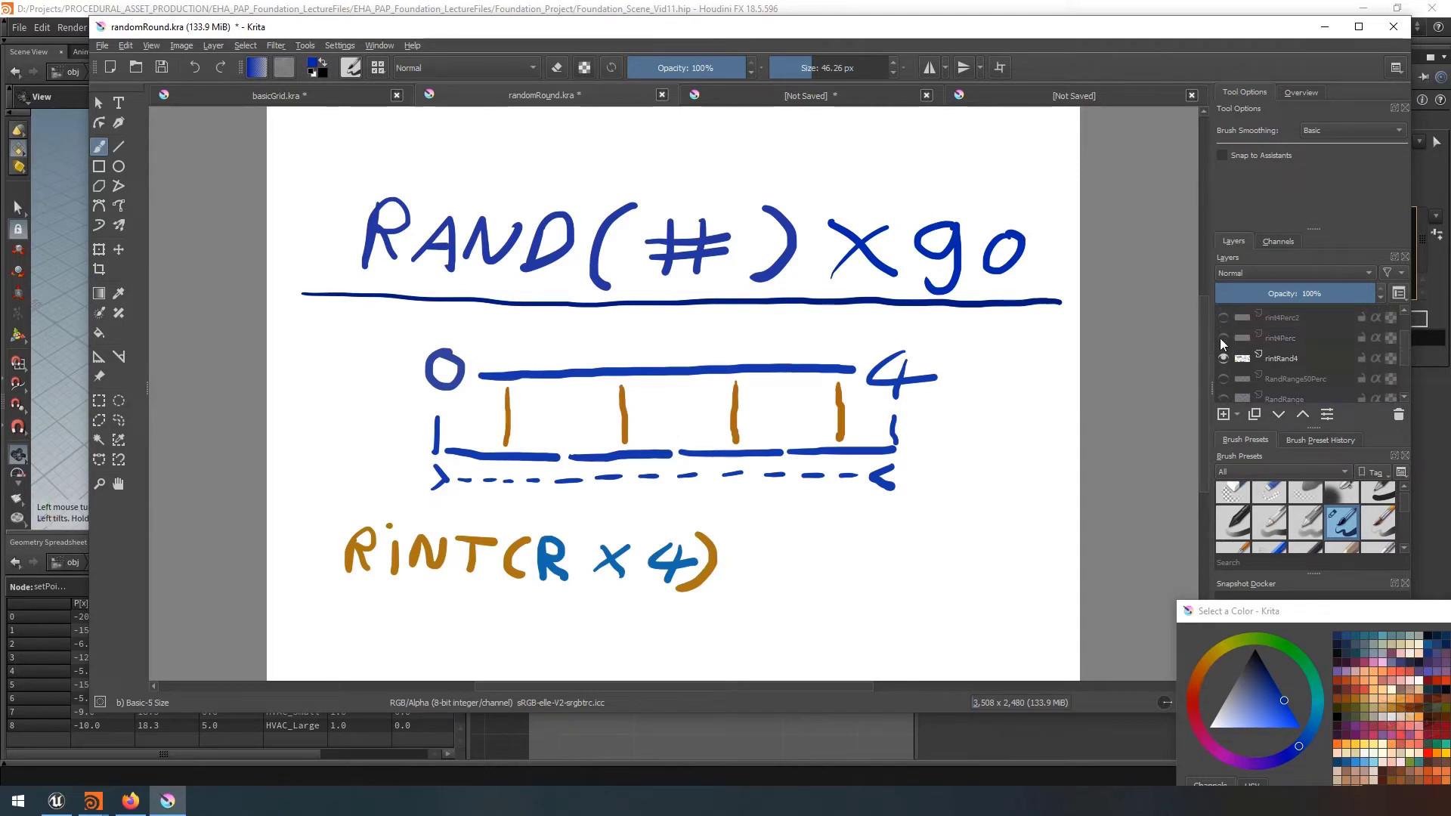
pyautogui.click(1224, 318)
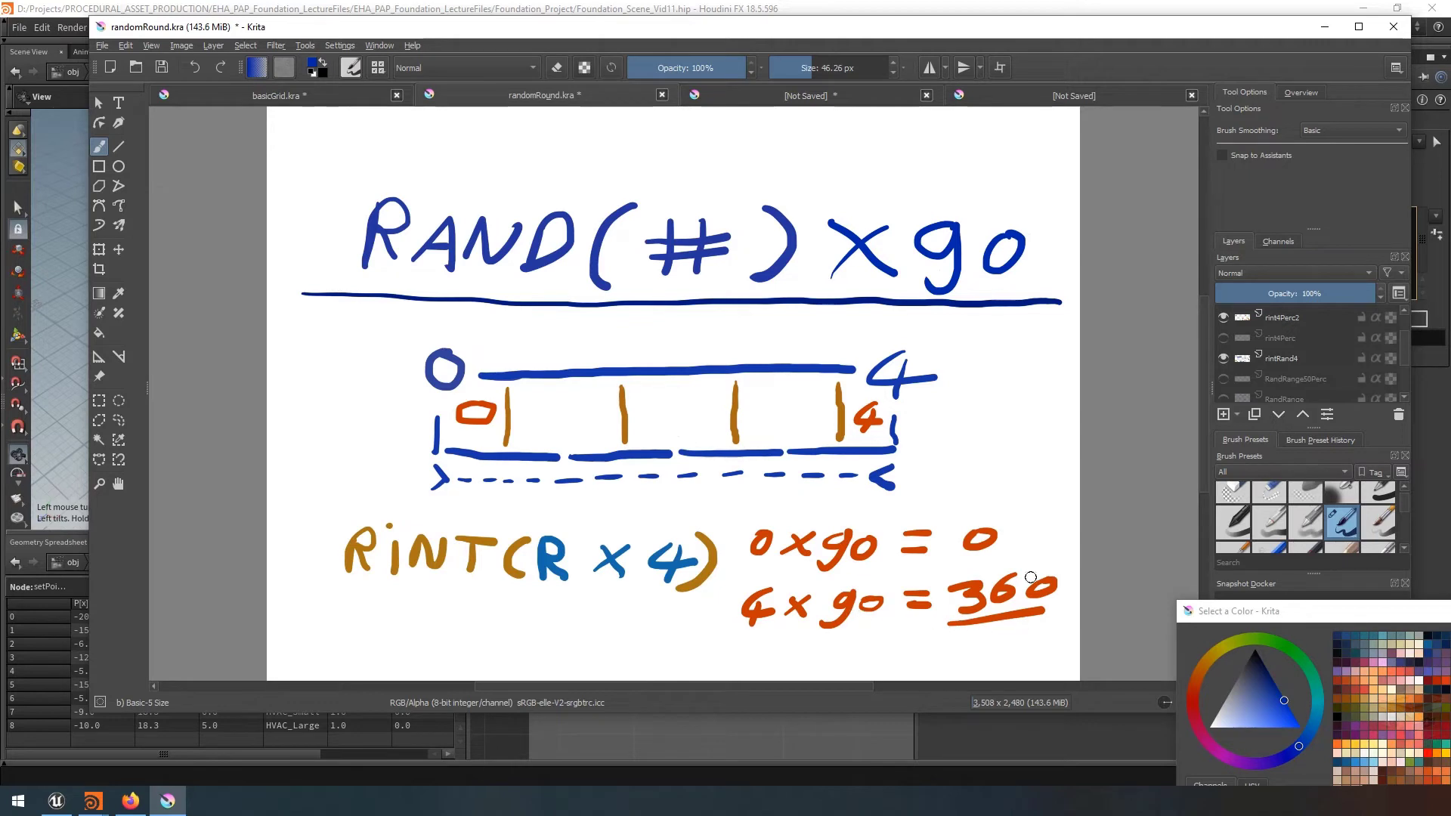
pyautogui.moveTo(950, 457)
pyautogui.mouseDown()
pyautogui.moveTo(986, 479)
pyautogui.moveTo(1014, 468)
pyautogui.moveTo(1004, 476)
pyautogui.mouseUp()
pyautogui.moveTo(1017, 452); pyautogui.dragTo(1049, 444)
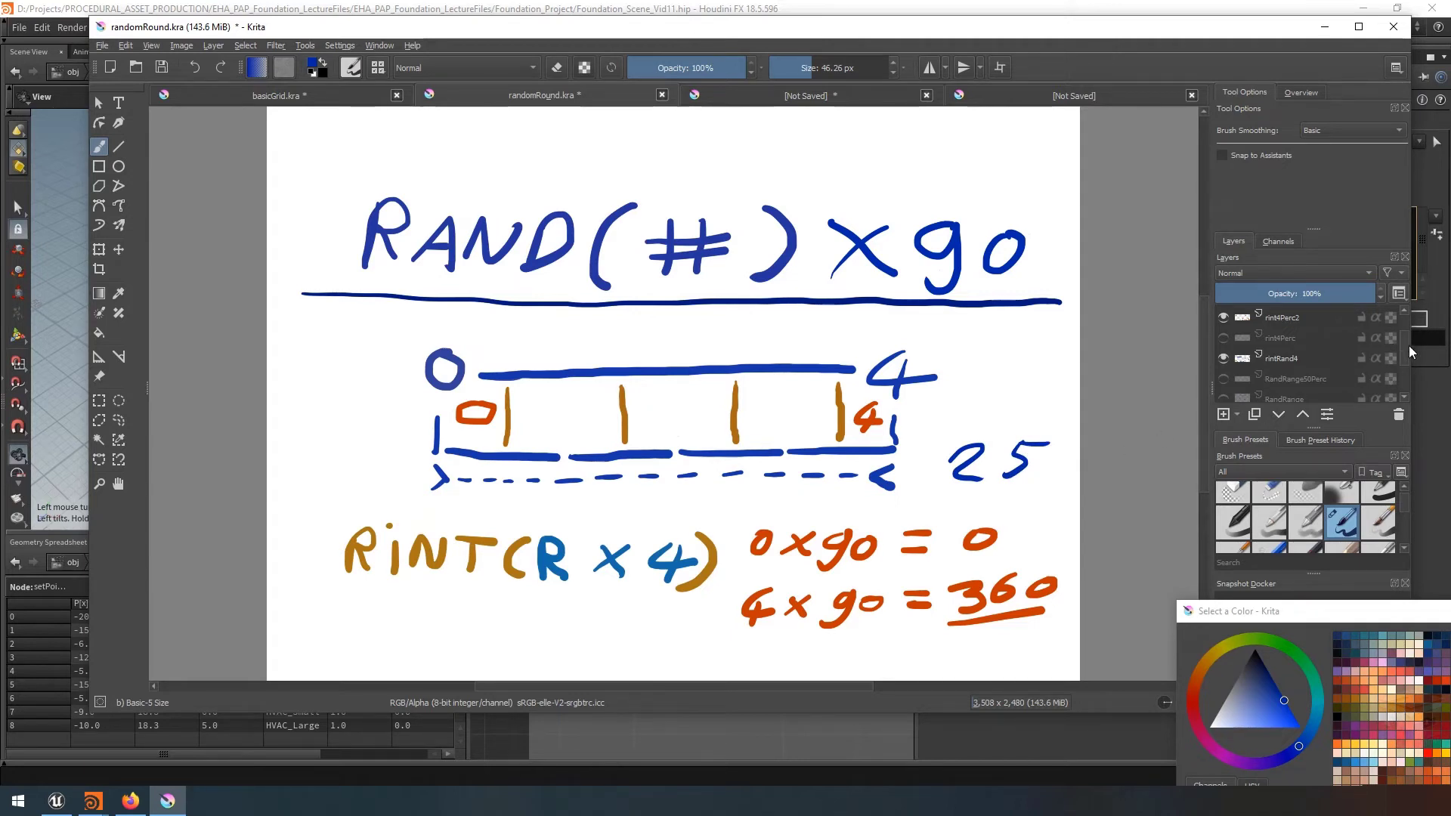
pyautogui.scroll(1, 1403, 352)
pyautogui.hotkey('ctrl', 'z')
pyautogui.hotkey('ctrl', 'z')
pyautogui.hotkey('ctrl', 'z')
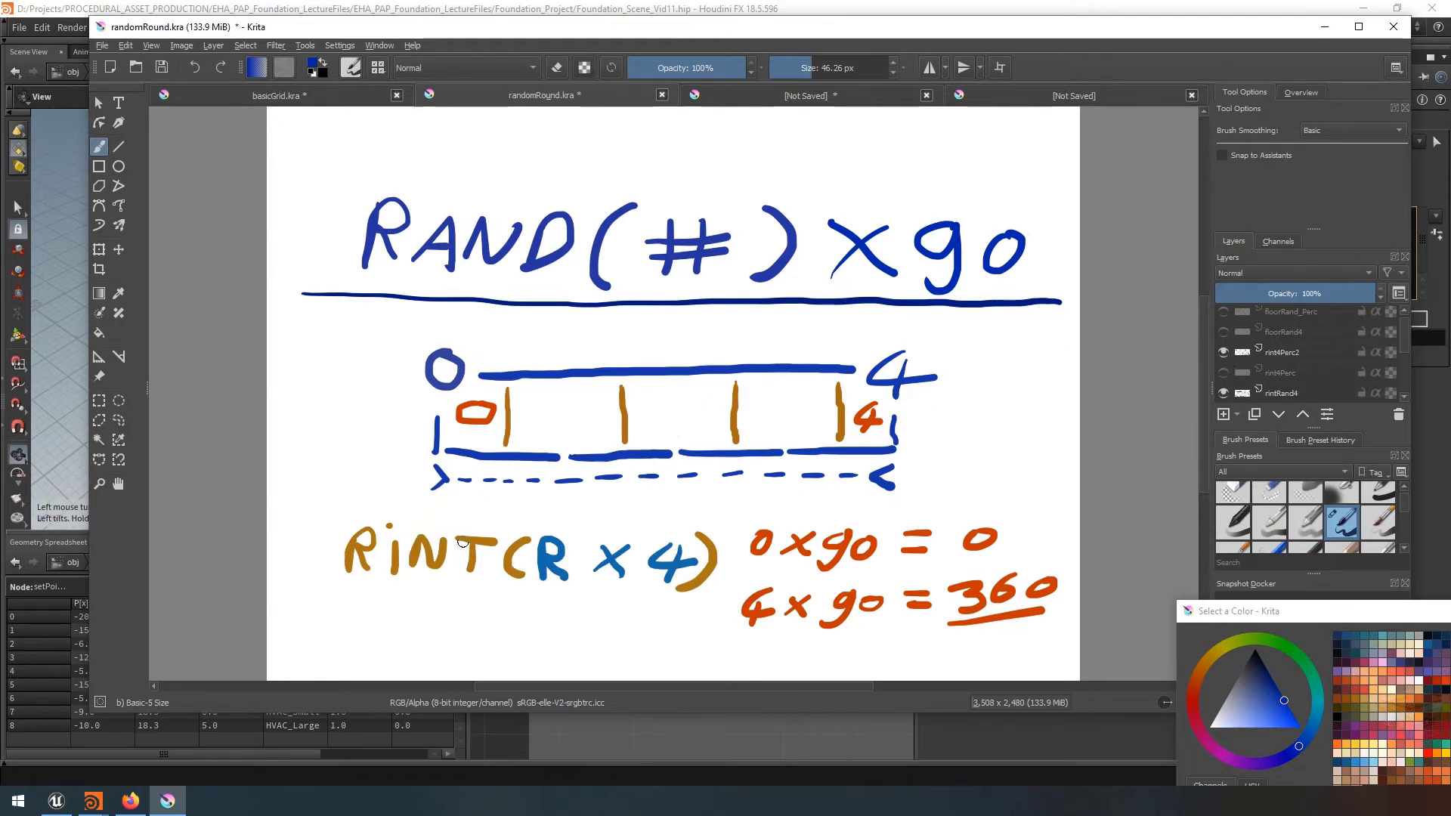
# Hide the rint4Perc2 and rintRand4 layers, and show the floorRand4 layer instead.
pyautogui.click(1223, 352)
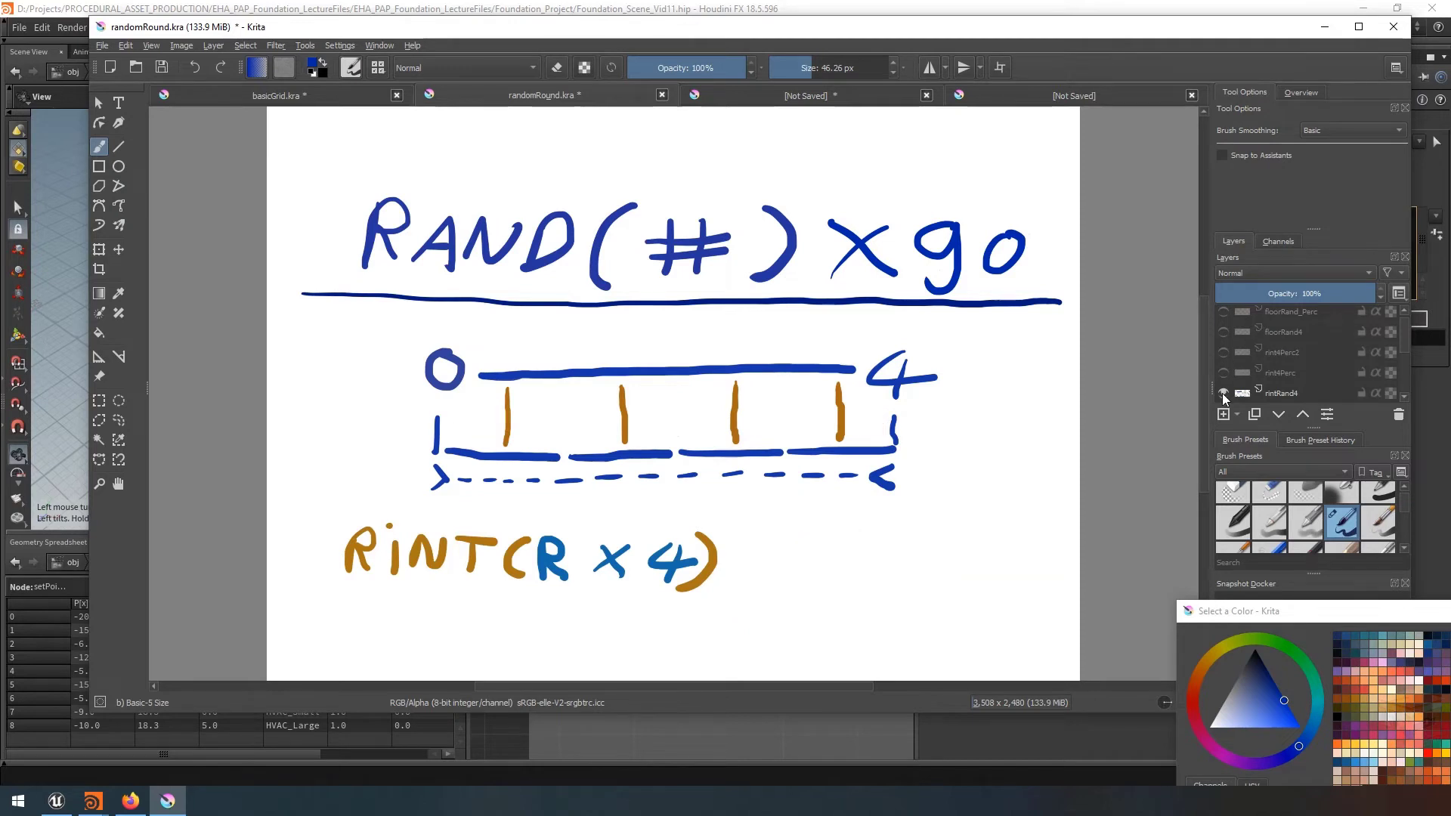
pyautogui.click(1223, 393)
pyautogui.click(1223, 332)
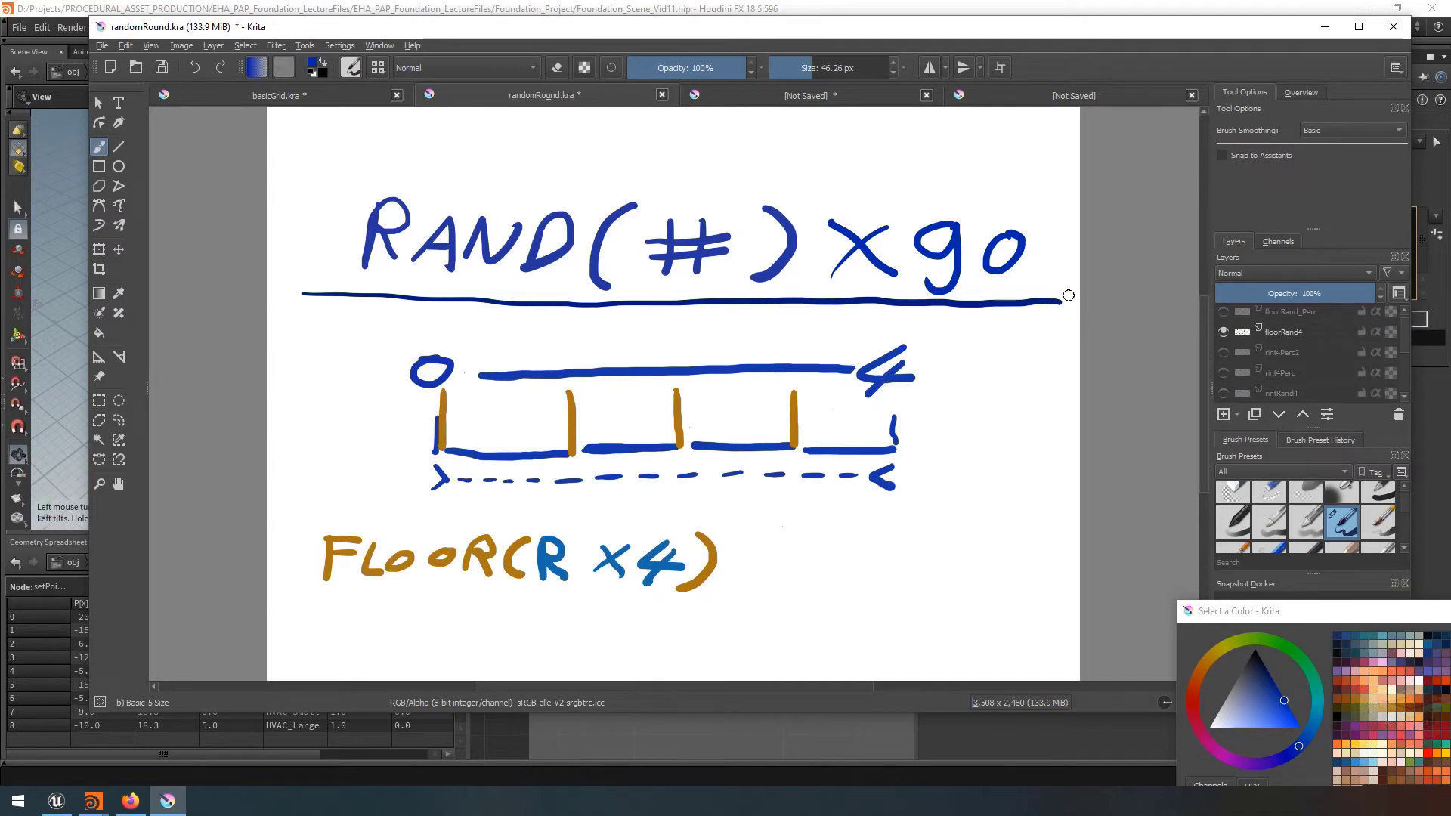
# Show the floorRand_Perc layer and underline the handwritten 25% in orange.
pyautogui.keyDown('ctrl'); pyautogui.click(801, 419); pyautogui.keyUp('ctrl')
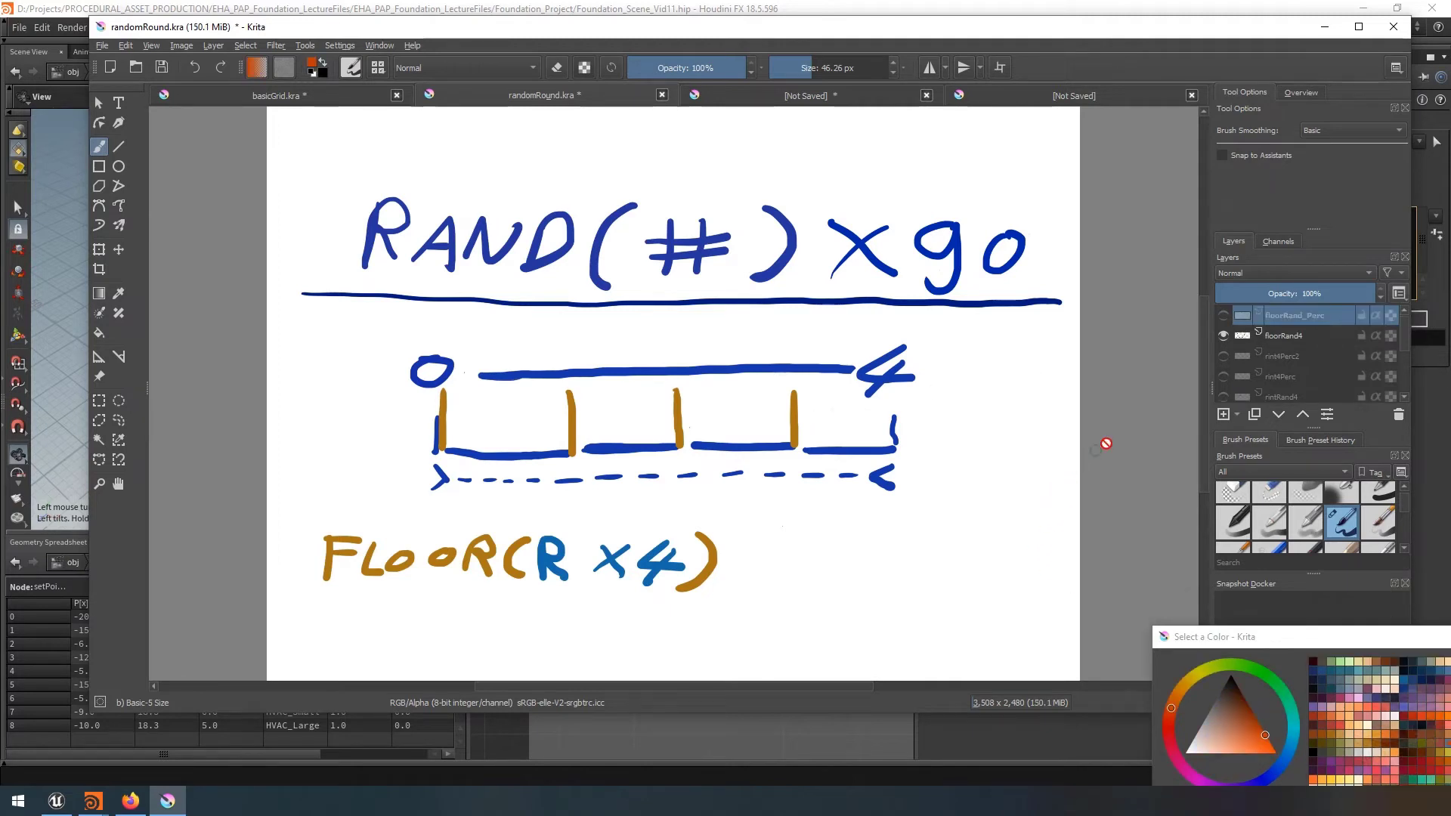
pyautogui.click(1224, 316)
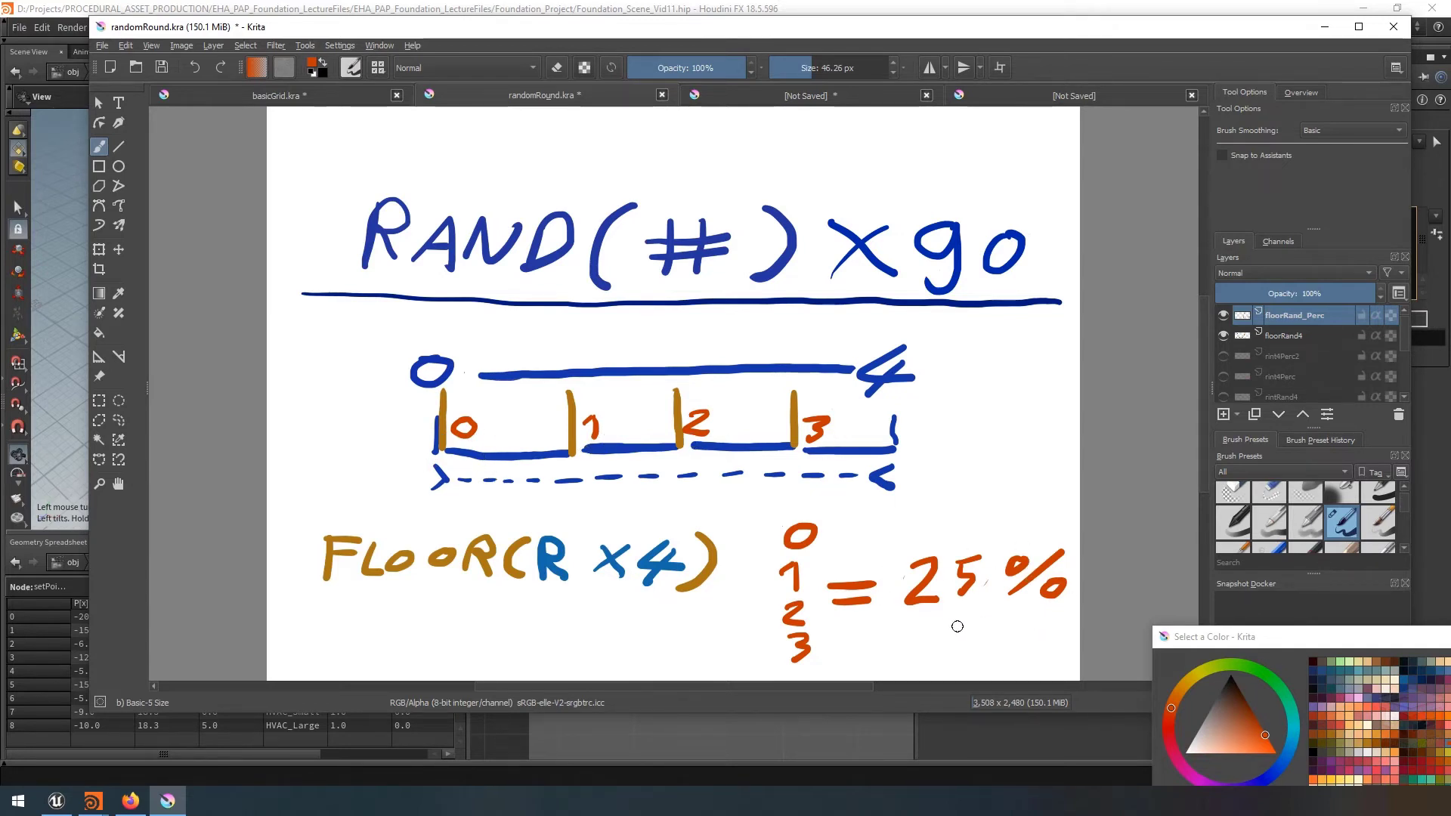
pyautogui.moveTo(904, 625); pyautogui.dragTo(1041, 629)
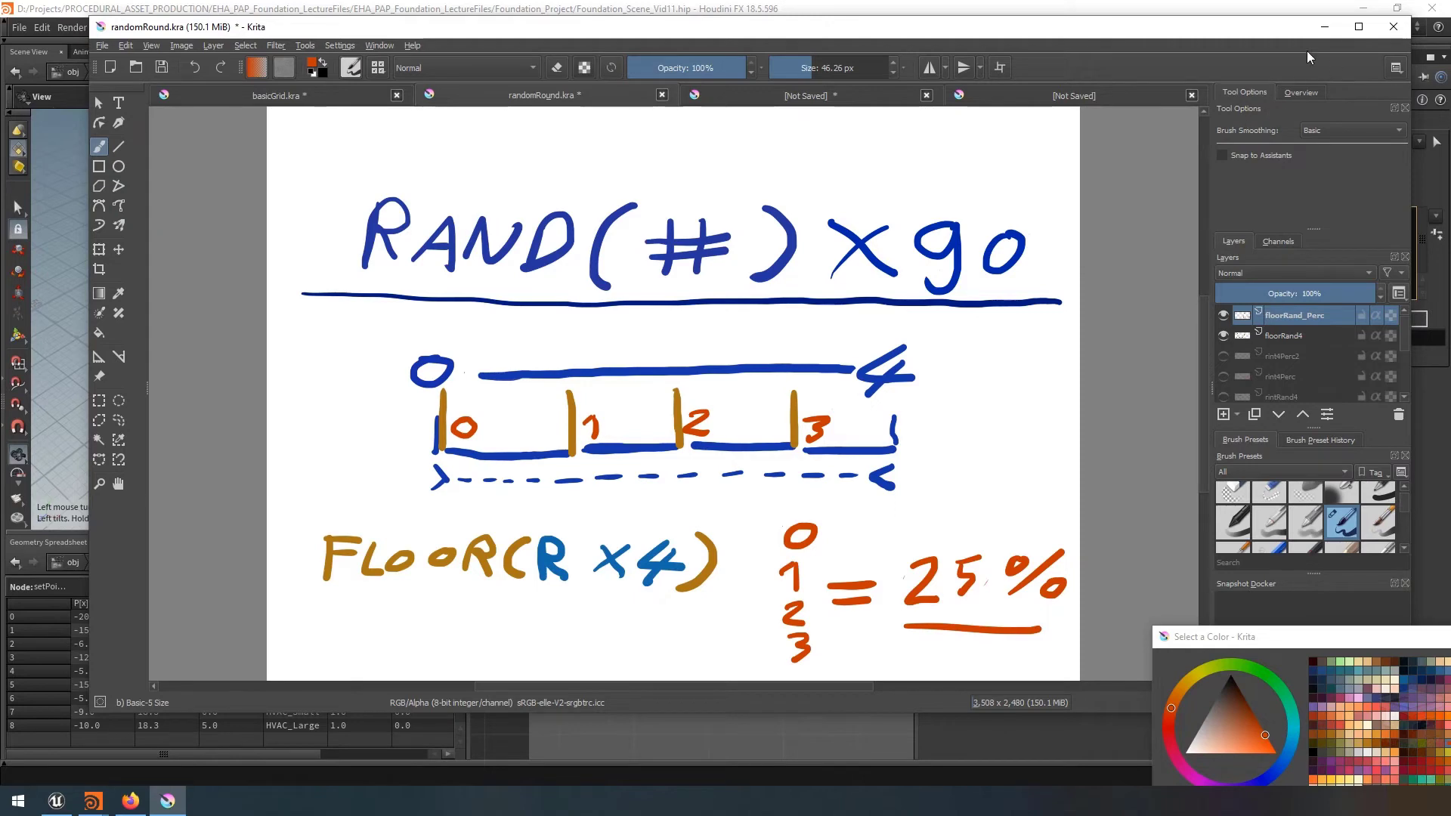
pyautogui.click(1324, 26)
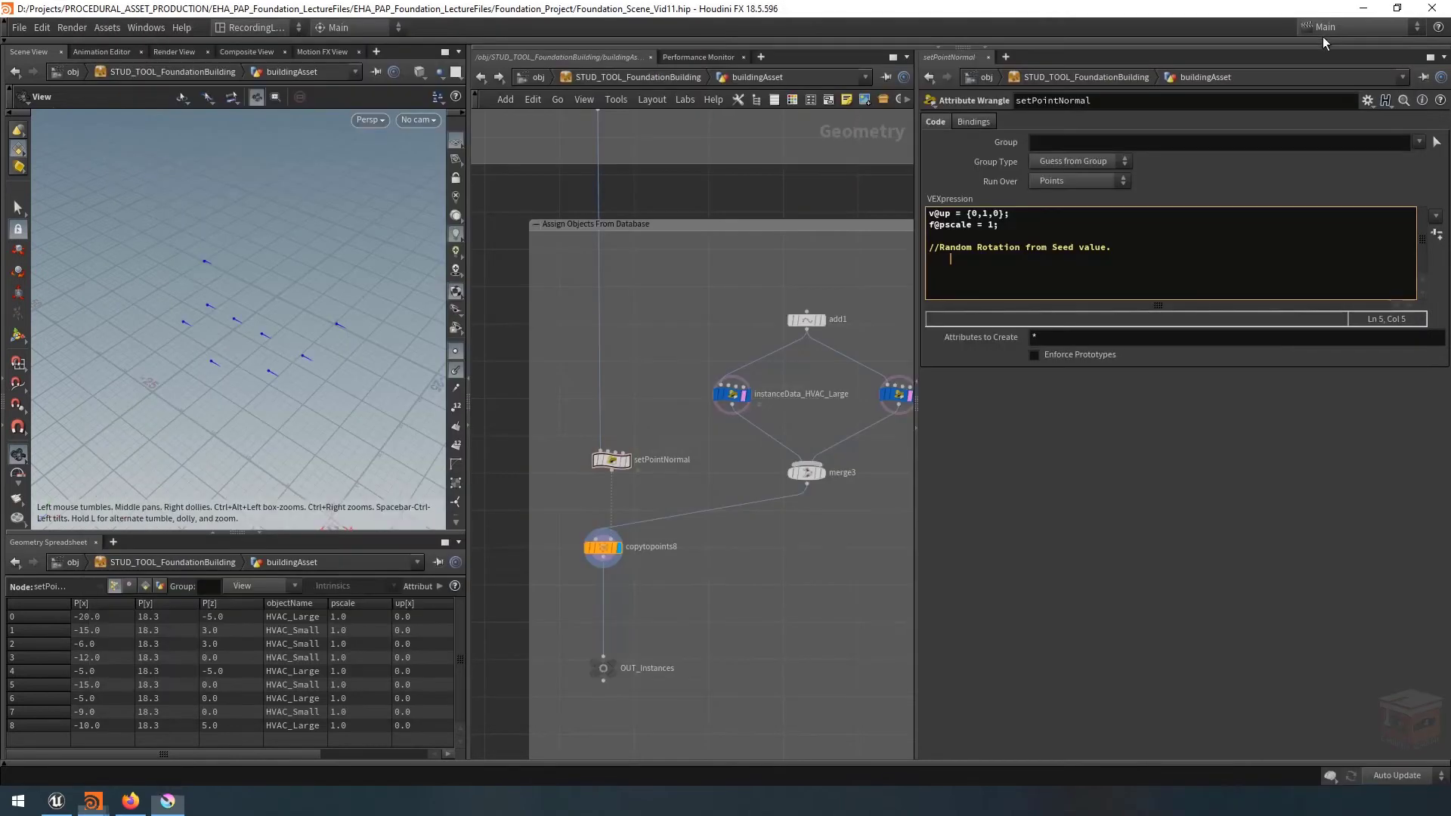
pyautogui.click(957, 273)
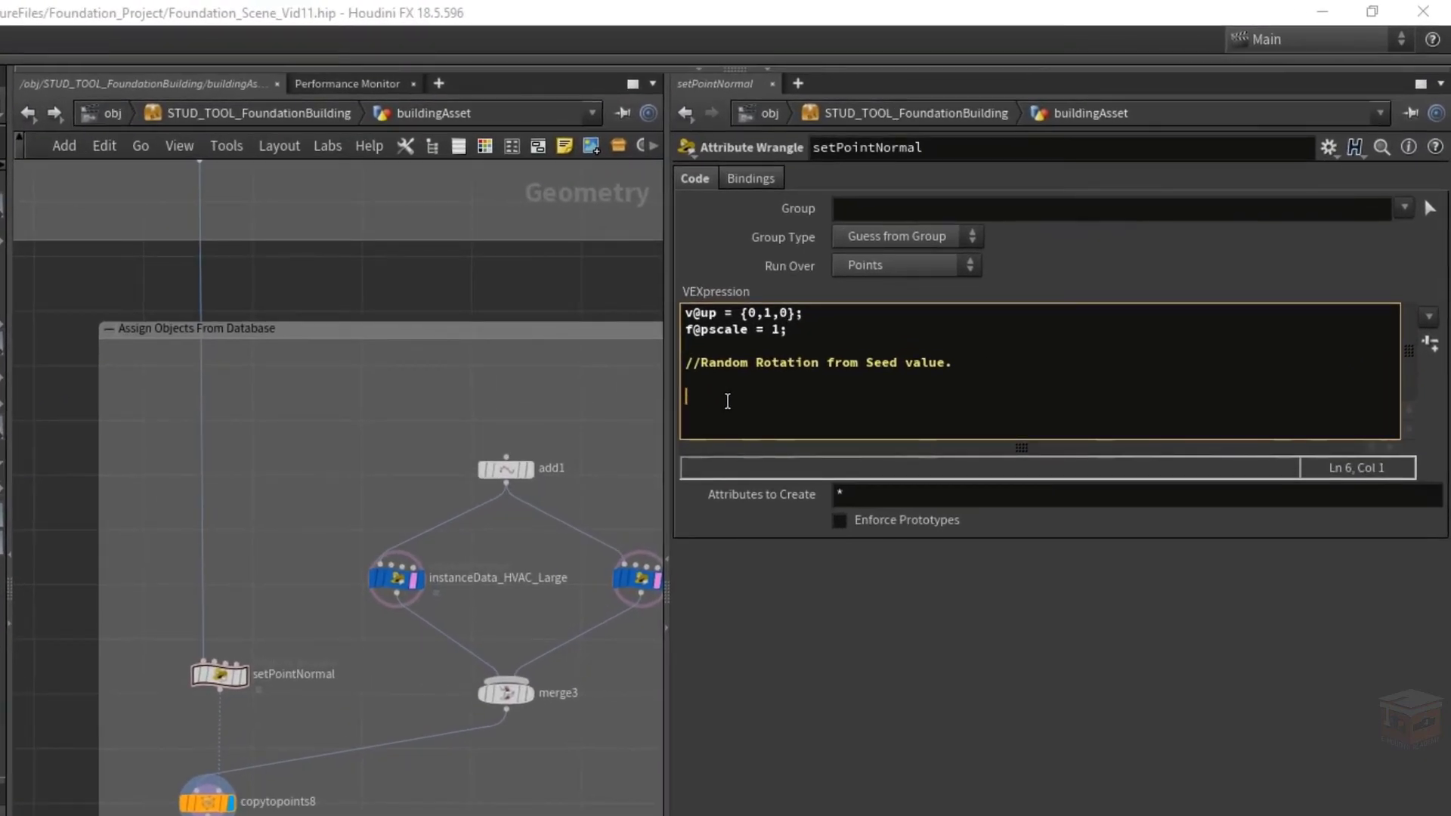
pyautogui.write('float random = ')
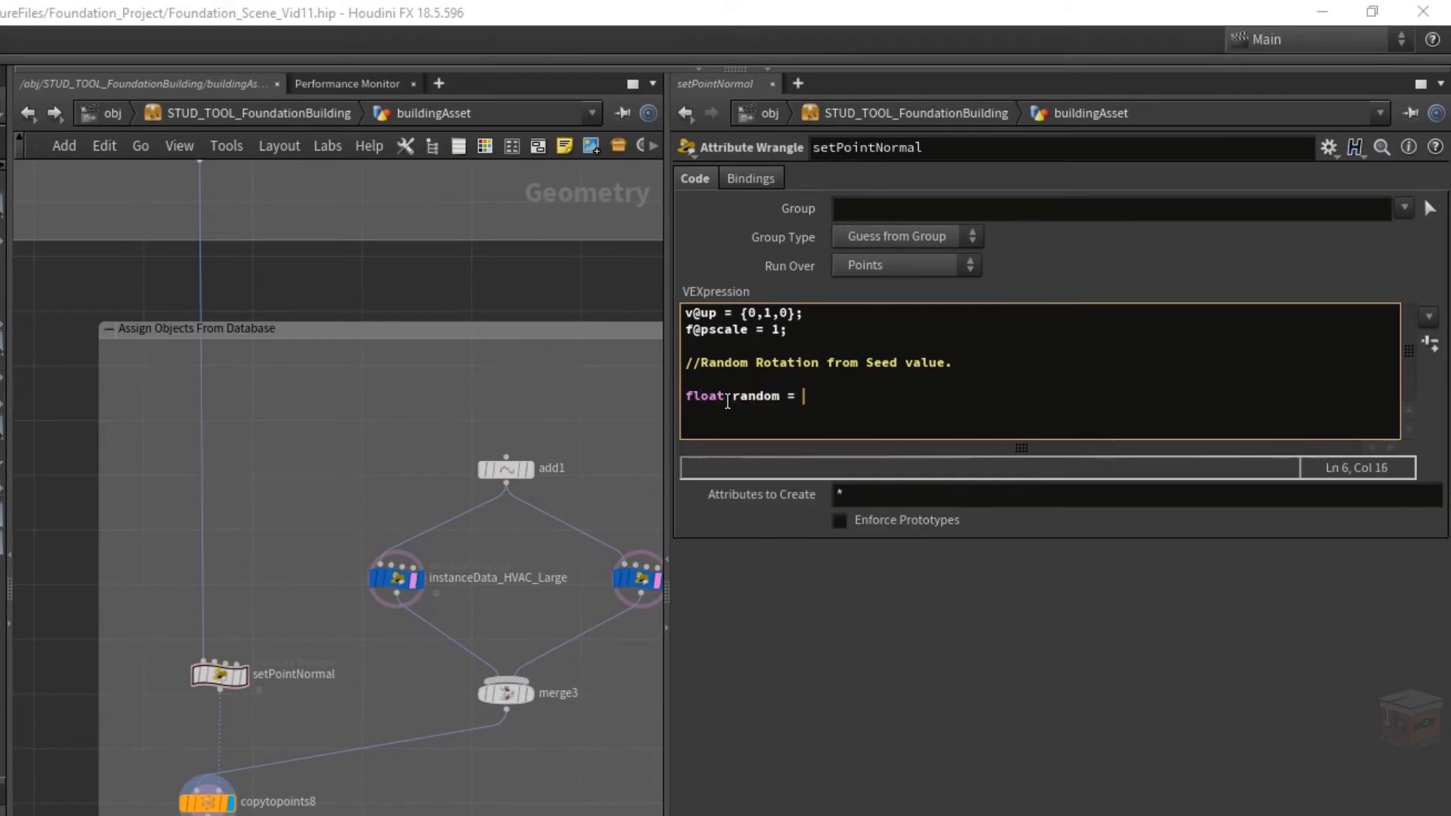
pyautogui.write('rand( )')
pyautogui.press('Left')
pyautogui.press('Left')
pyautogui.write('@ptnum')
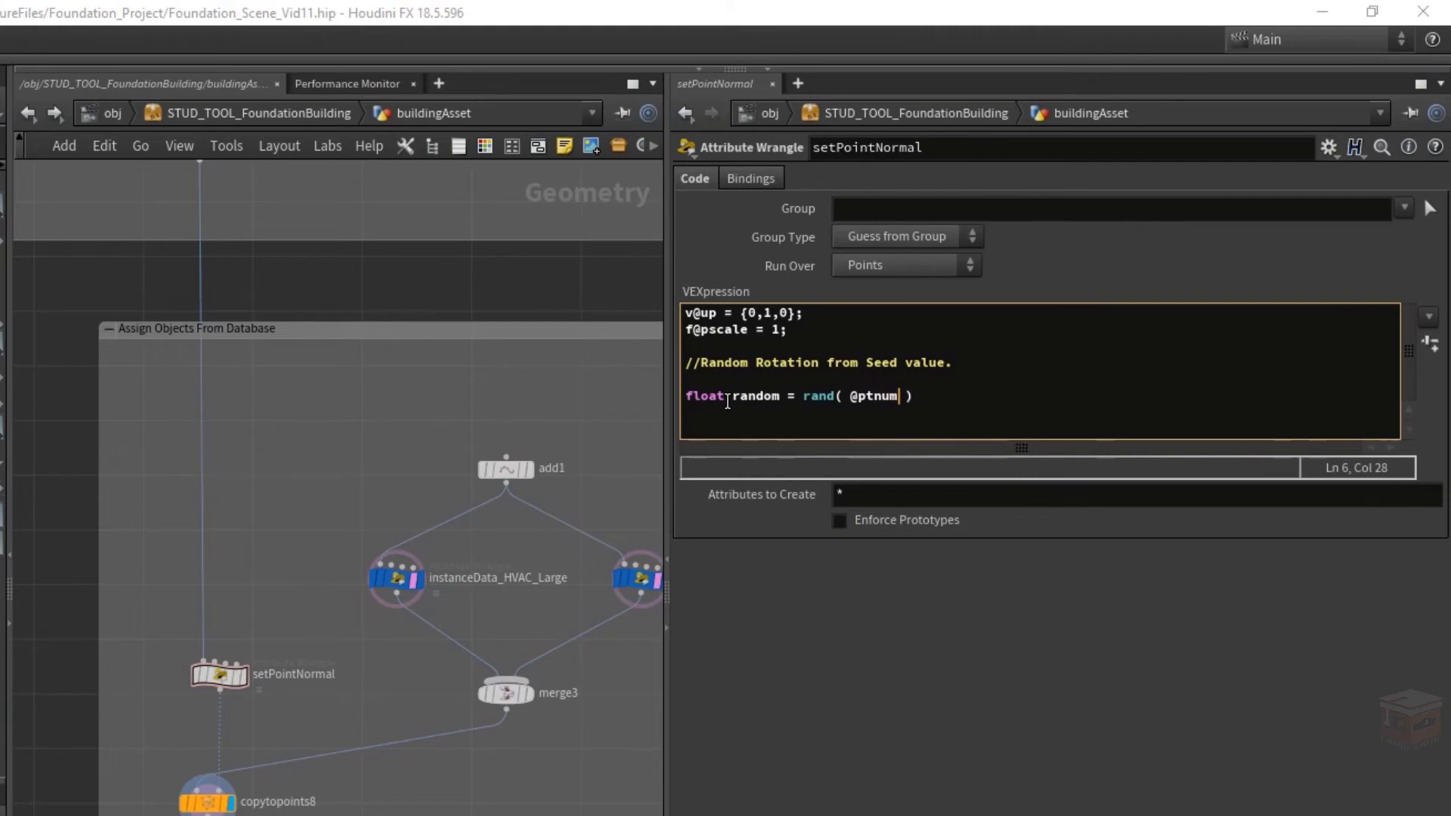
pyautogui.write('* chf()')
pyautogui.press('Left')
pyautogui.write('"seed')
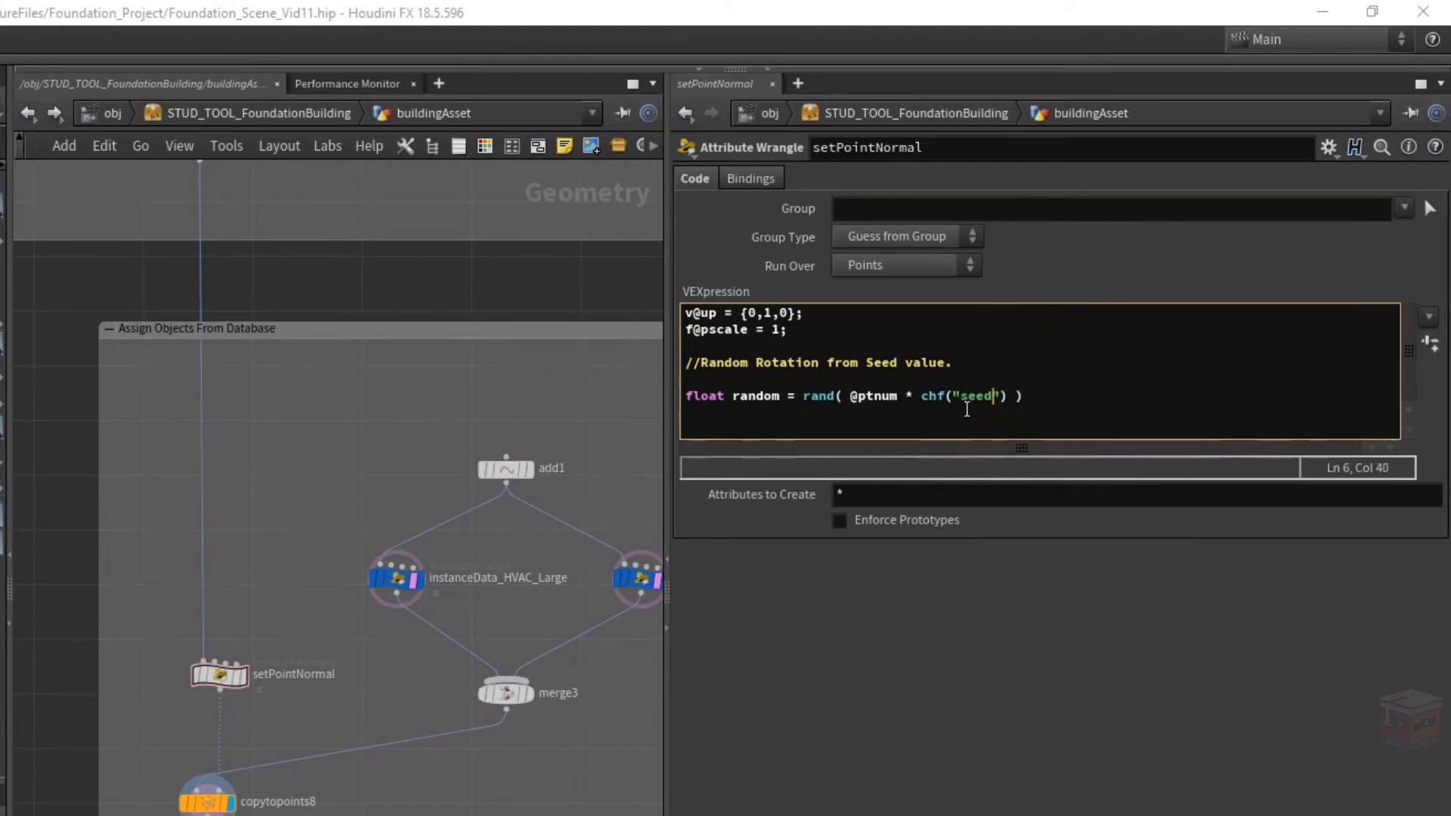
# Create the Seed parameter from the wrangle's channel reference and set it to 0.214.
pyautogui.click(1431, 344)
pyautogui.moveTo(982, 554); pyautogui.dragTo(1048, 554)
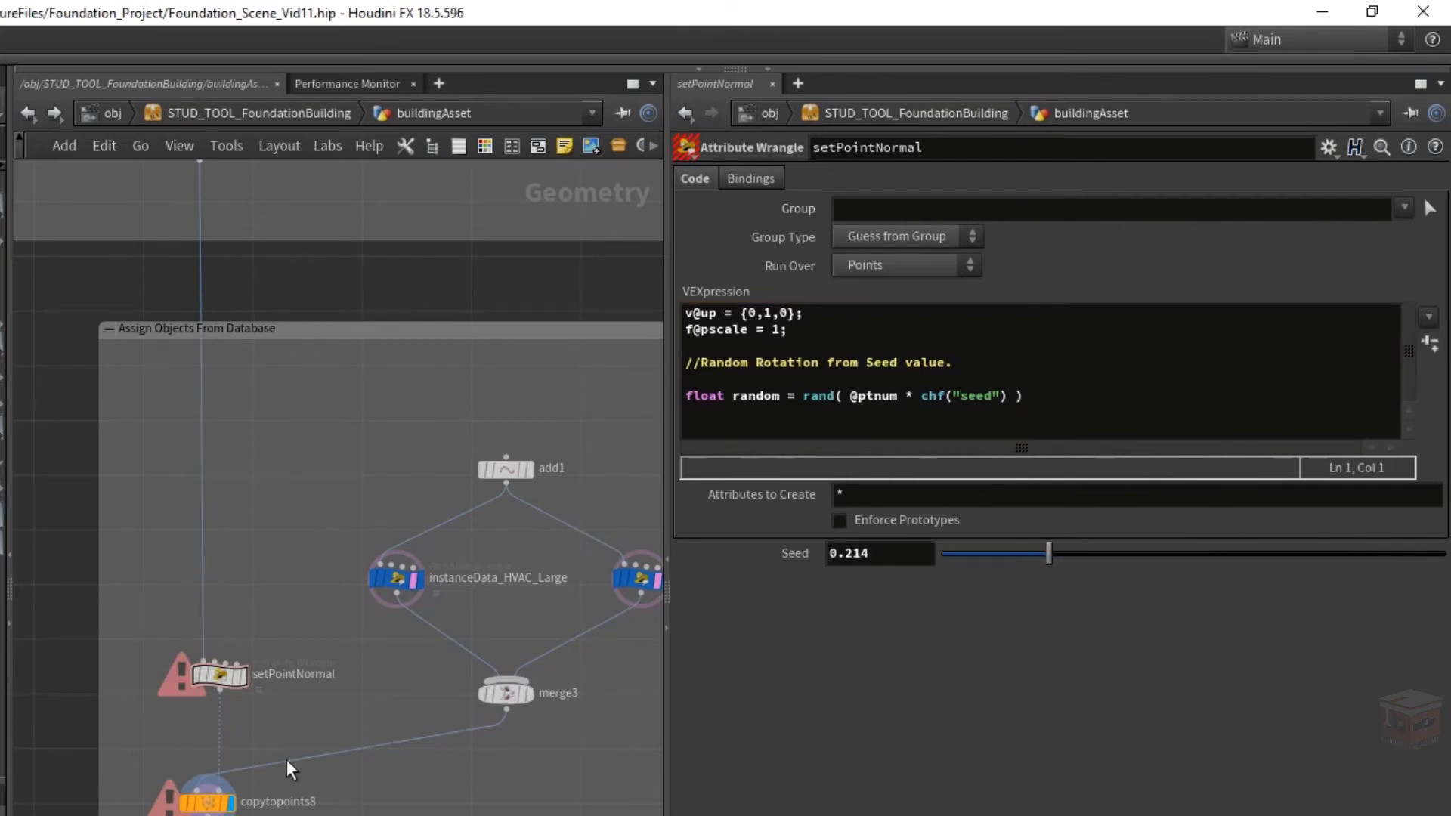
# End the random declaration with a semicolon, add f@test = random; and check the test column with Seed at 0.452.
pyautogui.press('Return')
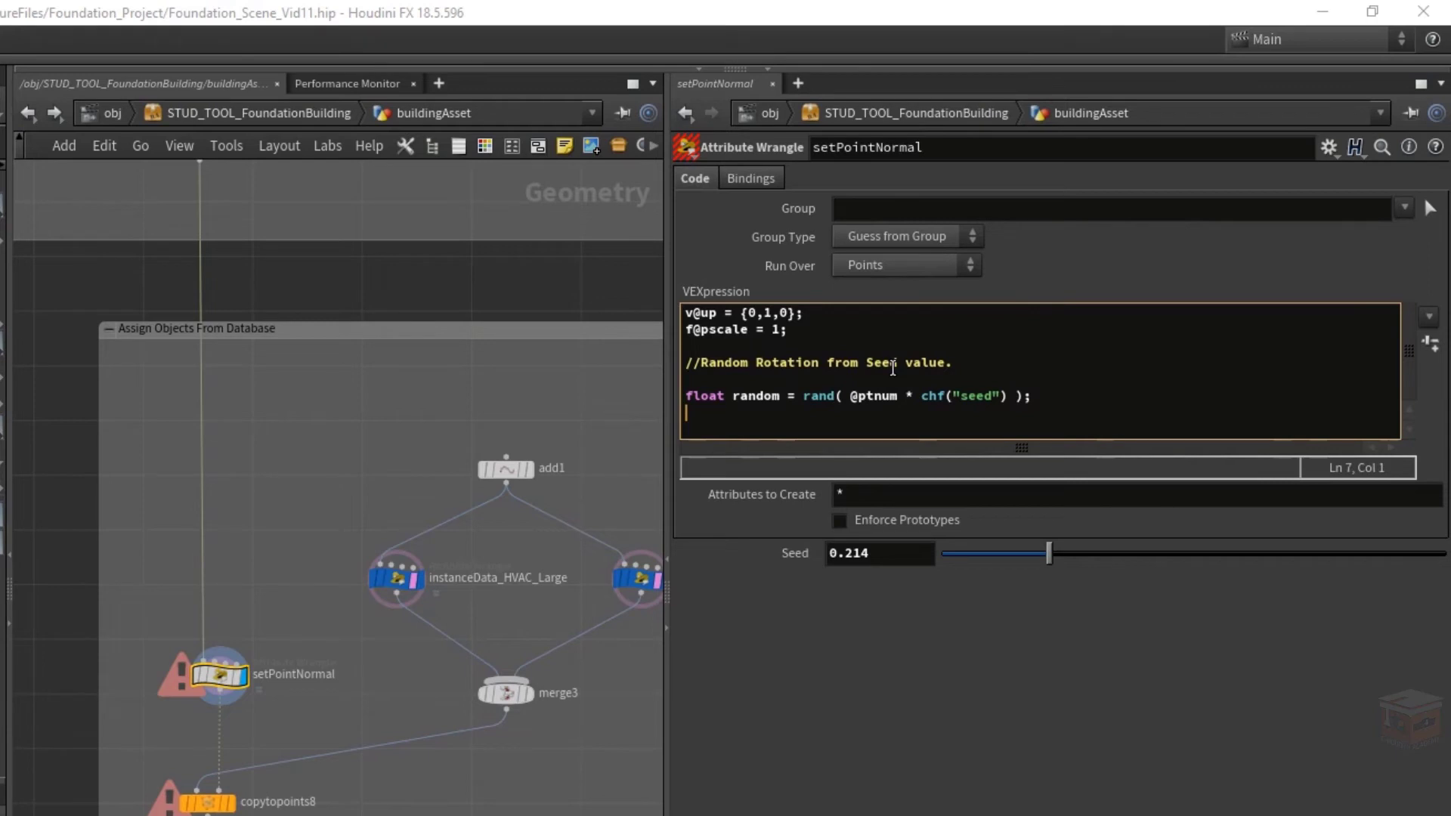
pyautogui.write('f@test = random;')
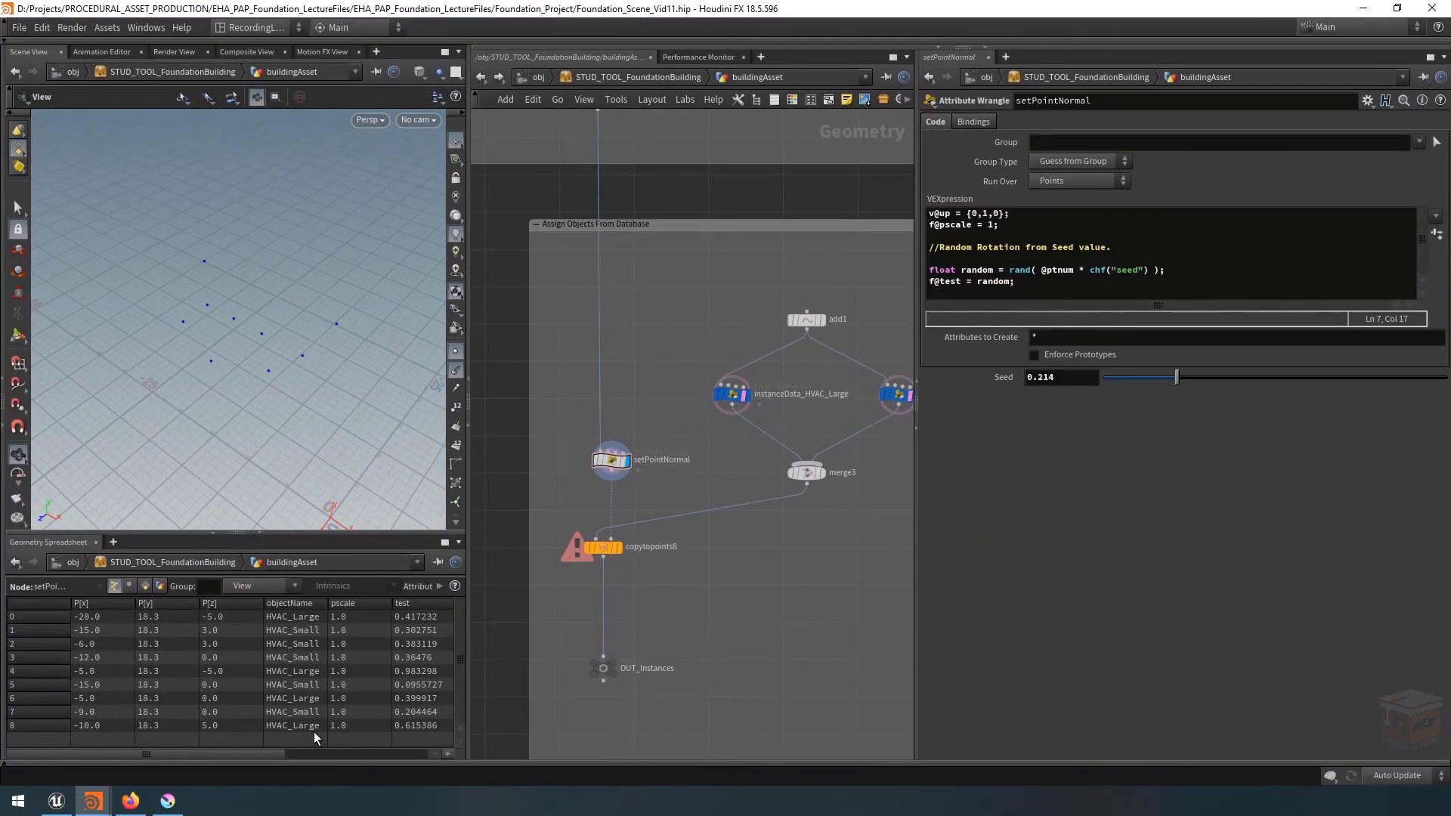
pyautogui.moveTo(252, 751); pyautogui.dragTo(346, 754)
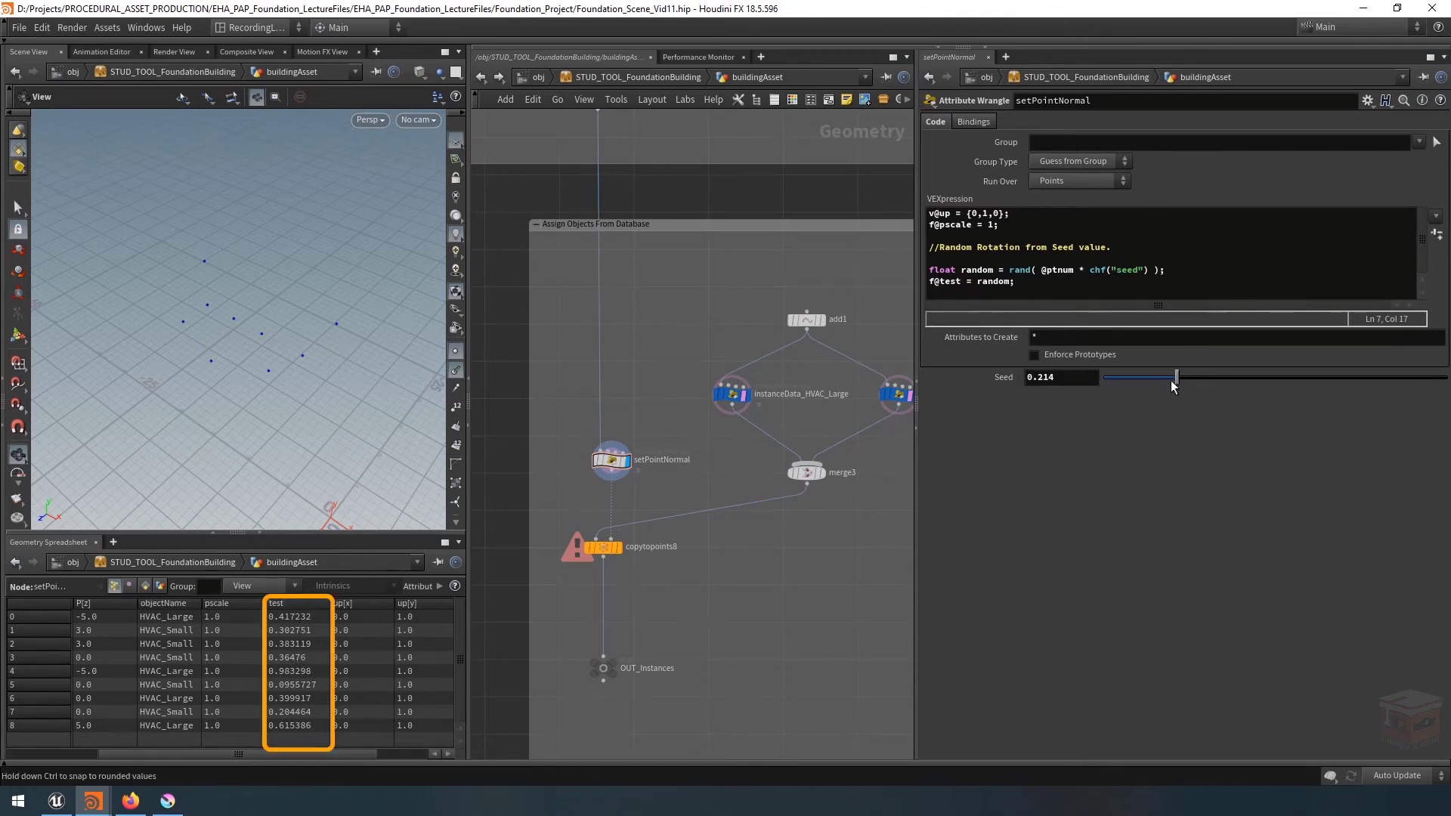
pyautogui.moveTo(1171, 379); pyautogui.dragTo(1258, 377)
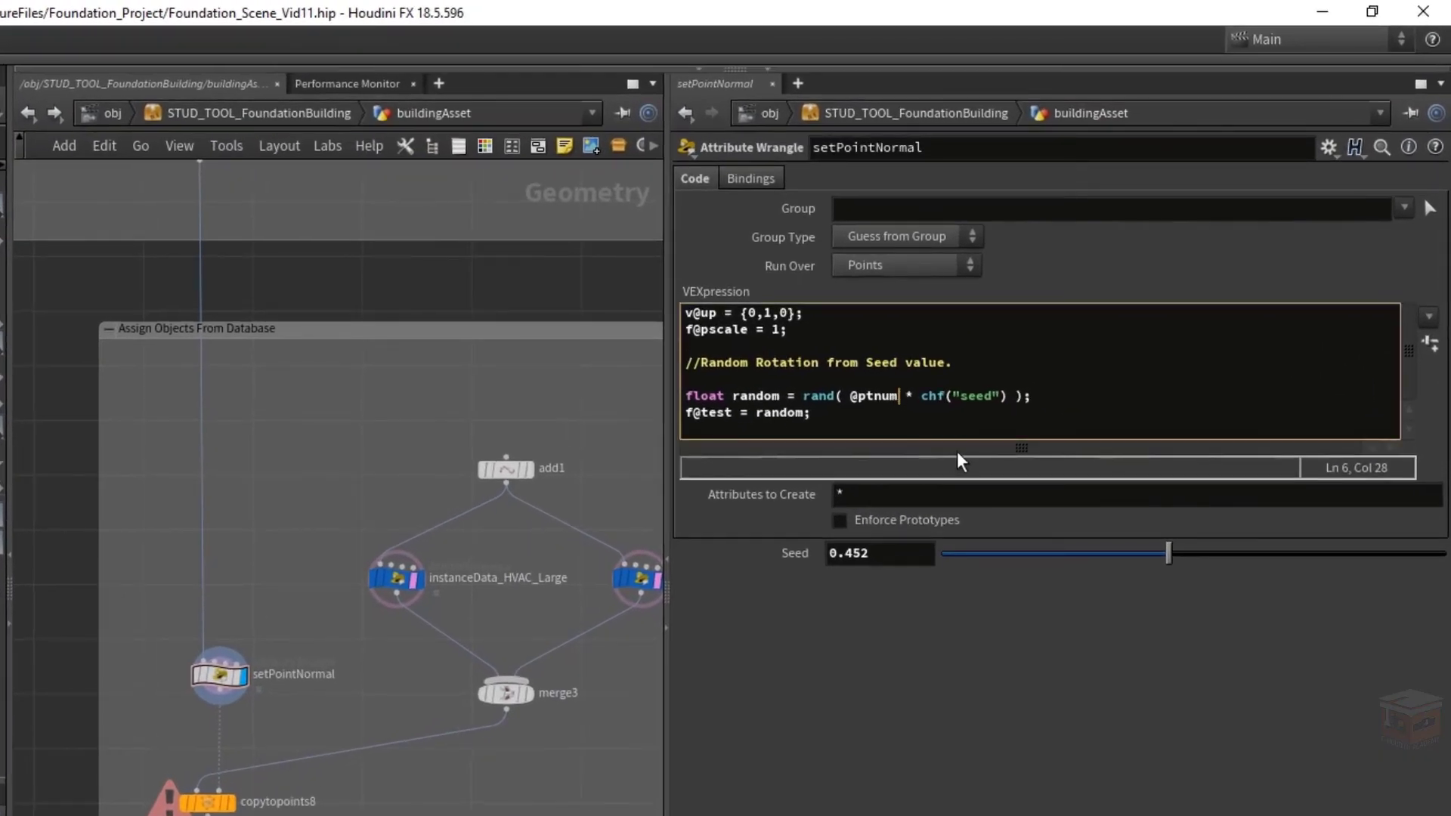
pyautogui.write('+ 1')
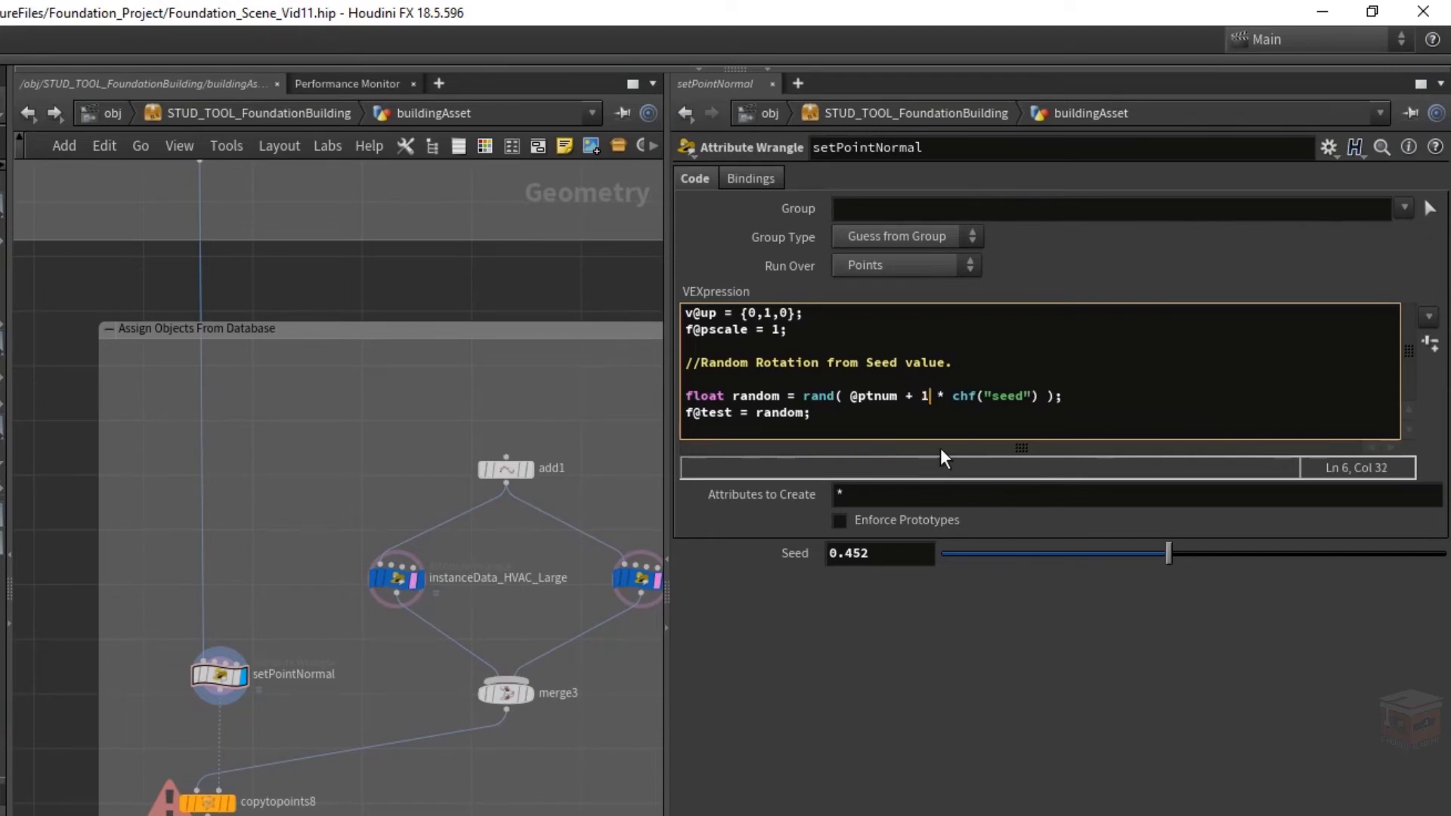
pyautogui.press('Left')
pyautogui.press('Left')
pyautogui.press('Left')
pyautogui.press('Left')
pyautogui.press('Left')
pyautogui.press('Left')
pyautogui.press('Left')
pyautogui.press('Left')
pyautogui.press('Left')
pyautogui.press('Left')
pyautogui.write('(')
pyautogui.press('Right')
pyautogui.press('Right')
pyautogui.press('Right')
pyautogui.press('Right')
pyautogui.press('Right')
pyautogui.press('Right')
pyautogui.press('Right')
pyautogui.press('Right')
pyautogui.press('Right')
pyautogui.press('Right')
pyautogui.write(')')
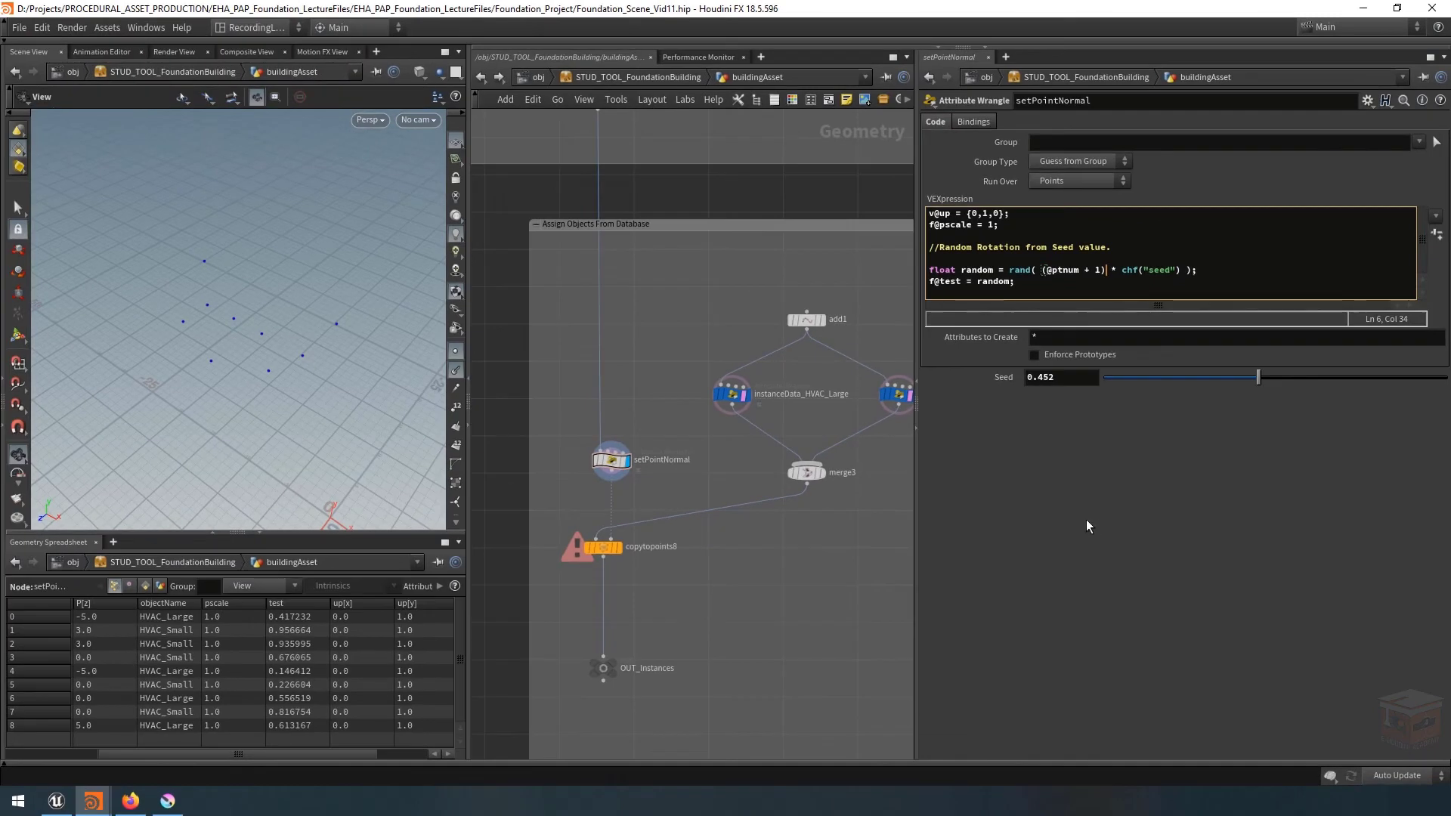
pyautogui.click(1040, 584)
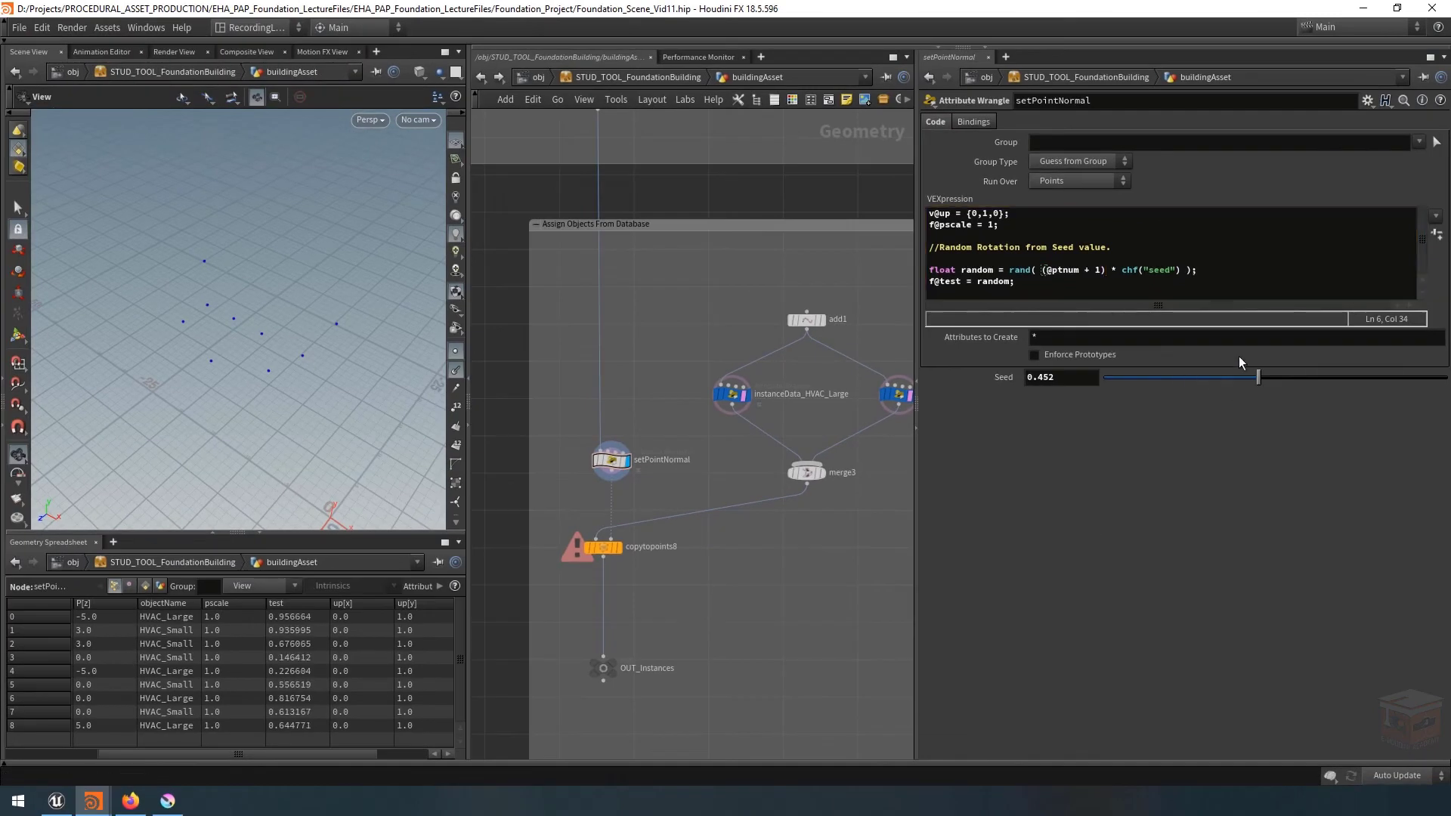
pyautogui.moveTo(1256, 380); pyautogui.dragTo(1208, 382)
# Declare float angle2 = rint( random ) on a separate line between the random declaration and f@test.
pyautogui.click(1207, 272)
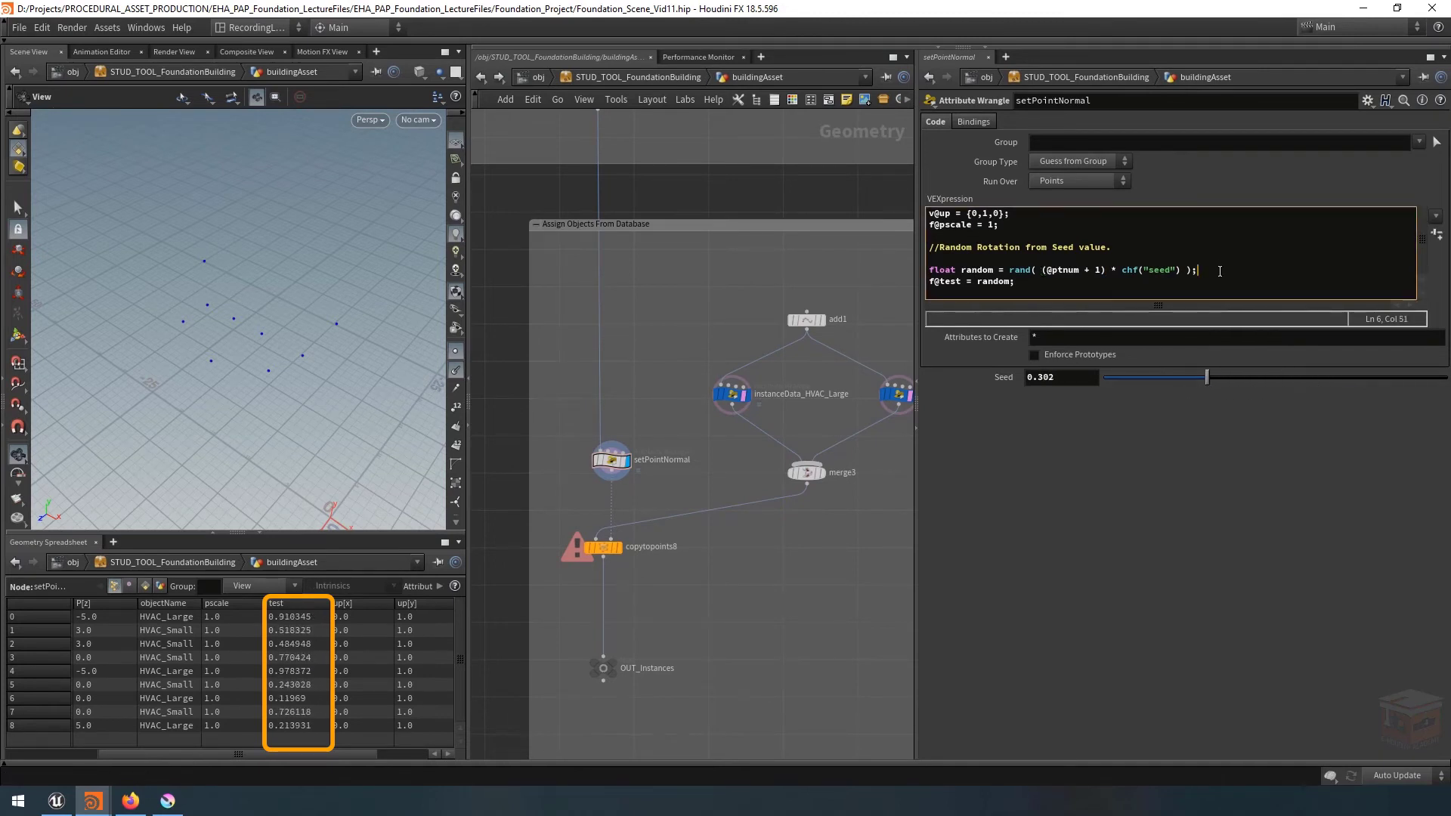
pyautogui.press('Return')
pyautogui.press('Return')
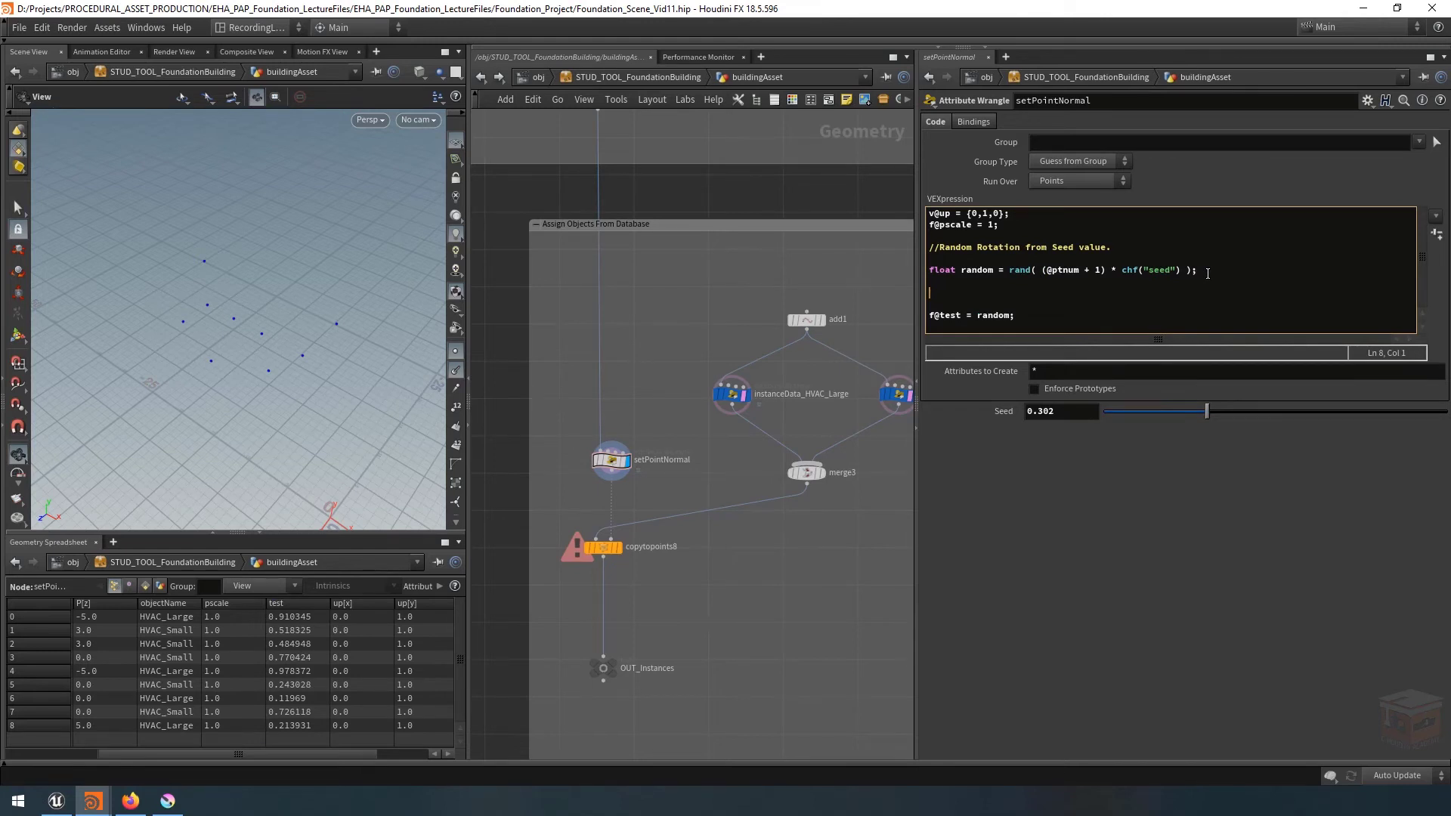
pyautogui.write('float')
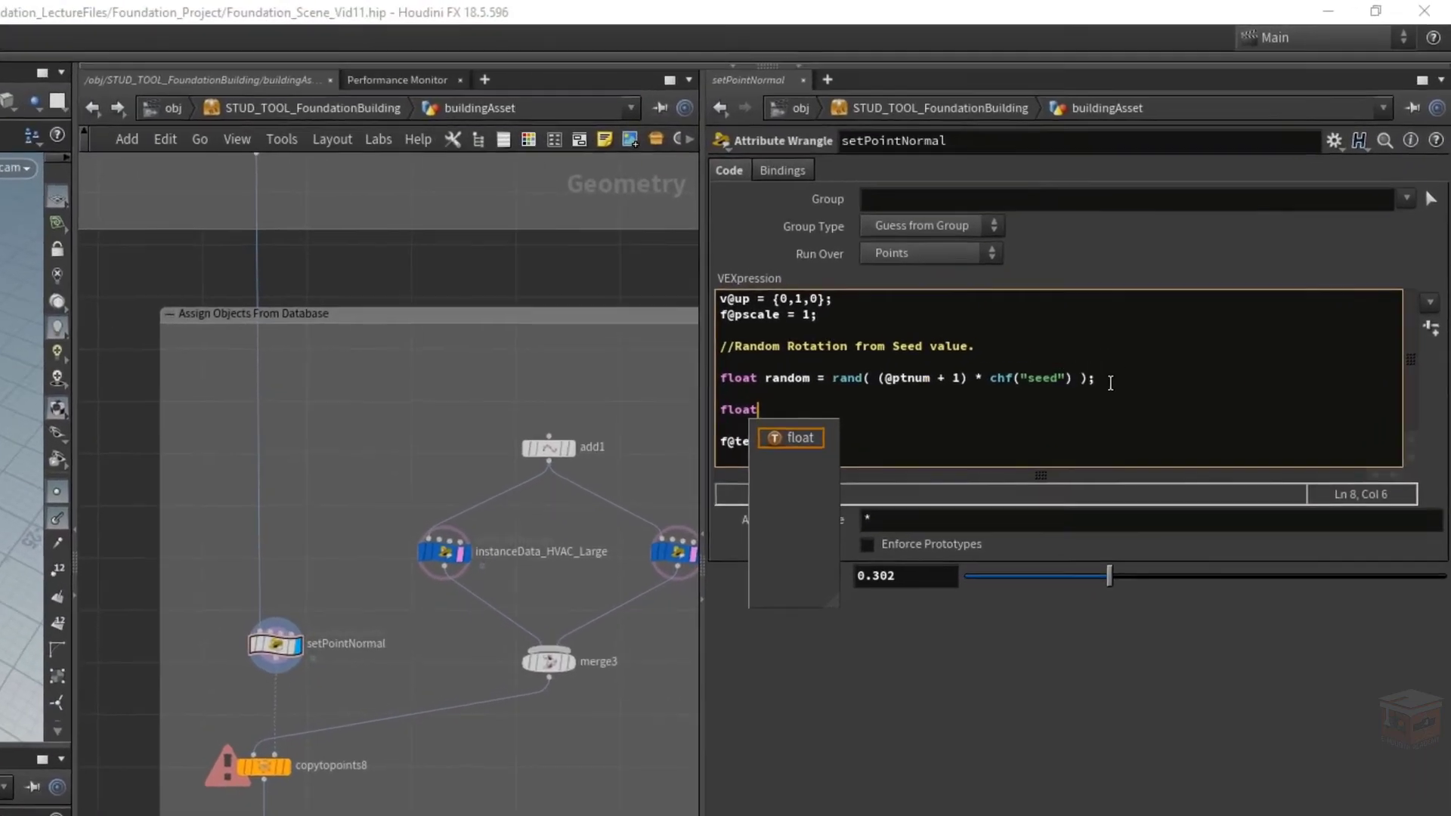
pyautogui.write(' angle2')
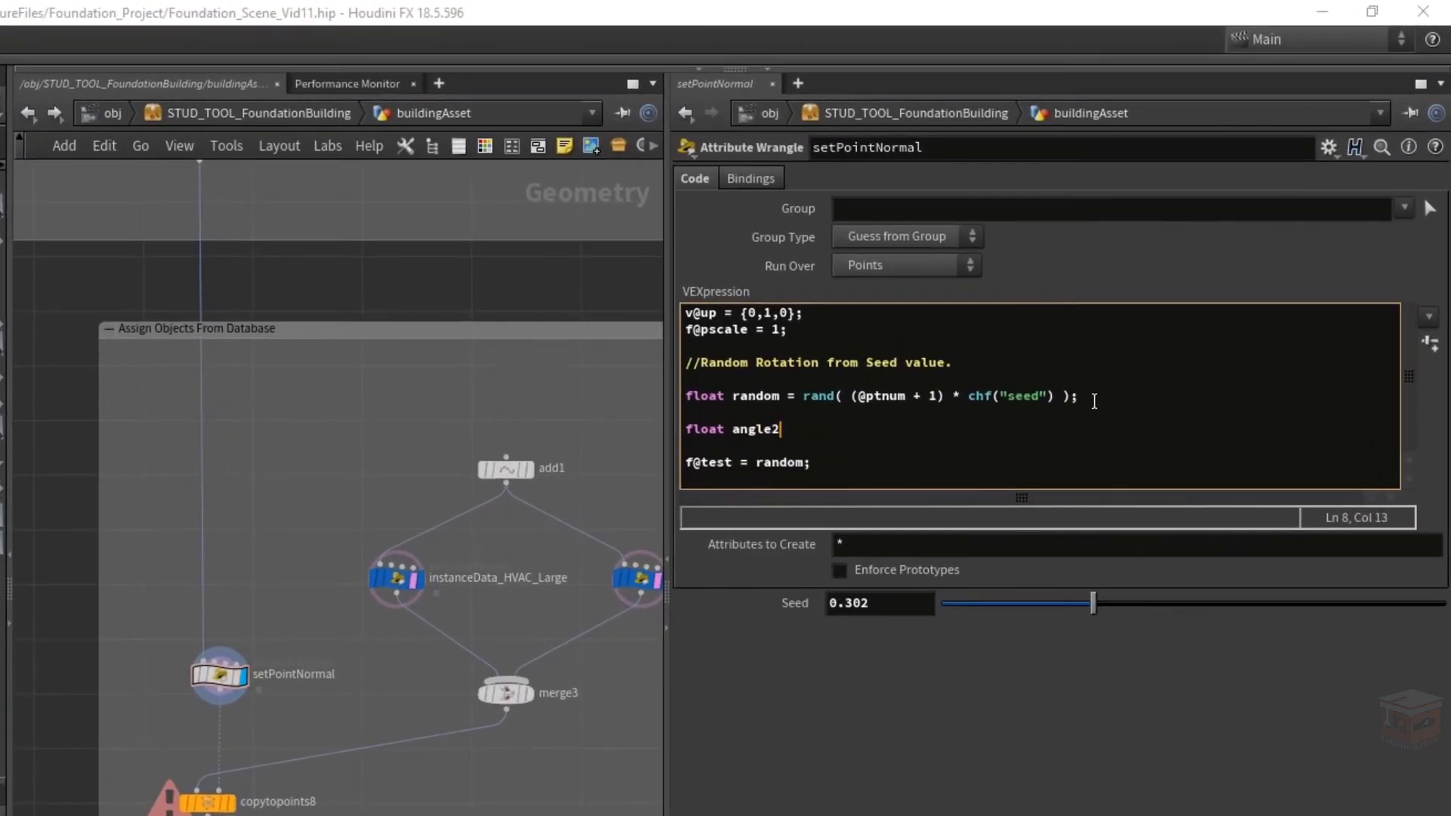
pyautogui.write(' = ran')
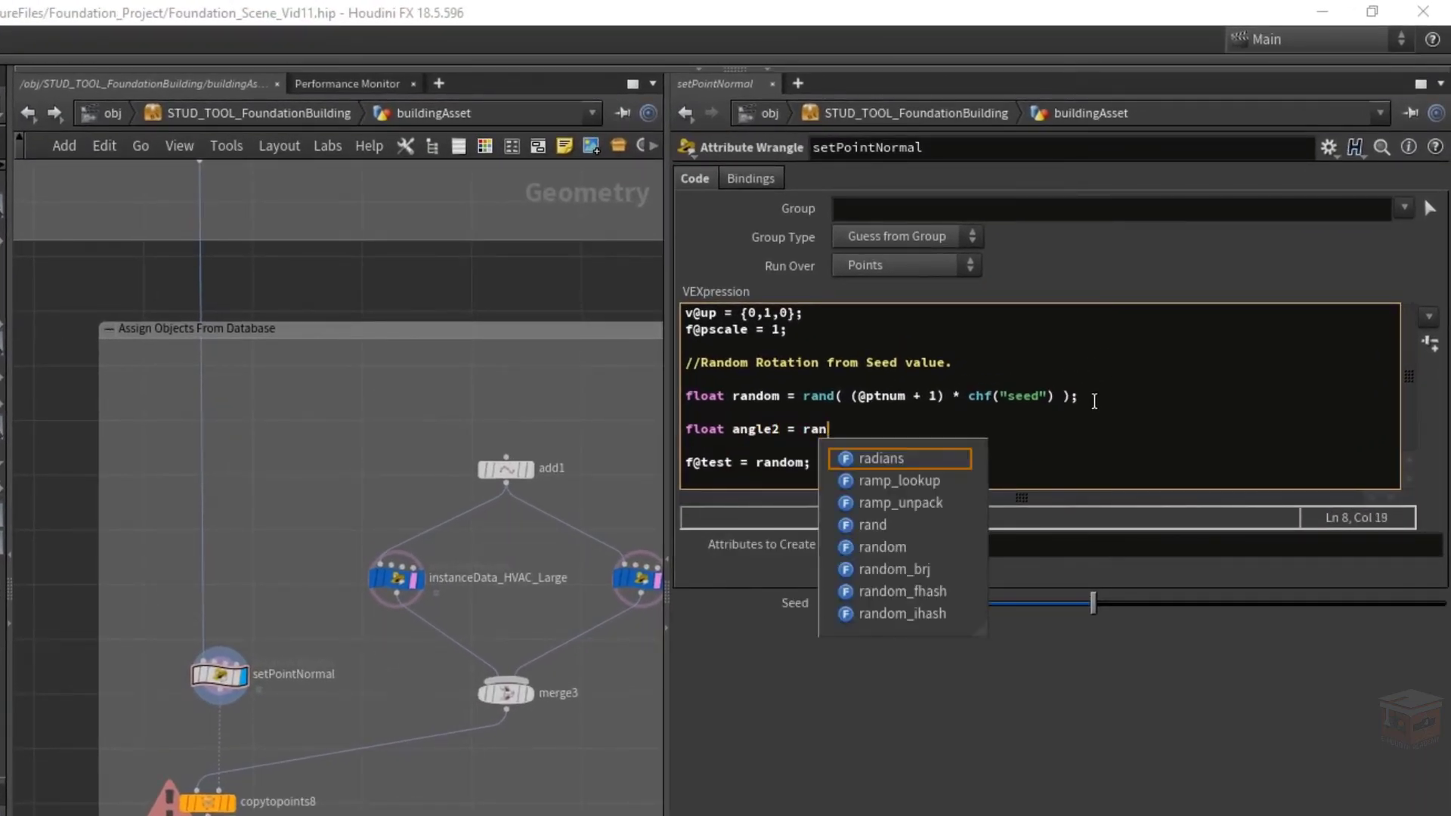
pyautogui.press('BackSpace')
pyautogui.press('BackSpace')
pyautogui.write('int()')
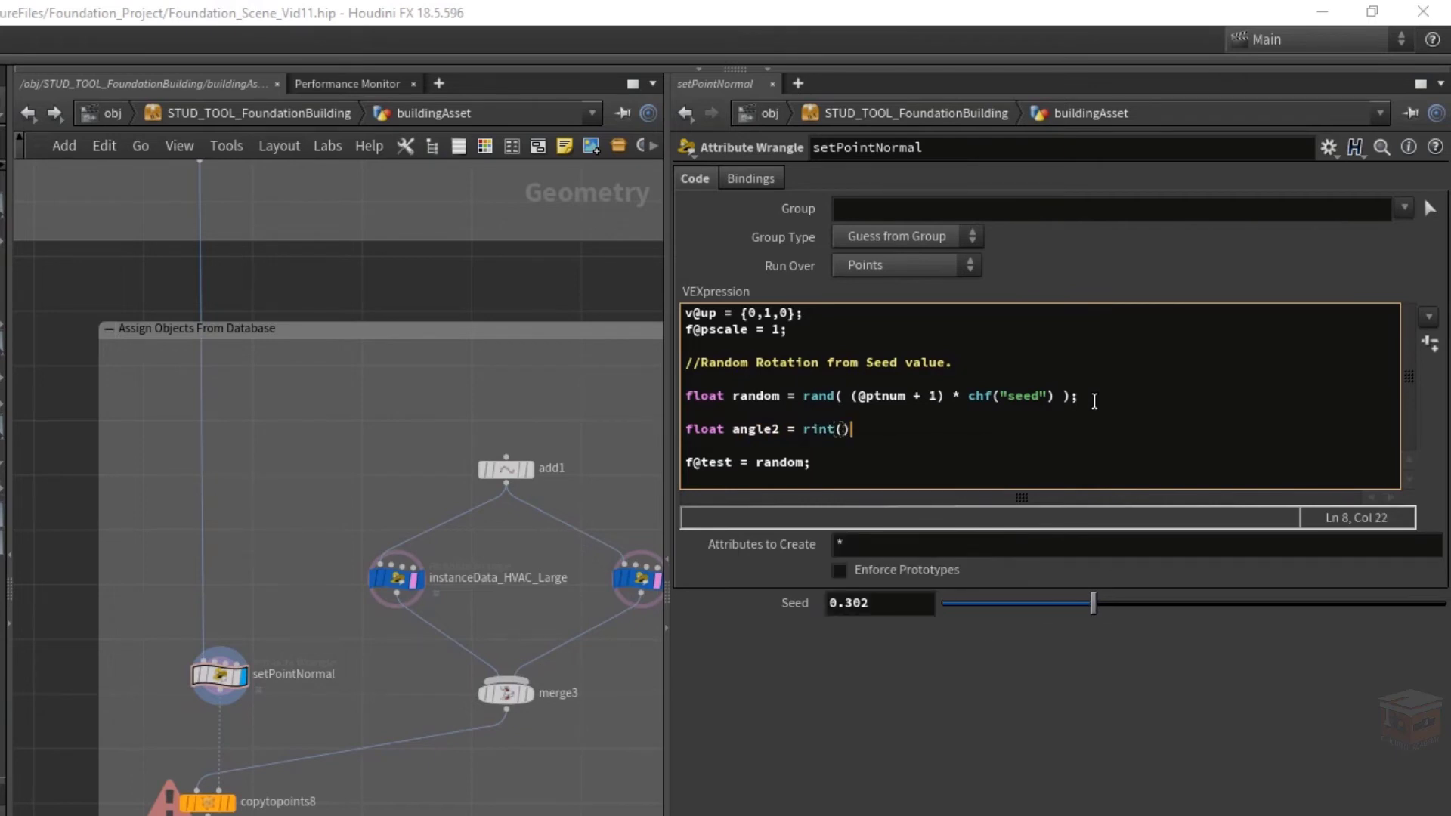
pyautogui.press('Left')
pyautogui.write('random')
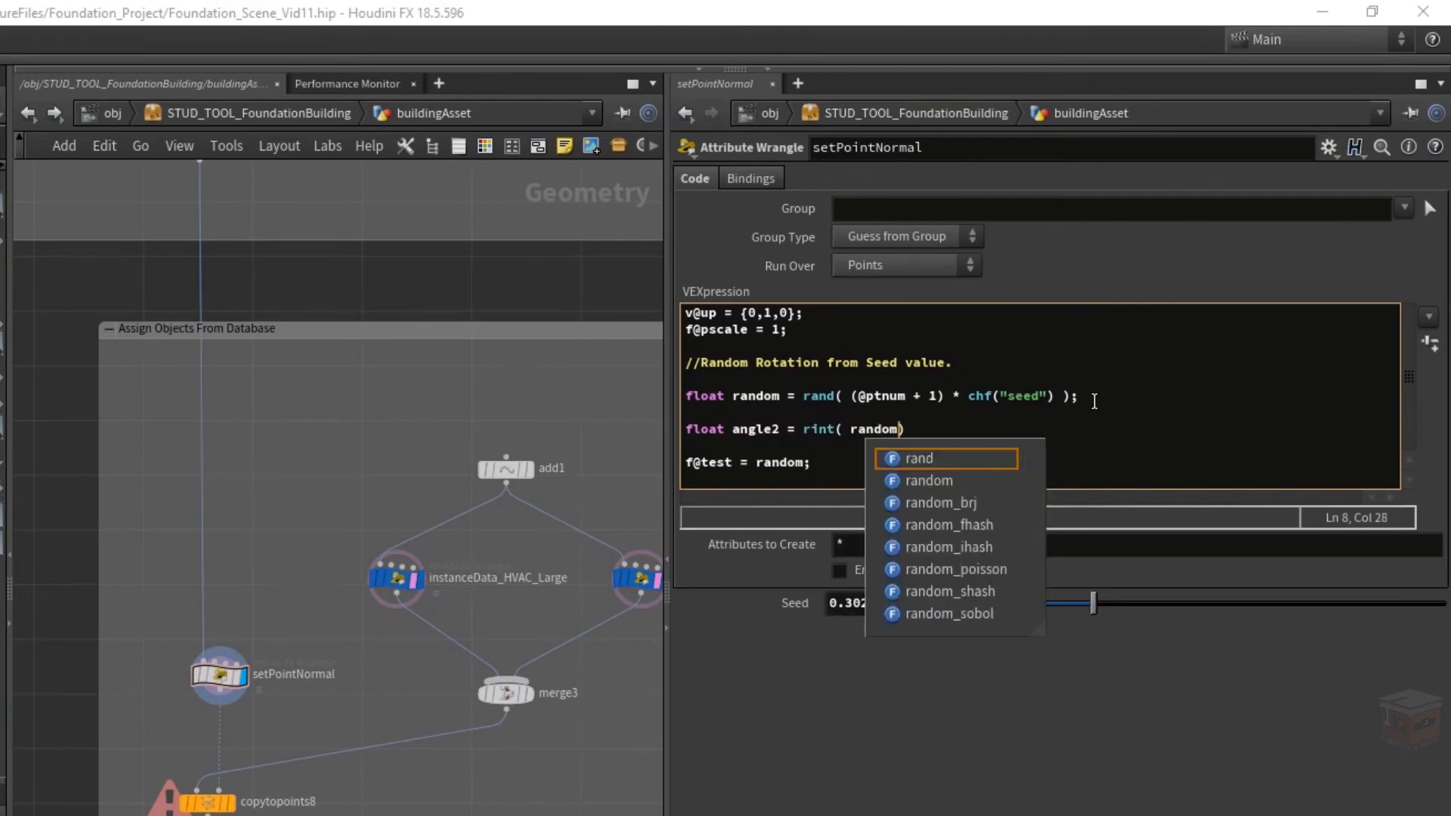
pyautogui.press('End')
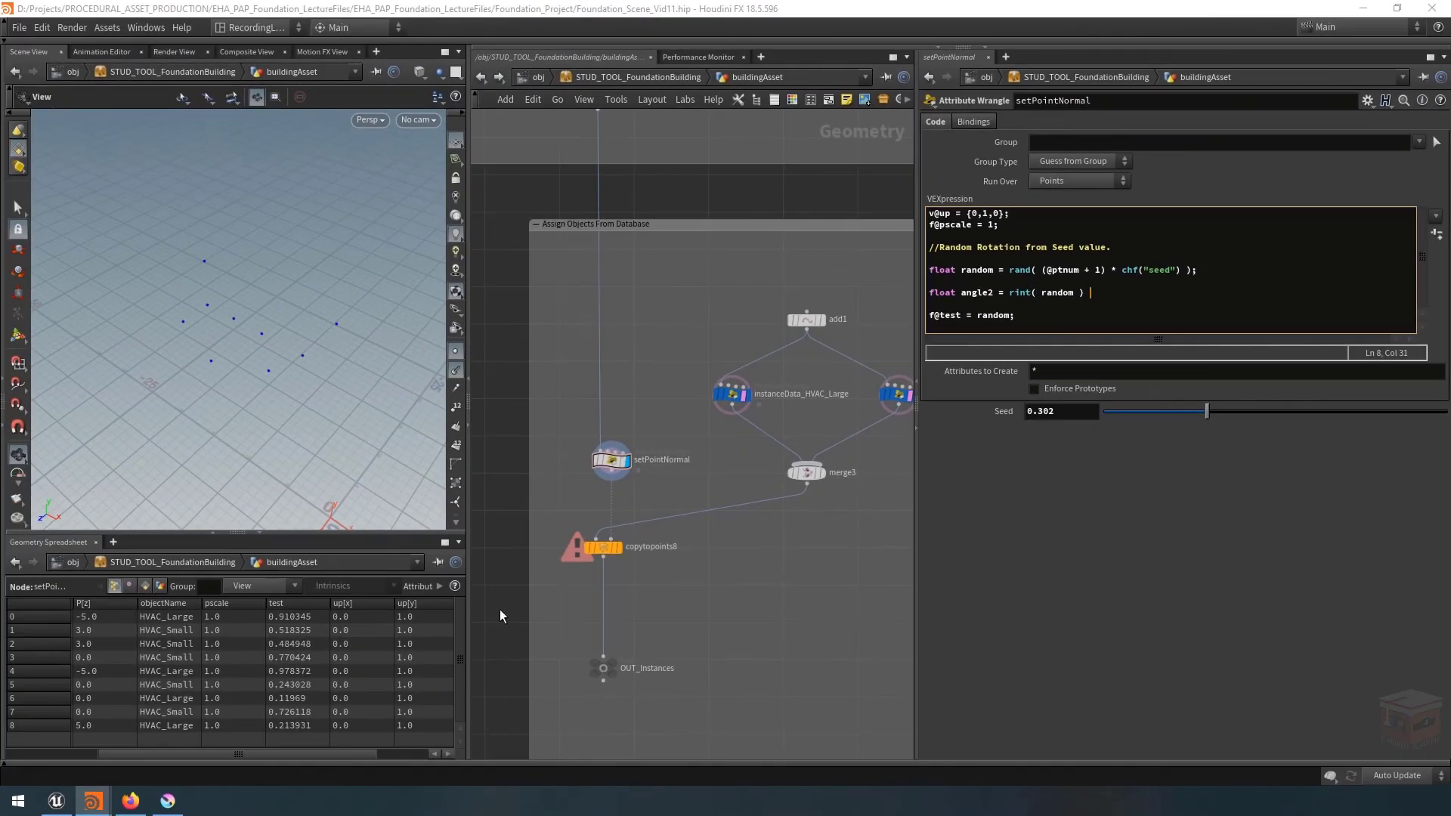
# Switch to Krita, hide the floorRand4 and floorRand_Perc layers, and show RandRange and RandRange50Perc.
pyautogui.click(168, 801)
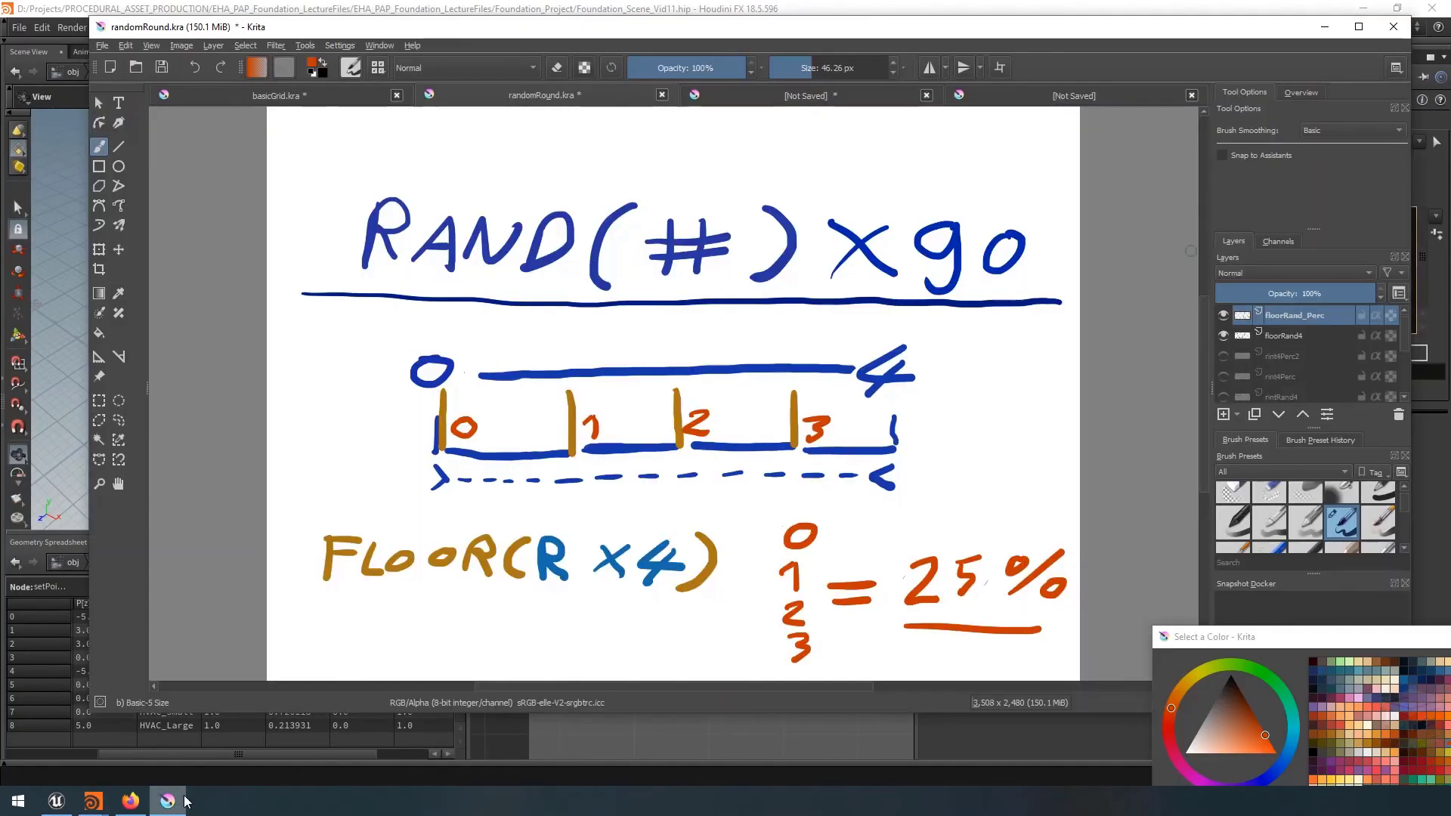
pyautogui.click(1223, 336)
pyautogui.click(1223, 315)
pyautogui.scroll(-5, 1284, 355)
pyautogui.click(1223, 330)
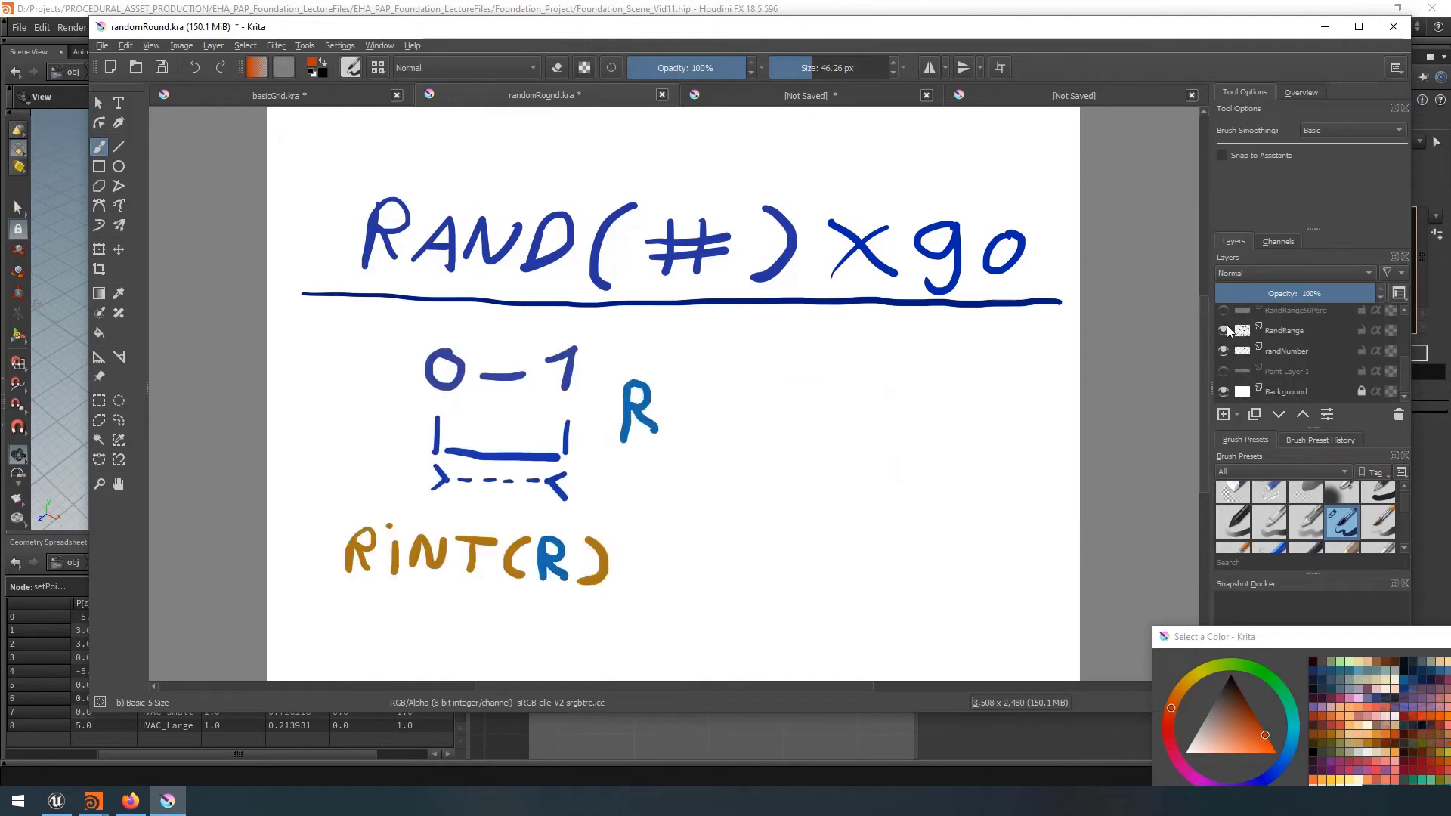
pyautogui.click(1223, 310)
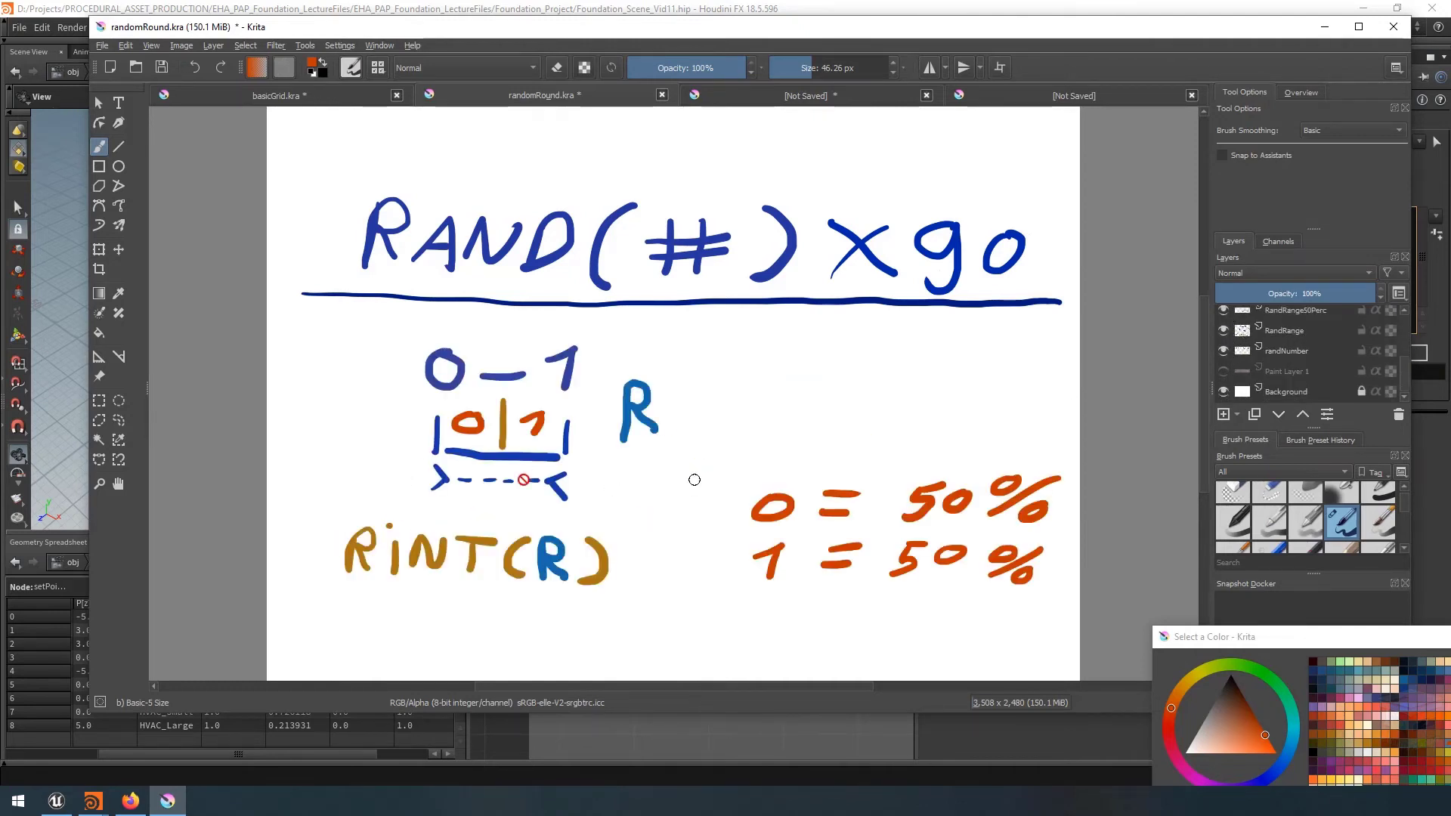
# Return to Houdini, complete the angle2 line with * 90; and assign angle2 to f@test instead of random.
pyautogui.click(891, 15)
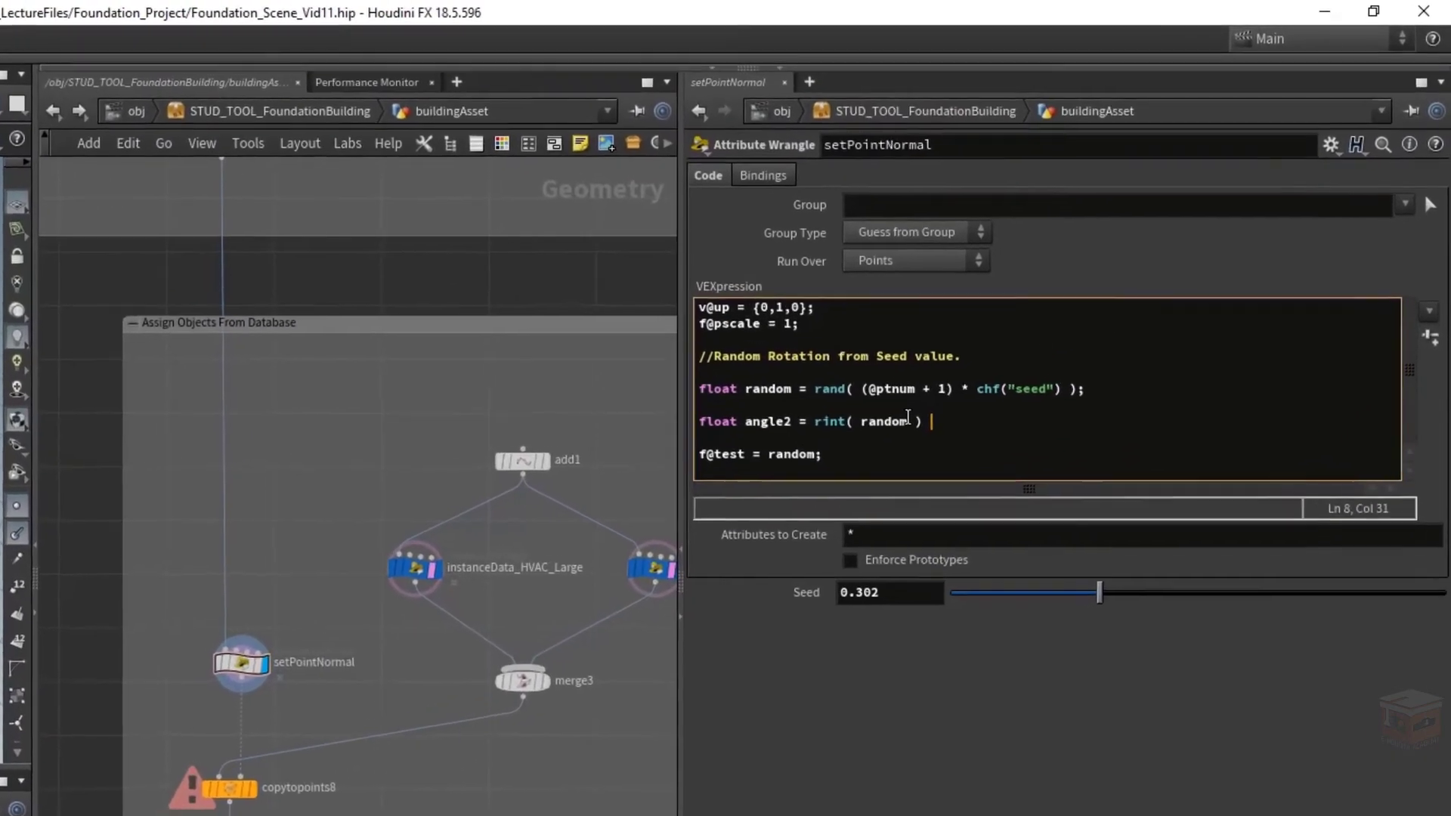
pyautogui.write('* 90')
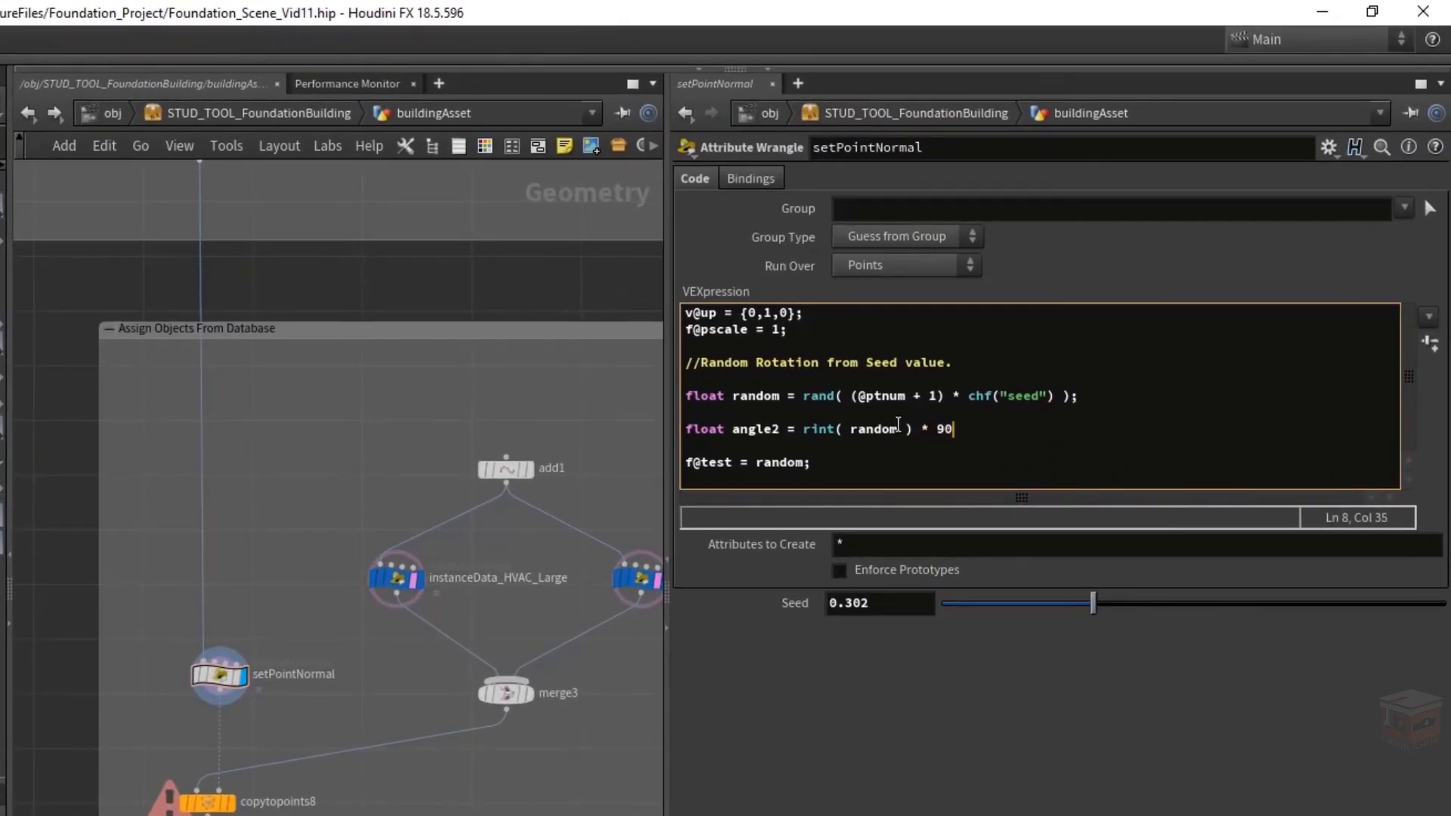
pyautogui.write(';')
pyautogui.moveTo(803, 464); pyautogui.dragTo(753, 469)
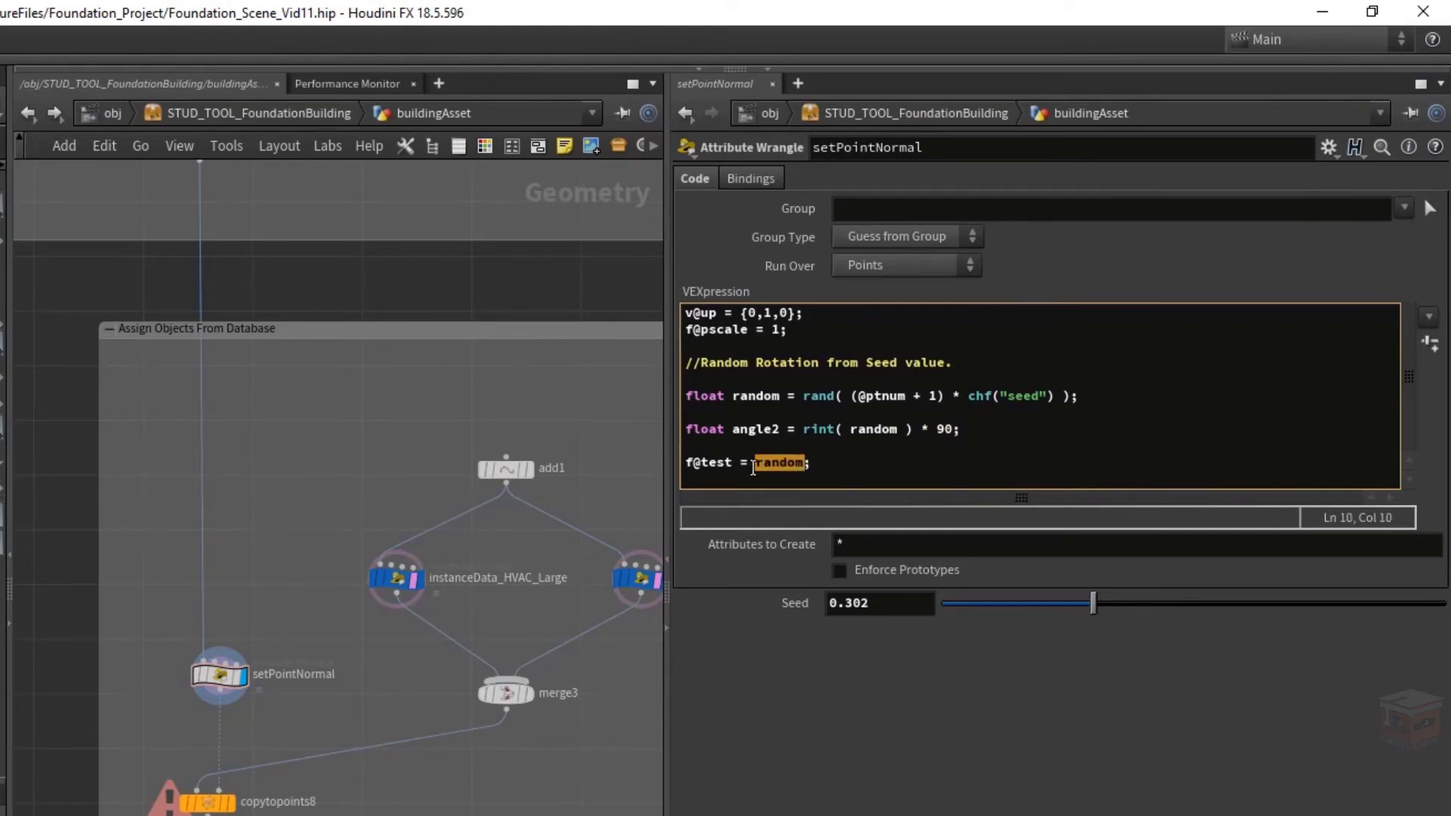
pyautogui.write('angle2')
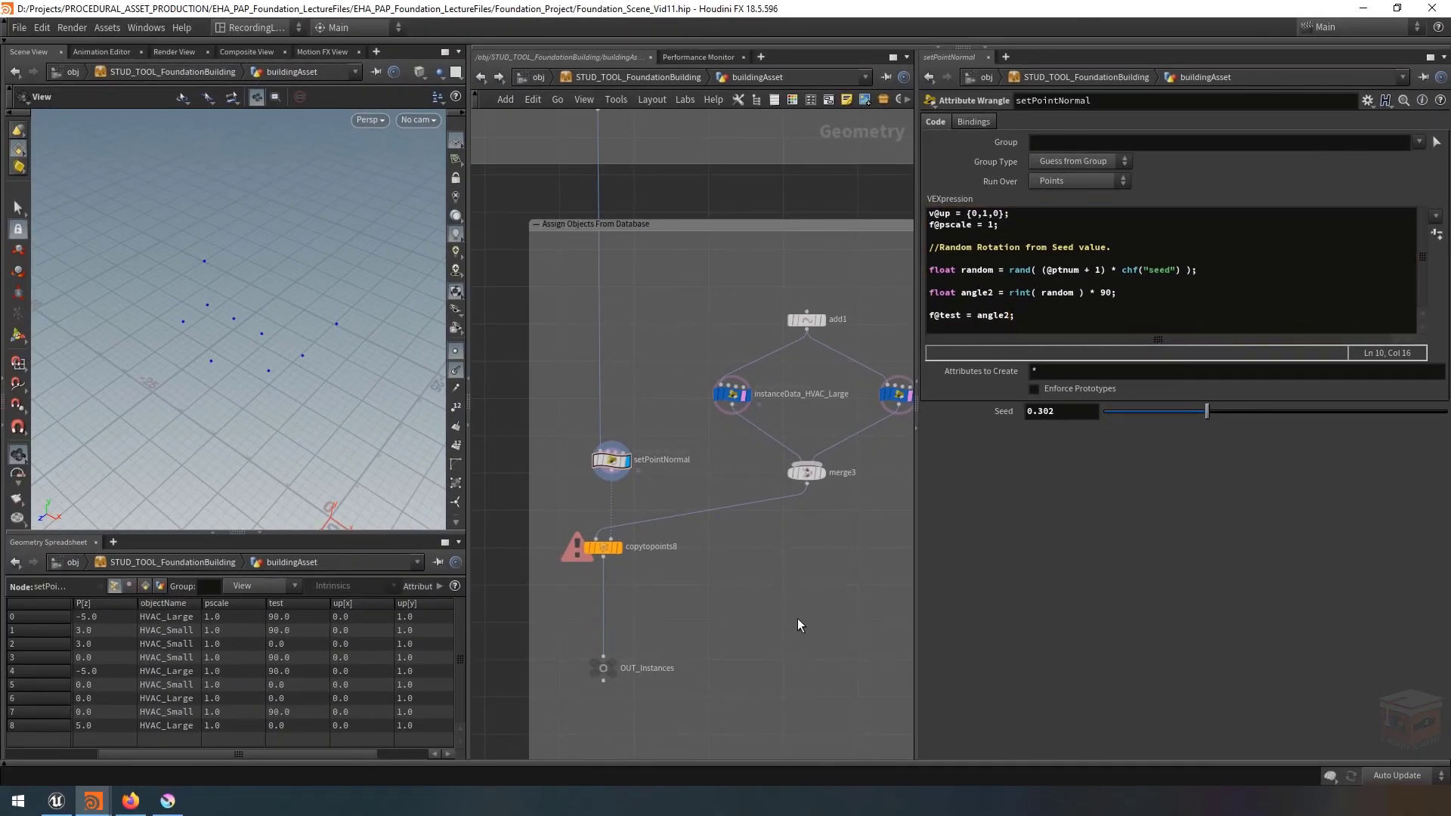
# Multiply random by 4 inside the rint call of the angle2 line and set Seed to 0.346.
pyautogui.moveTo(1209, 410)
pyautogui.mouseDown()
pyautogui.moveTo(1164, 414)
pyautogui.moveTo(1209, 415)
pyautogui.mouseUp()
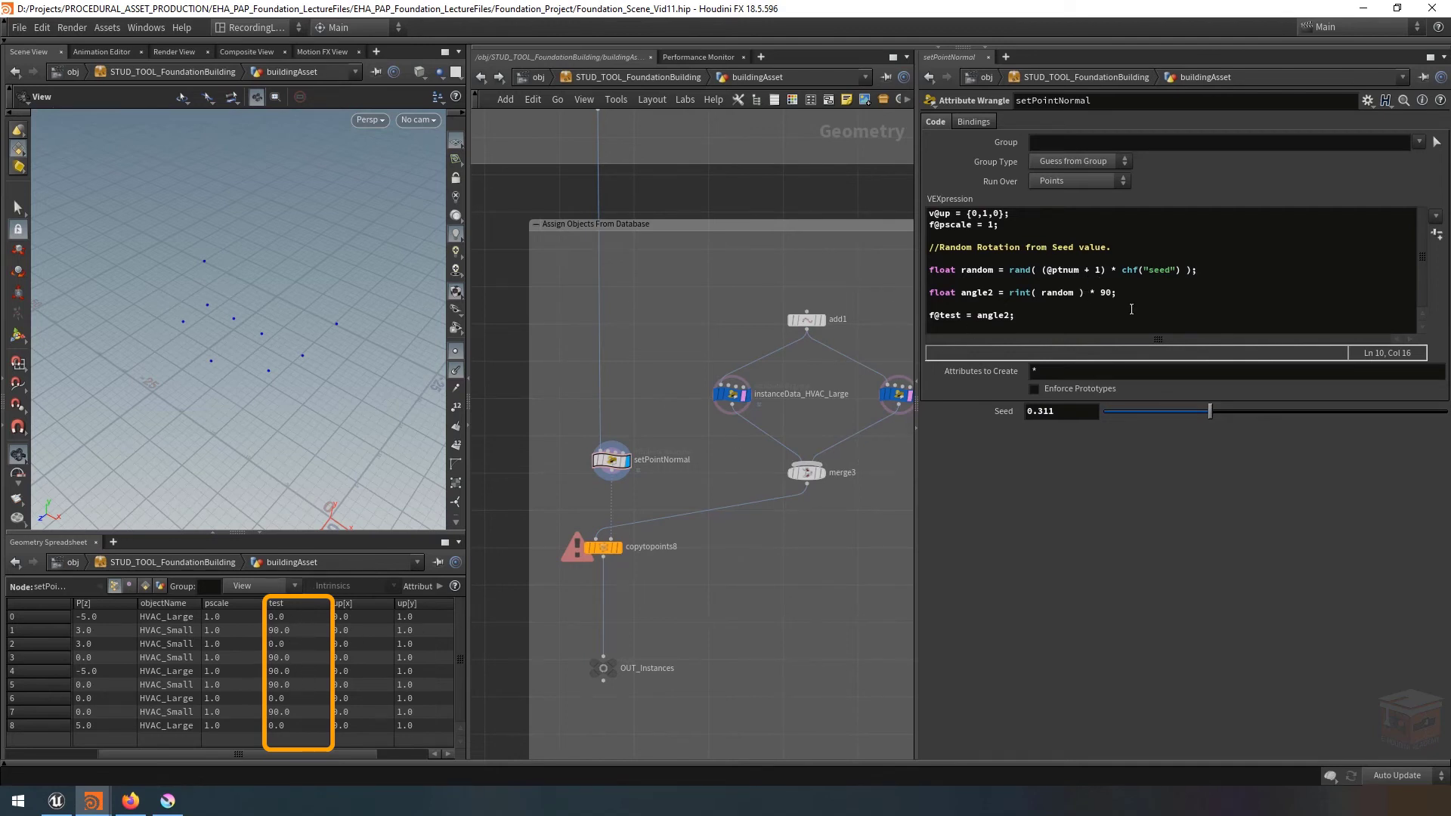
pyautogui.click(1074, 292)
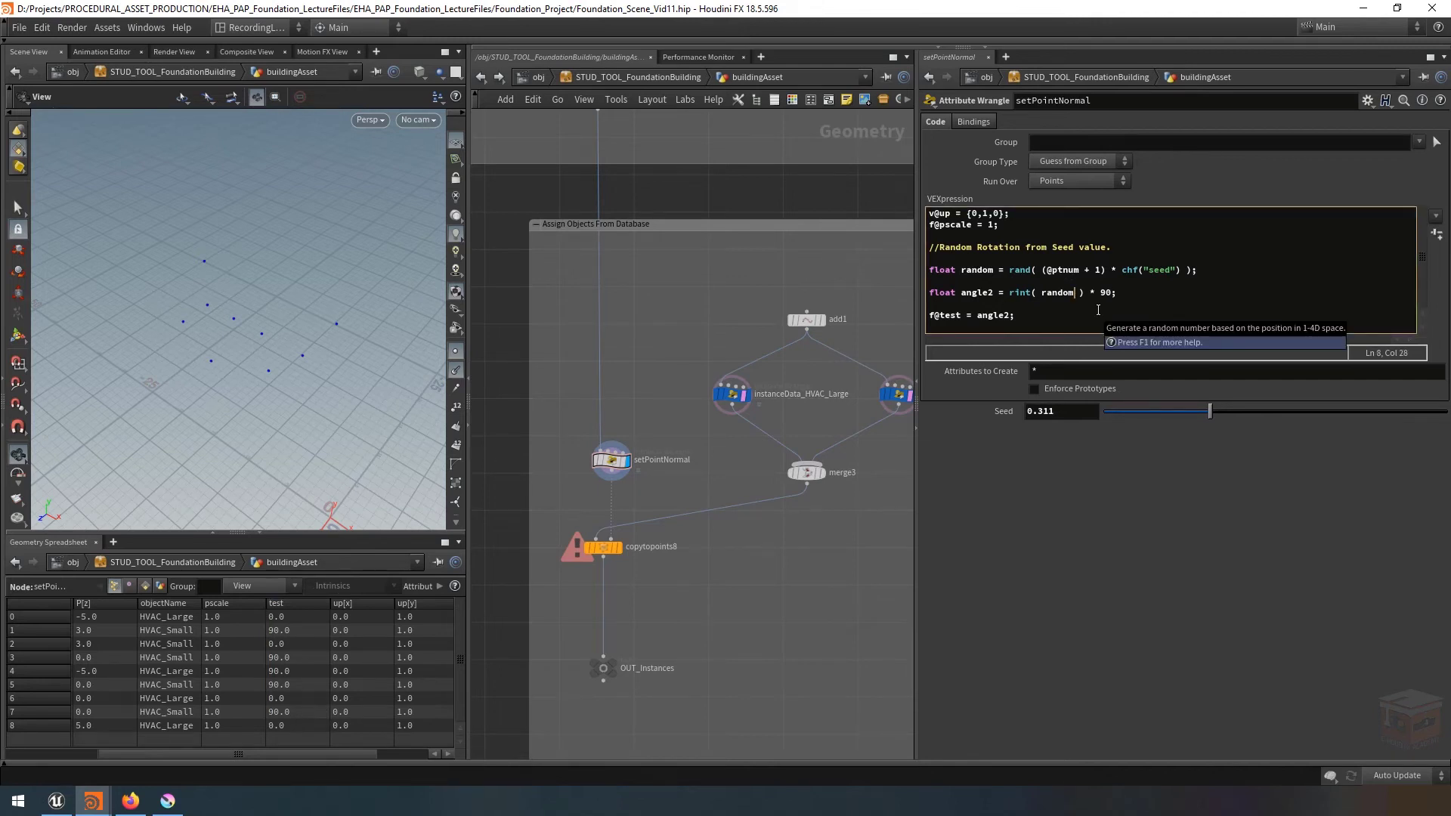
pyautogui.write('* 4')
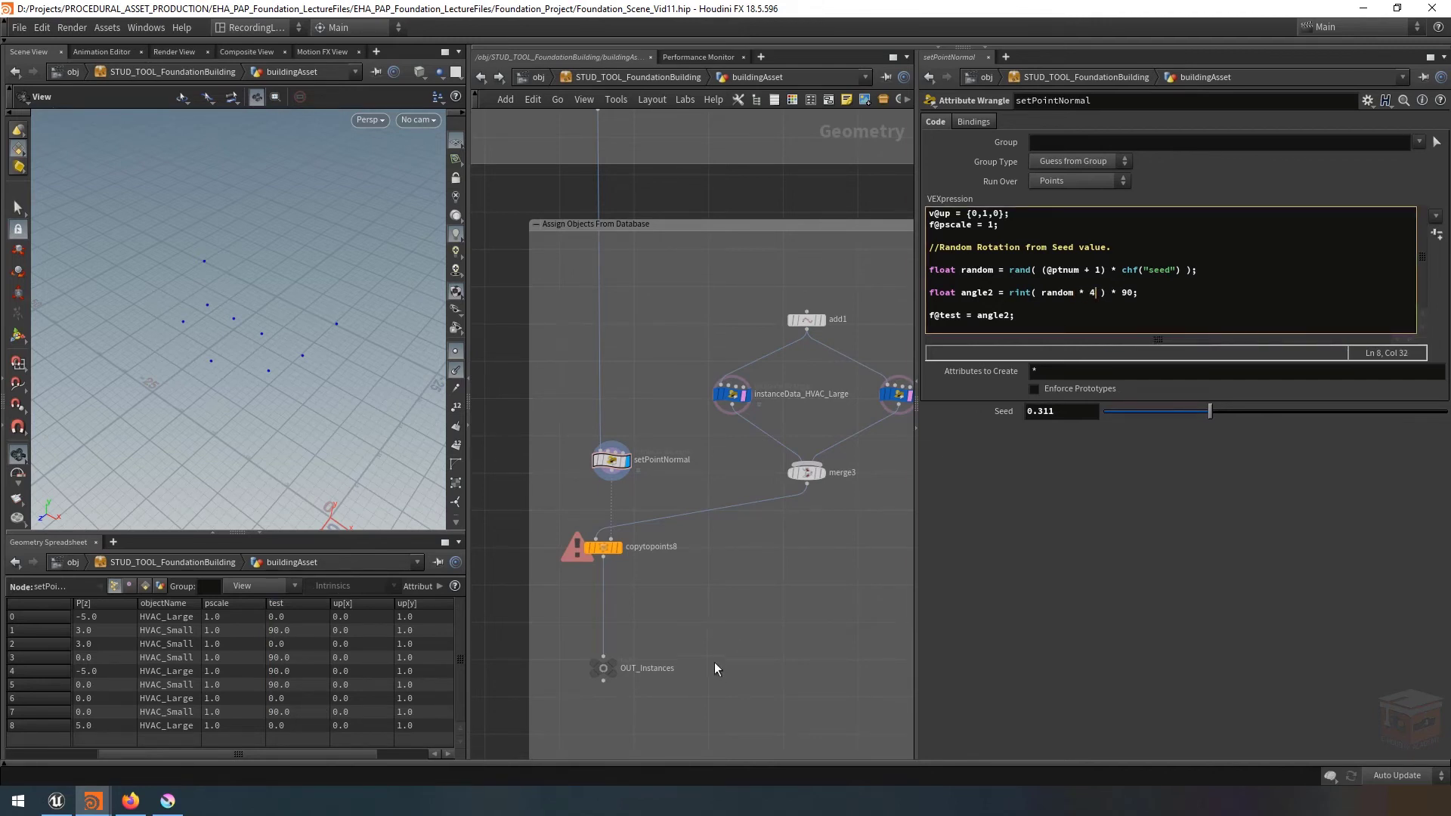
pyautogui.click(763, 617)
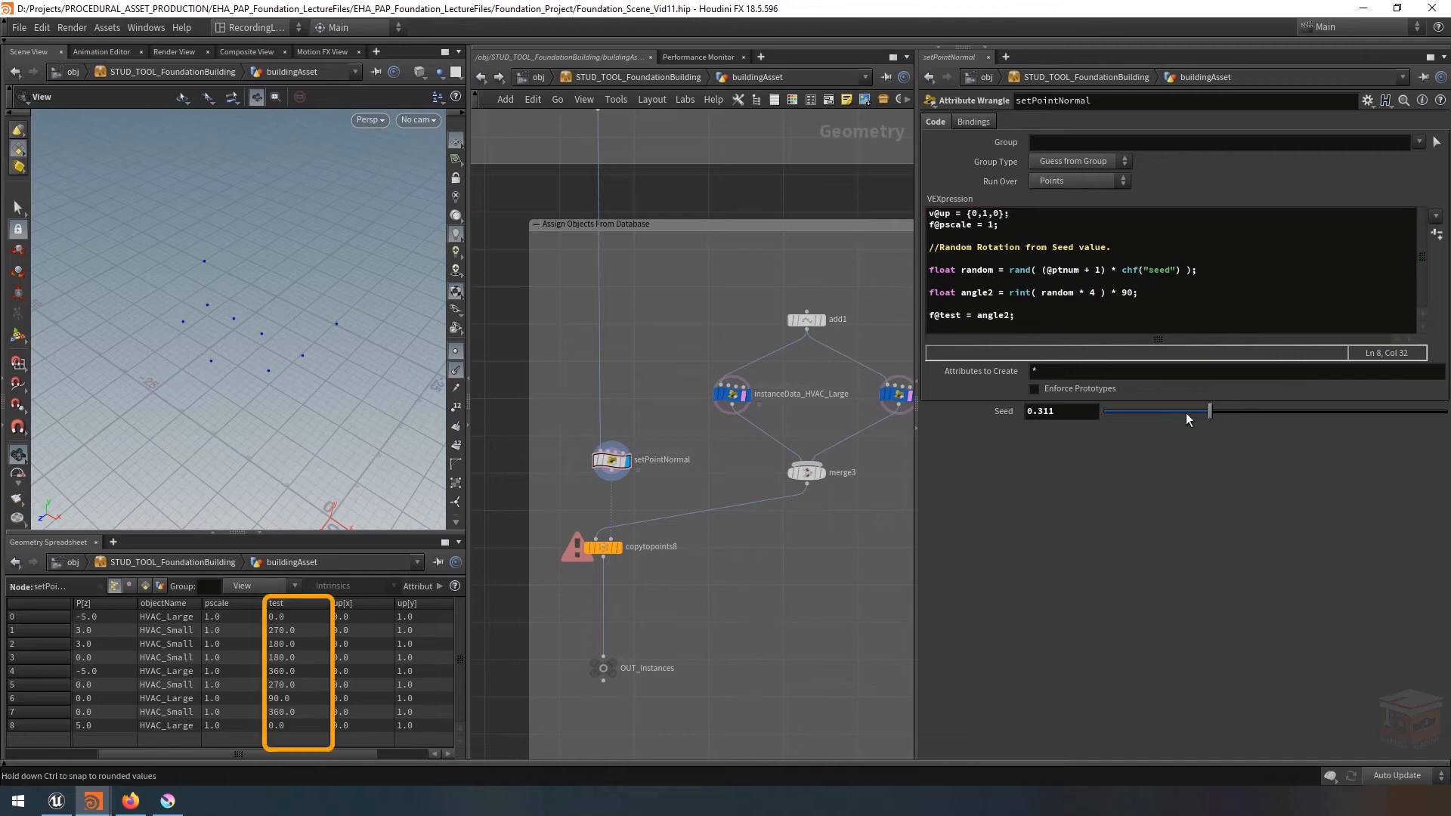
pyautogui.moveTo(1208, 415)
pyautogui.mouseDown()
pyautogui.moveTo(1181, 411)
pyautogui.moveTo(1273, 409)
pyautogui.moveTo(1221, 420)
pyautogui.mouseUp()
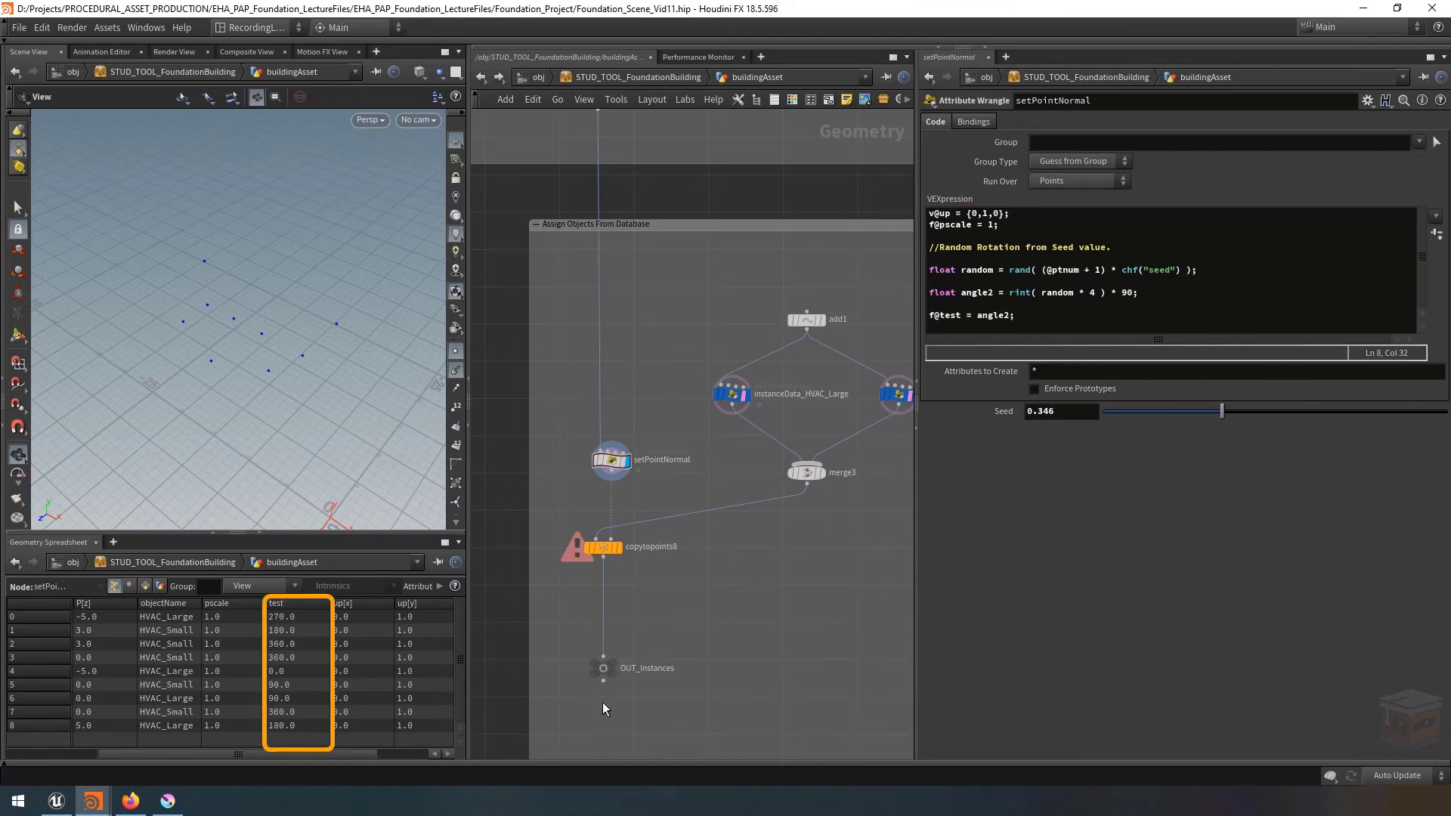
# Switch to Krita, hide the RandRange50Perc and RandRange layers, and show rintRand4 and rint4Perc.
pyautogui.click(168, 800)
pyautogui.scroll(3, 1251, 338)
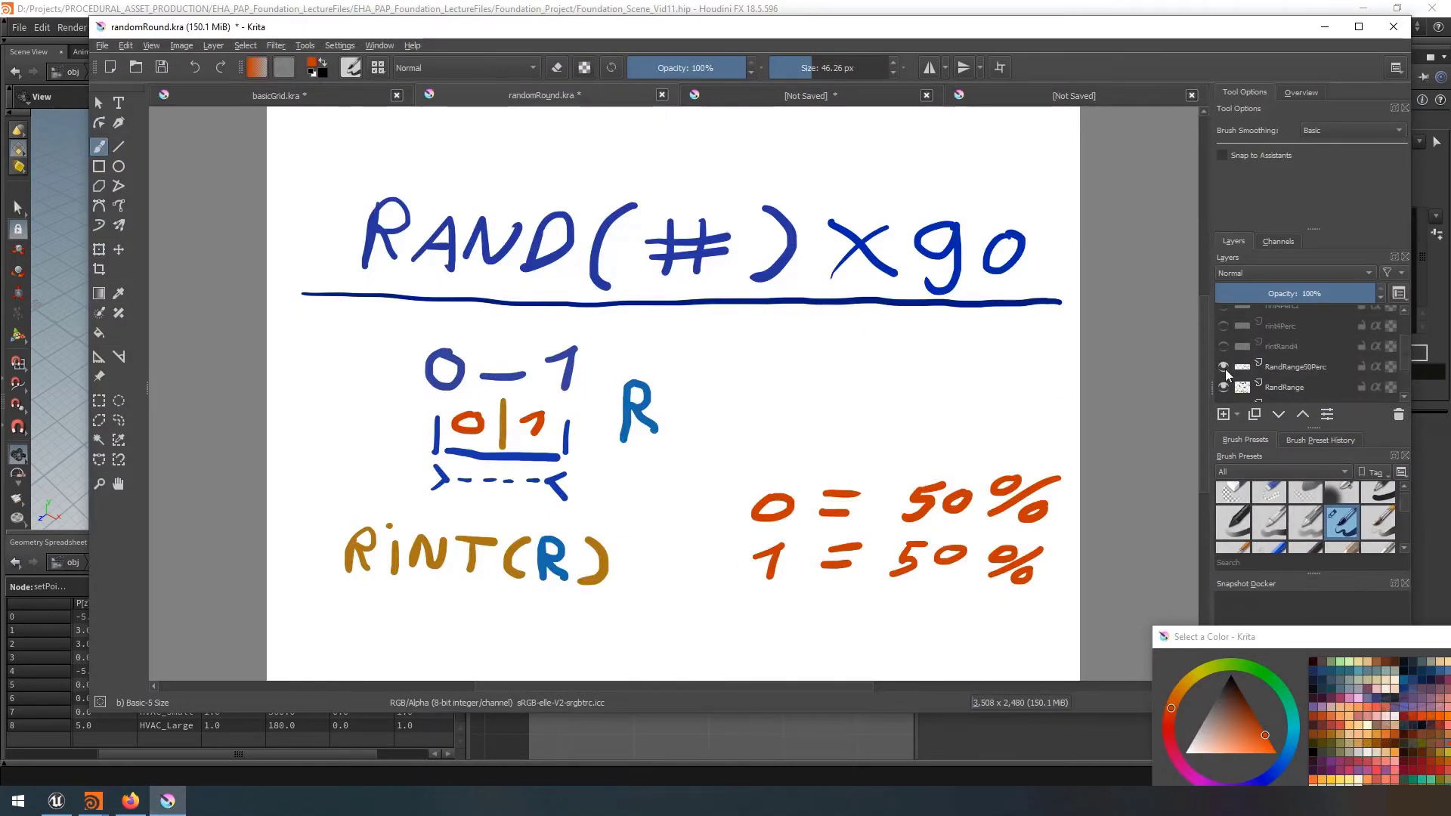
pyautogui.click(1223, 366)
pyautogui.click(1224, 387)
pyautogui.click(1224, 346)
pyautogui.click(1224, 326)
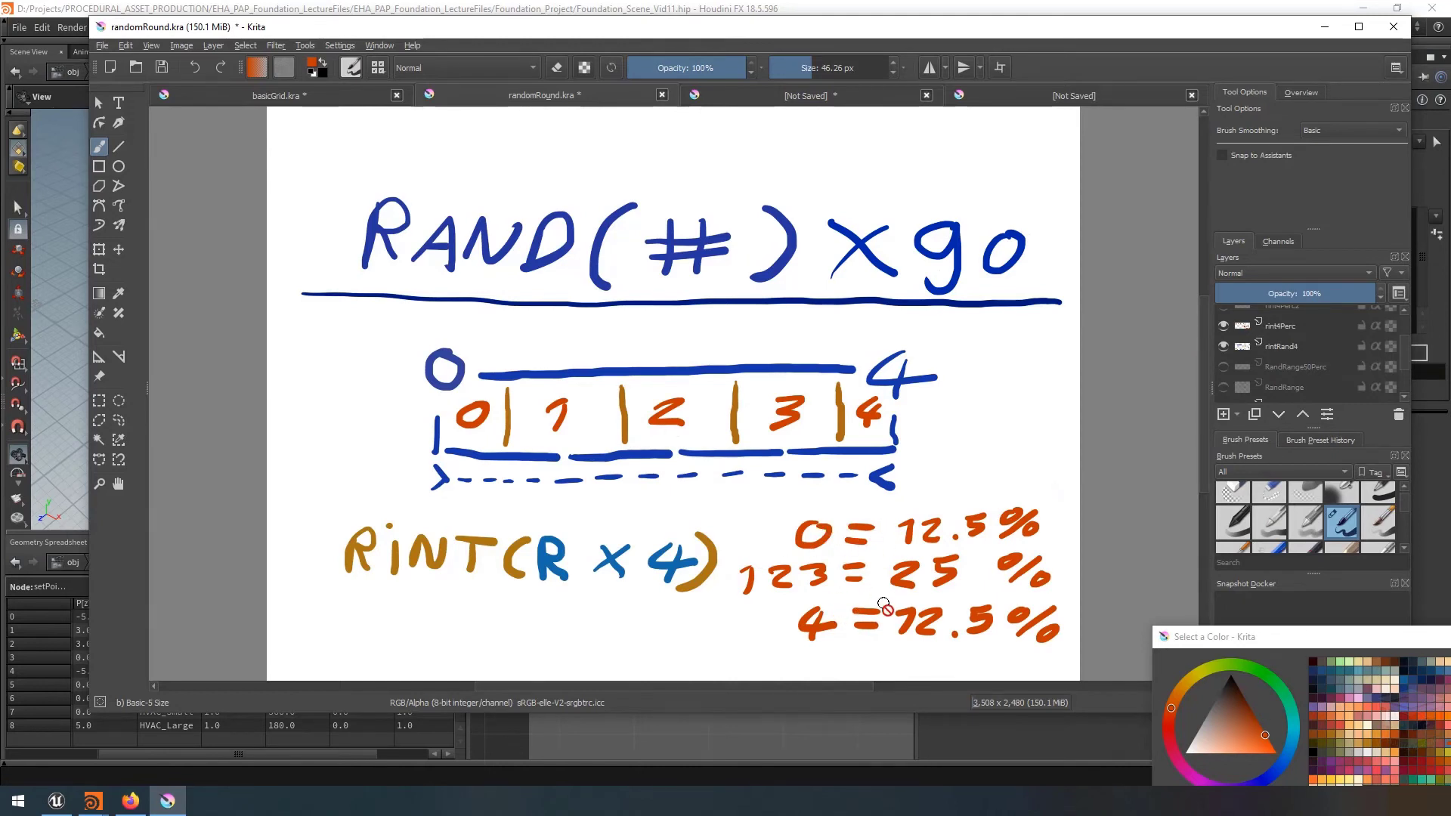
# Return to Houdini and replace the rint function with floor in the angle2 declaration.
pyautogui.click(1324, 27)
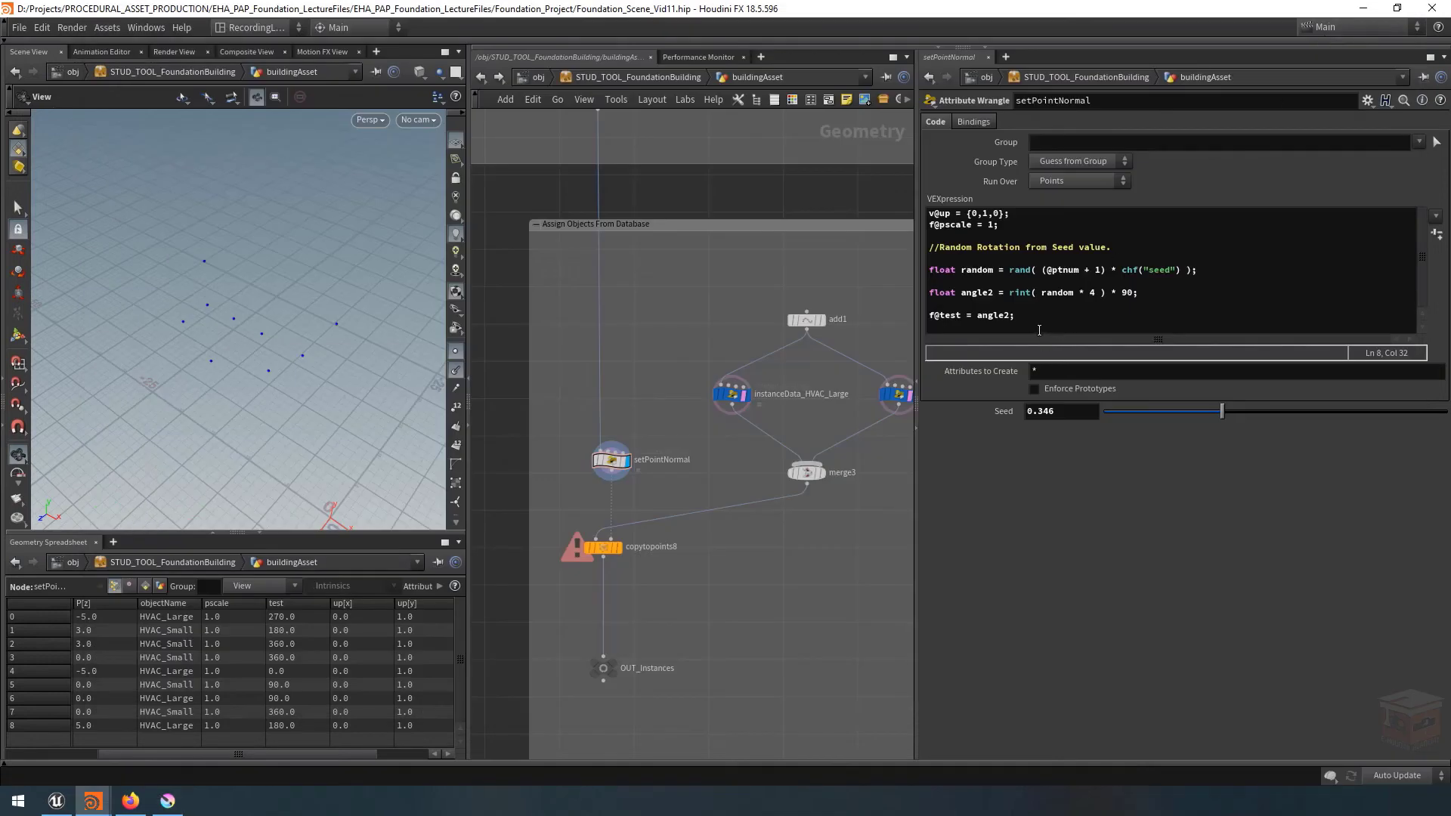
pyautogui.hotkey('ctrl', 'z')
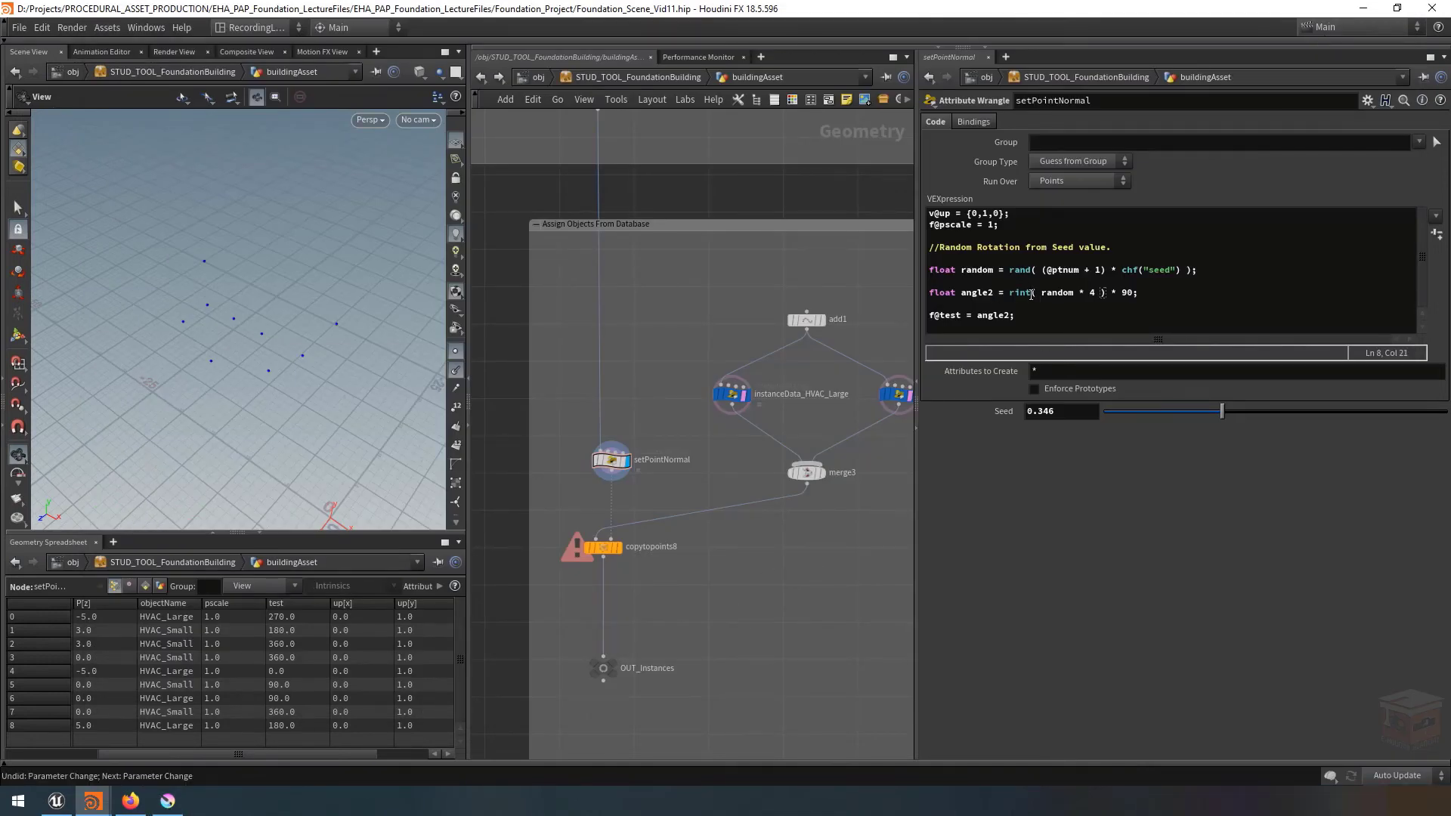
pyautogui.moveTo(1031, 294); pyautogui.dragTo(1005, 297)
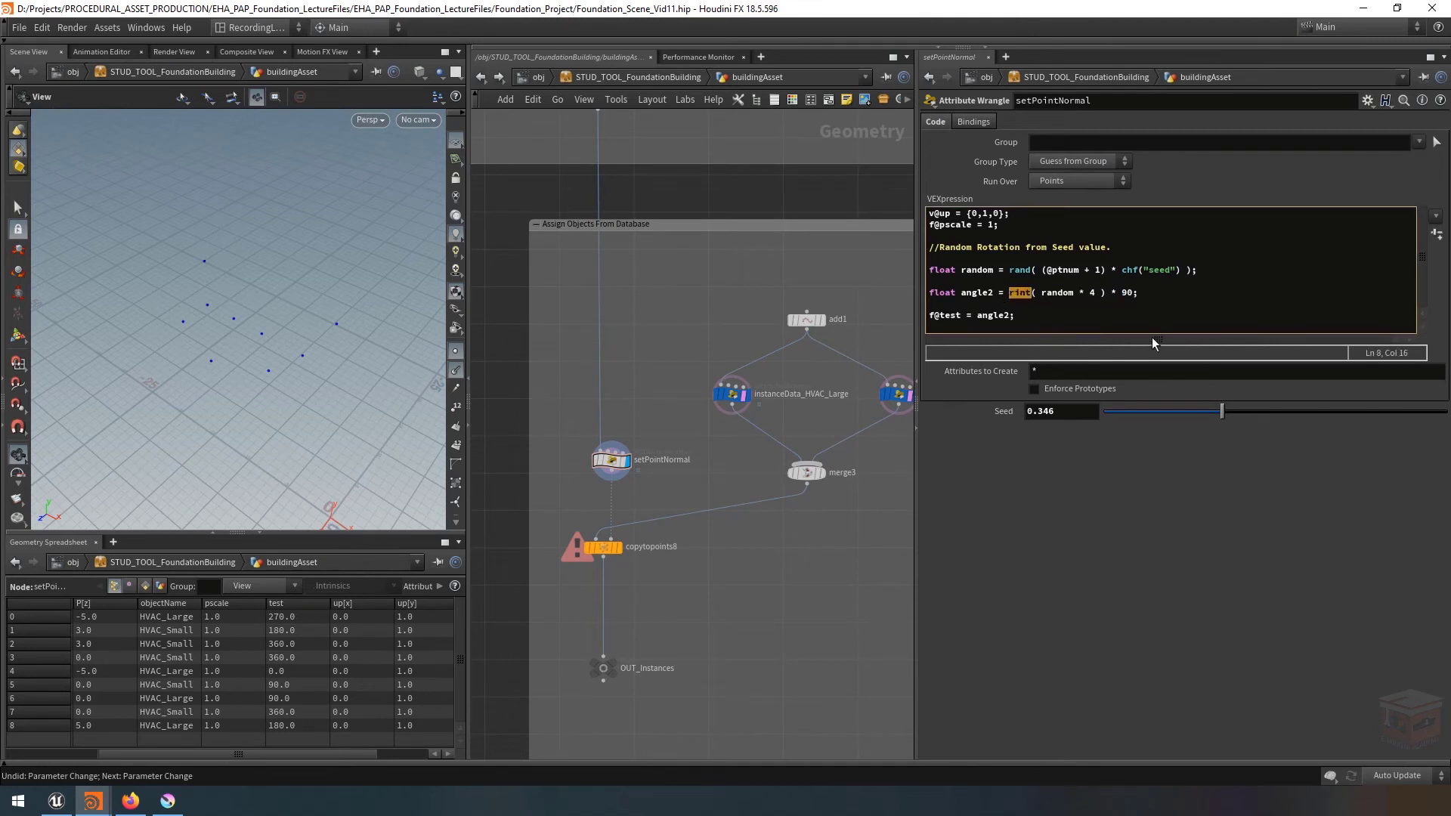
pyautogui.write('floor')
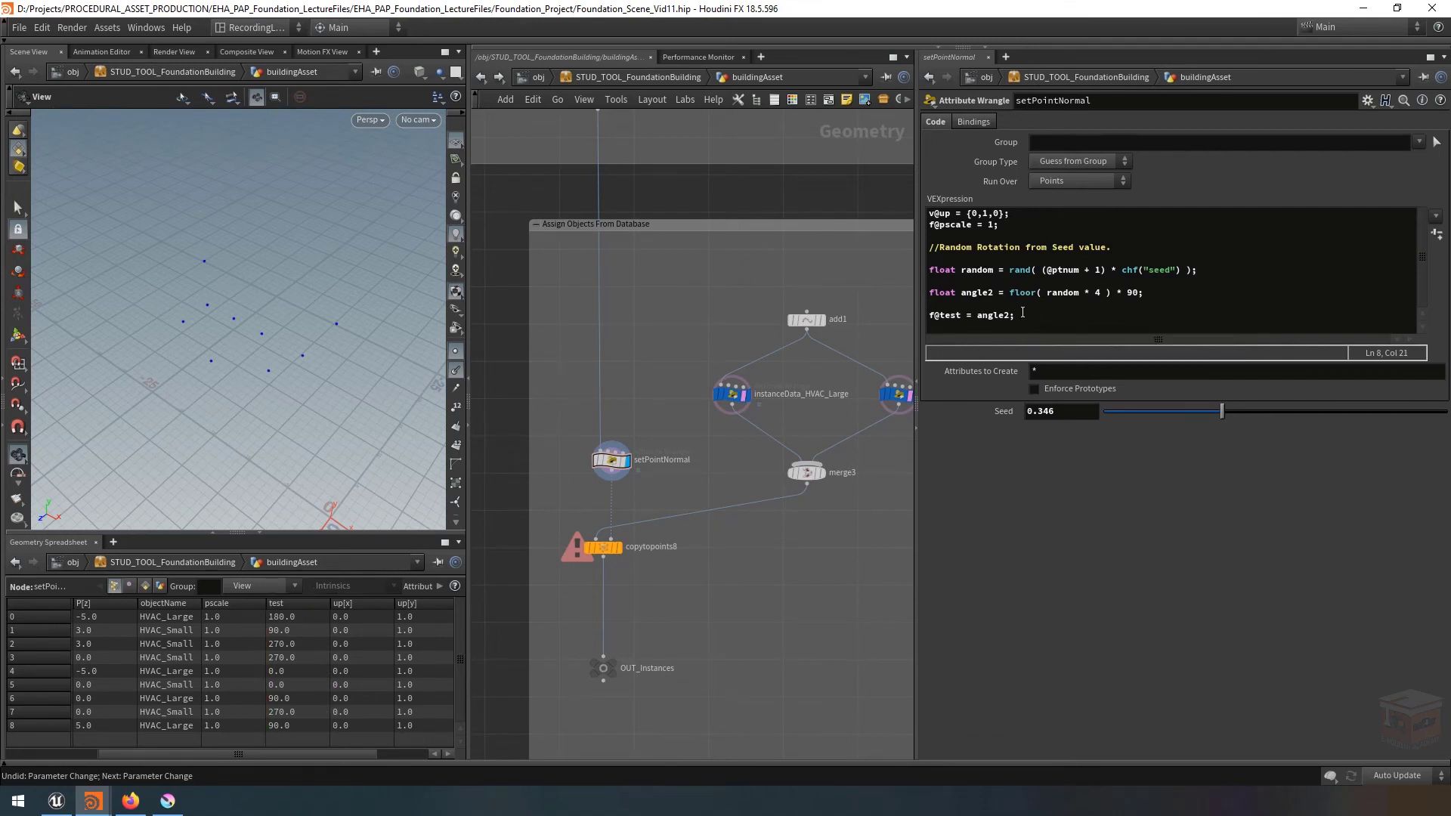
# Delete the f@test line from the wrangle code and rename the angle2 variable to angle.
pyautogui.moveTo(1031, 319); pyautogui.dragTo(916, 312)
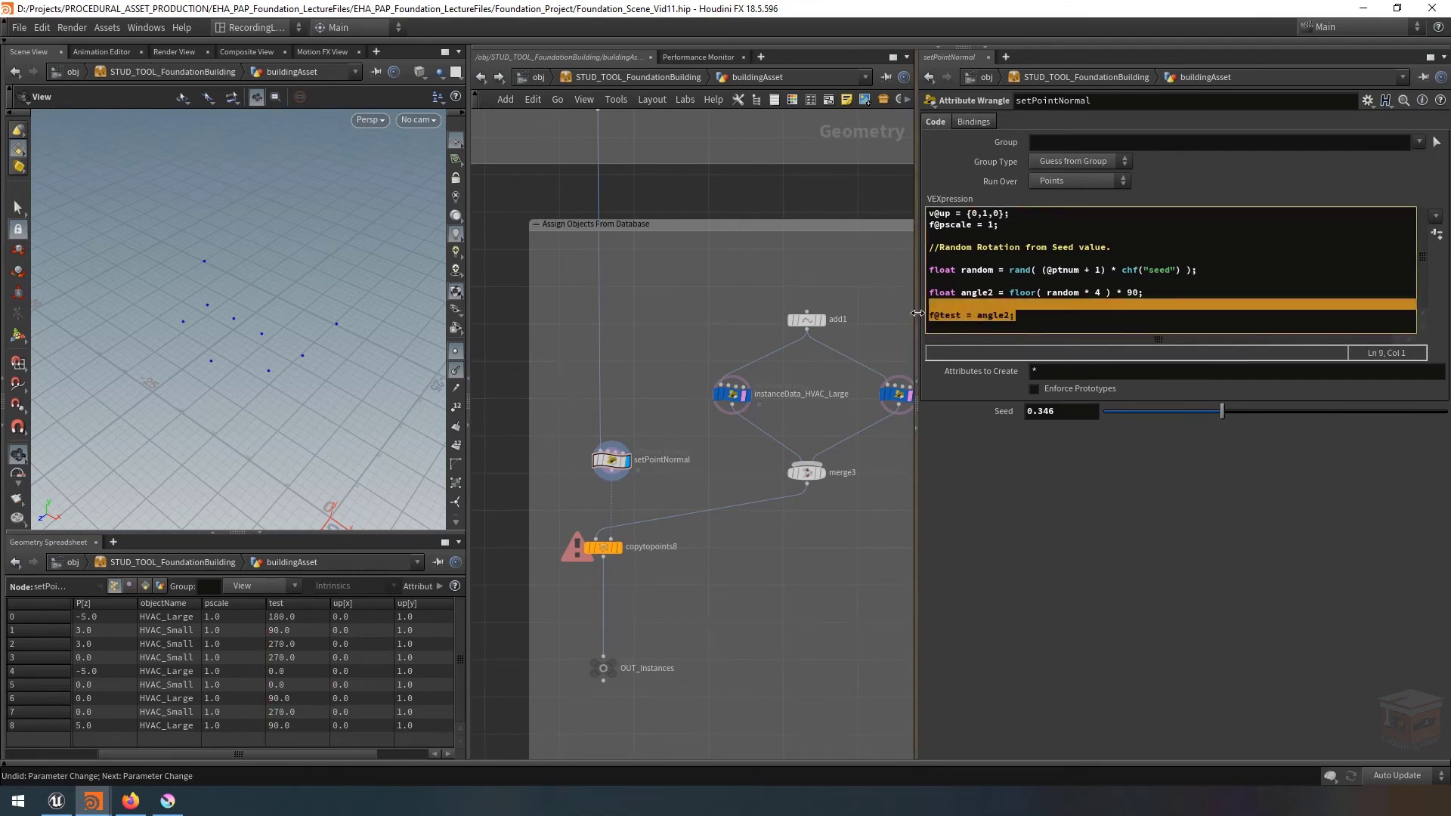
pyautogui.press('BackSpace')
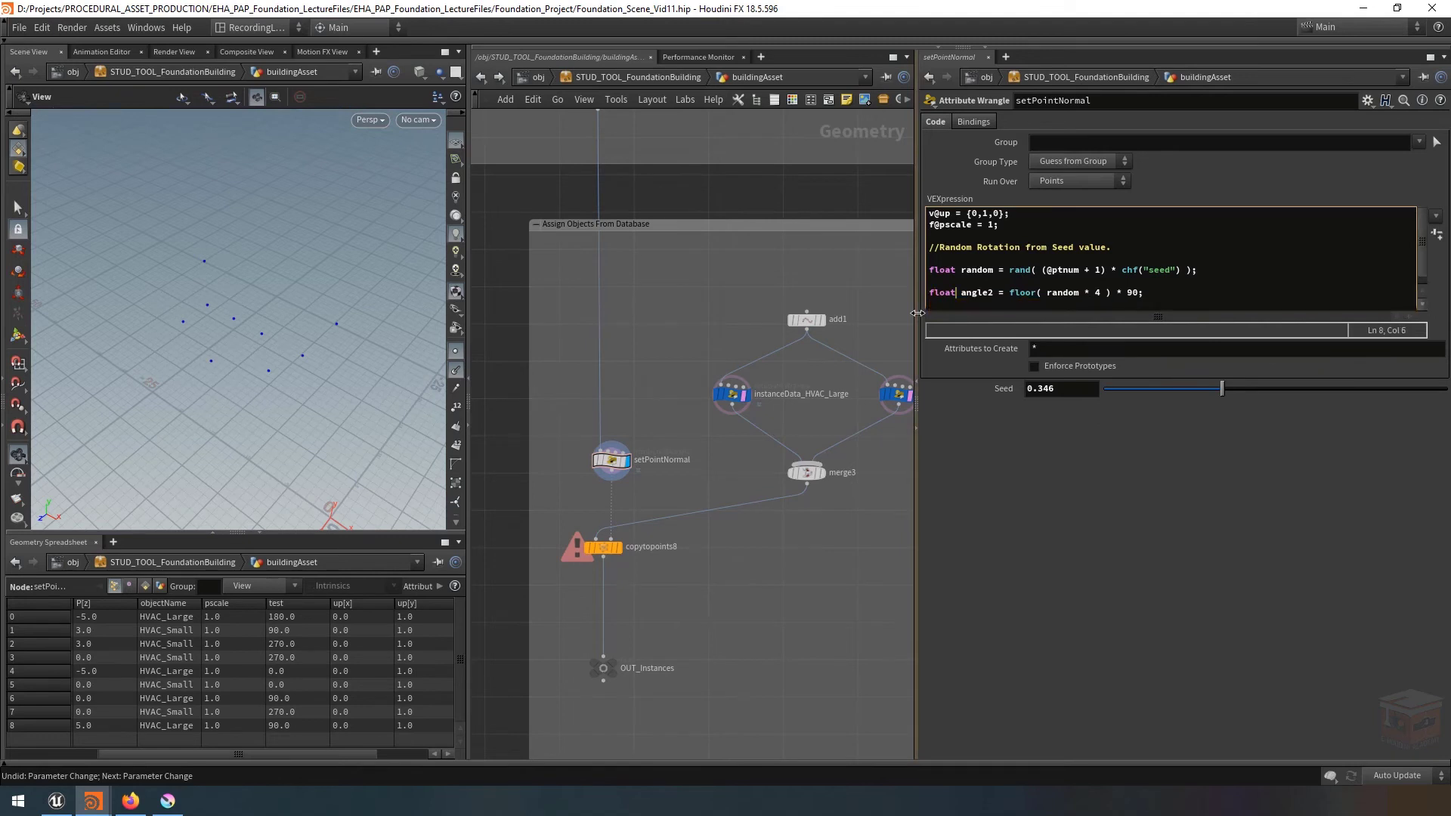
pyautogui.hotkey('ctrl', 'Right')
pyautogui.press('Delete')
# Add the comment //Get Normal using Trig. below the angle declaration, separated by a blank line.
pyautogui.press('End')
pyautogui.press('Return')
pyautogui.press('Return')
pyautogui.write('//')
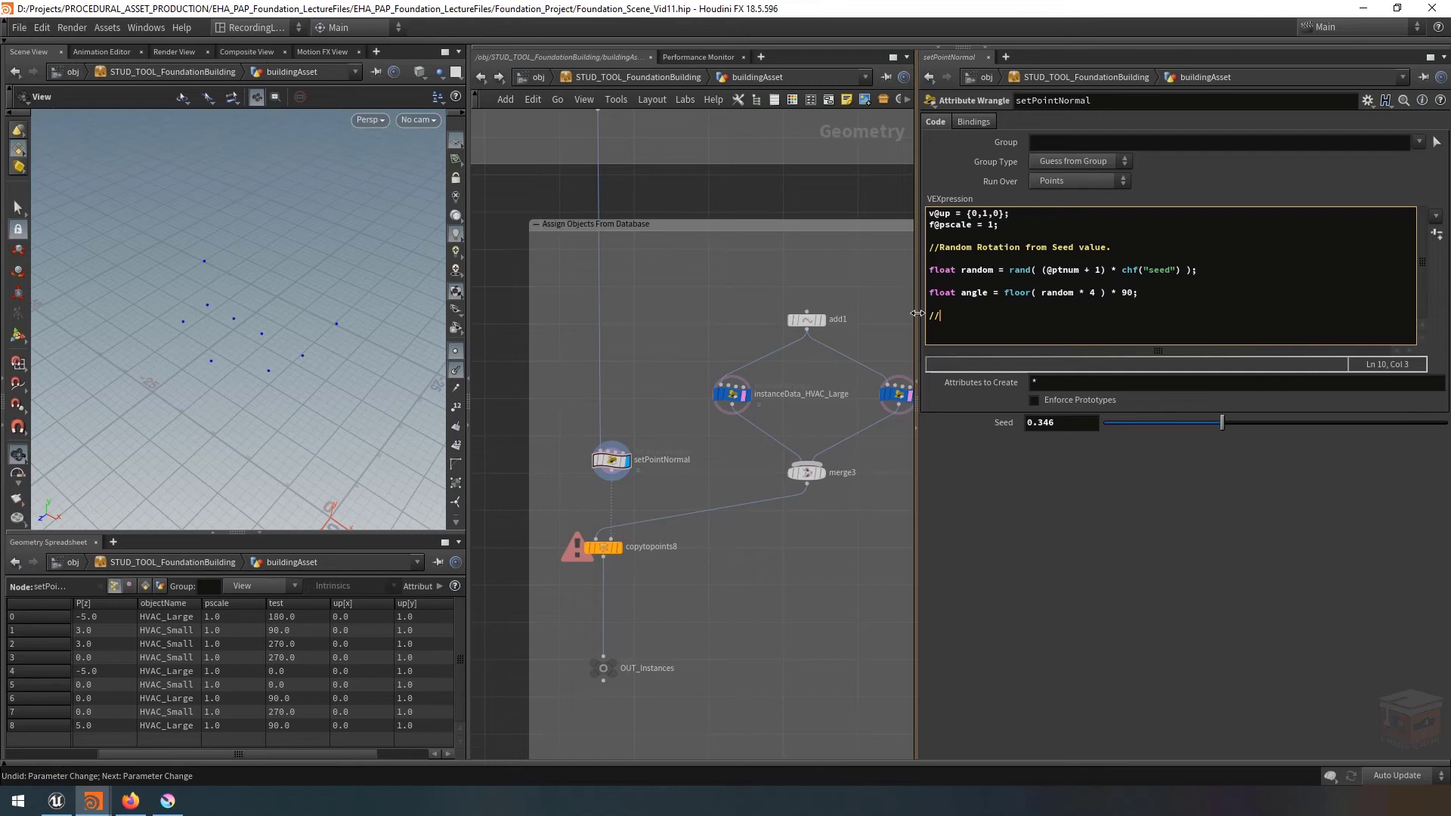
pyautogui.write('get Normal usin')
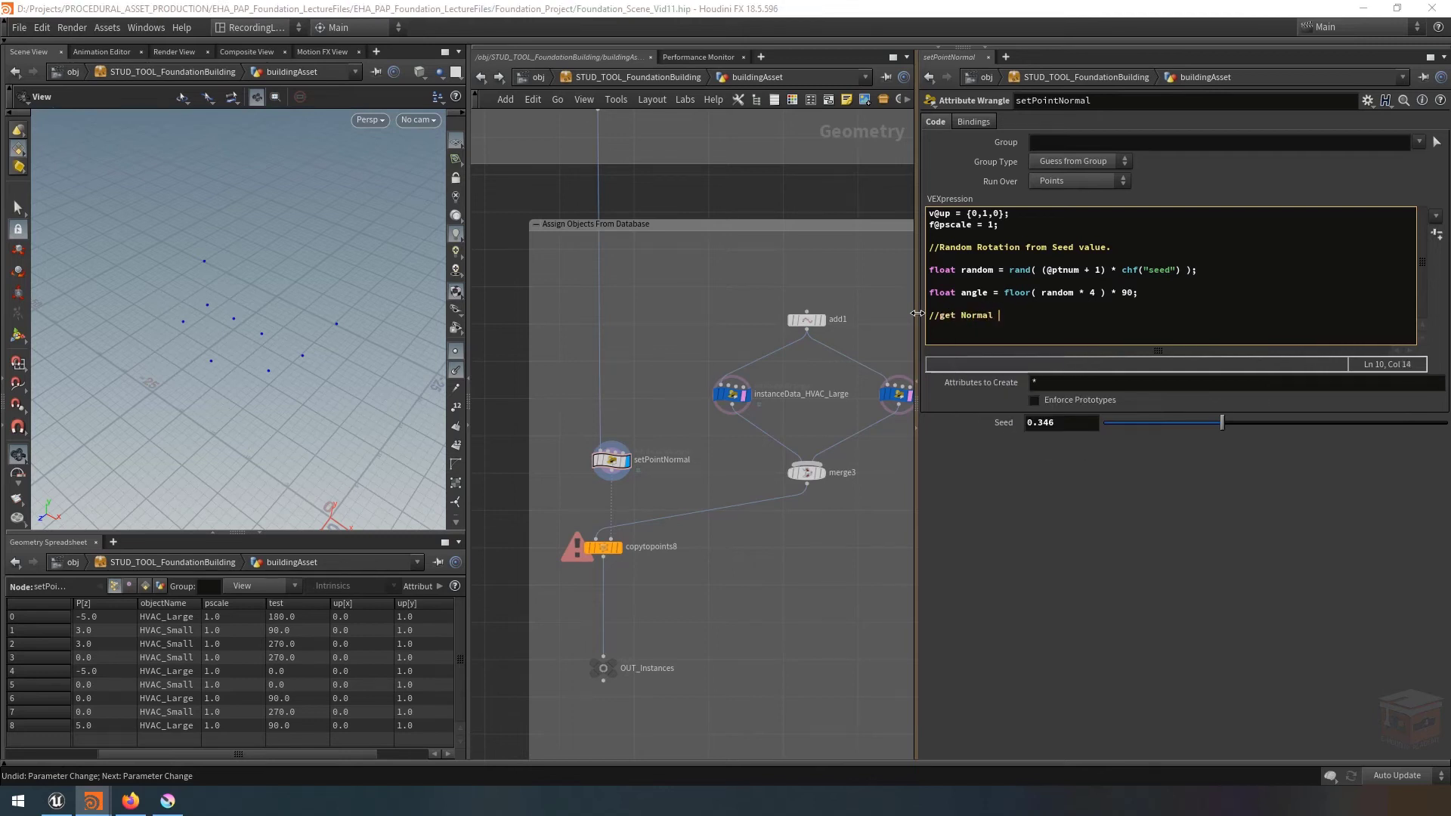
pyautogui.write('g Trig.')
pyautogui.press('Home')
pyautogui.press('Right')
pyautogui.press('Right')
pyautogui.press('Delete')
pyautogui.write('G')
pyautogui.press('End')
pyautogui.press('Return')
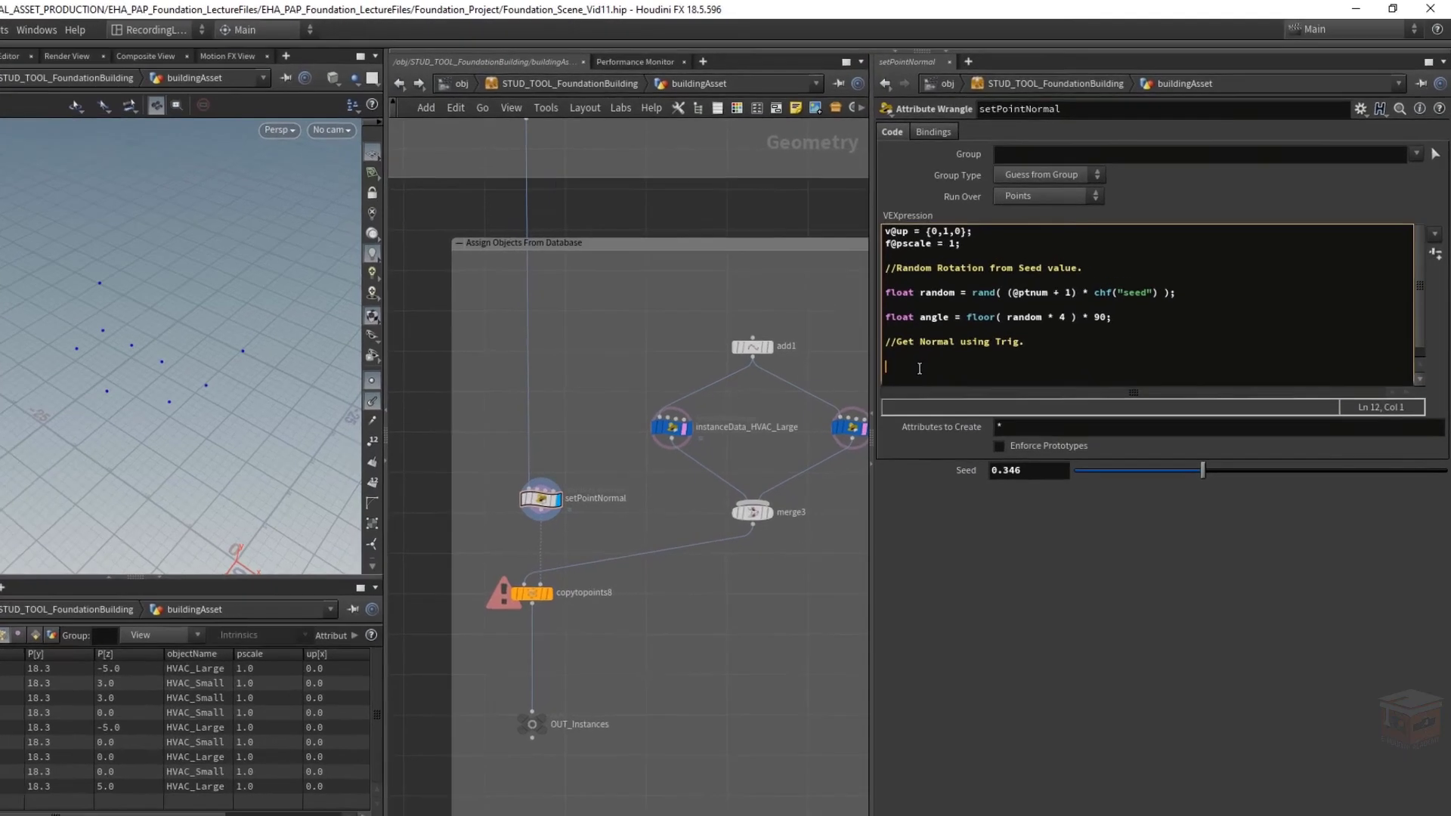
pyautogui.press('Return')
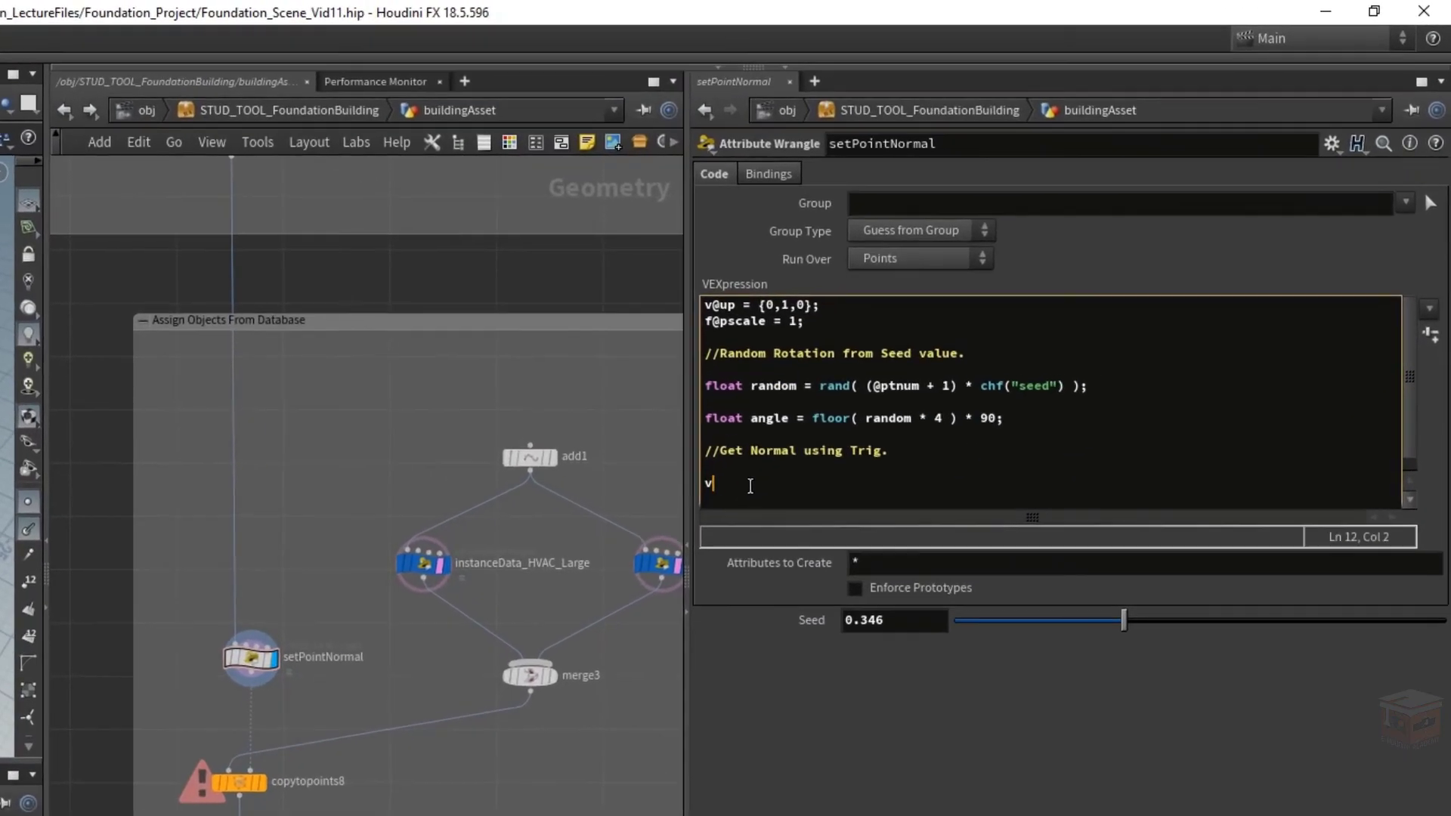
pyautogui.write('v@N.x')
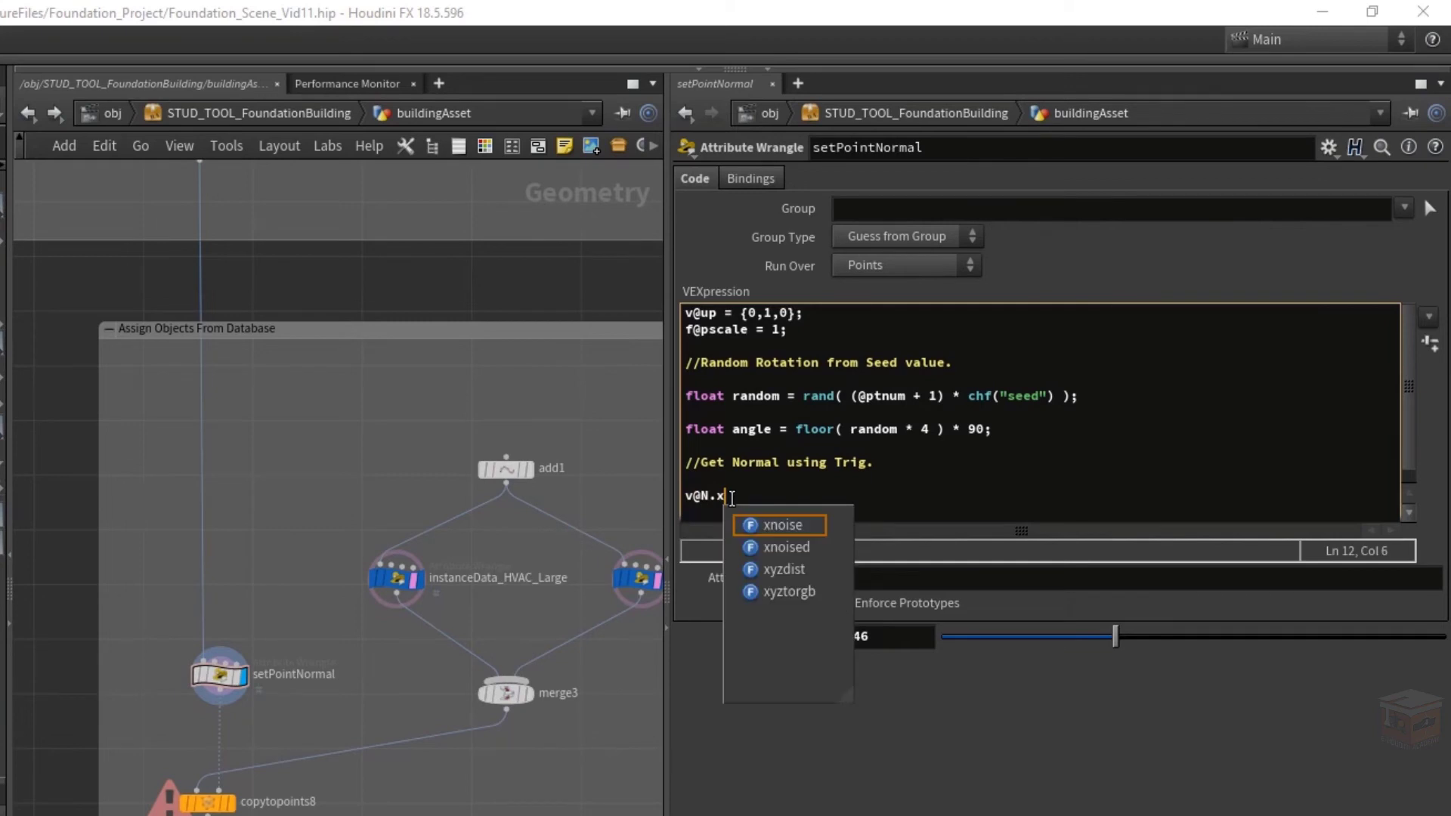
pyautogui.write(';')
pyautogui.press('Return')
pyautogui.write('v@')
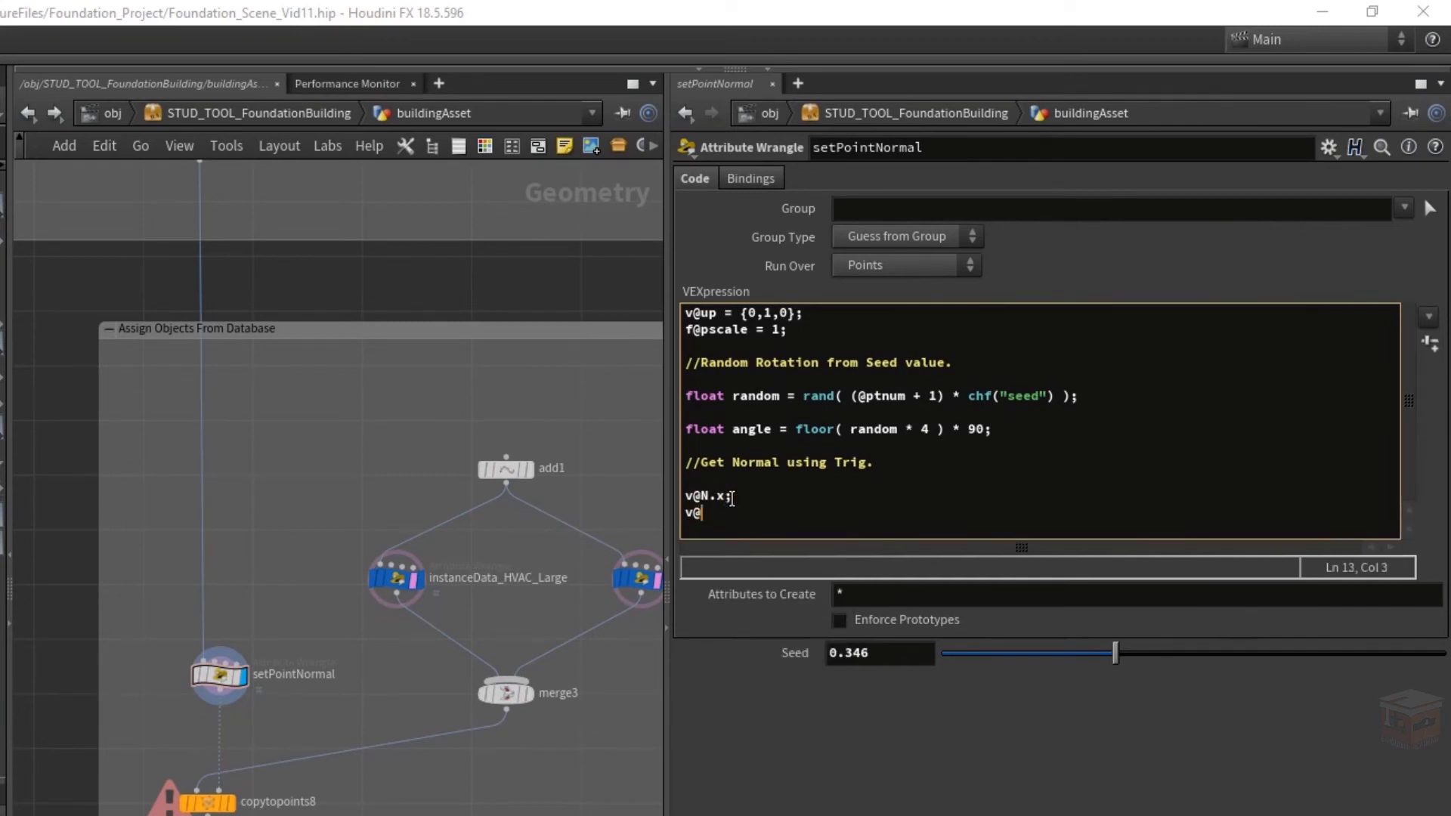
pyautogui.write('N.z;')
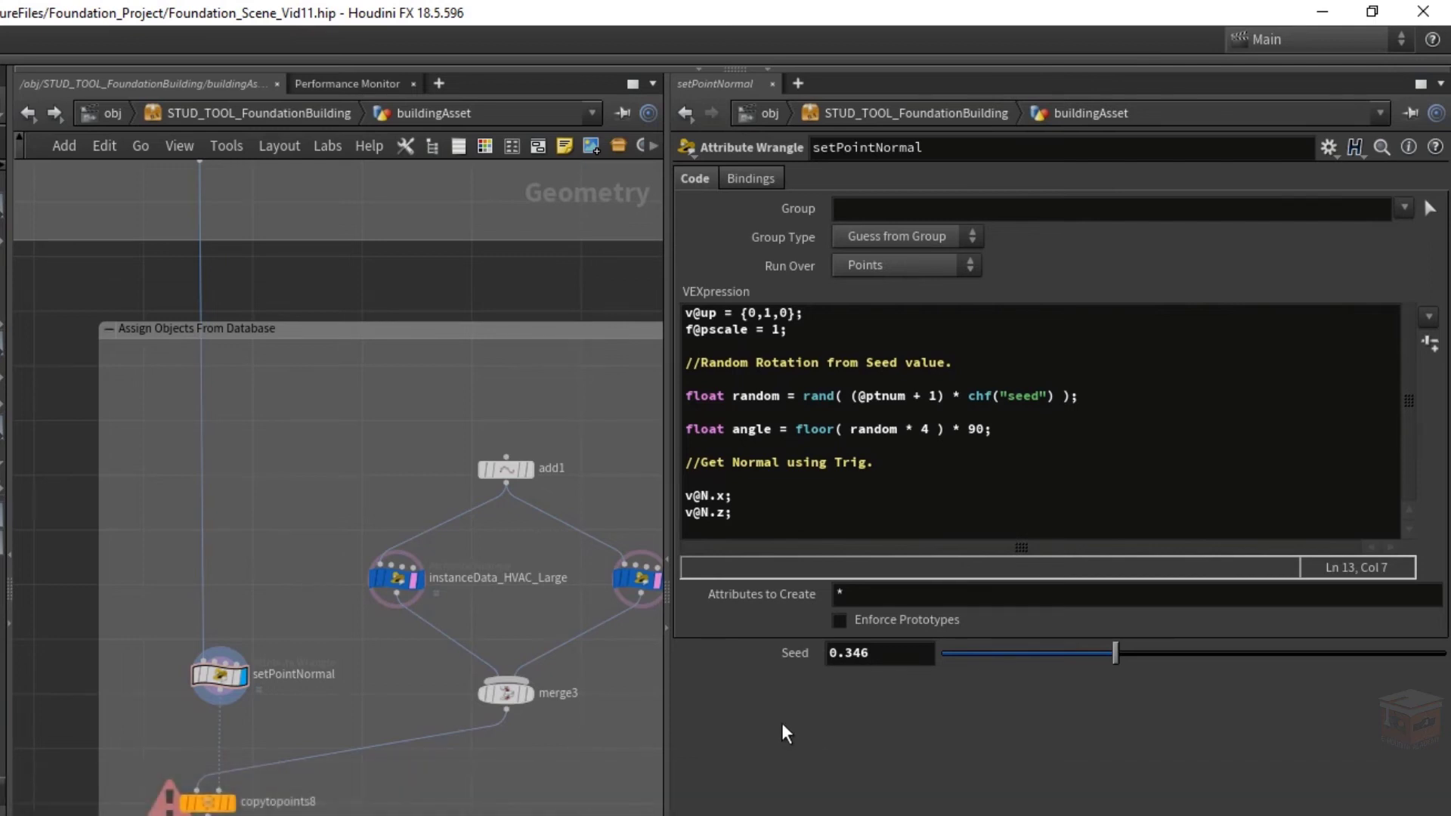
pyautogui.click(735, 497)
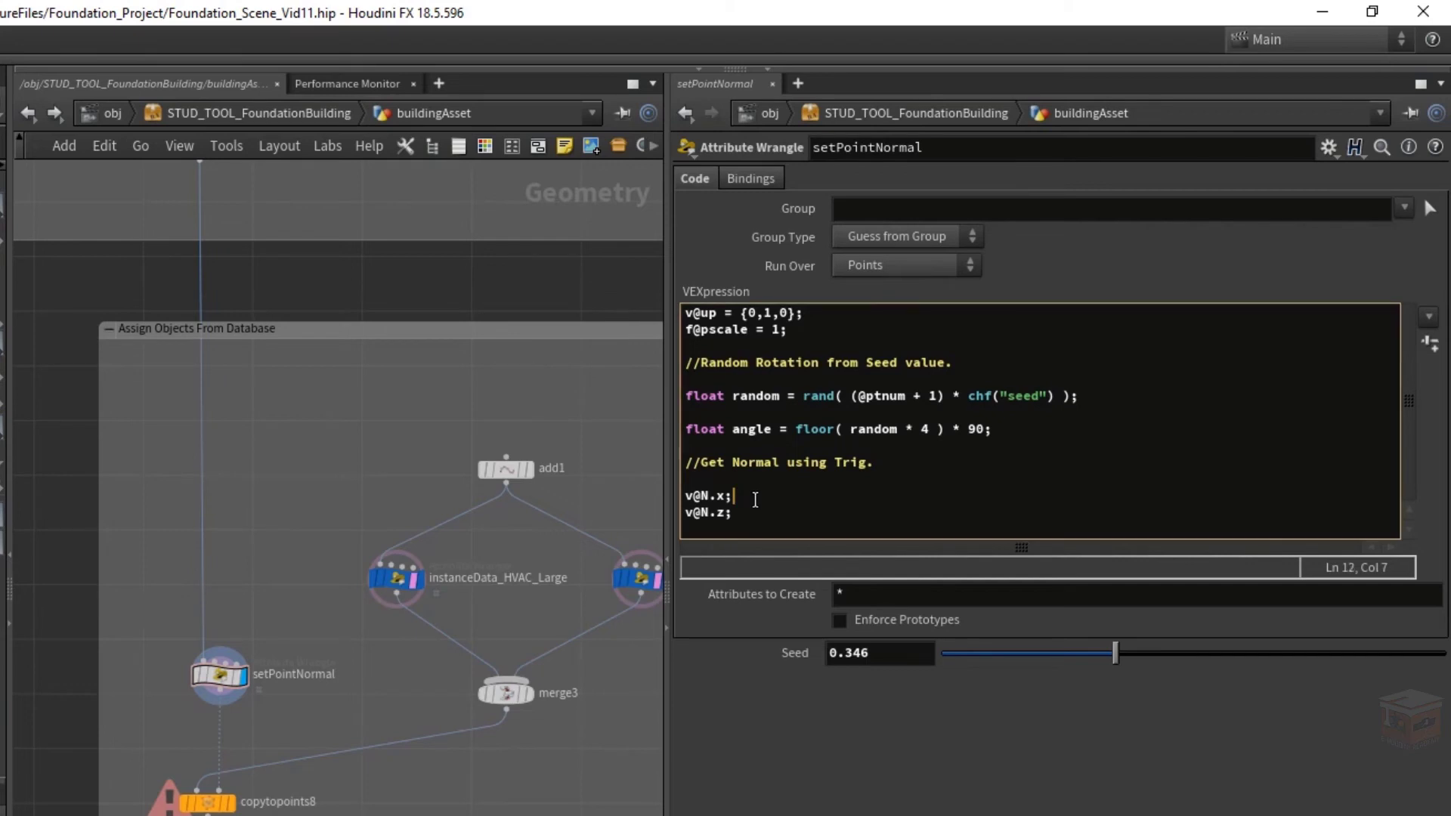
pyautogui.press('Left')
pyautogui.write('=')
pyautogui.press('BackSpace')
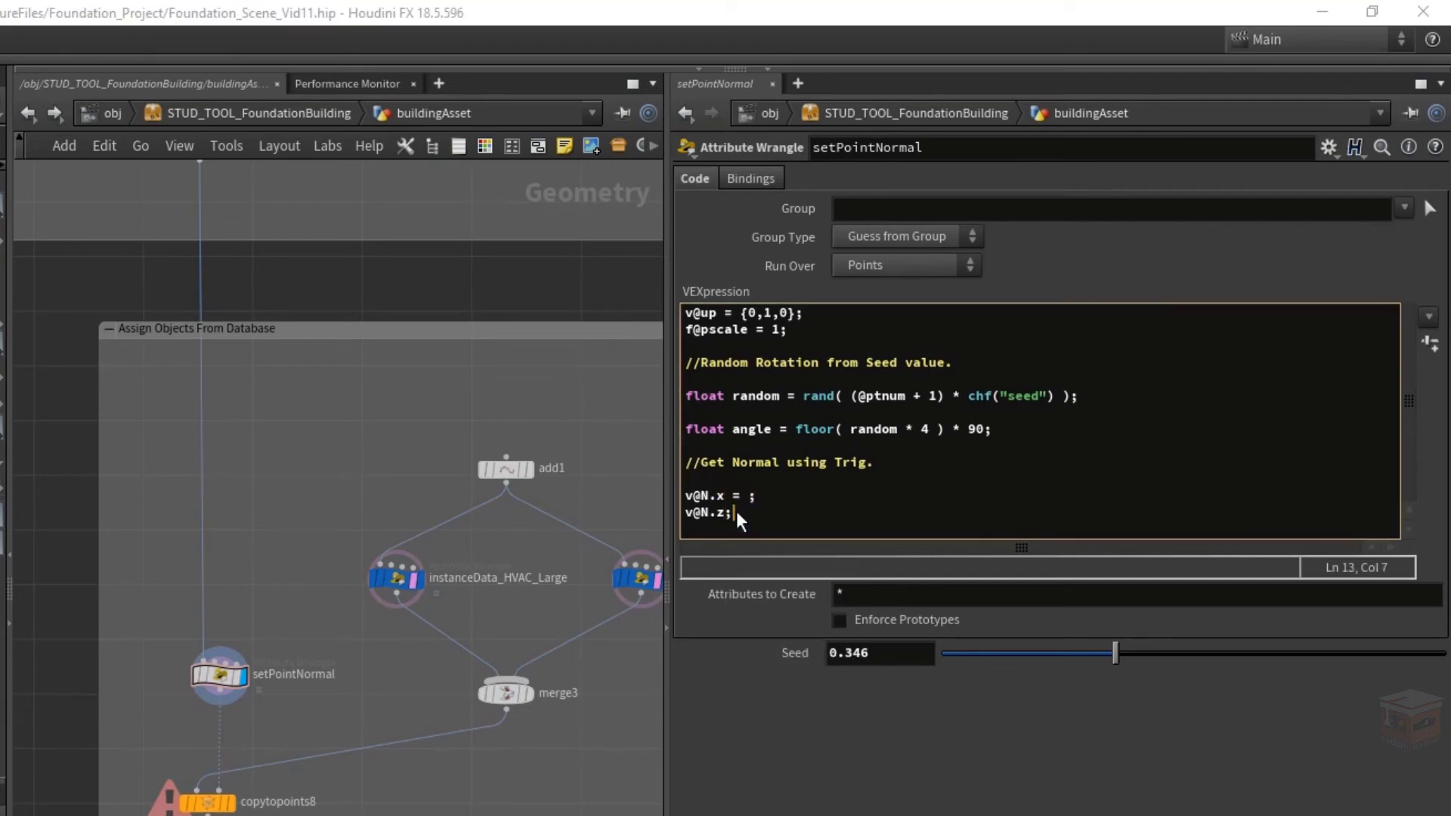
pyautogui.click(736, 511)
pyautogui.write('sin()')
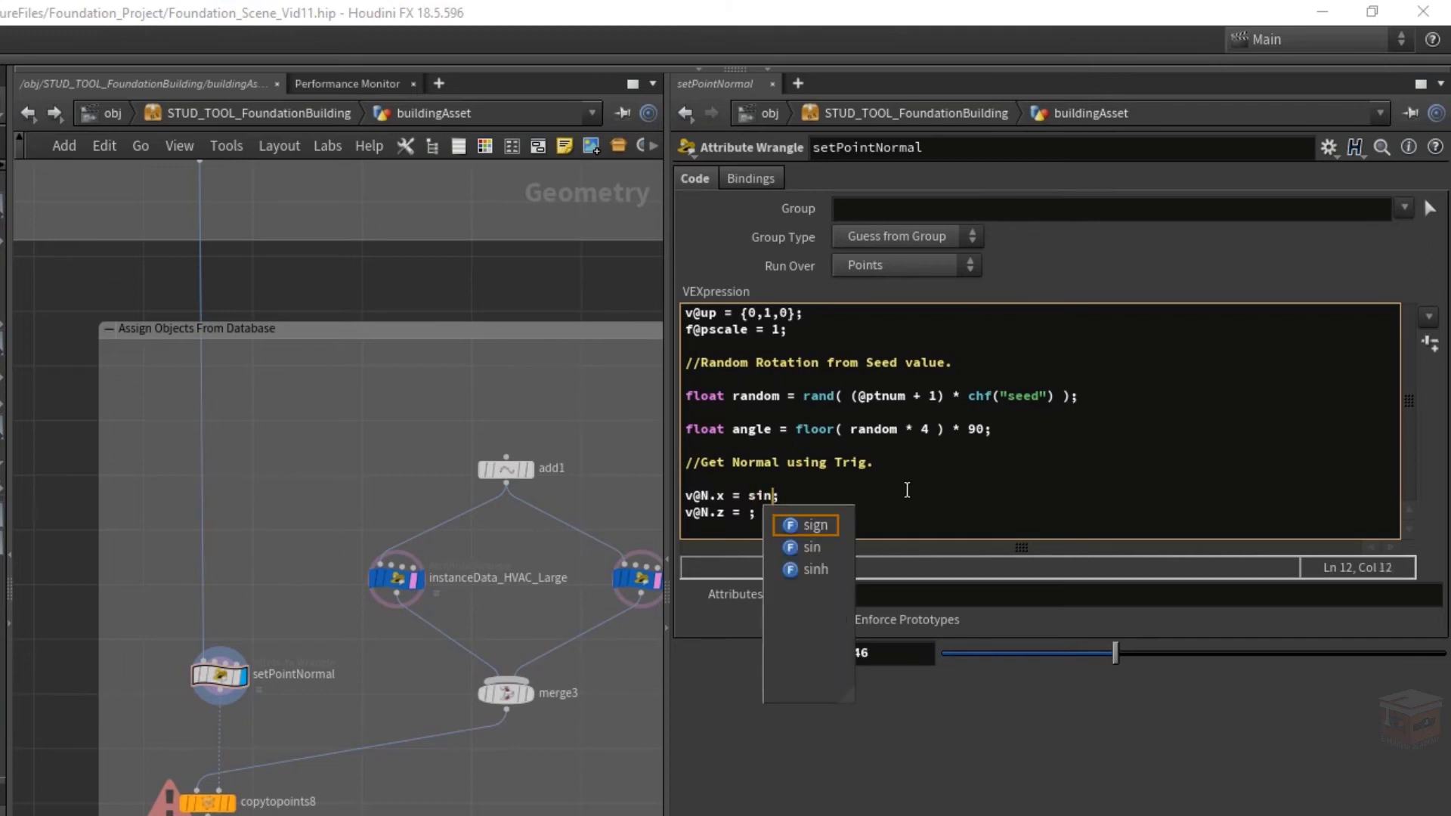
pyautogui.press('Left')
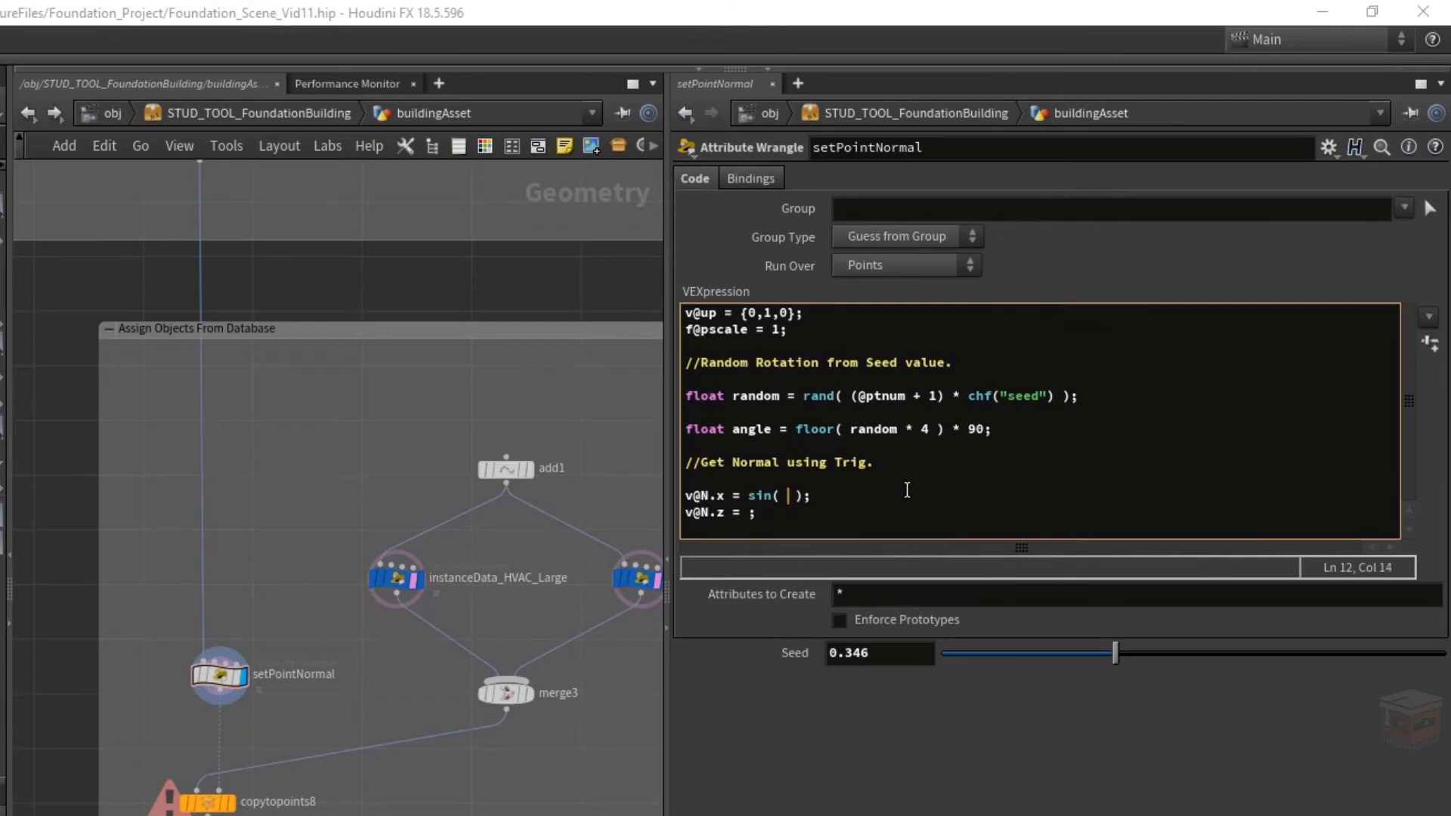
pyautogui.write('radians()')
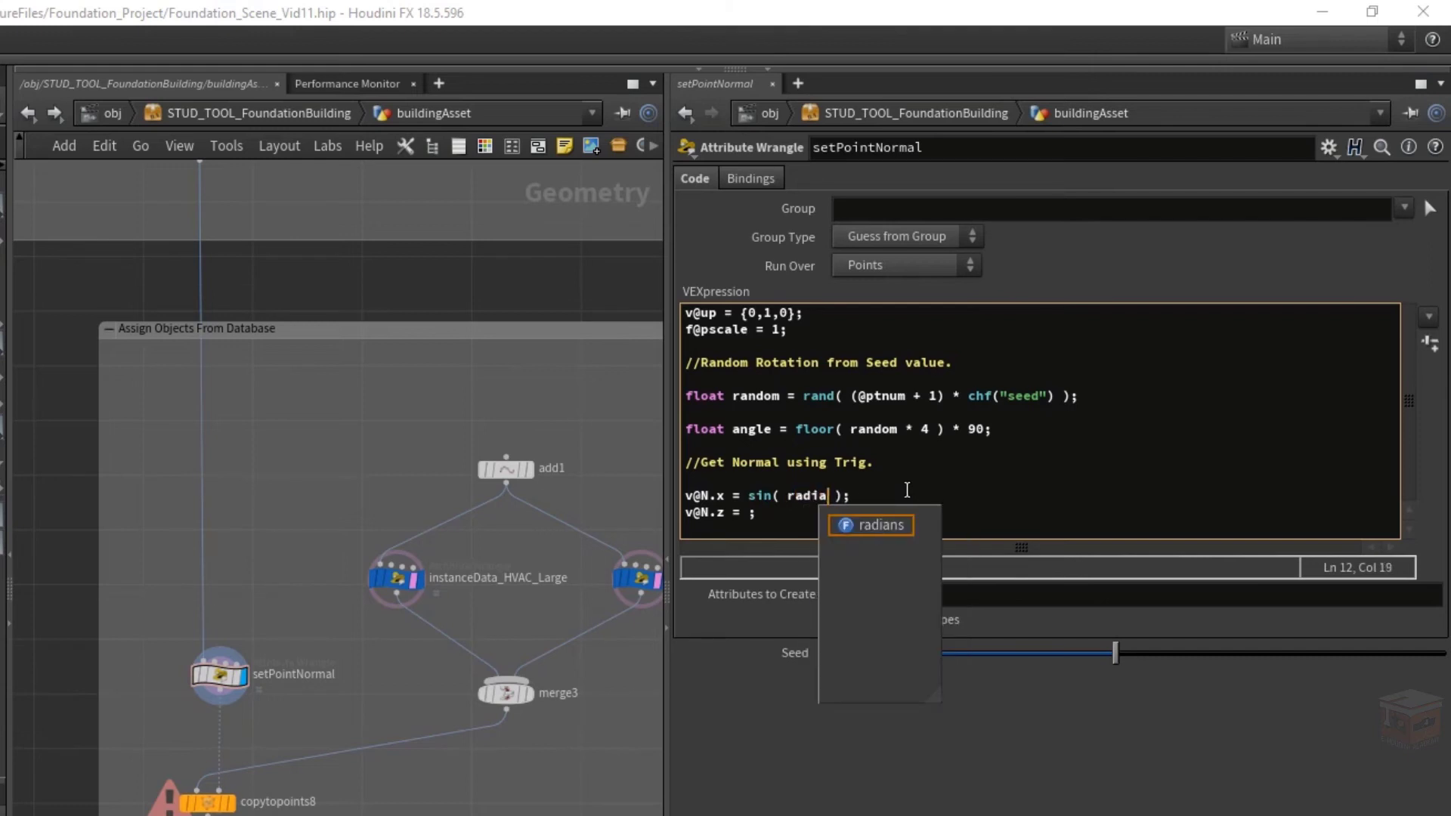
pyautogui.press('Left')
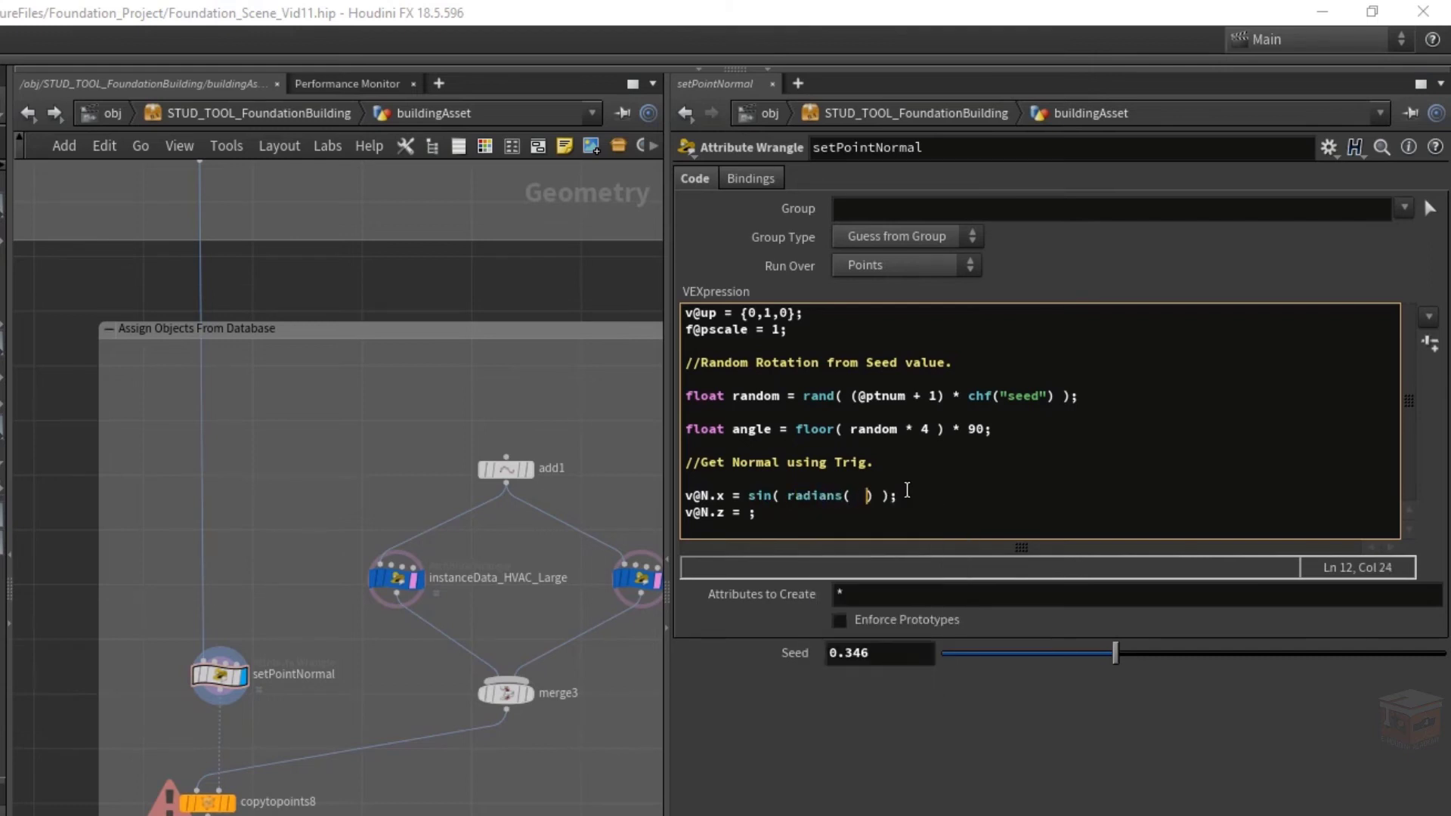
pyautogui.press('Left')
pyautogui.write('angle')
pyautogui.press('Right')
pyautogui.press('Right')
pyautogui.press('Right')
pyautogui.press('Right')
pyautogui.press('Right')
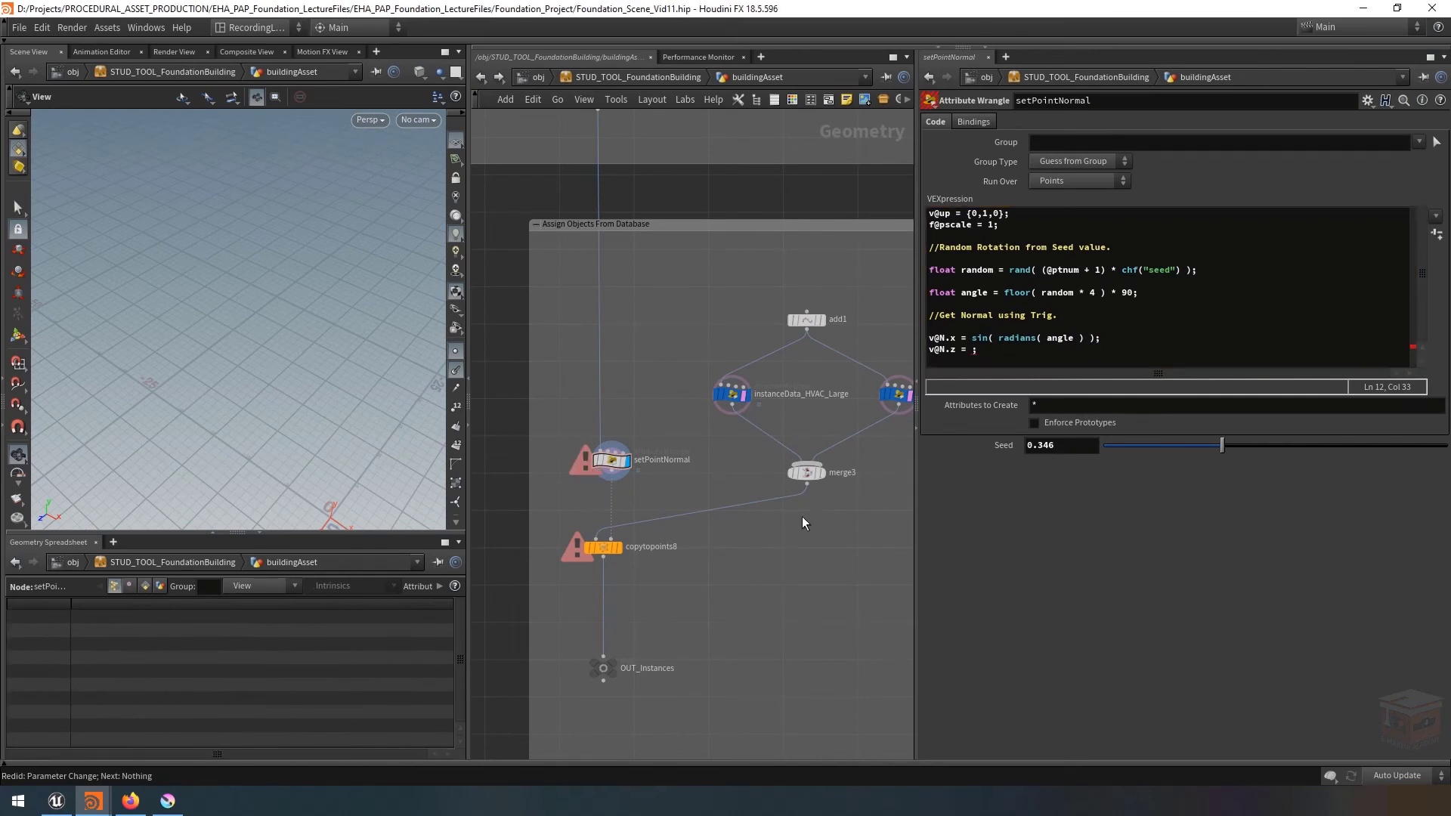
pyautogui.click(971, 349)
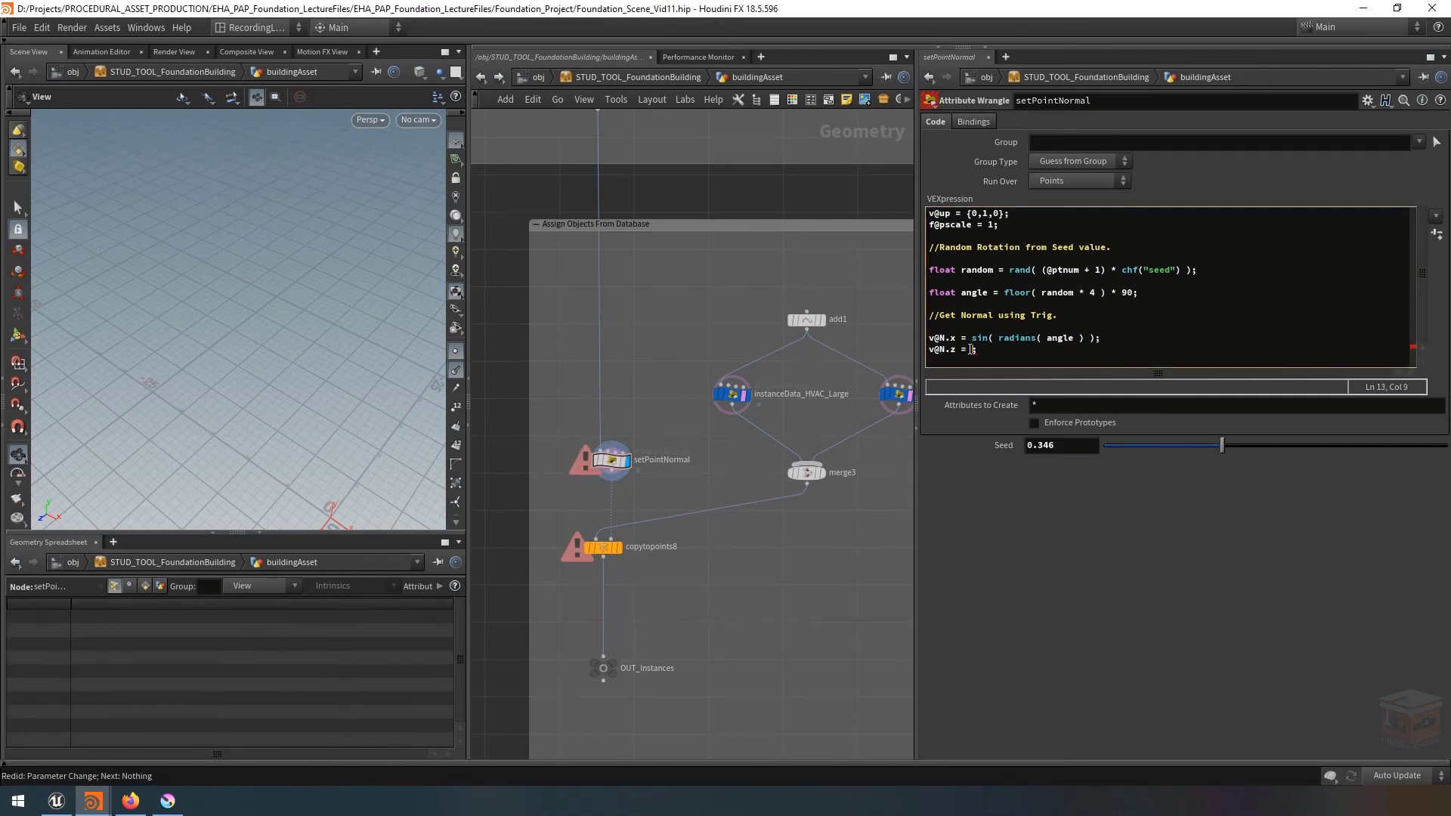
pyautogui.press('BackSpace')
pyautogui.press('BackSpace')
pyautogui.press('BackSpace')
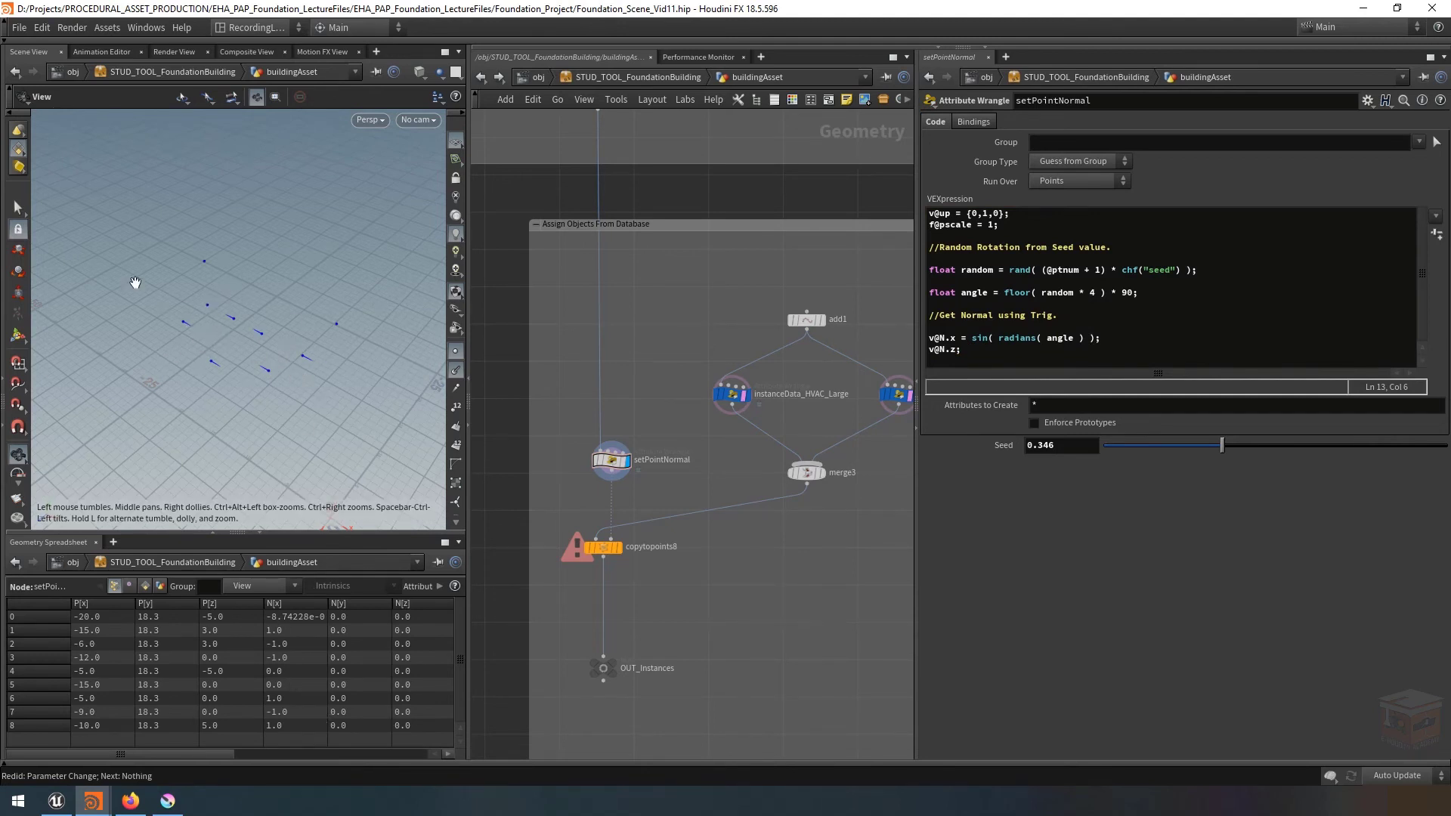
pyautogui.moveTo(229, 342)
pyautogui.mouseDown()
pyautogui.moveTo(212, 333)
pyautogui.moveTo(226, 337)
pyautogui.mouseUp()
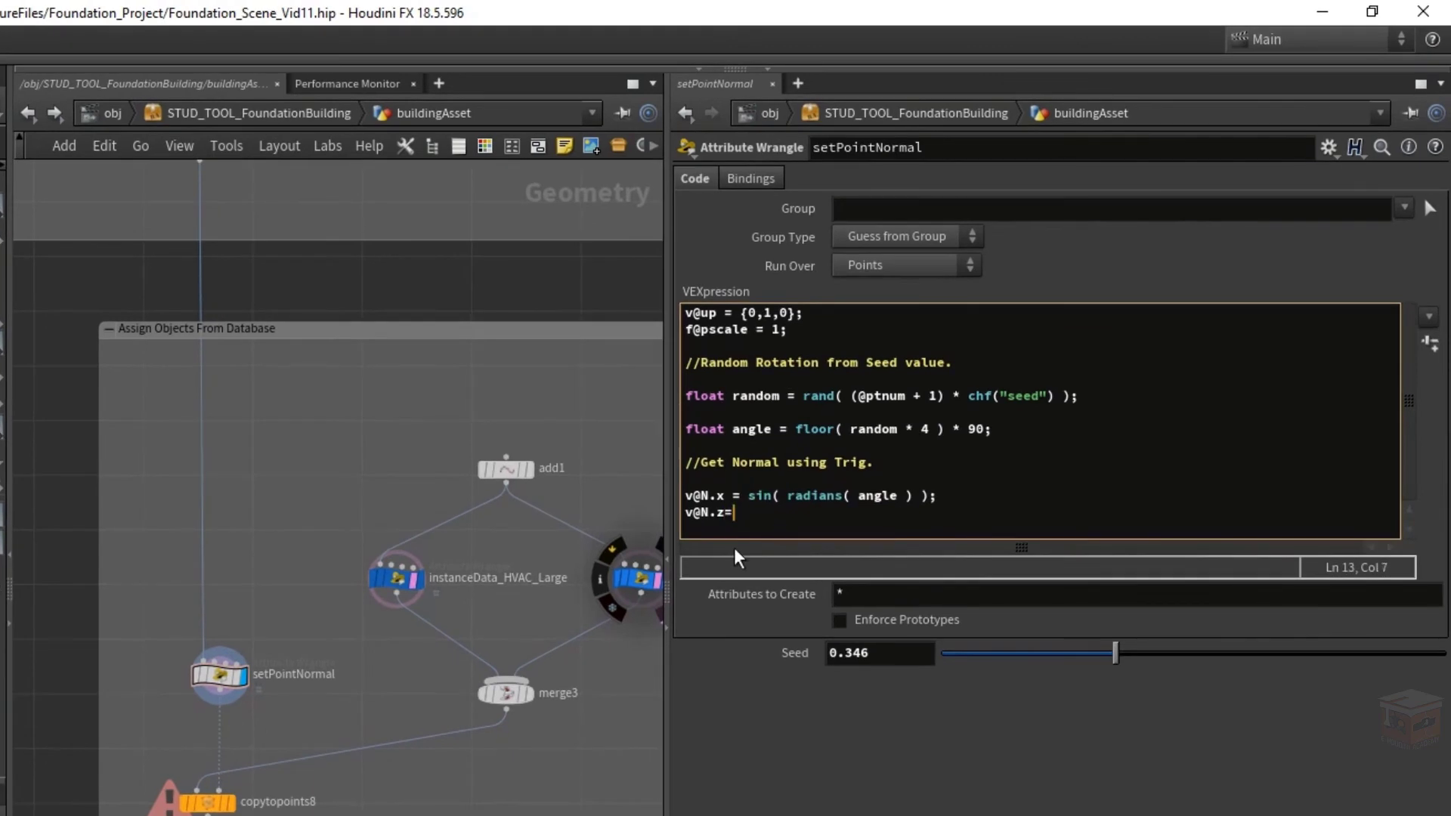
pyautogui.write('sin( radians( angle ) );')
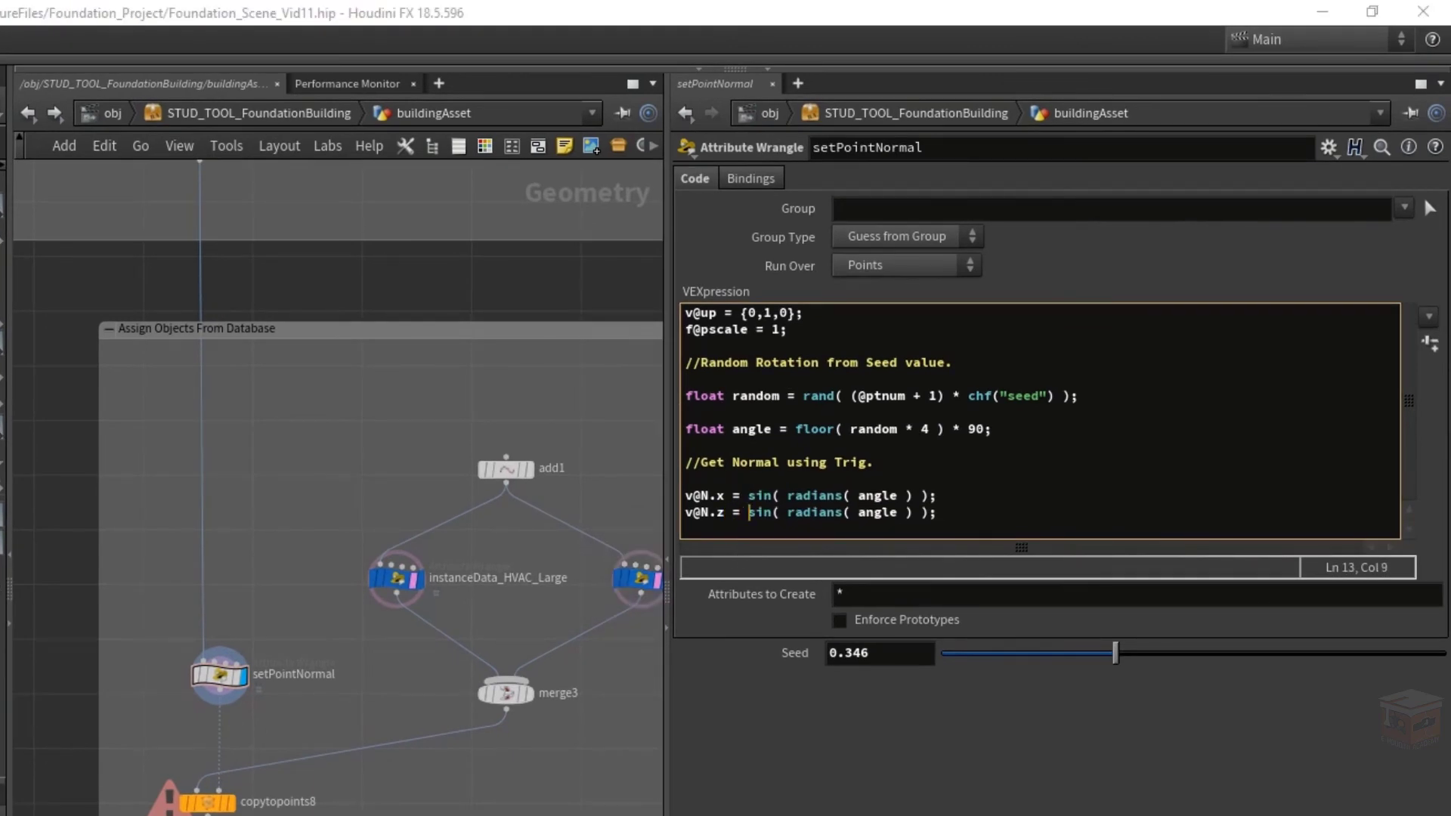
pyautogui.press('Delete')
pyautogui.press('Delete')
pyautogui.press('Delete')
pyautogui.write('cos')
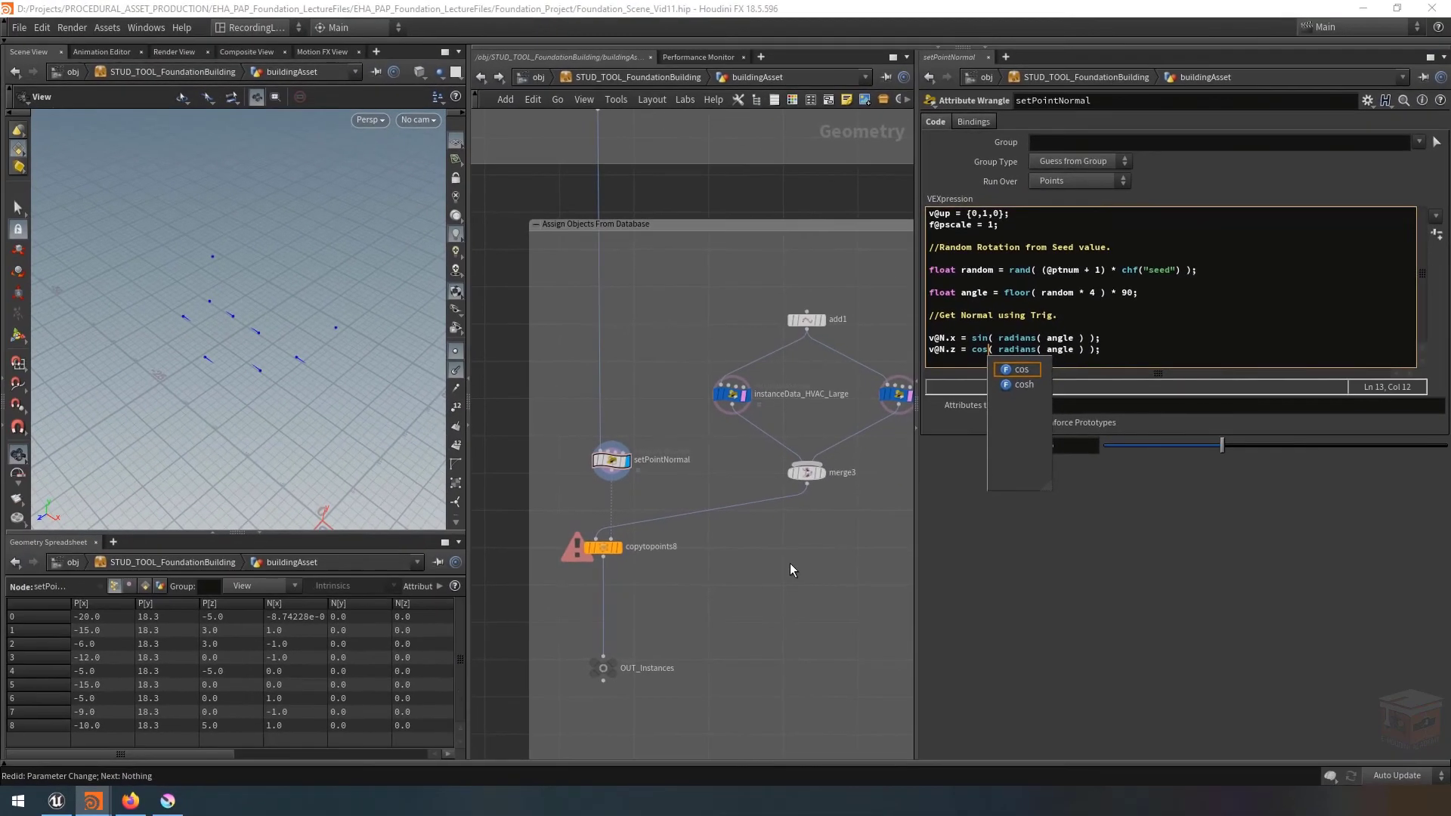
pyautogui.click(478, 815)
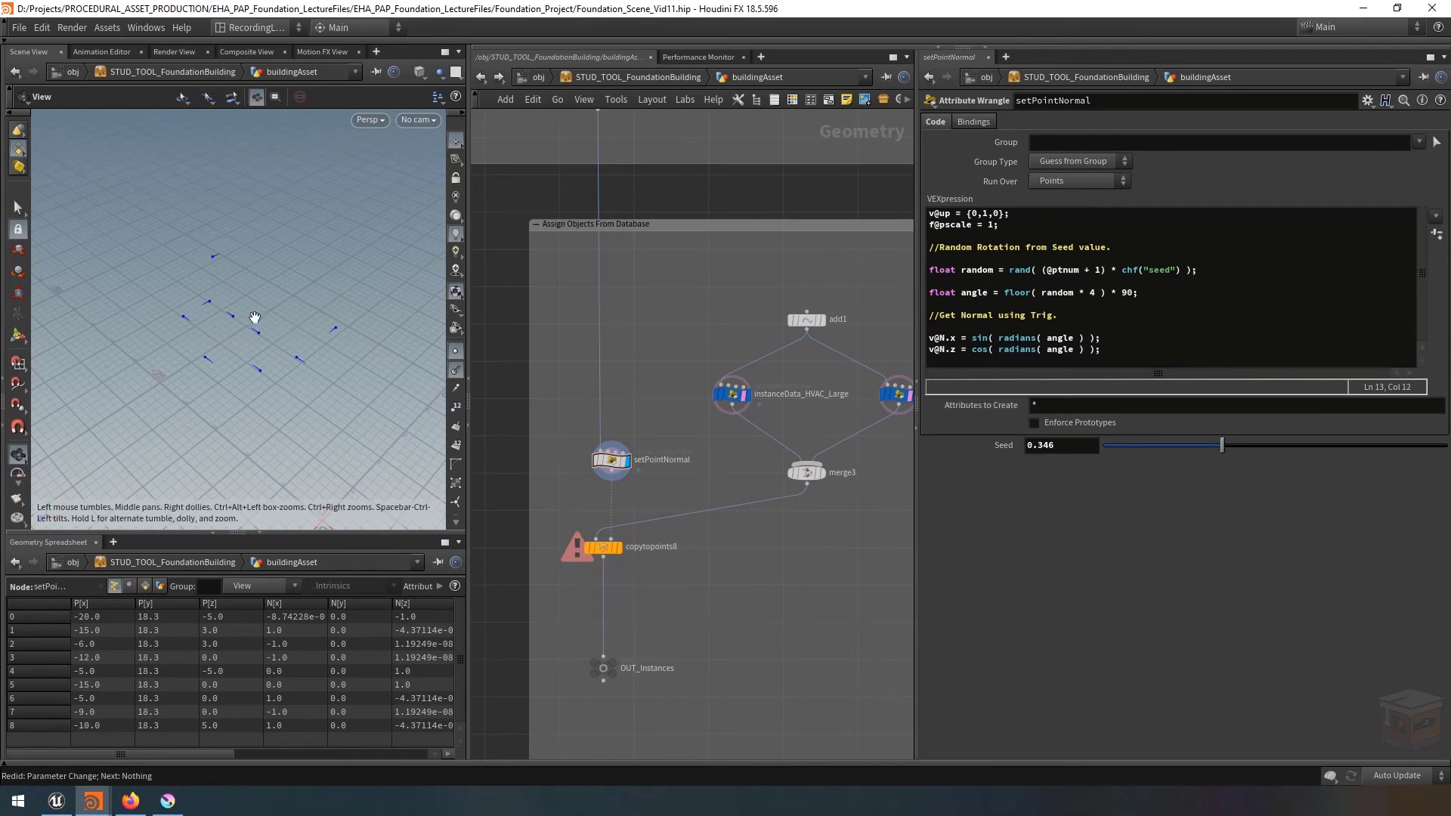
pyautogui.moveTo(256, 317)
pyautogui.mouseDown()
pyautogui.moveTo(256, 349)
pyautogui.moveTo(250, 317)
pyautogui.mouseUp()
pyautogui.moveTo(1225, 445)
pyautogui.mouseDown()
pyautogui.moveTo(1299, 444)
pyautogui.moveTo(1194, 445)
pyautogui.moveTo(1276, 446)
pyautogui.moveTo(1199, 450)
pyautogui.moveTo(1215, 449)
pyautogui.mouseUp()
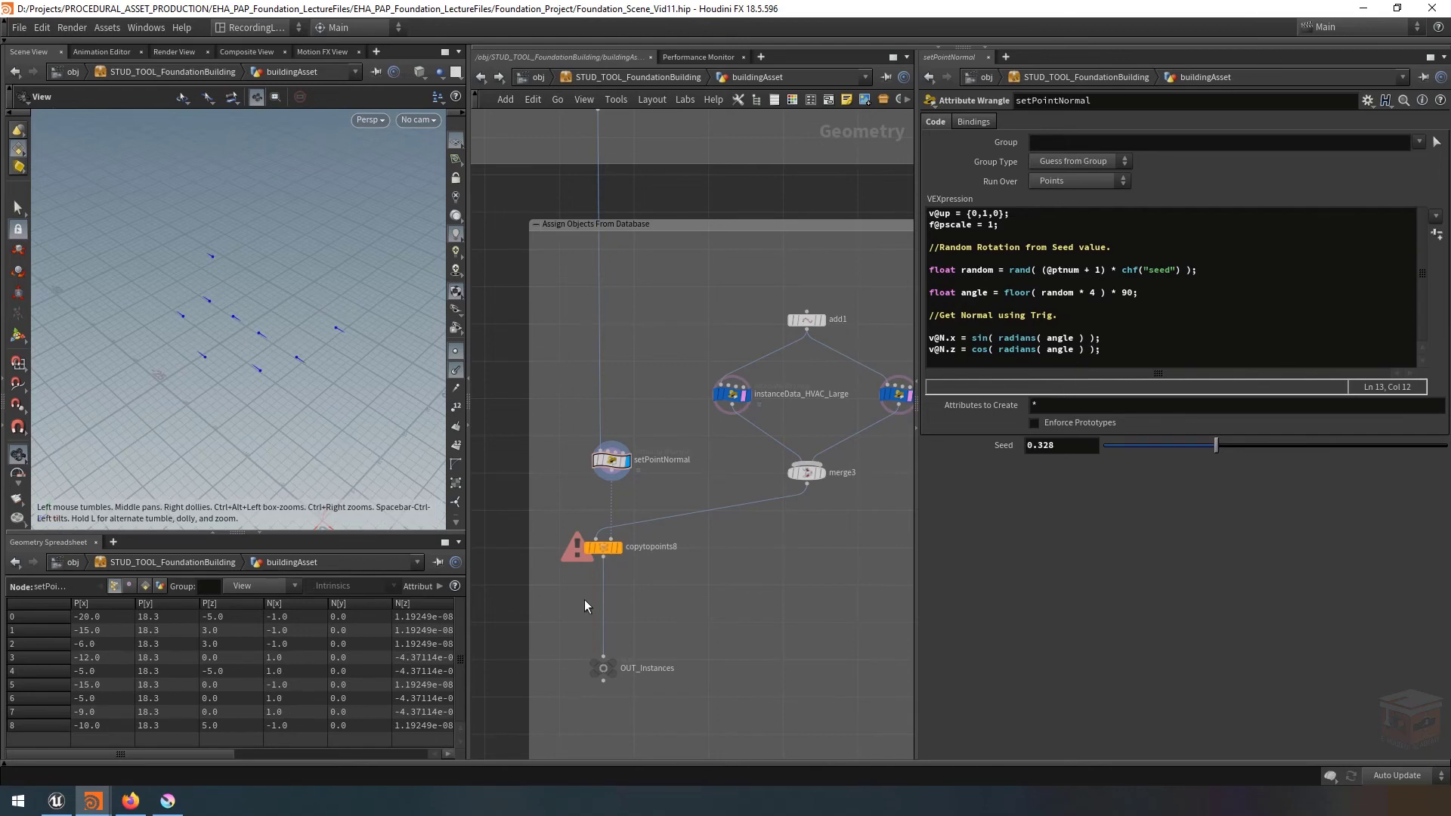
# Switch to Firefox, examine the trigonometry image results and the animated sine and cosine unit-circle pages, and return to Houdini.
pyautogui.click(130, 800)
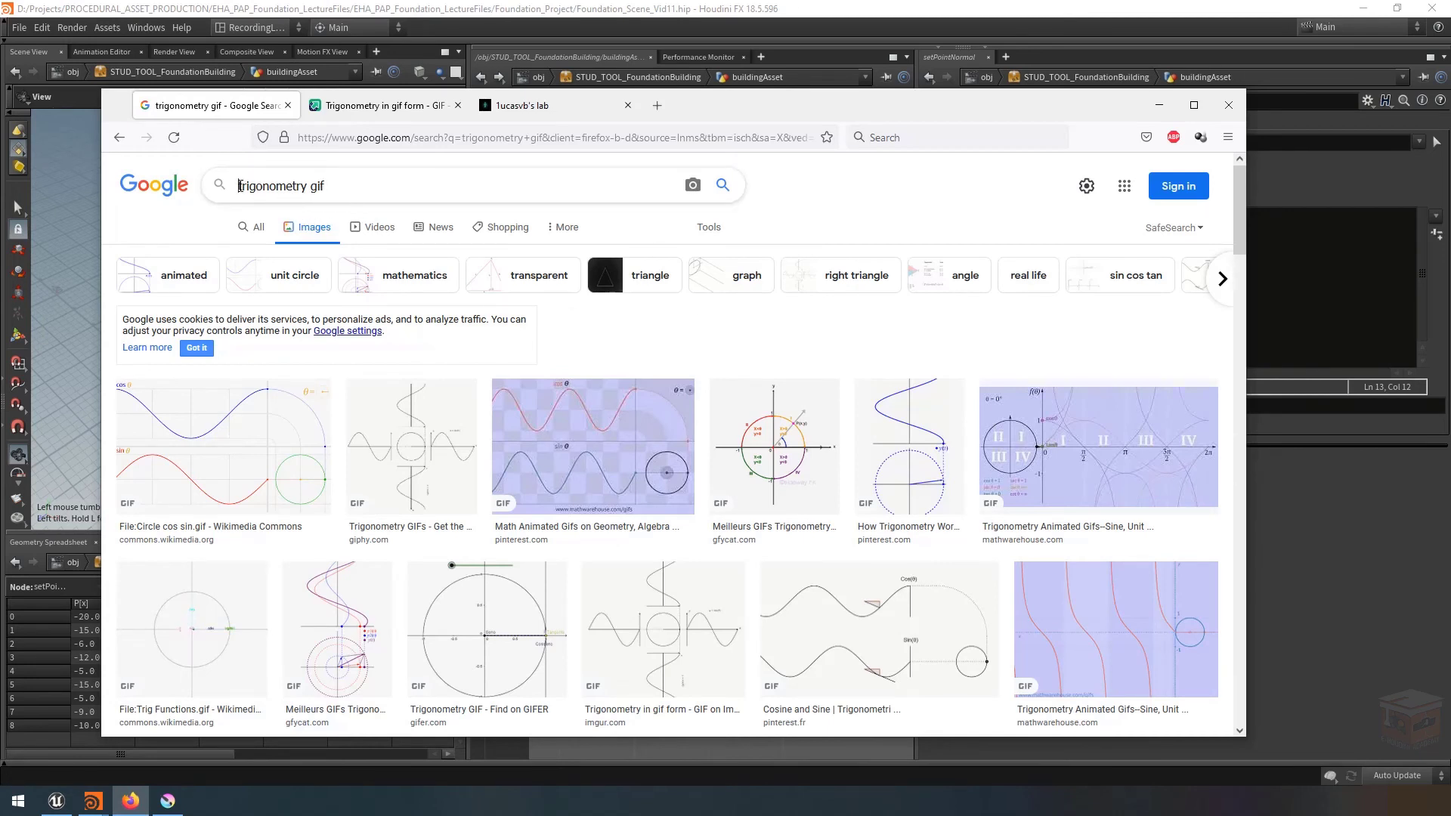
pyautogui.moveTo(240, 185); pyautogui.dragTo(337, 185)
pyautogui.click(354, 186)
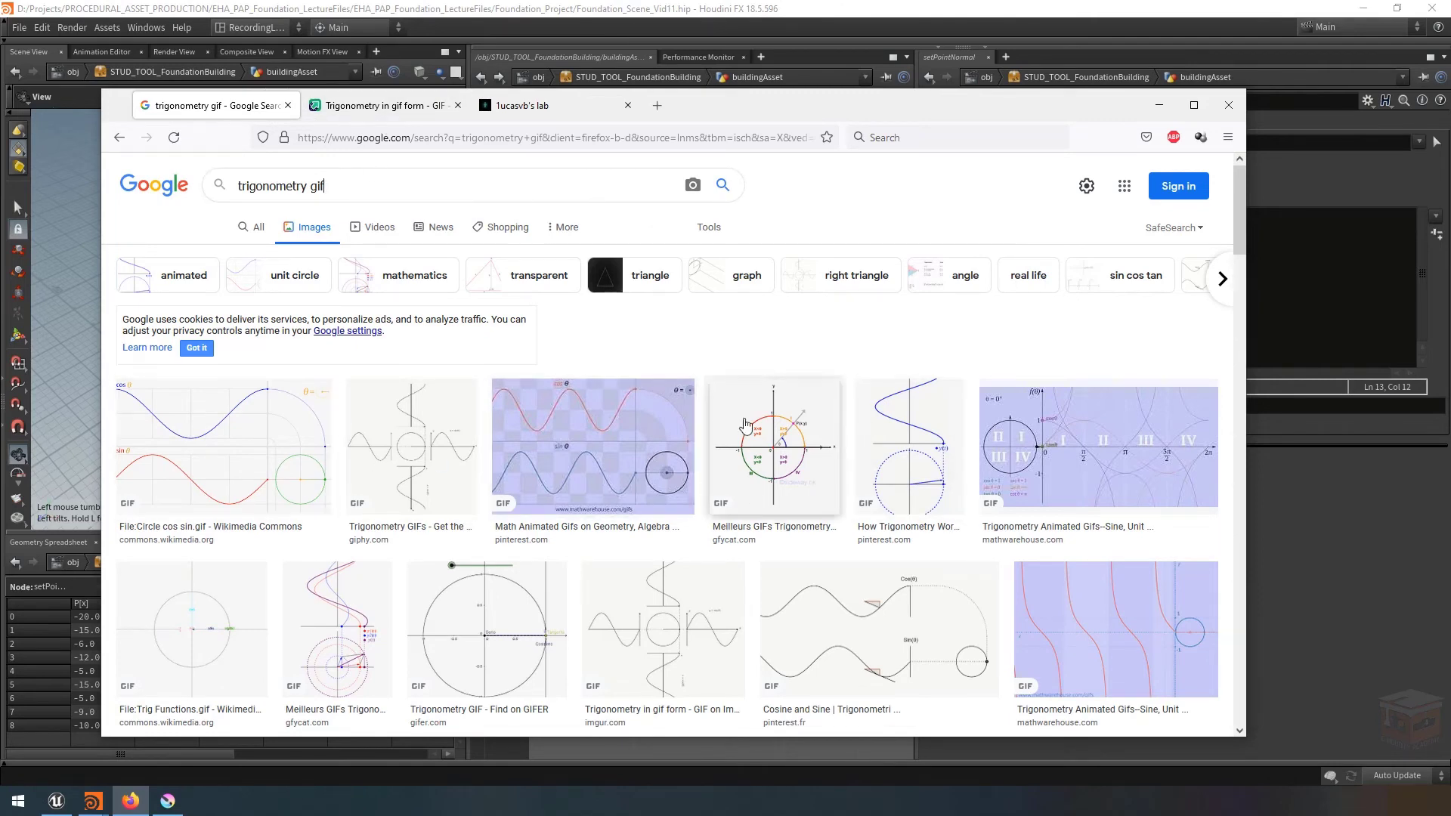
pyautogui.click(389, 106)
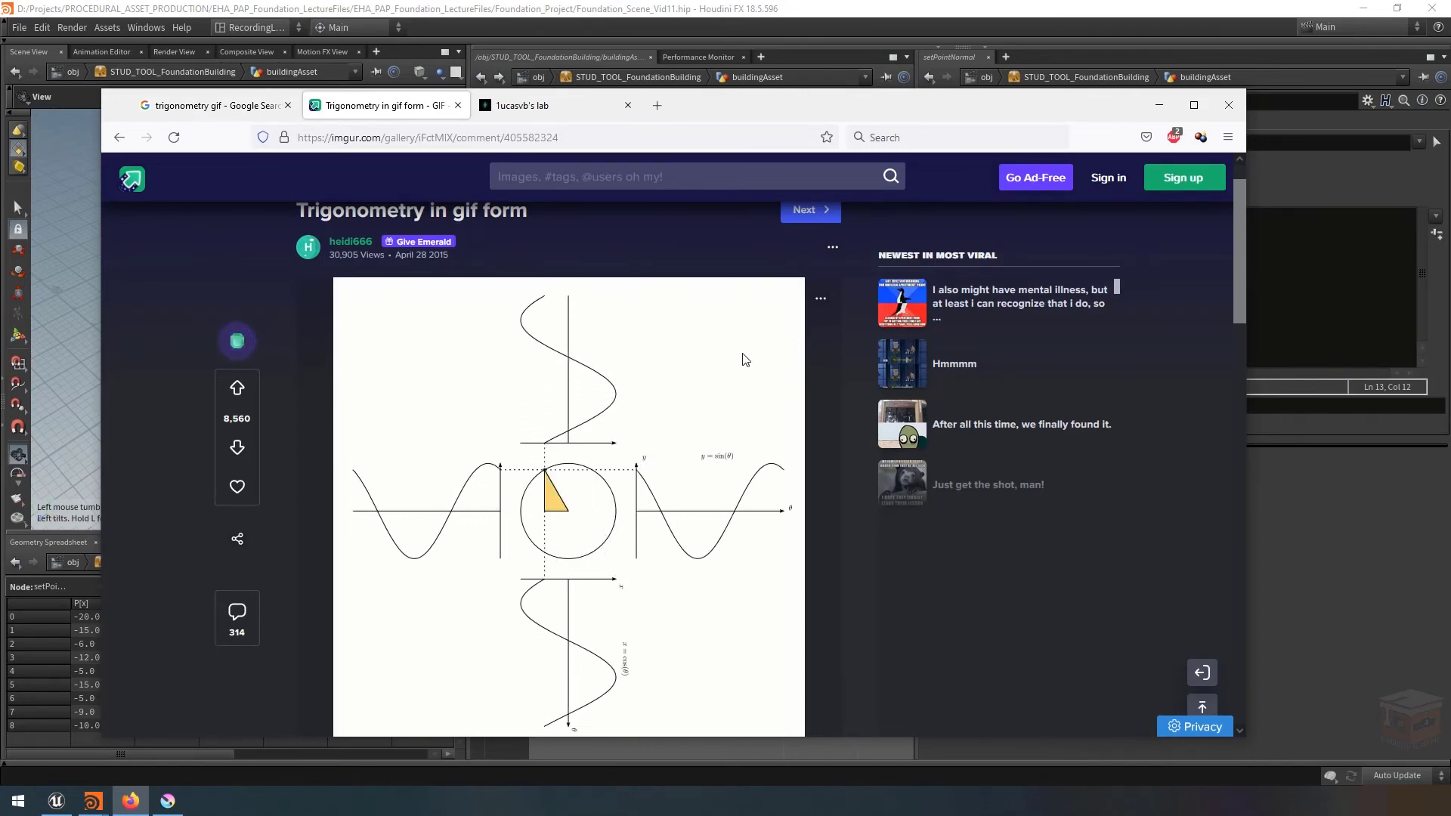
pyautogui.moveTo(915, 105); pyautogui.dragTo(883, 521)
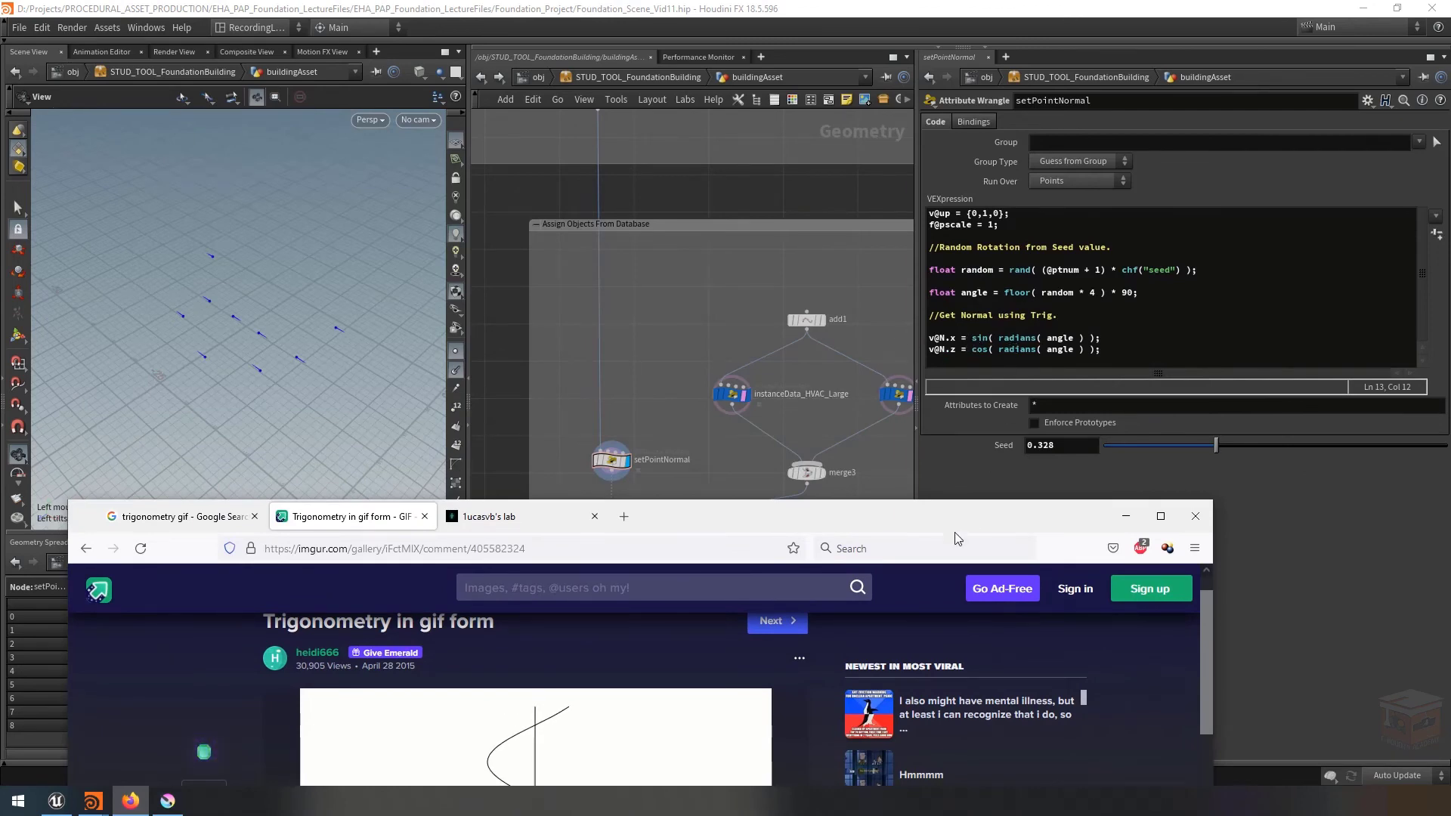
pyautogui.moveTo(957, 538); pyautogui.dragTo(972, 92)
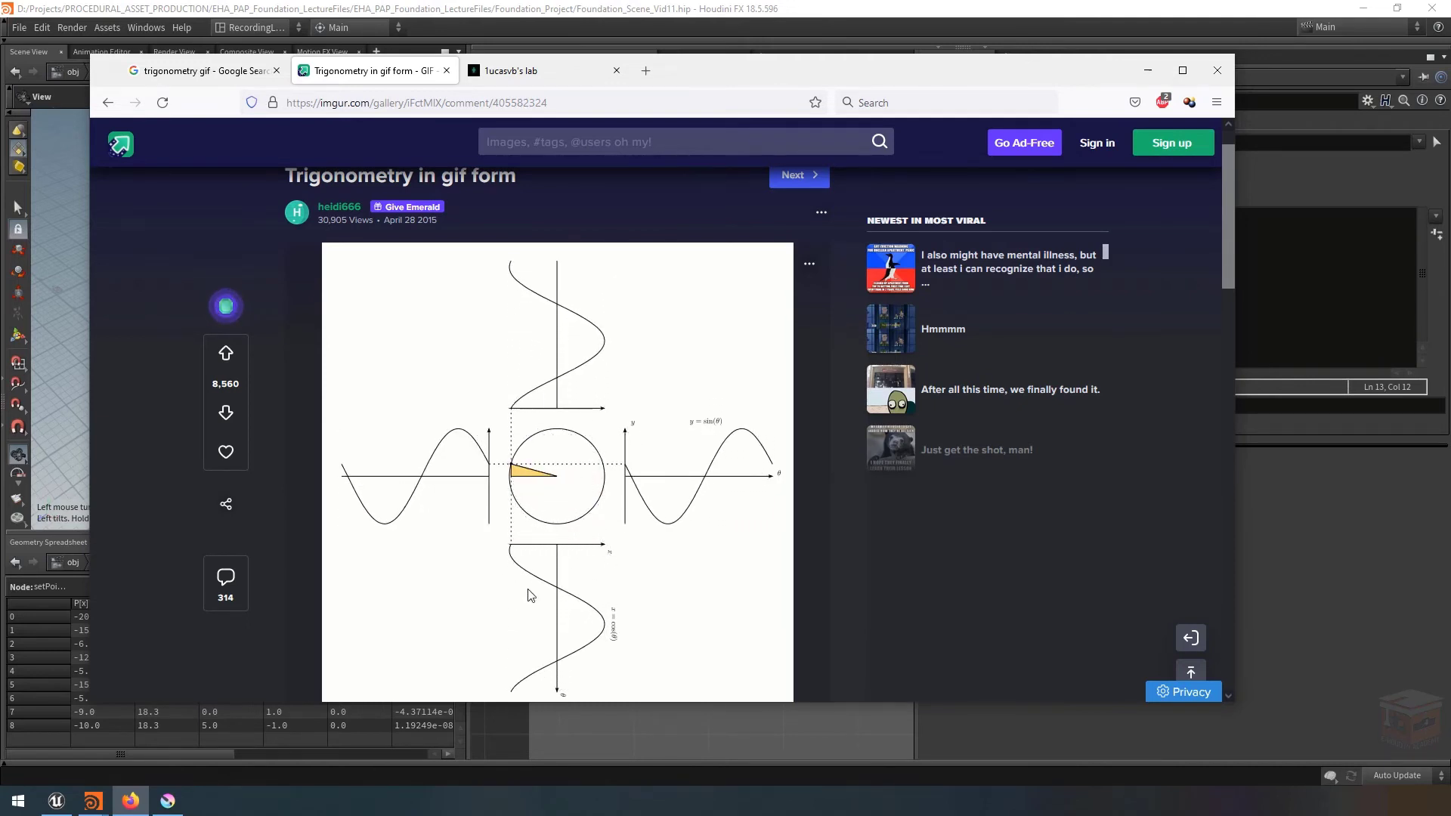
pyautogui.click(555, 71)
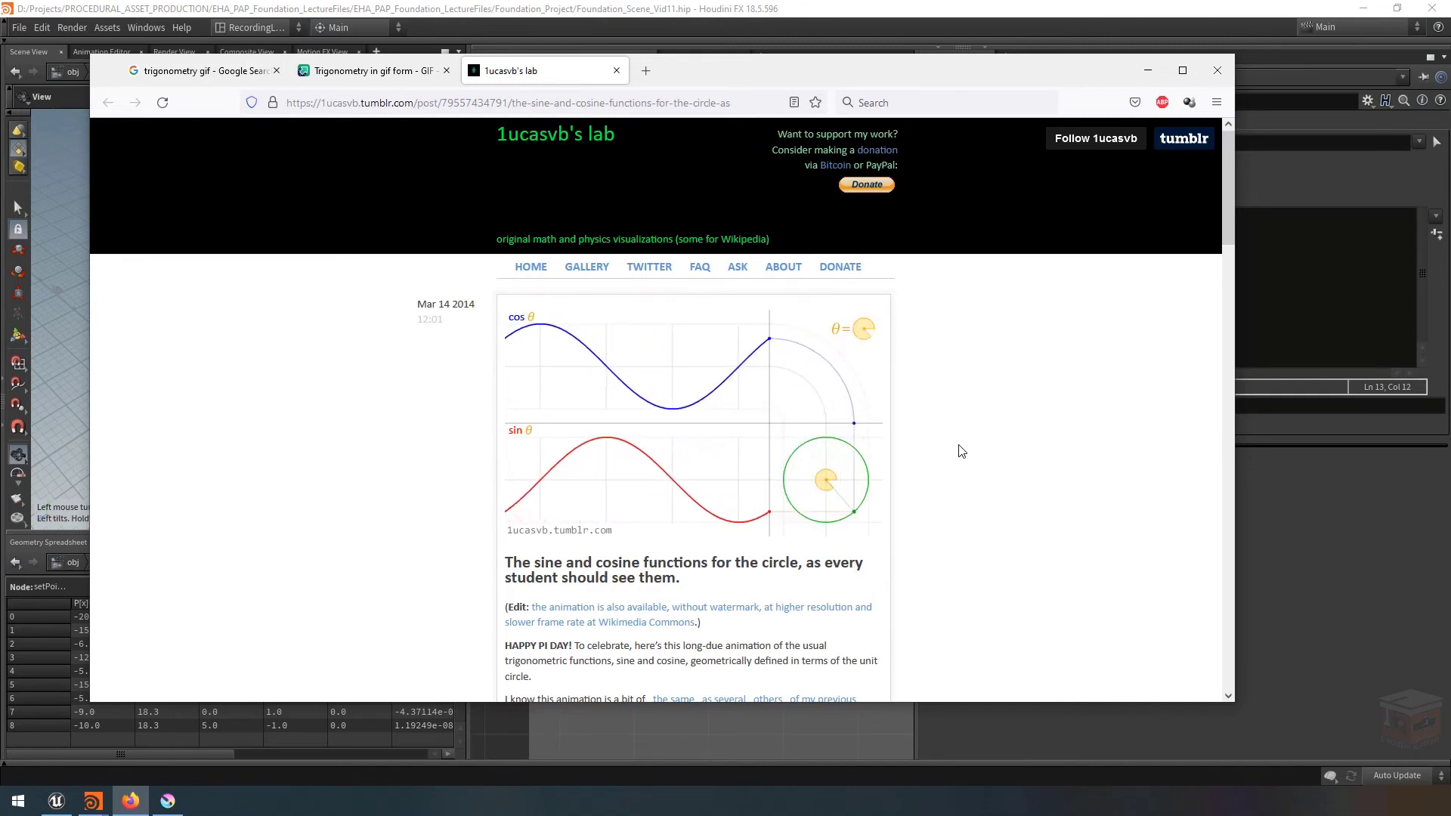
pyautogui.click(220, 76)
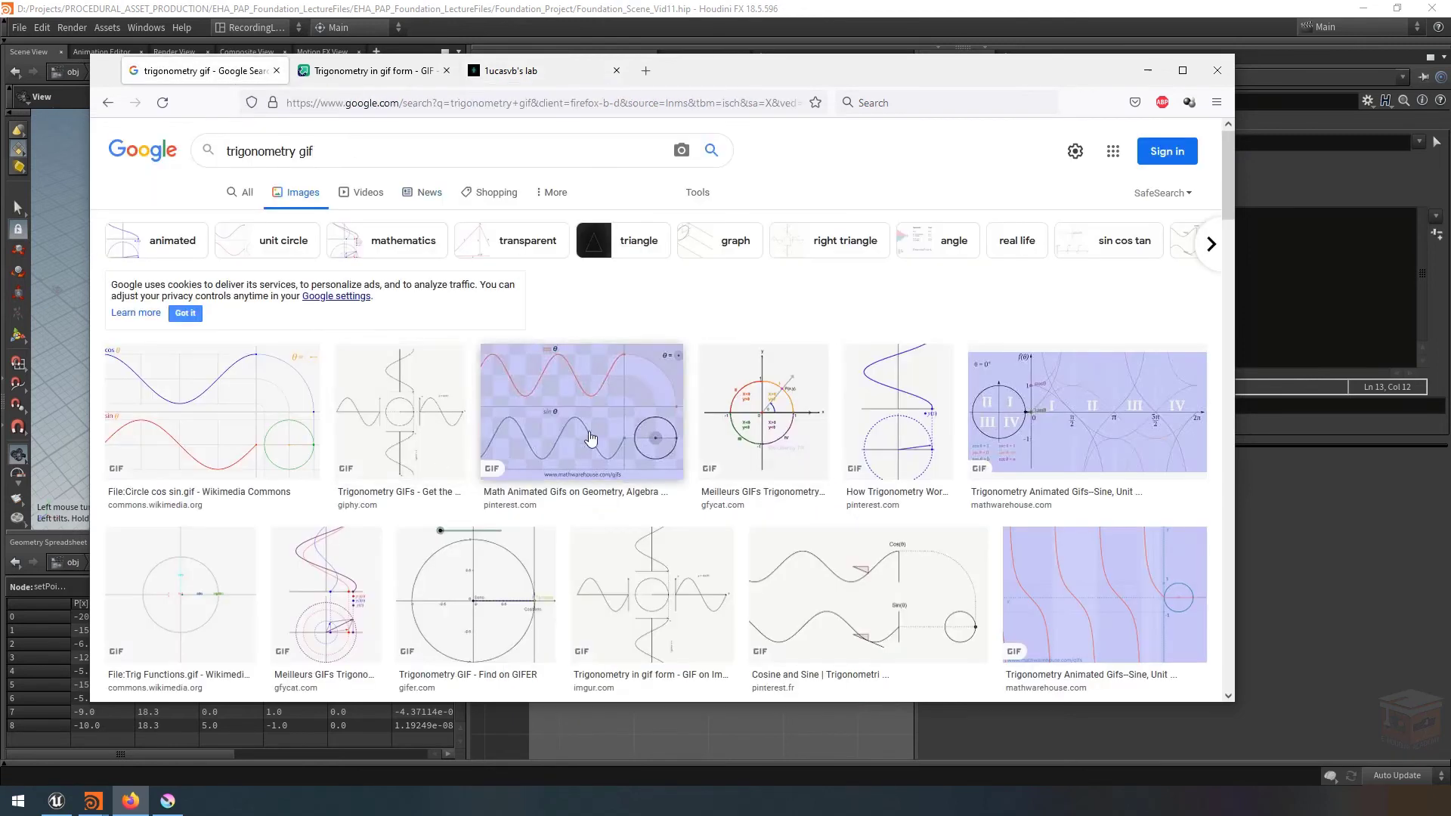
pyautogui.click(1148, 70)
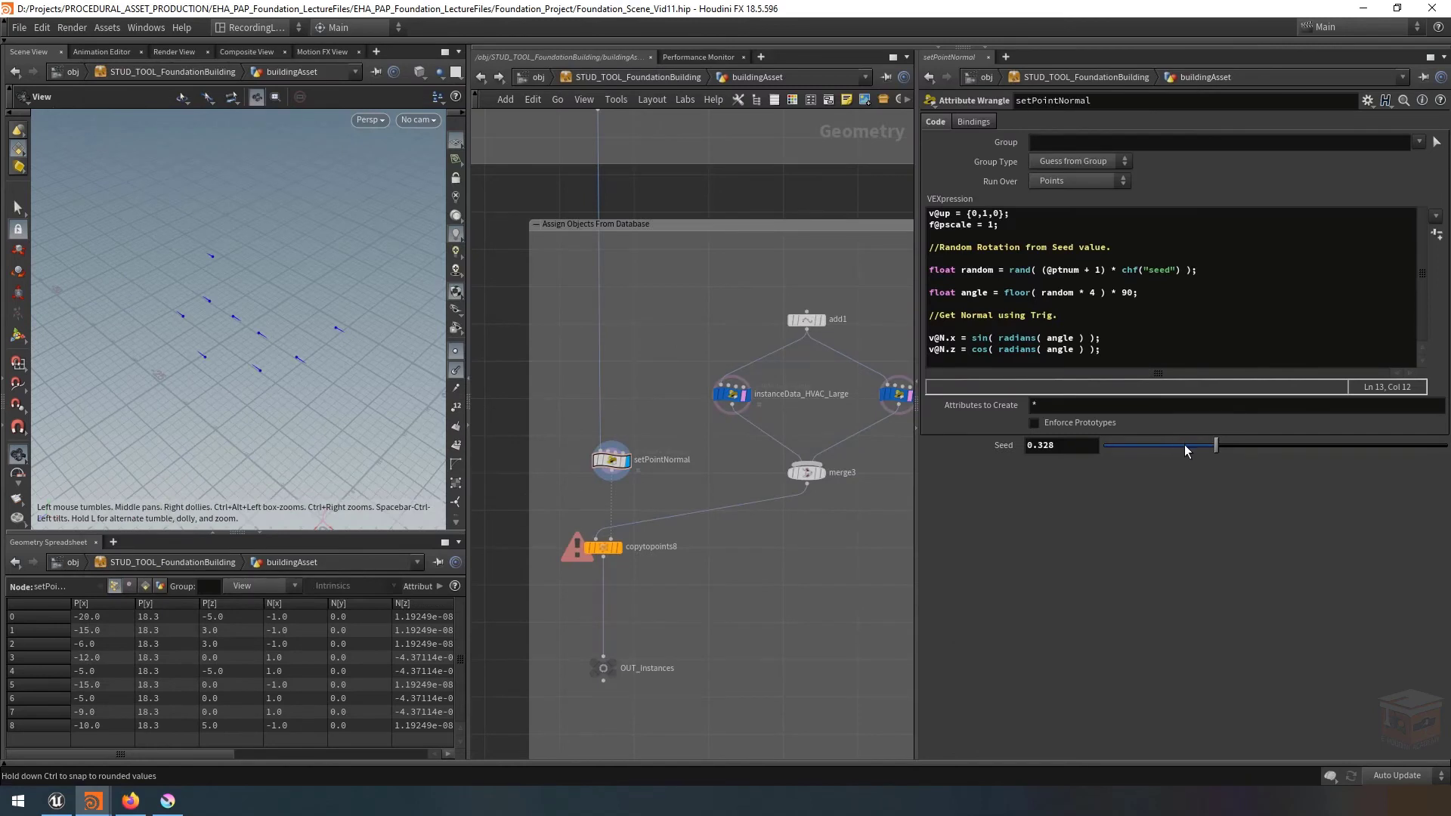
# Set Seed to 0.203 on the setPointNormal wrangle and colour its node blue.
pyautogui.moveTo(1185, 445)
pyautogui.mouseDown()
pyautogui.moveTo(1153, 453)
pyautogui.moveTo(1173, 455)
pyautogui.mouseUp()
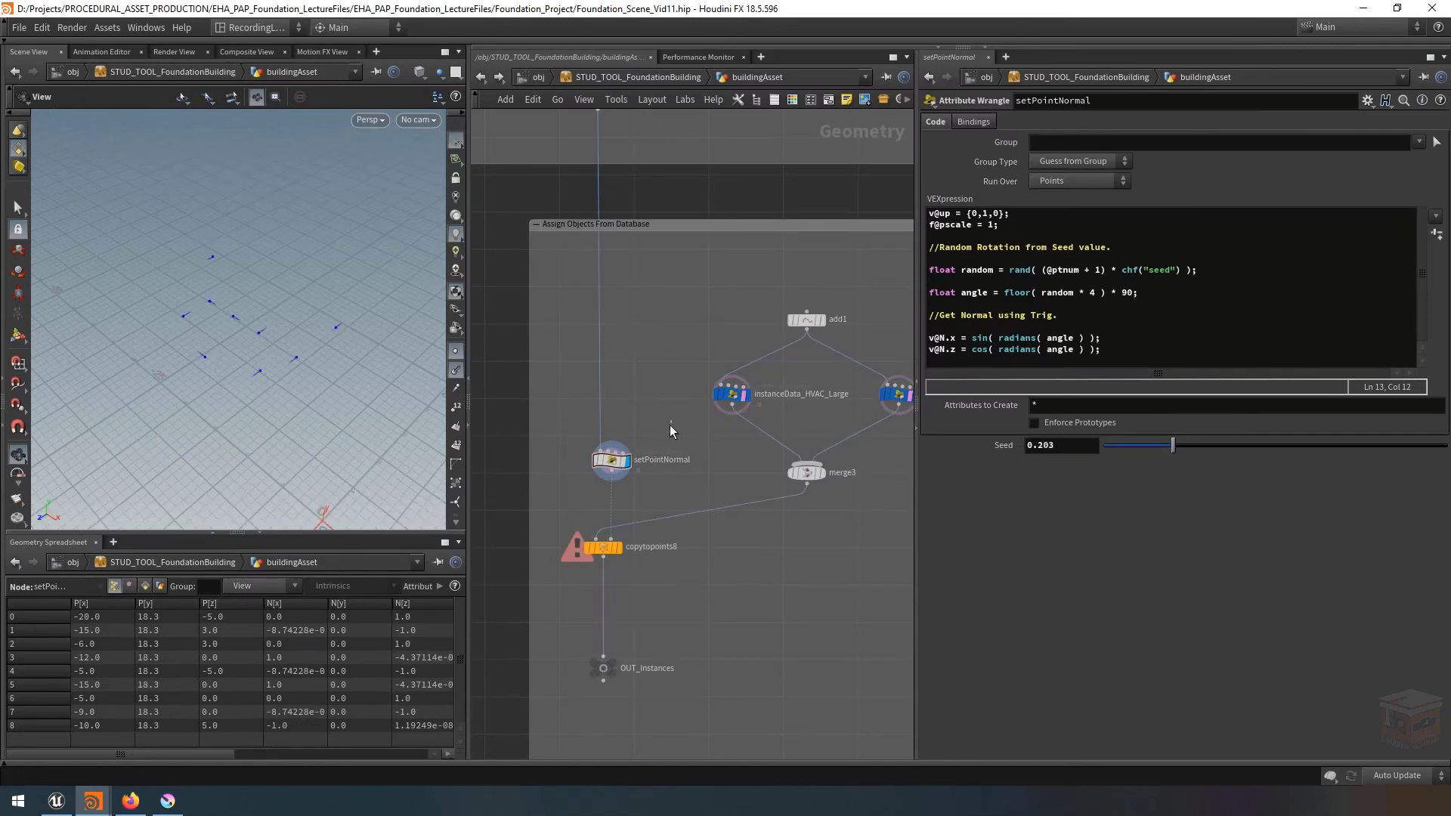
pyautogui.click(610, 459)
pyautogui.click(792, 100)
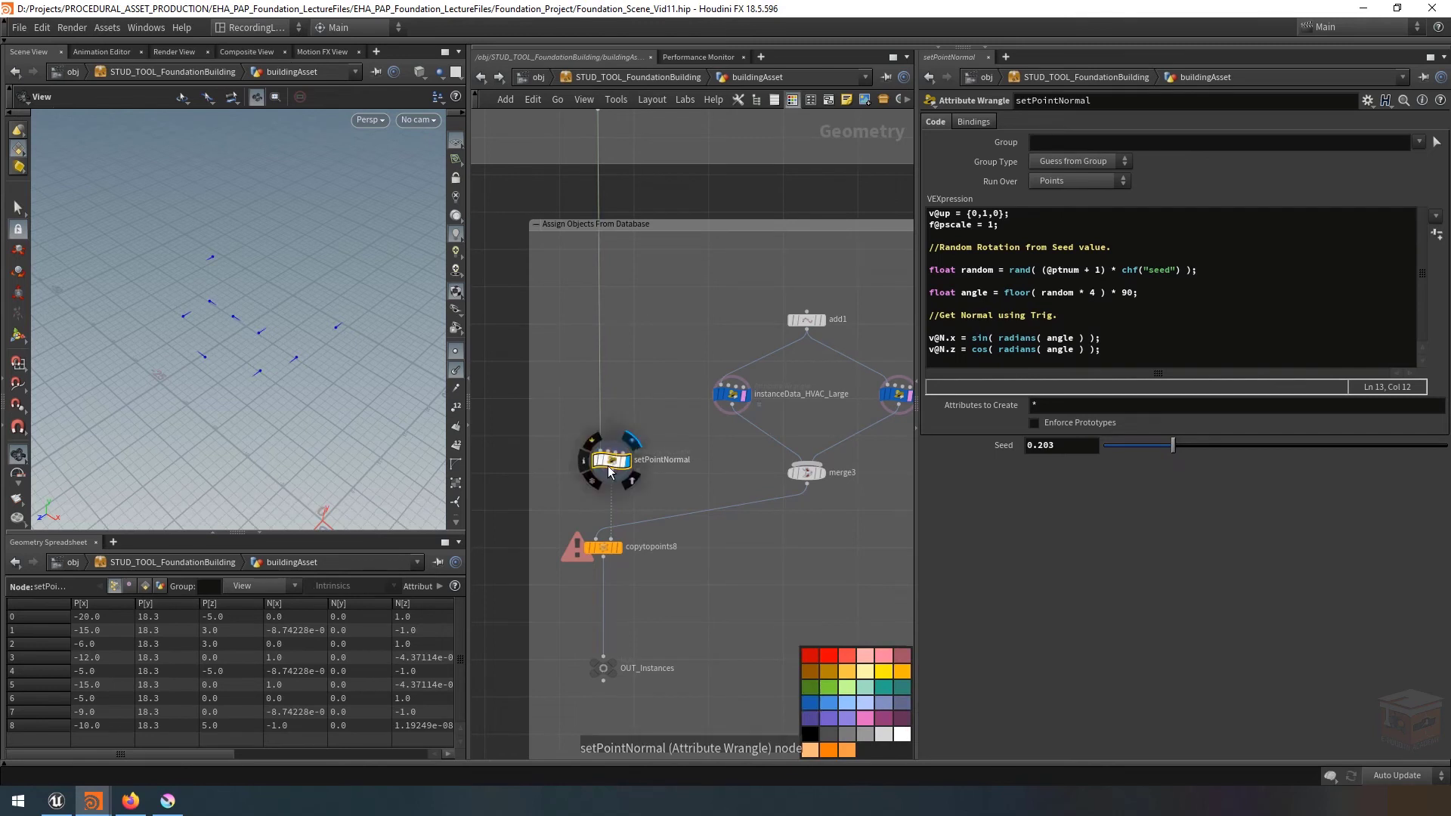
pyautogui.click(809, 703)
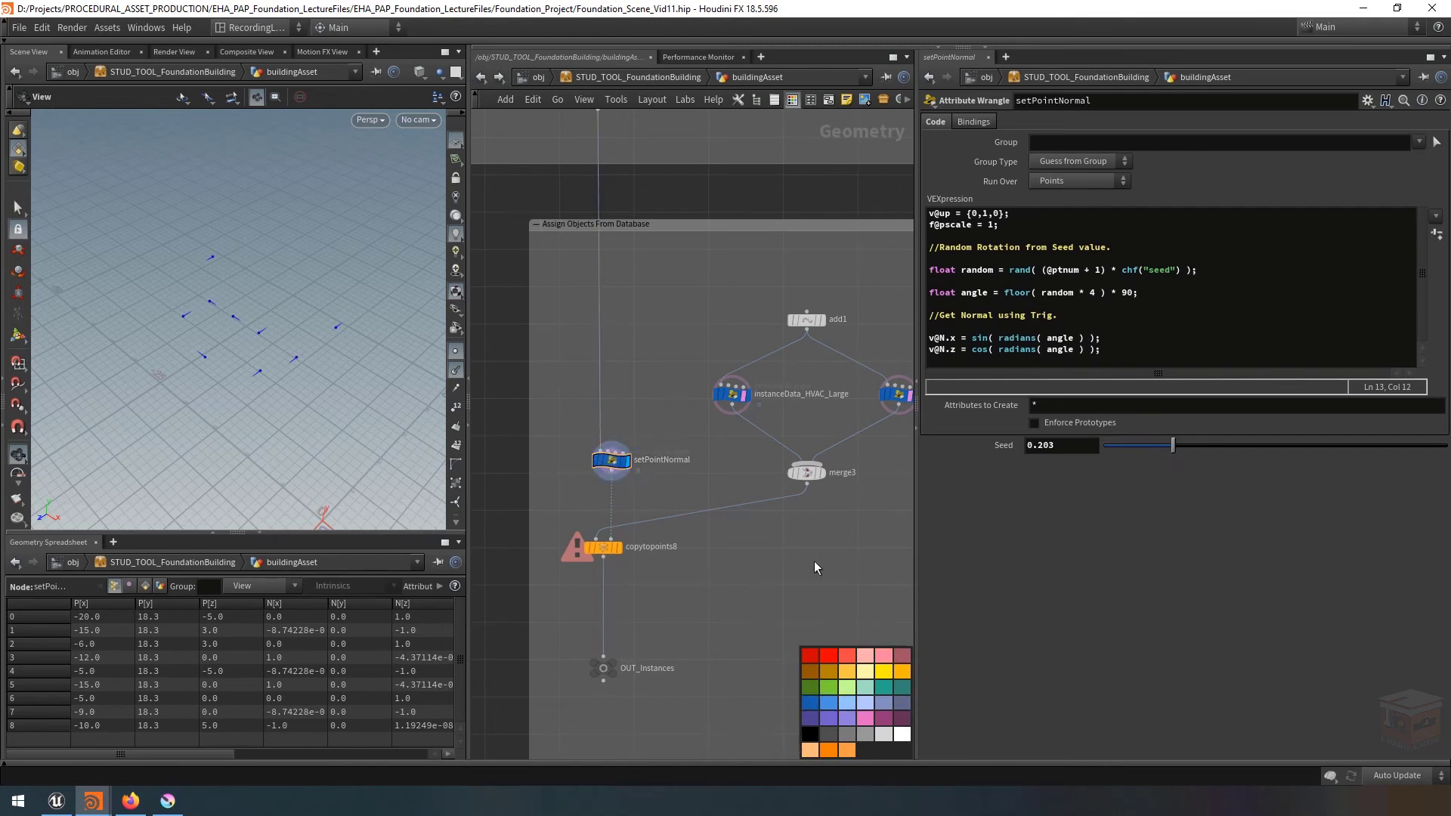
pyautogui.click(792, 100)
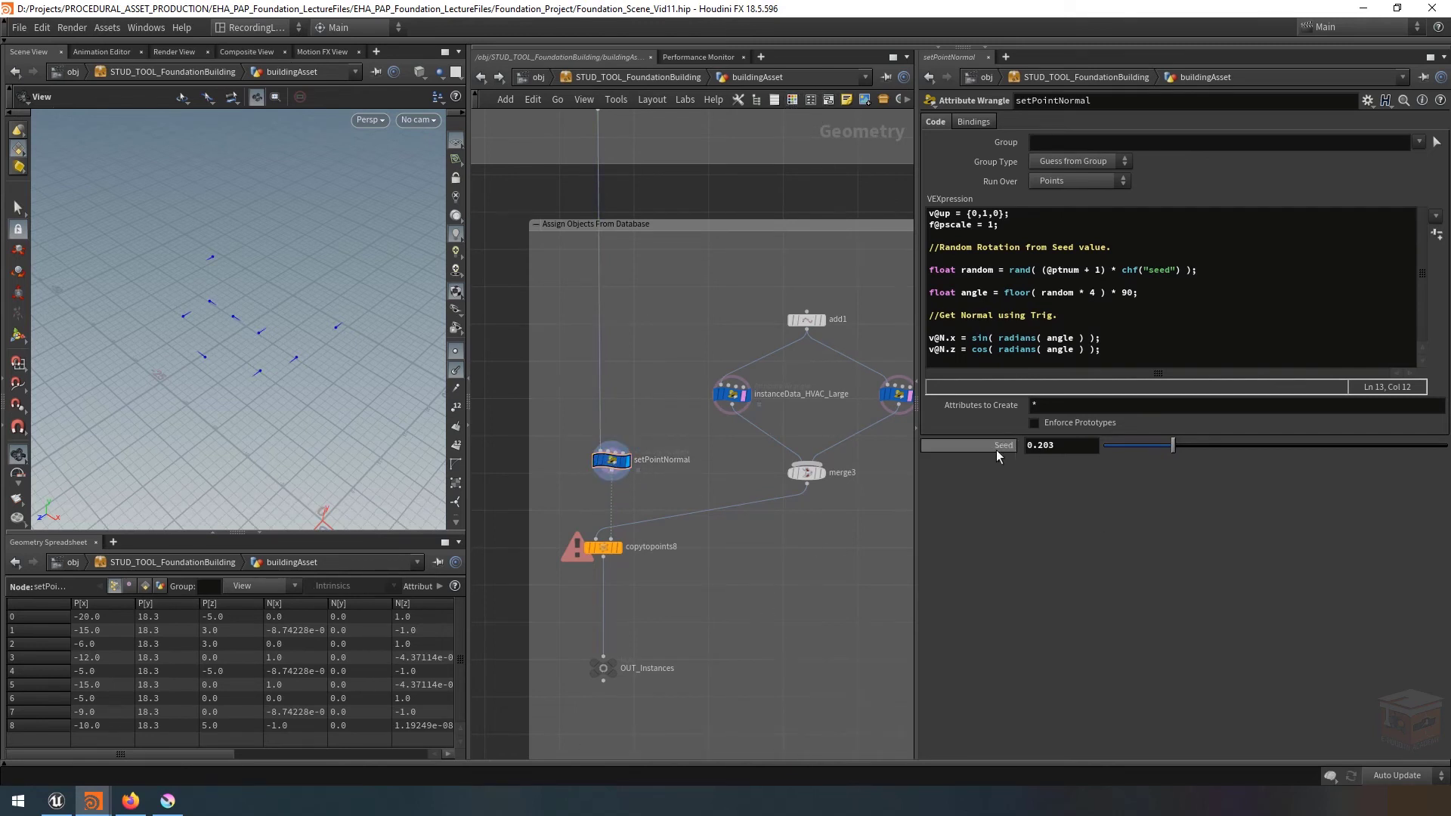
# Link the Seed of setPointNormal to the building asset's Vent Seed parameter with a relative channel reference.
pyautogui.moveTo(93, 801)
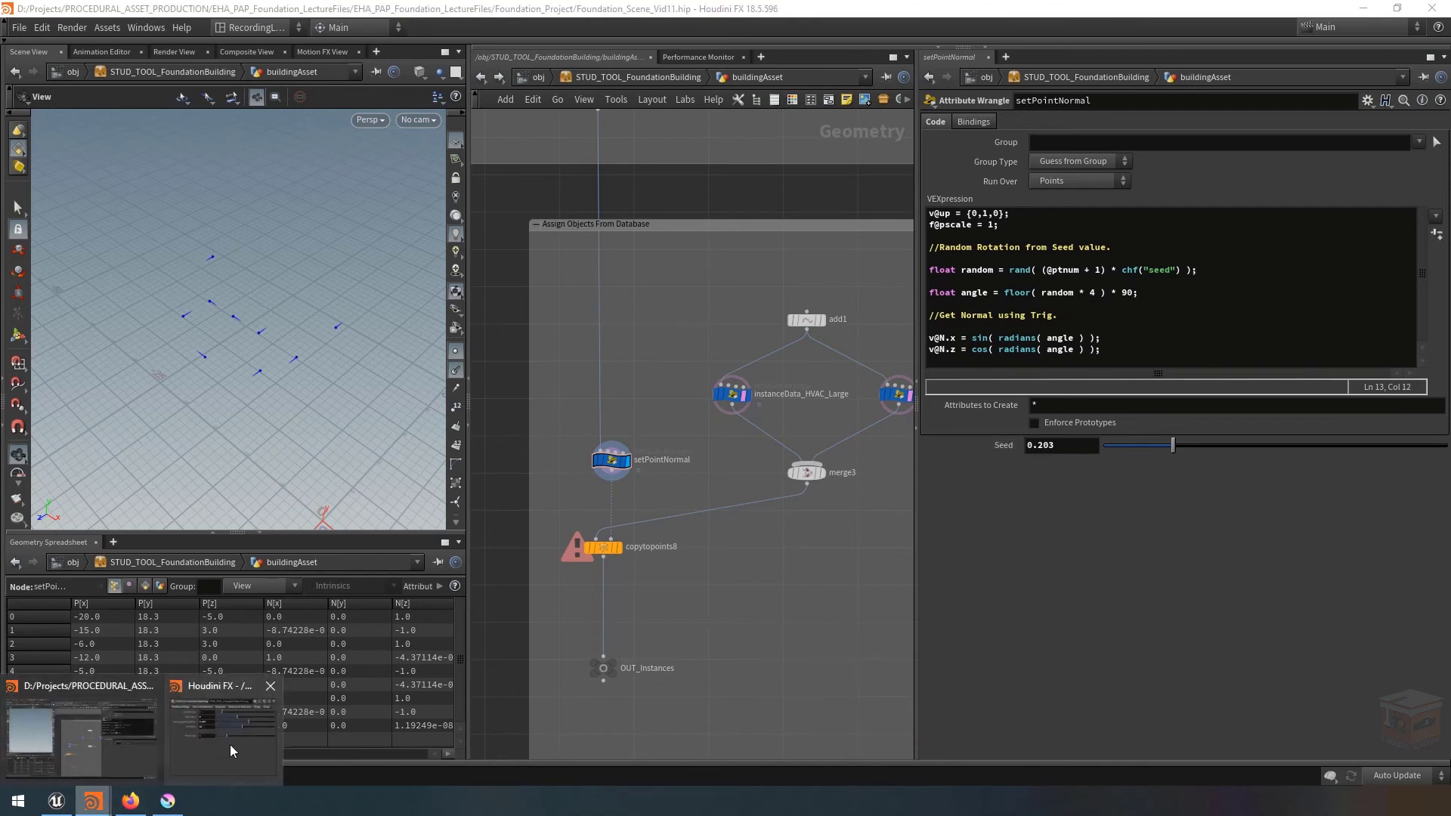
pyautogui.click(230, 745)
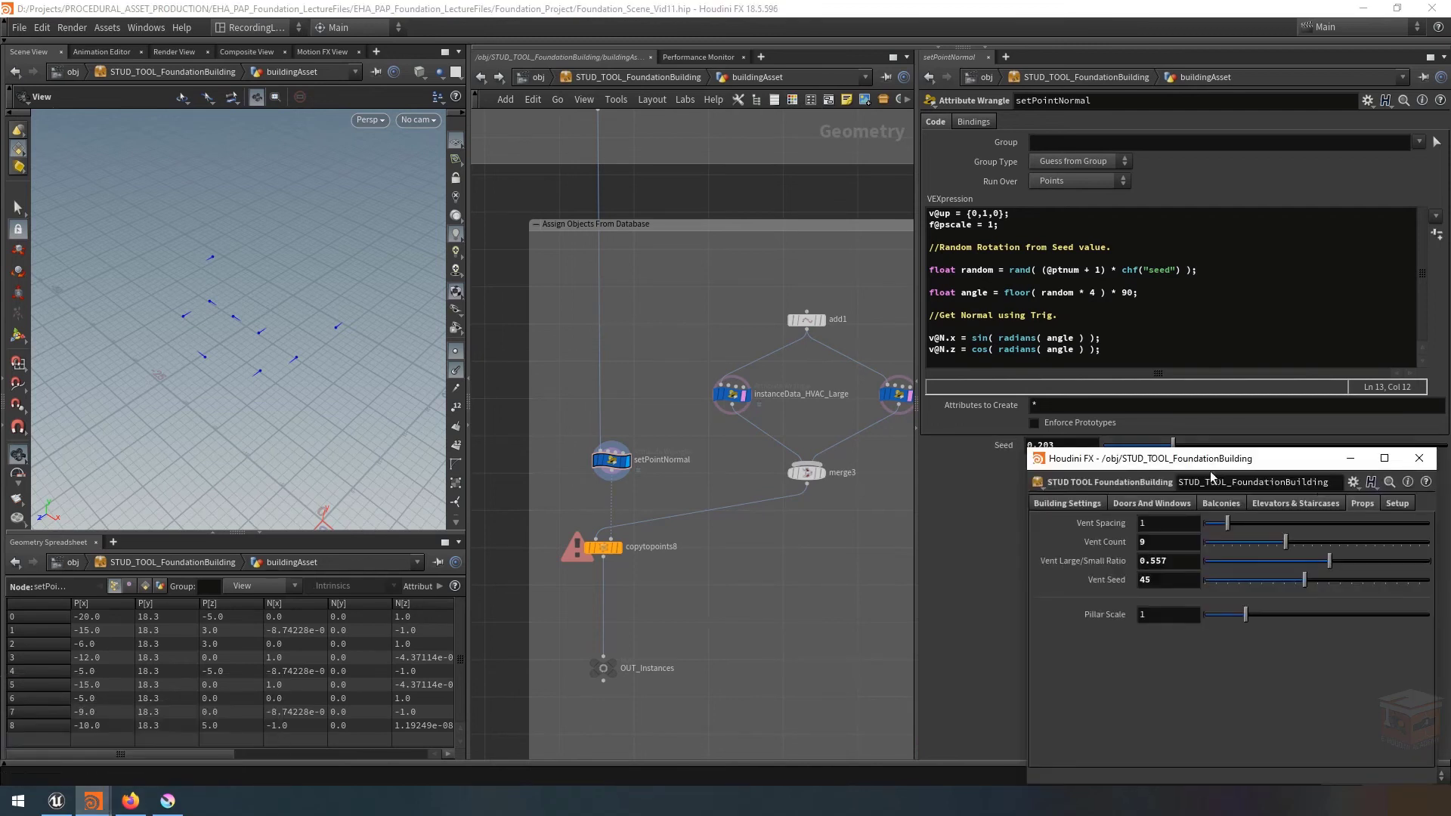
pyautogui.rightClick(1104, 584)
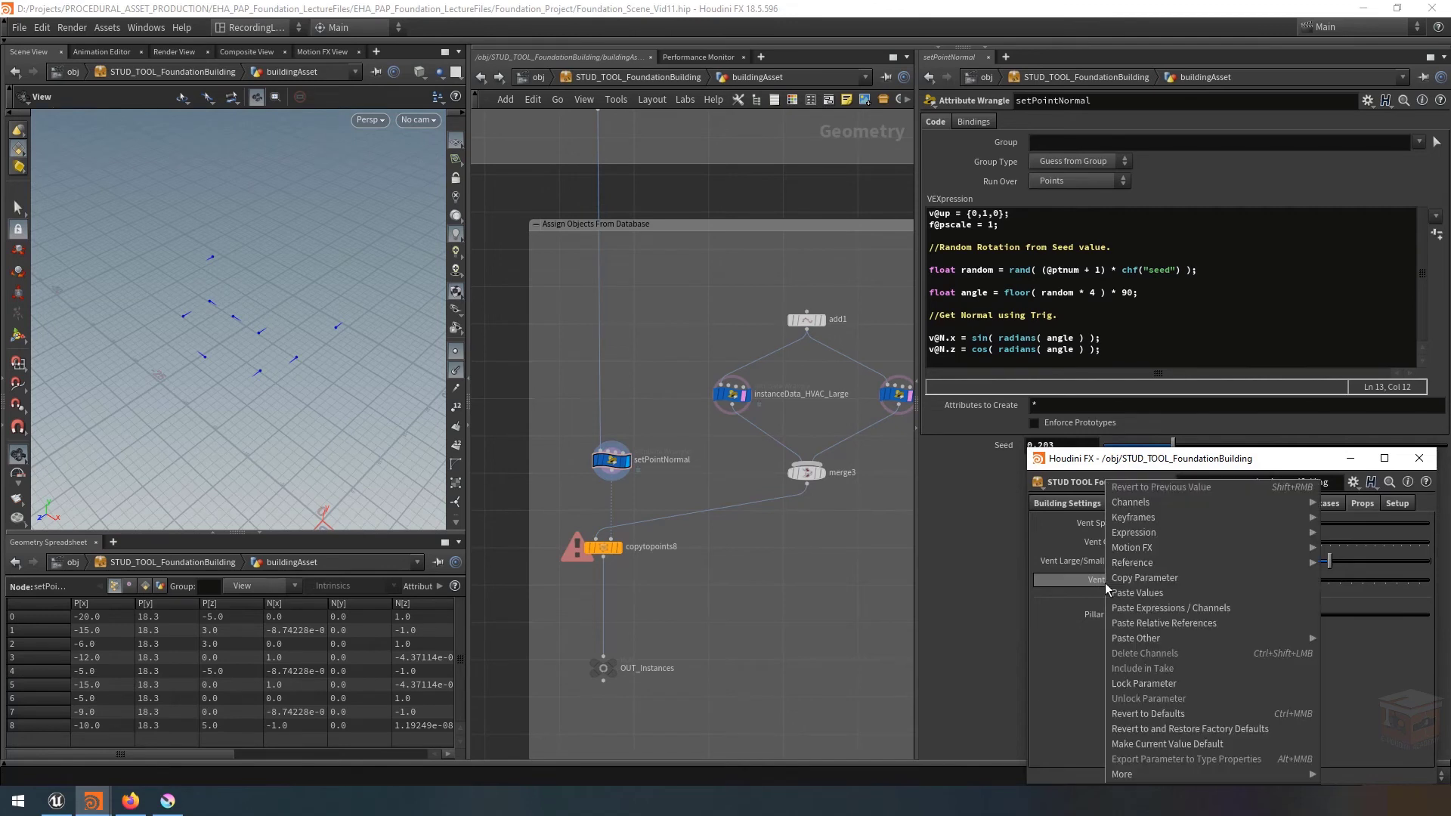
pyautogui.click(1178, 581)
pyautogui.click(1350, 458)
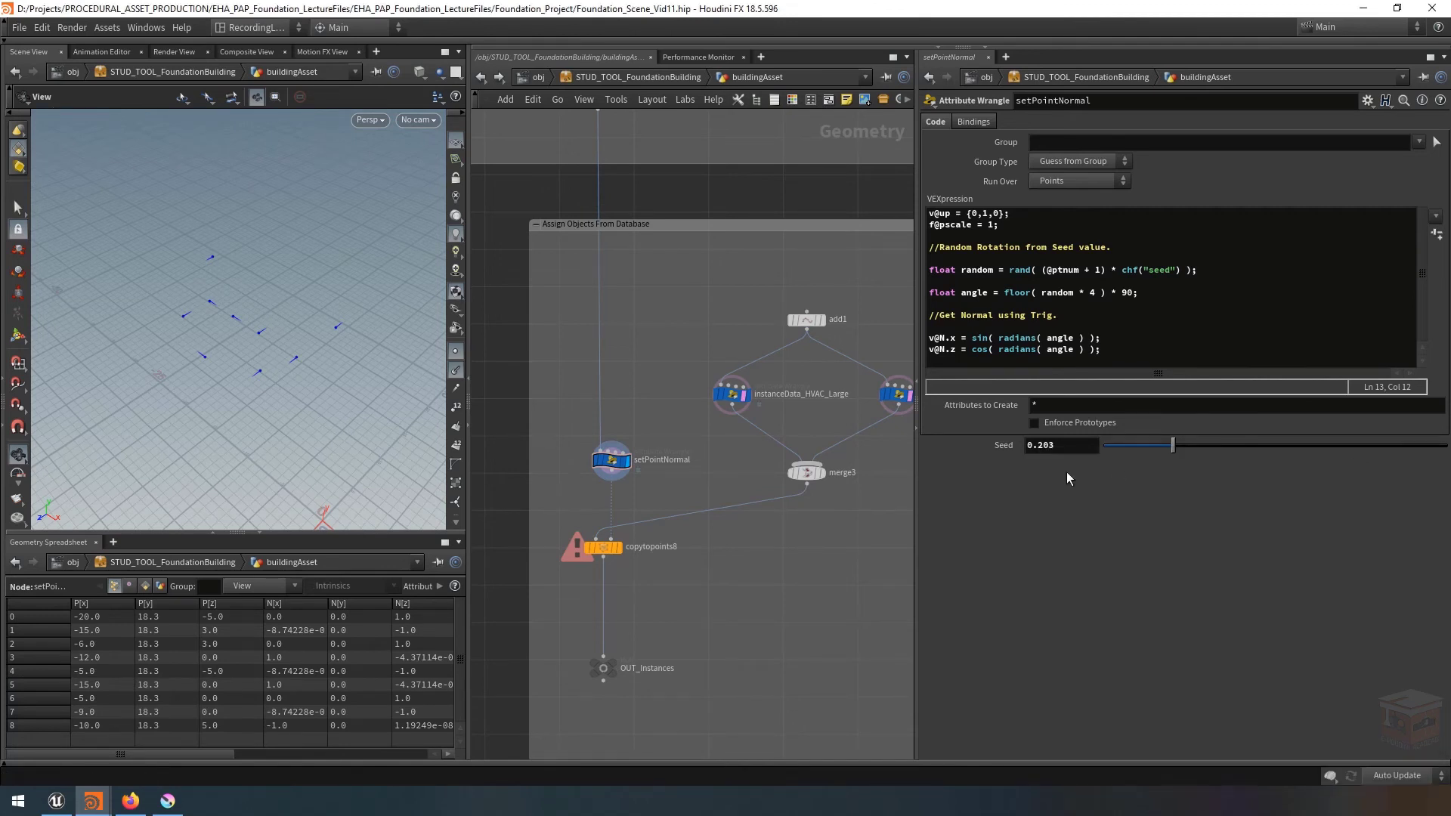
pyautogui.rightClick(1068, 438)
pyautogui.click(1133, 585)
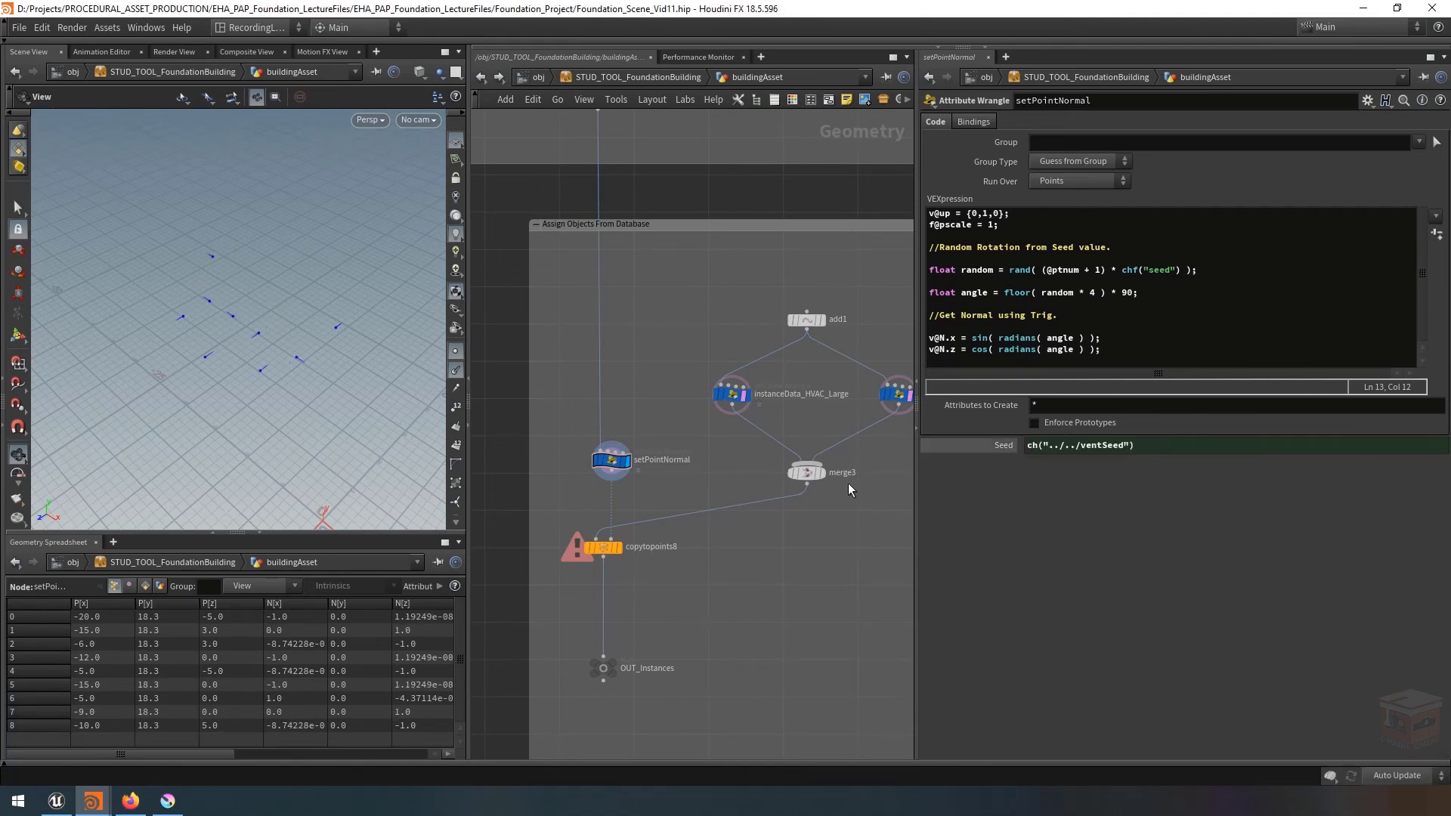
# Make the OUT_Instances null the displayed node and save the scene.
pyautogui.click(613, 665)
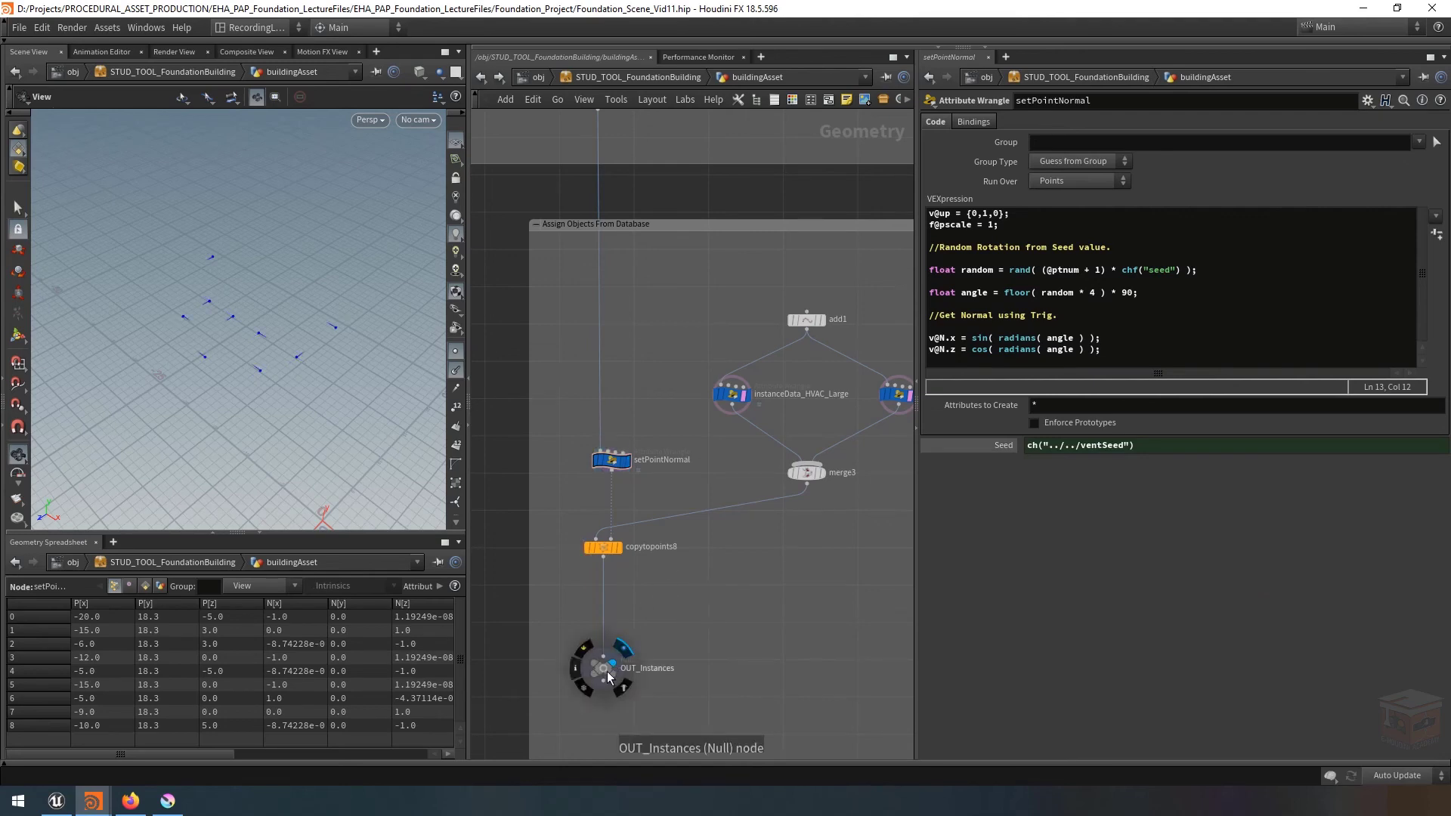
pyautogui.click(603, 668)
pyautogui.scroll(-10, 714, 532)
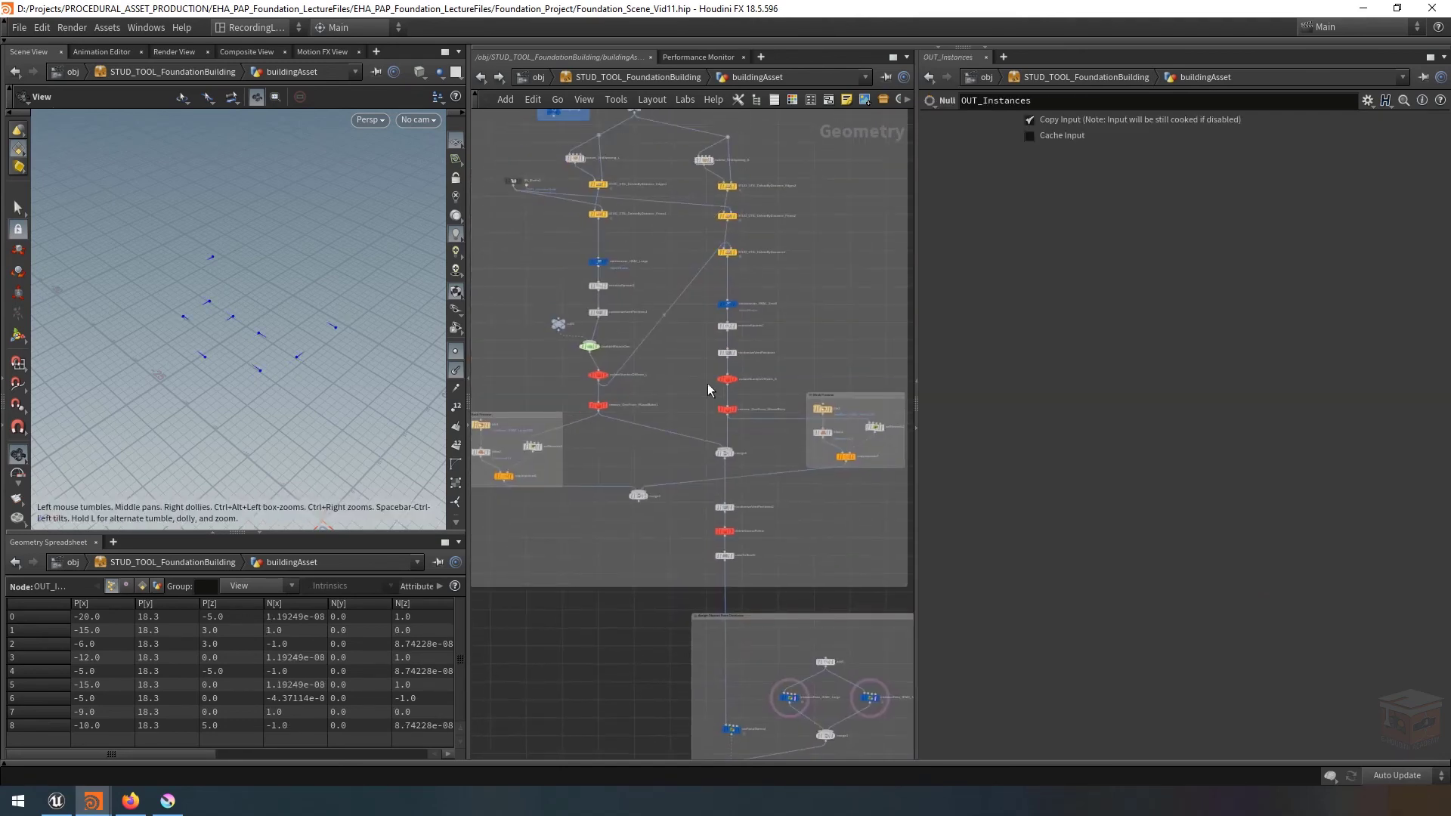
pyautogui.scroll(-3, 709, 389)
pyautogui.scroll(5, 780, 673)
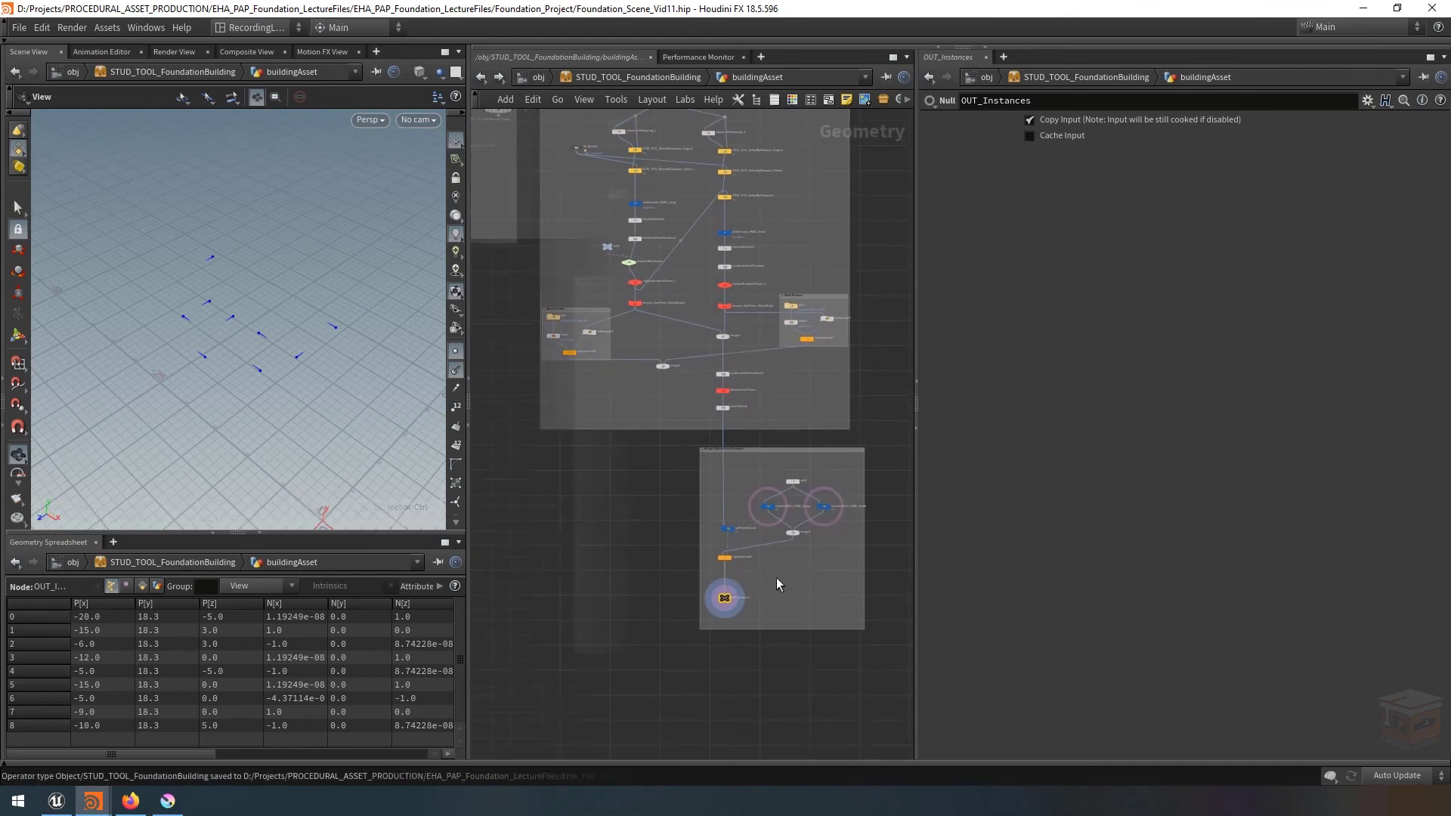
pyautogui.hotkey('ctrl', 's')
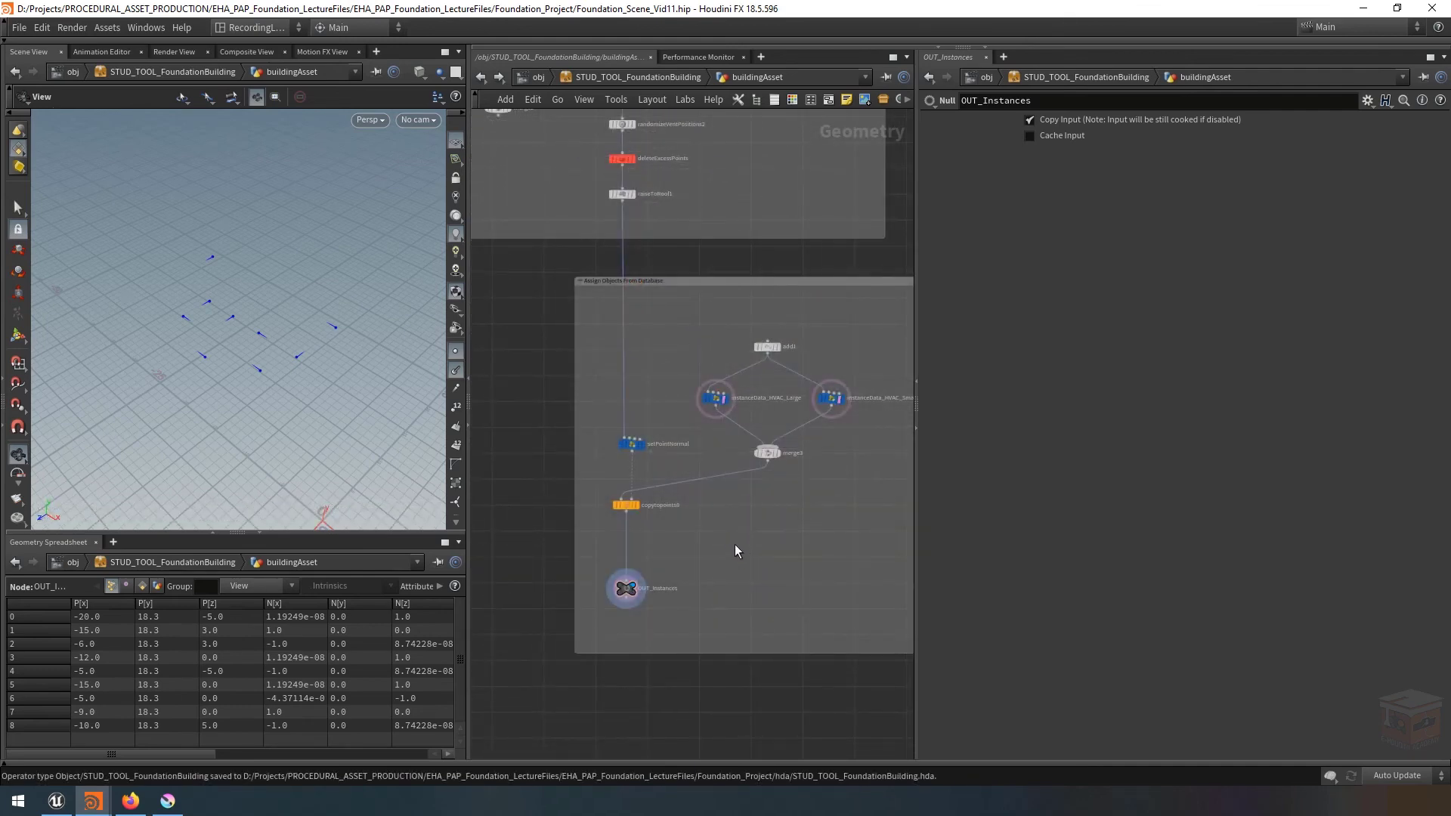
# Display the final output0 node and save the STUD_TOOL_FoundationBuilding node type.
pyautogui.scroll(-6, 736, 543)
pyautogui.scroll(3, 810, 543)
pyautogui.moveTo(580, 587); pyautogui.dragTo(633, 587, button='middle')
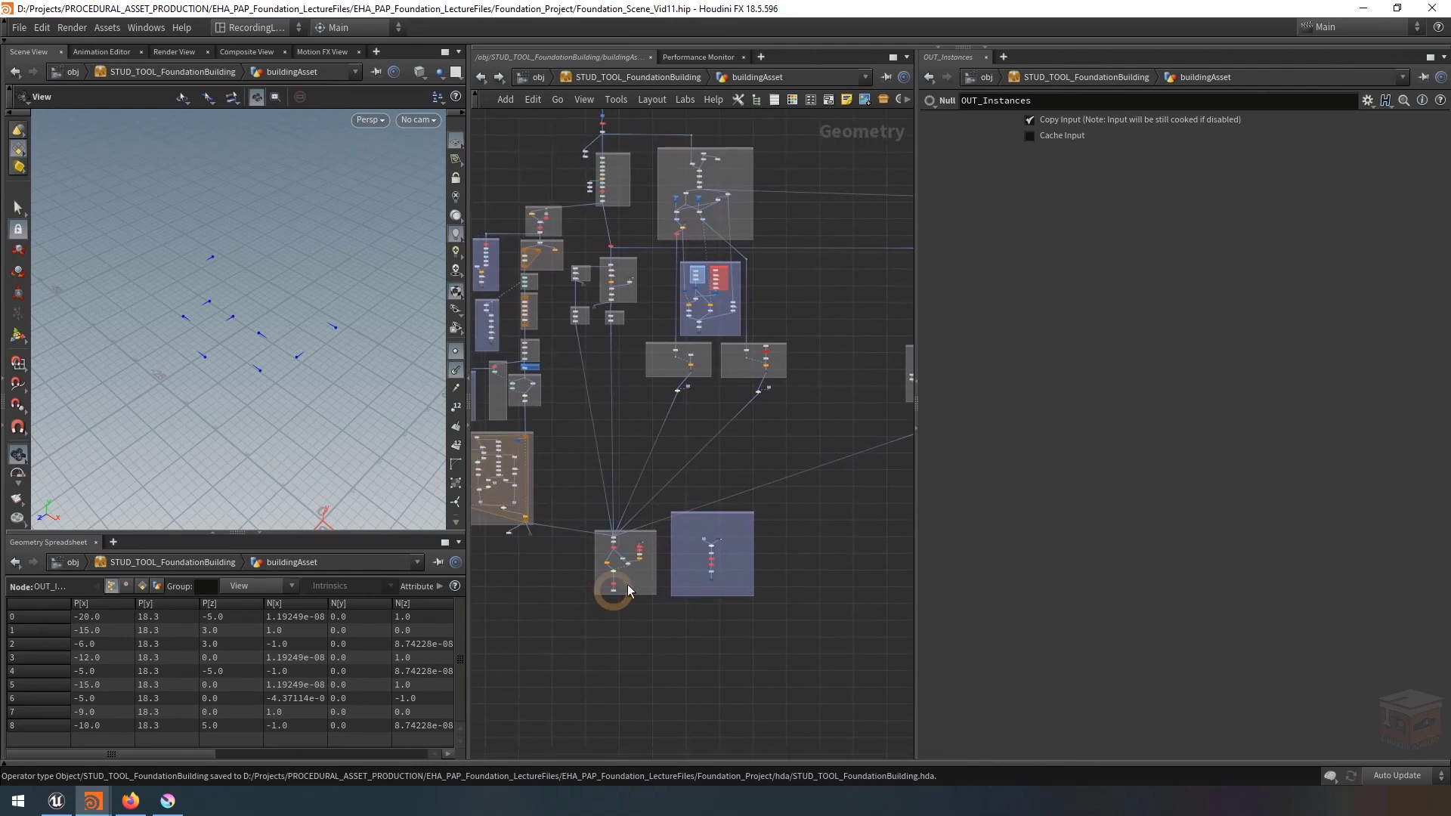
pyautogui.scroll(5, 634, 588)
pyautogui.click(639, 588)
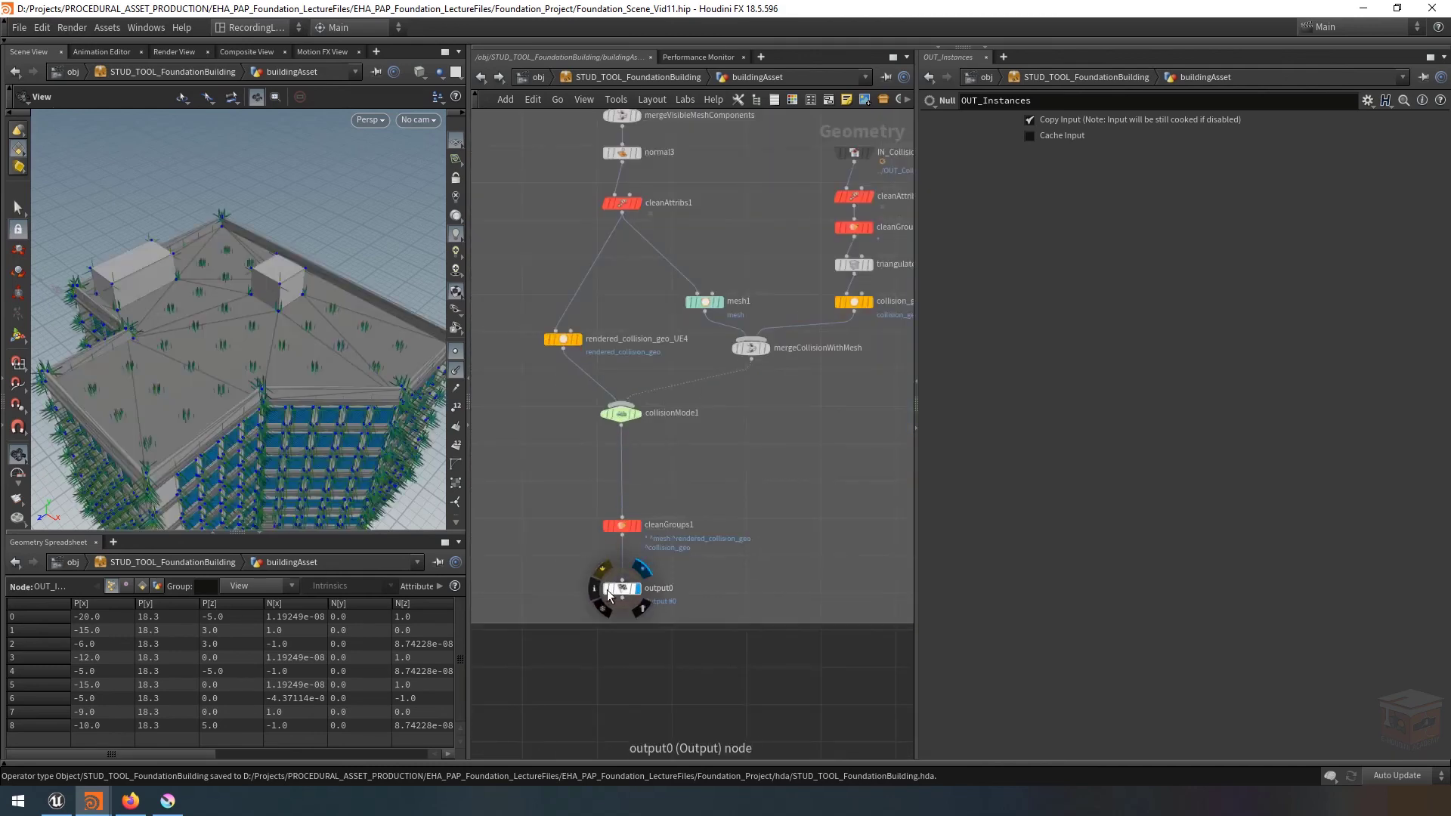
pyautogui.click(621, 589)
pyautogui.rightClick(637, 79)
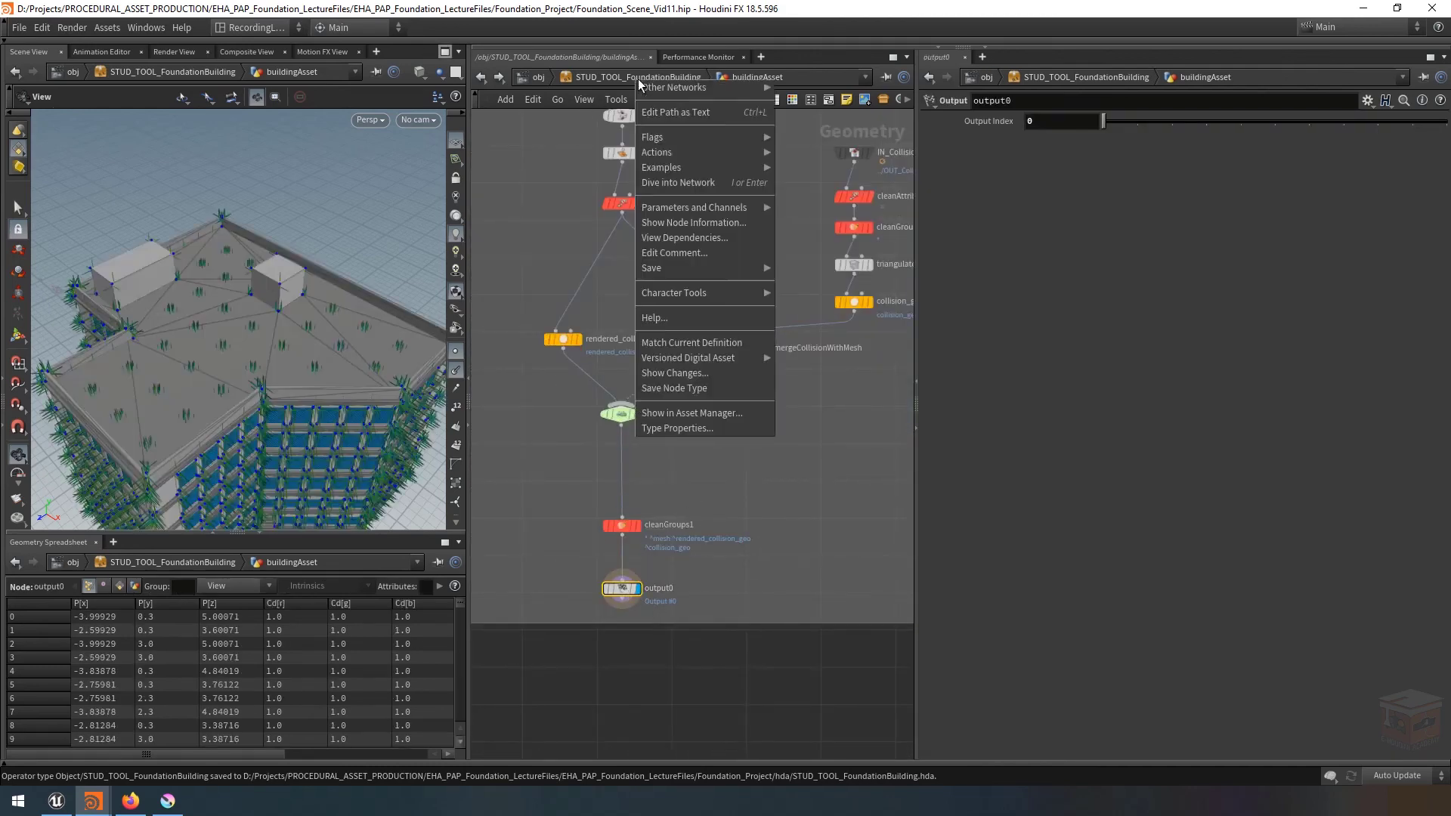
pyautogui.click(680, 388)
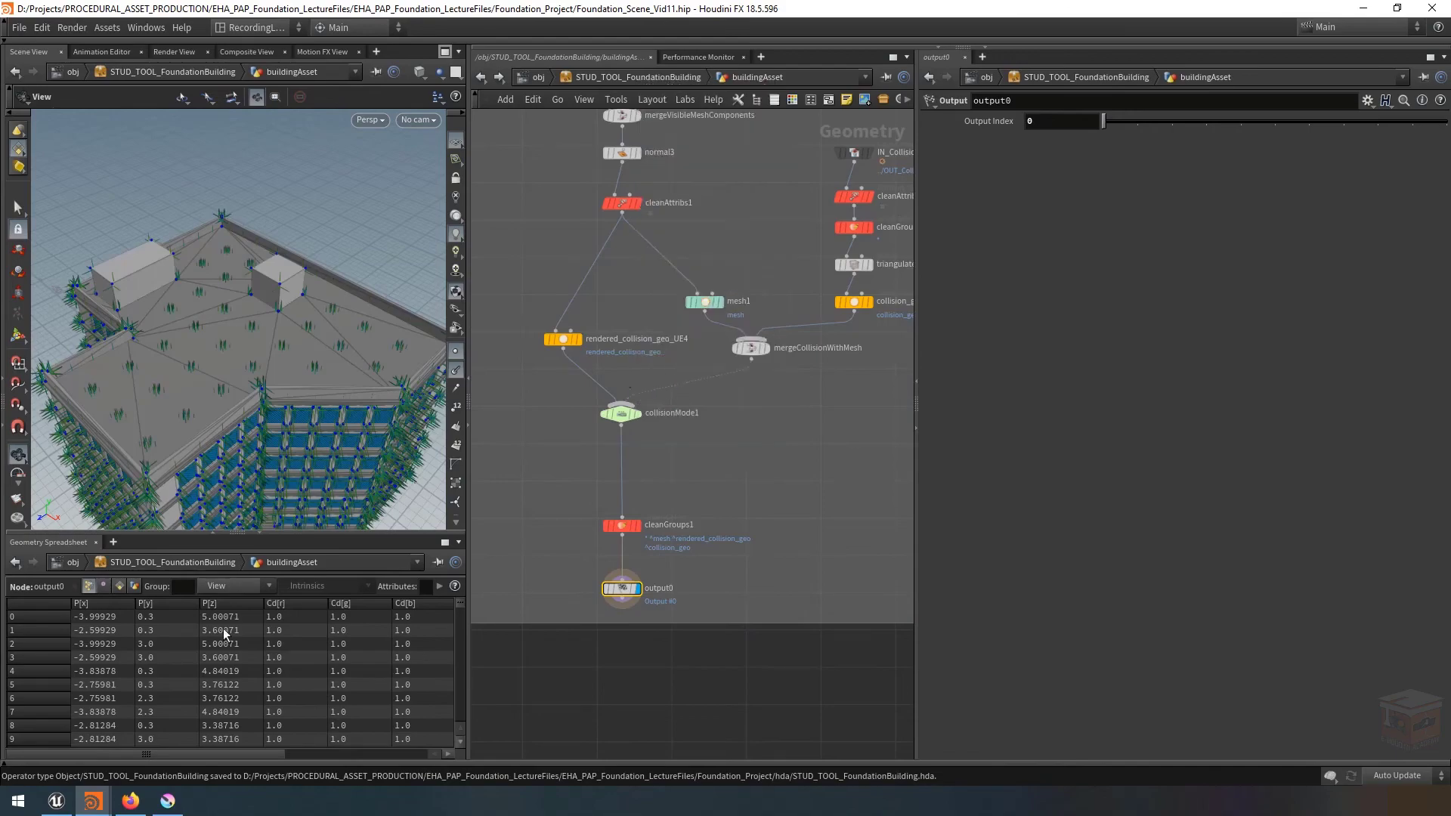
# Switch to Unreal Editor, reimport the STUD_TOOL_FoundationBuilding asset, and inspect the rooftop vents' rotation.
pyautogui.click(56, 800)
pyautogui.rightClick(256, 696)
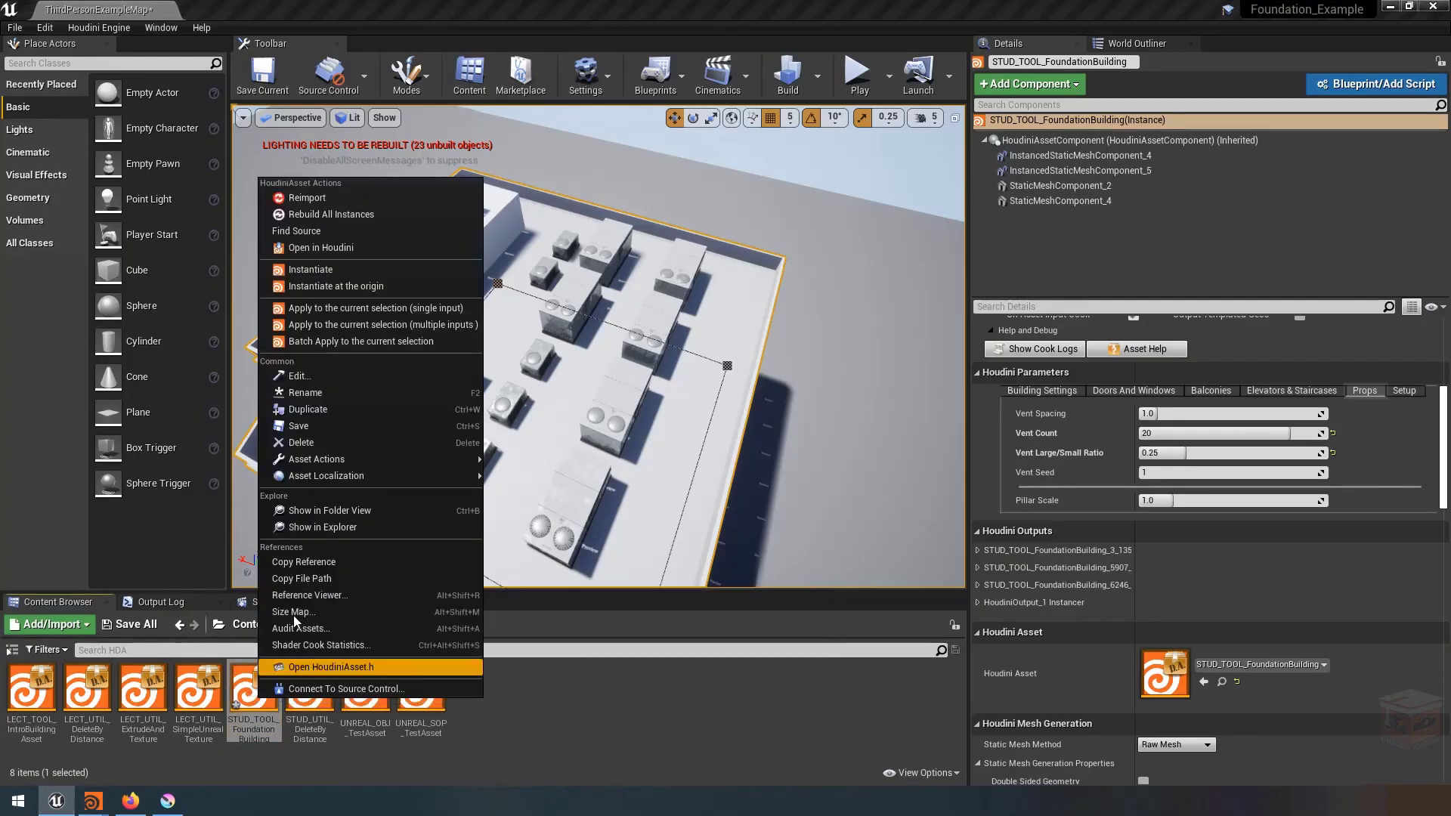
pyautogui.click(349, 198)
pyautogui.press('f')
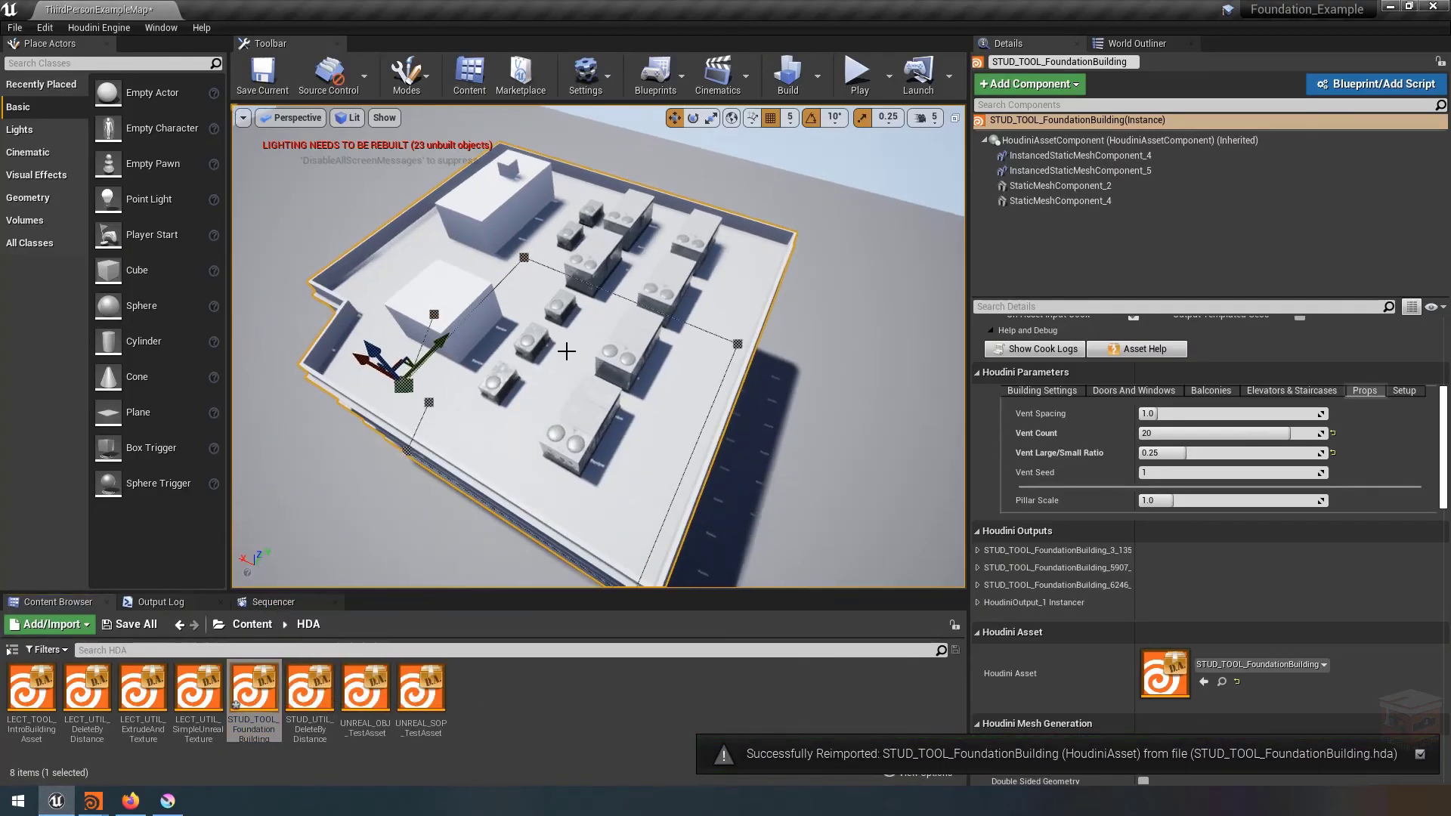
pyautogui.rightClick(567, 340)
pyautogui.click(624, 466)
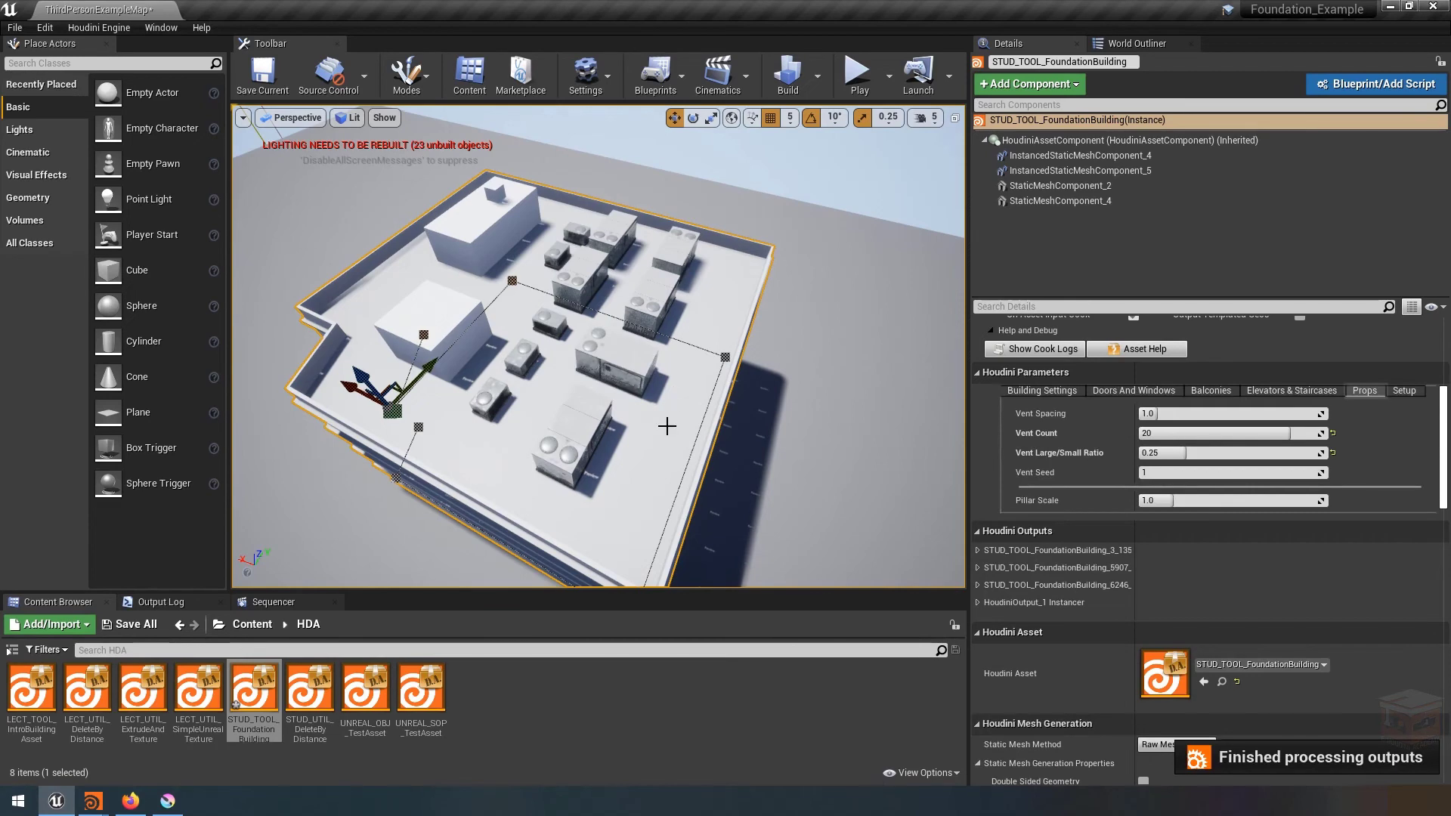
pyautogui.moveTo(666, 426); pyautogui.dragTo(637, 379)
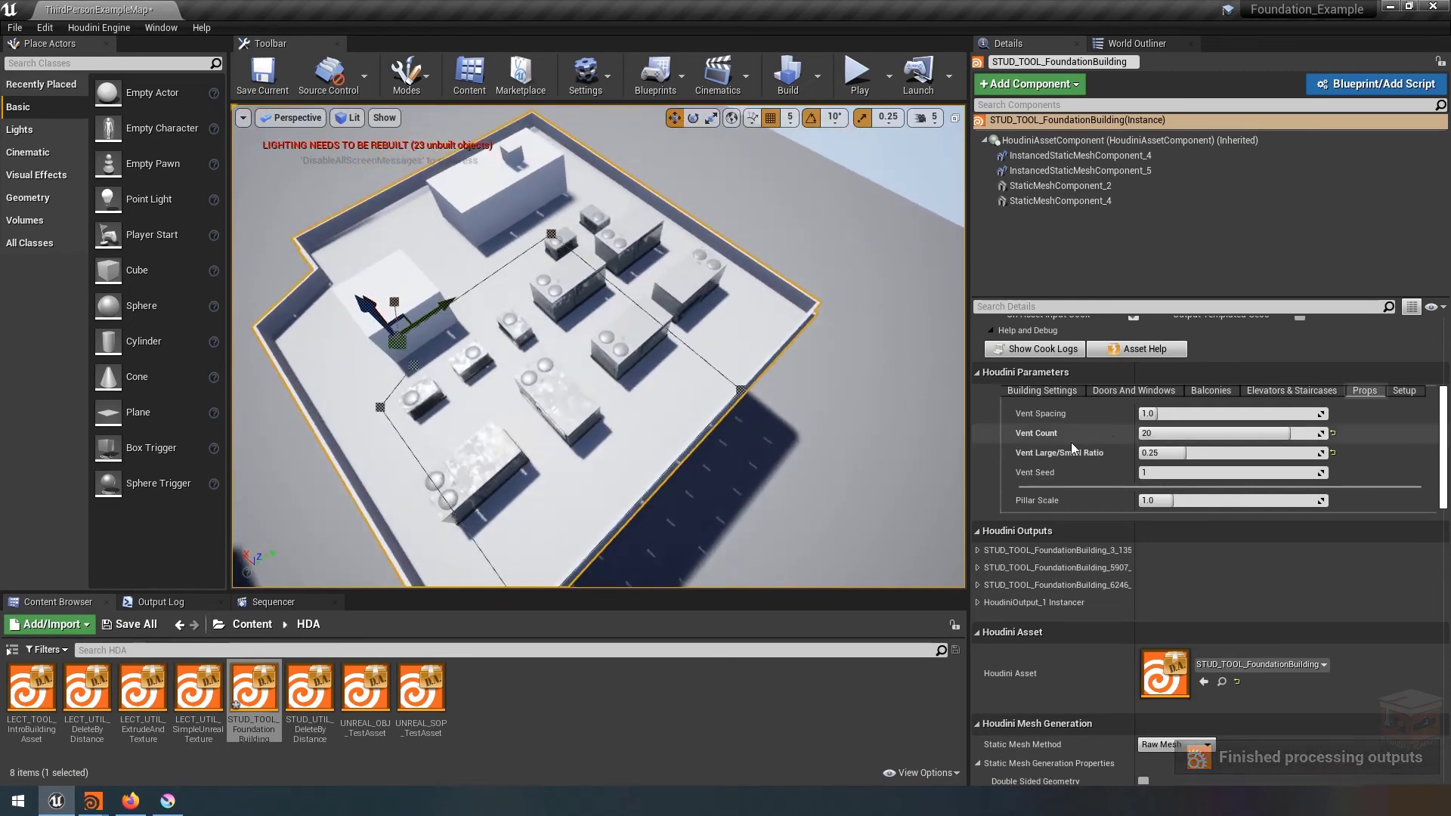
# Set Vent Seed to 91 on the building and inspect the new vent layout on the roof.
pyautogui.moveTo(1156, 472)
pyautogui.mouseDown()
pyautogui.moveTo(1194, 473)
pyautogui.moveTo(1179, 477)
pyautogui.mouseUp()
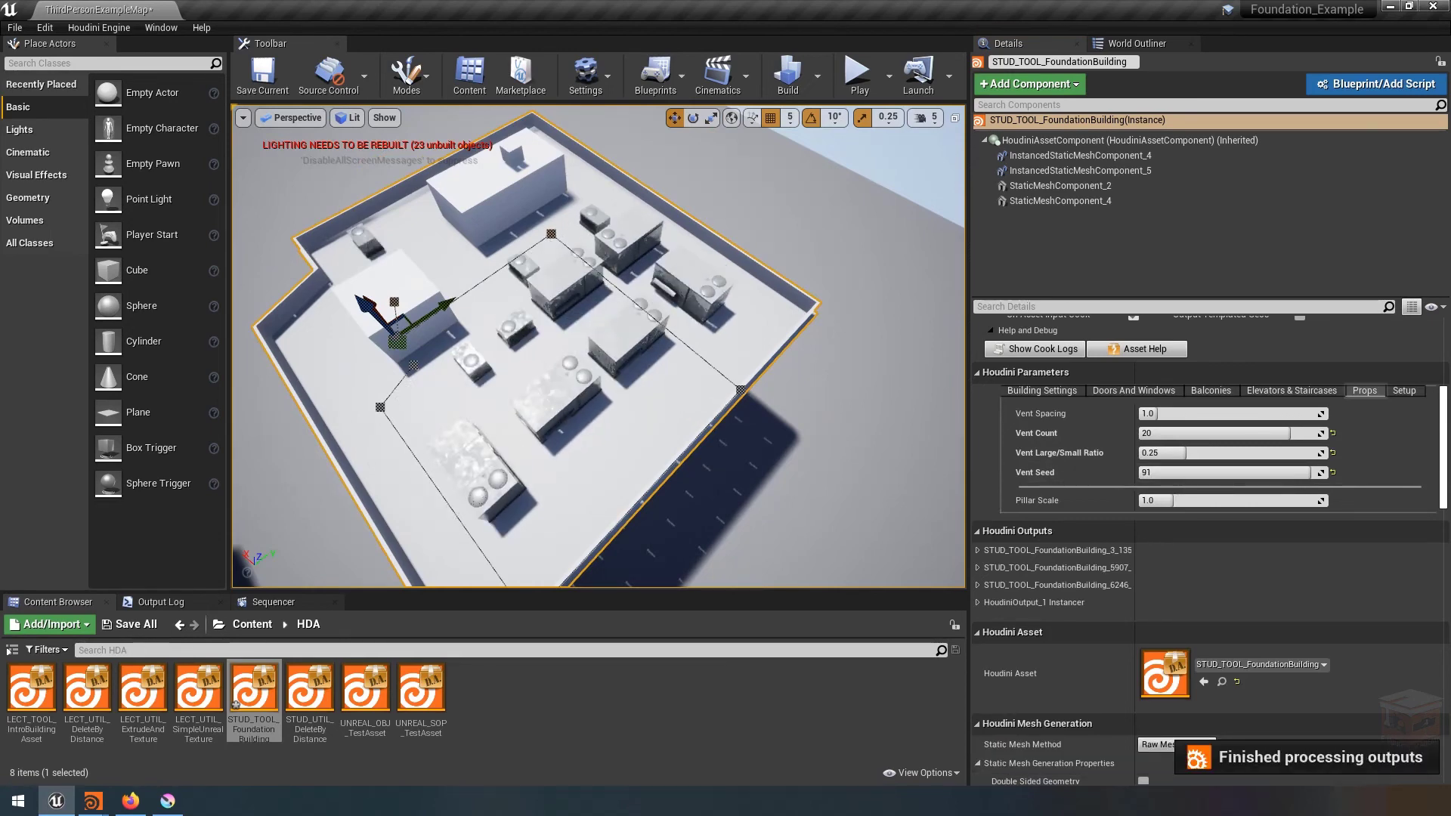
pyautogui.moveTo(678, 403); pyautogui.dragTo(638, 309, button='right')
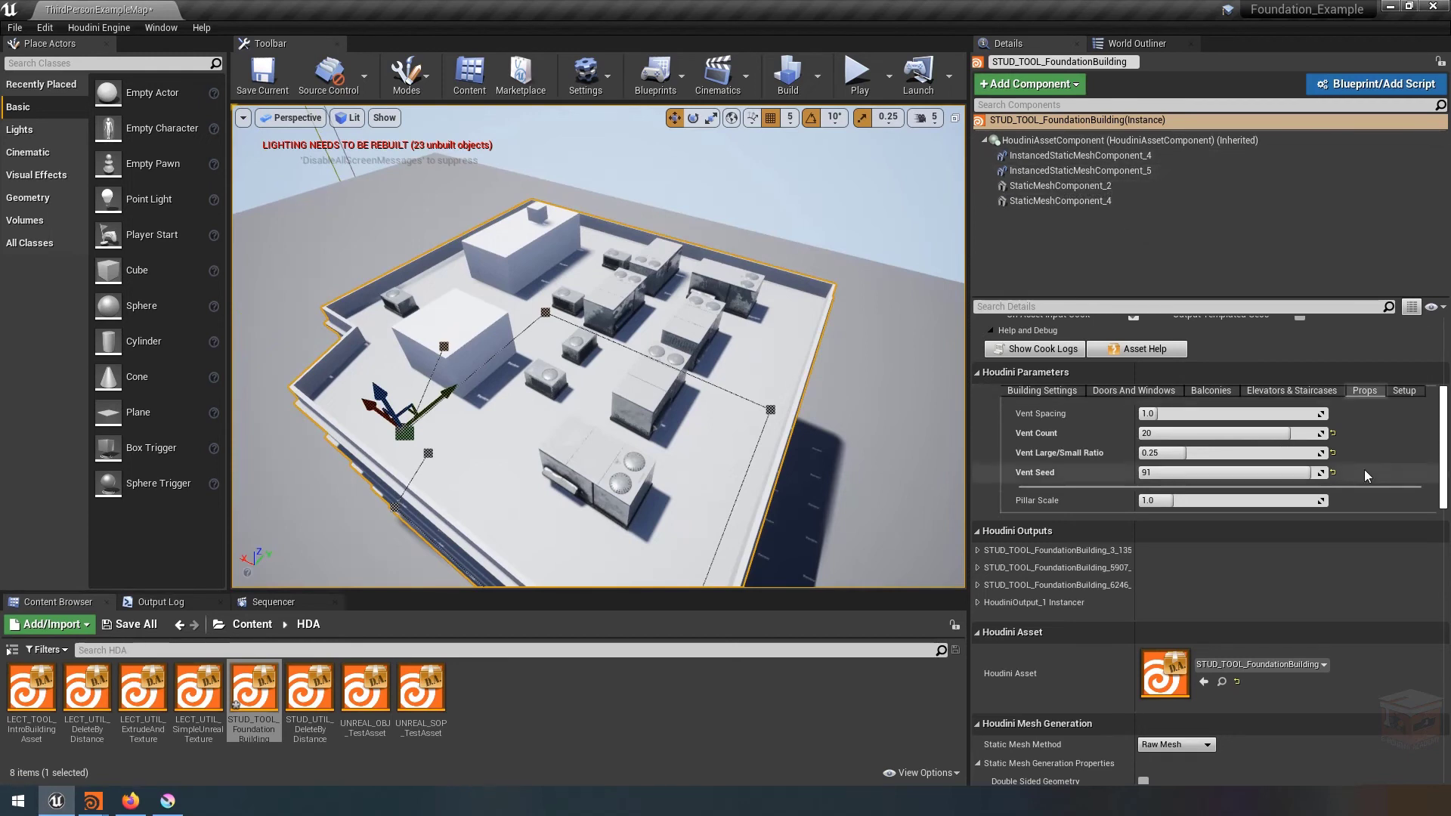
pyautogui.scroll(1, 832, 203)
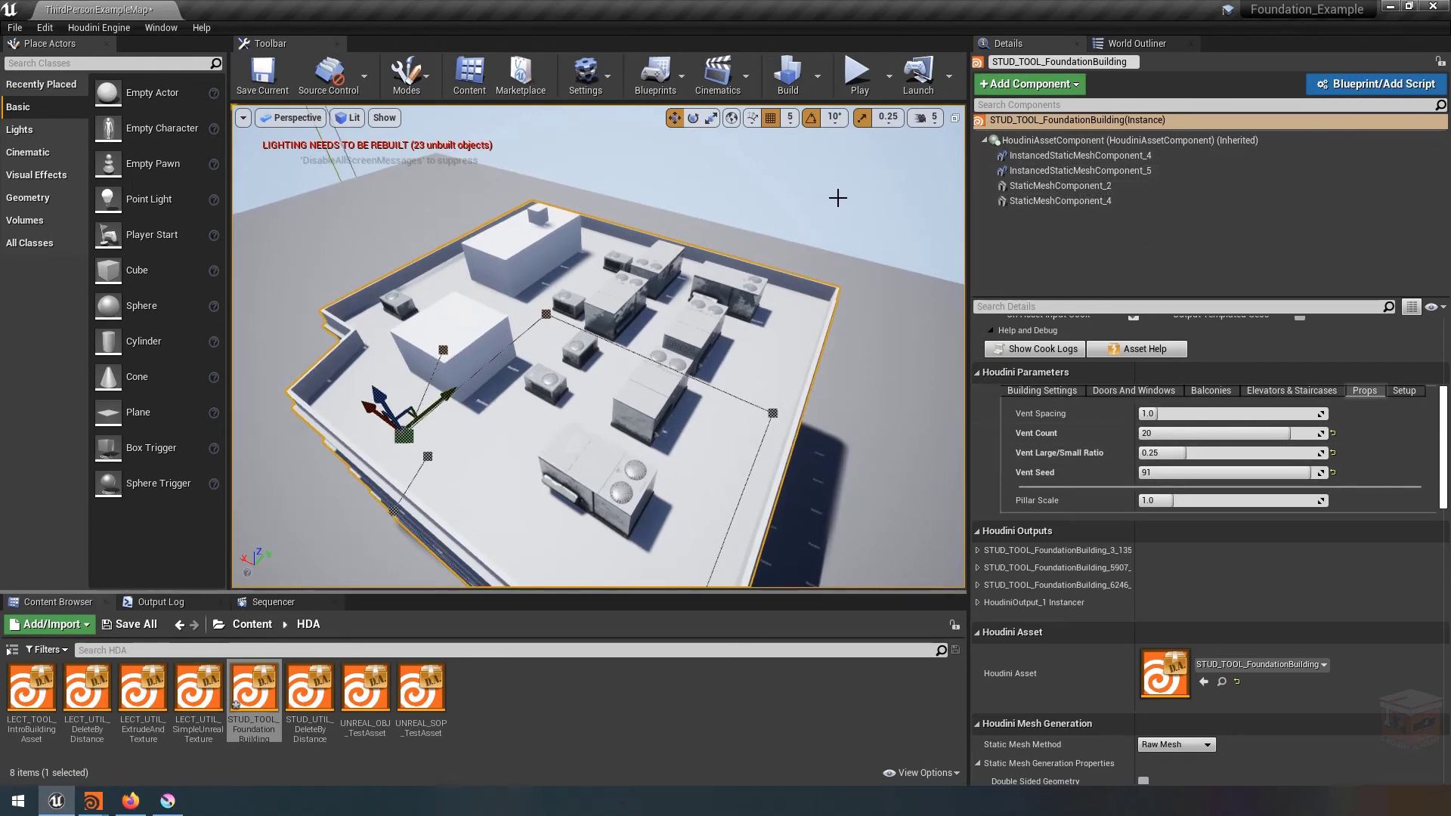
# Switch to Houdini and move the OUT_Instances null well below the Assign Objects From Database network box.
pyautogui.moveTo(93, 801)
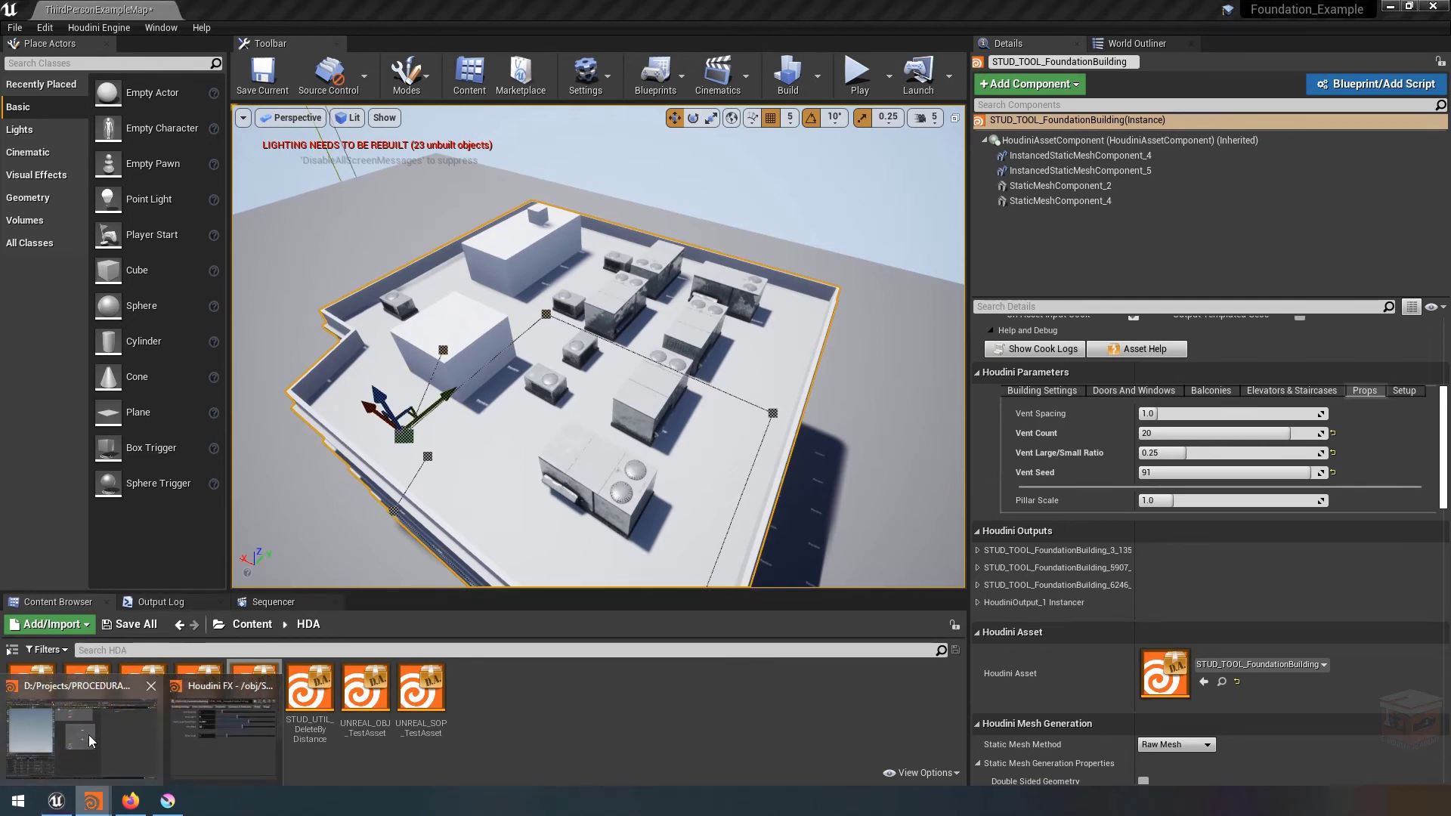
pyautogui.click(75, 718)
pyautogui.scroll(3, 645, 538)
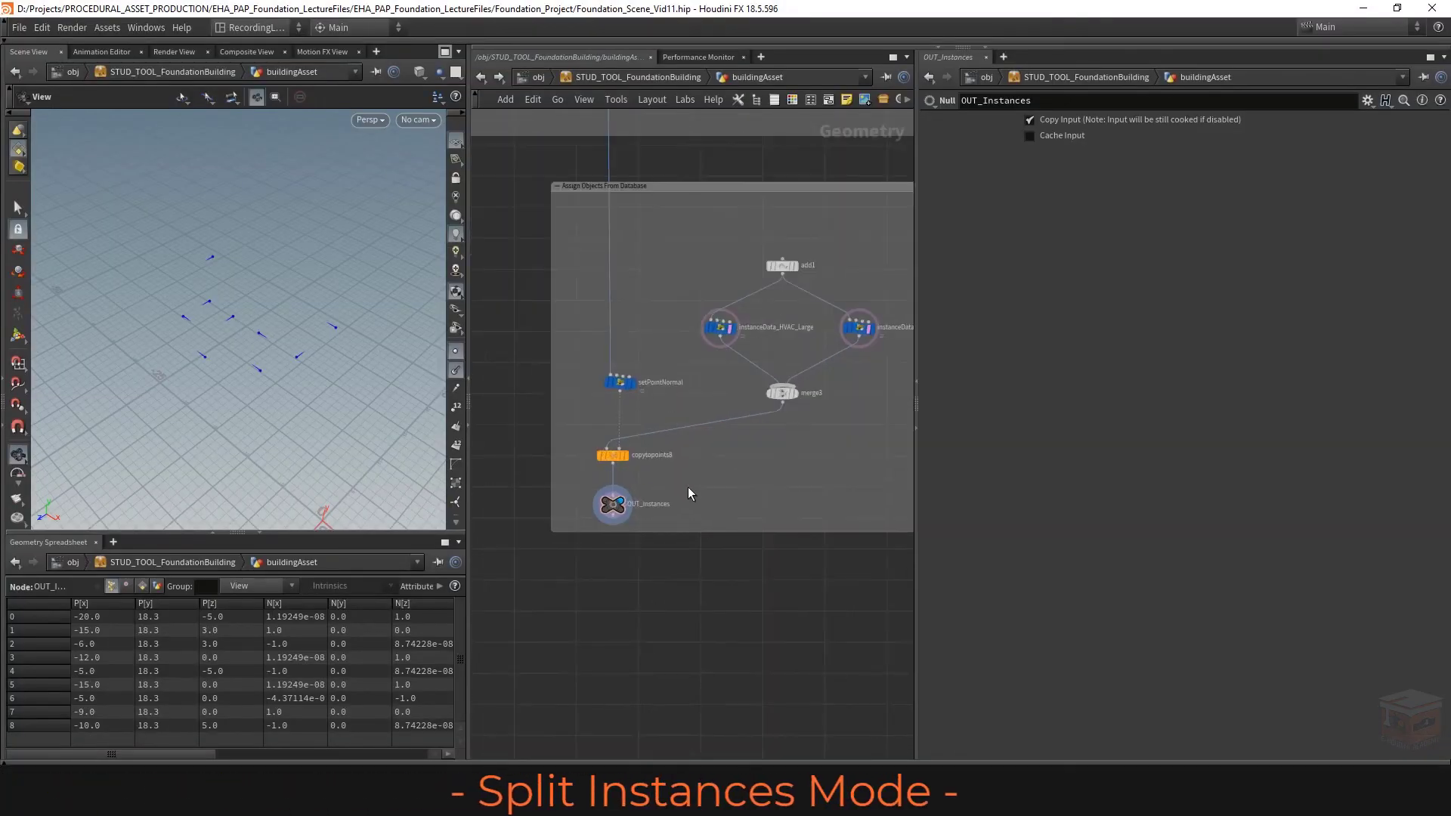
pyautogui.scroll(-3, 615, 505)
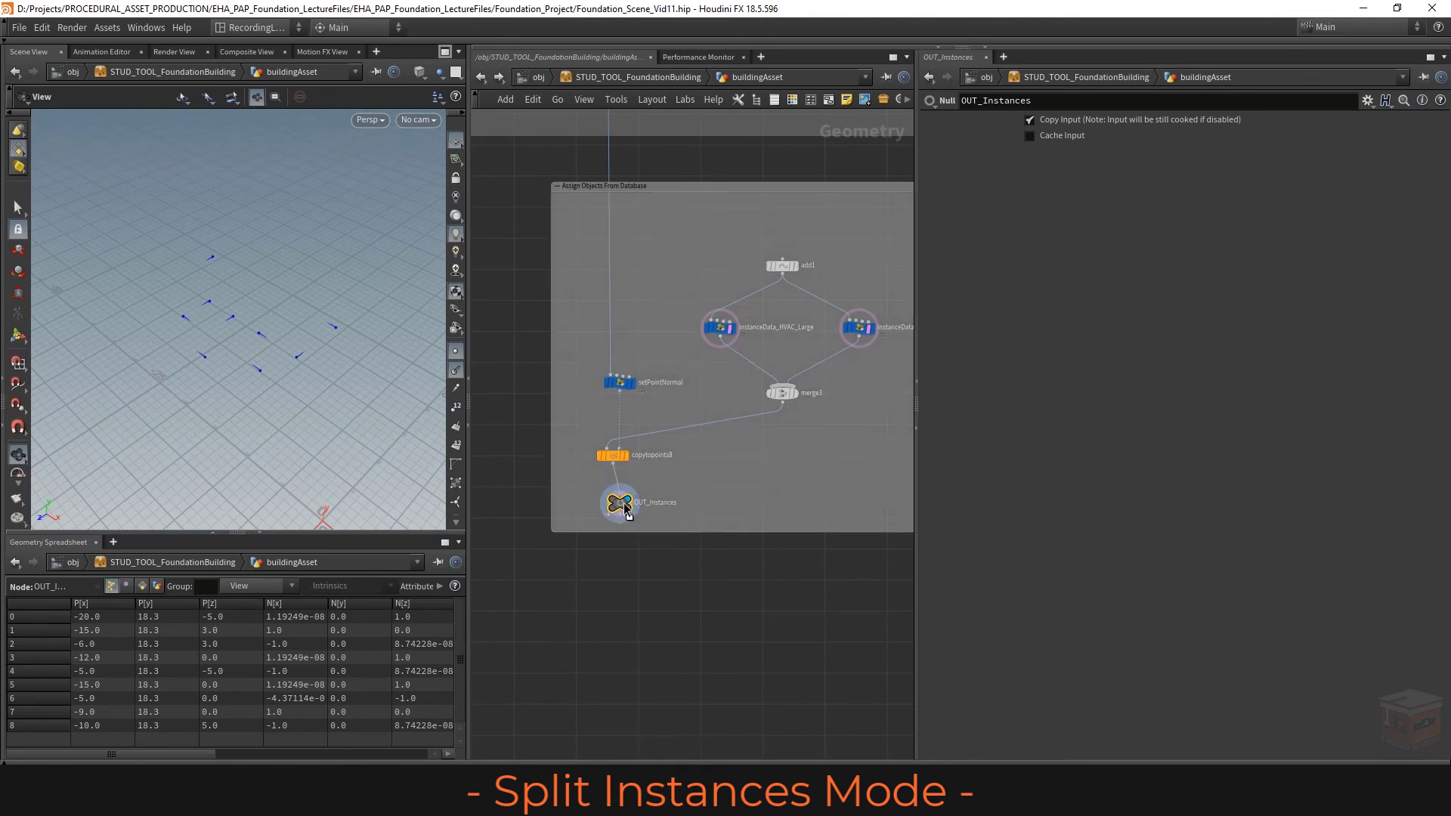
pyautogui.click(632, 512)
pyautogui.scroll(-3, 632, 513)
pyautogui.moveTo(631, 512); pyautogui.dragTo(631, 640)
pyautogui.scroll(3, 632, 642)
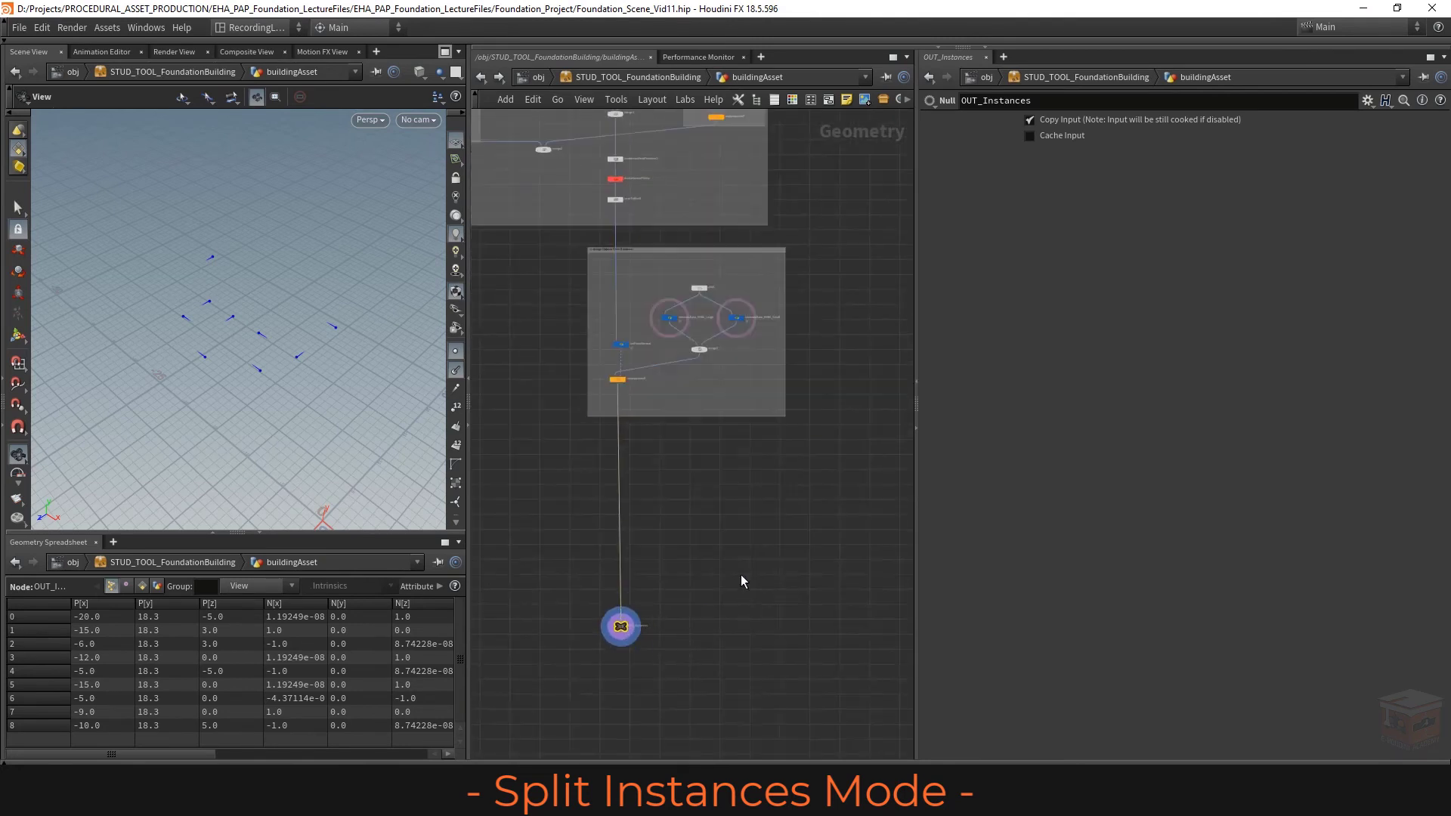
# Enclose the OUT_Instances null in a new network box and enlarge the box around it.
pyautogui.click(828, 103)
pyautogui.scroll(3, 640, 645)
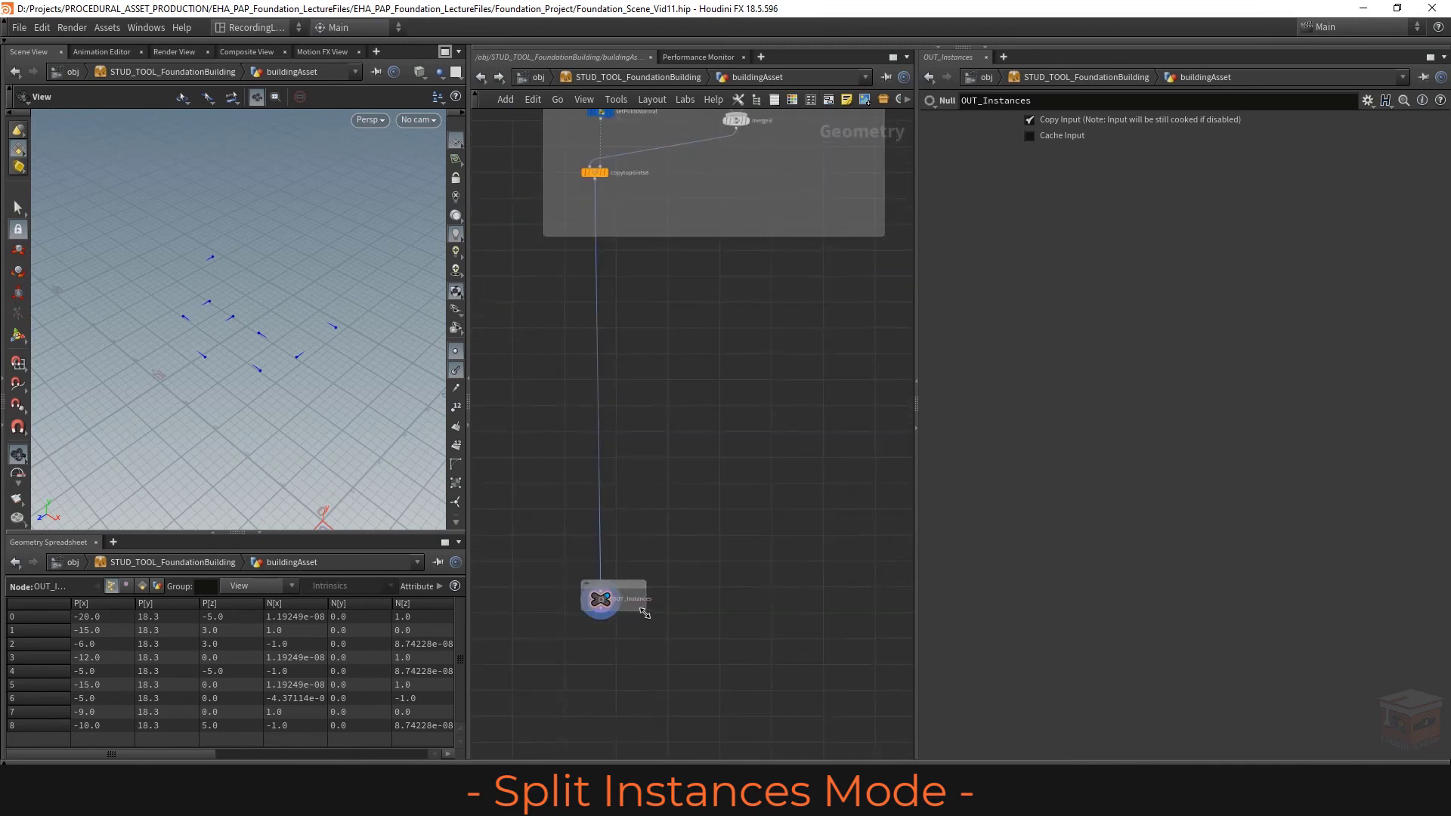
pyautogui.moveTo(665, 632); pyautogui.dragTo(805, 684)
pyautogui.moveTo(581, 579); pyautogui.dragTo(541, 529)
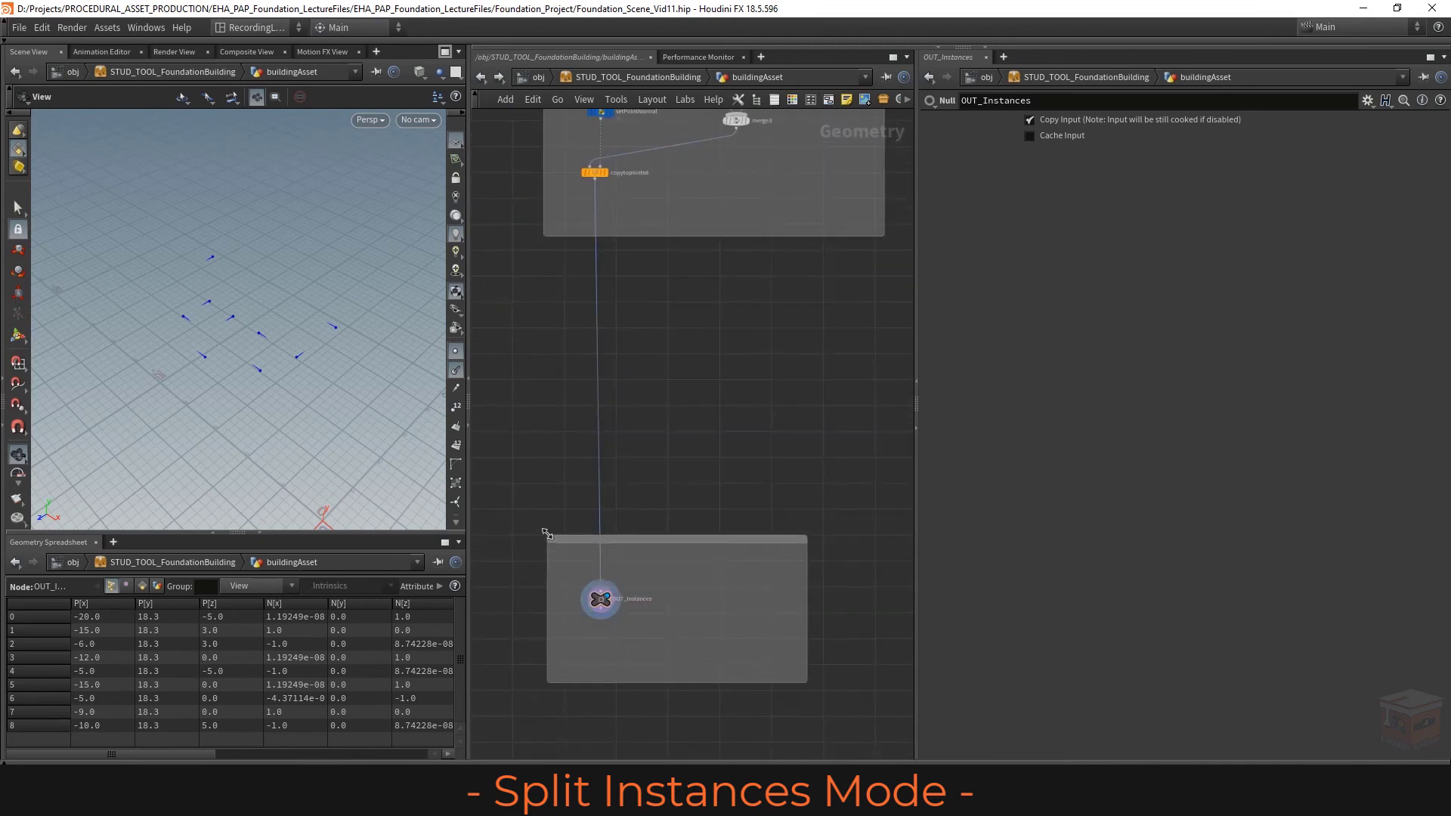
pyautogui.scroll(3, 565, 569)
pyautogui.moveTo(624, 622); pyautogui.dragTo(624, 703)
pyautogui.moveTo(660, 584); pyautogui.dragTo(615, 486, button='middle')
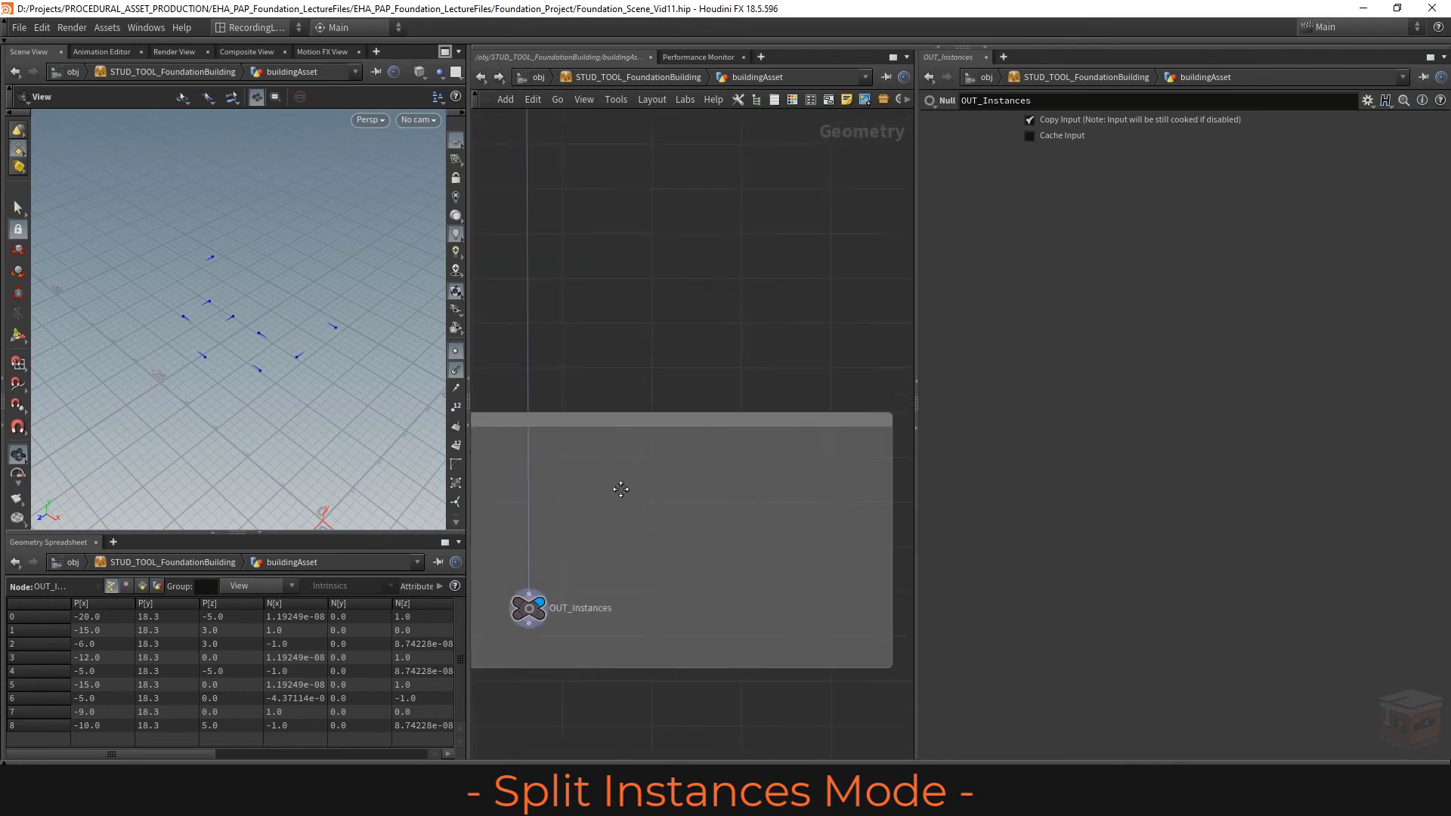
# Title the new network box "Instances Output" and extend its upper edge to make room above OUT_Instances.
pyautogui.doubleClick(562, 415)
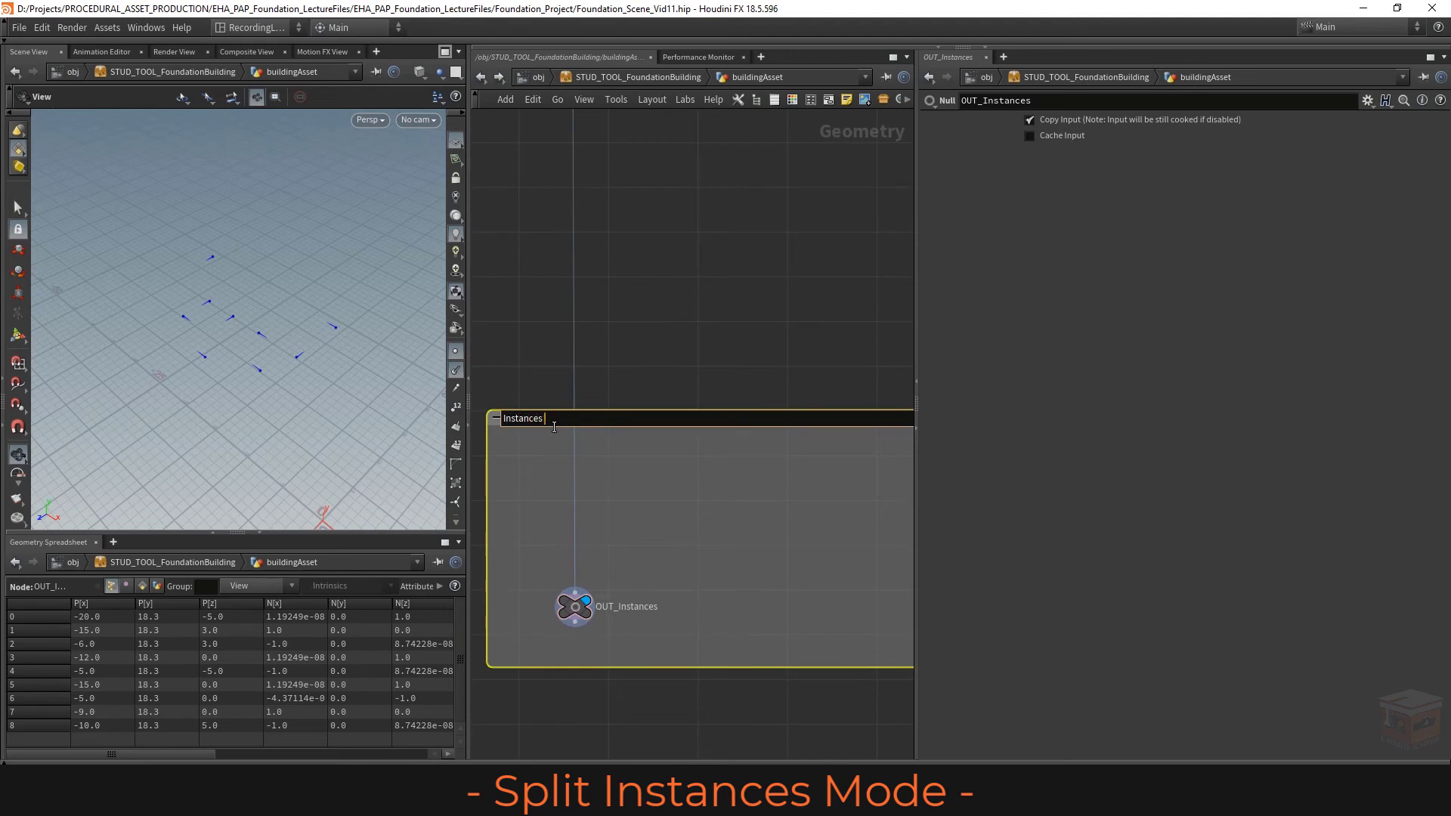
pyautogui.write('Instances Output')
pyautogui.press('Return')
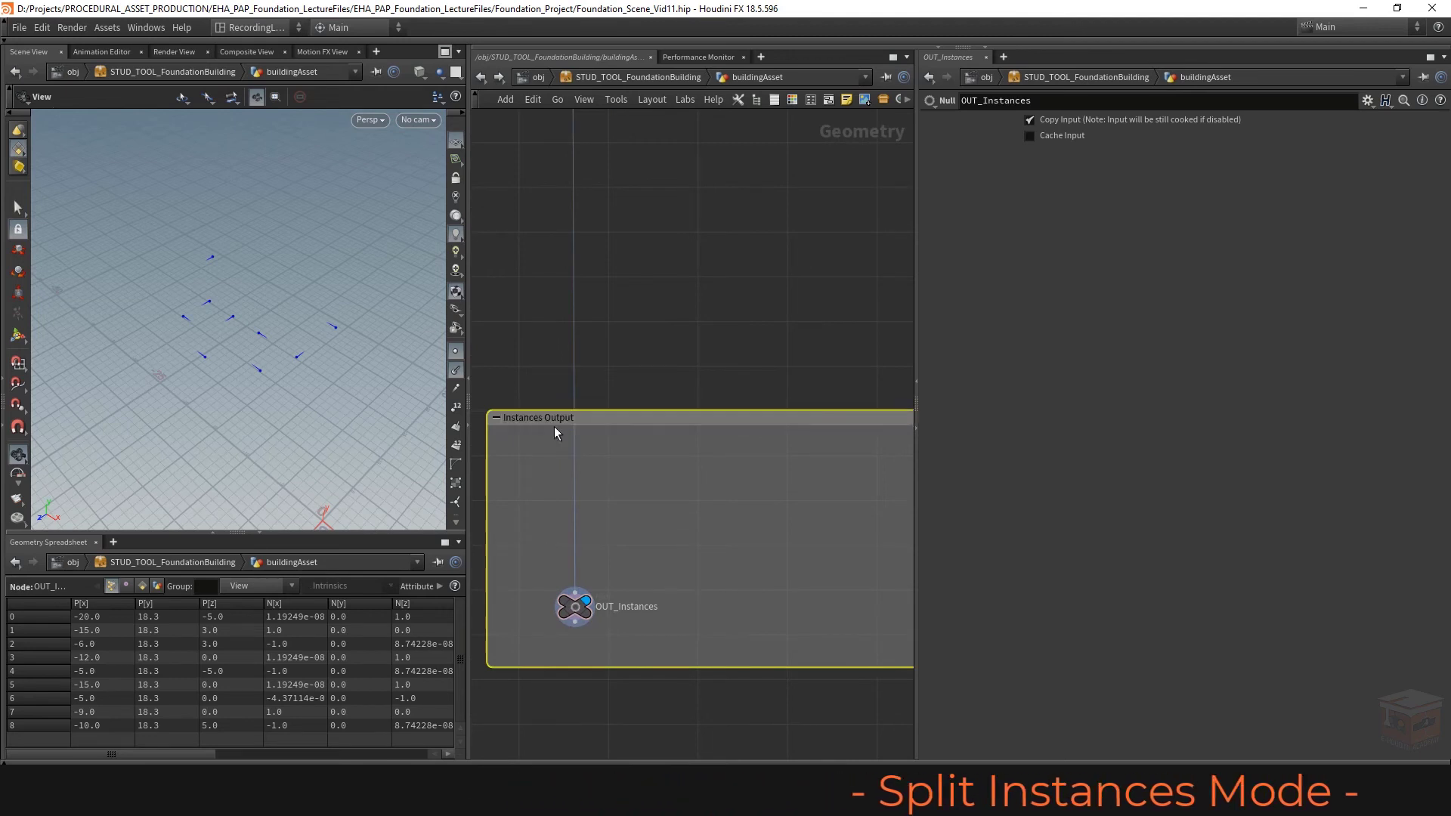
pyautogui.click(625, 488)
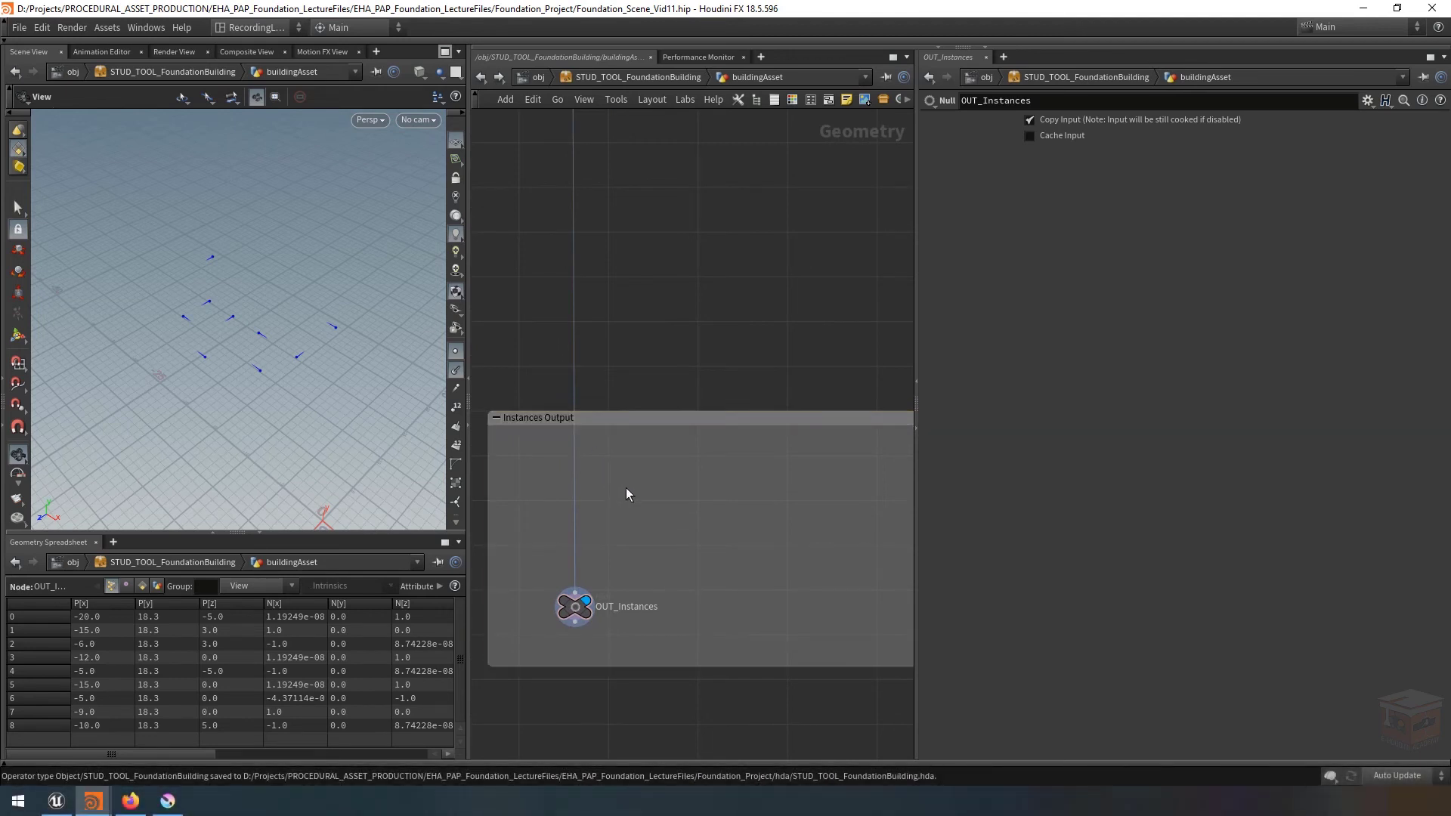
pyautogui.scroll(-2, 631, 487)
pyautogui.moveTo(641, 418); pyautogui.dragTo(645, 276)
pyautogui.scroll(1, 623, 391)
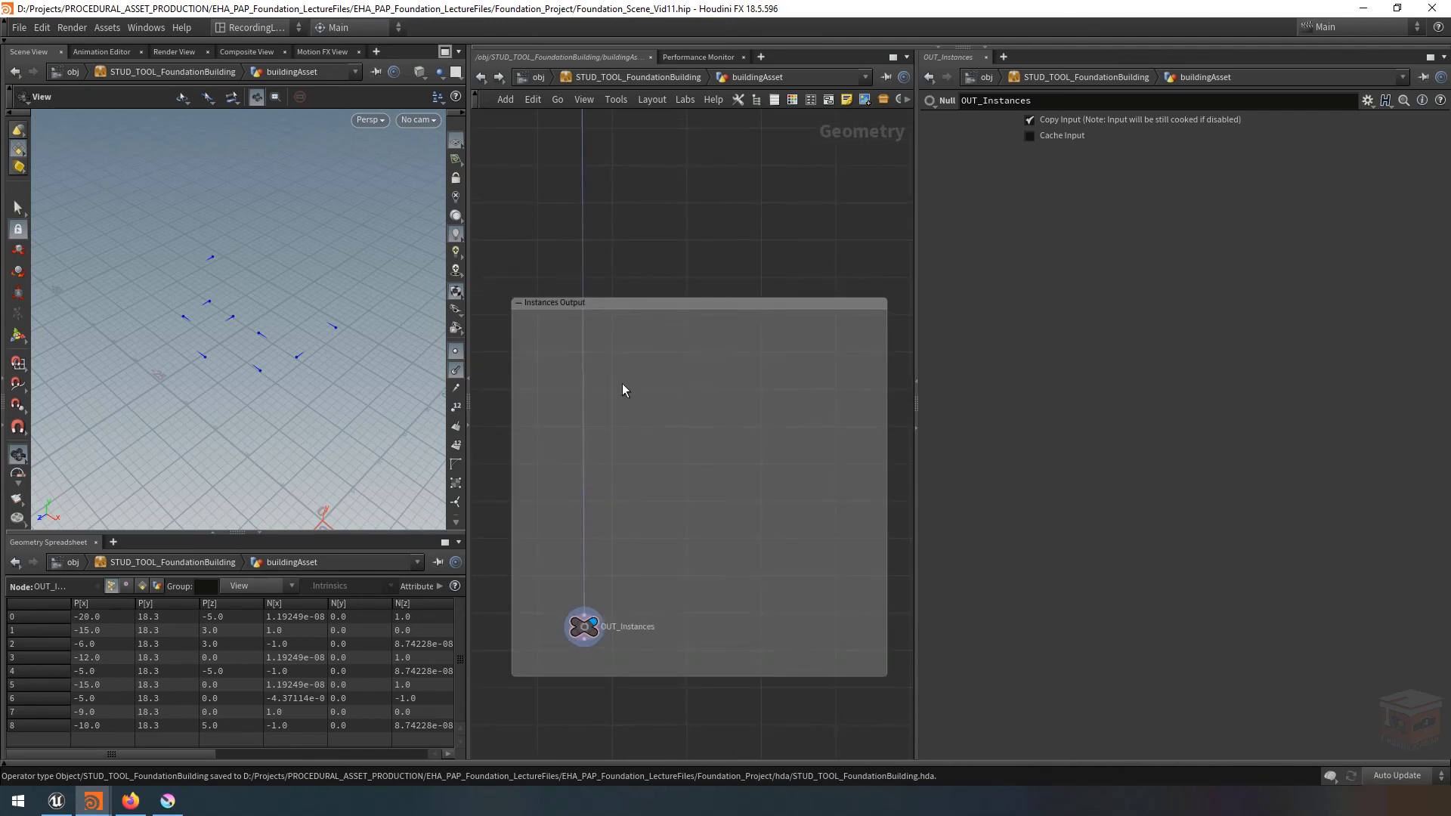
# Insert a Null node on the wire into OUT_Instances, near the upper edge of the Instances Output box.
pyautogui.press('Tab')
pyautogui.write('null')
pyautogui.press('Return')
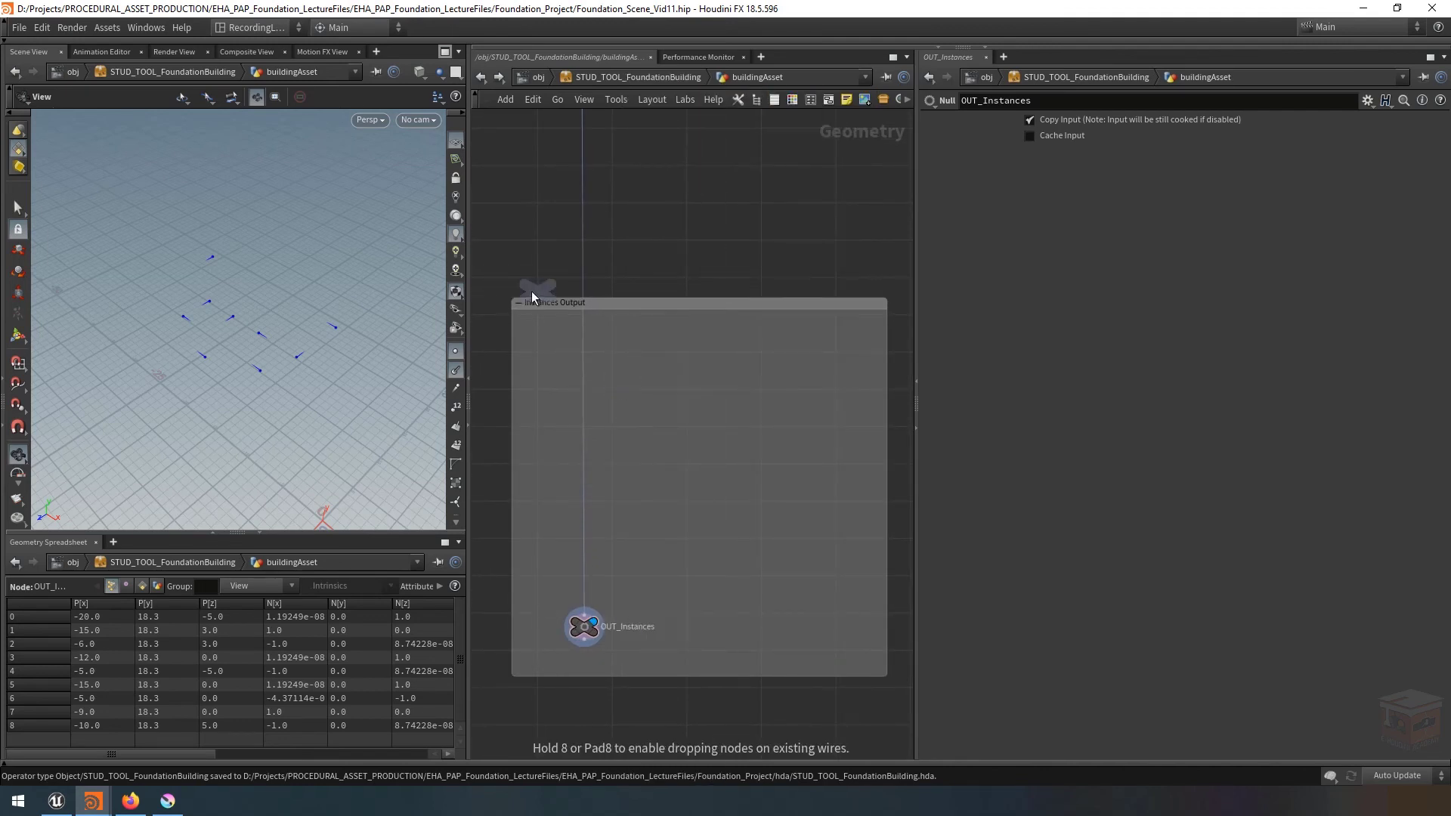
pyautogui.click(611, 345)
pyautogui.click(609, 349)
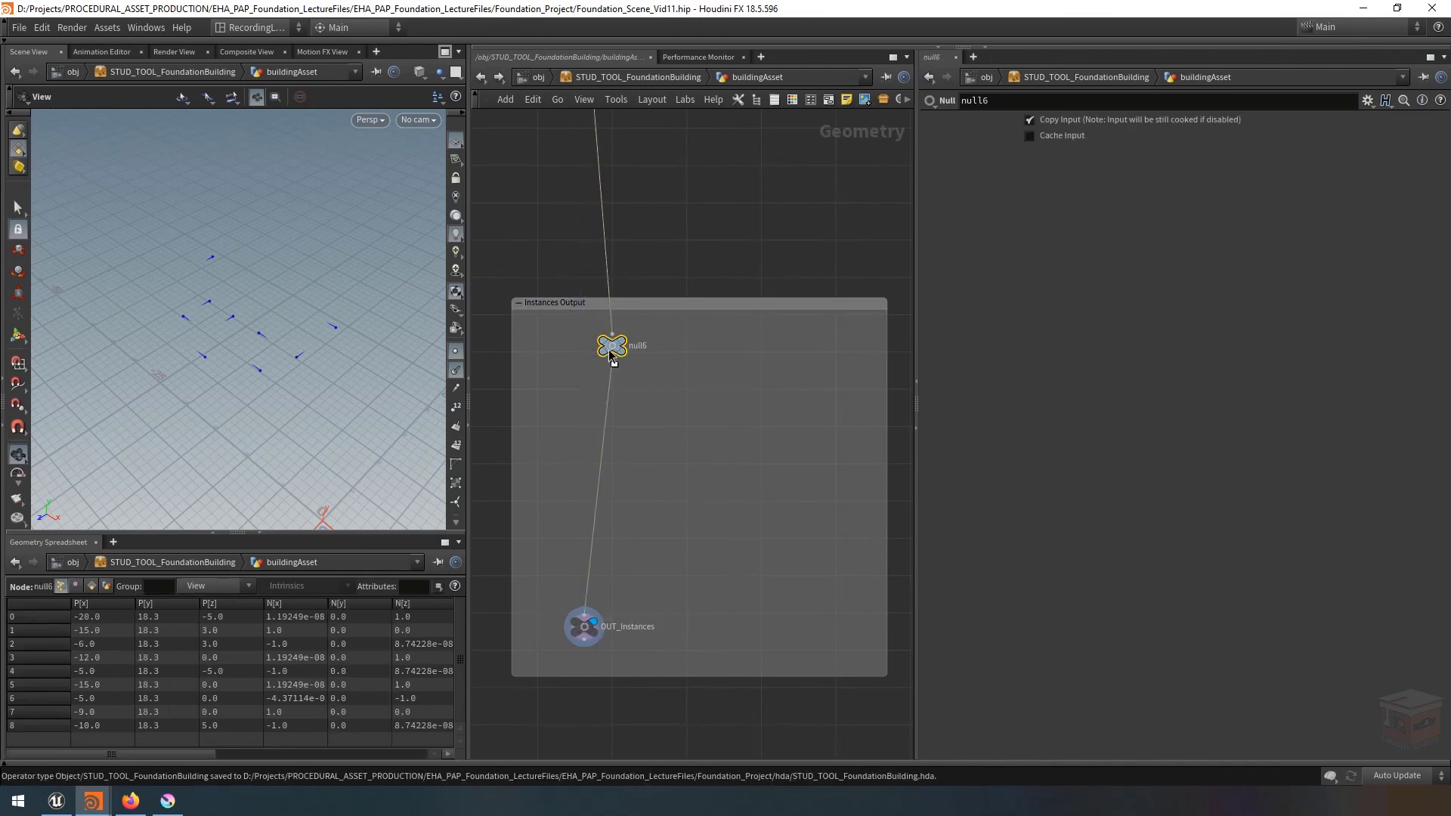
pyautogui.hotkey('ctrl', 'z')
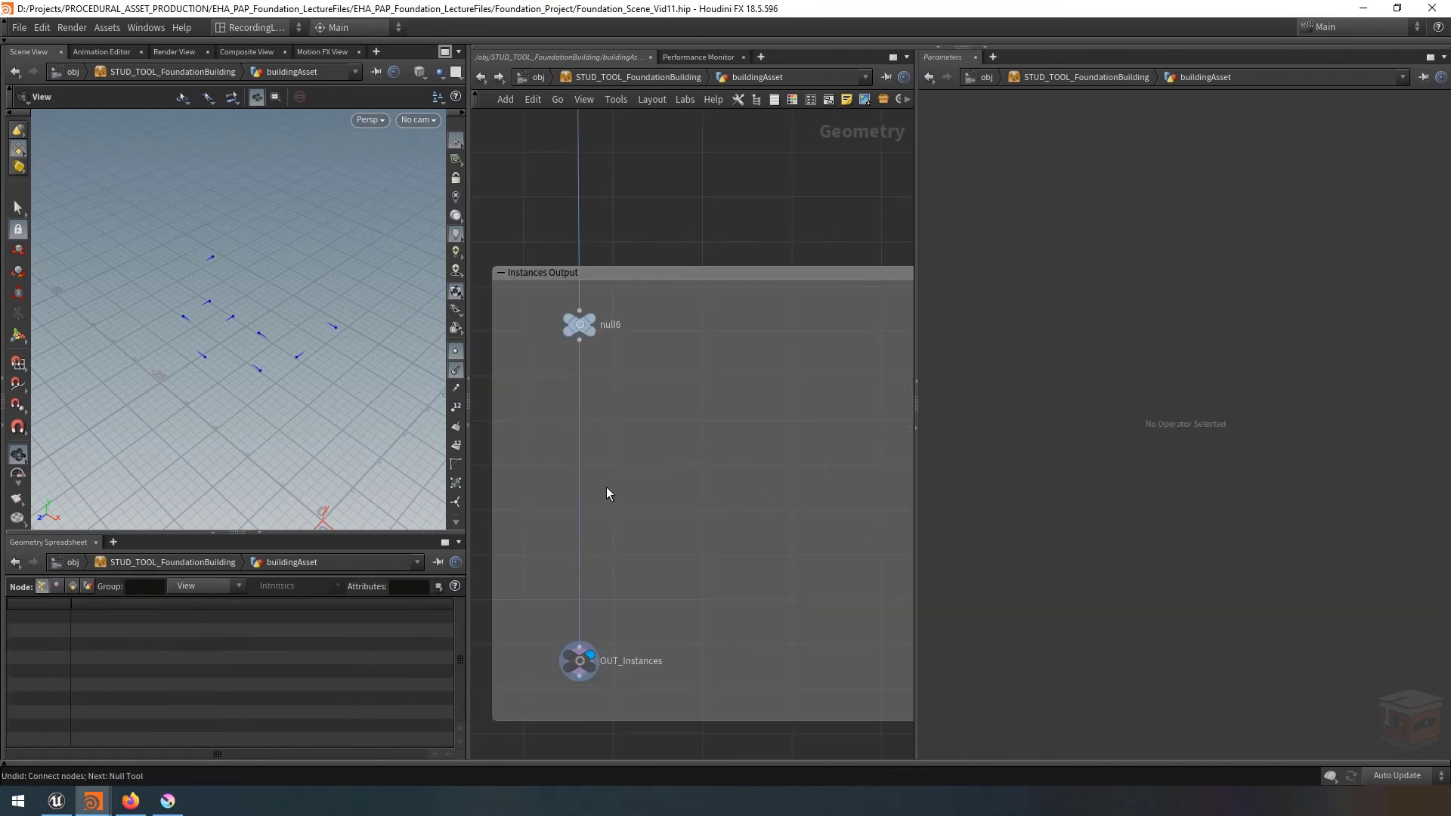
# Add a Switch node between the upper null and OUT_Instances, beside their connecting wire.
pyautogui.press('Tab')
pyautogui.write('null')
pyautogui.press('Return')
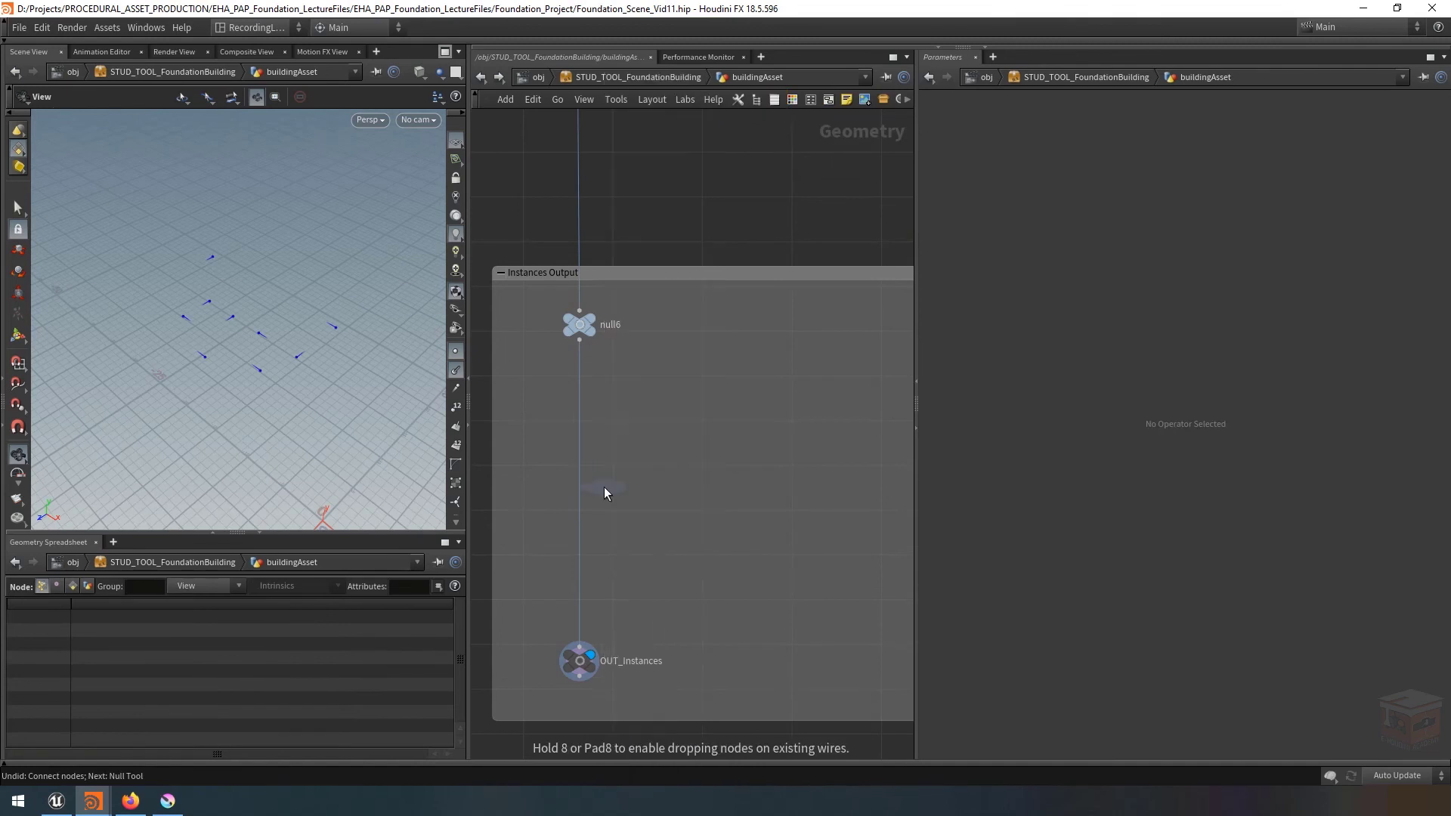
pyautogui.click(630, 521)
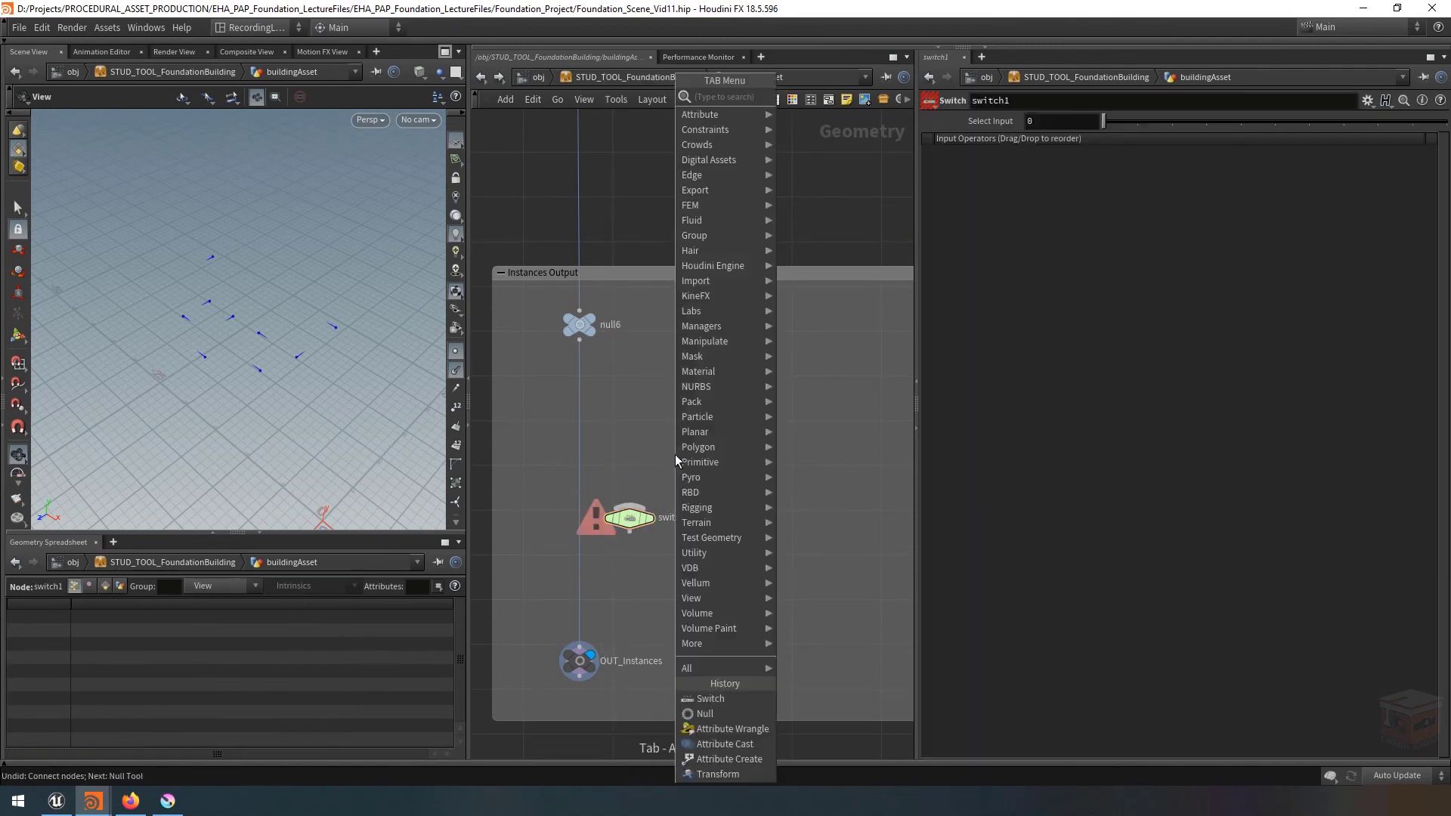
# Add an unconnected Null node beside the wire, above the switch, and name it noInstances.
pyautogui.press('Tab')
pyautogui.write('nu')
pyautogui.press('Return')
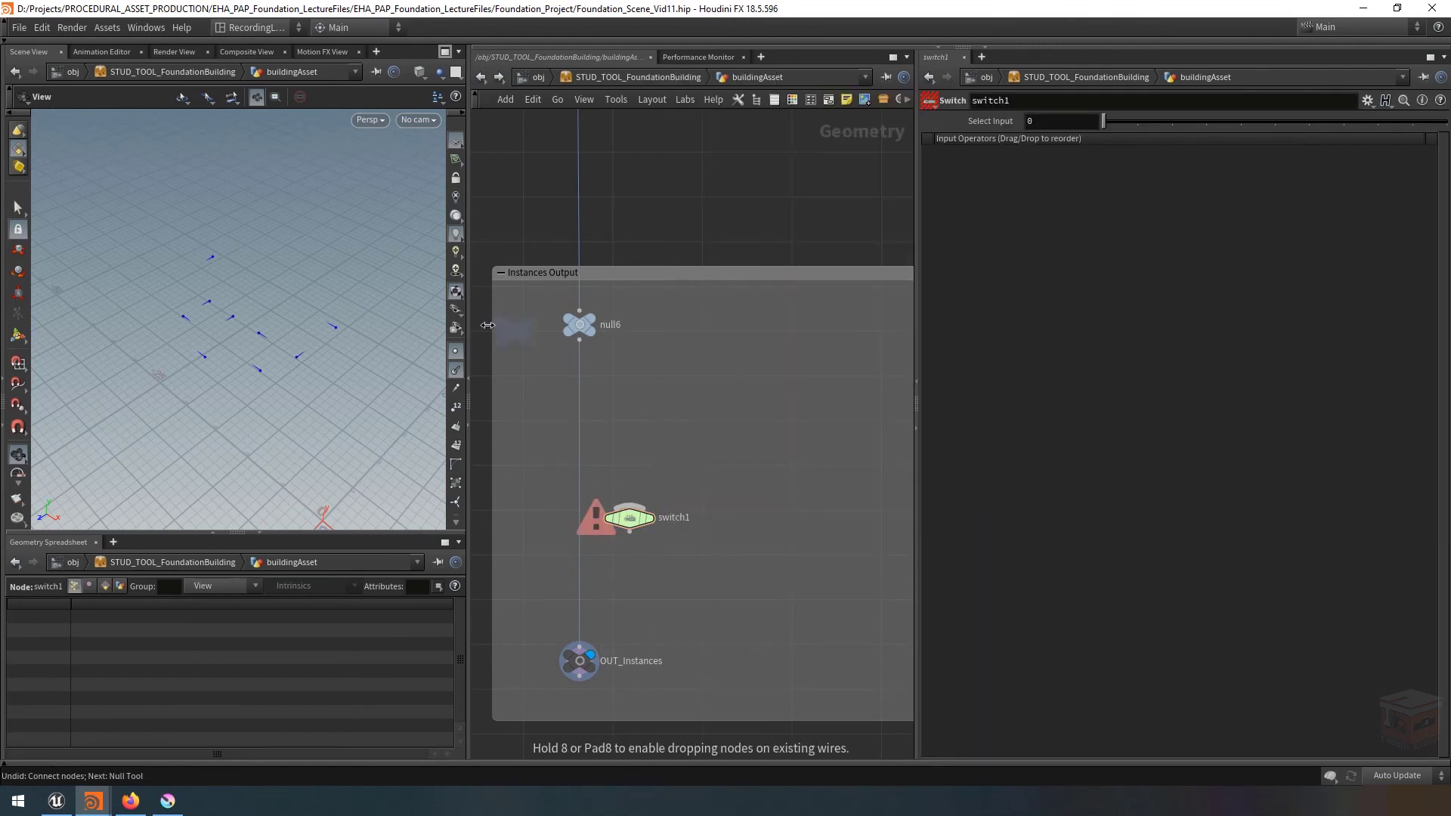
pyautogui.click(528, 459)
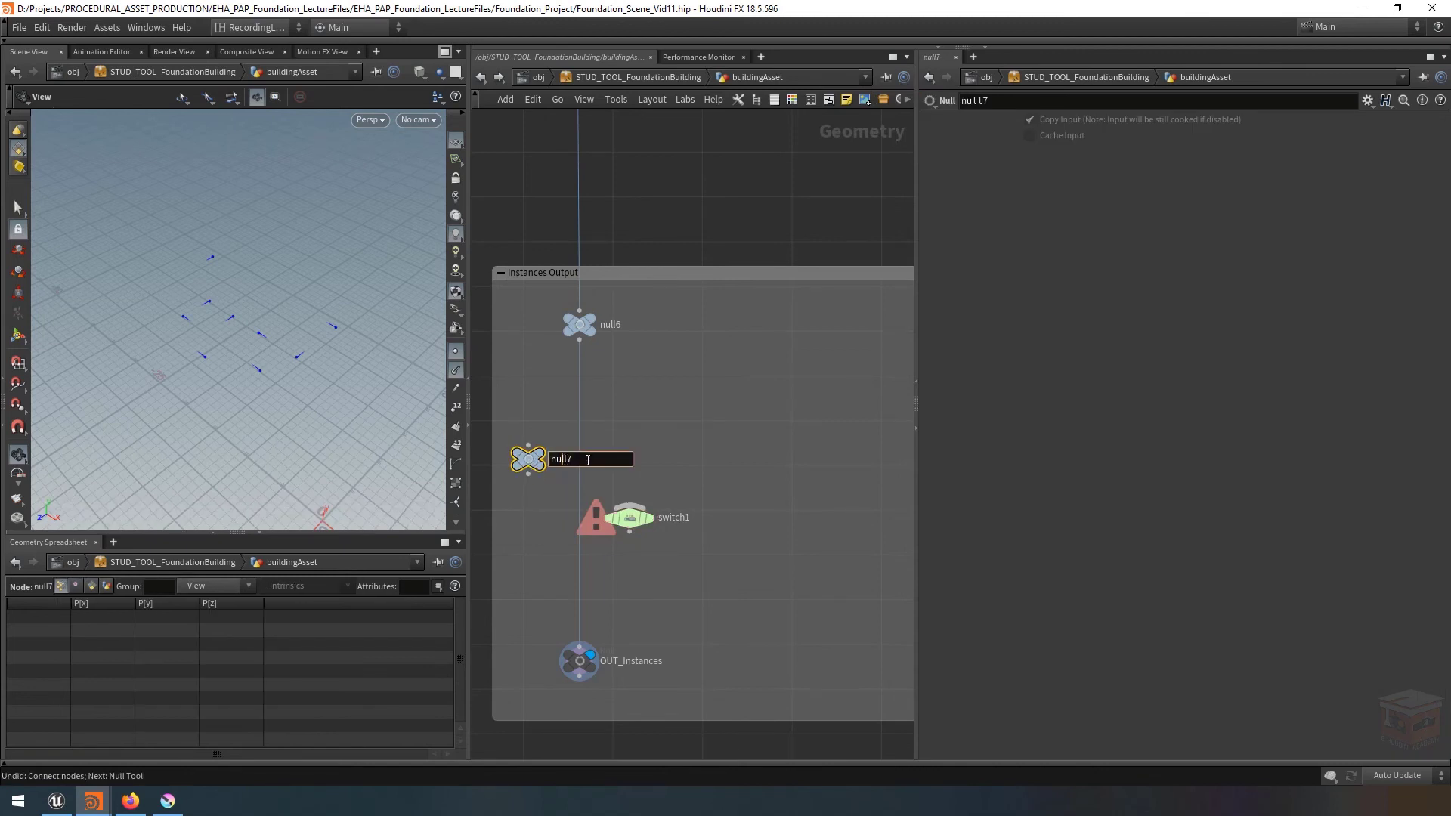
pyautogui.write('noInstances')
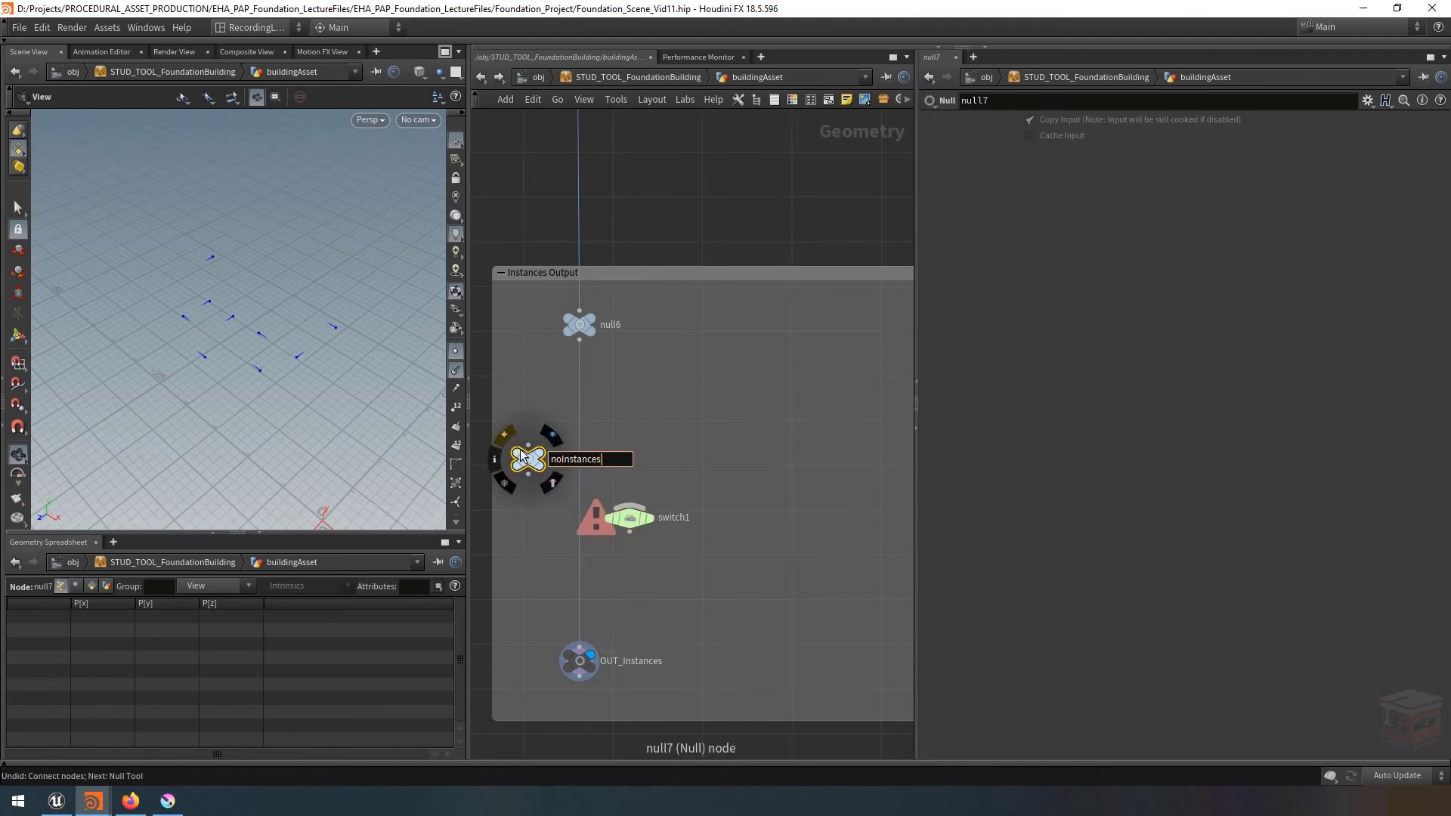
pyautogui.press('Return')
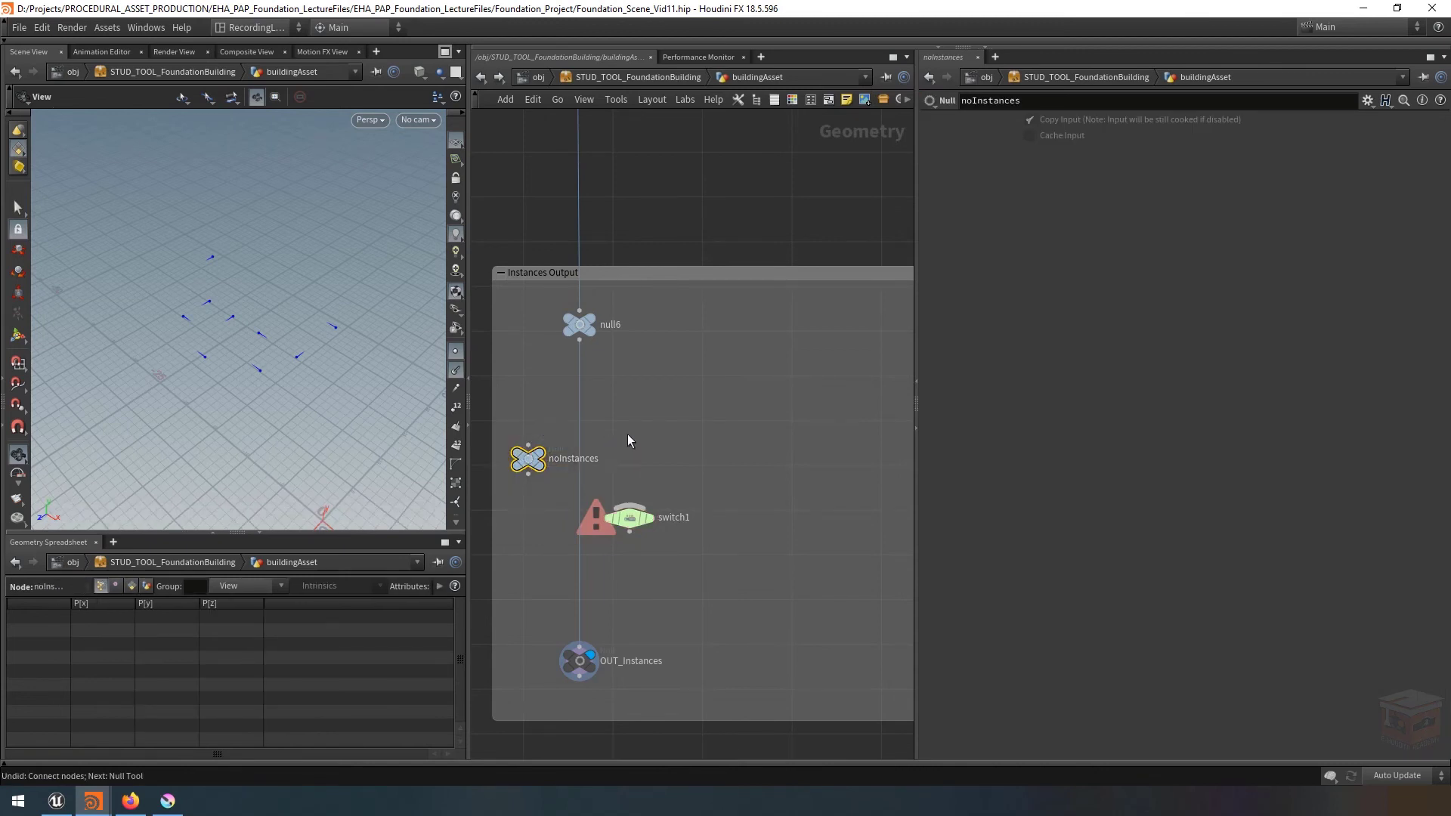
# Rename the Switch node to instanceDisplayMode.
pyautogui.doubleClick(673, 518)
pyautogui.moveTo(709, 523); pyautogui.dragTo(649, 525)
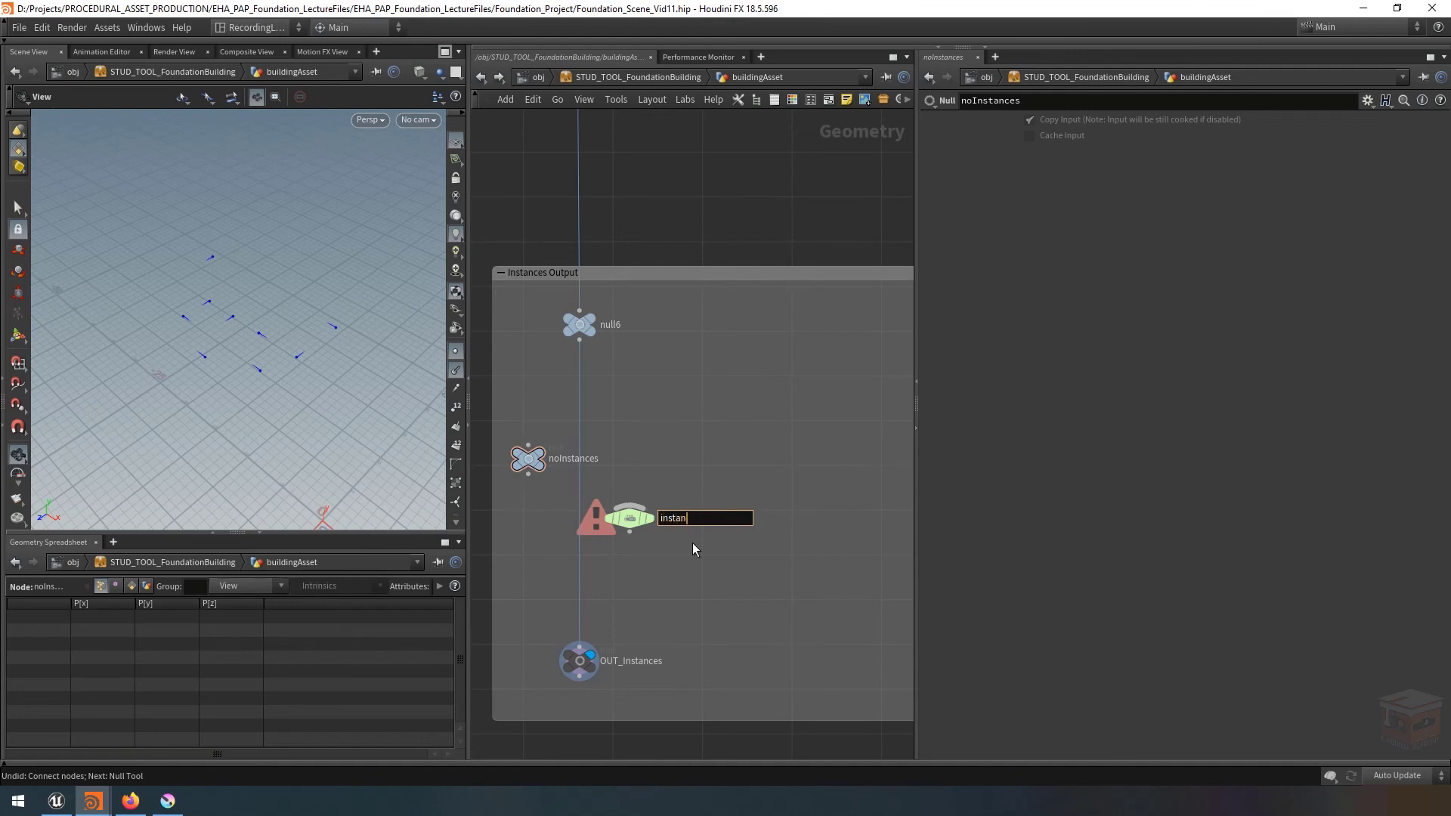
pyautogui.write('instanceDisplayMode')
pyautogui.press('Return')
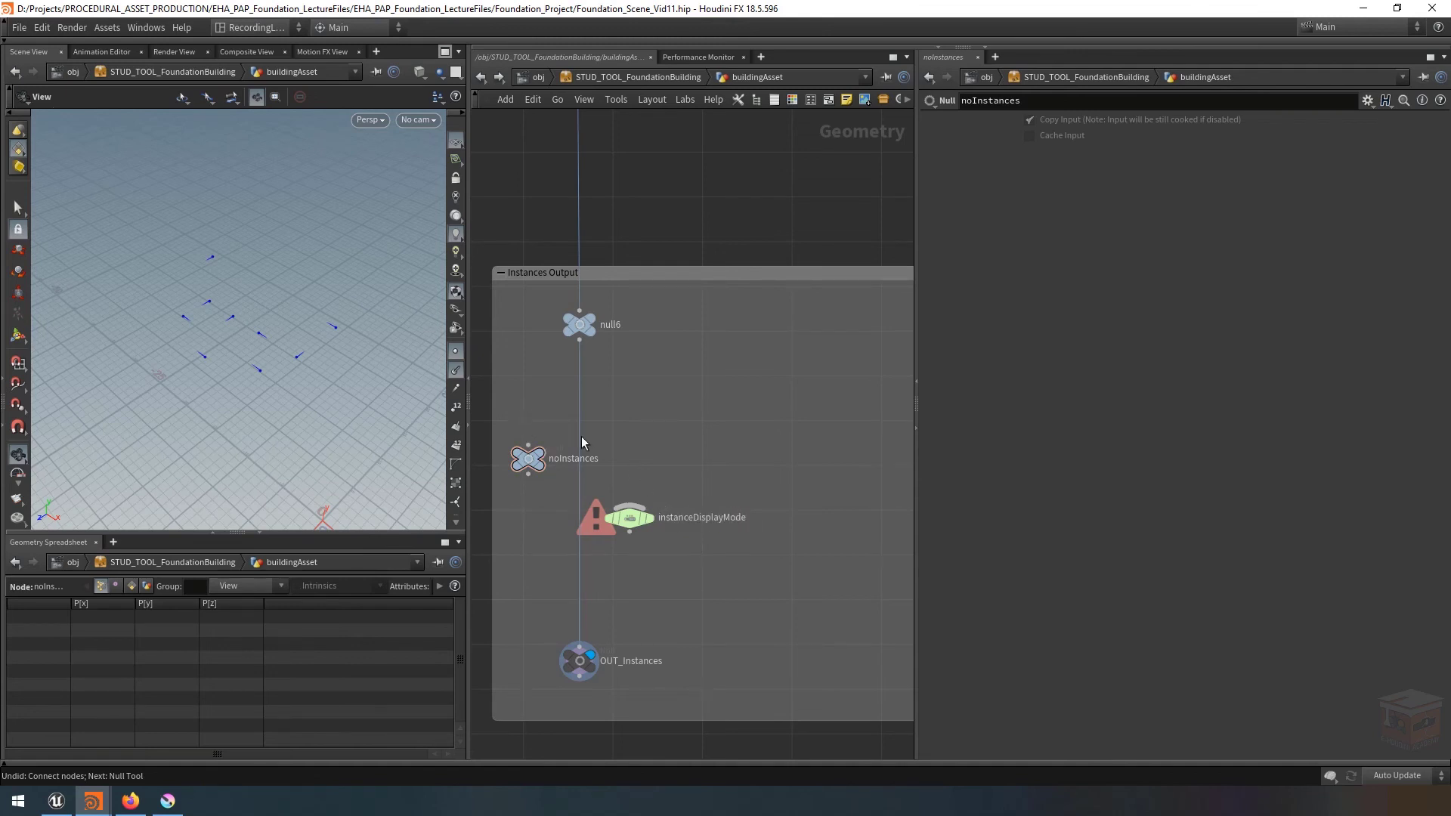
# Wire noInstances and null6 into instanceDisplayMode, with noInstances as the first input, and connect the switch to OUT_Instances.
pyautogui.click(529, 475)
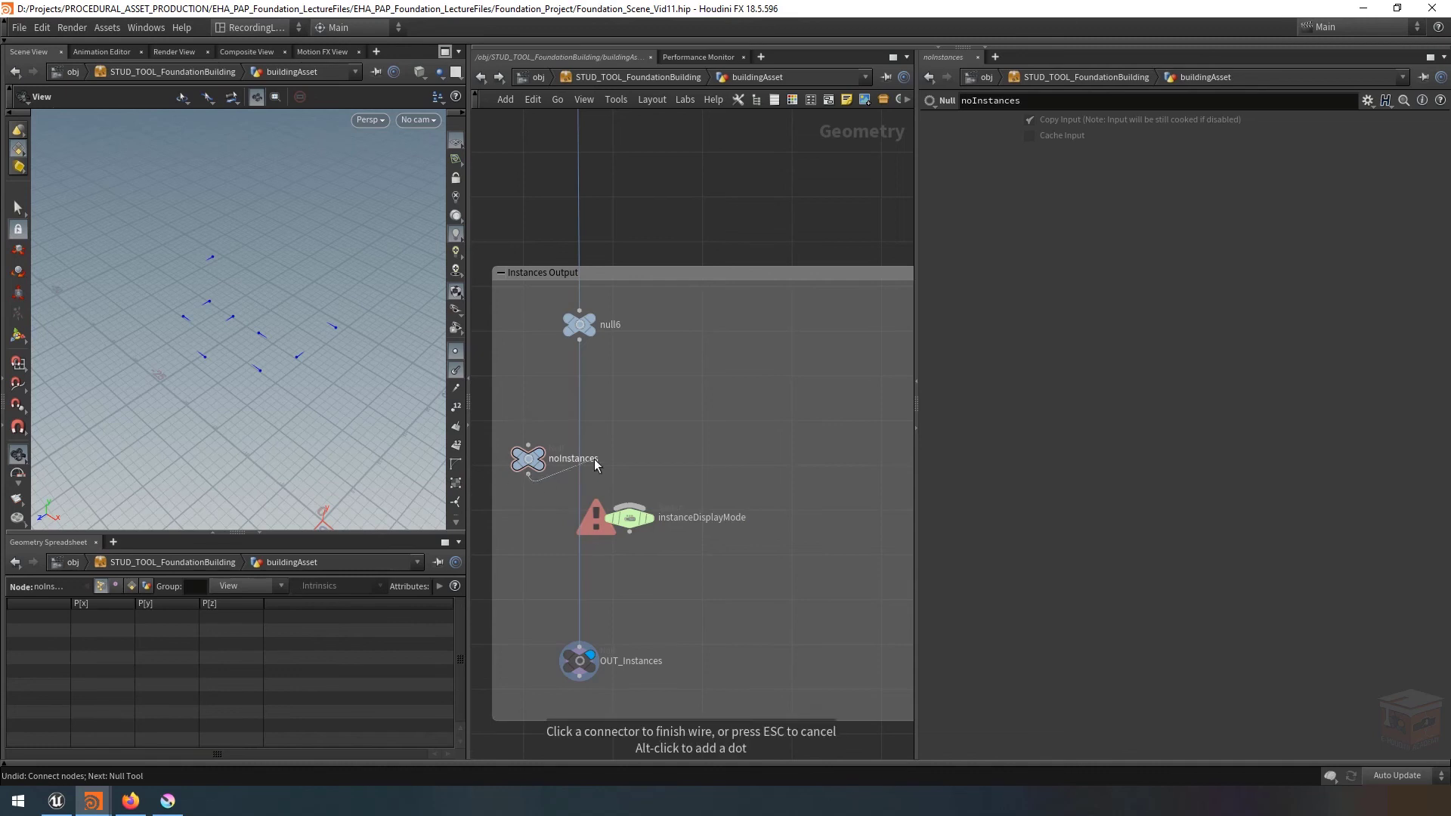
pyautogui.click(617, 499)
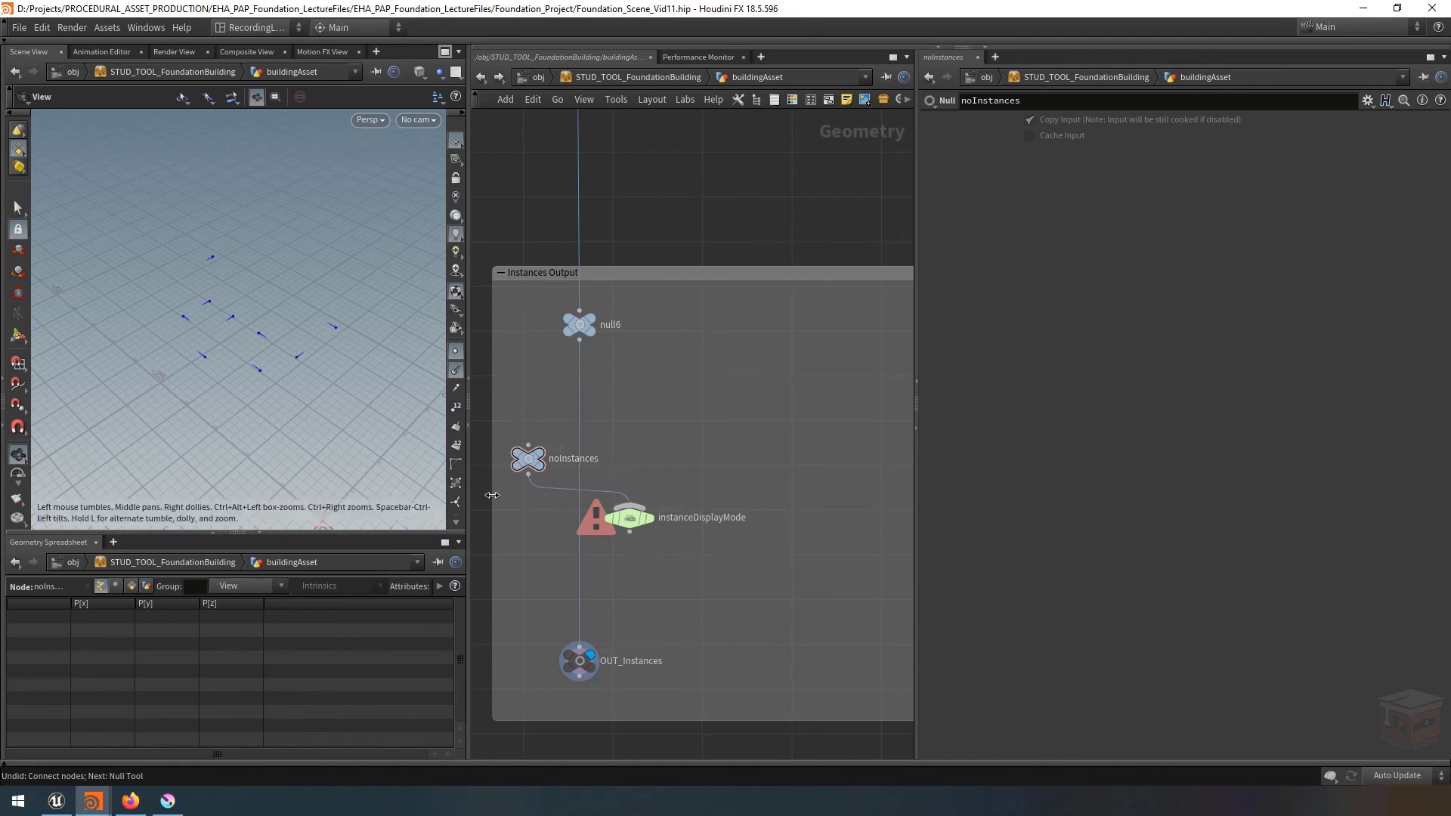
pyautogui.moveTo(582, 429); pyautogui.dragTo(606, 520)
pyautogui.hotkey('ctrl', 'z')
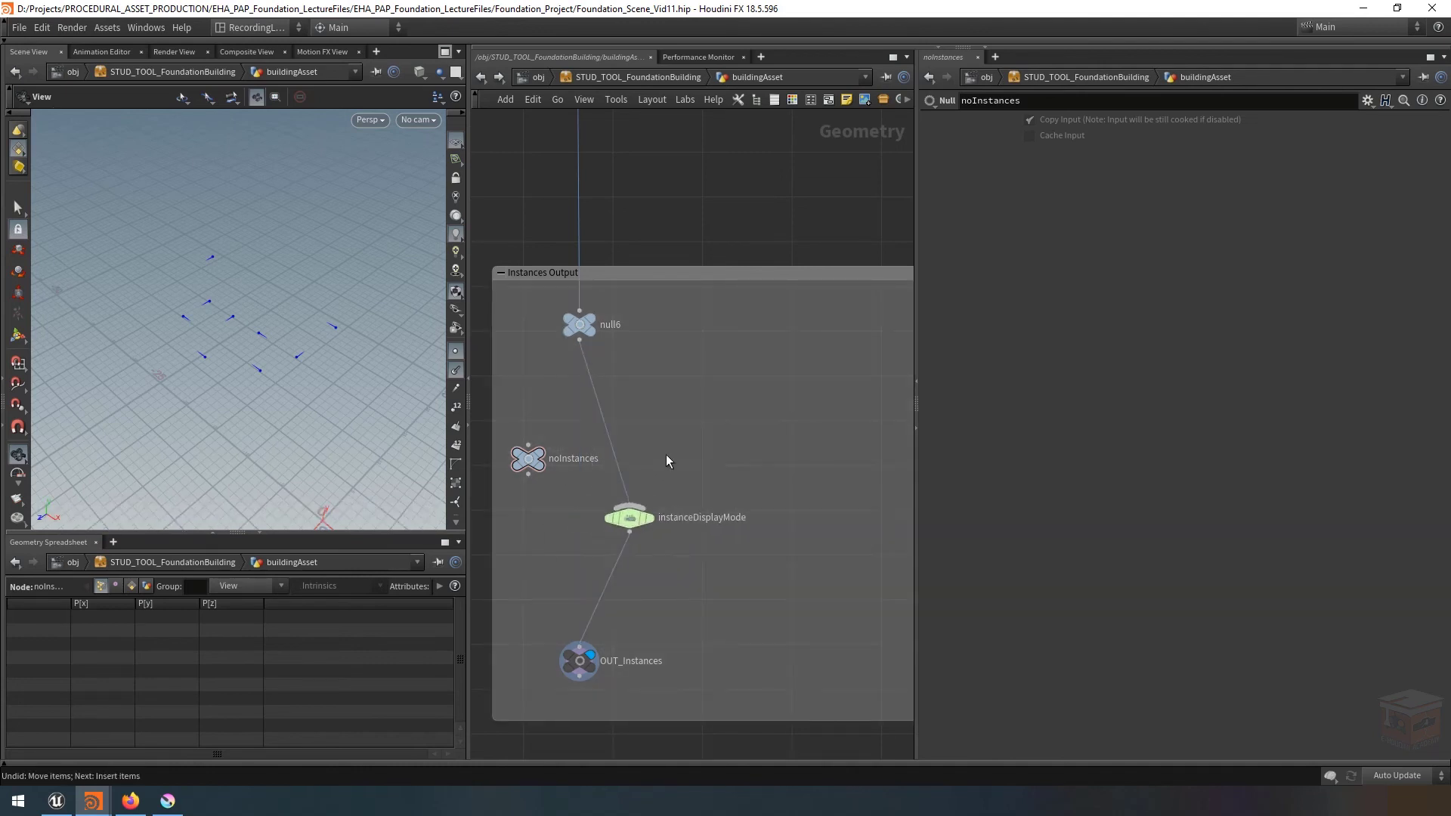
pyautogui.hotkey('ctrl', 'z')
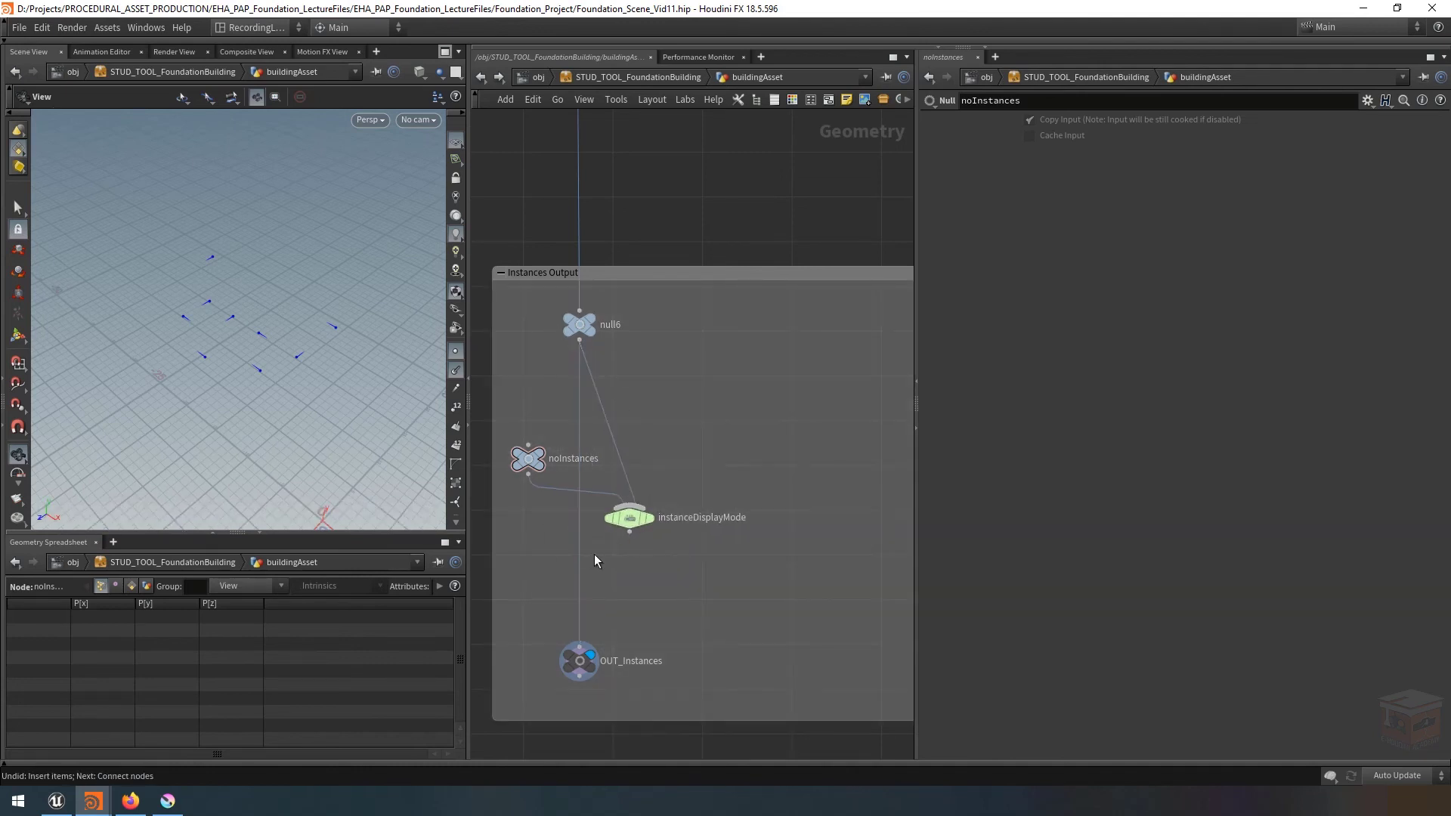
pyautogui.moveTo(578, 564); pyautogui.dragTo(583, 524)
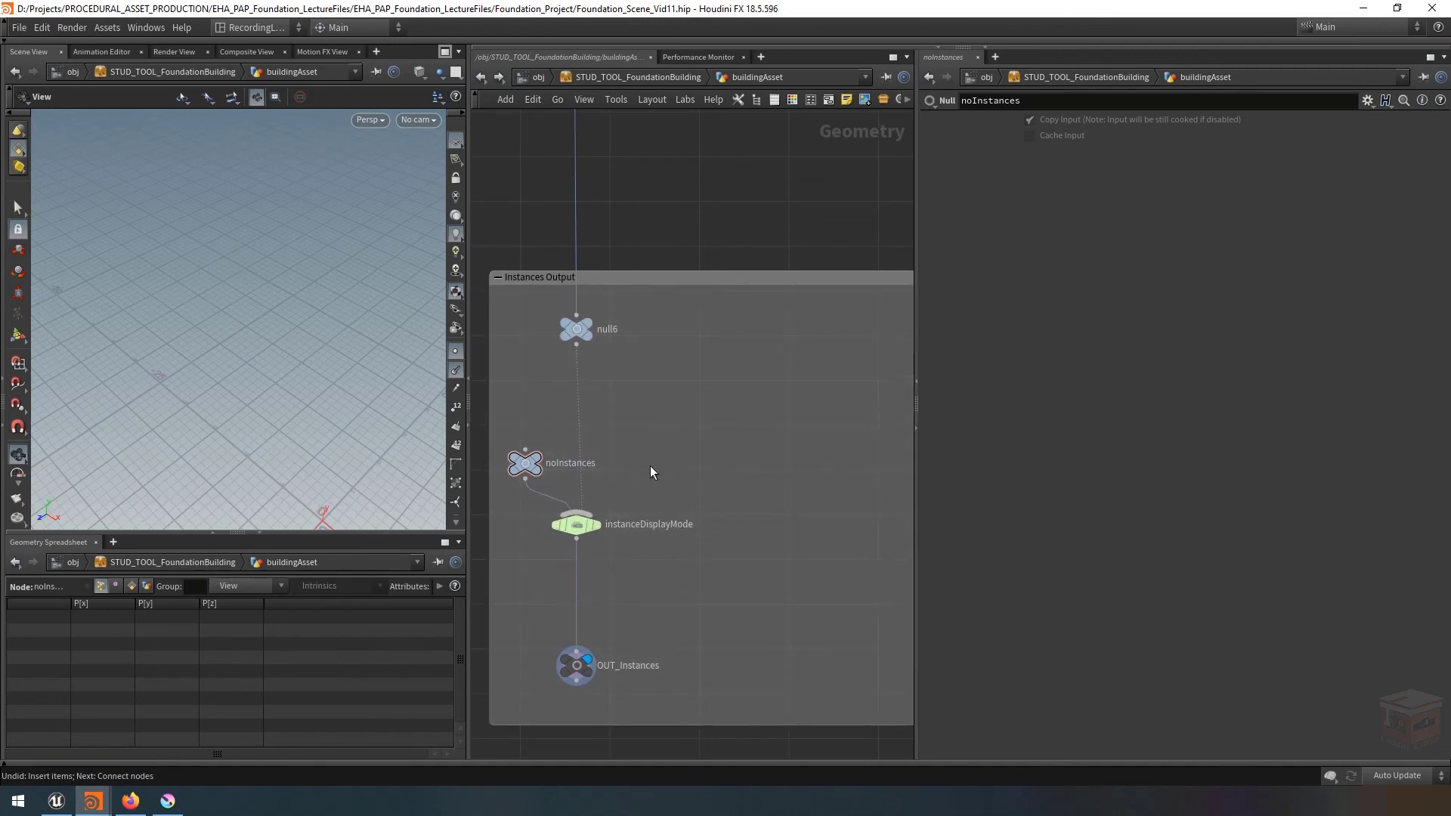
pyautogui.moveTo(653, 454); pyautogui.dragTo(634, 456, button='middle')
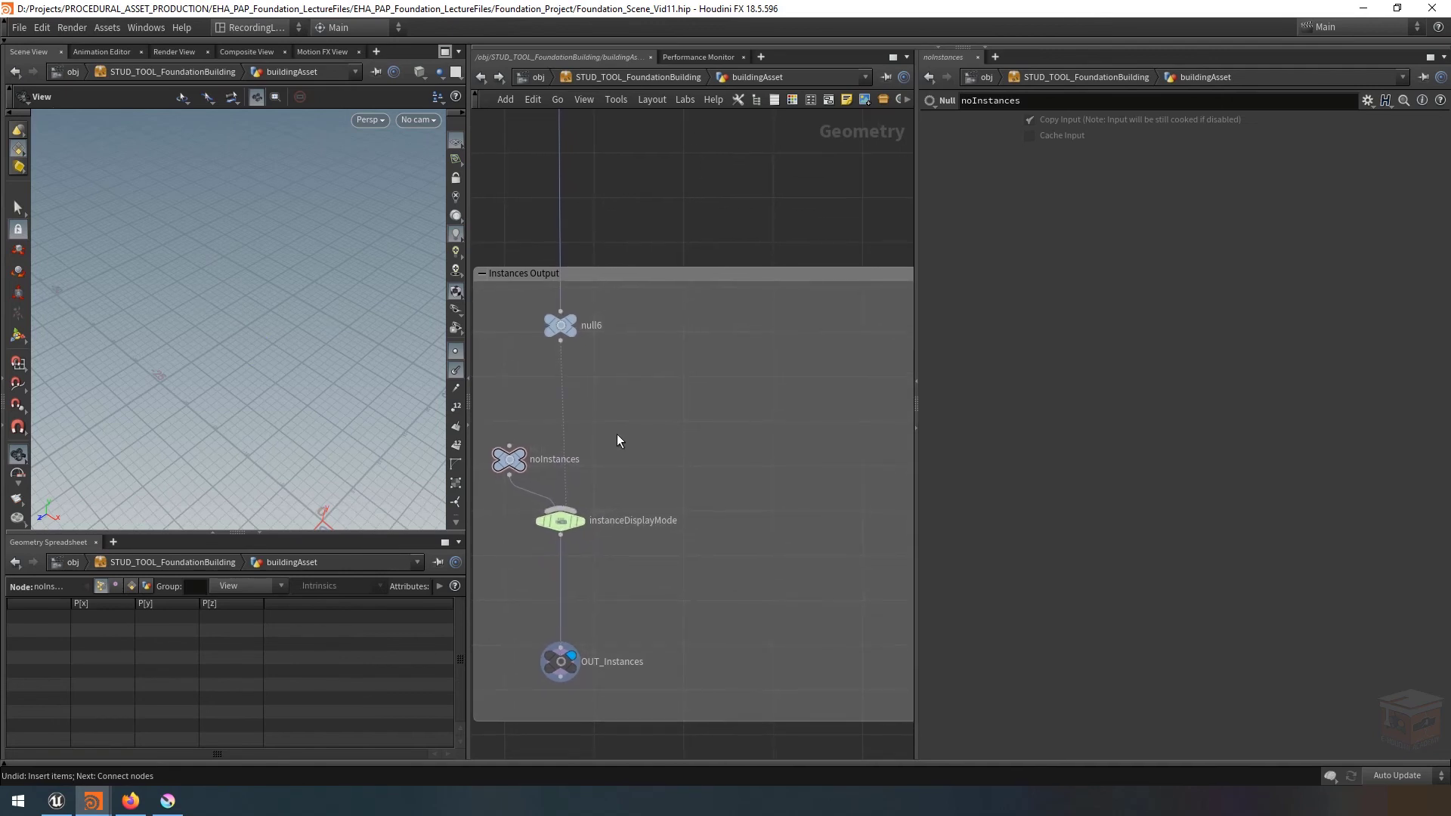
# Add an Attribute Create node in the Instances Output box, connect null6 to its input, and make it the displayed node.
pyautogui.press('Tab')
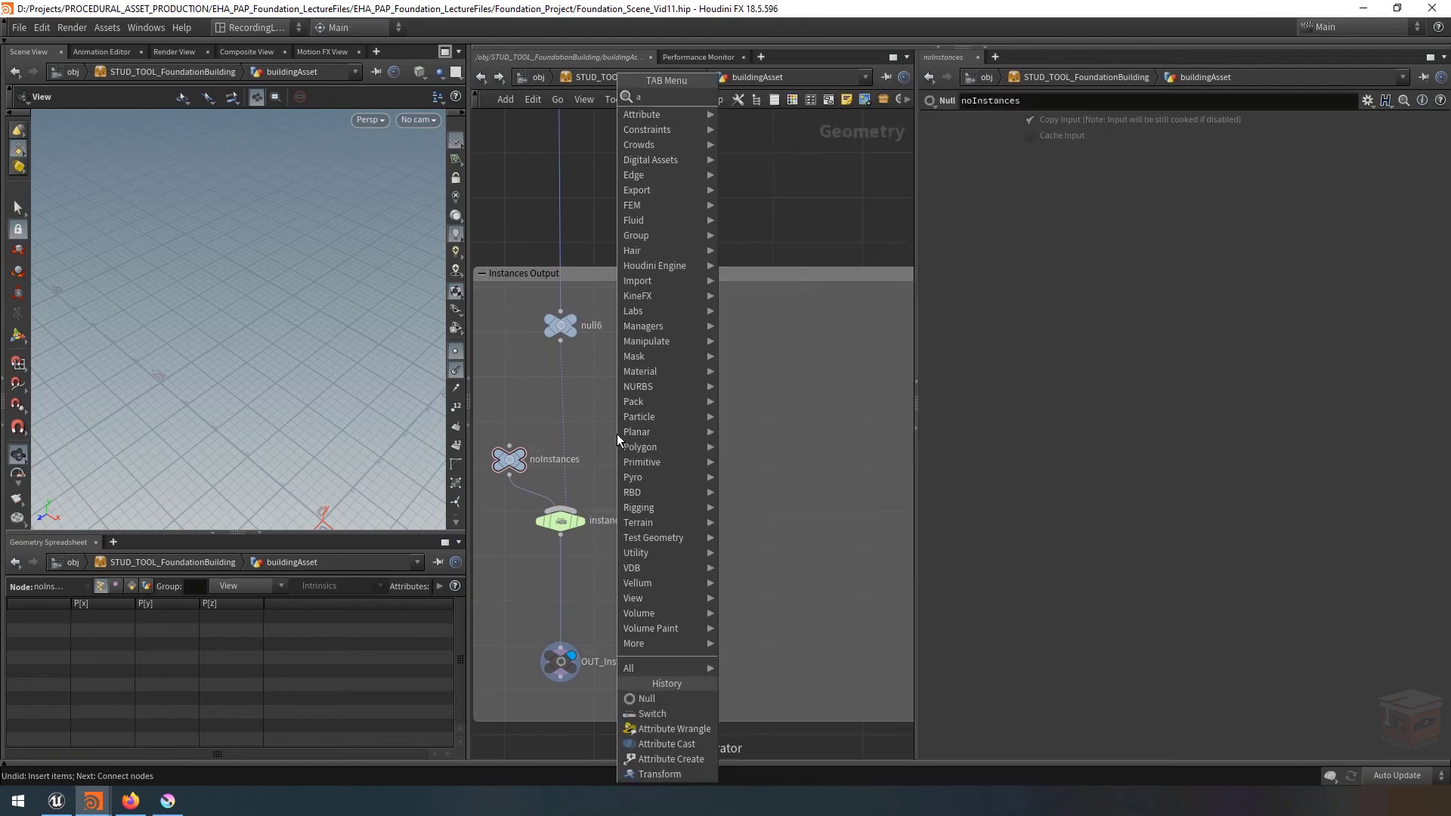
pyautogui.write('attrb')
pyautogui.press('BackSpace')
pyautogui.write('ibcreaea')
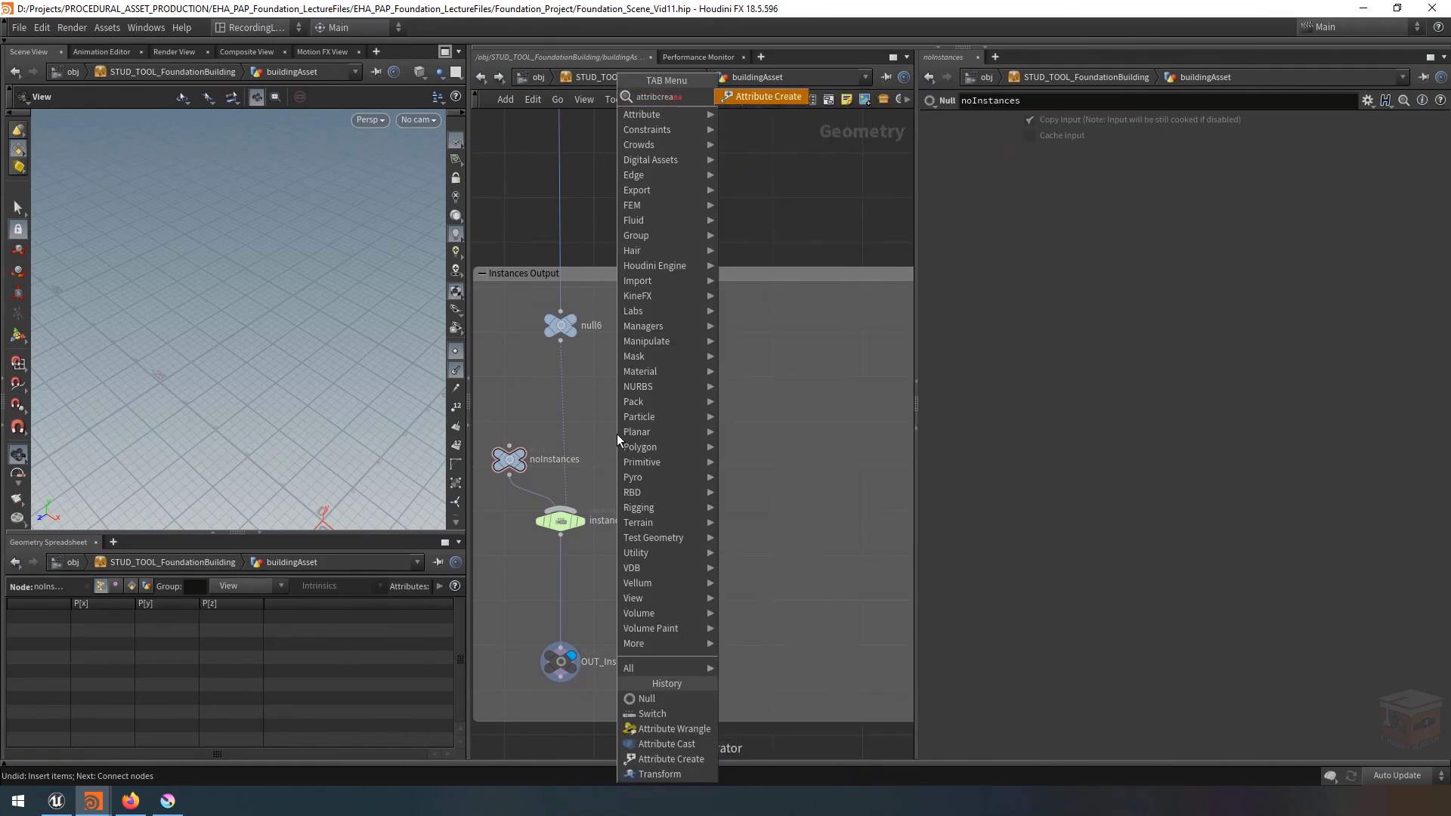
pyautogui.press('Return')
pyautogui.click(623, 403)
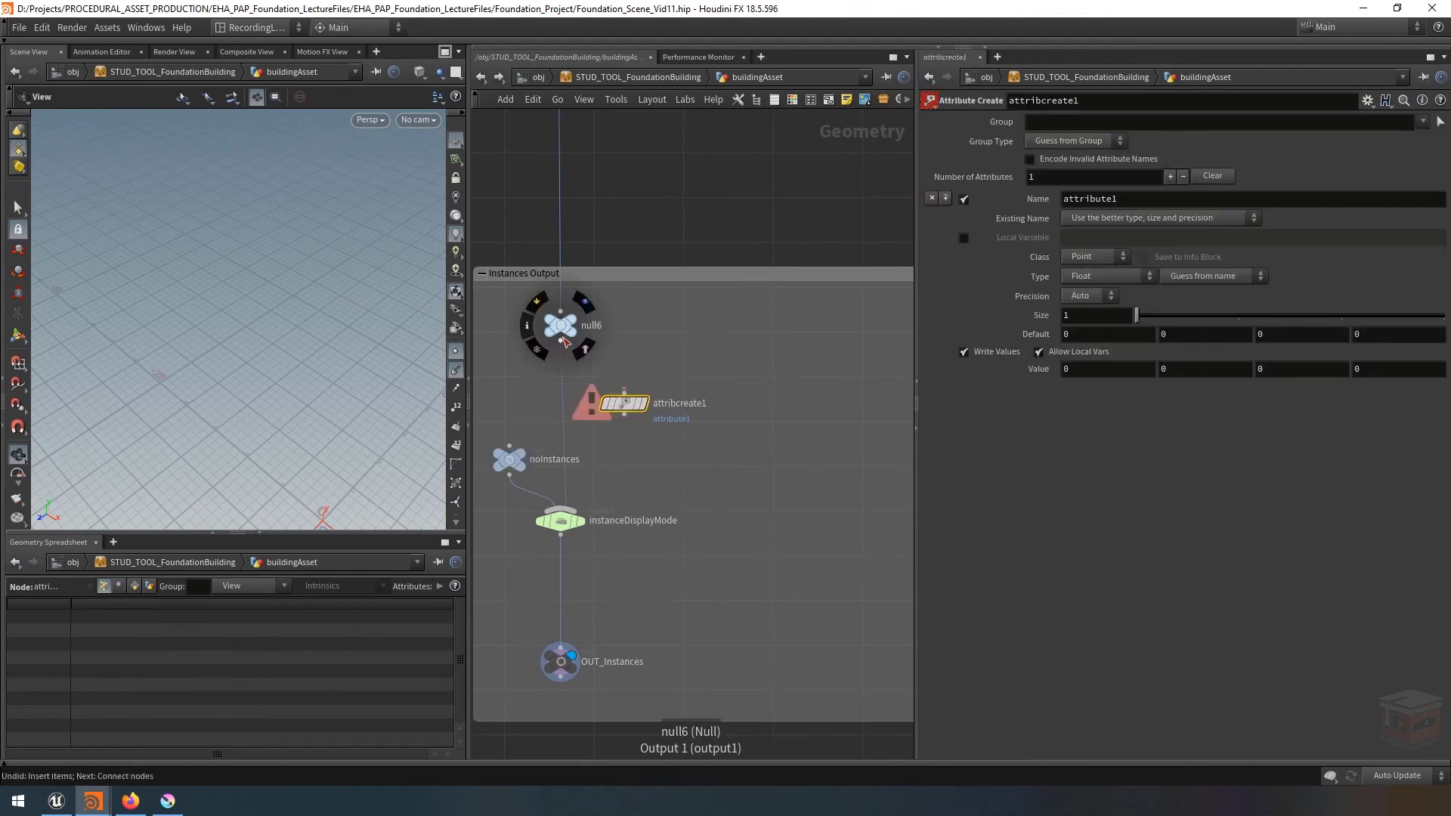
pyautogui.click(560, 341)
pyautogui.click(624, 394)
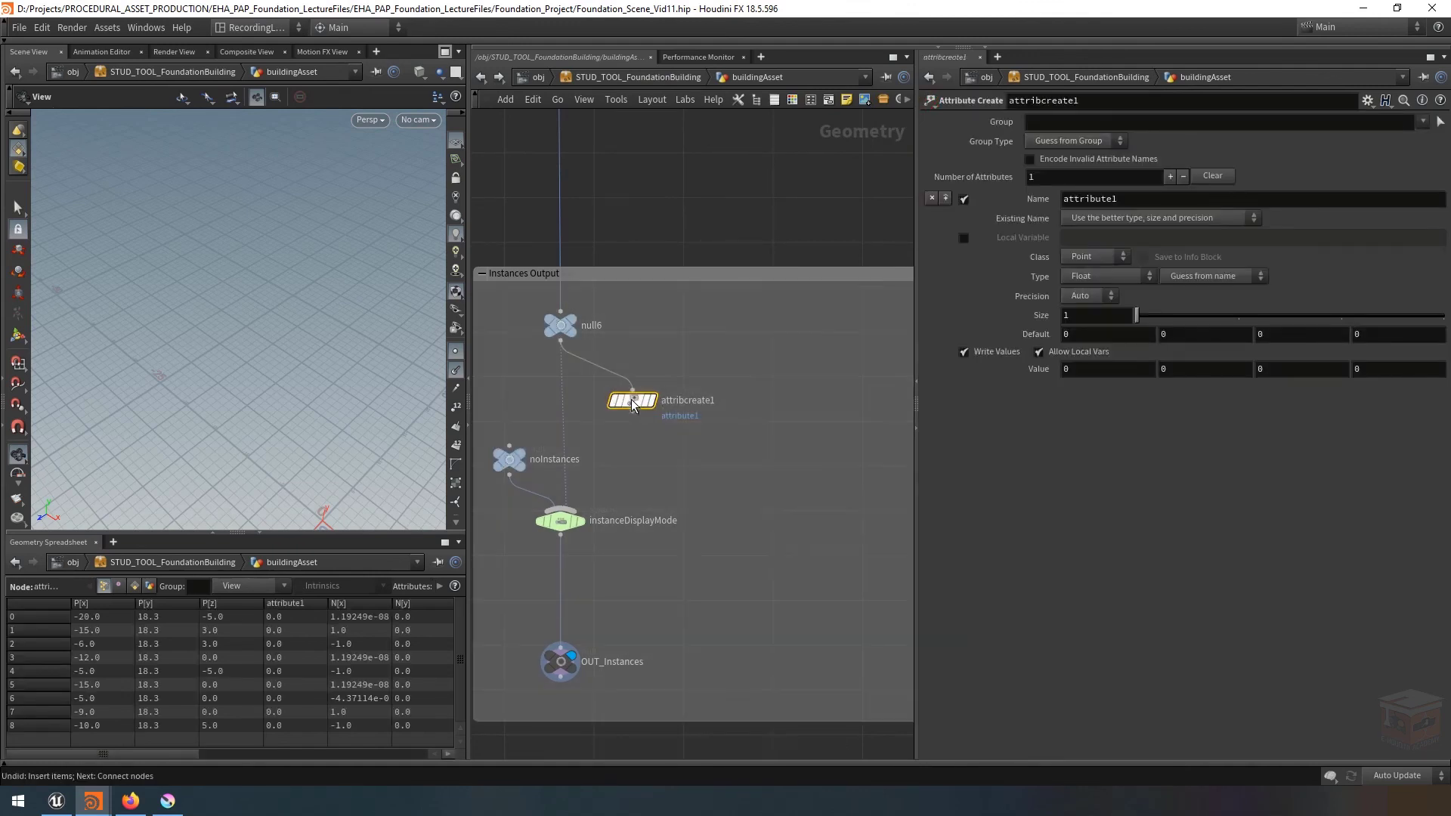
pyautogui.click(644, 403)
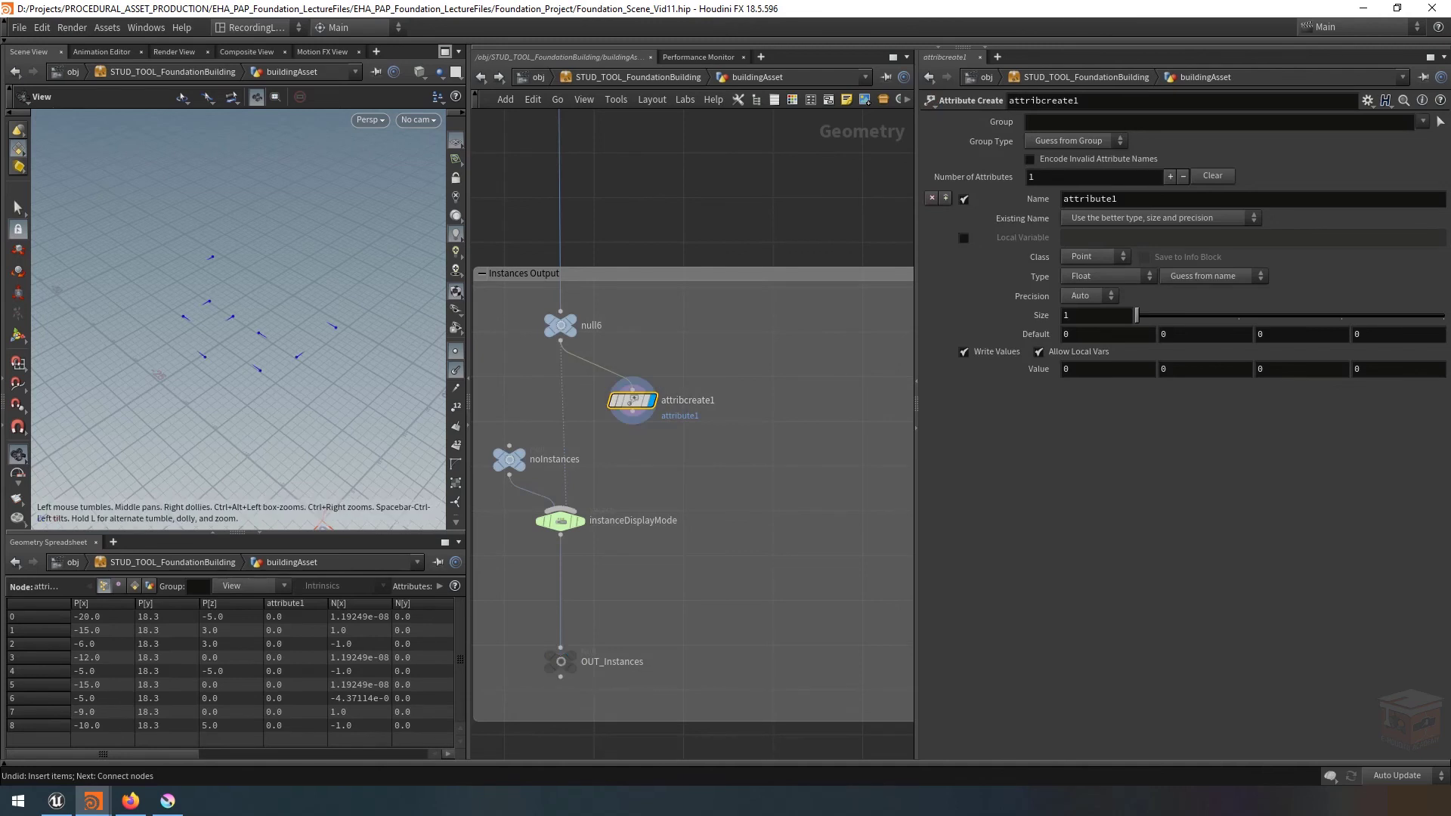
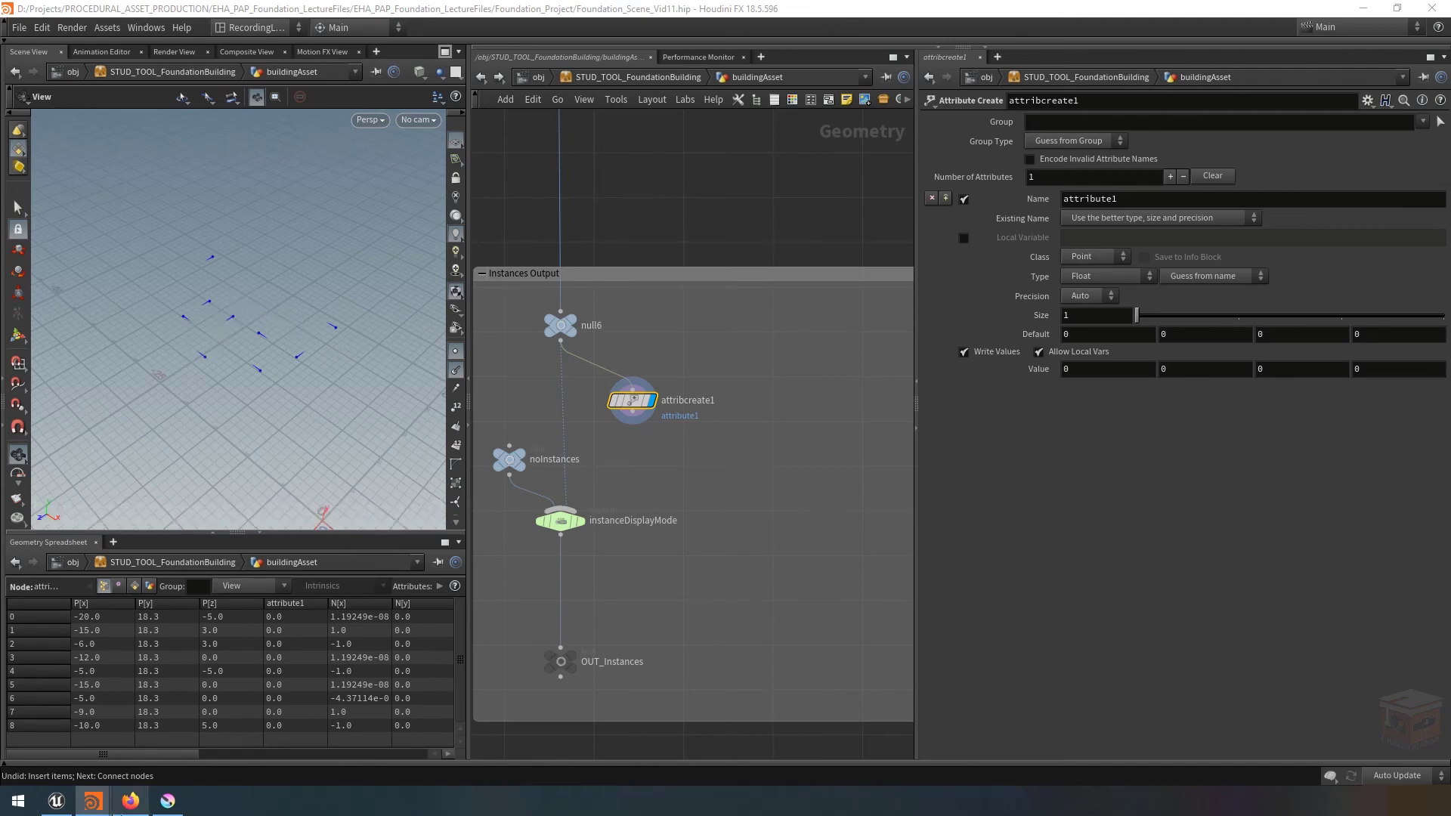
# Switch to Unreal Editor, deselect the building to view its roof vents, and return to Houdini.
pyautogui.click(57, 801)
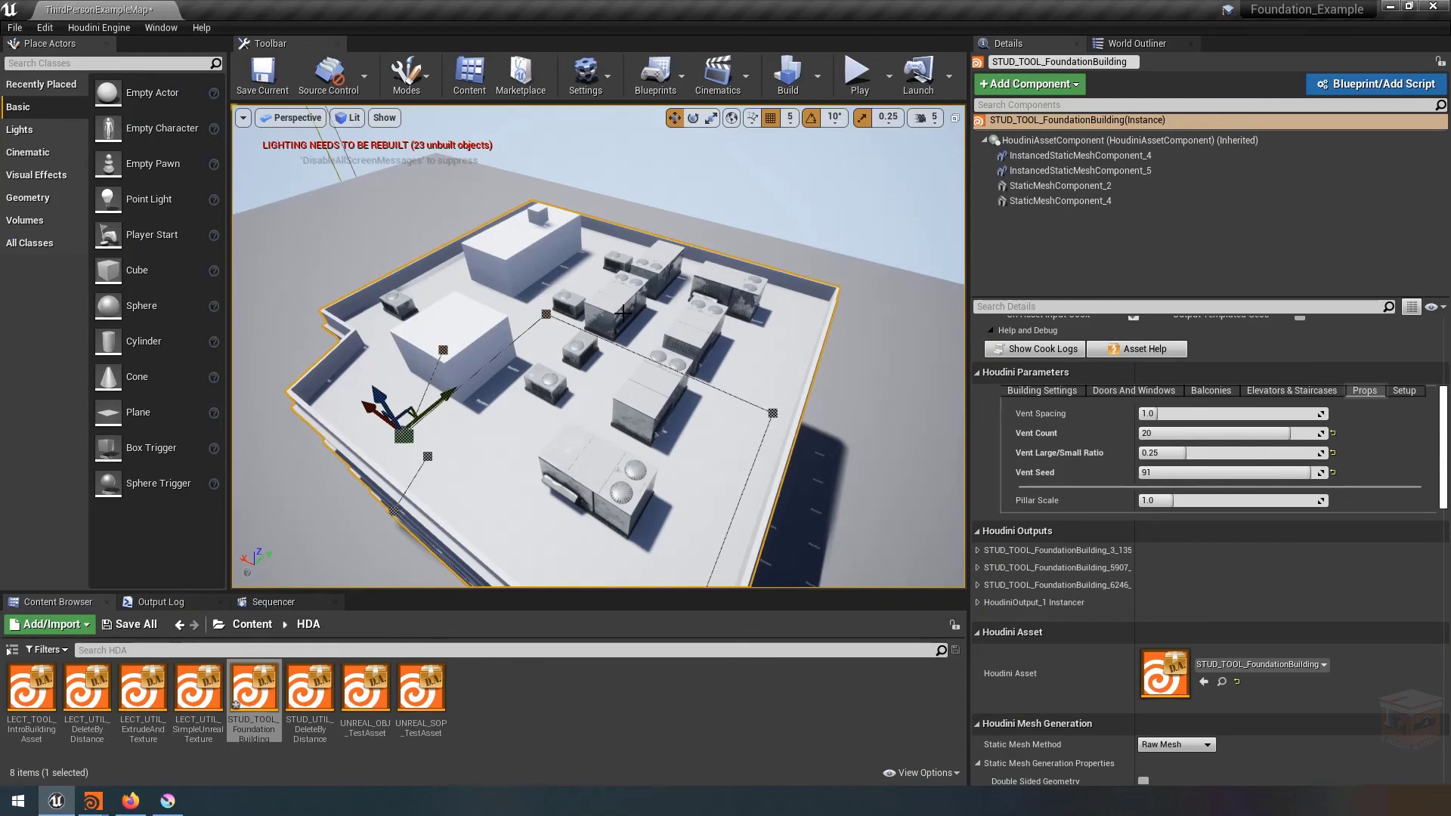
pyautogui.click(941, 227)
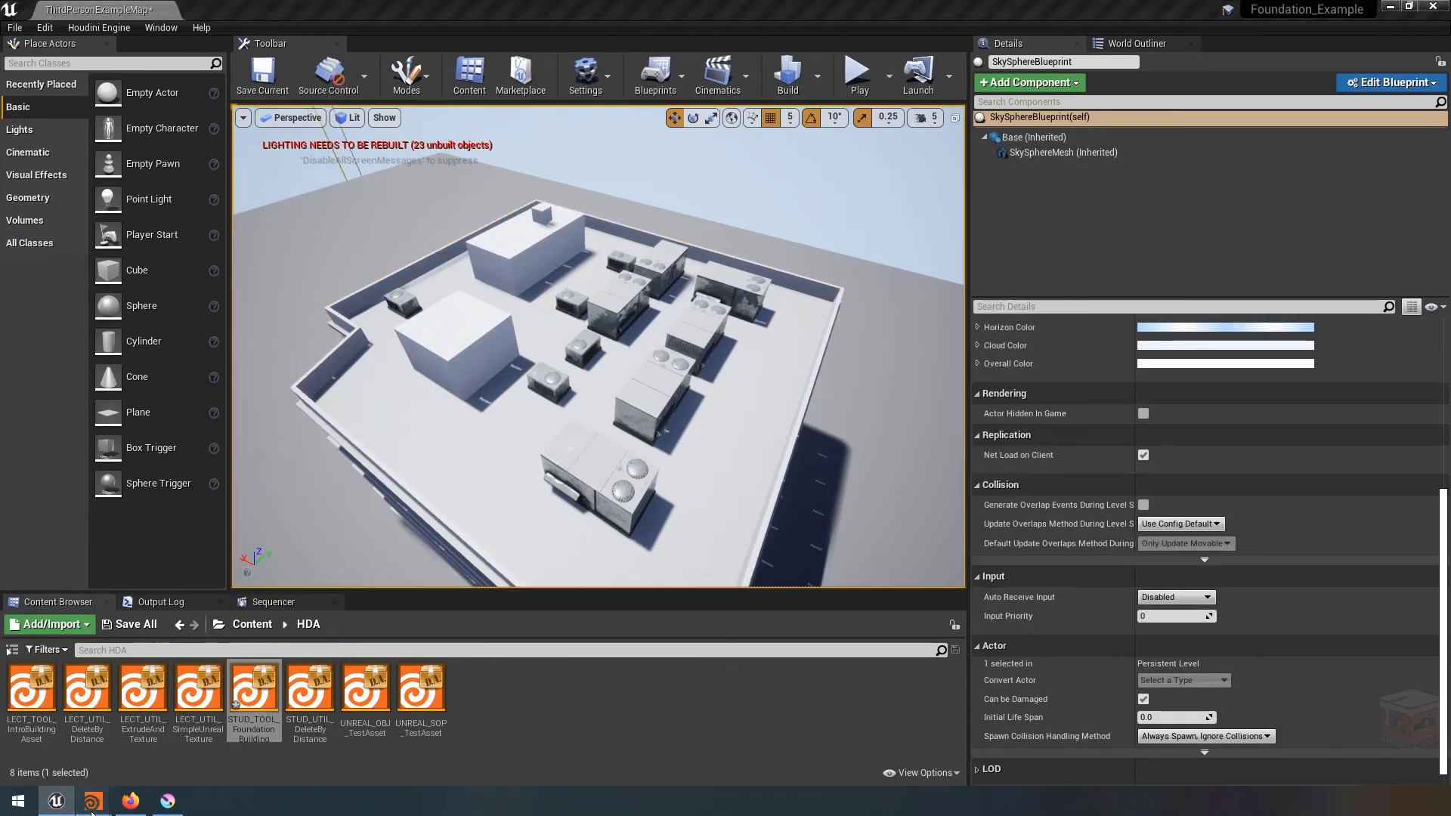
pyautogui.moveTo(89, 799)
pyautogui.click(77, 737)
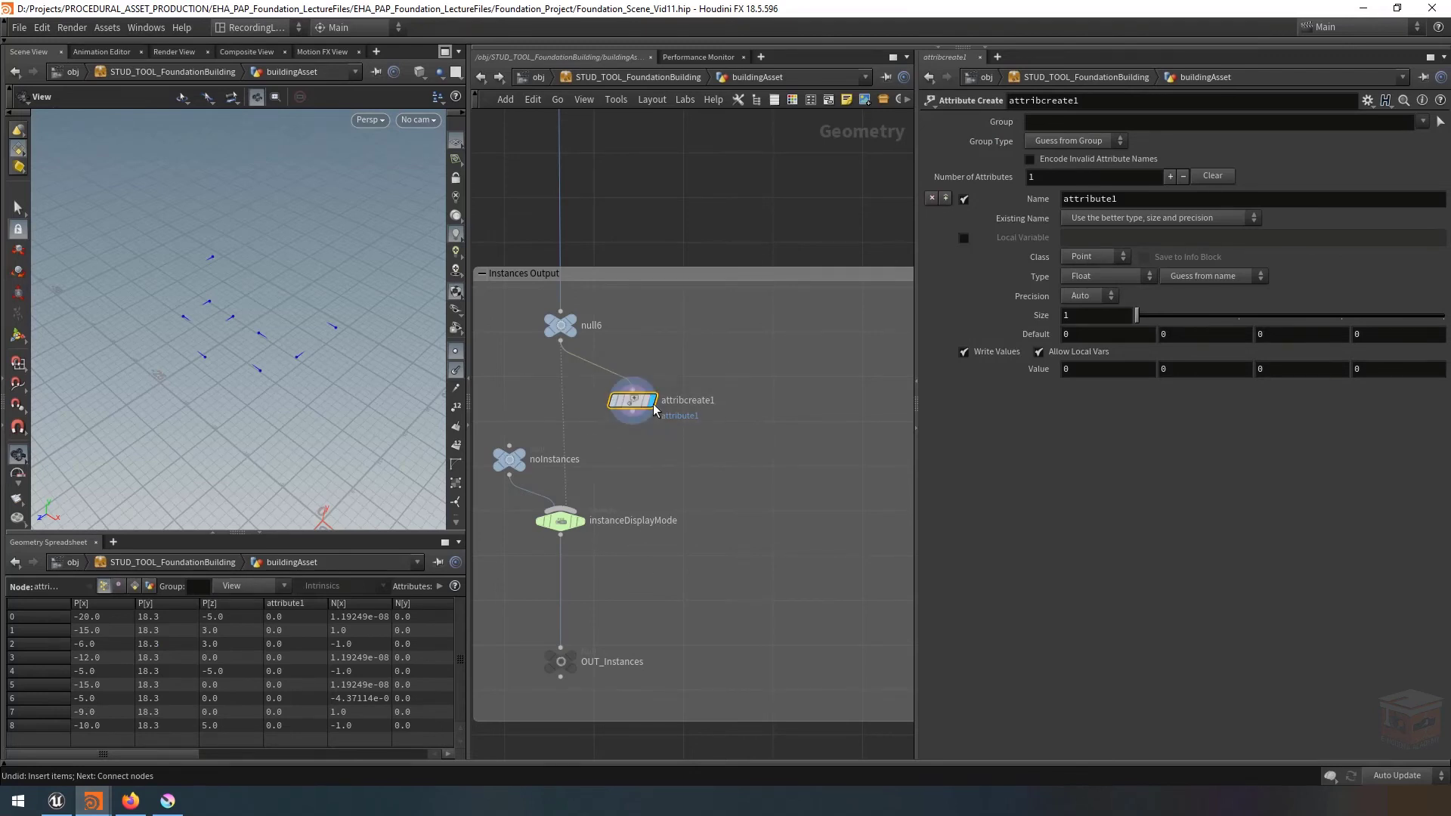
# Rename the Attribute Create node below null6 to instanceID and set its attribute name to inst_ID.
pyautogui.doubleClick(692, 400)
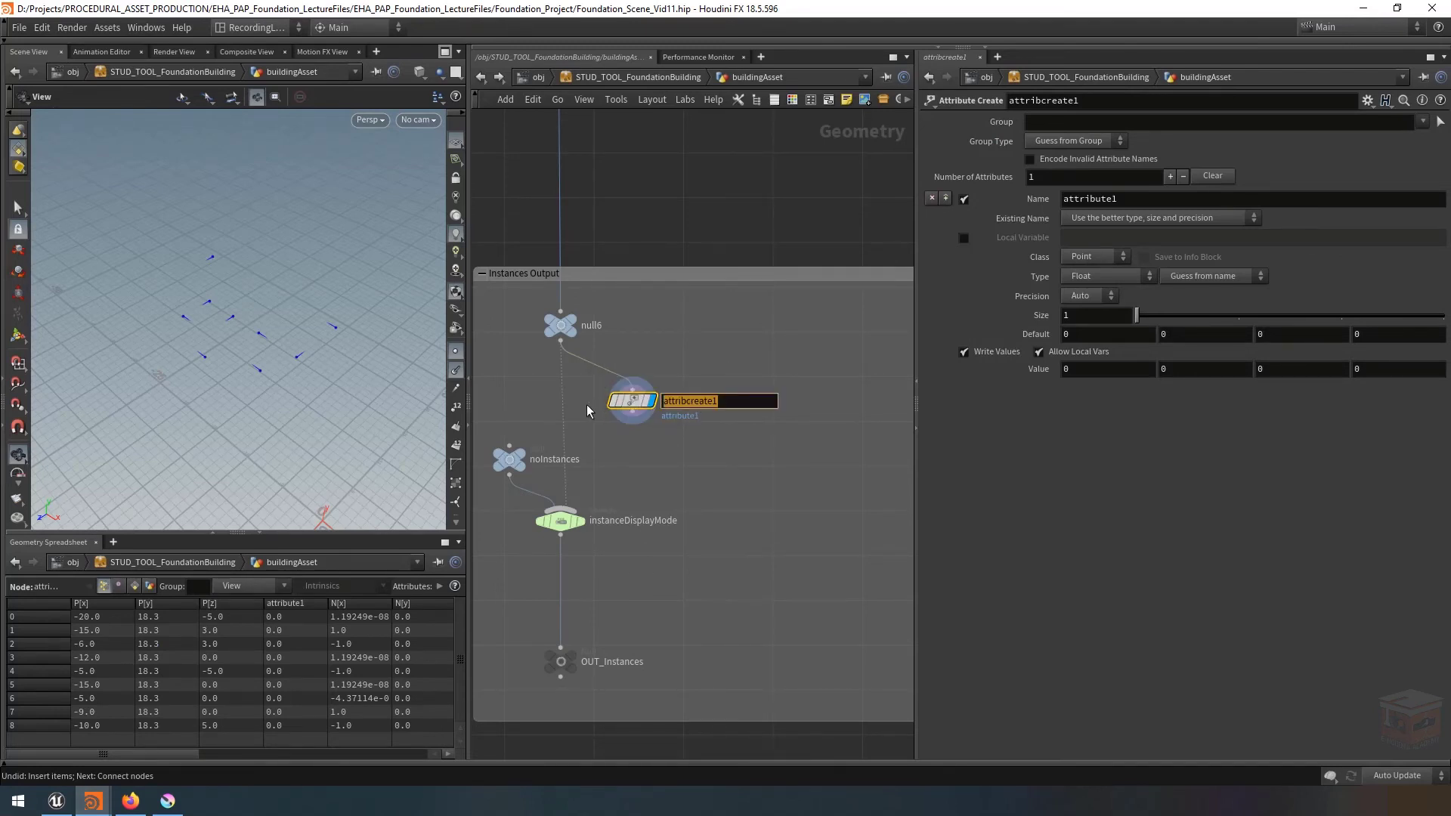
pyautogui.write('instanceID')
pyautogui.press('Return')
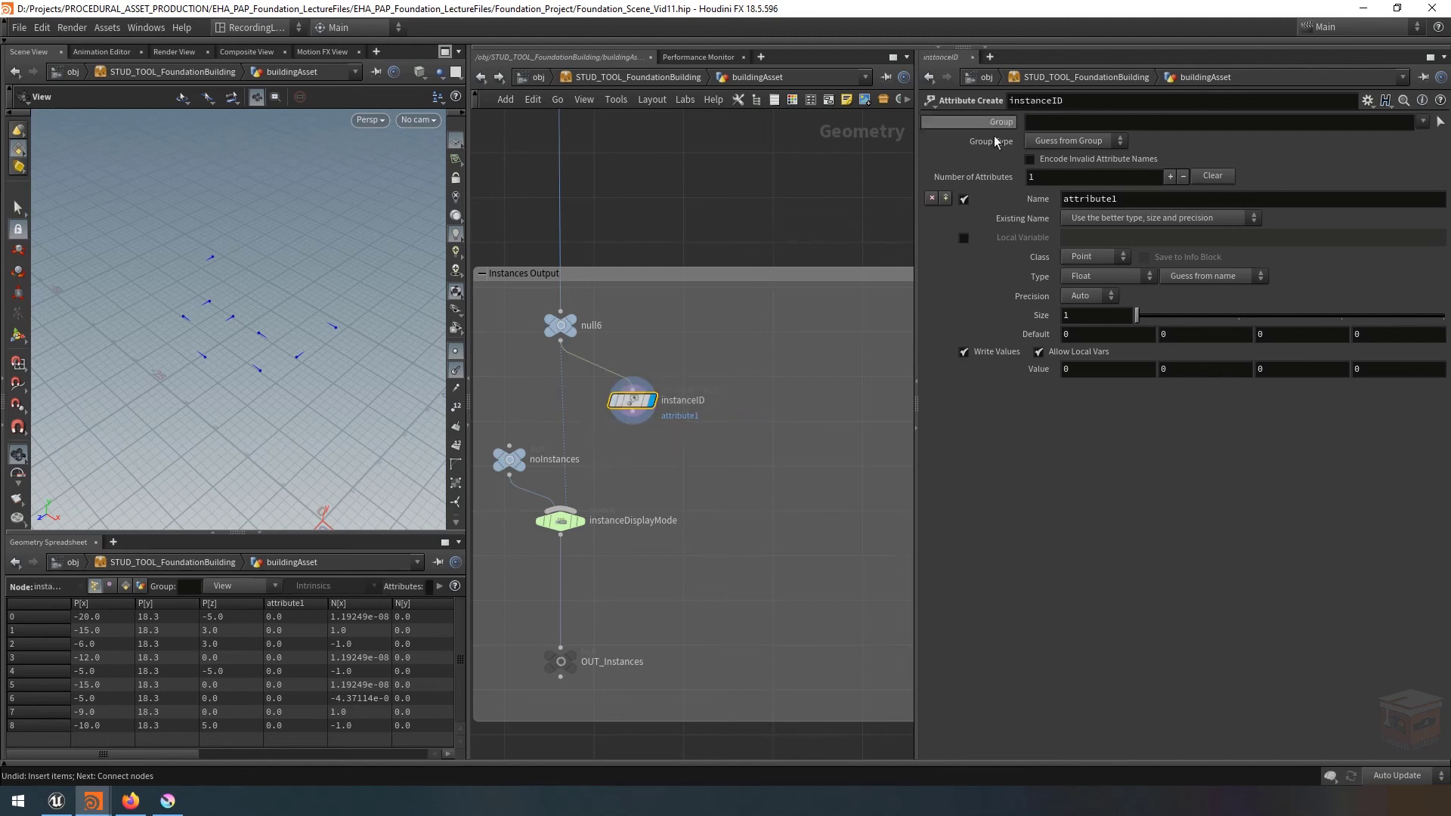
pyautogui.doubleClick(1146, 198)
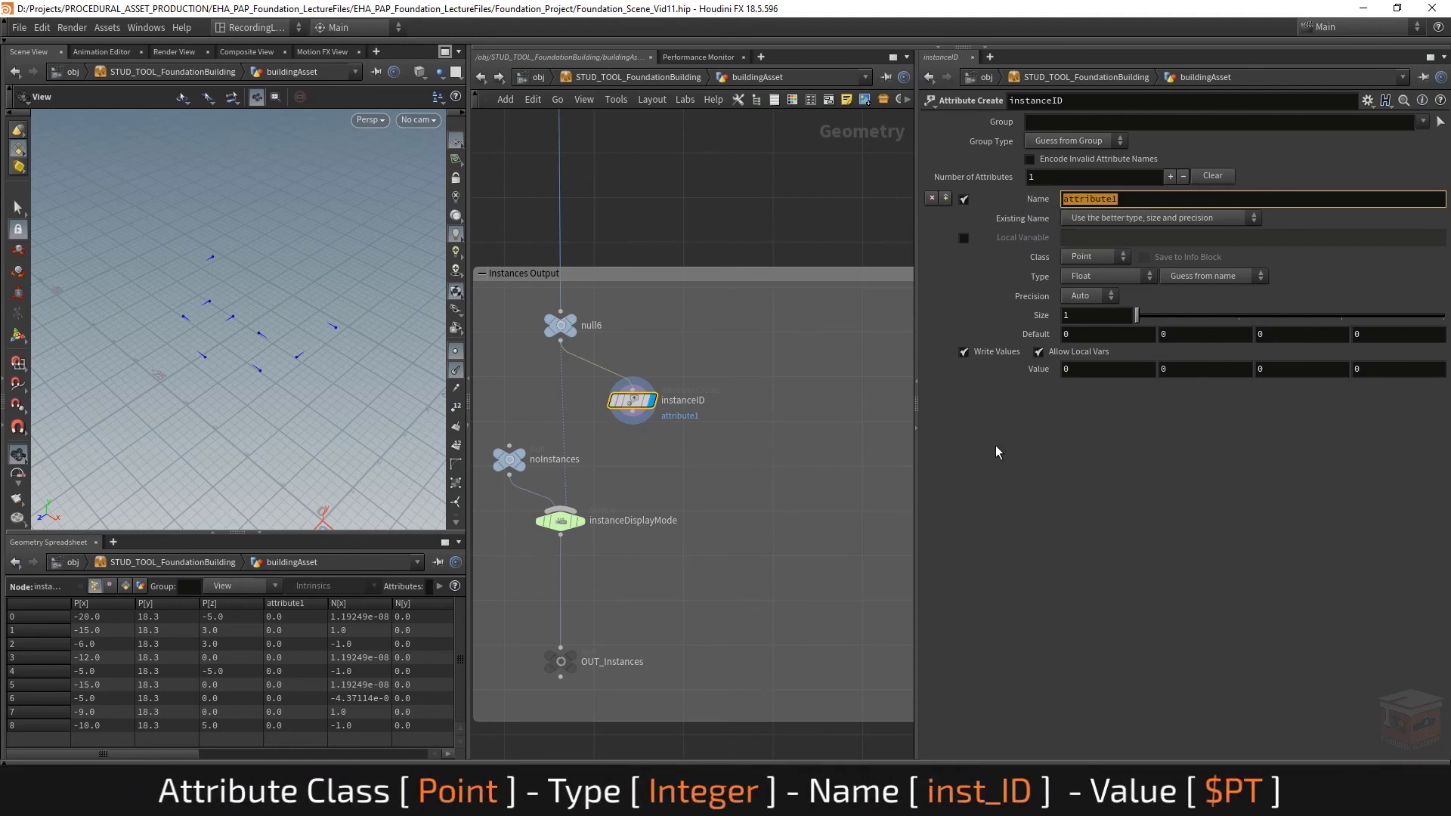
pyautogui.write('inst_ID')
pyautogui.press('Return')
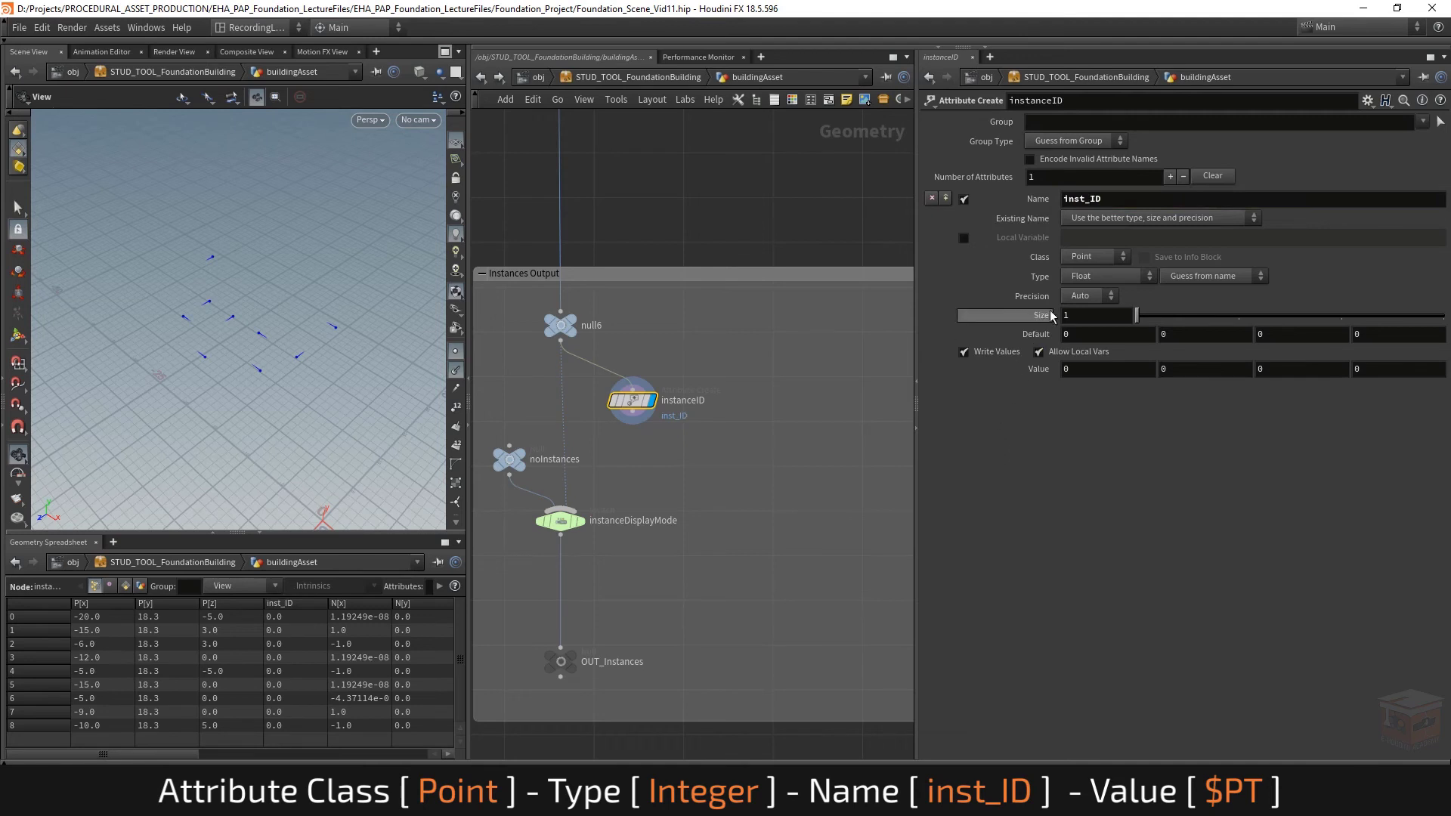
# Set the inst_ID attribute's type to Integer and its first value to $PT, and sort the geometry spreadsheet by inst_ID.
pyautogui.click(1094, 281)
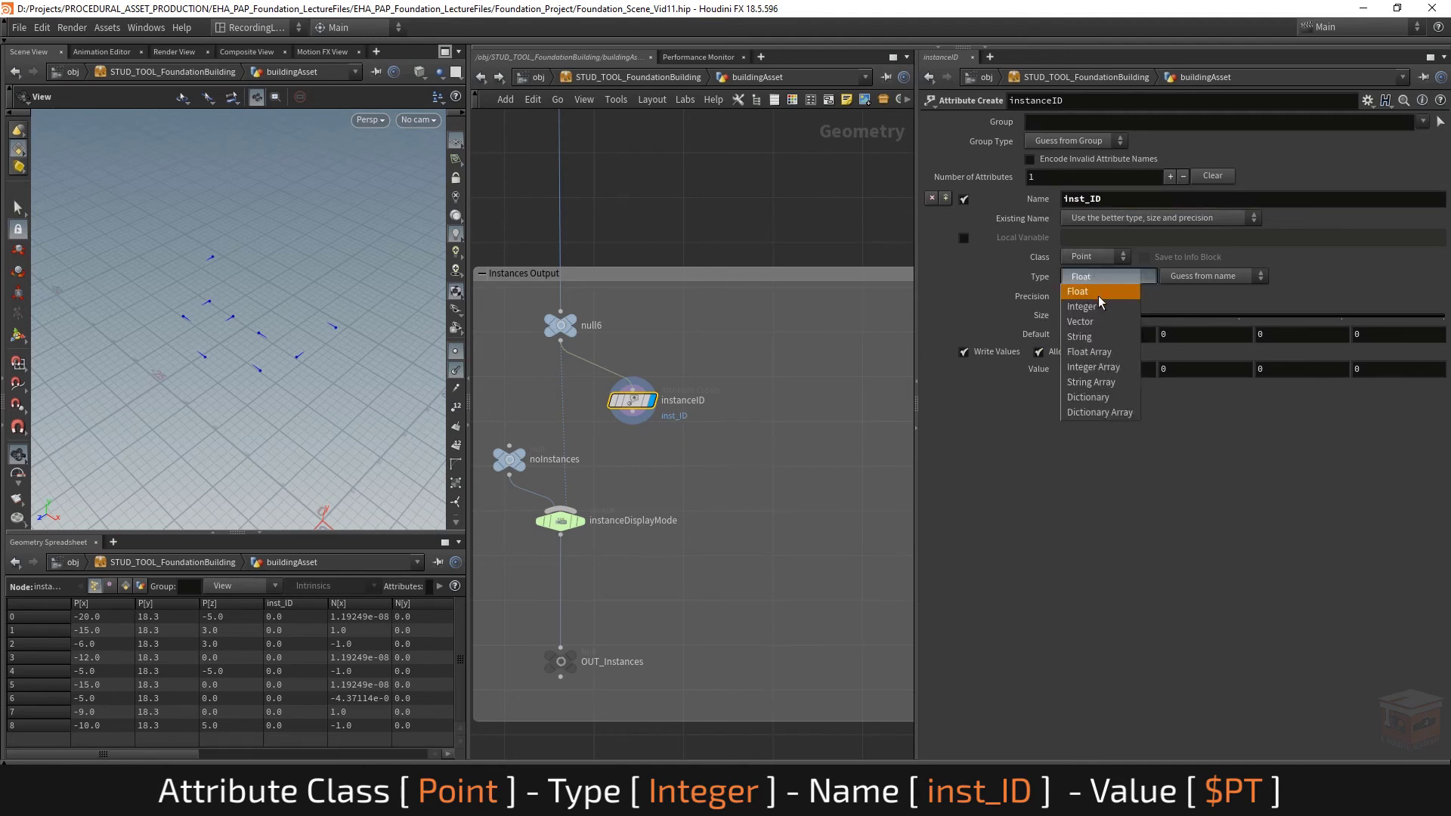
pyautogui.click(1097, 294)
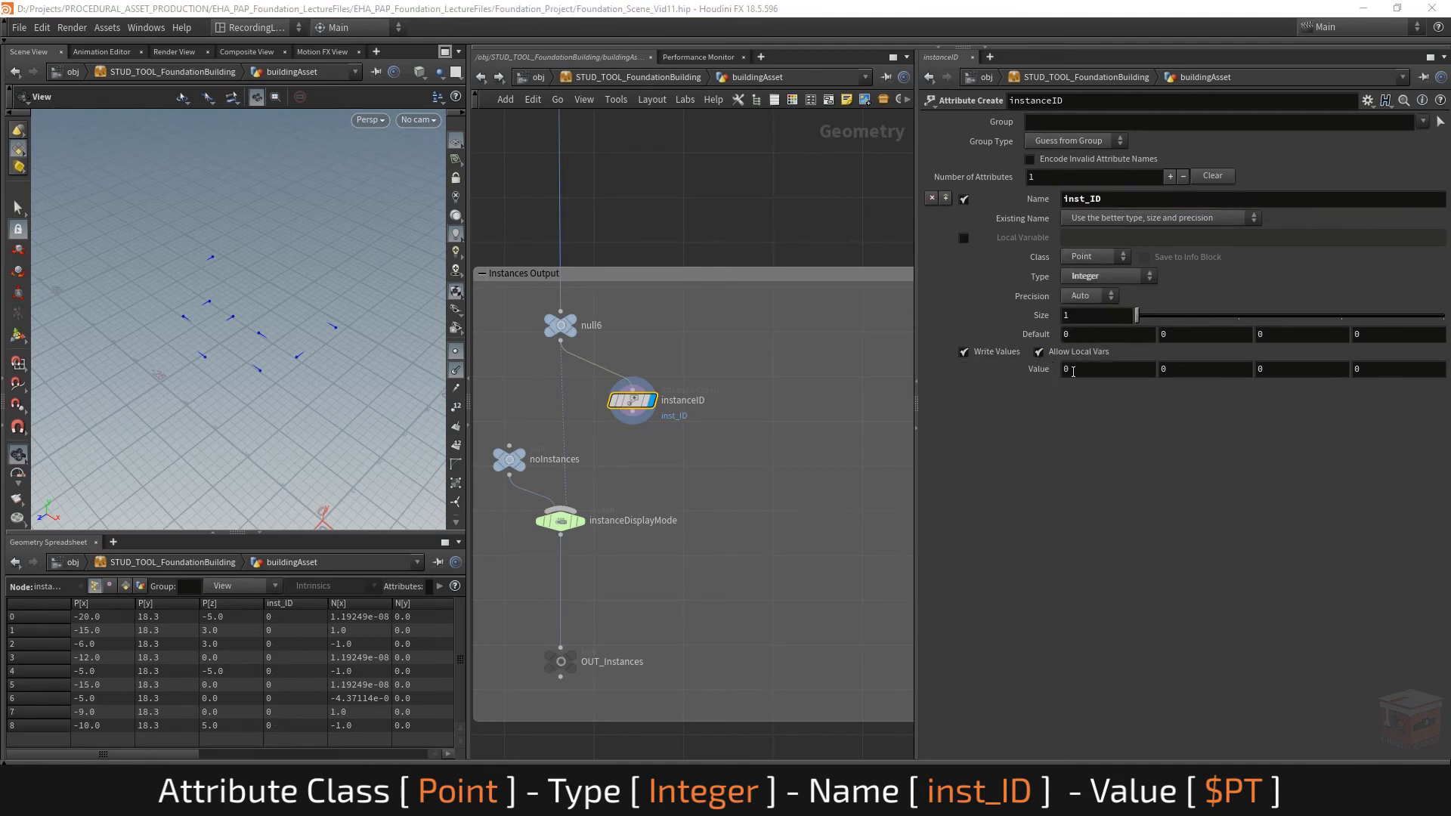
pyautogui.click(1107, 369)
pyautogui.hotkey('ctrl', 'a')
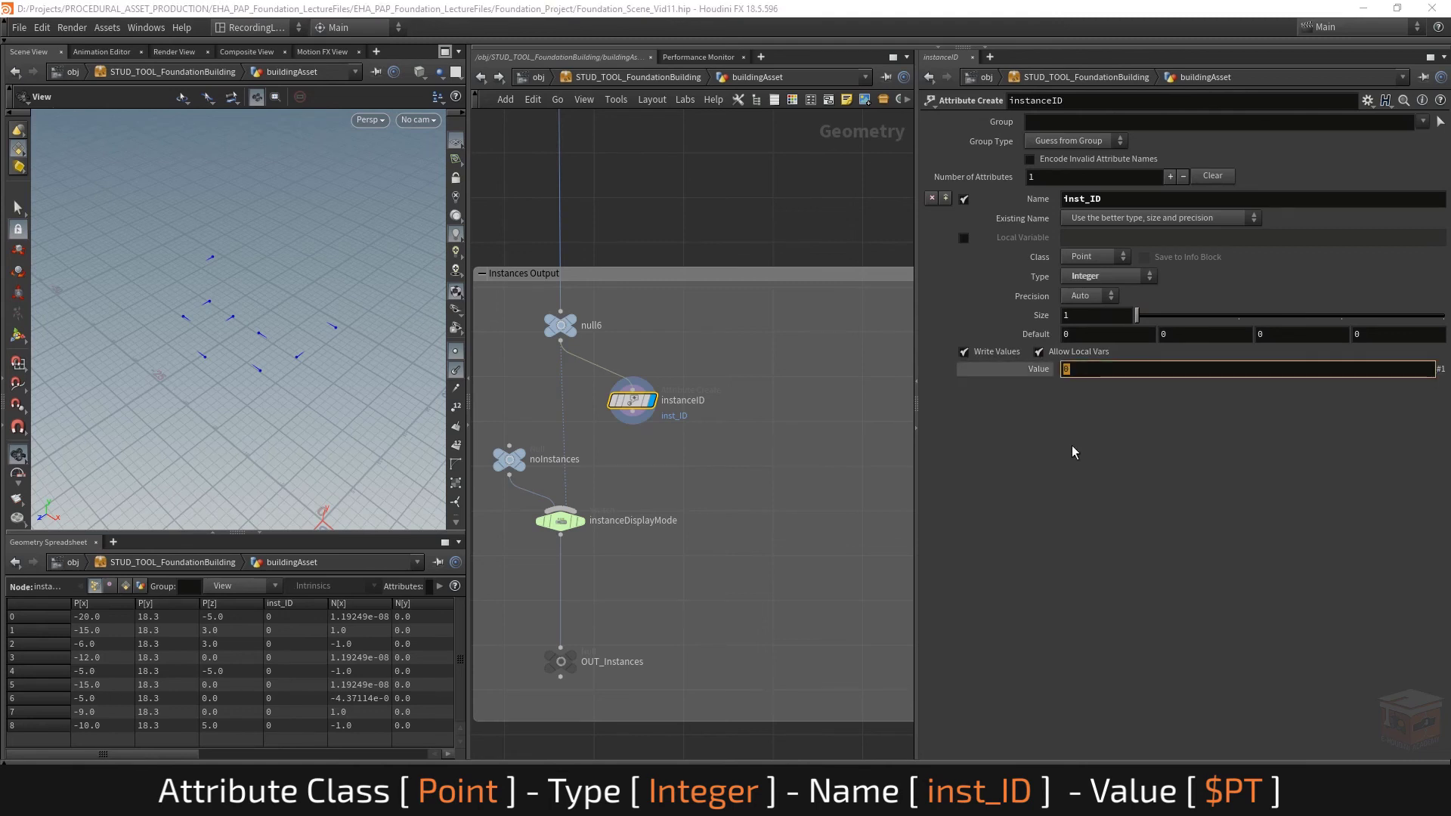
pyautogui.write('$')
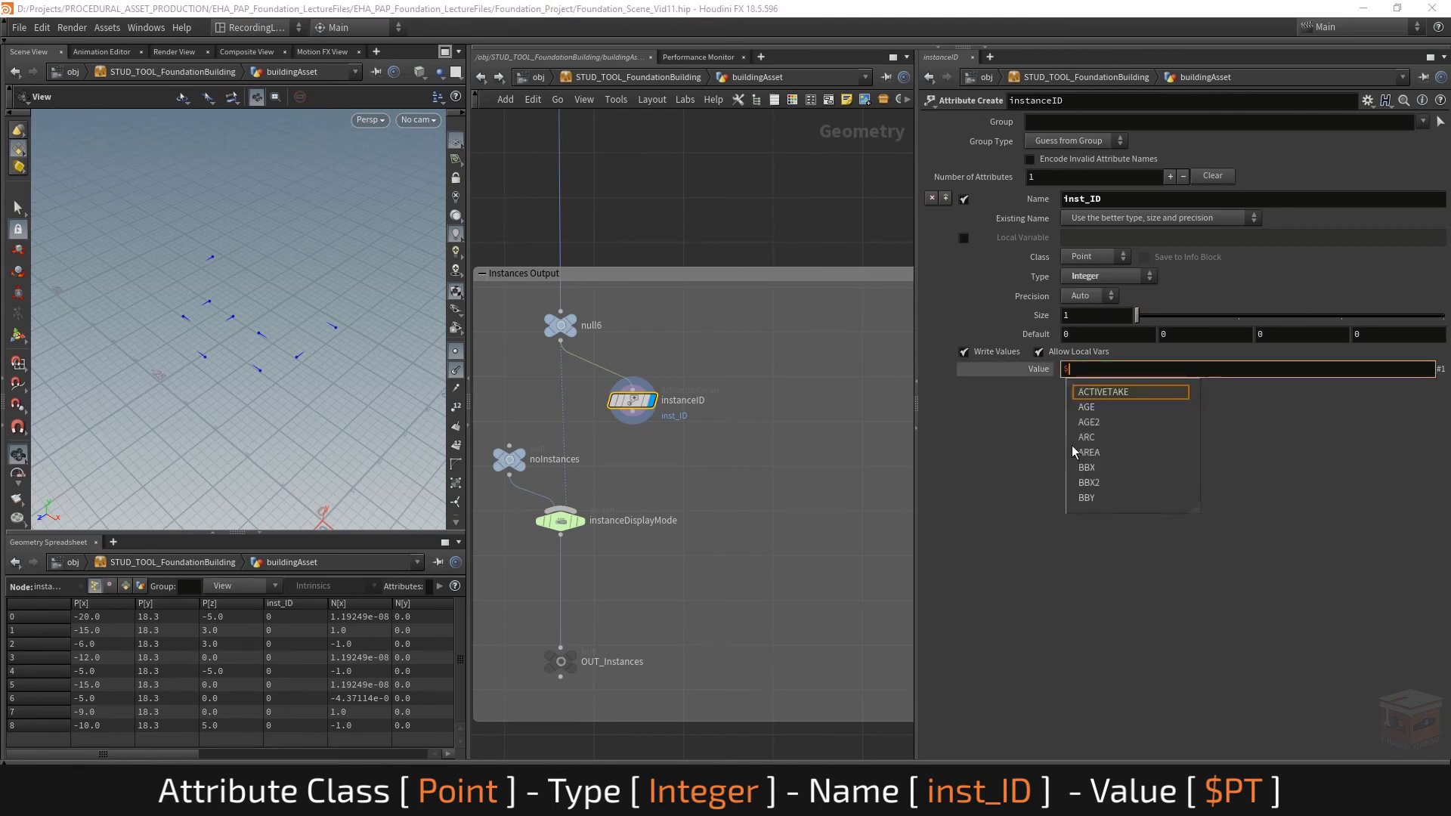
pyautogui.write('PT')
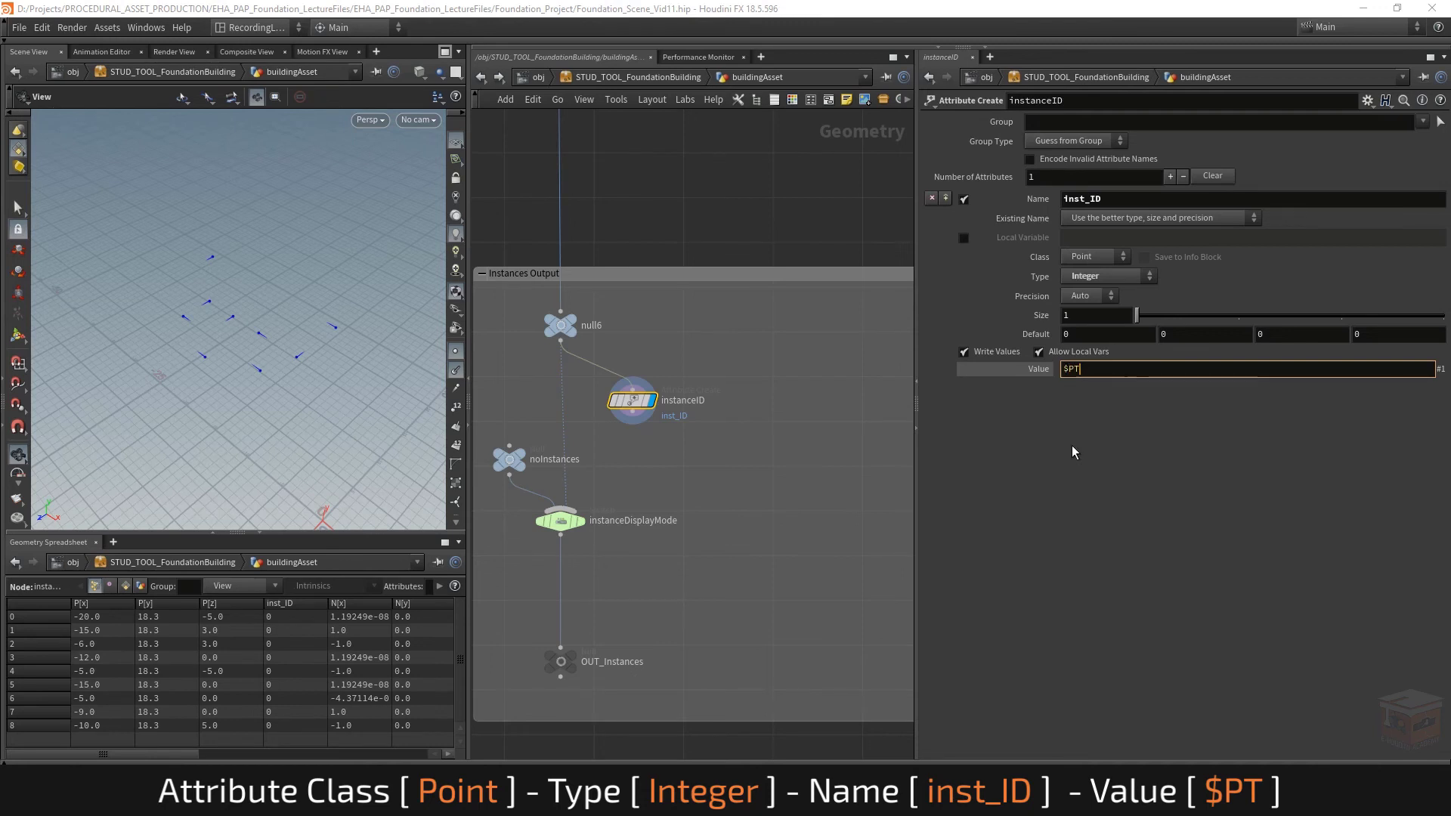
pyautogui.press('Return')
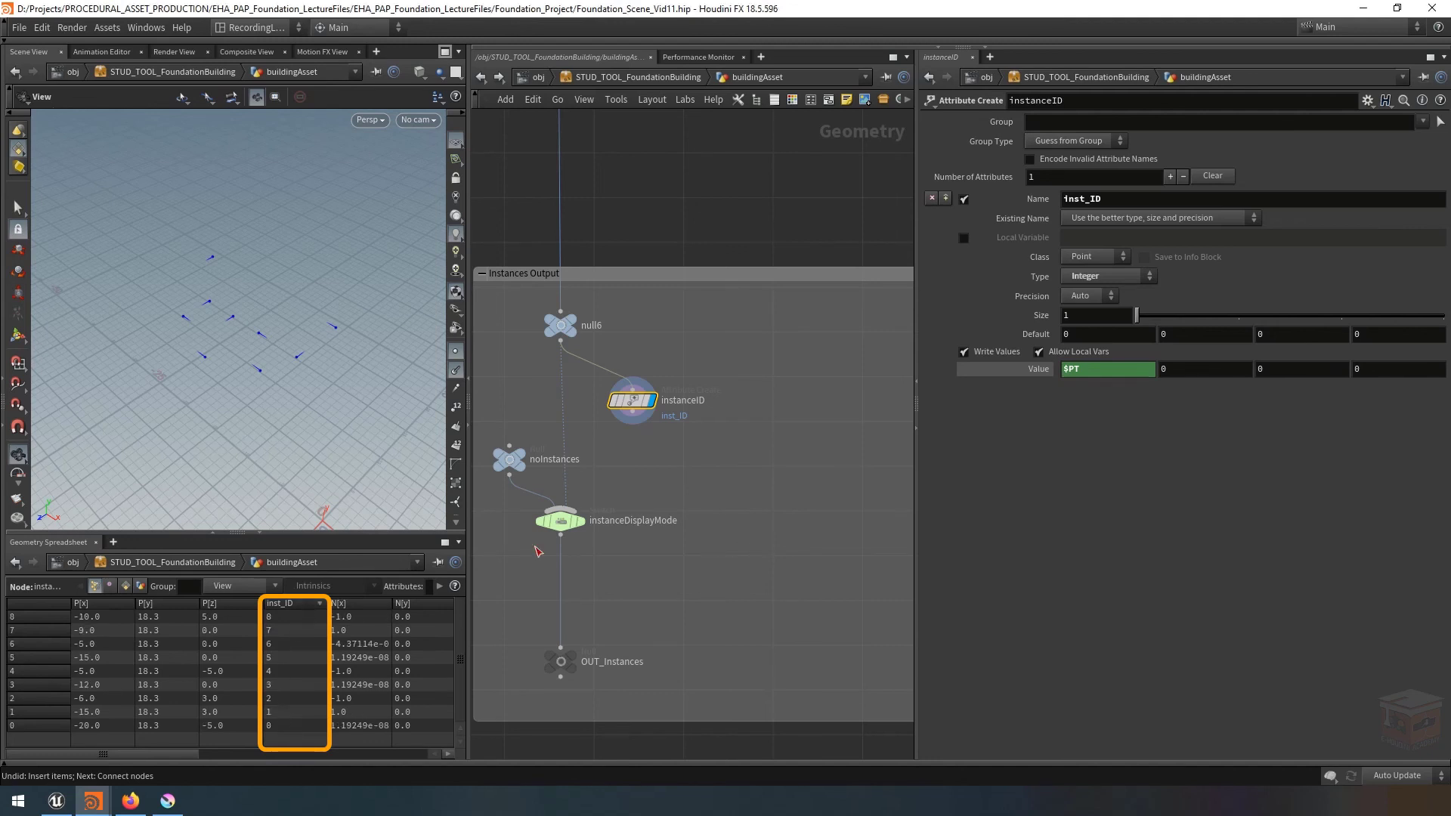
pyautogui.click(297, 603)
# Add a second Attribute Create node below instanceID, wiring instanceID into it and its output into the instanceDisplayMode switch.
pyautogui.click(625, 466)
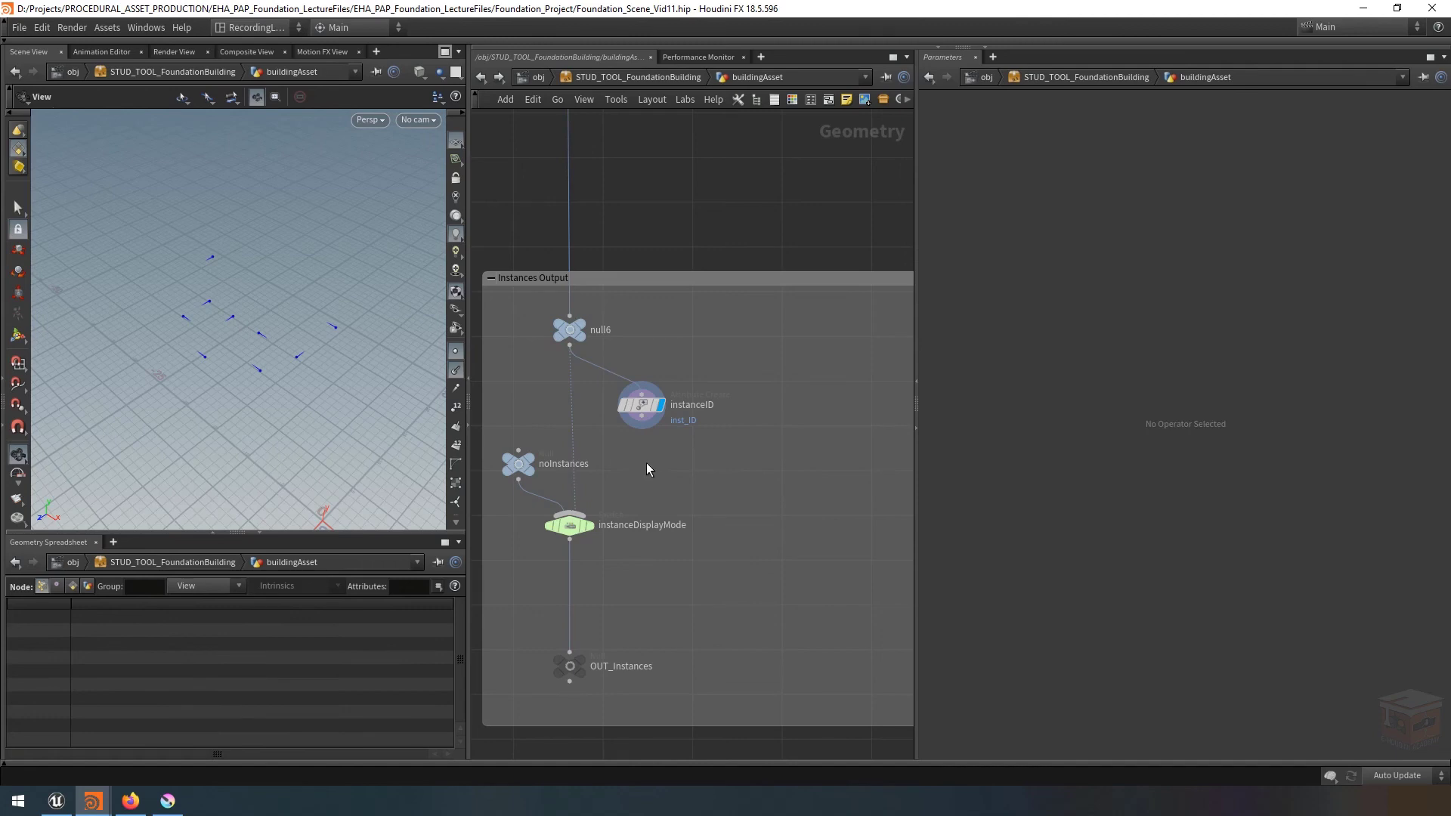
pyautogui.press('Tab')
pyautogui.write('attribcreate')
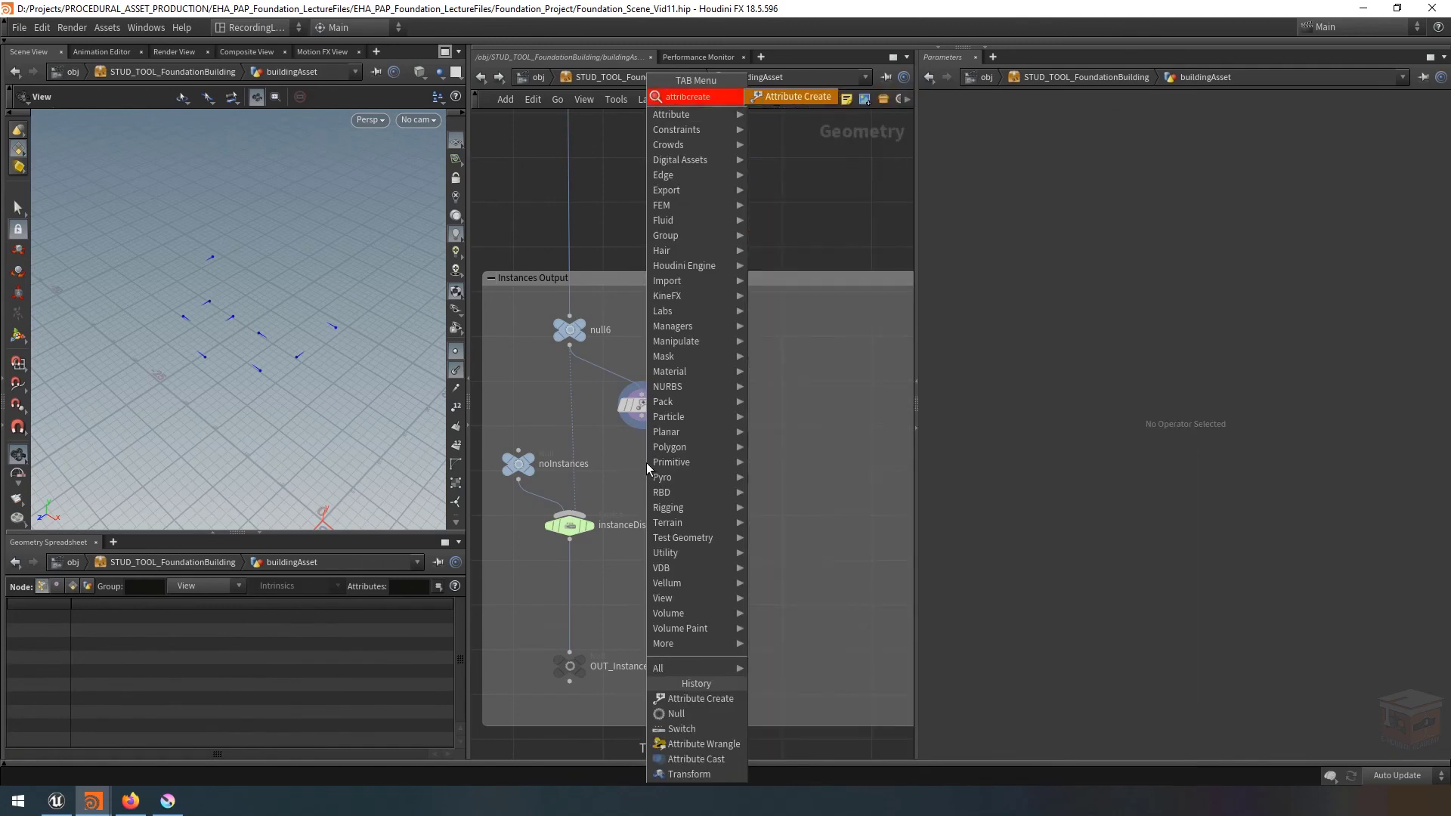
pyautogui.press('Return')
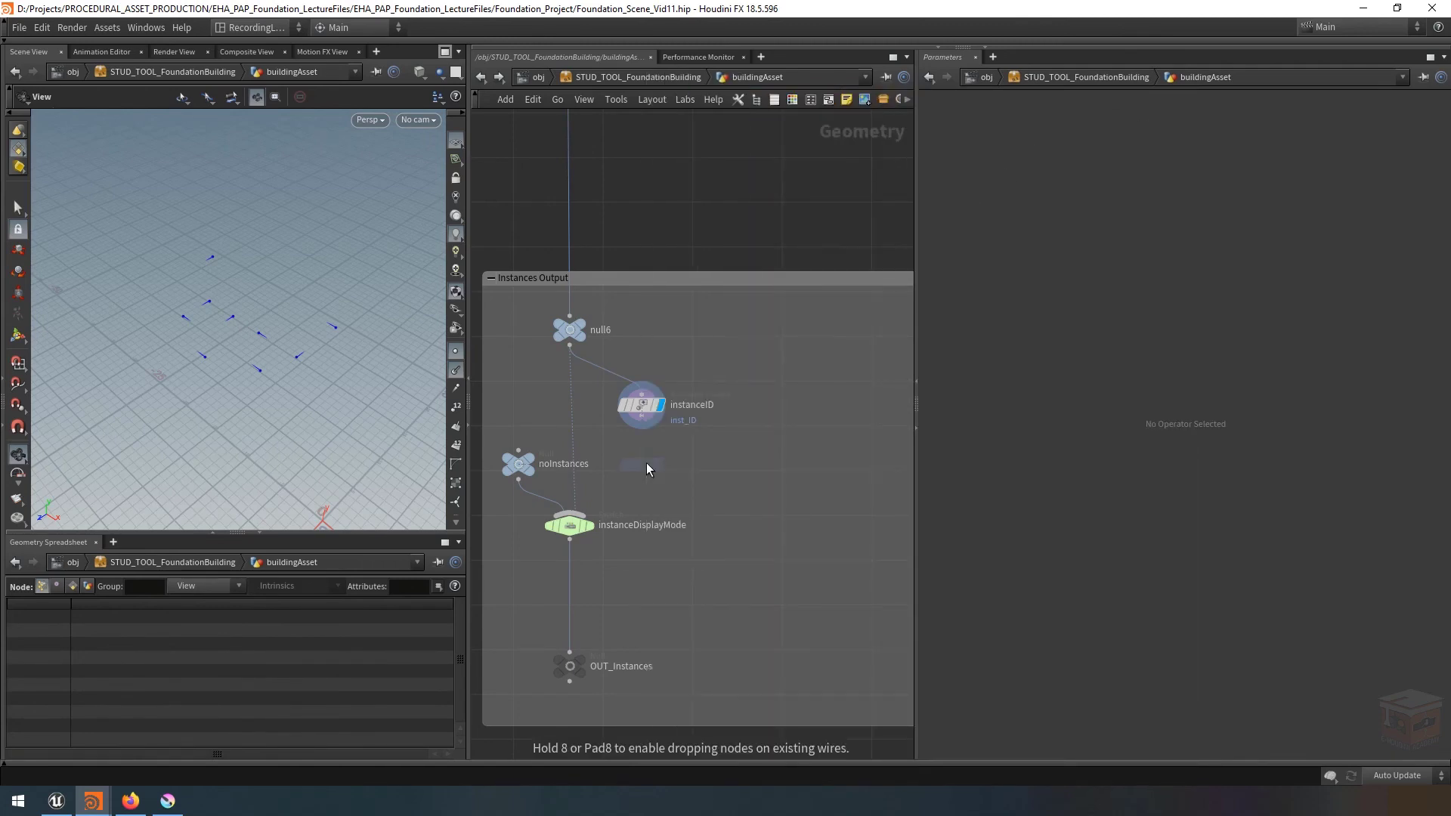
pyautogui.click(646, 463)
pyautogui.click(643, 453)
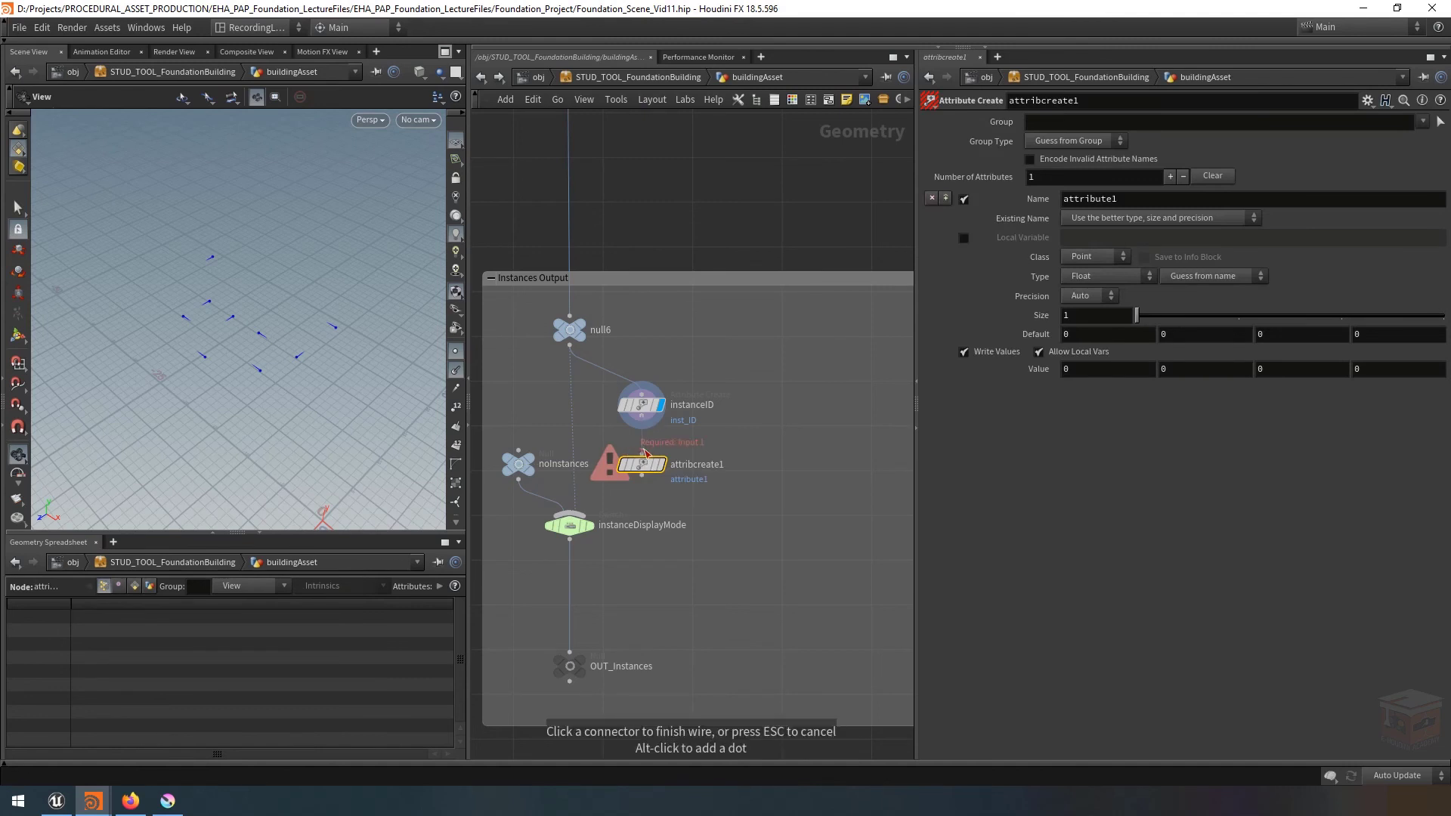
pyautogui.click(641, 429)
pyautogui.click(642, 476)
pyautogui.click(603, 508)
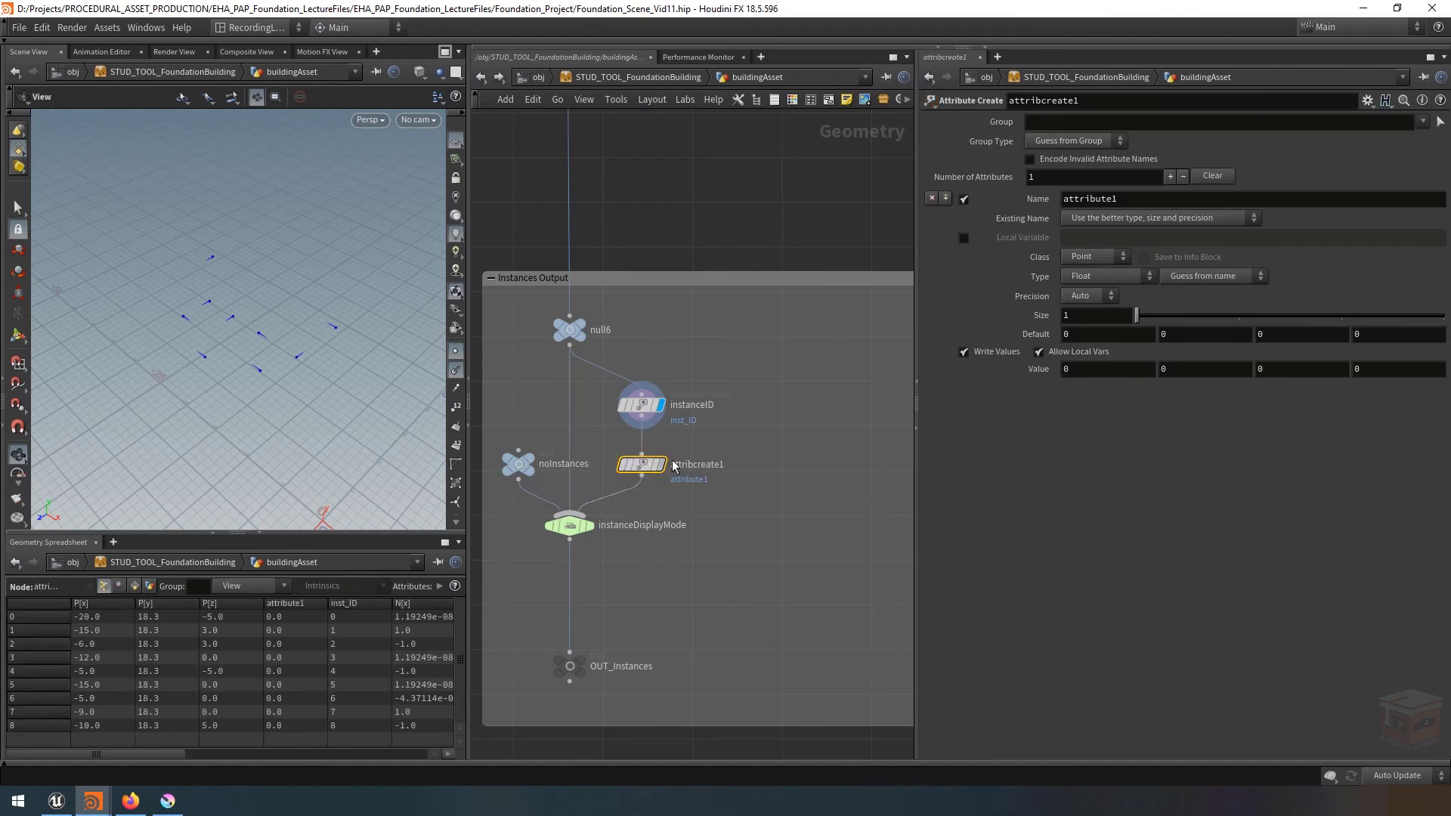
# Rename the new Attribute Create node to unreal_Split_Instances and set its attribute name to unreal_split_attr.
pyautogui.doubleClick(688, 465)
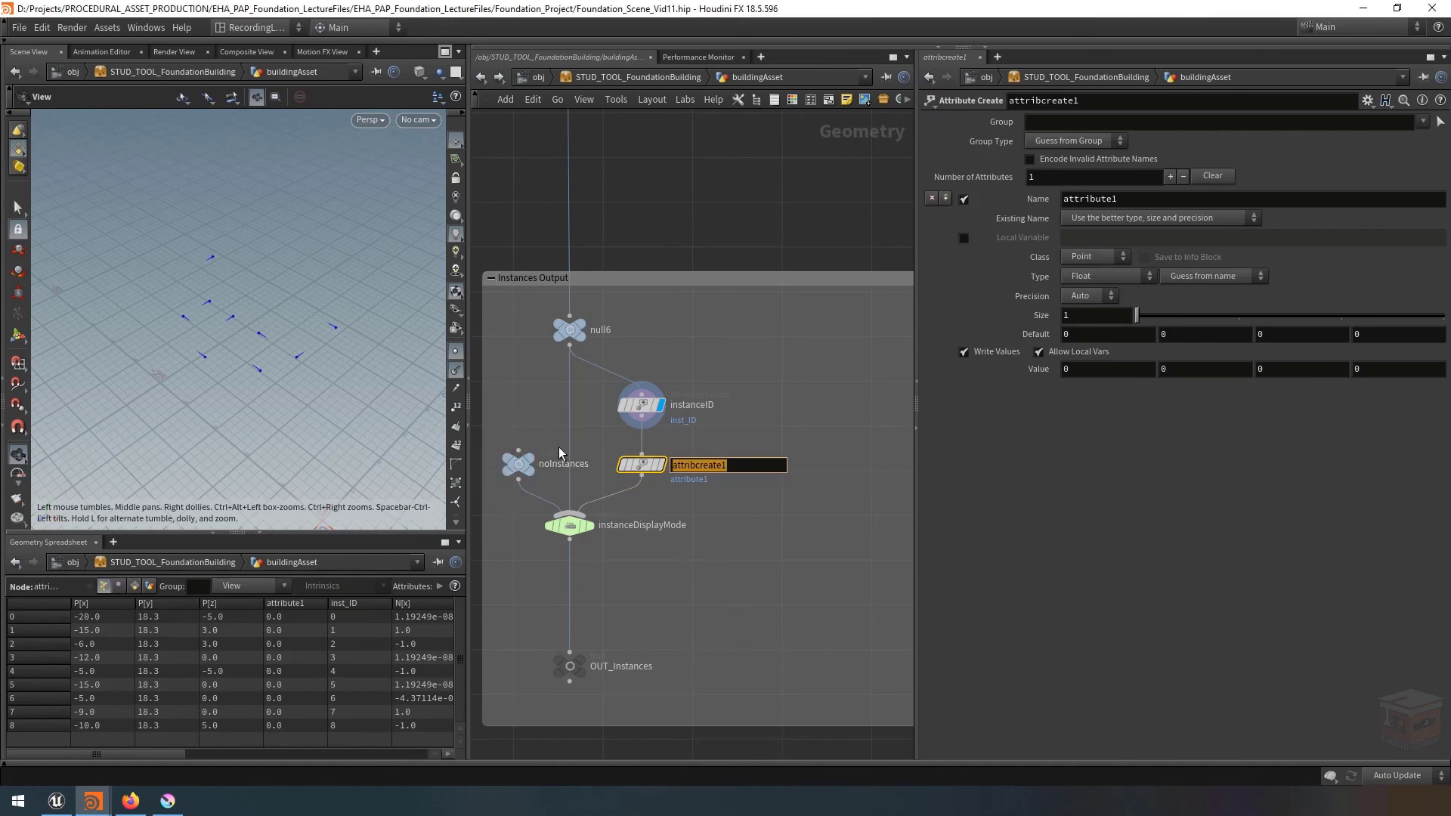
pyautogui.write('unreal_Split_Instances')
pyautogui.press('Return')
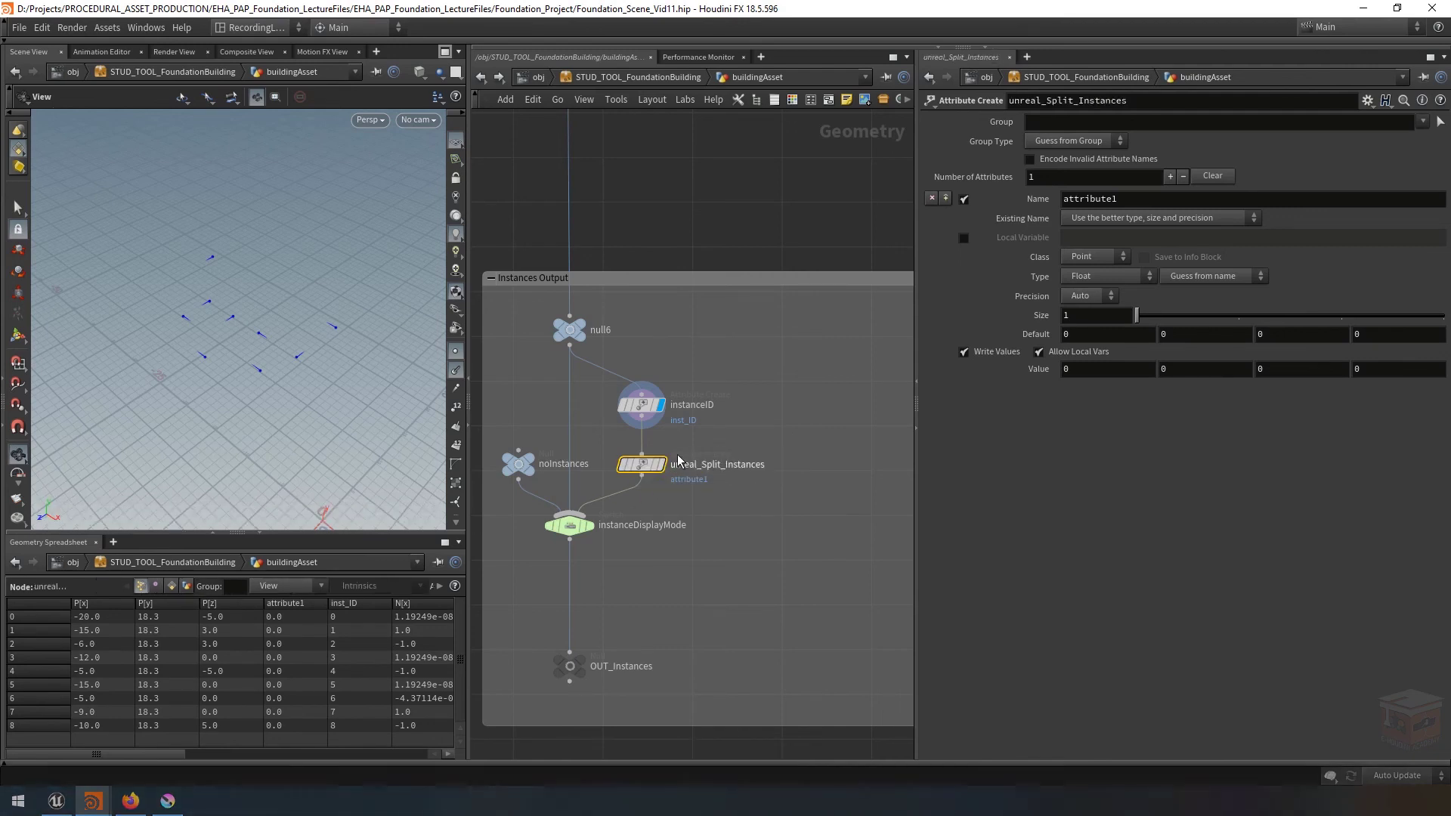
pyautogui.doubleClick(1105, 198)
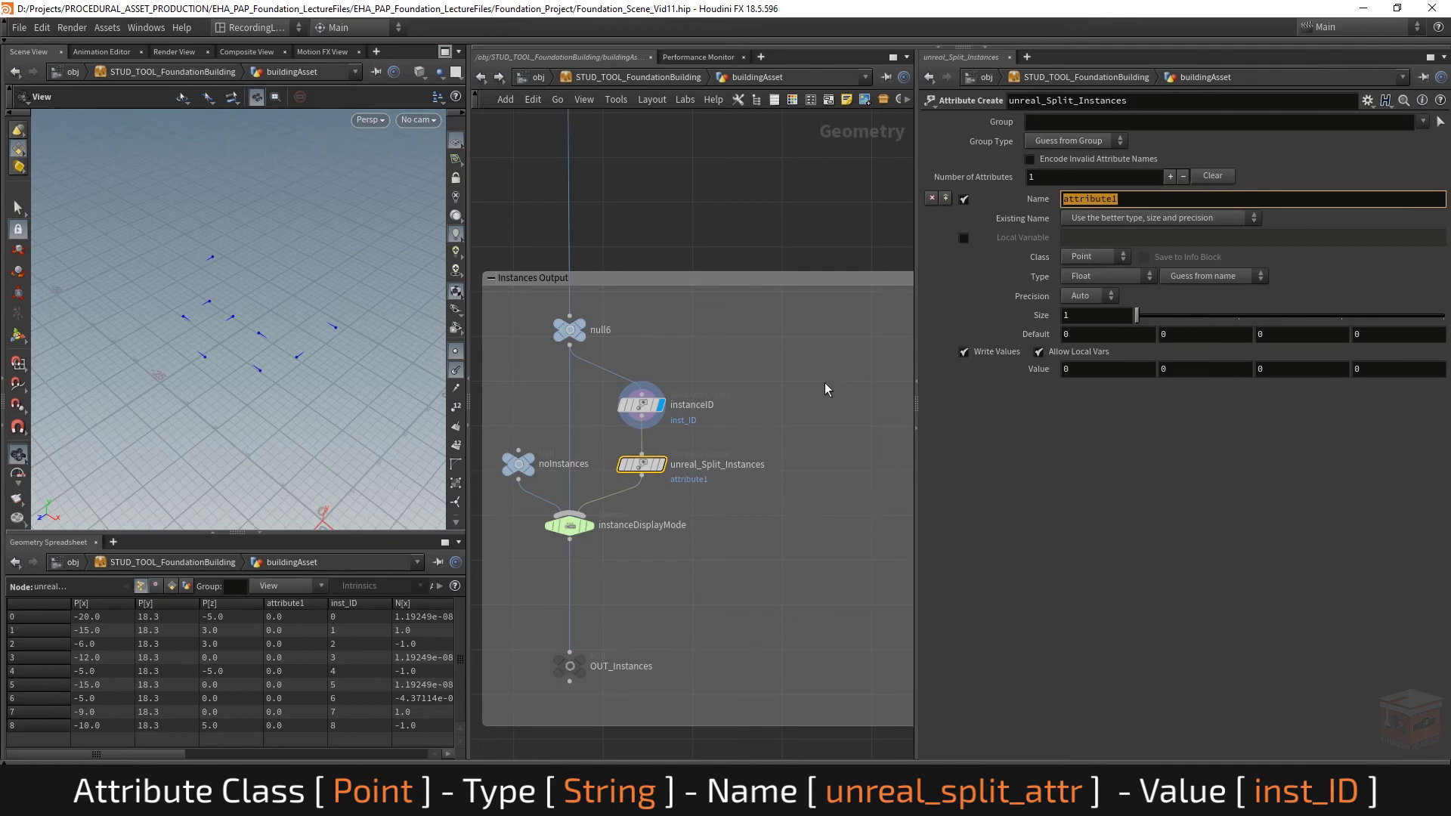
pyautogui.write('unreal_split_attr')
pyautogui.press('Return')
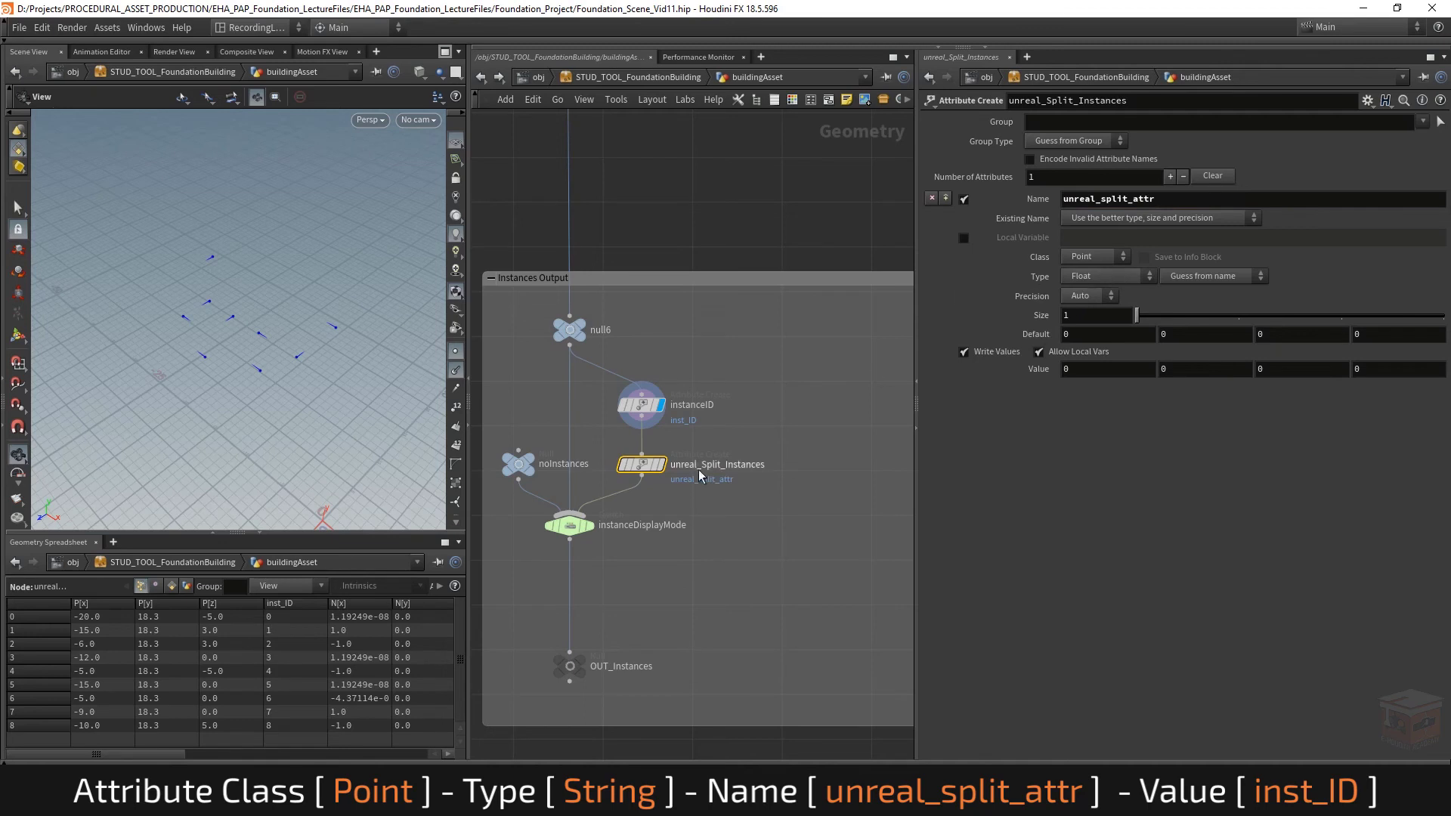
# Set the unreal_split_attr attribute's type to String and its string value to inst_ID.
pyautogui.moveTo(646, 408)
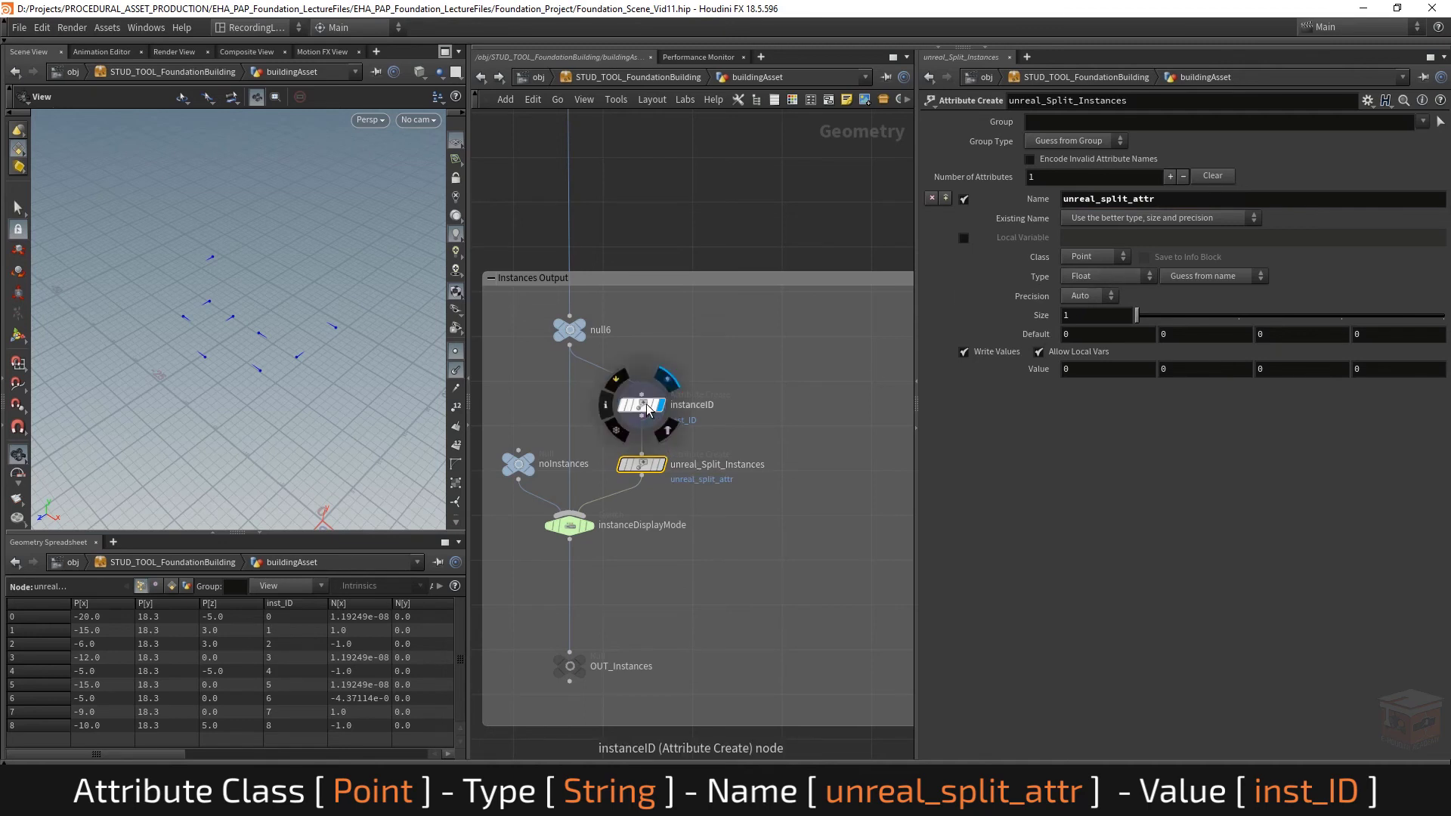
pyautogui.click(1099, 278)
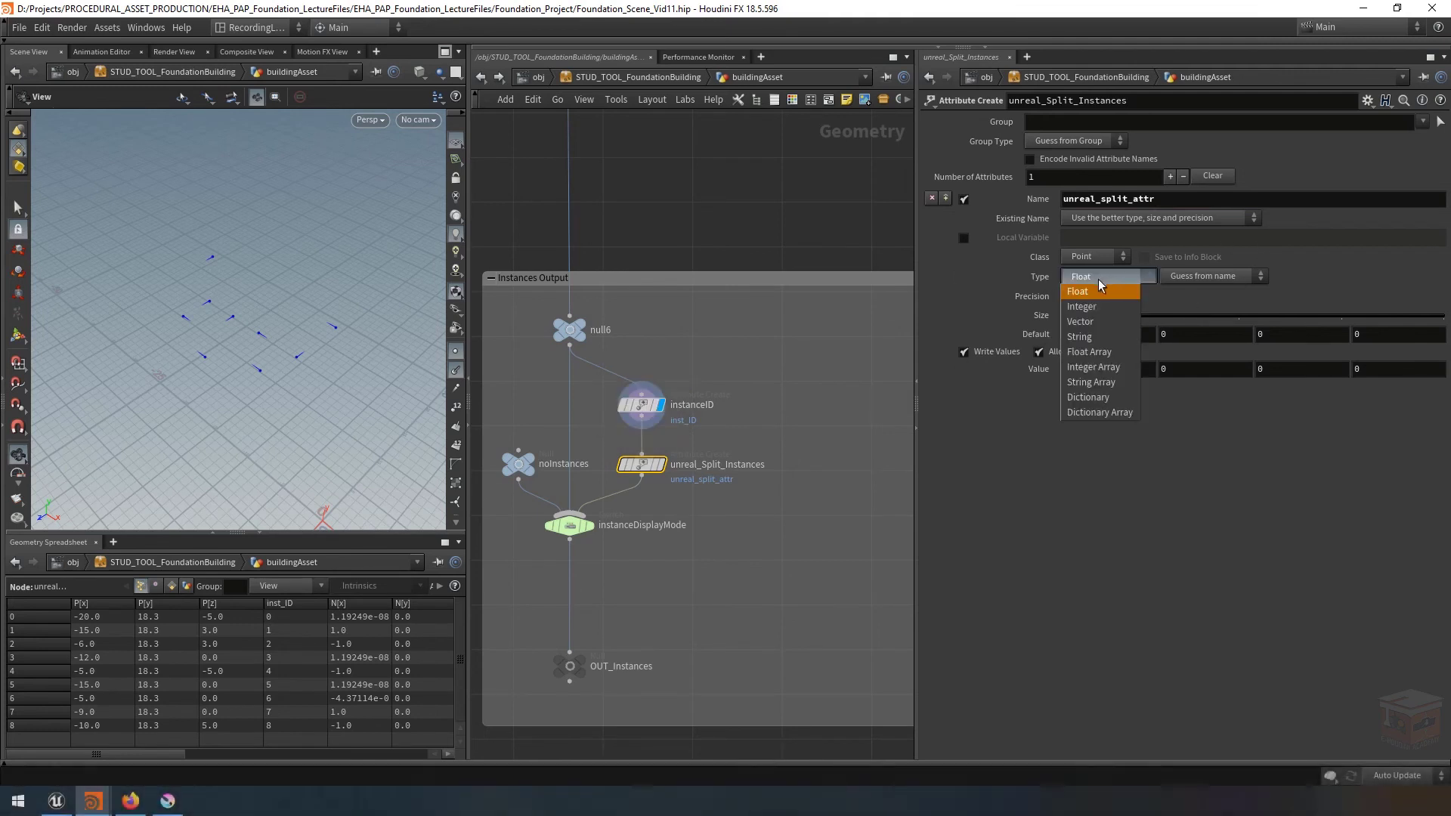
pyautogui.click(1091, 337)
pyautogui.click(1093, 310)
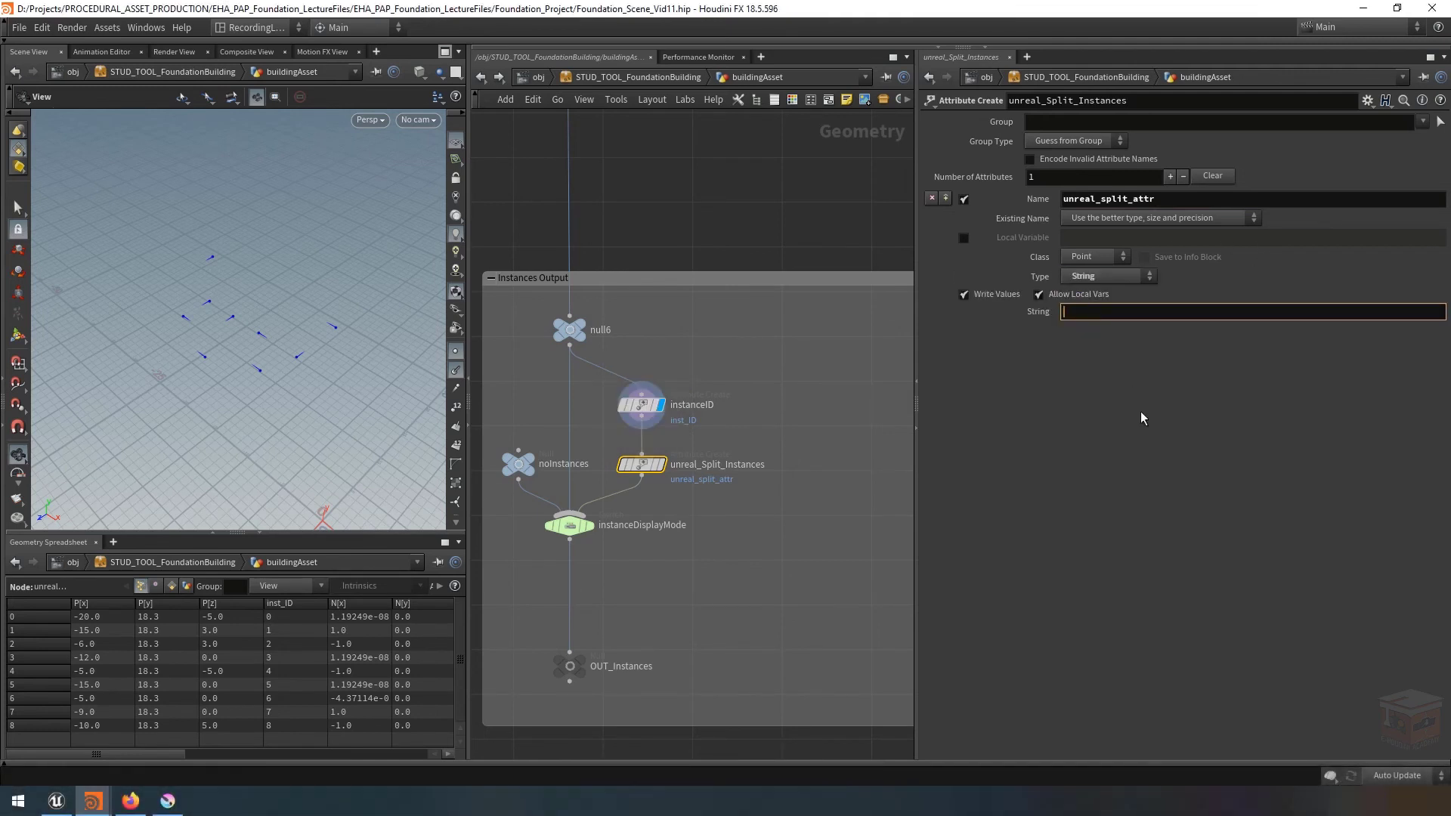
pyautogui.write('inst_ID')
pyautogui.press('Return')
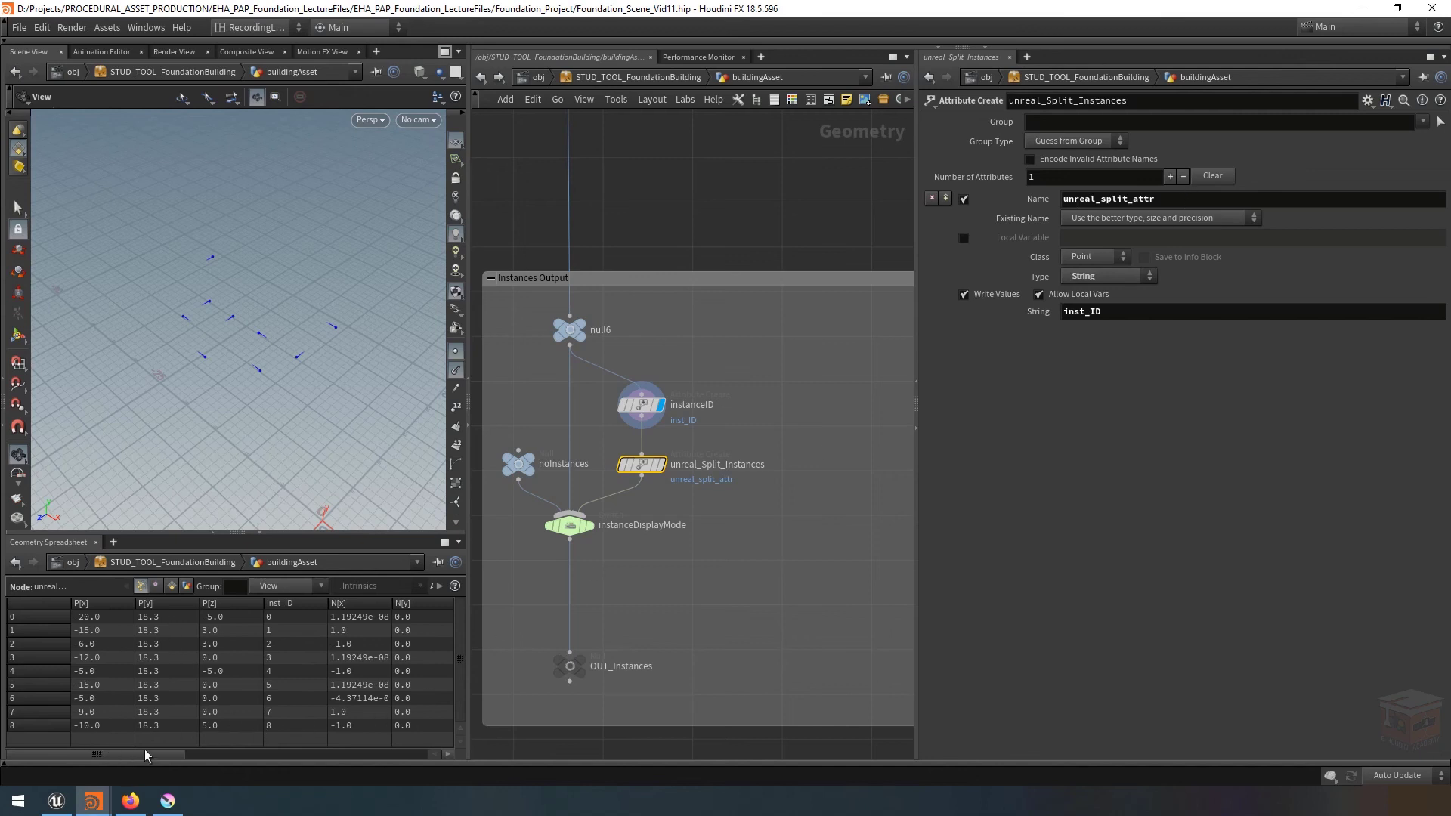
# Make unreal_Split_Instances the displayed node and check its unreal_split_attr column in the geometry spreadsheet.
pyautogui.hscroll(1, 153, 756)
pyautogui.moveTo(651, 474)
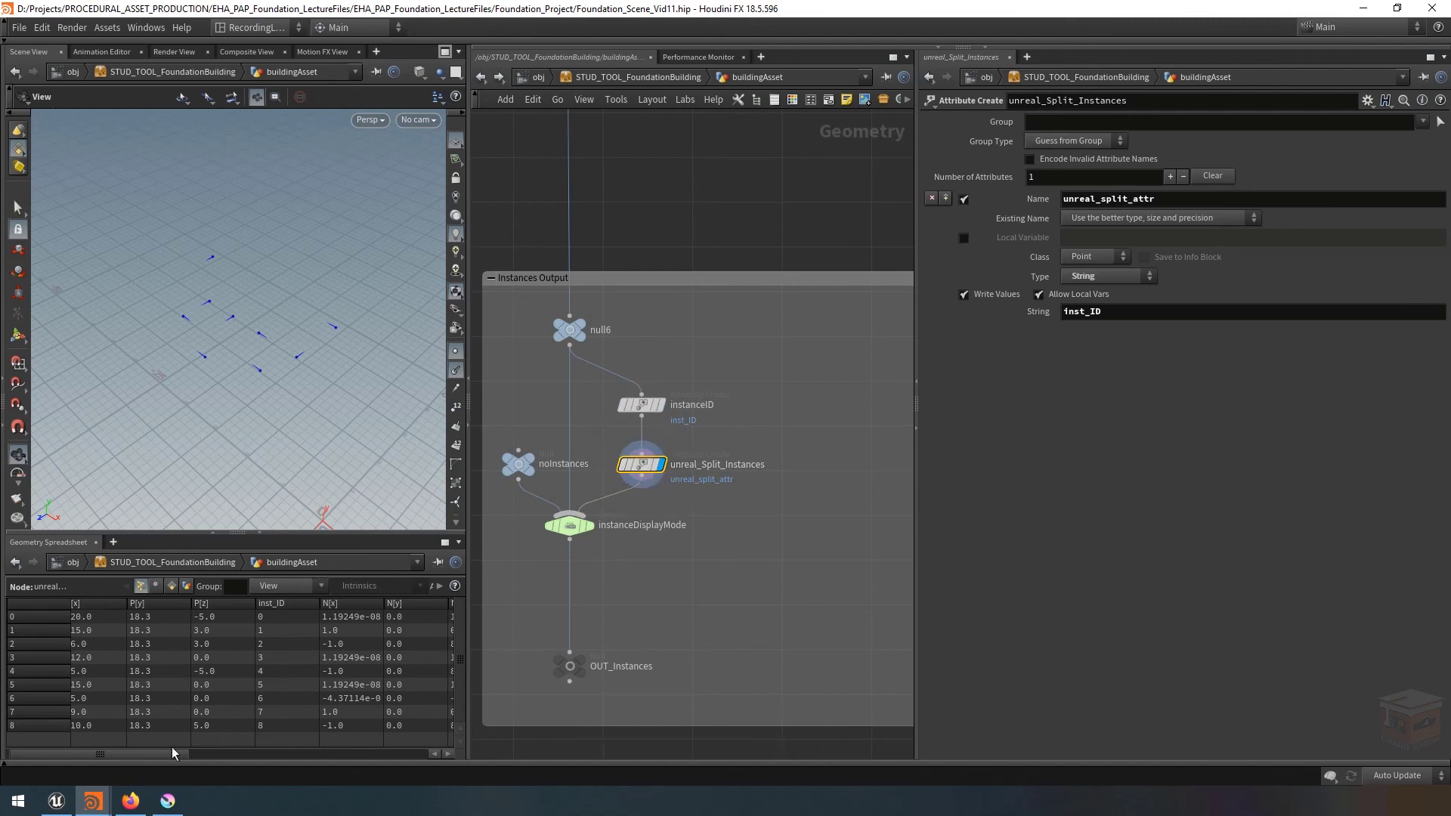
pyautogui.moveTo(165, 756); pyautogui.dragTo(398, 752)
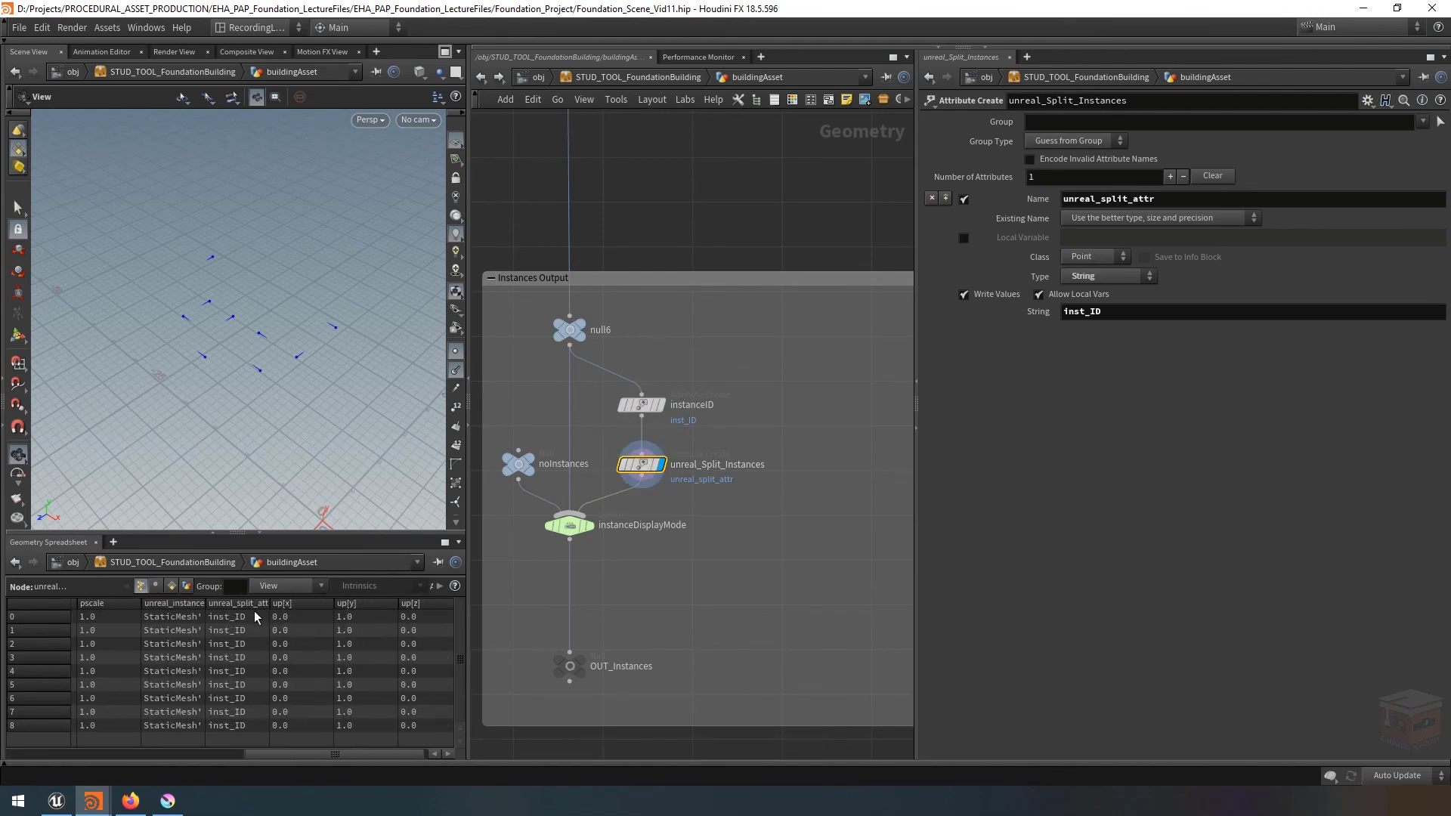
pyautogui.moveTo(270, 603); pyautogui.dragTo(232, 613)
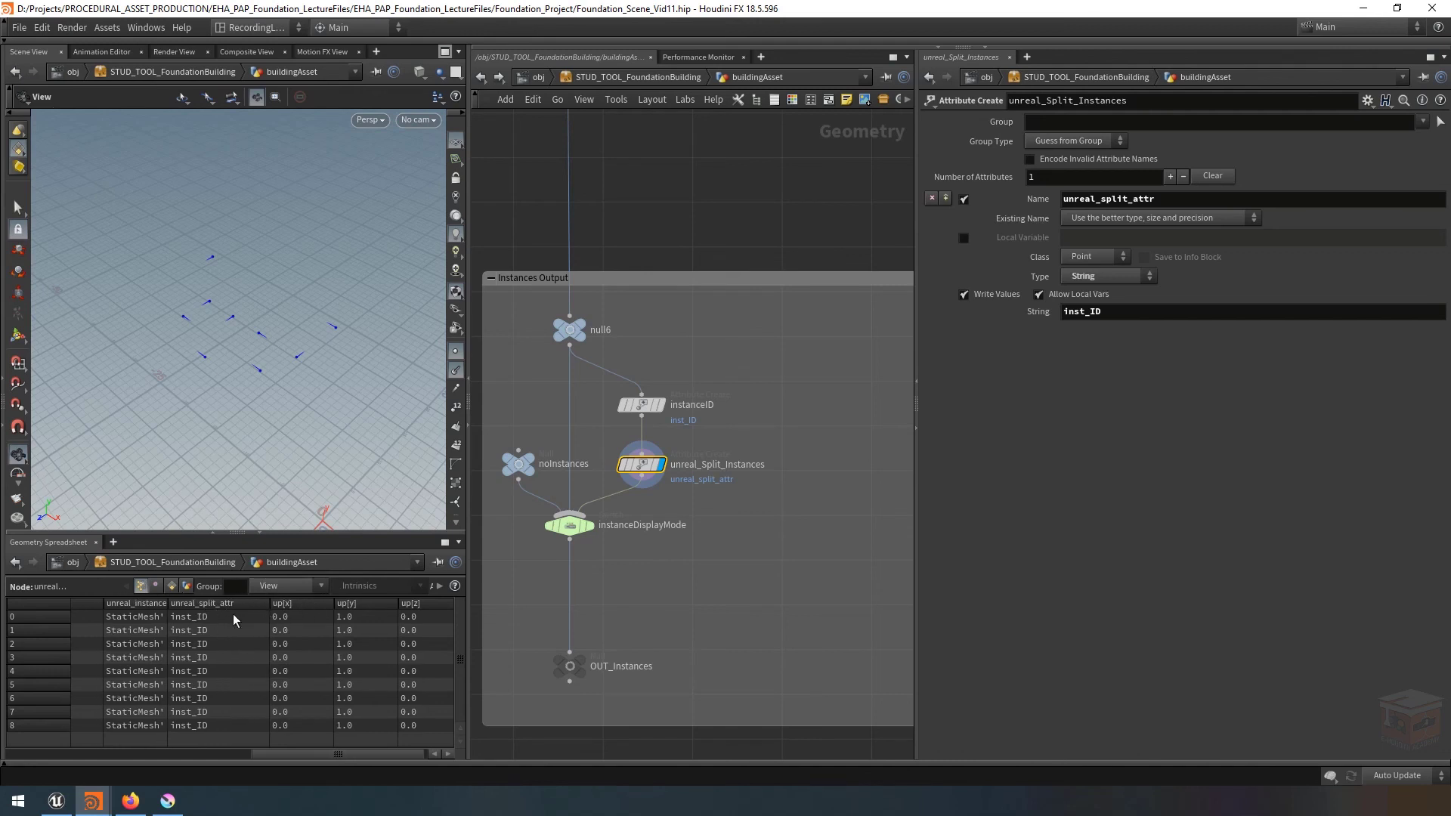
pyautogui.moveTo(340, 756); pyautogui.dragTo(81, 746)
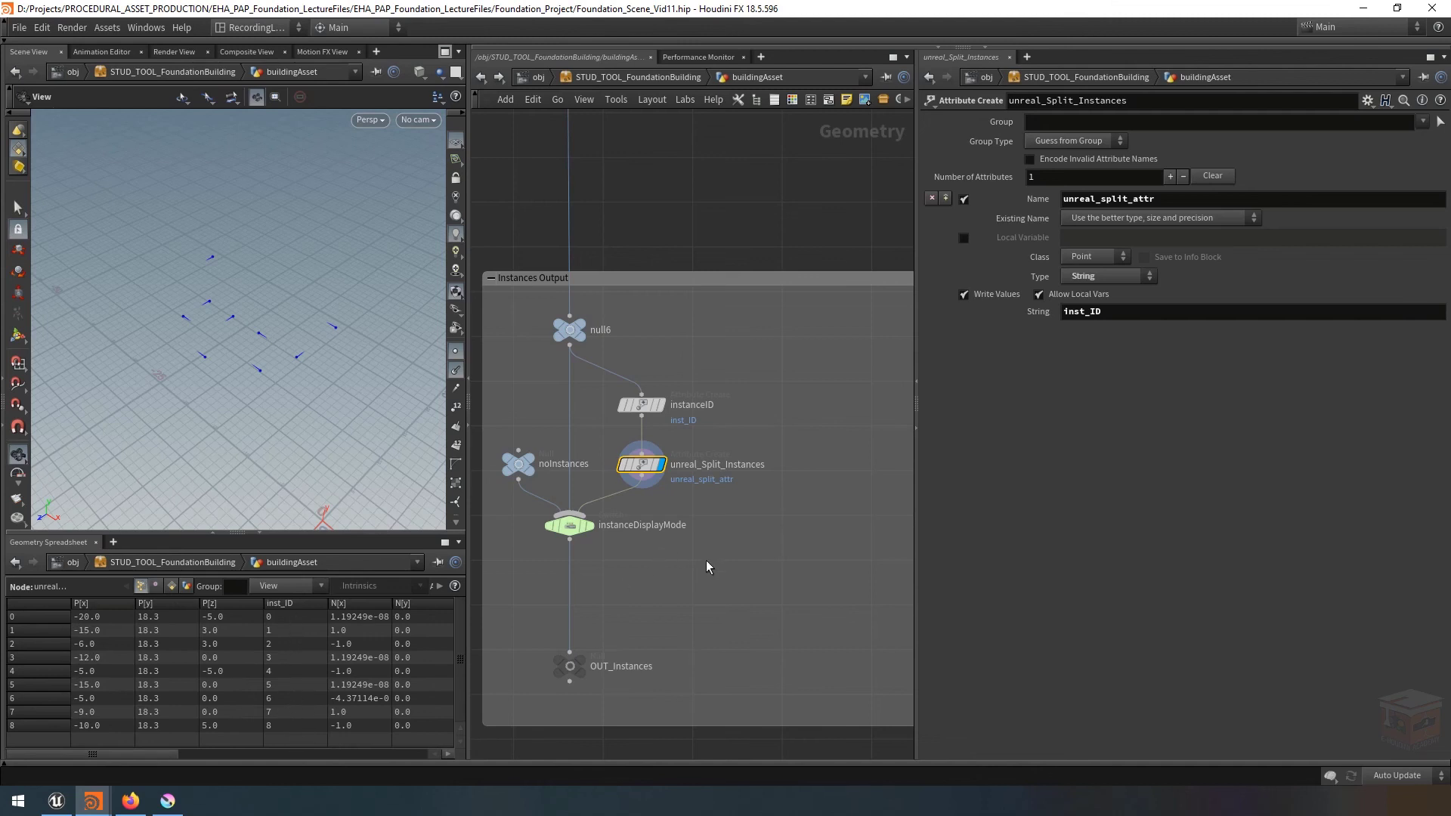
# Select the instanceDisplayMode switch and open the type properties of STUD_TOOL_FoundationBuilding, narrowing the network pane to keep it clear of the dialog.
pyautogui.scroll(-3, 706, 566)
pyautogui.moveTo(693, 590); pyautogui.dragTo(777, 581, button='middle')
pyautogui.moveTo(776, 580); pyautogui.dragTo(646, 525)
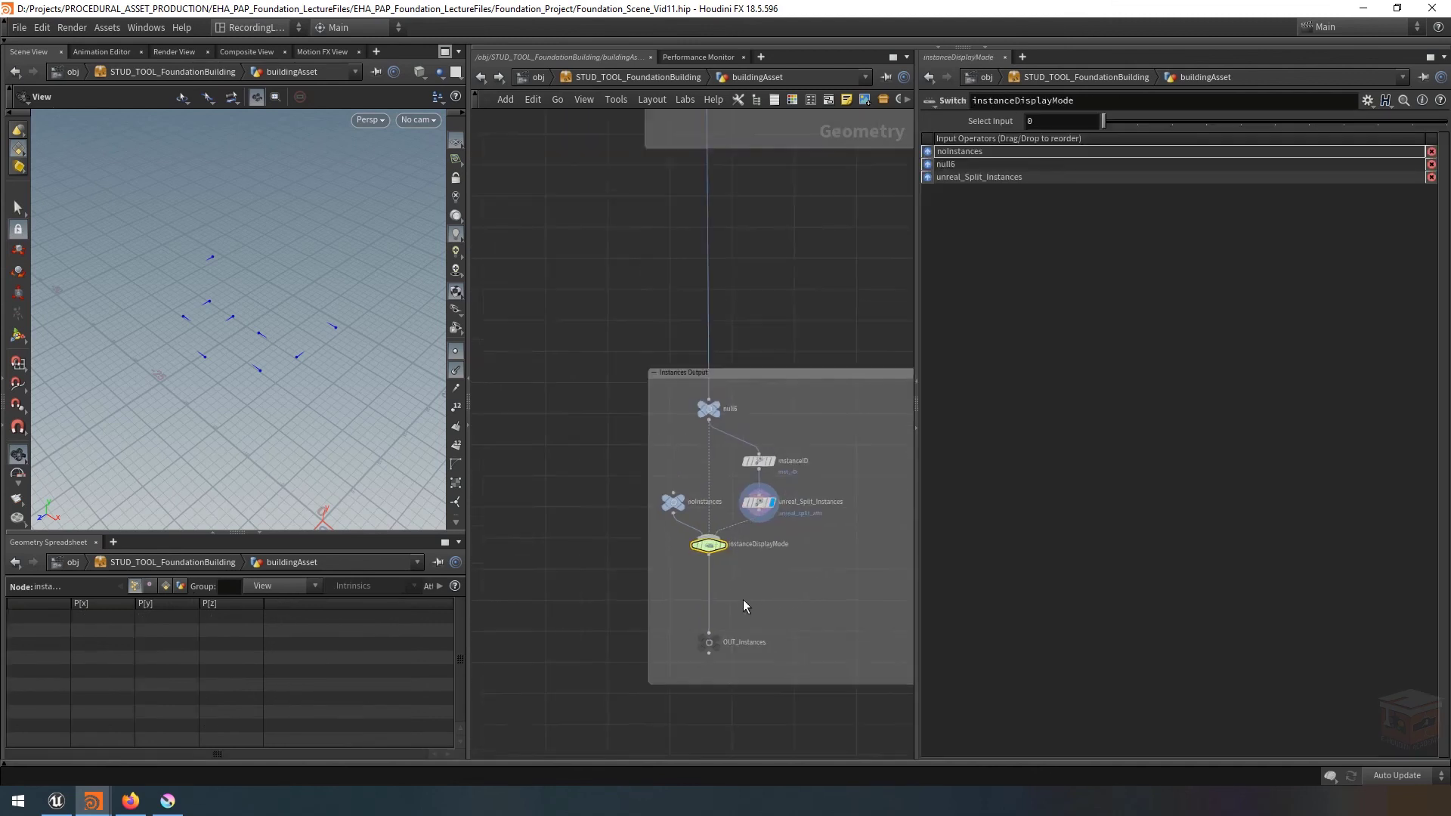
pyautogui.scroll(-1, 744, 604)
pyautogui.scroll(-2, 684, 370)
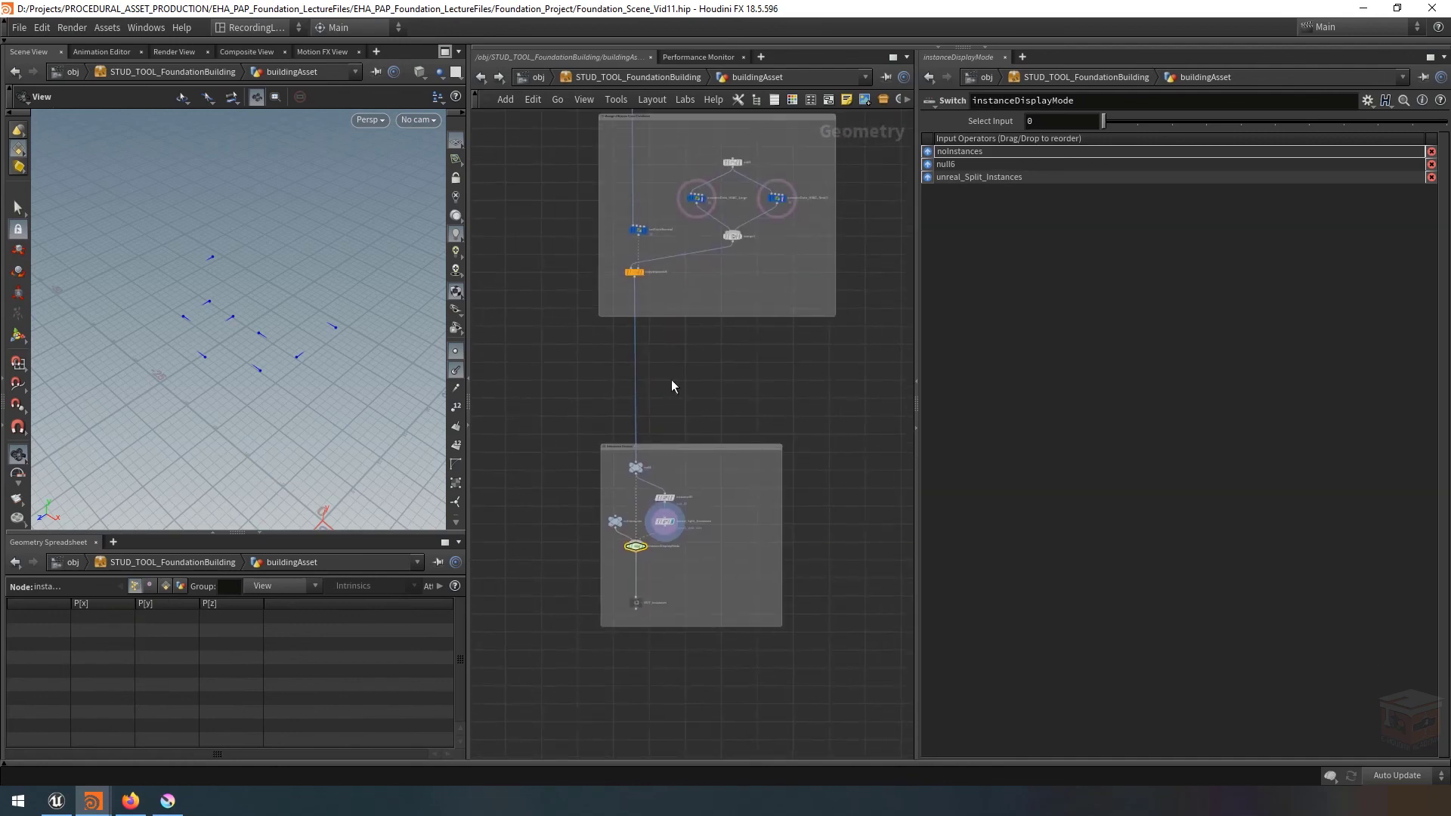
pyautogui.rightClick(638, 79)
pyautogui.click(712, 433)
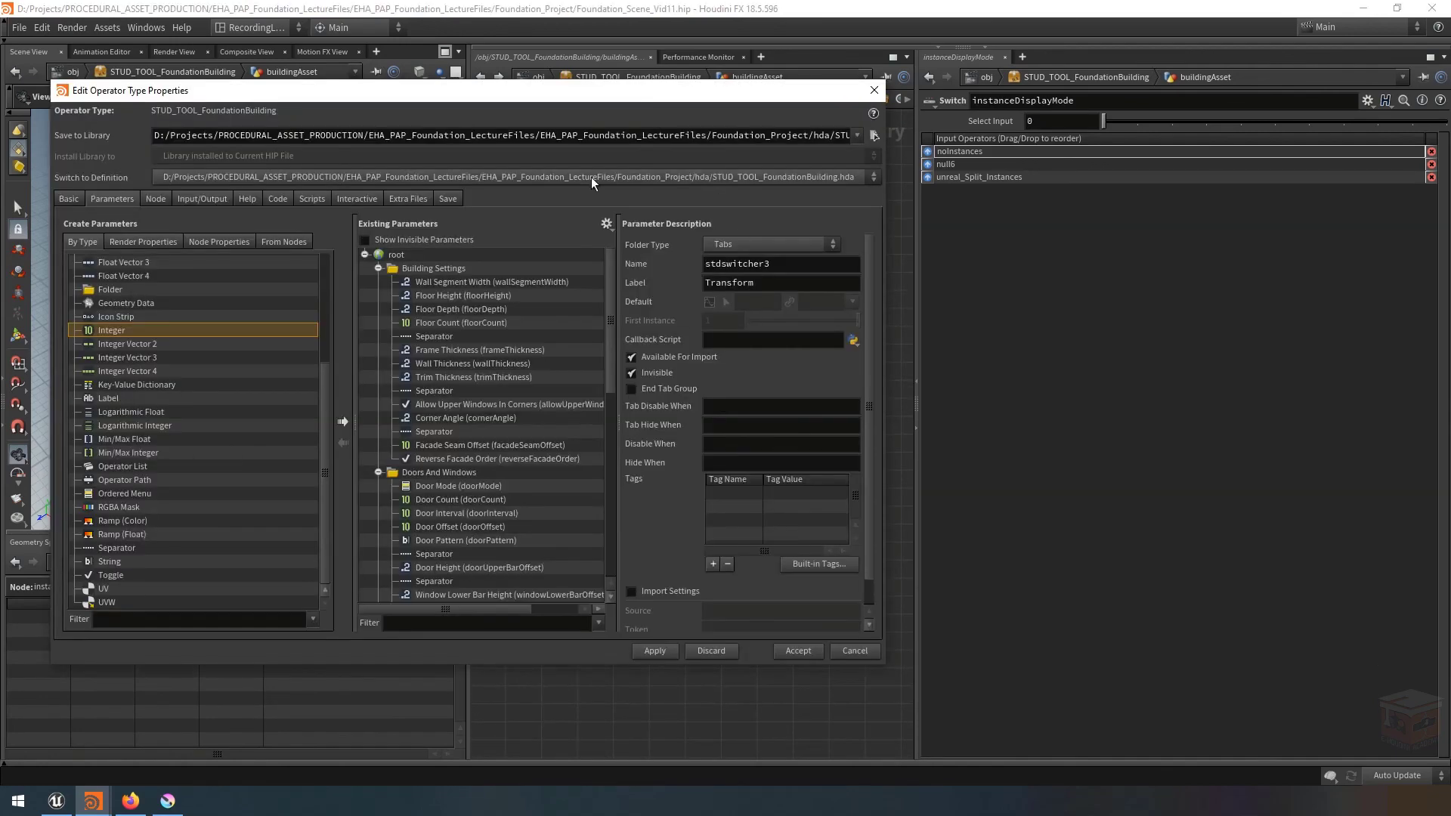
pyautogui.moveTo(470, 712); pyautogui.dragTo(911, 712)
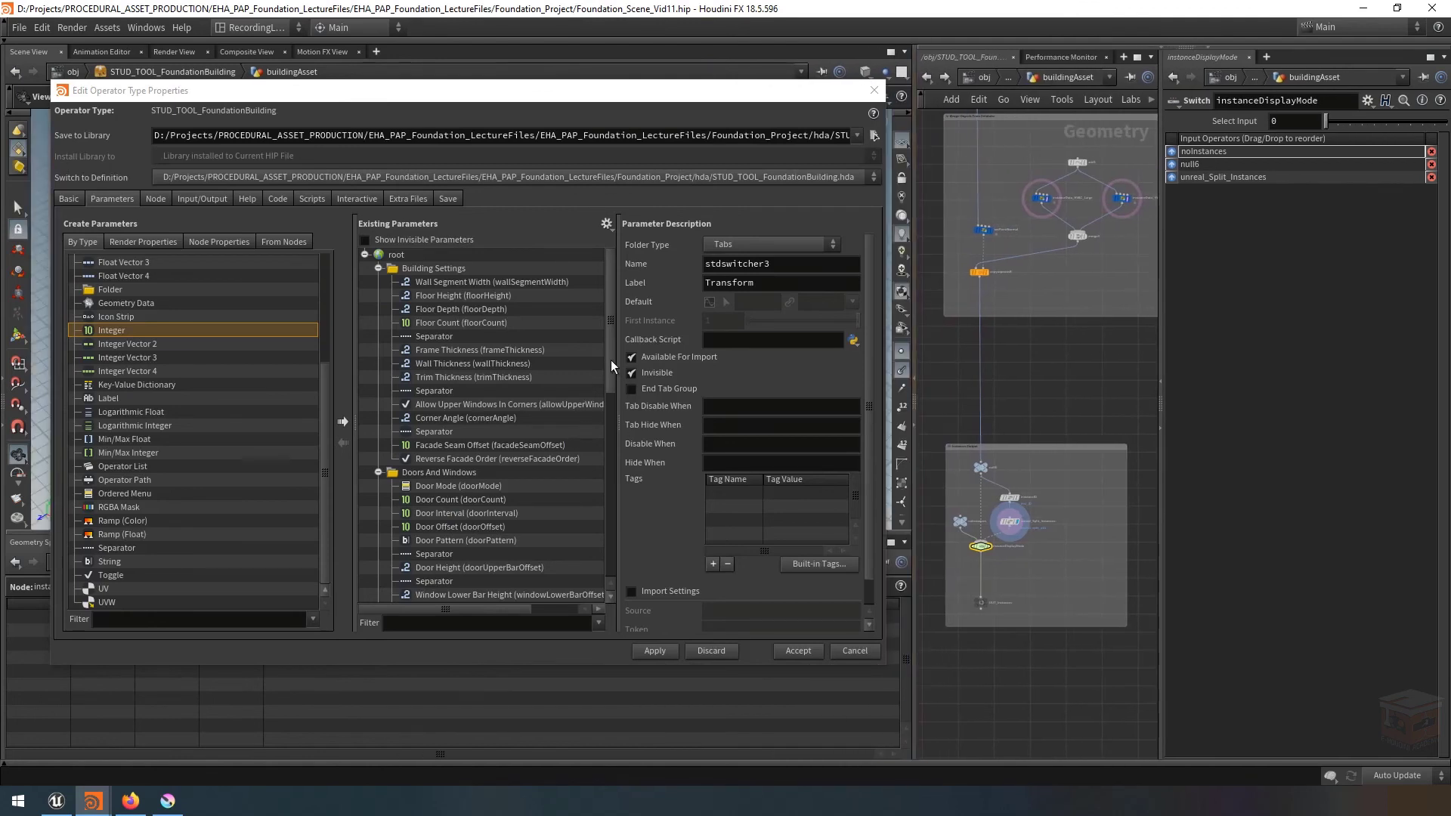
pyautogui.moveTo(610, 360); pyautogui.dragTo(600, 542)
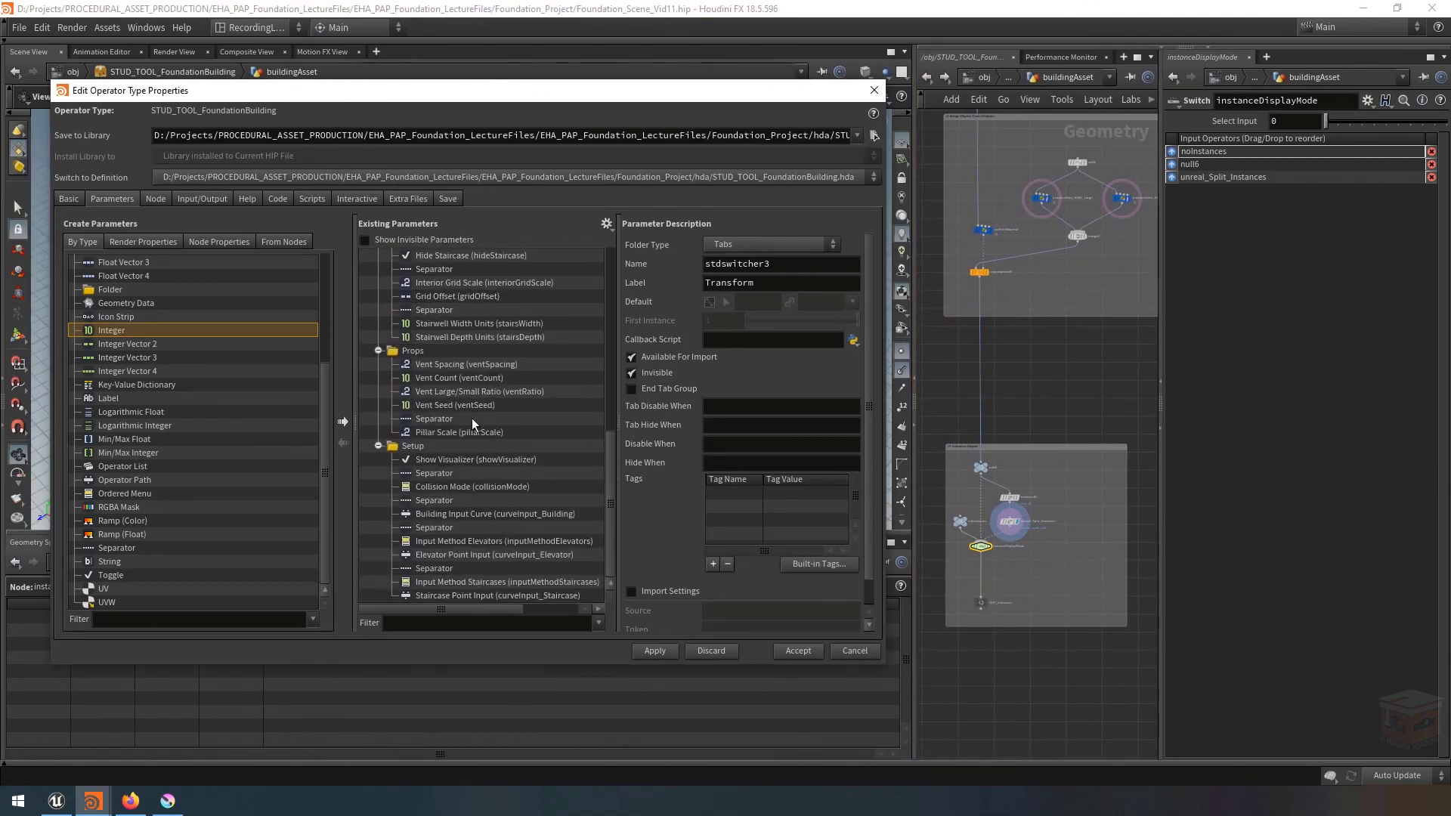
# Promote the instanceDisplayMode switch's Select Input parameter into the Props folder above Vent Spacing and add a separator beneath it.
pyautogui.click(456, 365)
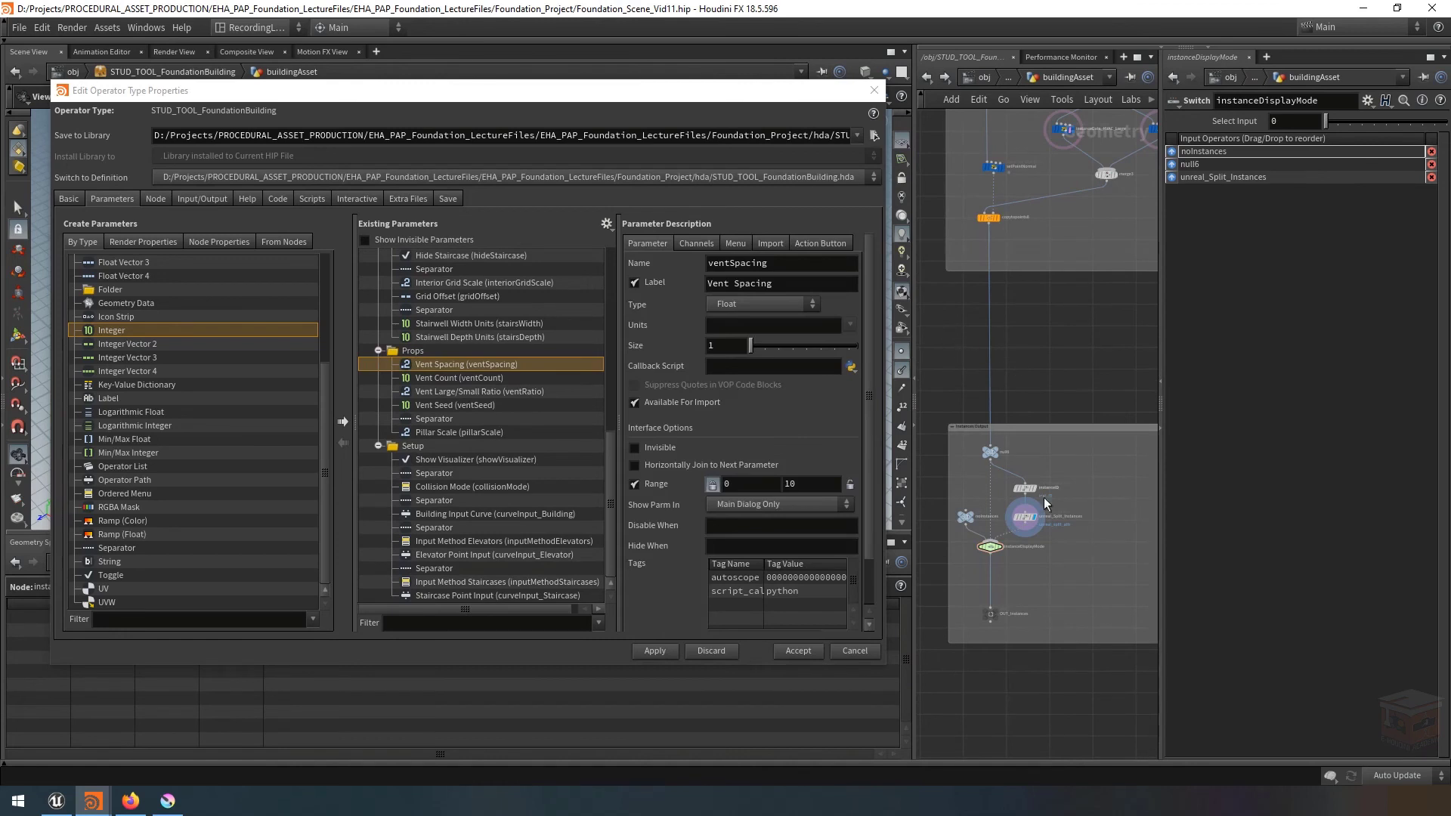
pyautogui.scroll(3, 1002, 565)
pyautogui.moveTo(984, 550)
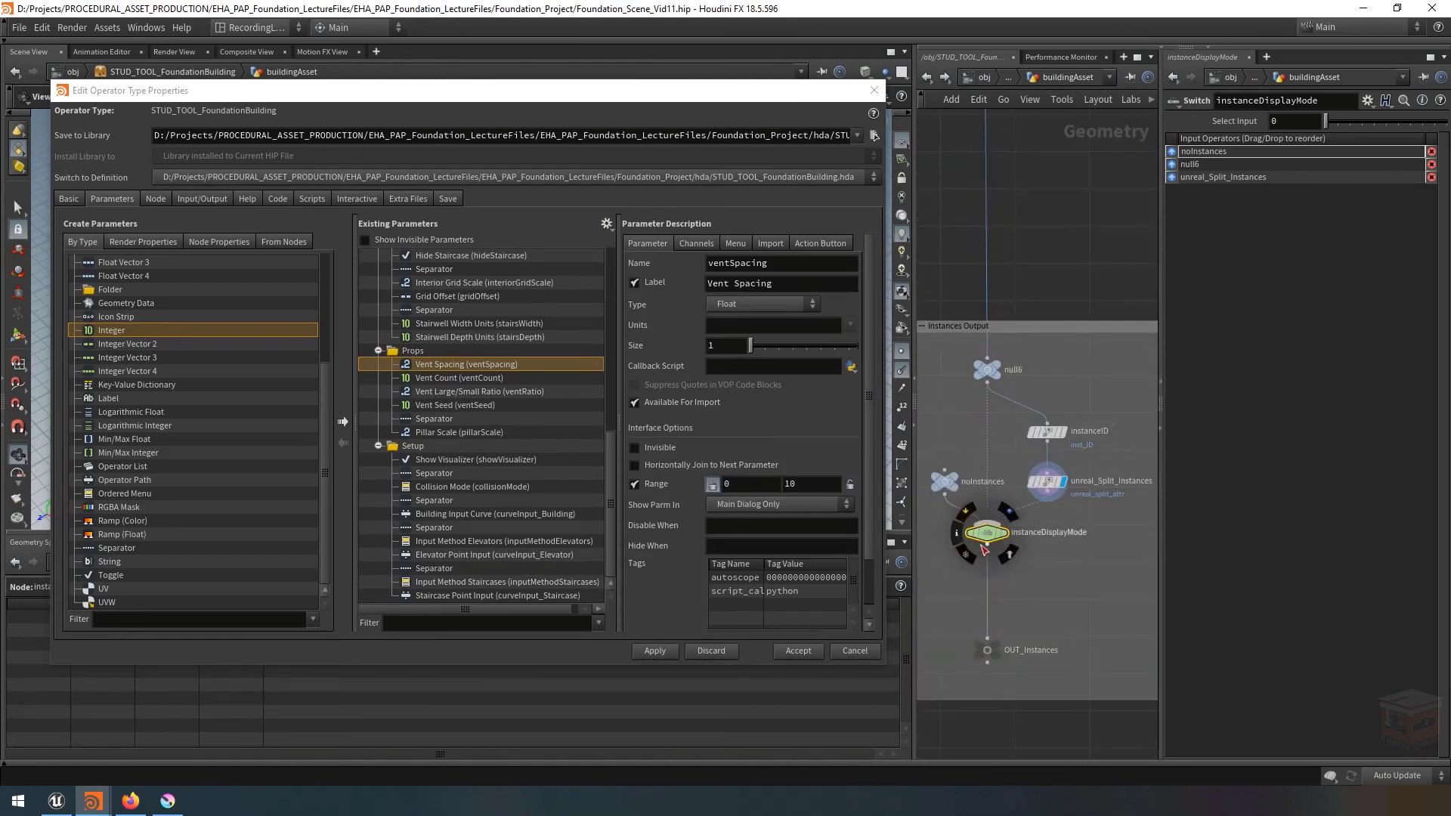
pyautogui.moveTo(453, 364); pyautogui.dragTo(438, 356)
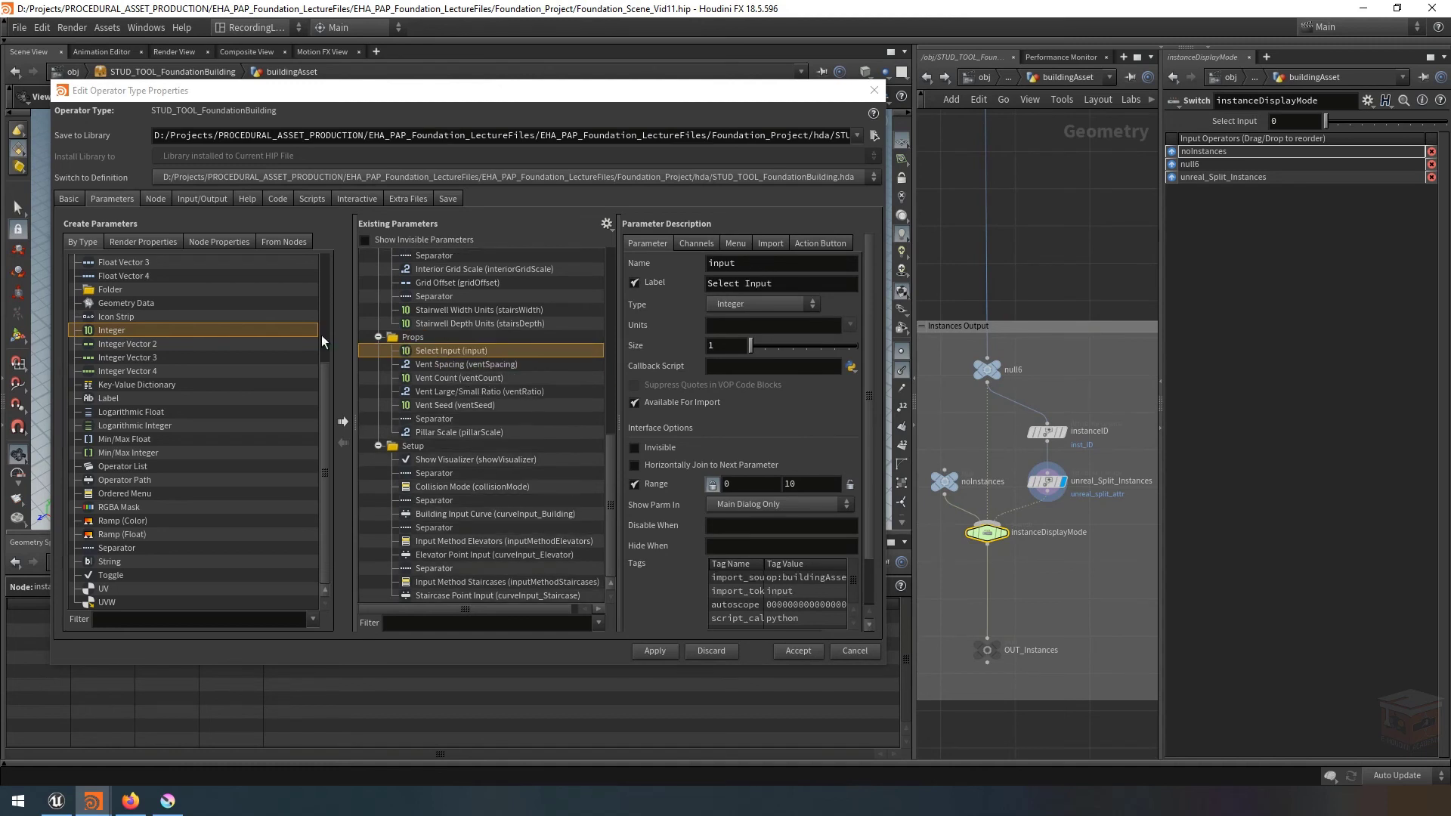
pyautogui.moveTo(115, 547); pyautogui.dragTo(448, 355)
pyautogui.click(447, 337)
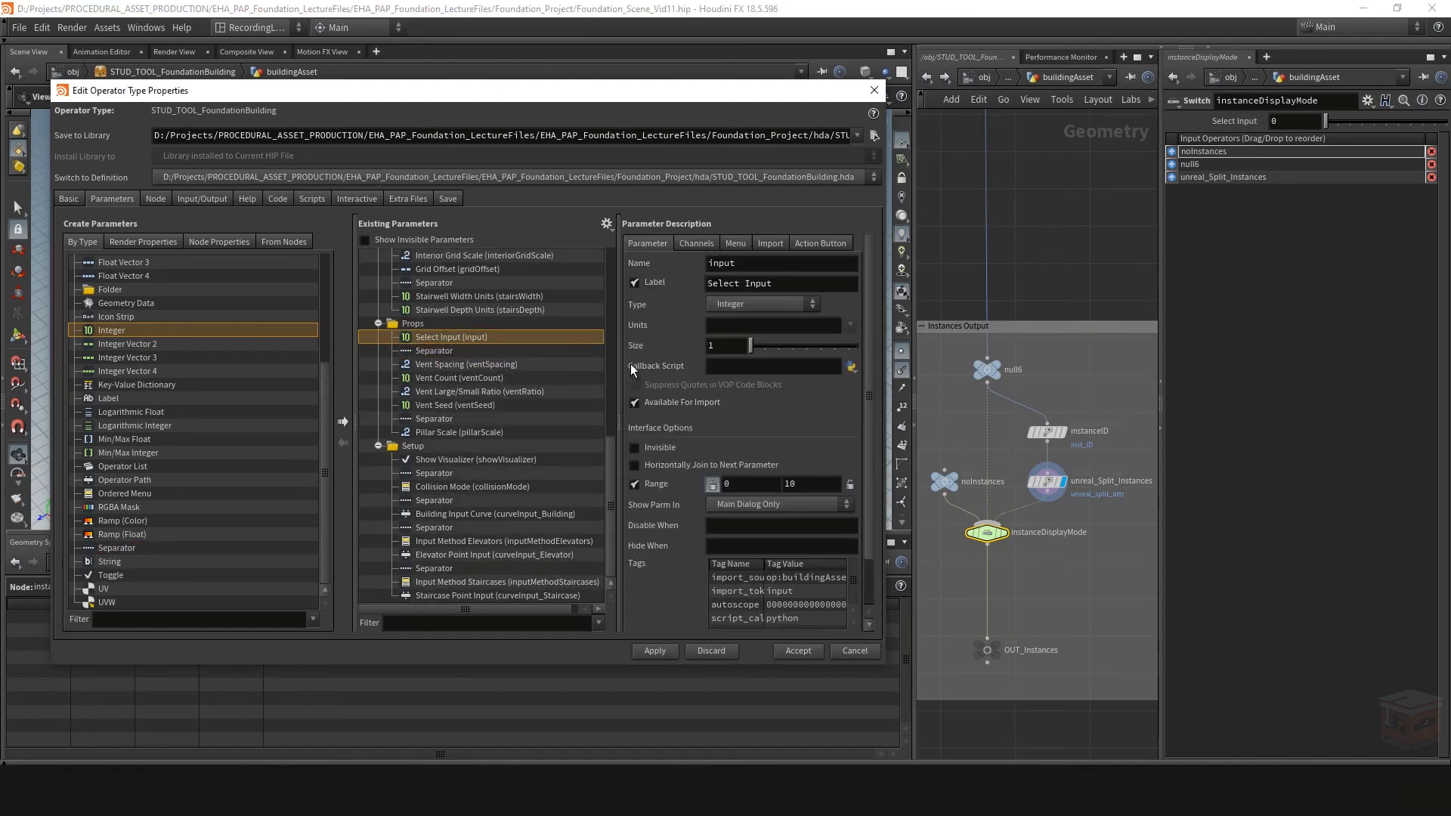
# Change the promoted Select Input parameter to an Ordered Menu named propsOutputMode with the label Props Output Mode.
pyautogui.click(754, 303)
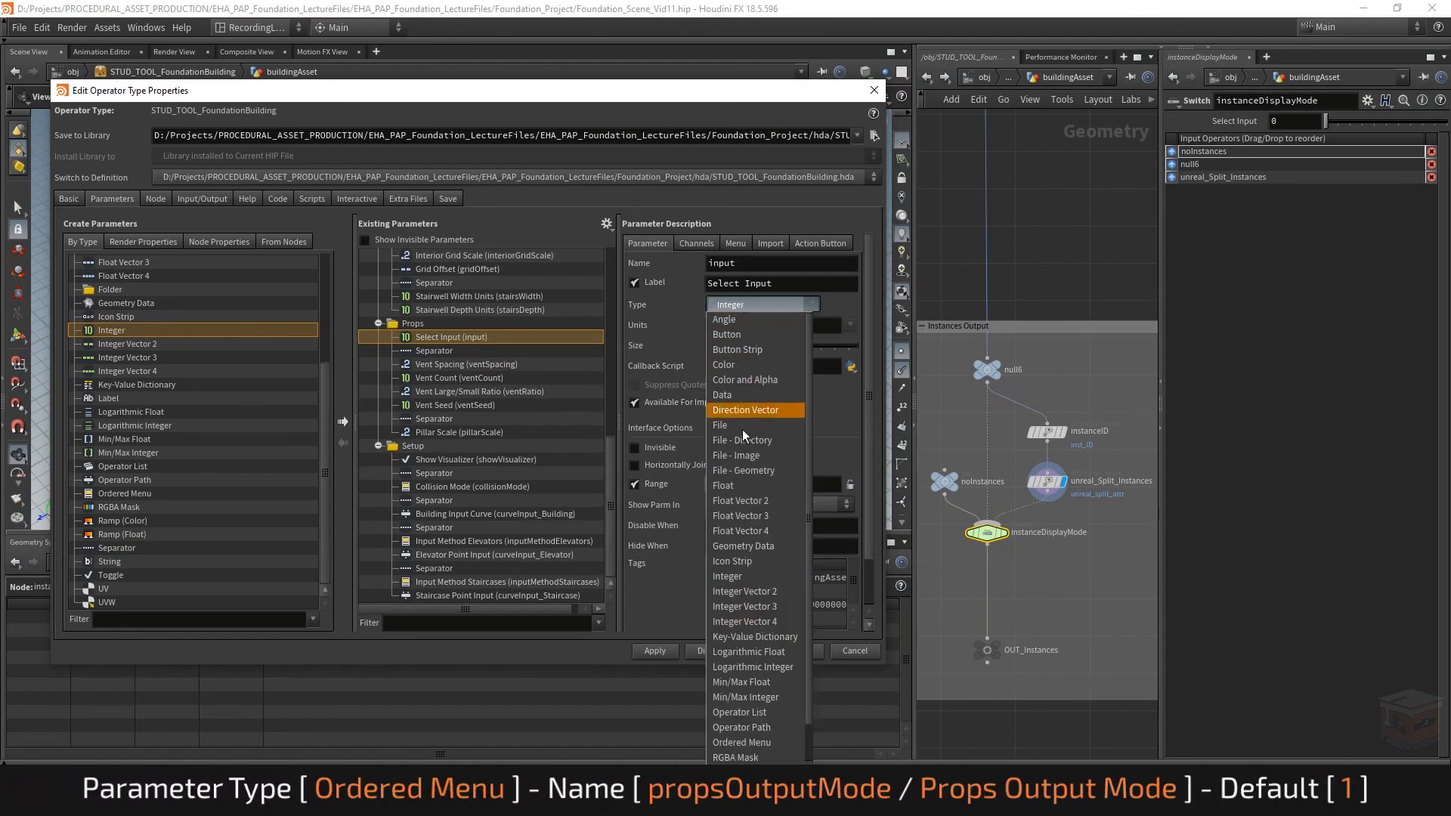
pyautogui.click(759, 741)
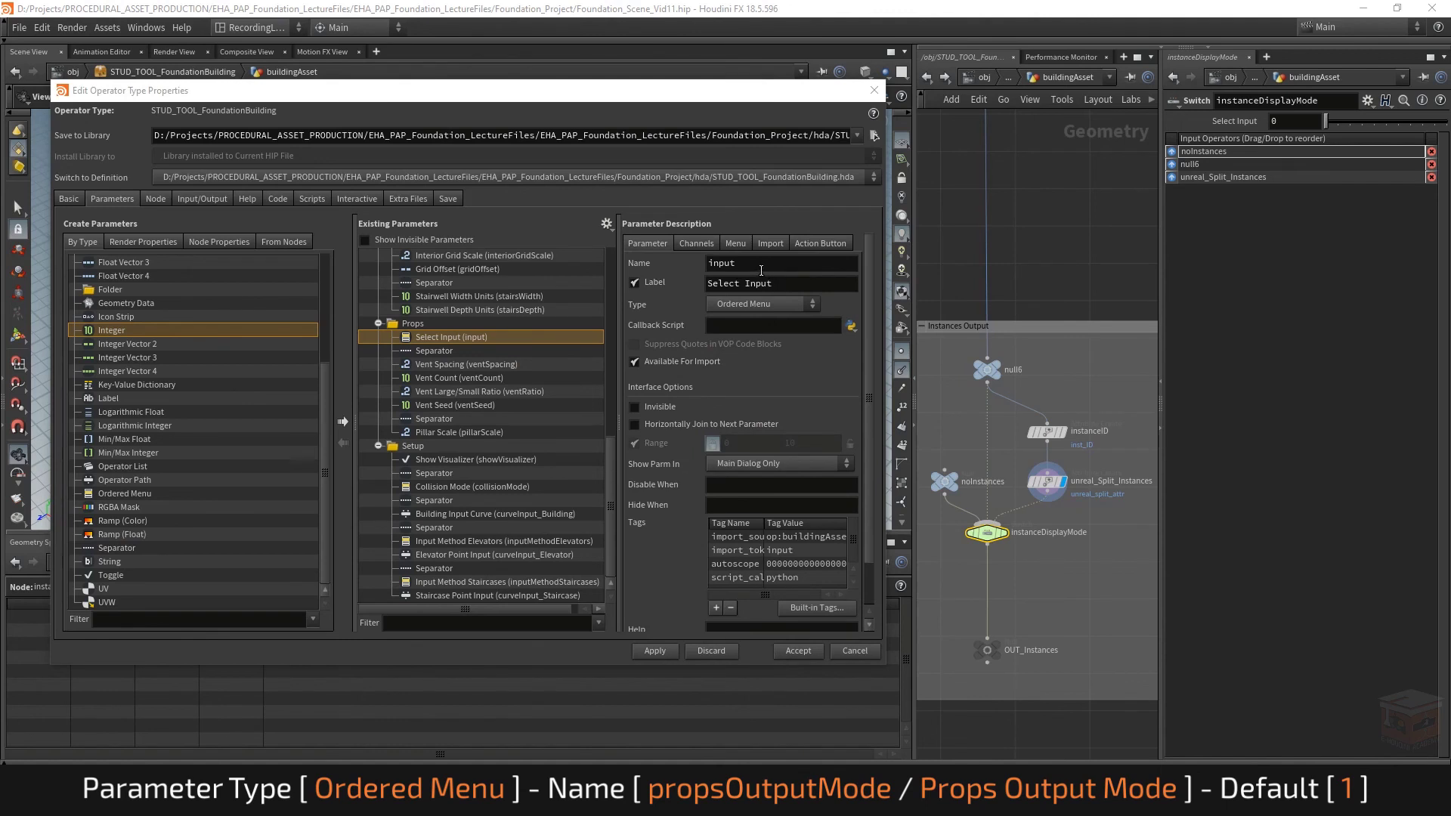
pyautogui.doubleClick(721, 263)
pyautogui.write('pro')
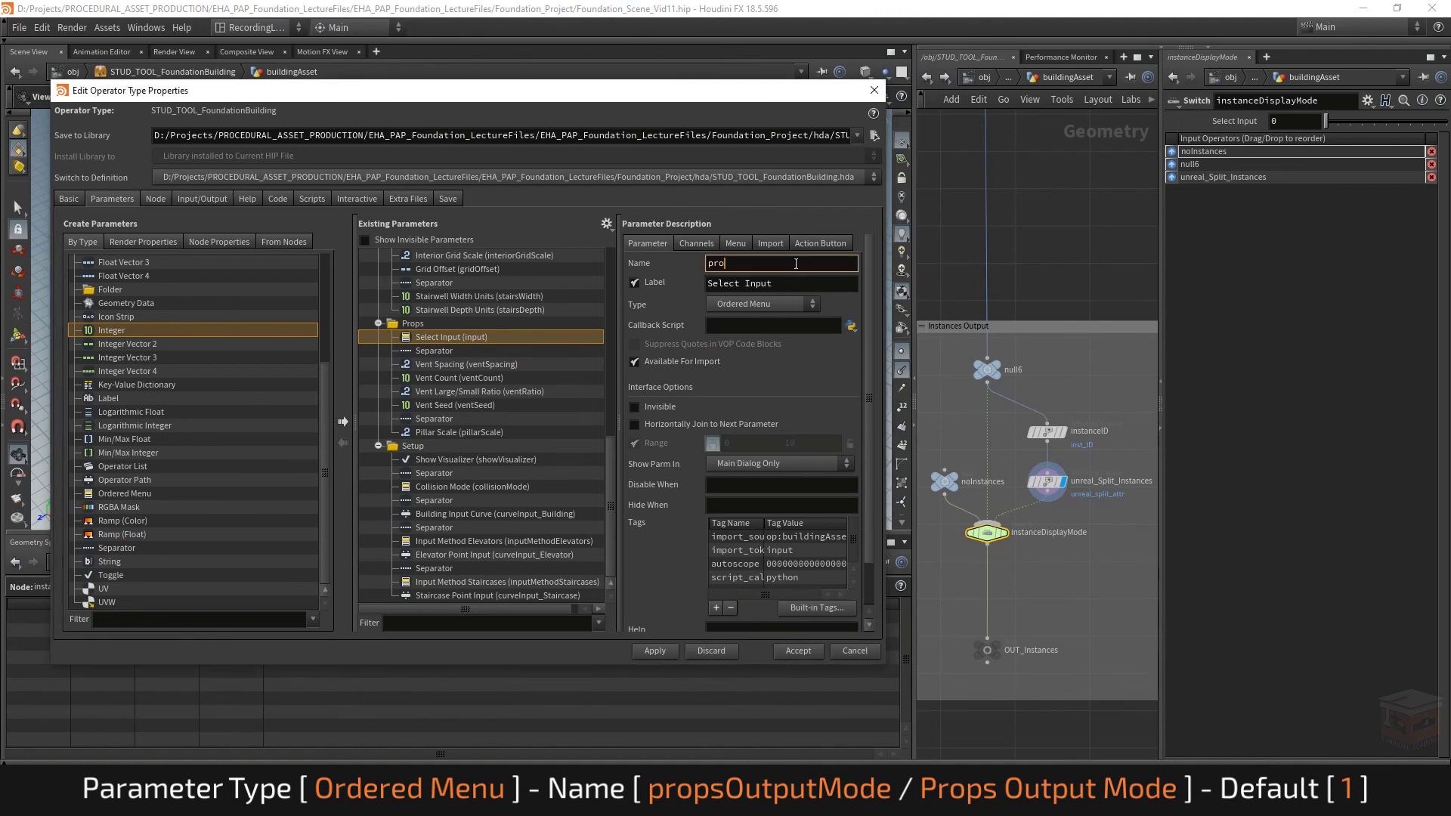
pyautogui.write('psOutputMode')
pyautogui.press('Tab')
pyautogui.write('Props Output Mode')
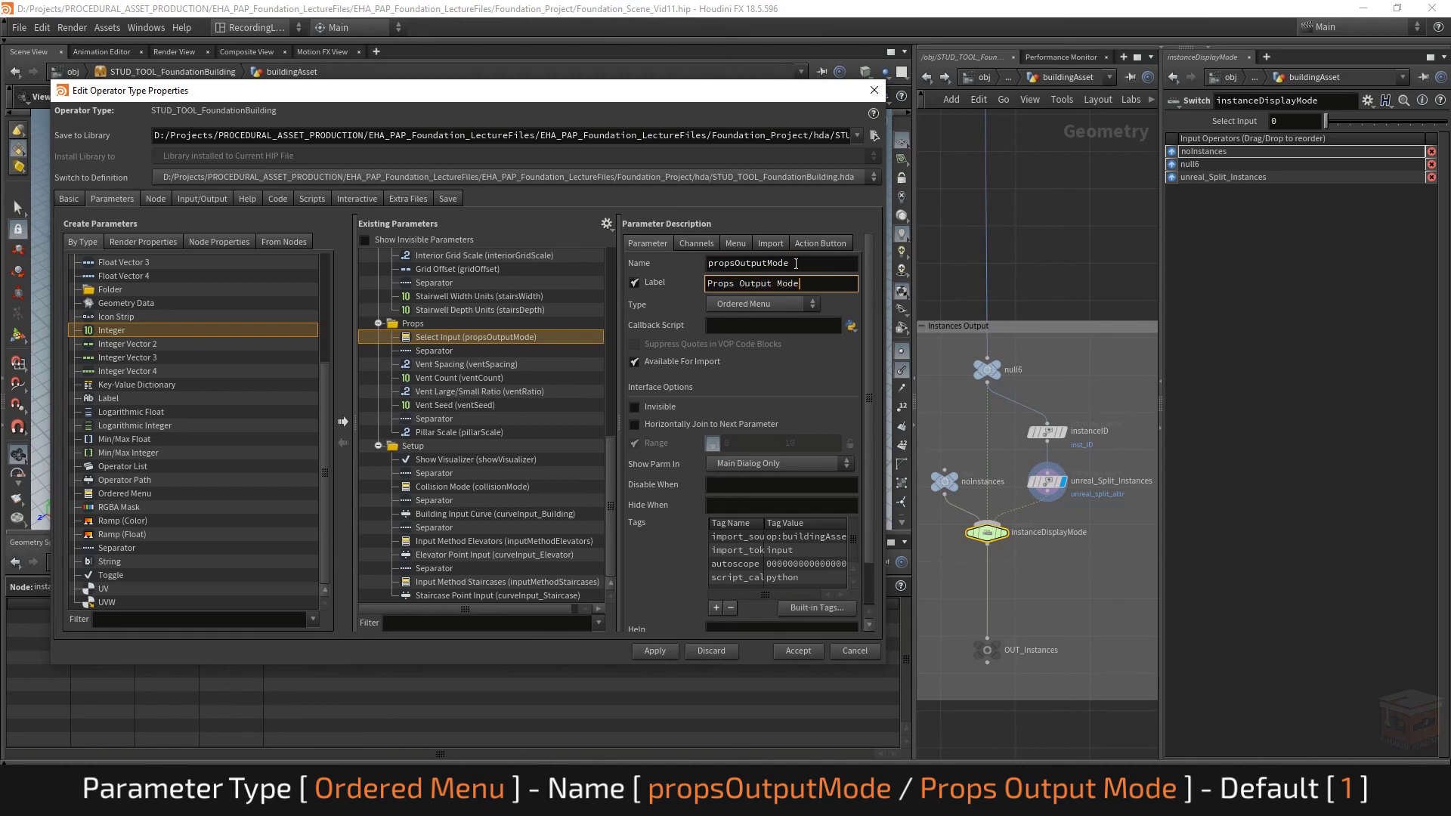
pyautogui.press('Return')
pyautogui.click(805, 280)
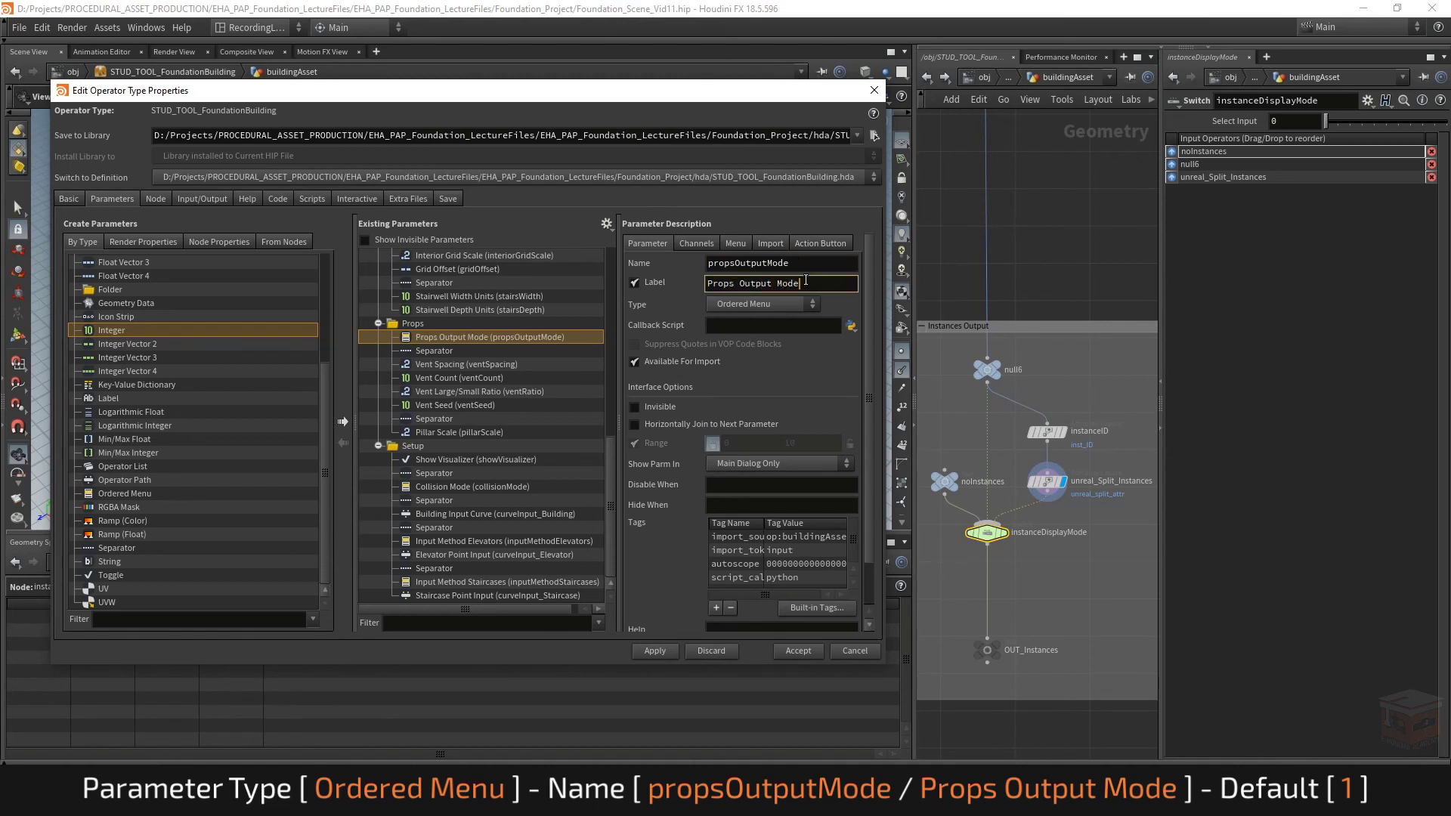
# Add the menu items 0 labelled Disabled and 1 labelled Instances (Unreal) to the Props Output Mode parameter.
pyautogui.click(736, 243)
pyautogui.click(702, 321)
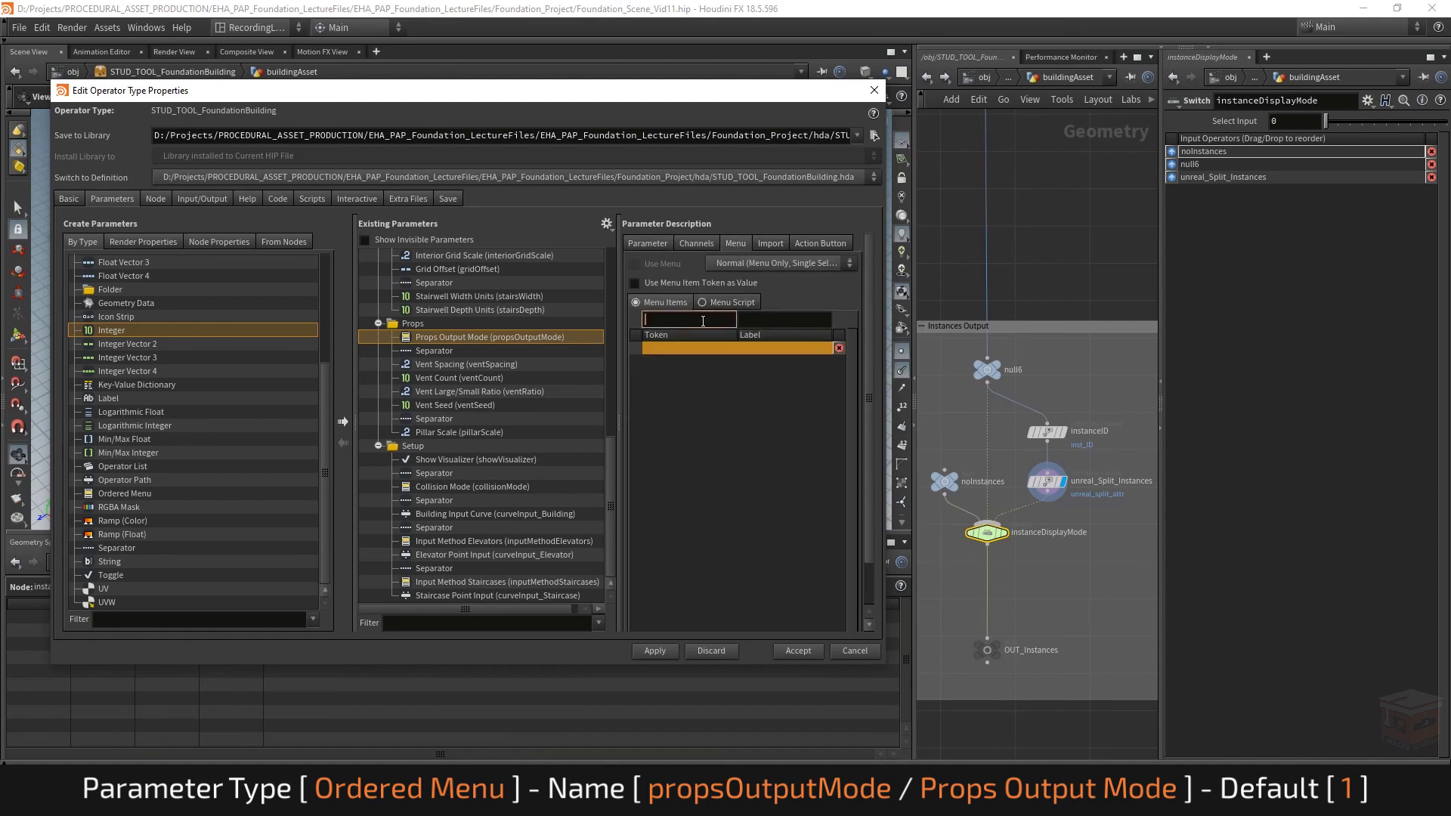
pyautogui.write('0')
pyautogui.press('Tab')
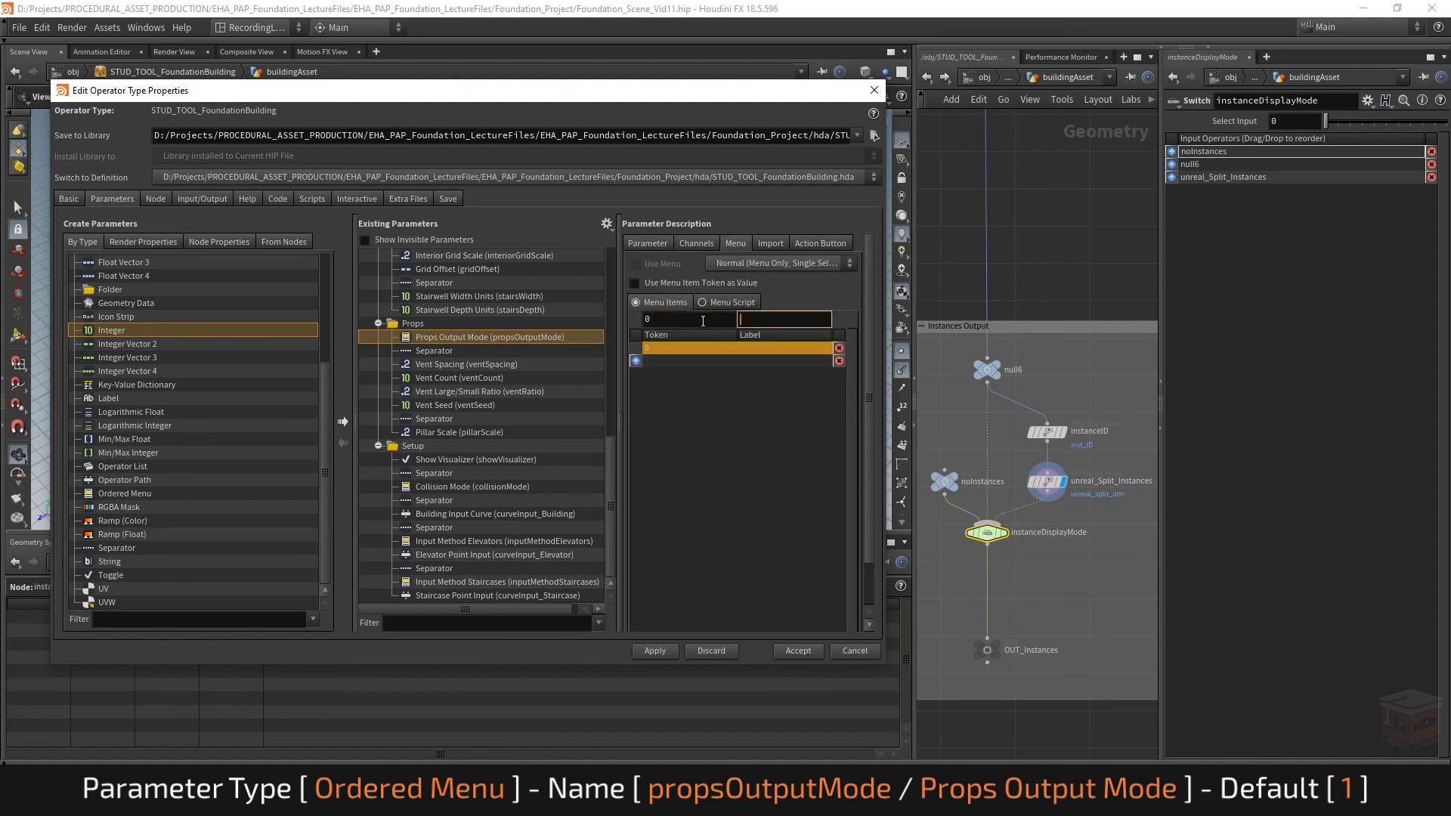
pyautogui.write('Disabled')
pyautogui.press('Return')
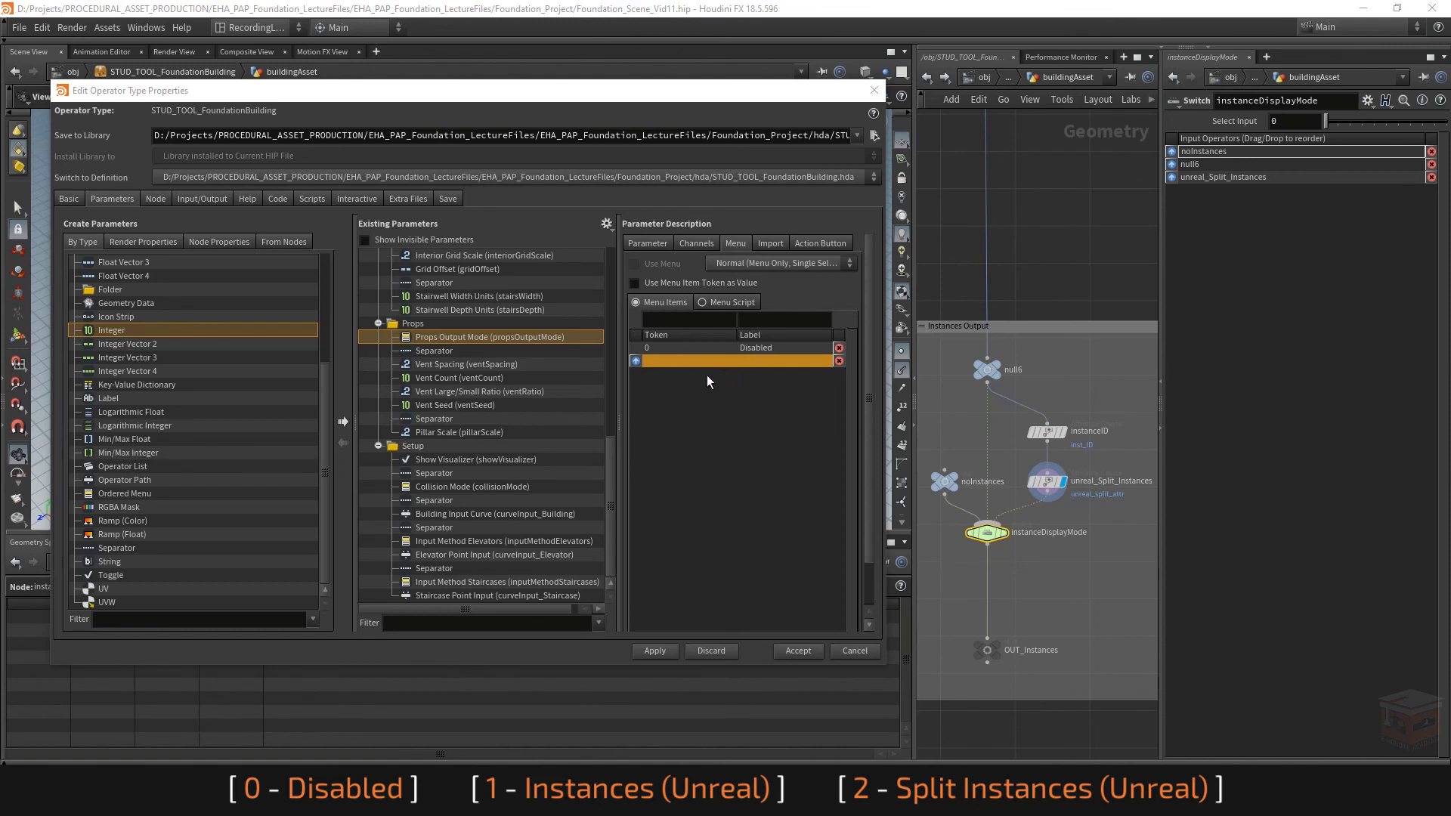
pyautogui.click(694, 322)
pyautogui.write('1')
pyautogui.click(758, 319)
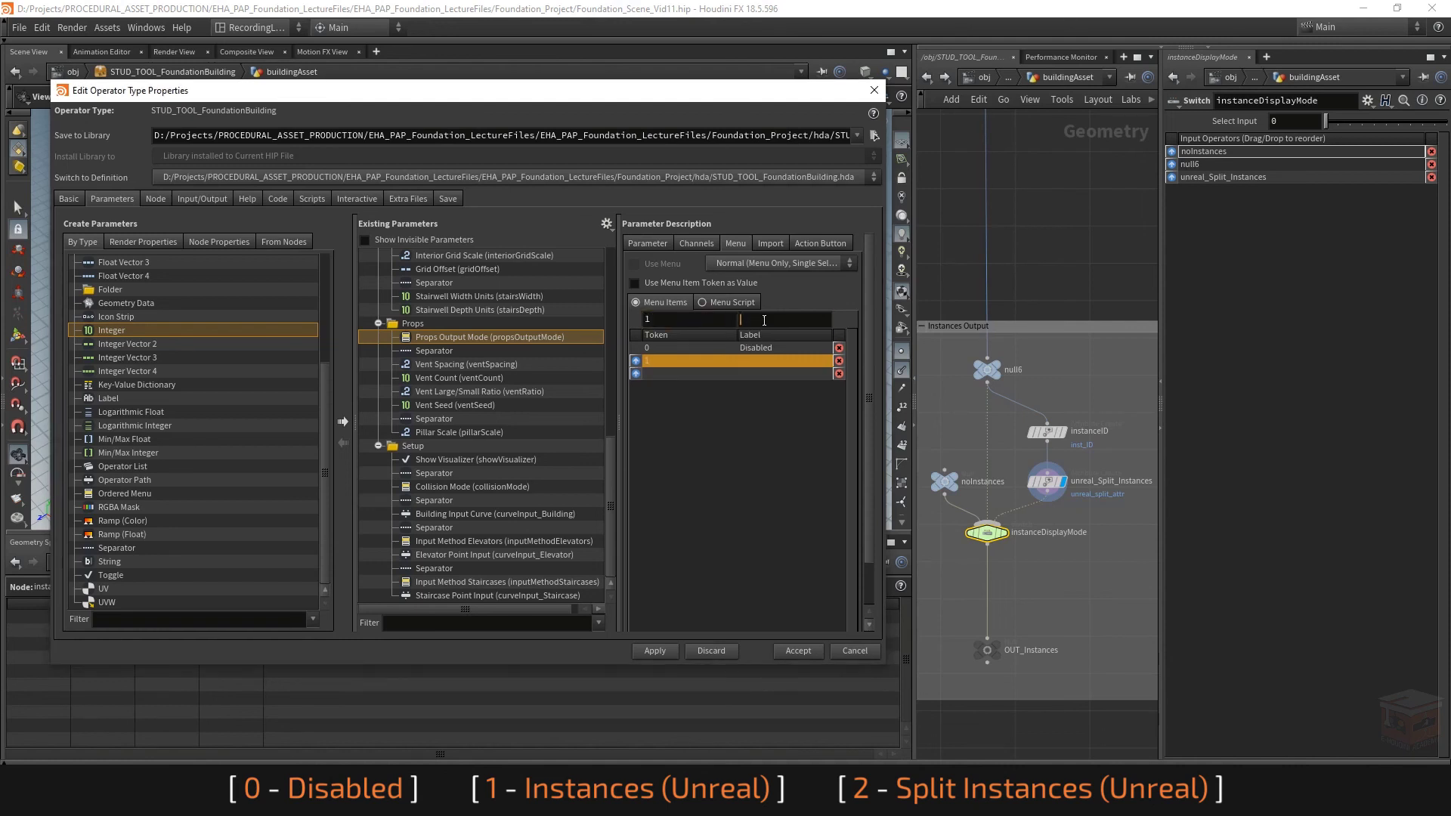
pyautogui.write('Instances ()Unreal')
pyautogui.press('Return')
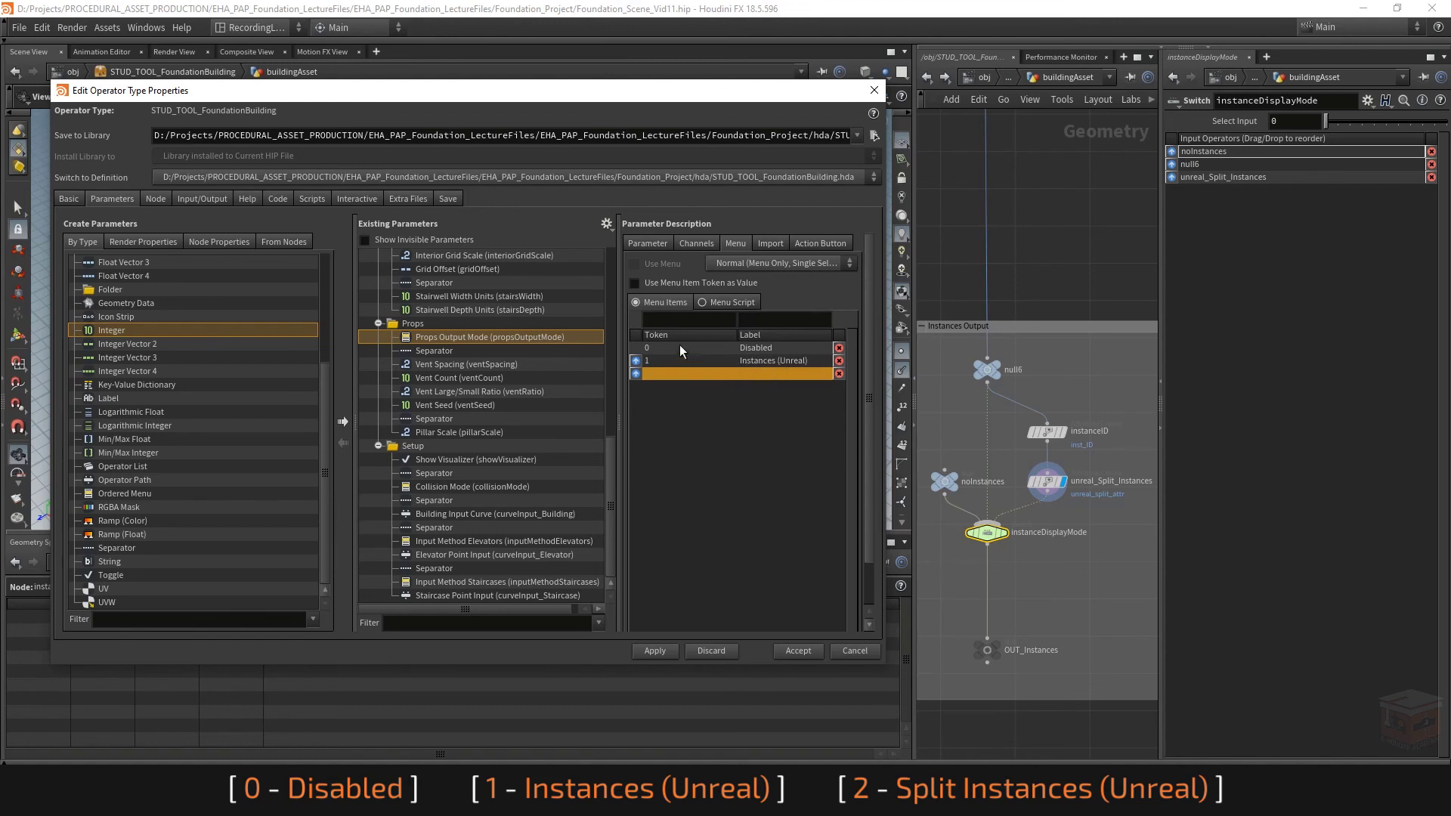
# Add a third Props Output Mode menu item with token 2 and label Split Instances (Unreal).
pyautogui.click(707, 320)
pyautogui.write('2')
pyautogui.press('Tab')
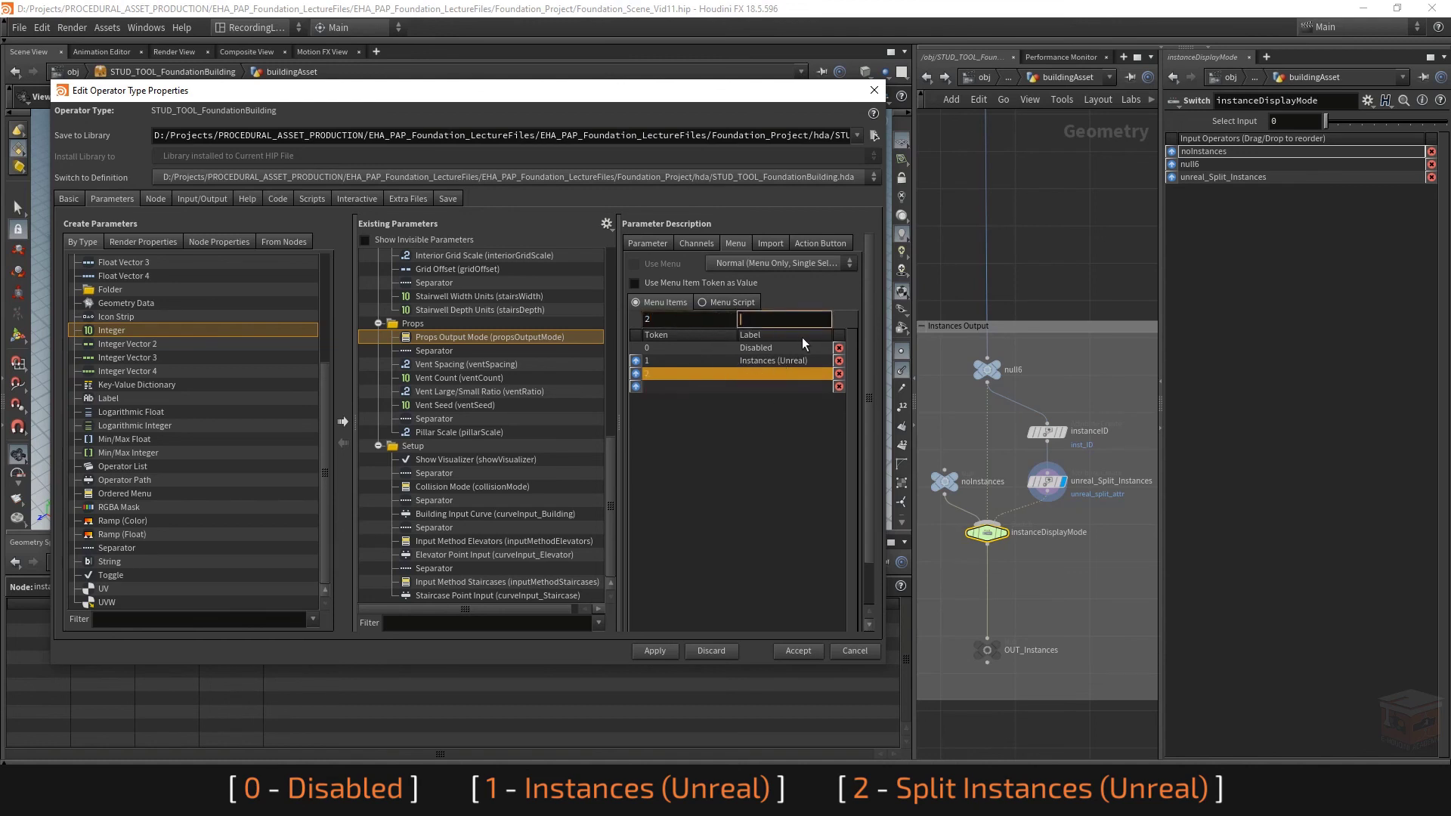
pyautogui.write('Spli')
pyautogui.write('t Instances ()')
pyautogui.write('Unreal')
pyautogui.press('Return')
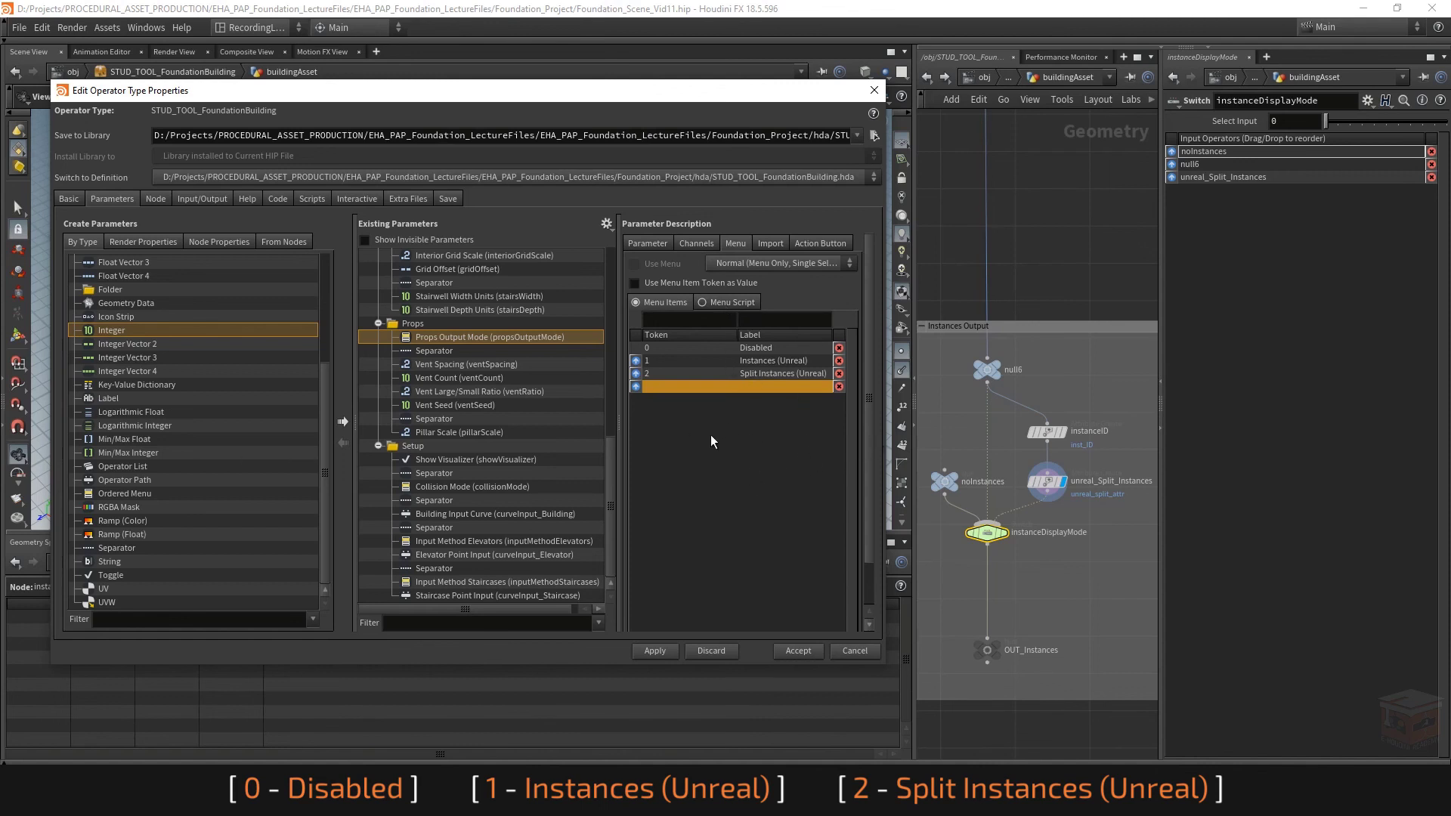
# Set the default of Props Output Mode to 1, apply the parameter changes and close the type properties.
pyautogui.click(694, 243)
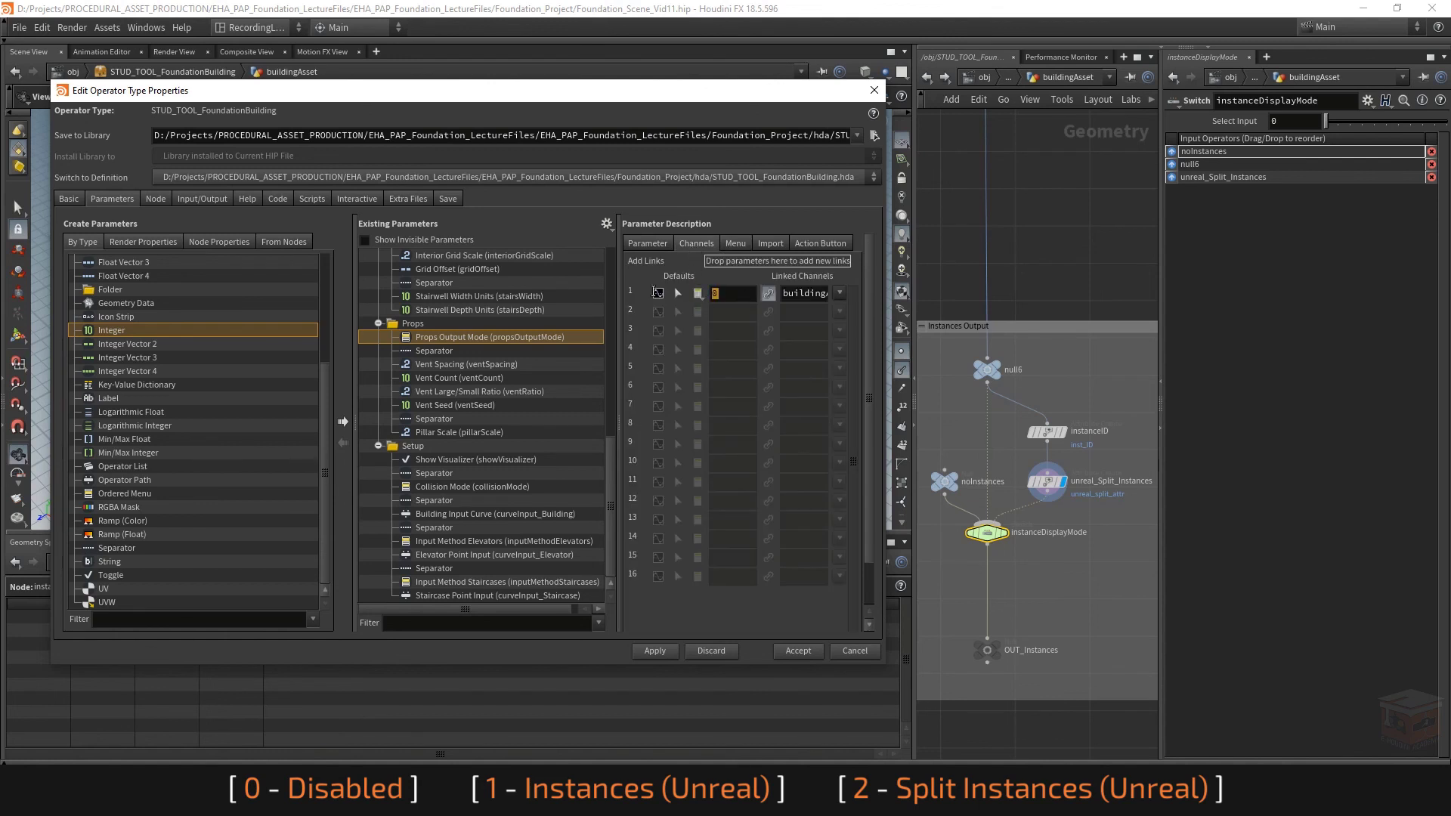
pyautogui.write('1')
pyautogui.press('Return')
pyautogui.click(733, 242)
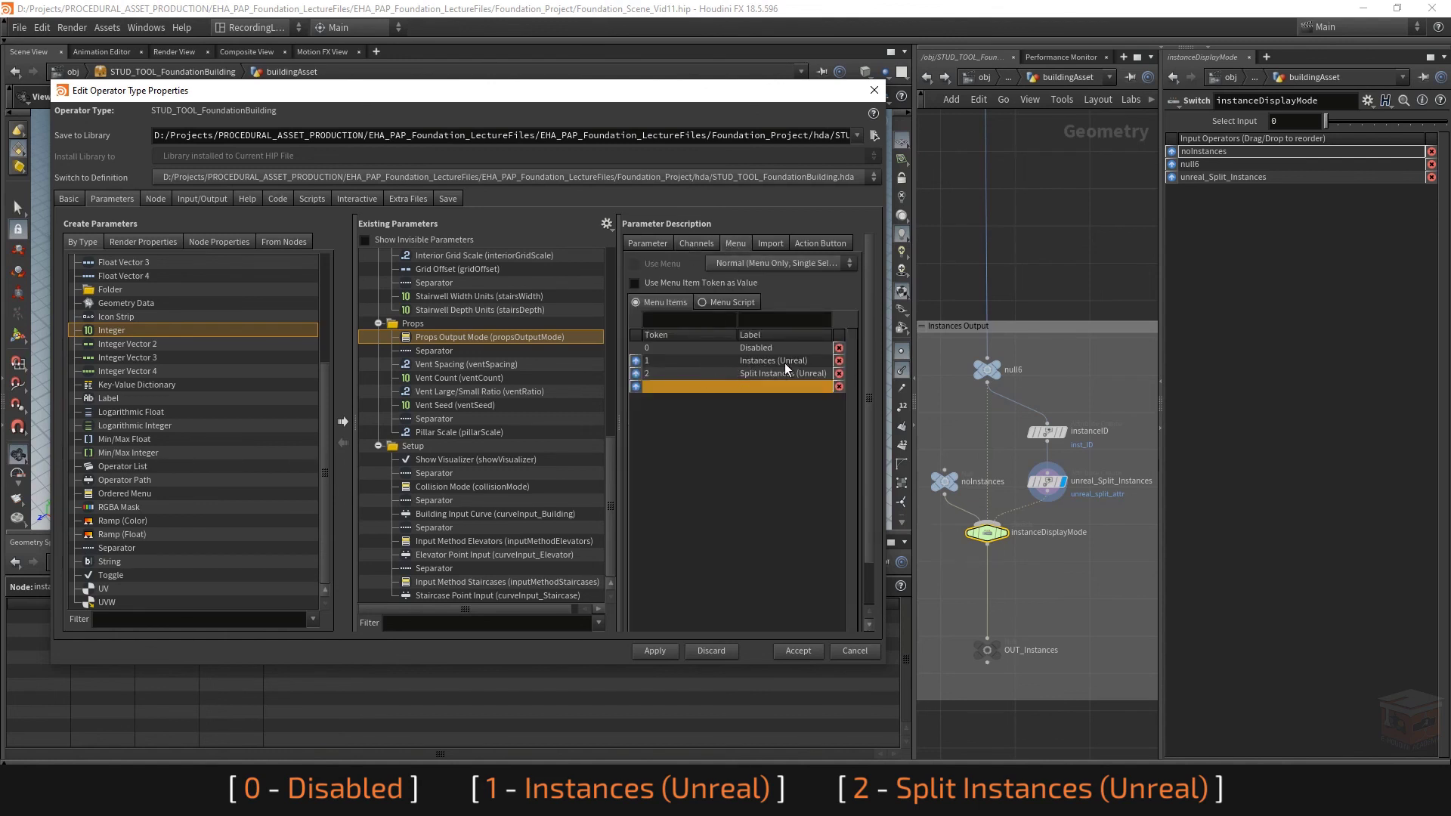
pyautogui.click(654, 651)
pyautogui.click(875, 90)
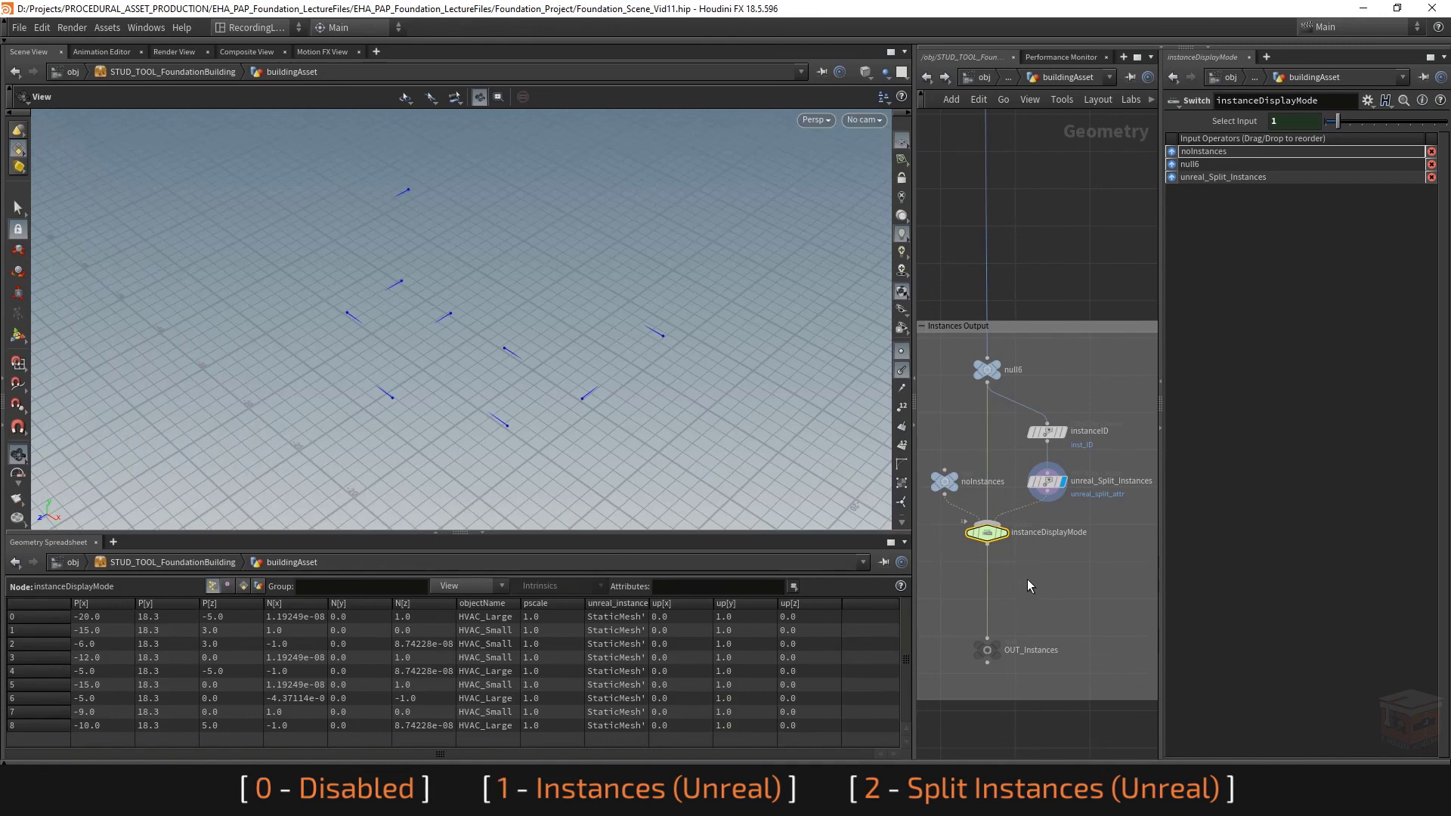
# Widen the network pane, make the output0 node the displayed one, and turn off points and normals in the viewport.
pyautogui.scroll(-5, 1033, 579)
pyautogui.scroll(-3, 1036, 579)
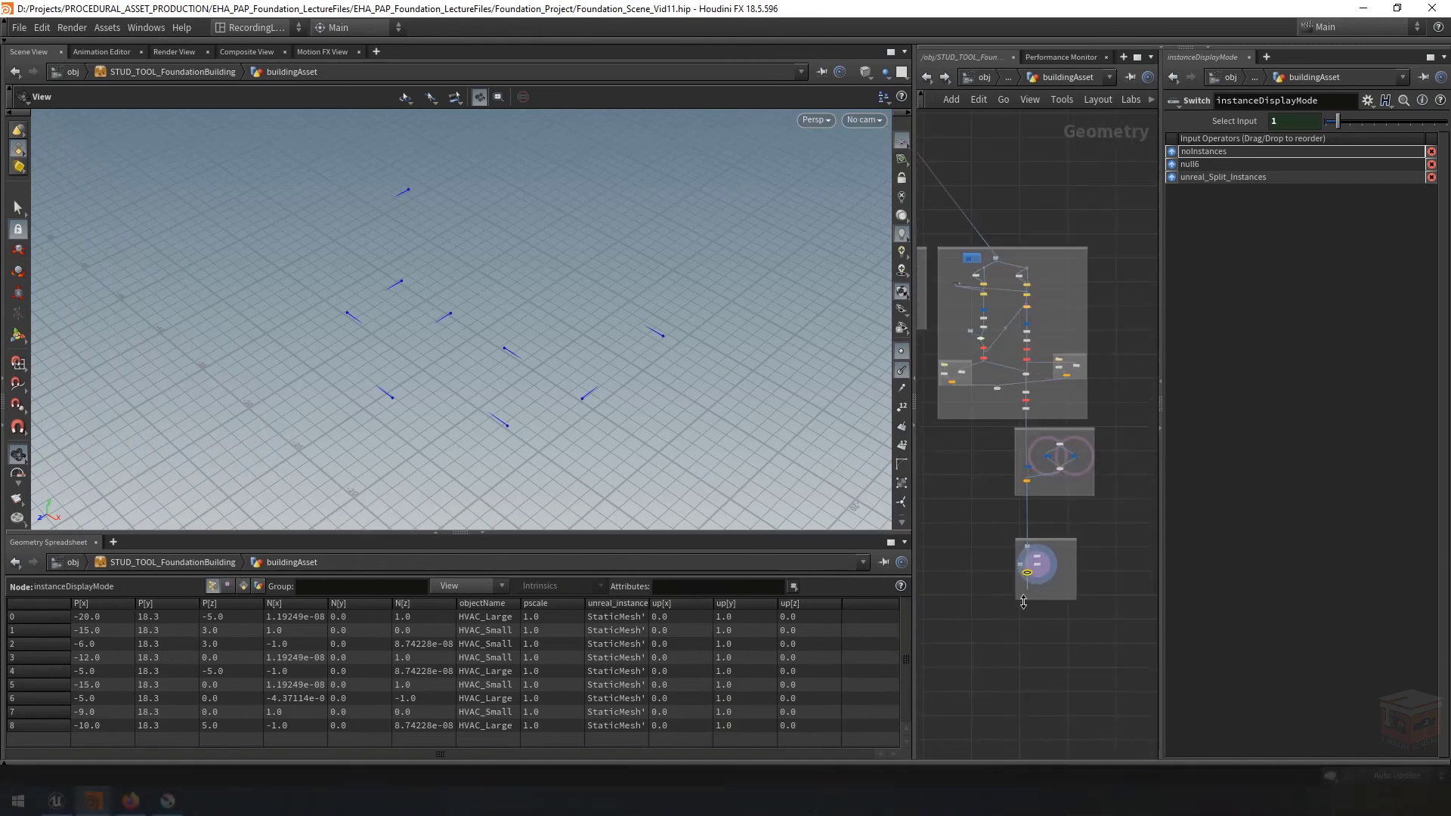
pyautogui.moveTo(982, 638); pyautogui.dragTo(1086, 606, button='middle')
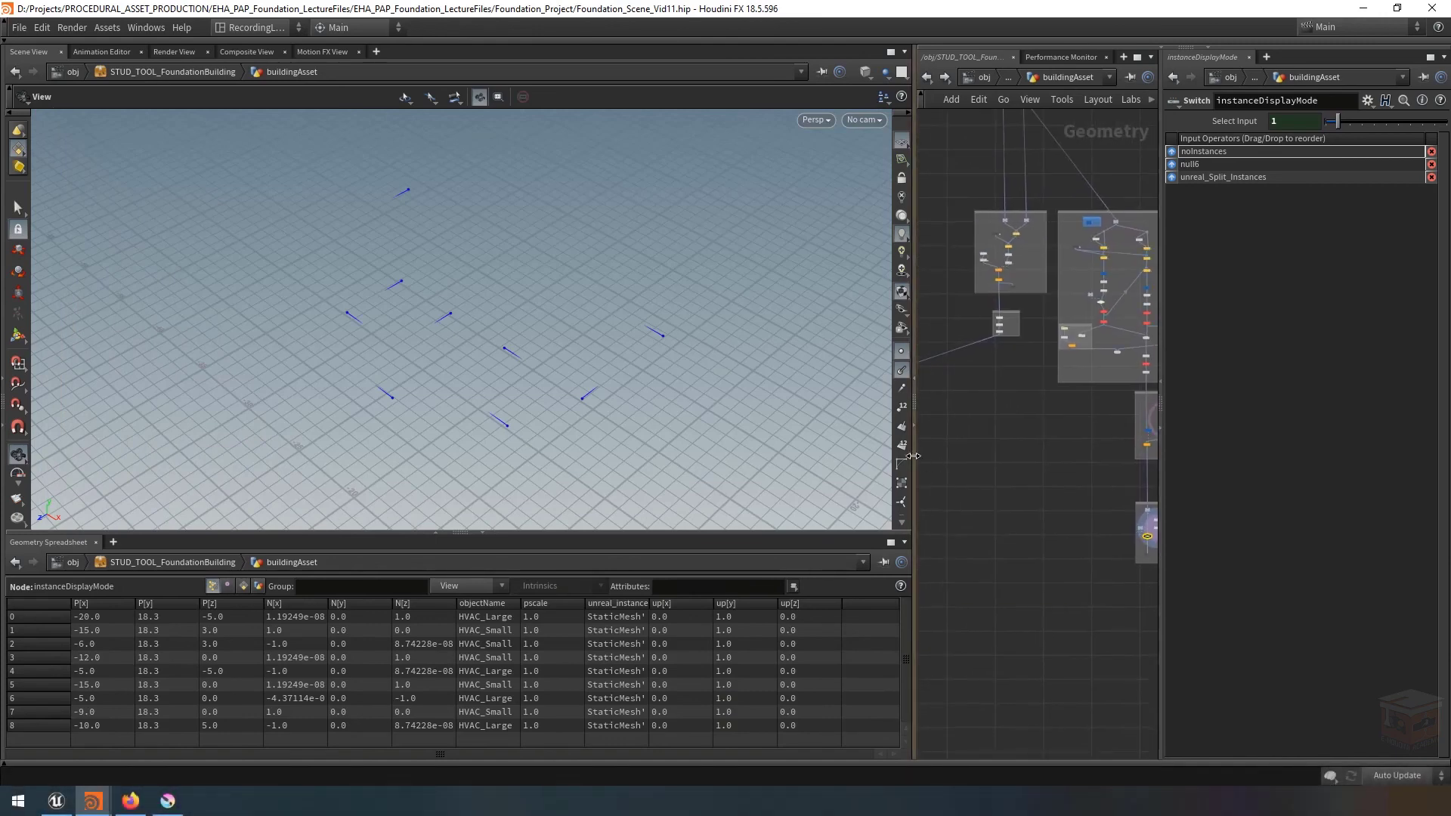
pyautogui.moveTo(915, 455); pyautogui.dragTo(482, 455)
pyautogui.scroll(-3, 779, 544)
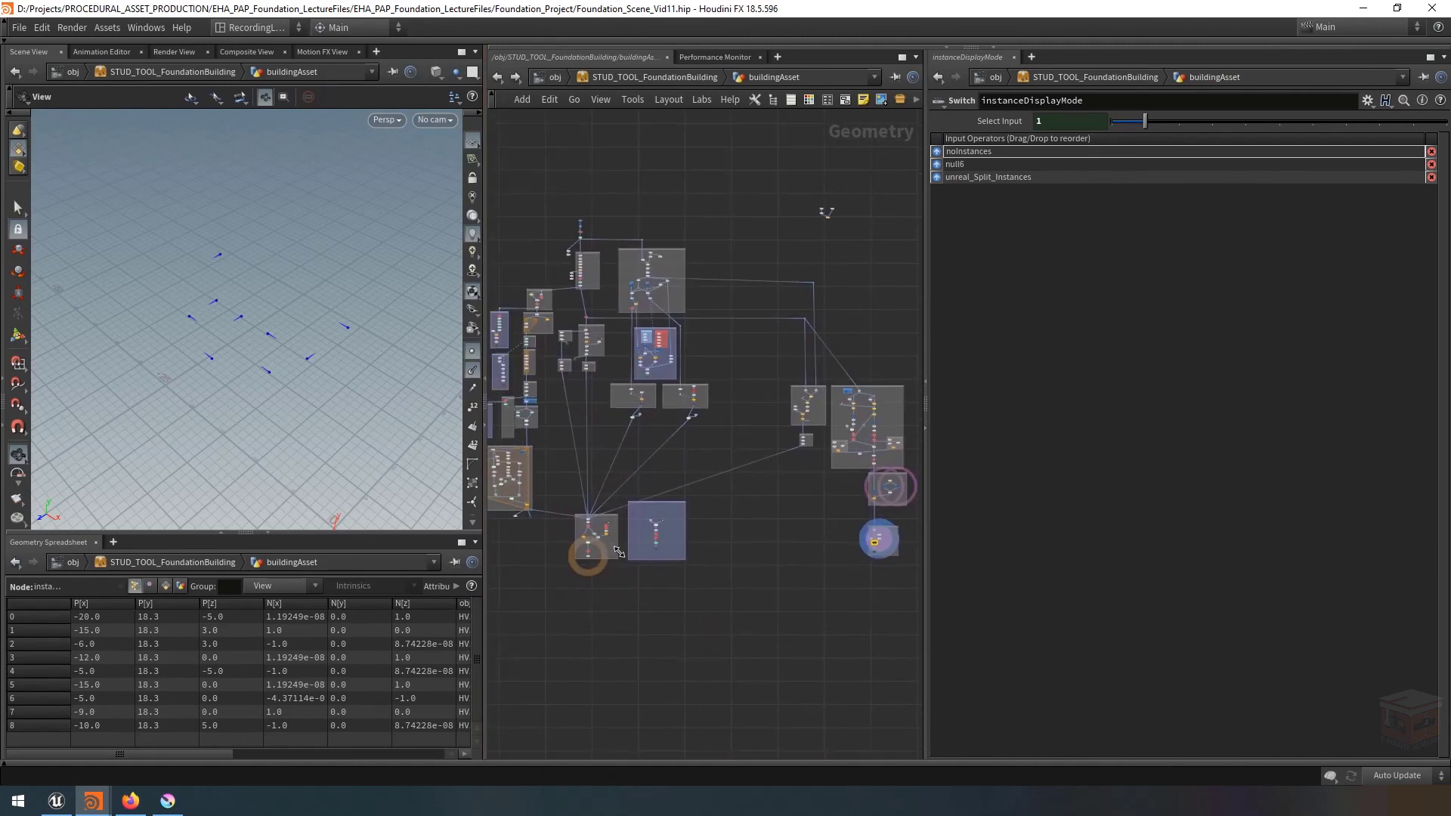
pyautogui.scroll(6, 591, 559)
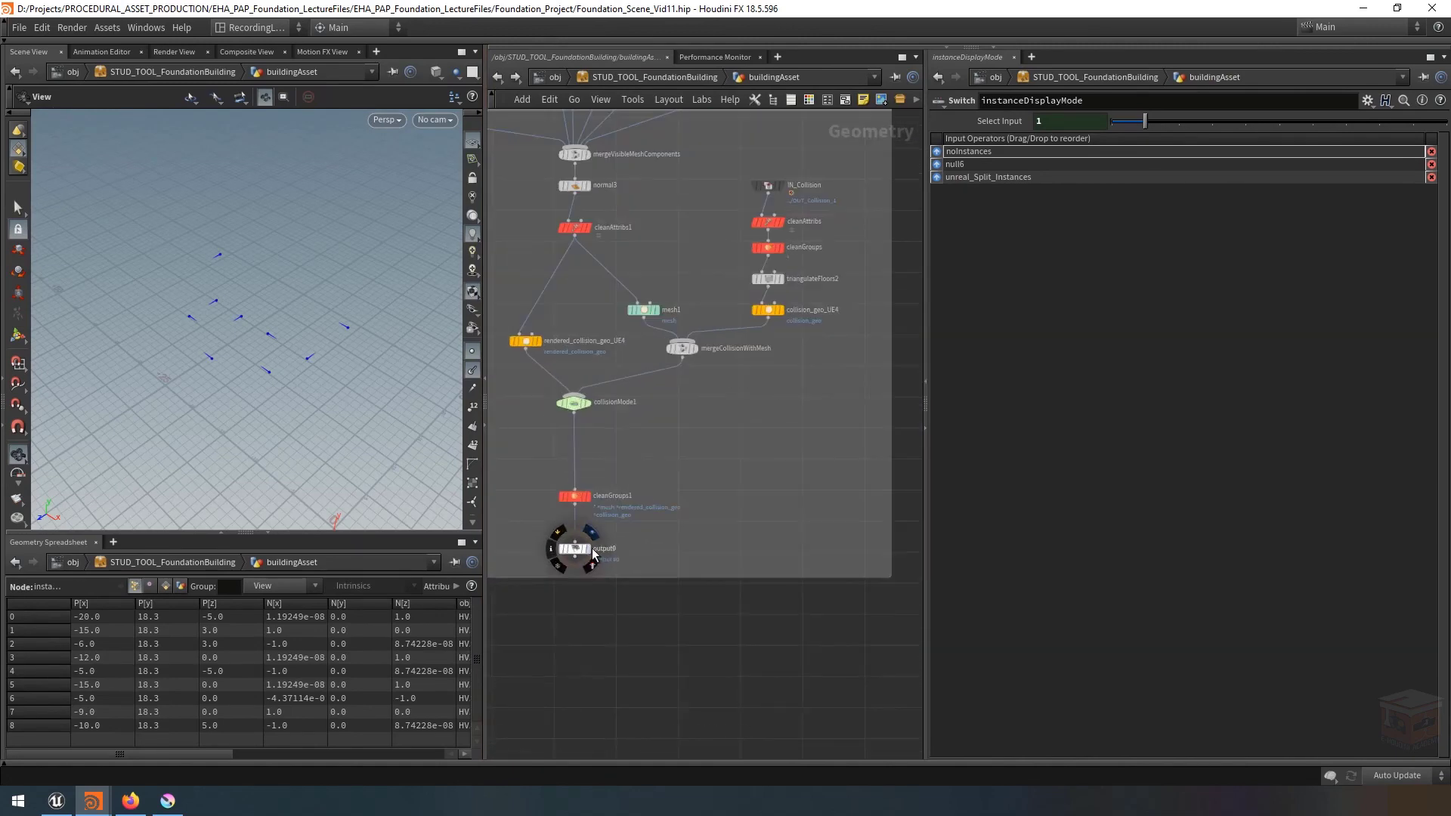
pyautogui.click(576, 550)
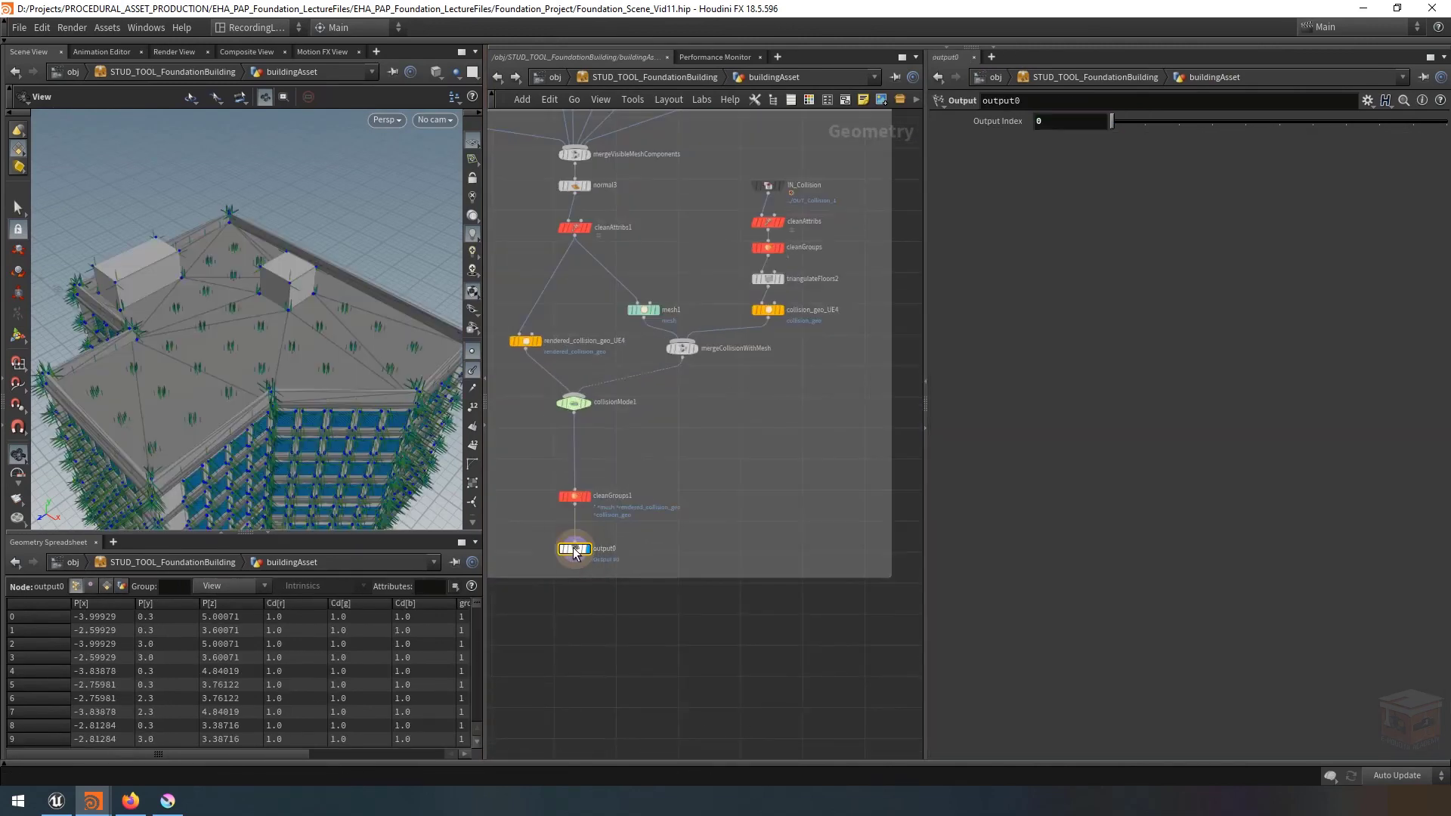
pyautogui.click(472, 370)
pyautogui.click(472, 349)
pyautogui.scroll(-5, 344, 356)
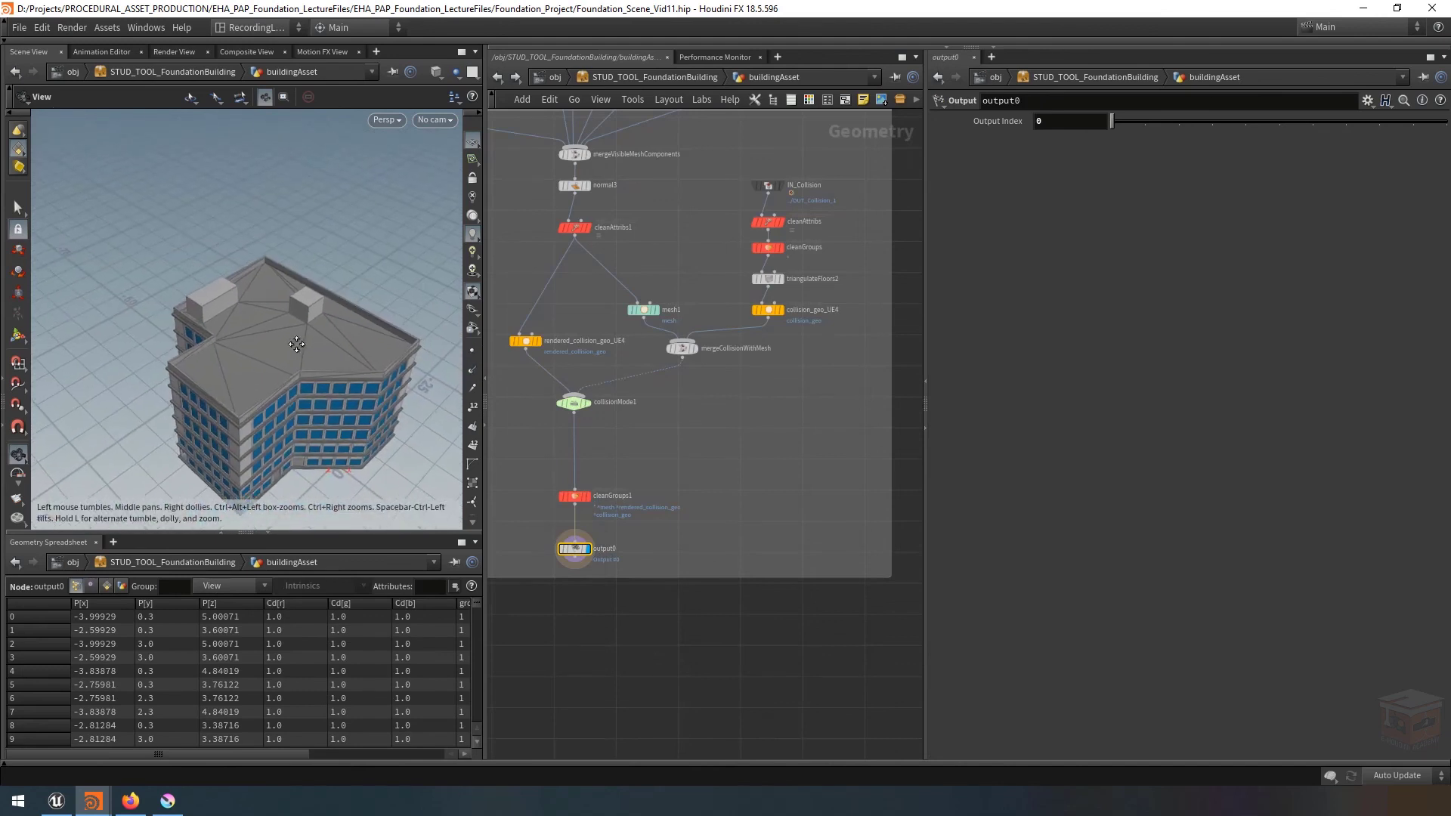
# Save the STUD_TOOL_FoundationBuilding node type to its HDA file.
pyautogui.rightClick(158, 74)
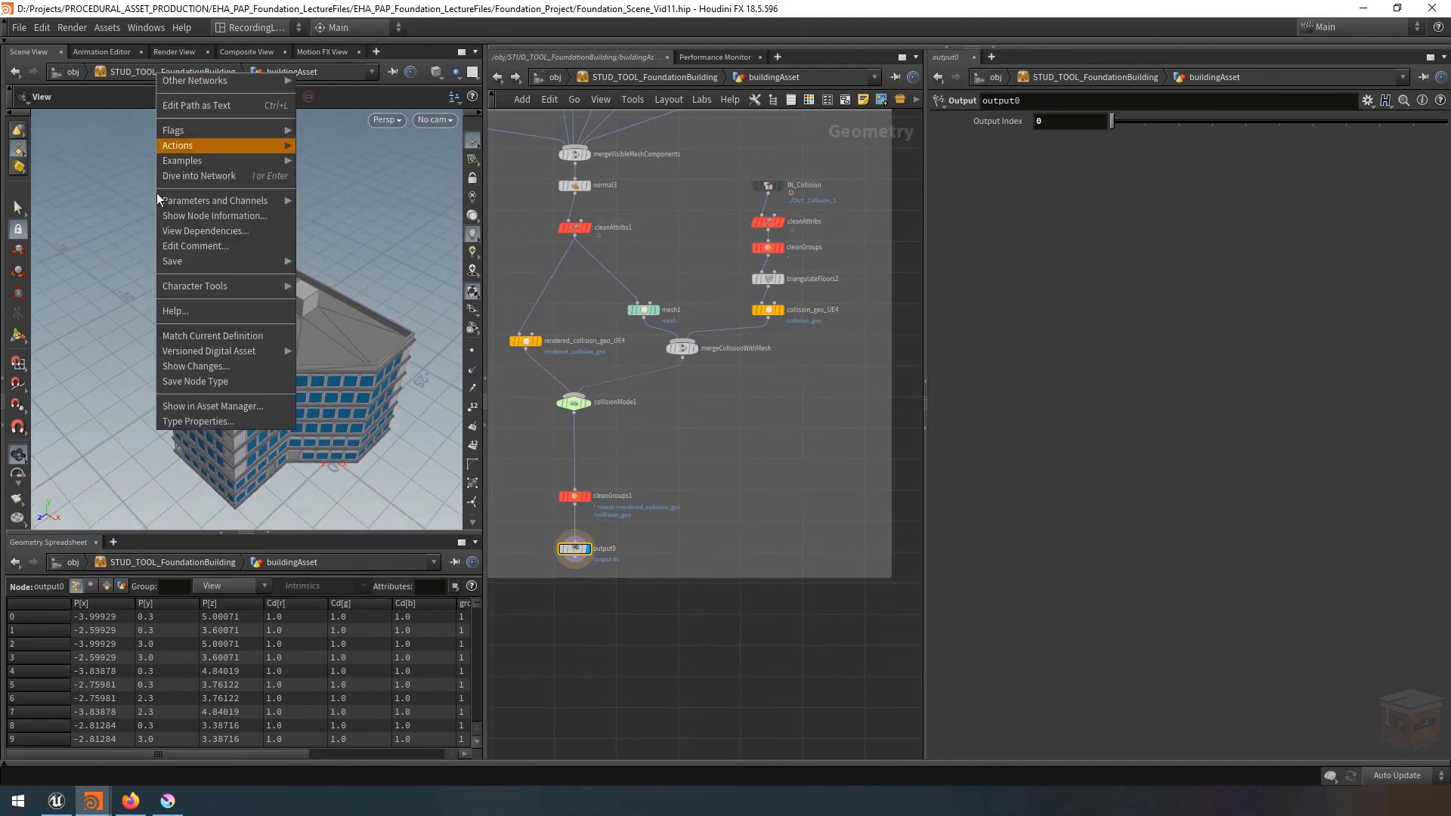
pyautogui.click(205, 384)
pyautogui.press('h')
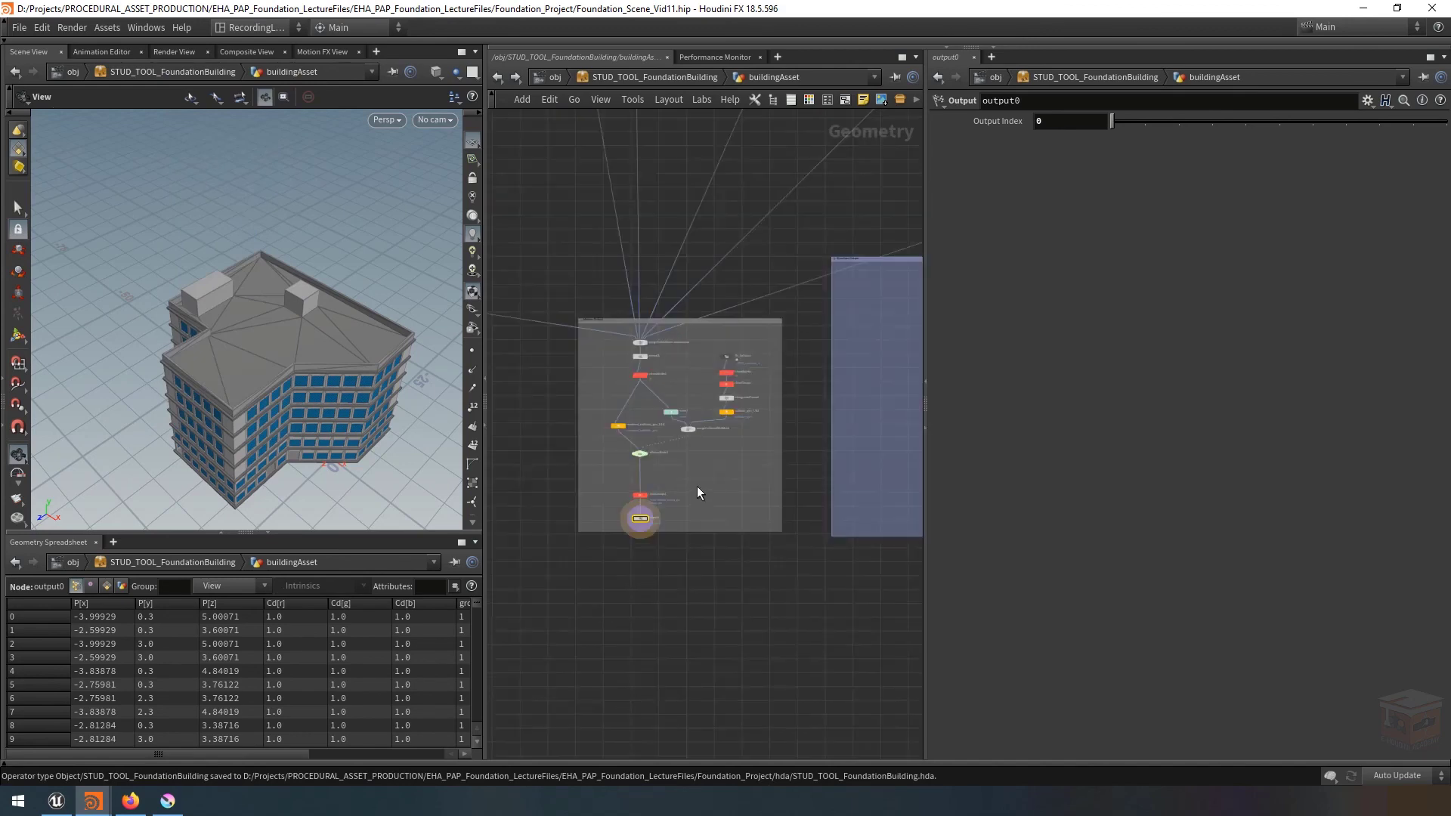
# Switch to Unreal Editor, reimport the STUD_TOOL_FoundationBuilding asset and rebuild the building placed in the level.
pyautogui.click(60, 804)
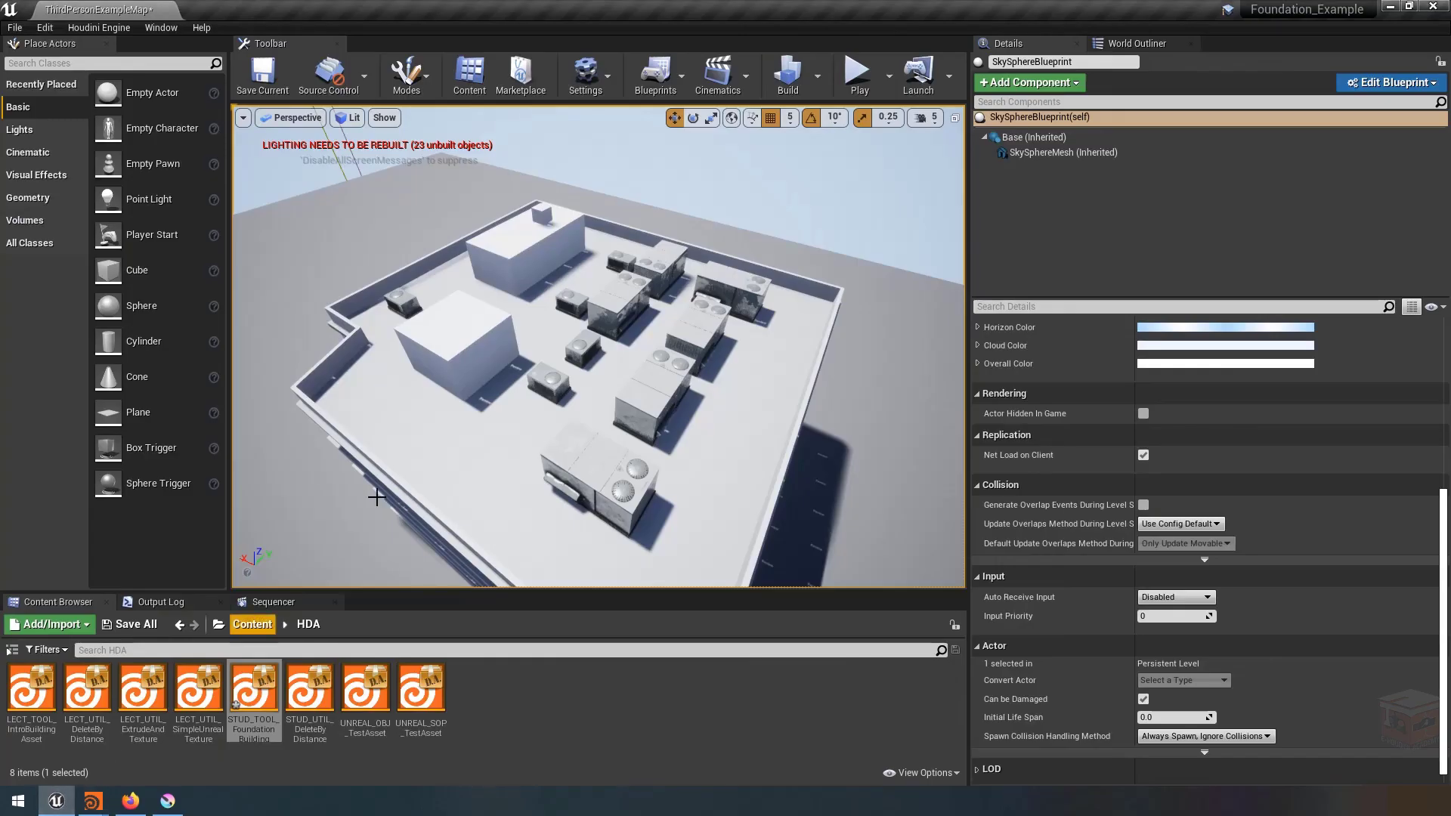
pyautogui.rightClick(246, 705)
pyautogui.click(324, 206)
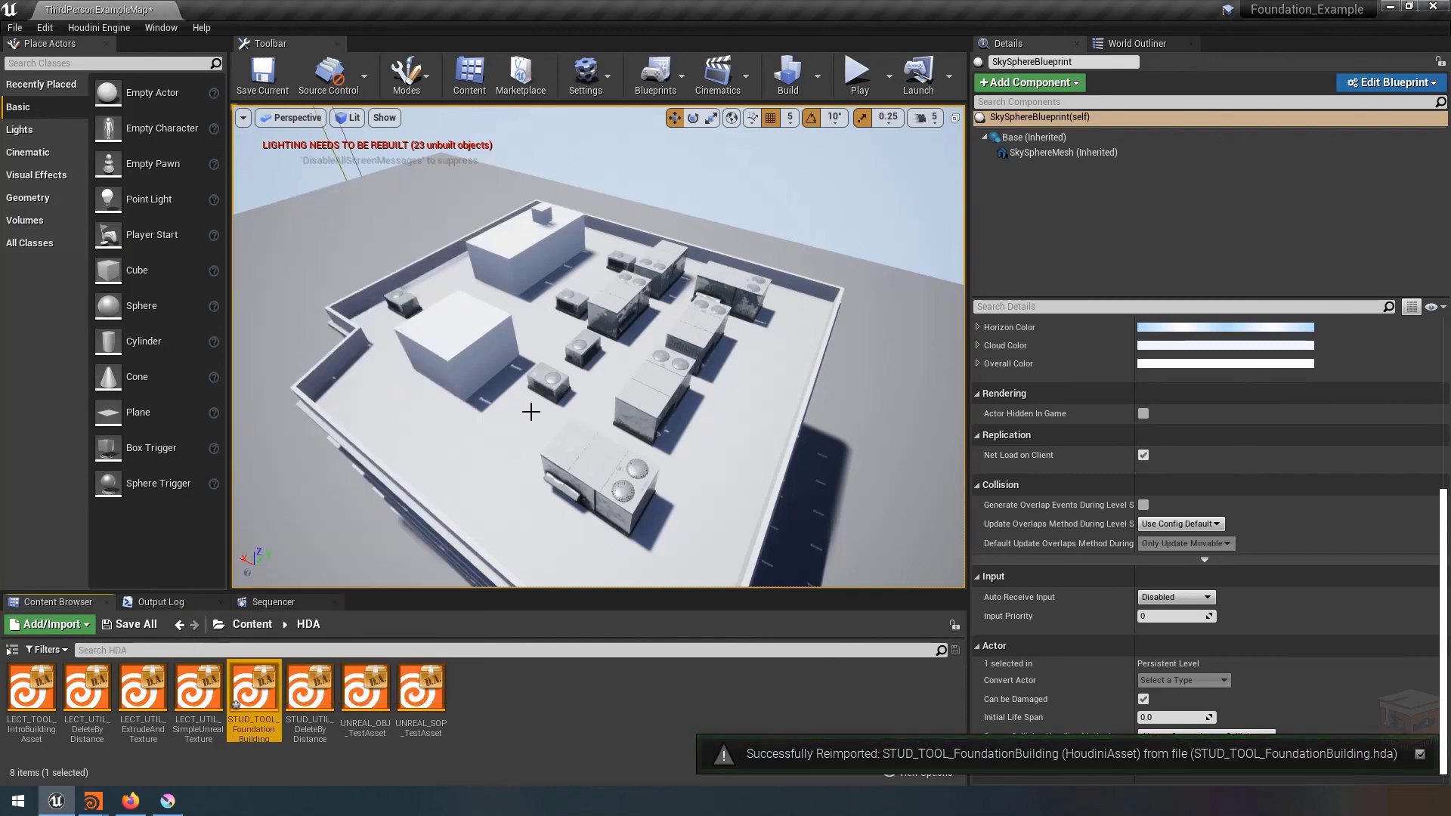
pyautogui.rightClick(523, 388)
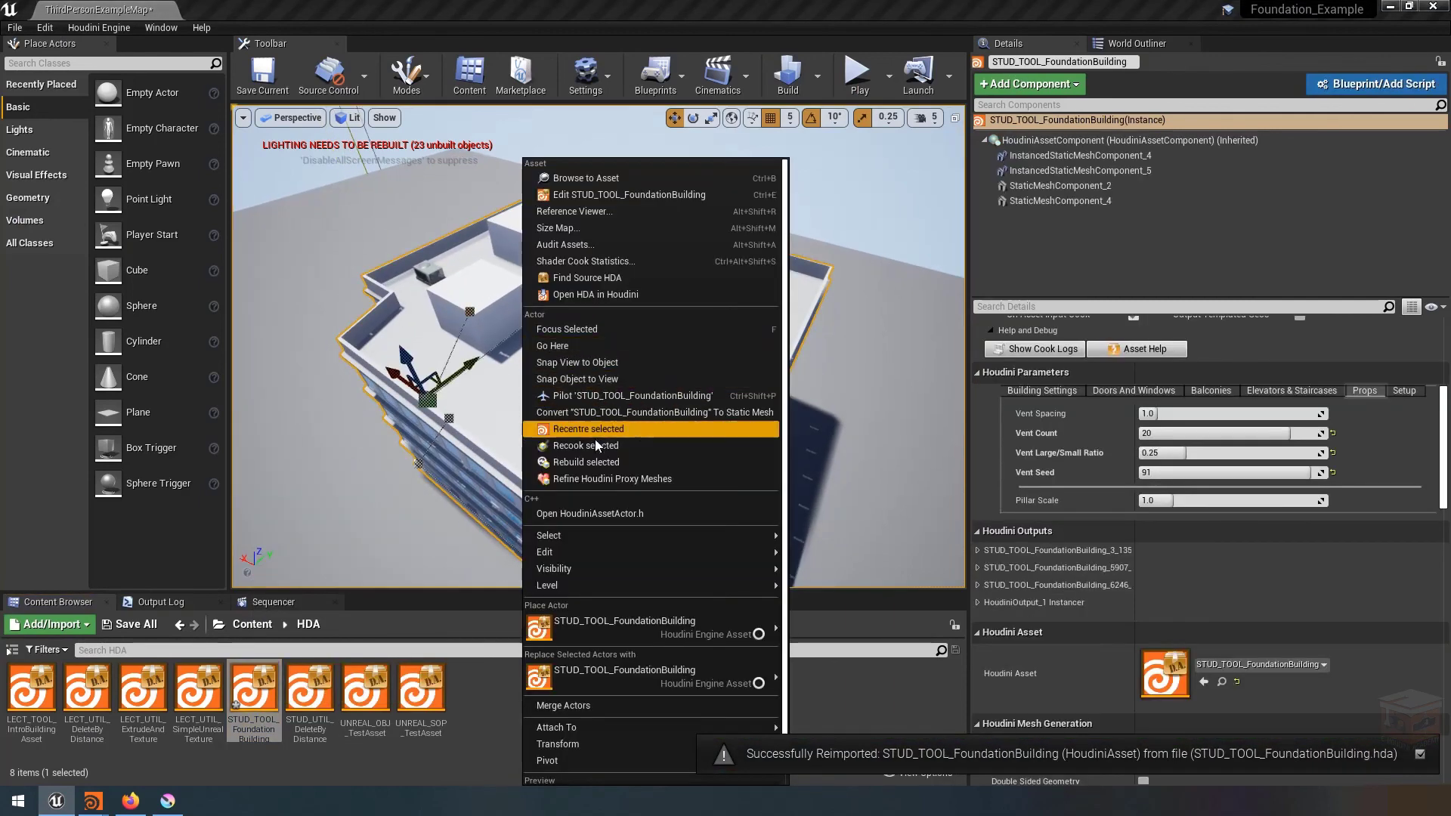
pyautogui.click(593, 463)
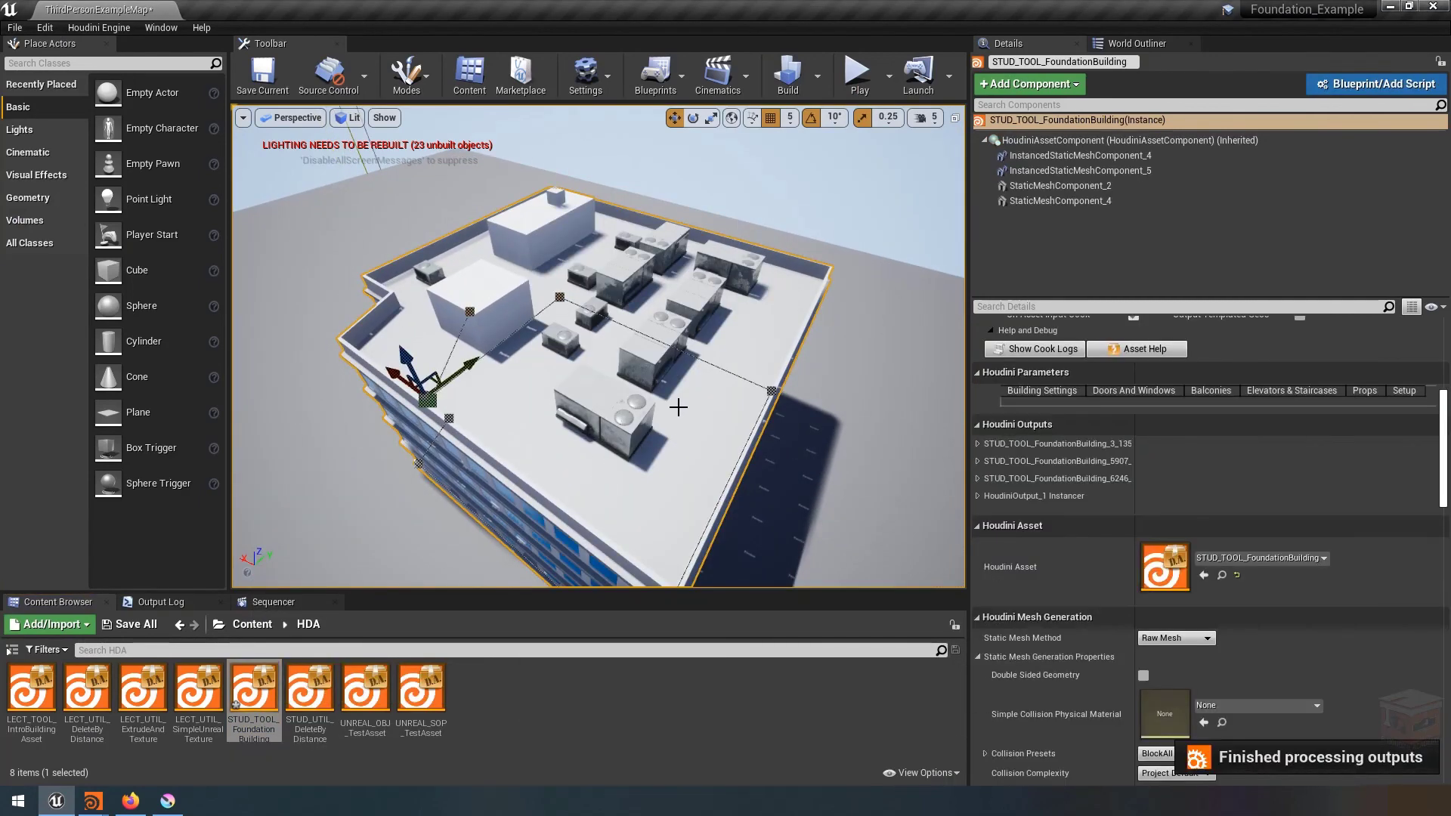
# Set the building's Props Output Mode to Split Instances (Unreal) in its Props parameters.
pyautogui.click(1358, 391)
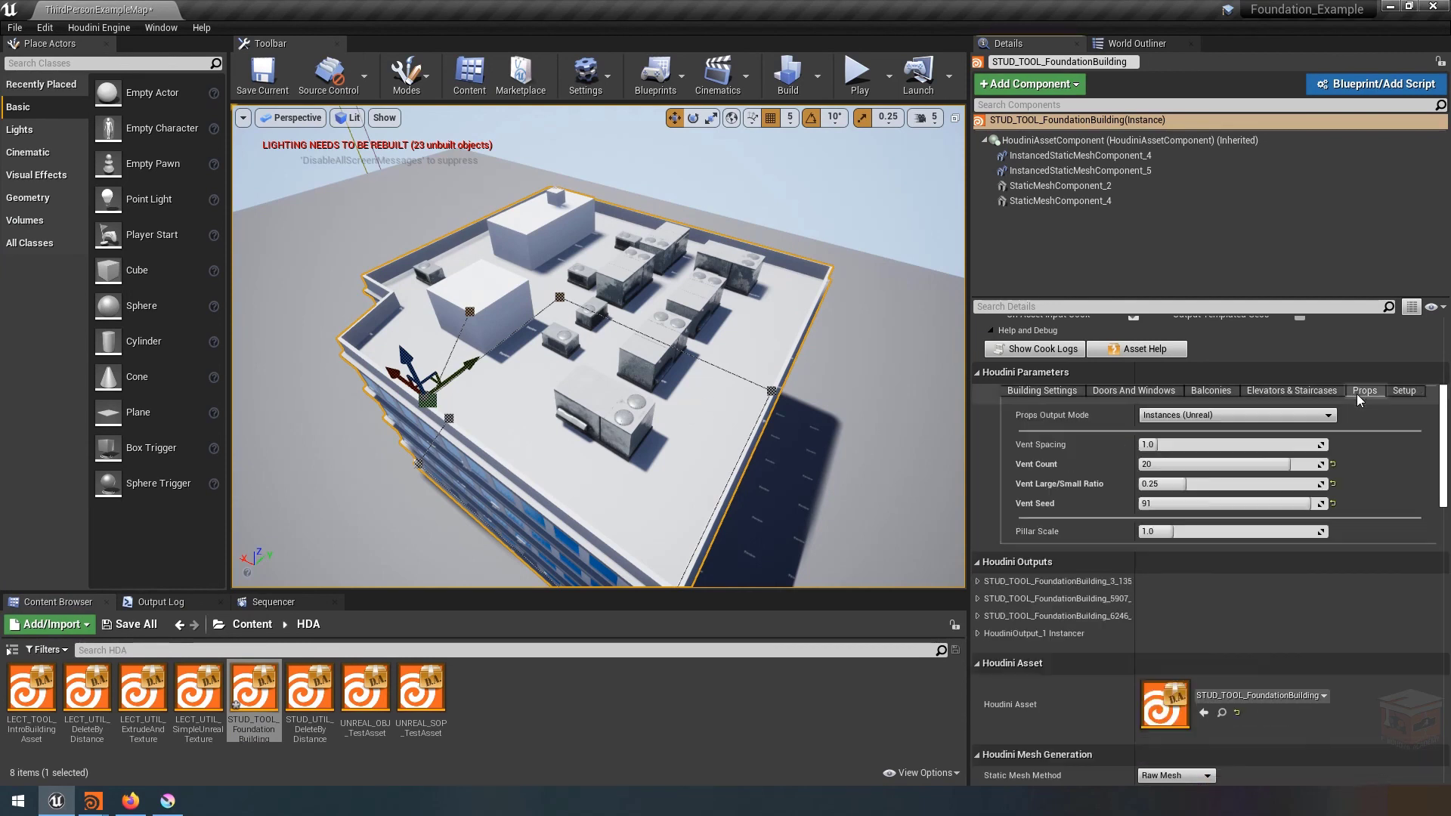
pyautogui.click(1223, 418)
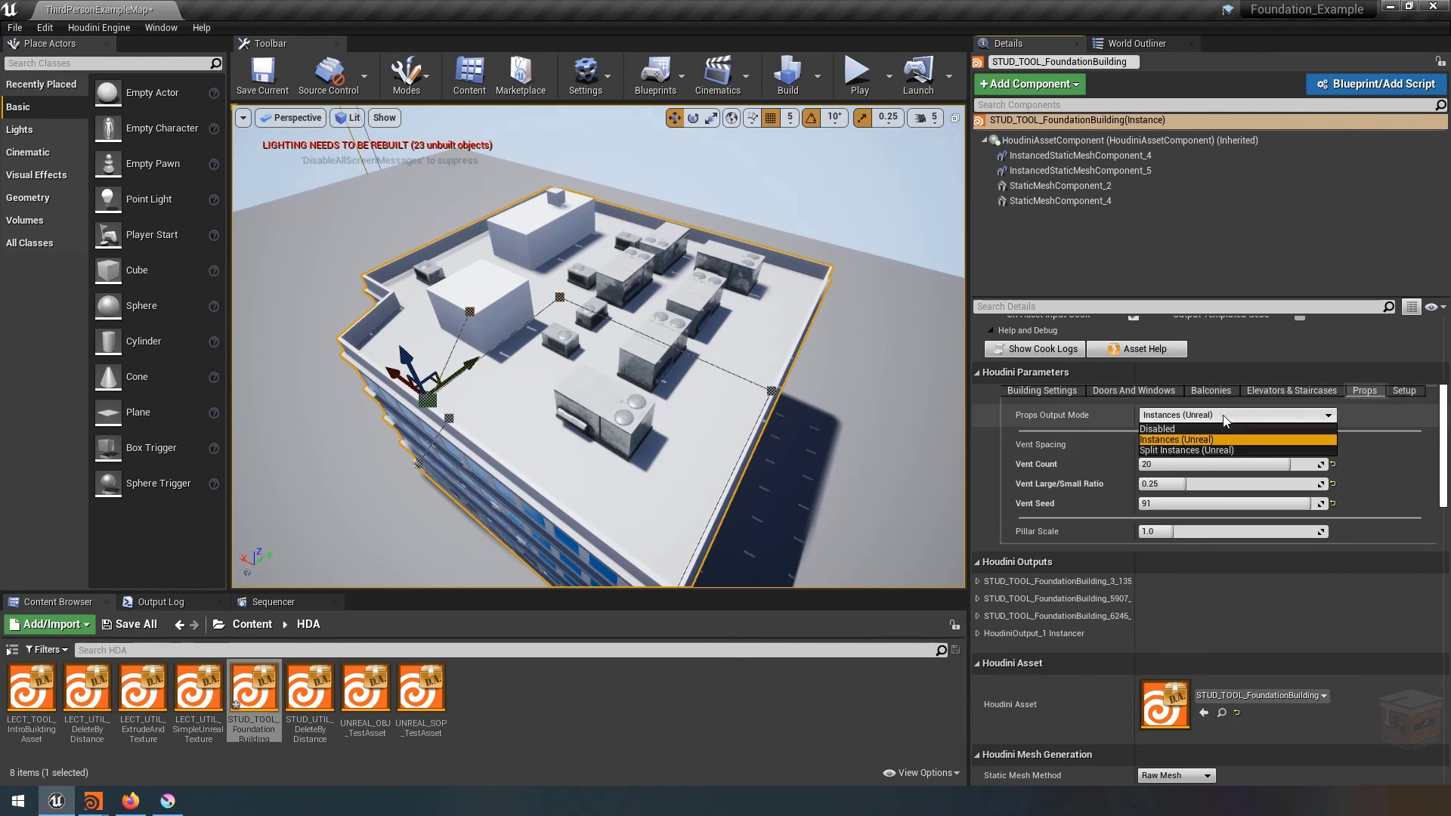
pyautogui.click(1199, 451)
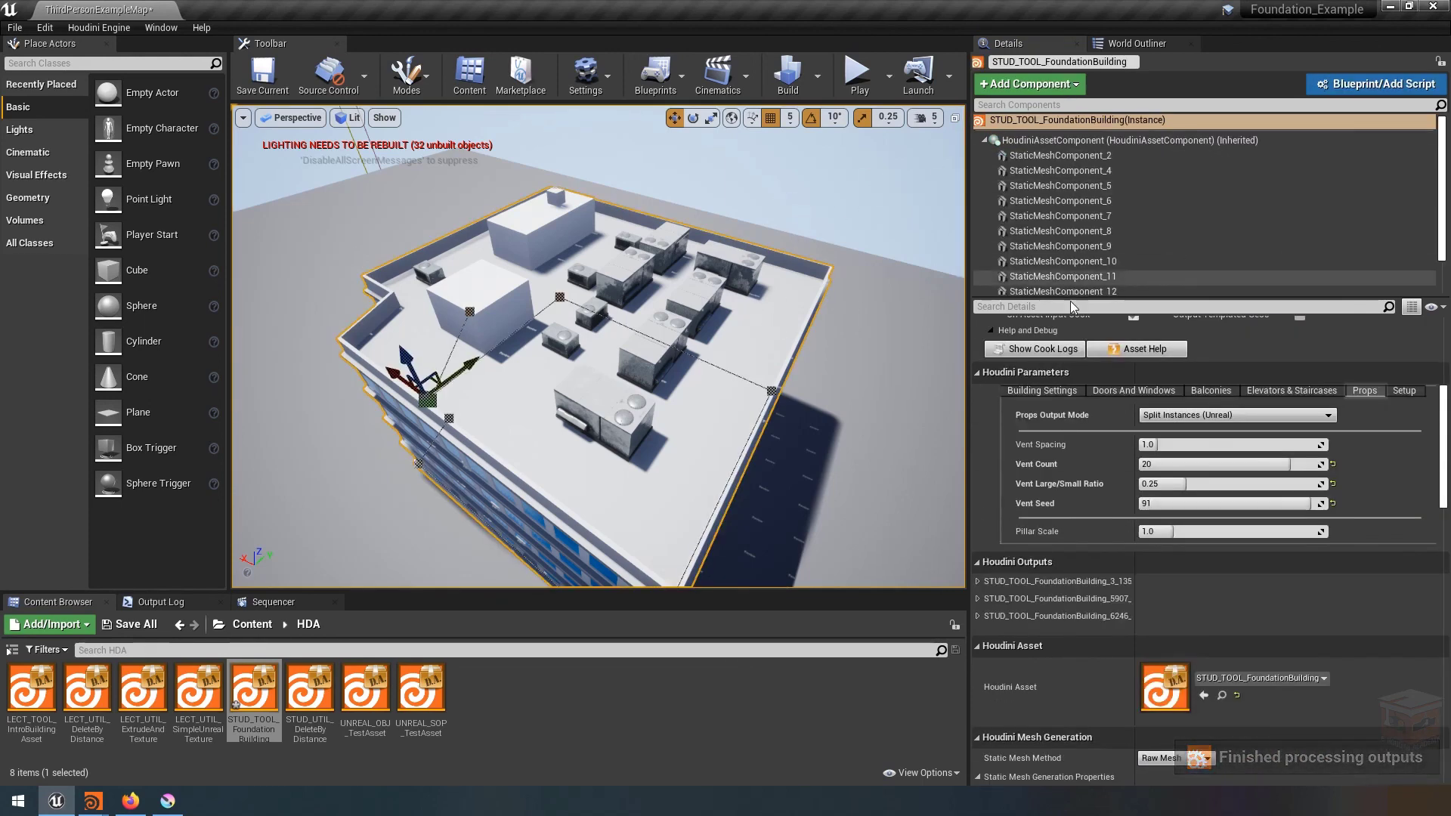
# Select several of the building's static mesh components, through StaticMeshComponent_9, to check which rooftop vent each represents.
pyautogui.click(1098, 203)
pyautogui.click(1090, 228)
pyautogui.click(1089, 246)
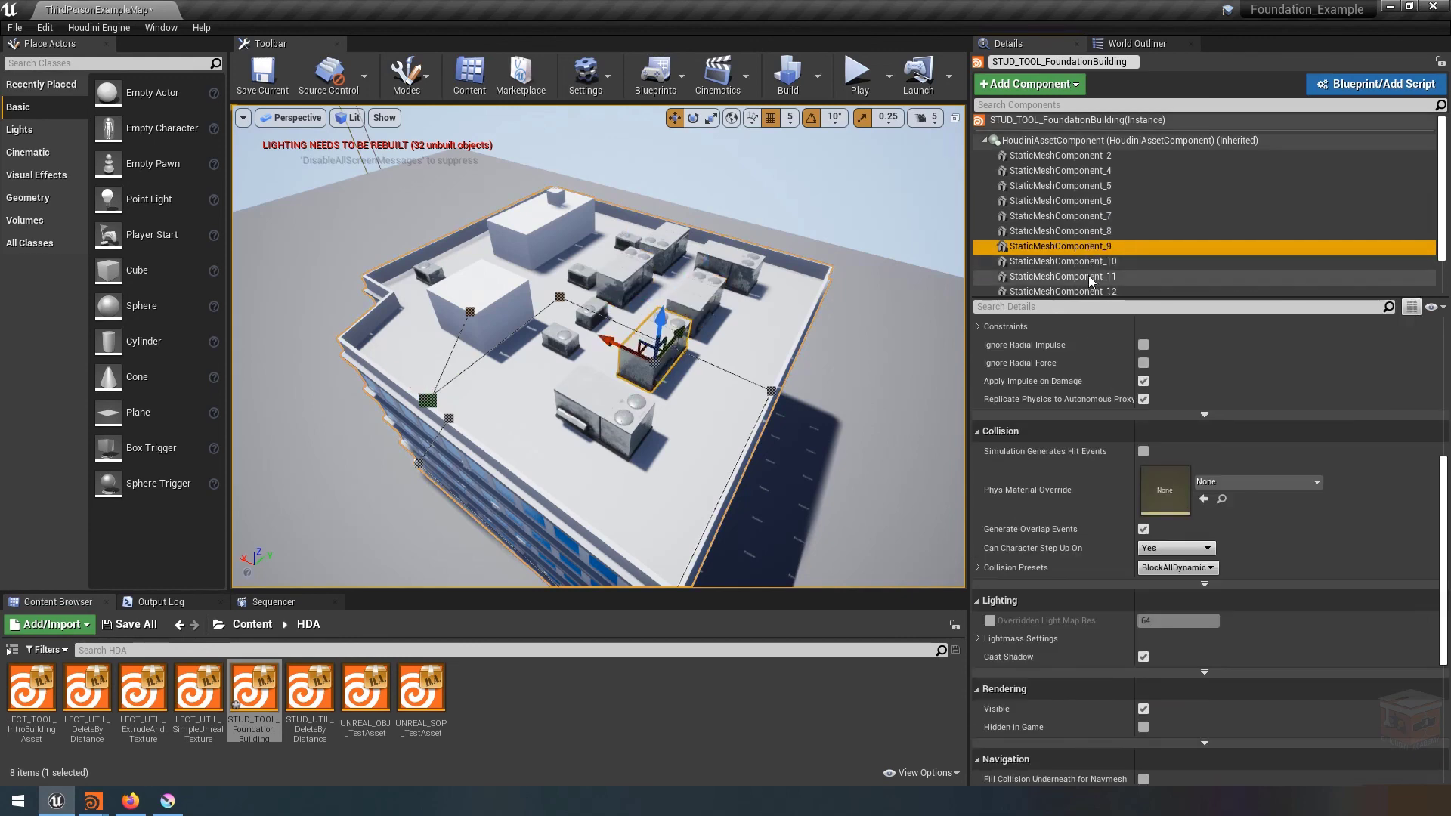
# Try moving the StaticMeshComponent_11 vent independently on the roof and undo the move.
pyautogui.click(1090, 276)
pyautogui.moveTo(535, 298); pyautogui.dragTo(577, 344)
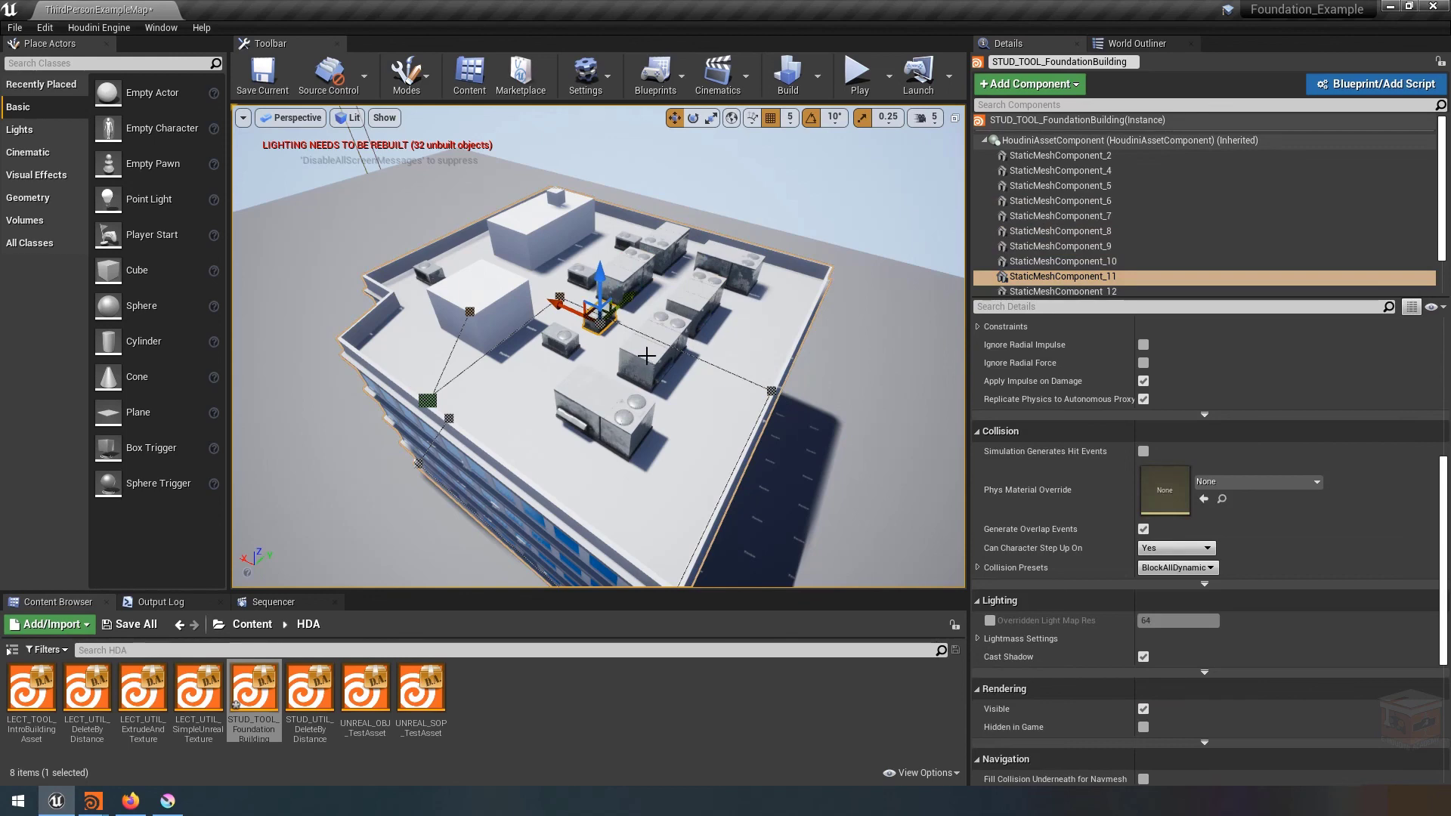
pyautogui.hotkey('ctrl', 'z')
pyautogui.hotkey('ctrl', 'z')
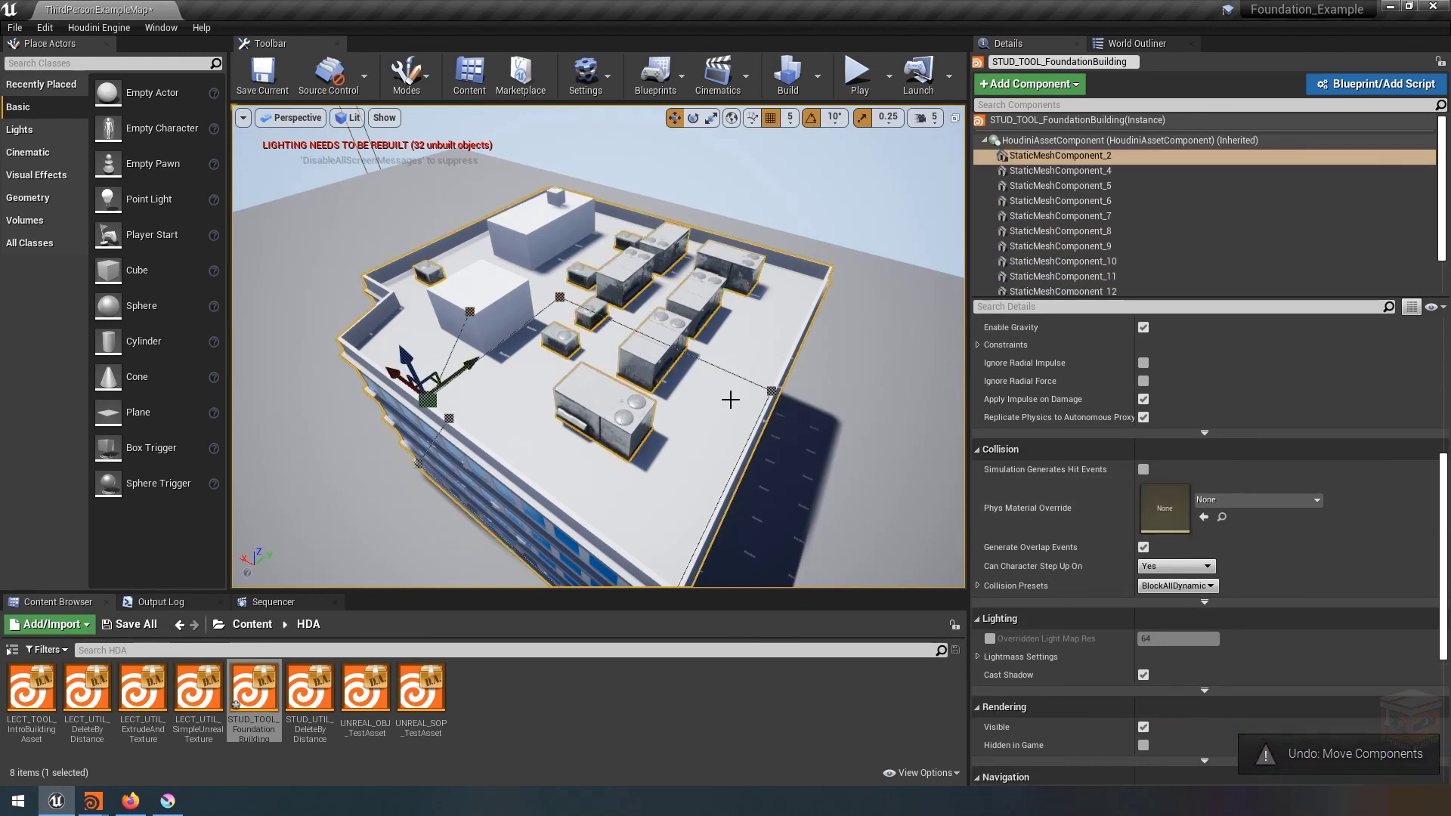
# Set the building's Props Output Mode to Instances (Unreal) in the HoudiniAssetComponent's Props parameters.
pyautogui.click(1033, 143)
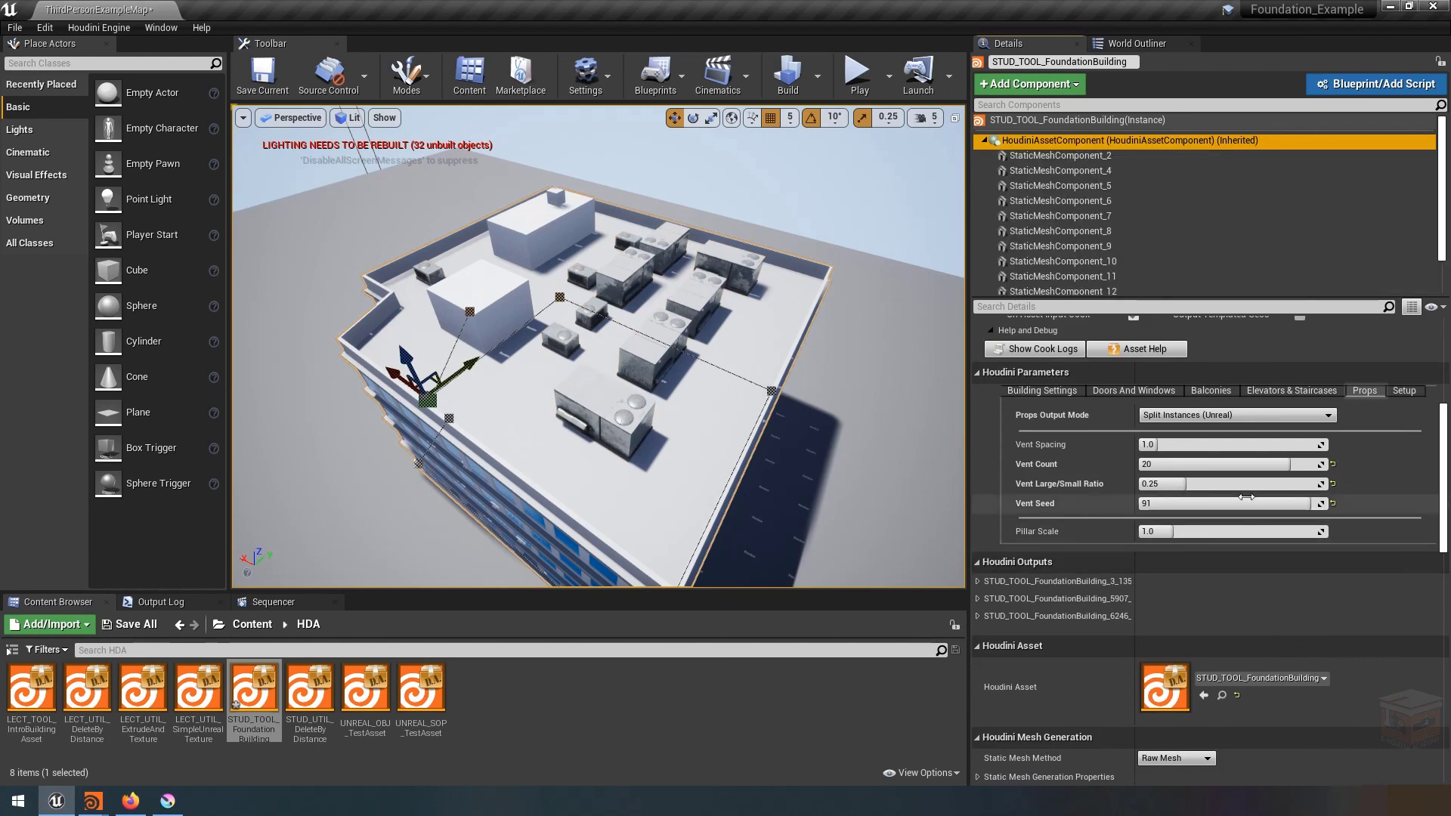
pyautogui.click(1209, 415)
pyautogui.click(1203, 436)
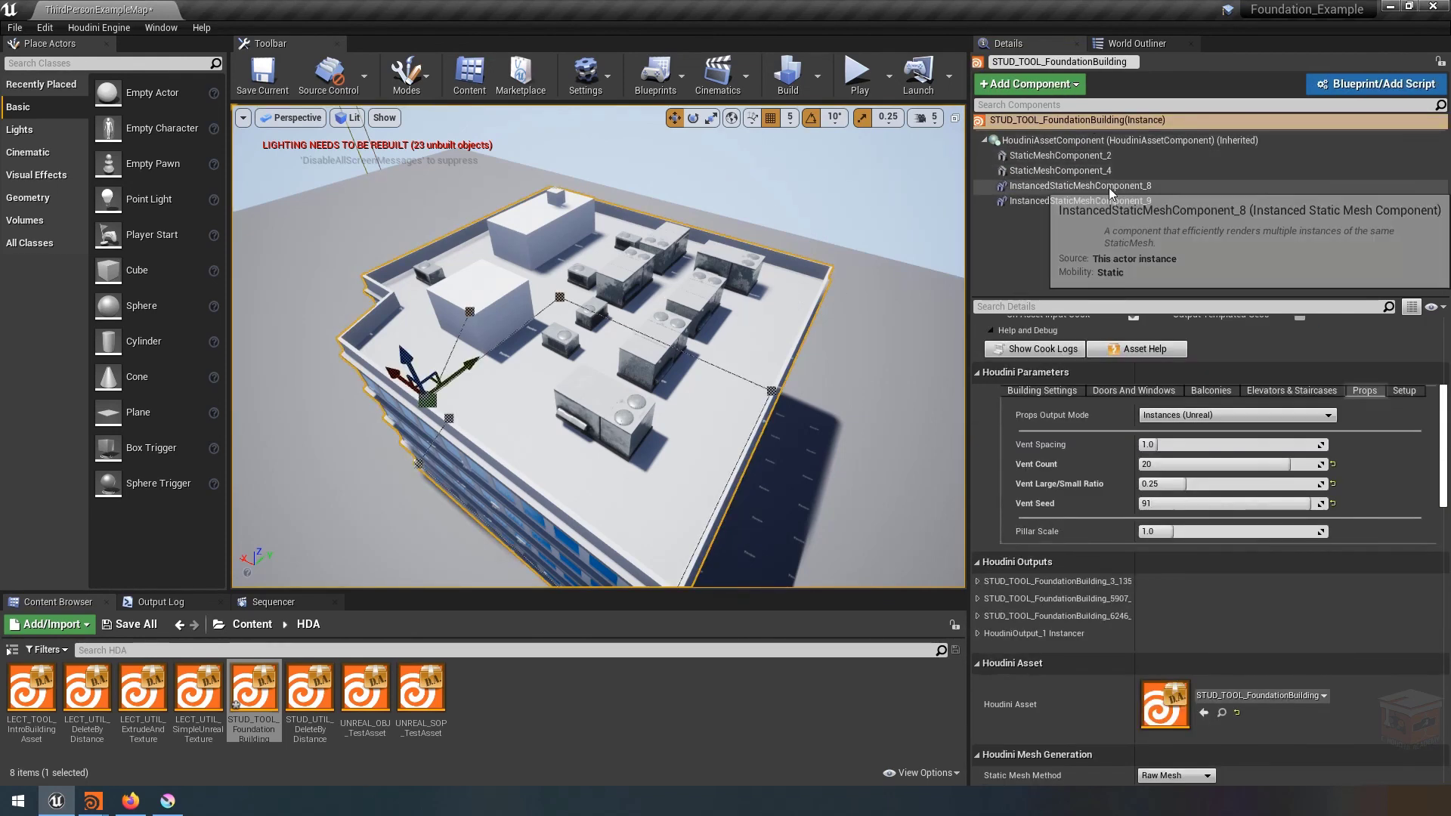
# Select InstancedStaticMeshComponent_8, InstancedStaticMeshComponent_9 and StaticMeshComponent_4 in turn to check which rooftop props each contains, then reselect the building instance.
pyautogui.moveTo(874, 274); pyautogui.dragTo(861, 257)
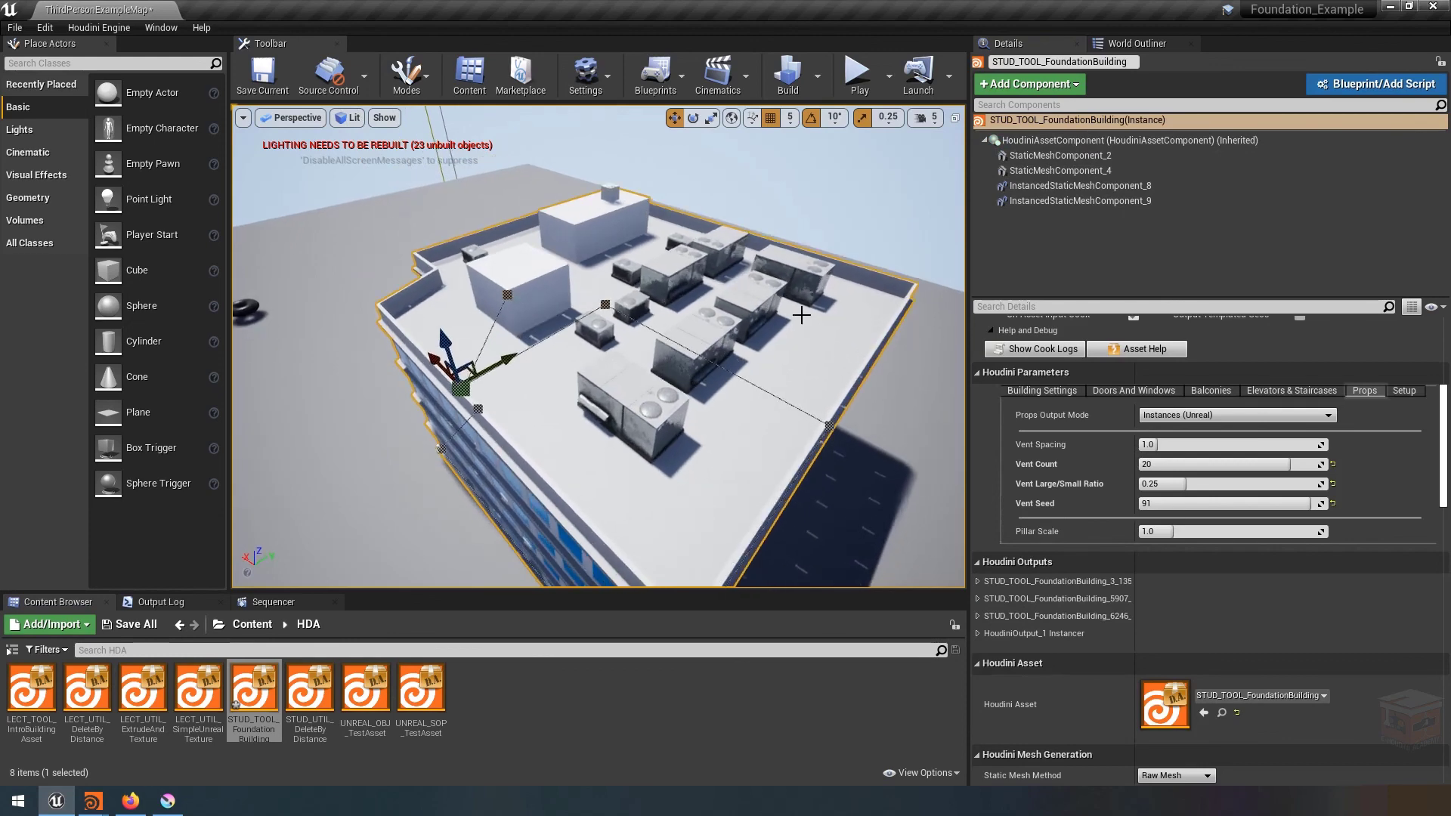
pyautogui.click(1104, 187)
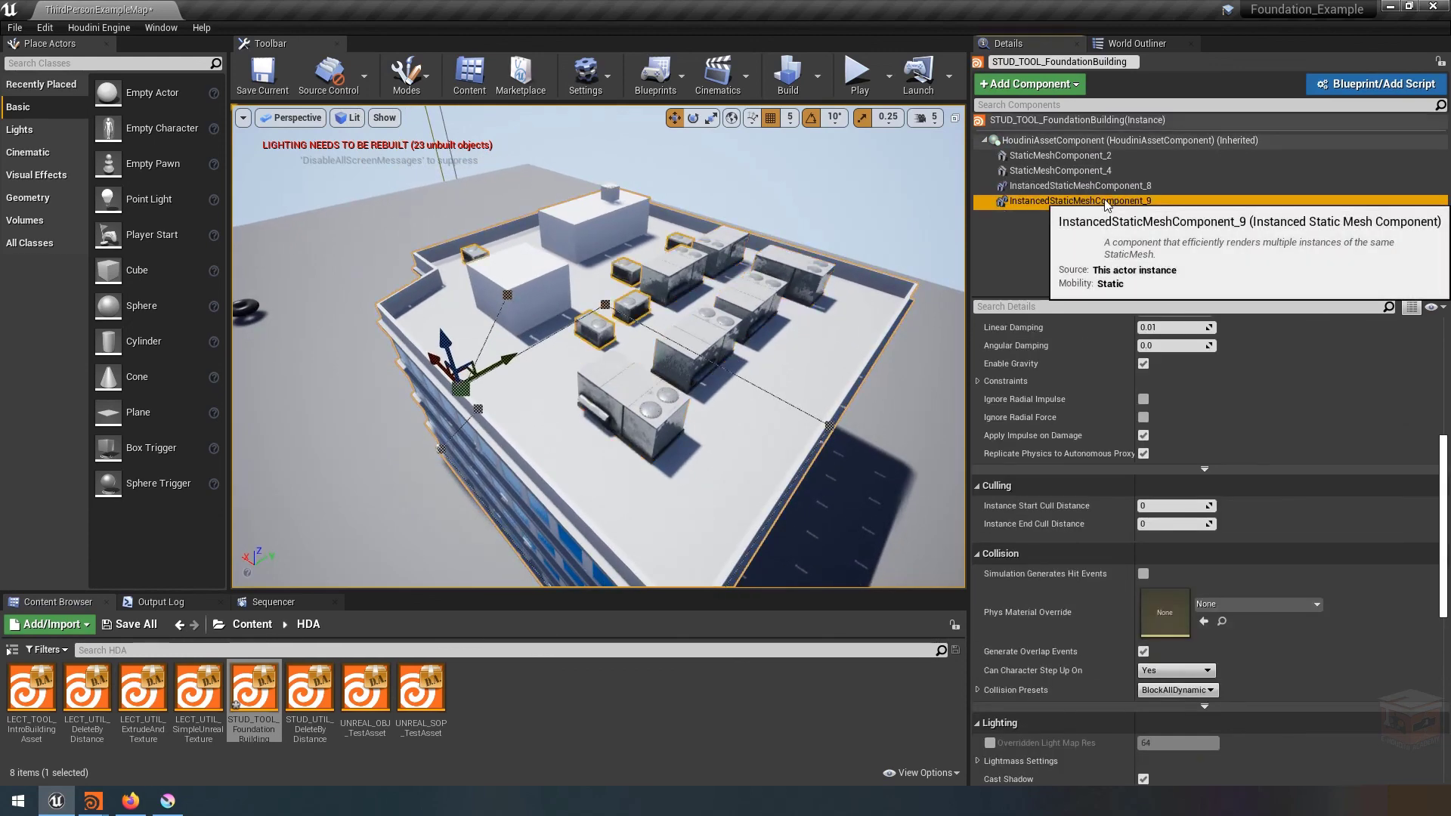
pyautogui.click(1109, 170)
pyautogui.click(1112, 187)
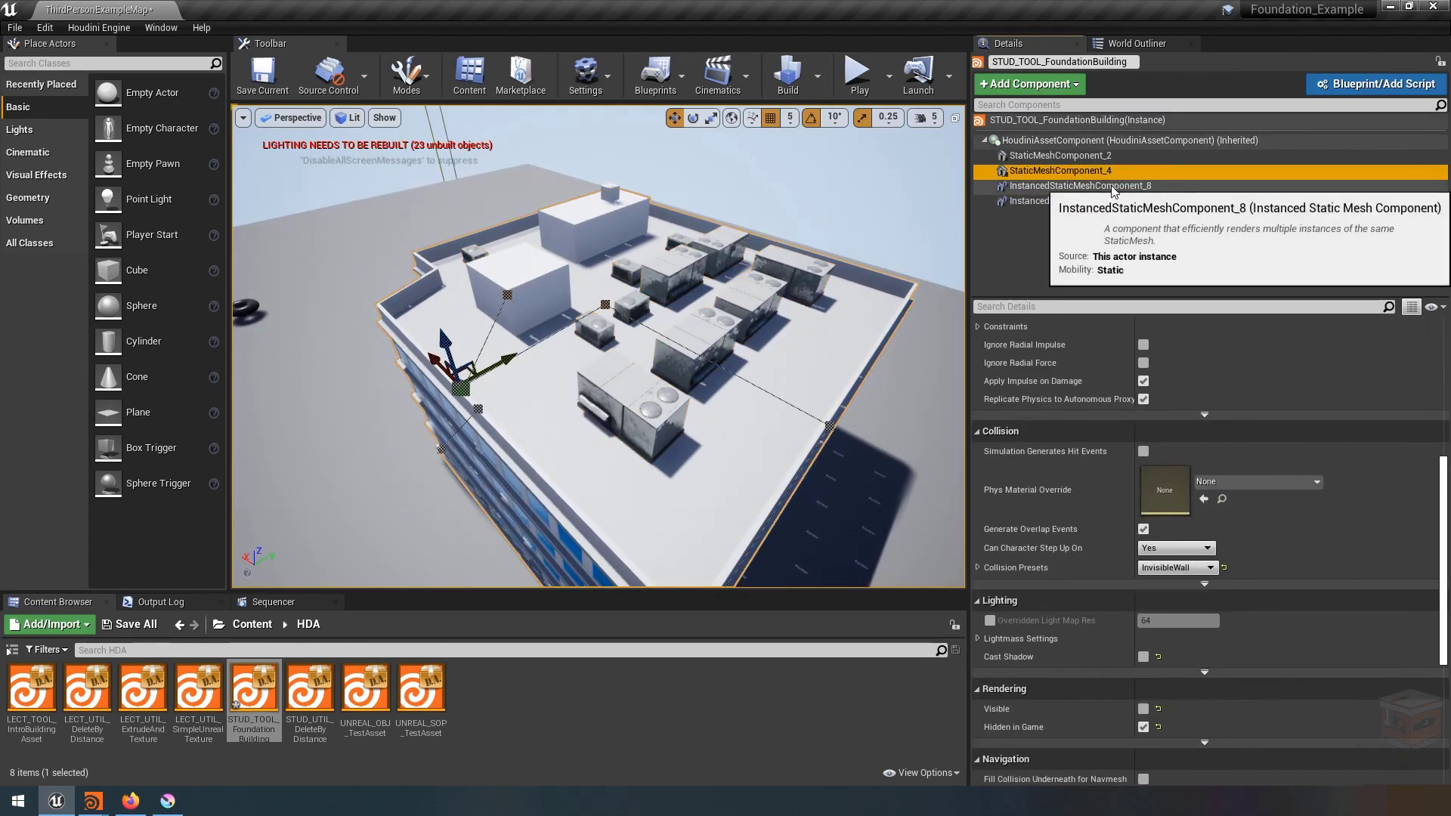
pyautogui.click(1114, 200)
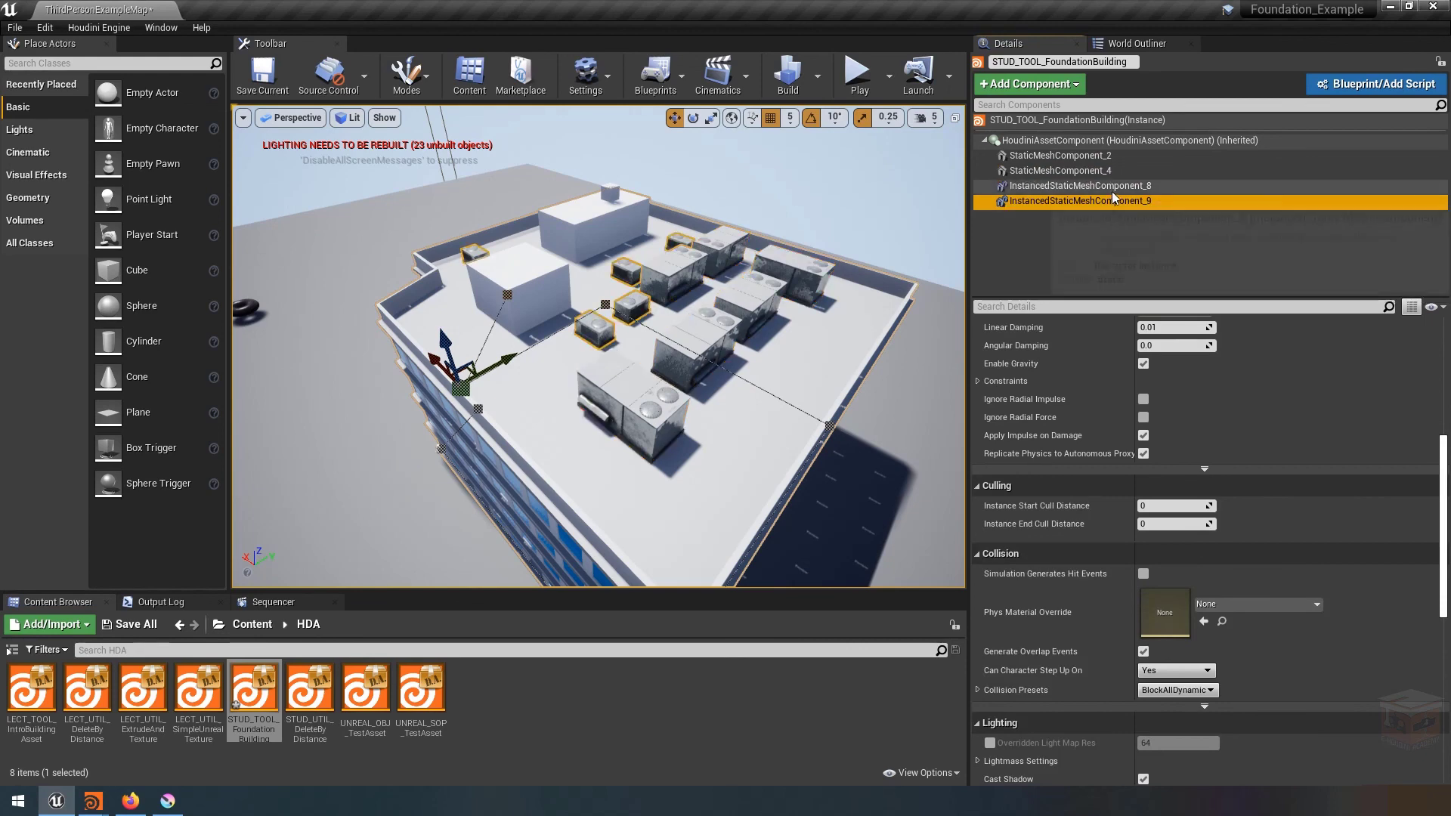
pyautogui.click(1097, 188)
pyautogui.click(1073, 120)
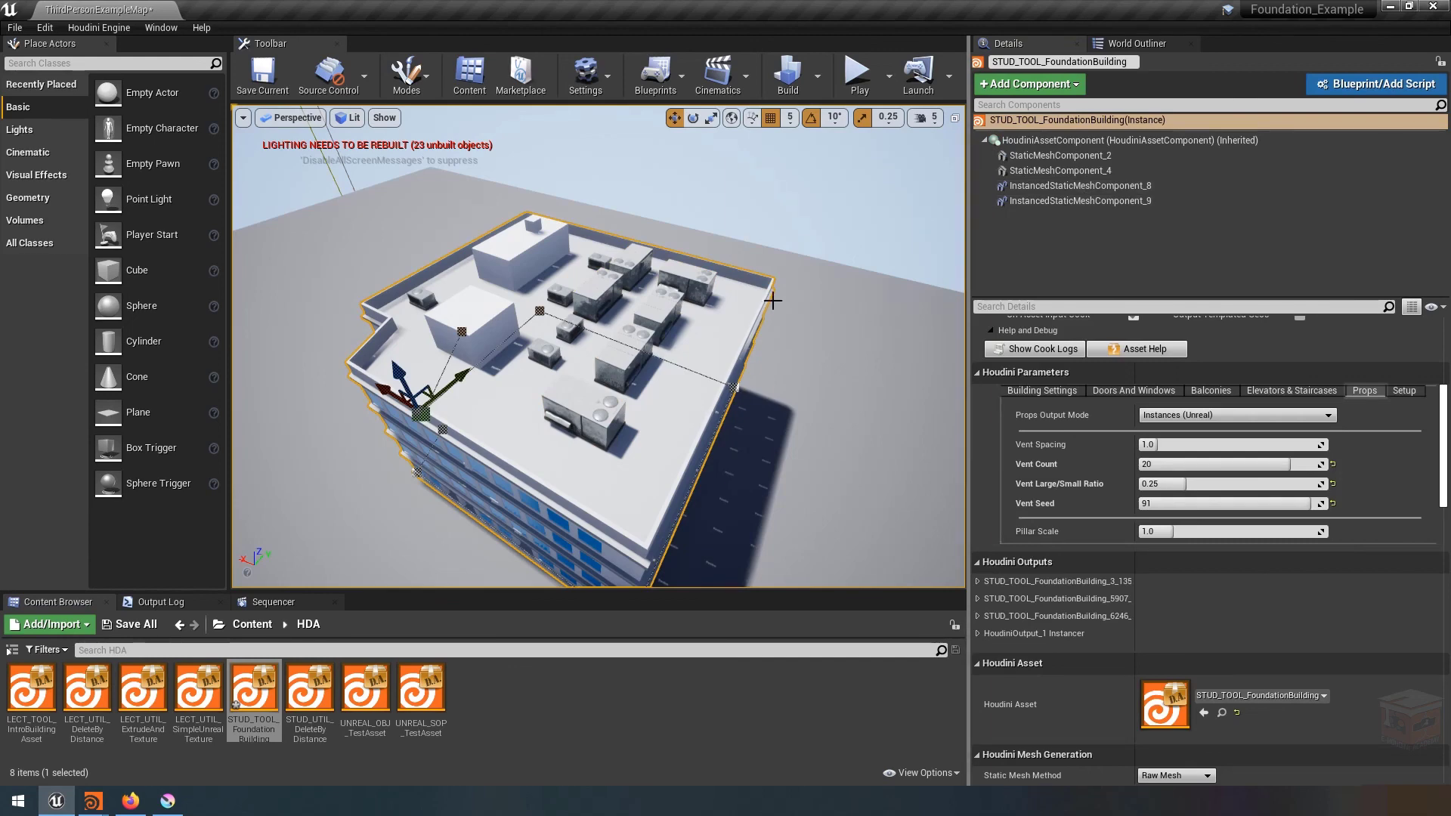
# Move the ThirdPersonCharacter from the dark building onto the white building's roof beside the vents and deselect it.
pyautogui.click(786, 334)
pyautogui.moveTo(787, 333); pyautogui.dragTo(609, 317, button='right')
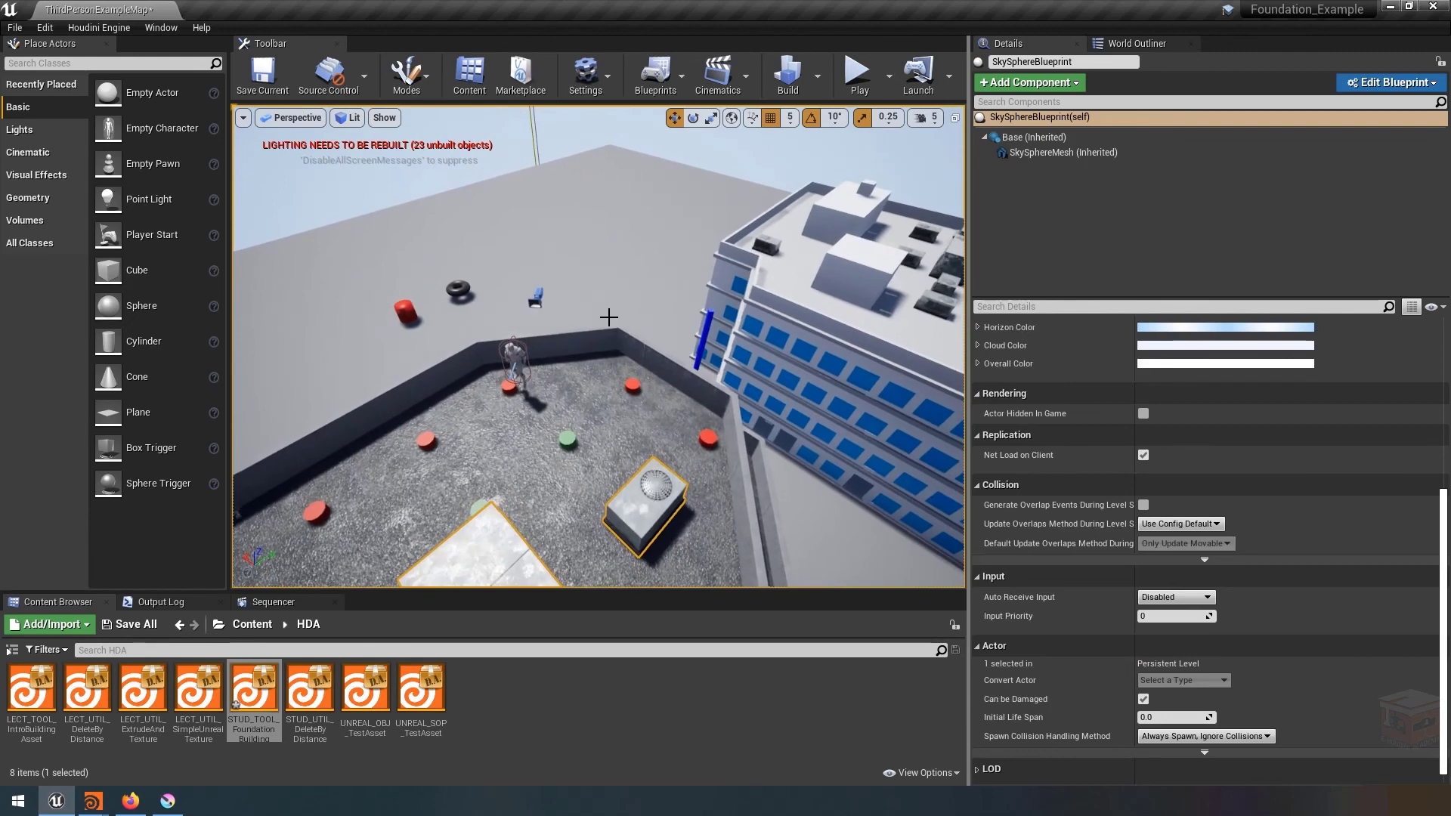
pyautogui.click(514, 349)
pyautogui.moveTo(514, 349); pyautogui.dragTo(306, 248, button='right')
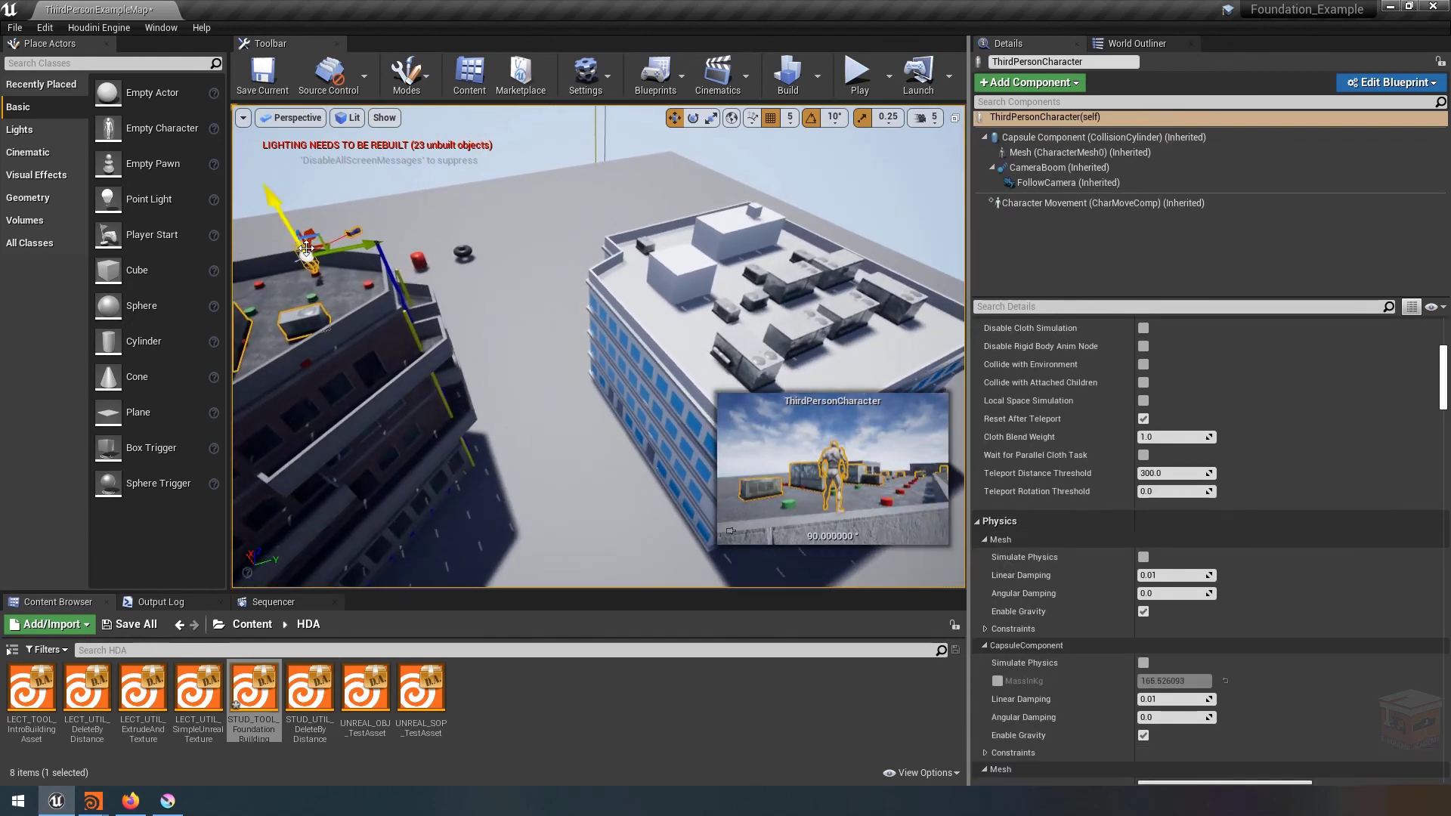
pyautogui.hotkey('ctrl', 'z')
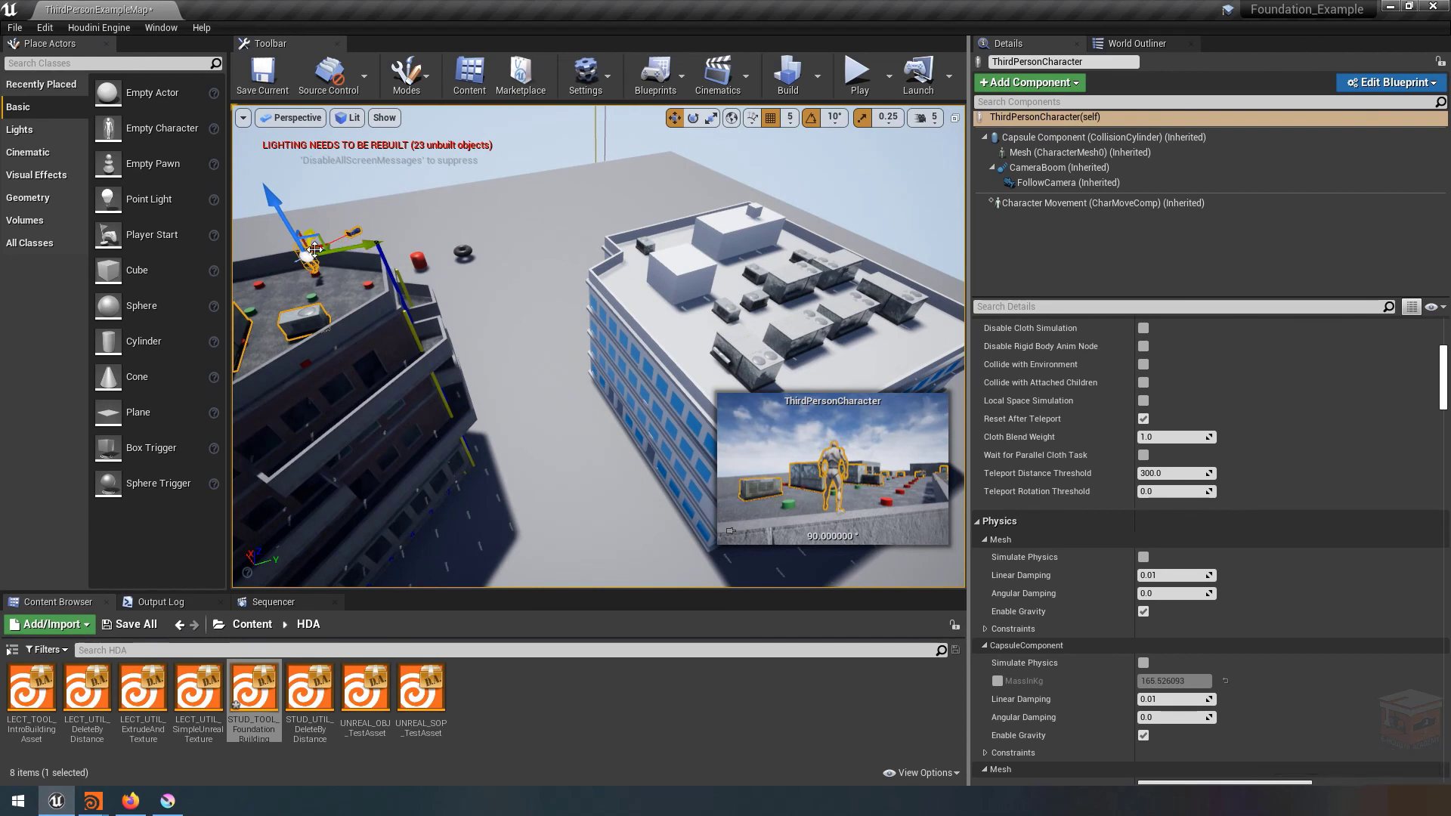
pyautogui.moveTo(315, 248); pyautogui.dragTo(678, 227)
pyautogui.moveTo(678, 227); pyautogui.dragTo(536, 368, button='right')
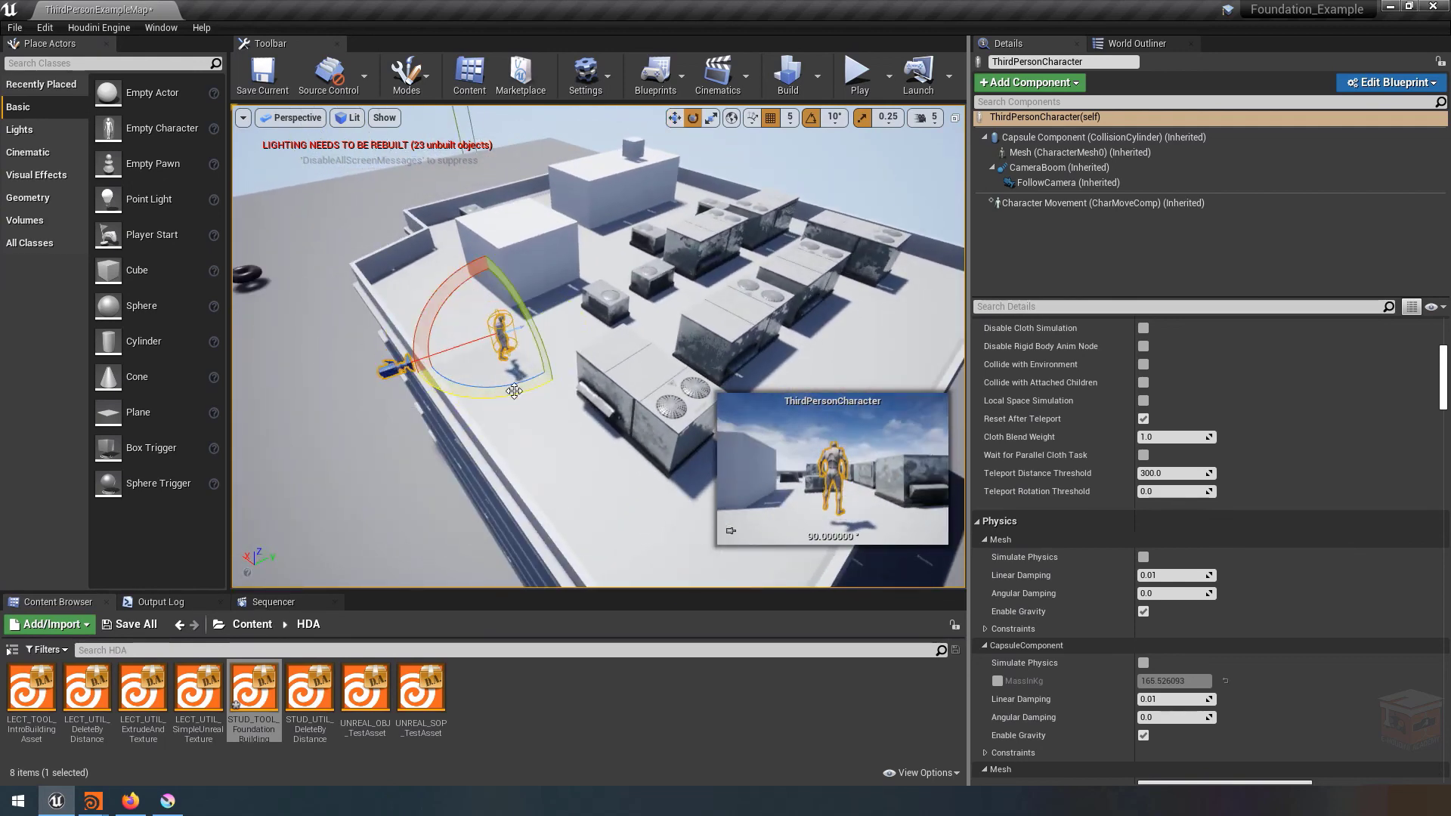
pyautogui.click(662, 401)
pyautogui.moveTo(662, 400); pyautogui.dragTo(749, 201, button='right')
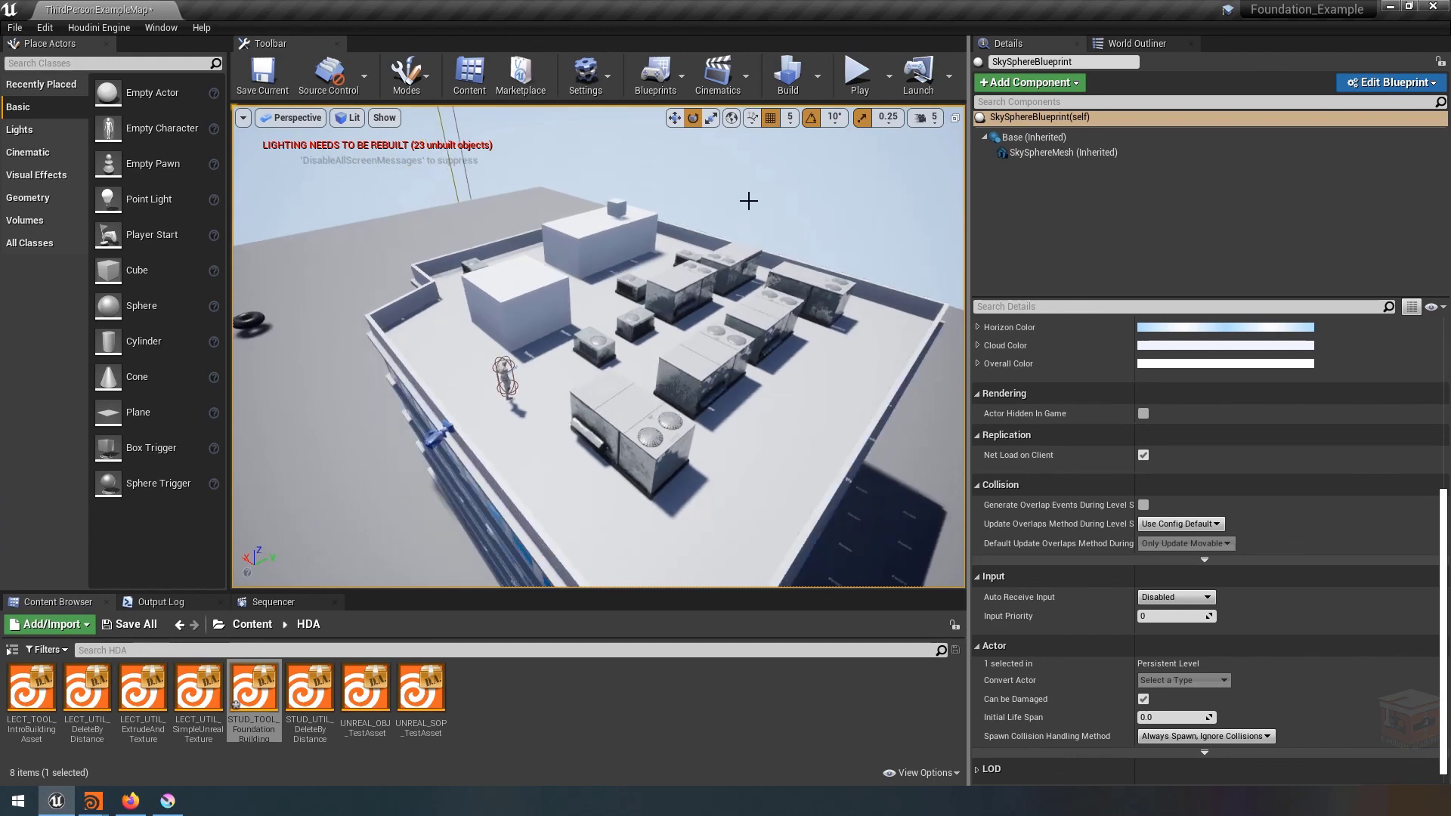
# Play the level, run the character around the rooftop vents to test the instanced props, and stop the session.
pyautogui.click(859, 76)
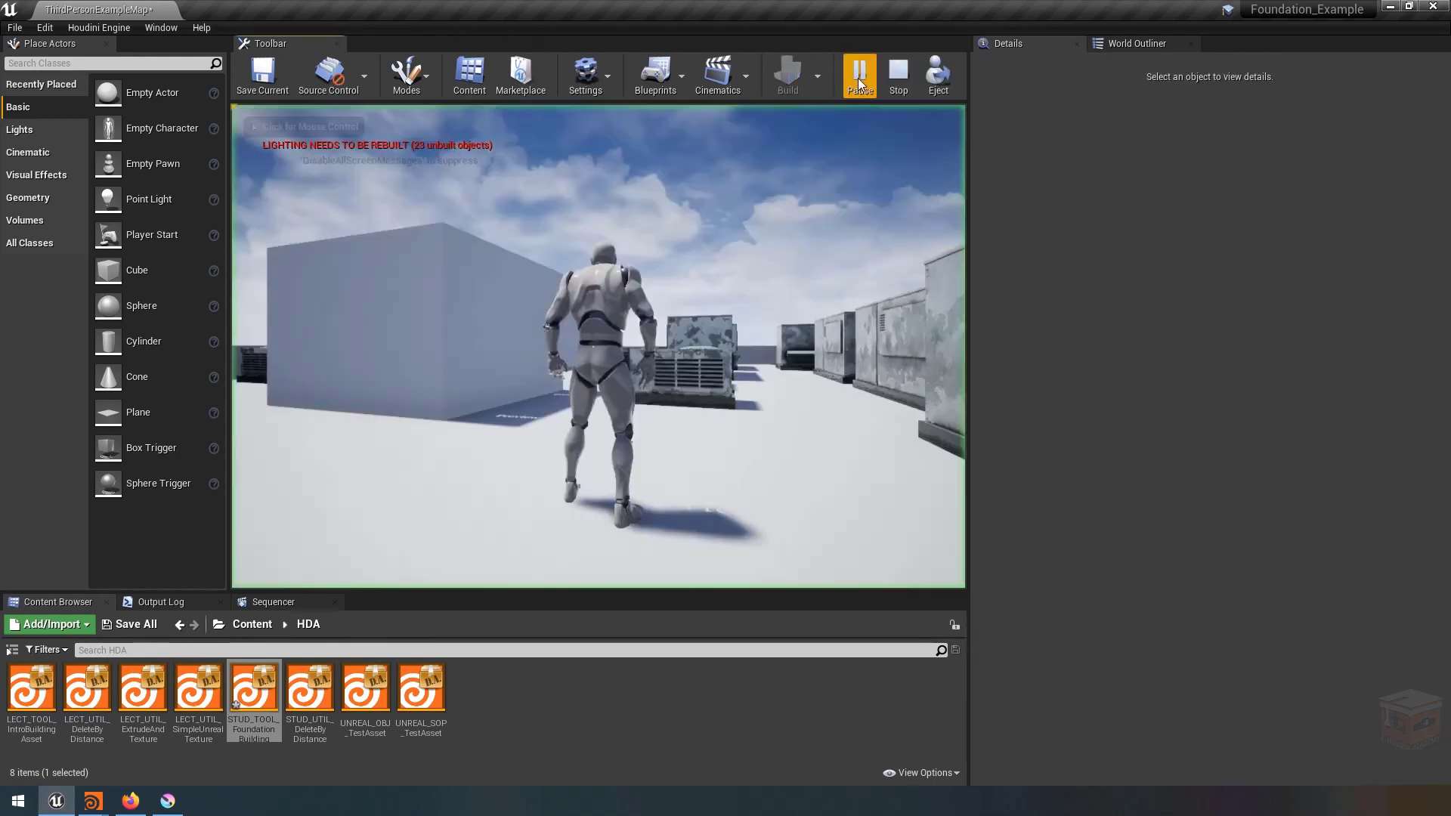
pyautogui.click(687, 355)
pyautogui.press('w')
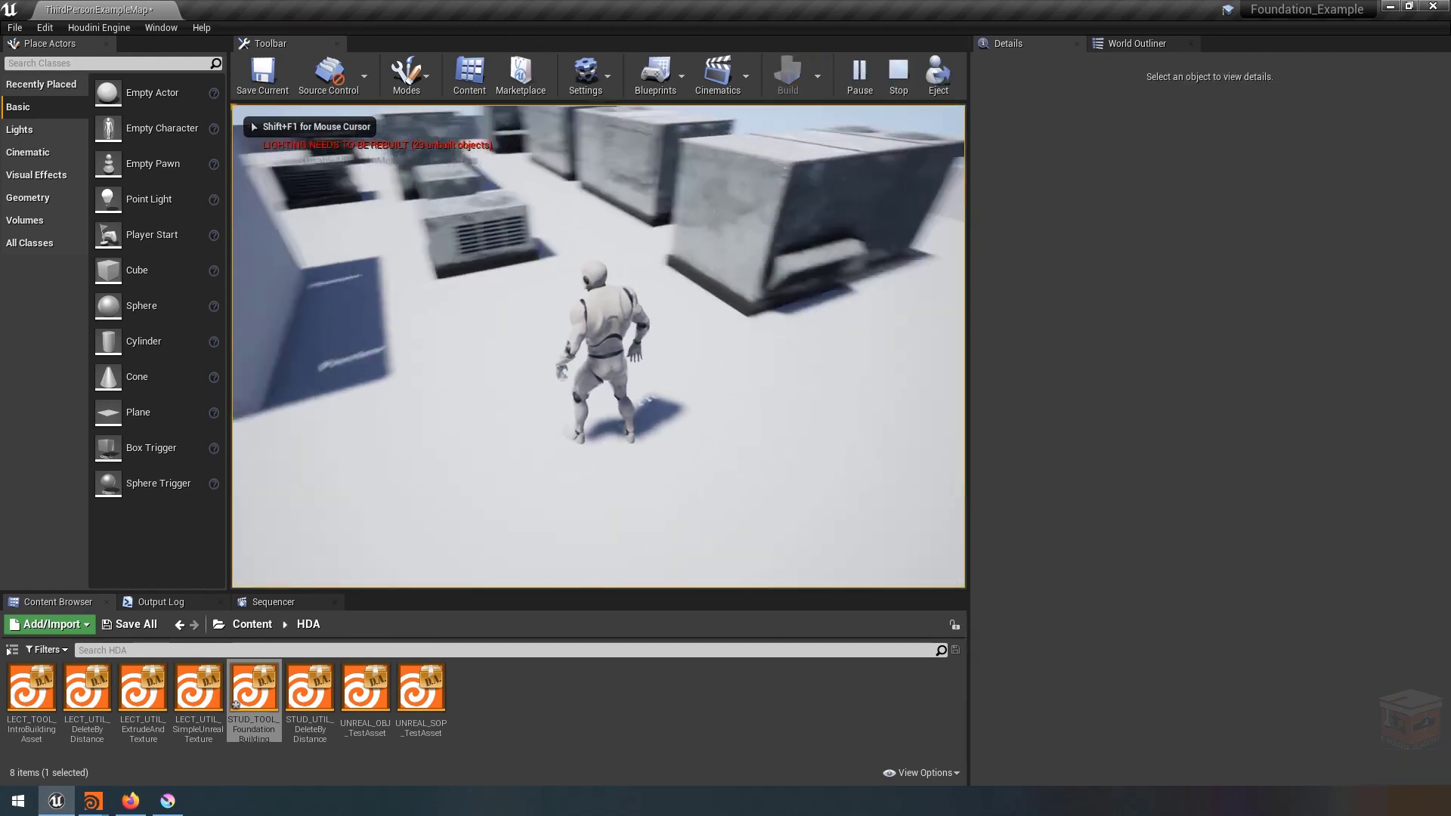
pyautogui.press('w')
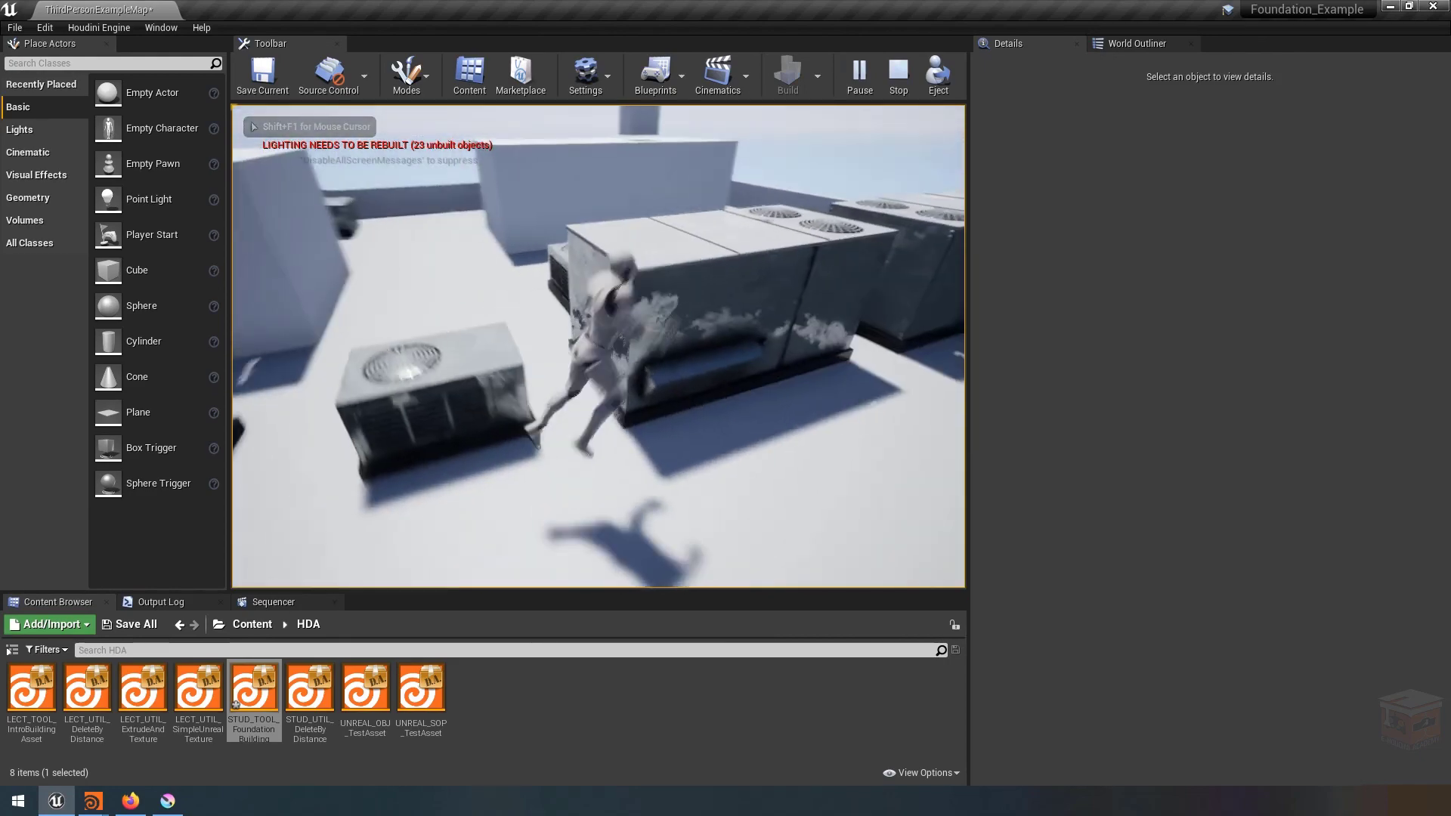
pyautogui.press('w')
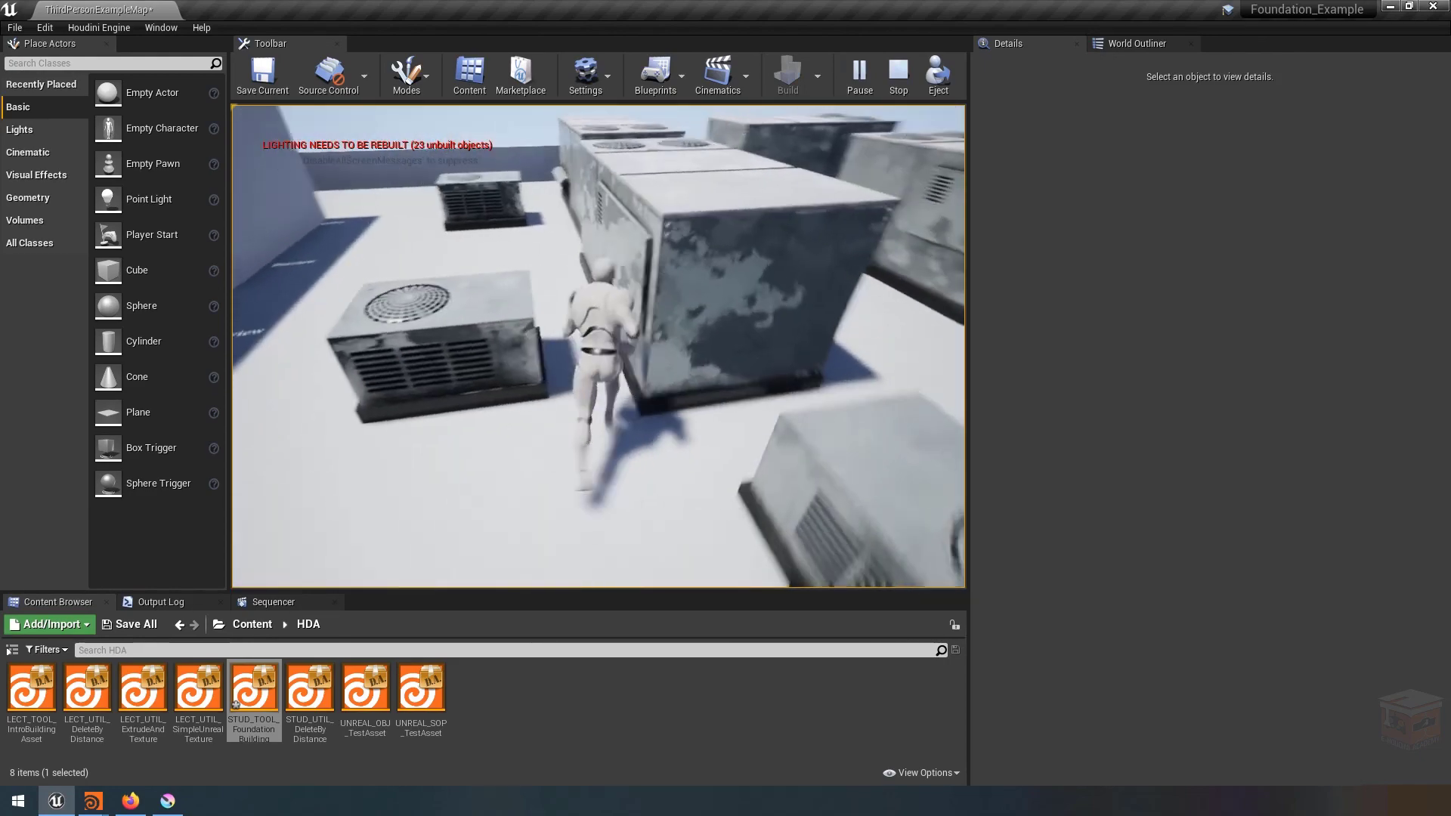
pyautogui.press('w')
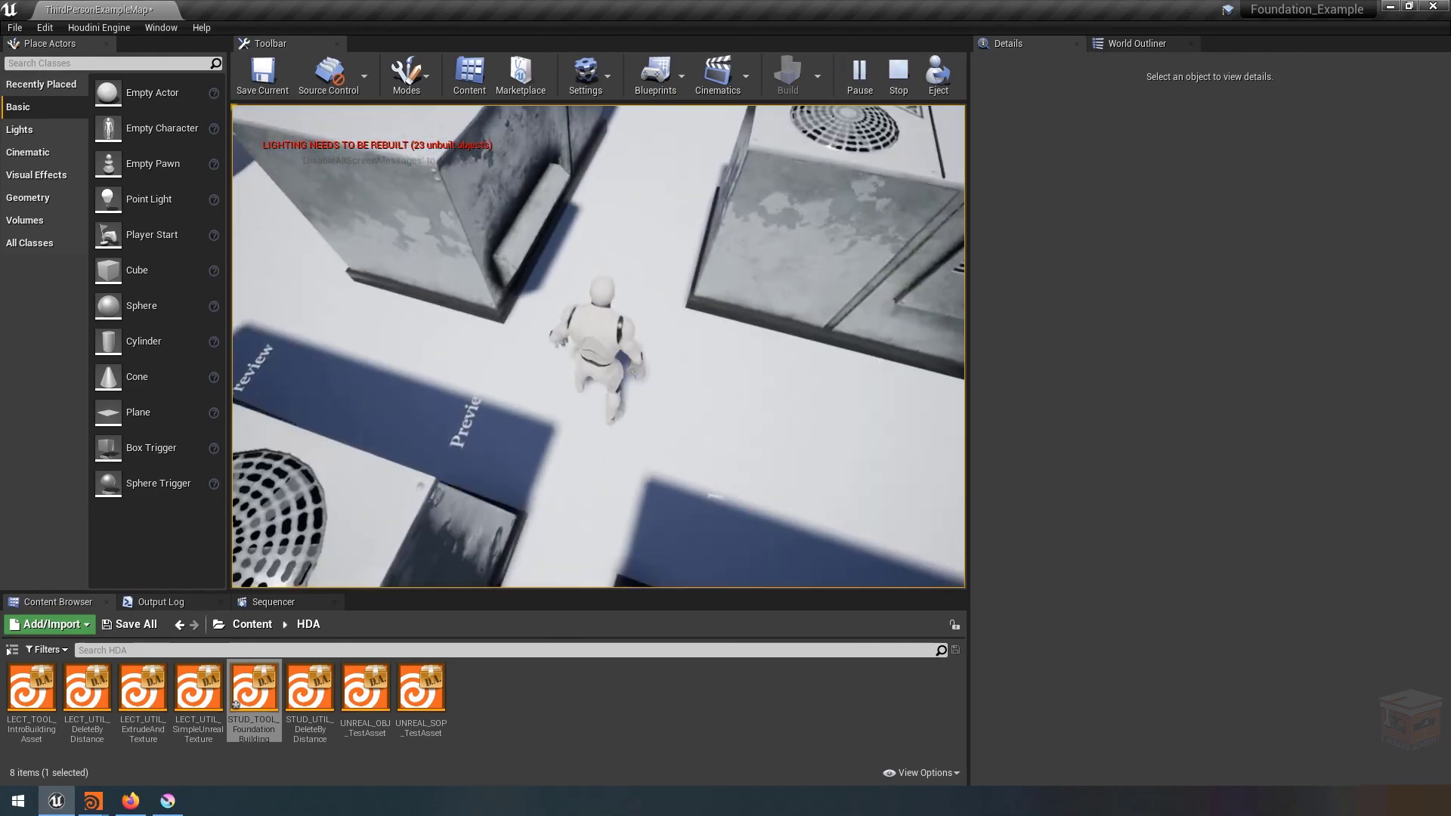
pyautogui.press('w')
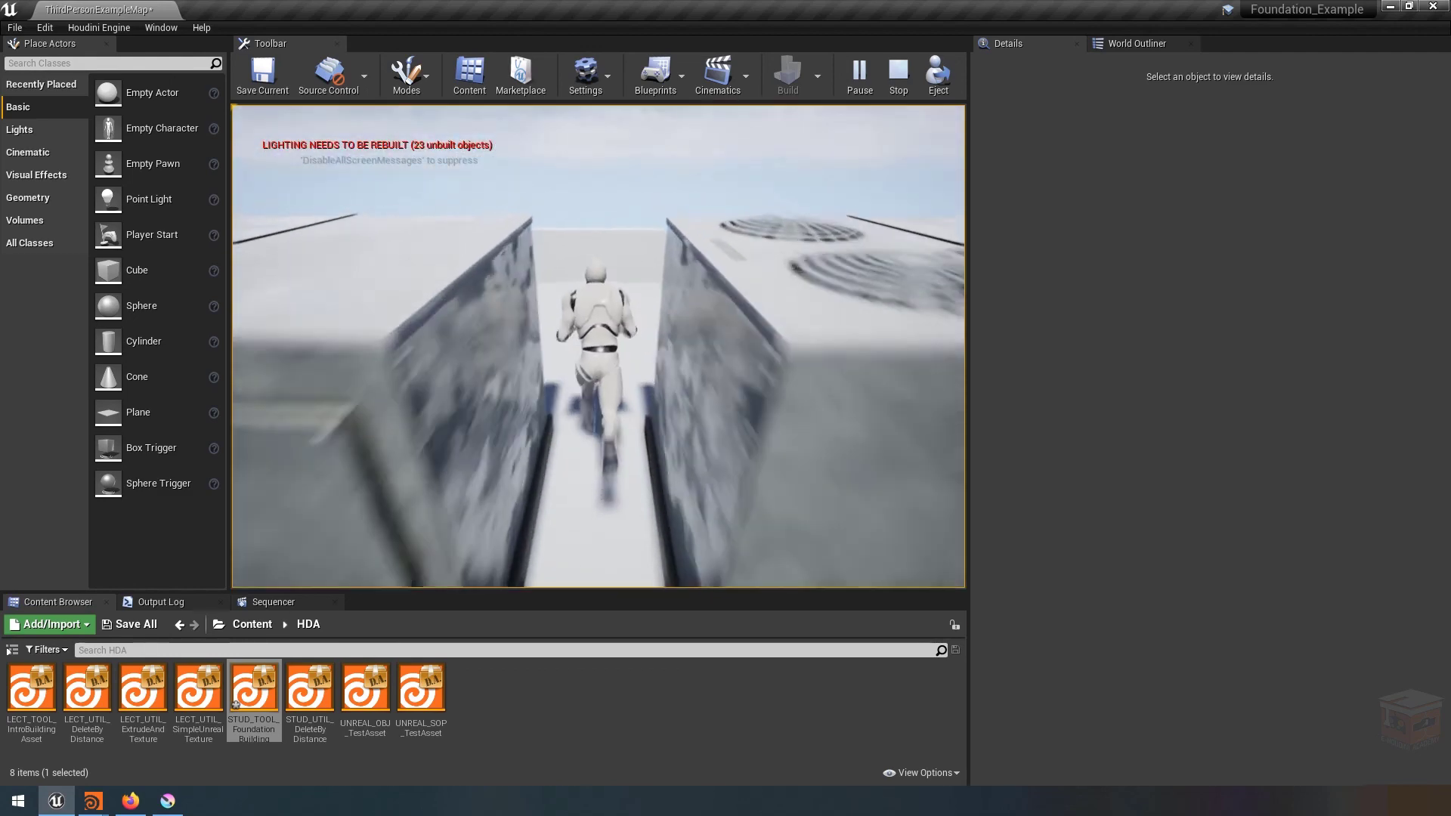
pyautogui.press('w')
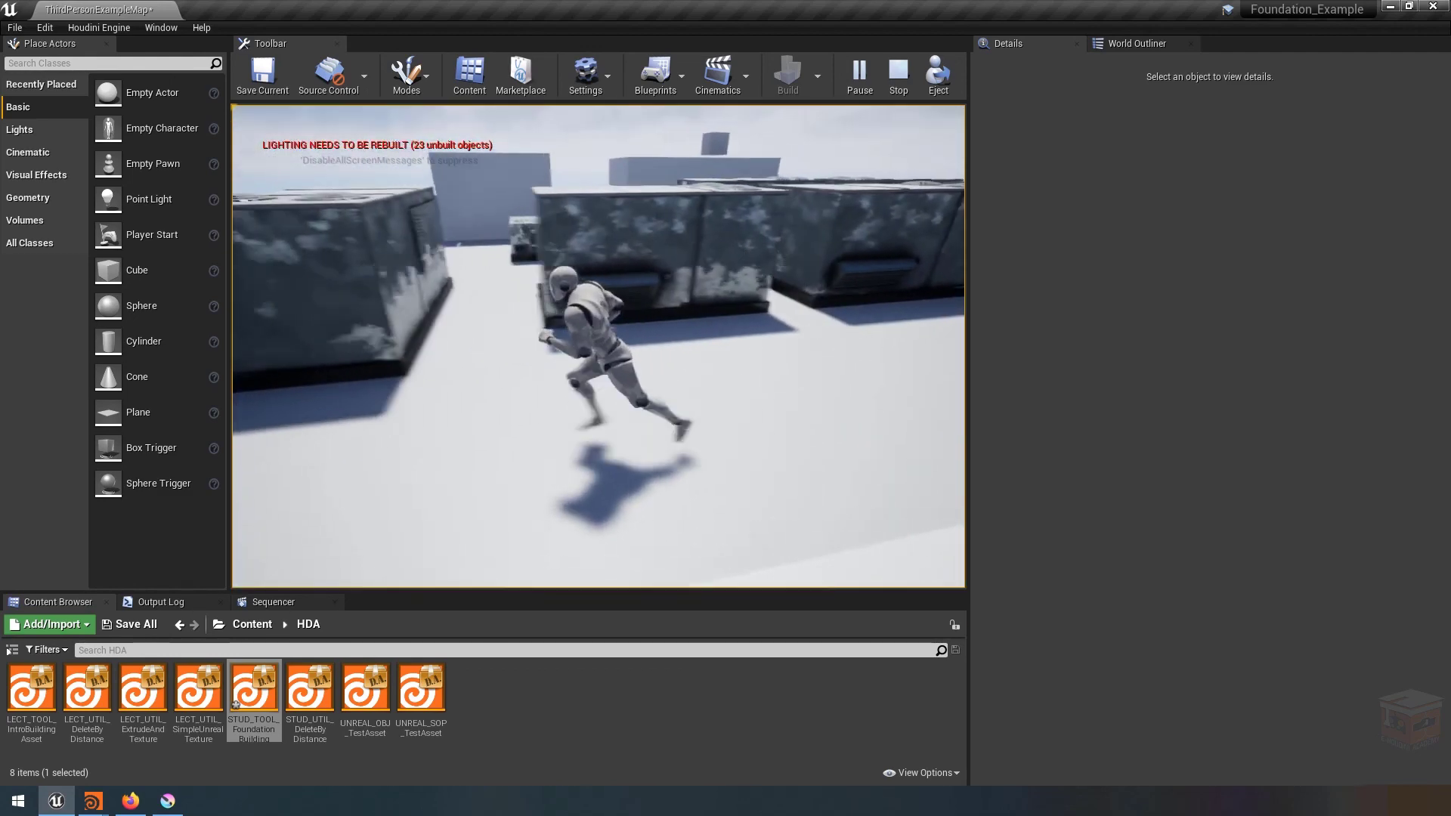
pyautogui.press('w')
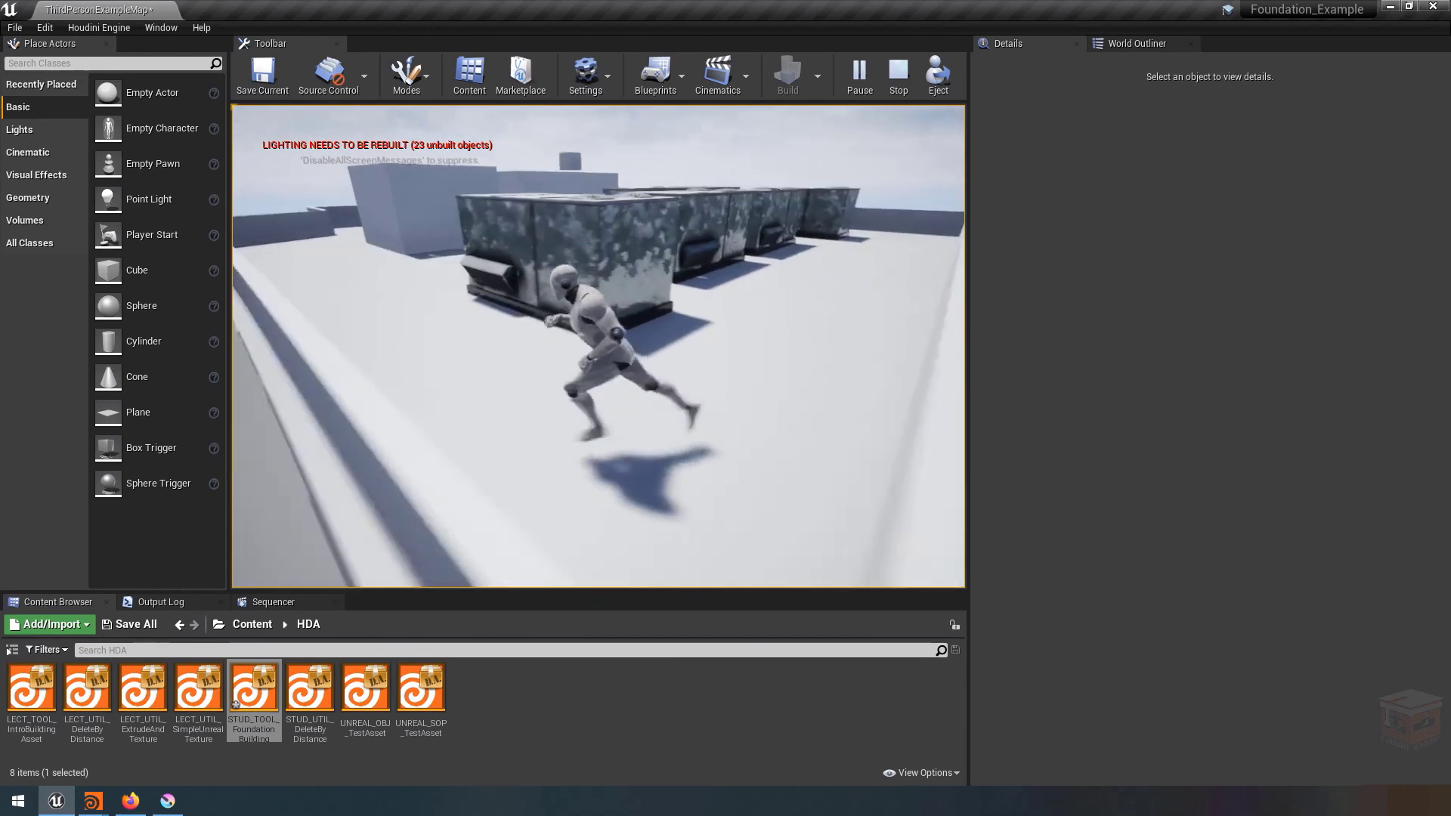
pyautogui.press('w')
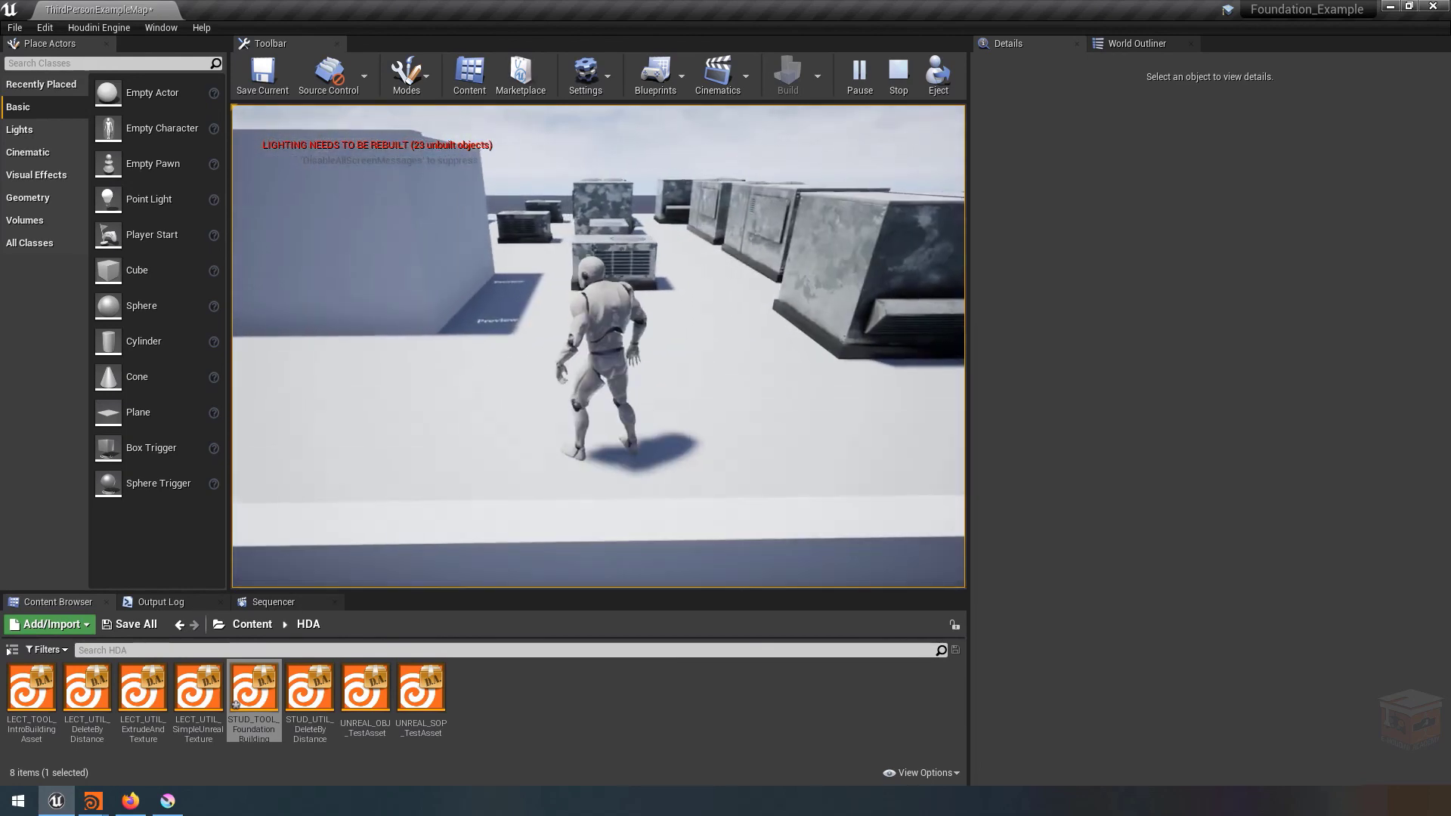
pyautogui.press('w')
pyautogui.press('w')
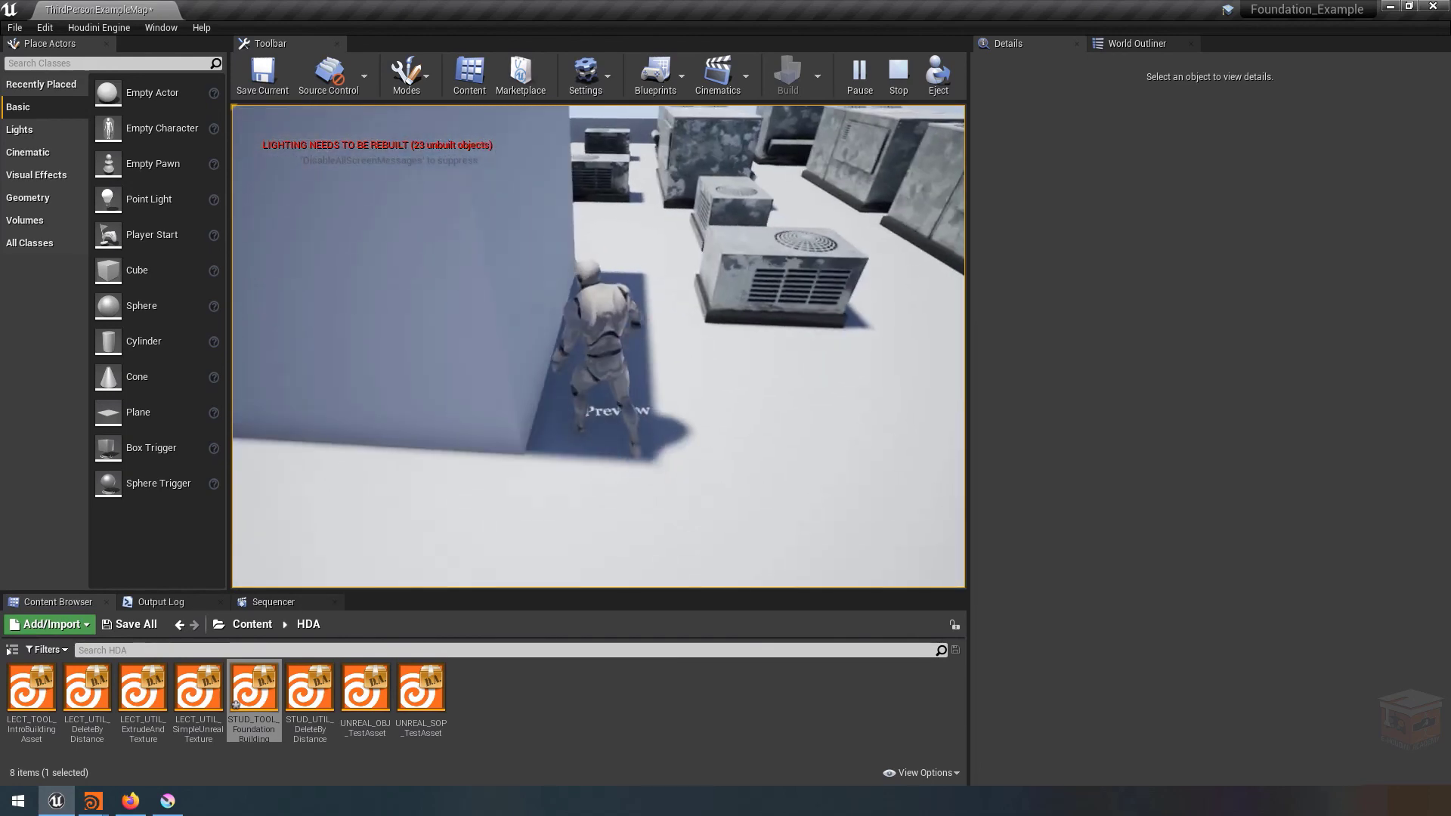
pyautogui.press('w')
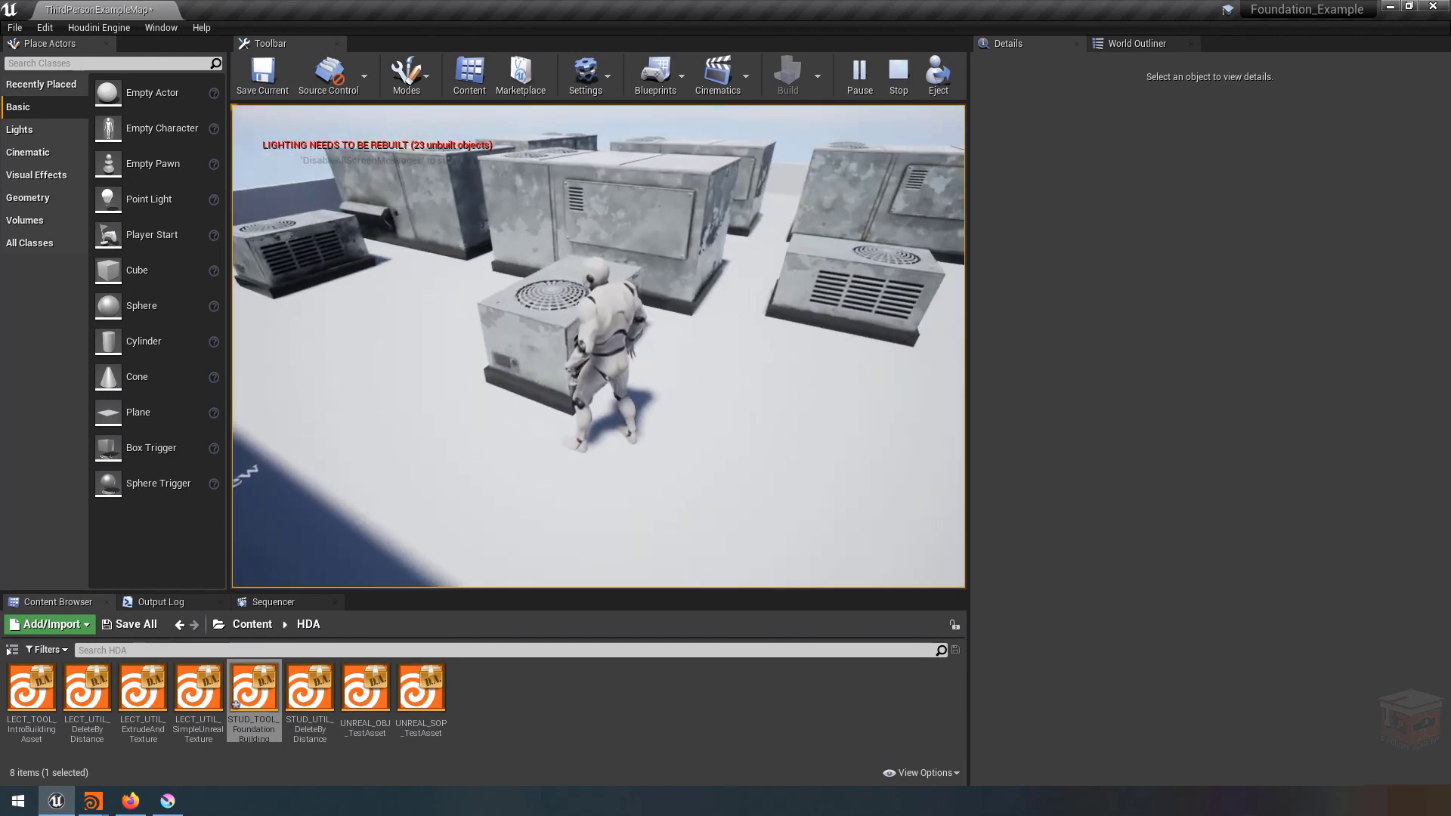
pyautogui.press('w')
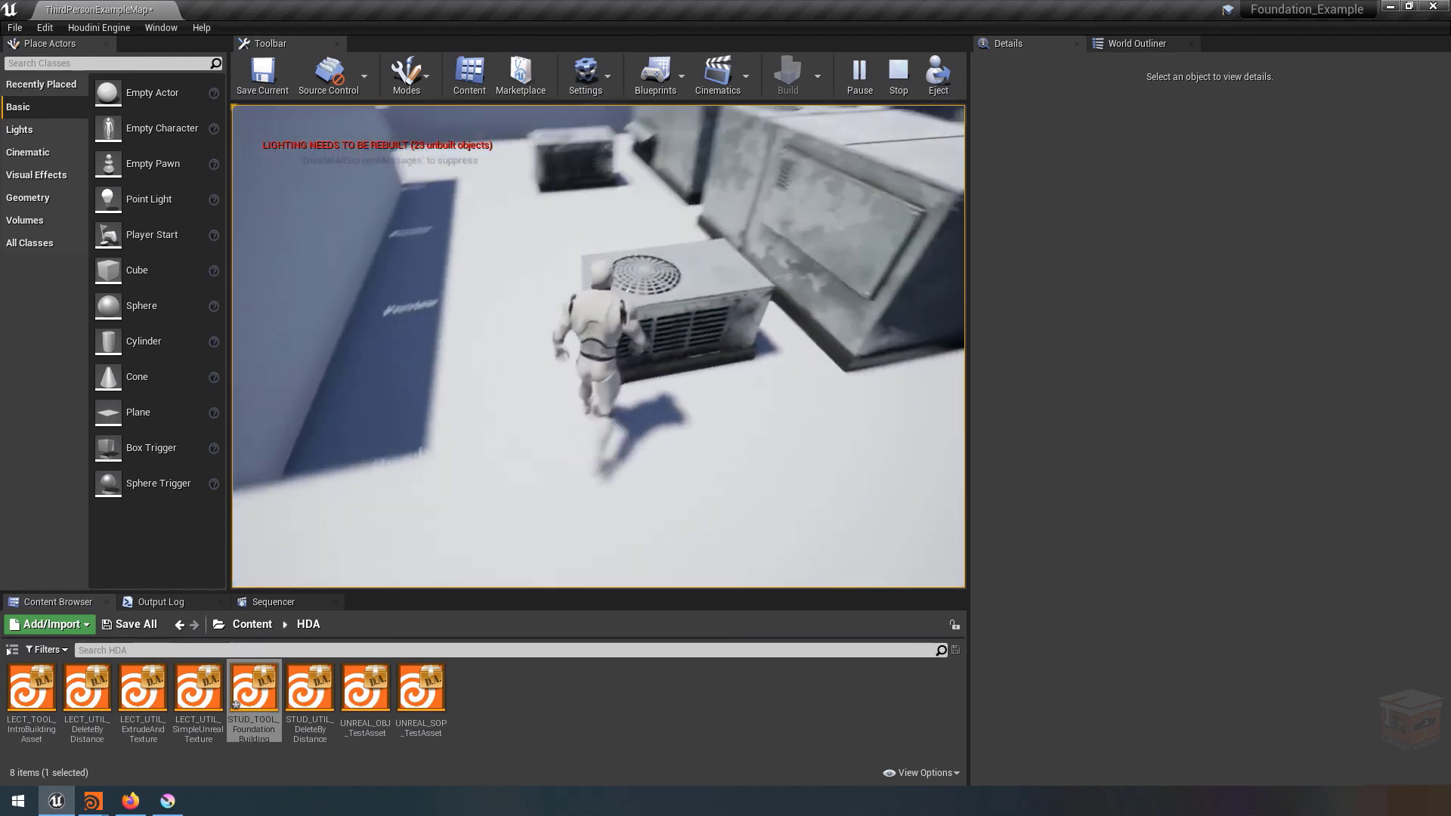
pyautogui.press('Escape')
pyautogui.keyDown('alt'); pyautogui.moveTo(522, 411); pyautogui.dragTo(831, 171); pyautogui.keyUp('alt')
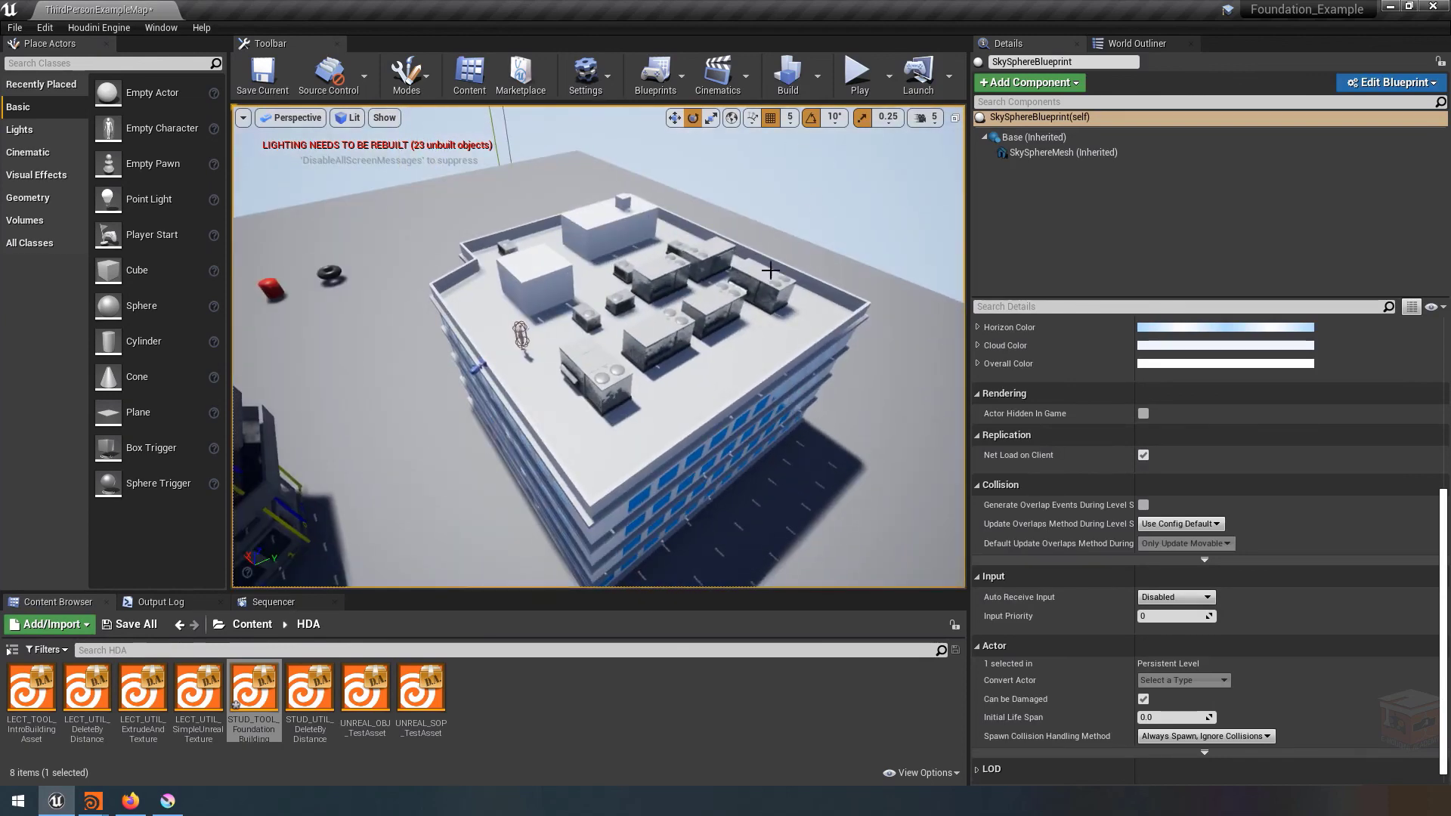
pyautogui.keyDown('alt'); pyautogui.moveTo(770, 270); pyautogui.dragTo(898, 191); pyautogui.keyUp('alt')
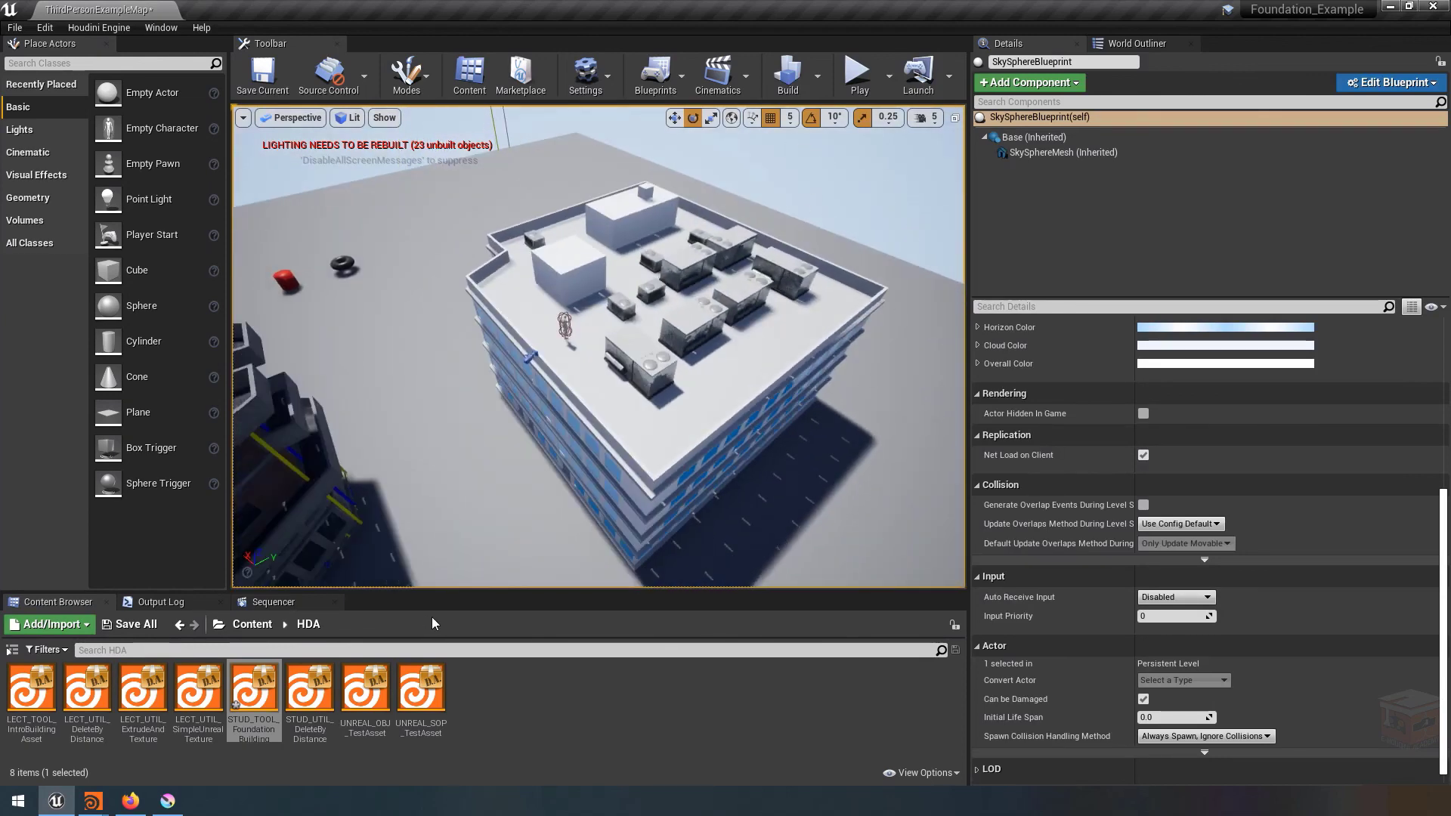
pyautogui.keyDown('alt'); pyautogui.moveTo(469, 557); pyautogui.dragTo(348, 557); pyautogui.keyUp('alt')
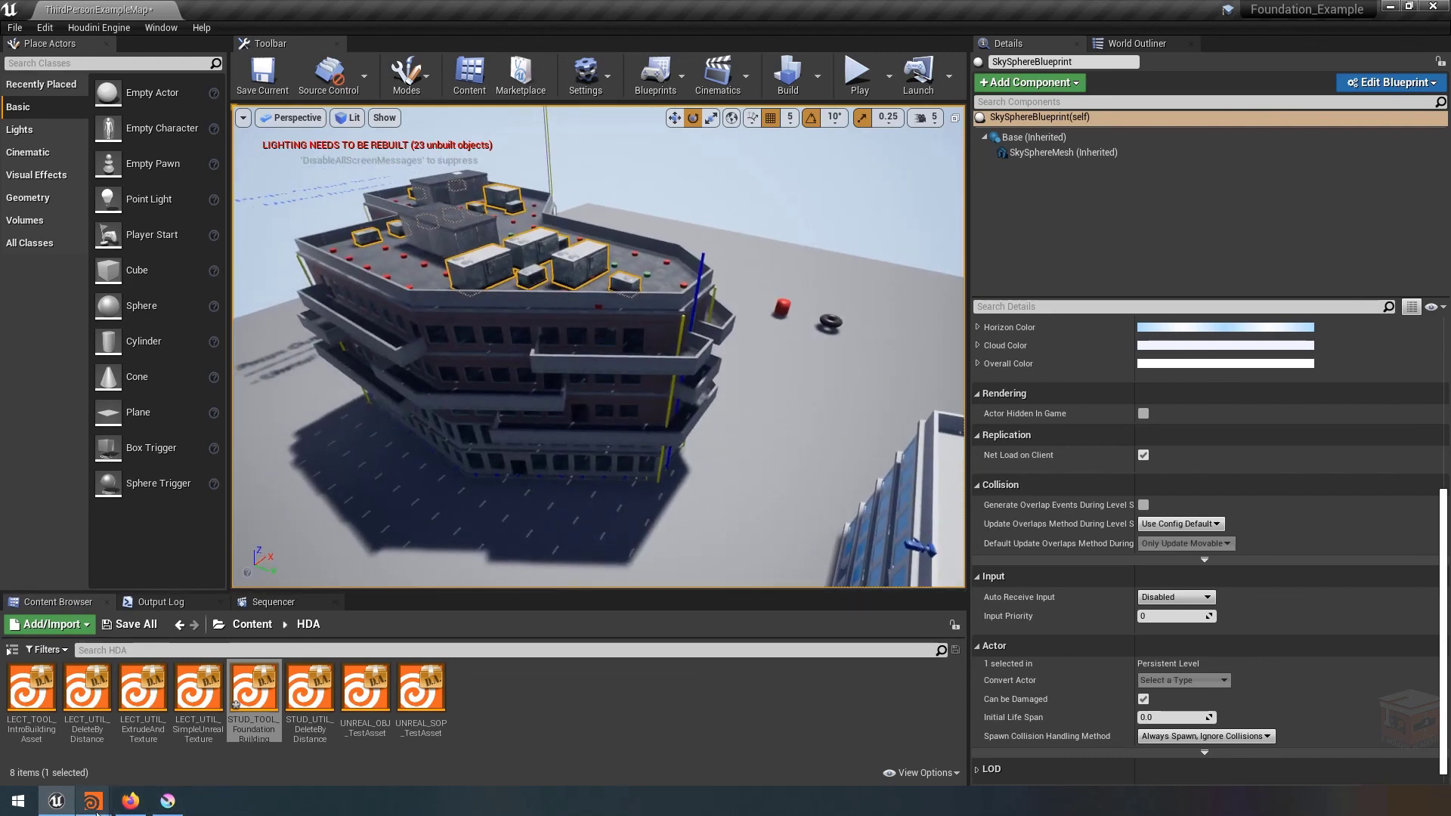
# Switch to Houdini and display the copytopoints6 node in the Mesh Preview network box to examine the large vent meshes.
pyautogui.click(106, 761)
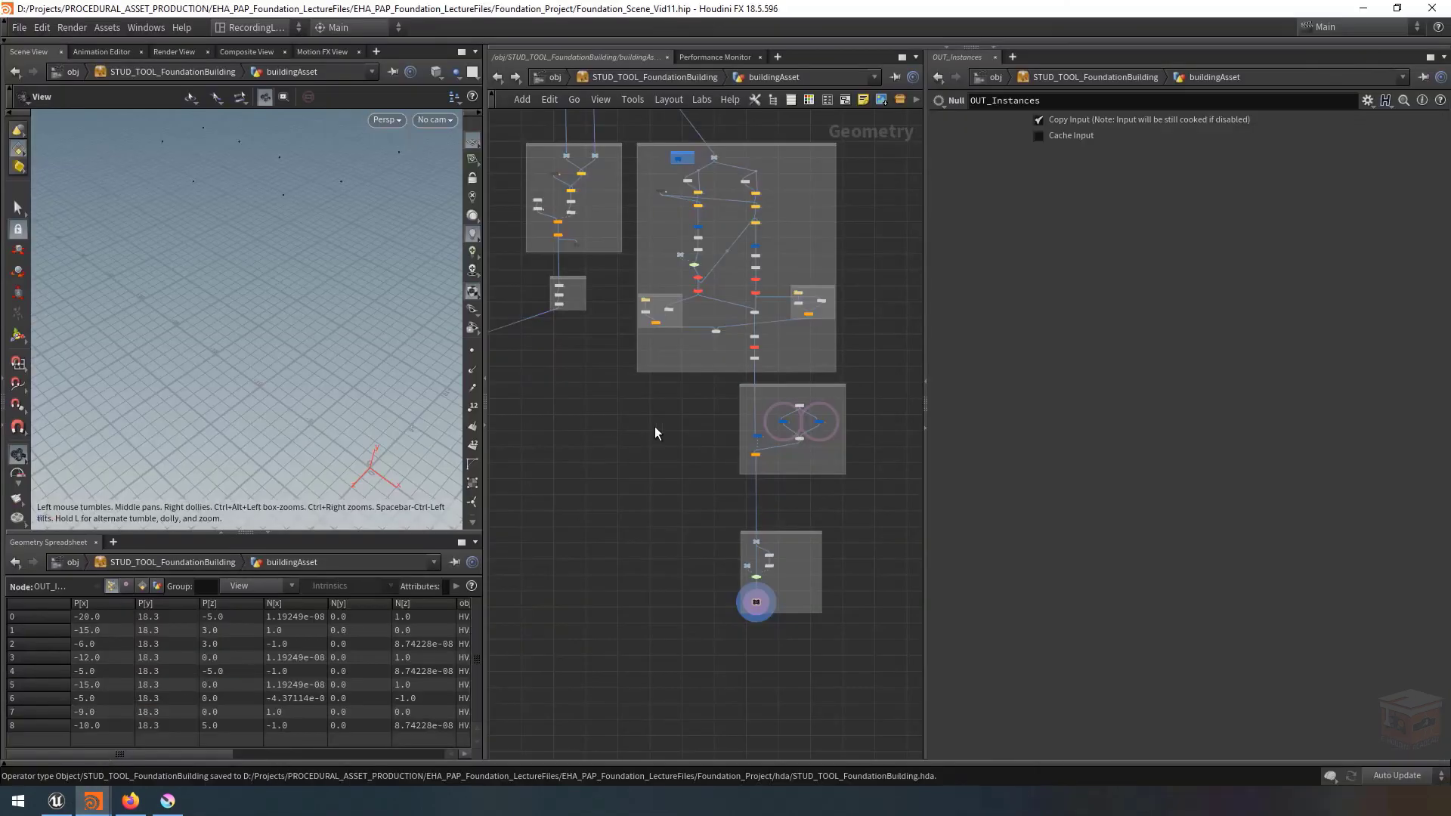
pyautogui.scroll(6, 658, 424)
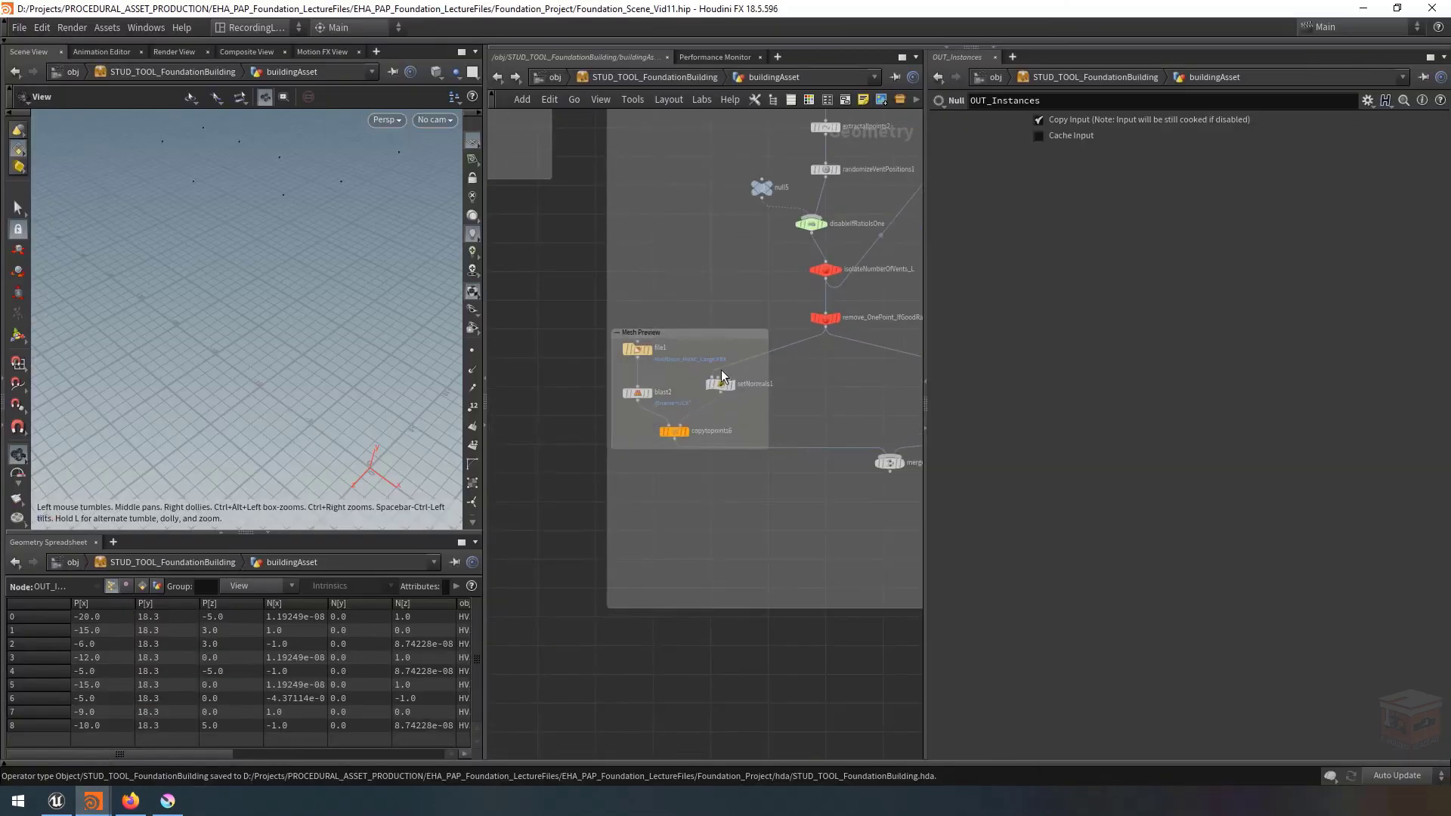
pyautogui.scroll(2, 691, 432)
pyautogui.click(685, 432)
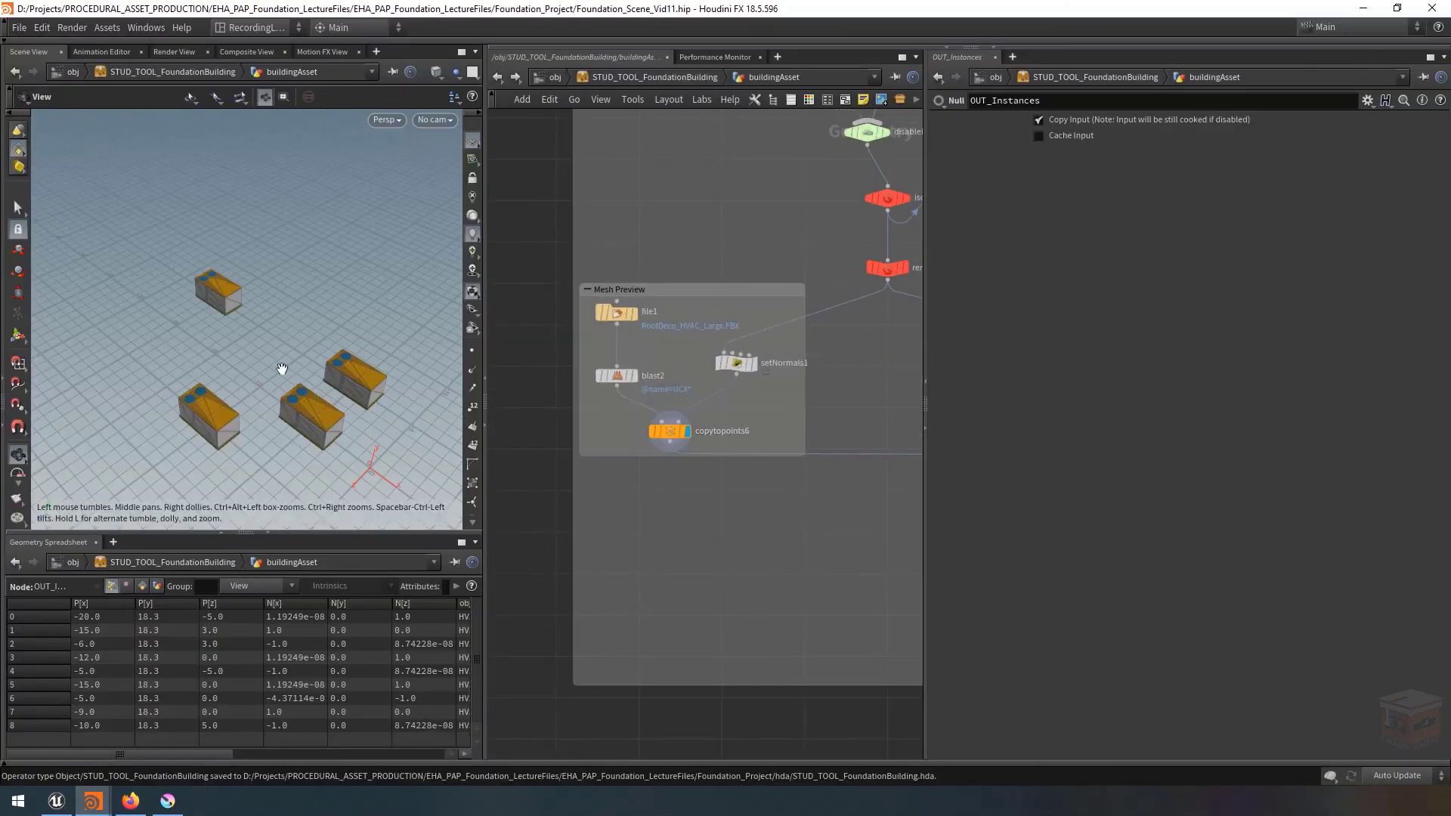
pyautogui.moveTo(302, 420); pyautogui.dragTo(284, 421)
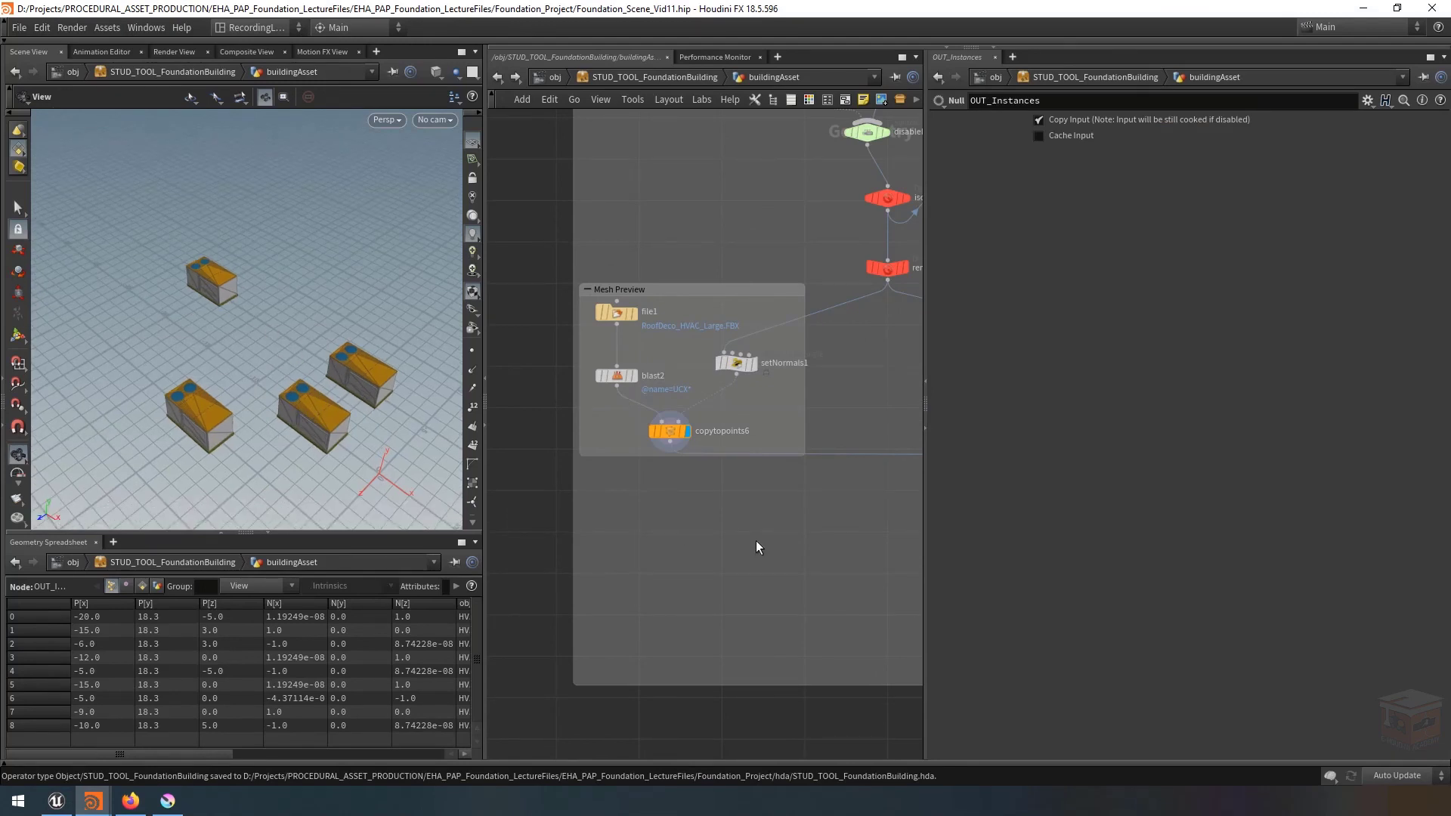
pyautogui.scroll(-5, 756, 541)
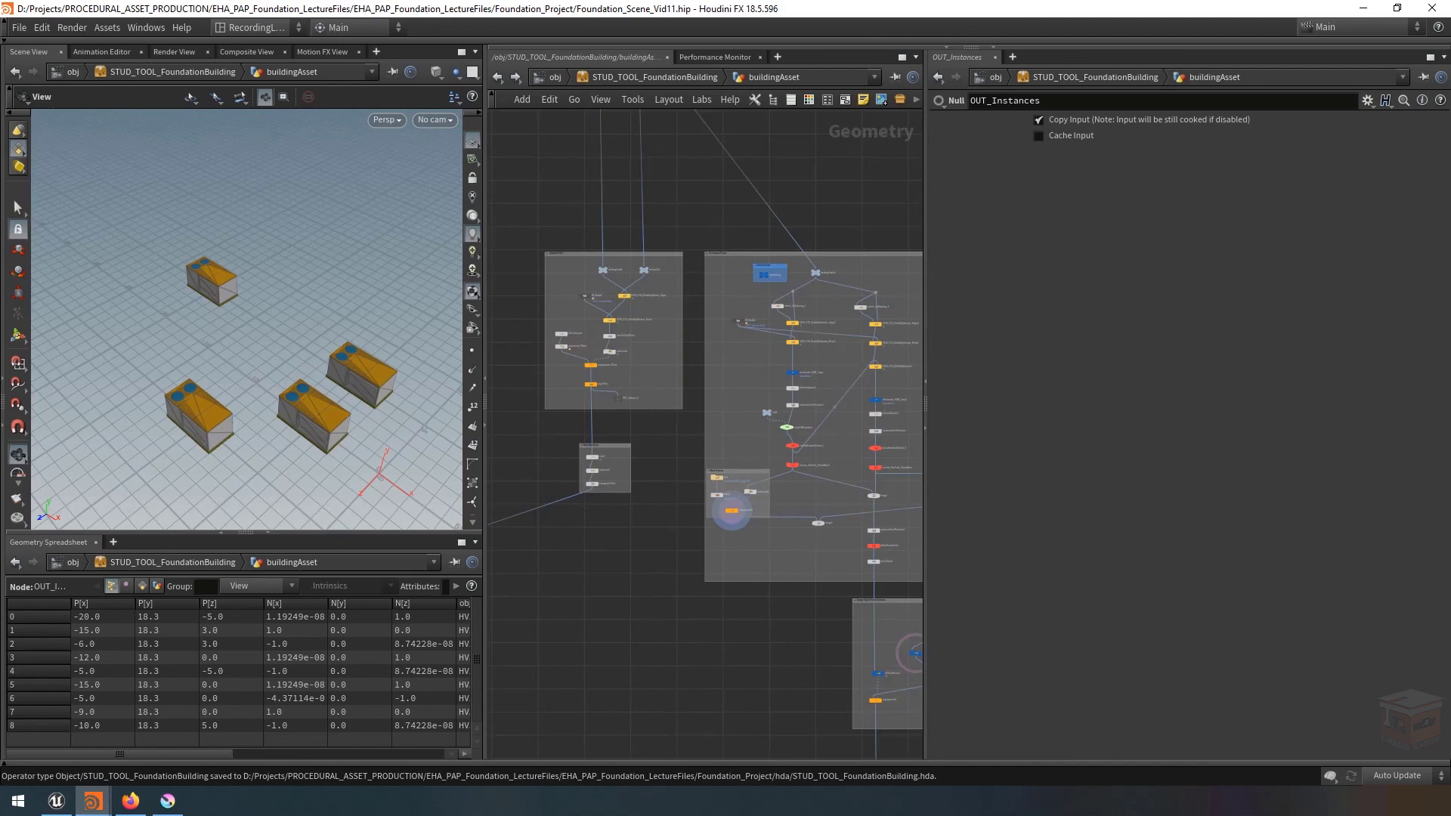
# Switch to the ExampleScene.hiplc Houdini session and examine the FBX Loading network inside LECT_TOOL_introBuildingAsset1's buildingAsset.
pyautogui.hotkey('alt', 'Tab')
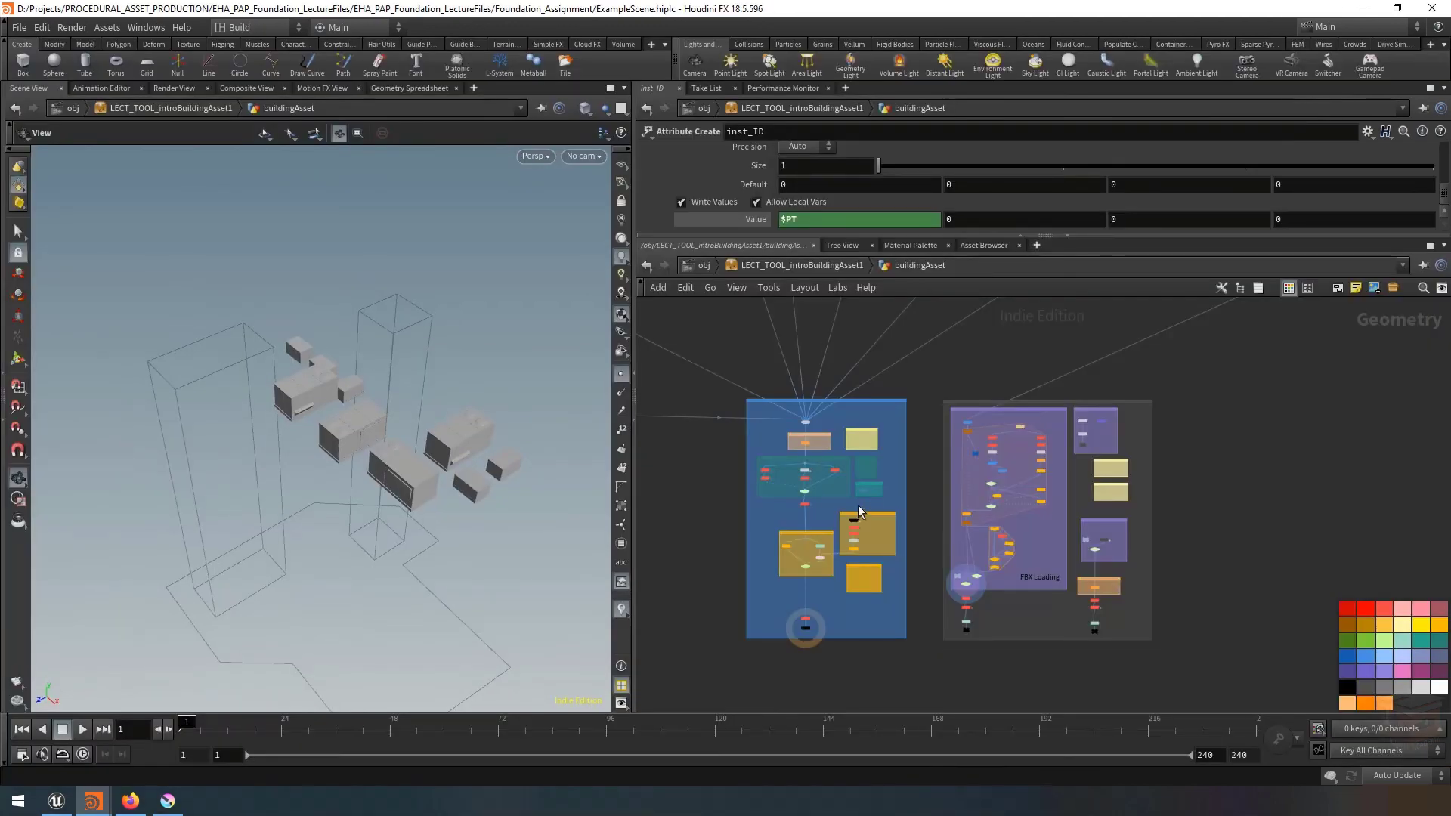
pyautogui.scroll(4, 982, 574)
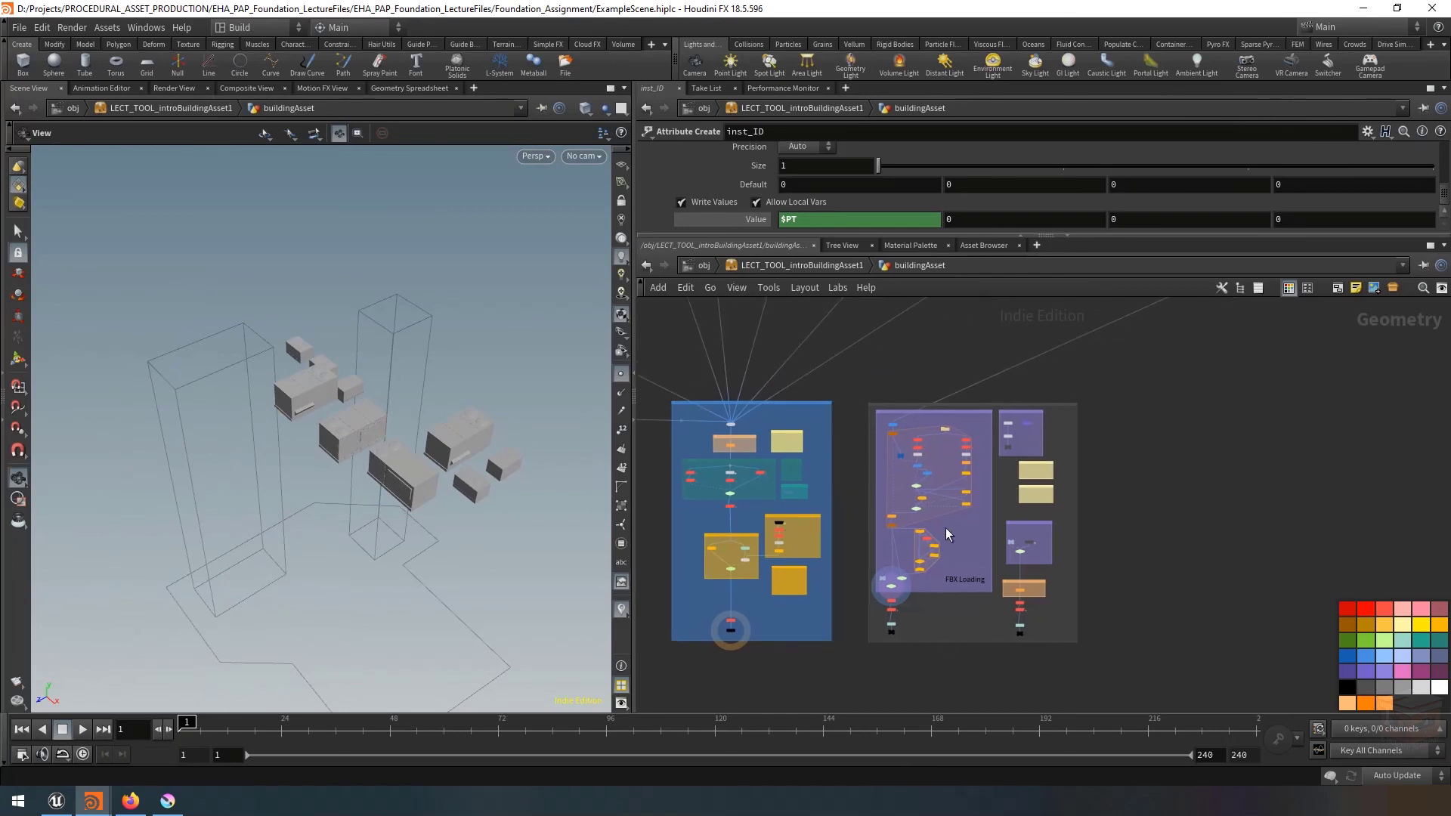
pyautogui.moveTo(977, 565); pyautogui.dragTo(987, 541, button='middle')
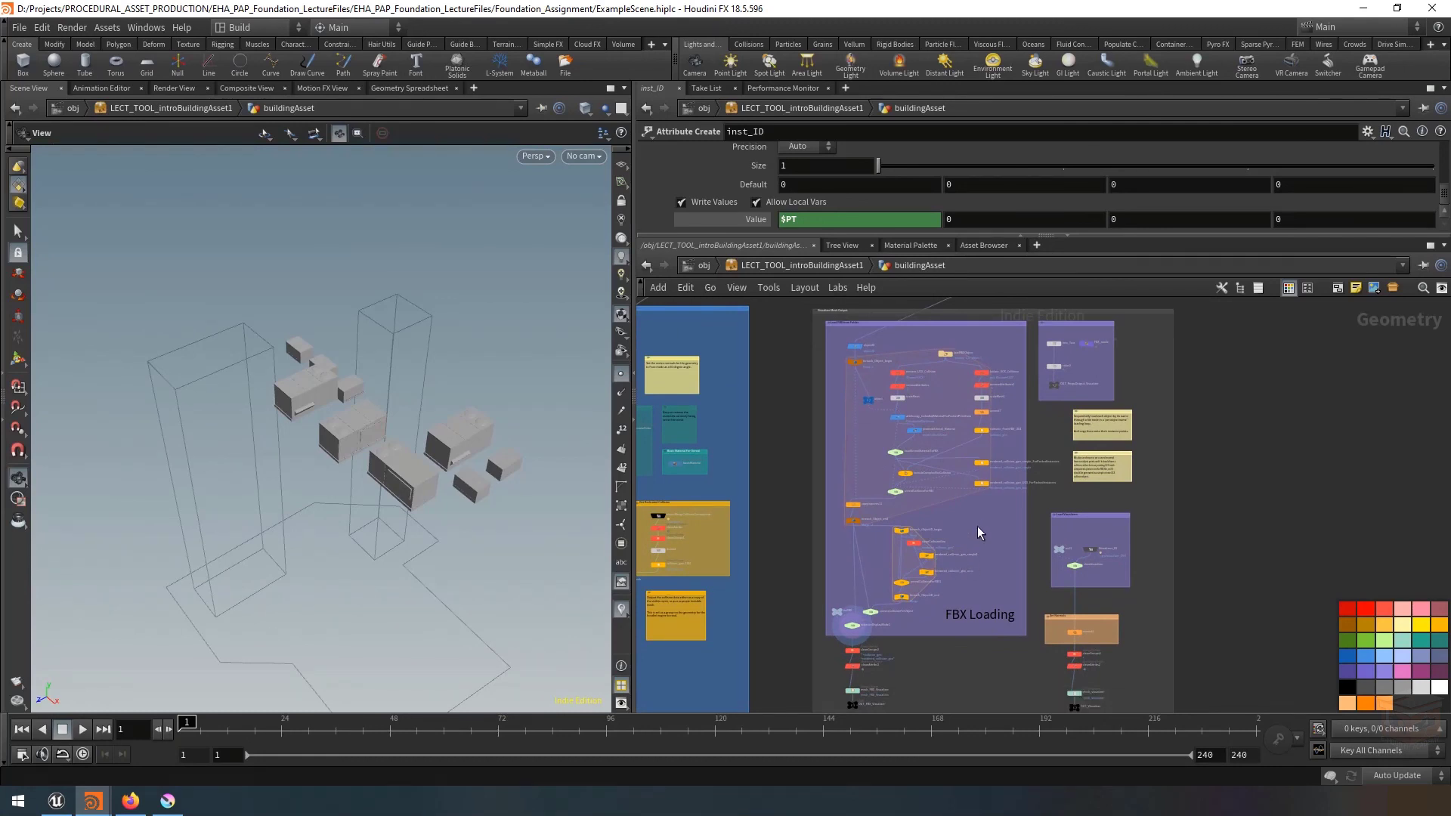
pyautogui.moveTo(974, 492); pyautogui.dragTo(967, 474, button='middle')
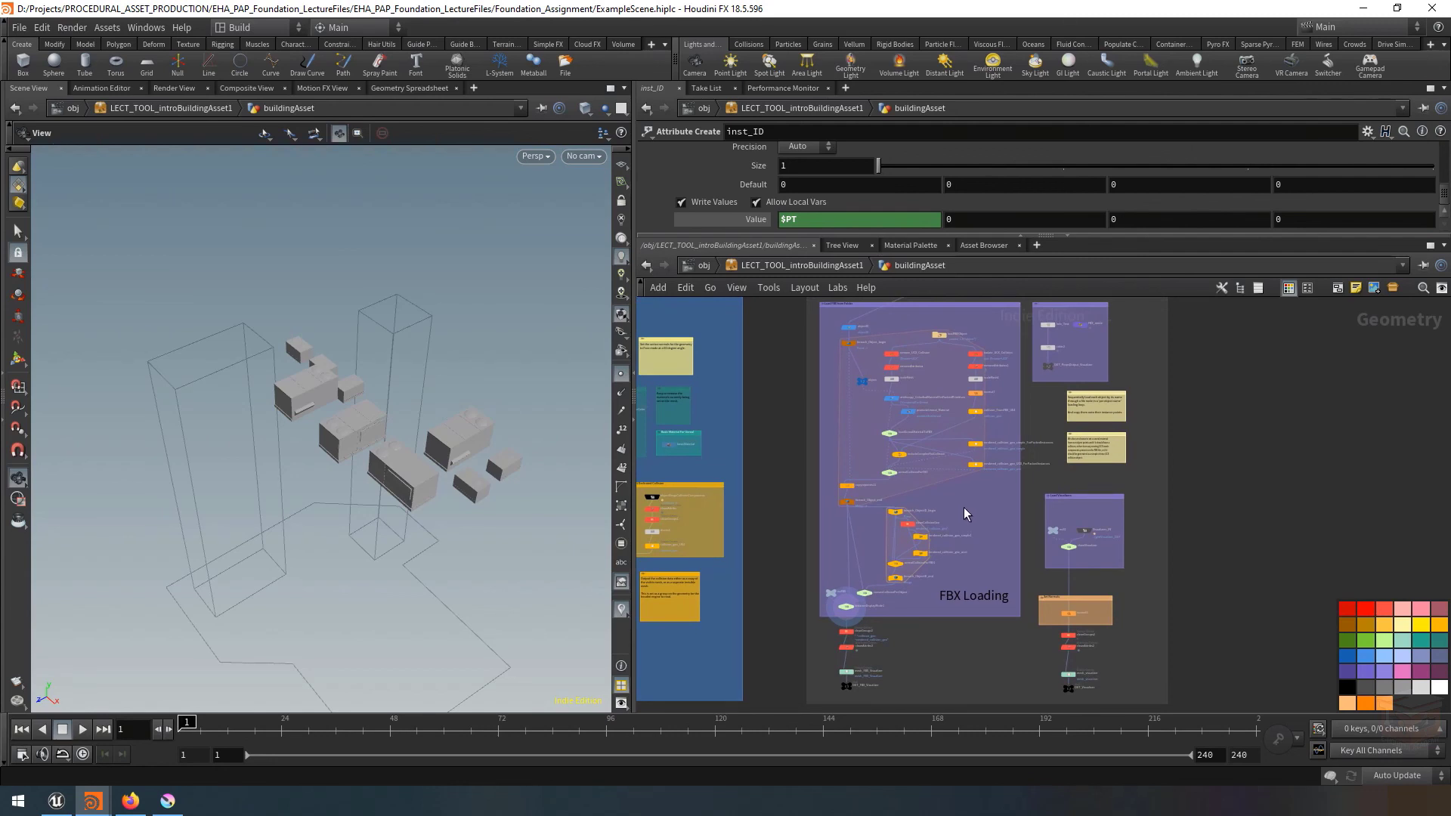
pyautogui.scroll(-8, 963, 506)
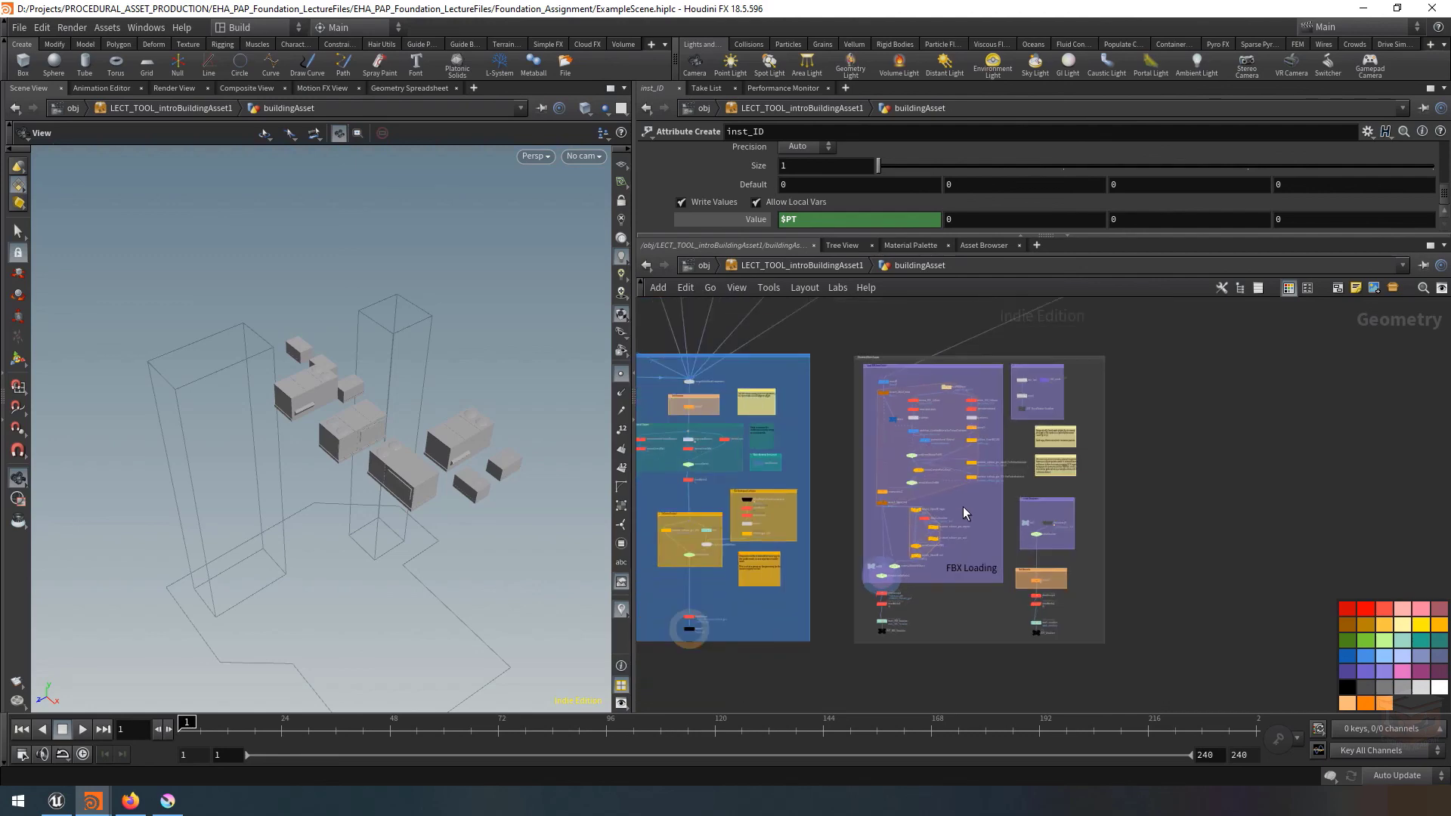